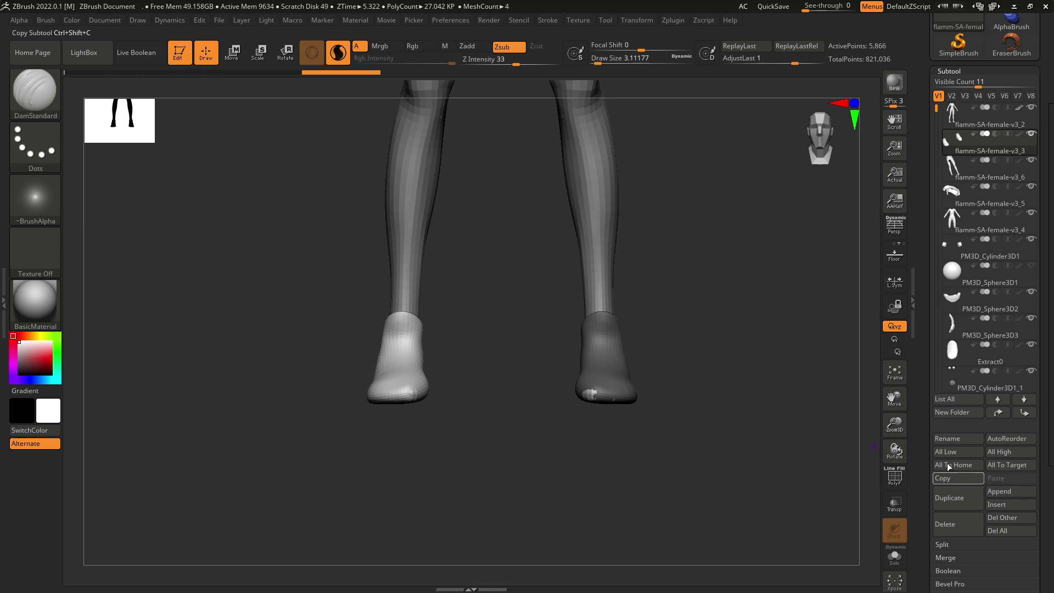
- Split the combined shoes subtool into separate parts
scroll(1041, 434, down, 4)
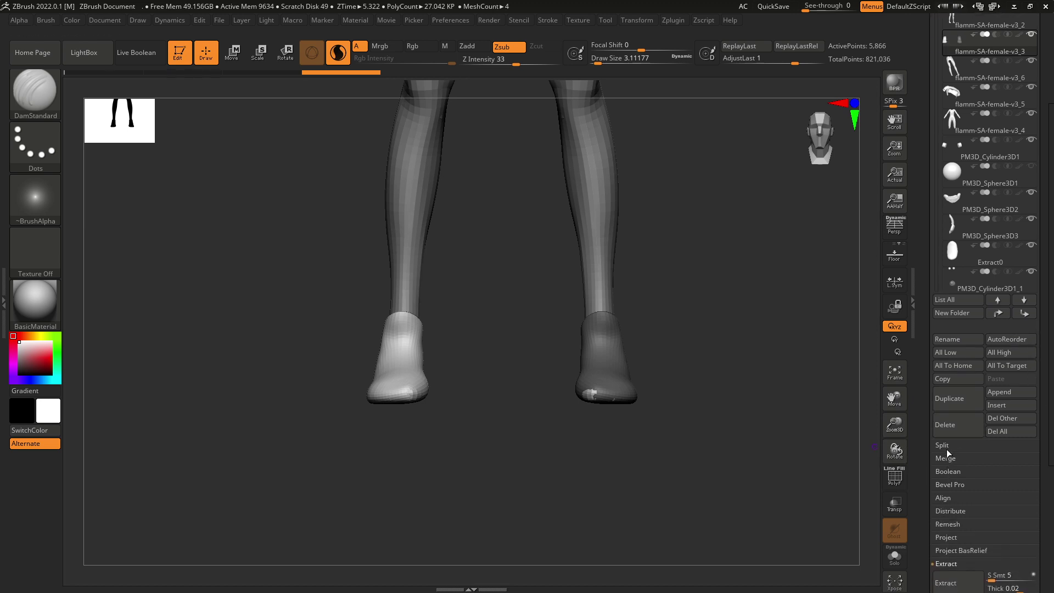
click(943, 445)
click(956, 484)
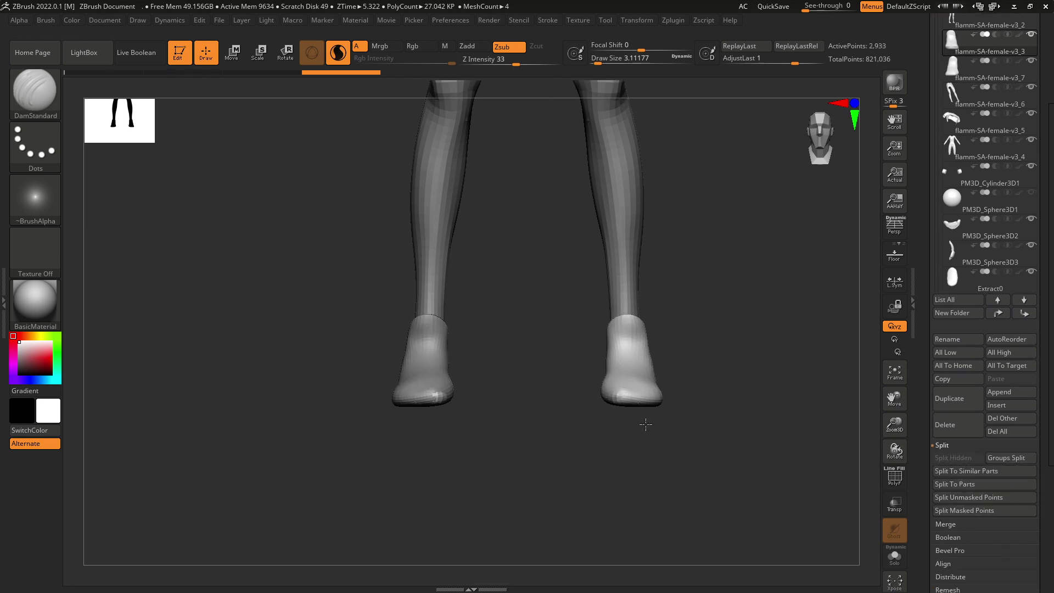
- Select one of the split shoes and move it to the world origin with the transform gizmo
click(233, 54)
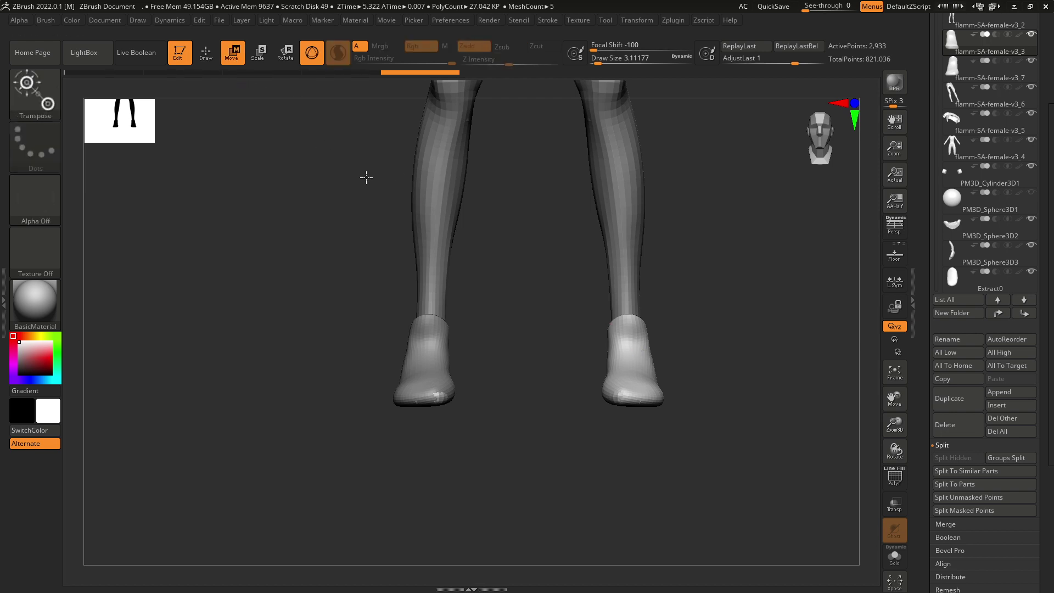
alt+right_drag(626, 345, 591, 362)
ctrl+right_drag(491, 271, 451, 508)
click(554, 188)
click(527, 188)
mouse_move(573, 362)
alt+right_down()
mouse_move(547, 233)
mouse_move(558, 305)
alt+right_up()
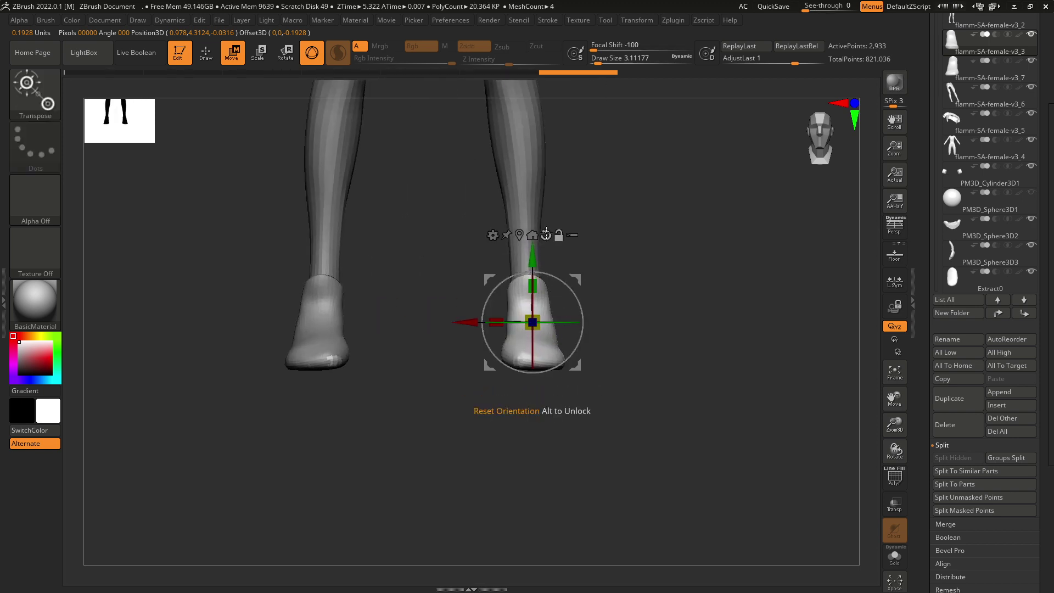
alt+click(514, 244)
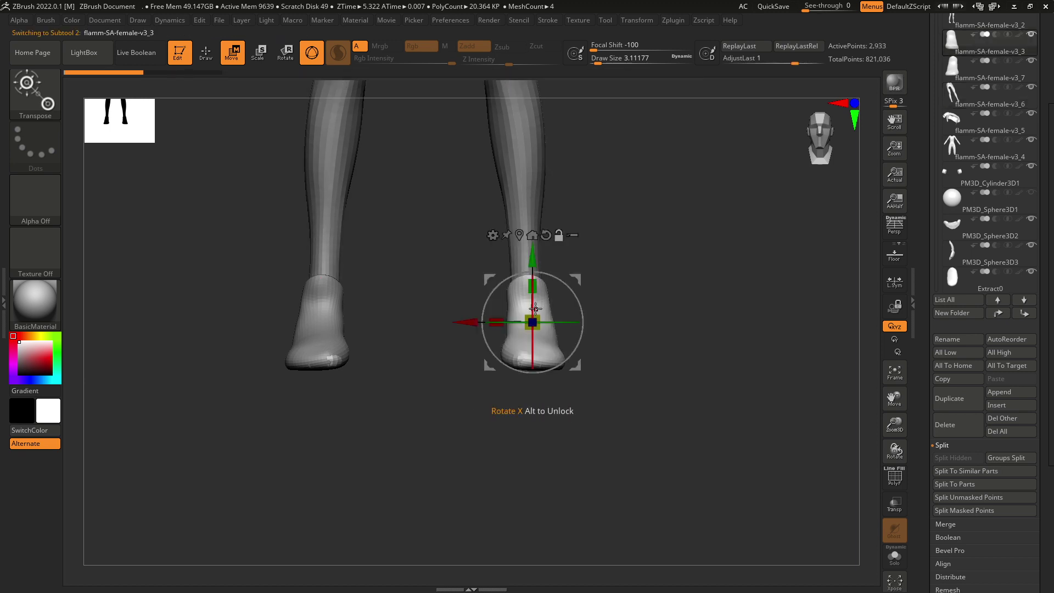
click(533, 235)
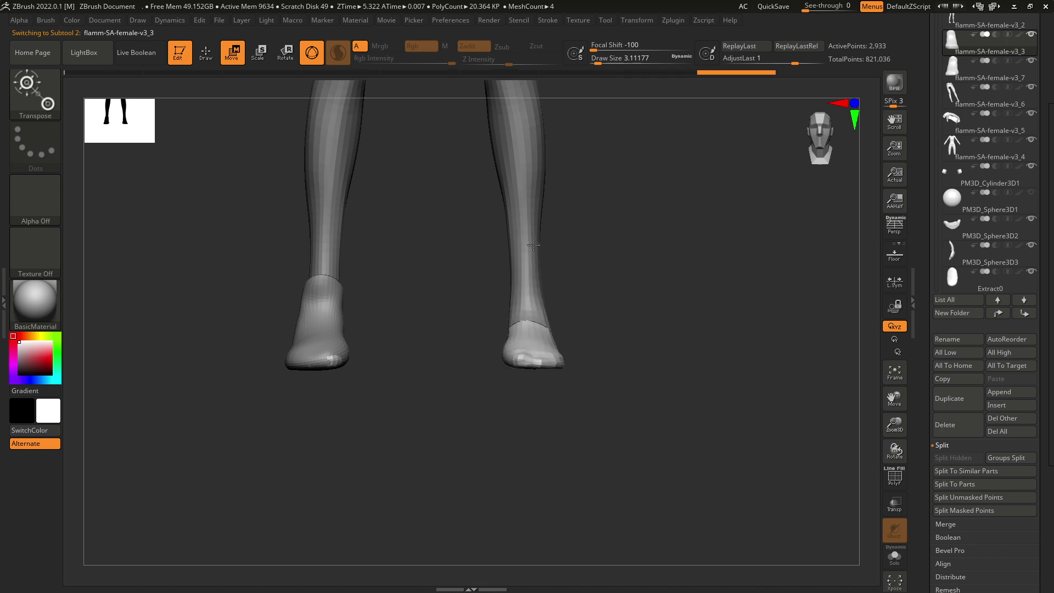
- Lower the centred shoe along the vertical axis to floor level between the two feet
ctrl+right_drag(586, 287, 522, 242)
alt+right_drag(503, 196, 515, 235)
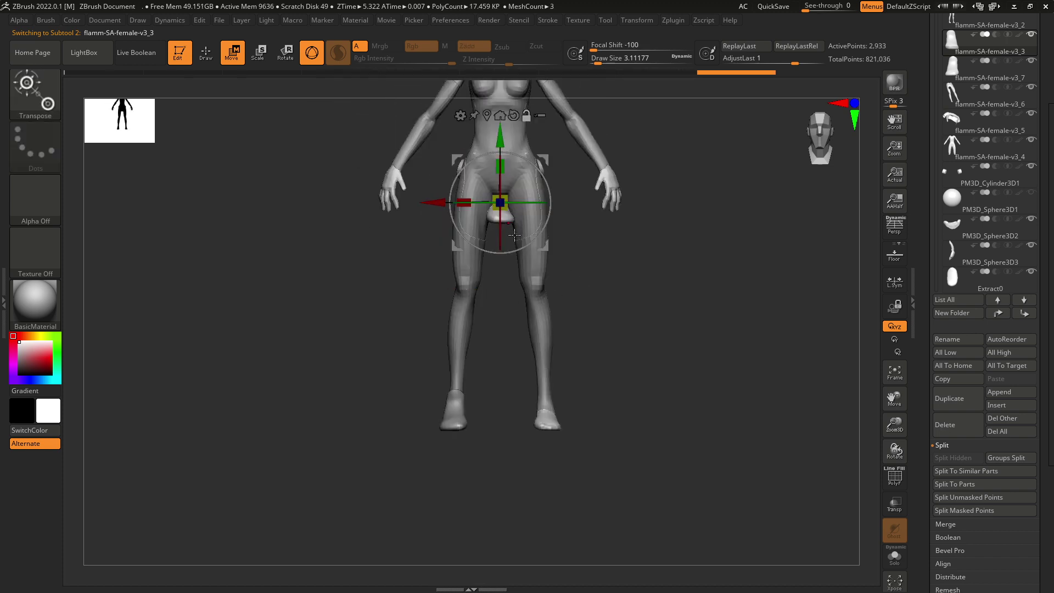
drag(497, 143, 519, 346)
ctrl+right_drag(519, 351, 541, 530)
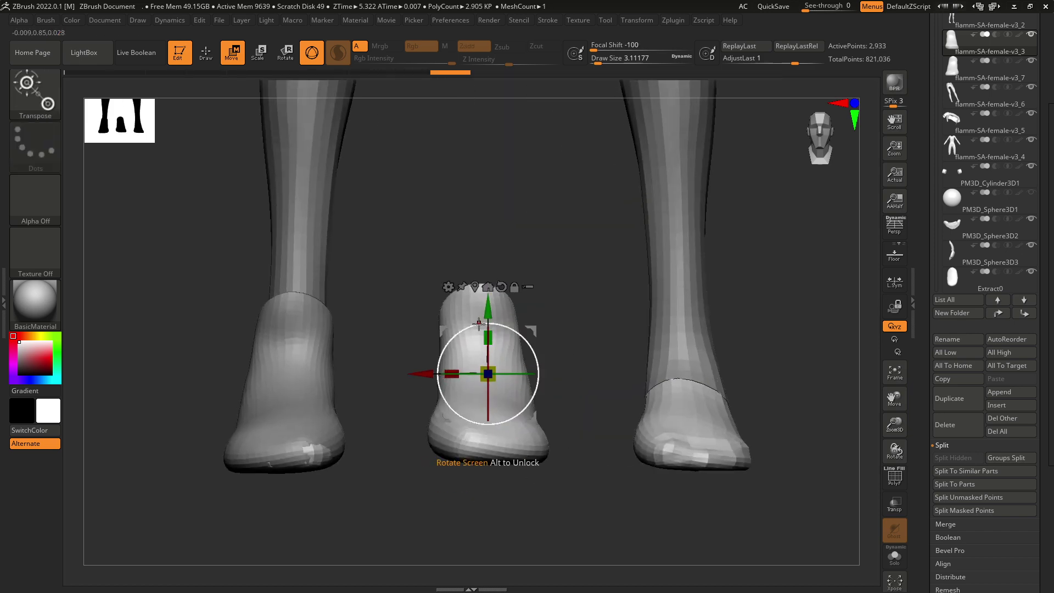
drag(485, 311, 486, 317)
right_drag(561, 272, 557, 349)
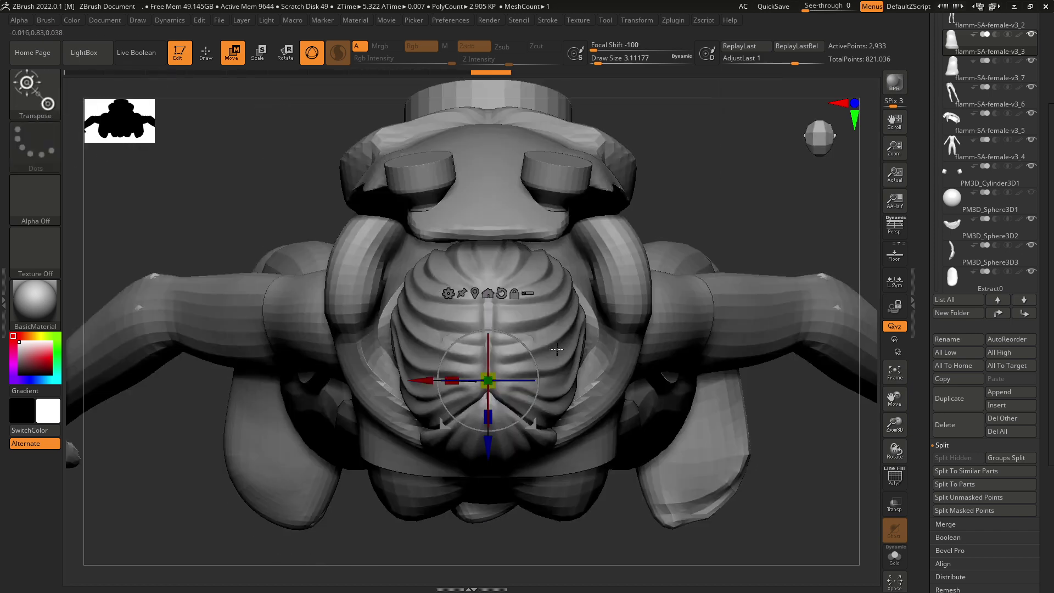
right_drag(582, 538, 511, 335)
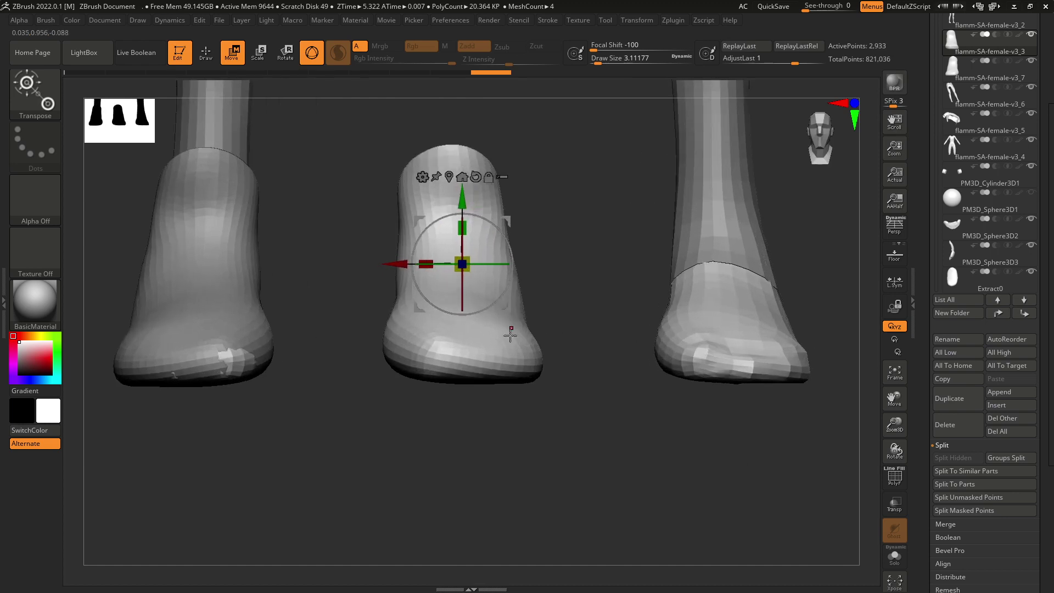
- Shift the middle shoe slightly sideways to line it up with the symmetry centre line
key(q)
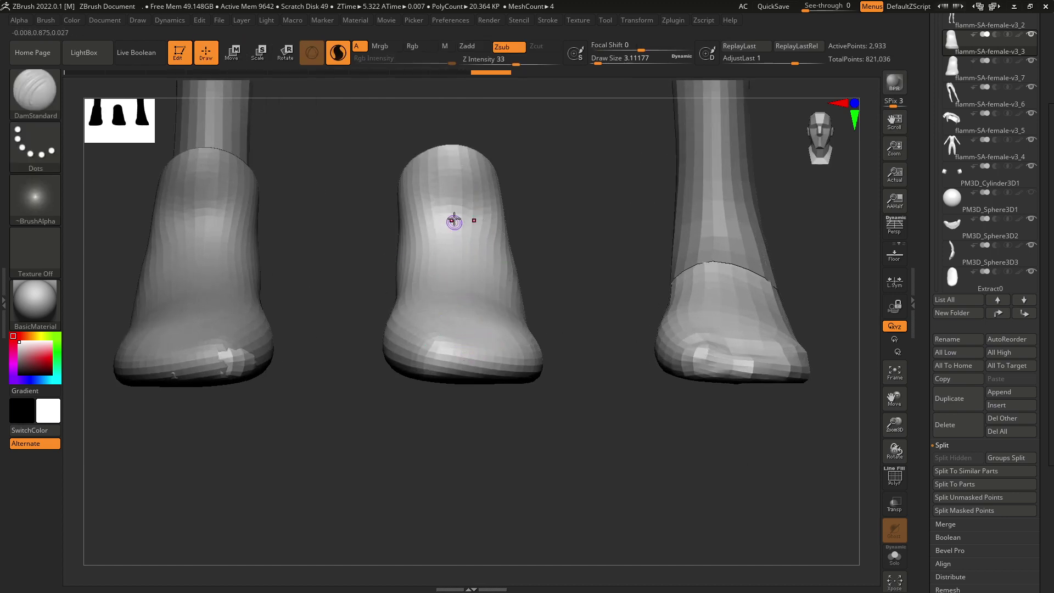
key(w)
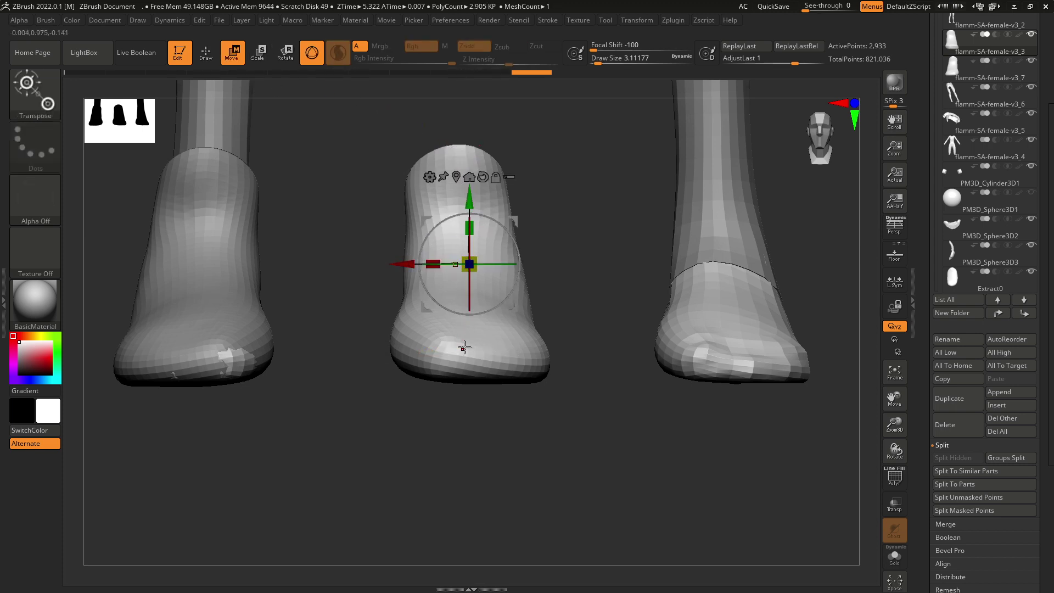
drag(546, 164, 591, 250)
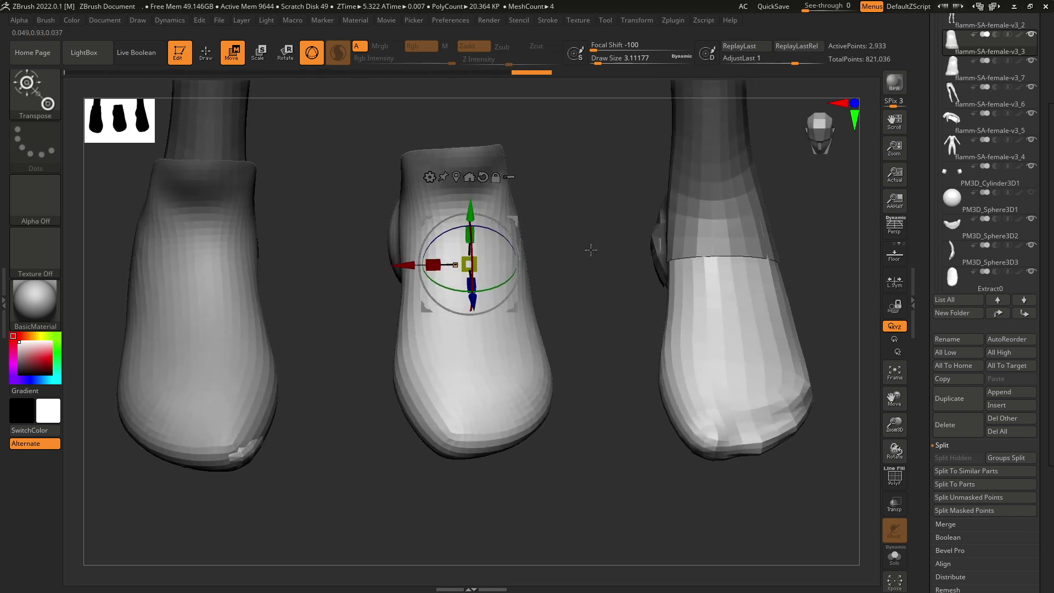
- Remesh the middle shoe with ZRemesher
drag(1046, 281, 1019, 166)
drag(1043, 308, 1040, 261)
scroll(1021, 259, down, 5)
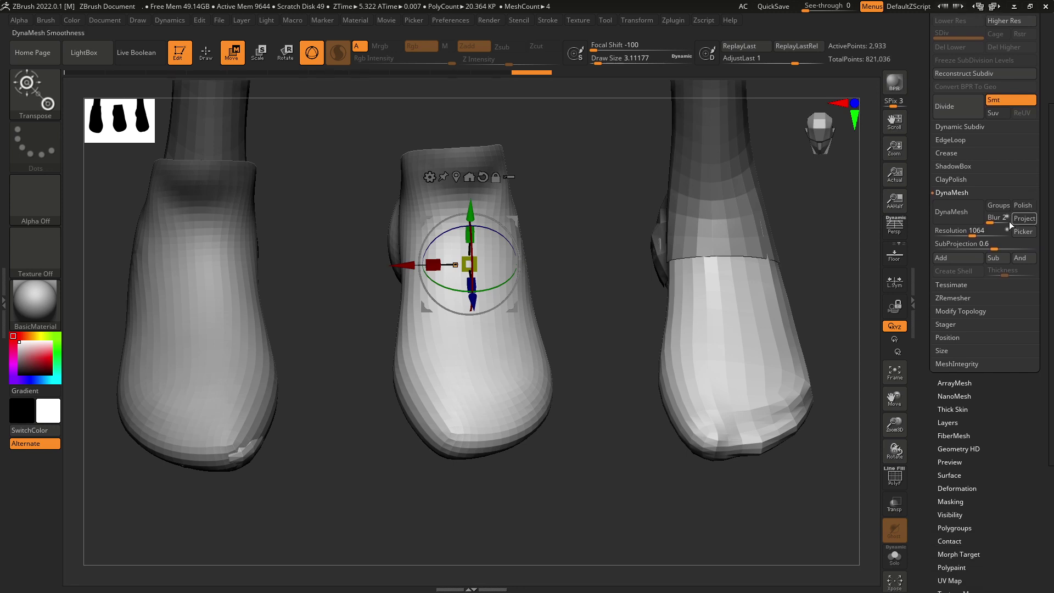
click(953, 299)
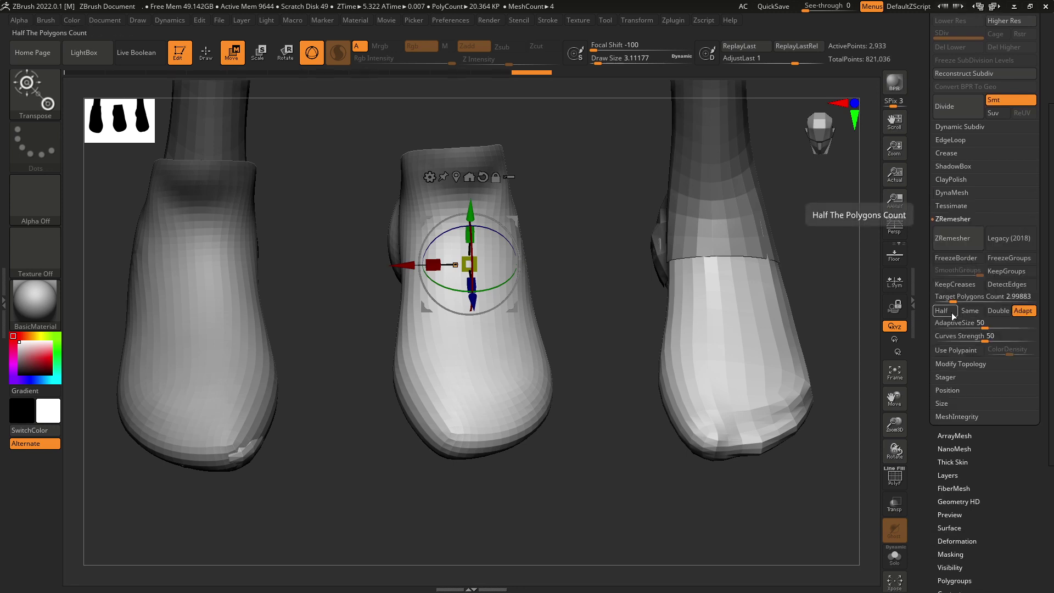
click(963, 240)
right_drag(475, 189, 495, 395)
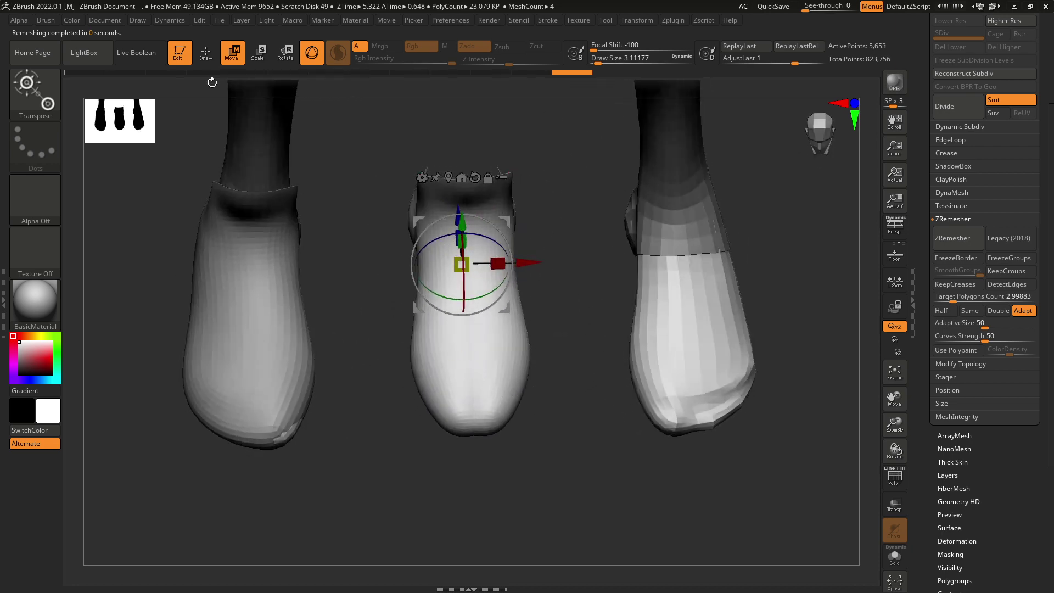
- Switch to the Move brush with a draw size of 28.75 for reshaping the middle shoe
key(q)
right_drag(504, 317, 473, 300)
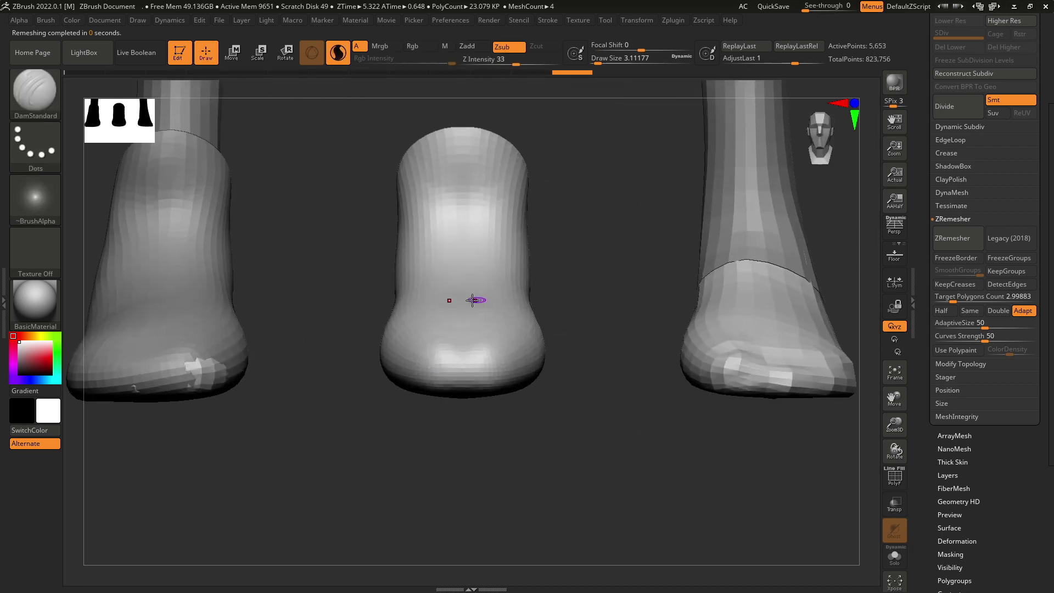
key(space)
drag(478, 332, 485, 331)
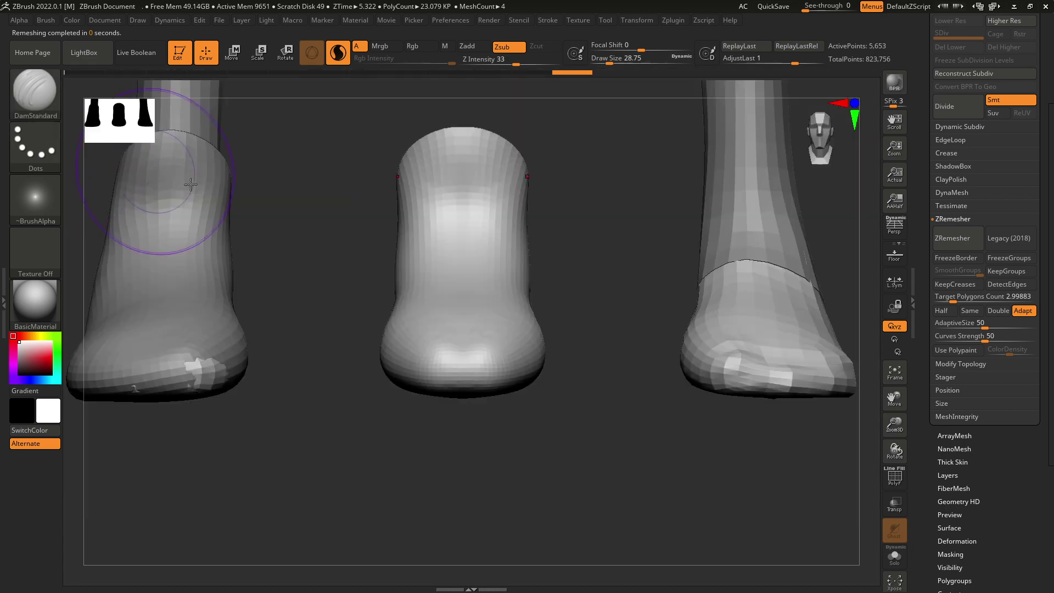
key(b)
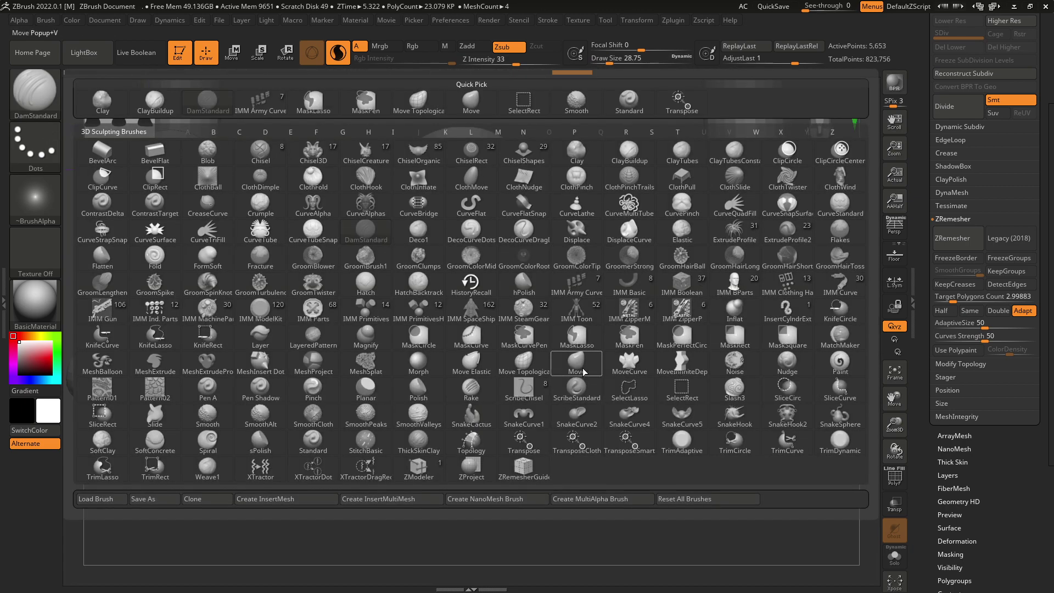
key(m)
key(v)
right_drag(467, 349, 558, 357)
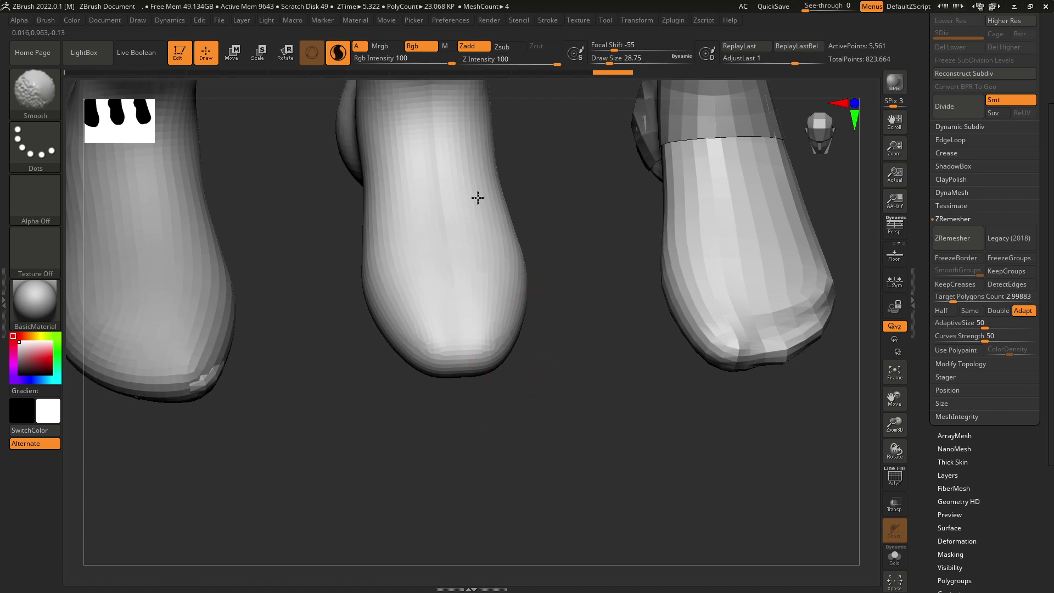
- Run ZRemesher again on the middle shoe and check the remeshed toe
key(ctrl)
ctrl+drag(308, 129, 269, 182)
click(337, 53)
mouse_move(483, 307)
right_down()
mouse_move(496, 285)
mouse_move(570, 261)
right_up()
click(960, 237)
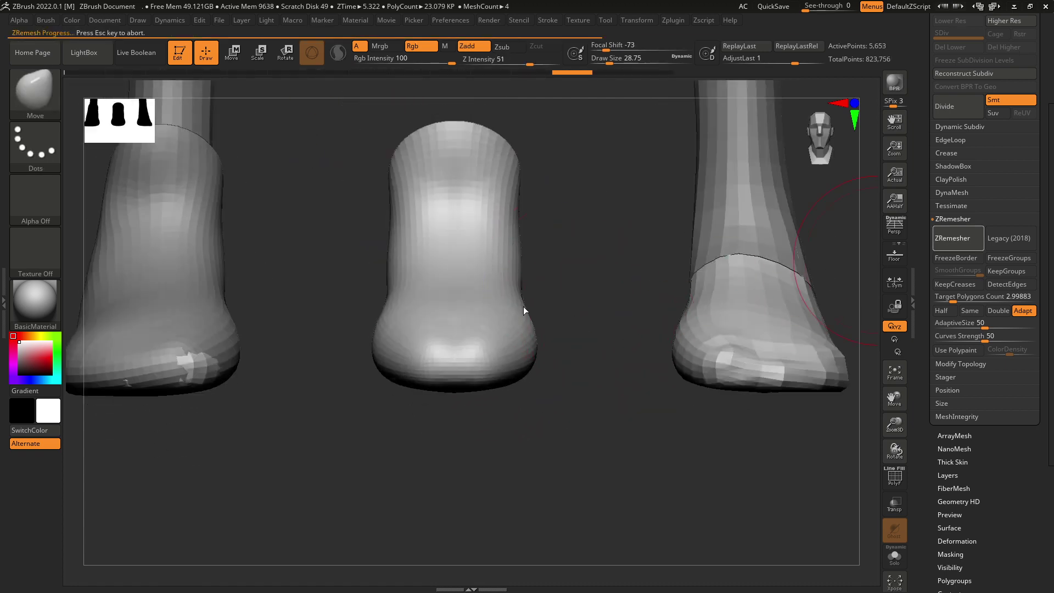
key(shift)
right_drag(558, 318, 506, 329)
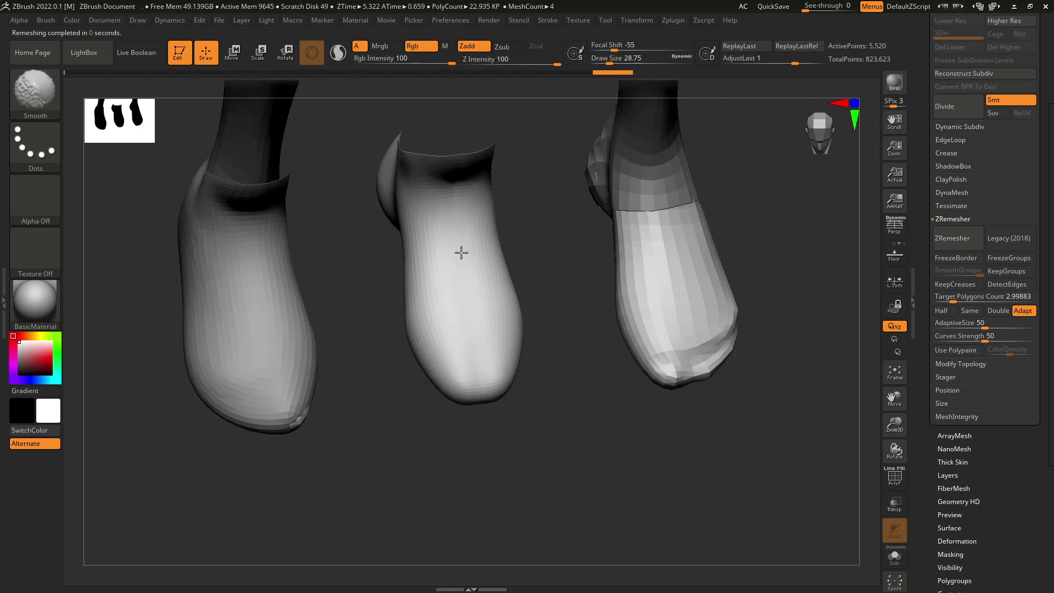
- Even out the middle shoe's rear collar edge using draw size 10.53596, and set the Move brush's focal shift to -2
mouse_move(541, 224)
right_down()
mouse_move(478, 243)
mouse_move(617, 227)
right_up()
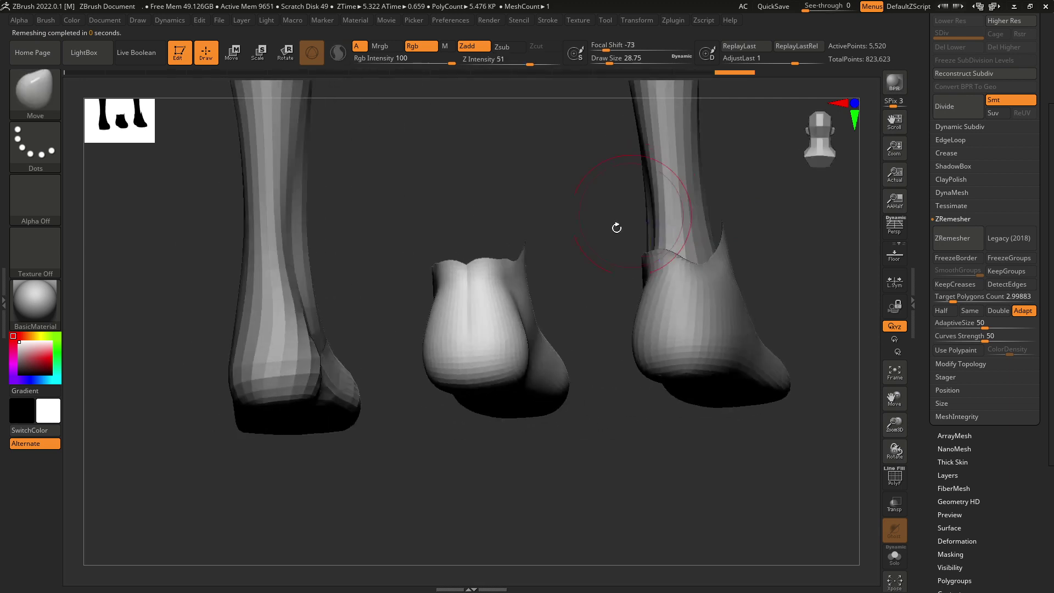
key(shift)
key(space)
drag(470, 269, 467, 261)
key(space)
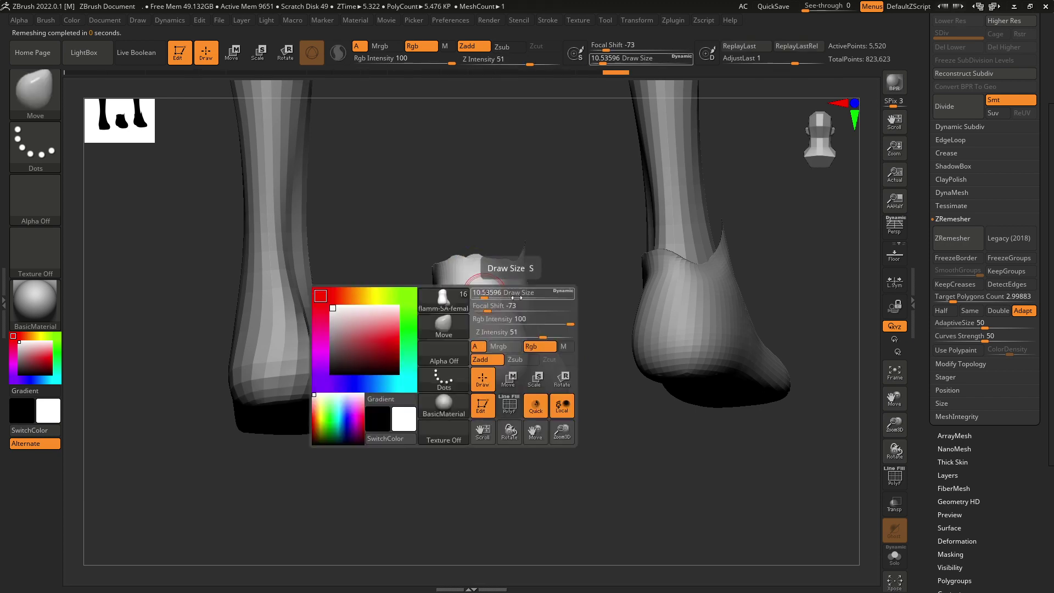
drag(487, 308, 517, 306)
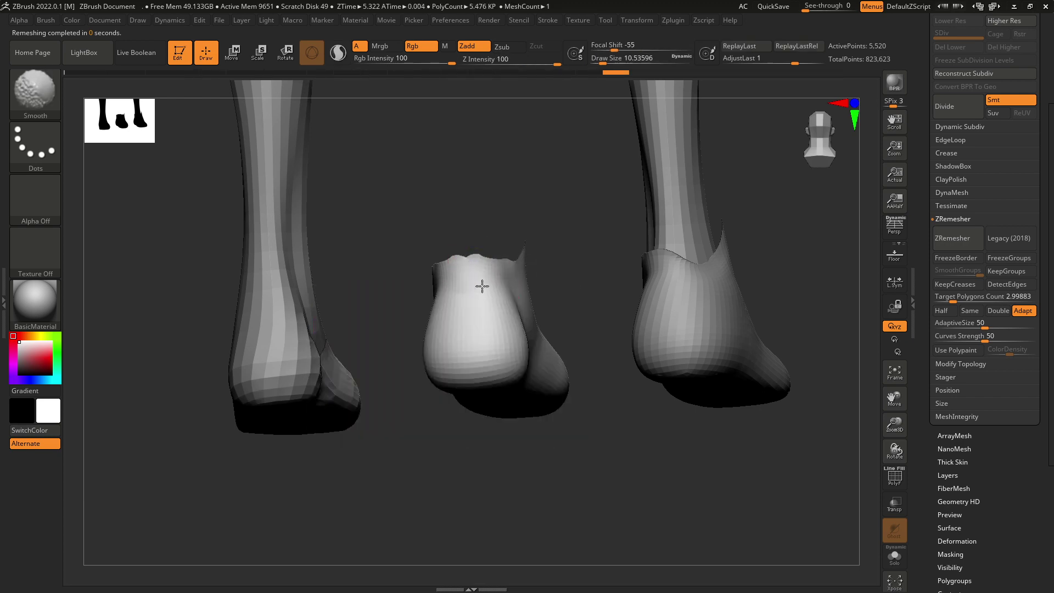
mouse_move(479, 265)
mouse_down()
mouse_move(469, 265)
mouse_move(489, 275)
mouse_move(472, 275)
mouse_move(624, 305)
mouse_up()
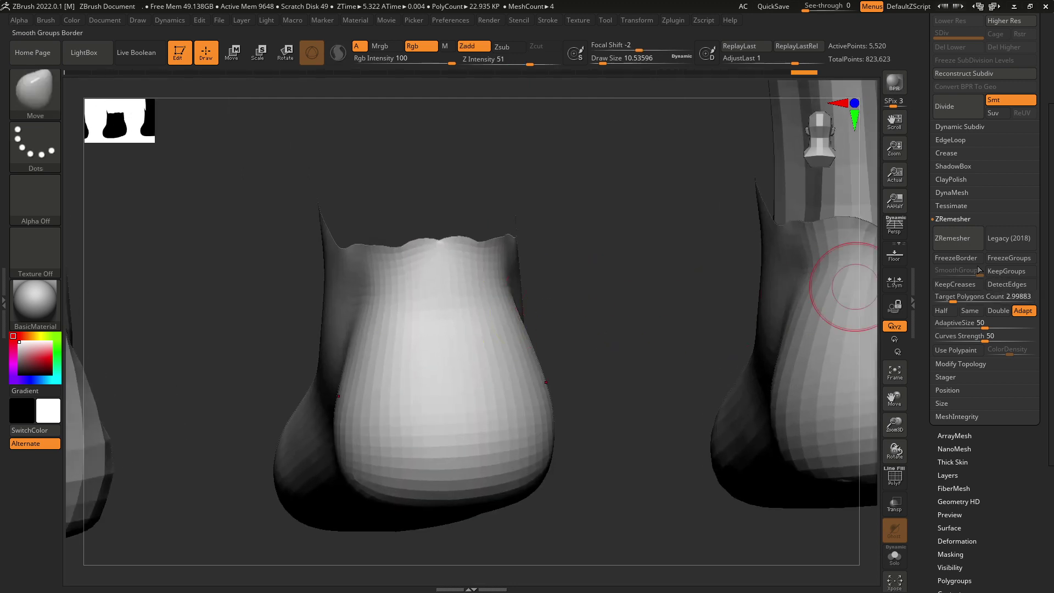
- Remesh the shoe at a target polygon count of 1.41985 and refine its rear collar edge with draw size 4.99256
click(949, 297)
click(953, 238)
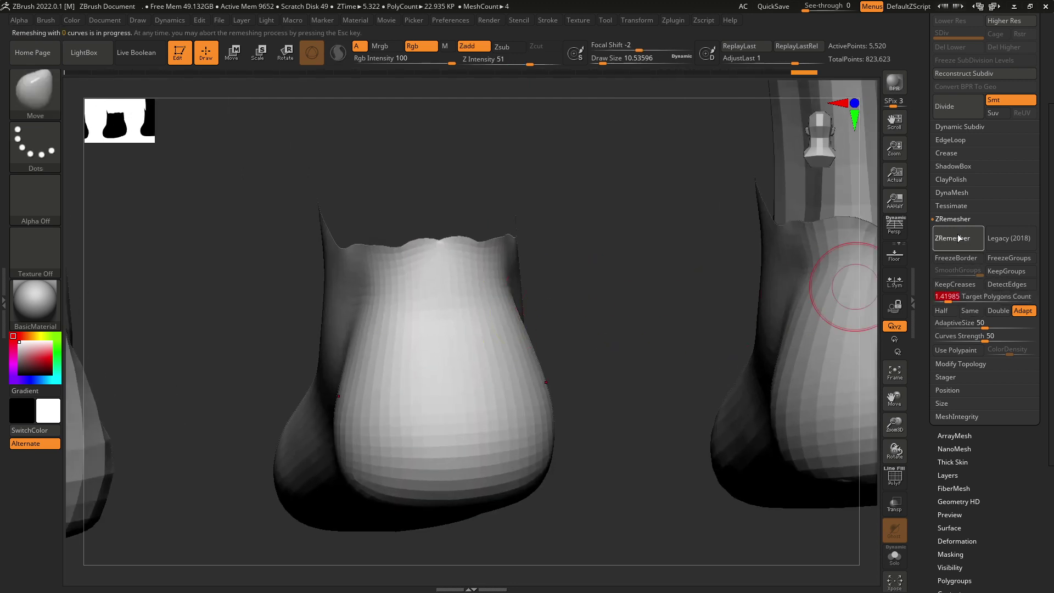
key(space)
click(429, 251)
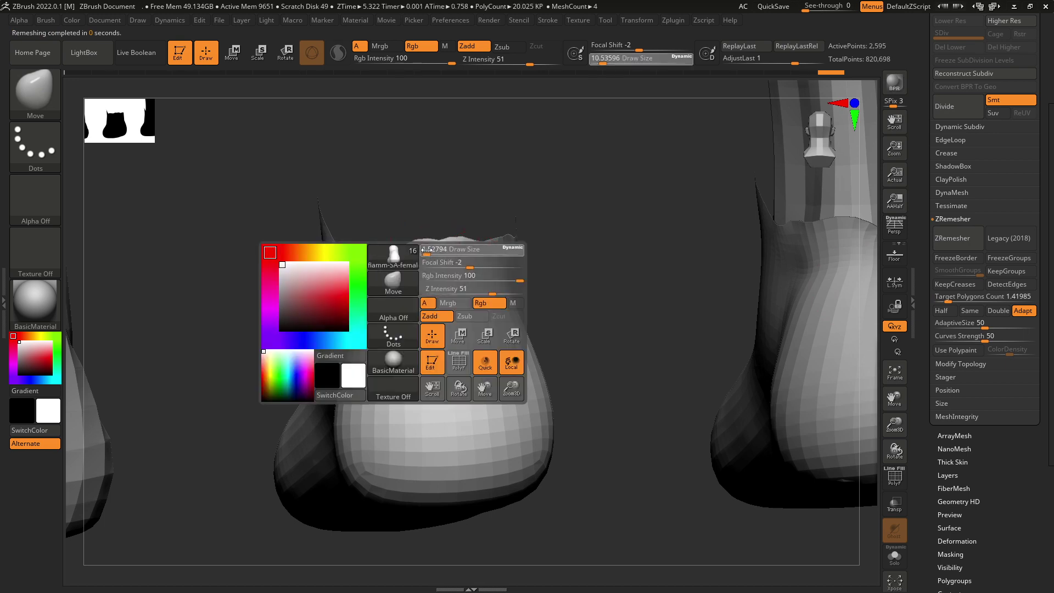
key(space)
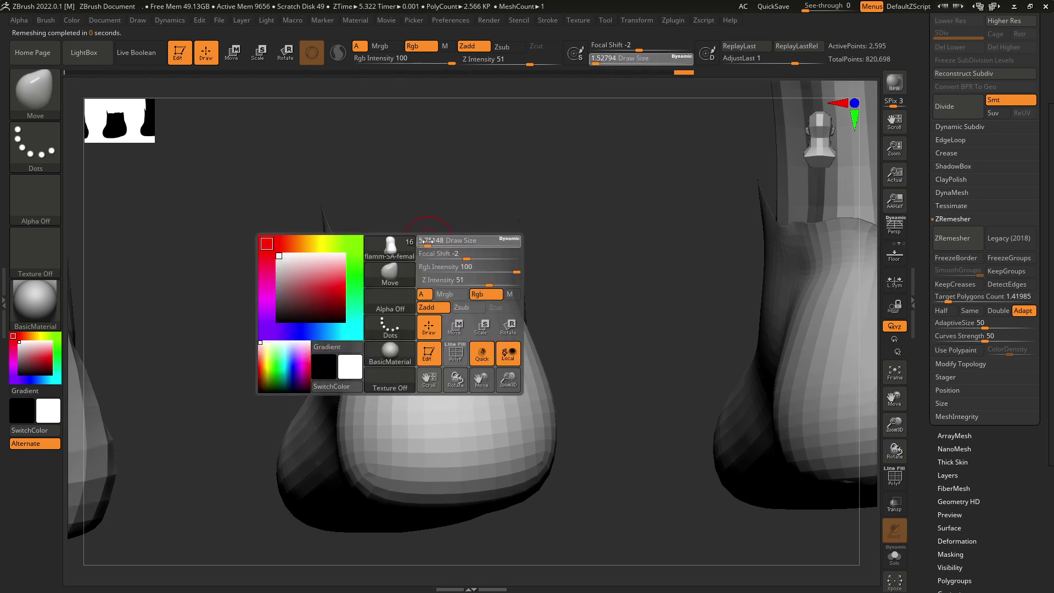
click(424, 246)
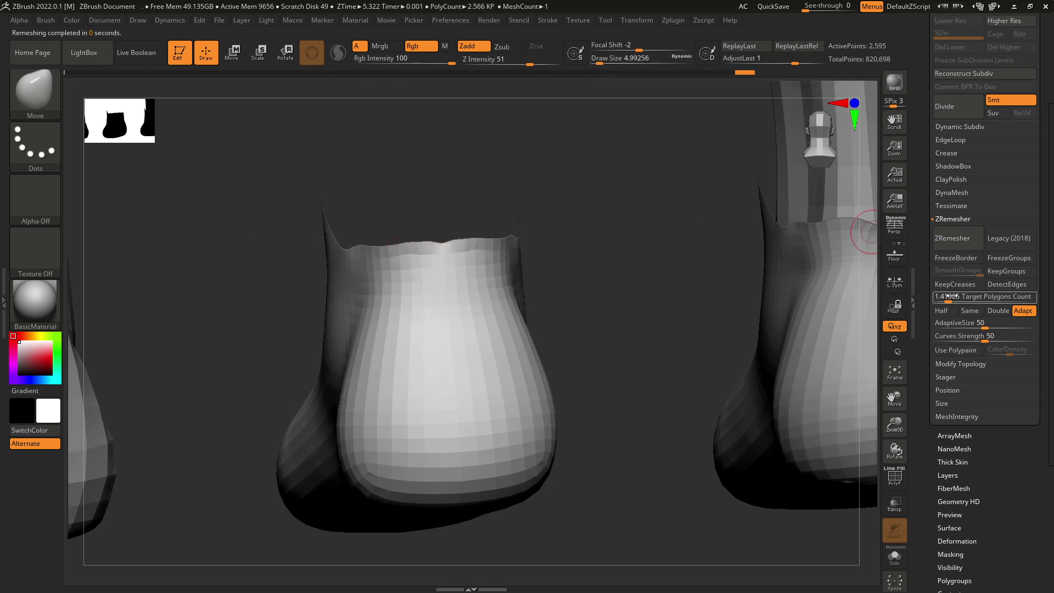
- Remesh the shoe at a target polygon count of 0.42996 and straighten its rear collar edge
drag(949, 302, 942, 302)
click(959, 236)
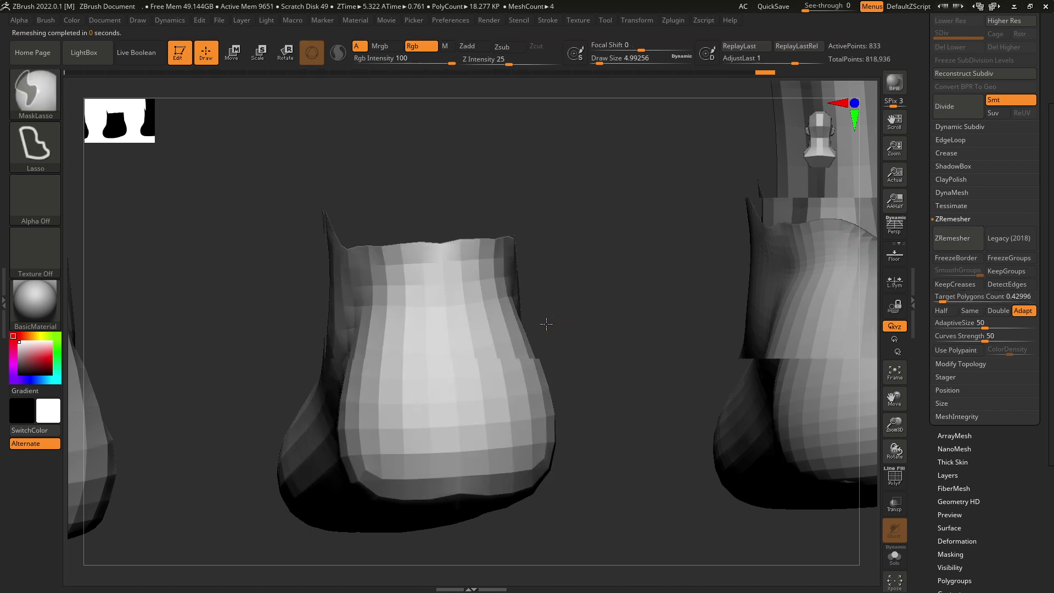
drag(537, 332, 503, 302)
drag(394, 255, 393, 255)
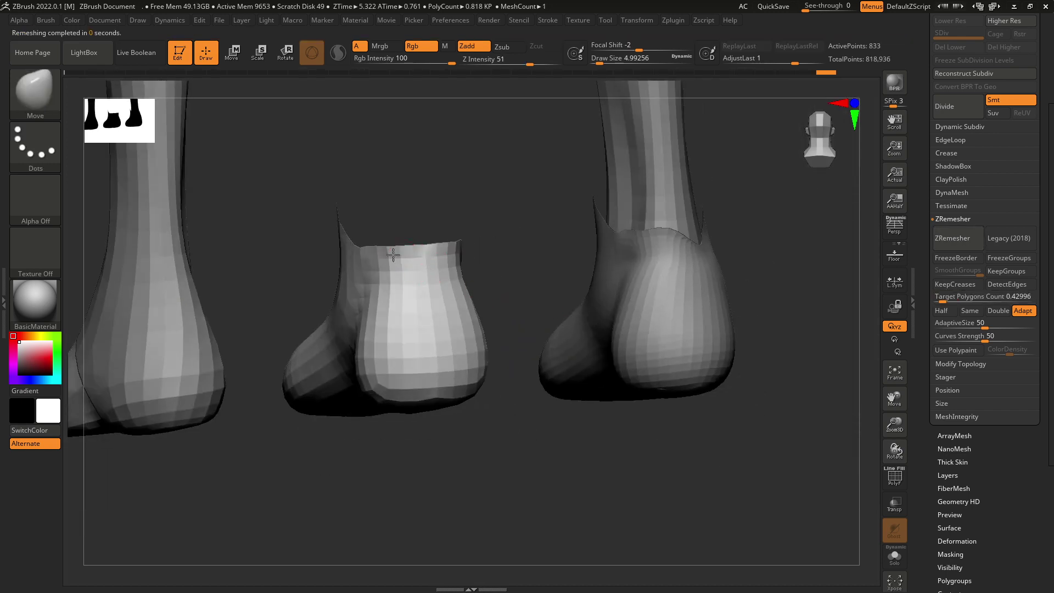
- Undo the last edits on the middle shoe
key(ctrl+z)
key(ctrl+z)
key(ctrl+z)
key(ctrl+z)
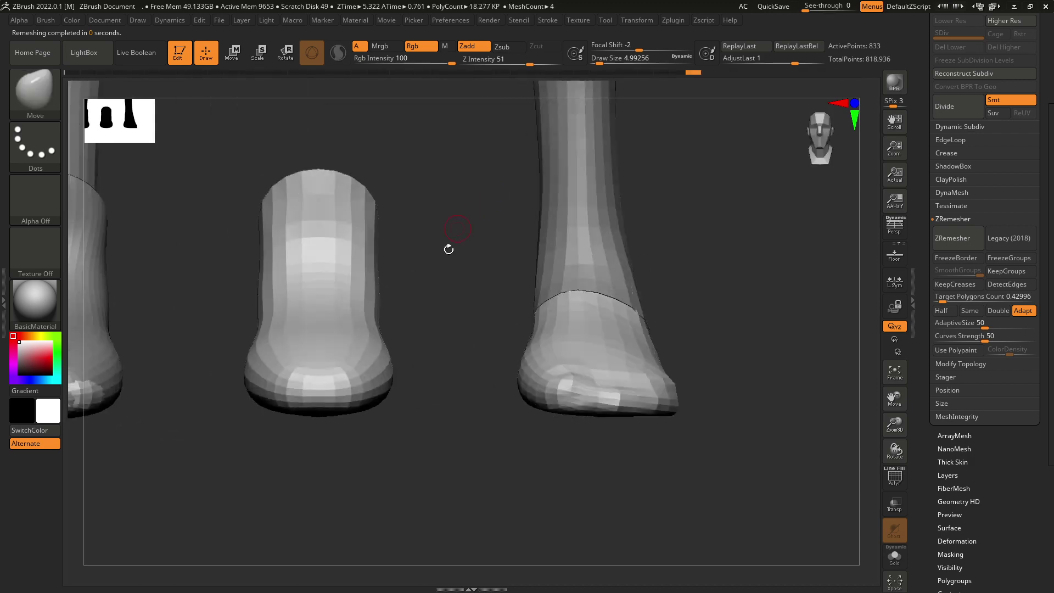
- Set the Move brush's draw size to 30.69679 and redo the undone edits on the middle shoe
mouse_move(478, 355)
mouse_down()
mouse_move(452, 384)
mouse_move(471, 378)
mouse_move(422, 359)
mouse_up()
key(space)
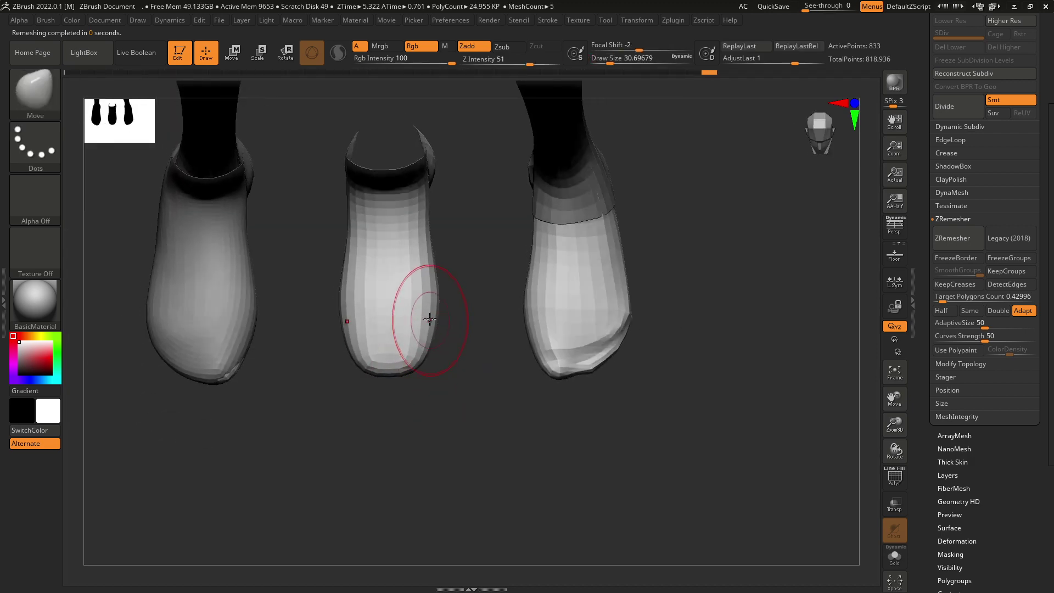
key(ctrl+shift+z)
key(ctrl+shift+z)
key(ctrl+shift+z)
key(ctrl+shift+z)
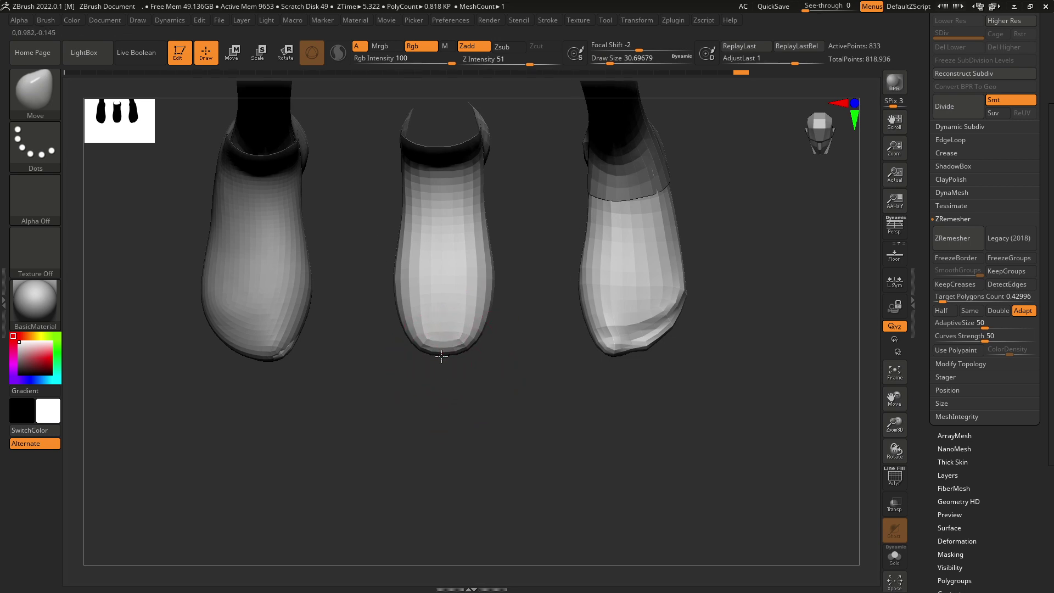
- Redo the remaining undone edits on the middle shoe
mouse_move(447, 317)
mouse_down()
mouse_move(473, 307)
mouse_move(490, 276)
mouse_up()
key(ctrl+shift+z)
key(ctrl+shift+z)
key(ctrl+shift+z)
key(ctrl+shift+z)
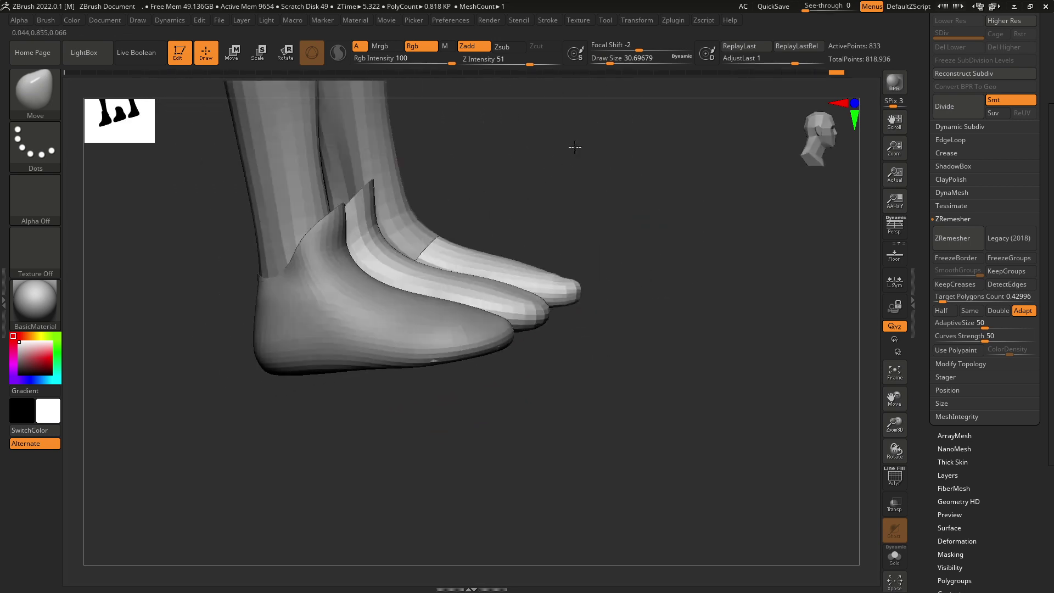
- Isolate the remeshed middle shoe by hiding all other subtools
mouse_move(522, 363)
mouse_down()
mouse_move(525, 376)
mouse_move(537, 372)
mouse_move(513, 332)
mouse_move(498, 350)
mouse_move(463, 350)
mouse_up()
drag(725, 332, 780, 313)
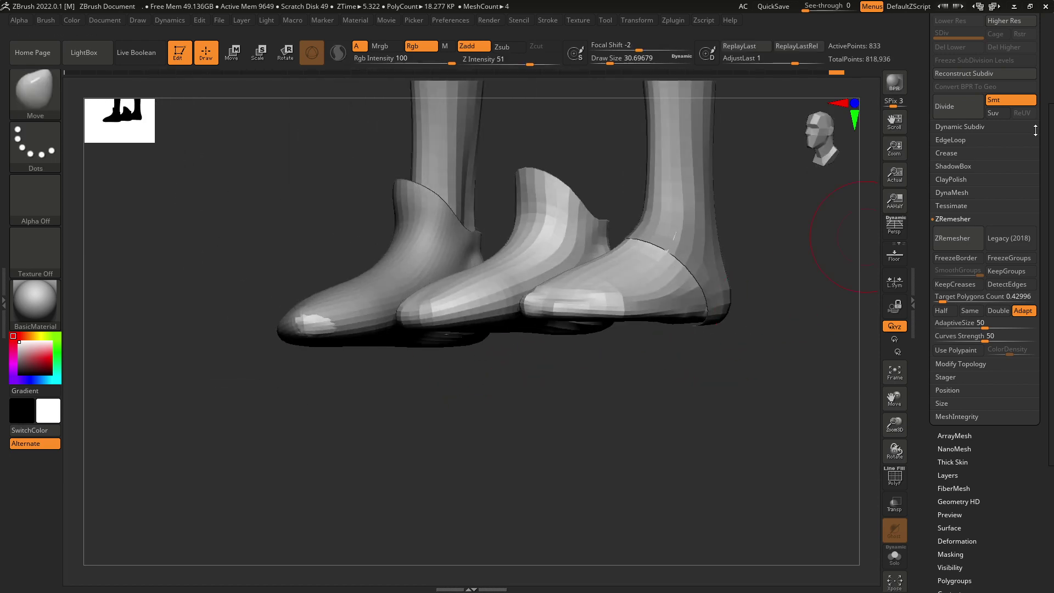
mouse_move(1036, 131)
mouse_down()
mouse_move(1036, 217)
mouse_move(1031, 62)
mouse_up()
shift+click(1032, 52)
- Set the Move brush's draw size to 48.64685 and reshape the shoe's toe tip into a fuller, rounder form
mouse_move(729, 229)
mouse_down()
mouse_move(701, 283)
mouse_move(602, 306)
mouse_move(601, 360)
mouse_up()
key(ctrl)
mouse_move(381, 328)
ctrl+mouse_down()
mouse_move(309, 450)
mouse_move(379, 442)
ctrl+mouse_up()
key(space)
drag(541, 300, 549, 300)
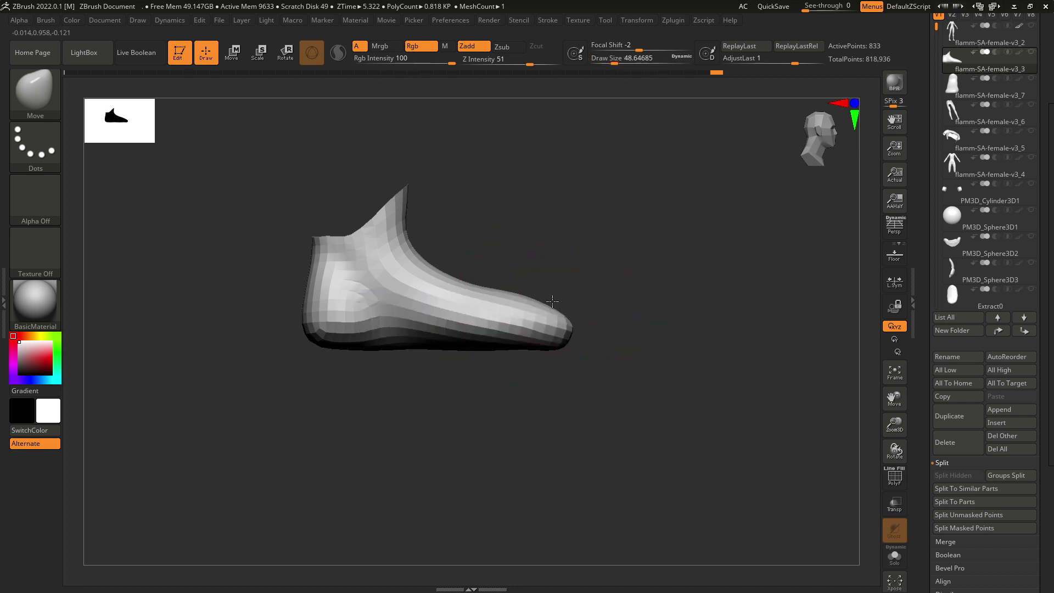
key(shift)
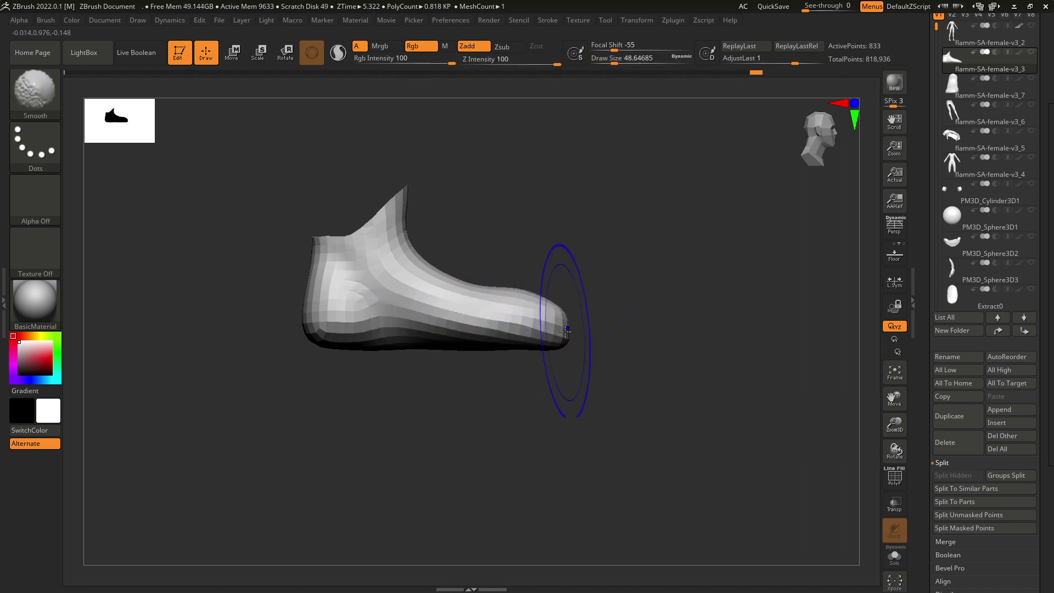
- Adjust the upper contour of the forefoot and smooth the toe tip
drag(462, 284, 468, 257)
key(shift)
mouse_move(585, 319)
shift+mouse_down()
mouse_move(513, 322)
mouse_move(547, 324)
shift+mouse_up()
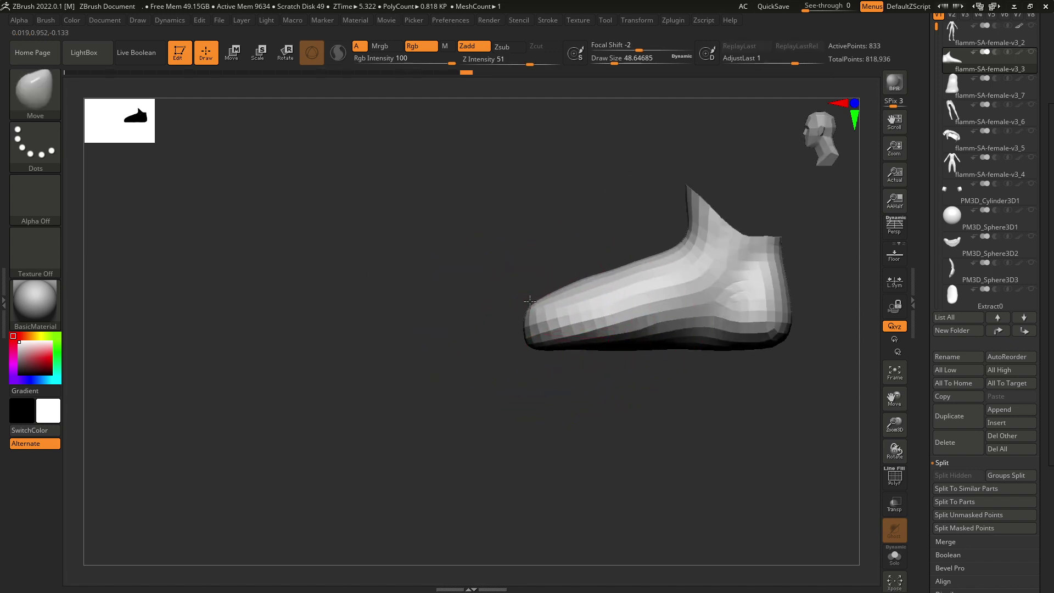
click(530, 301)
- Set the Move brush's draw size to 30.69679 and reshape the shoe's underside and sides
mouse_move(593, 406)
mouse_down()
mouse_move(612, 455)
mouse_move(587, 349)
mouse_move(562, 360)
mouse_move(568, 367)
mouse_move(593, 322)
mouse_up()
key(space)
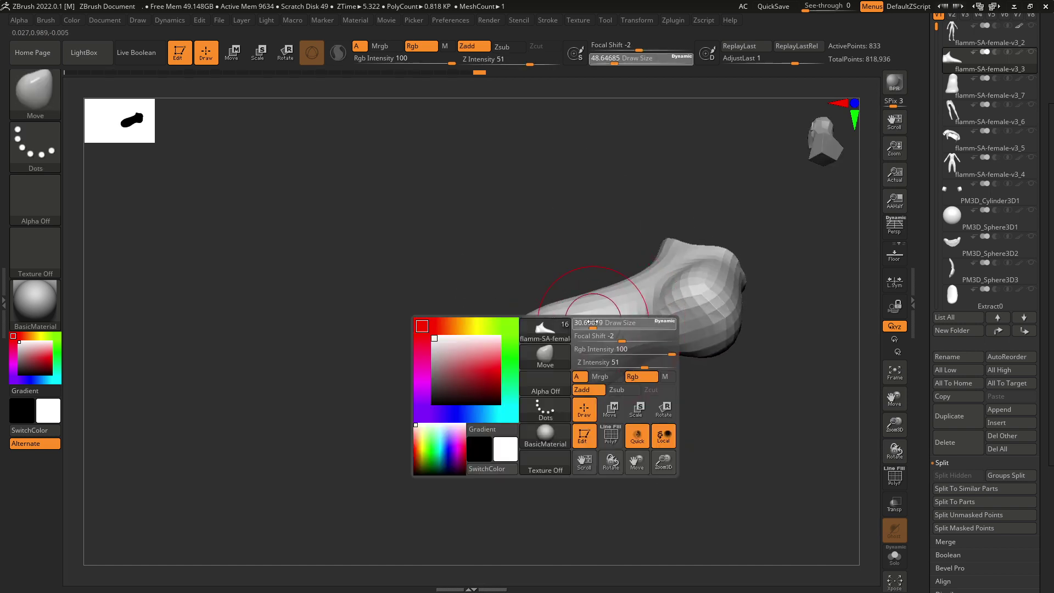
right_drag(591, 320, 600, 298)
shift+drag(607, 310, 644, 299)
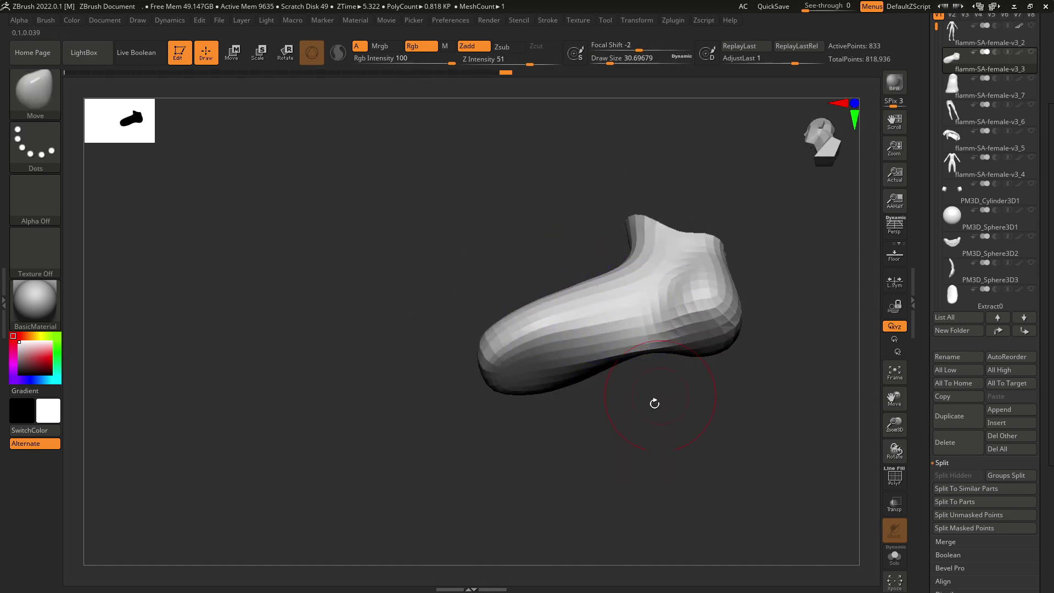
drag(655, 403, 648, 320)
drag(642, 259, 645, 274)
- Set the draw size to 12.91171 and smooth the sole through the arch
key(space)
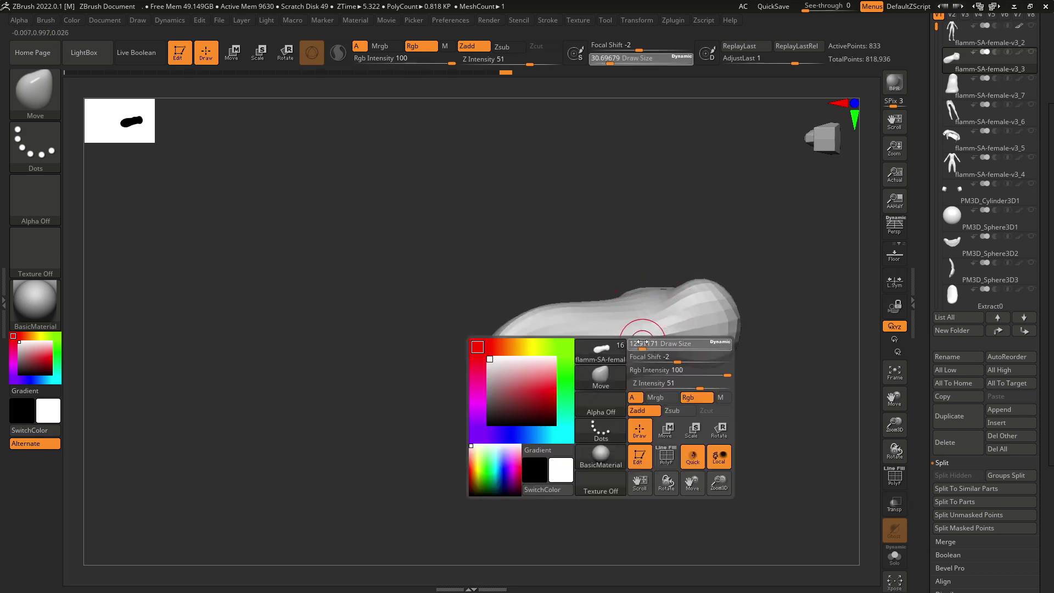
key(shift)
shift+drag(678, 327, 618, 343)
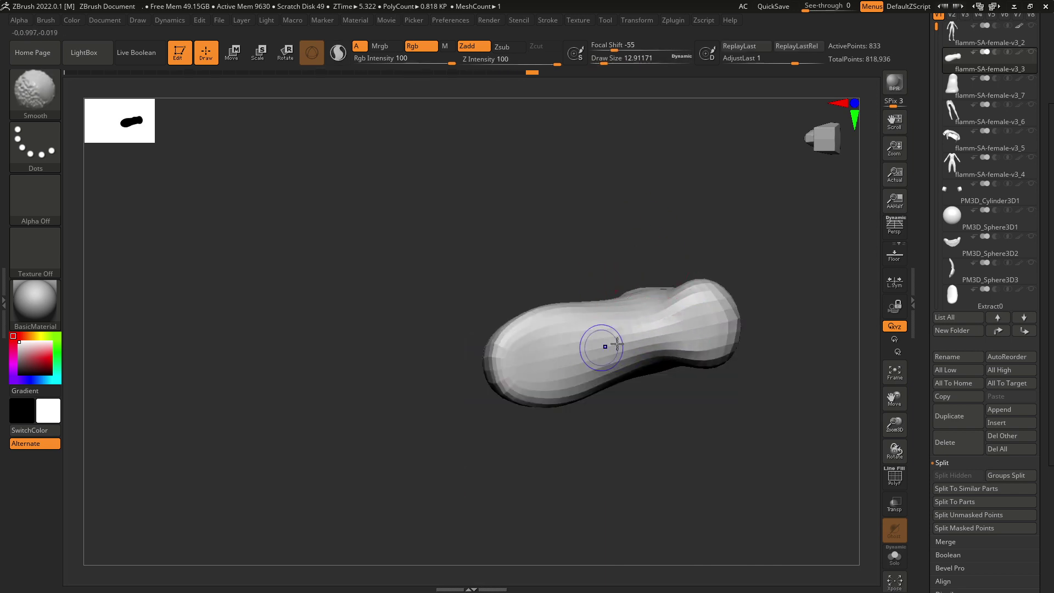
mouse_move(657, 261)
mouse_down()
mouse_move(615, 332)
mouse_move(632, 222)
mouse_up()
drag(546, 296, 511, 315)
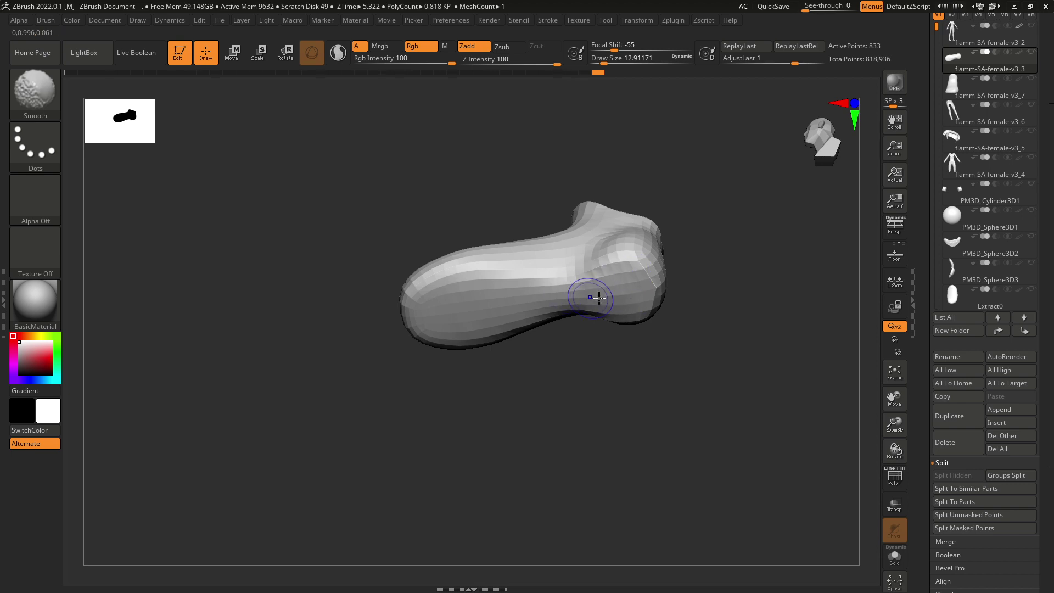
shift+drag(680, 308, 687, 327)
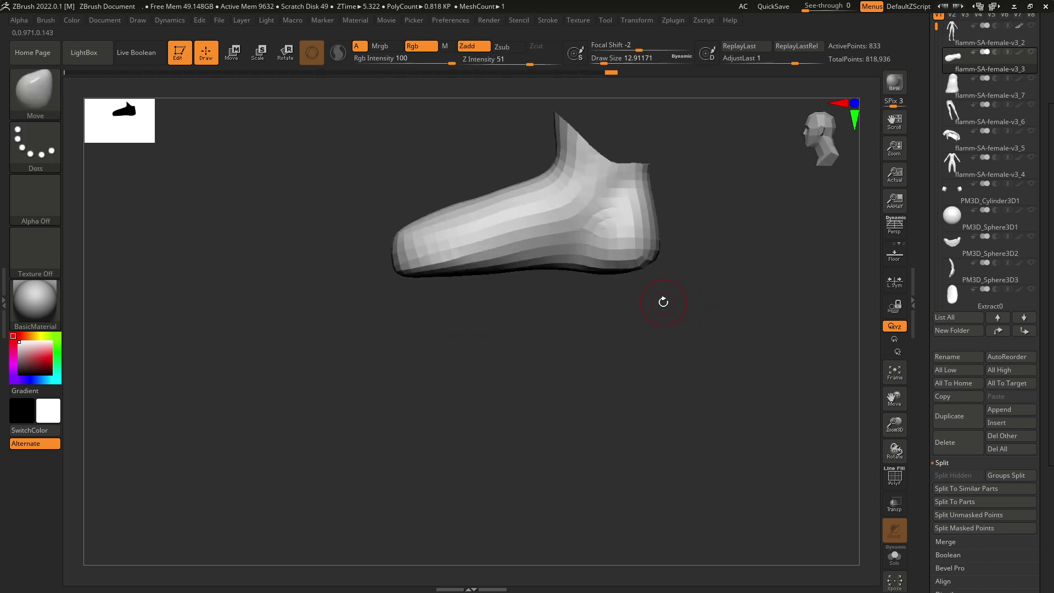
- Undo the last stroke, then smooth the lower side of the shoe around the arch and heel
key(ctrl+z)
alt+drag(679, 269, 712, 276)
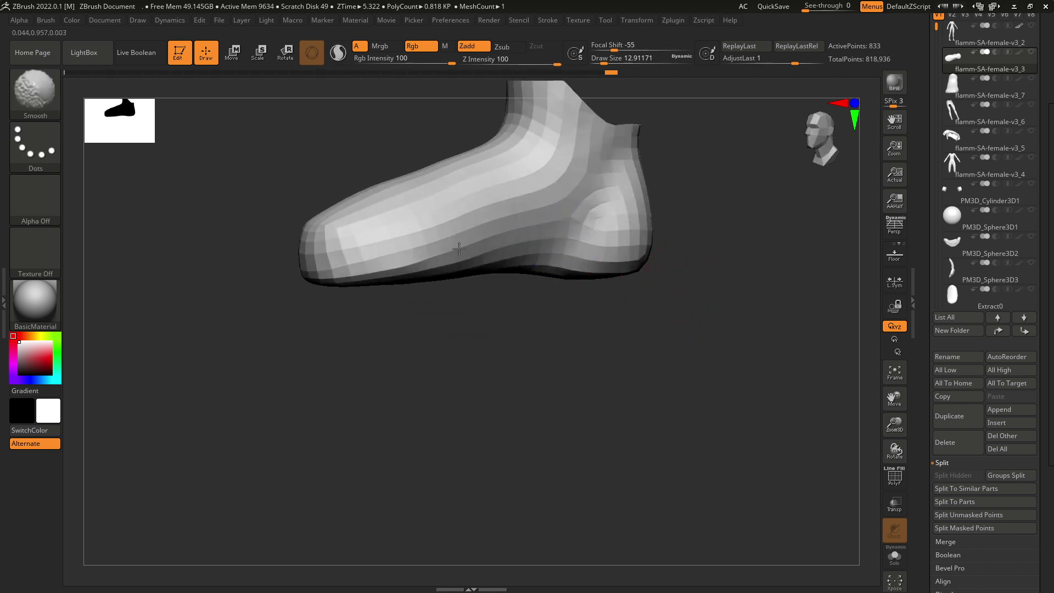
mouse_move(623, 235)
mouse_down()
mouse_move(657, 252)
mouse_move(606, 252)
mouse_up()
mouse_move(596, 356)
mouse_down()
mouse_move(558, 349)
mouse_move(527, 288)
mouse_up()
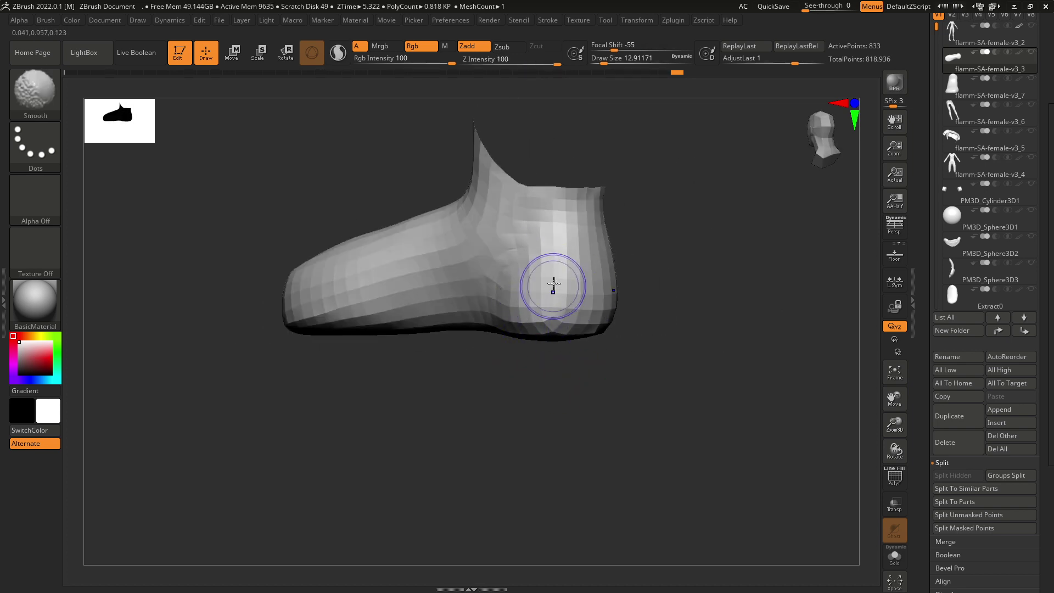
mouse_move(542, 365)
mouse_down()
mouse_move(556, 305)
mouse_move(521, 290)
mouse_up()
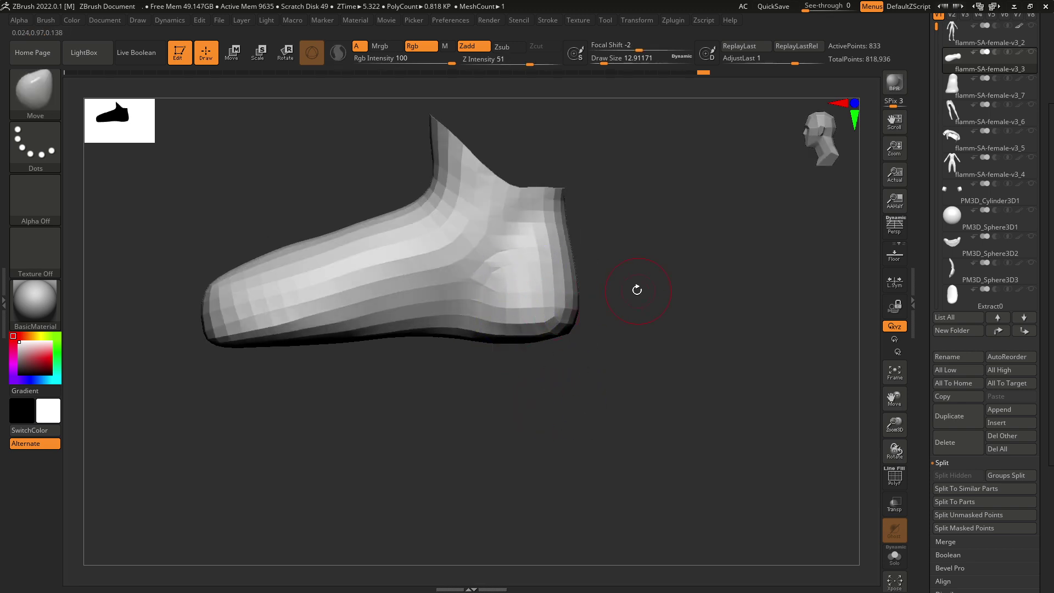
- Set the draw size to 18.45511 and smooth the side and back of the heel
drag(636, 289, 599, 283)
key(space)
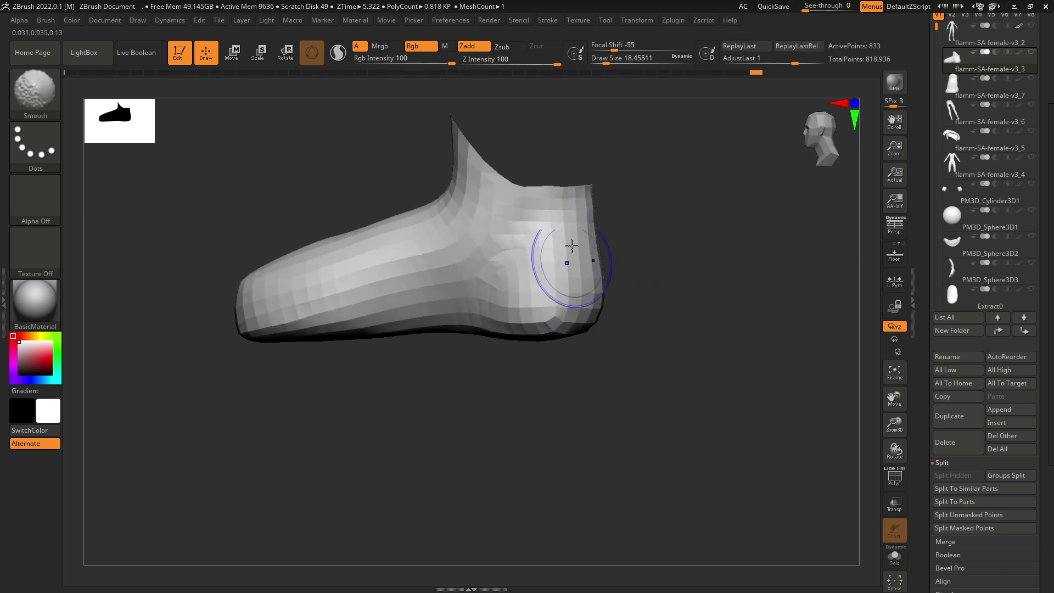
shift+drag(635, 263, 575, 210)
mouse_move(549, 320)
mouse_down()
mouse_move(584, 360)
mouse_move(576, 313)
mouse_move(573, 338)
mouse_move(706, 348)
mouse_move(569, 354)
mouse_move(549, 301)
mouse_up()
drag(583, 344, 548, 273)
- Set the draw size to 23.30558 and raise the top of the toe into a blunt, rounded cap
key(space)
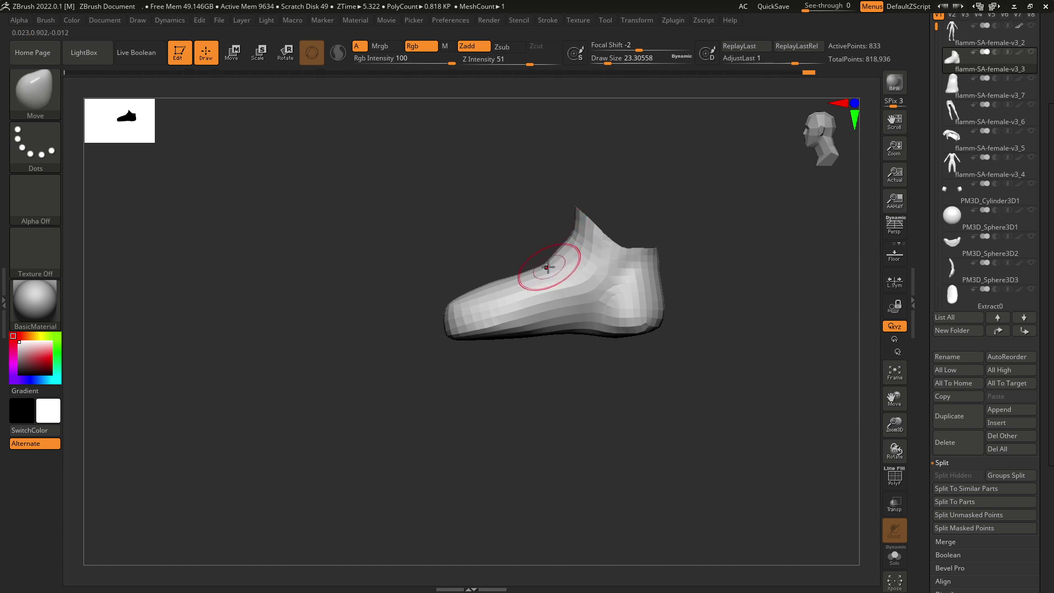
mouse_move(482, 284)
mouse_down()
mouse_move(507, 288)
mouse_move(496, 278)
mouse_up()
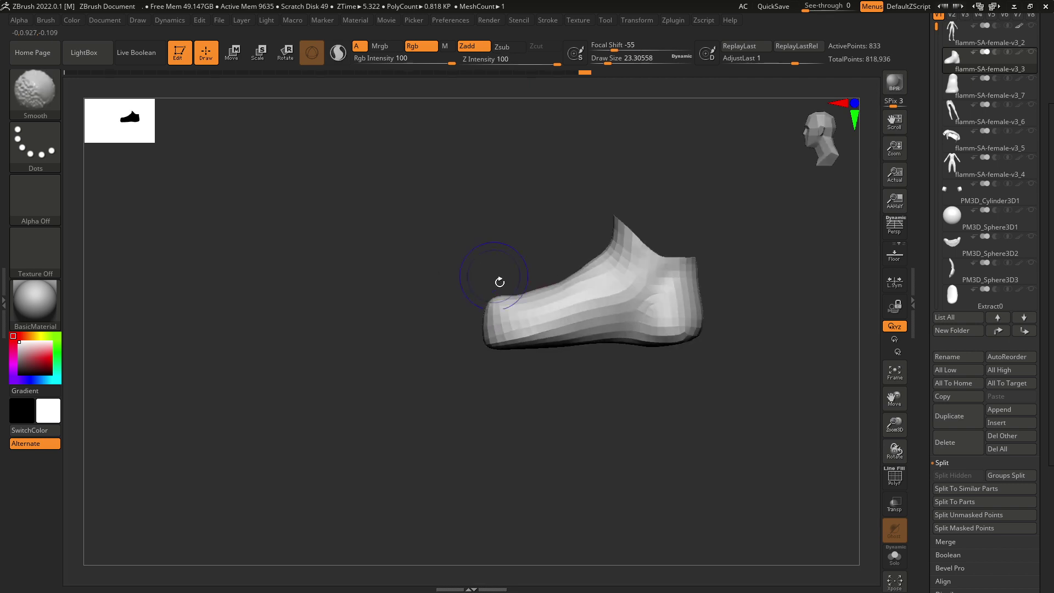
key(shift)
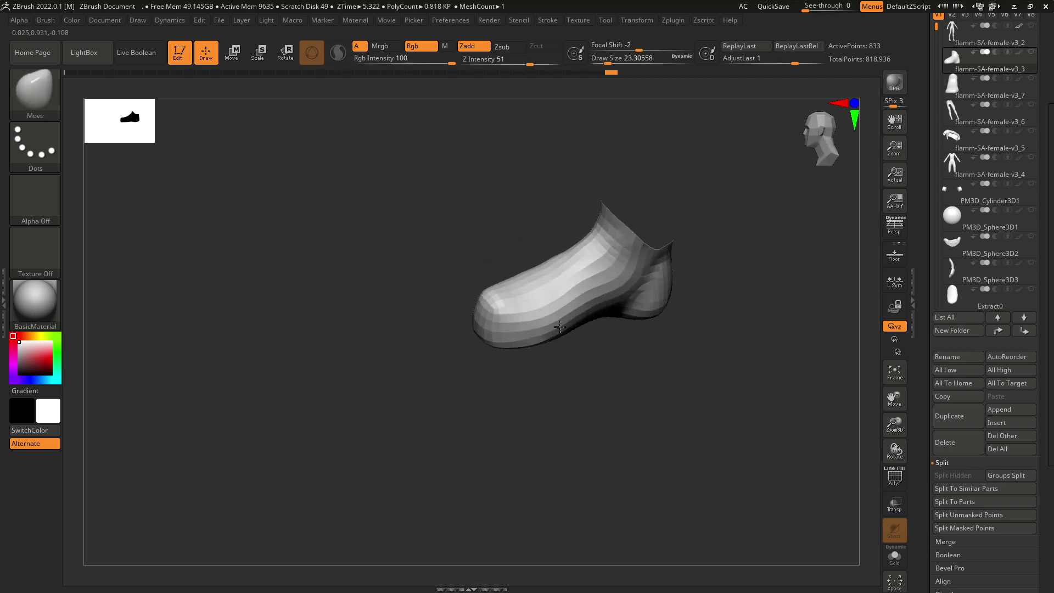
- Reshape the sides of the forefoot and midfoot symmetrically and smooth them
mouse_move(582, 379)
mouse_down()
mouse_move(623, 393)
mouse_move(626, 352)
mouse_up()
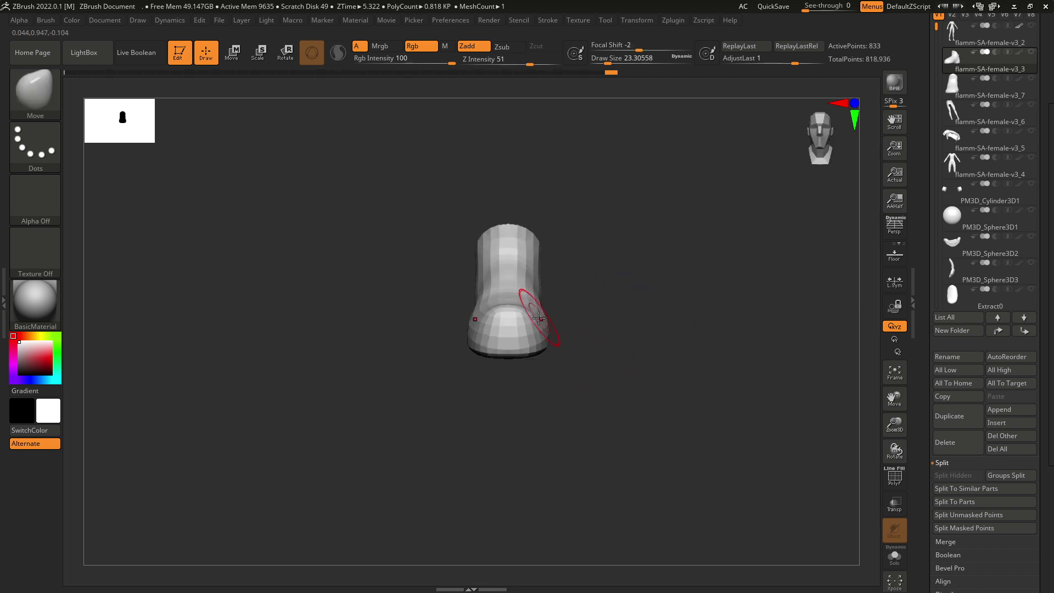
drag(567, 315, 552, 315)
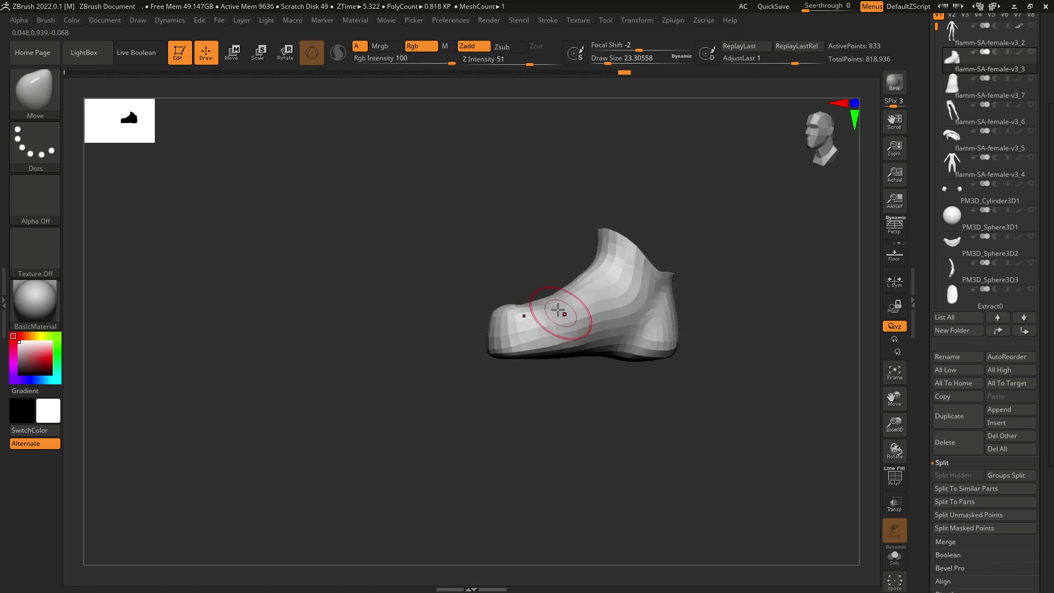
mouse_move(558, 310)
shift+right_down()
mouse_move(548, 296)
mouse_move(541, 352)
mouse_move(572, 388)
mouse_move(522, 294)
mouse_move(581, 325)
mouse_move(541, 322)
shift+right_up()
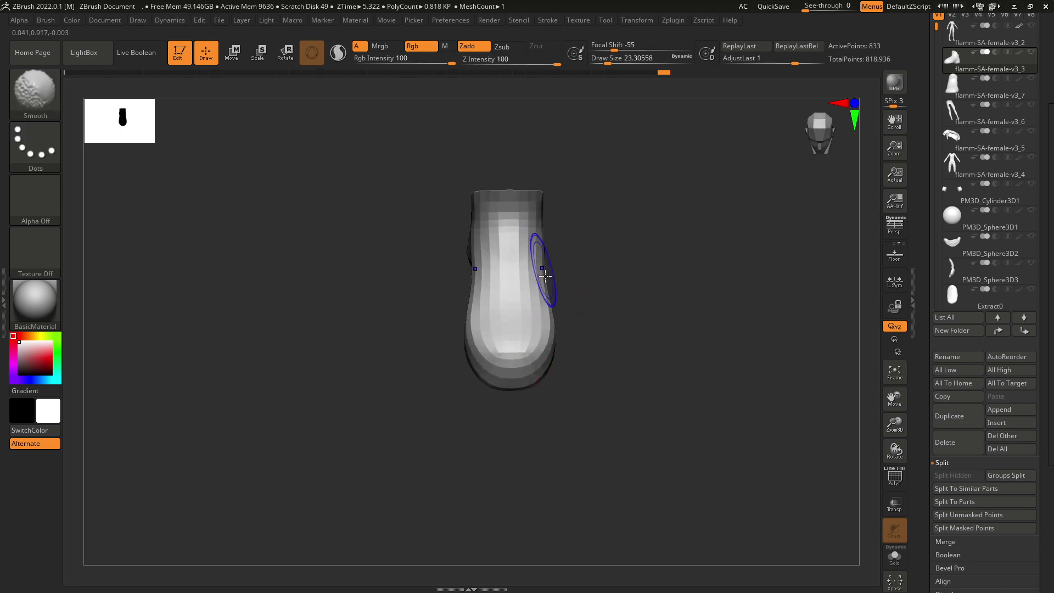
mouse_move(541, 253)
right_down()
mouse_move(571, 266)
mouse_move(528, 344)
mouse_move(556, 289)
mouse_move(593, 358)
mouse_move(622, 370)
mouse_move(673, 322)
mouse_move(668, 282)
mouse_move(635, 313)
mouse_move(671, 278)
mouse_move(651, 352)
right_up()
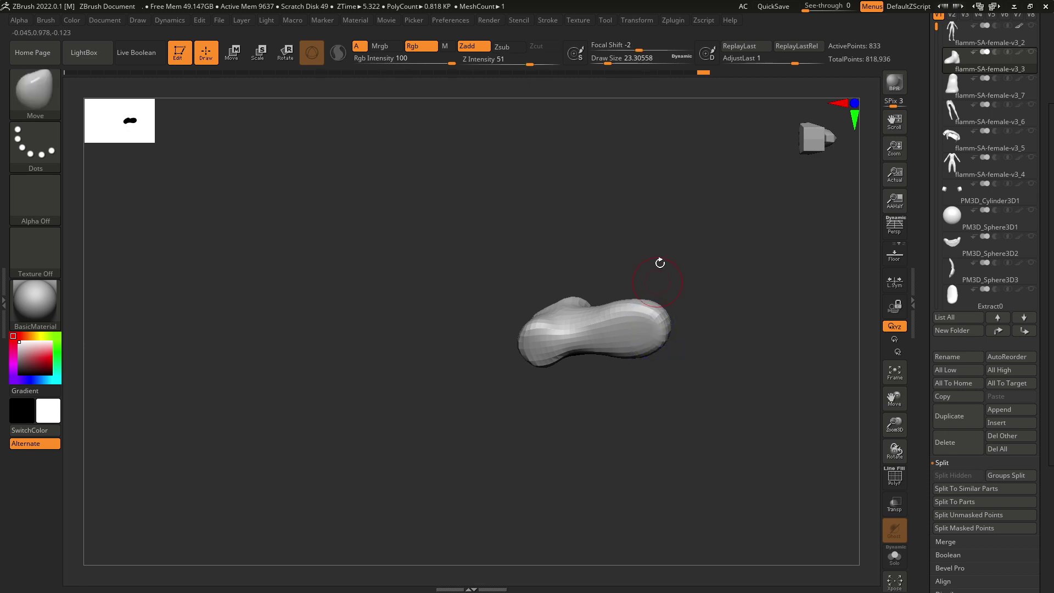
- Refine the shoe's instep and front ankle contour with the Move brush
right_drag(661, 264, 661, 341)
drag(710, 335, 631, 333)
mouse_move(633, 259)
mouse_down()
mouse_move(631, 311)
mouse_move(659, 330)
mouse_move(648, 308)
mouse_move(658, 335)
mouse_up()
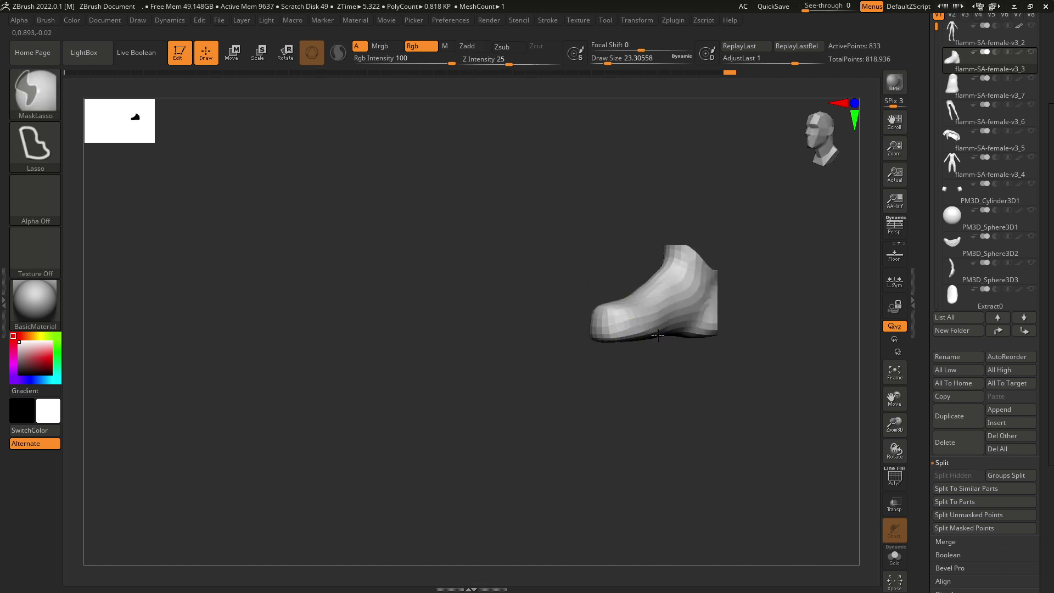
ctrl+right_drag(658, 335, 728, 348)
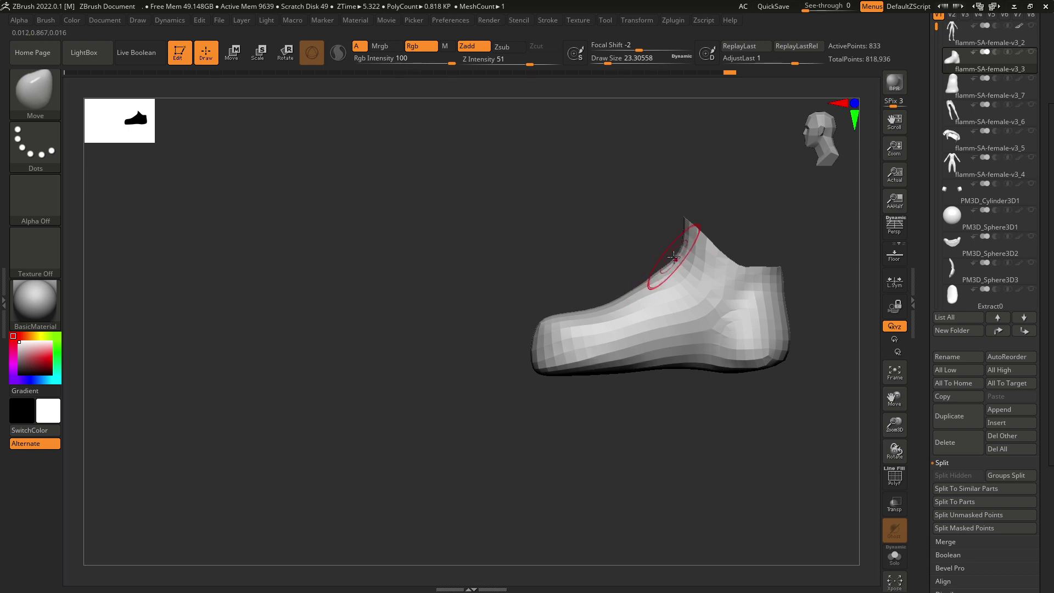
right_drag(672, 257, 643, 327)
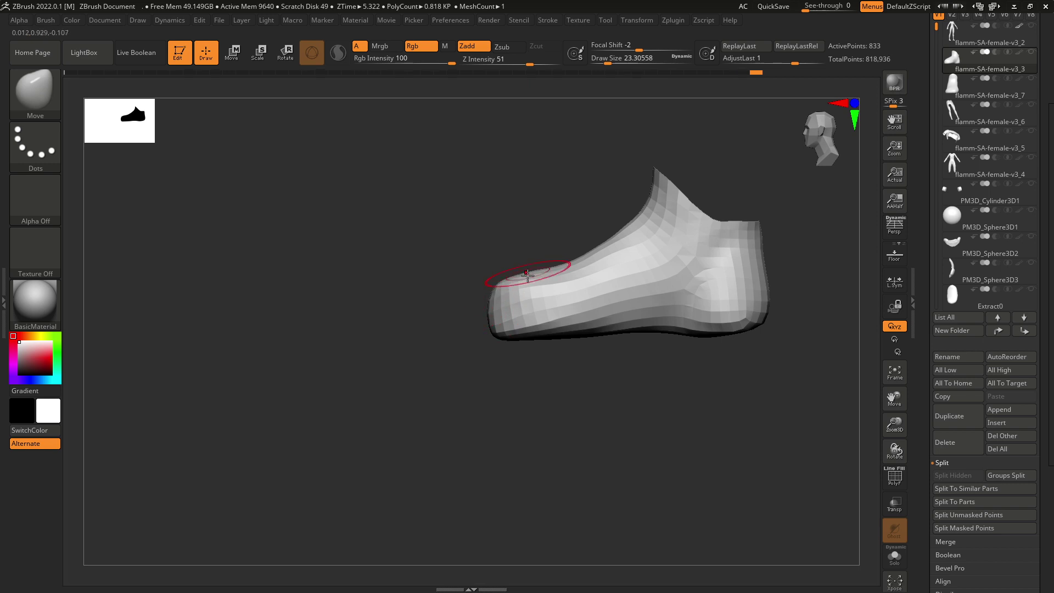
- Even out the top profile between the toe cap and the instep
drag(537, 267, 553, 261)
right_drag(581, 242, 570, 285)
mouse_move(570, 286)
ctrl+right_down()
mouse_move(560, 263)
mouse_move(626, 335)
mouse_move(628, 354)
ctrl+right_up()
right_drag(628, 354, 616, 299)
ctrl+right_drag(616, 299, 617, 328)
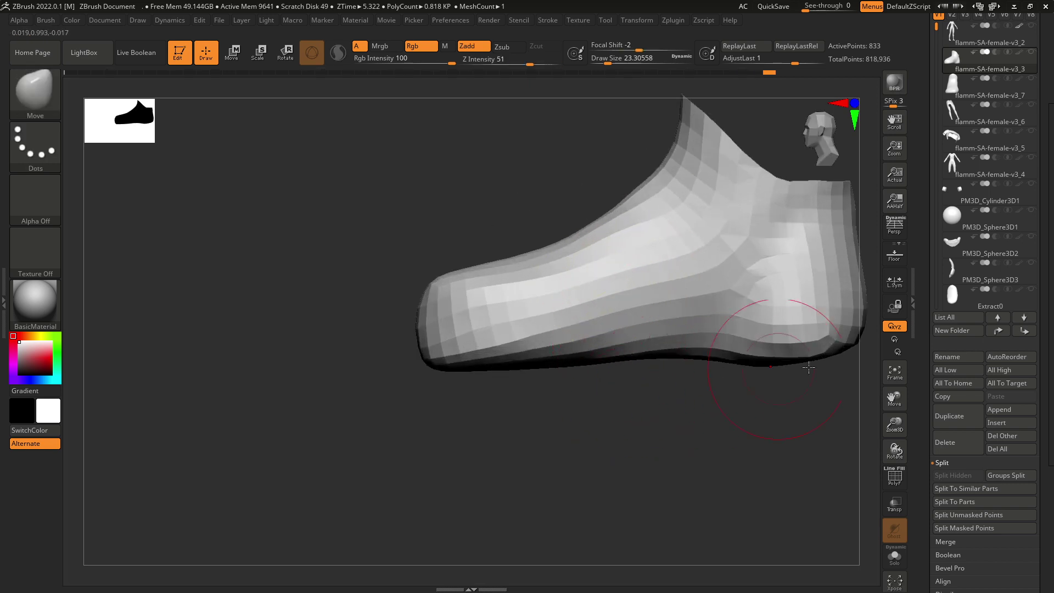
- Remesh the shoe with ZRemesher at a target polygon count of 3.06967
drag(1041, 329, 1012, 180)
drag(942, 258, 954, 258)
click(960, 203)
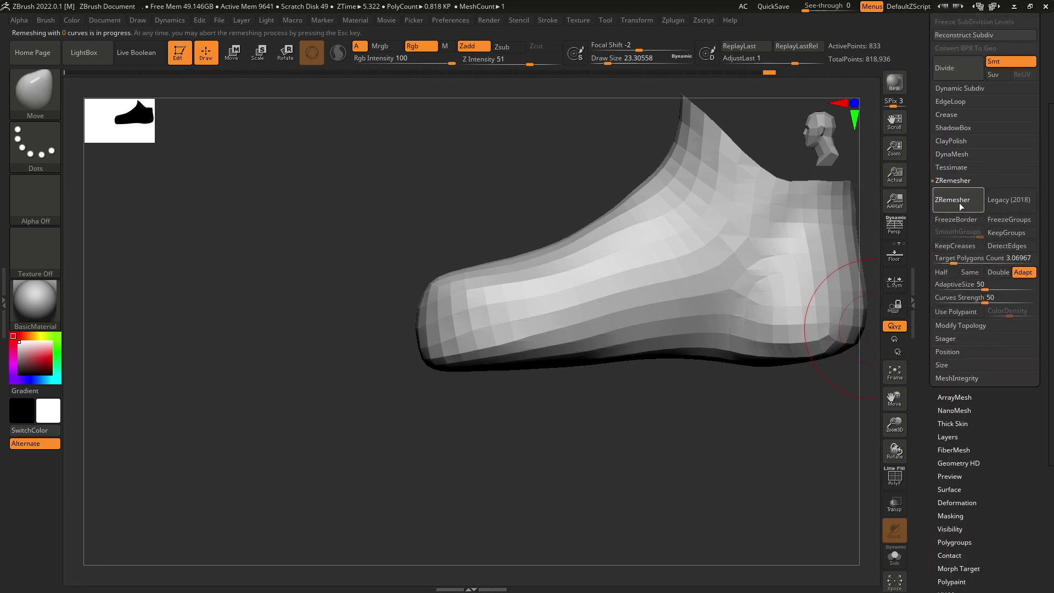
- Smooth the remeshed shoe's underside from the forefoot to the heel
key(ctrl)
ctrl+right_drag(762, 369, 715, 380)
right_drag(716, 381, 730, 428)
key(shift)
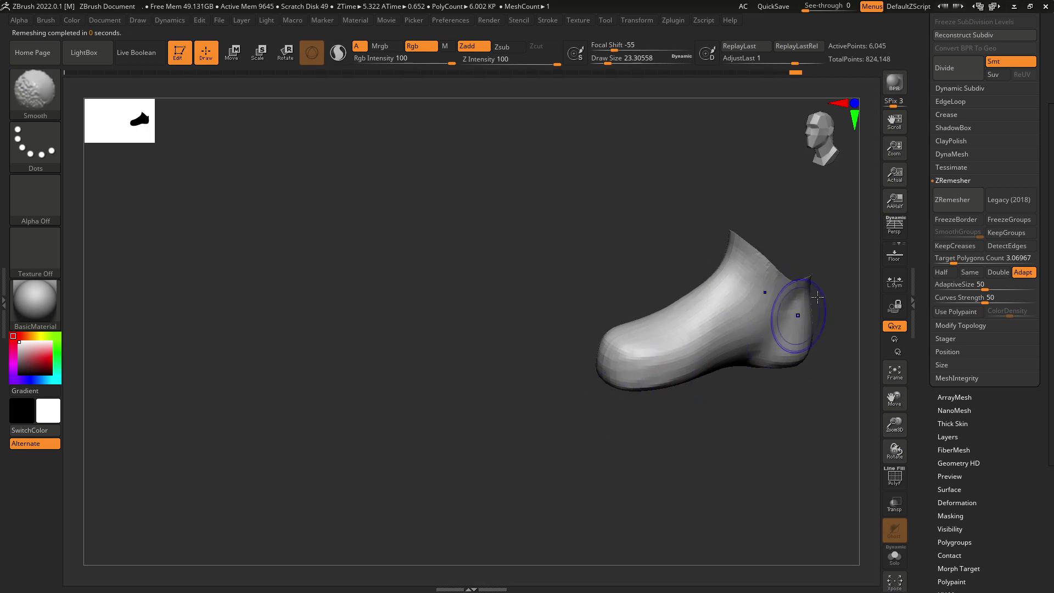
mouse_move(818, 297)
shift+right_down()
mouse_move(645, 359)
mouse_move(664, 380)
shift+right_up()
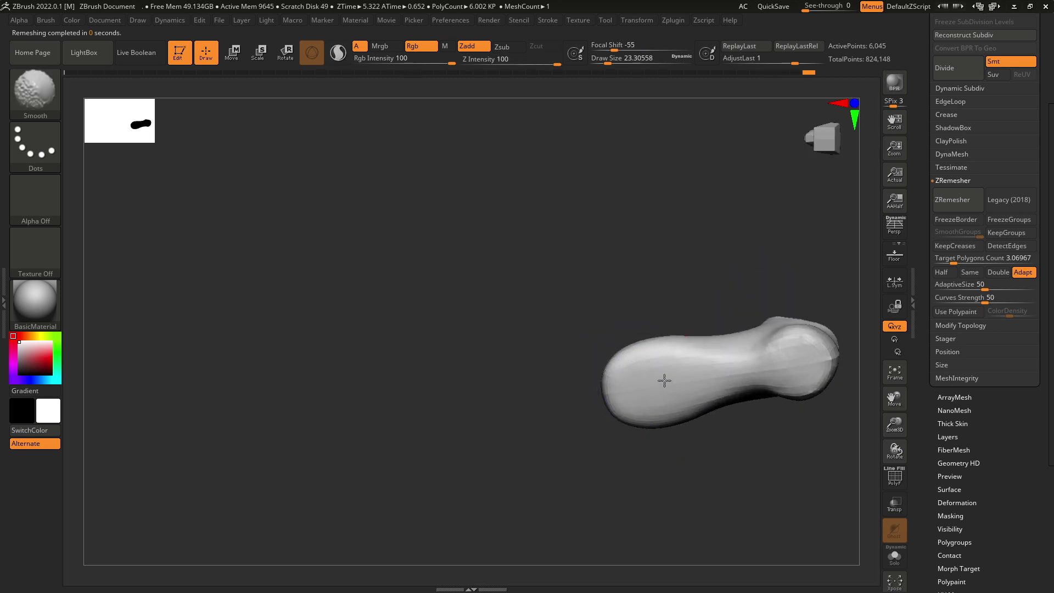
shift+drag(685, 383, 786, 380)
shift+drag(807, 345, 810, 354)
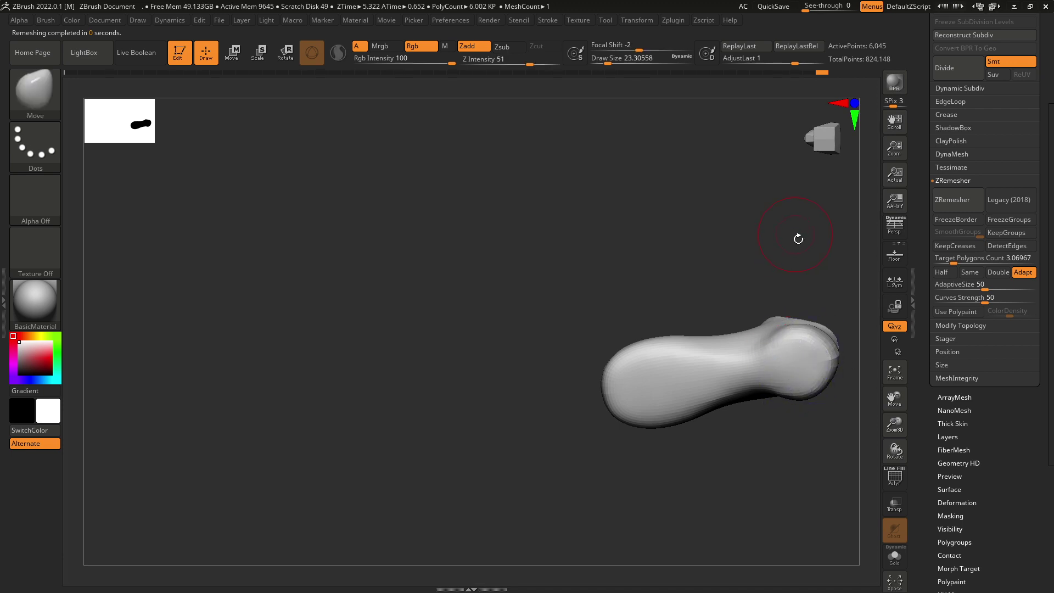
- Mask the lower band of the shoe along the whole sole, from toe to heel
mouse_move(797, 238)
shift+right_down()
mouse_move(700, 389)
mouse_move(677, 395)
shift+right_up()
alt+right_drag(678, 395, 696, 426)
mouse_move(595, 339)
ctrl+right_down()
mouse_move(607, 374)
mouse_move(692, 410)
ctrl+right_up()
mouse_move(699, 469)
right_down()
mouse_move(732, 477)
mouse_move(724, 433)
mouse_move(664, 398)
right_up()
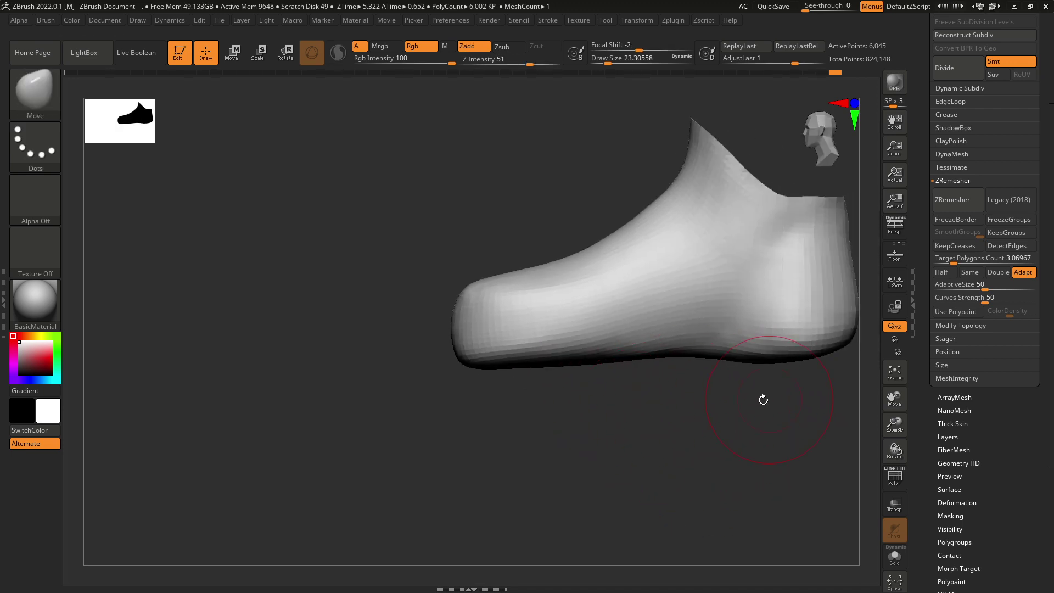
alt+right_drag(764, 400, 683, 398)
mouse_move(780, 363)
ctrl+mouse_down()
mouse_move(780, 335)
mouse_move(713, 311)
mouse_move(640, 334)
mouse_move(780, 344)
ctrl+mouse_up()
mouse_move(780, 306)
ctrl+mouse_down()
mouse_move(513, 338)
mouse_move(791, 365)
ctrl+mouse_up()
mouse_move(786, 302)
ctrl+mouse_down()
mouse_move(379, 329)
mouse_move(779, 371)
ctrl+mouse_up()
mouse_move(804, 313)
ctrl+mouse_down()
mouse_move(706, 305)
mouse_move(337, 348)
mouse_move(802, 385)
ctrl+mouse_up()
drag(694, 452, 704, 409)
right_drag(703, 409, 574, 423)
mouse_move(574, 423)
shift+right_down()
mouse_move(646, 424)
mouse_move(605, 404)
mouse_move(604, 390)
mouse_move(654, 419)
mouse_move(694, 402)
mouse_move(617, 401)
mouse_move(658, 378)
shift+right_up()
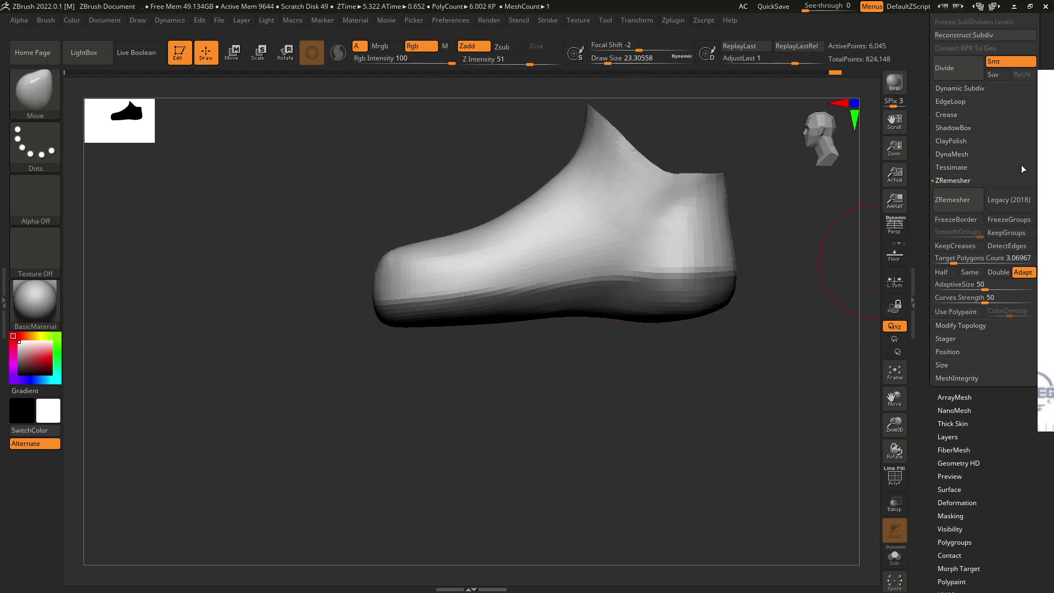
- Duplicate the masked shoe subtool
drag(996, 410, 990, 486)
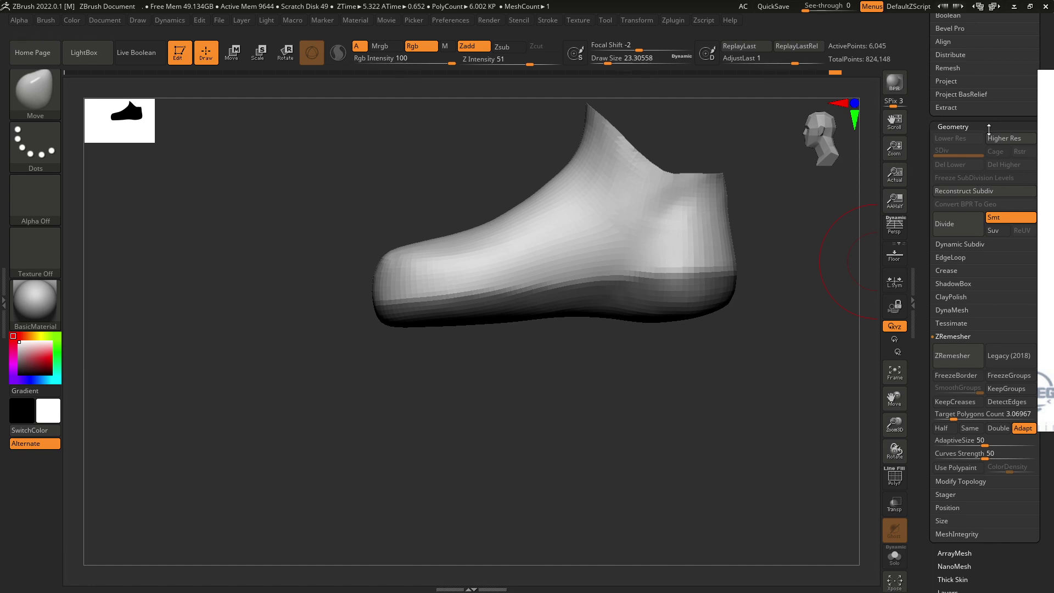
drag(922, 113, 933, 233)
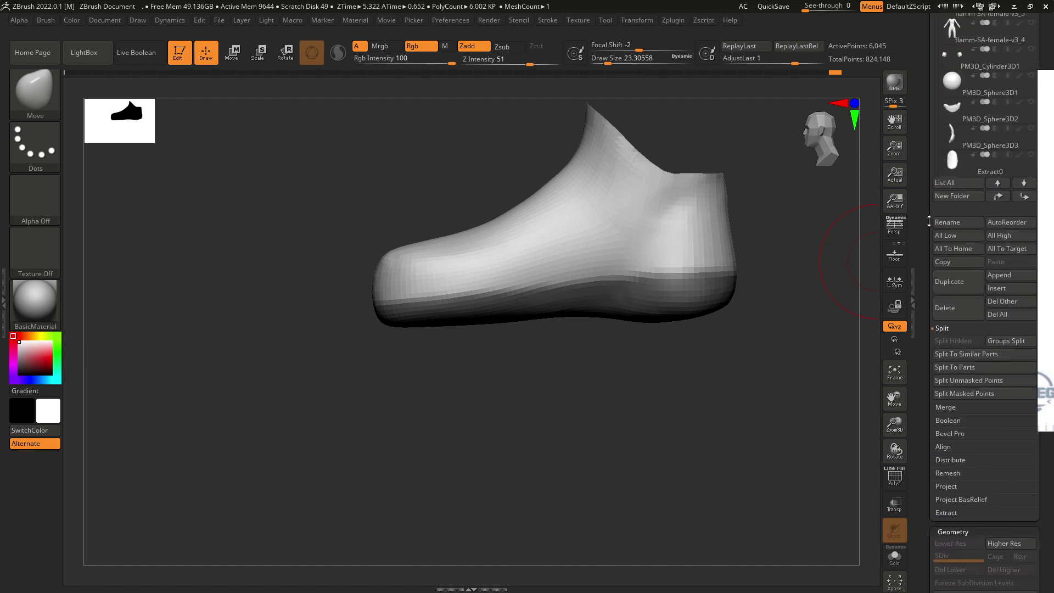
click(961, 286)
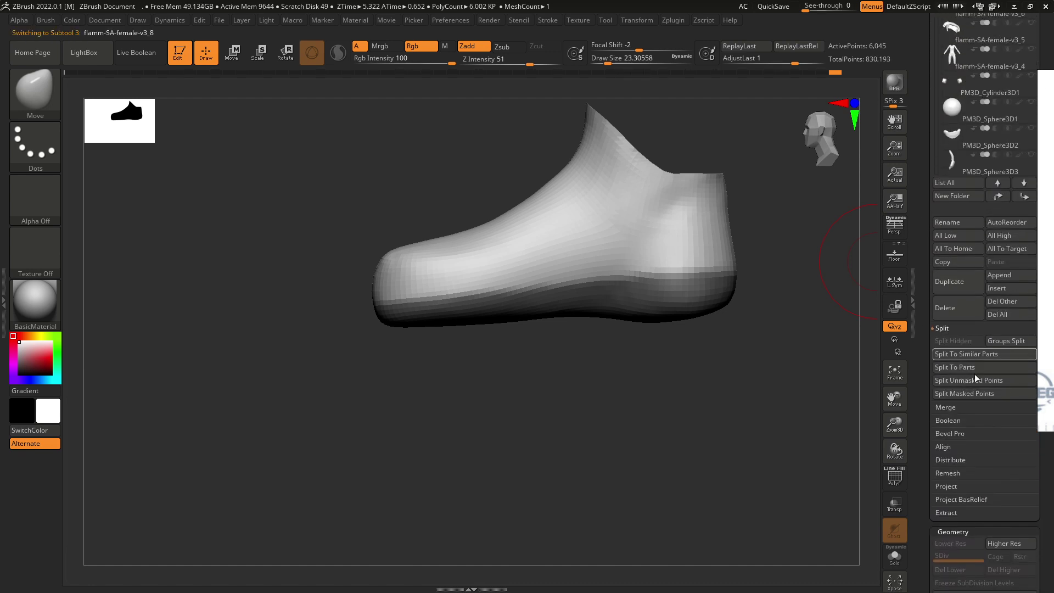
- Split the unmasked points off the shoe copy and delete the resulting upper part, keeping only the sole
click(983, 380)
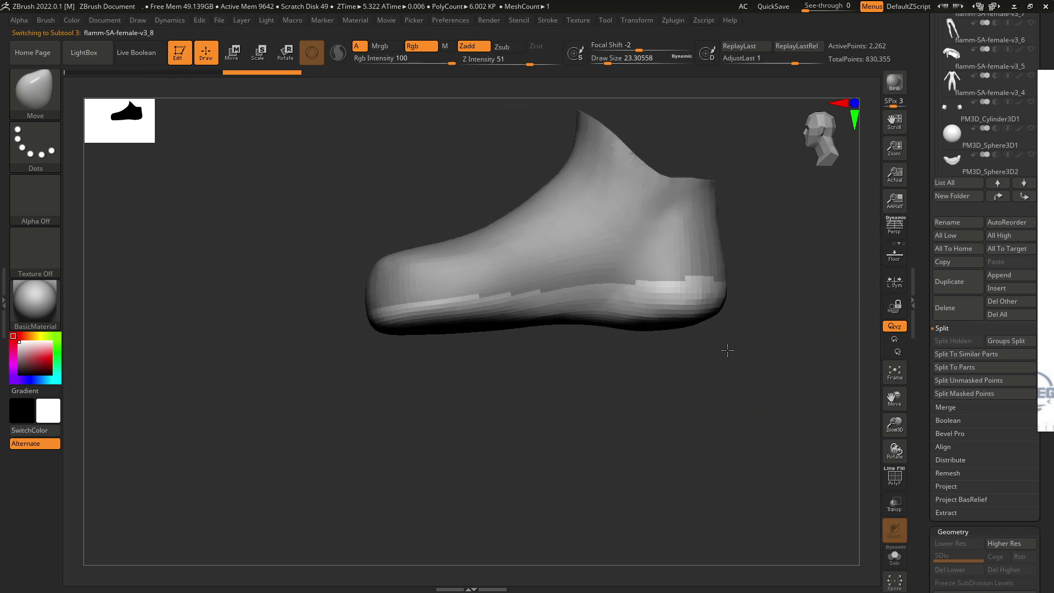
click(937, 86)
drag(940, 103, 1015, 12)
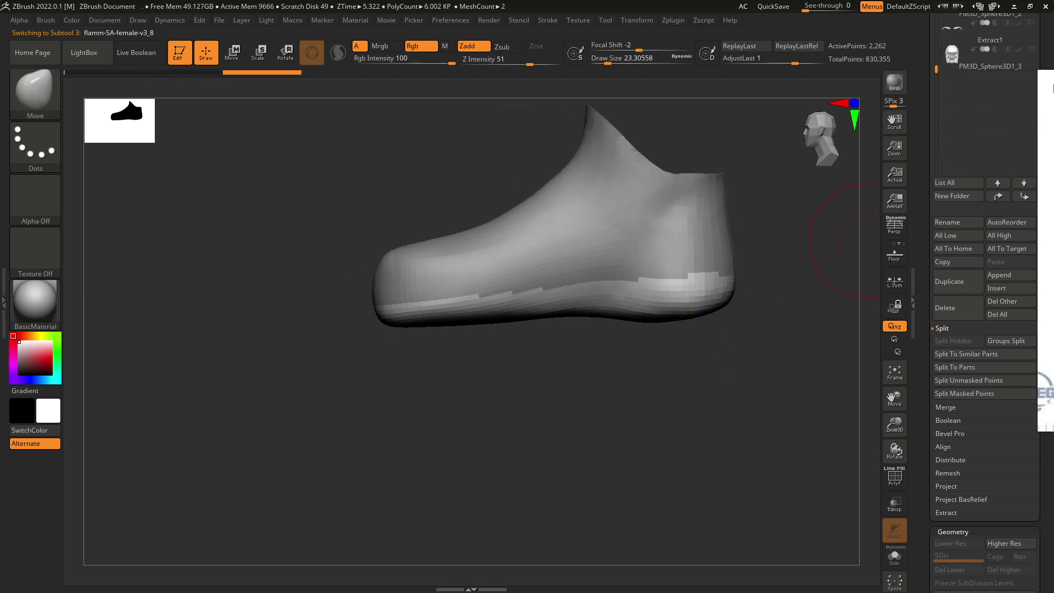
scroll(981, 136, up, 5)
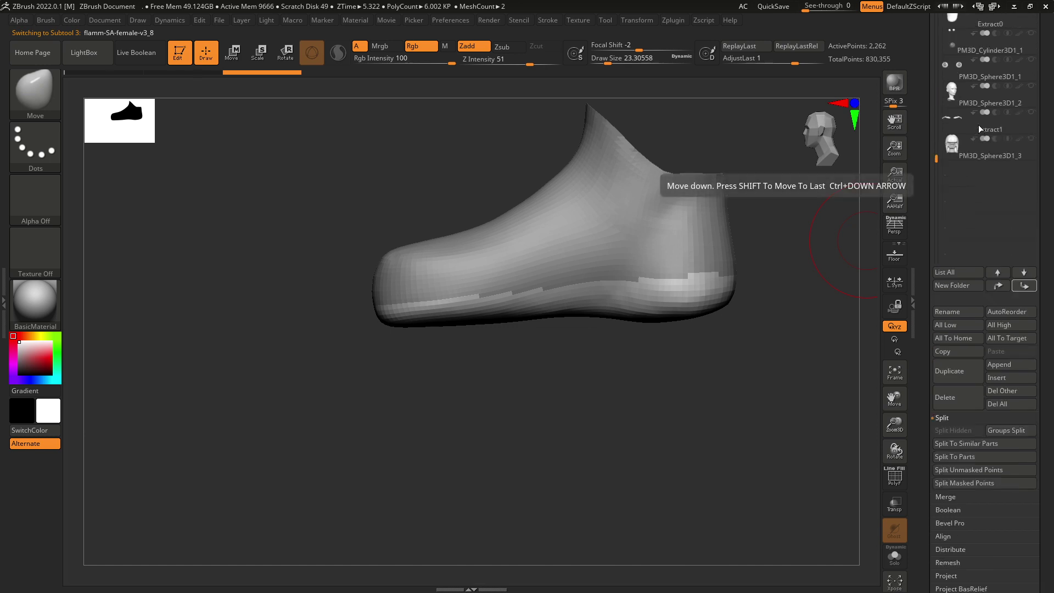
drag(940, 288, 939, 257)
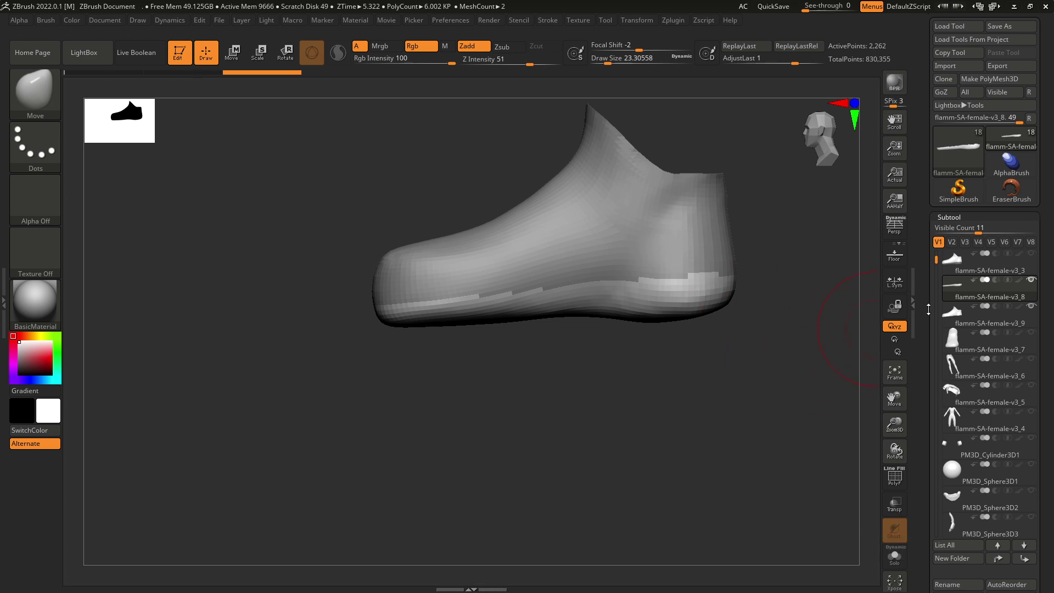
click(957, 324)
scroll(1023, 244, down, 3)
scroll(1023, 244, down, 1)
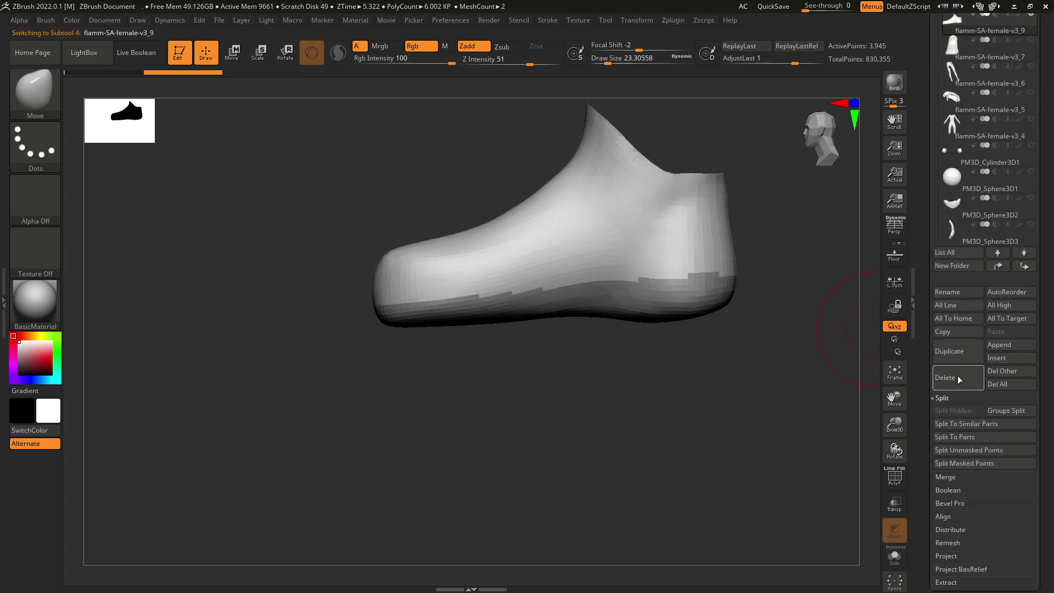
click(946, 377)
click(859, 411)
- Select the sole subtool flamm-SA-female-v3_8 and show the original shoe flamm-SA-female-v3_3 with it
scroll(1035, 253, up, 2)
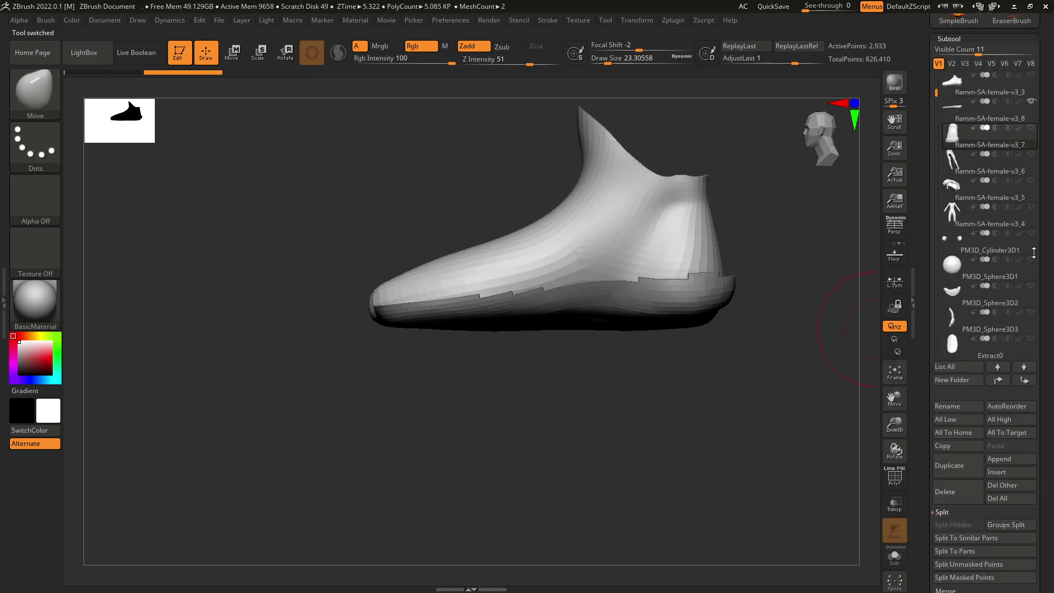
click(948, 108)
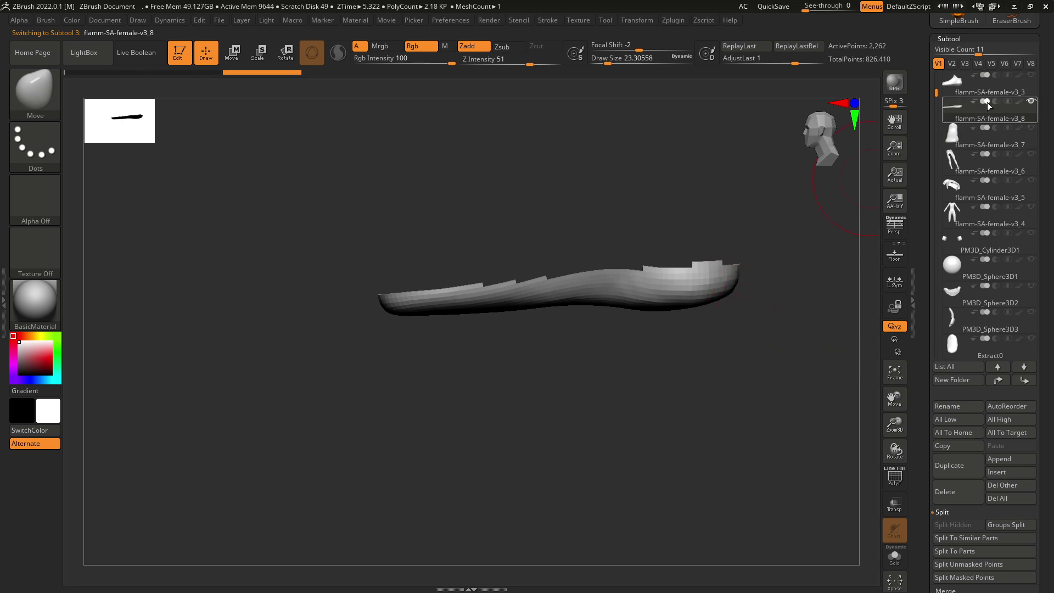
click(1032, 75)
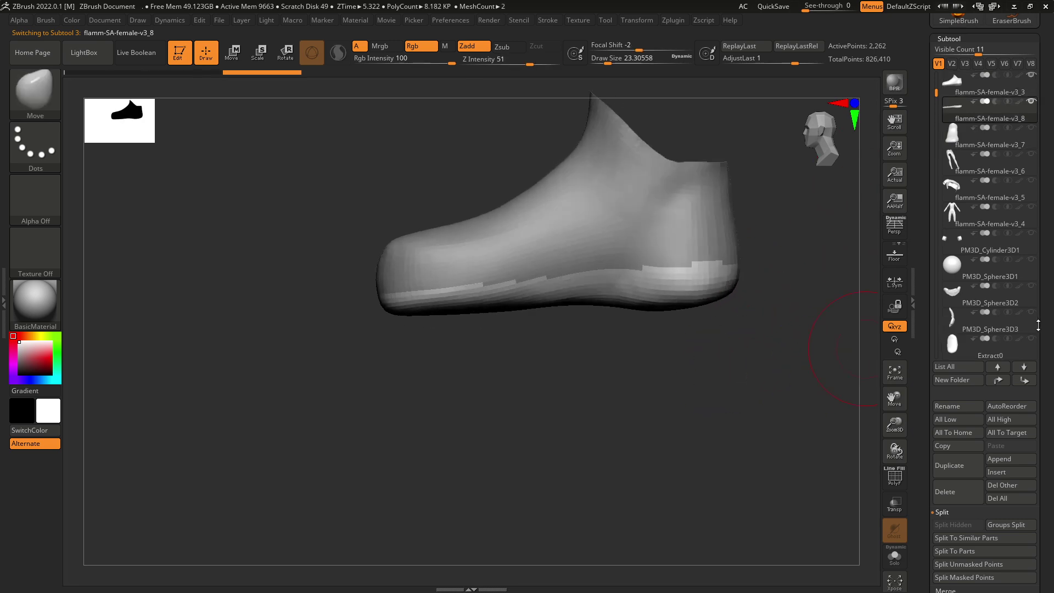
- Smooth the sole piece's jagged border with the Polish By Groups deformation
scroll(1038, 325, down, 10)
key(shift)
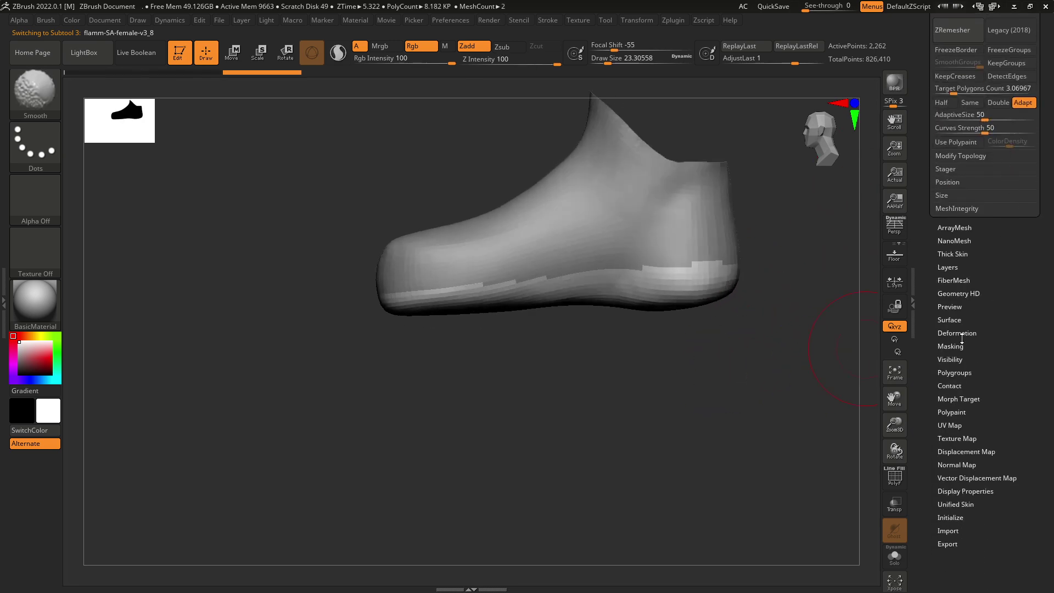
click(961, 334)
click(956, 172)
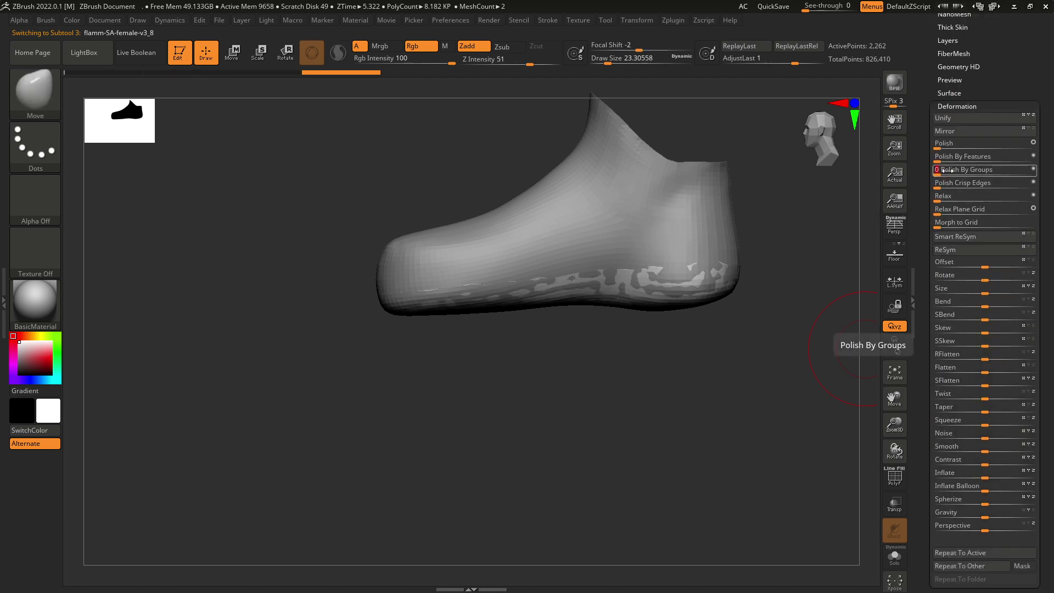
- Display the sole's polyframe and remesh the sole with ZRemesher at a target polygon count of 0.11319
drag(786, 284, 884, 420)
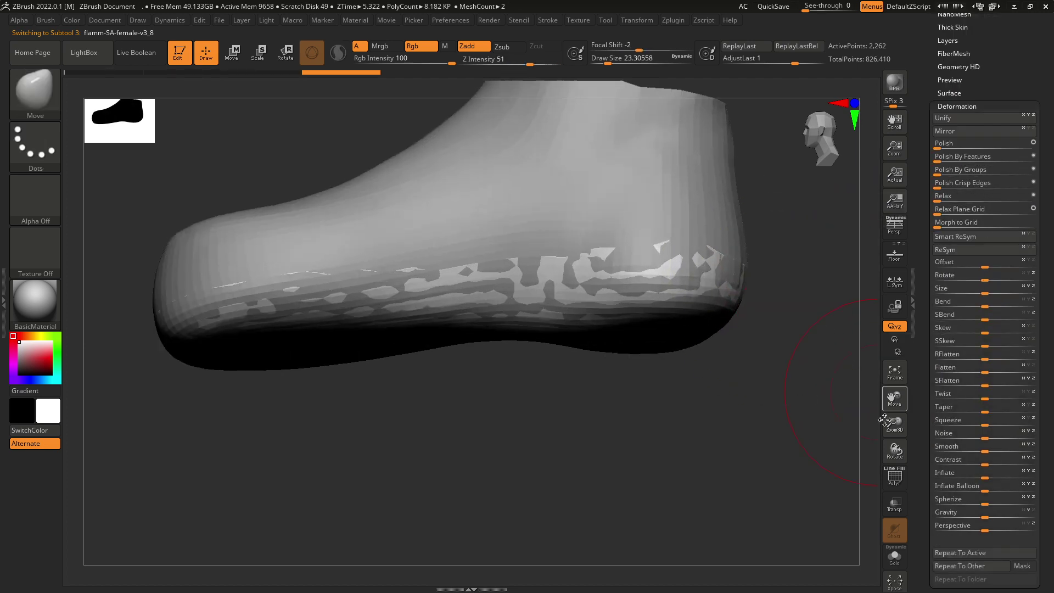
click(897, 479)
drag(796, 439, 713, 384)
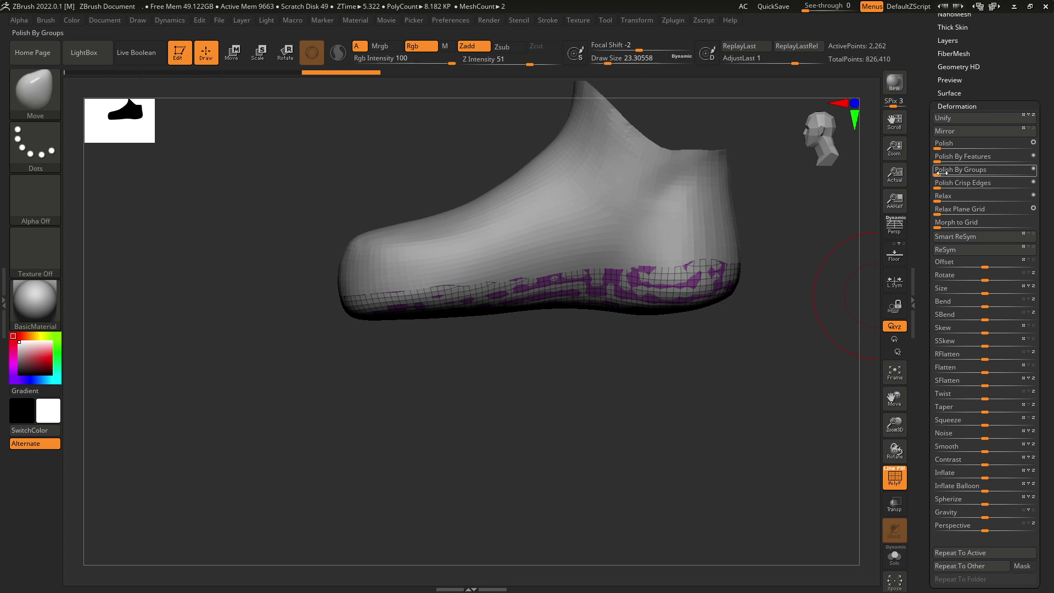
scroll(1000, 151, up, 5)
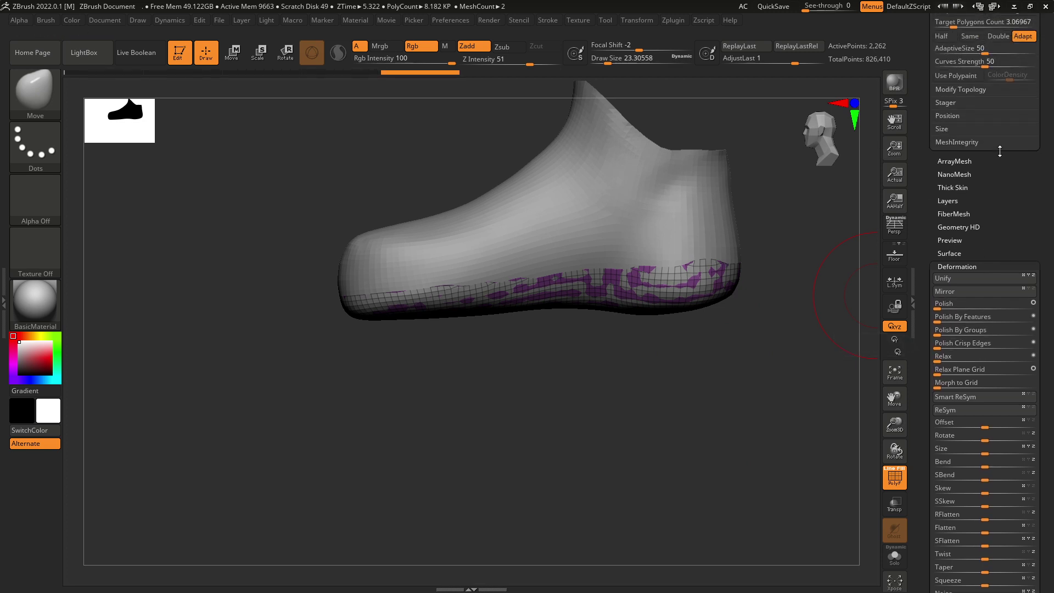
scroll(1000, 152, up, 5)
click(956, 149)
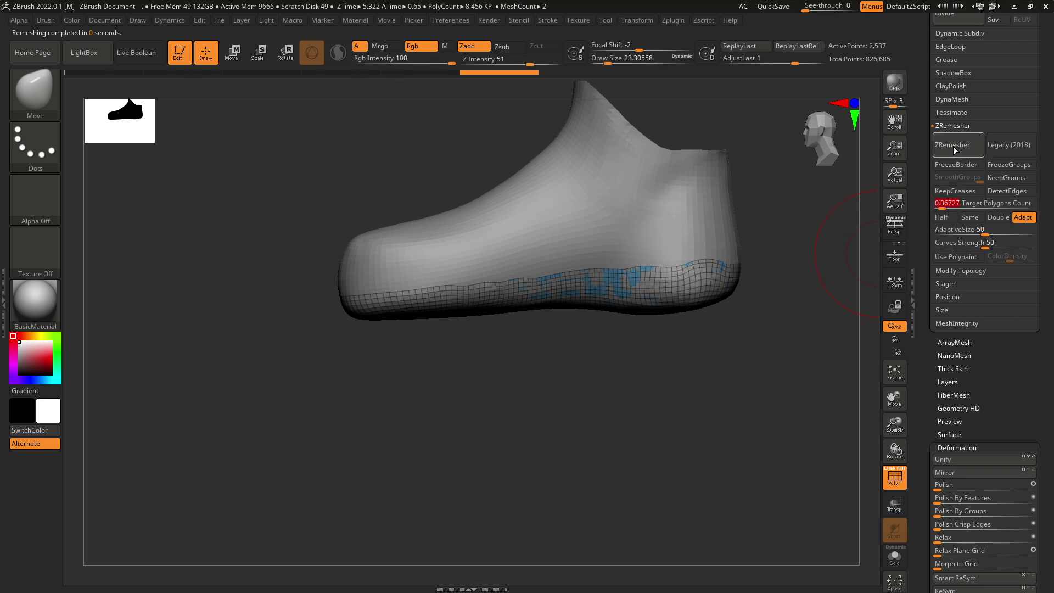
drag(943, 203, 936, 204)
click(937, 155)
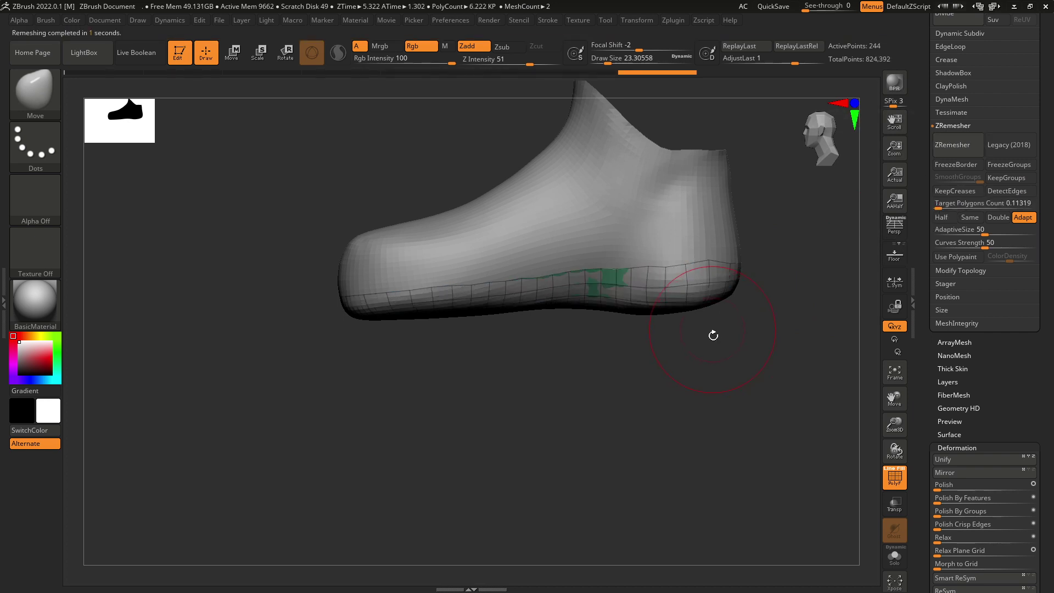
- Build up a sharp rim around the sole's edge from toe to heel with the DamStandard brush at draw size 9.44708
drag(713, 333, 700, 289)
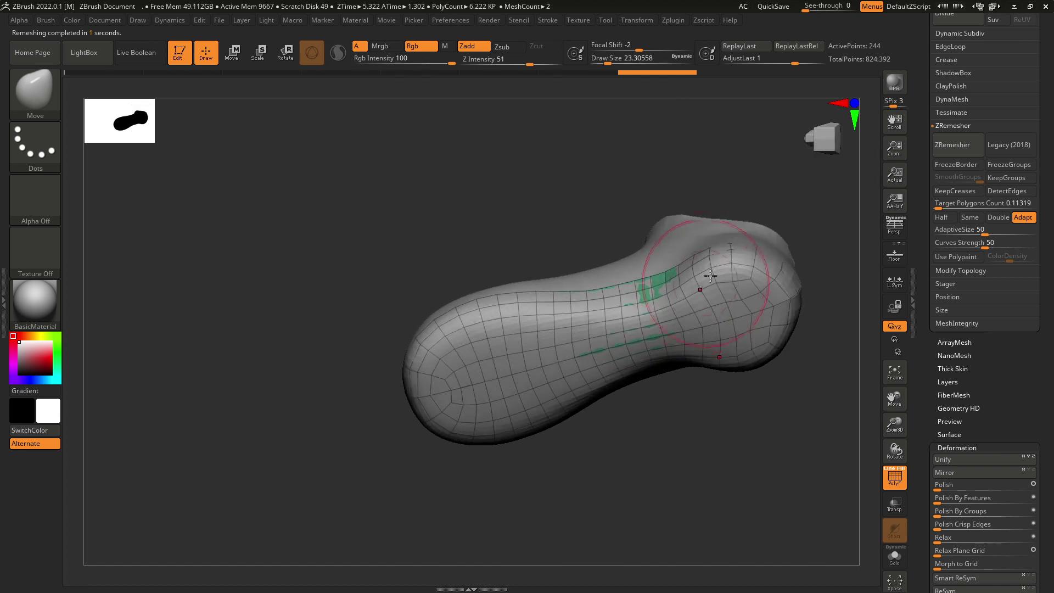
alt+right_drag(650, 287, 681, 259)
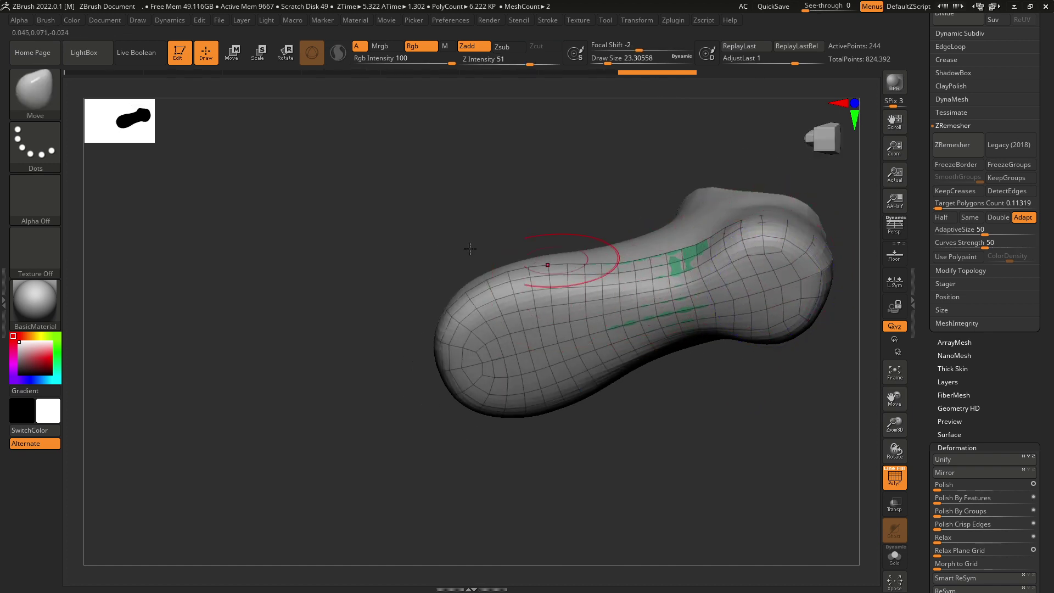
click(27, 77)
key(d)
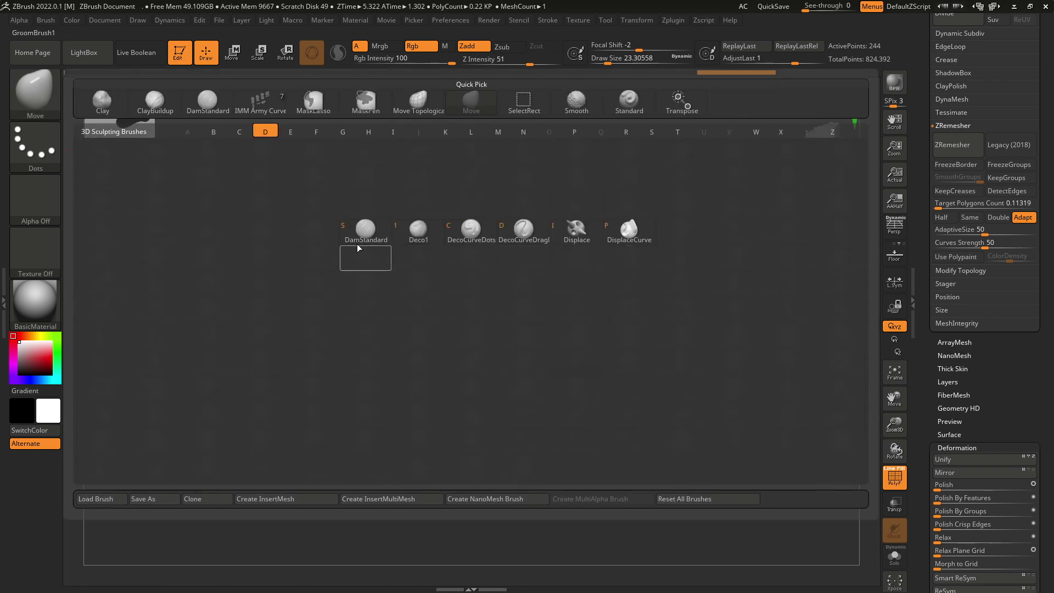
key(s)
drag(582, 422, 650, 477)
key(space)
drag(625, 314, 613, 313)
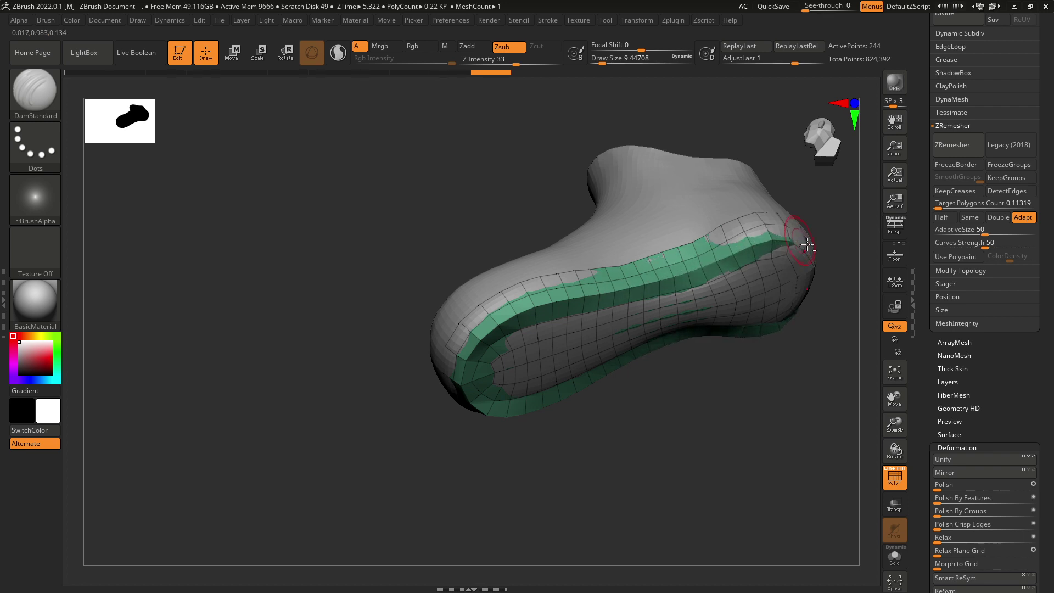
right_drag(807, 245, 682, 258)
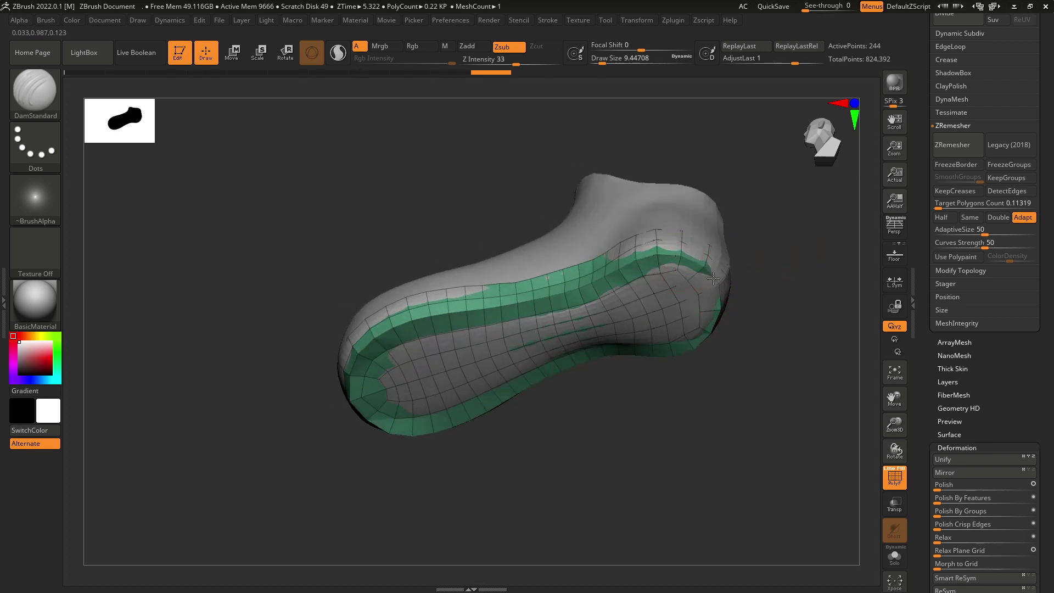
right_drag(661, 308, 692, 501)
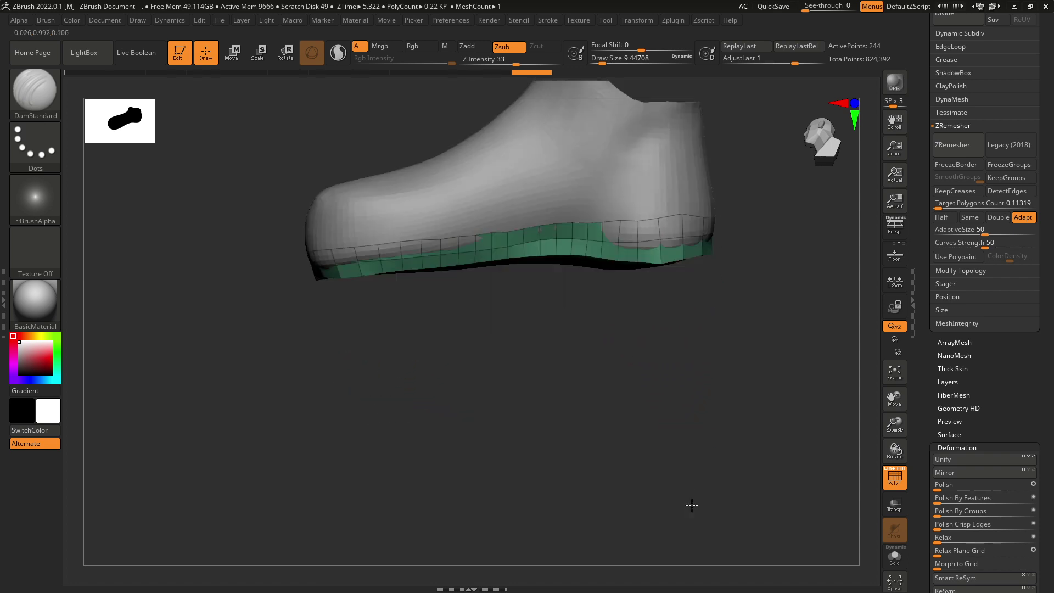
alt+right_drag(648, 334, 667, 319)
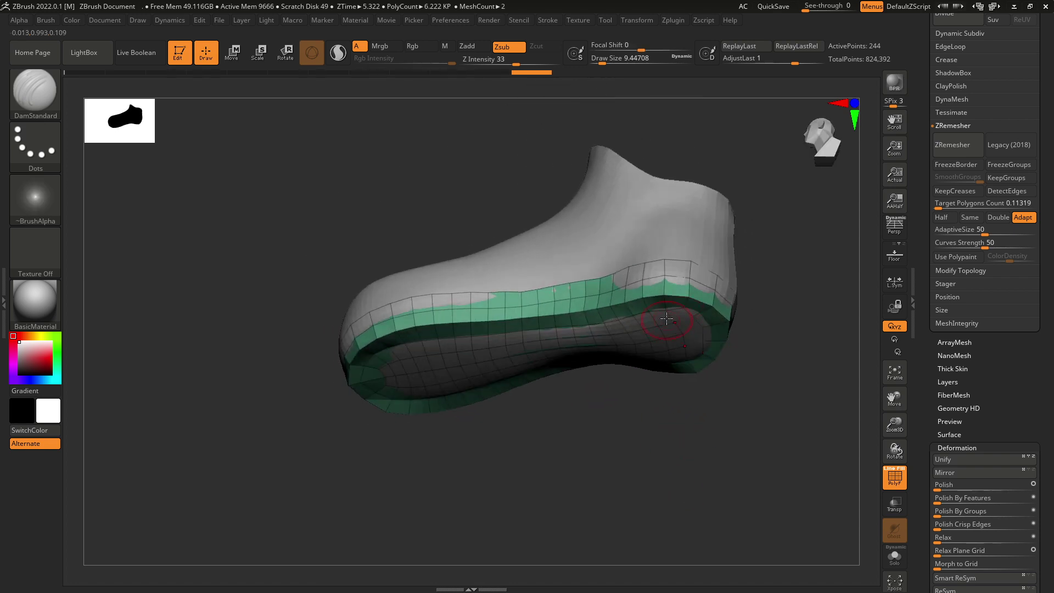
- Lower the sole slightly beneath the shoe with the transform gizmo and mask its upper rim
right_drag(513, 440, 426, 336)
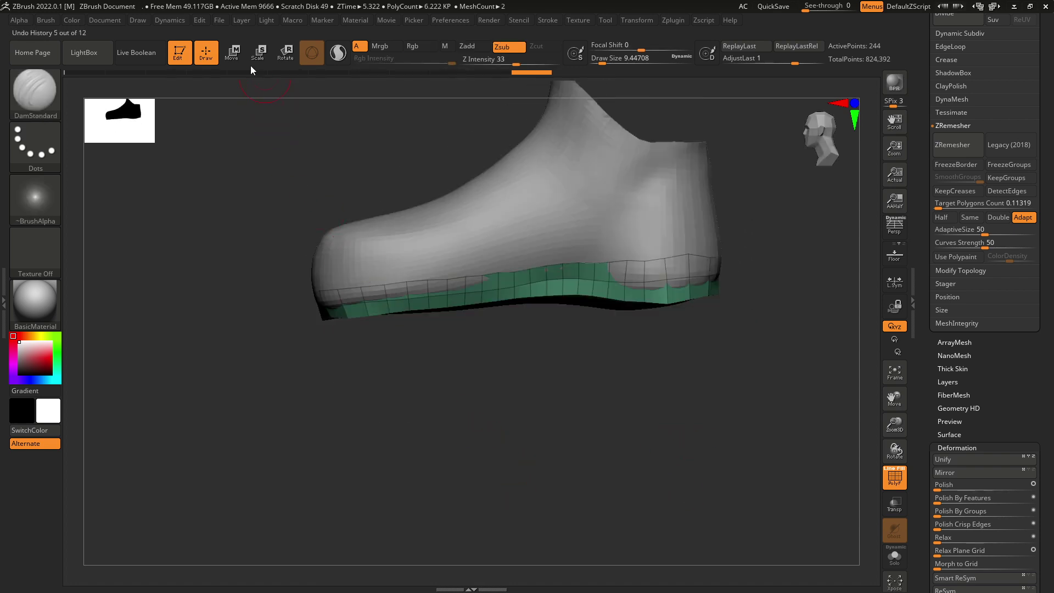
click(231, 53)
drag(515, 128, 516, 134)
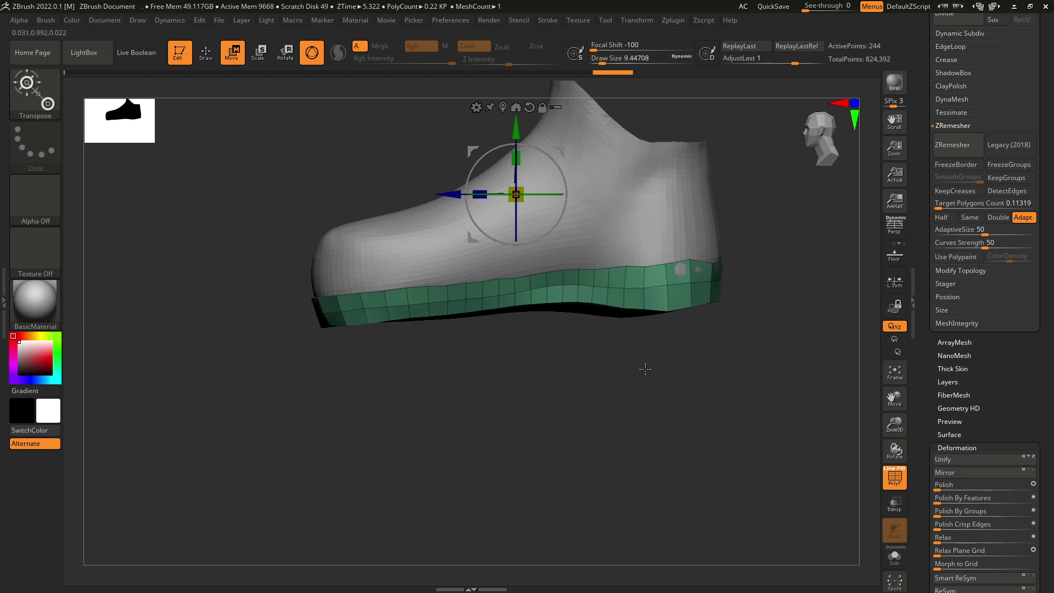
key(ctrl)
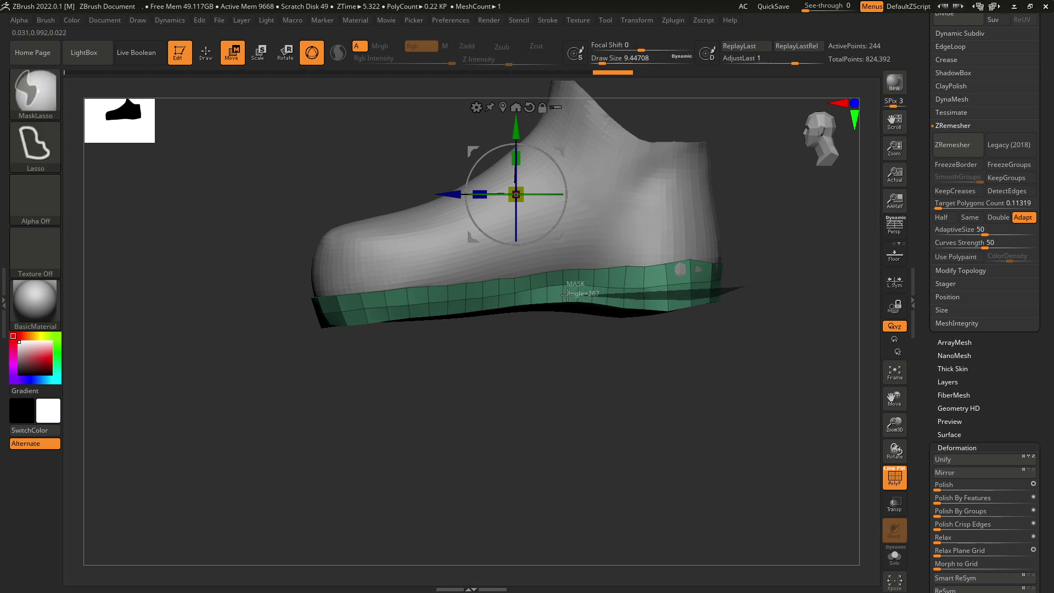
mouse_move(507, 300)
ctrl+mouse_down()
mouse_move(375, 302)
mouse_move(353, 447)
mouse_move(624, 359)
ctrl+mouse_up()
- Pull the sole's bottom edge down at the arch, heel and toe with the Move brush at draw size 23.30558
key(q)
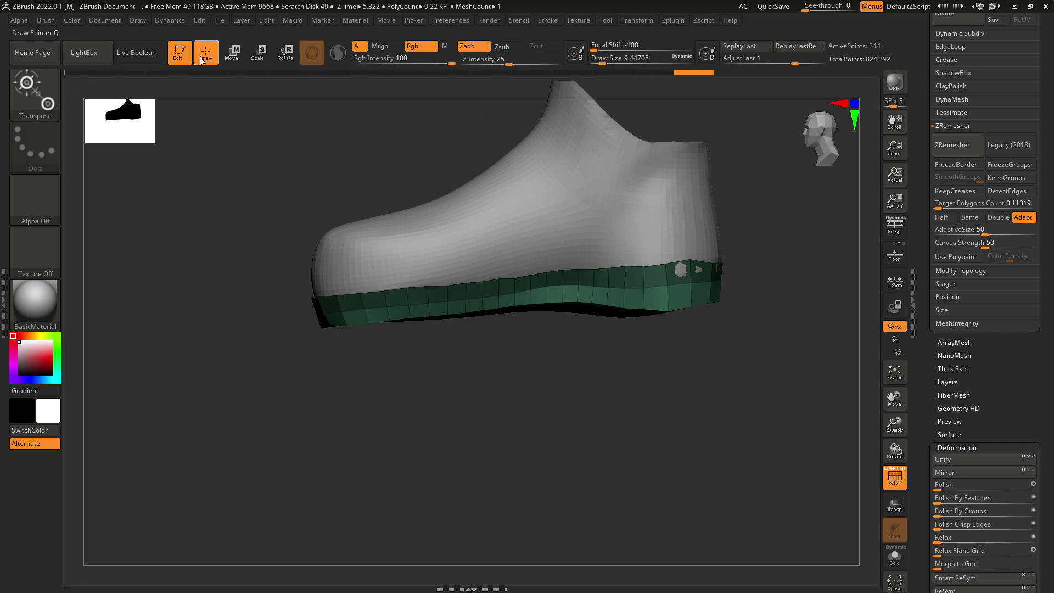
key(b)
key(m)
key(v)
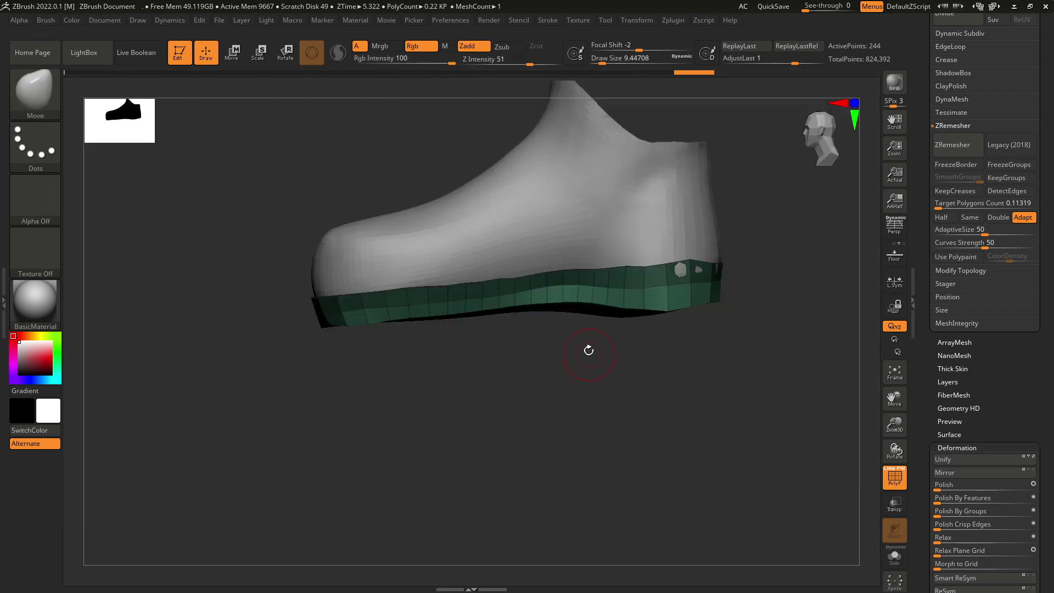
key(space)
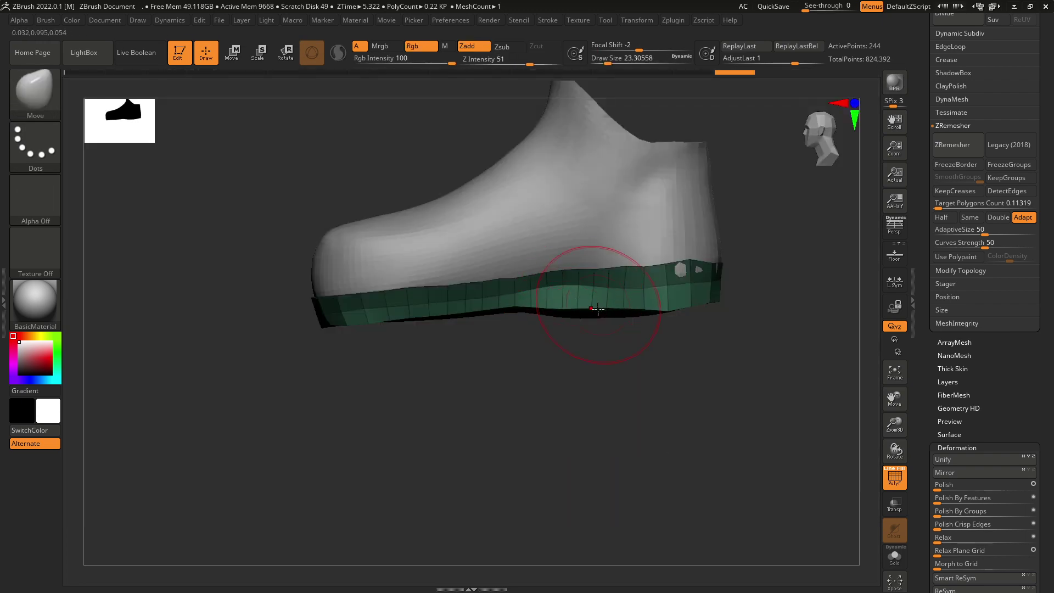
drag(598, 309, 659, 305)
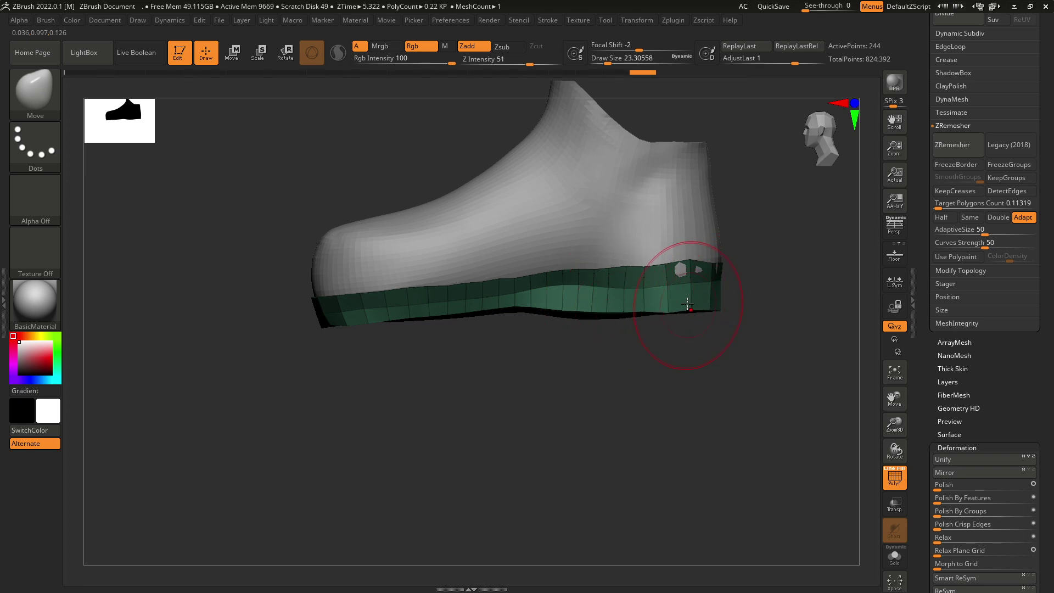
drag(551, 300, 427, 310)
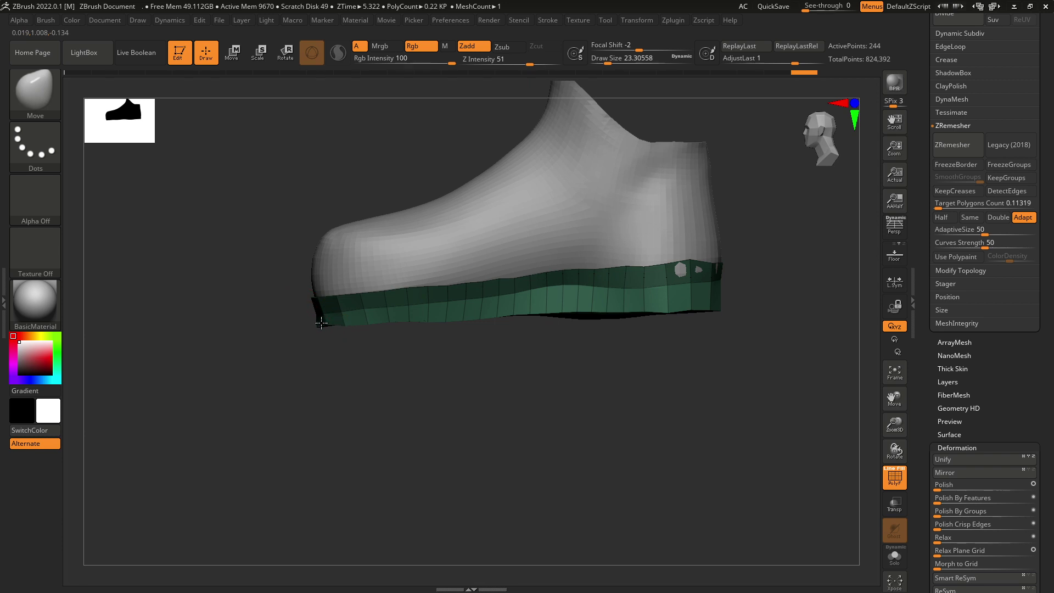
drag(321, 323, 319, 323)
- Pull the middle of the sole's bottom edge further down to level it, using a draw size of 34.78834
key(space)
drag(447, 320, 452, 321)
drag(551, 300, 556, 311)
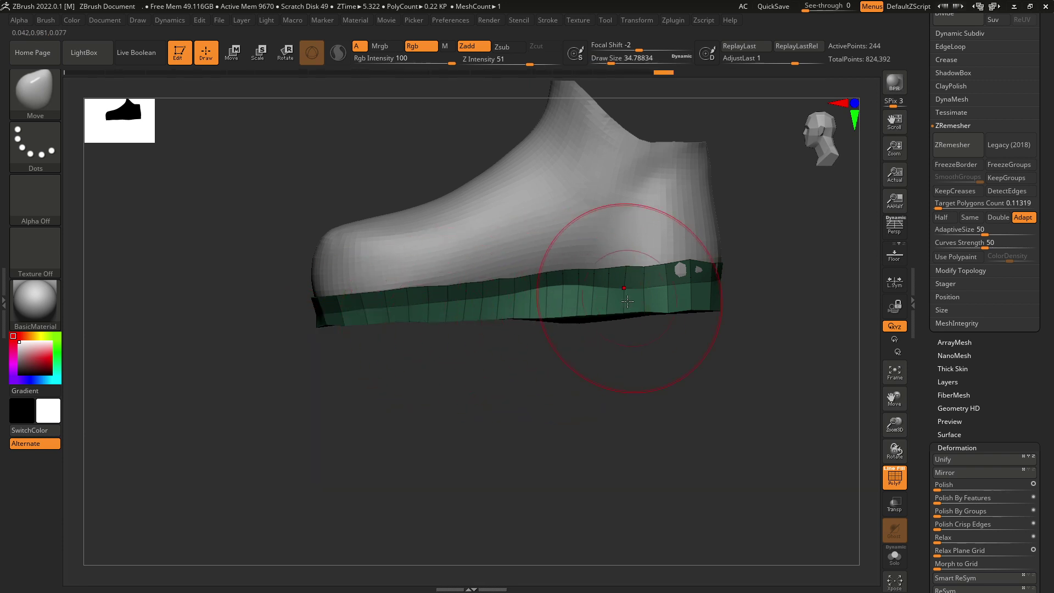
drag(627, 301, 606, 317)
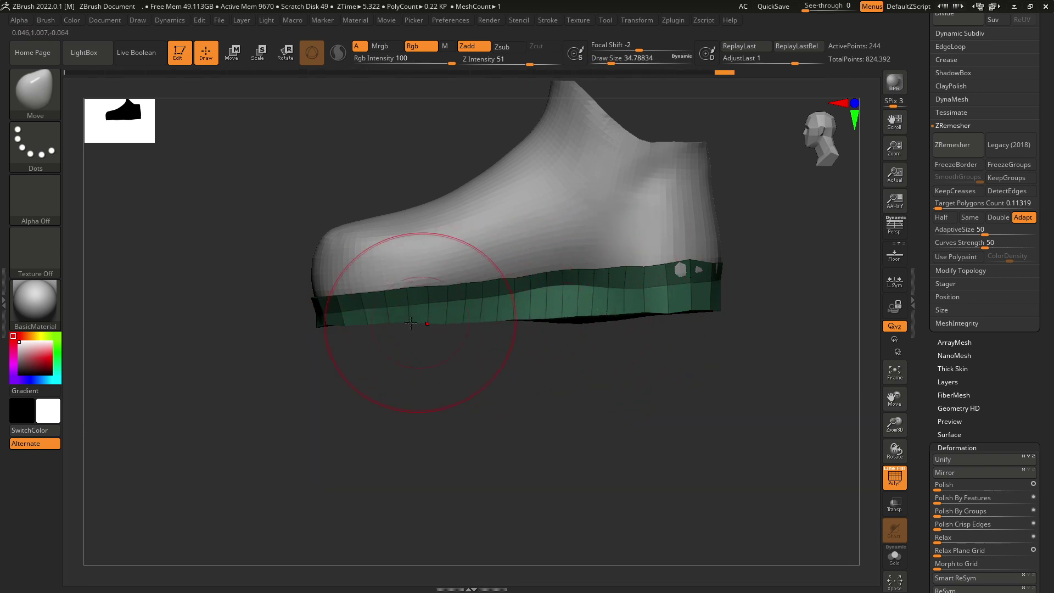
- Try to adjust the sole's forefoot edge from the underside, and undo the latest changes
right_drag(403, 321, 426, 250)
drag(406, 335, 409, 325)
key(ctrl+z)
key(ctrl+z)
key(ctrl+z)
key(ctrl+z)
key(ctrl+z)
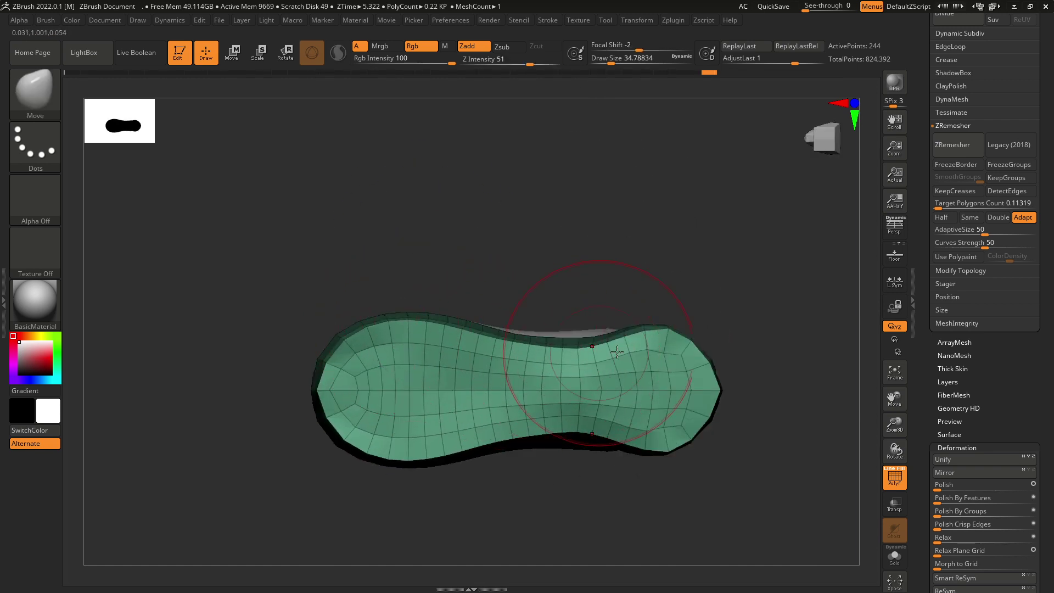
- Push the sole's heel corners outward from the underside with the Move brush to widen the heel
drag(696, 353, 703, 348)
drag(701, 360, 709, 357)
drag(697, 346, 701, 341)
right_drag(701, 344, 683, 440)
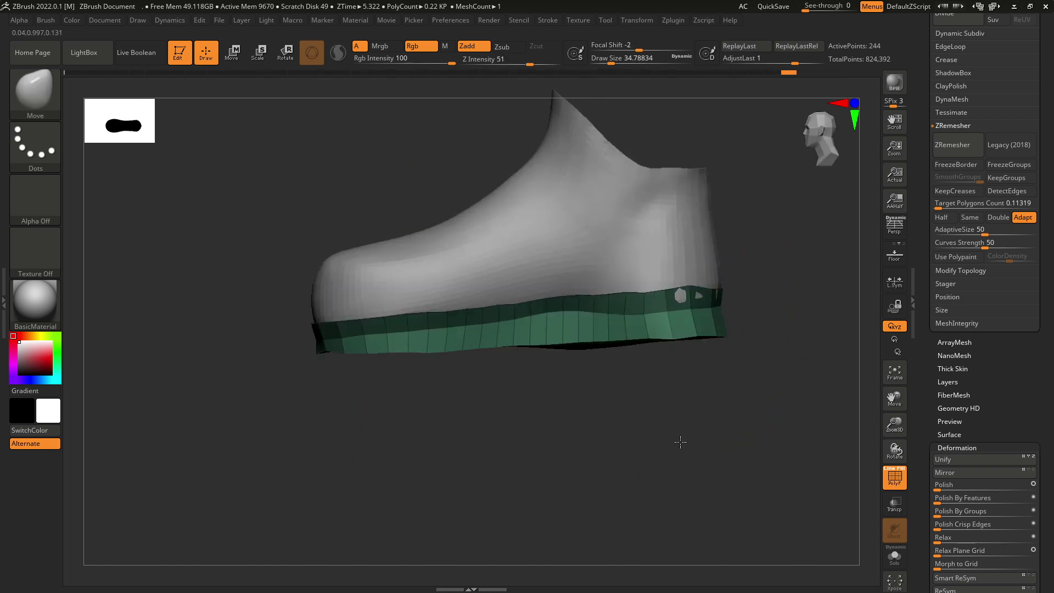
- Smooth the sole's underside around the arch with a draw size of 10.53596
right_drag(650, 374, 610, 393)
key(space)
click(610, 393)
shift+drag(616, 386, 586, 385)
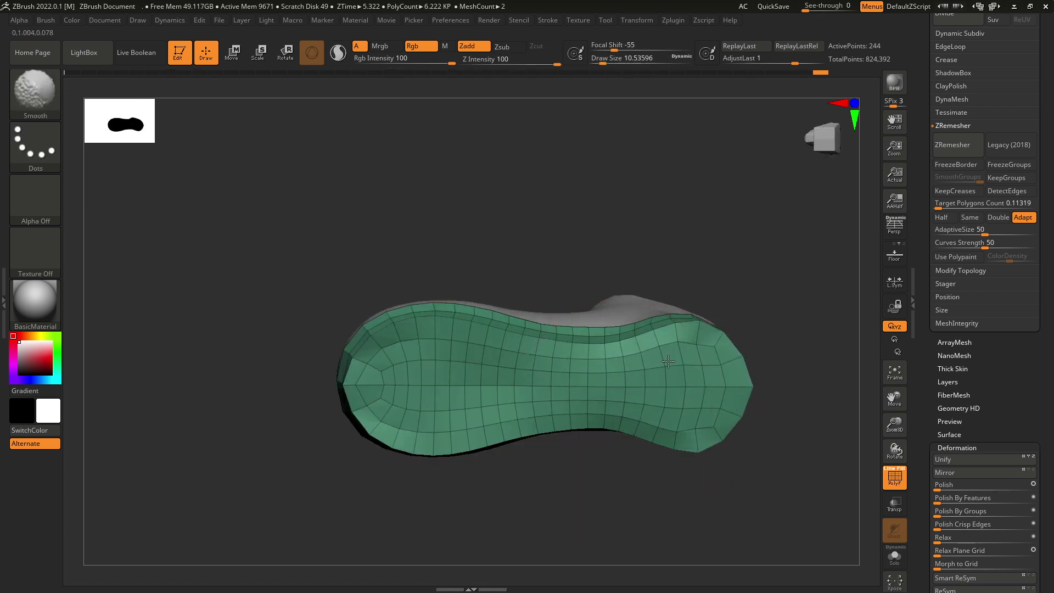
- Smooth the heel area of the sole's underside with the Smooth brush
shift+drag(669, 361, 679, 352)
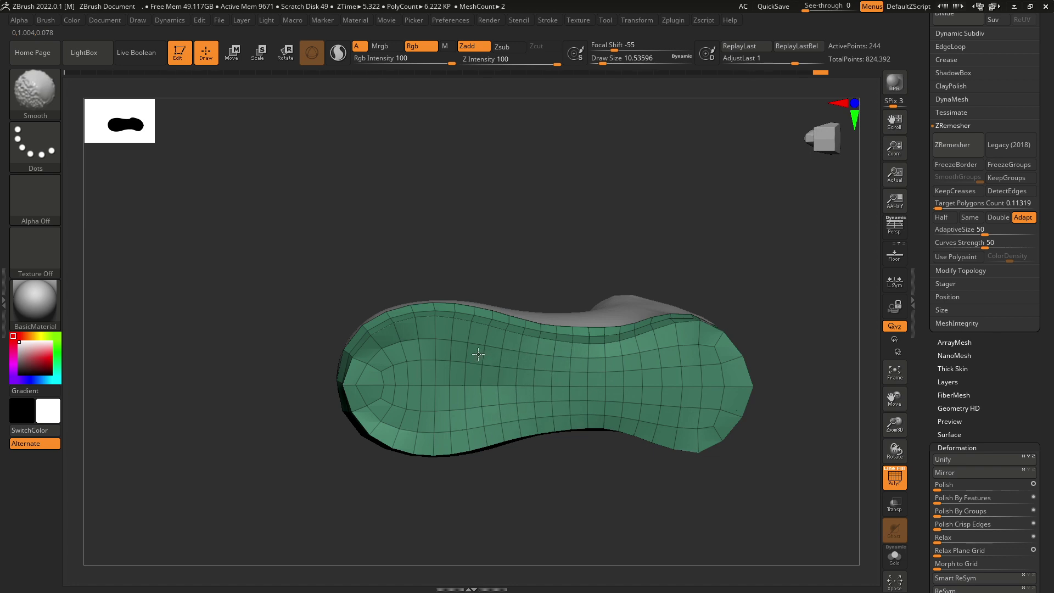
mouse_move(376, 377)
right_down()
mouse_move(560, 395)
mouse_move(623, 462)
mouse_move(576, 426)
mouse_move(577, 405)
mouse_move(635, 448)
mouse_move(623, 456)
mouse_move(608, 434)
mouse_move(605, 464)
mouse_move(579, 417)
mouse_move(592, 463)
mouse_move(581, 400)
mouse_move(604, 385)
right_up()
- Split the sole into separate side-wall and underside polygroups with Groups By Normals
key(ctrl)
drag(991, 584, 992, 279)
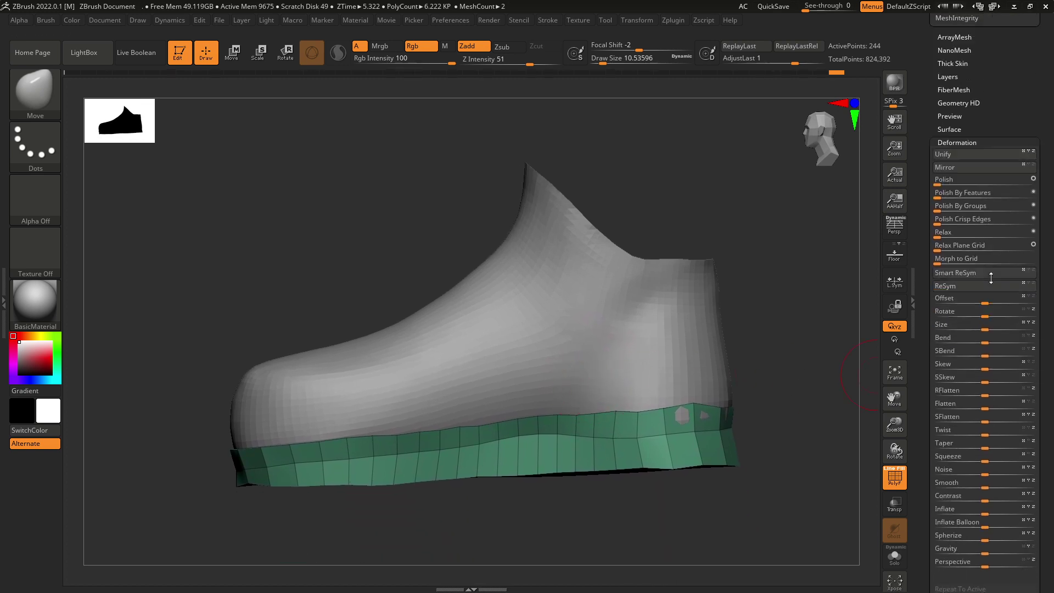
scroll(991, 278, down, 10)
key(shift)
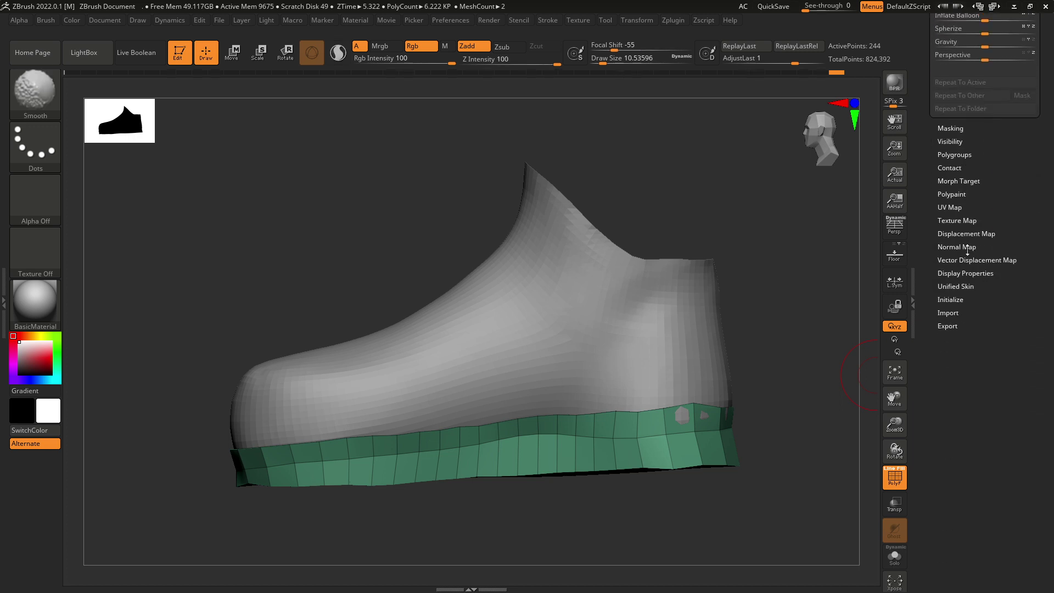
click(963, 156)
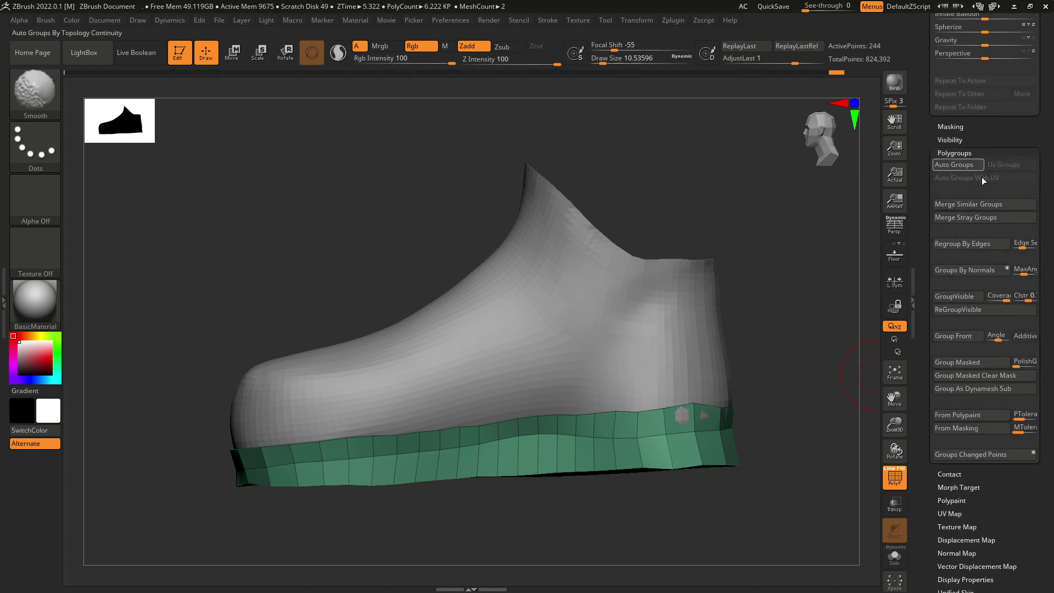
click(980, 269)
drag(801, 373, 789, 419)
key(ctrl+shift)
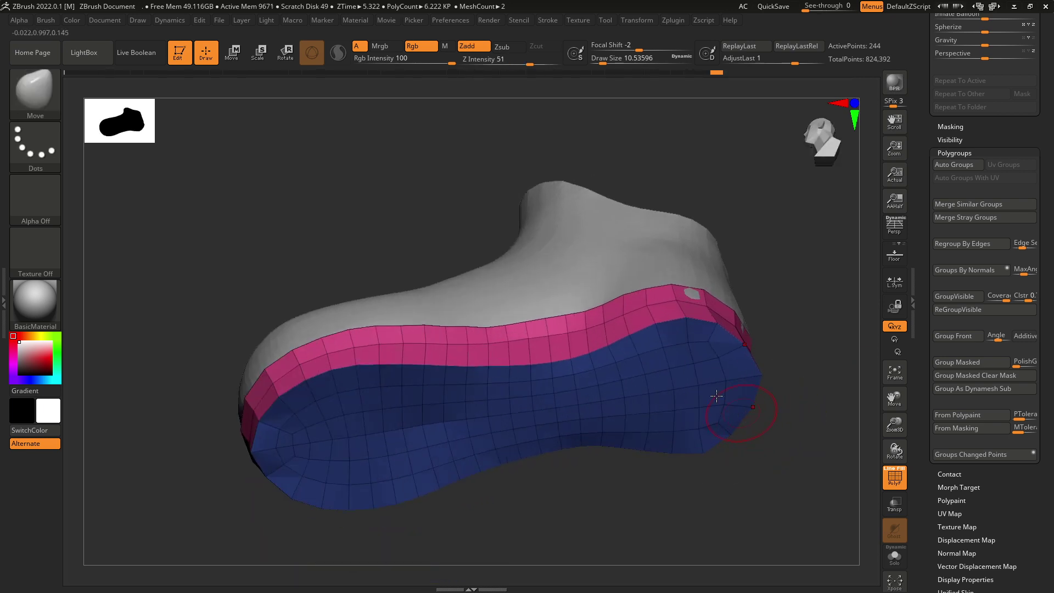
- Polish the sole by groups to even out its rim and bottom edge
right_drag(718, 328, 863, 252)
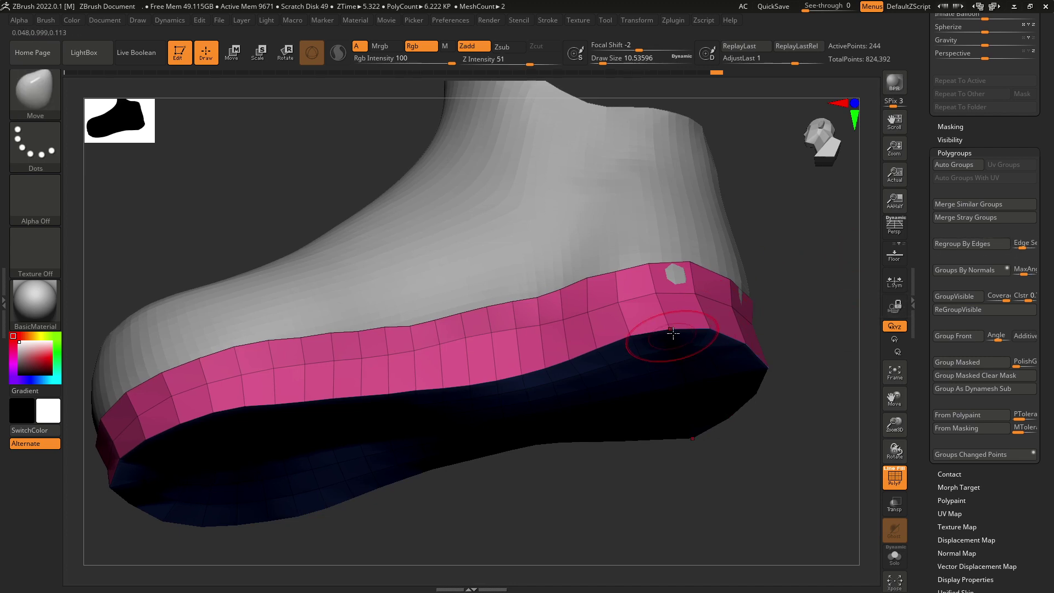
right_drag(716, 355, 753, 296)
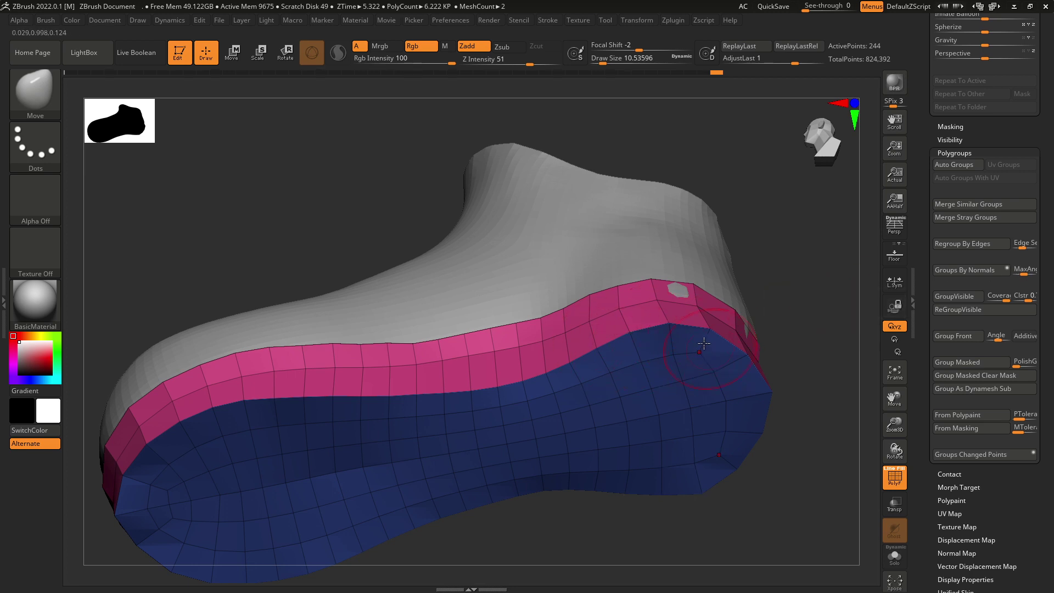
alt+right_drag(574, 375, 671, 348)
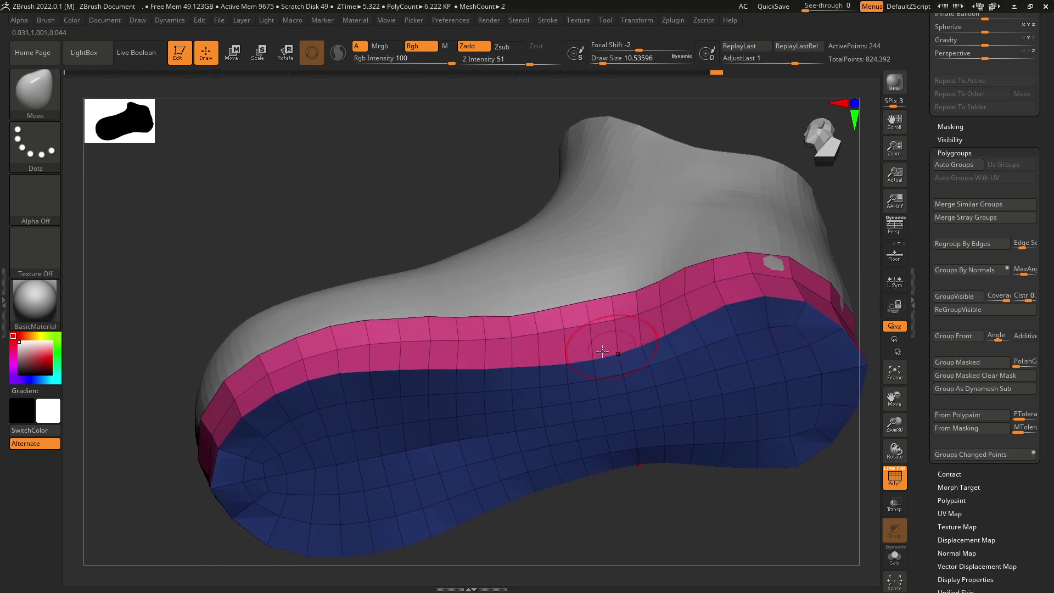
mouse_move(647, 512)
alt+right_down()
mouse_move(609, 470)
mouse_move(607, 410)
mouse_move(618, 495)
mouse_move(614, 417)
mouse_move(657, 565)
mouse_move(624, 468)
mouse_move(579, 473)
alt+right_up()
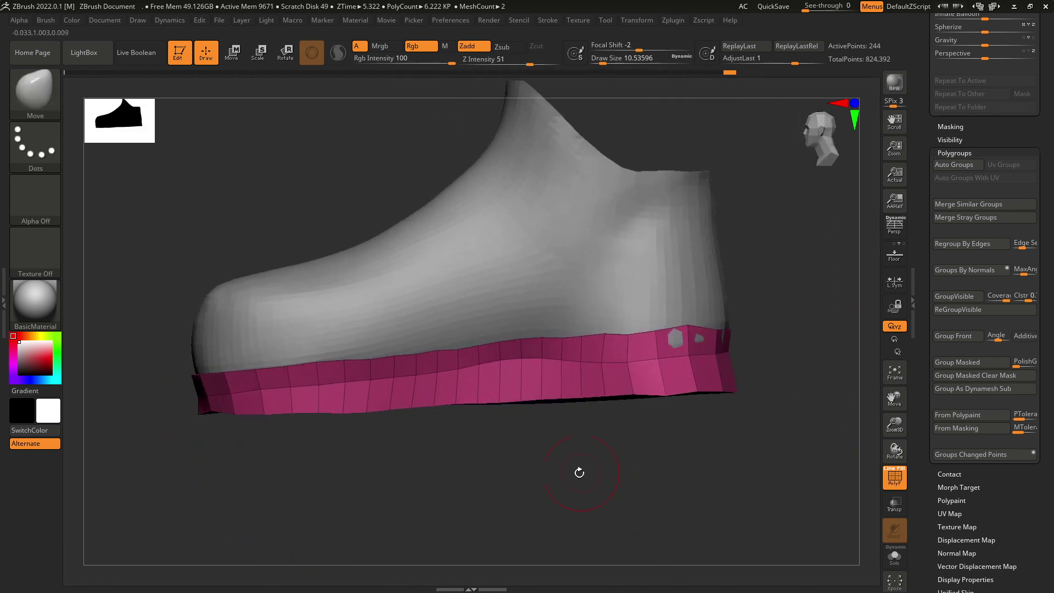
scroll(1036, 253, up, 10)
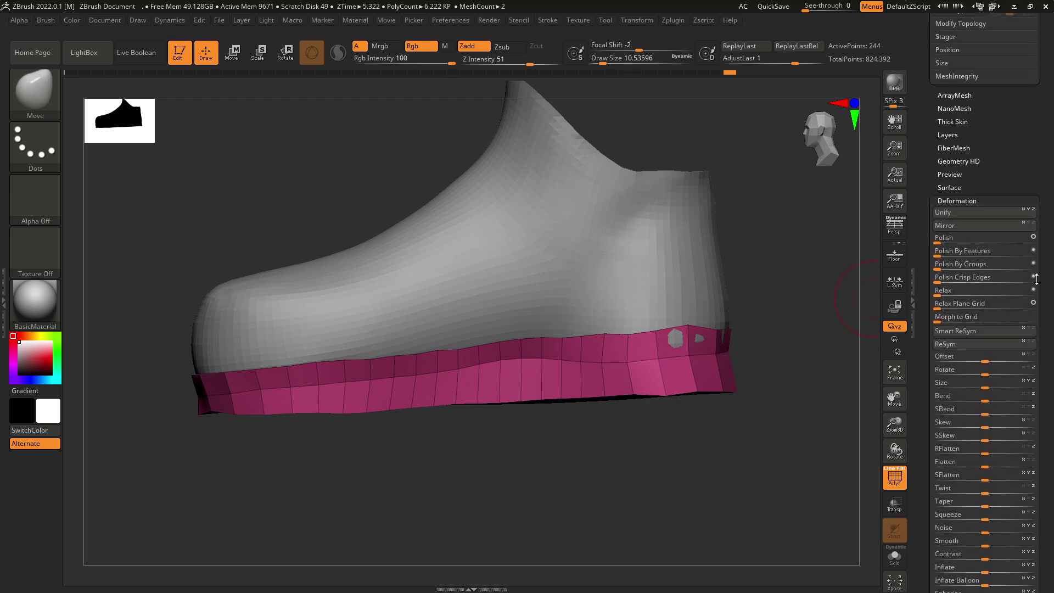
click(939, 264)
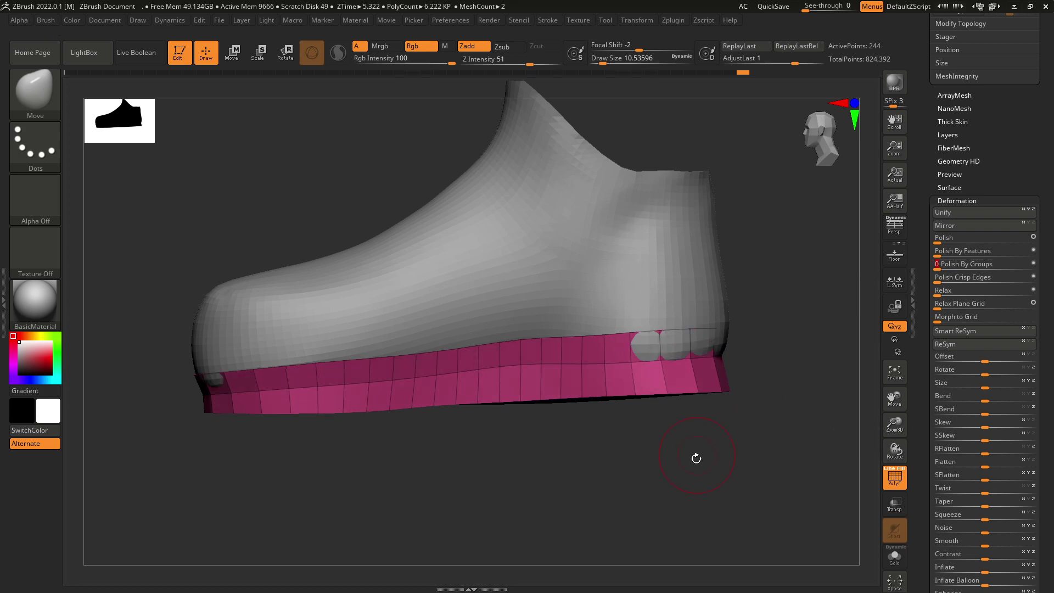
- Rotate the whole sole slightly in side view to level its bottom beneath the shoe
mouse_move(697, 459)
mouse_down()
mouse_move(685, 266)
mouse_move(685, 405)
mouse_move(670, 405)
mouse_move(659, 446)
mouse_up()
click(287, 54)
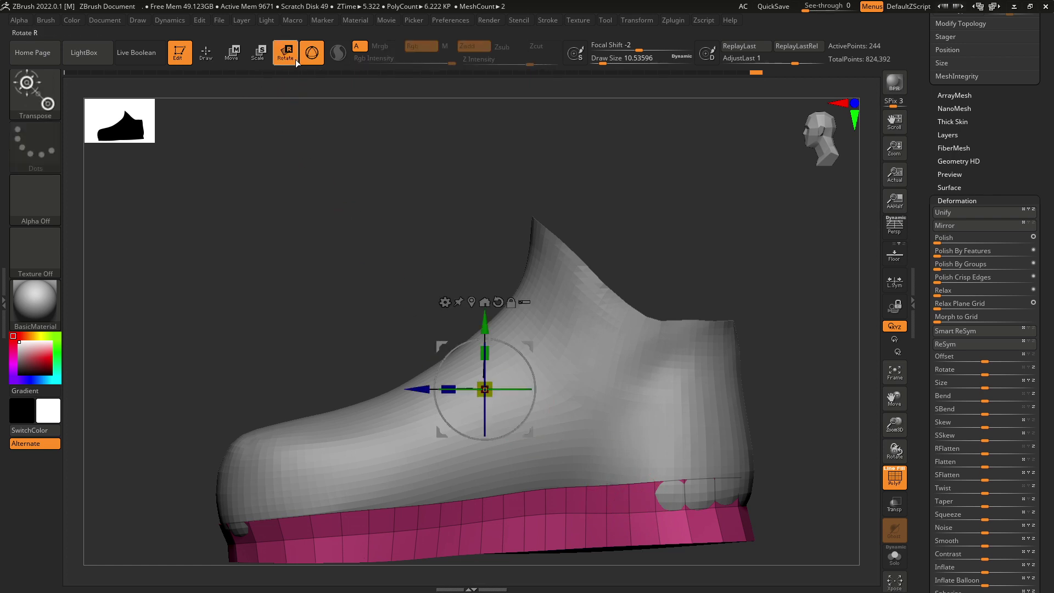
drag(543, 388, 532, 380)
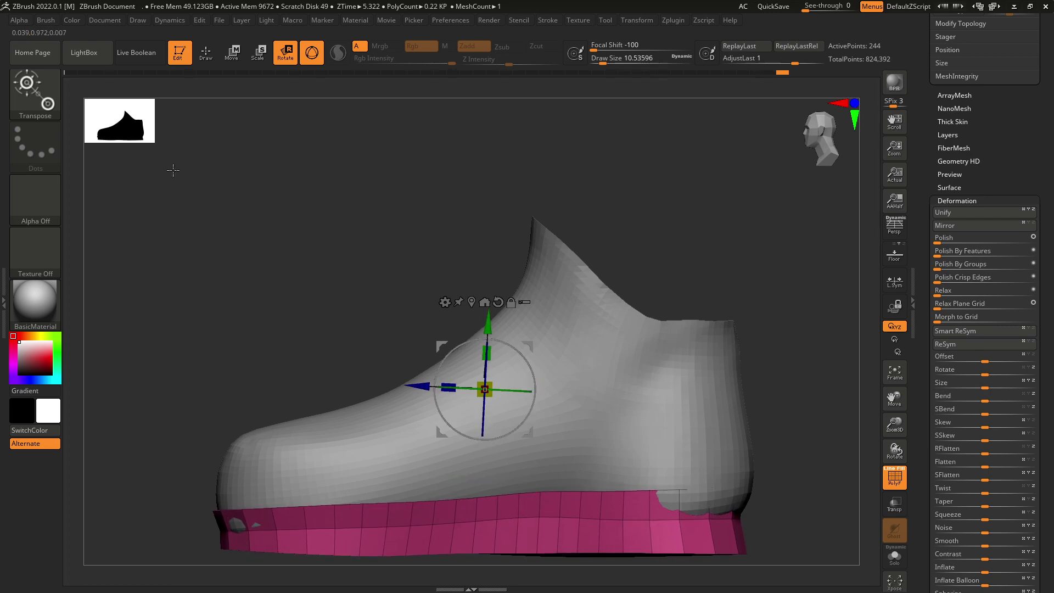
- Pull the sole's heel rim outward around the shoe with the Move Topological brush at a draw size of 28.75
click(59, 92)
key(m)
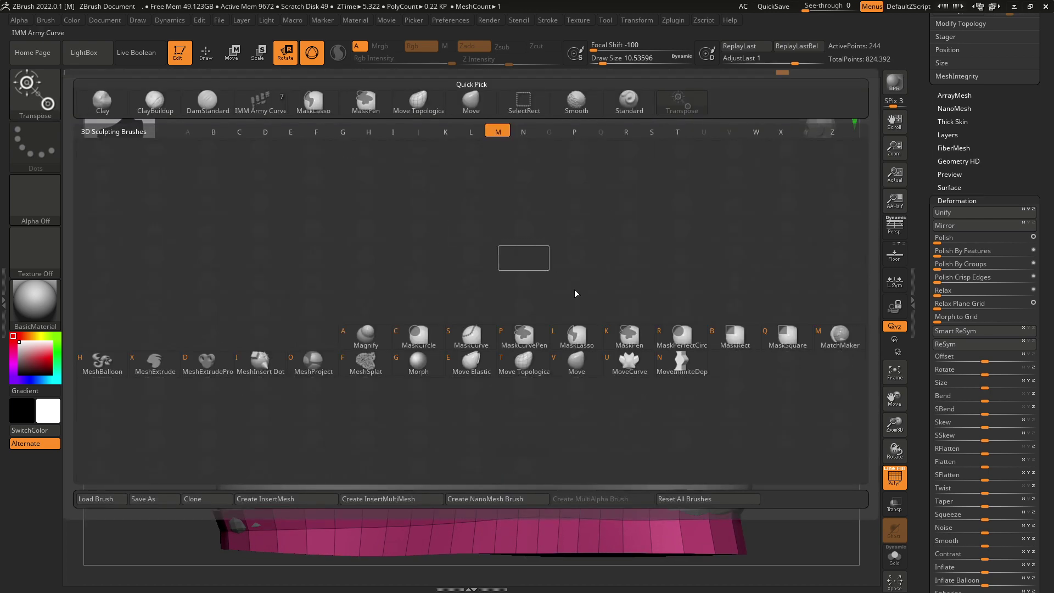
click(537, 371)
mouse_move(741, 329)
mouse_down()
mouse_move(758, 323)
mouse_move(659, 354)
mouse_move(679, 351)
mouse_up()
drag(691, 391, 701, 375)
drag(720, 382, 741, 453)
alt+right_drag(648, 374, 751, 311)
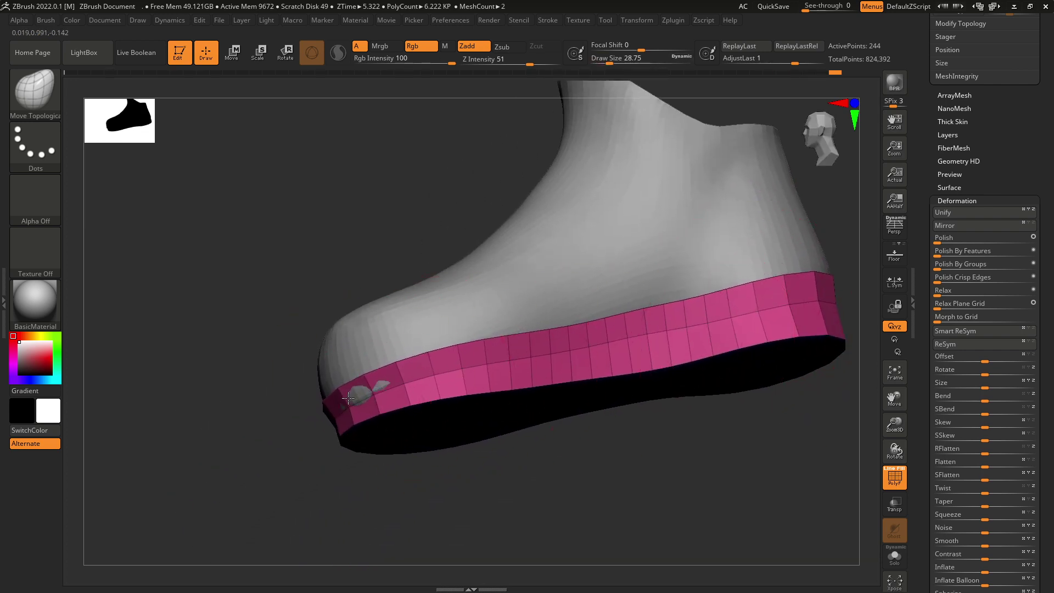
- Pull the sole's toe rim outward with the Move Topological brush so it covers the shoe's tip
drag(349, 397, 355, 396)
drag(481, 464, 504, 452)
ctrl+right_drag(504, 452, 511, 477)
drag(510, 478, 662, 477)
alt+right_drag(517, 402, 690, 381)
drag(689, 406, 530, 413)
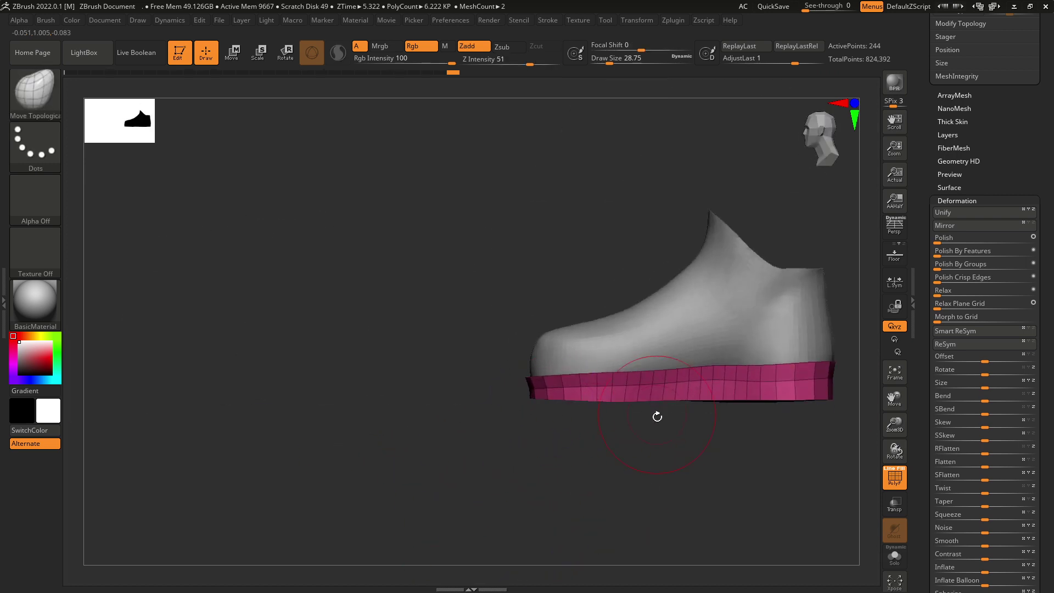
- Set the Move Topological draw size to 9.44708 to fine-tune the sole's edge
alt+right_drag(657, 416, 523, 393)
mouse_move(581, 419)
ctrl+right_down()
mouse_move(612, 386)
mouse_move(601, 367)
ctrl+right_up()
key(space)
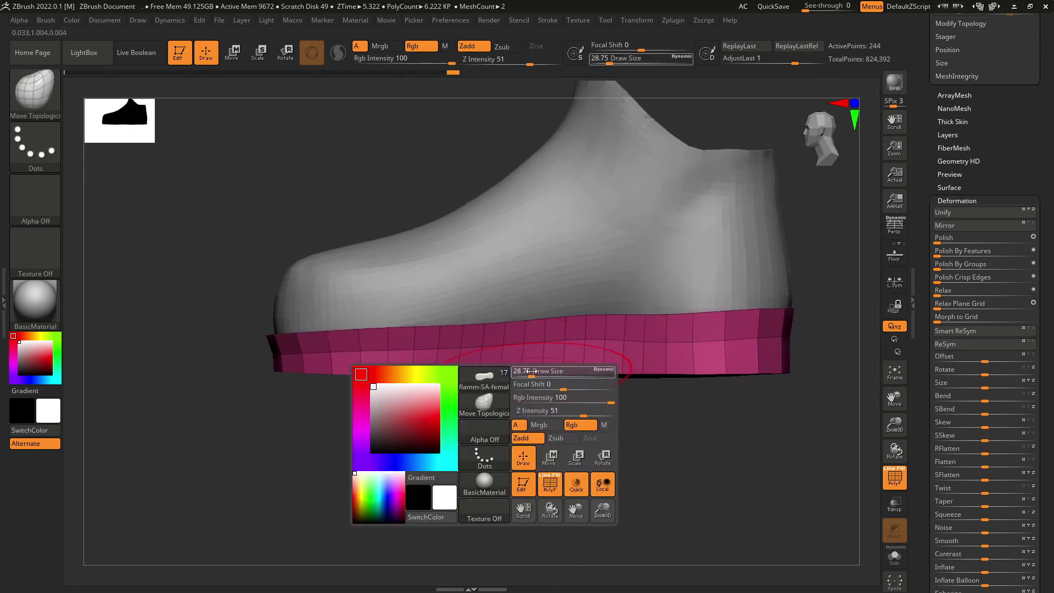
drag(563, 370, 526, 369)
mouse_move(645, 412)
mouse_down()
mouse_move(653, 365)
mouse_move(631, 329)
mouse_move(631, 369)
mouse_move(692, 405)
mouse_move(659, 365)
mouse_move(615, 385)
mouse_move(558, 356)
mouse_up()
key(space)
drag(584, 424, 566, 456)
- Hide the shoe subtool so that only the sole is shown
scroll(999, 302, up, 10)
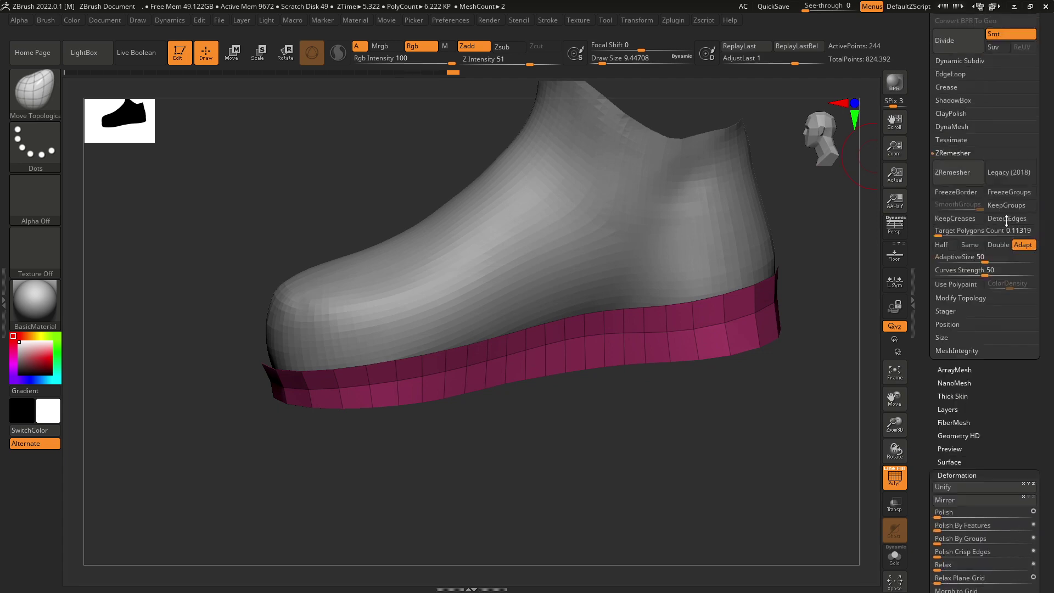
click(1032, 156)
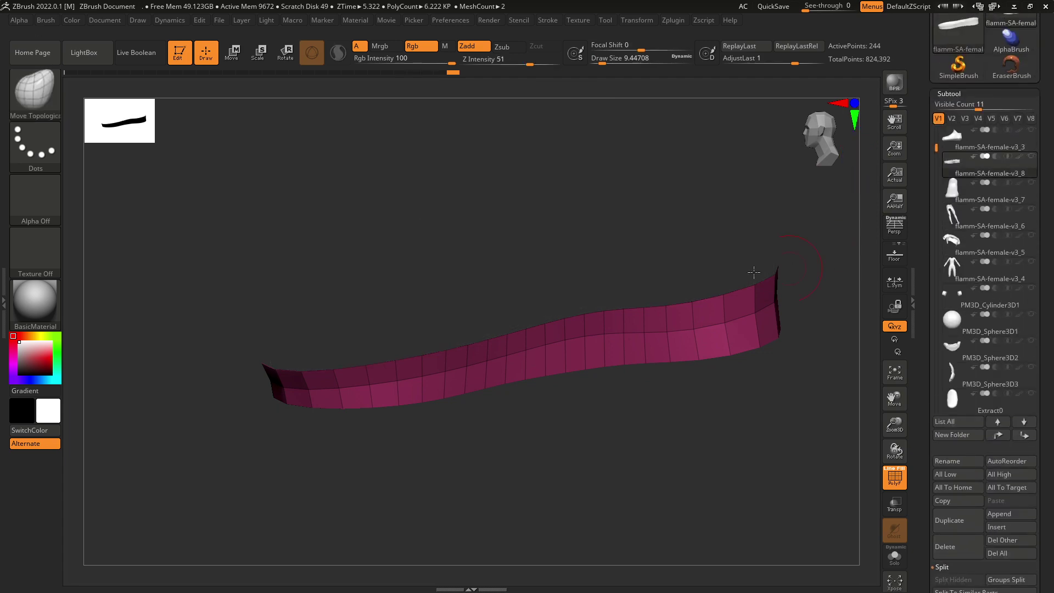
drag(725, 190, 750, 430)
- Cap the sole's open top with Close Holes from the Modify Topology options
scroll(1042, 367, down, 10)
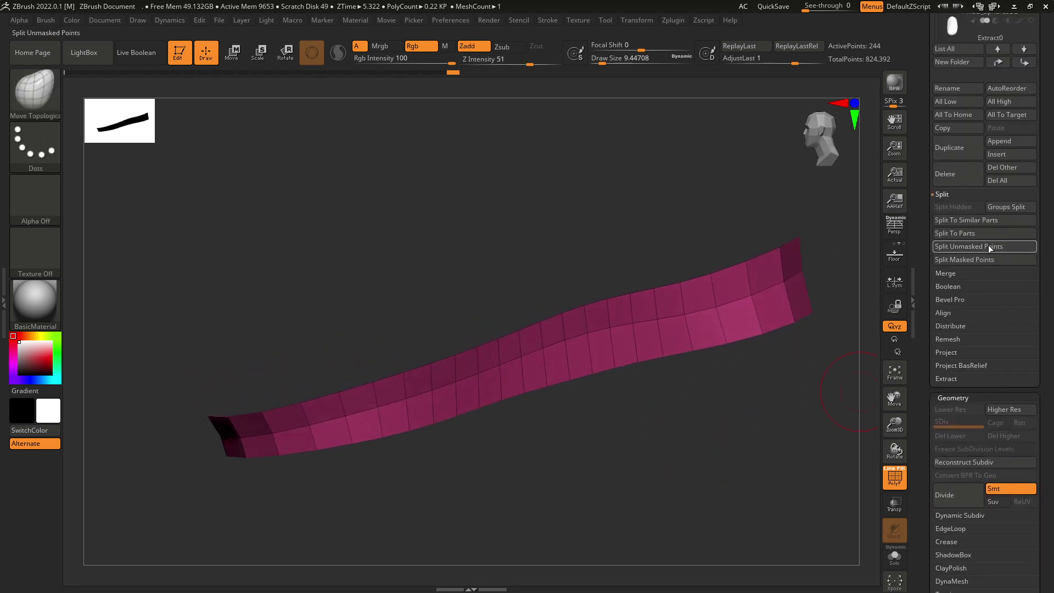
scroll(1035, 242, down, 5)
scroll(1035, 242, down, 7)
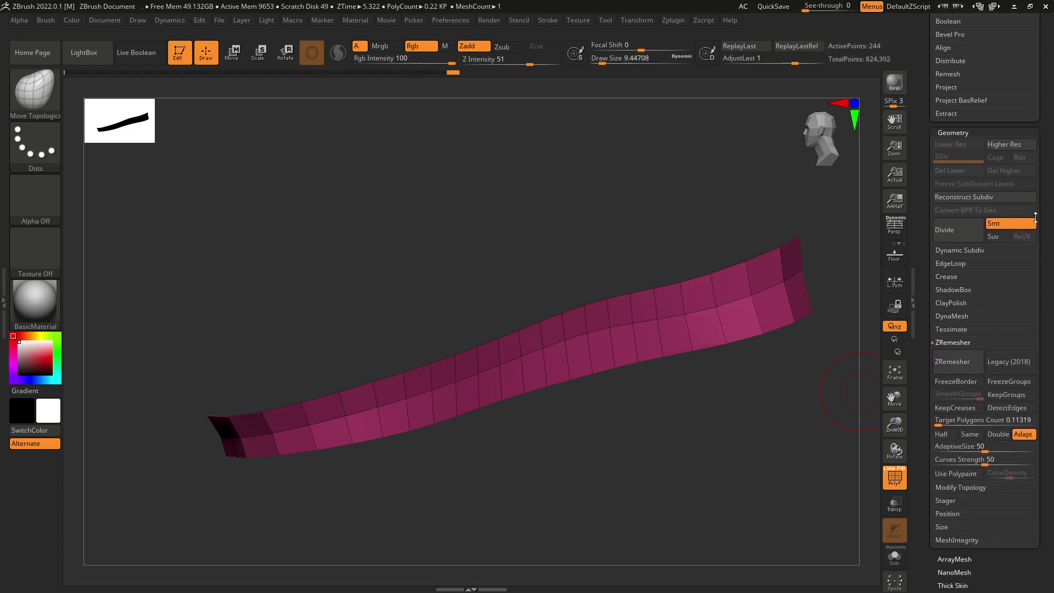
click(985, 388)
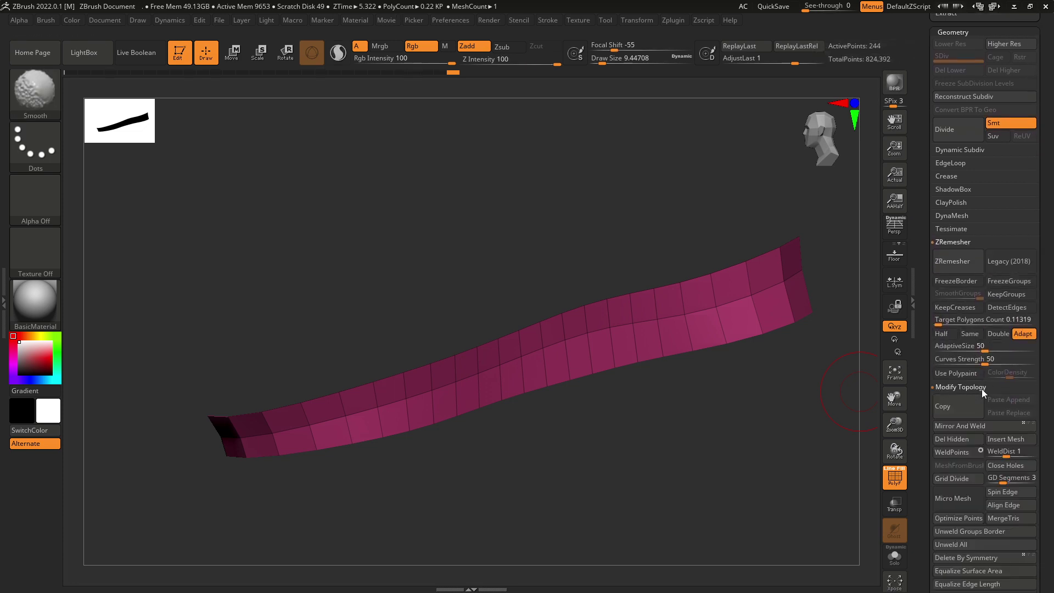
scroll(1035, 285, down, 7)
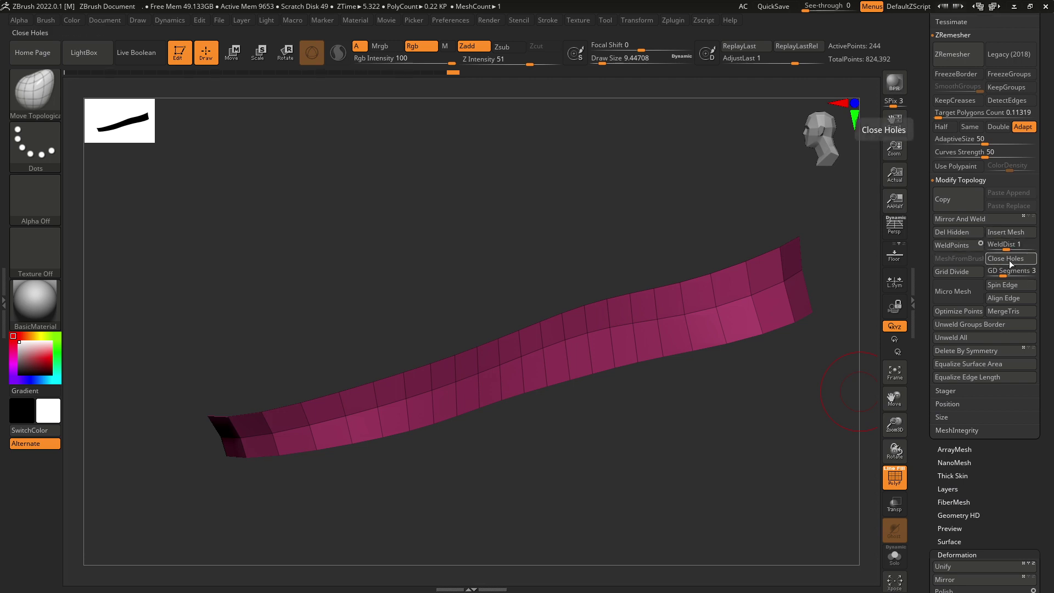
click(1011, 260)
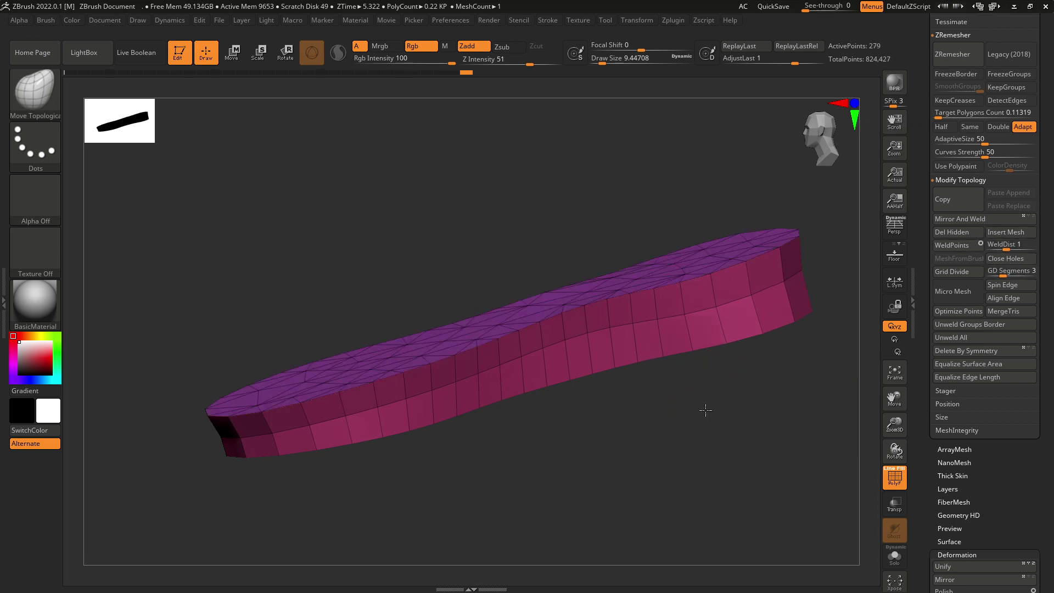
drag(706, 410, 641, 413)
- Isolate the sole's top cap polygroup to inspect it, and show the whole sole again
ctrl+shift+click(601, 289)
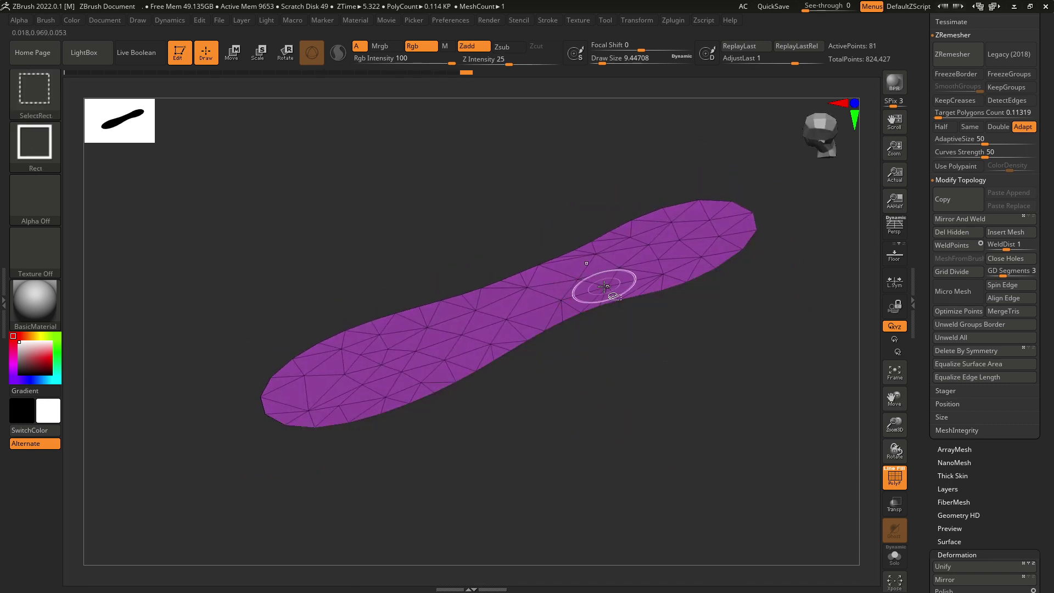
ctrl+shift+click(605, 288)
ctrl+shift+click(648, 400)
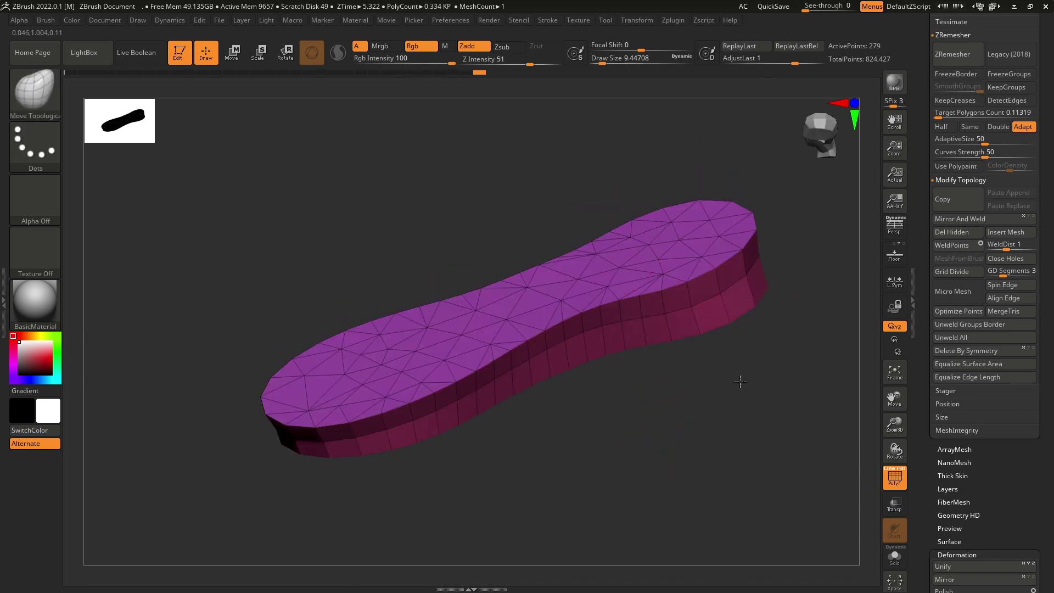
drag(741, 382, 873, 238)
- Try to remesh the capped sole with ZRemesher at a target polygon count of 0.11319, and undo it
drag(1046, 130, 1038, 253)
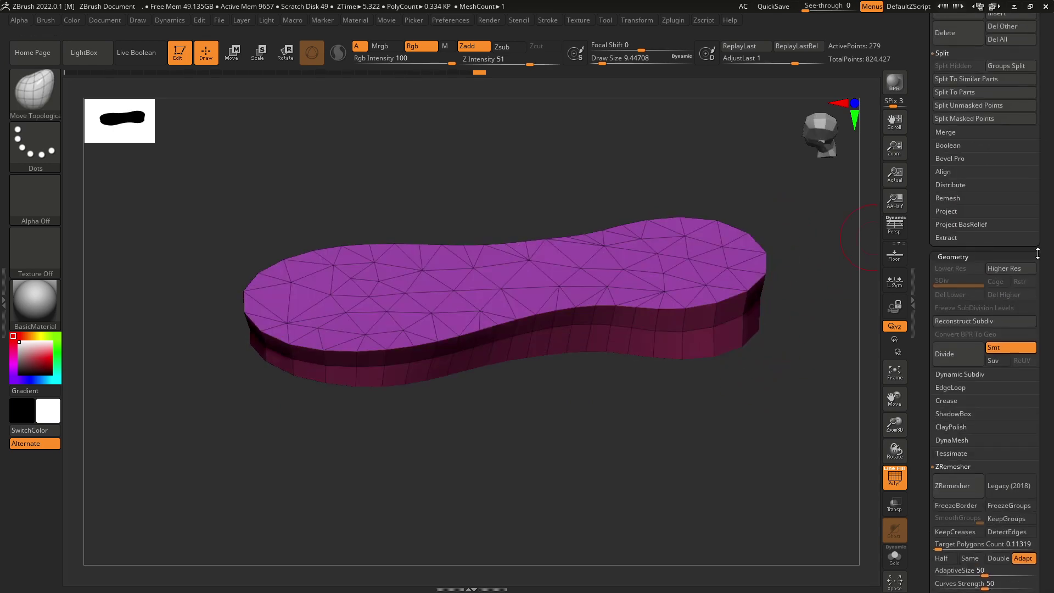
scroll(975, 403, down, 3)
click(949, 391)
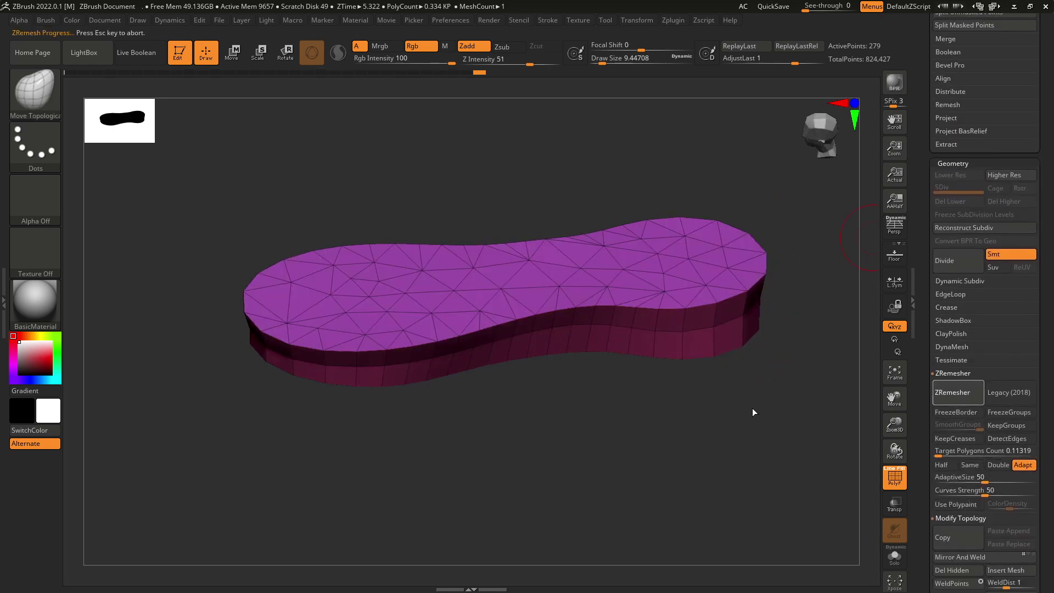
drag(737, 393, 865, 416)
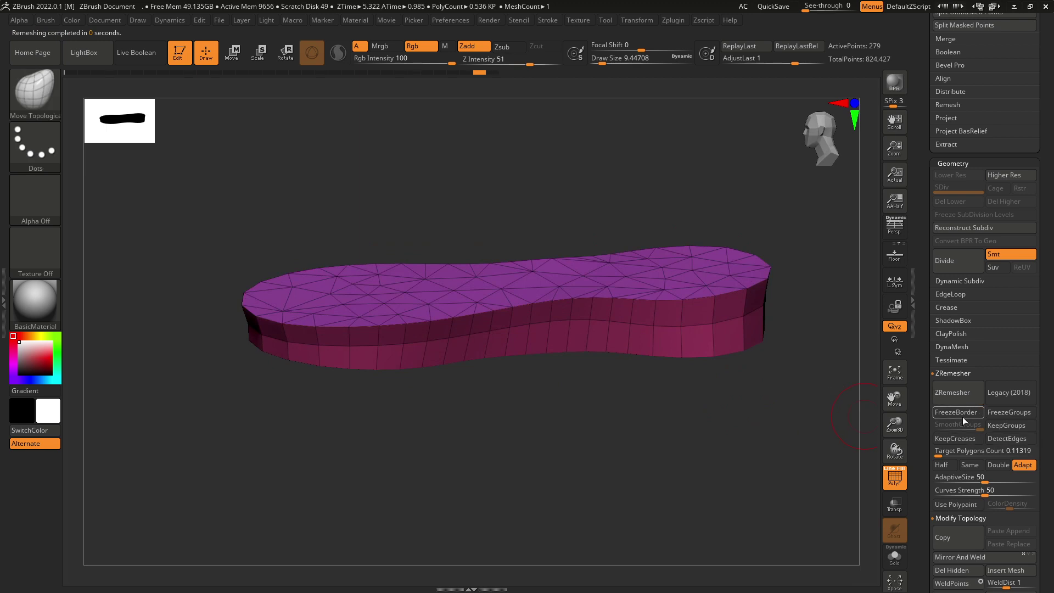
- Turn on KeepGroups with SmoothGroups at its minimum, and try remeshing the sole before undoing the remesh
click(1007, 426)
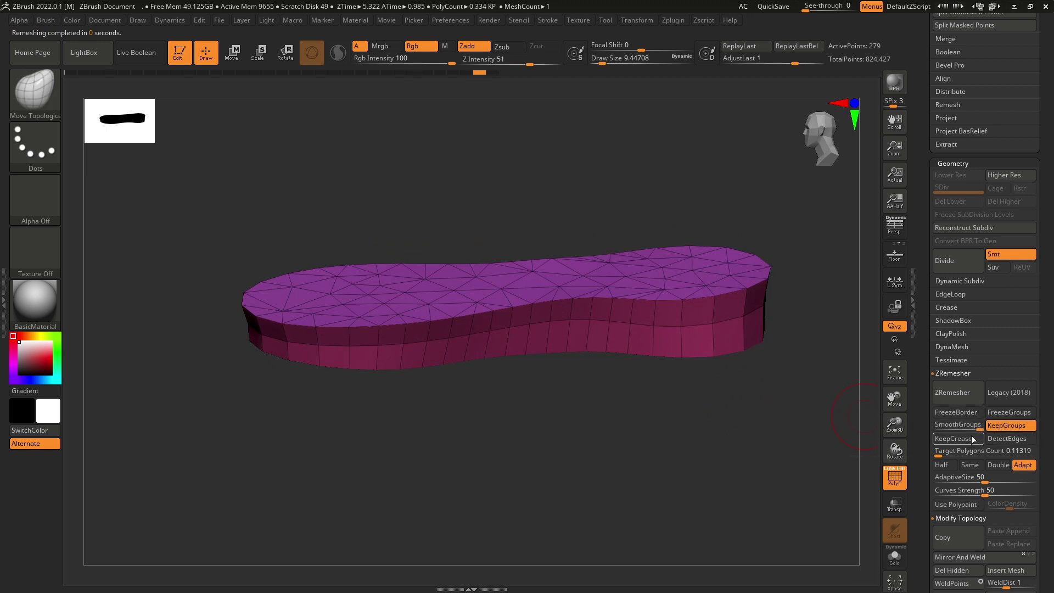
drag(971, 427, 963, 426)
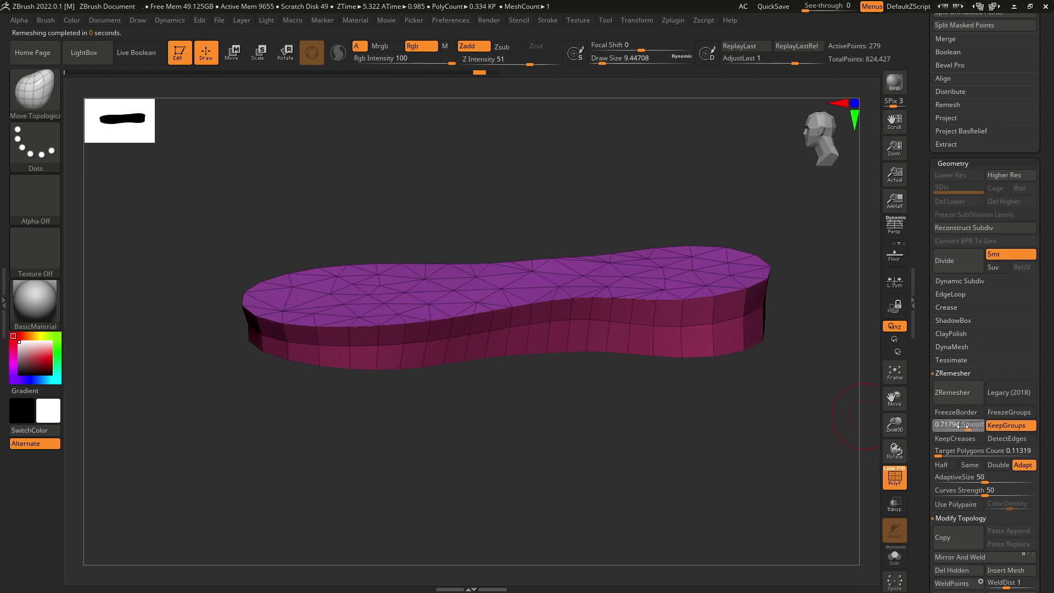
click(960, 394)
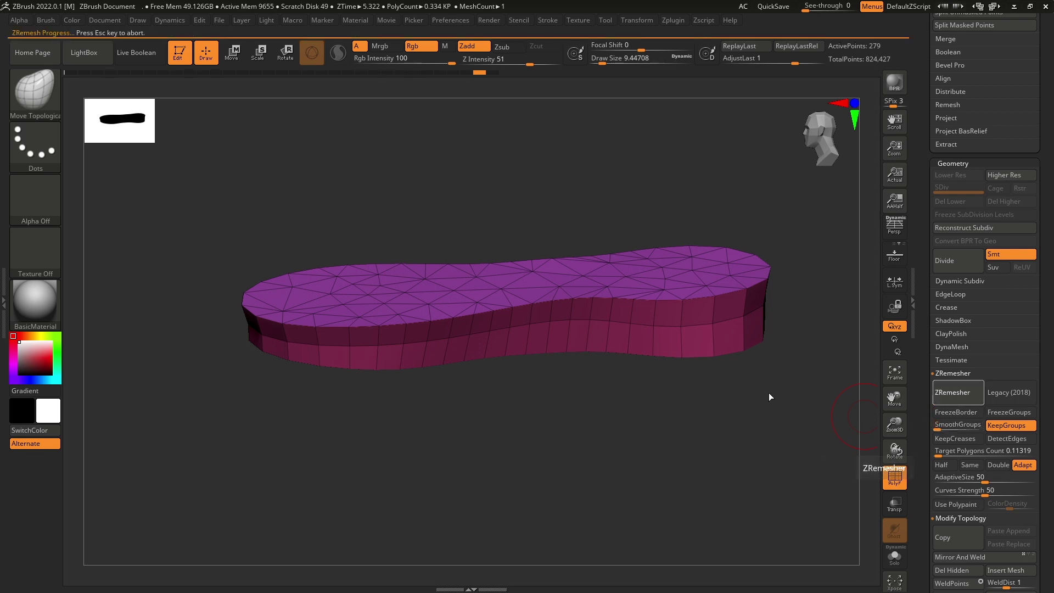
key(ctrl+z)
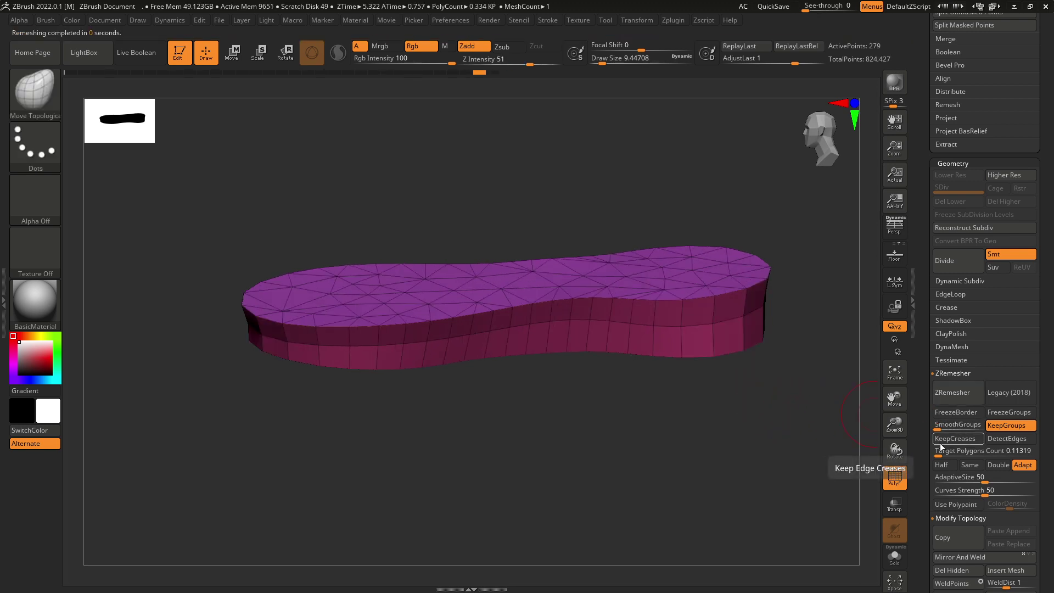
- Set the target polygon count to 0.21878 and remesh the sole with ZRemesher, keeping its polygroups
drag(940, 451, 940, 451)
click(946, 395)
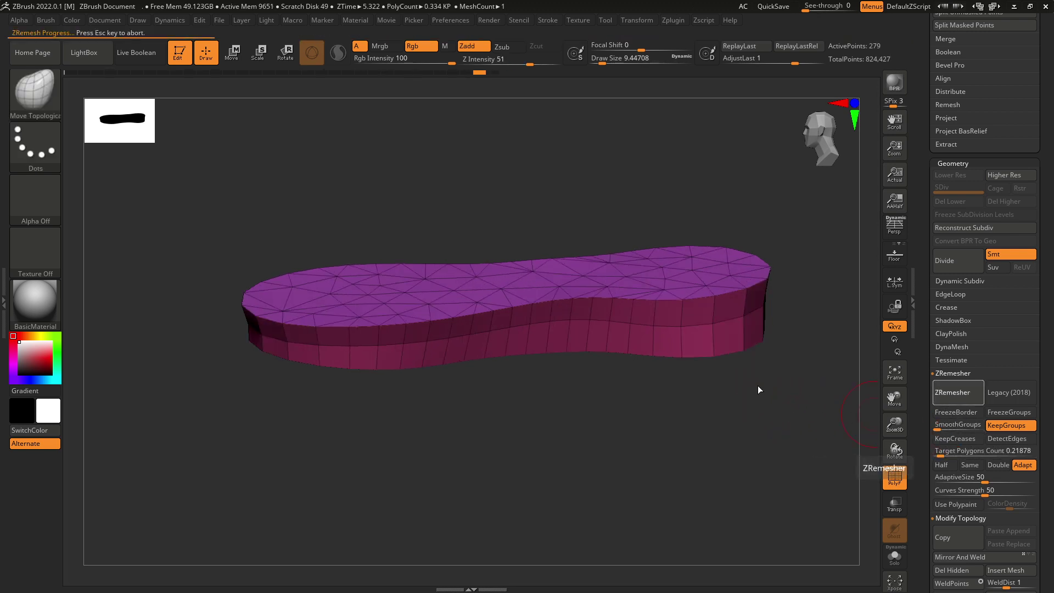
mouse_move(753, 388)
mouse_down()
mouse_move(759, 346)
mouse_move(743, 376)
mouse_move(750, 441)
mouse_move(771, 478)
mouse_move(747, 397)
mouse_up()
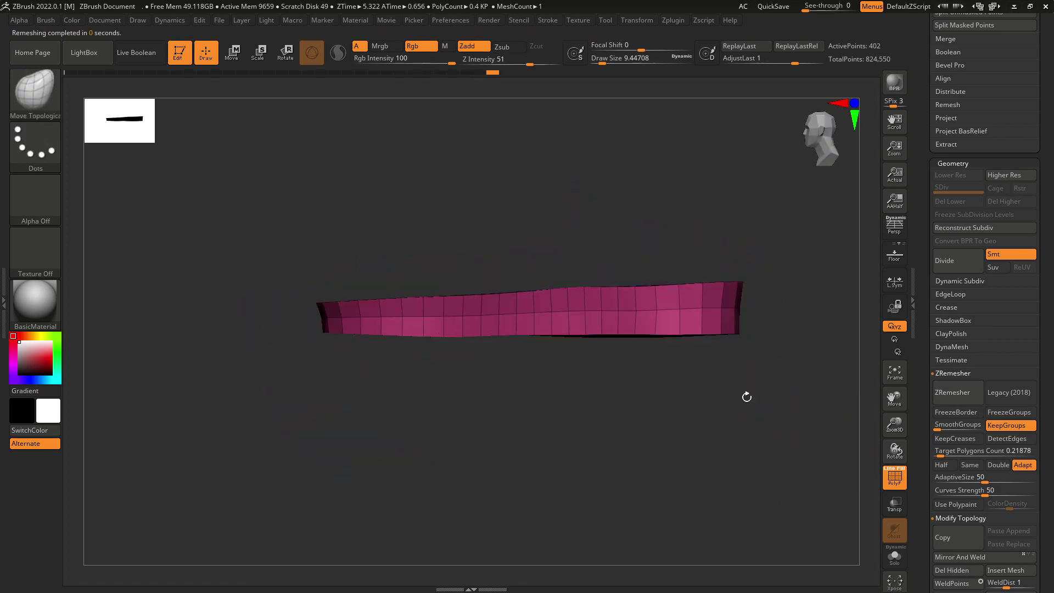
- Show the shoe together with the sole and turn off the polyframe display
drag(1030, 163, 1035, 283)
click(1032, 82)
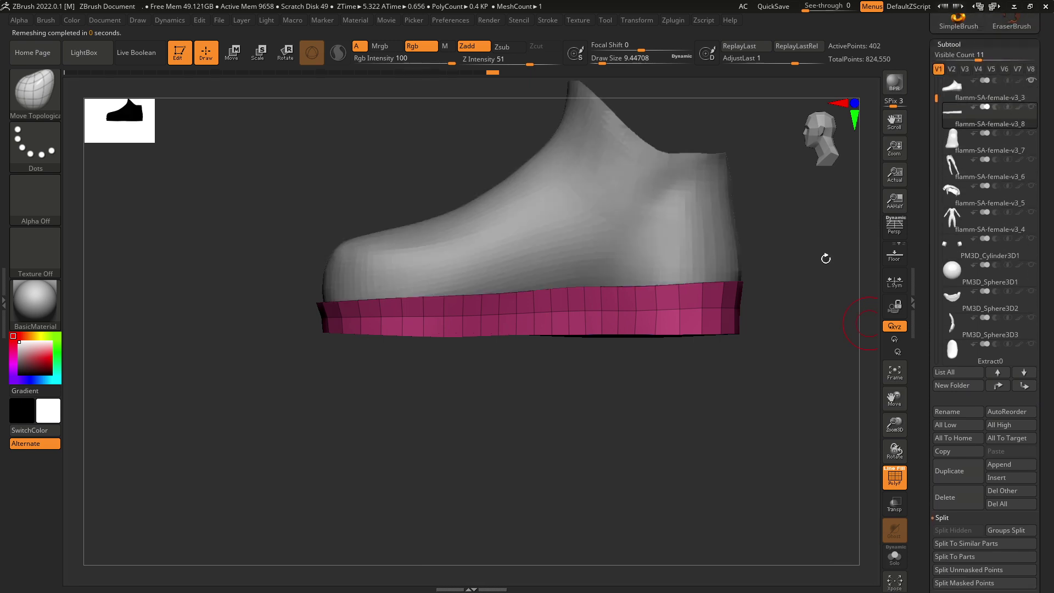
drag(754, 338, 848, 437)
click(890, 483)
- Make the shoe the active subtool, view it without the sole, and set the brush draw size to 46.17211
mouse_move(747, 433)
alt+mouse_down()
mouse_move(678, 405)
mouse_move(692, 382)
mouse_move(659, 419)
mouse_move(625, 335)
mouse_move(593, 346)
mouse_move(631, 392)
alt+mouse_up()
alt+click(552, 296)
ctrl+shift+click(640, 458)
key(space)
drag(561, 332, 573, 333)
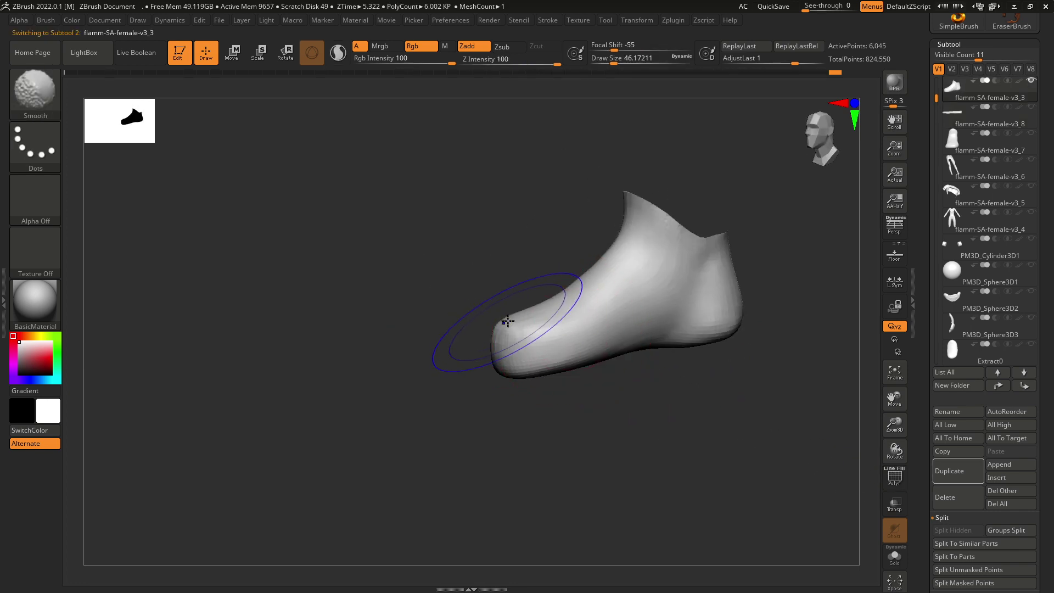
key(shift)
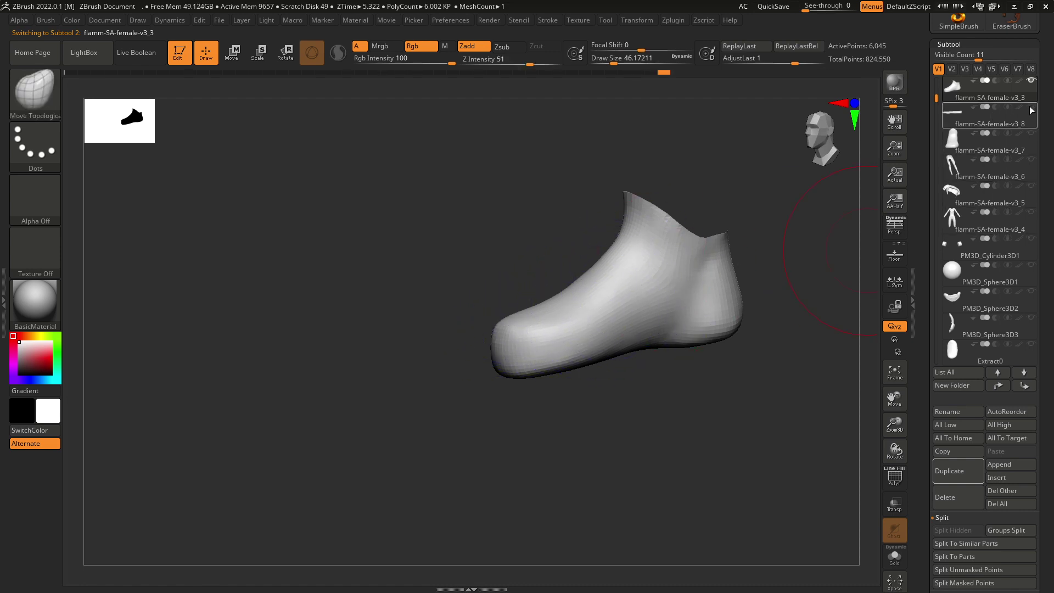
- Show the sole again as the active subtool and examine its fit under the shoe from the side and below
click(1031, 108)
right_drag(803, 332, 767, 324)
ctrl+right_drag(768, 324, 691, 405)
alt+right_drag(691, 405, 604, 380)
alt+click(621, 360)
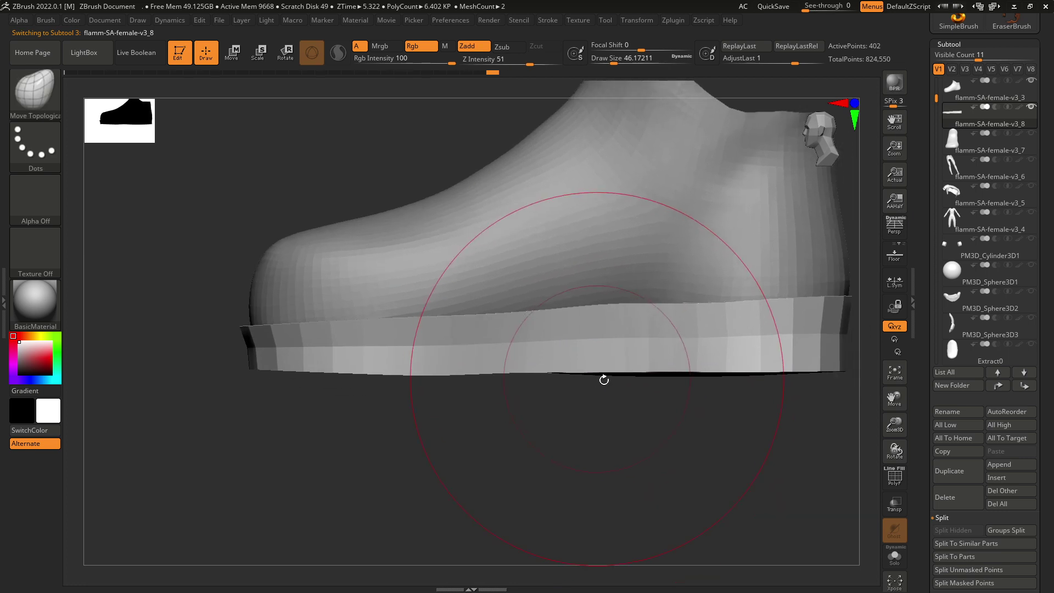
right_drag(595, 438, 662, 417)
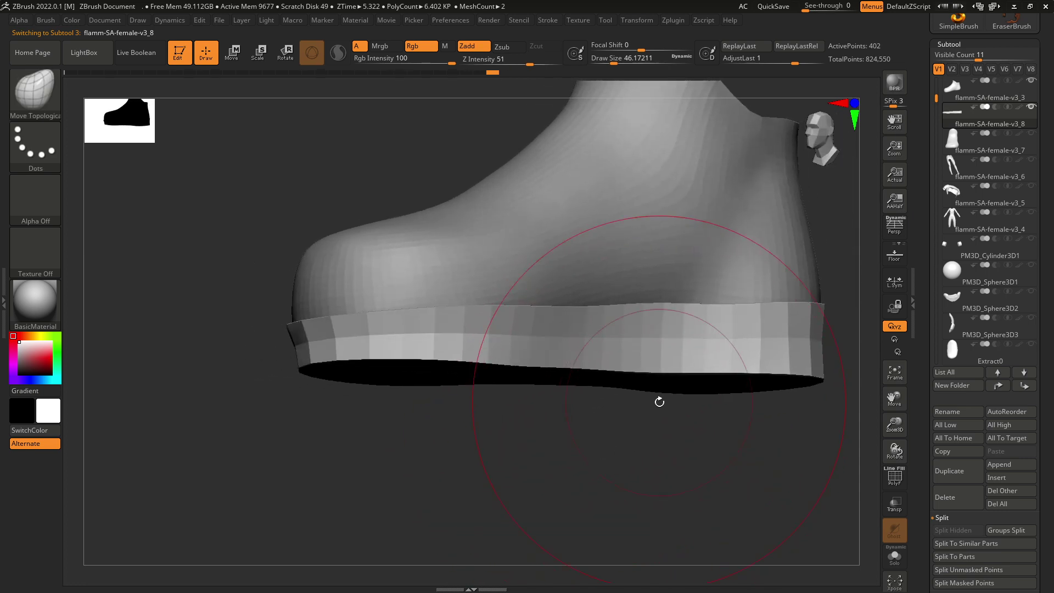
right_drag(545, 445, 524, 459)
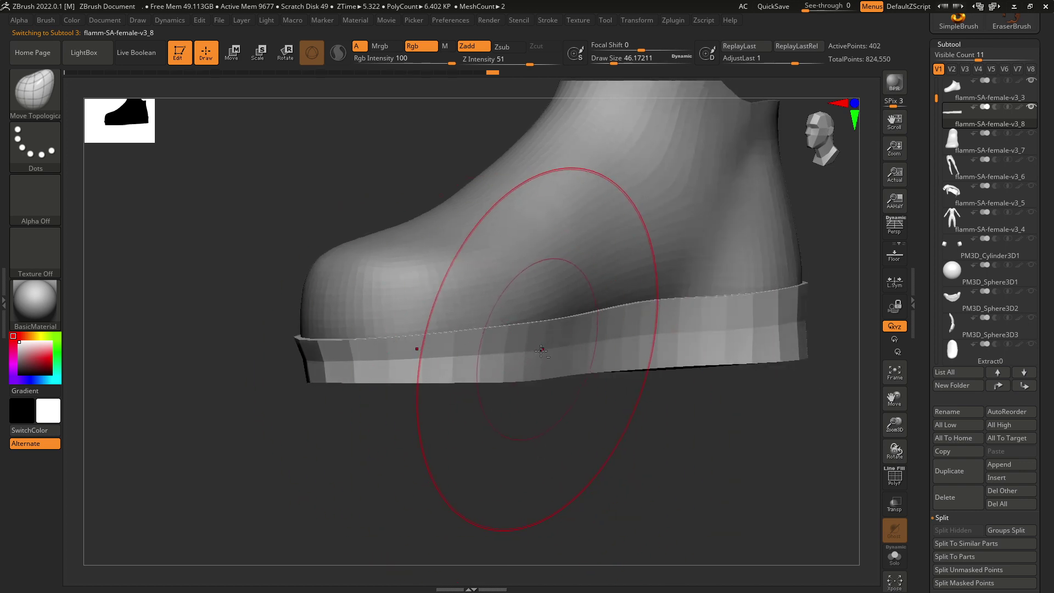
- Turn on the polyframe display for the sole and reduce the brush draw size to 7.4673
key(space)
drag(566, 360, 558, 359)
click(894, 478)
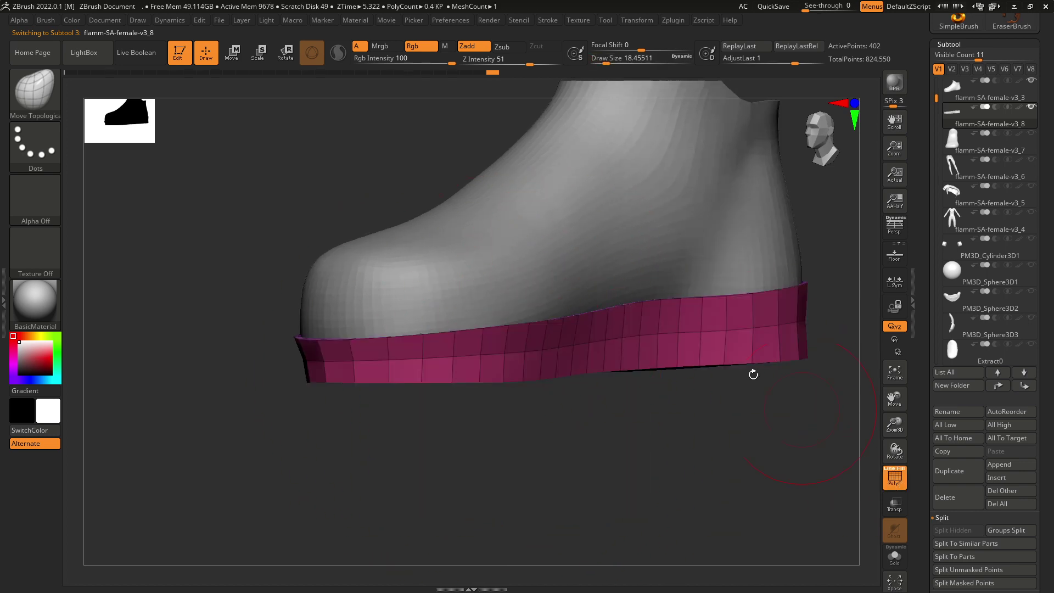
key(space)
drag(676, 335, 670, 336)
mouse_move(691, 417)
right_down()
mouse_move(610, 373)
mouse_move(614, 308)
right_up()
- Switch from the Move Topological brush to ZModeler for editing the sole's edges
key(space)
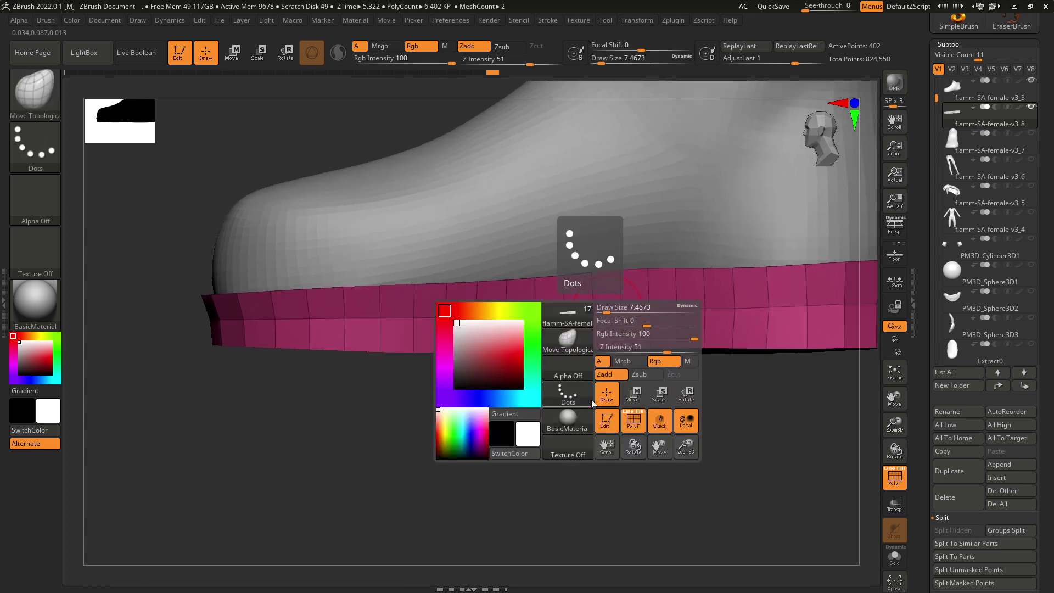
click(35, 93)
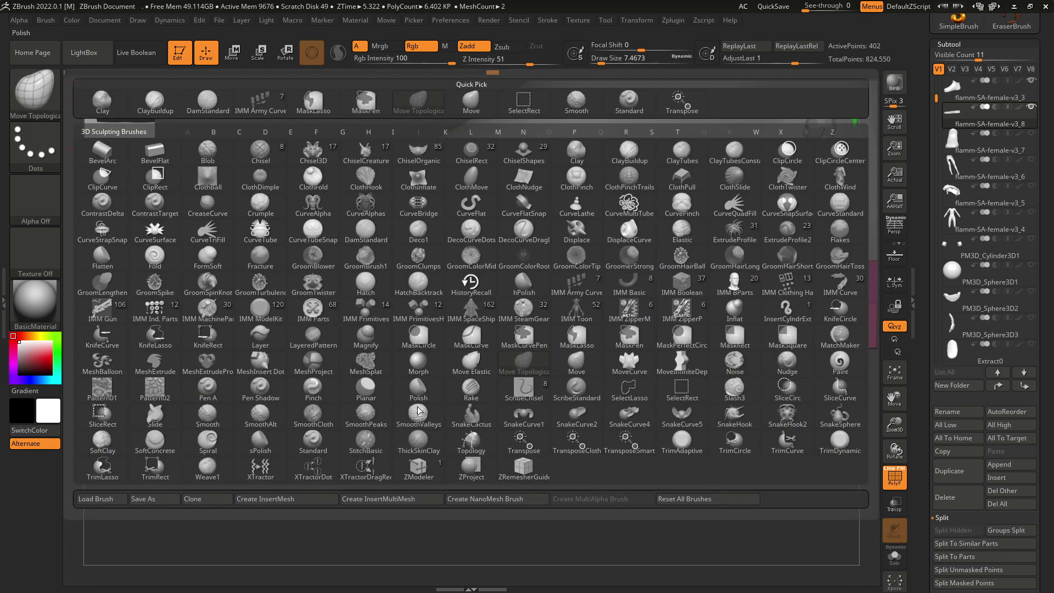
click(419, 470)
key(space)
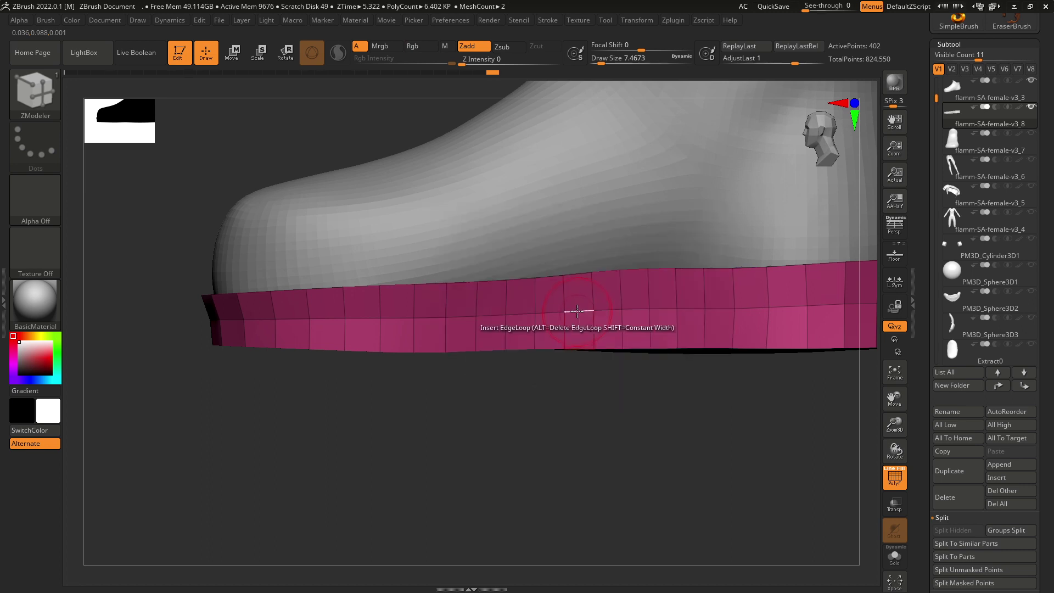
- Examine ZModeler's polygon and edge actions on the sole's side wall for one suited to its middle edge loop
key(space)
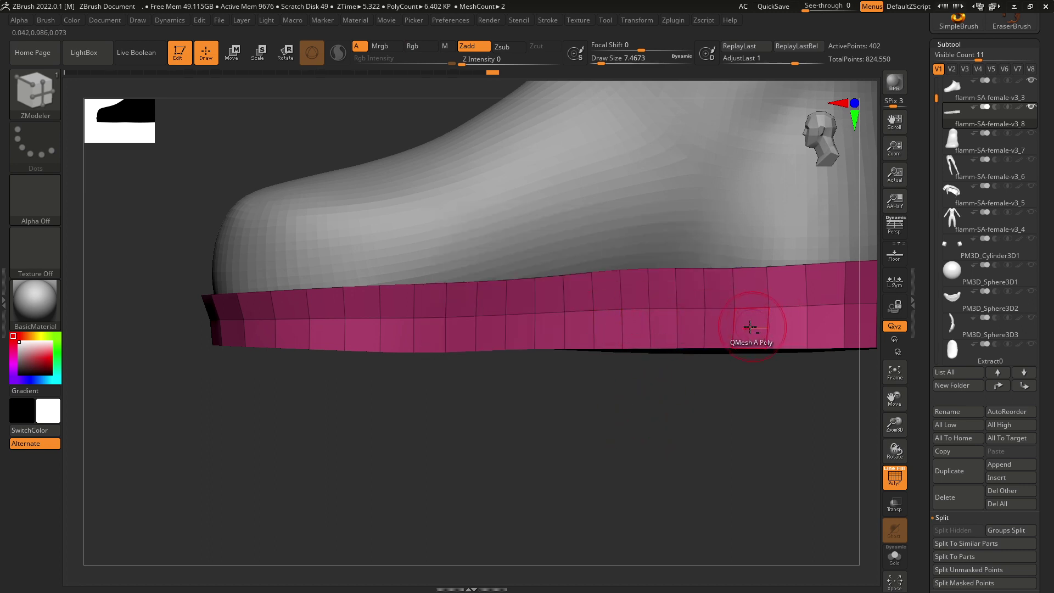
alt+right_drag(752, 318, 710, 325)
key(space)
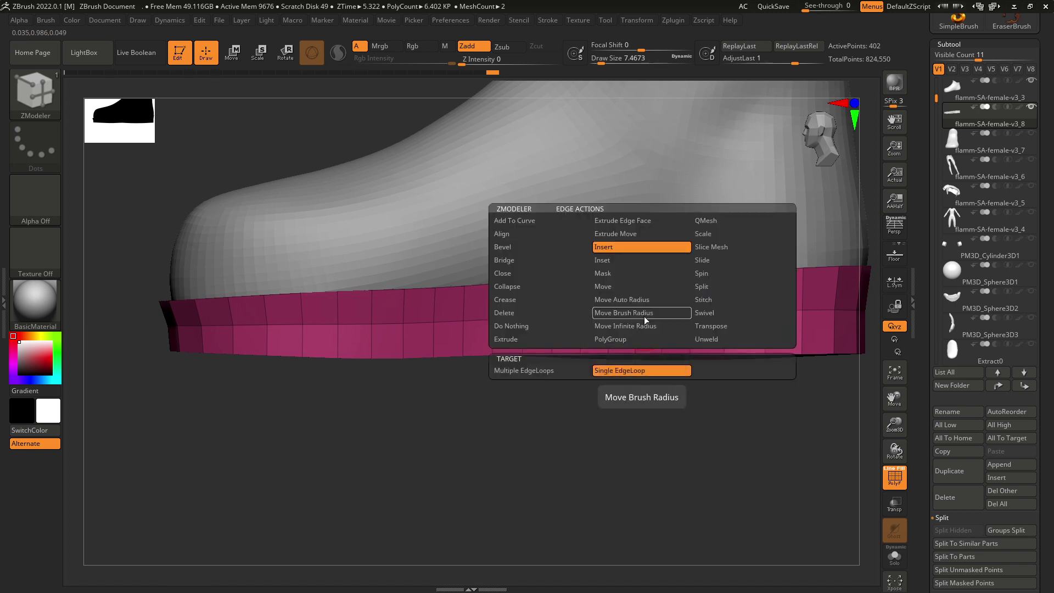
key(space)
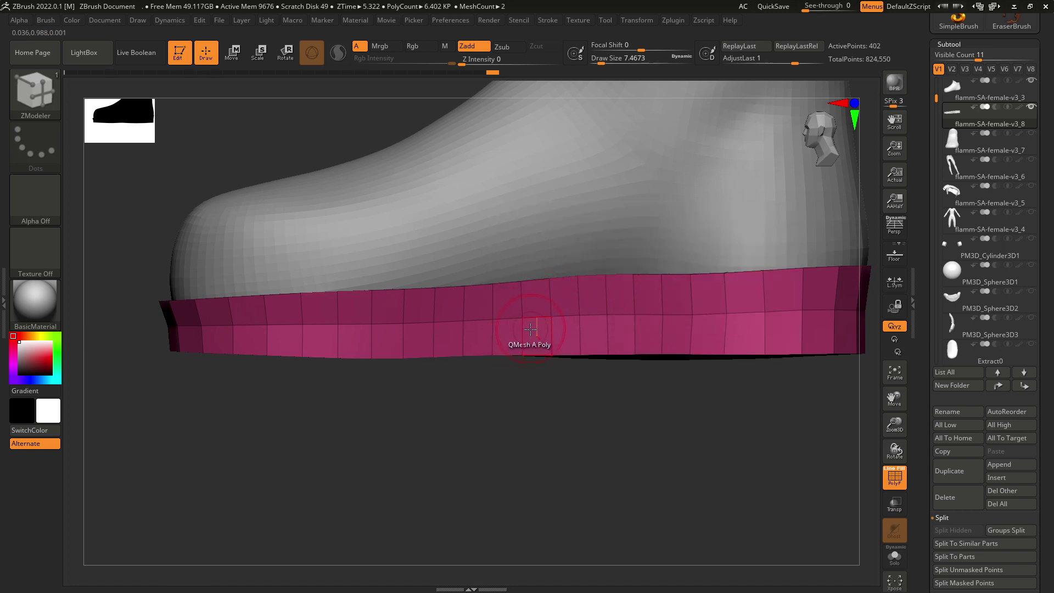
ctrl+right_drag(530, 365, 522, 325)
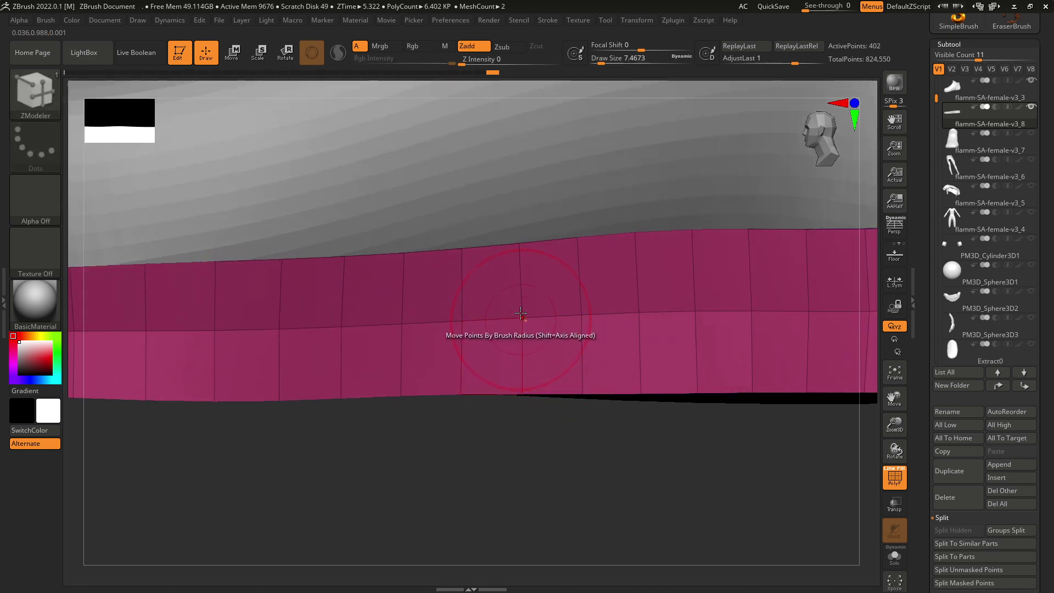
key(space)
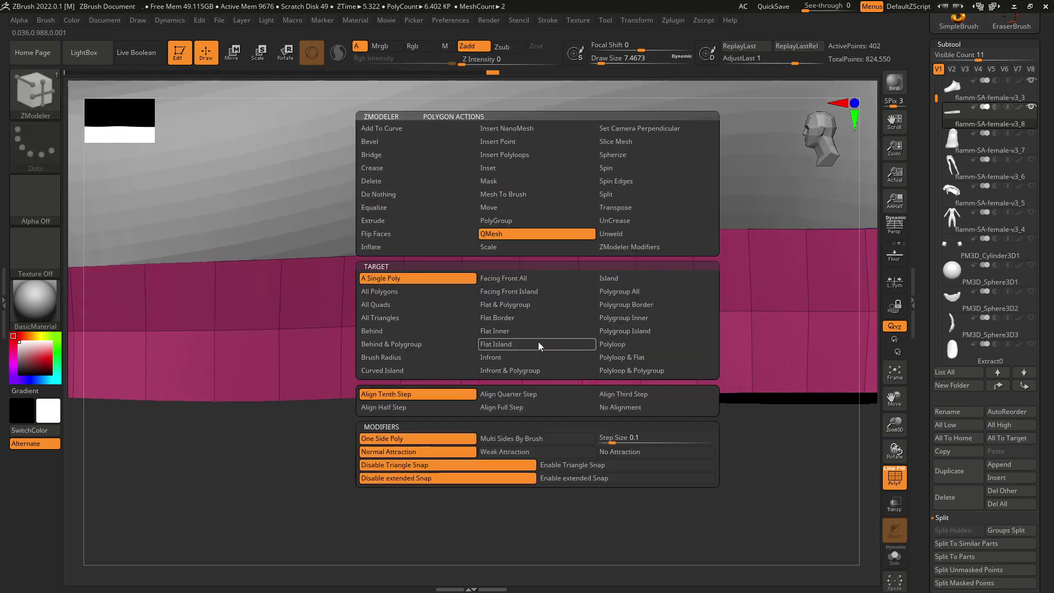
key(space)
key(space)
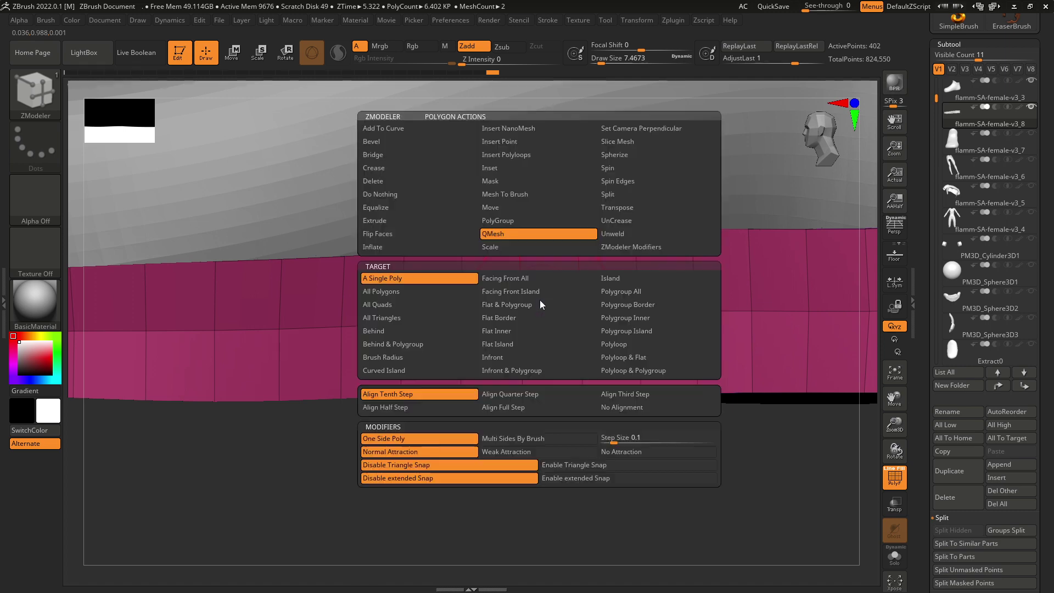
key(space)
key(space)
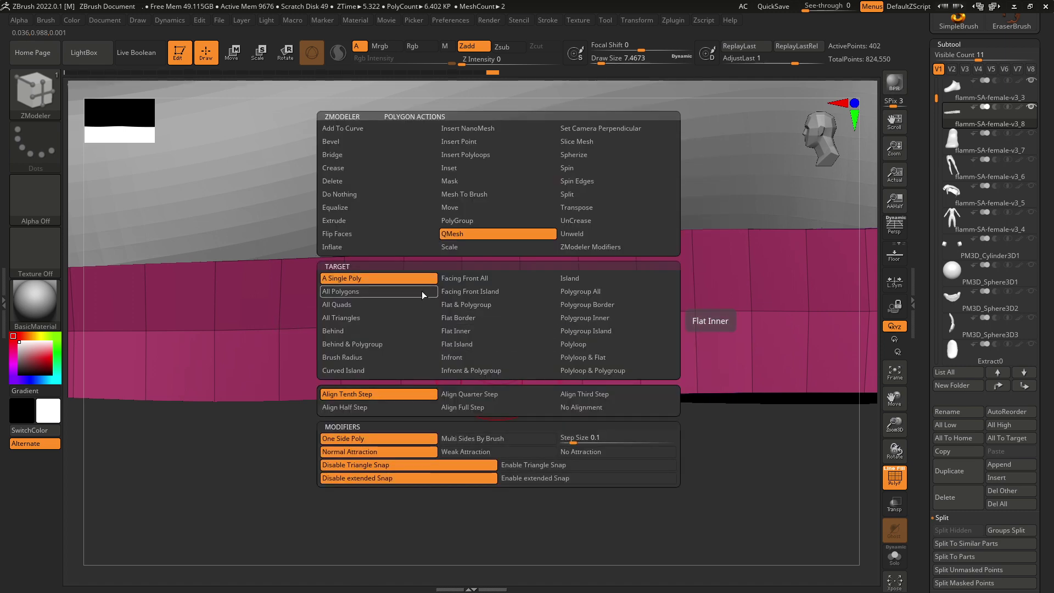
key(space)
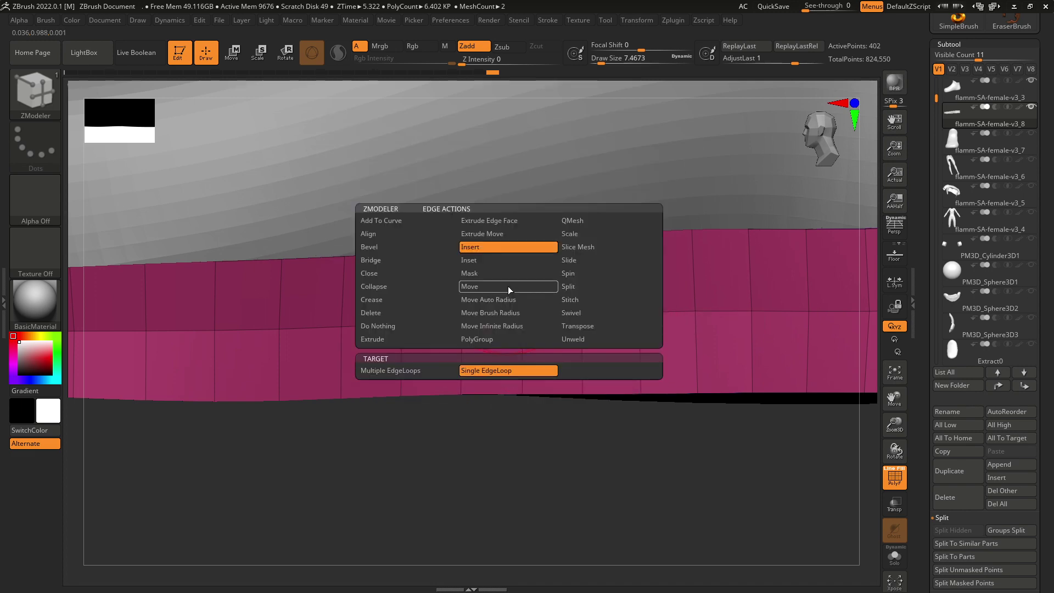
key(space)
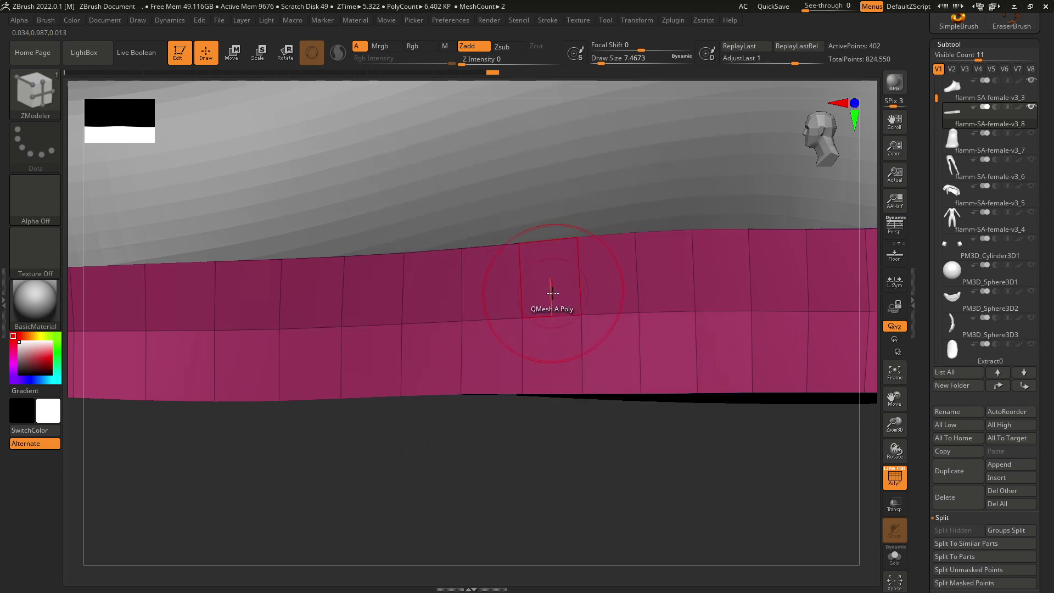
key(space)
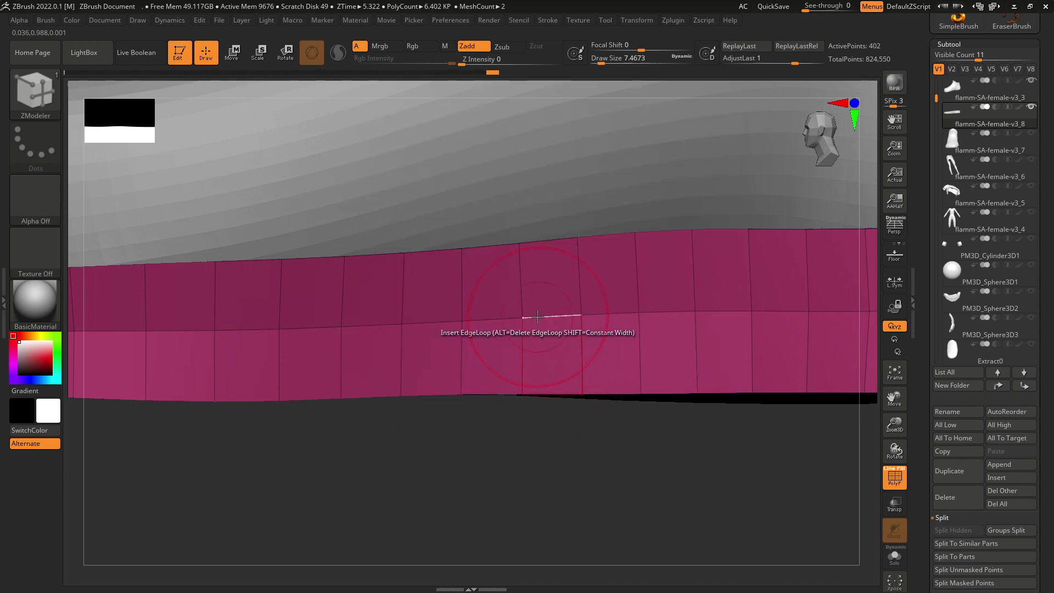
- Set ZModeler's edge action to Scale with EdgeLoop Partial as its target, and scale the sole's middle edge loop inward
key(space)
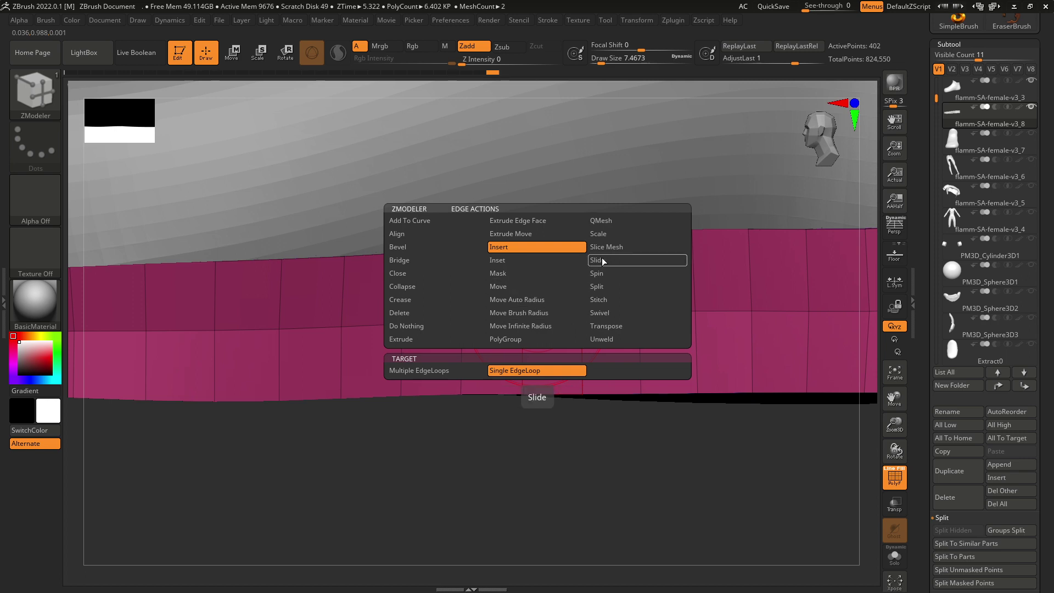
click(603, 235)
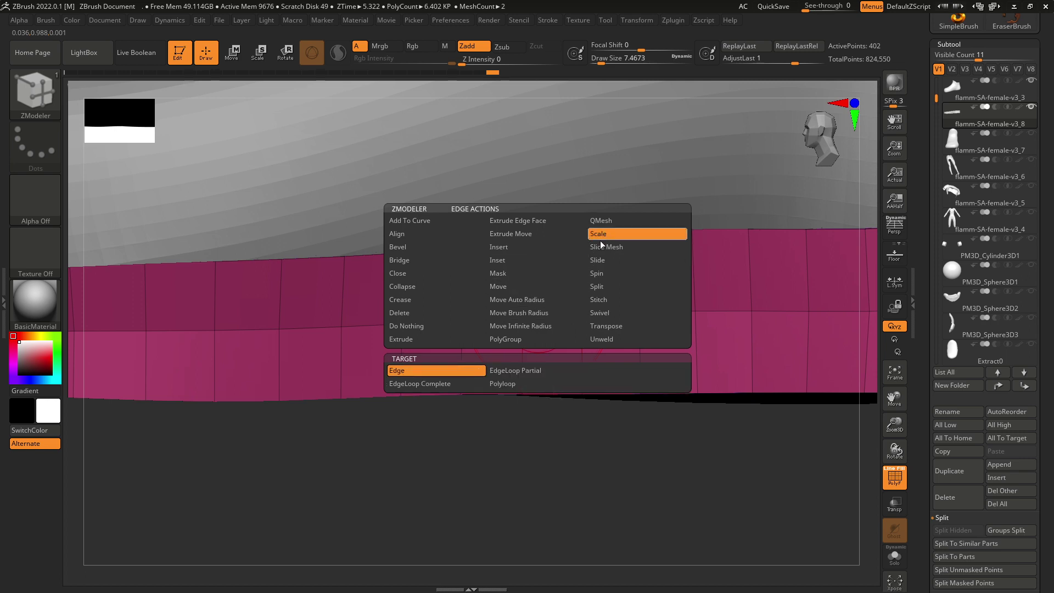
click(516, 374)
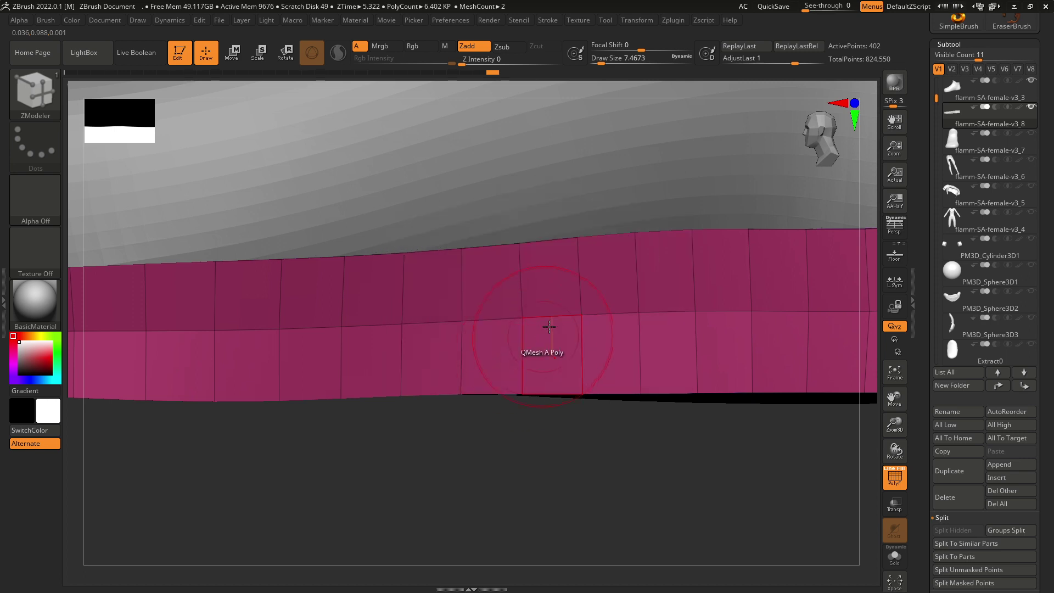
key(f)
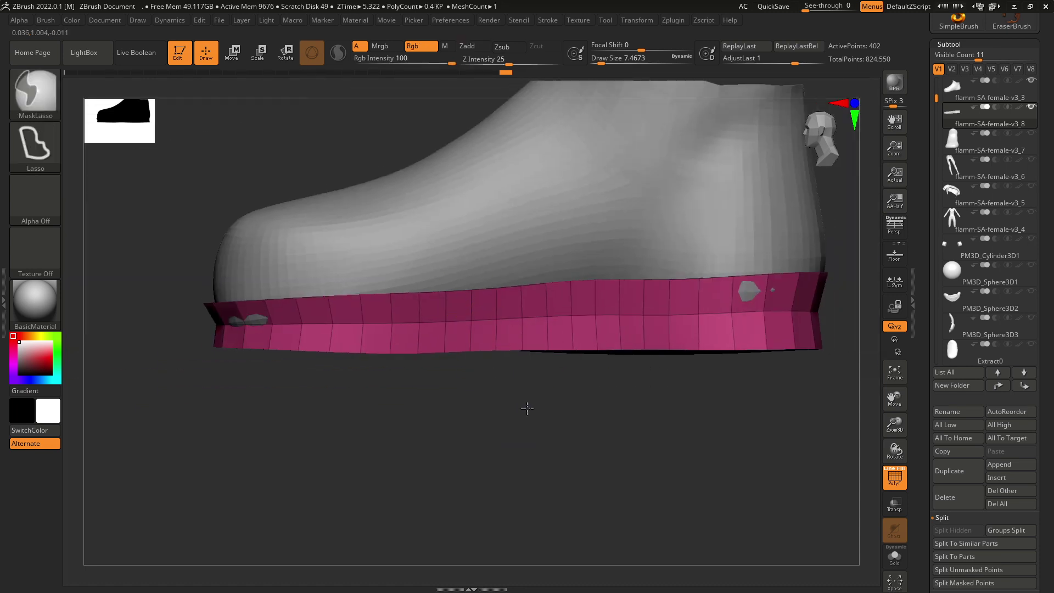
drag(530, 406, 499, 278)
drag(533, 319, 532, 313)
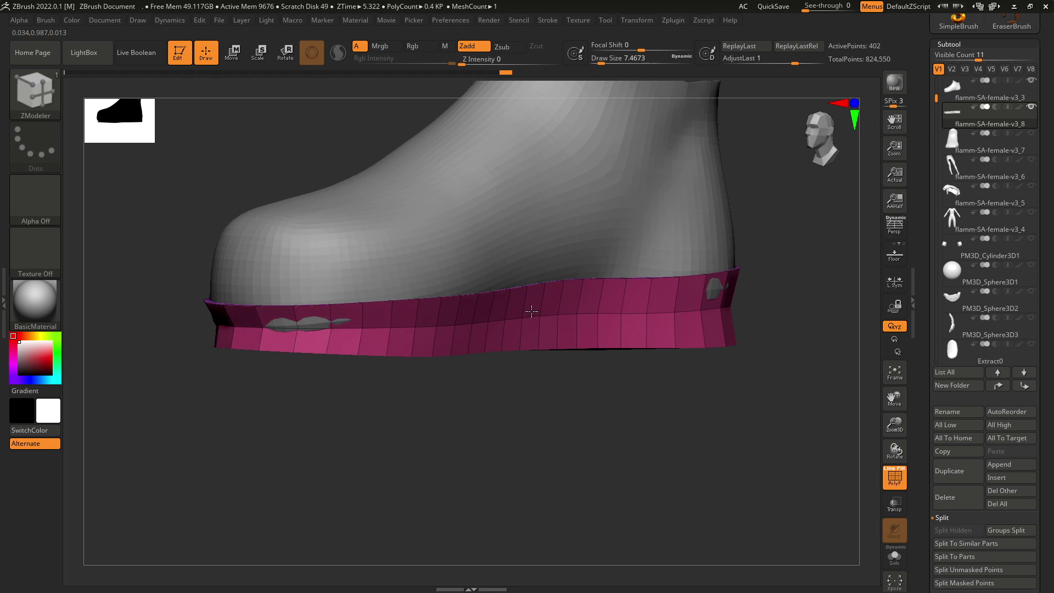
drag(541, 396, 537, 372)
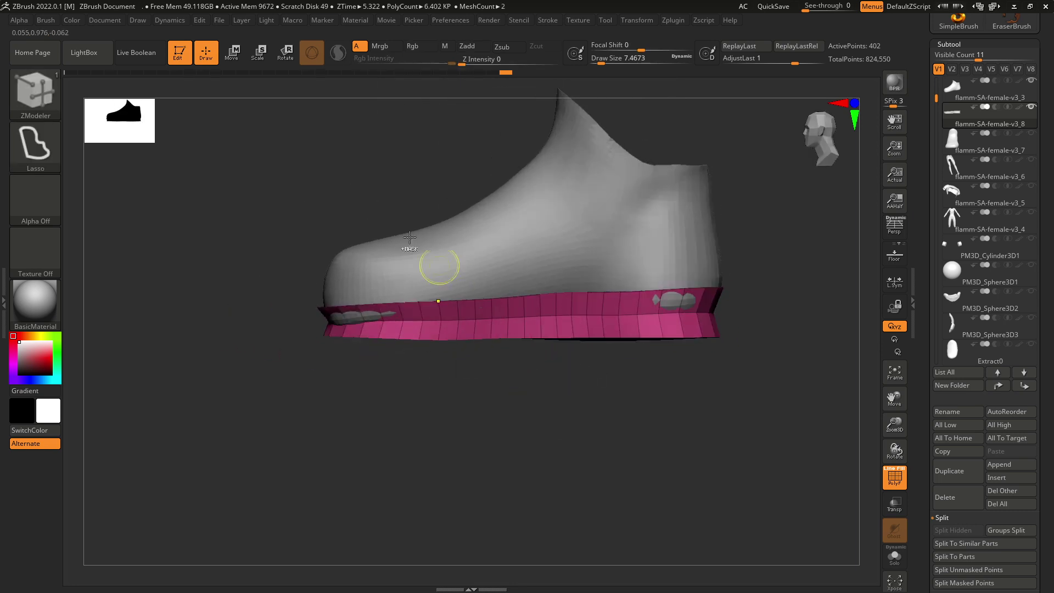
- Switch to the scale gizmo and examine the sole's side profile from several angles
key(e)
drag(503, 292, 519, 289)
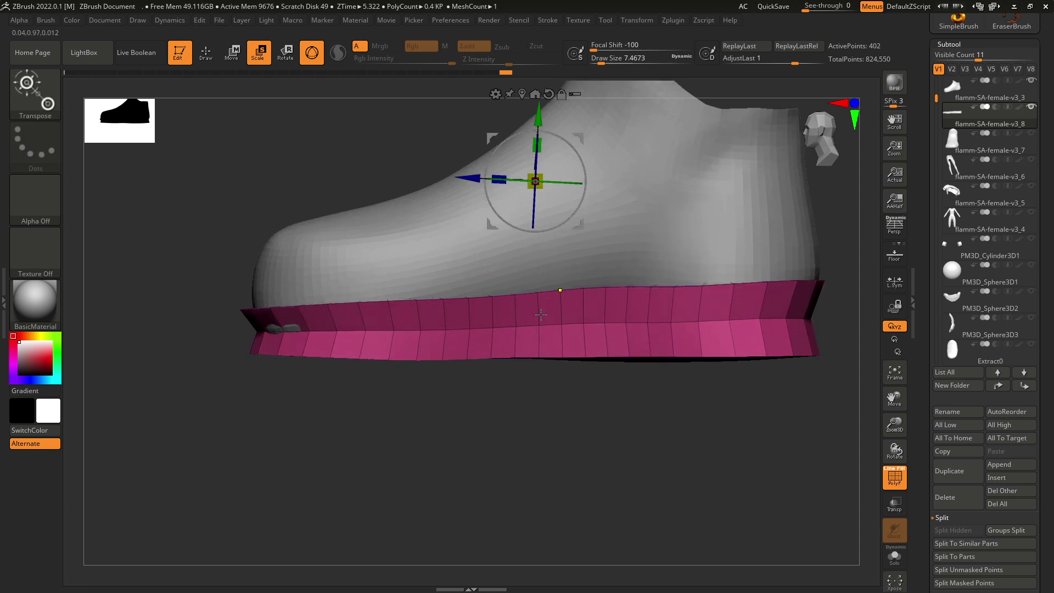
drag(541, 314, 635, 371)
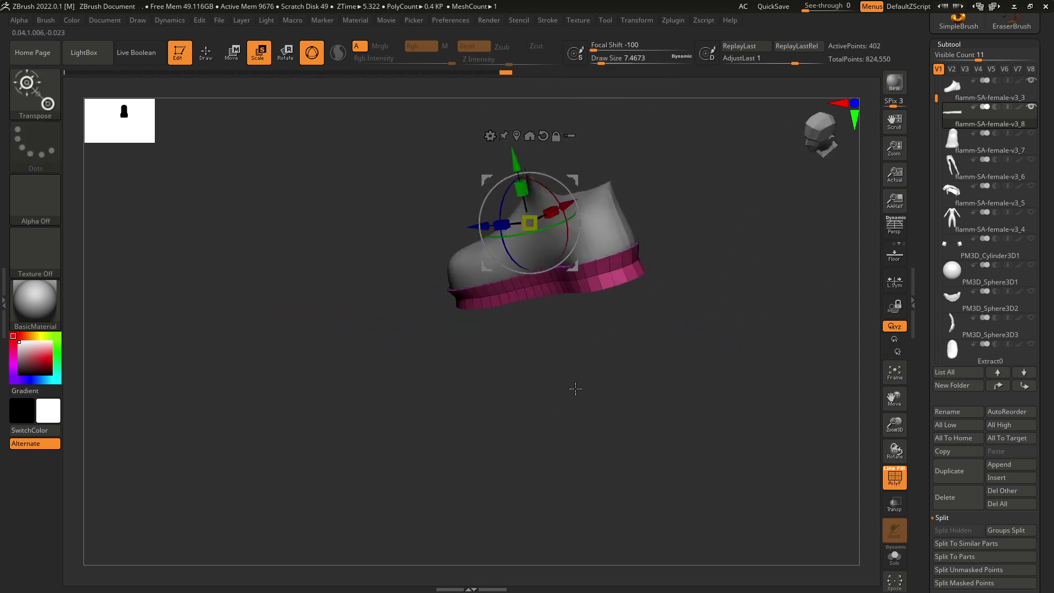
mouse_move(530, 371)
mouse_down()
mouse_move(616, 405)
mouse_move(607, 358)
mouse_move(574, 412)
mouse_move(625, 426)
mouse_move(582, 417)
mouse_move(621, 452)
mouse_move(546, 401)
mouse_move(565, 381)
mouse_move(549, 352)
mouse_up()
ctrl+right_drag(549, 352, 525, 360)
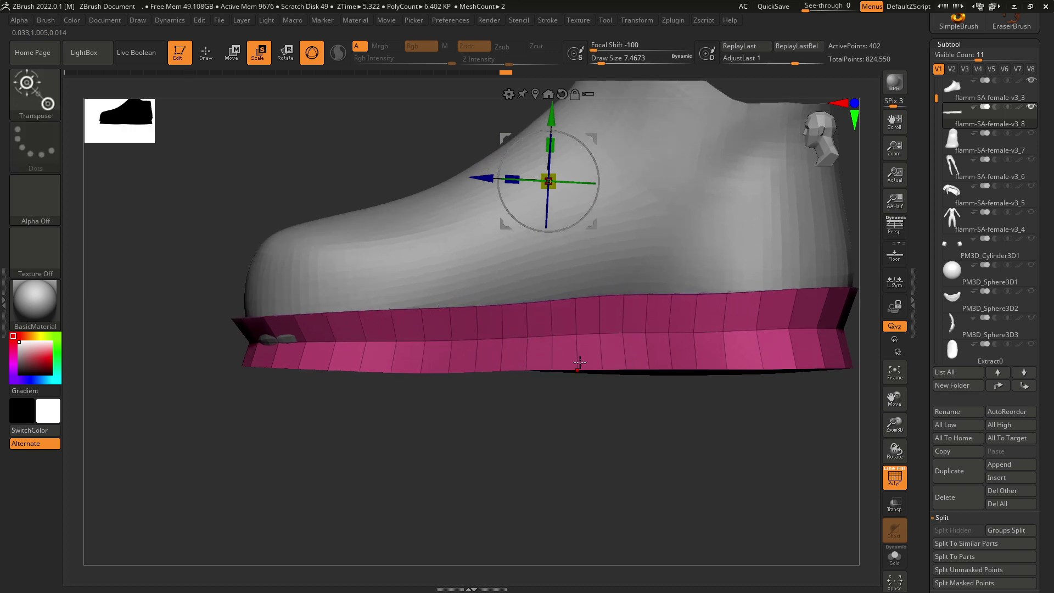
alt+right_drag(648, 373, 693, 357)
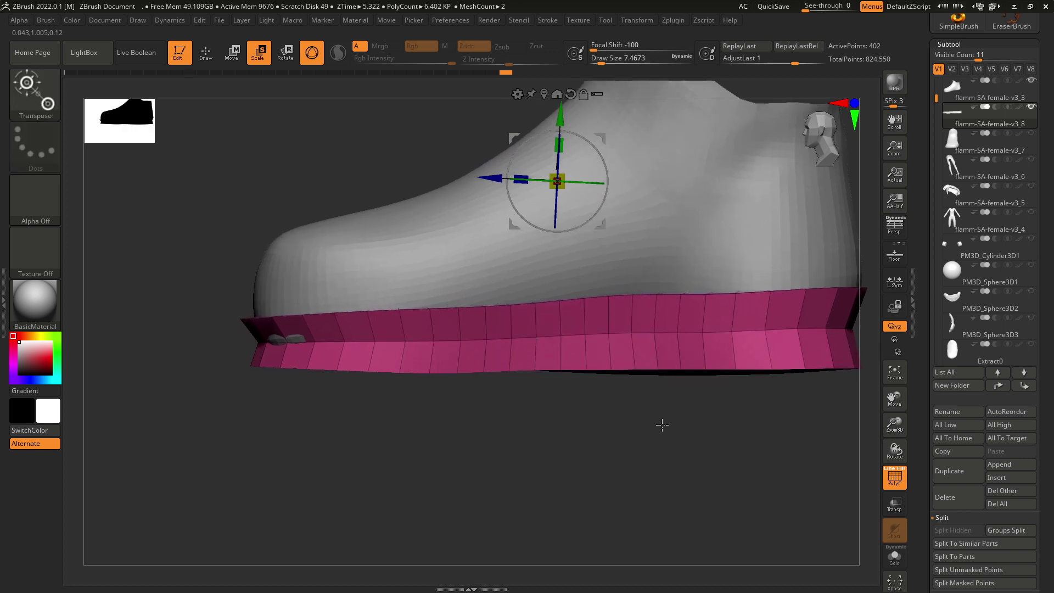
alt+right_drag(694, 427, 689, 393)
alt+right_drag(735, 361, 662, 367)
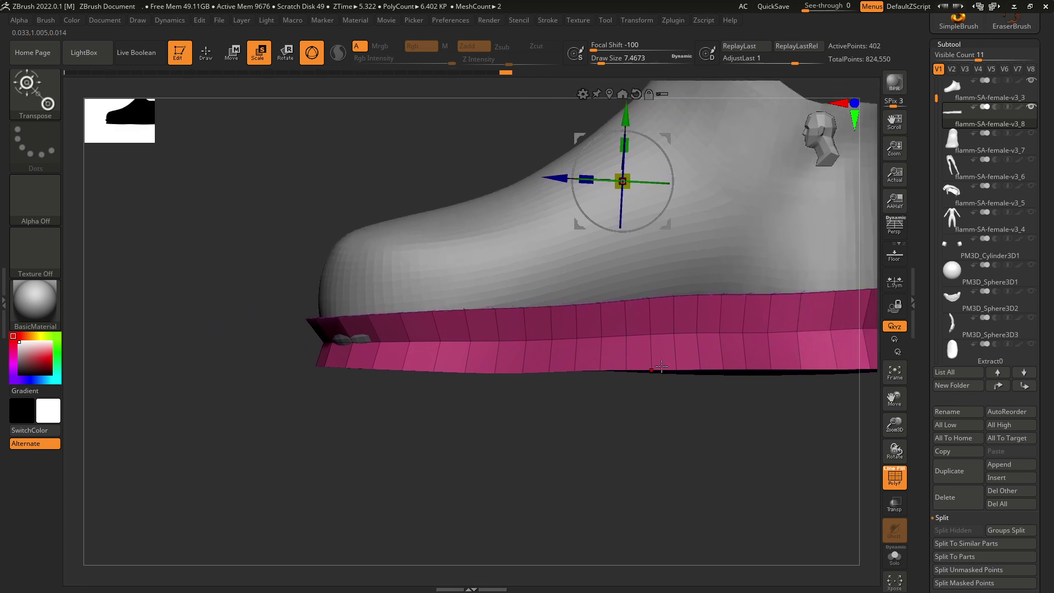
- Check the shoes in the character reference drawing and compare them with the sole's side profile
right_drag(1053, 159, 606, 154)
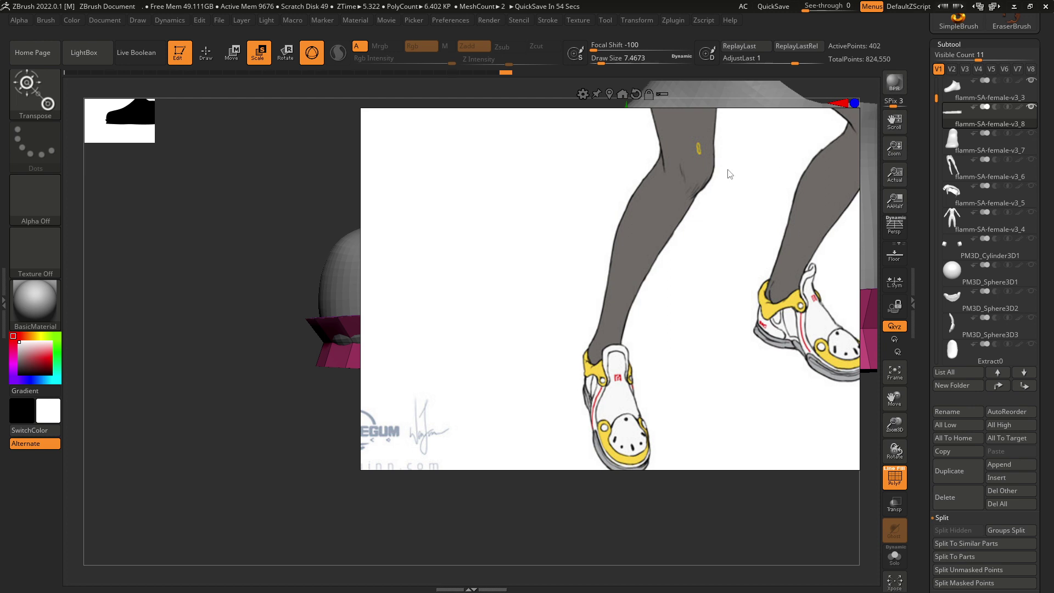
right_drag(728, 174, 1053, 192)
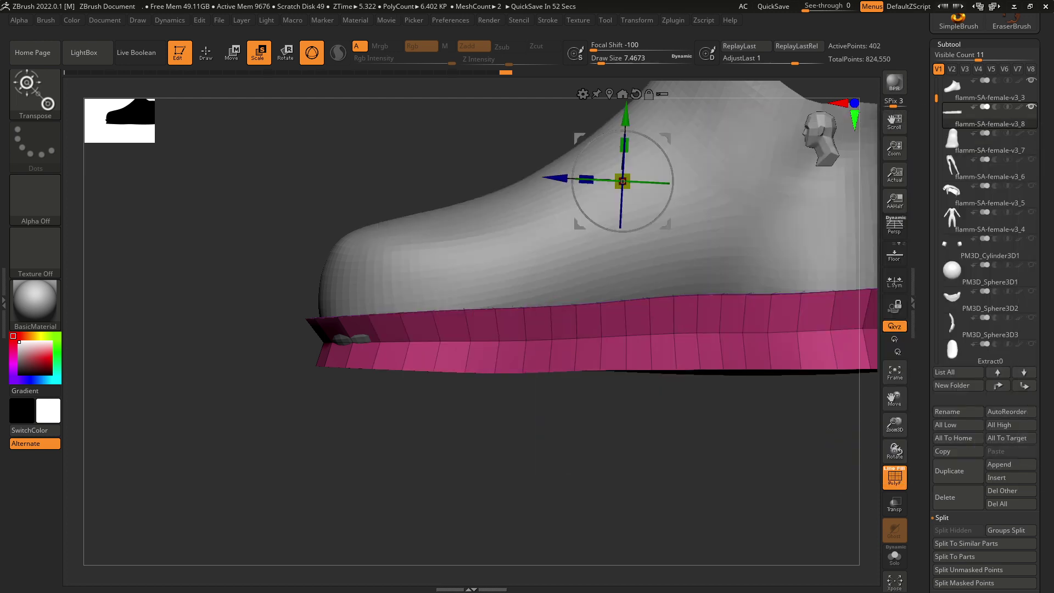
mouse_move(632, 404)
alt+mouse_down()
mouse_move(621, 409)
mouse_move(620, 400)
alt+mouse_up()
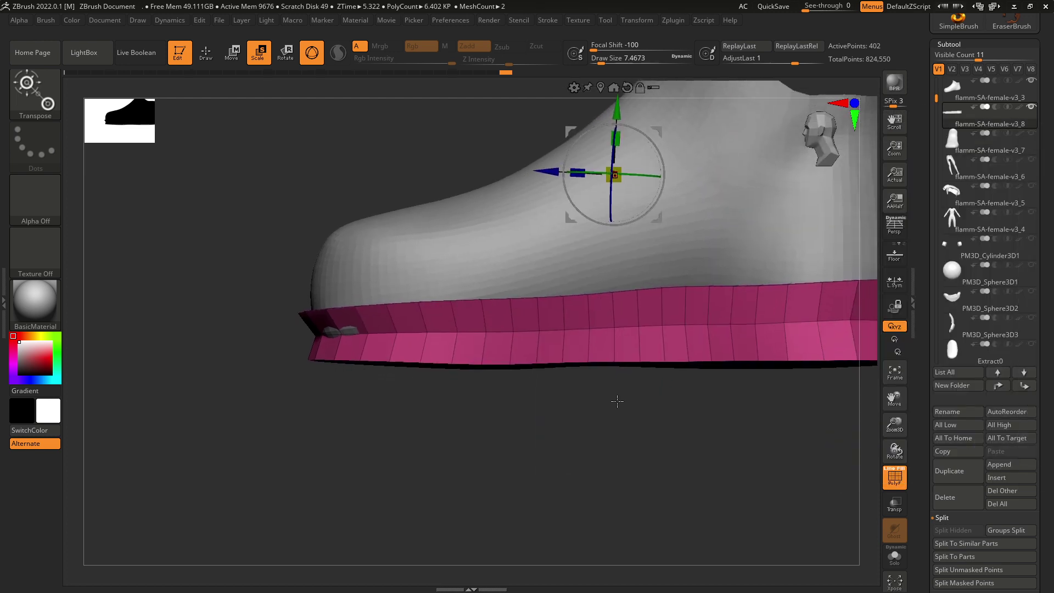
ctrl+right_drag(607, 405, 571, 397)
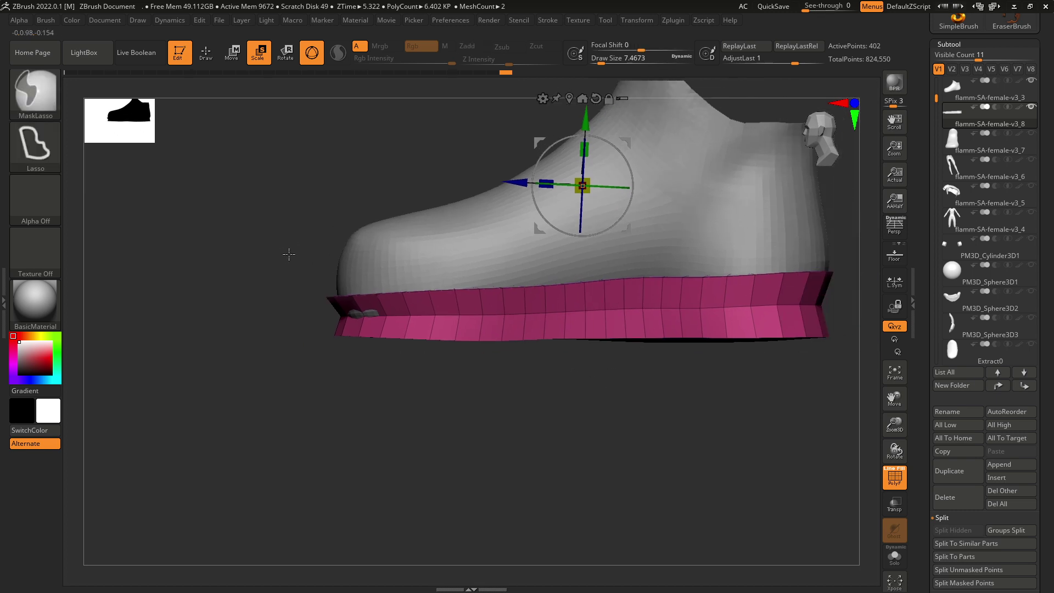
- Split the sole into toe, middle and heel subtools by masking sections of it and applying Split Unmasked Points
mouse_move(557, 291)
ctrl+mouse_down()
mouse_move(546, 329)
mouse_move(452, 398)
mouse_move(305, 351)
mouse_move(299, 335)
ctrl+mouse_up()
mouse_move(566, 409)
mouse_down()
mouse_move(674, 399)
mouse_move(568, 397)
mouse_up()
scroll(991, 478, down, 3)
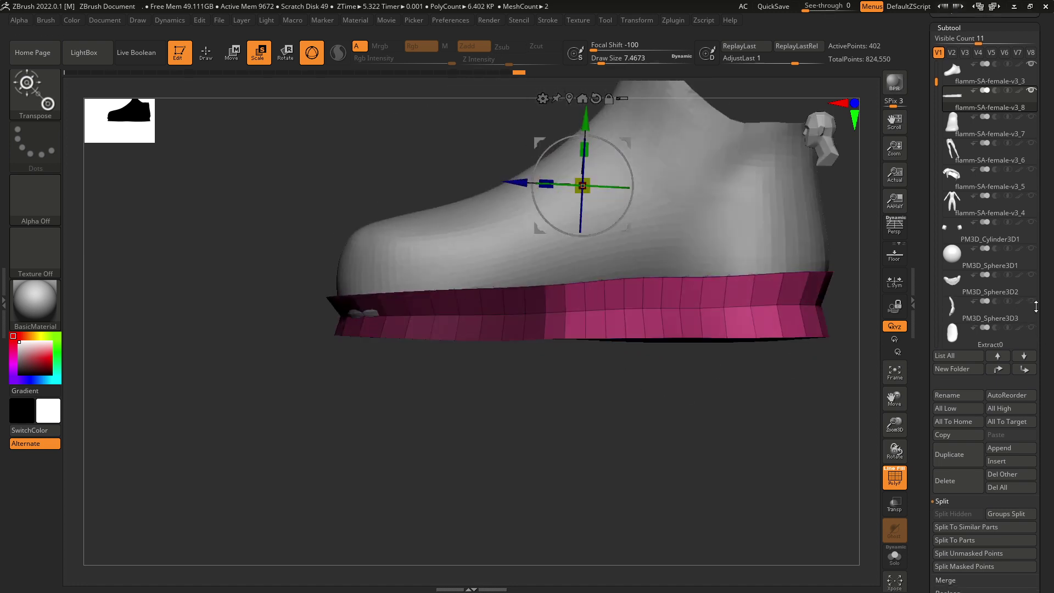
click(987, 528)
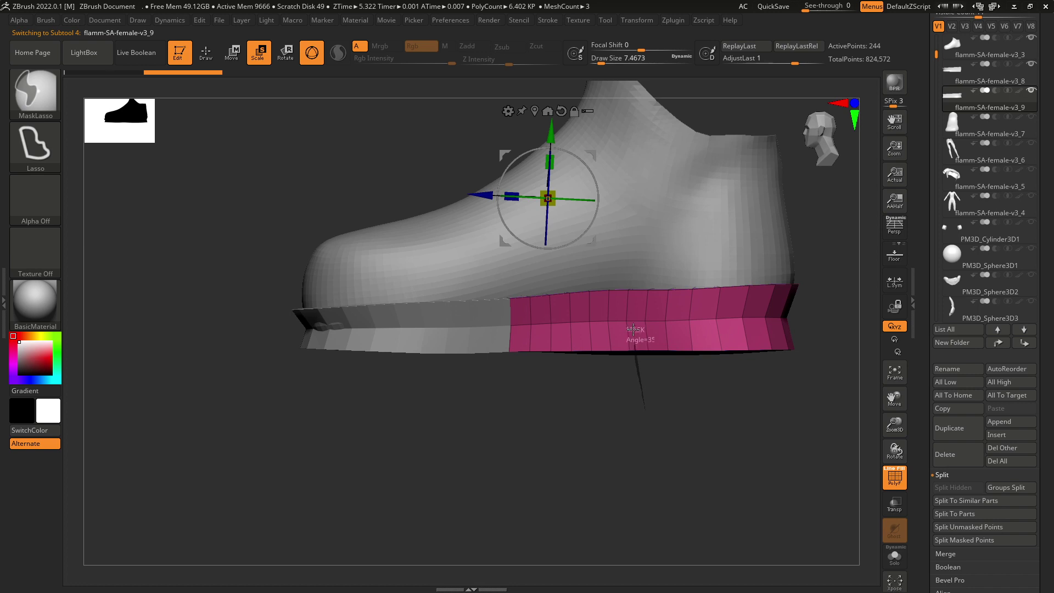
mouse_move(609, 235)
ctrl+mouse_down()
mouse_move(537, 255)
mouse_move(496, 364)
mouse_move(654, 419)
ctrl+mouse_up()
click(962, 531)
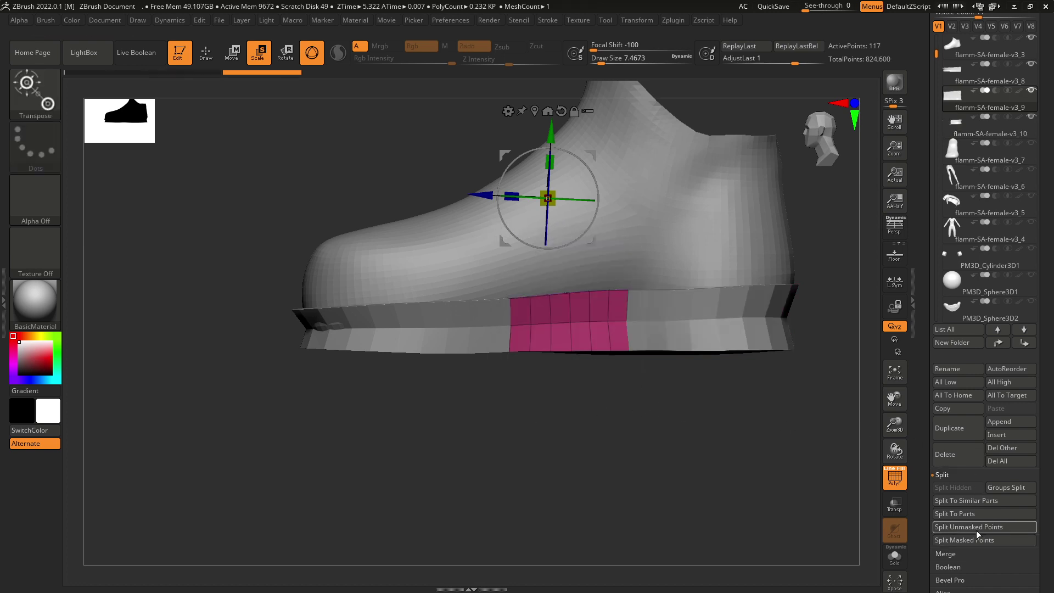
- Select the toe section subtool and switch to the ZModeler brush to edit the jagged inner edge of its underside
drag(623, 404, 613, 363)
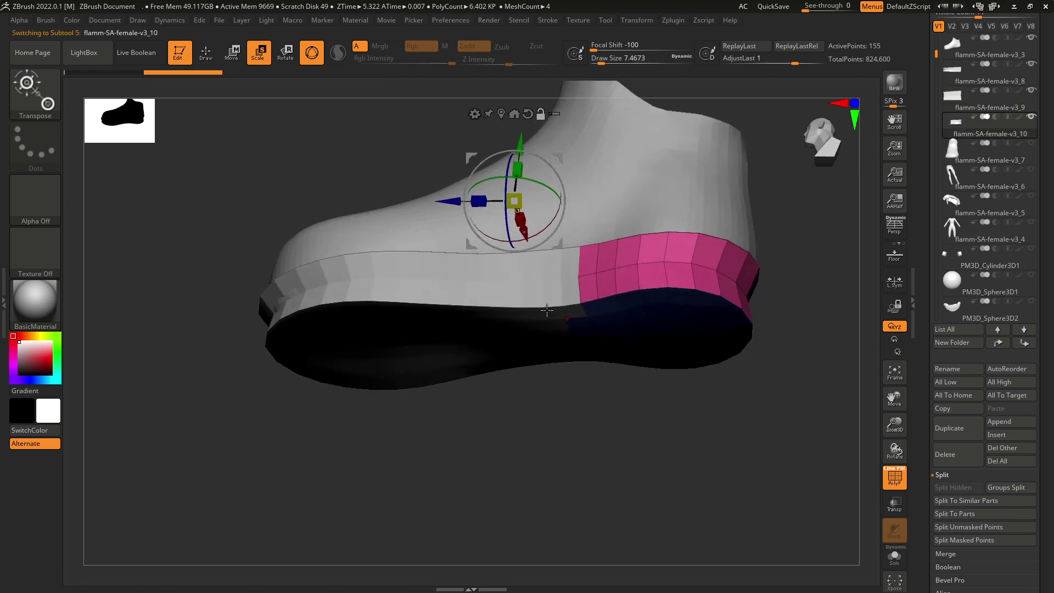
alt+click(482, 297)
drag(583, 409, 565, 332)
key(ctrl+z)
alt+click(446, 262)
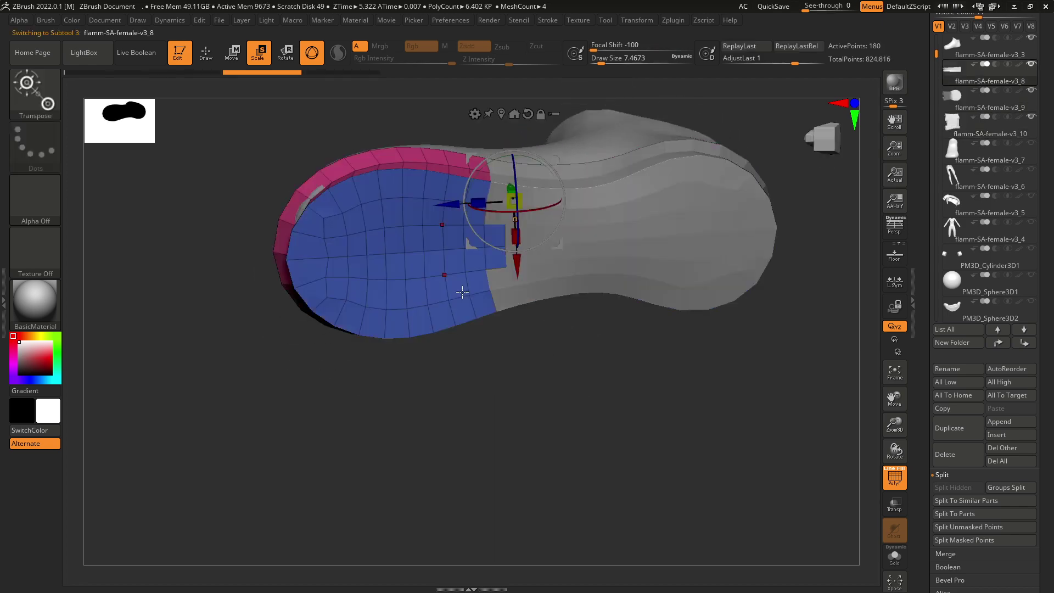
alt+drag(560, 370, 513, 389)
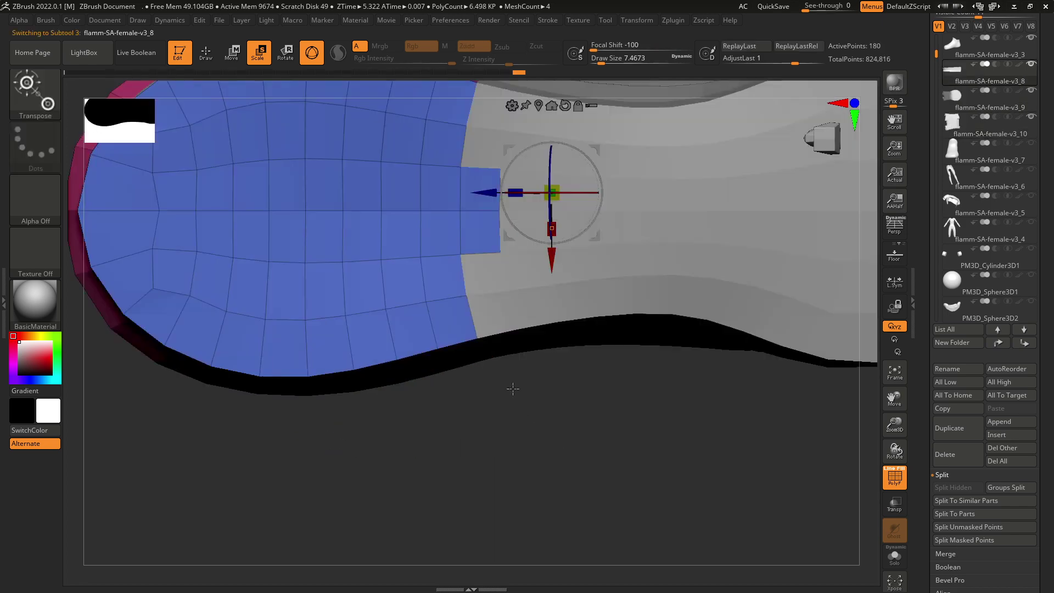
alt+drag(480, 303, 253, 221)
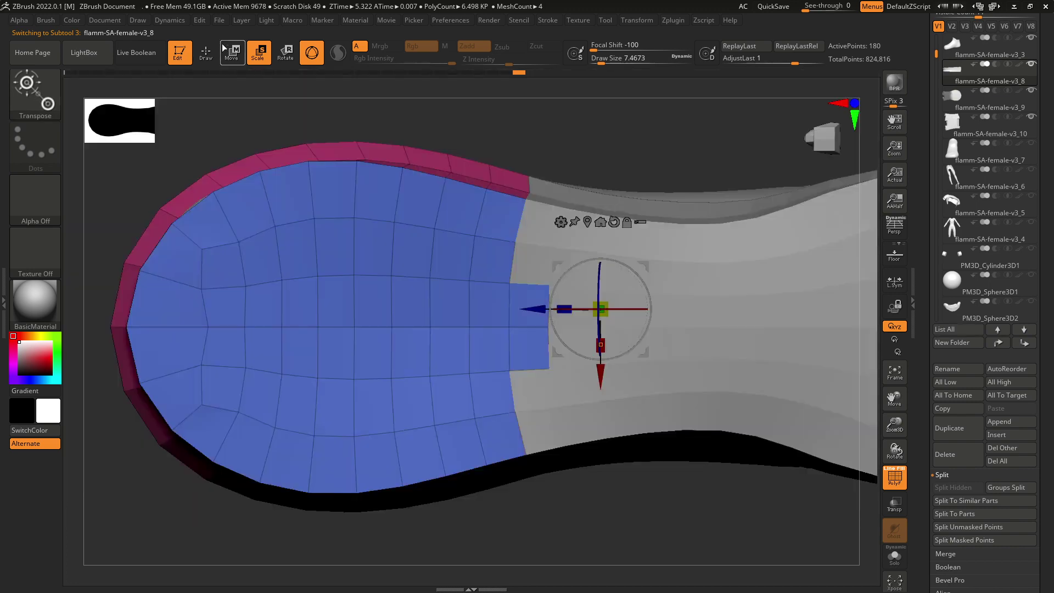
click(209, 55)
click(56, 108)
click(612, 437)
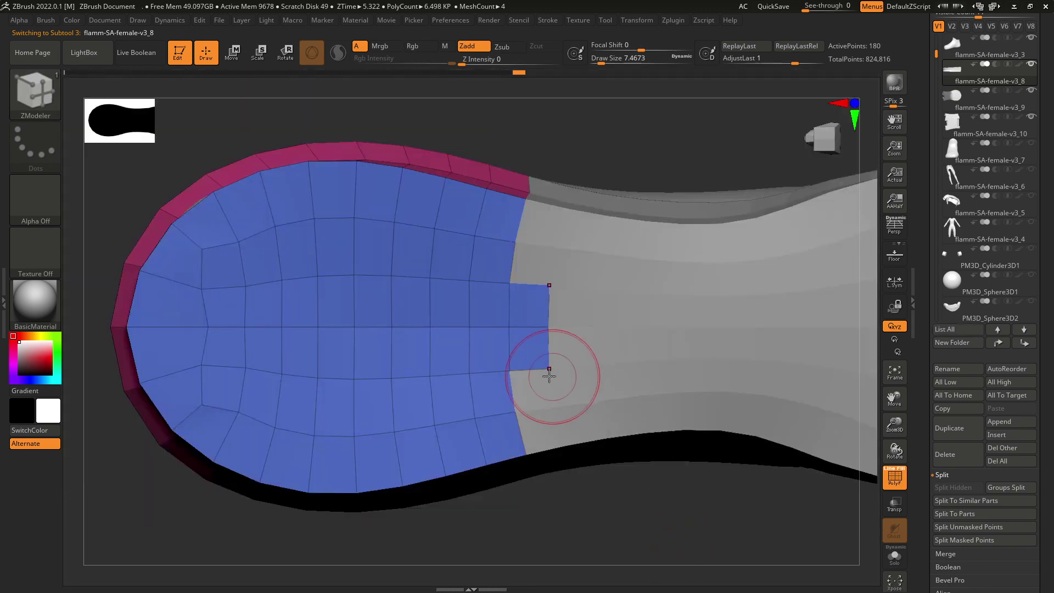
- Set ZModeler's polygon action to Delete and remove the polygons protruding from the toe section's inner edge
key(space)
key(space)
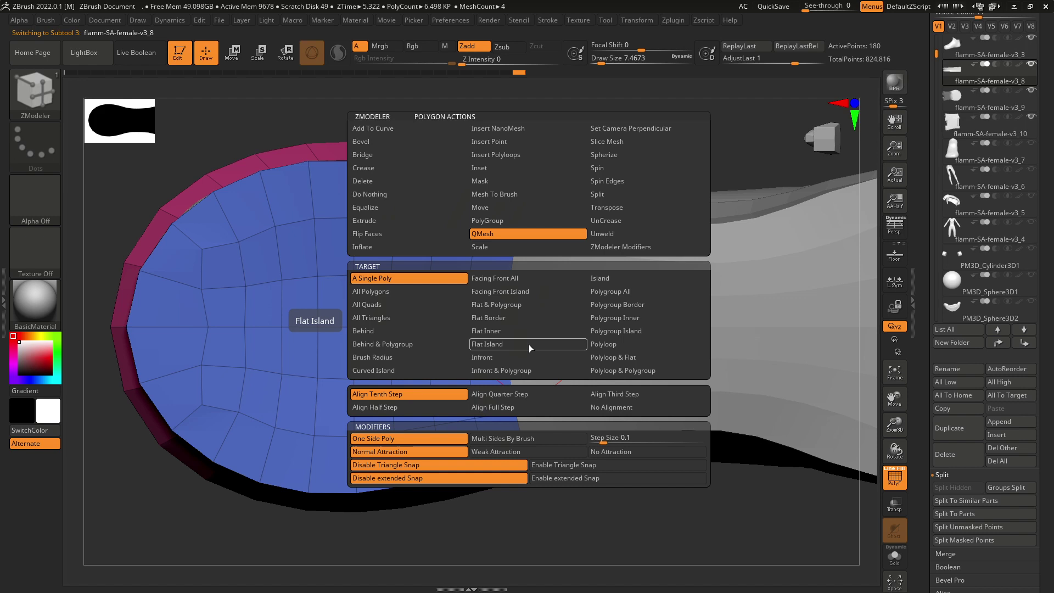
click(403, 181)
click(529, 337)
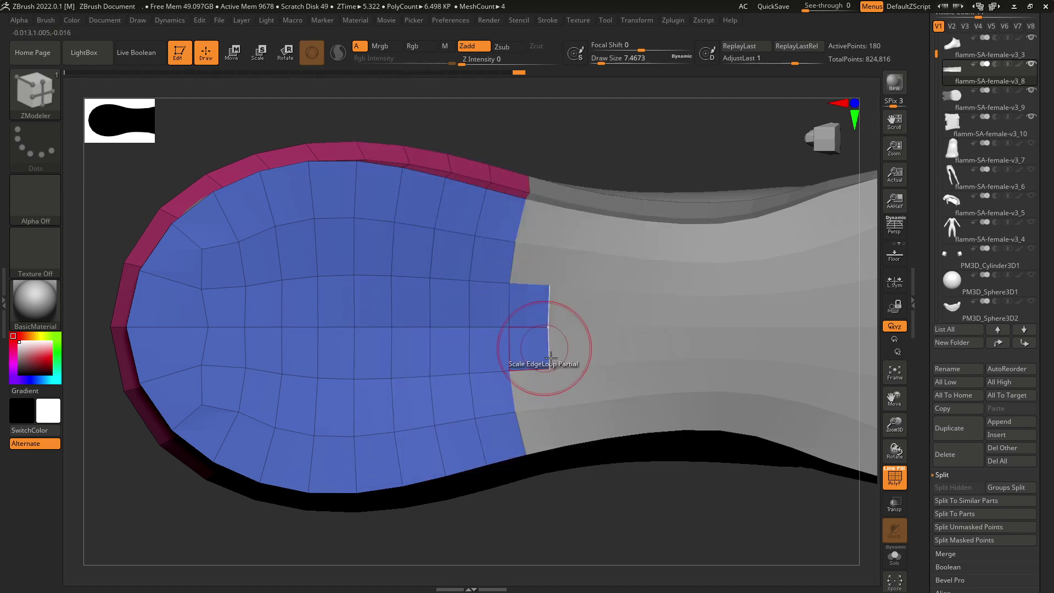
key(ctrl+z)
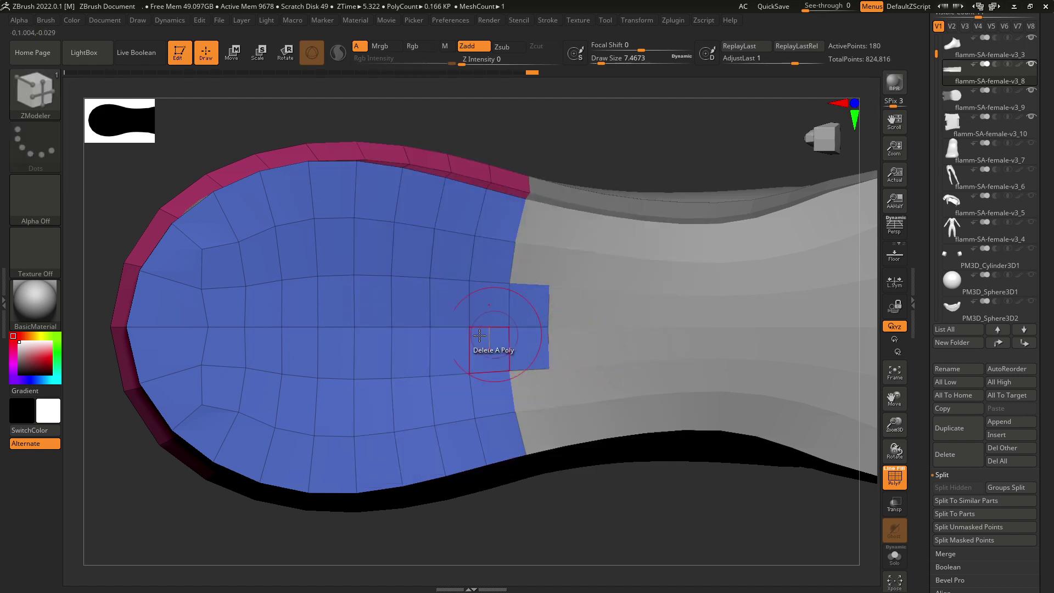
click(531, 309)
ctrl+right_drag(530, 309, 543, 379)
mouse_move(598, 417)
right_down()
mouse_move(594, 340)
mouse_move(612, 426)
right_up()
- Select the middle section subtool and restore its split geometry without the heel from the undo history
alt+click(687, 369)
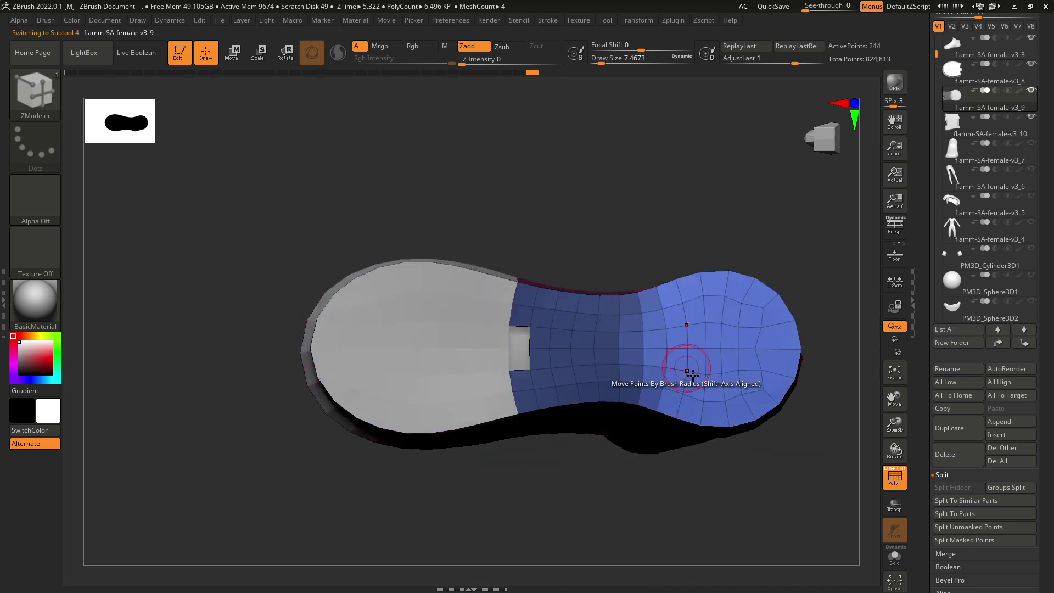
right_drag(687, 371, 793, 293)
right_drag(750, 261, 566, 154)
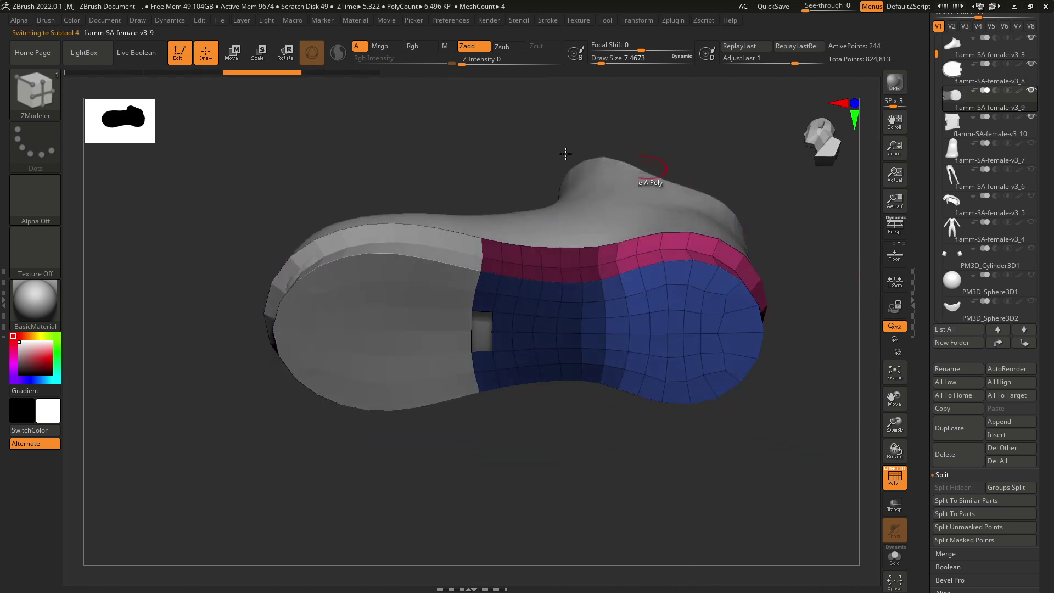
click(361, 72)
mouse_move(426, 143)
right_down()
mouse_move(636, 429)
mouse_move(631, 385)
right_up()
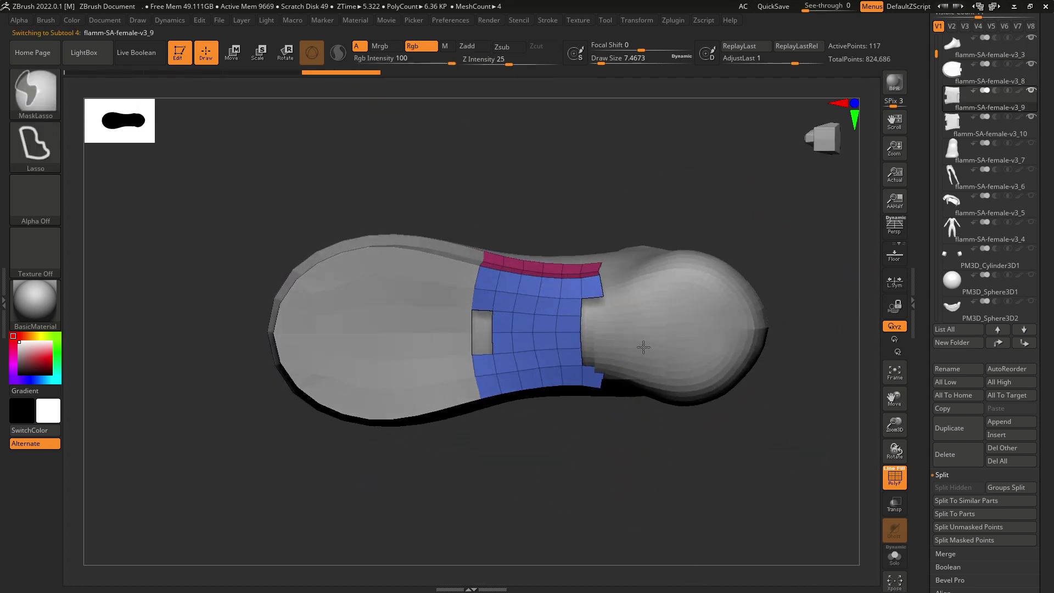
- Select the flamm-SA-female-v3_10 subtool and restore its separate heel geometry from the undo history
key(f)
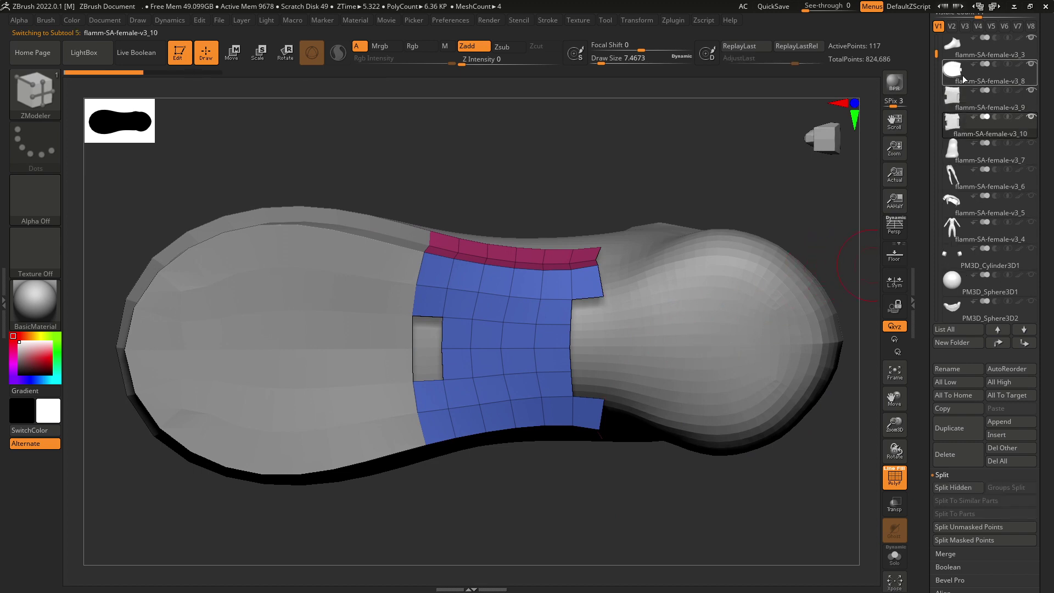
click(964, 80)
click(952, 131)
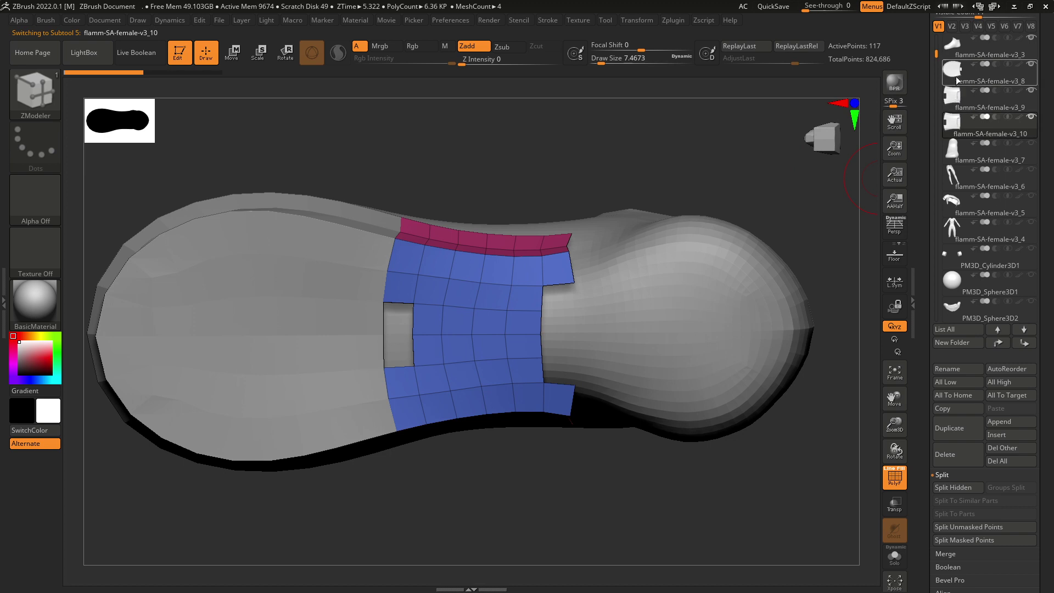
click(219, 76)
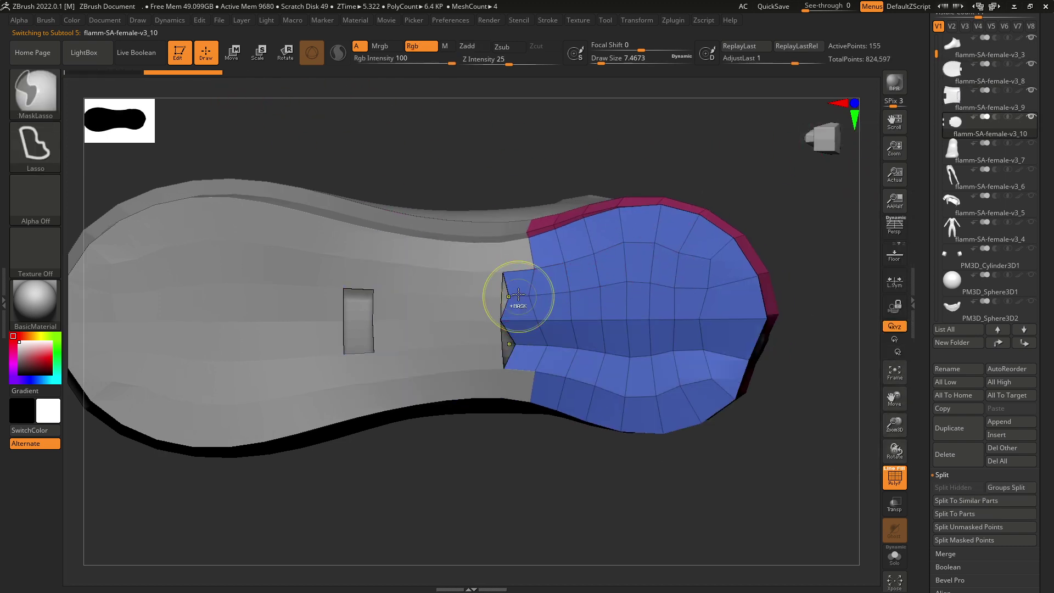
- Delete the polygons protruding from the heel section's inner edge, and return to the middle section subtool
click(520, 310)
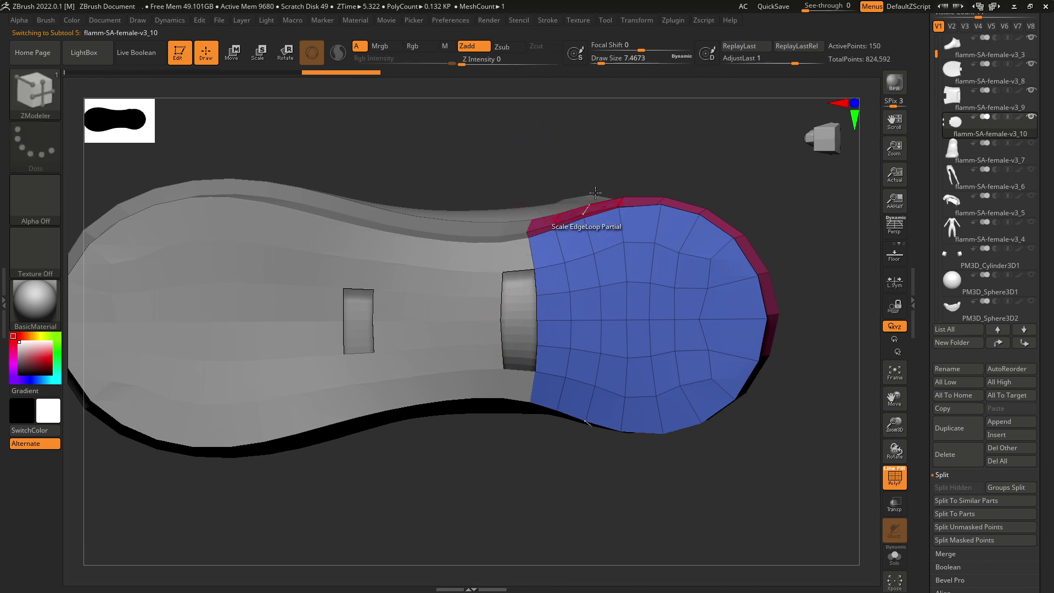
right_drag(551, 212, 604, 223)
key(ctrl+z)
key(ctrl+z)
key(ctrl+z)
key(ctrl+z)
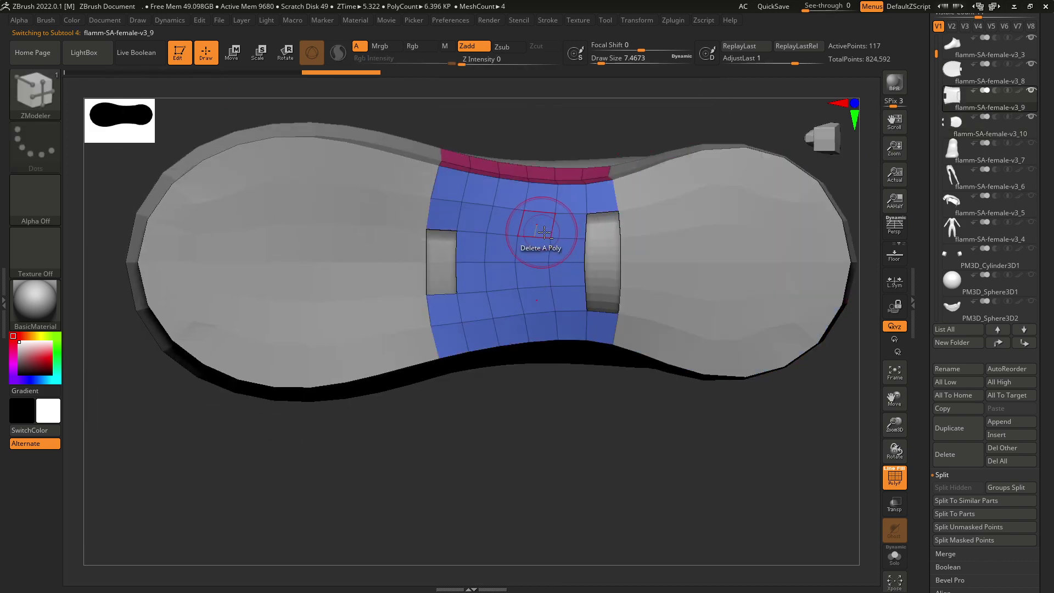
- Set ZModeler's edge action to Extrude and extend the middle section's toe-side edges across the gap to the toe section
ctrl+right_drag(487, 299, 487, 284)
mouse_move(487, 284)
alt+right_down()
mouse_move(546, 285)
mouse_move(535, 274)
alt+right_up()
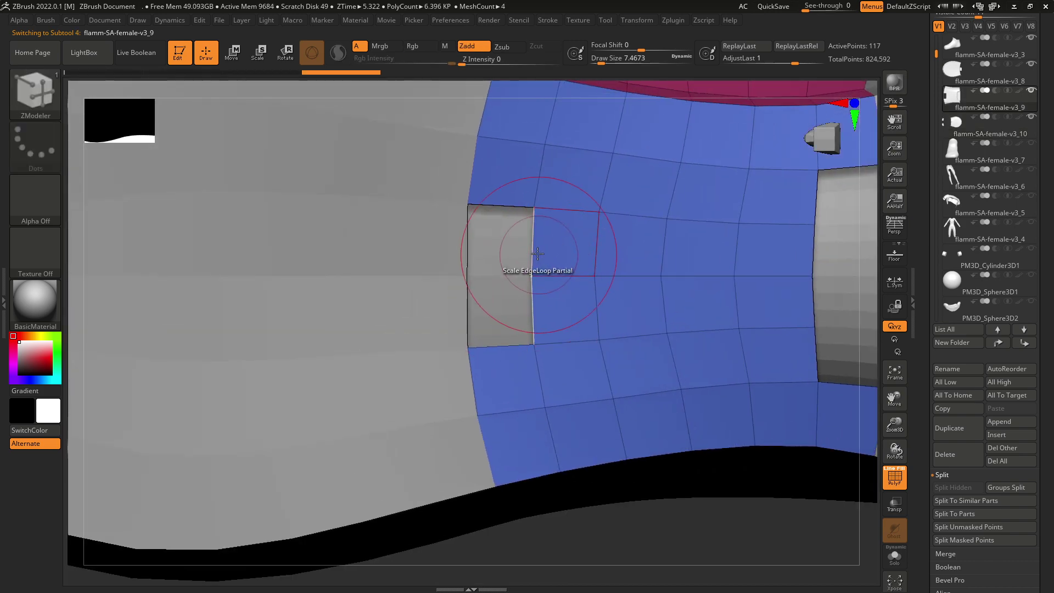
right_click(534, 250)
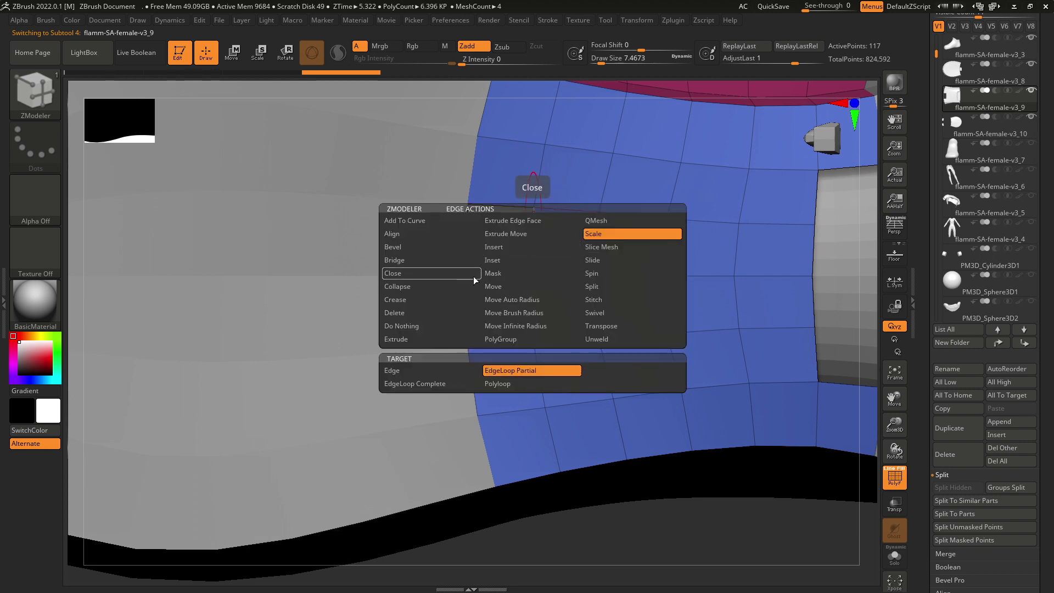
click(438, 339)
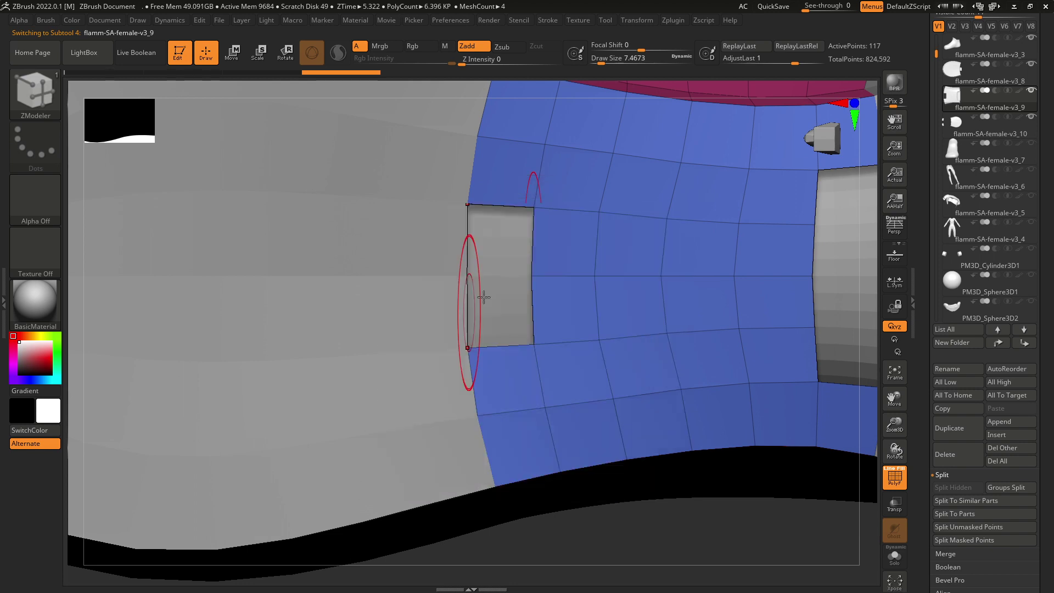
drag(534, 251, 472, 249)
alt+right_drag(780, 243, 550, 266)
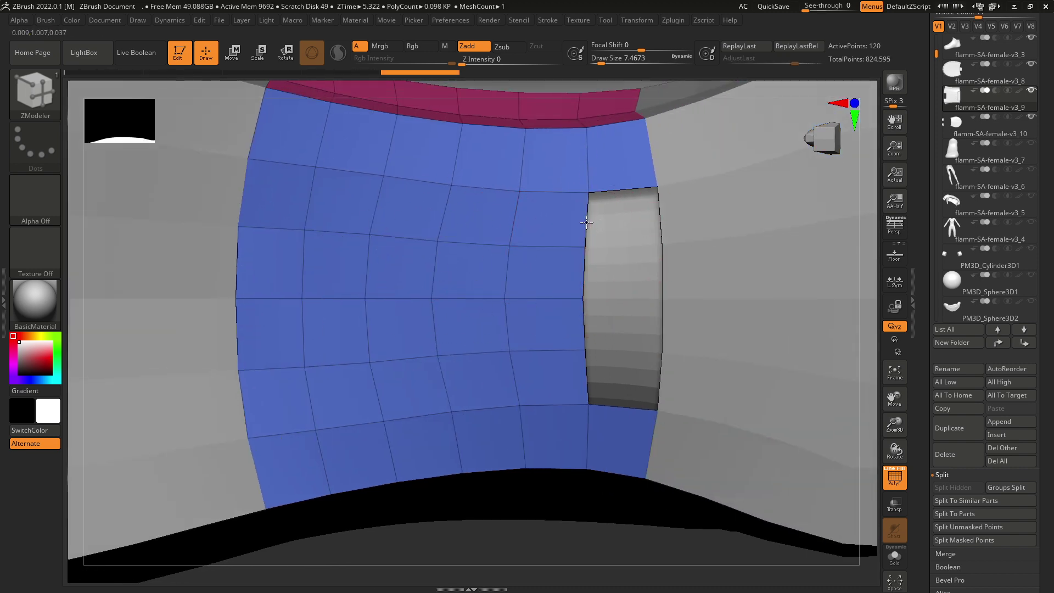
mouse_move(586, 222)
mouse_down()
mouse_move(650, 218)
mouse_move(641, 197)
mouse_move(657, 198)
mouse_up()
key(ctrl+z)
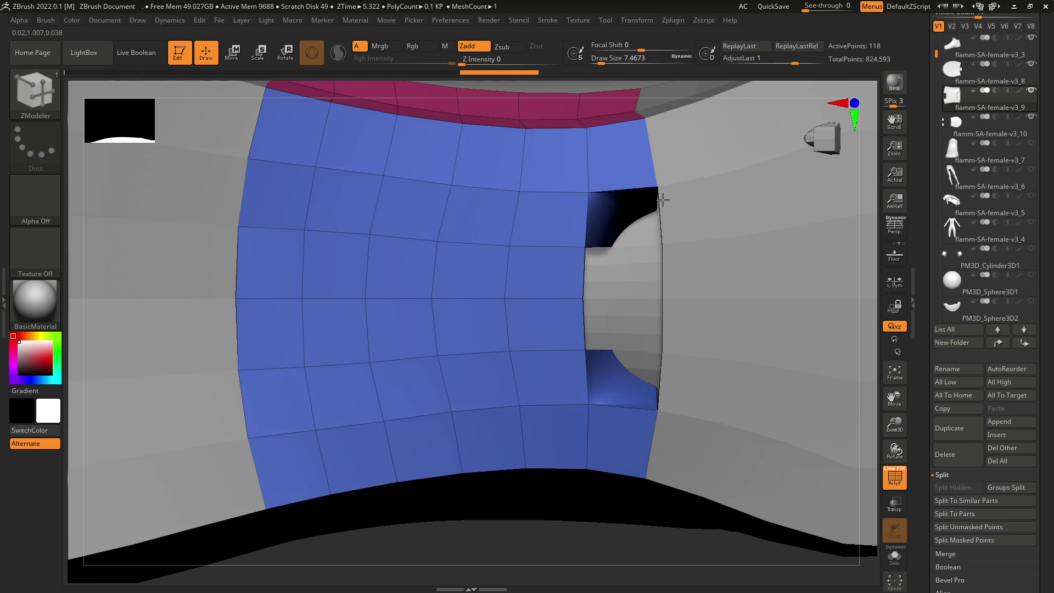
key(ctrl+z)
- Extrude the middle section's heel-side edges one at a time across the remaining gap to the heel section
drag(587, 221, 659, 212)
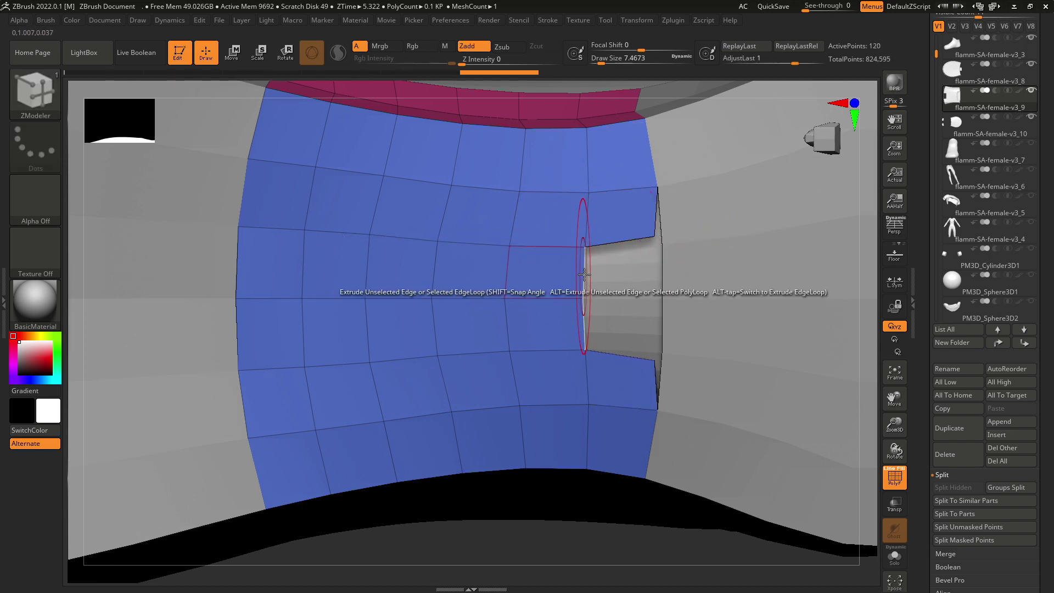
mouse_move(584, 267)
mouse_down()
mouse_move(647, 258)
mouse_move(633, 265)
mouse_move(644, 267)
mouse_move(586, 267)
mouse_move(651, 259)
mouse_move(644, 252)
mouse_up()
key(ctrl+z)
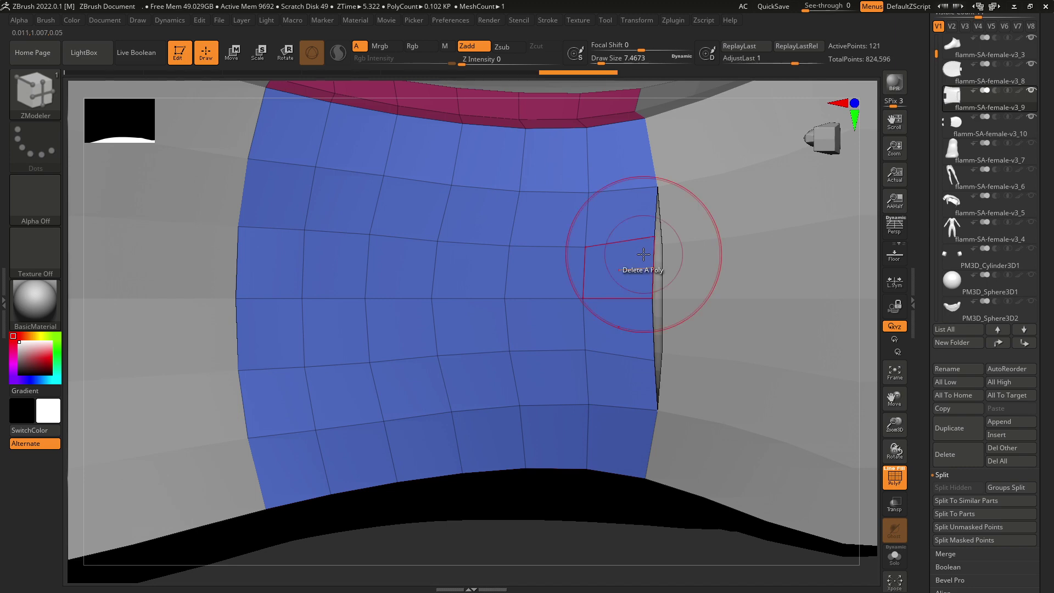
- Pull the middle section's heel-side edge flush with the heel section using Move Topological at a draw size of about 4.3
ctrl+right_drag(643, 250, 583, 240)
key(b)
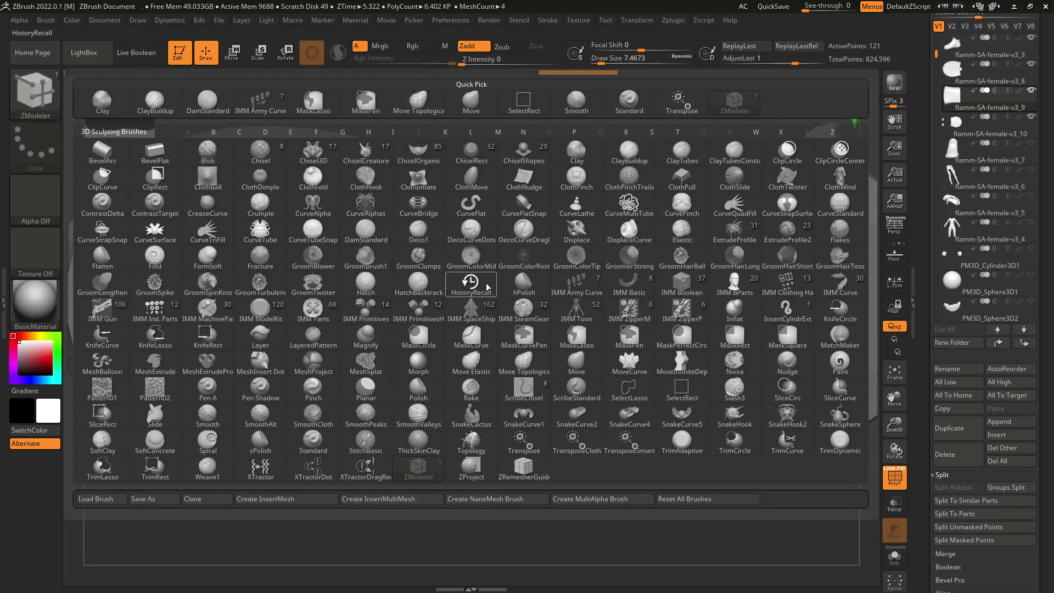
key(m)
key(t)
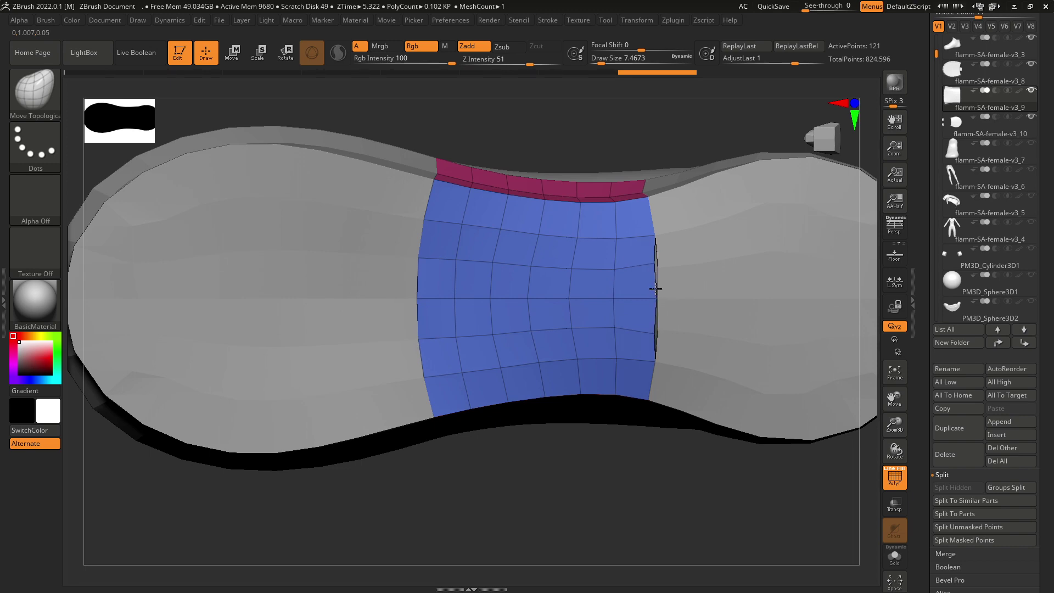
key(space)
drag(669, 260, 655, 261)
right_drag(677, 269, 652, 309)
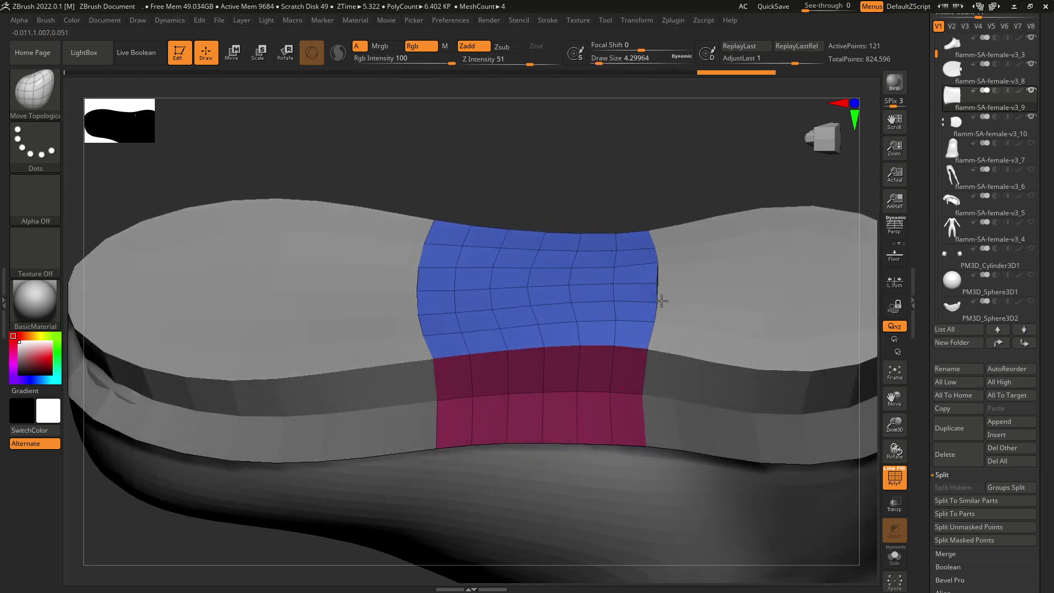
right_drag(659, 197, 654, 269)
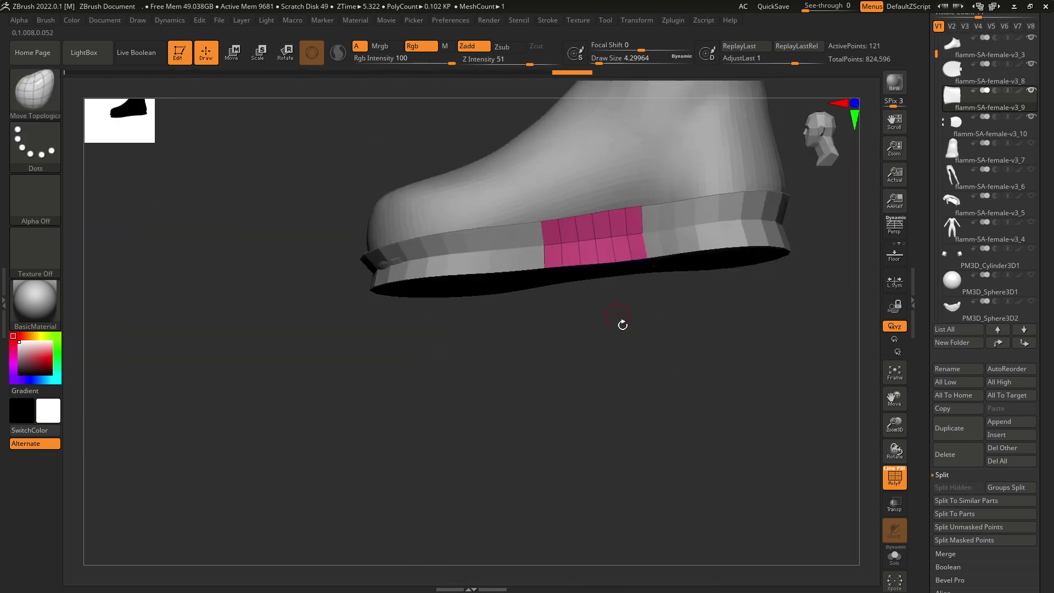
- Isolate the sole's middle section by hiding the other subtools, and turn it to face its inner side
right_drag(624, 323, 864, 310)
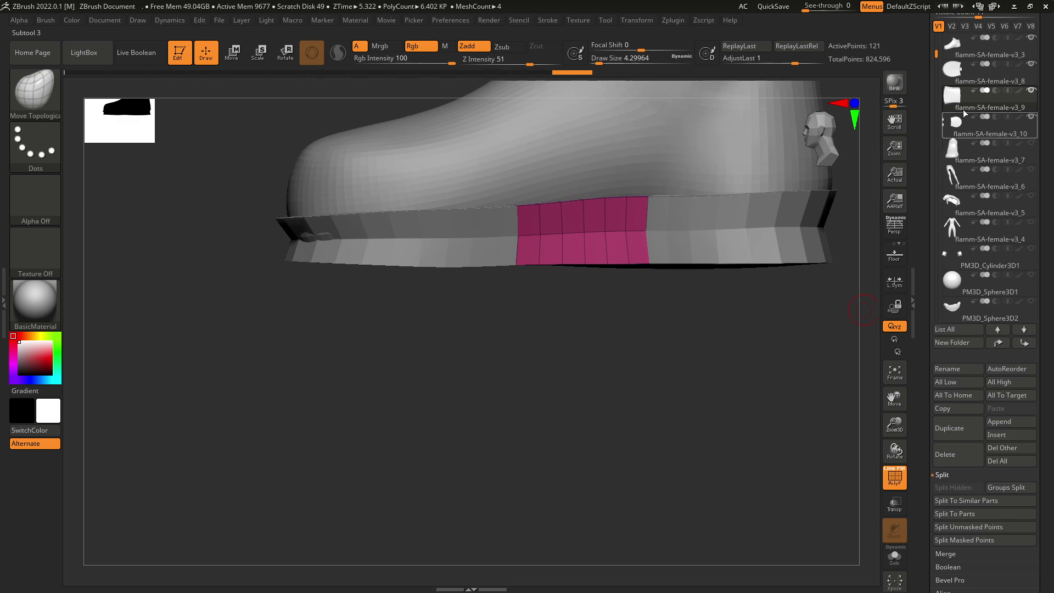
shift+click(1031, 91)
mouse_move(716, 212)
right_down()
mouse_move(800, 219)
mouse_move(716, 241)
mouse_move(737, 367)
mouse_move(146, 196)
right_up()
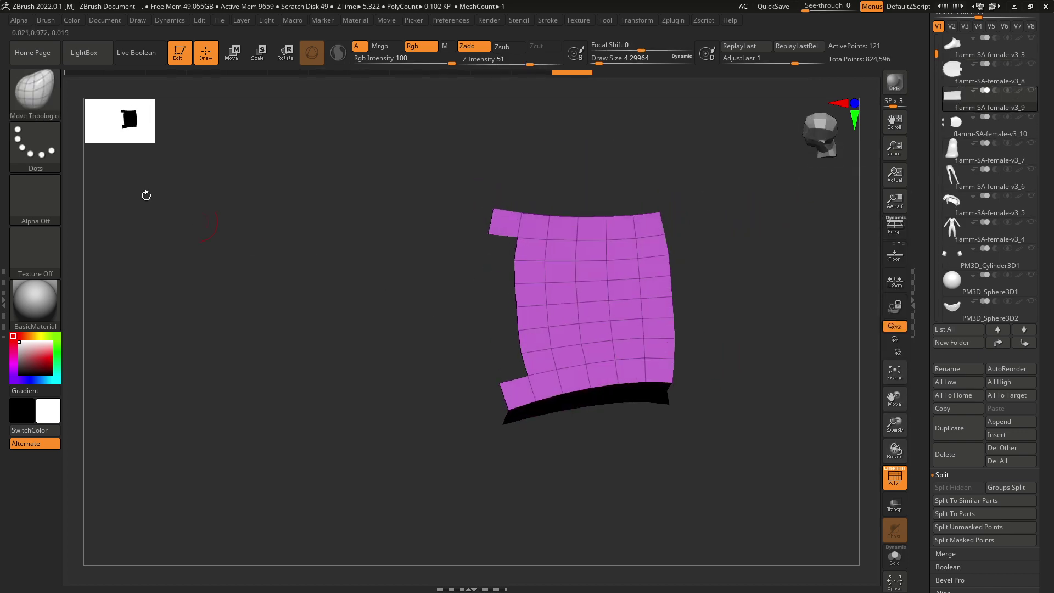
- Fill the missing faces along the middle section's toe-side edge by extruding its remaining edges with ZModeler
click(35, 90)
click(525, 469)
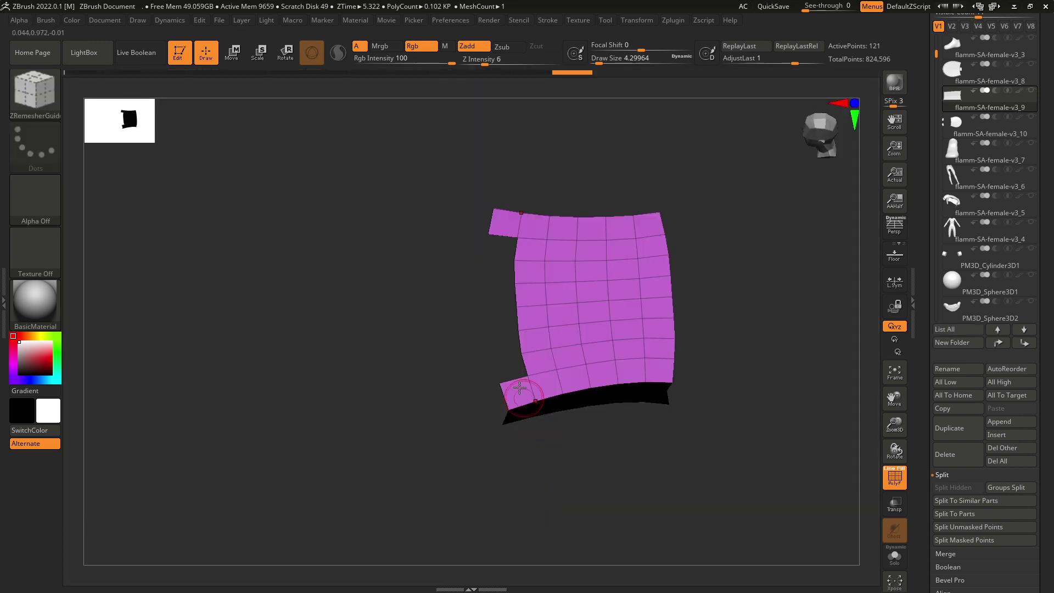
scroll(527, 384, up, 3)
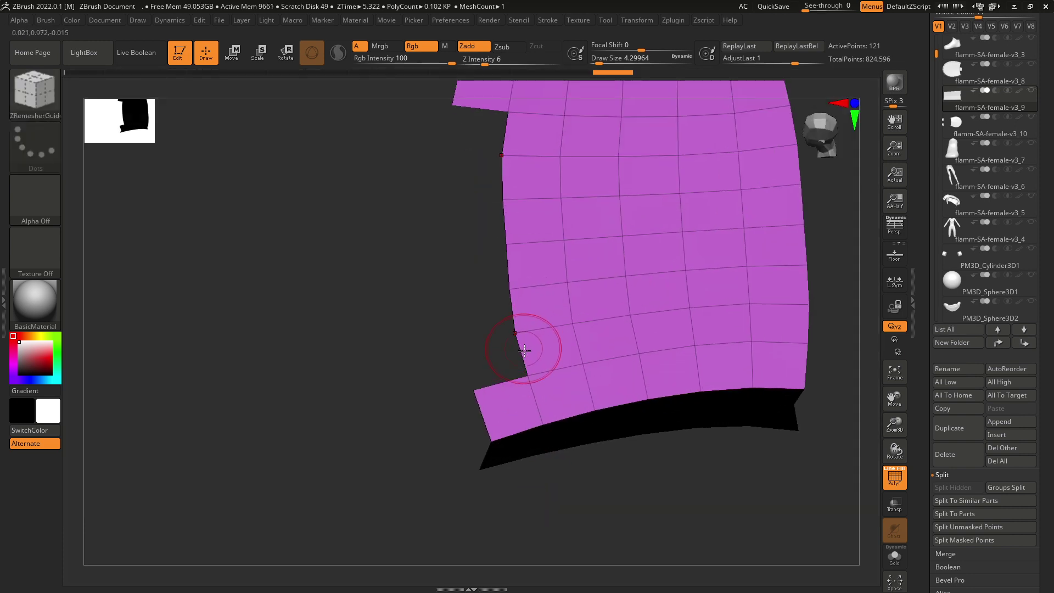
click(25, 91)
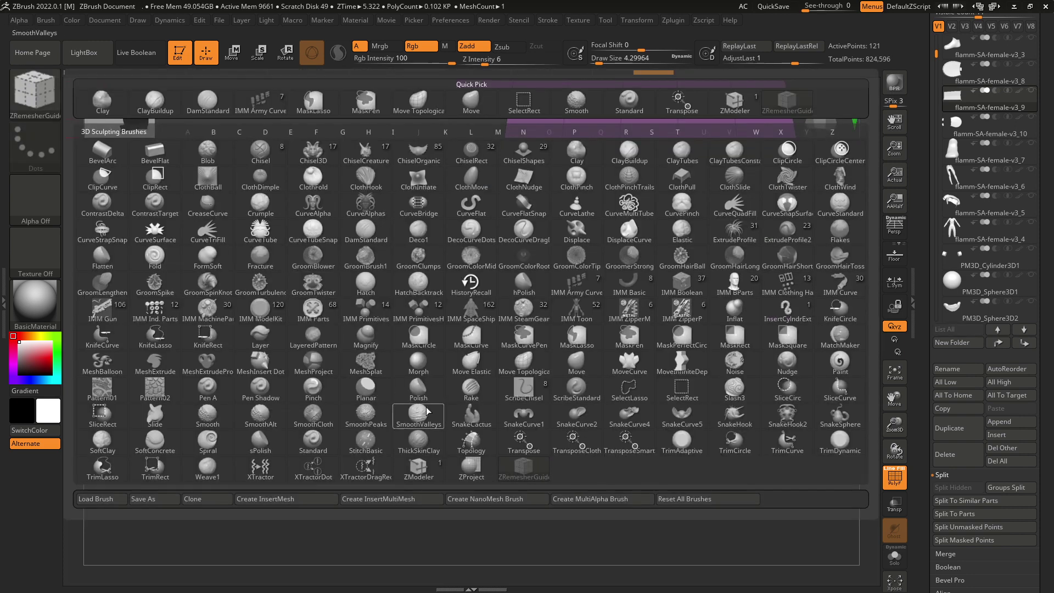
click(432, 467)
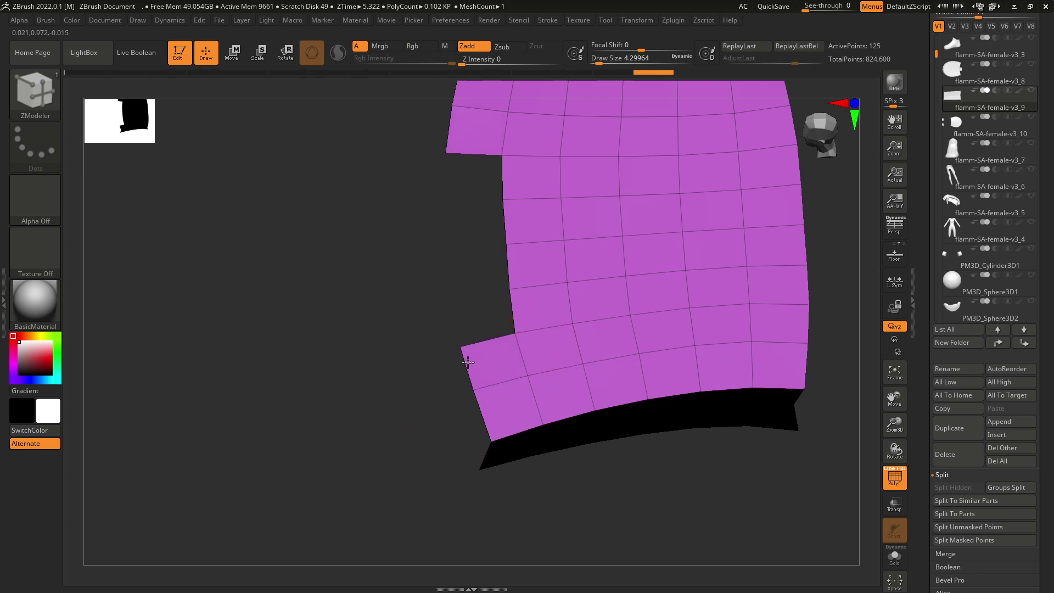
drag(513, 316, 473, 319)
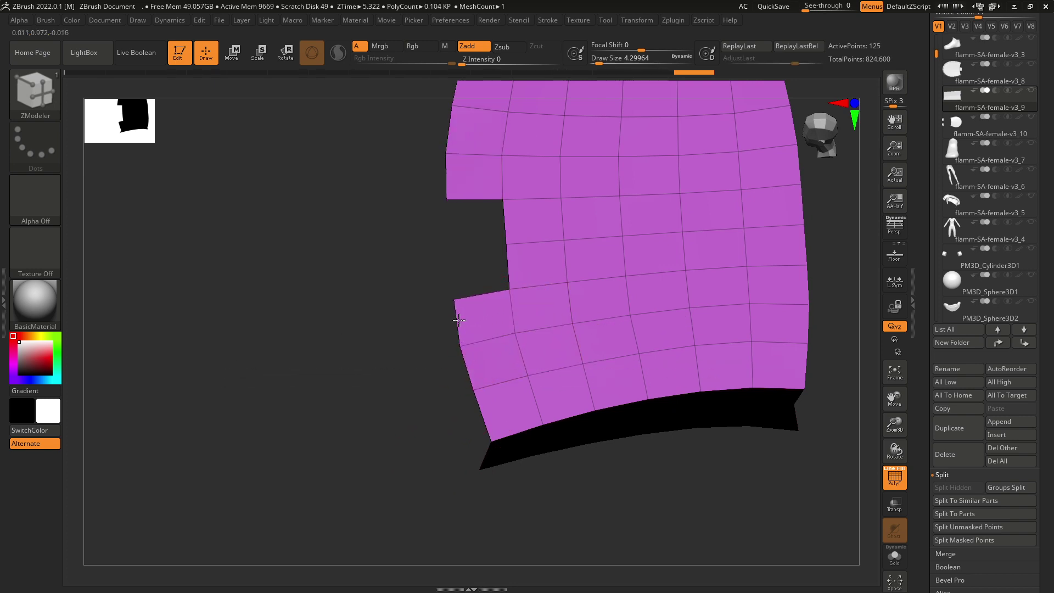
drag(505, 269, 466, 278)
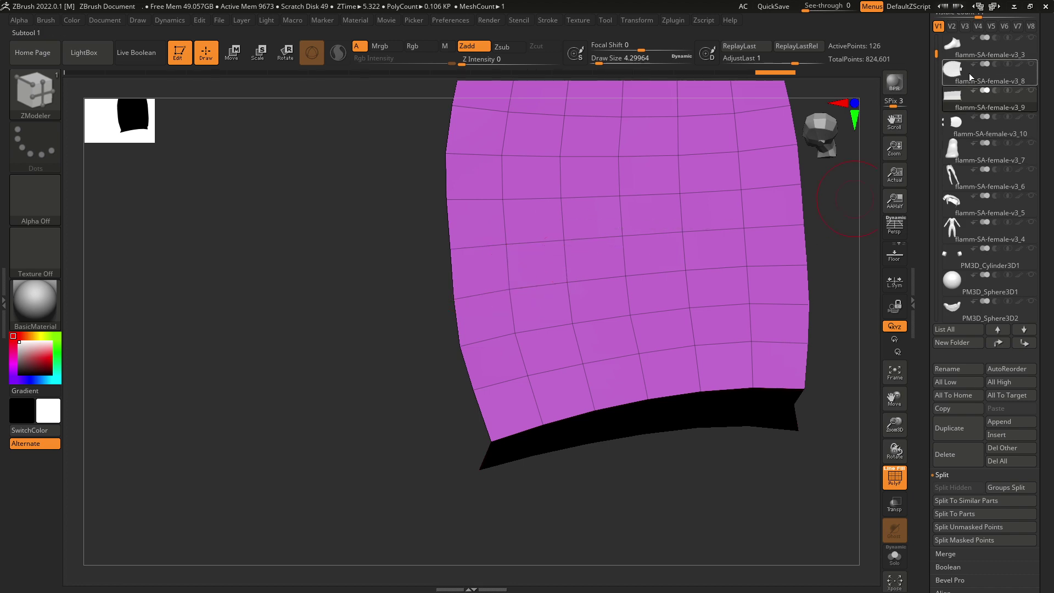
- Delete the two stray patches of faces left in the heel section's subtool with ZModeler
click(970, 76)
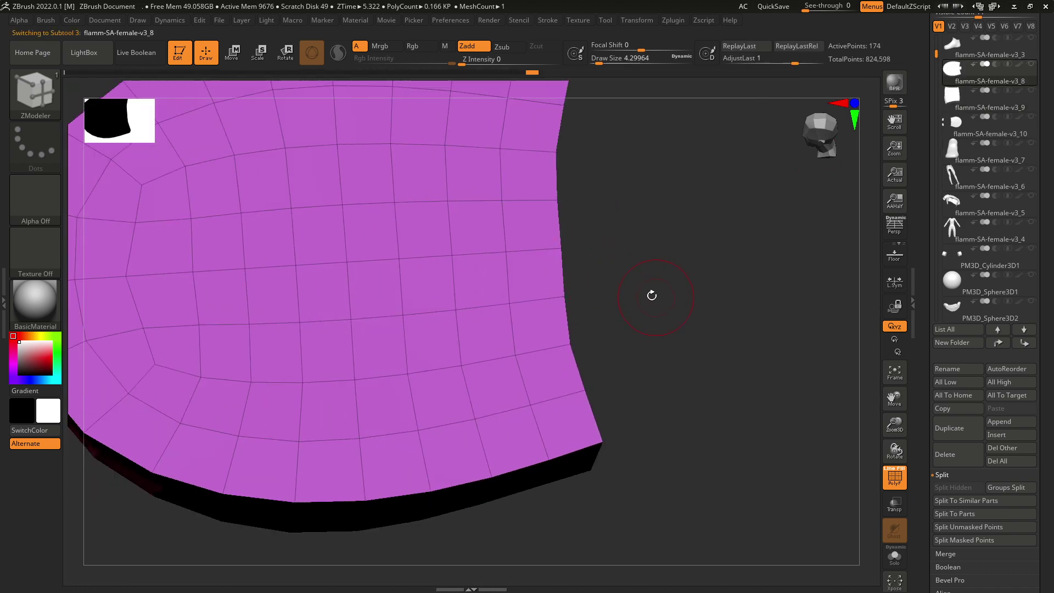
drag(652, 296, 635, 254)
click(956, 122)
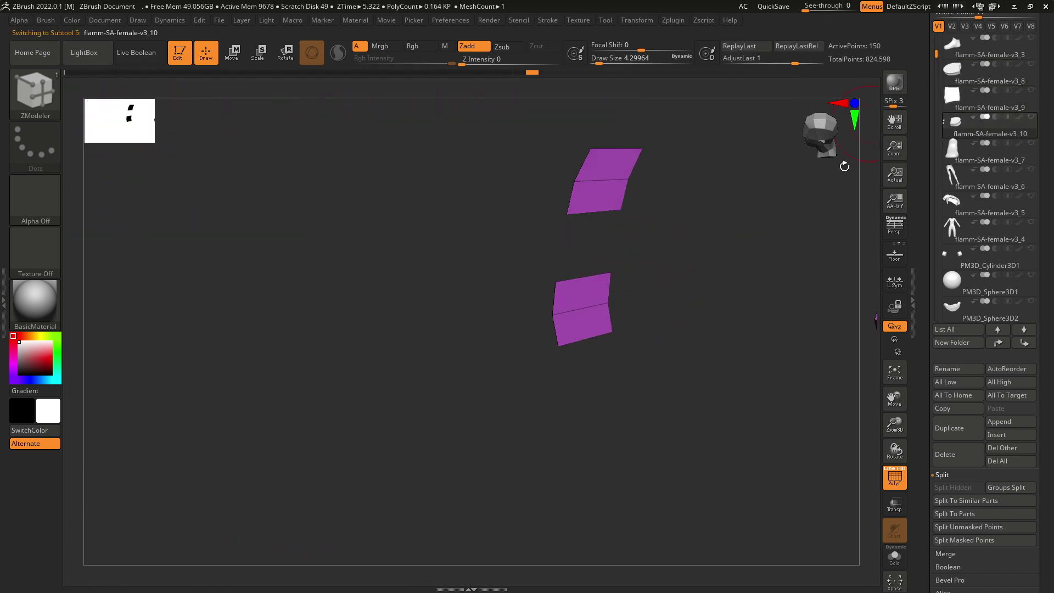
drag(843, 165, 486, 303)
alt+right_drag(486, 303, 571, 336)
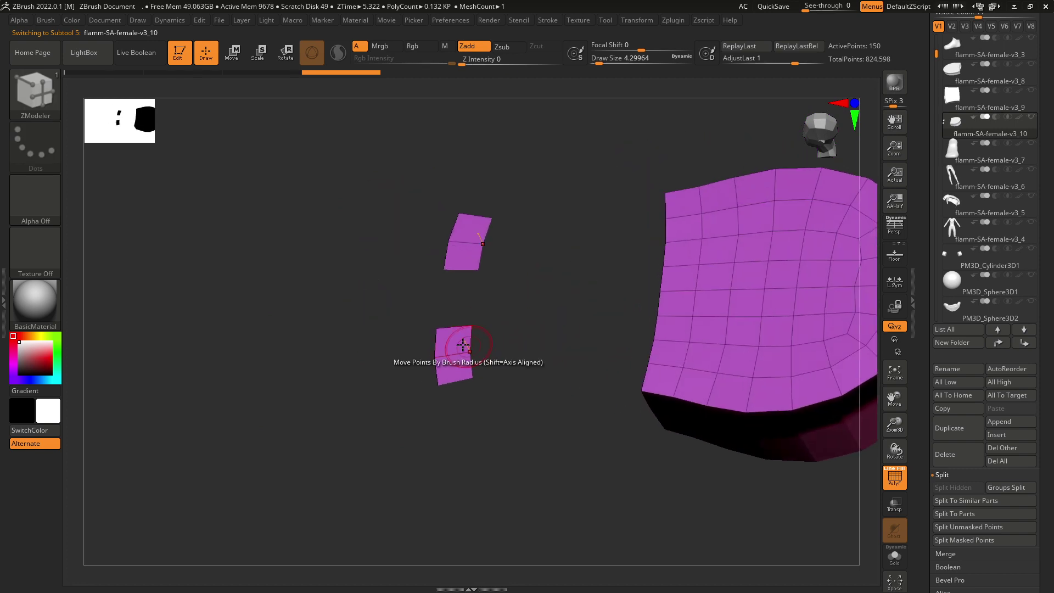
click(462, 345)
click(457, 365)
- Examine the heel and toe sections from the side and at an angle for leftover or missing faces
ctrl+right_drag(552, 287, 546, 284)
drag(546, 284, 552, 235)
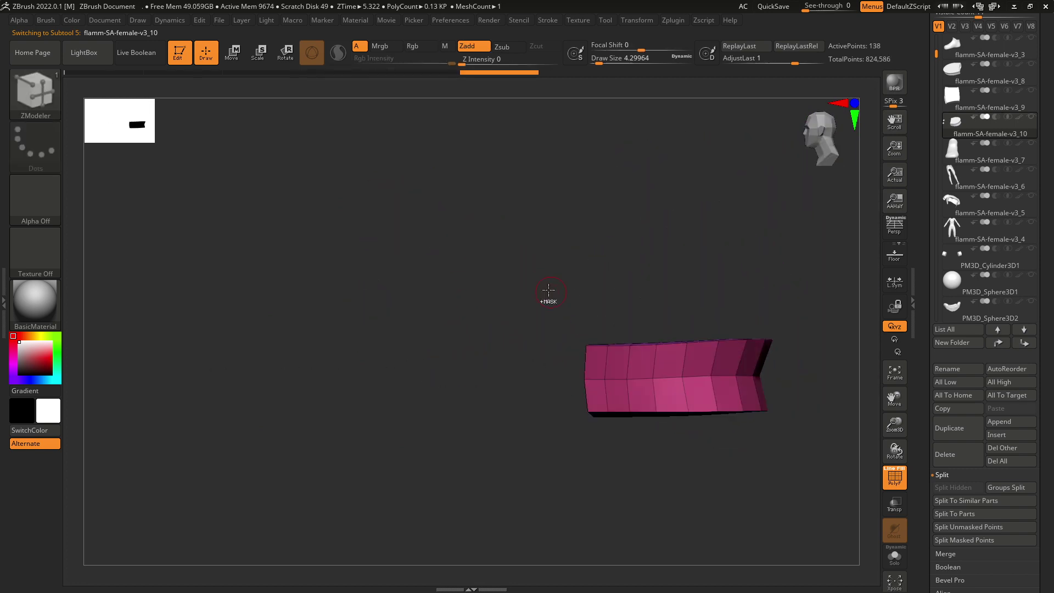
ctrl+right_drag(551, 299, 546, 308)
drag(546, 308, 547, 355)
alt+right_drag(549, 344, 569, 321)
drag(739, 197, 801, 173)
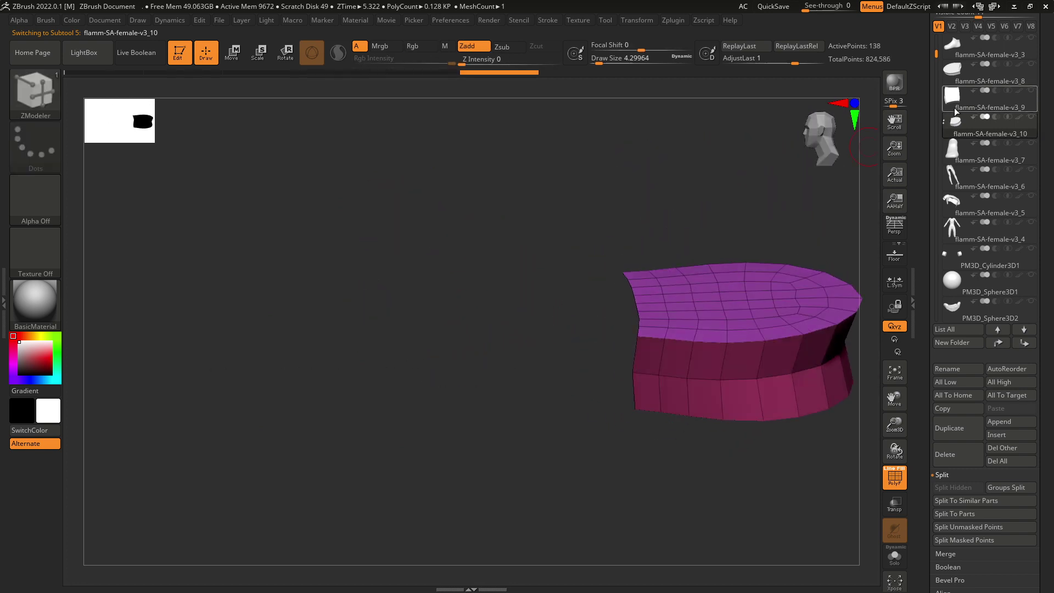
click(951, 78)
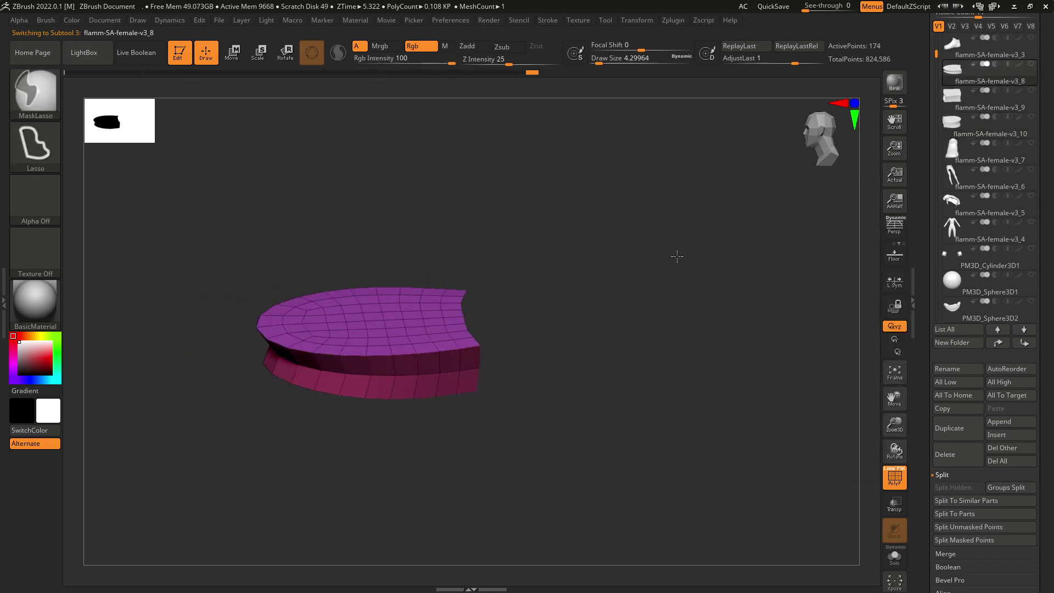
drag(676, 256, 829, 290)
- Select the middle section's subtool and cap its open ends with Close Holes
key(alt+Down)
scroll(1046, 383, down, 10)
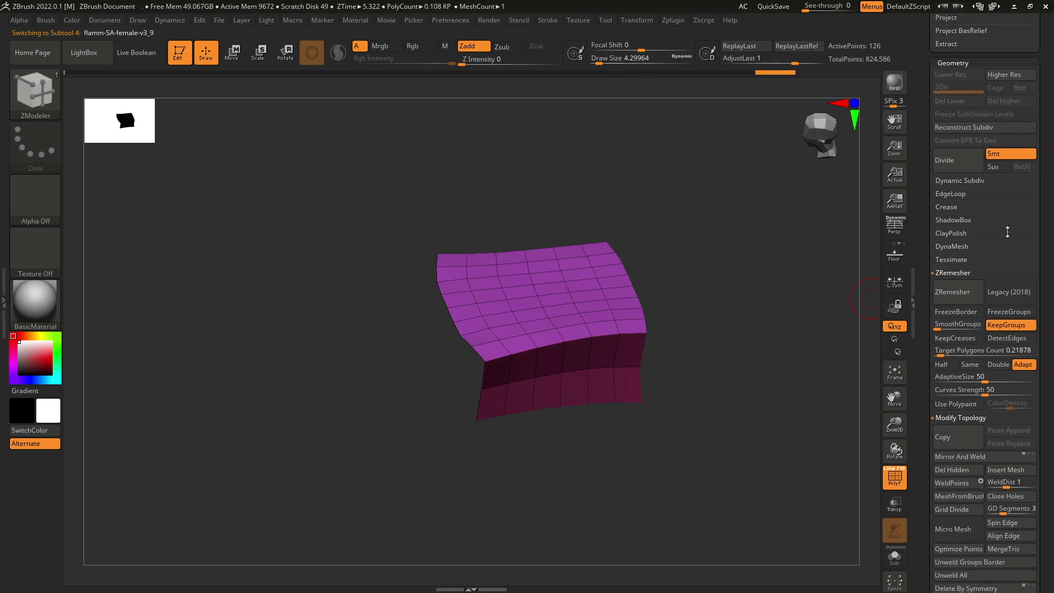
click(1006, 362)
drag(766, 383, 724, 360)
click(1013, 325)
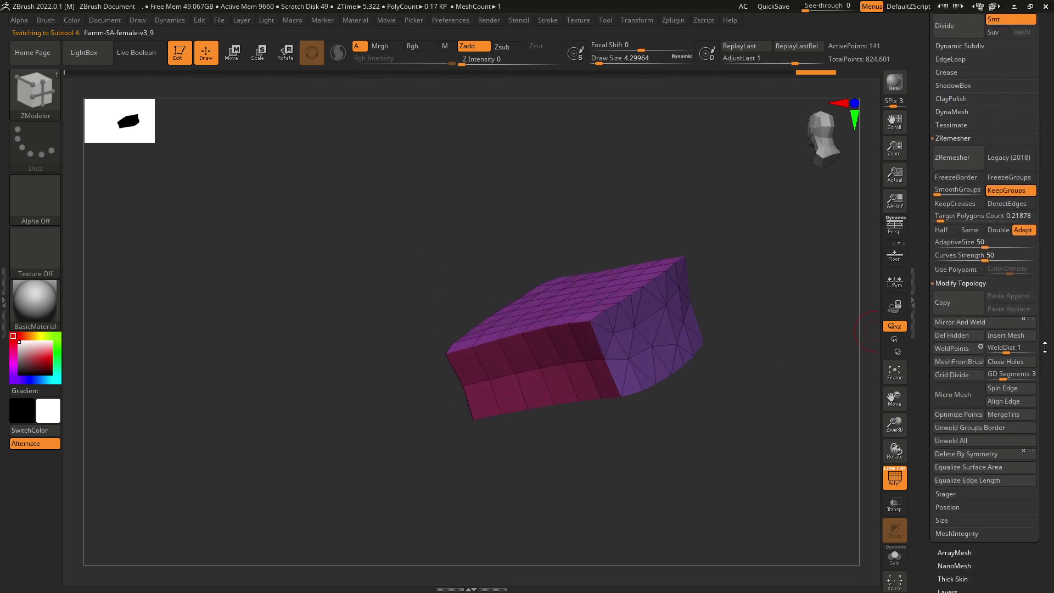
- Split the capped middle section into polygroups with Groups By Normals
scroll(1000, 286, down, 6)
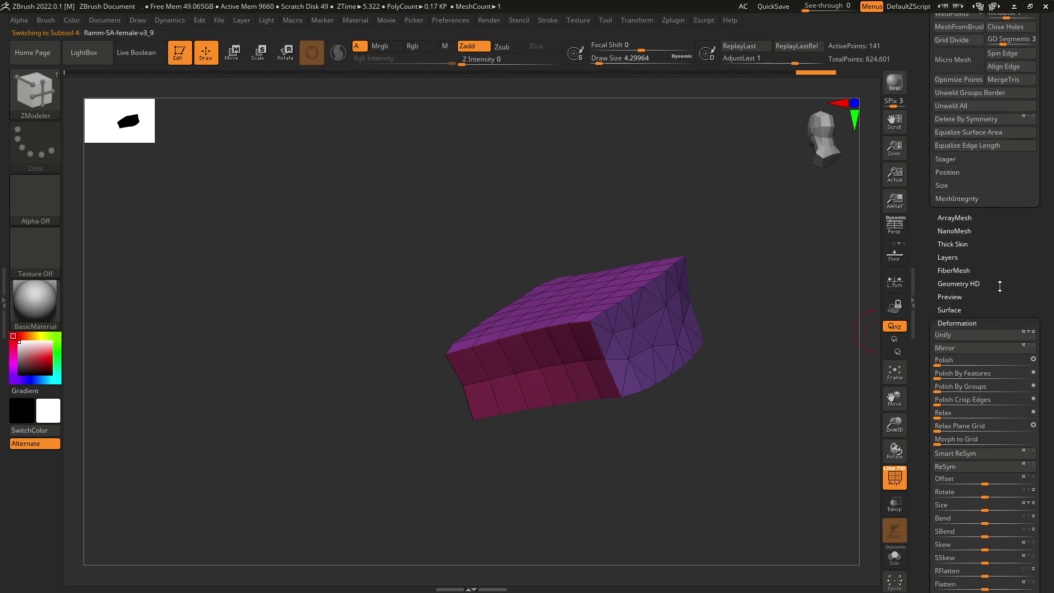
scroll(1000, 286, down, 10)
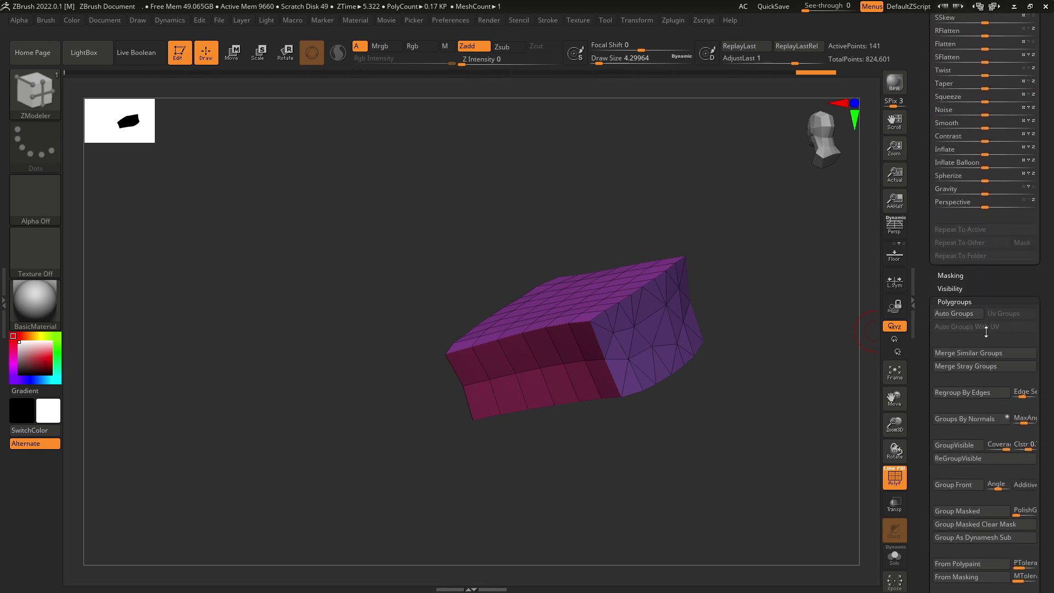
scroll(1045, 386, down, 5)
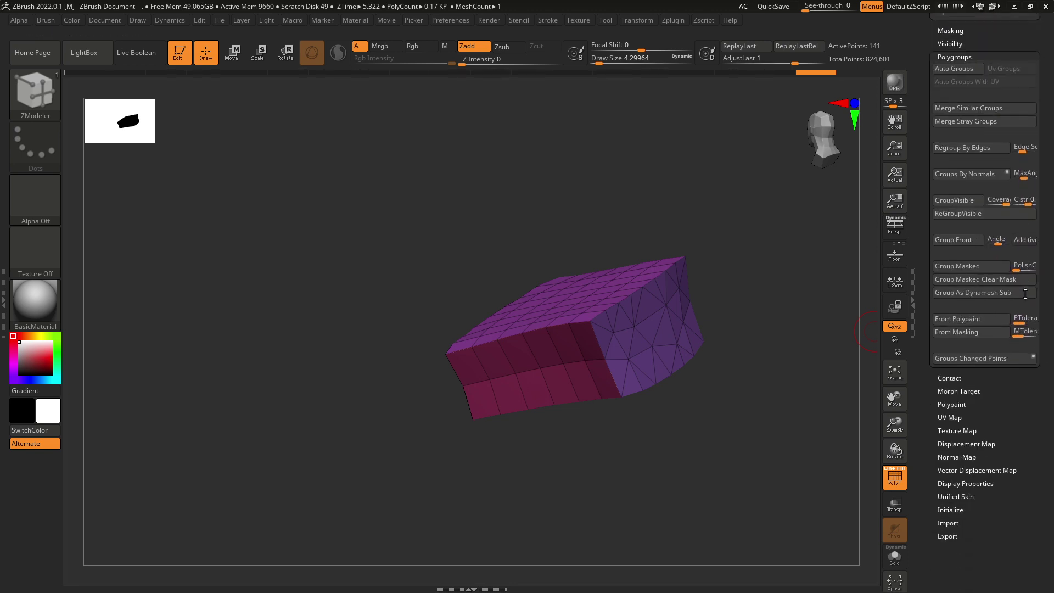
click(979, 235)
drag(732, 313, 857, 263)
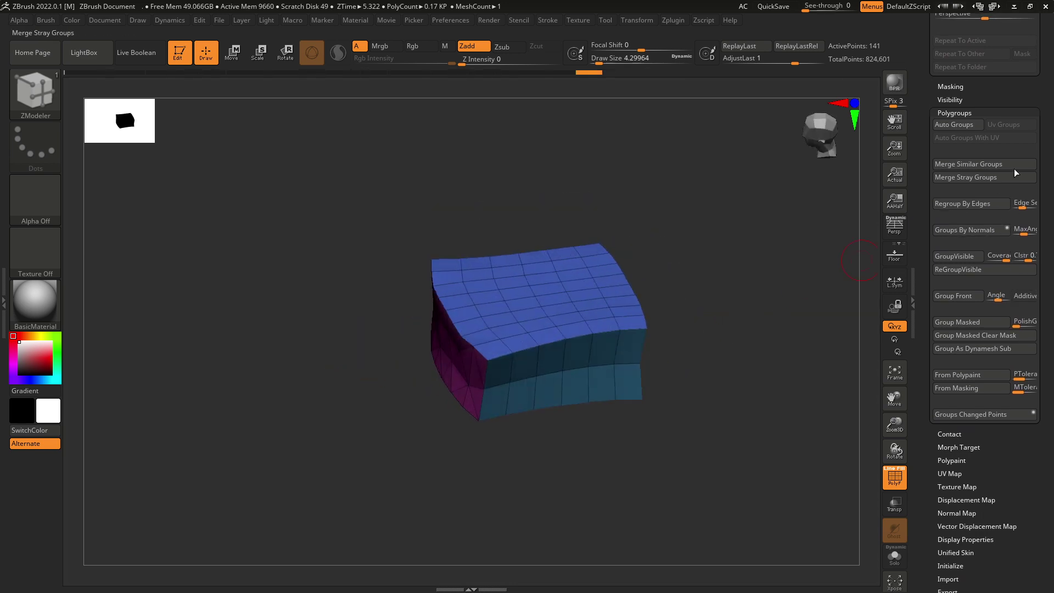
- Remesh the middle section with ZRemesher, keeping its polygroups, at a target polygons count of 0.1033
scroll(1019, 100, up, 15)
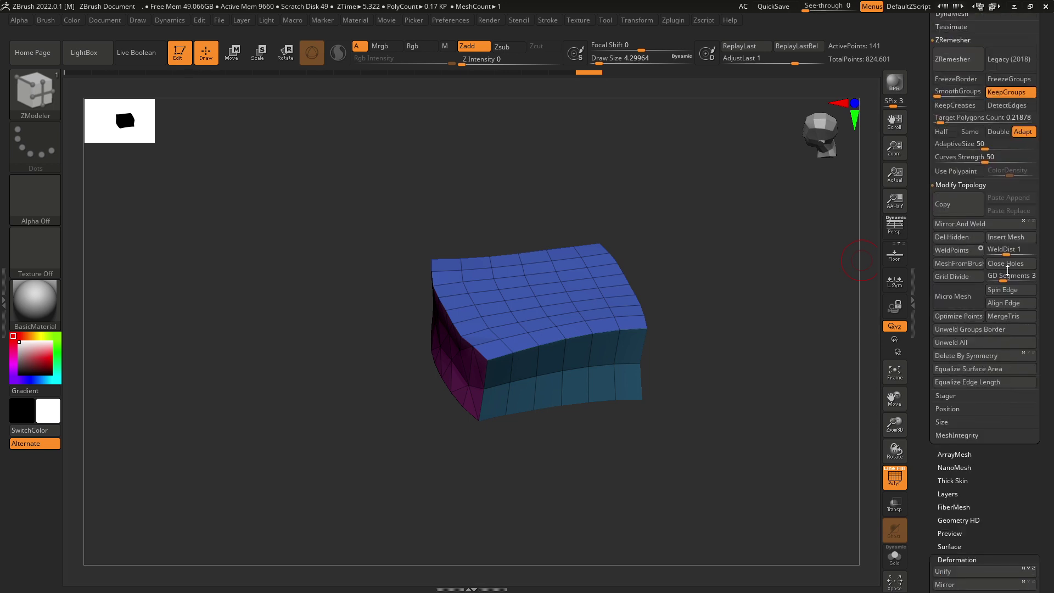
scroll(1046, 176, up, 2)
click(960, 131)
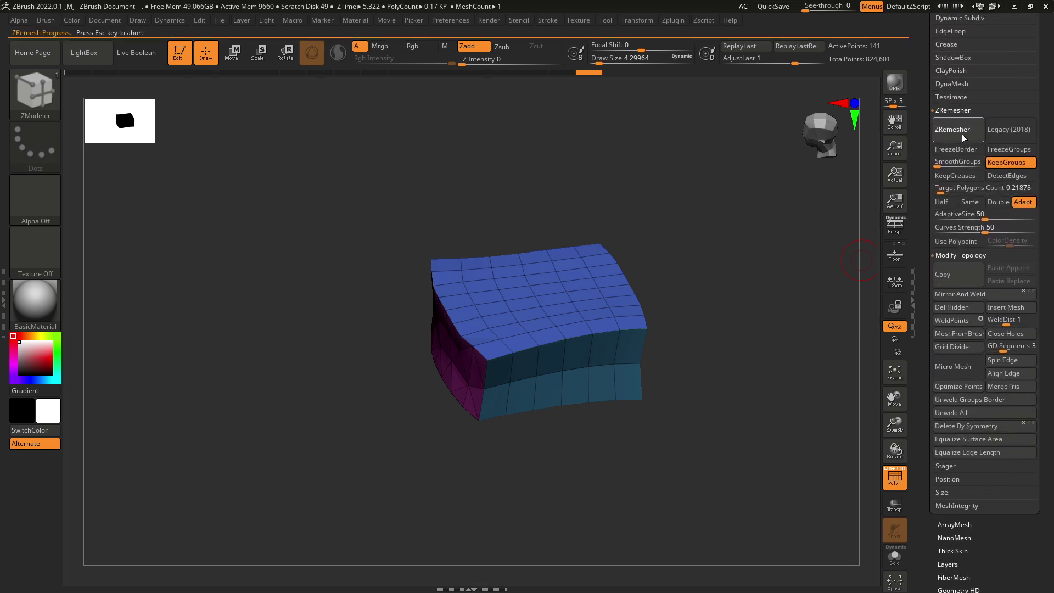
key(ctrl+z)
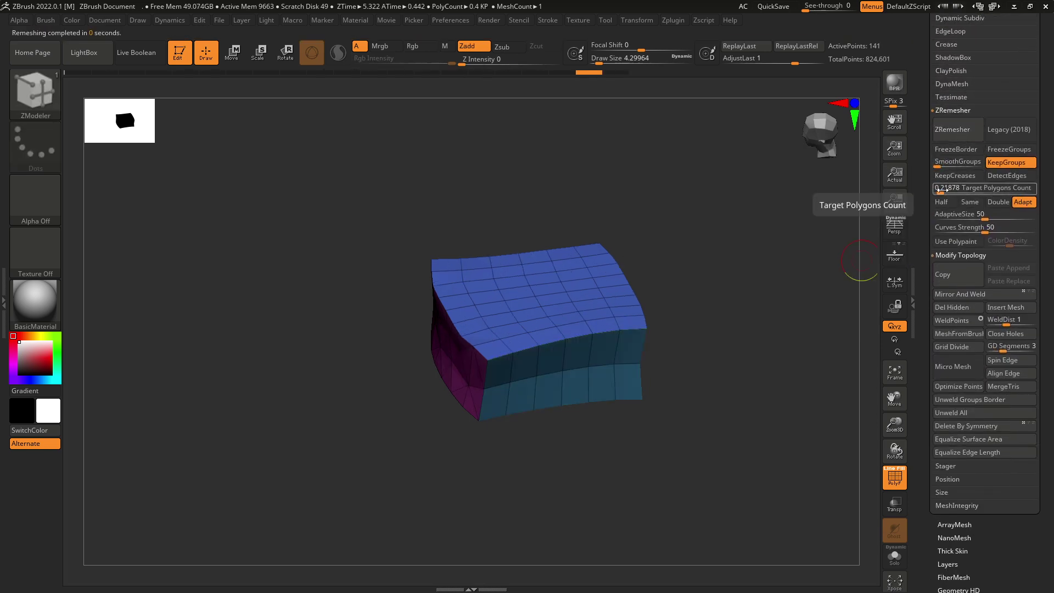
drag(941, 188, 937, 189)
click(944, 137)
drag(791, 251, 779, 308)
- Select the heel section's subtool and cap its open end with Close Holes
scroll(1041, 78, up, 10)
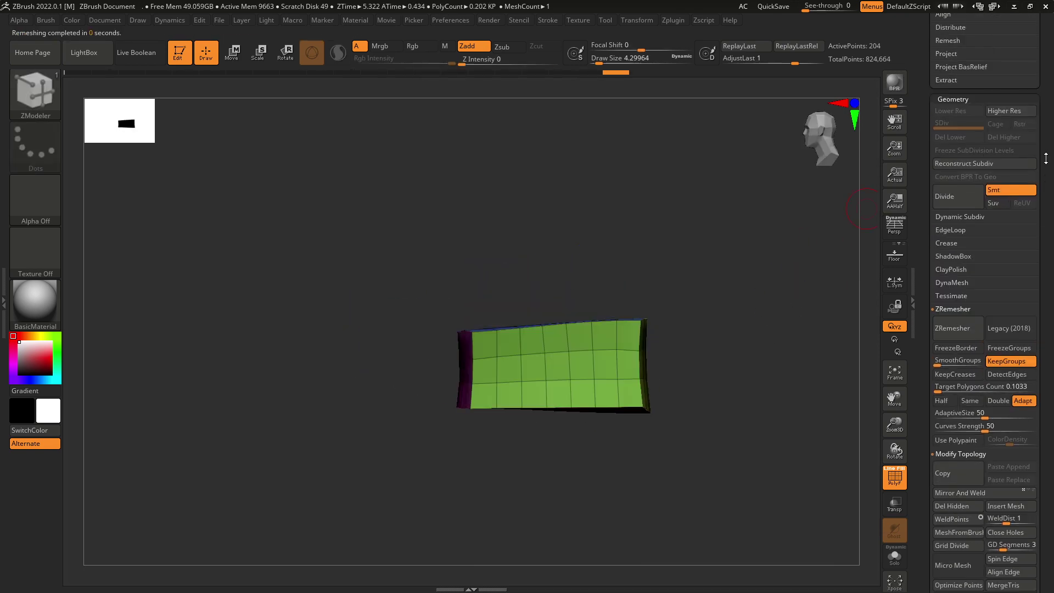
click(965, 208)
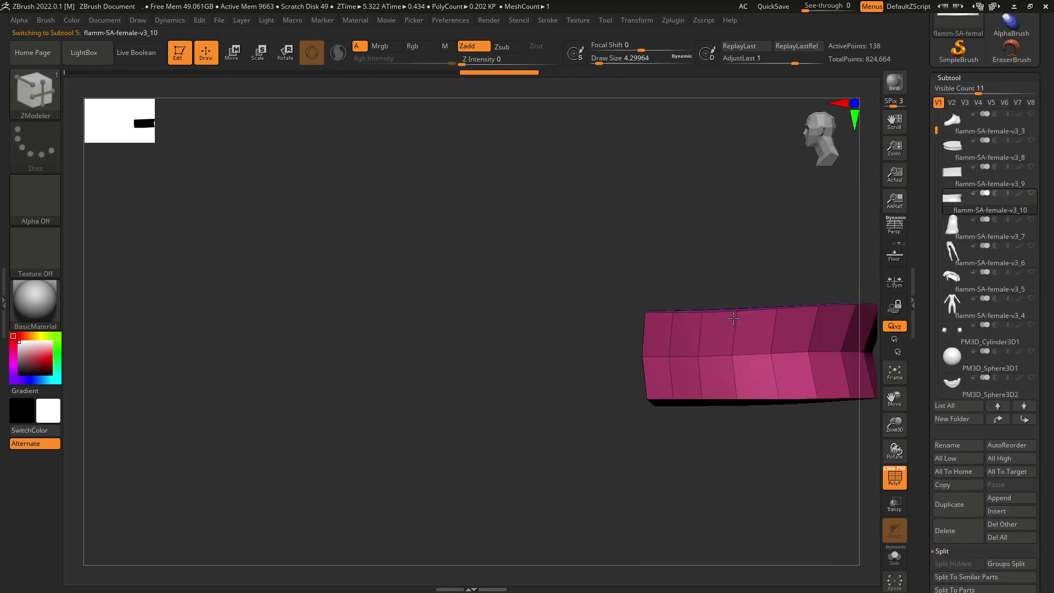
drag(1039, 310, 1040, 290)
scroll(962, 237, down, 10)
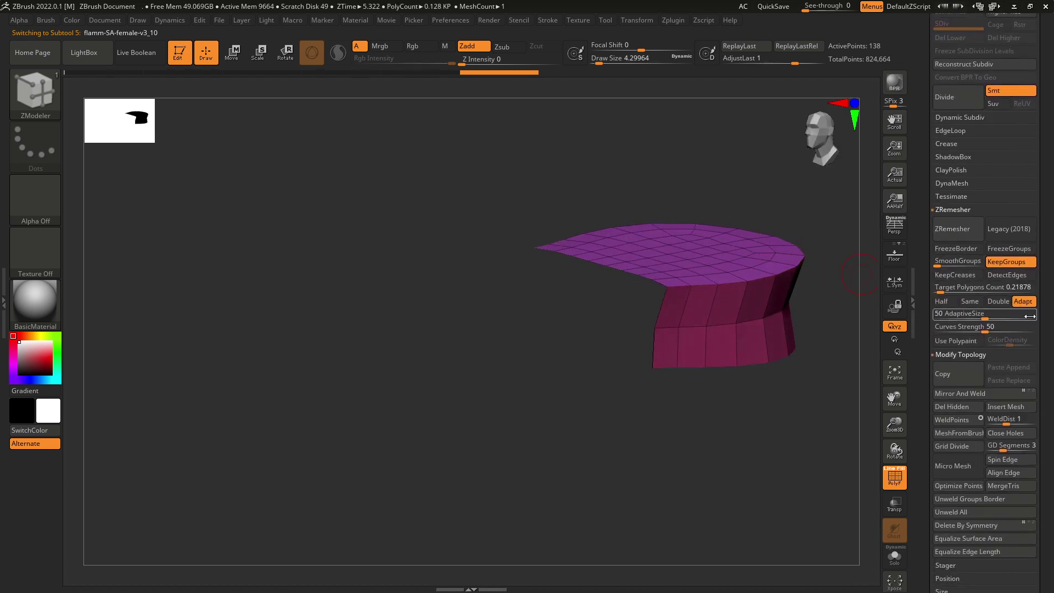
scroll(1031, 316, up, 5)
scroll(1025, 322, down, 5)
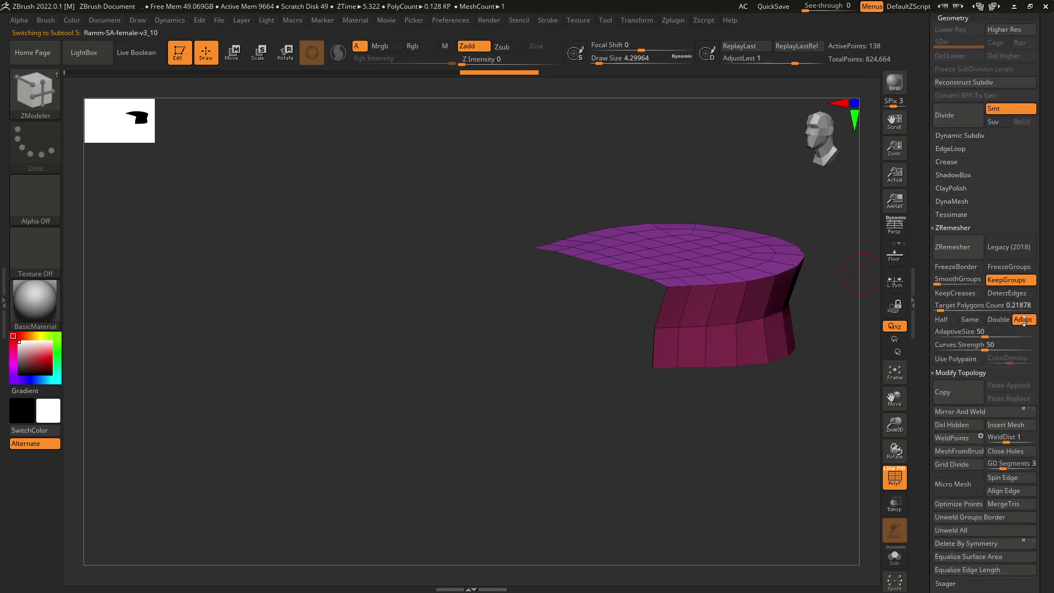
scroll(1010, 318, up, 10)
key(shift)
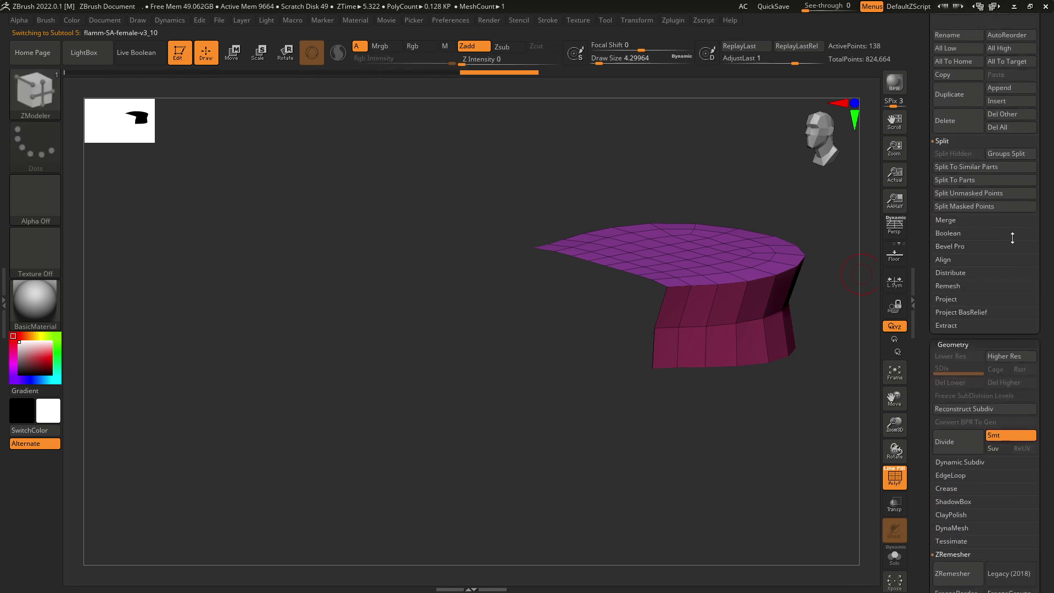
scroll(1037, 258, down, 10)
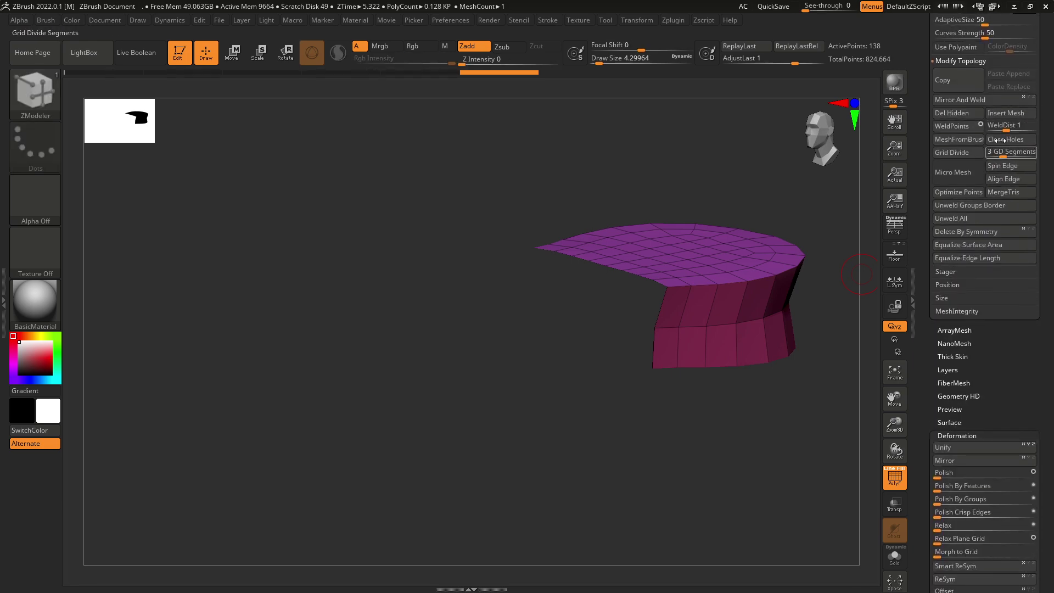
click(1018, 141)
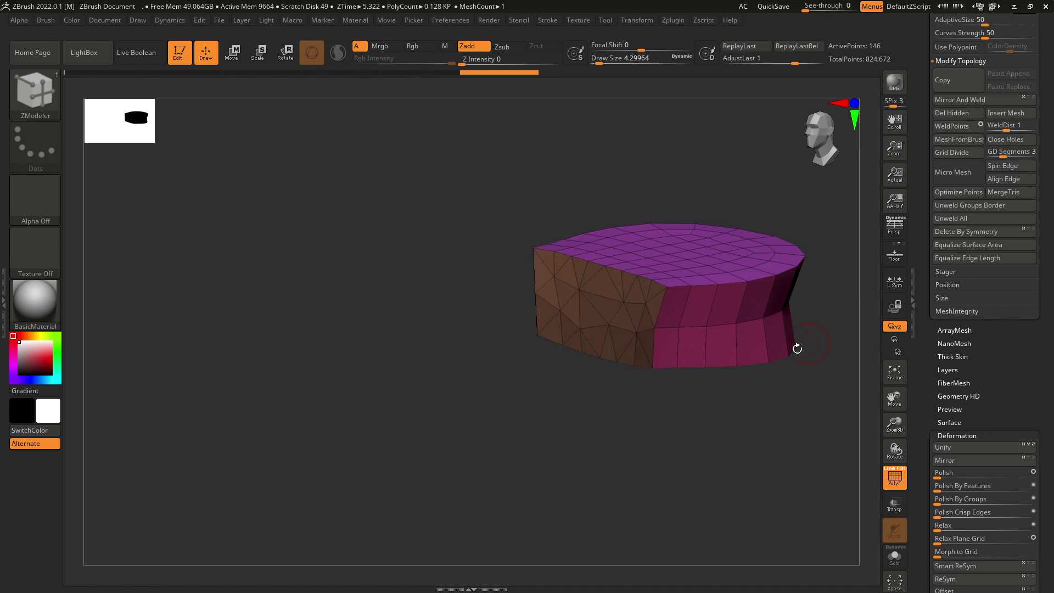
drag(797, 349, 824, 372)
- Remesh the heel section with ZRemesher, keeping its polygroups, at a target polygons count of 0.12969
scroll(998, 403, up, 1)
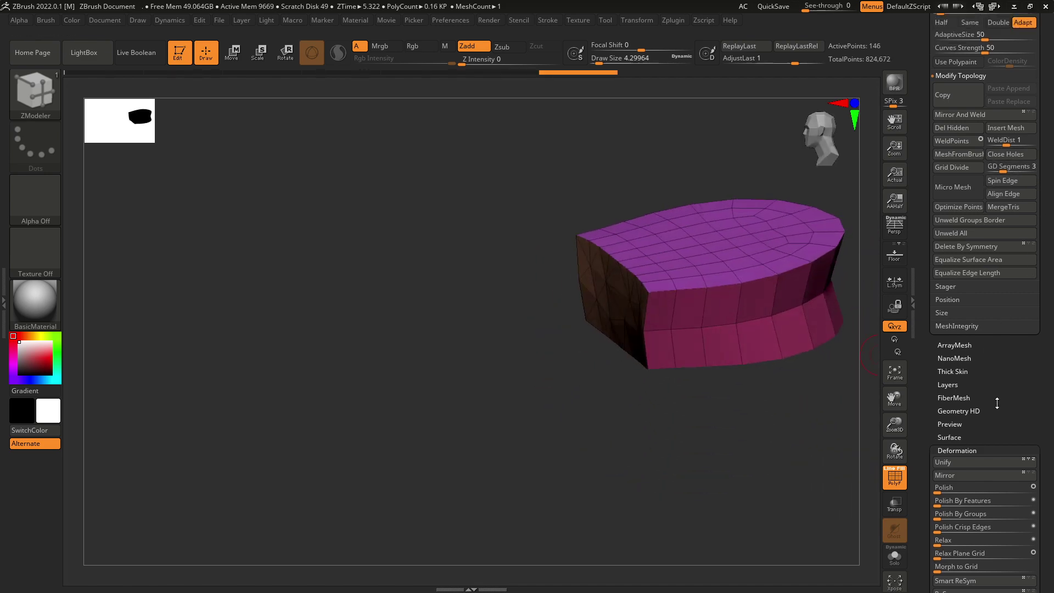
scroll(998, 404, up, 8)
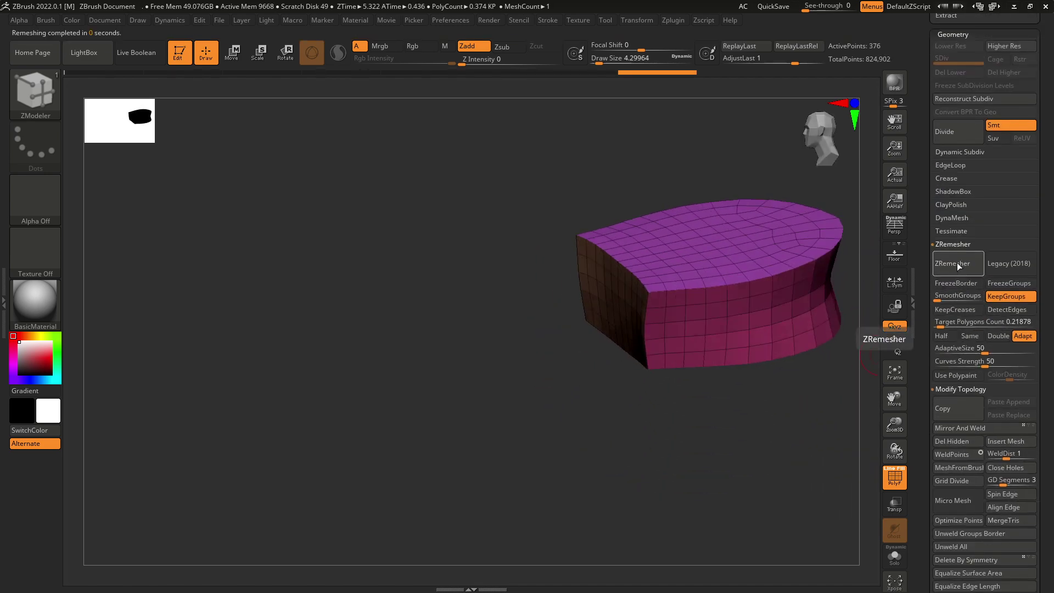
click(938, 323)
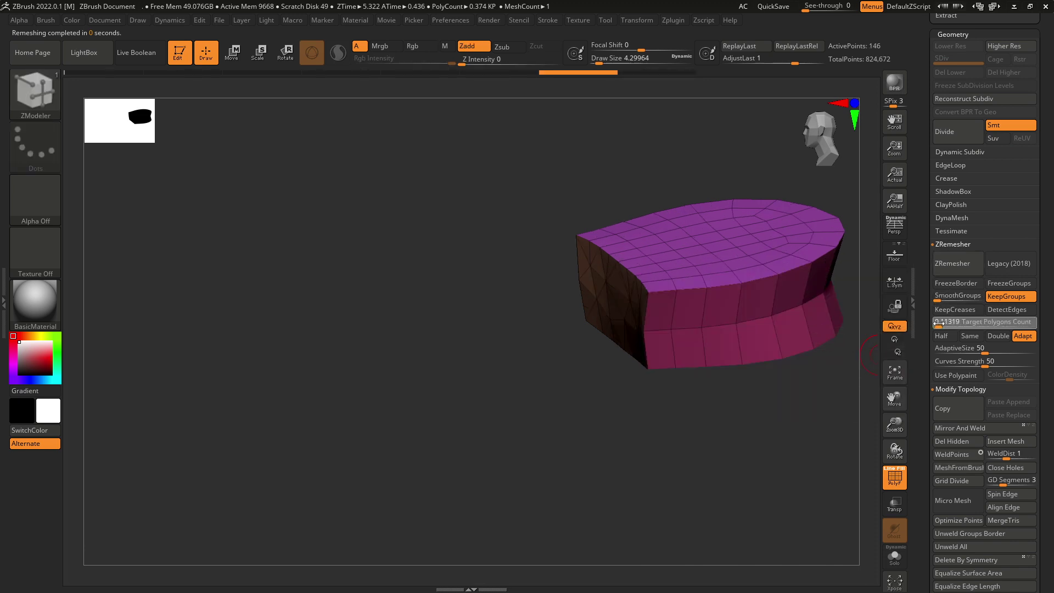
drag(779, 384, 828, 355)
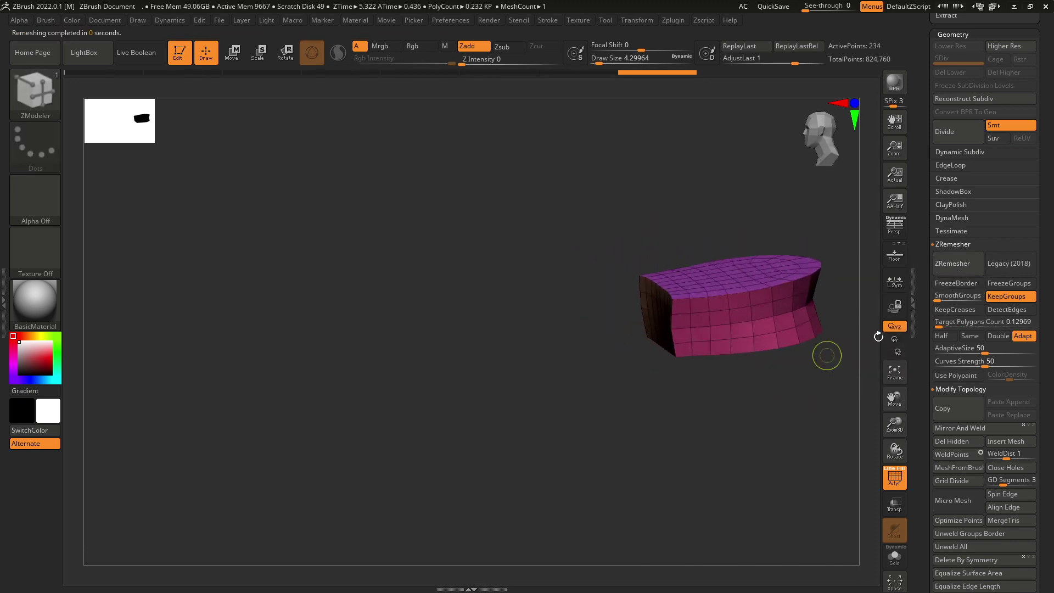
click(960, 263)
drag(815, 360, 868, 302)
- Select the toe section's subtool, flamm-SA-female-v3_8, and cap its open end with Close Holes
scroll(1004, 138, up, 10)
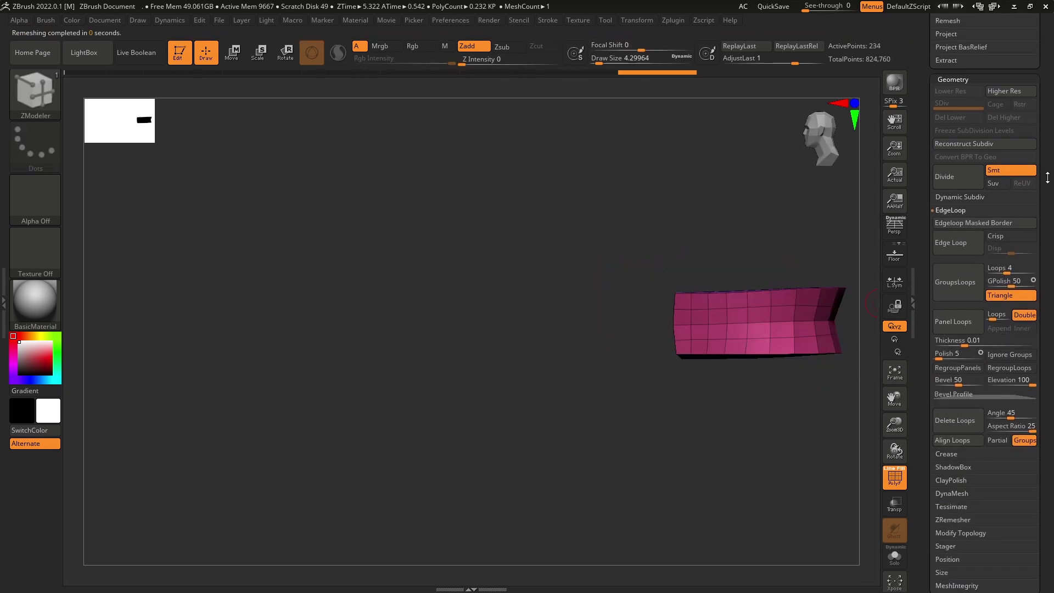
scroll(1023, 110, up, 4)
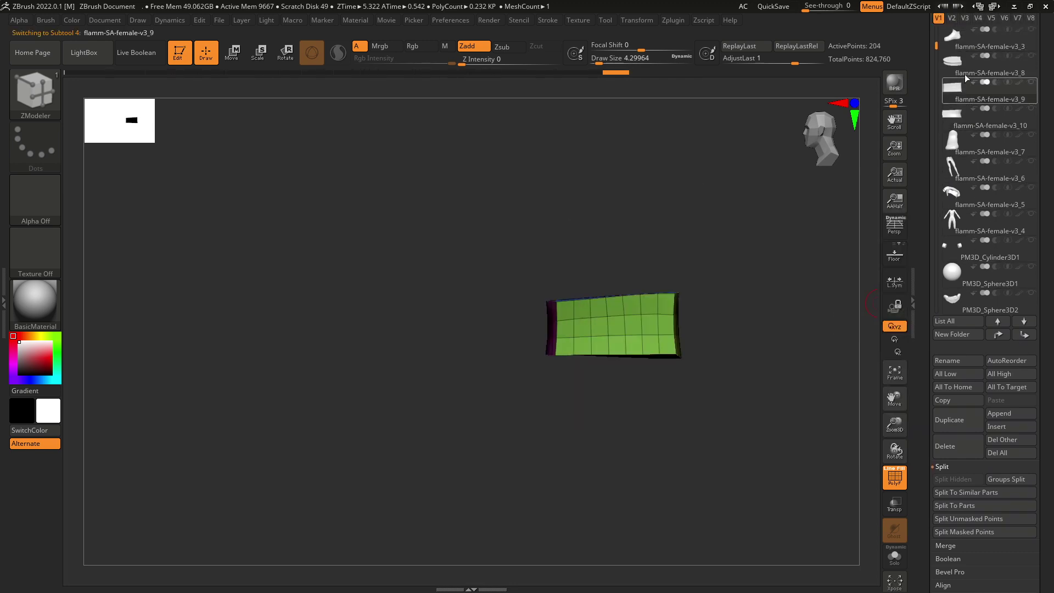
click(983, 66)
drag(798, 240, 886, 333)
scroll(1022, 275, down, 19)
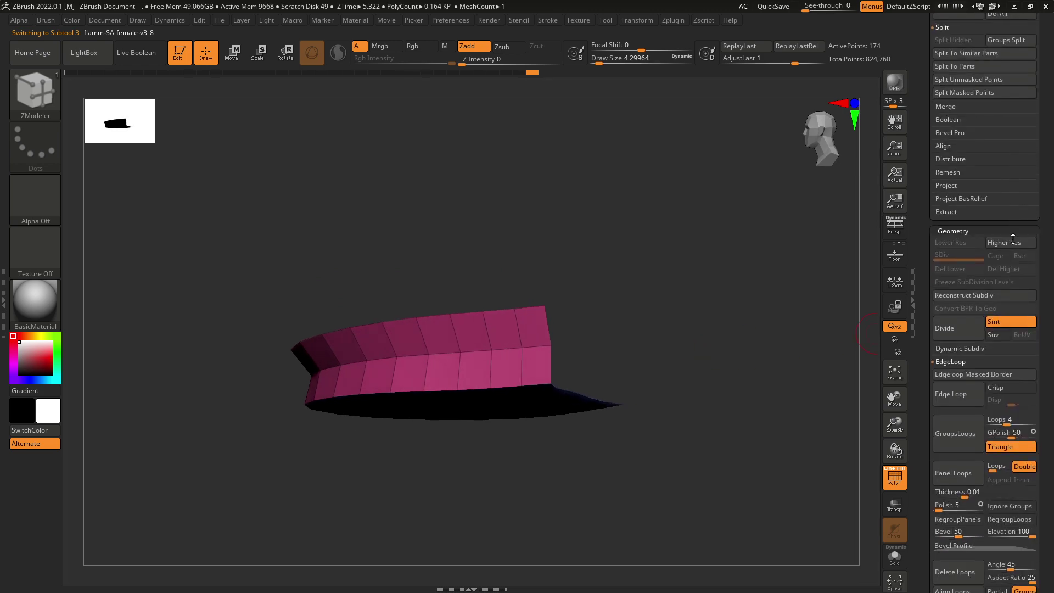
scroll(1015, 224, down, 9)
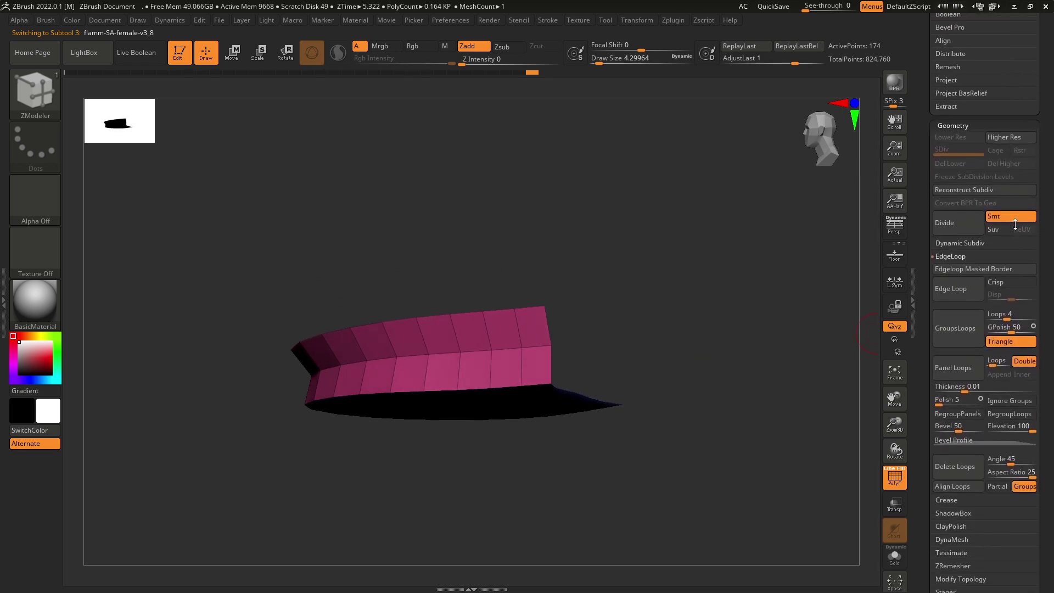
scroll(1014, 203, up, 19)
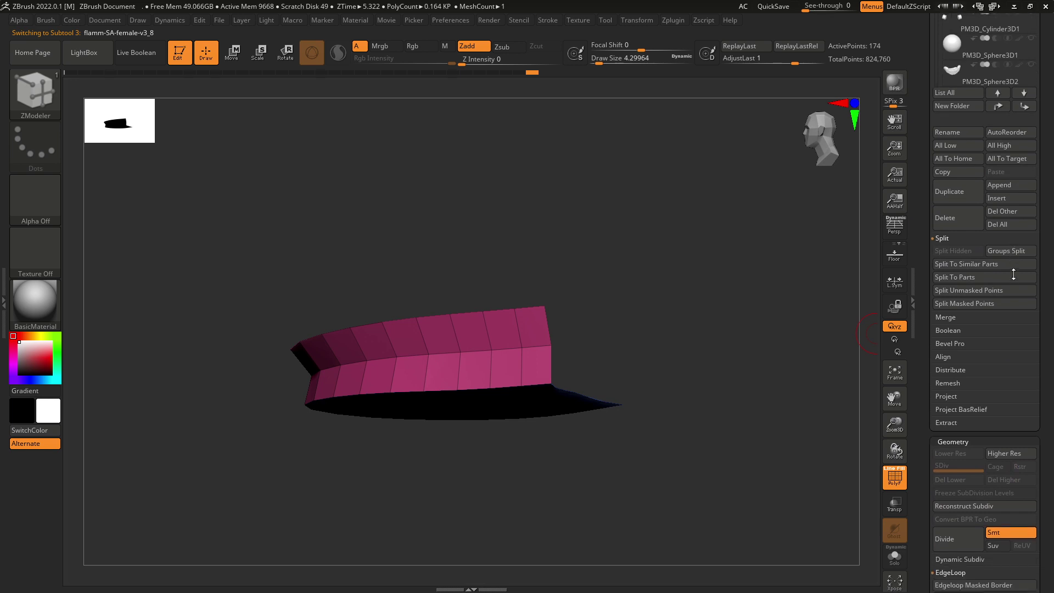
scroll(1015, 258, down, 19)
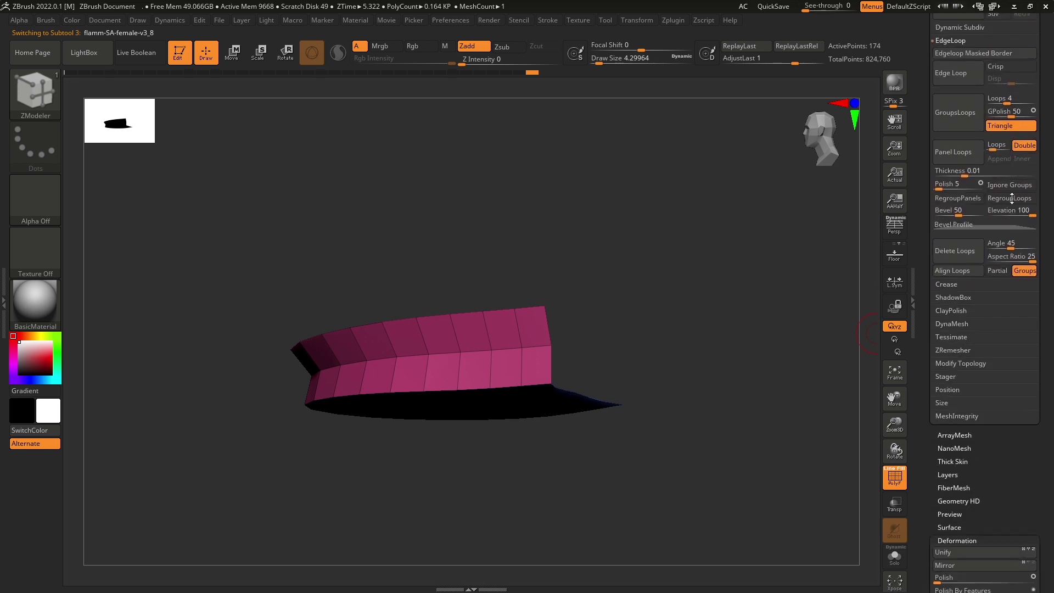
key(shift)
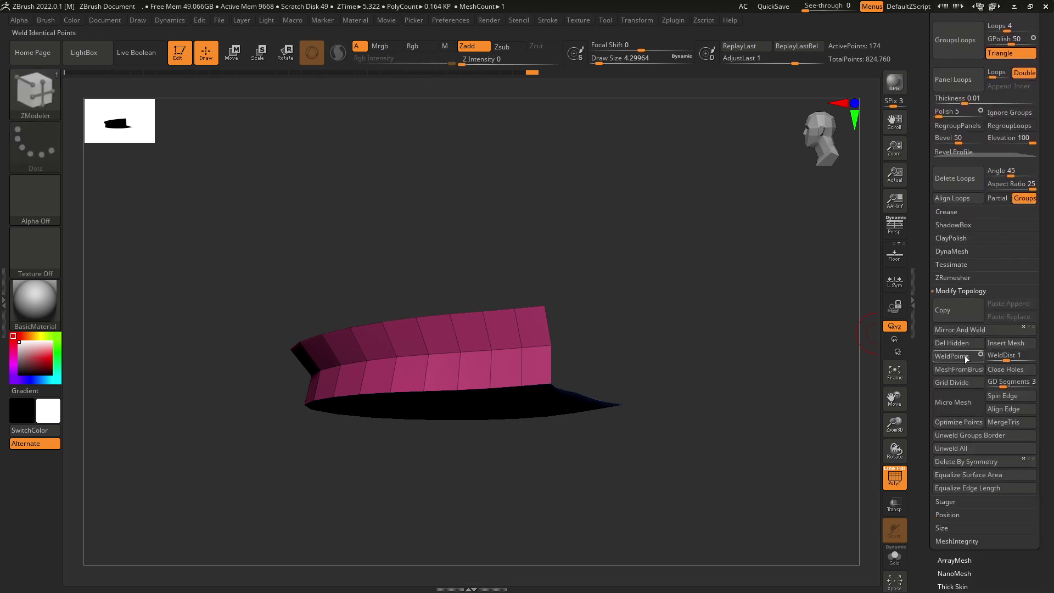
click(1002, 374)
drag(759, 338, 708, 384)
- Try to remesh the toe section with ZRemesher, keeping its polygroups, at a target polygons count of 0.15279
scroll(1052, 229, up, 20)
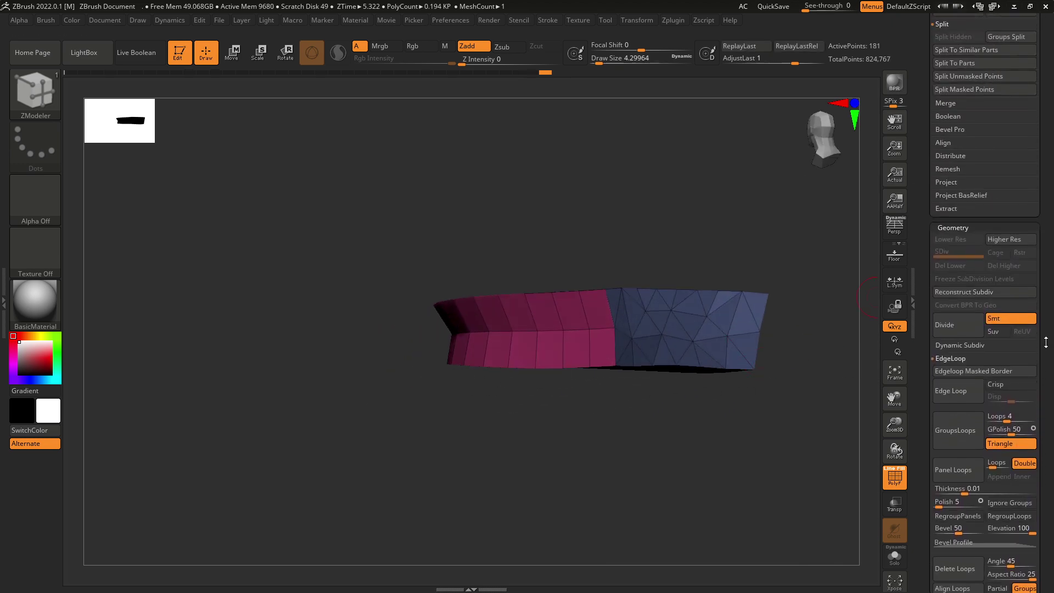
scroll(1044, 365, down, 20)
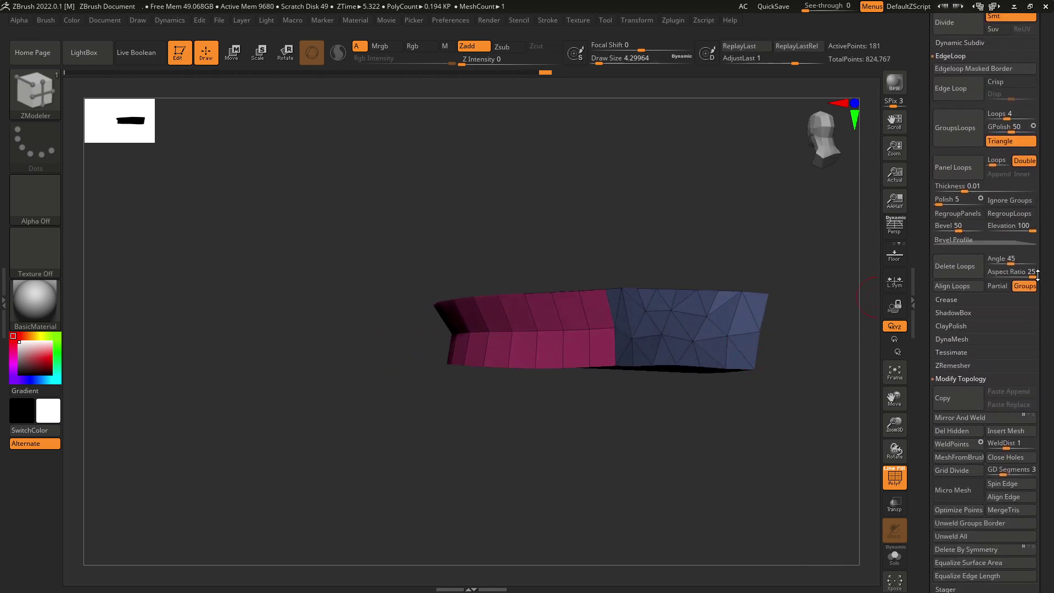
scroll(1034, 184, down, 4)
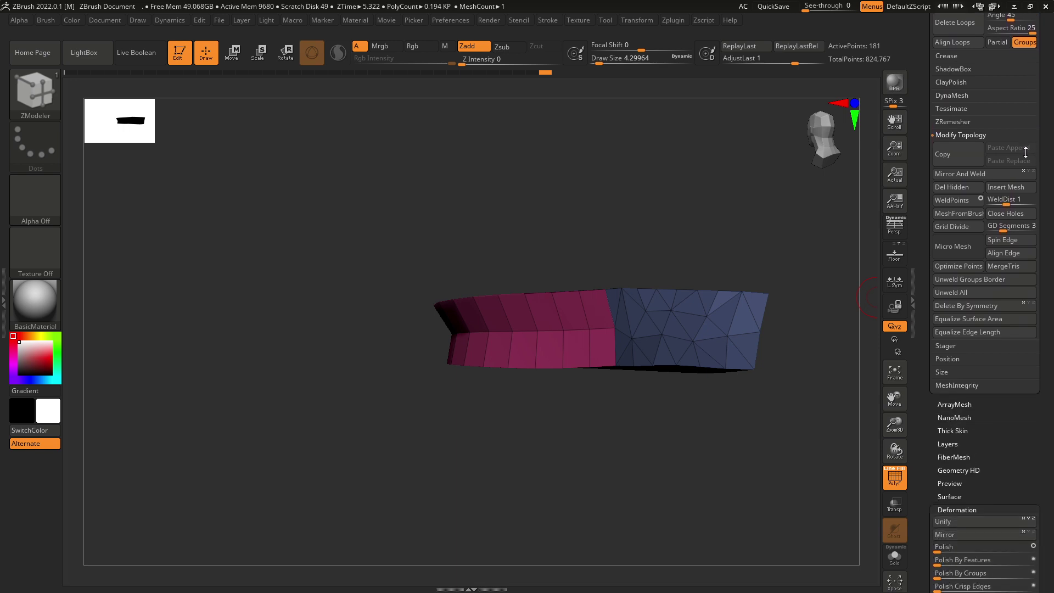
click(961, 124)
click(960, 143)
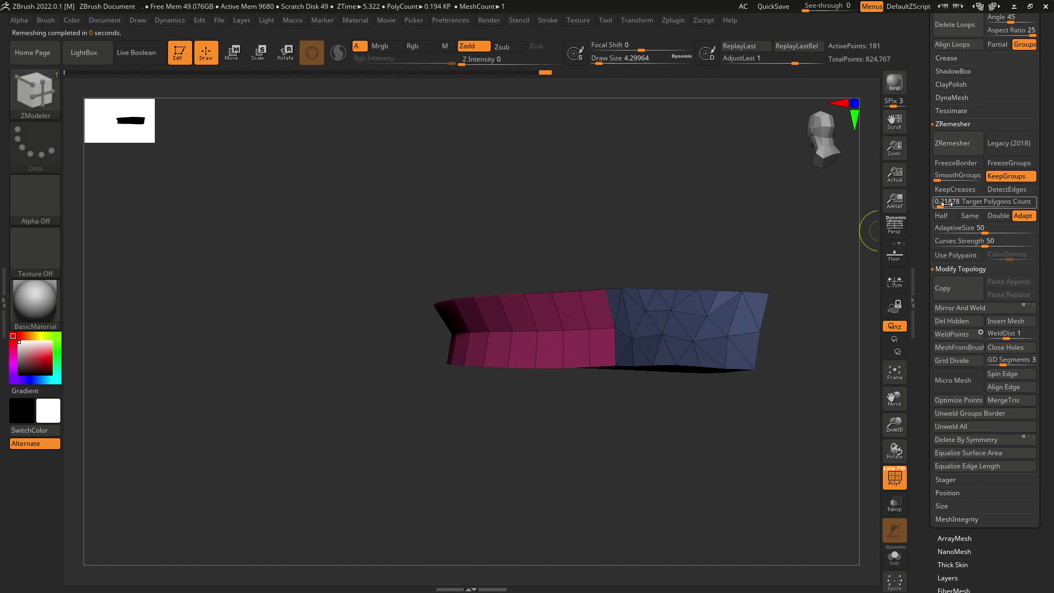
drag(947, 203, 941, 203)
click(961, 144)
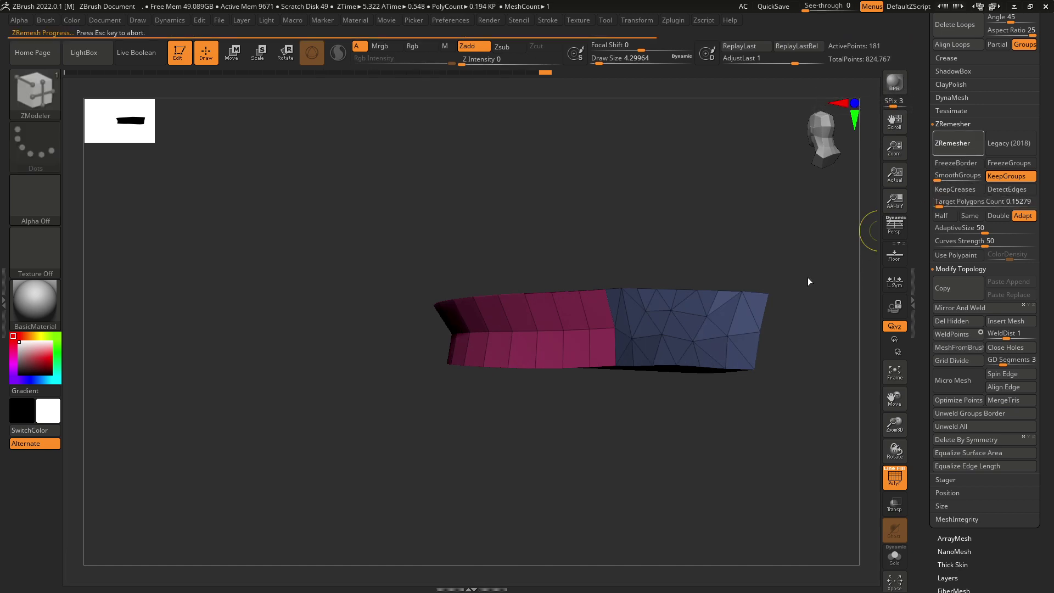
key(ctrl+z)
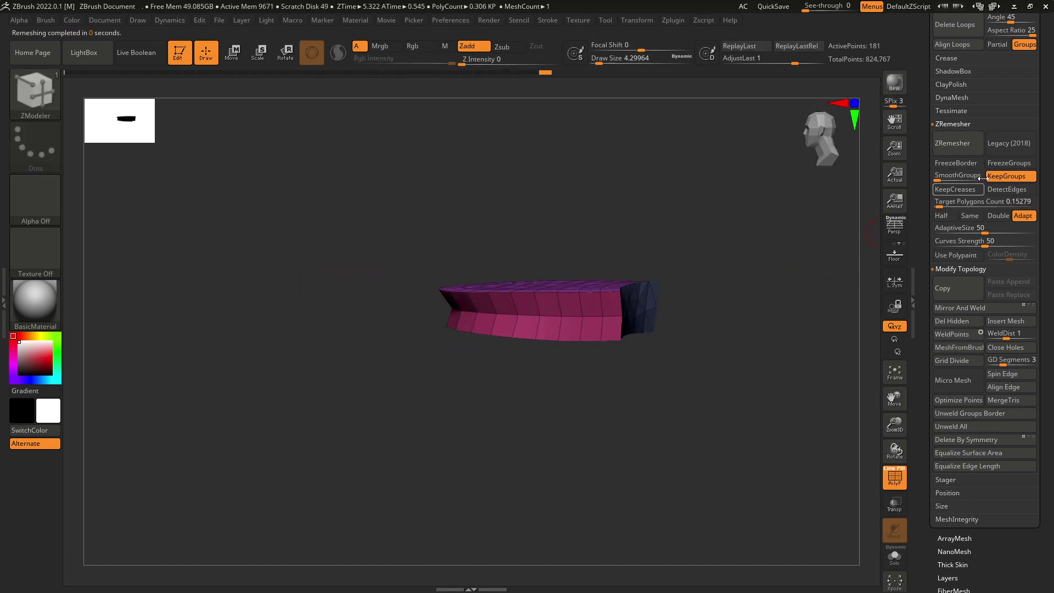
click(959, 146)
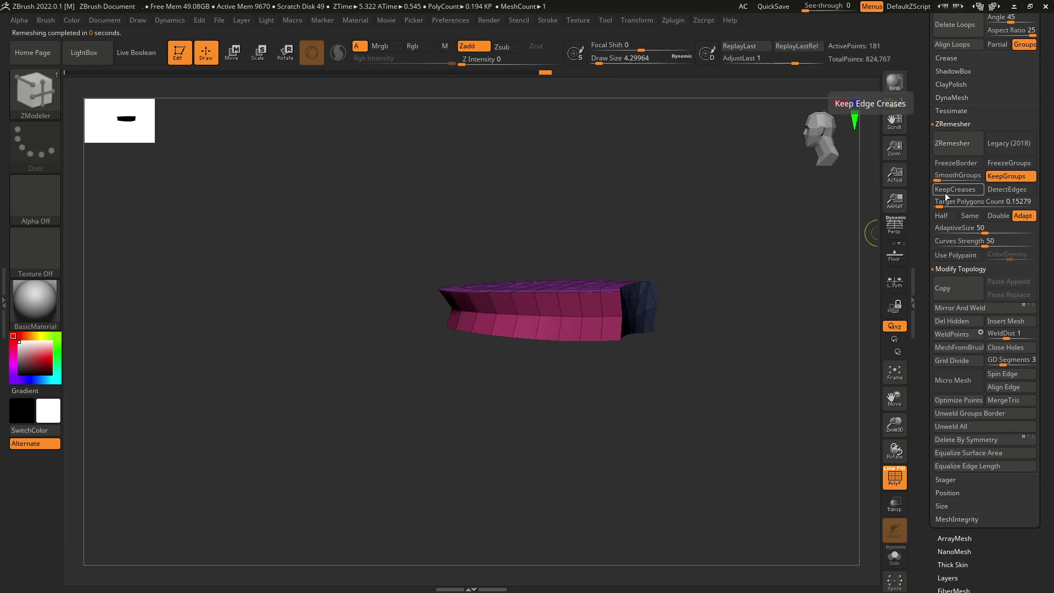
- Remesh the toe section with ZRemesher, keeping its polygroups, at a target polygons count of 0.26168
drag(938, 202, 939, 202)
click(959, 144)
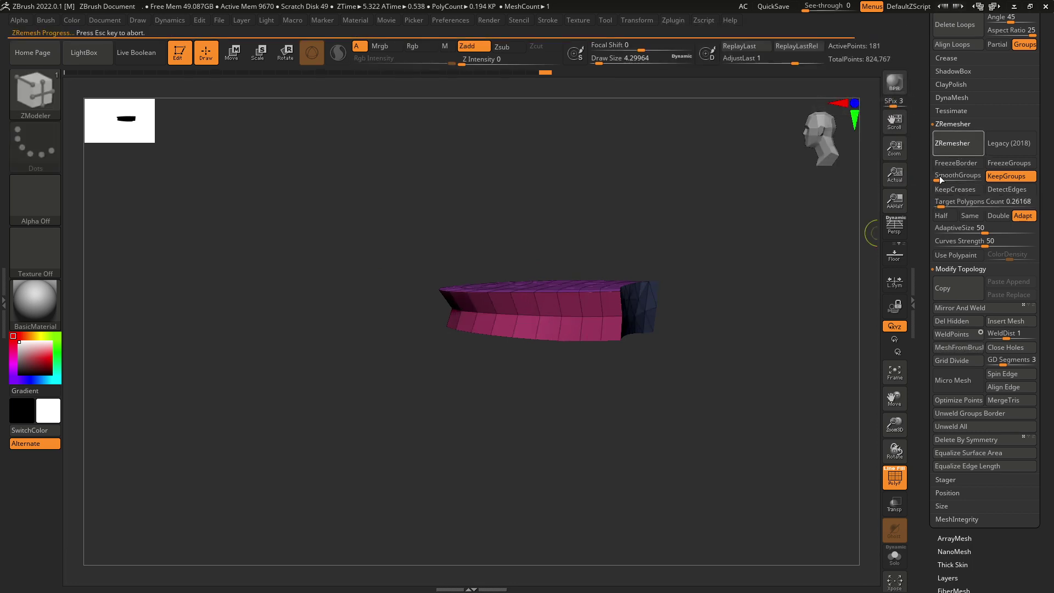
drag(796, 314, 804, 308)
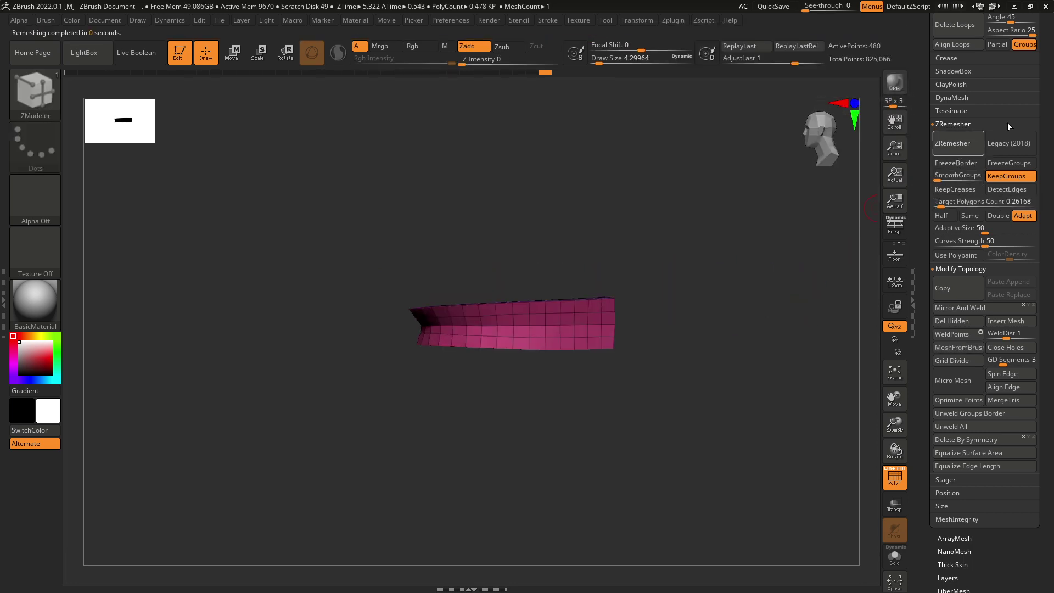
- Show the toe, middle and heel subtools together and make the toe section the active one
drag(1043, 139, 1019, 285)
click(966, 121)
click(974, 148)
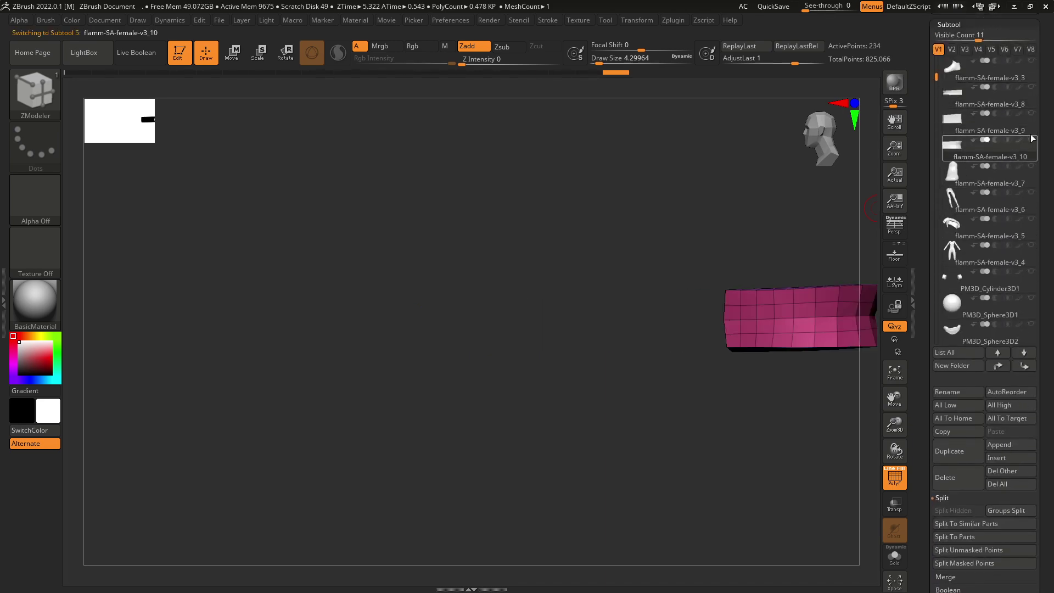
drag(766, 248, 671, 402)
alt+click(602, 300)
- Bulge the side of the toe section's rear end outward over the middle section with the Move brush at draw sizes up to about 12.9
key(space)
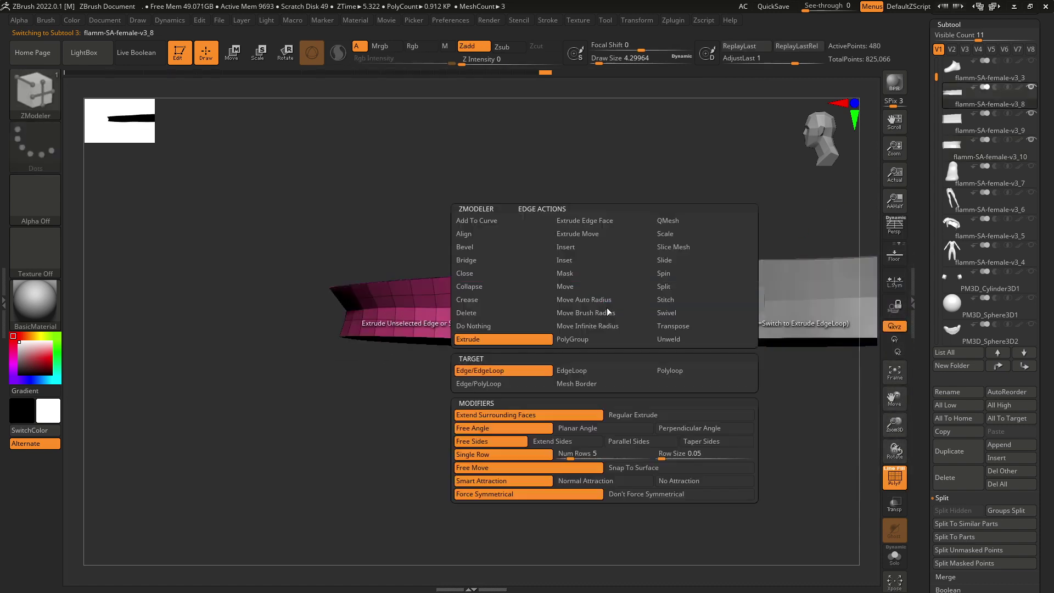
key(b)
key(m)
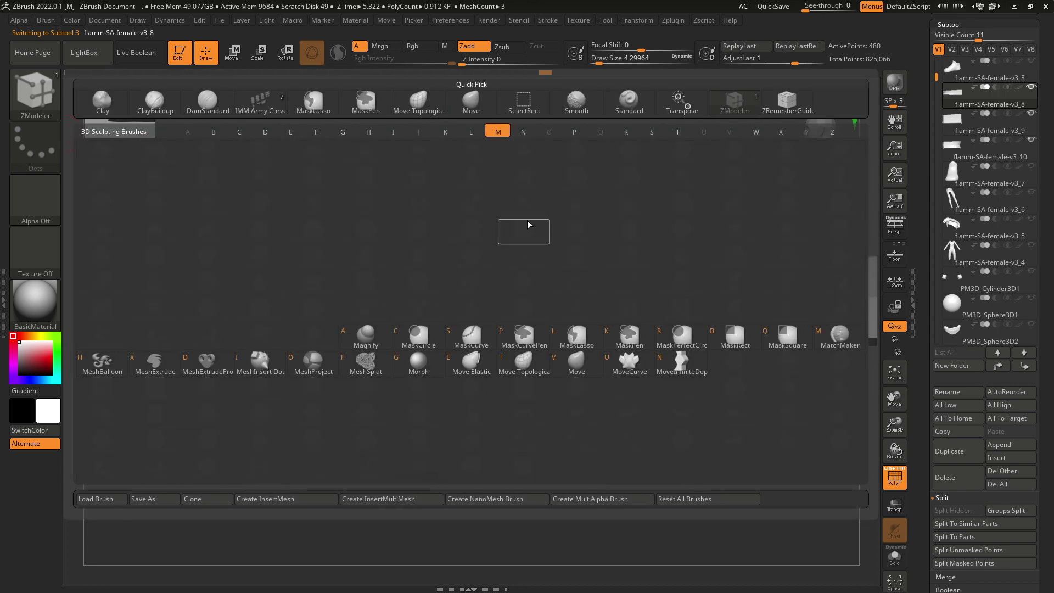
key(v)
key(space)
drag(609, 309, 615, 307)
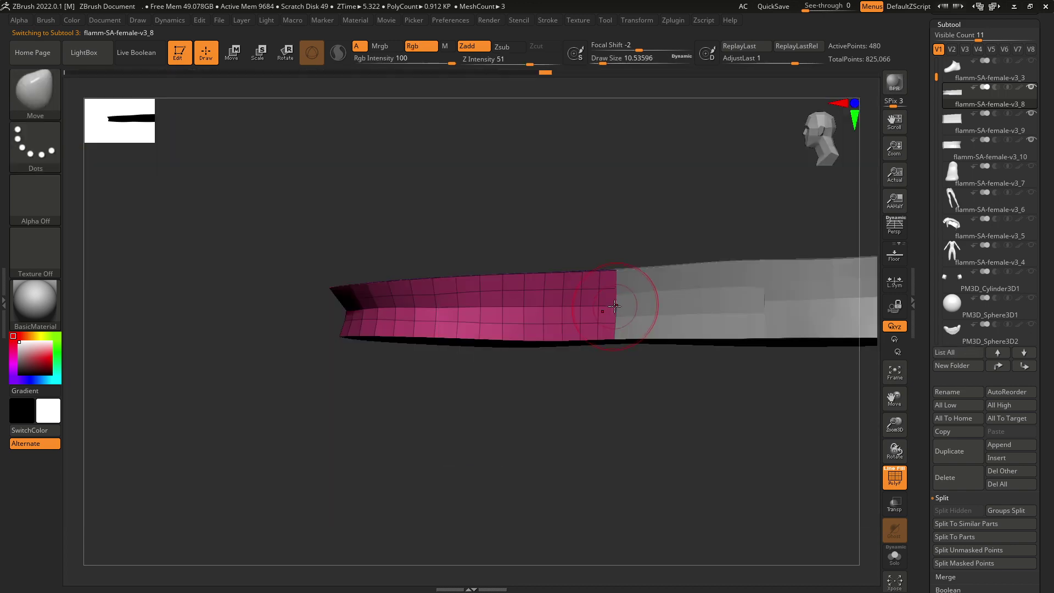
key(space)
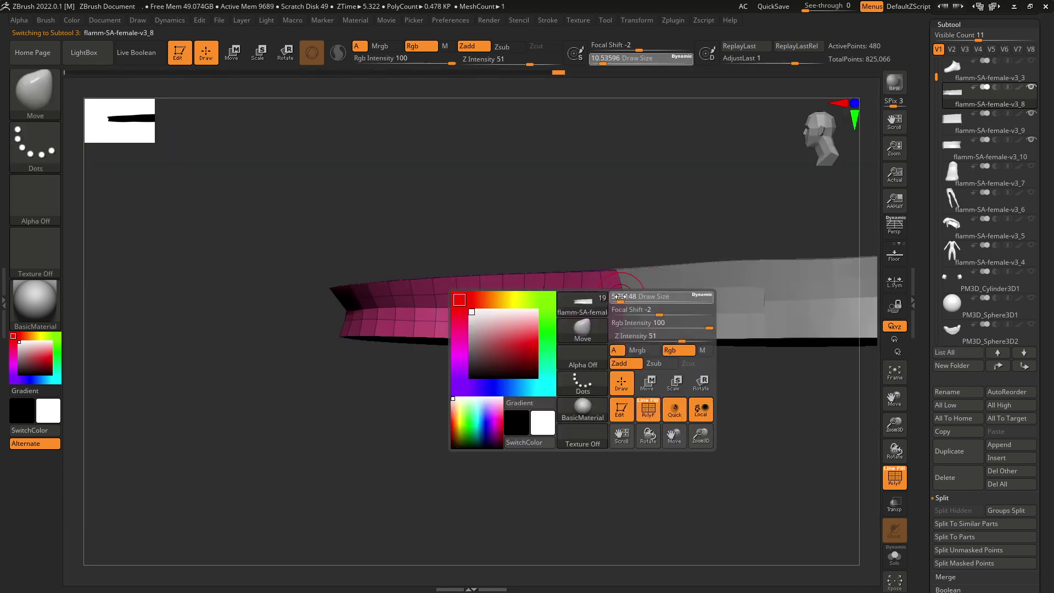
ctrl+right_drag(621, 297, 628, 278)
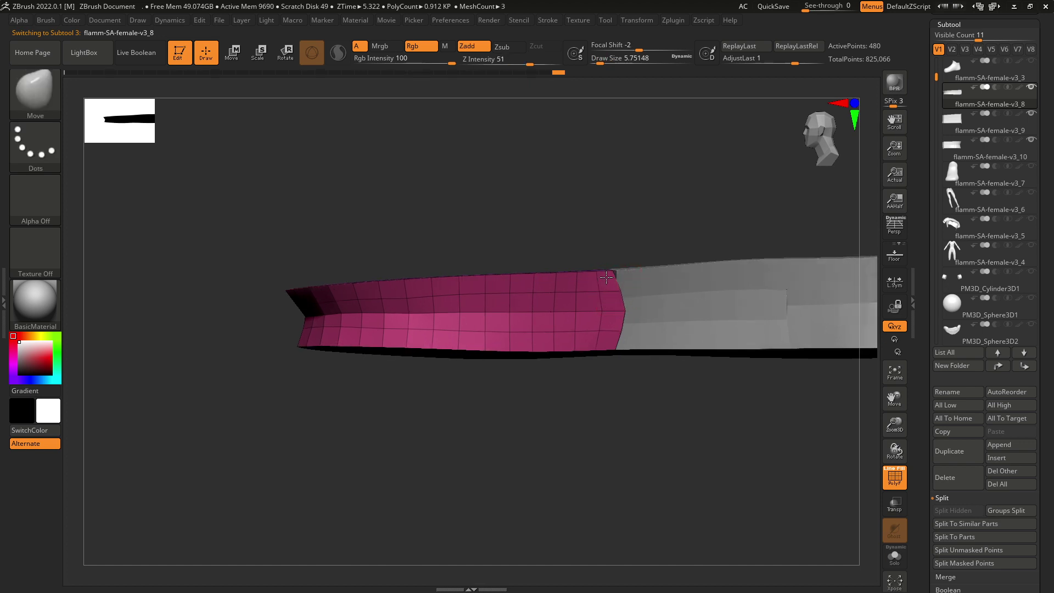
key(space)
drag(626, 301, 628, 301)
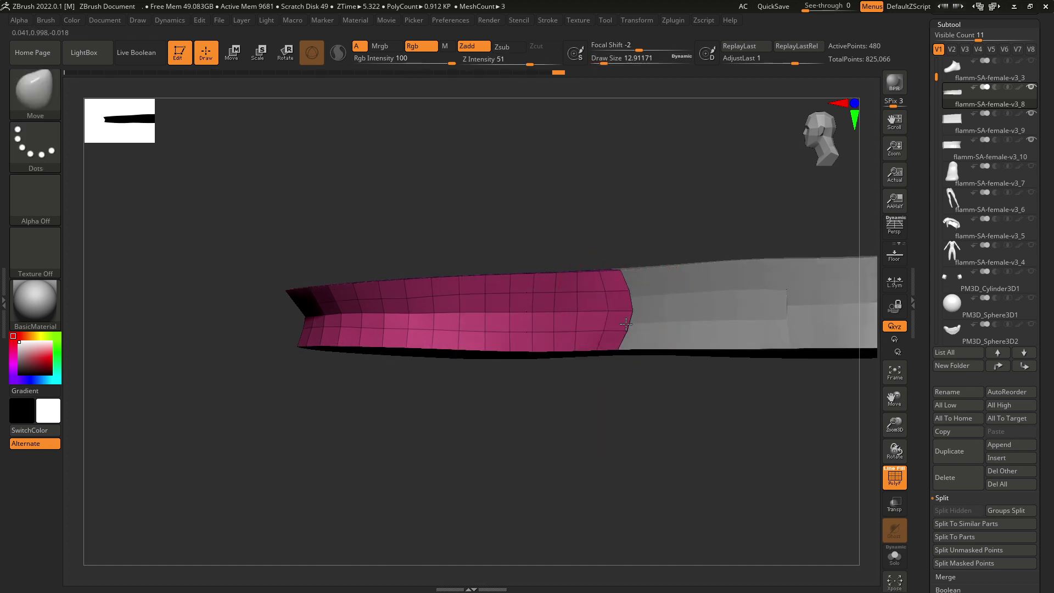
right_drag(629, 351, 622, 319)
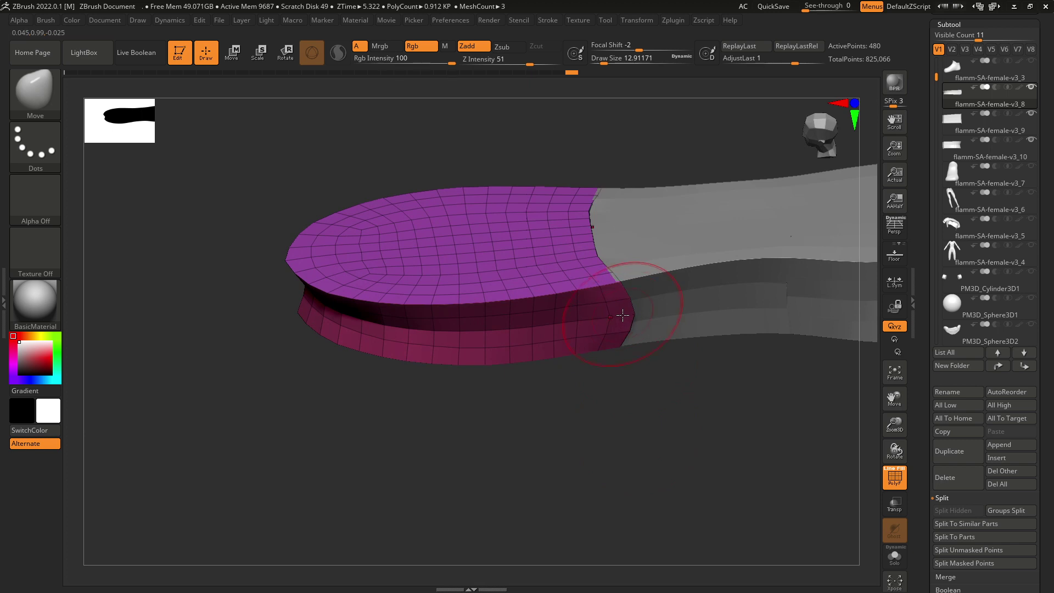
- Try to reshape the toe section's rear side edge with the Move brush at a draw size of about 14.2
key(space)
drag(609, 318, 614, 323)
key(ctrl+z)
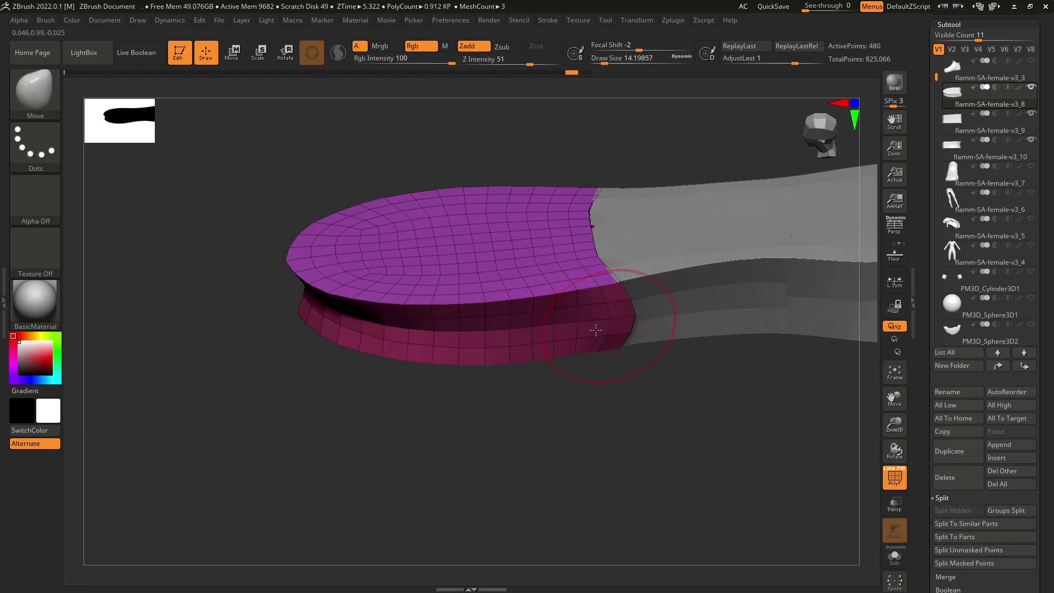
- Refine the toe section's curved rear edge from below with the Move brush at draw sizes of about 5 and 3.7
right_drag(638, 328, 623, 315)
key(space)
drag(623, 314, 634, 314)
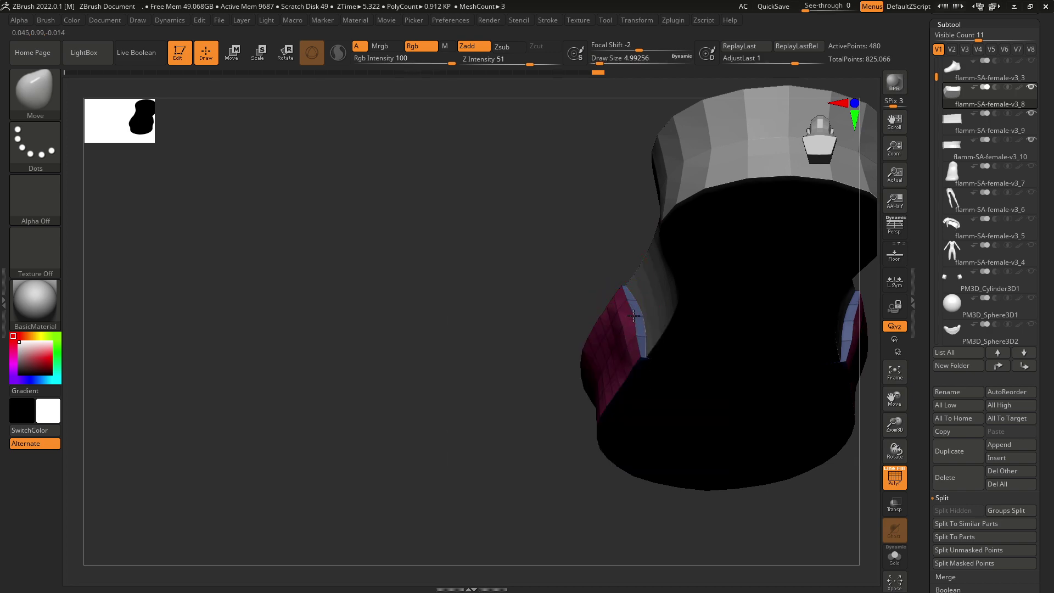
mouse_move(626, 328)
right_down()
mouse_move(616, 317)
mouse_move(643, 366)
mouse_move(614, 303)
right_up()
key(space)
drag(613, 302, 621, 301)
drag(624, 284, 612, 291)
right_drag(606, 300, 617, 335)
key(space)
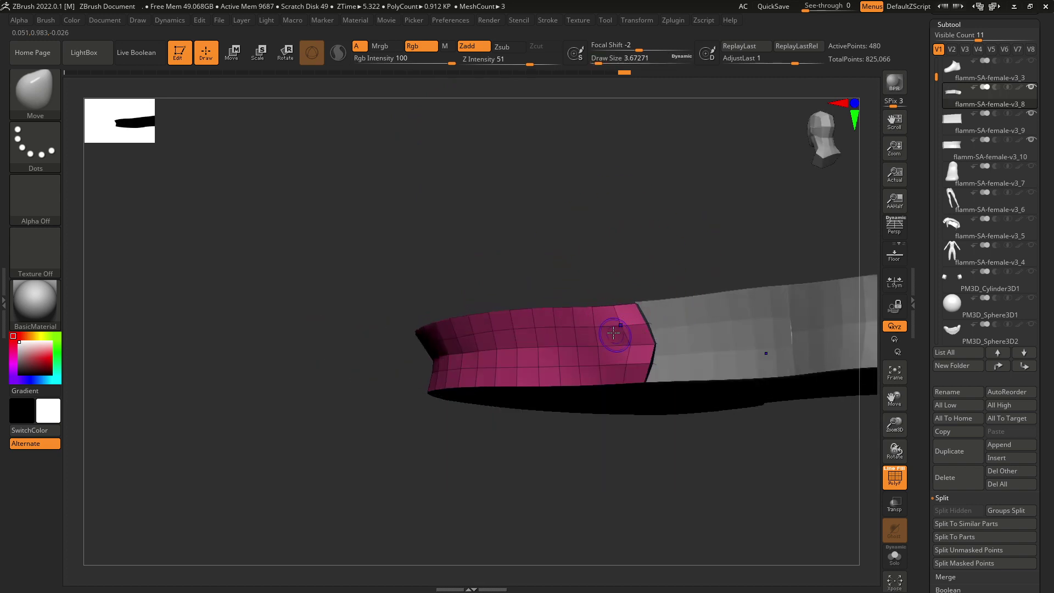
key(shift)
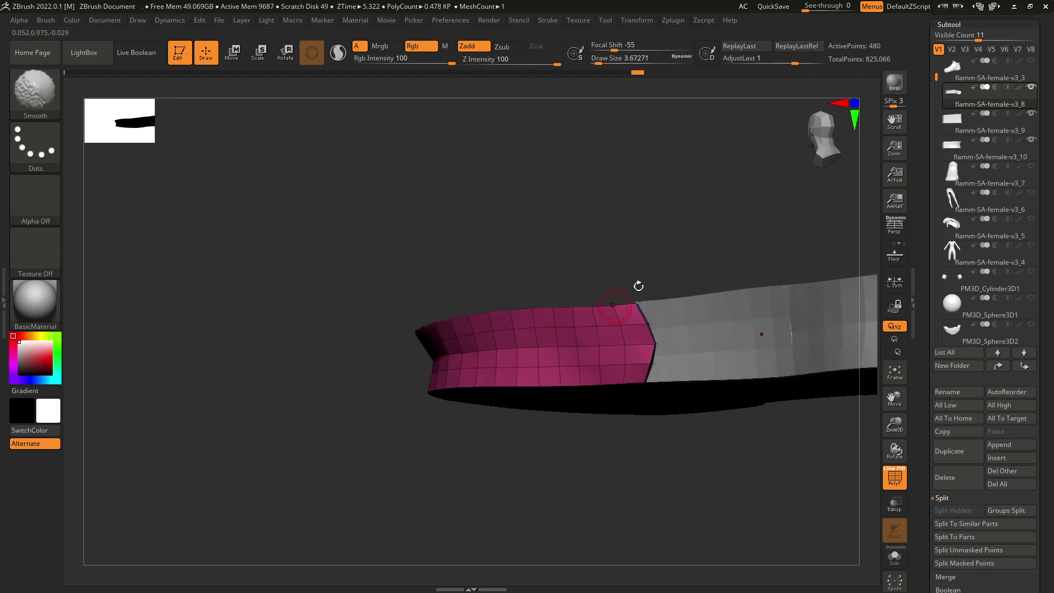
mouse_move(639, 286)
right_down()
mouse_move(645, 256)
mouse_move(648, 286)
right_up()
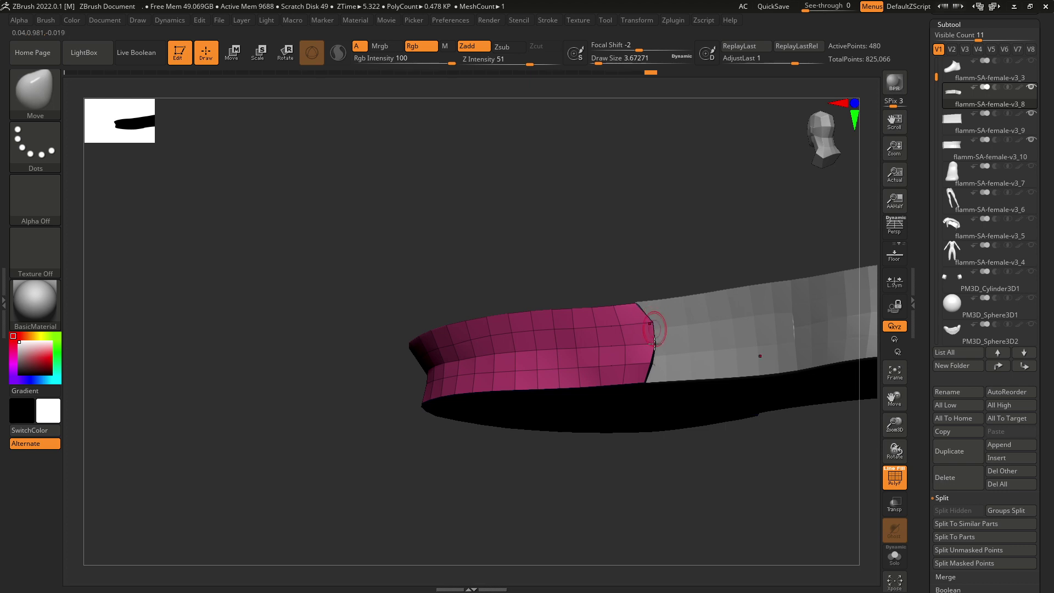
- Adjust the overall curve of the toe section's rear edge with the Move brush at a draw size of about 11.7
right_drag(665, 438, 690, 446)
key(space)
drag(642, 331, 649, 331)
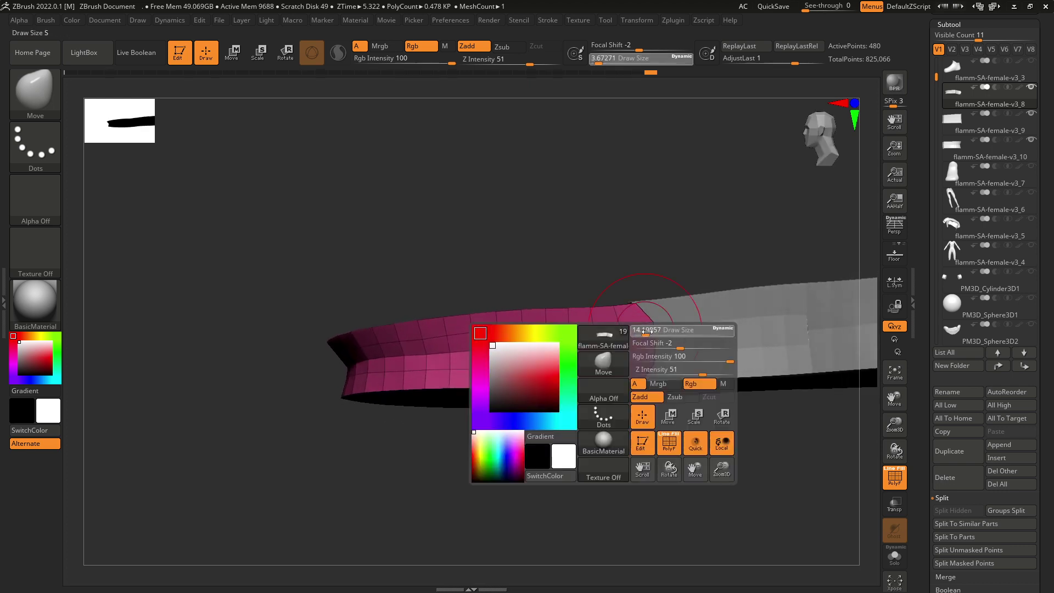
mouse_move(643, 312)
right_down()
mouse_move(615, 271)
mouse_move(595, 266)
mouse_move(631, 278)
mouse_move(640, 459)
mouse_move(675, 460)
mouse_move(664, 353)
mouse_move(631, 353)
right_up()
key(space)
drag(640, 312, 636, 310)
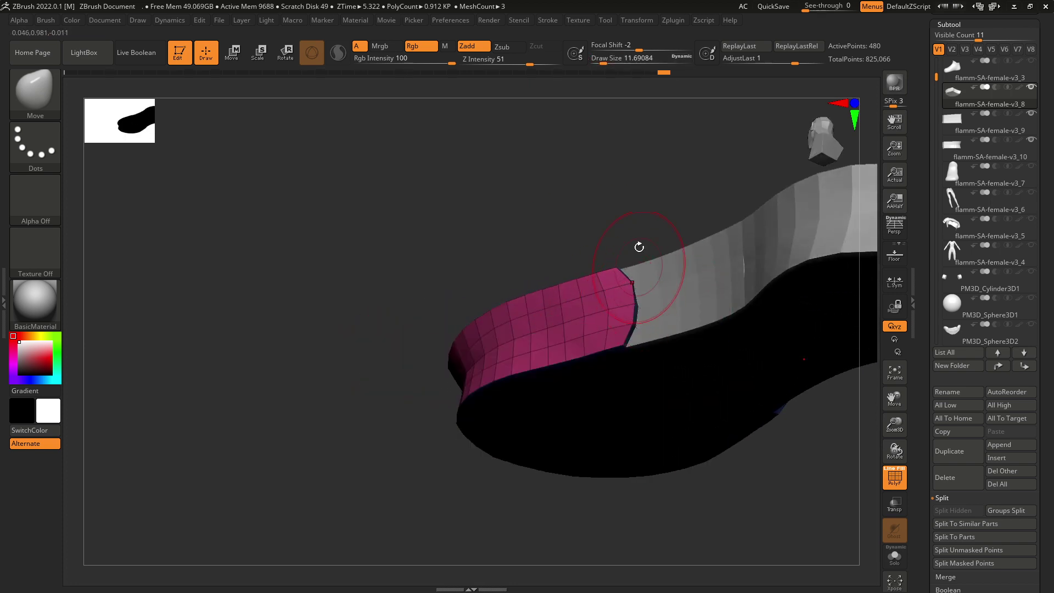
- Fine-tune the toe section's side and rear-edge vertices with the Move brush at a draw size of about 3.7
right_drag(636, 242, 670, 307)
key(space)
drag(672, 309, 605, 310)
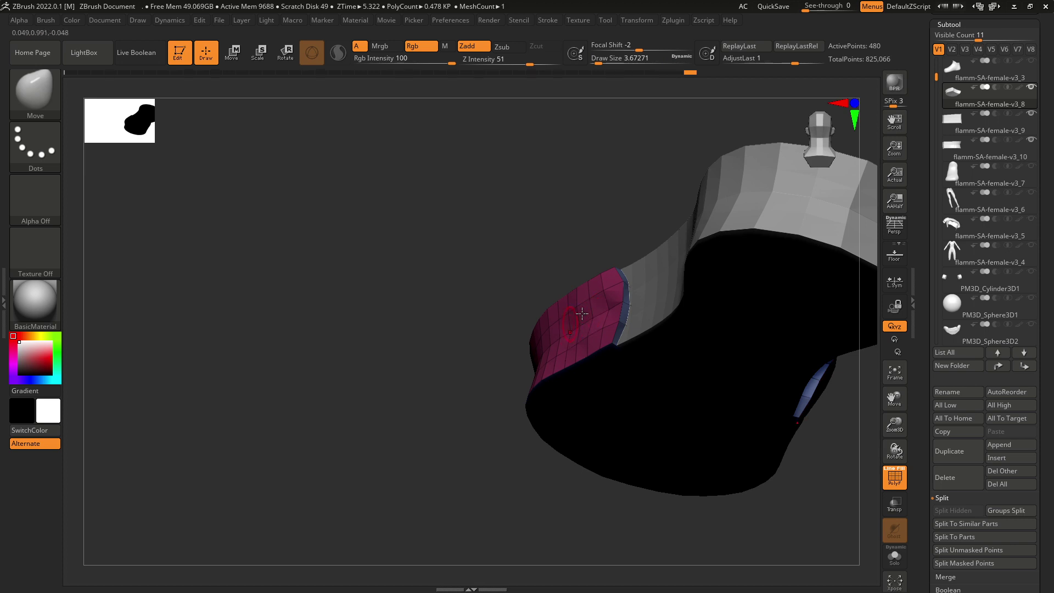
right_drag(600, 292, 637, 242)
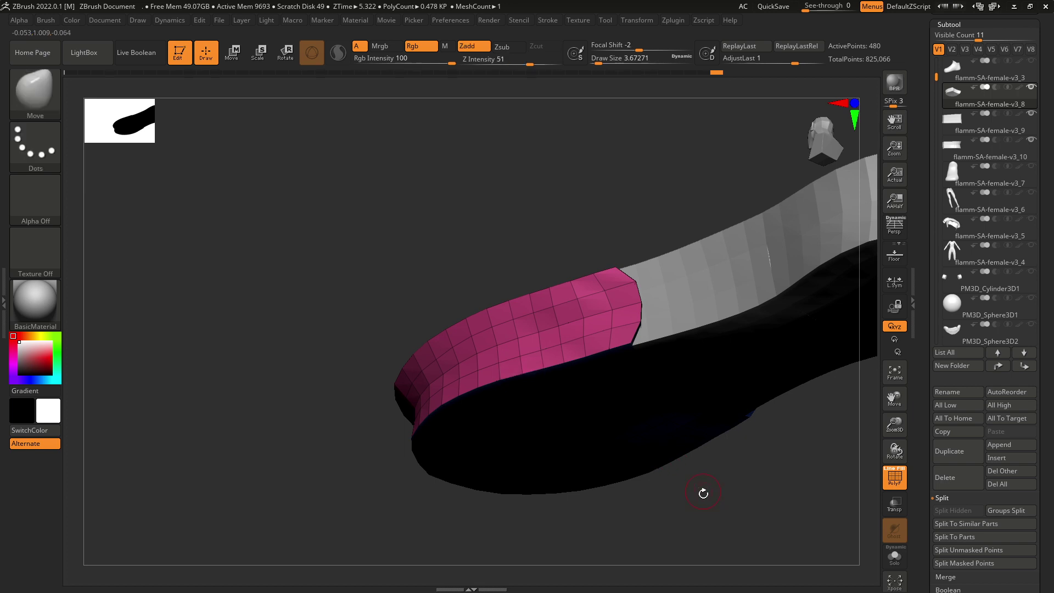
mouse_move(701, 492)
right_down()
mouse_move(720, 389)
mouse_move(687, 287)
right_up()
key(shift)
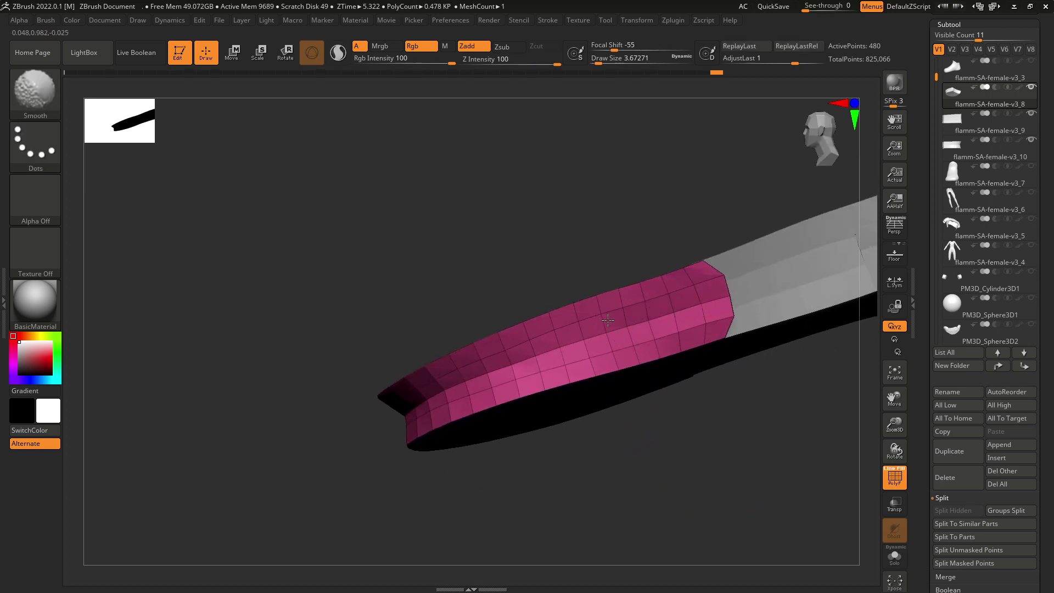
mouse_move(628, 349)
right_down()
mouse_move(716, 365)
mouse_move(732, 379)
mouse_move(690, 370)
right_up()
- Sharpen and smooth the toe section's side near its rear edge with the DamStandard brush at a draw size of about 3.7
key(b)
key(d)
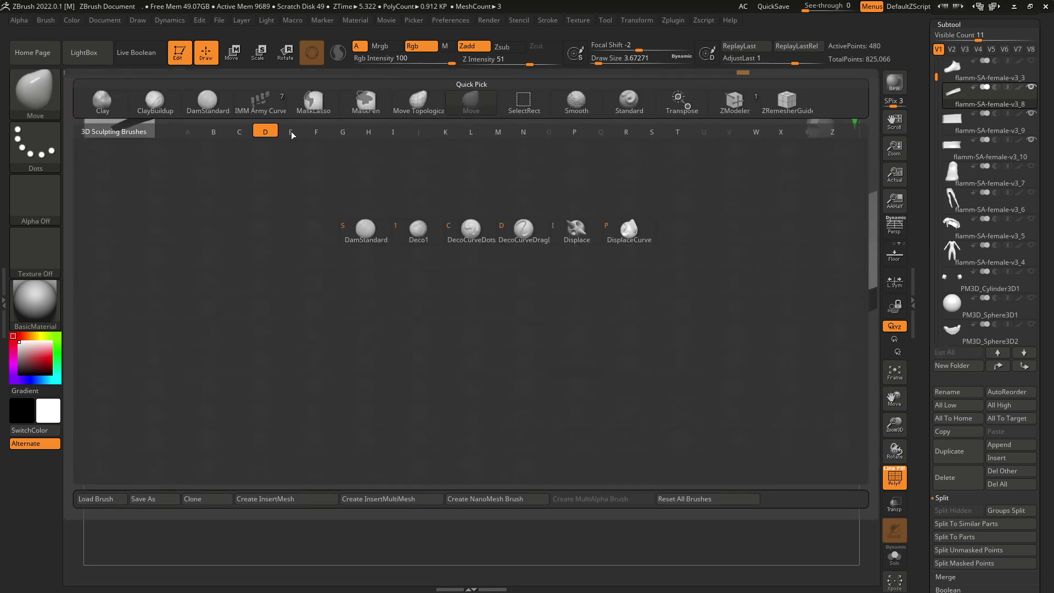
click(382, 225)
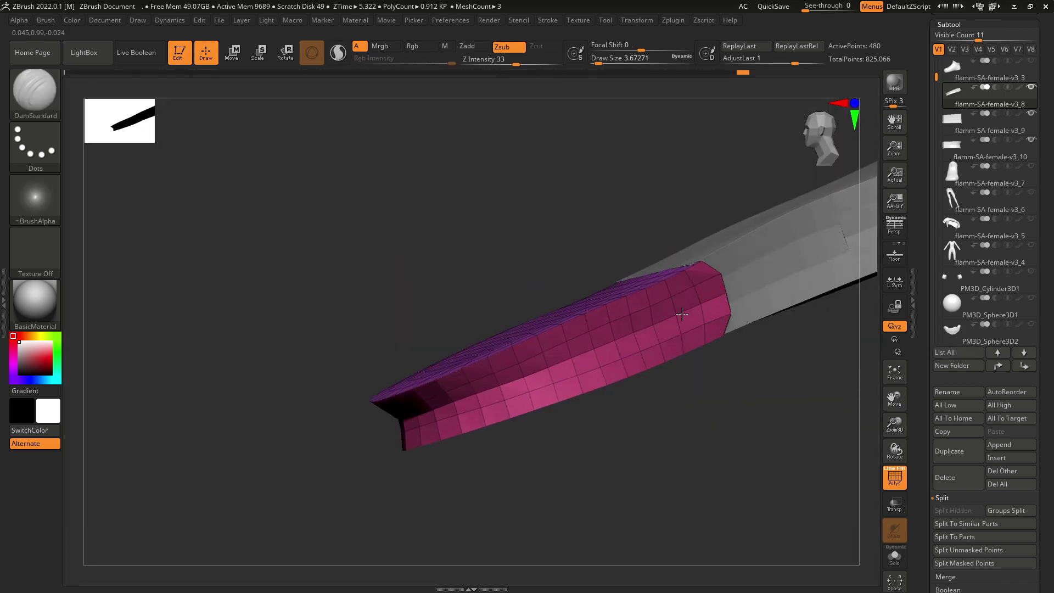
mouse_move(706, 313)
shift+mouse_down()
mouse_move(675, 317)
mouse_move(725, 296)
shift+mouse_up()
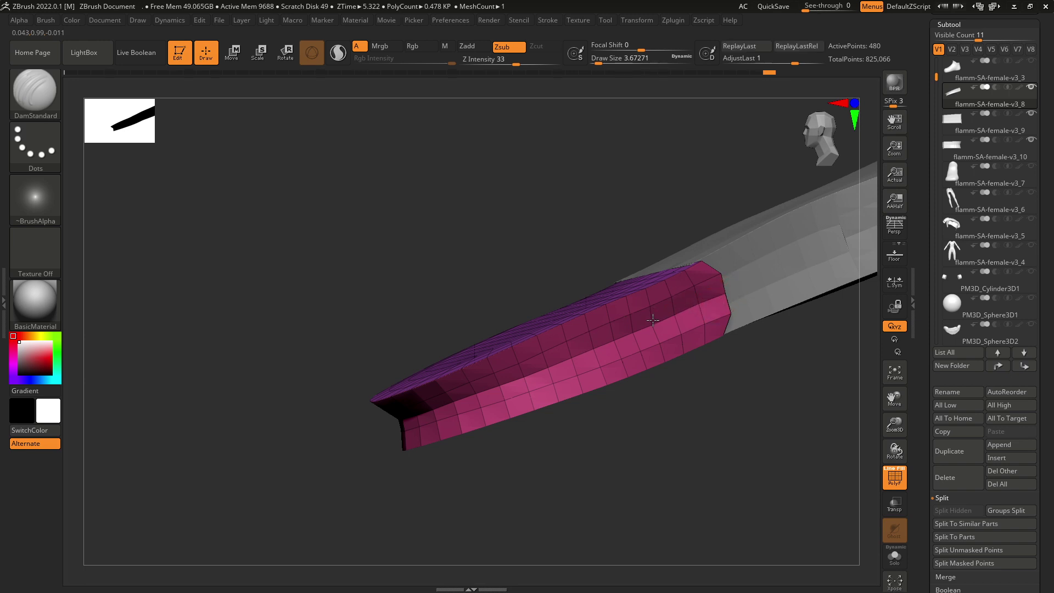
mouse_move(689, 459)
mouse_down()
mouse_move(722, 459)
mouse_move(702, 424)
mouse_move(603, 405)
mouse_move(625, 321)
mouse_up()
key(shift)
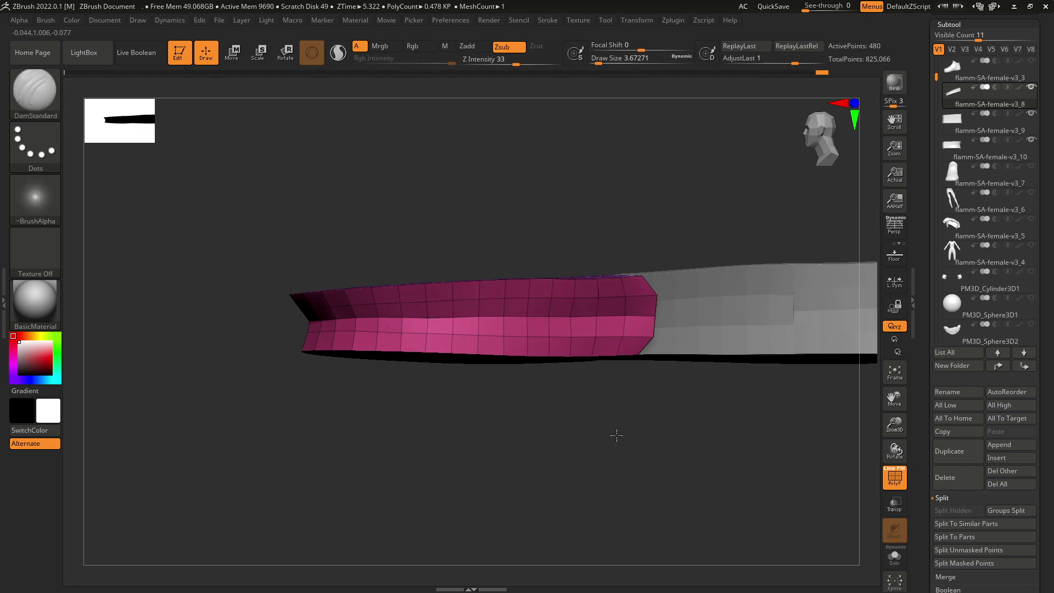
drag(617, 438, 566, 336)
- Pull the toe section's rear side edge outward with the Move brush at draw sizes of about 3.7 and 14.2
click(46, 105)
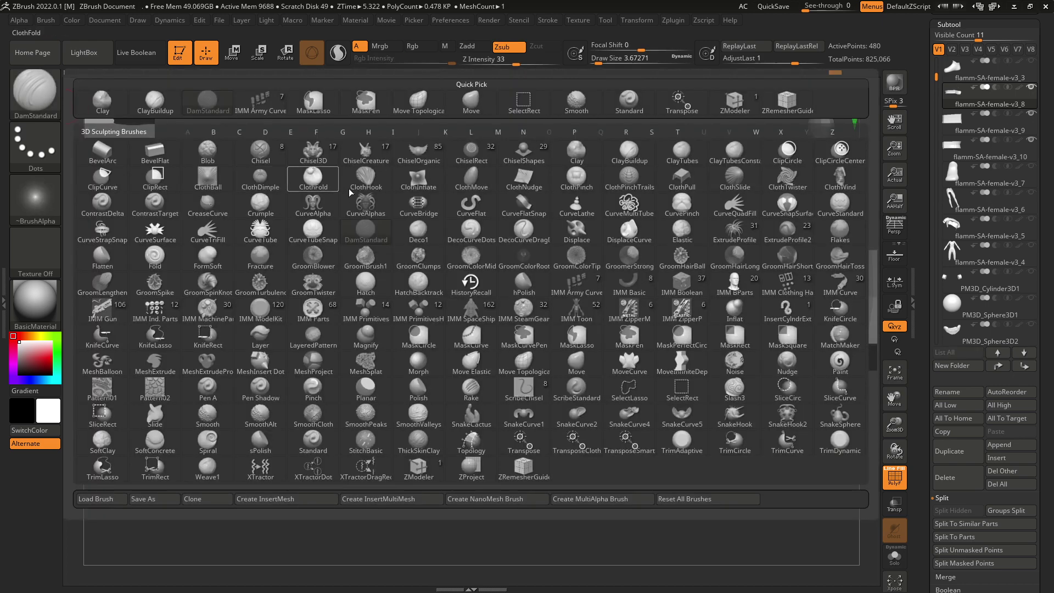
key(m)
click(575, 365)
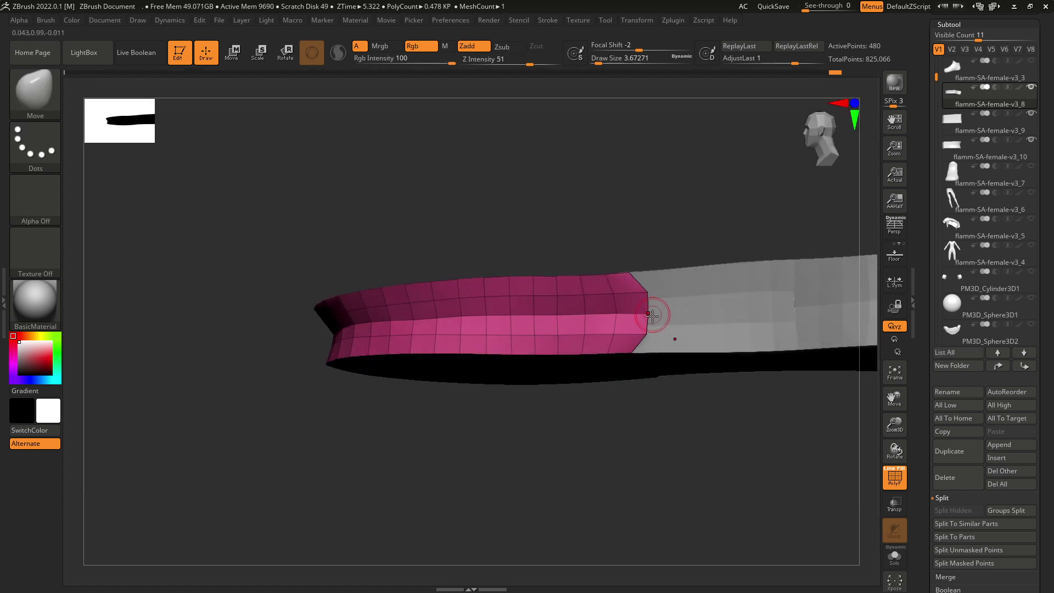
drag(651, 313, 652, 318)
key(space)
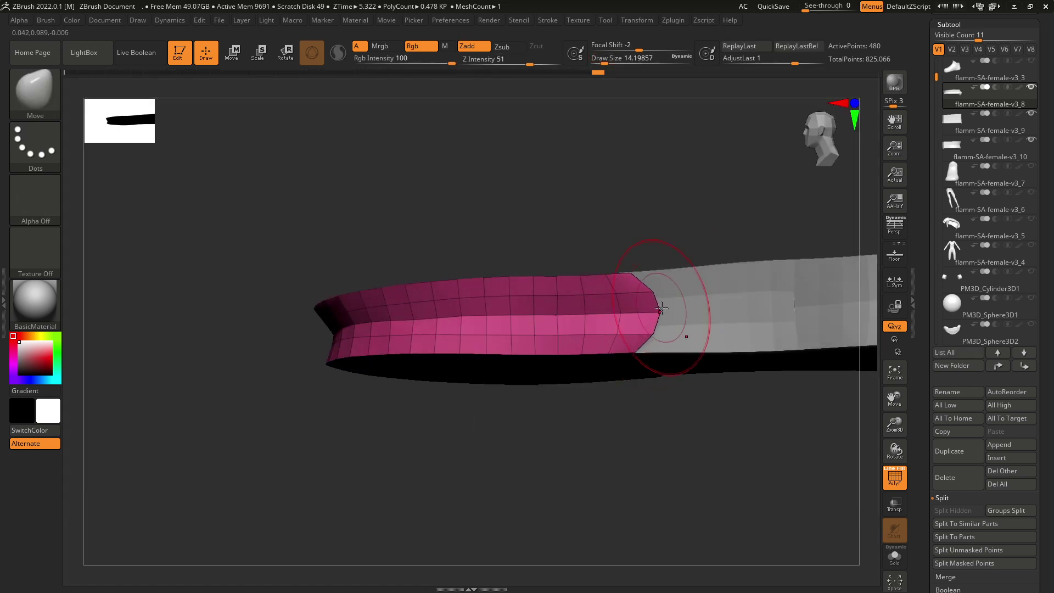
- Adjust the toe section's upper rear outline against the middle section with the Move brush at a draw size of about 51.2
drag(687, 363, 623, 393)
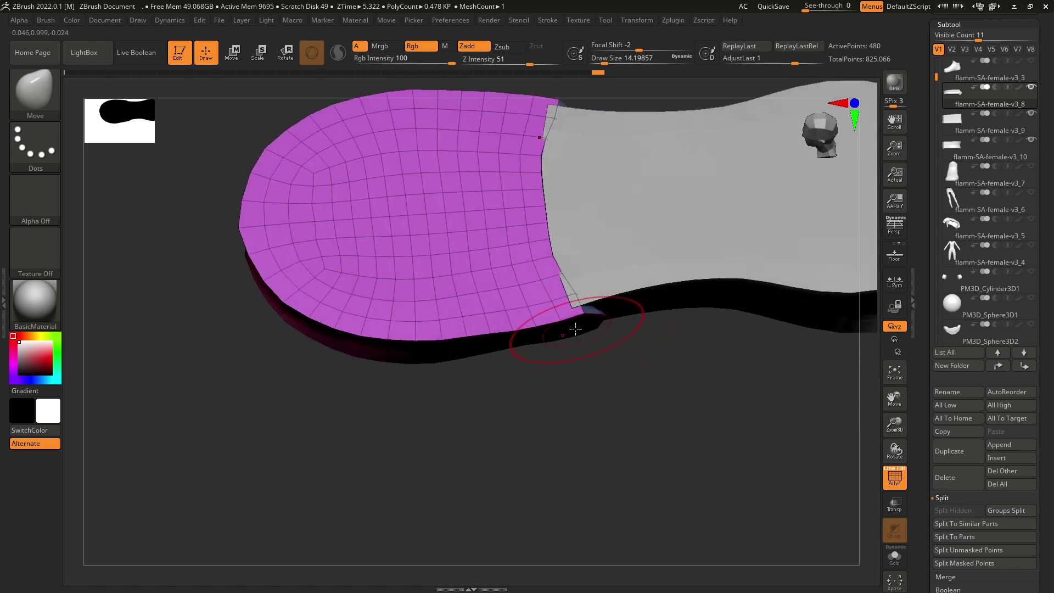
key(])
key(space)
drag(574, 324, 584, 325)
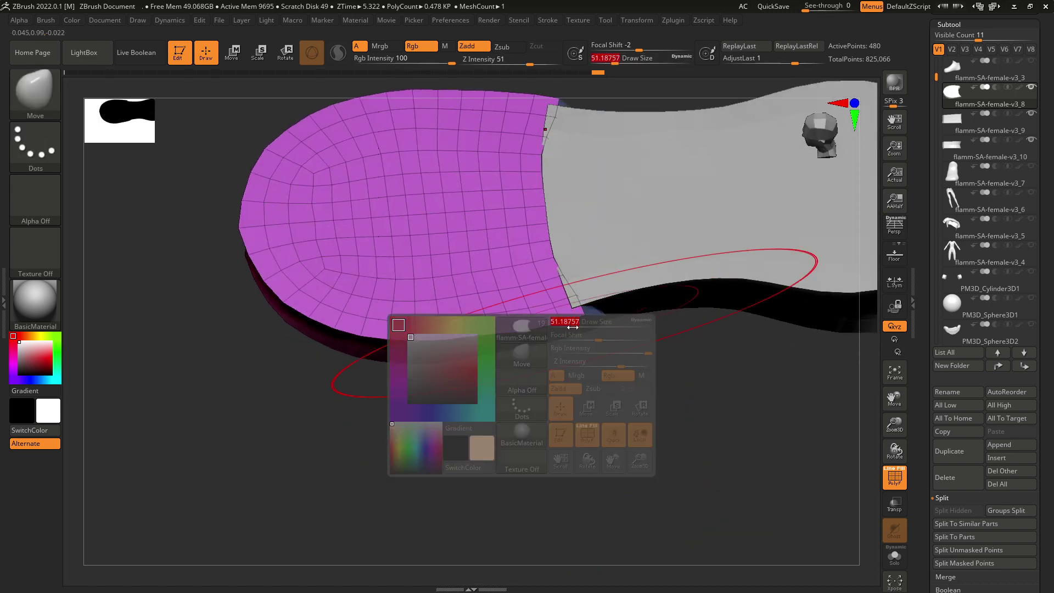
drag(562, 422, 563, 408)
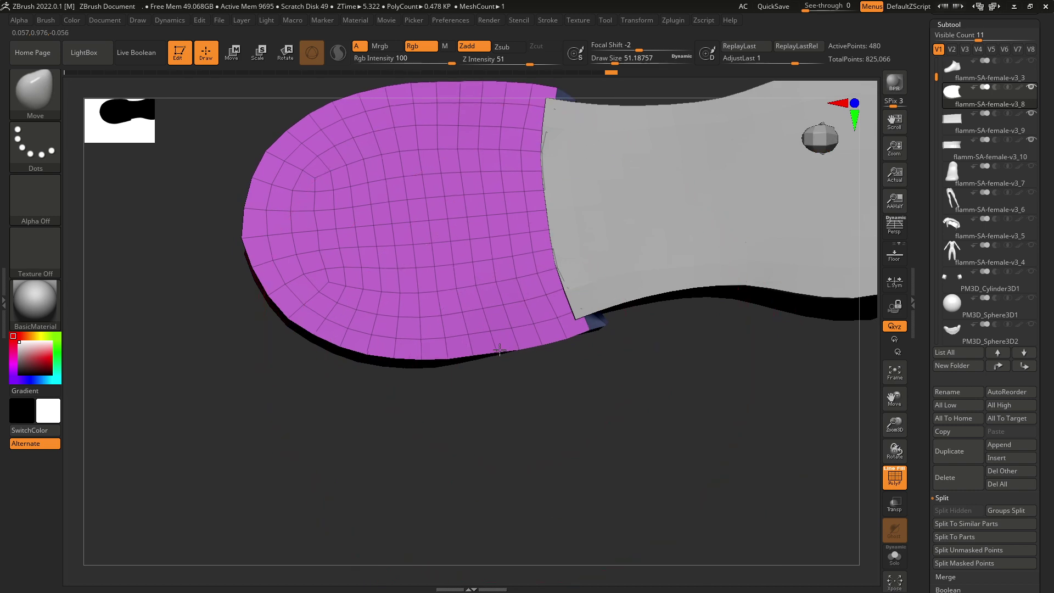
mouse_move(631, 408)
right_down()
mouse_move(630, 292)
mouse_move(606, 329)
mouse_move(595, 383)
mouse_move(622, 386)
mouse_move(585, 380)
right_up()
- Select the heel subtool flamm-SA-female-v3_10 and slant its front side edge with the Move brush at a draw size of about 10.5
alt+click(582, 345)
alt+right_drag(662, 346, 605, 337)
alt+click(605, 337)
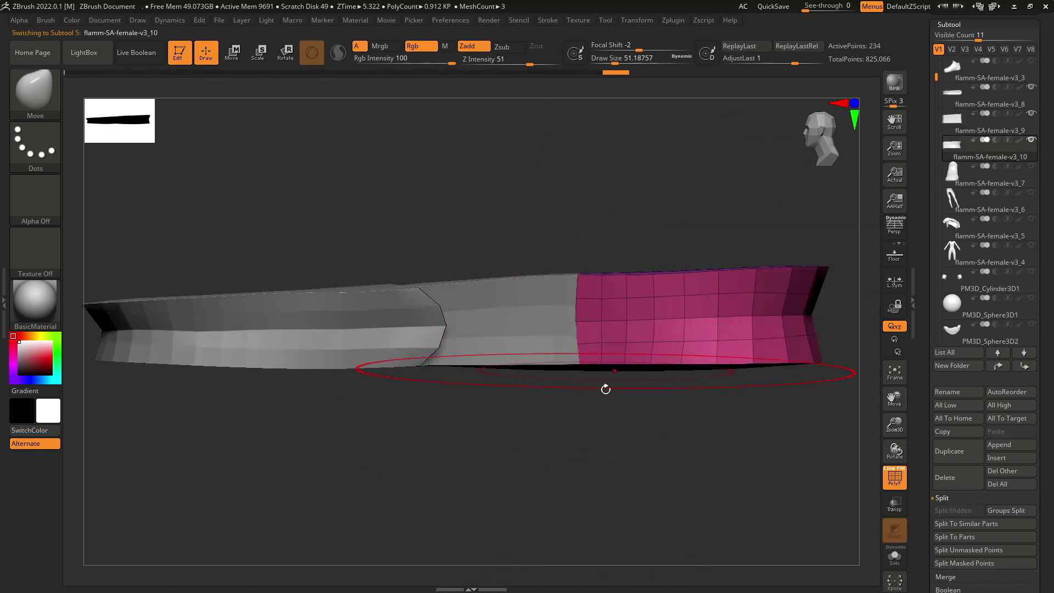
right_drag(604, 390, 596, 385)
key(space)
mouse_move(591, 339)
mouse_down()
mouse_move(561, 355)
mouse_move(570, 325)
mouse_up()
key(space)
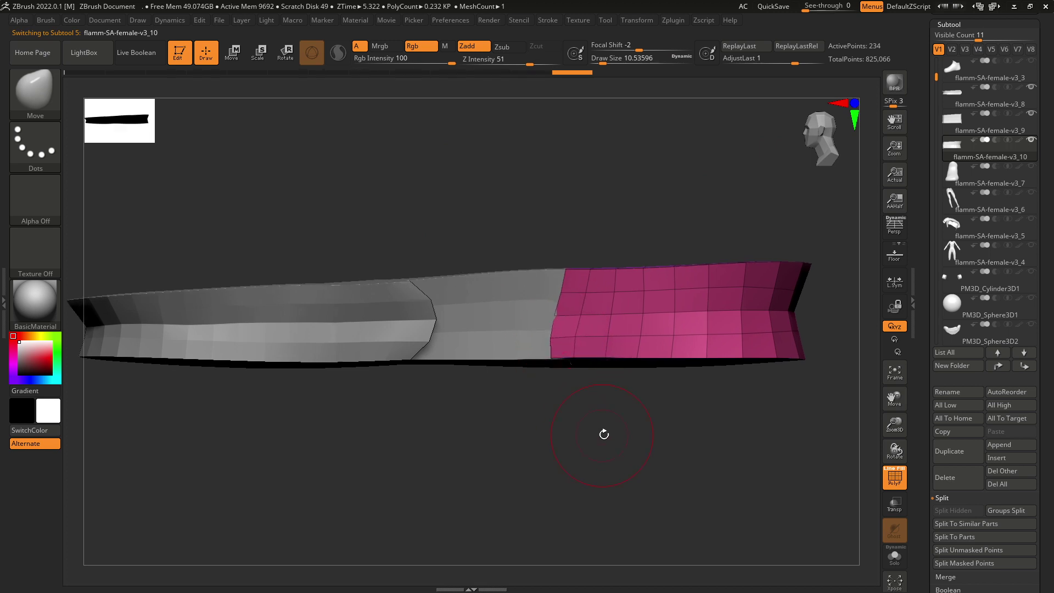
- Refine the heel section's front edge from above and below with the Move brush at draw sizes of about 10.5 and 4.3
mouse_move(604, 433)
mouse_down()
mouse_move(623, 460)
mouse_move(615, 439)
mouse_move(598, 440)
mouse_up()
key(space)
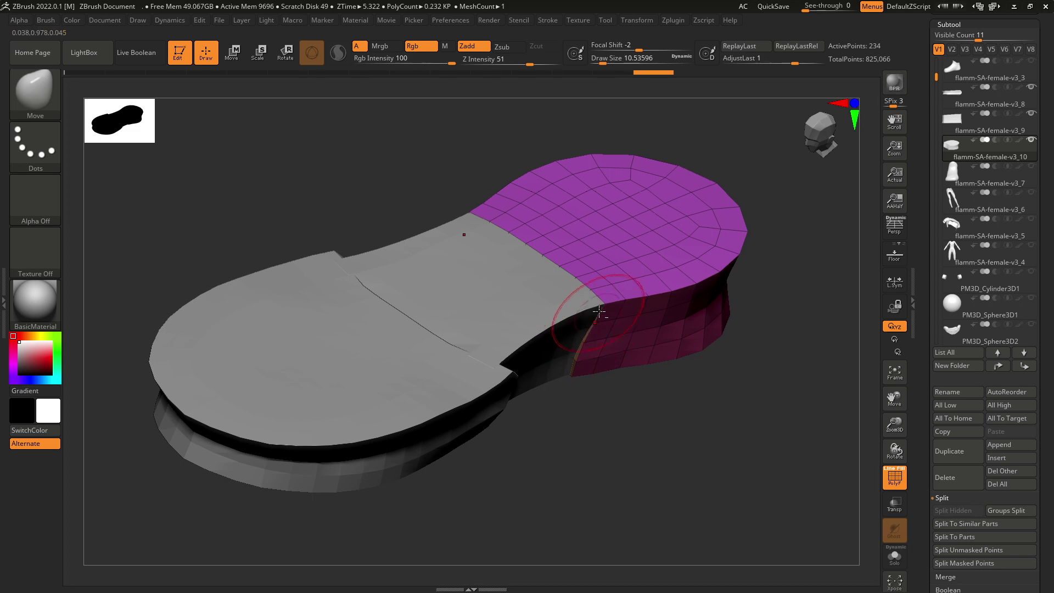
mouse_move(610, 344)
mouse_down()
mouse_move(564, 365)
mouse_move(662, 478)
mouse_up()
key(space)
mouse_move(627, 428)
mouse_down()
mouse_move(607, 412)
mouse_move(589, 367)
mouse_up()
key(space)
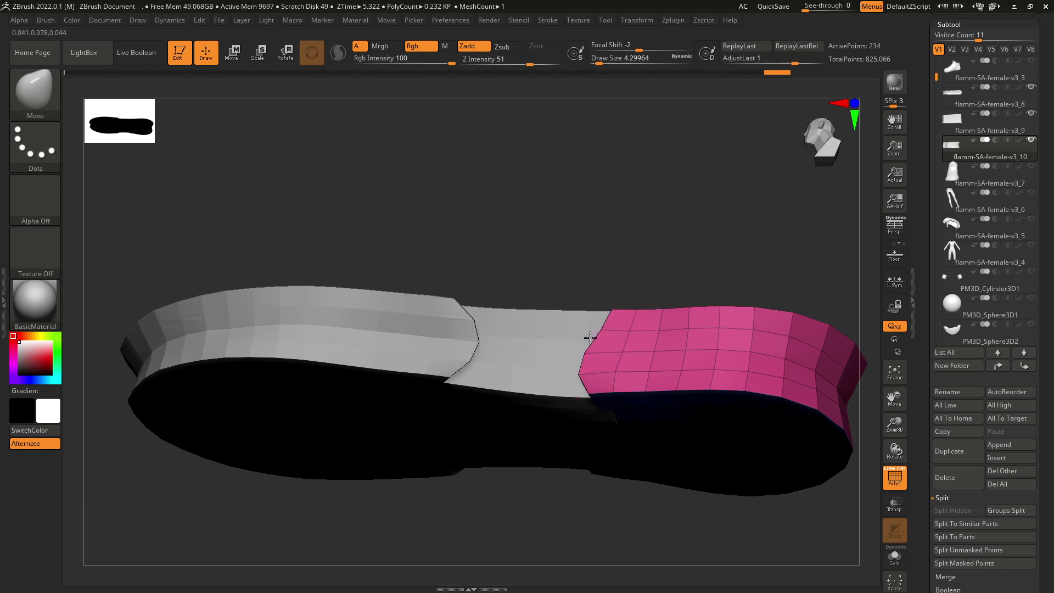
- Broaden the angled shape of the heel section's front side edge with the Move brush at a draw size of about 23.3
mouse_move(630, 297)
mouse_down()
mouse_move(636, 321)
mouse_move(621, 352)
mouse_up()
key(space)
key(space)
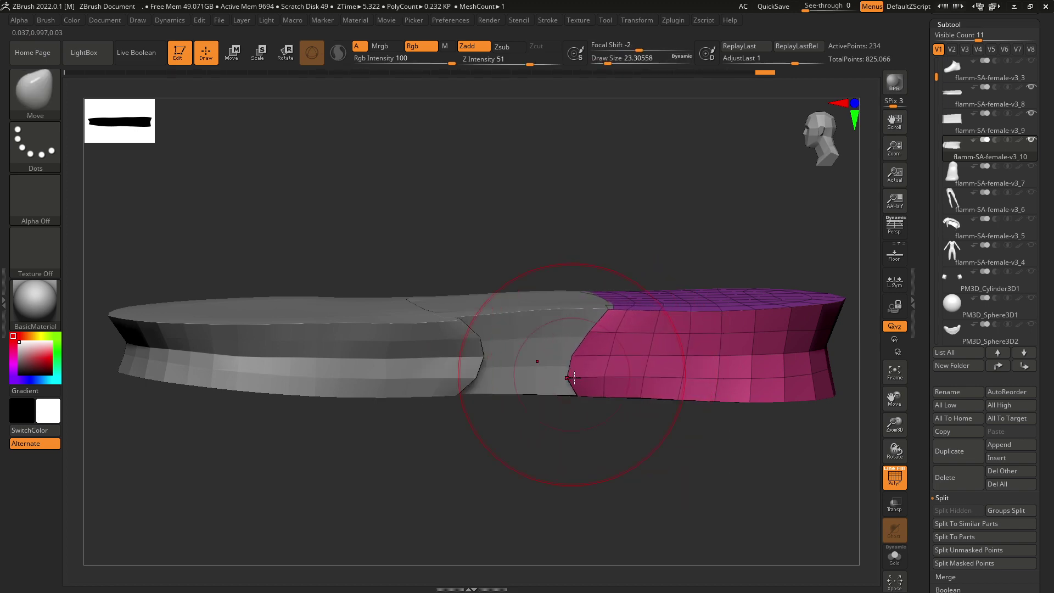
mouse_move(573, 378)
mouse_down()
mouse_move(583, 424)
mouse_move(612, 450)
mouse_move(630, 435)
mouse_move(612, 404)
mouse_move(650, 383)
mouse_move(621, 266)
mouse_move(607, 345)
mouse_up()
- Show the shoe subtool flamm-SA-female-v3_3 and fine-tune the heel section's front edge with the Move brush at a draw size of about 4.3
click(1031, 61)
mouse_move(660, 227)
mouse_down()
mouse_move(578, 385)
mouse_move(559, 393)
mouse_move(563, 376)
mouse_up()
key(space)
key(space)
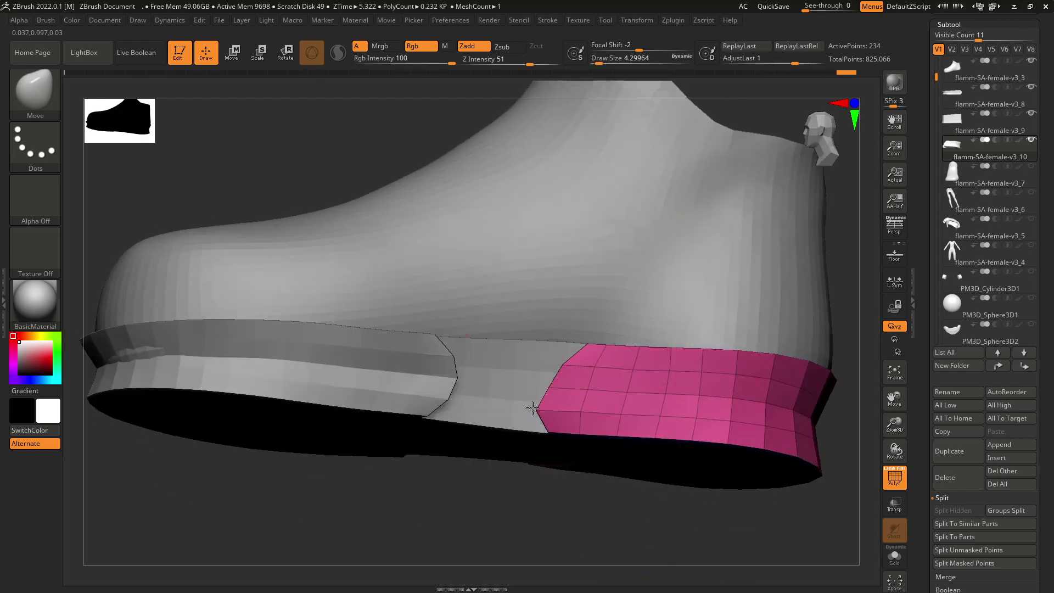
drag(552, 517, 551, 436)
drag(556, 533, 560, 457)
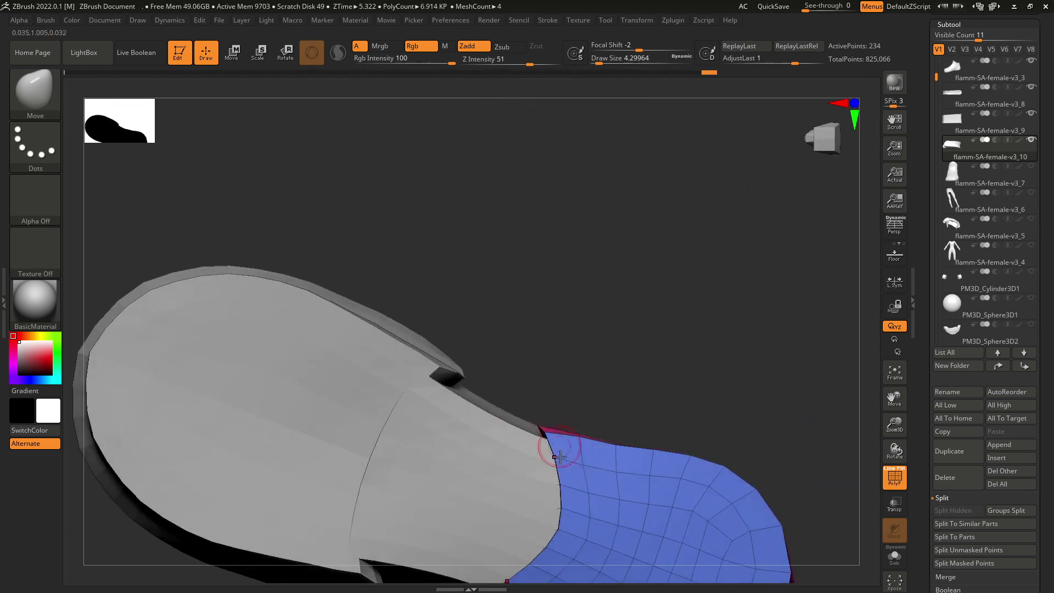
drag(560, 373, 552, 435)
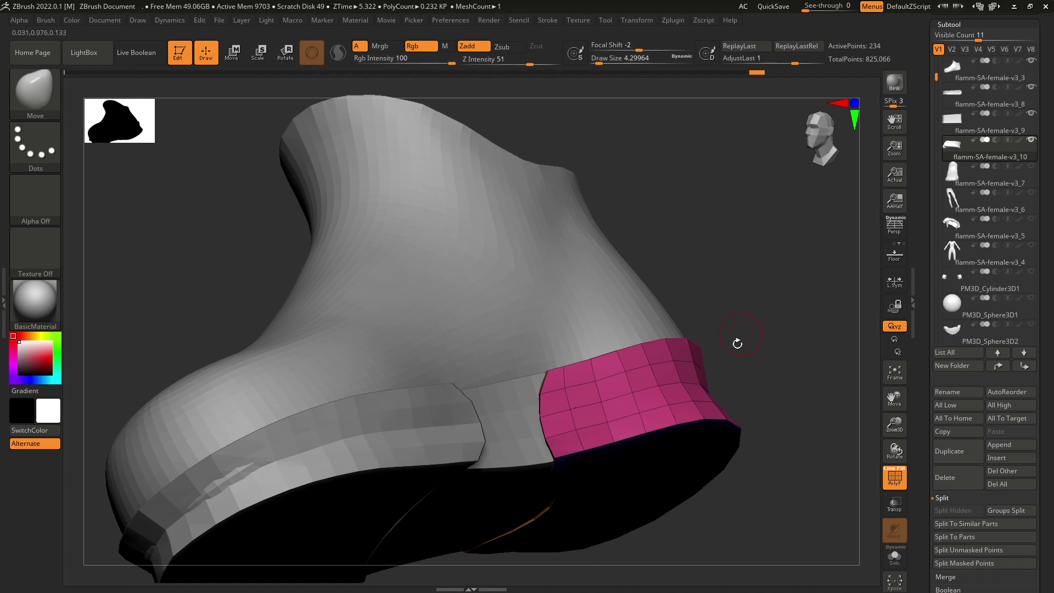
drag(737, 344, 602, 388)
drag(565, 346, 610, 418)
- Select the middle subtool flamm-SA-female-v3_9 and move its upper side corners inward with the Move brush at a draw size of about 6.6
alt+click(527, 352)
drag(544, 420, 562, 468)
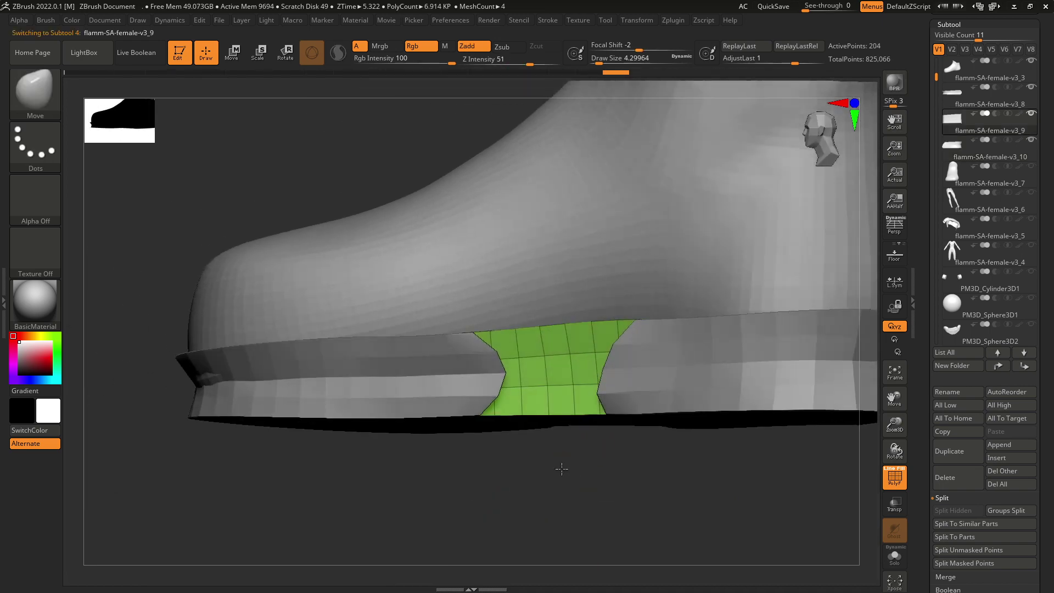
drag(505, 450, 510, 483)
key(space)
drag(478, 336, 488, 336)
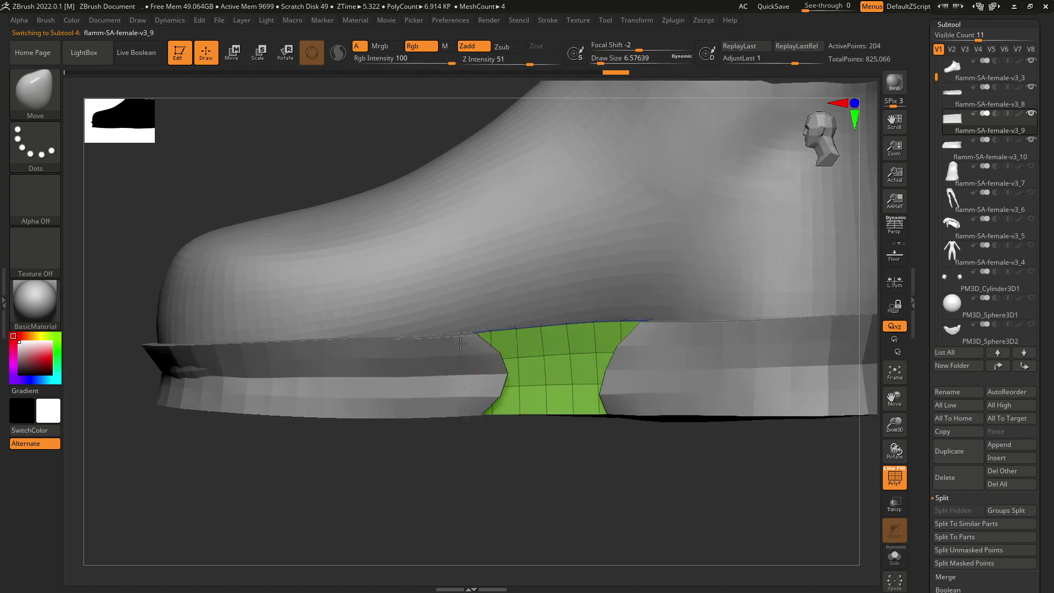
drag(496, 389, 582, 411)
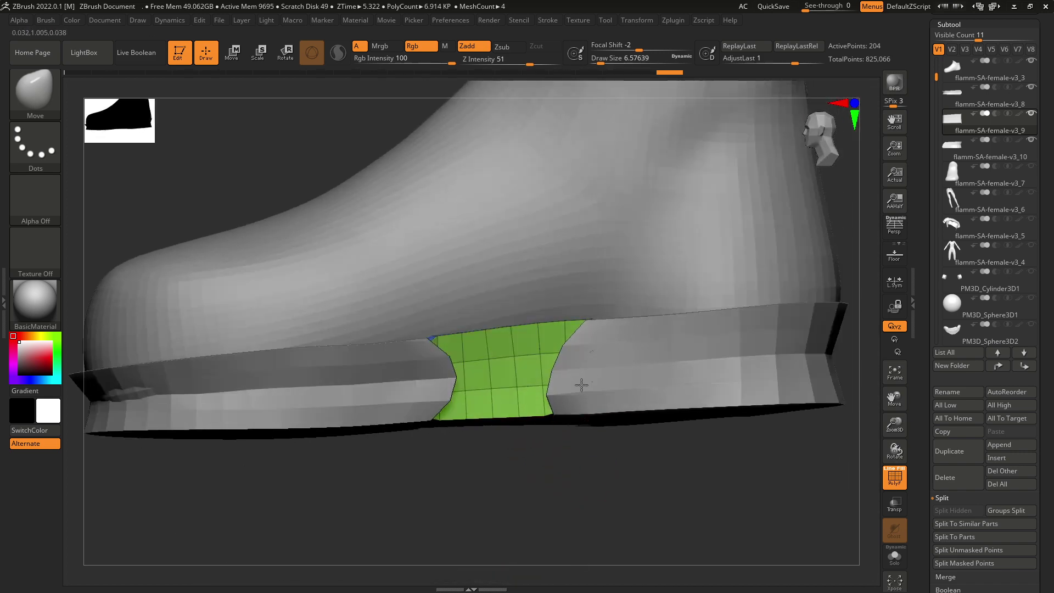
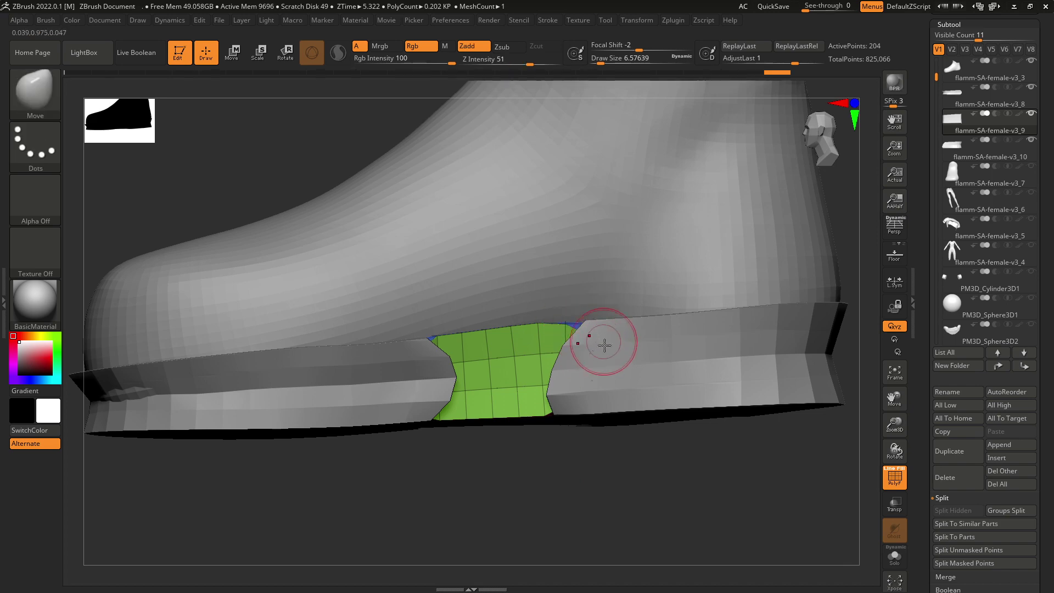
drag(603, 439, 595, 460)
- Reshape the middle section's underside into a shallow recess with the Move and Smooth brushes at a draw size of about 10.5
right_drag(610, 329, 563, 361)
mouse_move(571, 504)
mouse_down()
mouse_move(494, 459)
mouse_move(554, 343)
mouse_up()
key(space)
drag(586, 529, 579, 483)
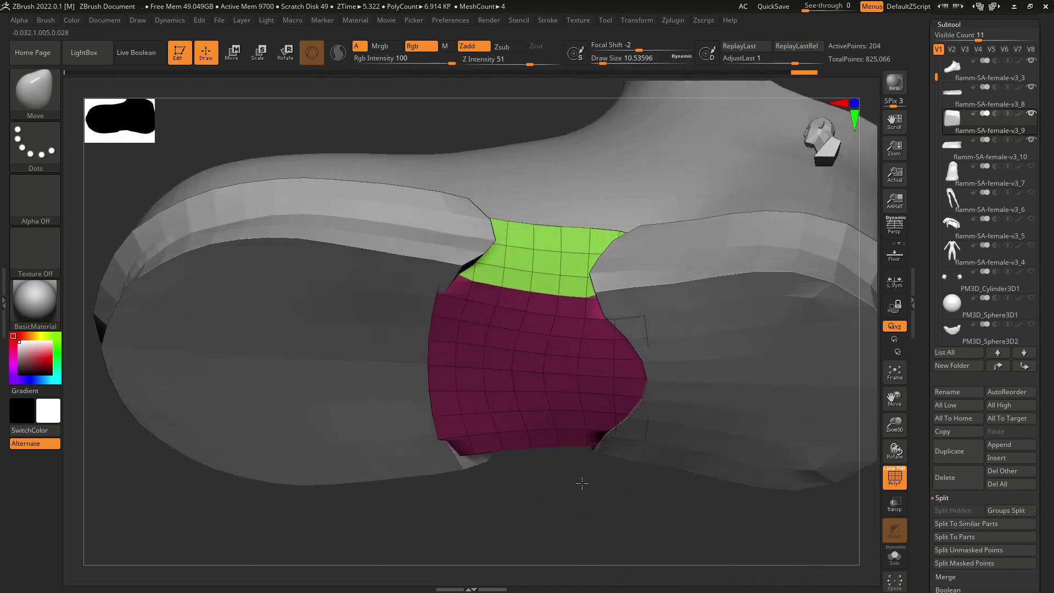
key(ctrl+z)
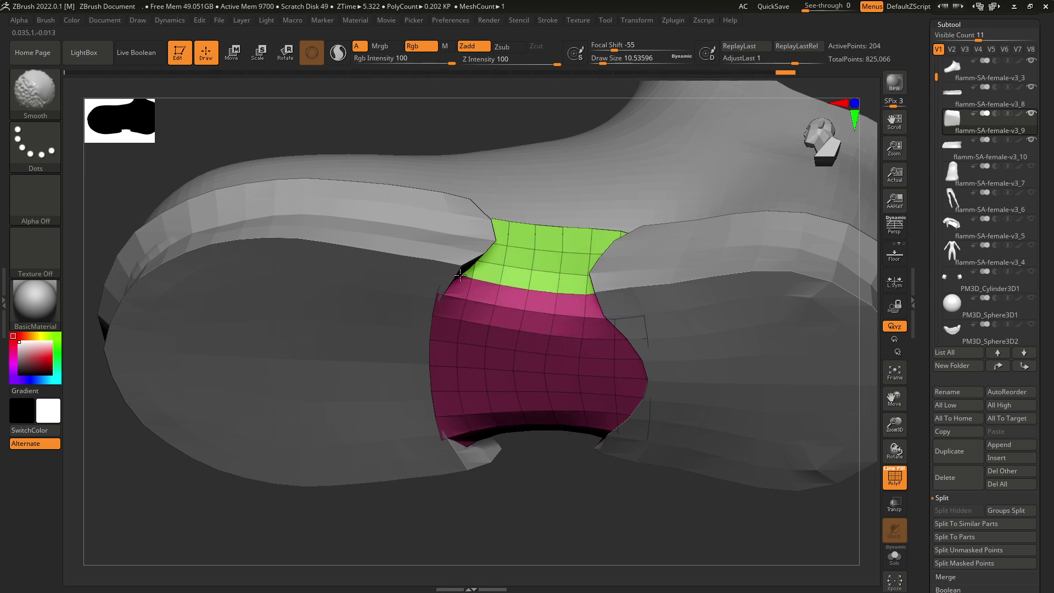
mouse_move(571, 417)
mouse_down()
mouse_move(558, 372)
mouse_move(595, 438)
mouse_move(546, 349)
mouse_move(593, 346)
mouse_move(555, 396)
mouse_move(598, 388)
mouse_move(542, 329)
mouse_up()
- Touch up the underside joint between the heel and middle sections with the Move brush at a draw size of about 10.5
alt+click(560, 356)
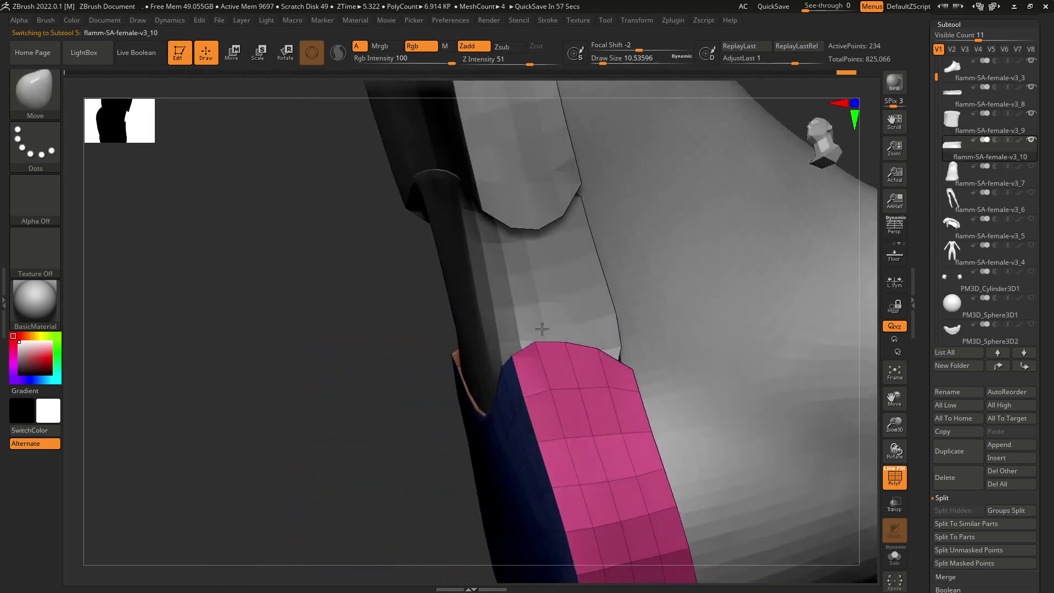
right_drag(542, 328, 728, 250)
alt+click(551, 331)
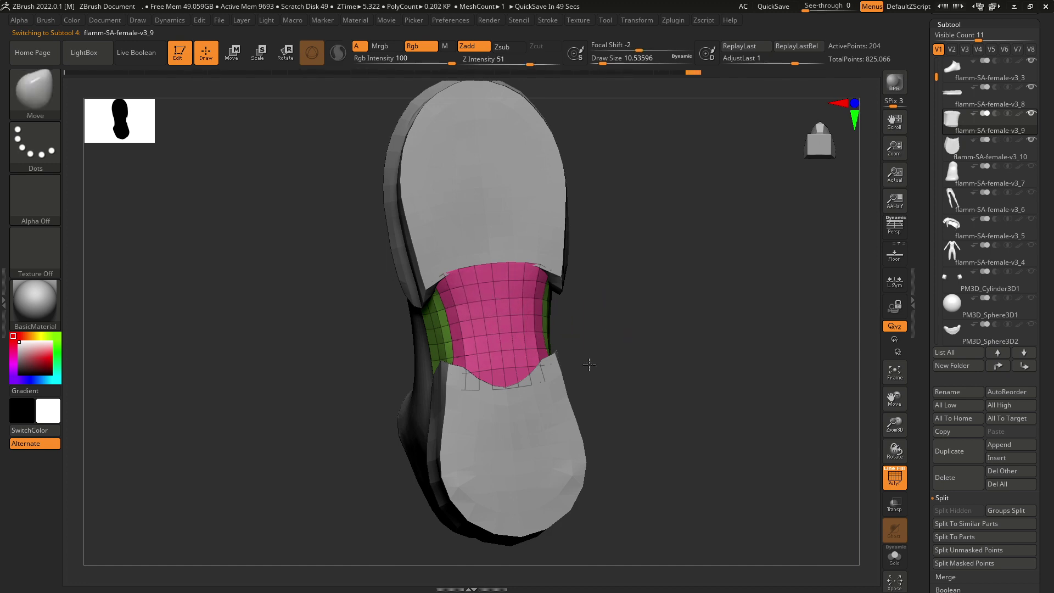
mouse_move(589, 364)
right_down()
mouse_move(583, 379)
mouse_move(576, 357)
mouse_move(593, 348)
mouse_move(561, 314)
right_up()
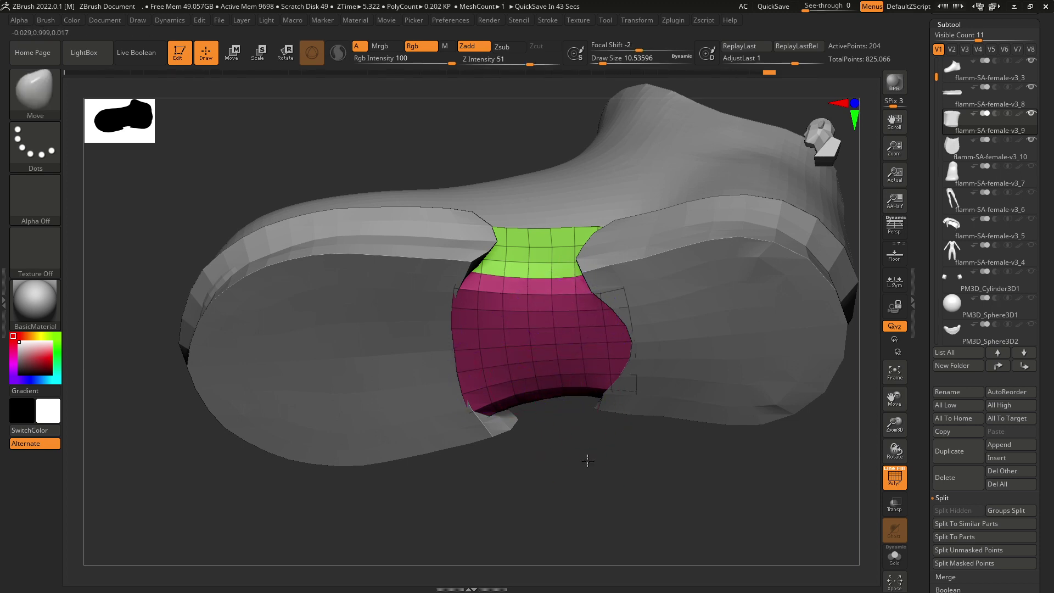
- Curve the middle section's upper side edge along the shoe with the Move brush at draw sizes of about 20 and 10.5
right_drag(586, 459, 593, 500)
ctrl+right_drag(593, 499, 597, 406)
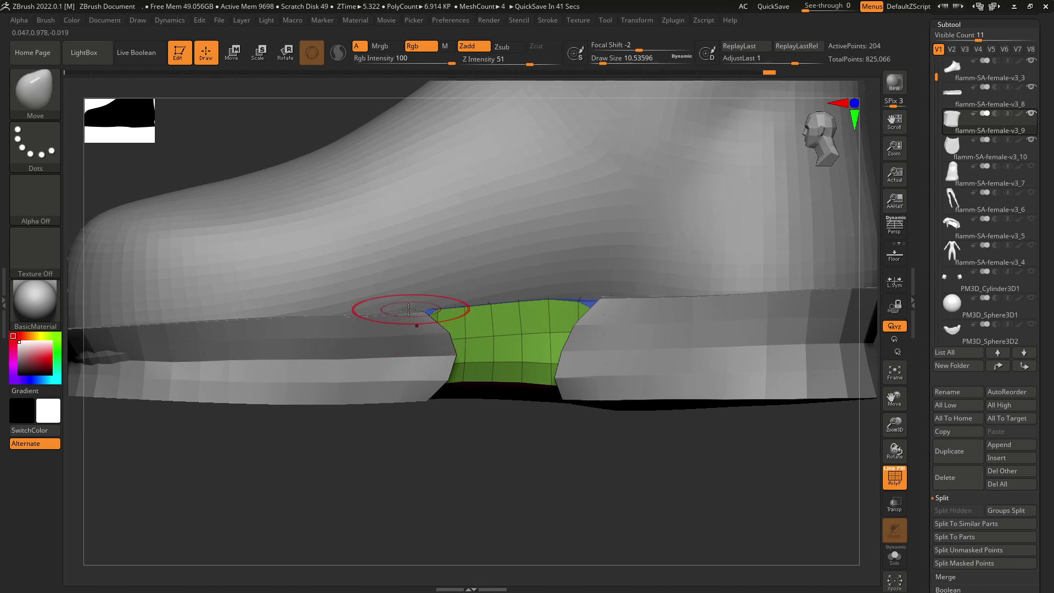
key(space)
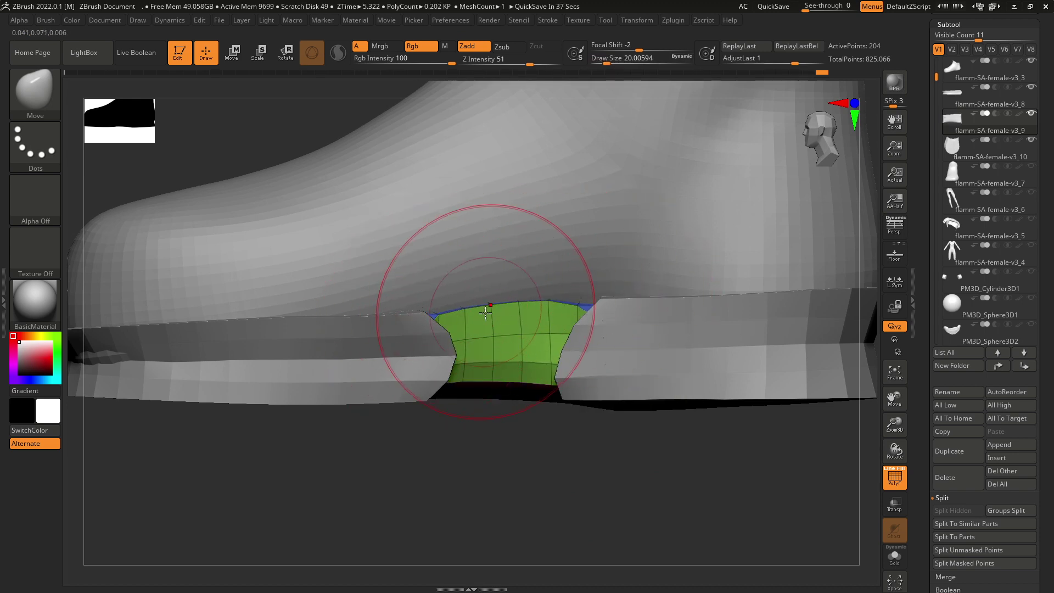
key(space)
drag(551, 305, 551, 309)
- Turn off the polygon frame display and examine the sole's side profile under the shoe
mouse_move(580, 328)
ctrl+right_down()
mouse_move(527, 323)
mouse_move(558, 501)
mouse_move(708, 456)
ctrl+right_up()
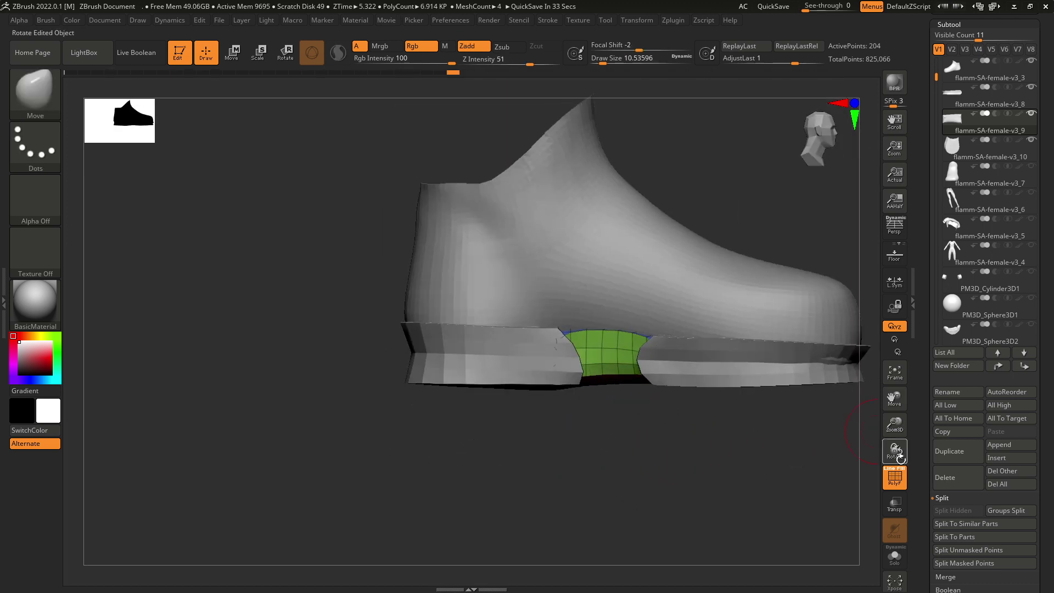
click(895, 477)
ctrl+right_drag(823, 475, 769, 440)
mouse_move(769, 439)
right_down()
mouse_move(577, 441)
mouse_move(598, 499)
mouse_move(601, 384)
mouse_move(673, 406)
mouse_move(667, 463)
mouse_move(713, 462)
mouse_move(748, 556)
mouse_move(651, 432)
mouse_move(694, 483)
mouse_move(632, 487)
mouse_move(675, 466)
mouse_move(589, 440)
mouse_move(593, 459)
mouse_move(570, 439)
right_up()
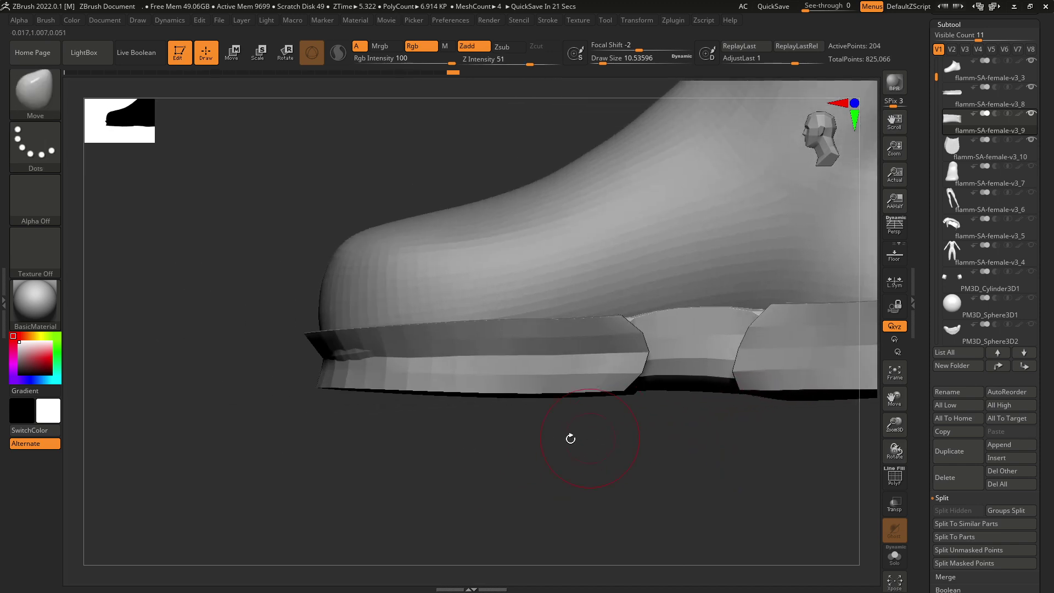
- Select the toe subtool flamm-SA-female-v3_8 and even out its uneven front crease with the Move brush at a draw size of about 5.8
alt+click(383, 371)
drag(341, 358, 339, 359)
right_drag(324, 410, 388, 427)
key(space)
drag(356, 360, 353, 359)
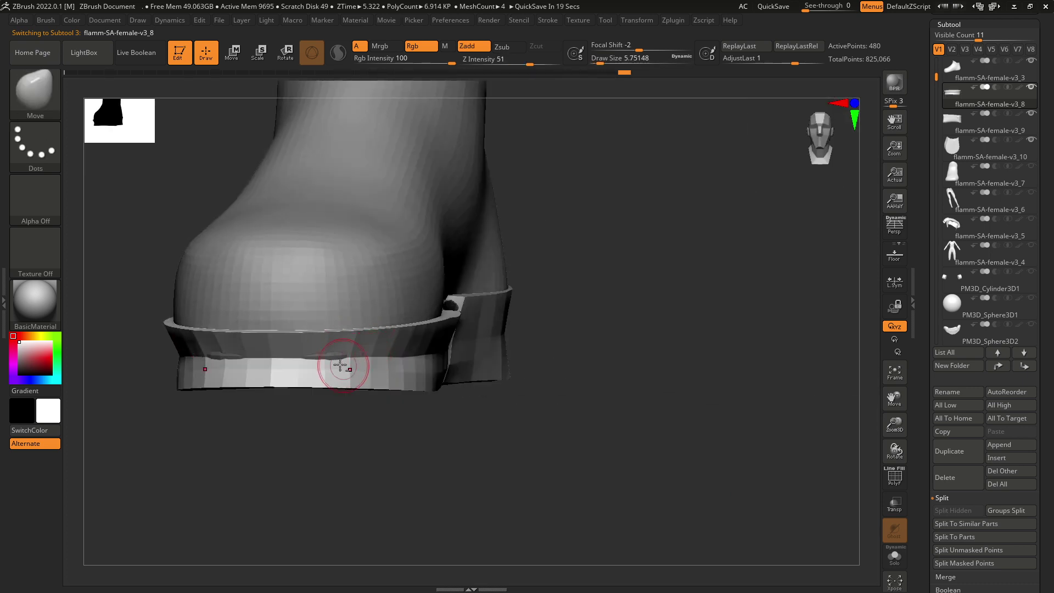
alt+click(349, 357)
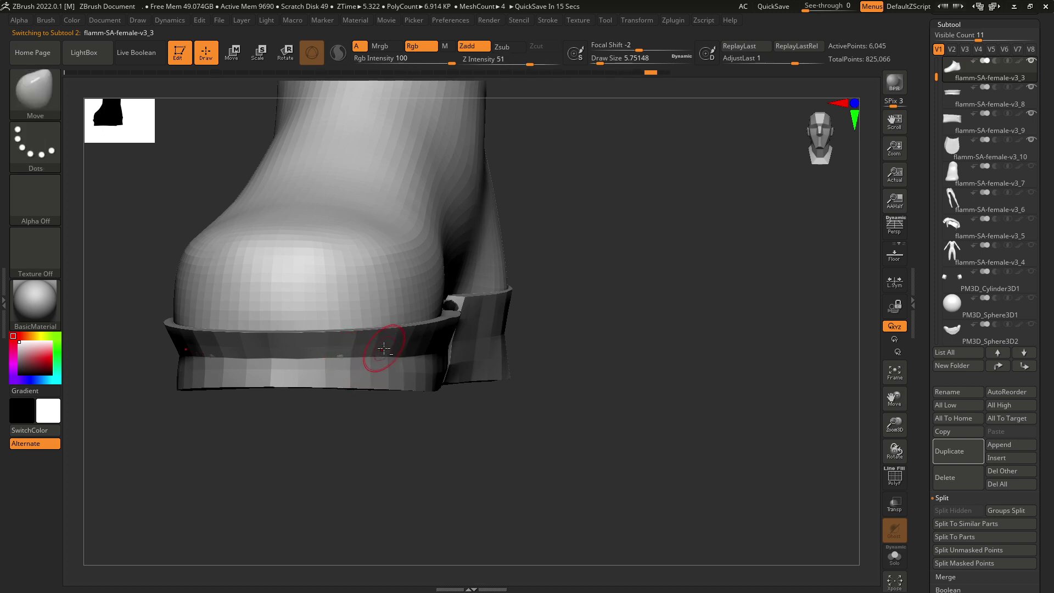
alt+click(356, 360)
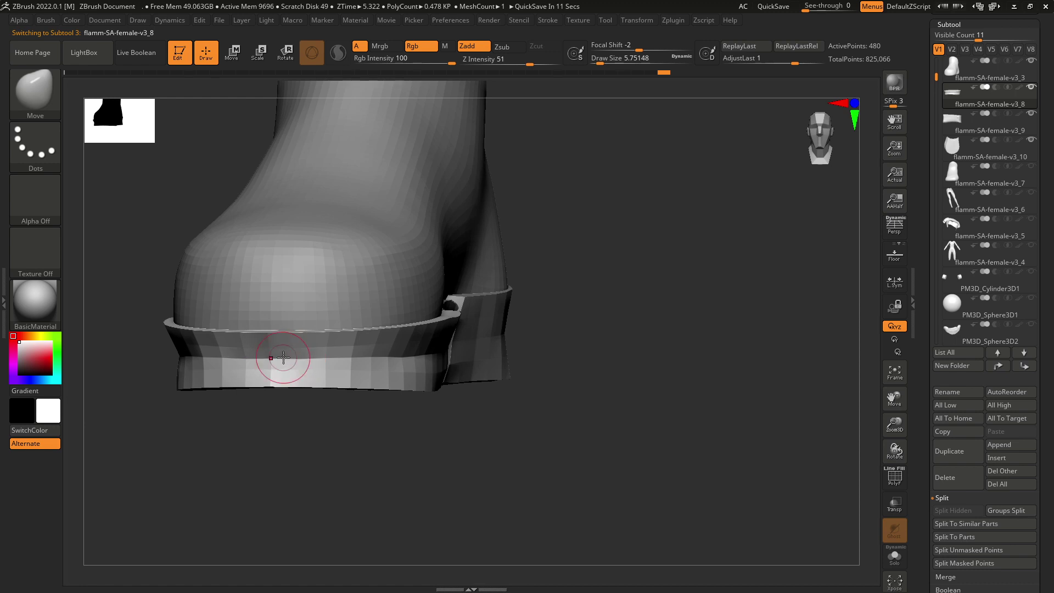
right_drag(284, 357, 385, 356)
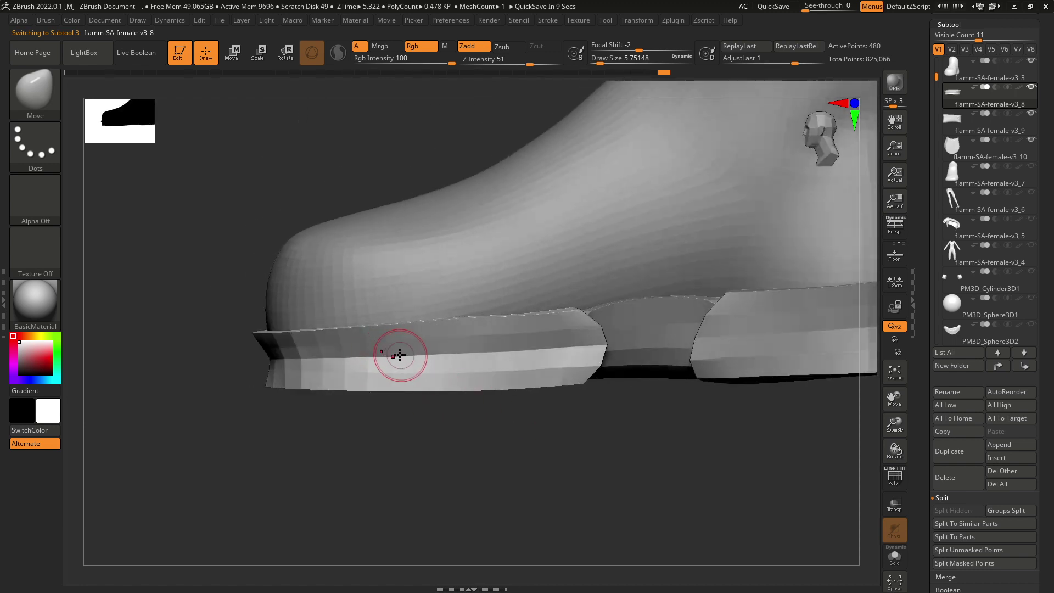
- Check the sole from the side and front, select the shoe subtool flamm-SA-female-v3_3 and set the draw size to about 14.2
right_drag(402, 350, 532, 374)
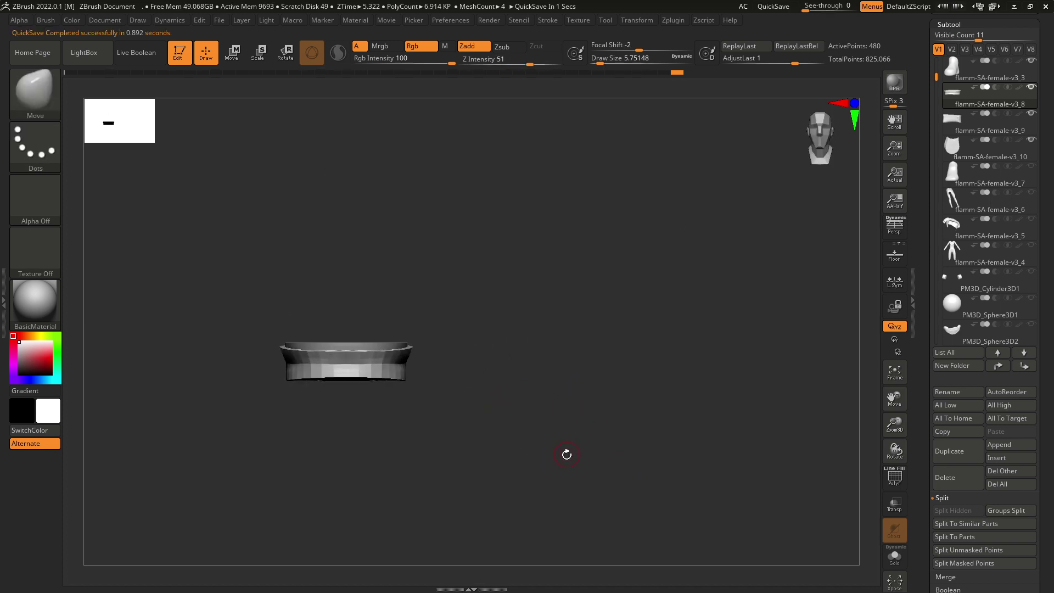
right_drag(567, 454, 533, 439)
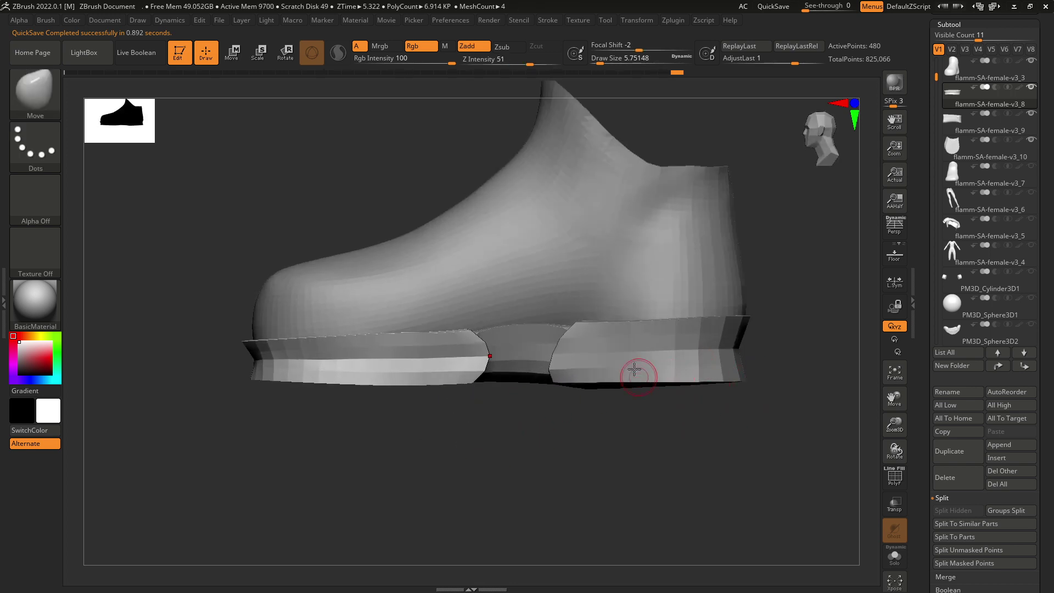
alt+right_drag(572, 364, 608, 376)
alt+click(493, 289)
alt+right_drag(493, 288, 582, 346)
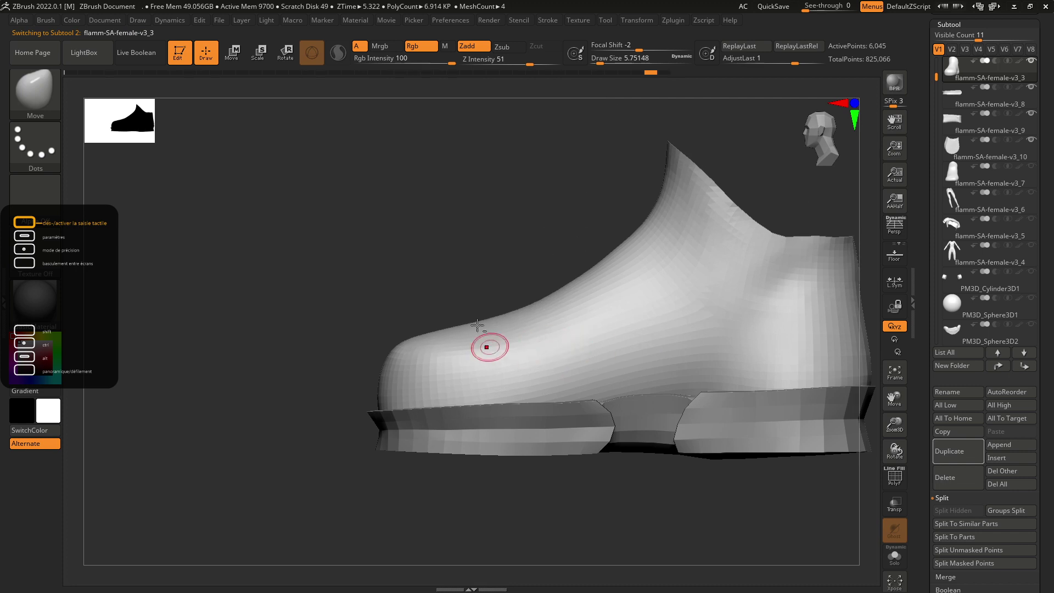
alt+right_drag(477, 326, 559, 304)
mouse_move(518, 208)
right_down()
mouse_move(534, 242)
mouse_move(528, 291)
right_up()
key(s)
drag(487, 327, 493, 327)
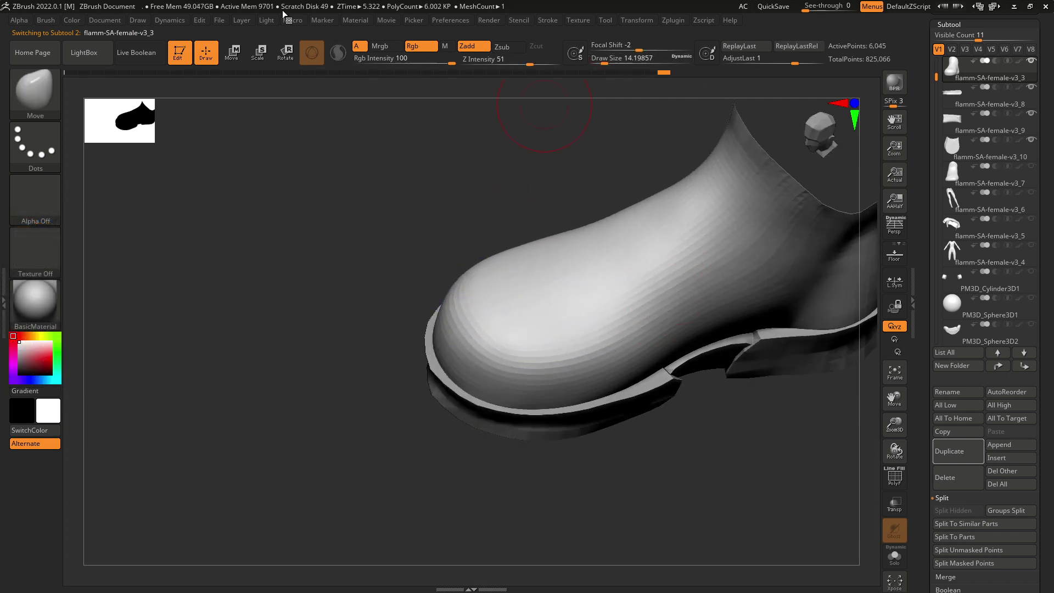
- Study the reference drawing of the sneakers and compare it with the shoe's side profile
right_drag(1053, 127, 617, 121)
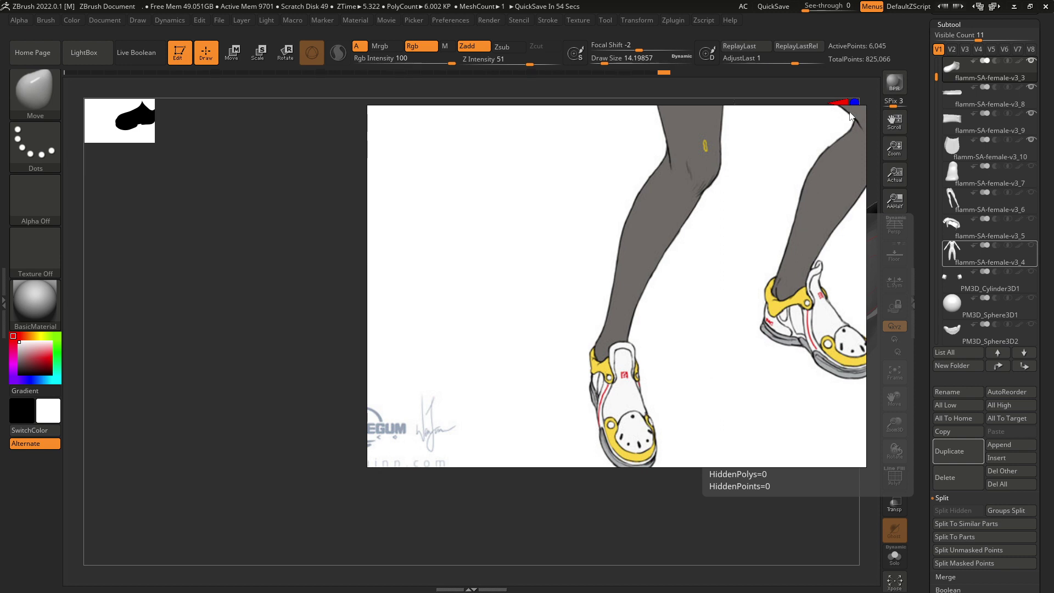
right_drag(566, 190, 1053, 211)
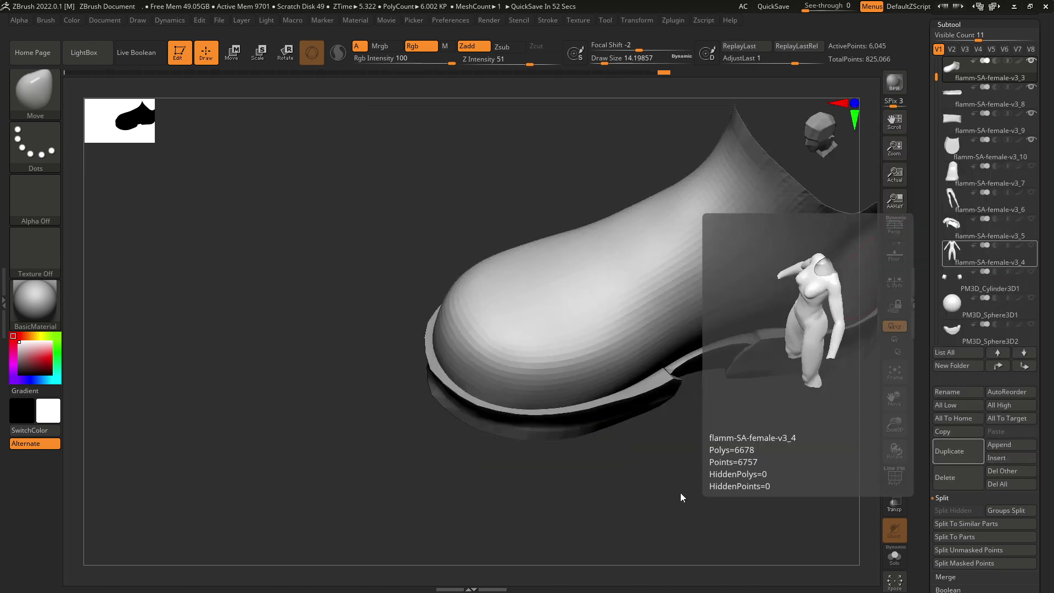
shift+drag(681, 493, 687, 466)
key(f)
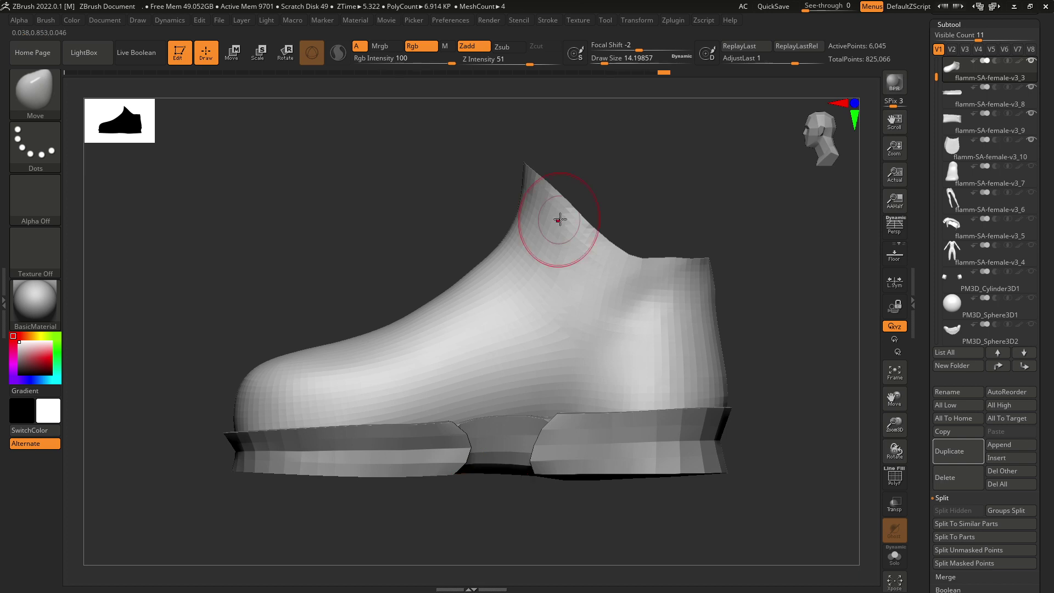
shift+drag(568, 214, 536, 207)
shift+drag(636, 286, 610, 277)
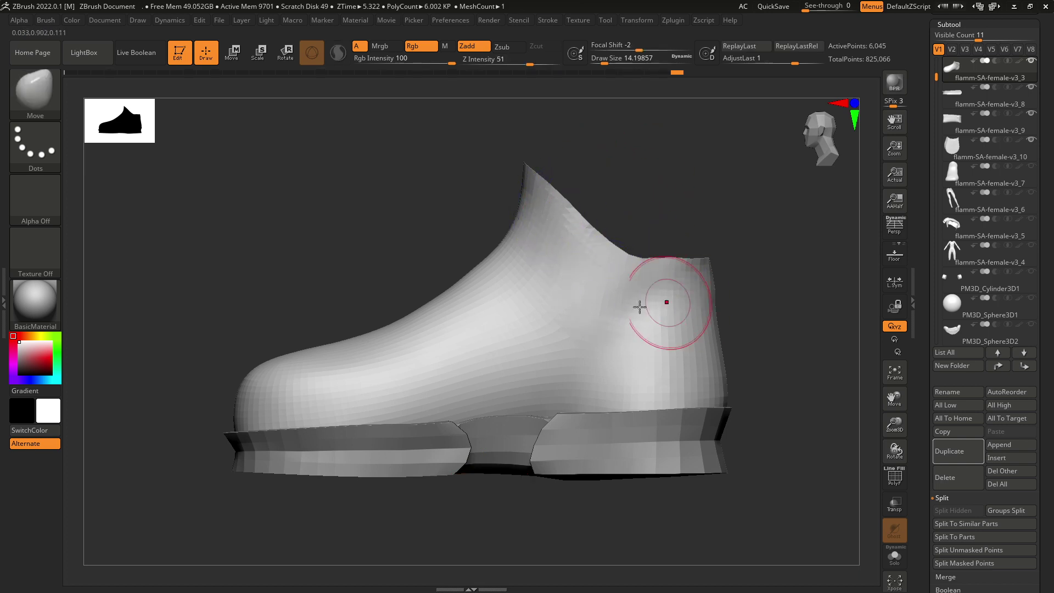
- Mask the whole front part of the shoe, from the toe tip to the forefoot, with the MaskLasso brush
mouse_move(287, 306)
alt+mouse_down()
mouse_move(438, 261)
mouse_move(447, 318)
alt+mouse_up()
mouse_move(447, 318)
right_down()
mouse_move(491, 297)
mouse_move(487, 318)
mouse_move(517, 323)
right_up()
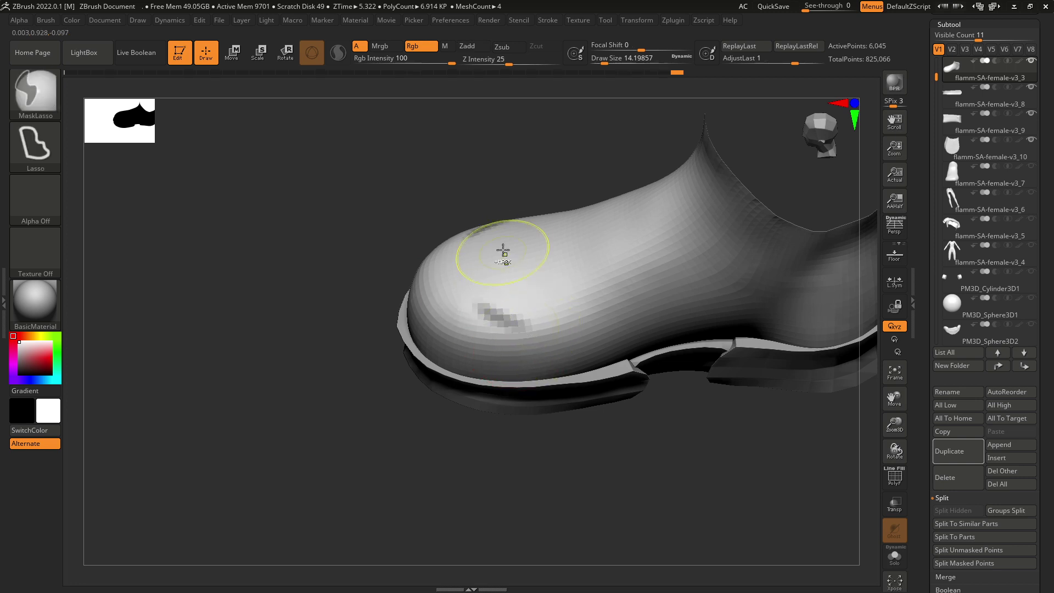
shift+right_drag(459, 235, 454, 192)
mouse_move(424, 299)
ctrl+mouse_down()
mouse_move(537, 310)
mouse_move(415, 409)
mouse_move(420, 311)
ctrl+mouse_up()
key(ctrl)
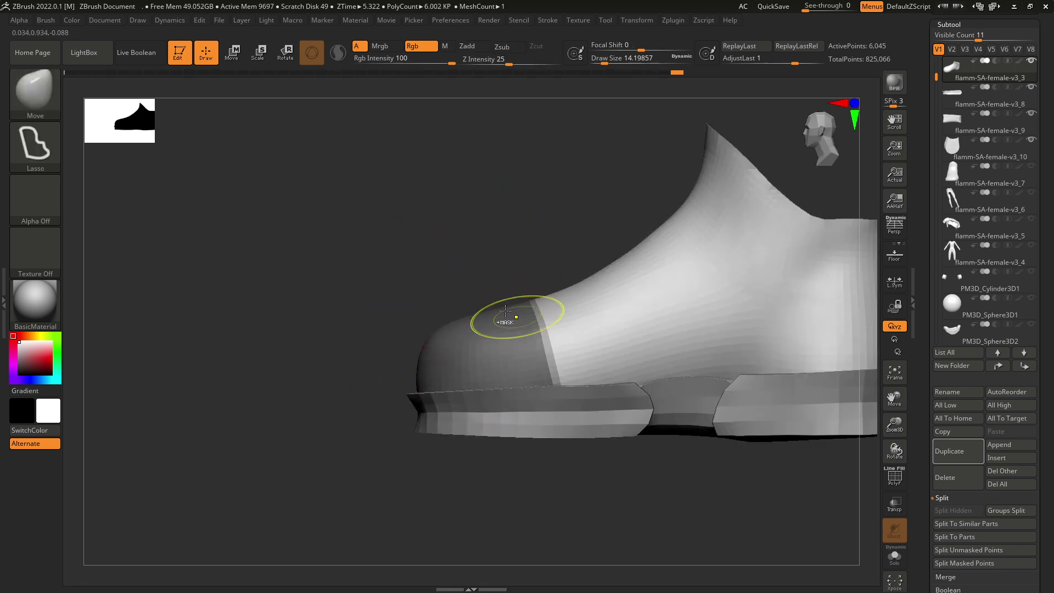
mouse_move(589, 345)
ctrl+mouse_down()
mouse_move(481, 455)
mouse_move(464, 288)
ctrl+mouse_up()
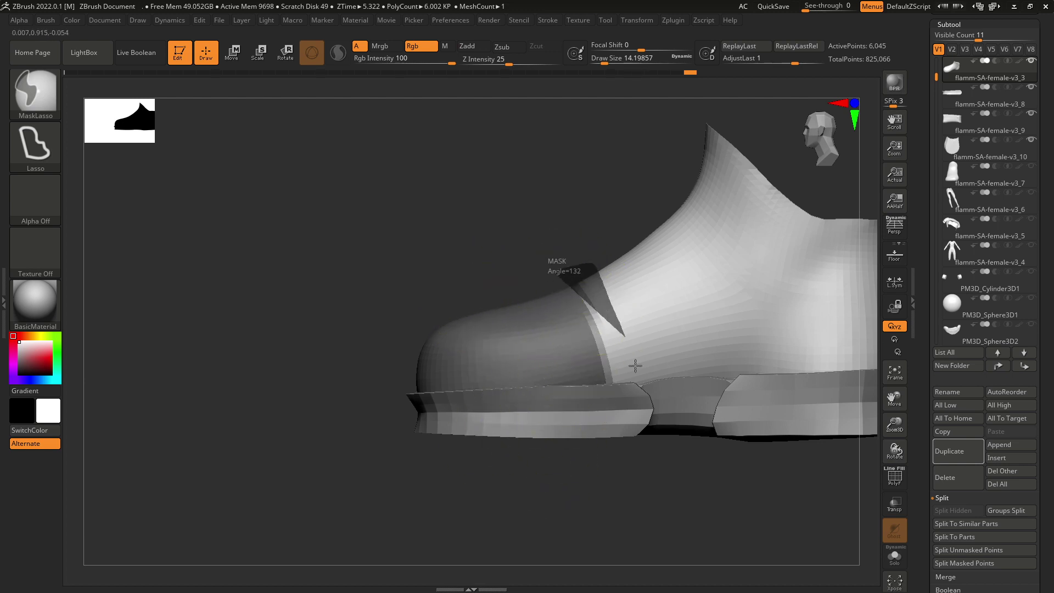
ctrl+drag(635, 366, 537, 448)
- Unmask the central area on top of the toe so that a masked band remains around the sides and tip
mouse_move(584, 483)
alt+mouse_down()
mouse_move(567, 432)
mouse_move(602, 516)
alt+mouse_up()
alt+drag(571, 382, 625, 409)
drag(600, 458, 600, 486)
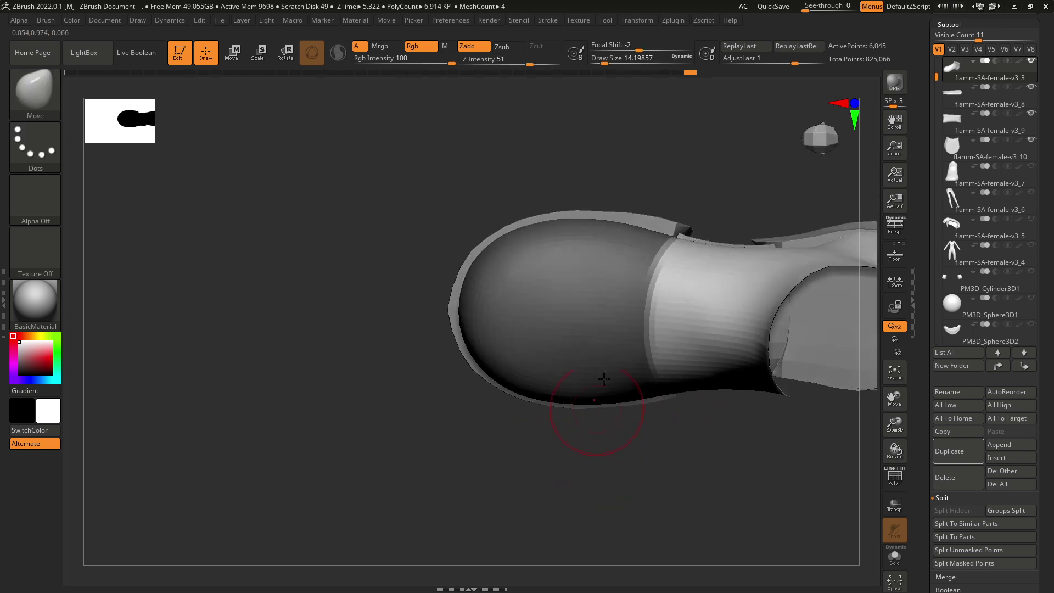
key(ctrl)
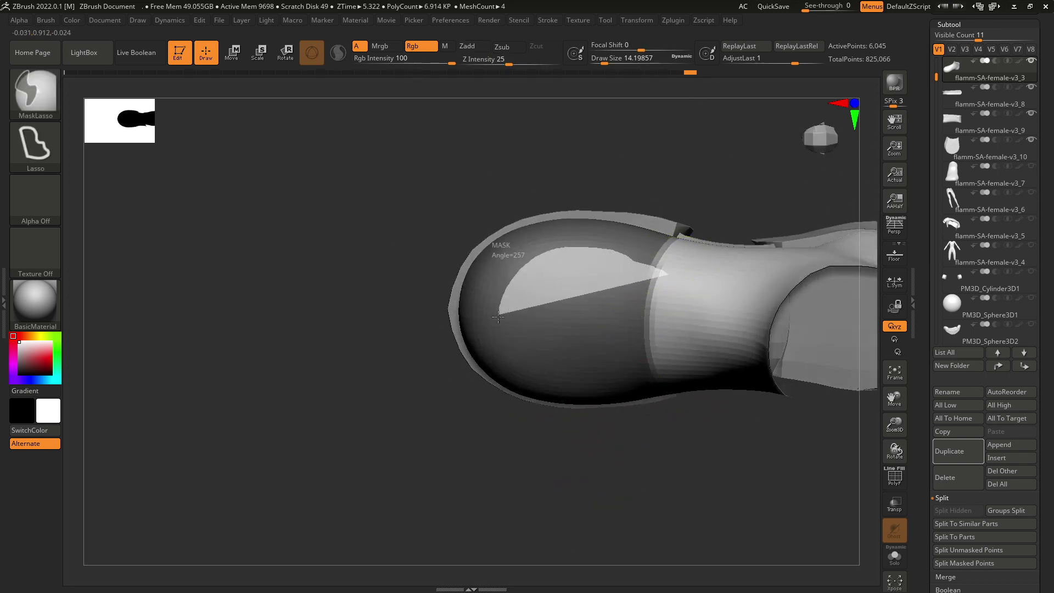
mouse_move(649, 457)
mouse_down()
mouse_move(649, 494)
mouse_move(646, 453)
mouse_move(635, 464)
mouse_move(636, 447)
mouse_move(624, 471)
mouse_move(631, 348)
mouse_move(560, 311)
mouse_move(610, 308)
mouse_move(673, 280)
mouse_move(591, 295)
mouse_up()
right_drag(591, 295, 595, 322)
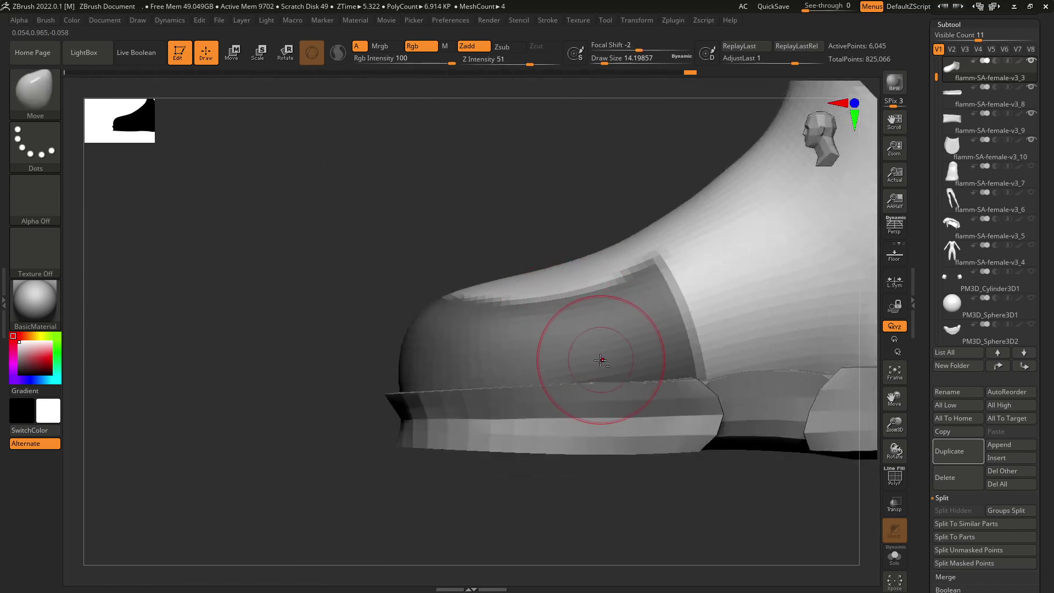
- Reshape the toe mask's upper edge into a rounded lobe at its rear end with the MaskLasso brush
mouse_move(600, 360)
right_down()
mouse_move(572, 219)
mouse_move(576, 271)
right_up()
key(ctrl)
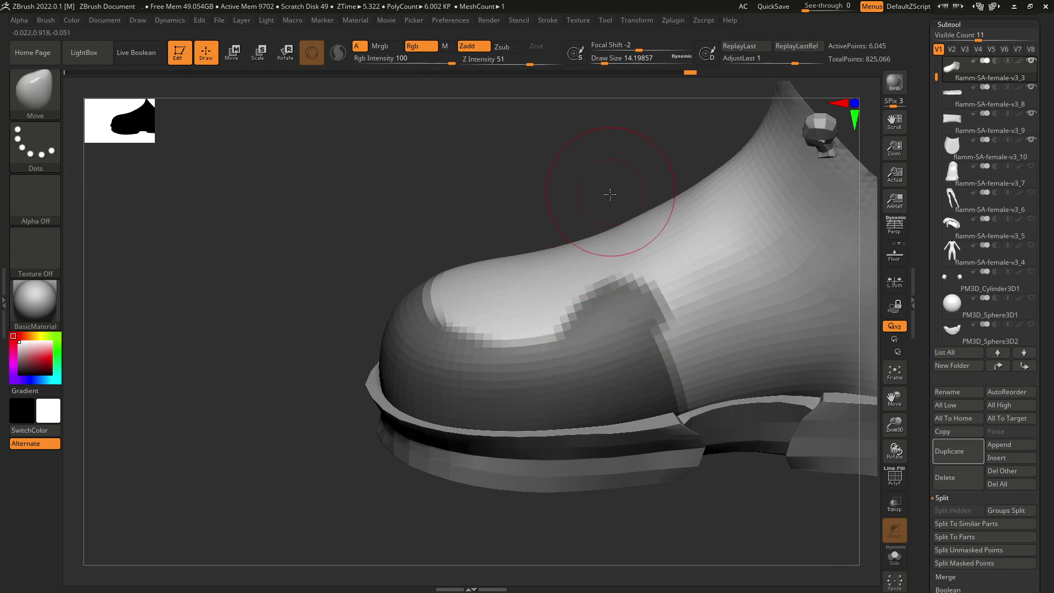
right_drag(609, 192, 593, 339)
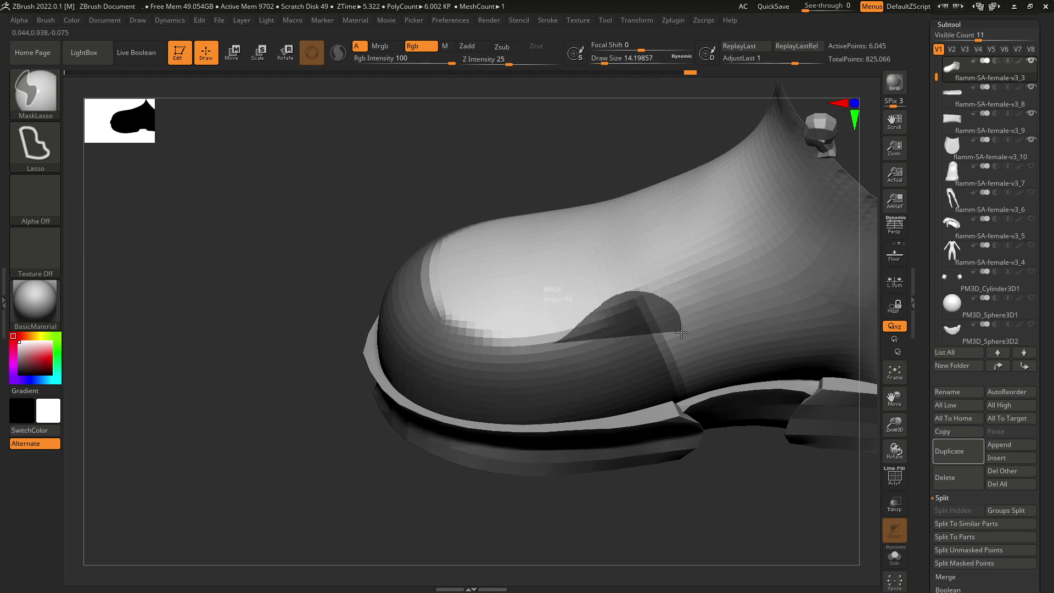
drag(662, 366, 662, 367)
right_drag(645, 457, 596, 409)
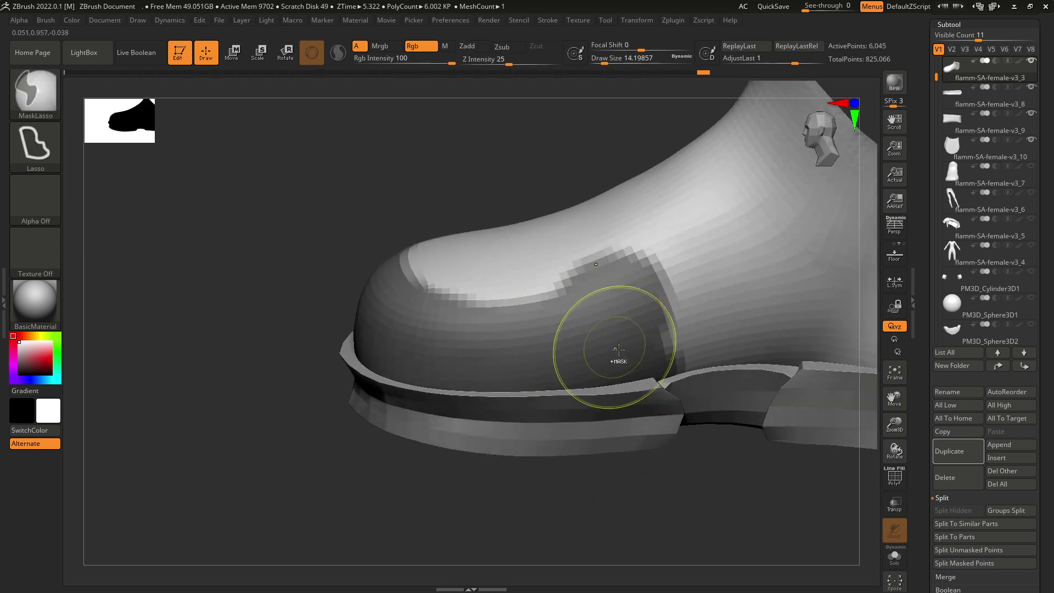
- Trim the toe mask's lower rear corner above the sole joint into a curve with the MaskLasso brush
ctrl+right_drag(699, 376, 702, 349)
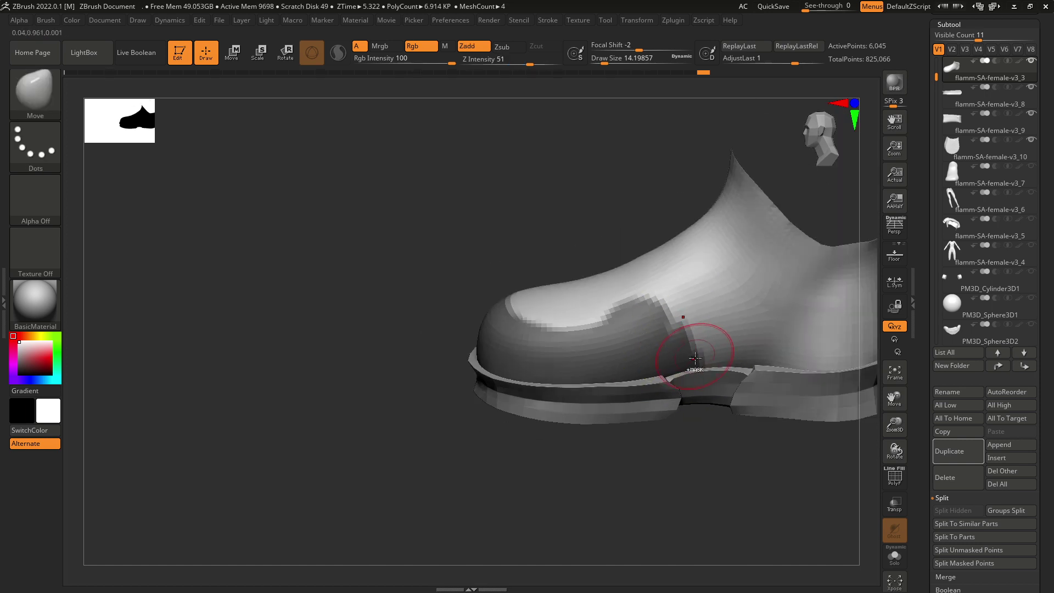
right_drag(680, 443, 681, 395)
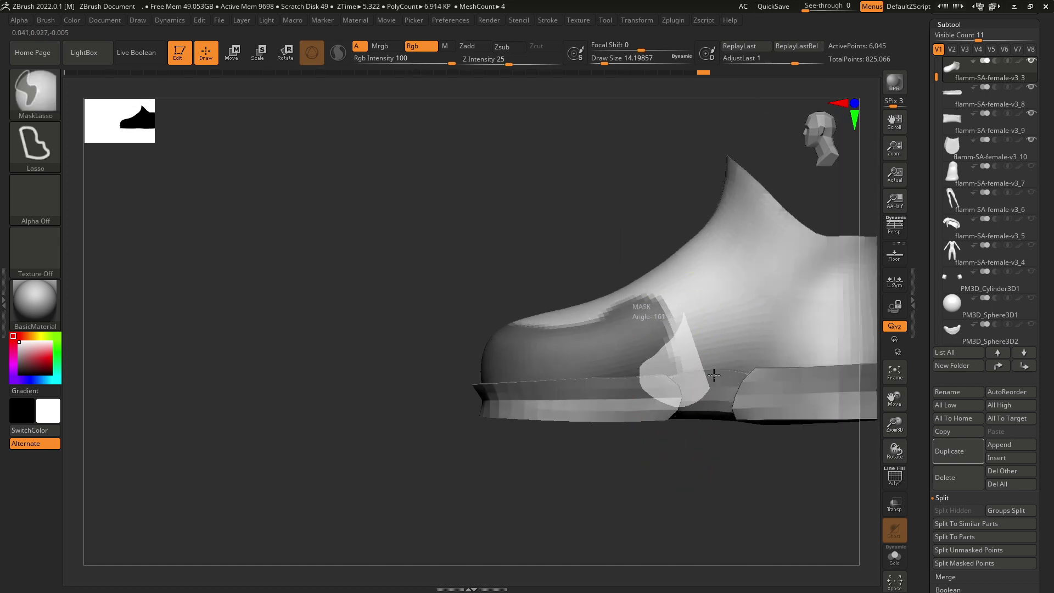
ctrl+drag(714, 376, 718, 352)
mouse_move(659, 357)
ctrl+right_down()
mouse_move(647, 325)
mouse_move(659, 323)
mouse_move(720, 351)
mouse_move(735, 449)
mouse_move(753, 349)
mouse_move(616, 343)
mouse_move(756, 350)
mouse_move(765, 365)
mouse_move(760, 349)
mouse_move(721, 395)
mouse_move(730, 439)
ctrl+right_up()
right_drag(731, 440, 751, 492)
mouse_move(704, 400)
ctrl+right_down()
mouse_move(694, 358)
mouse_move(749, 491)
mouse_move(702, 400)
ctrl+right_up()
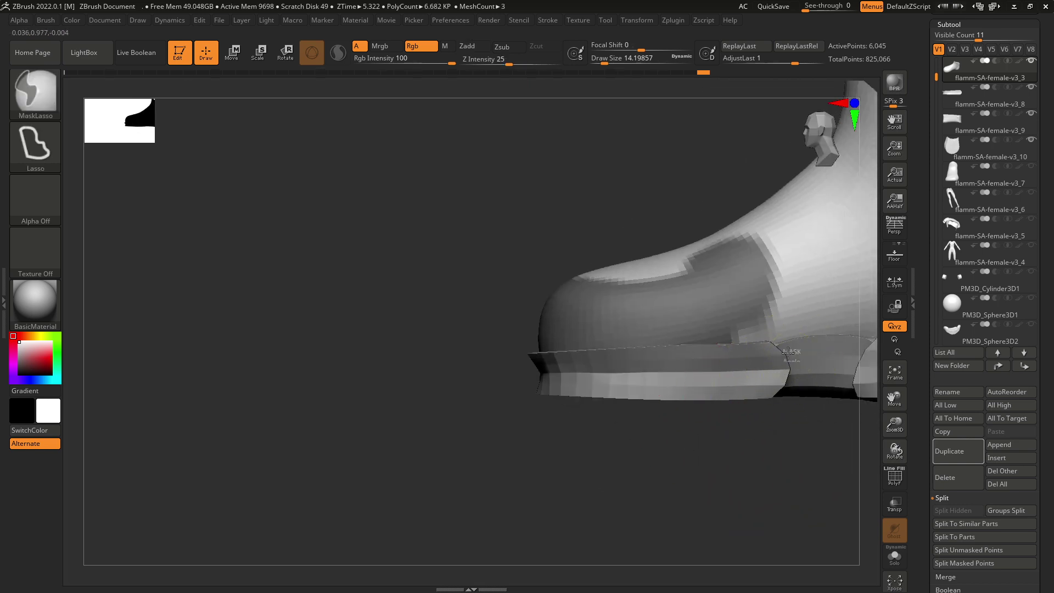
mouse_move(661, 352)
ctrl+mouse_down()
mouse_move(483, 399)
mouse_move(765, 434)
ctrl+mouse_up()
mouse_move(765, 433)
ctrl+right_down()
mouse_move(735, 417)
mouse_move(733, 436)
mouse_move(776, 381)
mouse_move(797, 417)
ctrl+right_up()
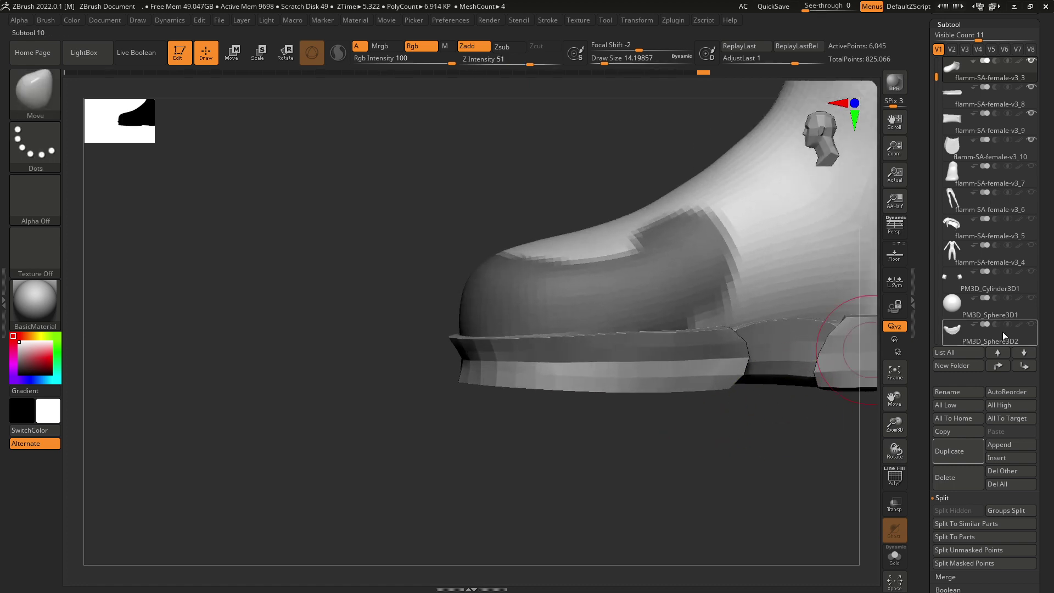
- Duplicate the shoe, split the copy along the mask and delete its leftover subtool flamm-SA-female-v3_12
click(960, 456)
scroll(1046, 368, down, 5)
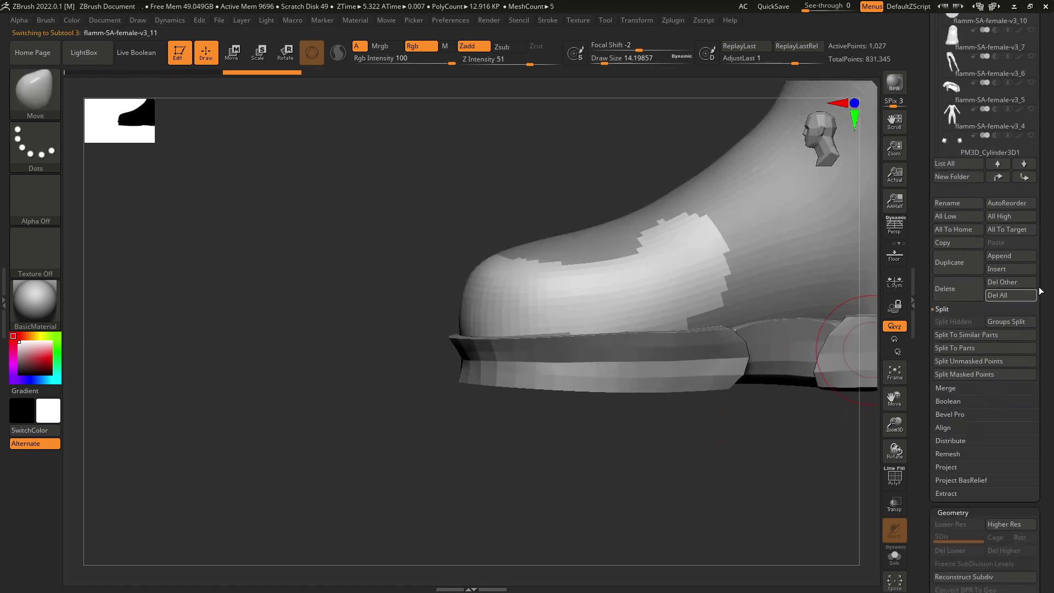
scroll(983, 219, up, 7)
click(956, 195)
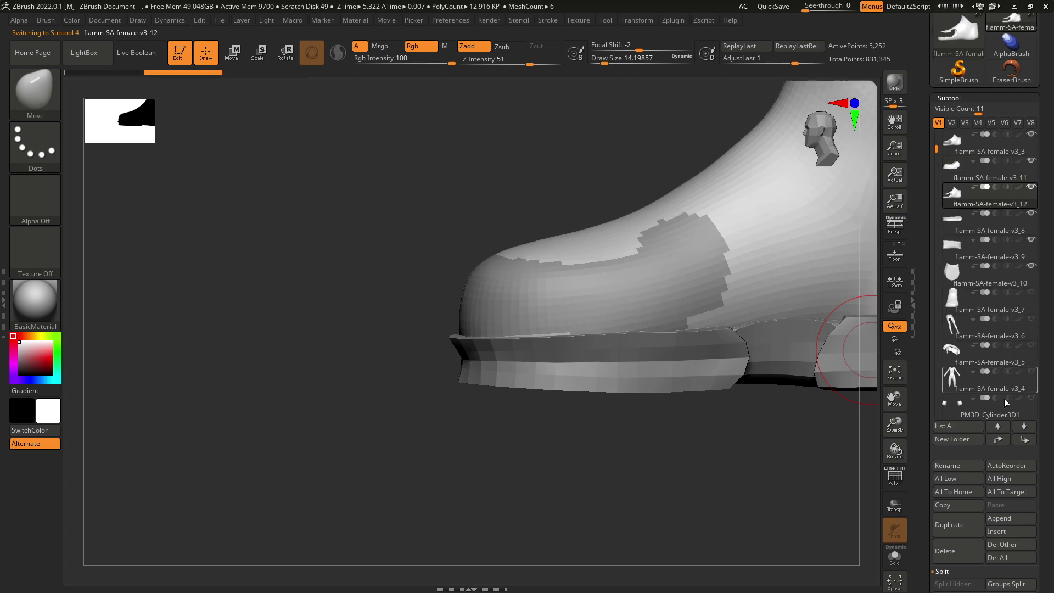
click(968, 552)
click(858, 572)
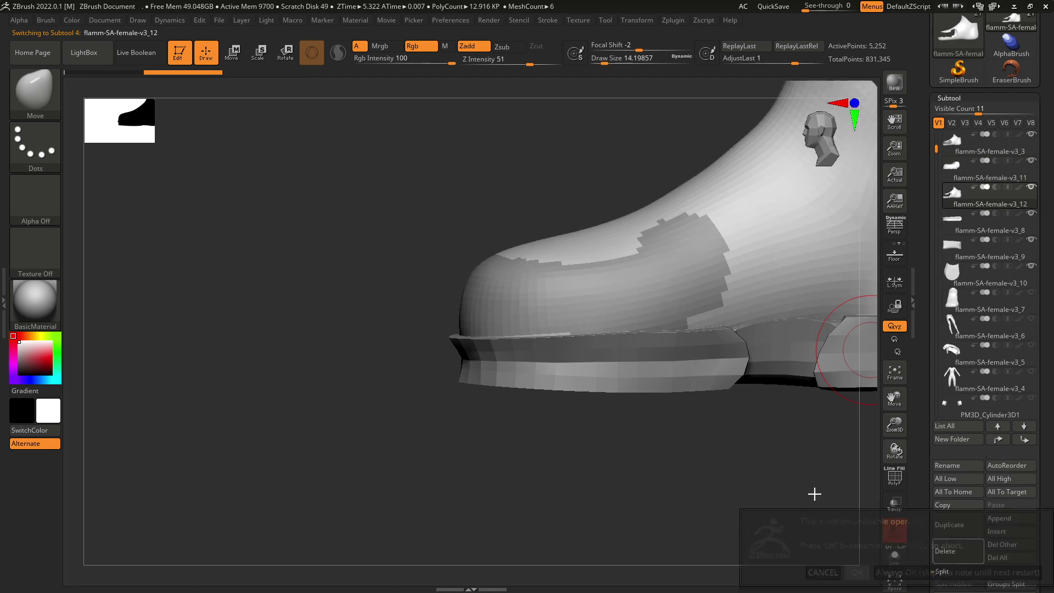
- Select the toe panel flamm-SA-female-v3_11 and smooth its jagged borders with Polish By Groups
click(965, 176)
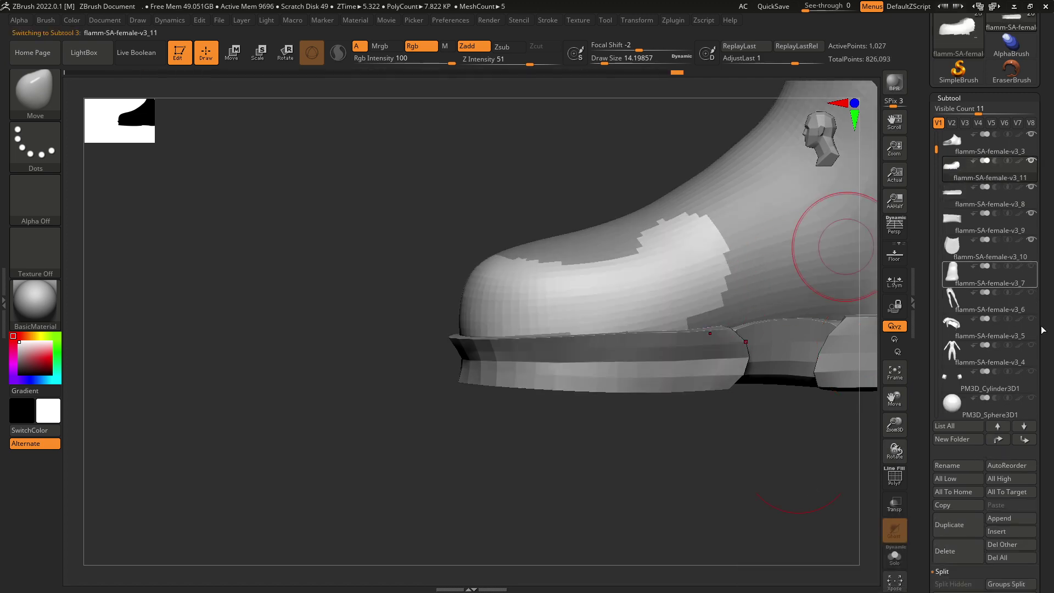
scroll(1025, 218, down, 10)
scroll(1025, 218, down, 10)
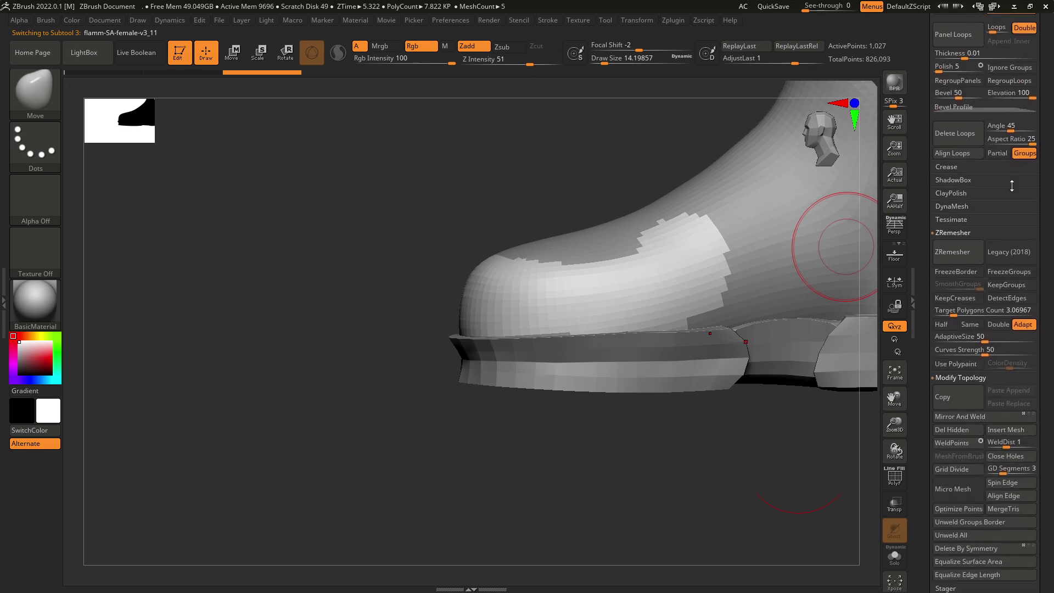
click(966, 434)
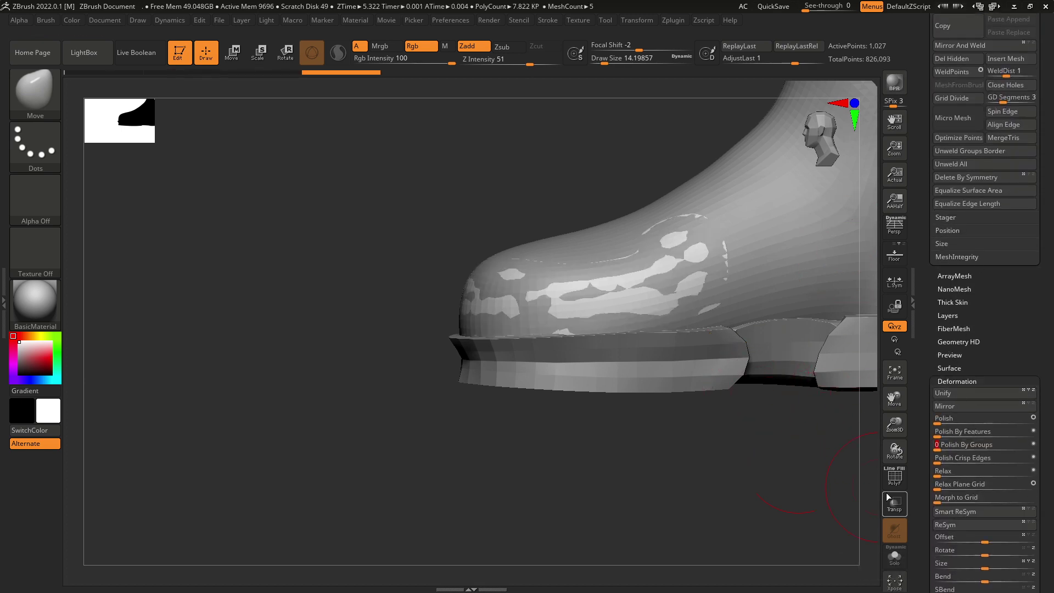
- Show the polygon frame and remesh the toe panel with ZRemesher at a target polygons count of 0.11319
click(894, 477)
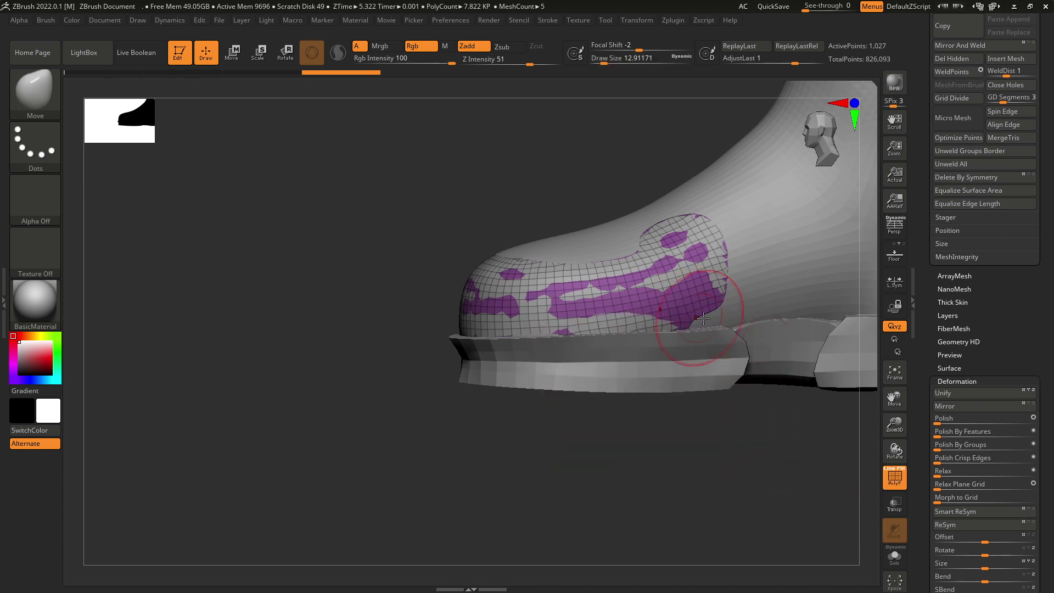
scroll(1004, 344, up, 6)
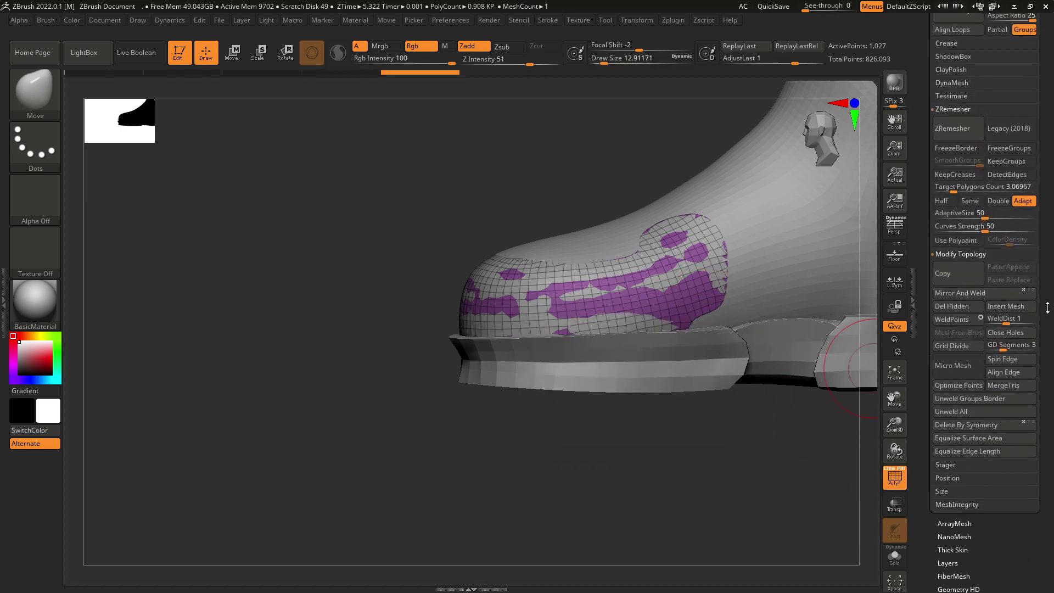
scroll(1005, 352, up, 5)
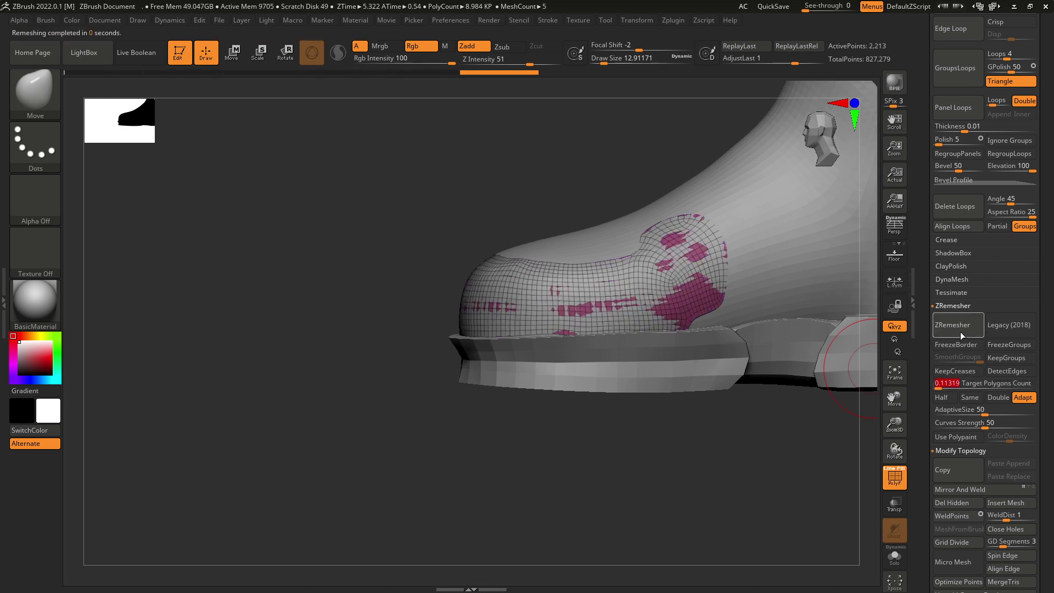
click(961, 335)
- Adjust the toe panel's lower rear corner with the Move brush at draw sizes of about 15.6, 9.4 and 8.4
key(space)
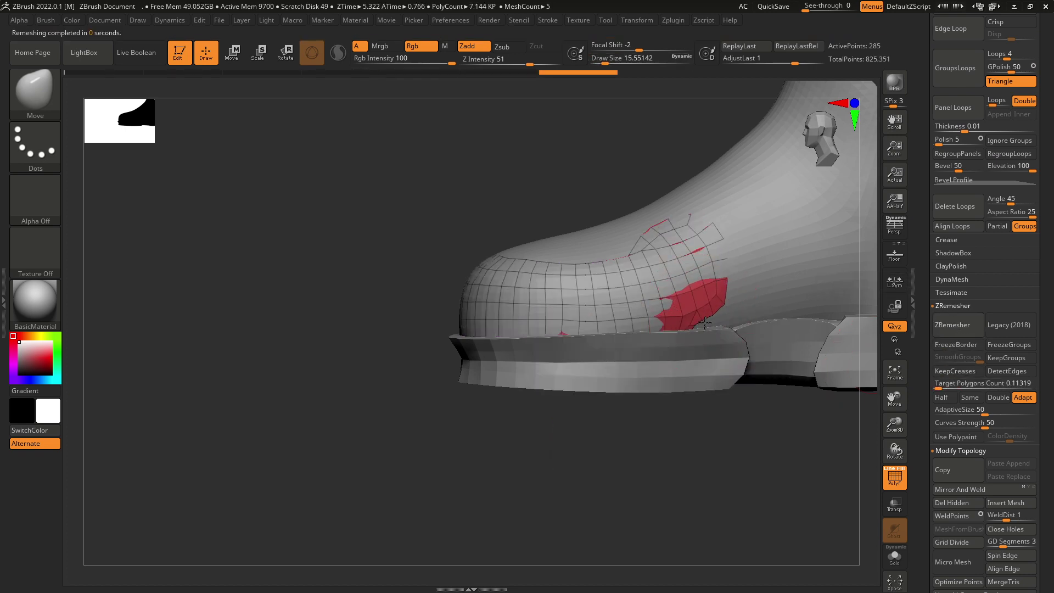
drag(705, 324, 713, 328)
drag(735, 425, 721, 435)
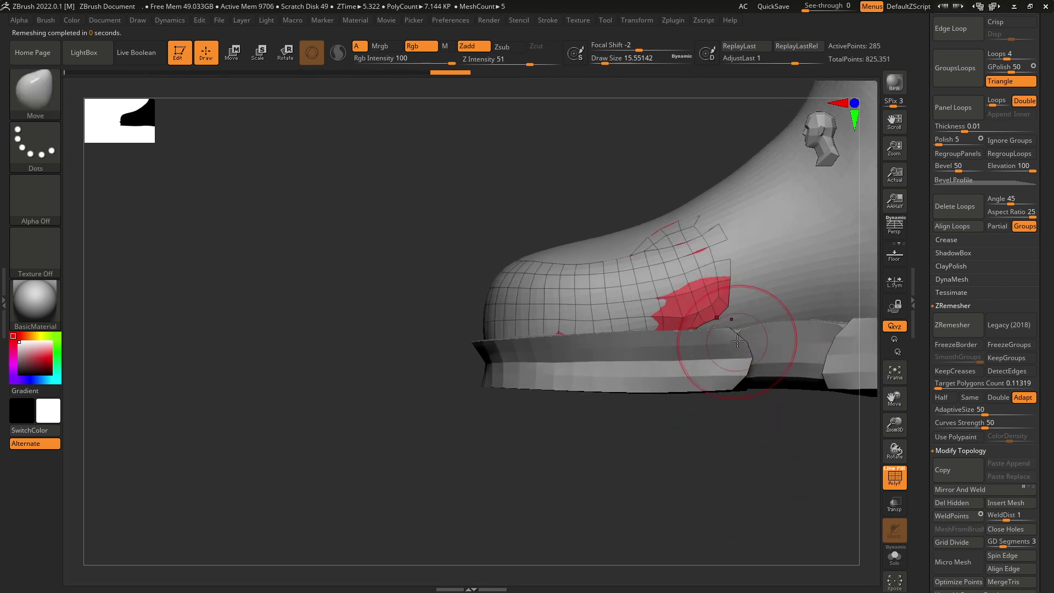
key(space)
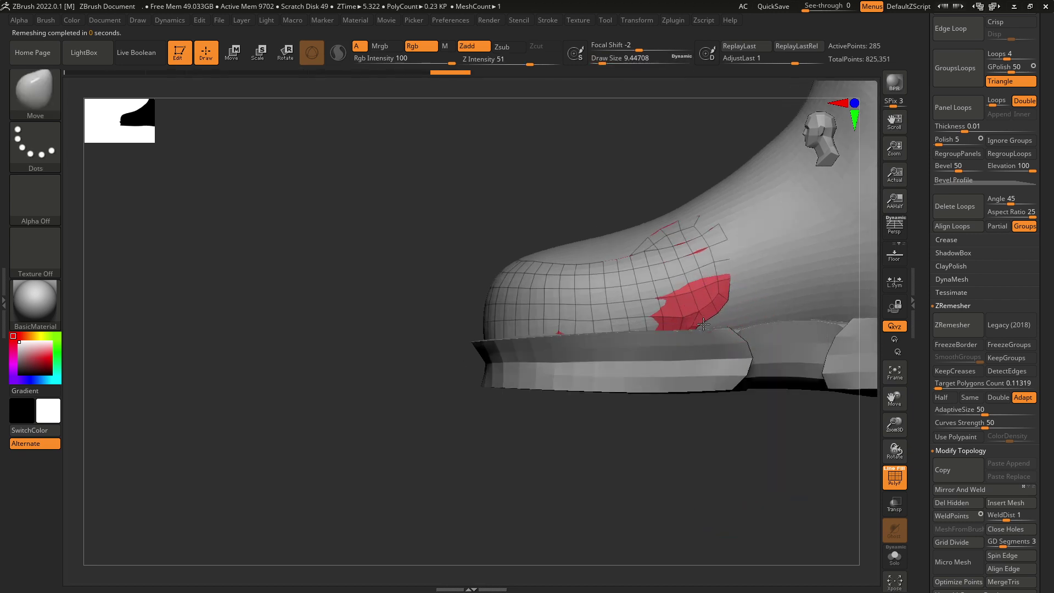
key(space)
drag(736, 428, 730, 489)
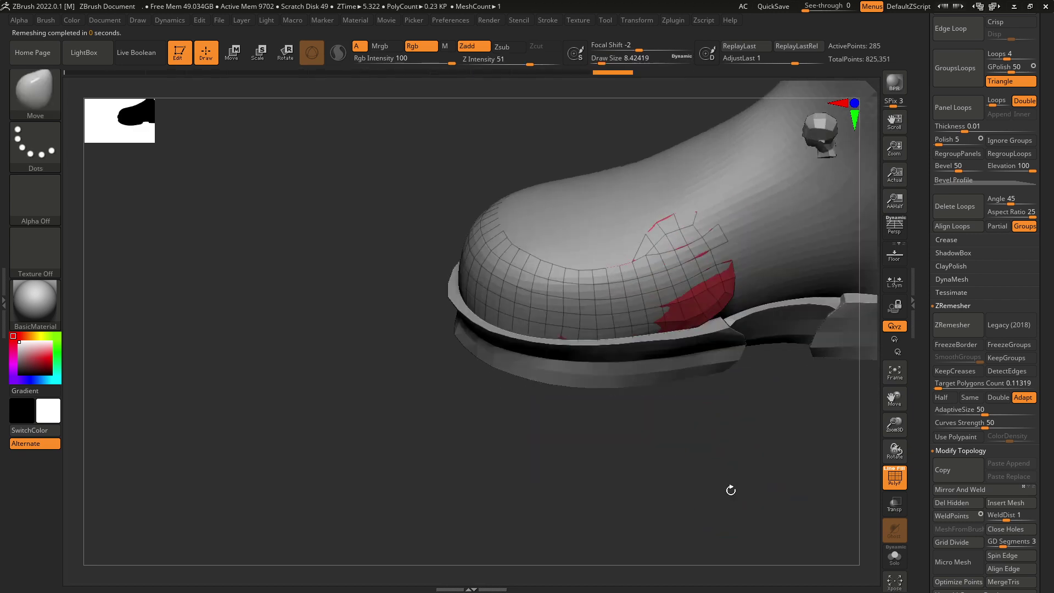
- Pull the toe panel's rear lobe, side and front out over the shoe surface with the Move brush at draw sizes of about 10.5 to 23.3
key(space)
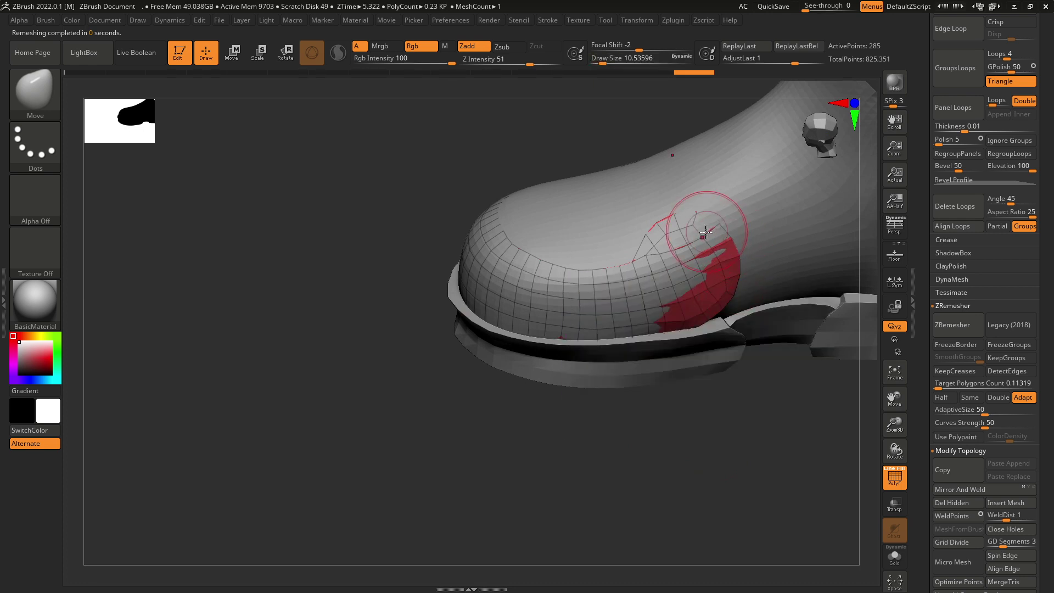
key(space)
drag(697, 247, 709, 255)
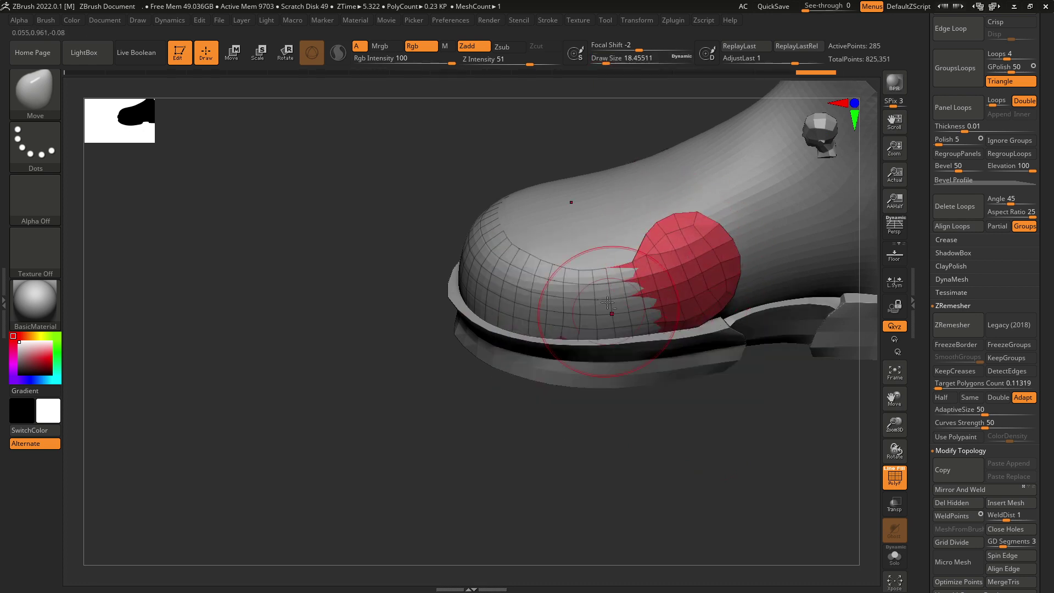
mouse_move(607, 303)
mouse_down()
mouse_move(541, 296)
mouse_move(510, 229)
mouse_up()
key(space)
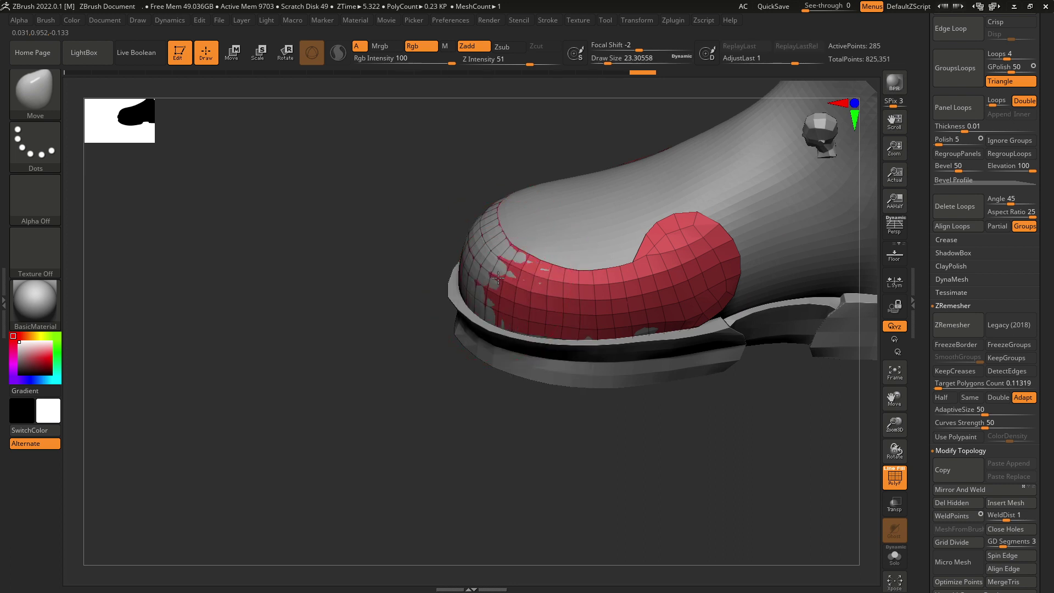
mouse_move(499, 278)
mouse_down()
mouse_move(492, 266)
mouse_move(646, 308)
mouse_move(605, 423)
mouse_up()
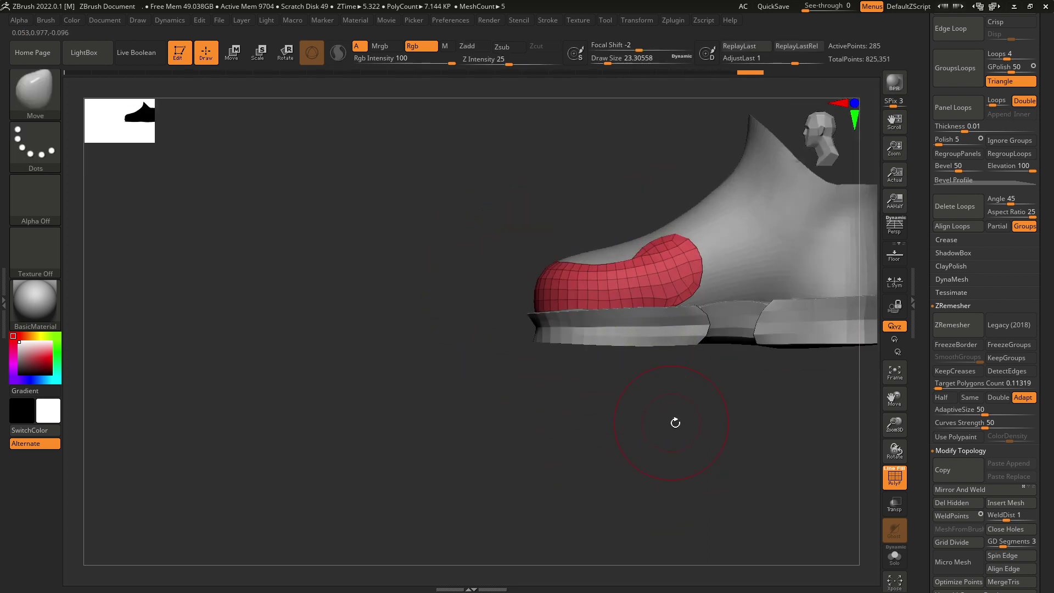
- Refine the inner notch of the toe panel's upper edge with the Move brush at draw sizes of about 6.6 and 5.0
mouse_move(675, 424)
mouse_down()
mouse_move(711, 447)
mouse_move(574, 292)
mouse_move(657, 214)
mouse_move(674, 279)
mouse_move(680, 271)
mouse_move(668, 429)
mouse_move(758, 384)
mouse_move(706, 348)
mouse_move(704, 316)
mouse_move(727, 384)
mouse_move(707, 419)
mouse_move(697, 384)
mouse_up()
key(space)
key(space)
mouse_move(607, 293)
mouse_down()
mouse_move(648, 308)
mouse_move(611, 295)
mouse_up()
key(space)
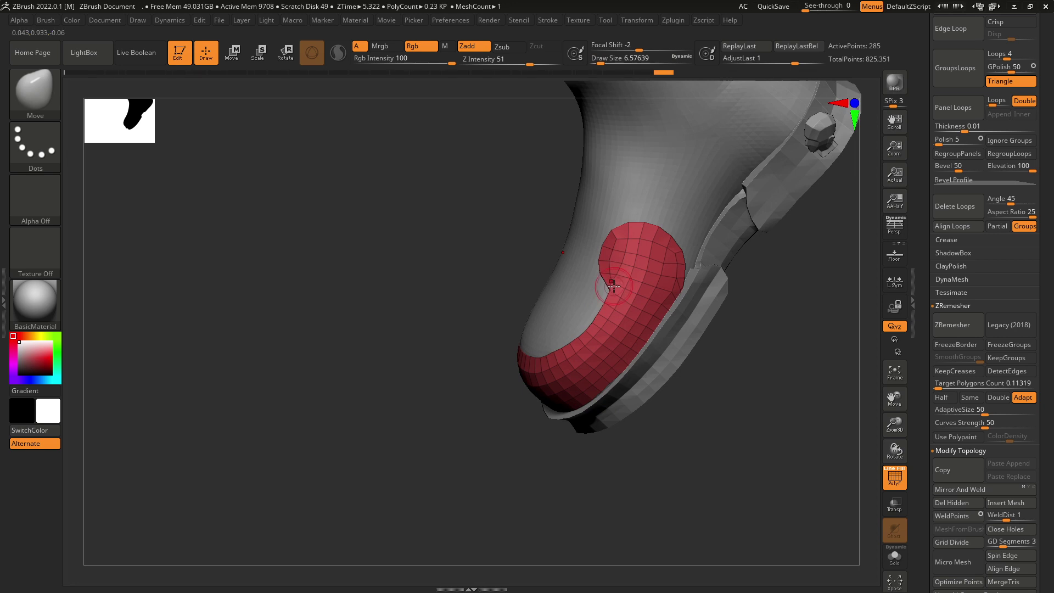
key(space)
drag(613, 285, 599, 282)
right_drag(659, 301, 679, 283)
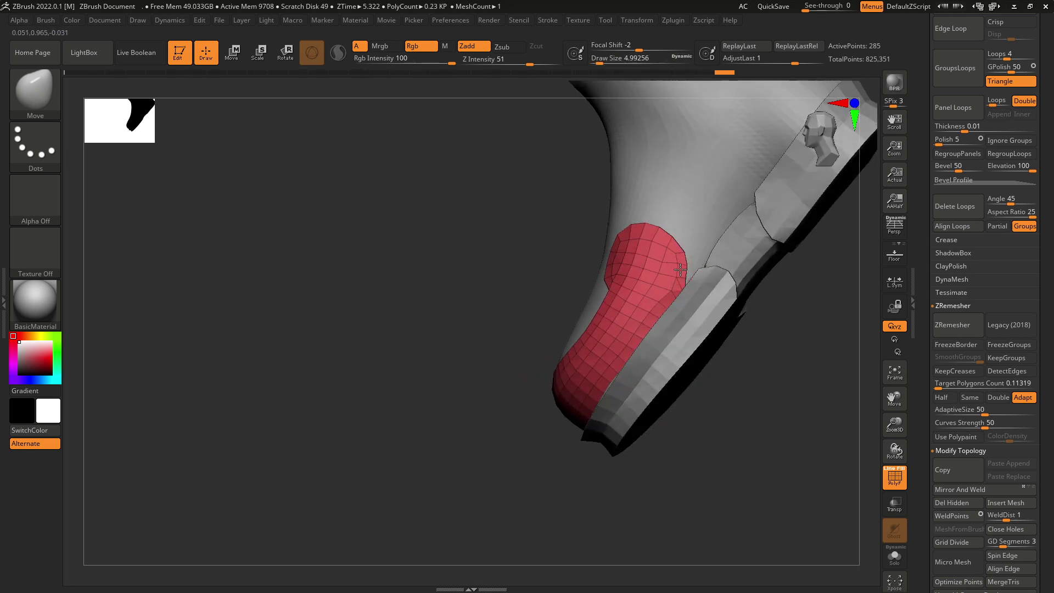
- Set the Move brush's draw size to about 10.5 for reshaping the red toe trim
key(space)
drag(680, 270, 679, 239)
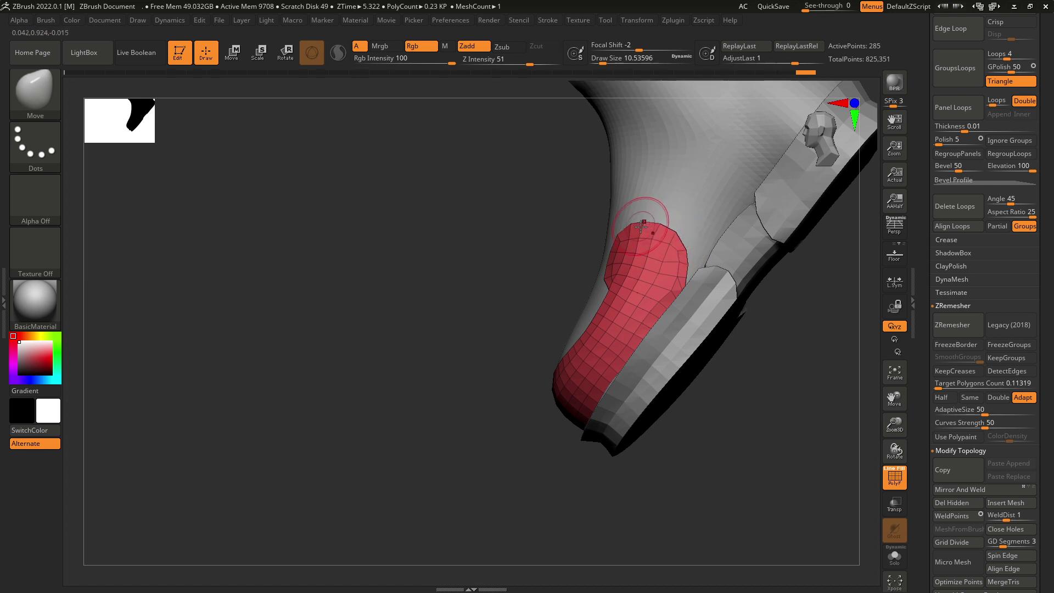
mouse_move(772, 312)
right_down()
mouse_move(768, 320)
mouse_move(718, 280)
mouse_move(671, 312)
mouse_move(678, 394)
mouse_move(657, 421)
mouse_move(690, 405)
mouse_move(671, 410)
mouse_move(699, 341)
right_up()
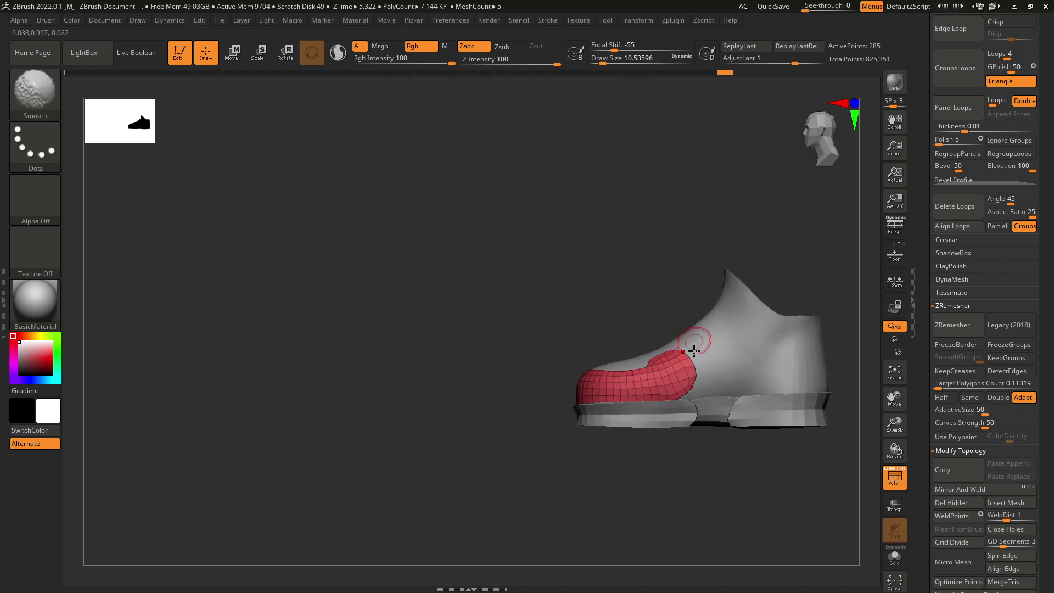
mouse_move(669, 298)
ctrl+right_down()
mouse_move(632, 316)
mouse_move(636, 335)
mouse_move(617, 336)
mouse_move(631, 499)
mouse_move(557, 336)
ctrl+right_up()
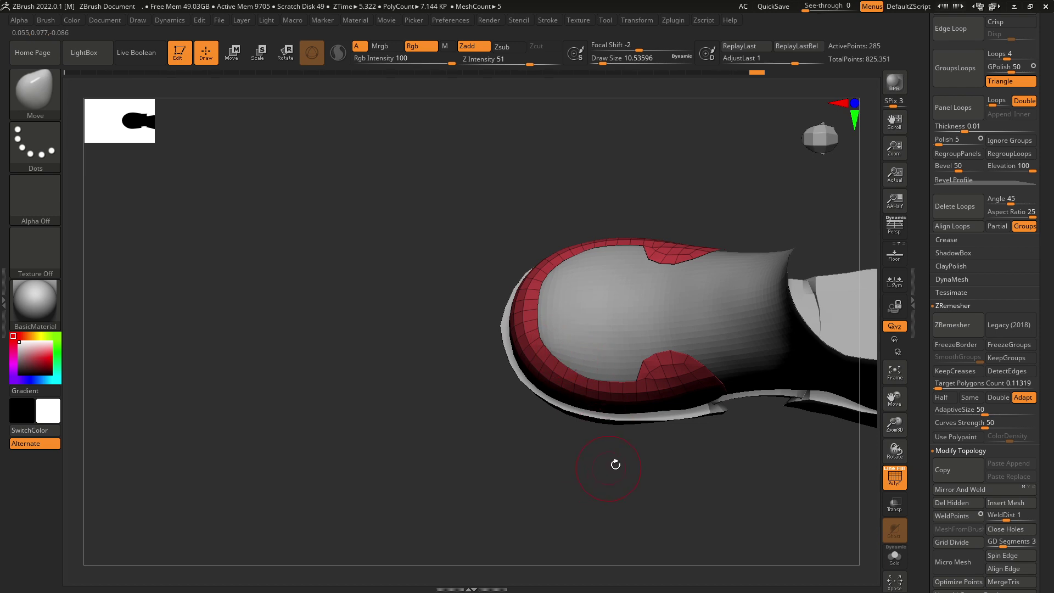
- Make the shoe body active and lasso-mask the top of the toe box, including the area under the surrounding trim
right_drag(615, 464, 706, 416)
alt+click(670, 297)
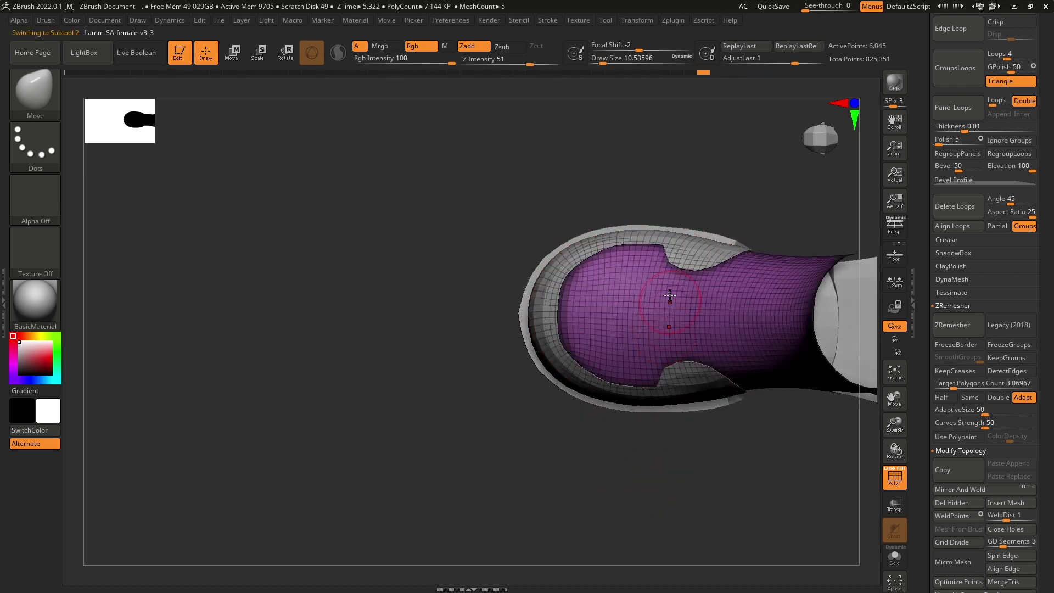
ctrl+drag(679, 196, 677, 205)
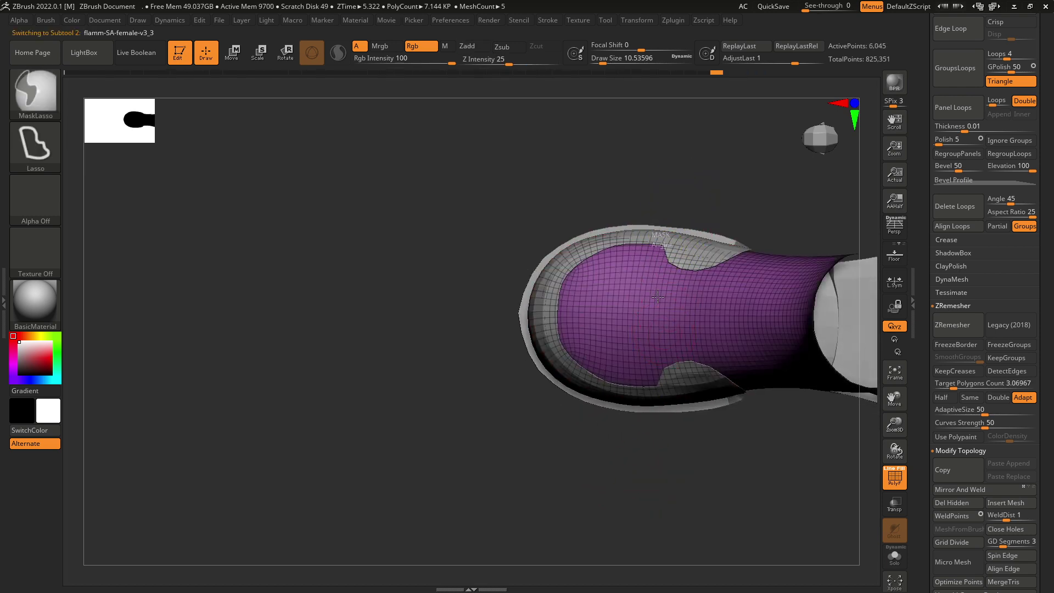
key(ctrl+z)
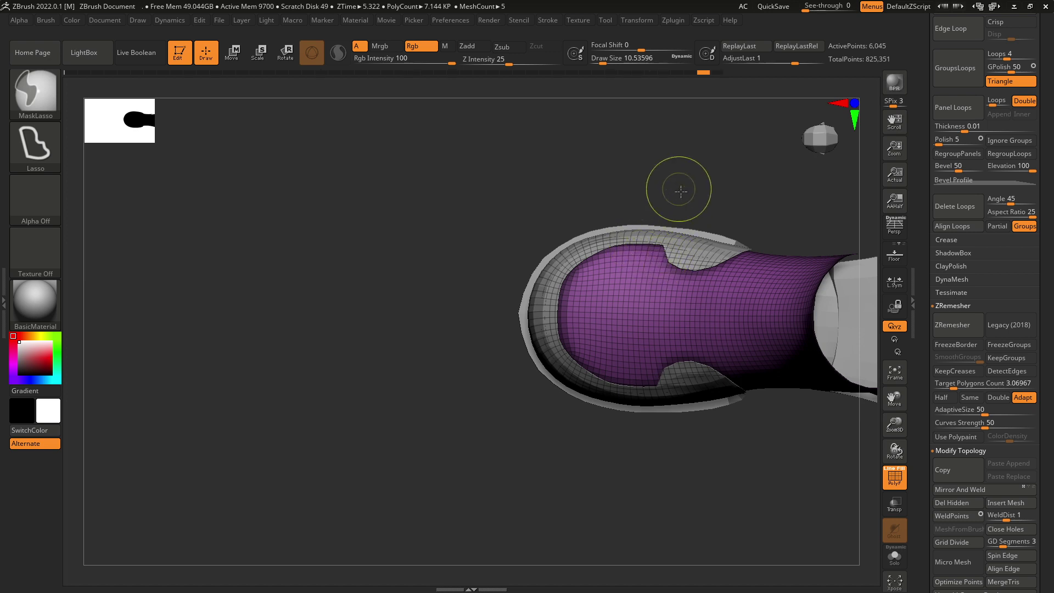
ctrl+click(681, 192)
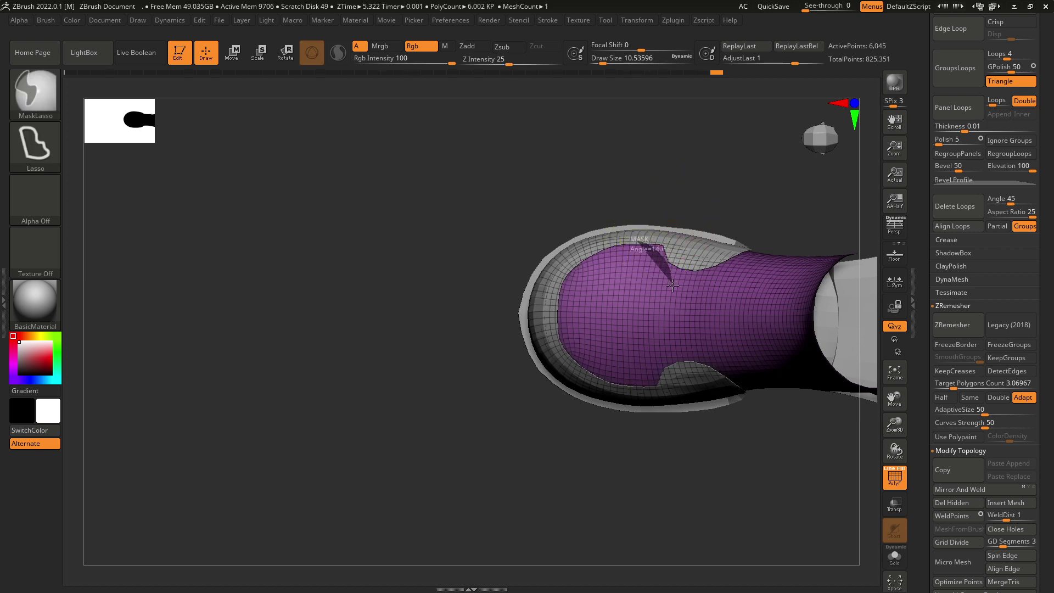
mouse_move(659, 380)
ctrl+mouse_down()
mouse_move(615, 385)
mouse_move(562, 329)
mouse_move(582, 252)
mouse_move(666, 250)
ctrl+mouse_up()
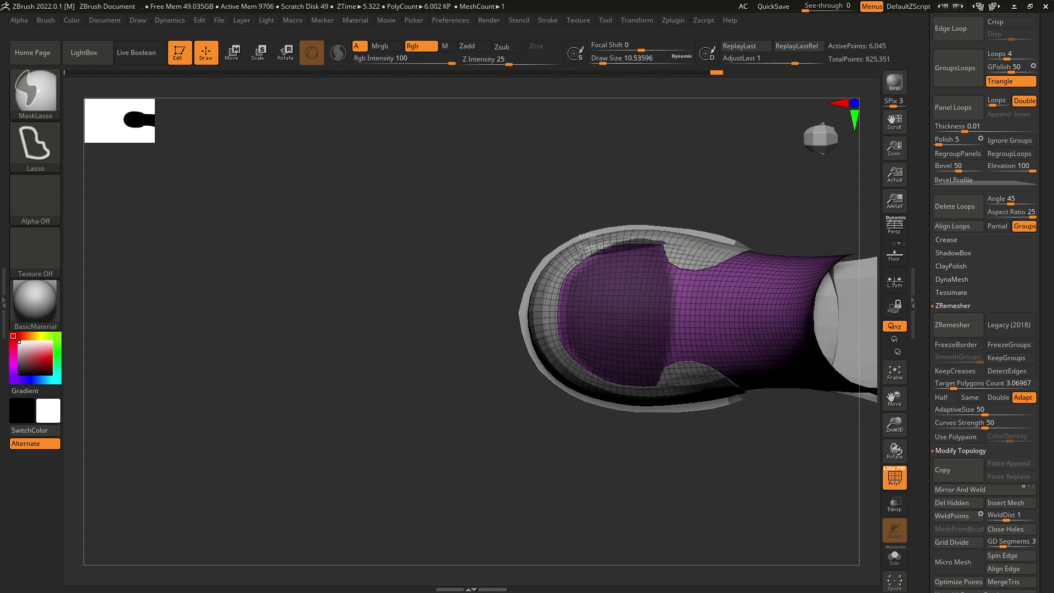
mouse_move(583, 260)
ctrl+mouse_down()
mouse_move(560, 329)
mouse_move(585, 299)
ctrl+mouse_up()
ctrl+drag(601, 244, 599, 239)
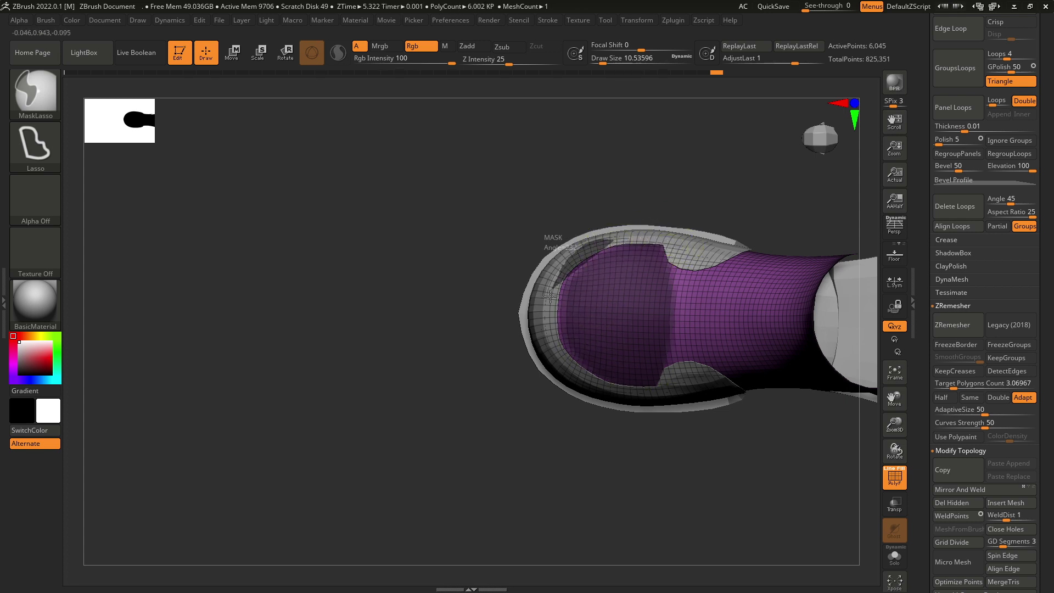
mouse_move(550, 296)
ctrl+mouse_down()
mouse_move(574, 383)
mouse_move(624, 397)
ctrl+mouse_up()
- Duplicate the shoe body and split the copy's unmasked points from its masked toe area
shift+drag(747, 377, 744, 409)
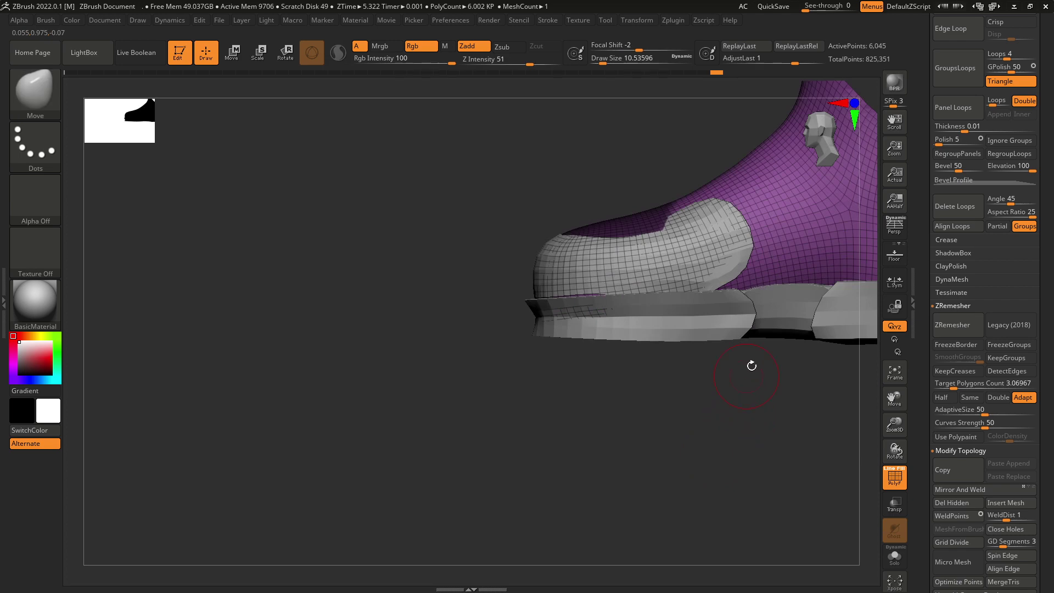
alt+drag(752, 366, 717, 405)
drag(751, 461, 795, 430)
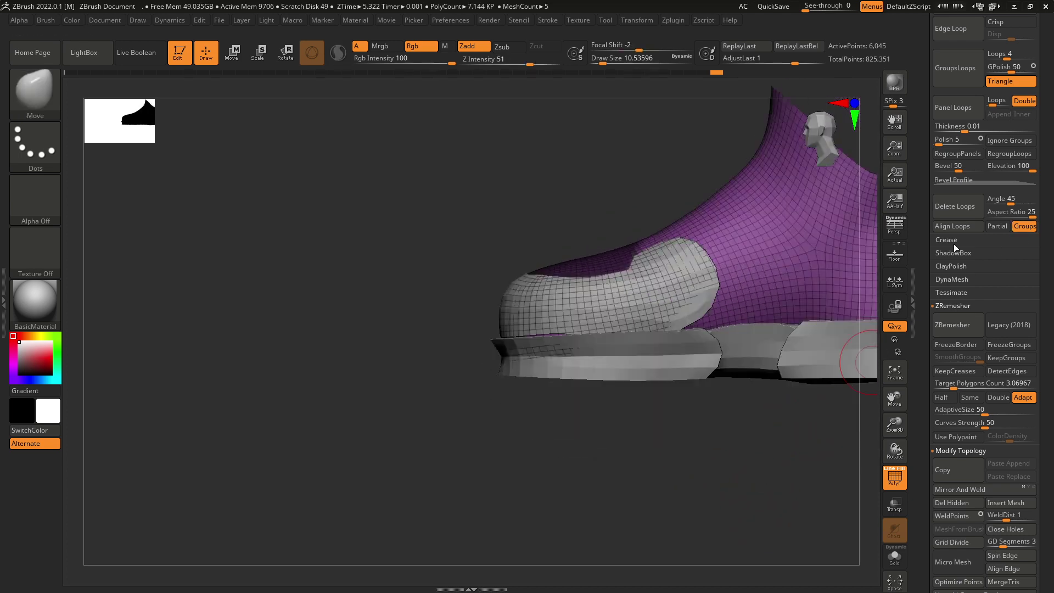
mouse_move(716, 477)
ctrl+mouse_down()
mouse_move(728, 370)
mouse_move(541, 302)
mouse_move(494, 476)
ctrl+mouse_up()
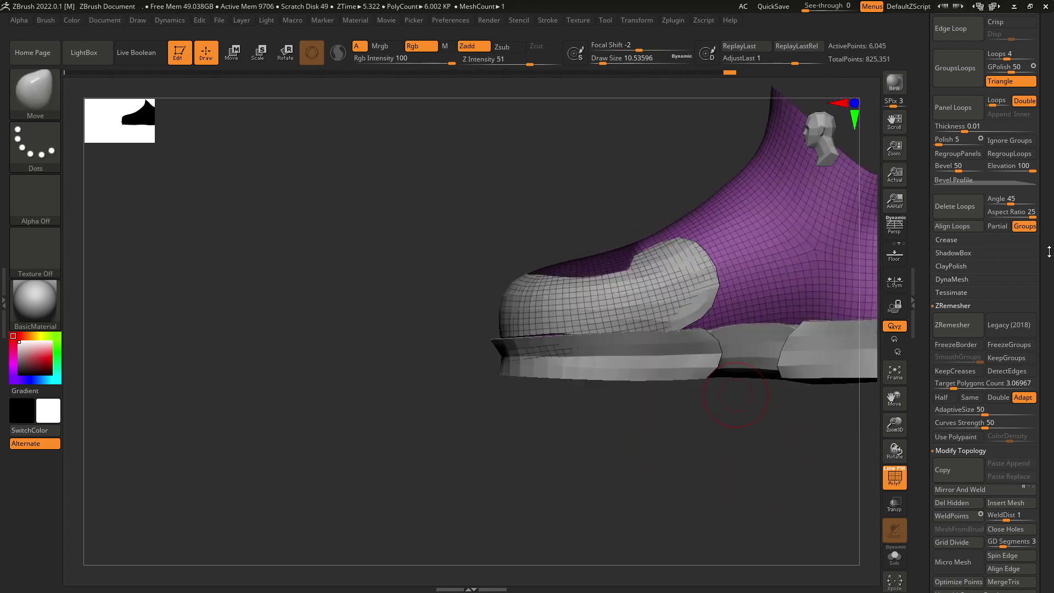
scroll(1049, 251, up, 8)
scroll(1039, 99, up, 4)
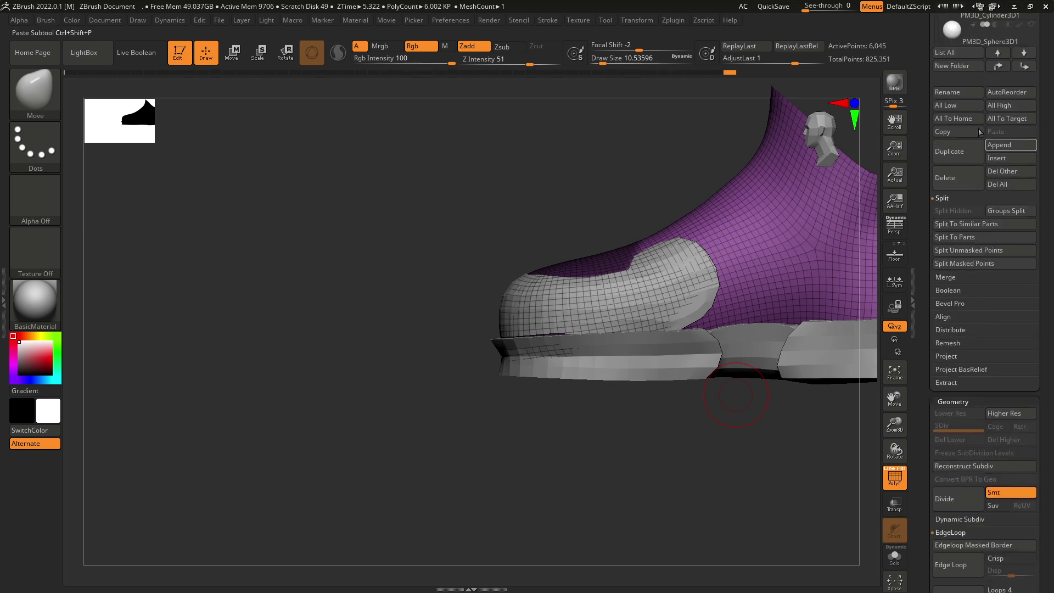
click(994, 250)
scroll(1038, 290, up, 8)
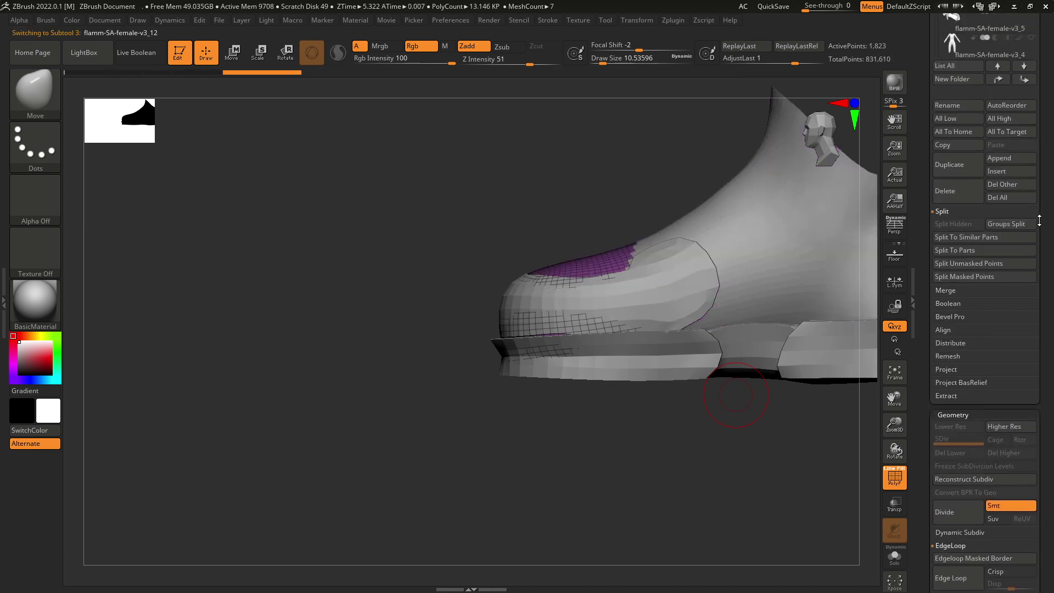
- Delete the split-off subtool holding the rest of the duplicated shoe, flamm-SA-female-v3_13
scroll(1038, 289, up, 1)
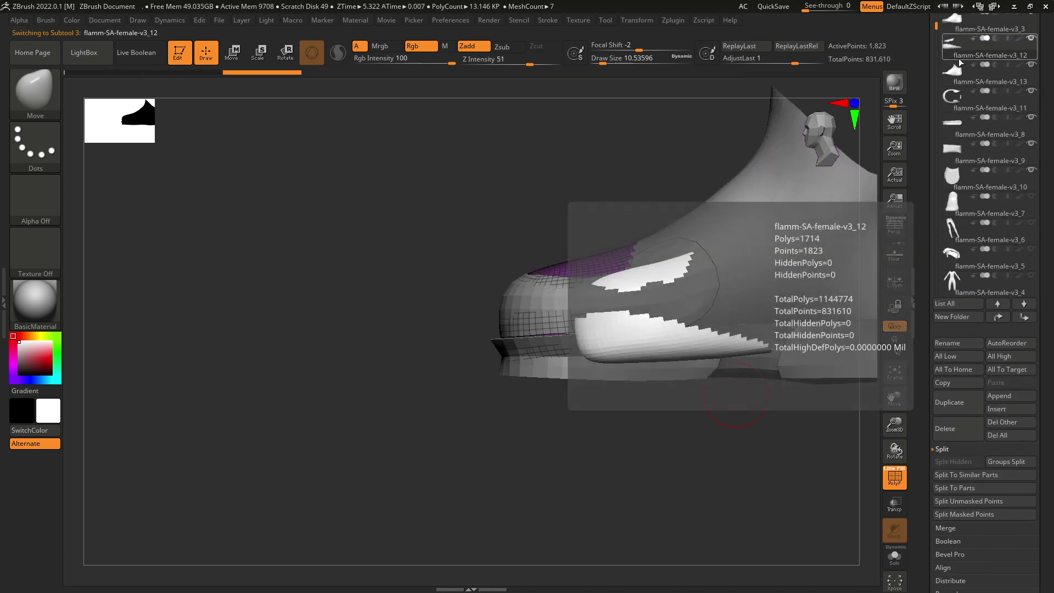
click(960, 67)
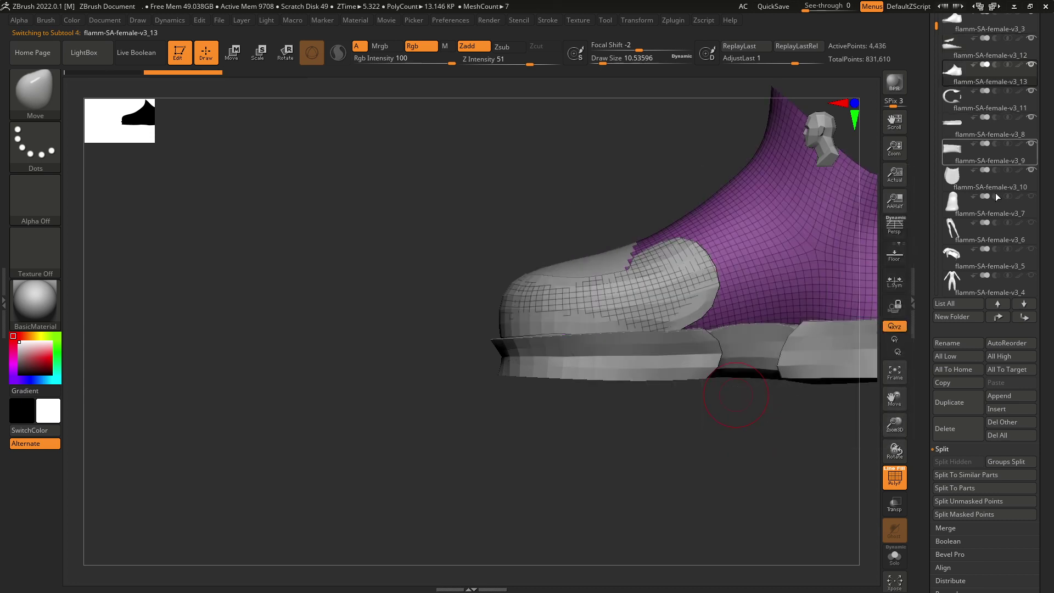
click(950, 429)
click(858, 453)
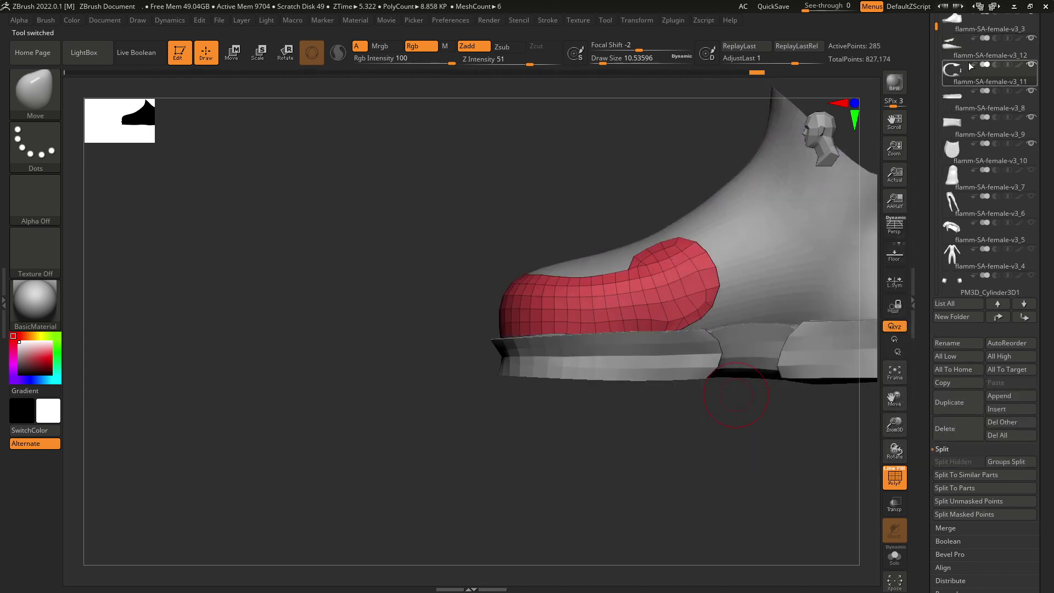
- Isolate the toe piece, split its upper patch from the lower leftover polygons, and delete the leftover part
click(975, 48)
shift+click(1032, 38)
mouse_move(680, 247)
mouse_down()
mouse_move(713, 420)
mouse_move(753, 423)
mouse_move(765, 298)
mouse_move(624, 278)
mouse_move(481, 355)
mouse_move(736, 423)
mouse_up()
click(969, 501)
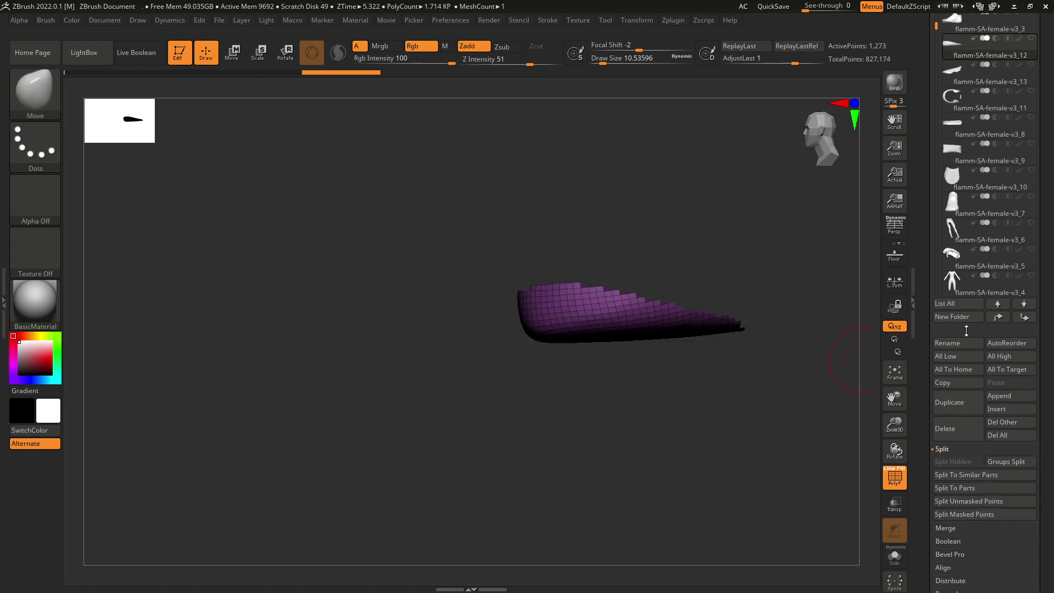
click(856, 455)
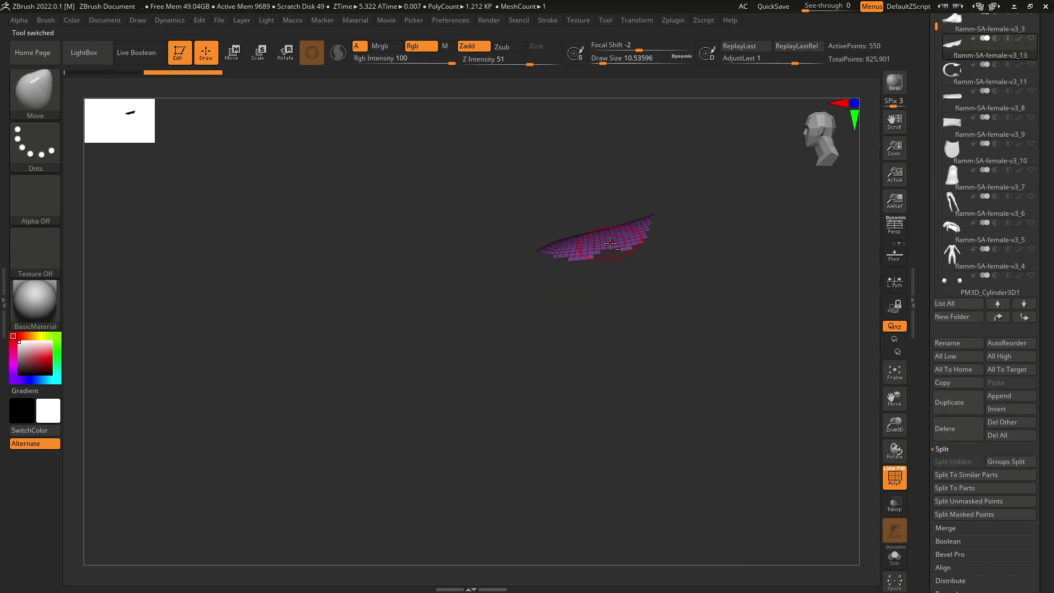
- Polish the toe patch's jagged border smooth and ZRemesh it with a target polygons count of 0.1033
scroll(1044, 356, down, 15)
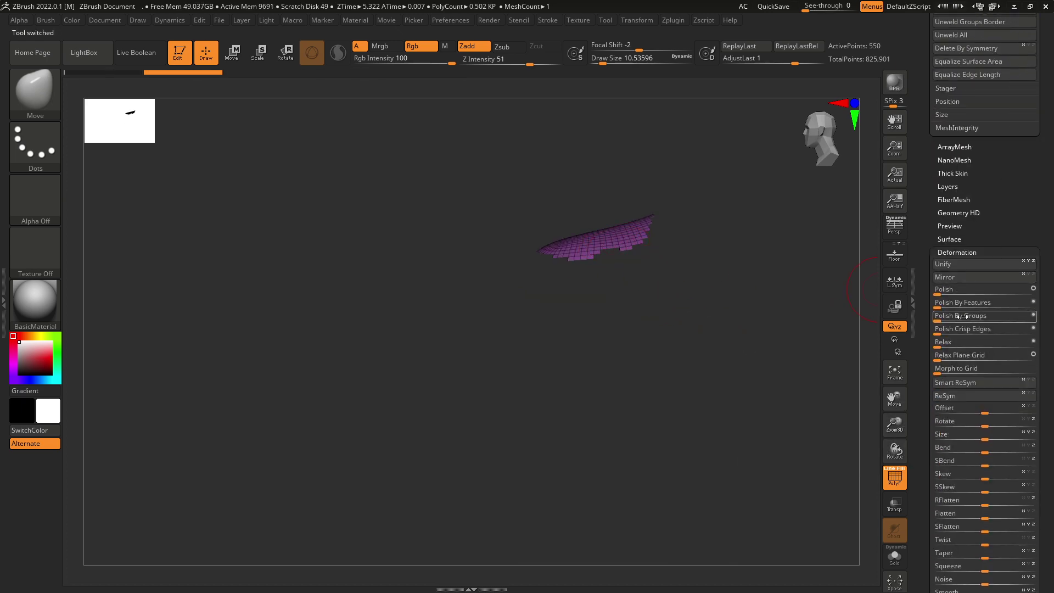
scroll(991, 235, up, 10)
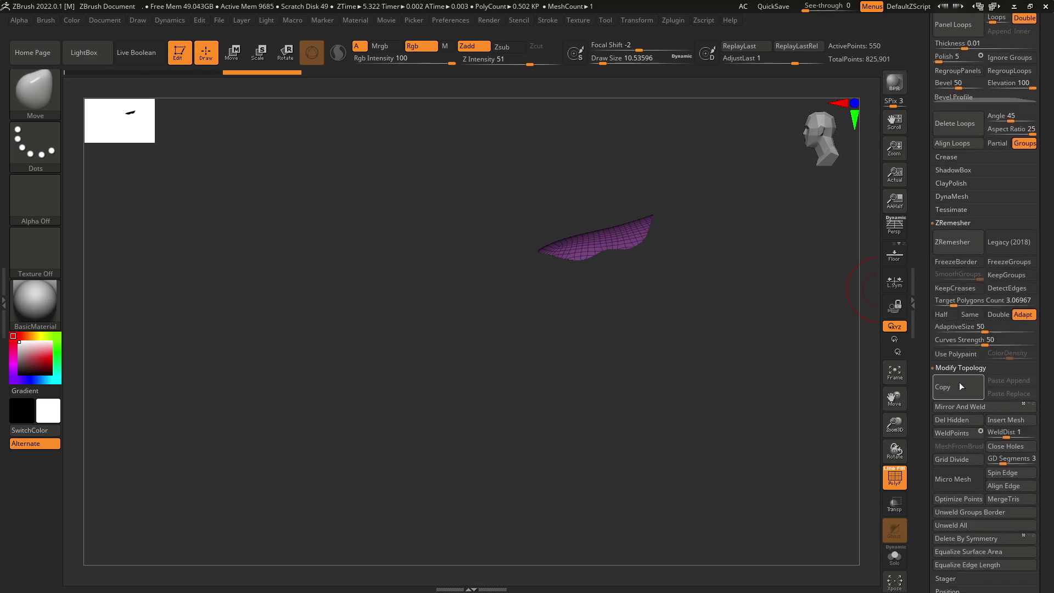
click(954, 249)
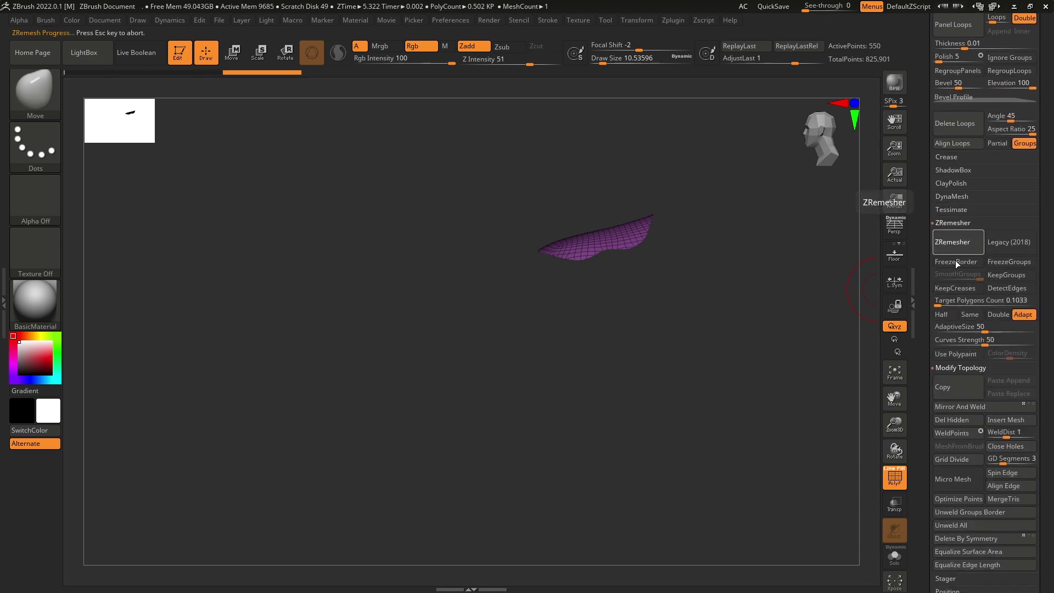
- Show the shoe body, the toe trim and the sole parts again around the remeshed toe patch
click(1035, 184)
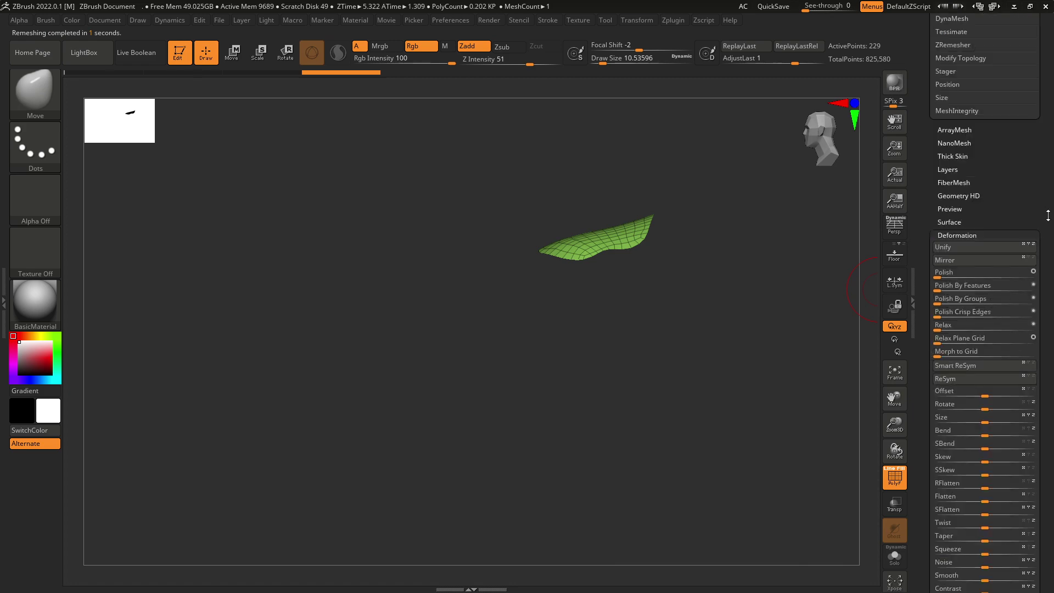
drag(1042, 202, 1039, 286)
scroll(1027, 385, up, 10)
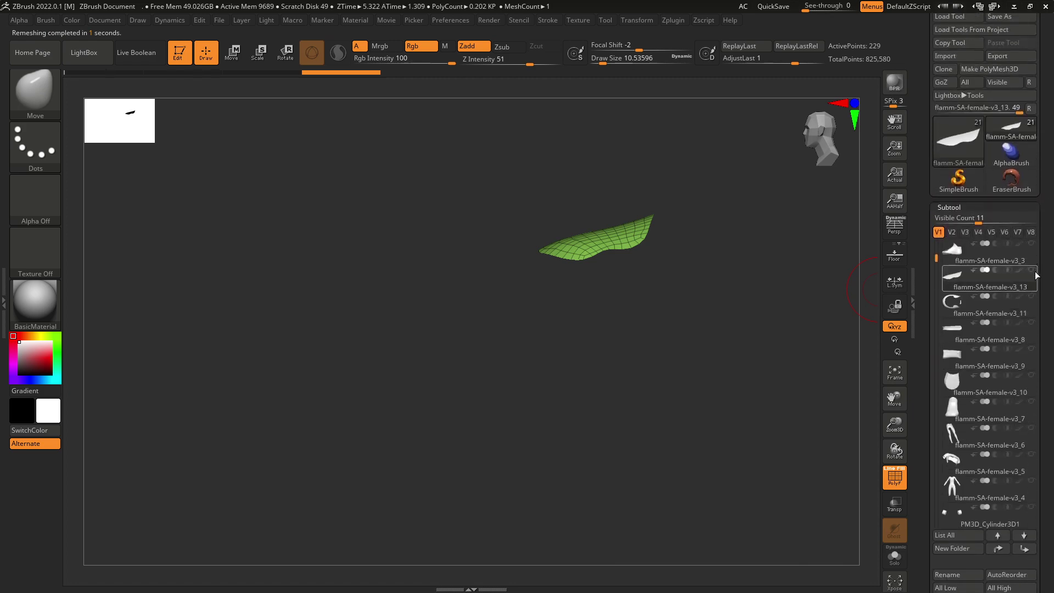
click(1033, 246)
click(1033, 298)
click(1033, 324)
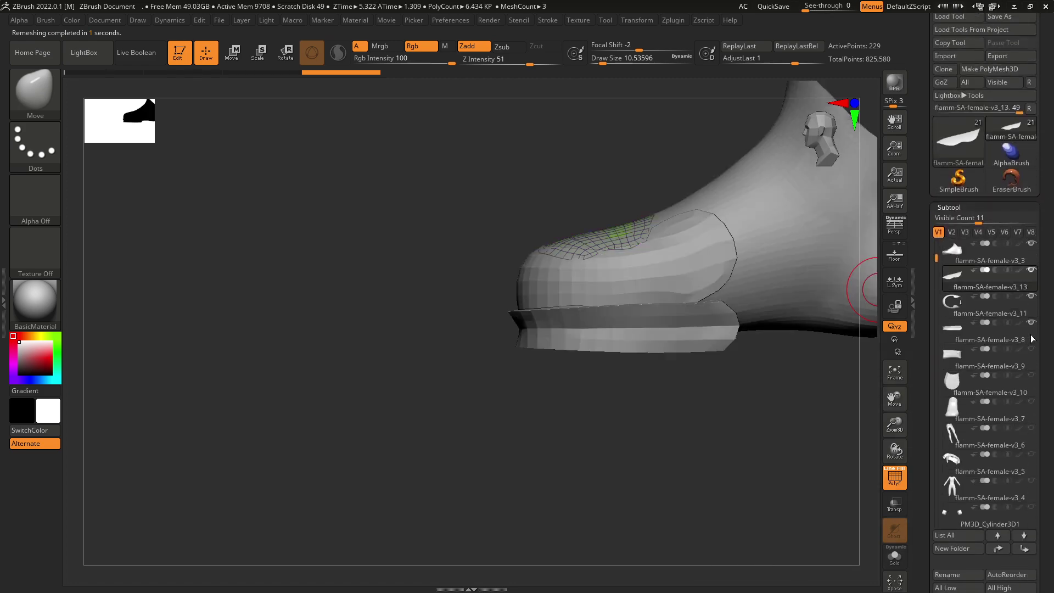
click(1034, 352)
click(1033, 377)
- Run ZRemesher on the toe patch again with the target polygons count kept at 0.1033
mouse_move(780, 434)
mouse_down()
mouse_move(690, 459)
mouse_move(763, 439)
mouse_up()
scroll(988, 384, down, 10)
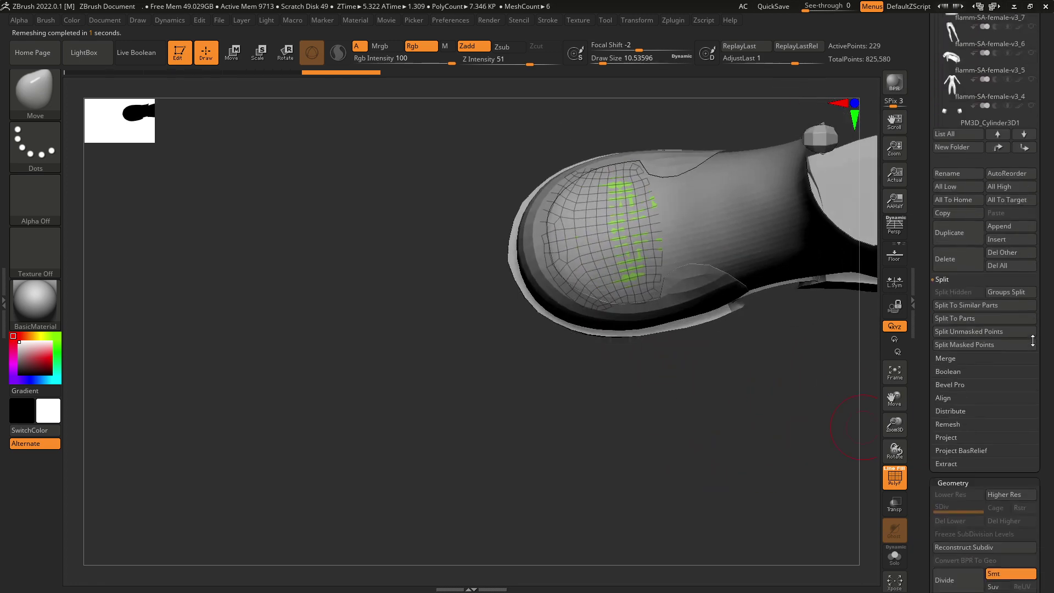
scroll(1036, 432, down, 8)
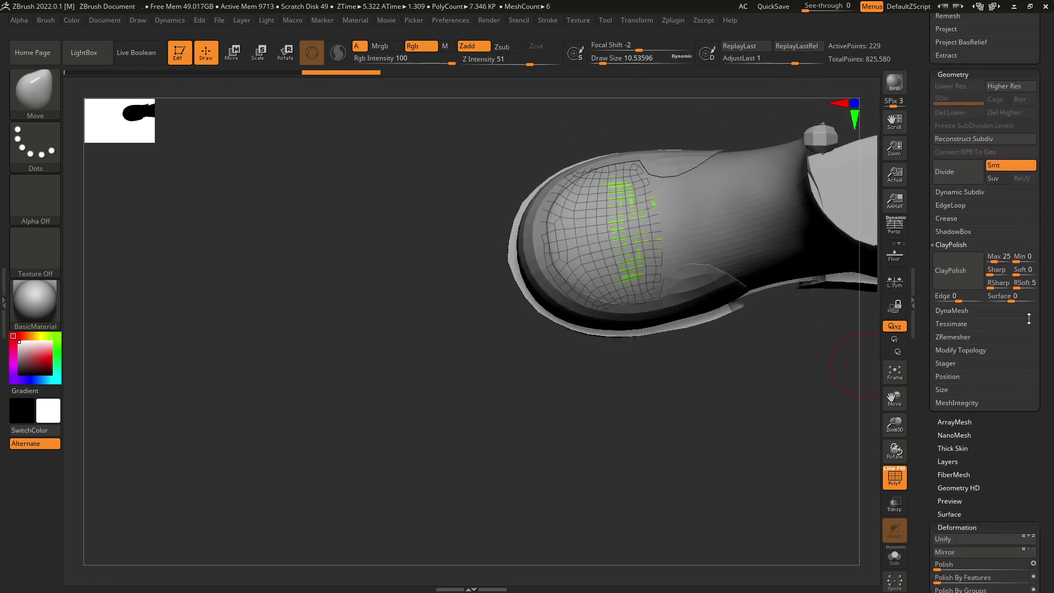
click(961, 314)
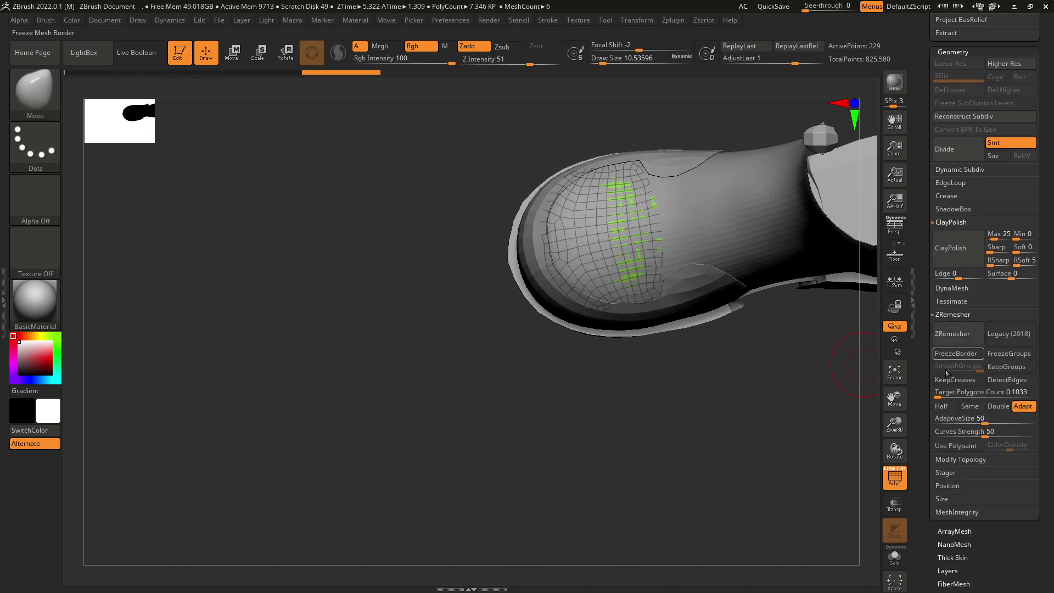
click(949, 336)
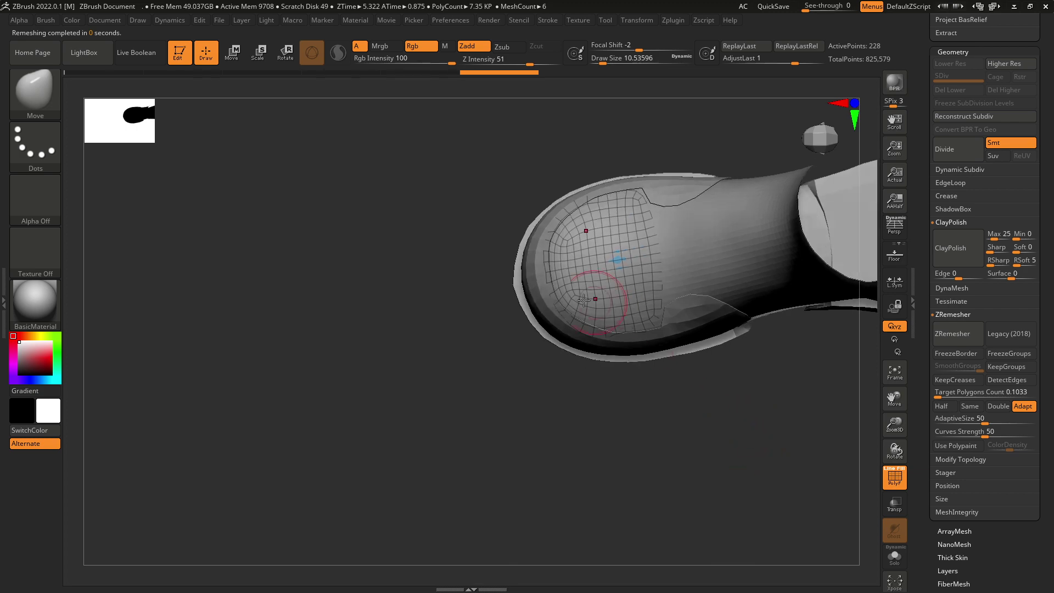
- Pull the toe patch outward above the shoe surface using the Move brush at draw sizes of about 21.6 and 30.7
key(space)
drag(559, 267, 575, 286)
right_drag(577, 287, 633, 308)
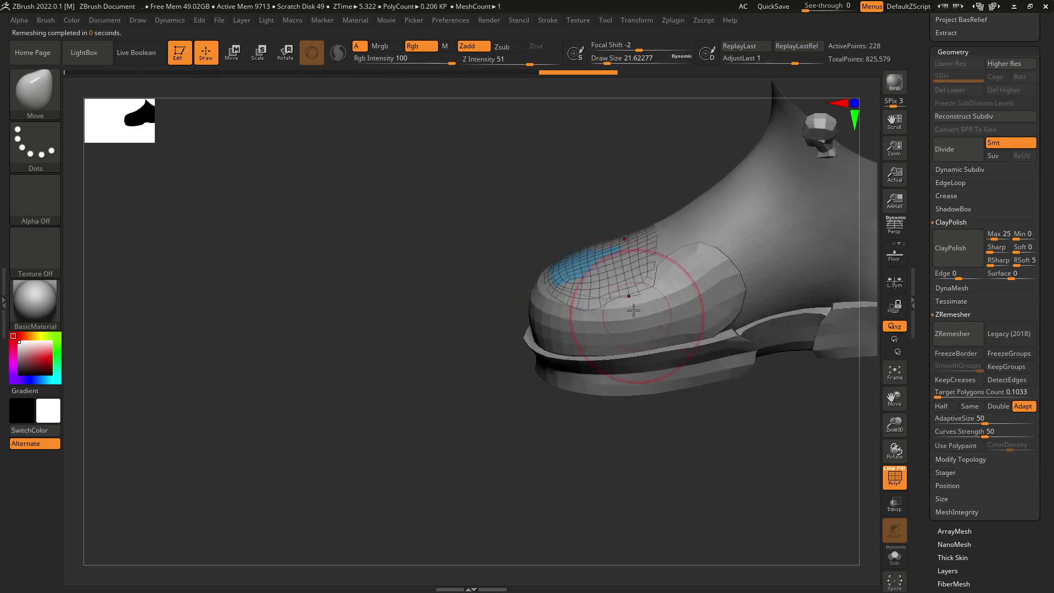
key(space)
drag(625, 249, 633, 238)
drag(638, 286, 650, 294)
drag(640, 439, 695, 494)
drag(643, 288, 648, 294)
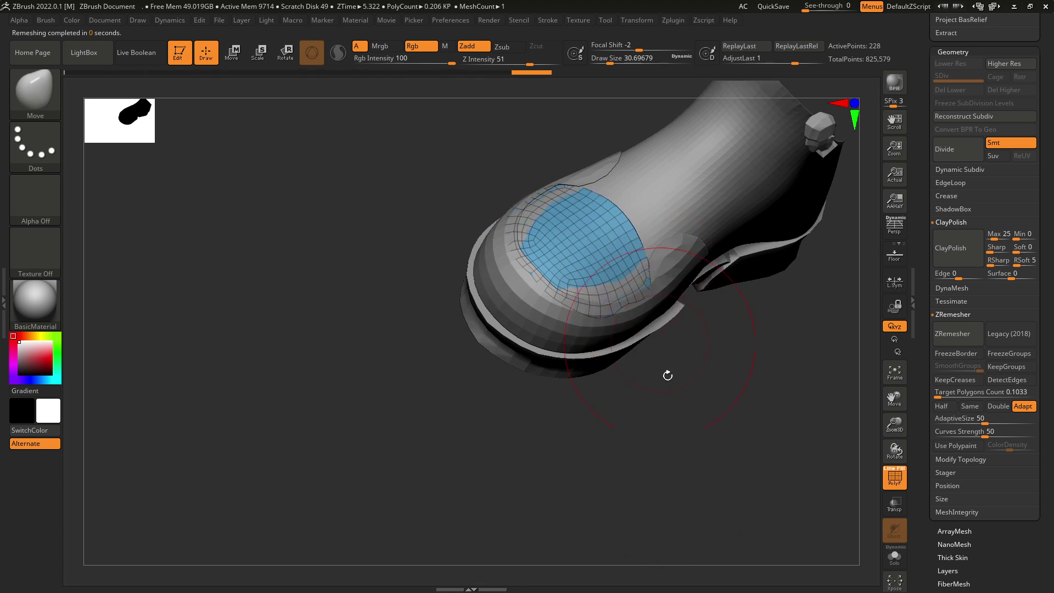
- Refine the toe patch's front and side edges over the trim using the Move brush at a draw size of about 14.2
mouse_move(668, 376)
mouse_down()
mouse_move(654, 443)
mouse_move(692, 425)
mouse_move(706, 508)
mouse_up()
drag(610, 387, 604, 330)
key(space)
drag(542, 279, 511, 276)
drag(541, 336, 601, 373)
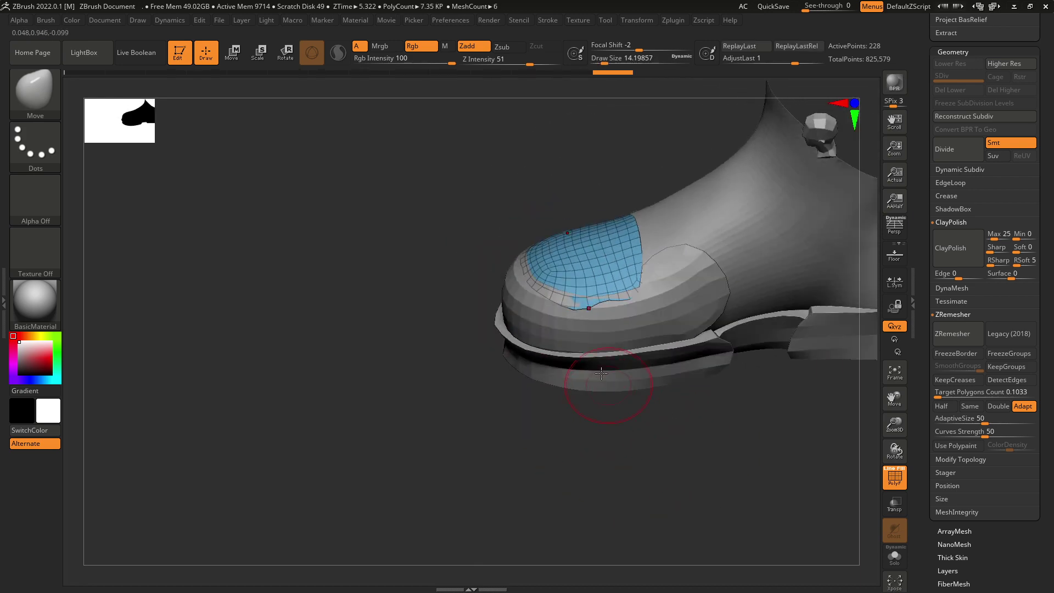
- Switch to the DamStandard brush and stroke along the toe patch's lower side edge
click(50, 108)
key(d)
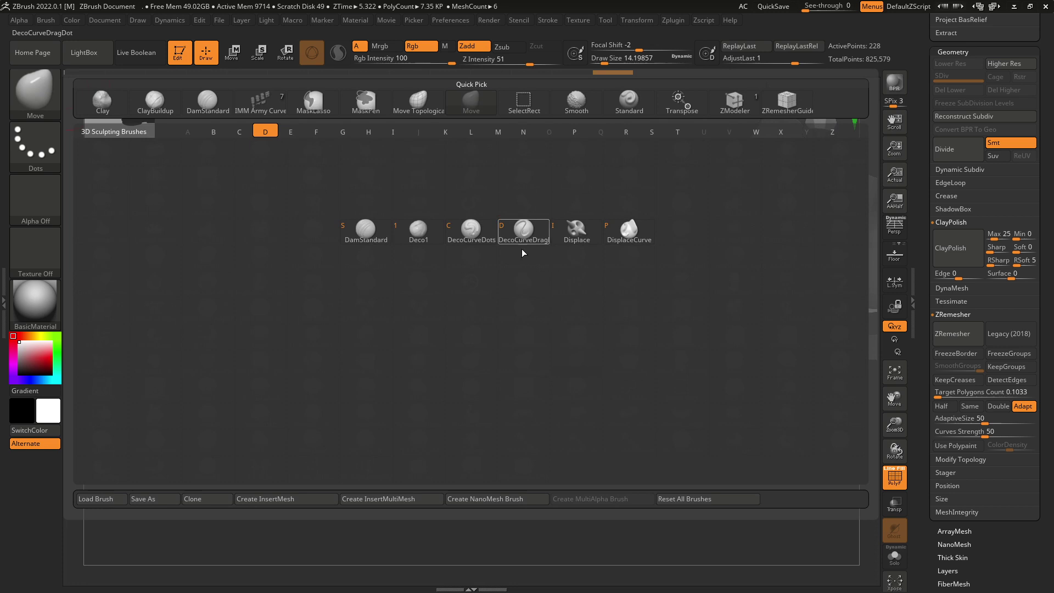
click(354, 232)
drag(538, 290, 636, 314)
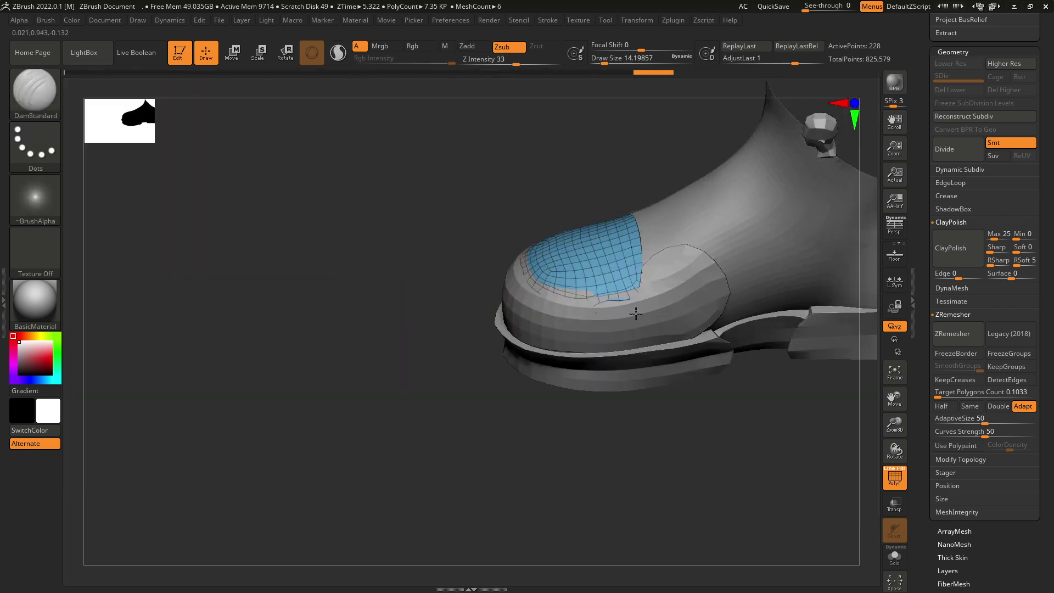
drag(600, 447, 611, 296)
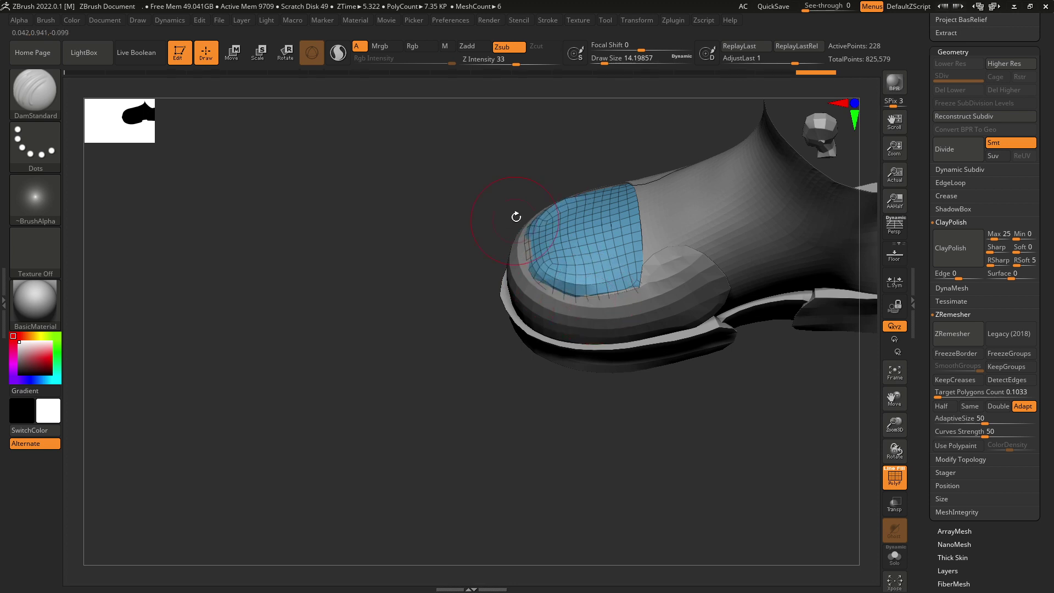
- Undo the DamStandard stroke on the toe patch's side edge, and try smoothing that edge
drag(517, 217, 549, 242)
key(ctrl+z)
shift+drag(565, 279, 605, 287)
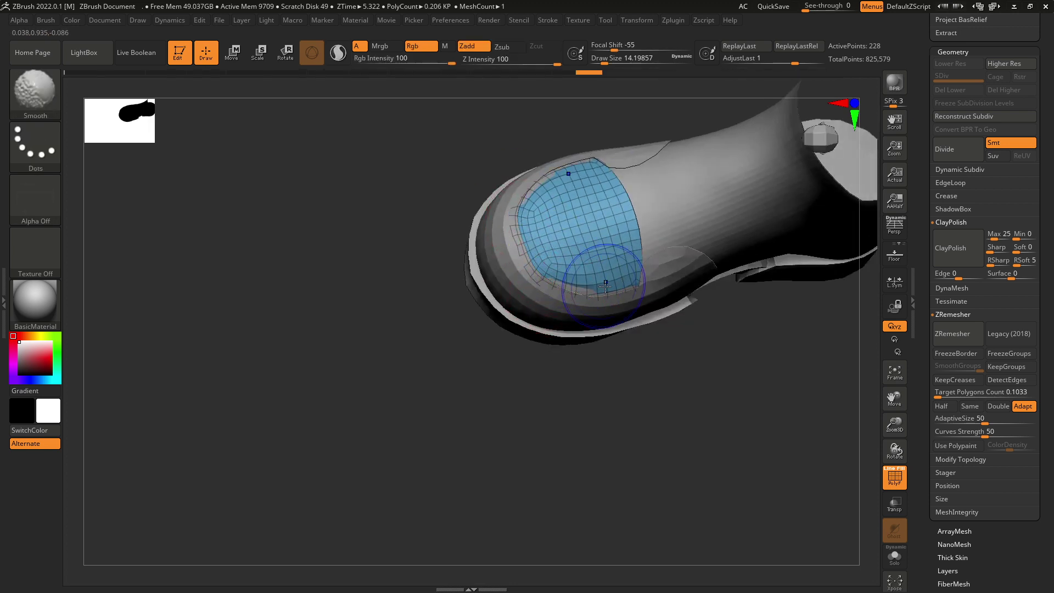
key(ctrl+z)
drag(539, 149, 543, 181)
drag(378, 279, 376, 280)
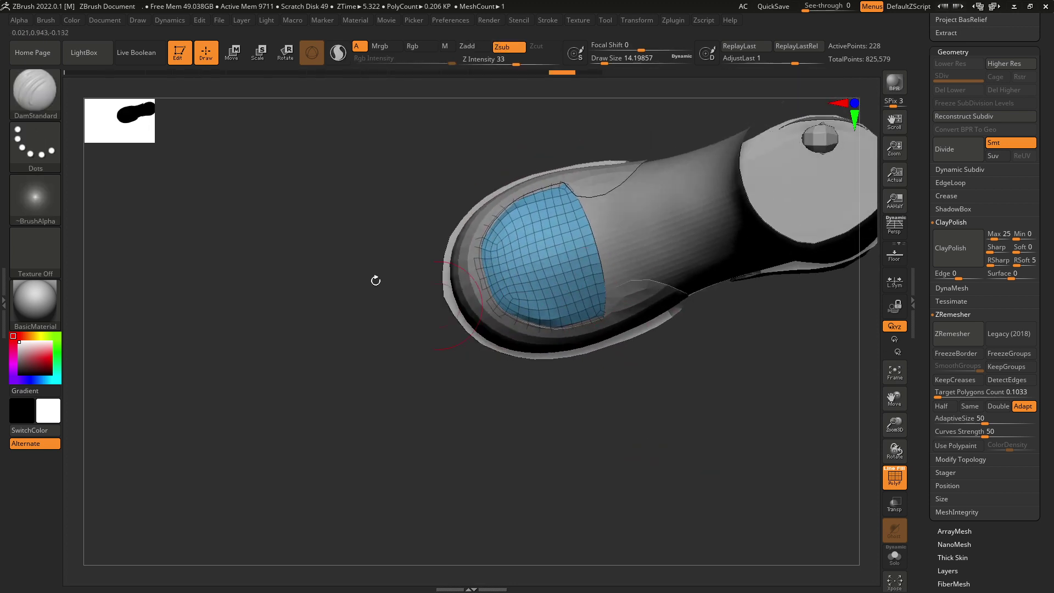
- Adjust the toe patch's rear and front edges using the Move brush at a draw size of about 25
click(35, 91)
key(m)
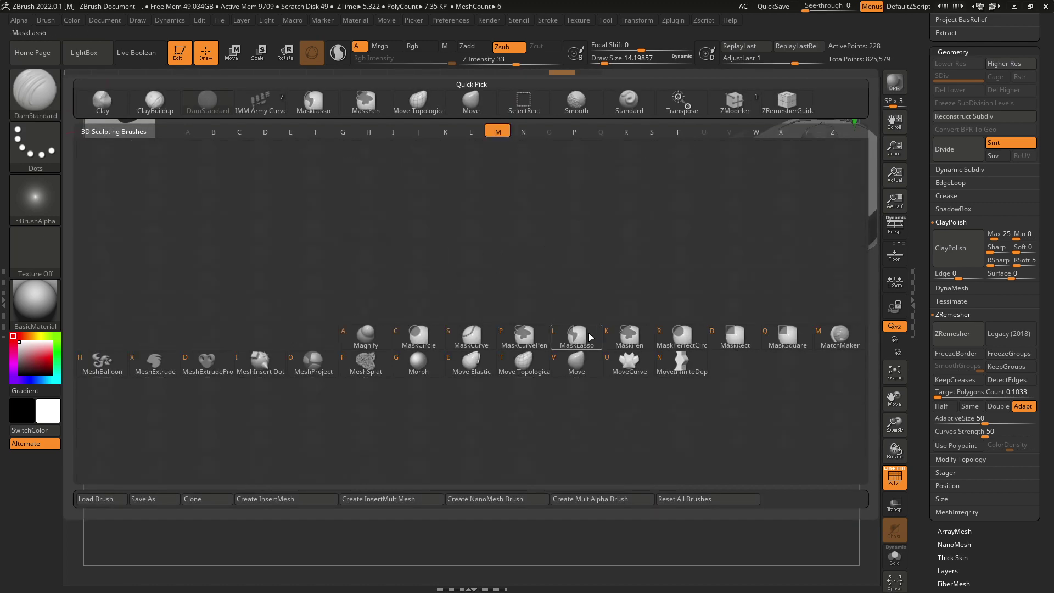
click(578, 363)
key(space)
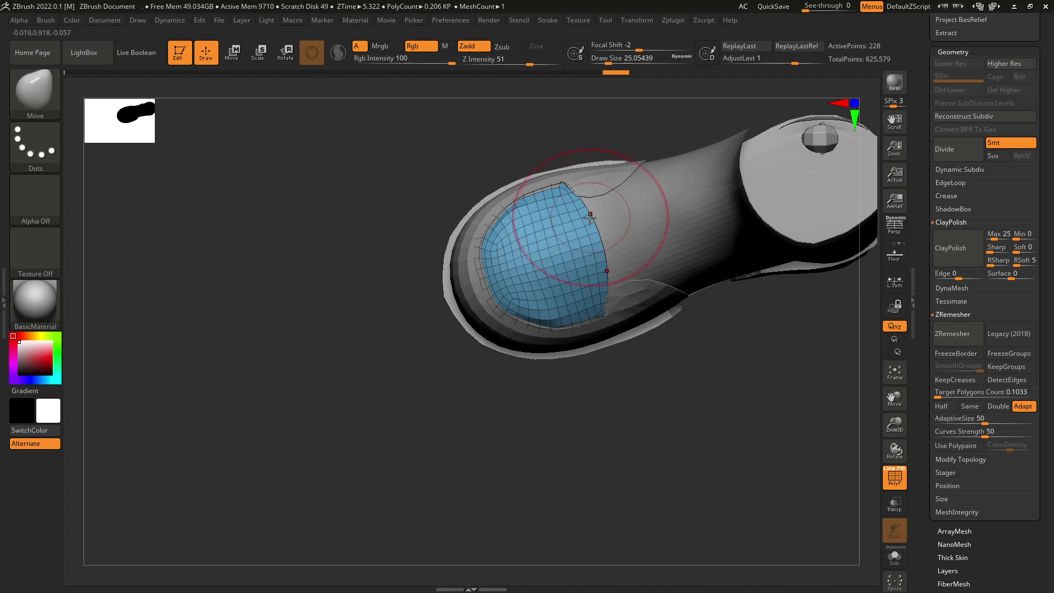
key(shift)
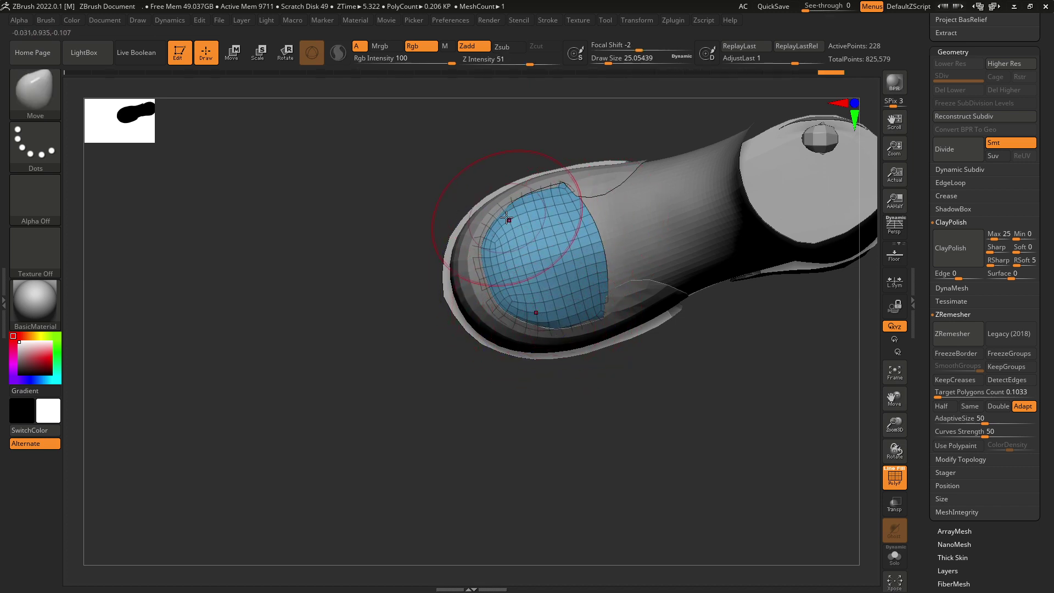
drag(506, 219, 486, 229)
- Select the toe trim and nudge its inner front edge using the Move brush at a draw size of about 14.2
alt+click(472, 289)
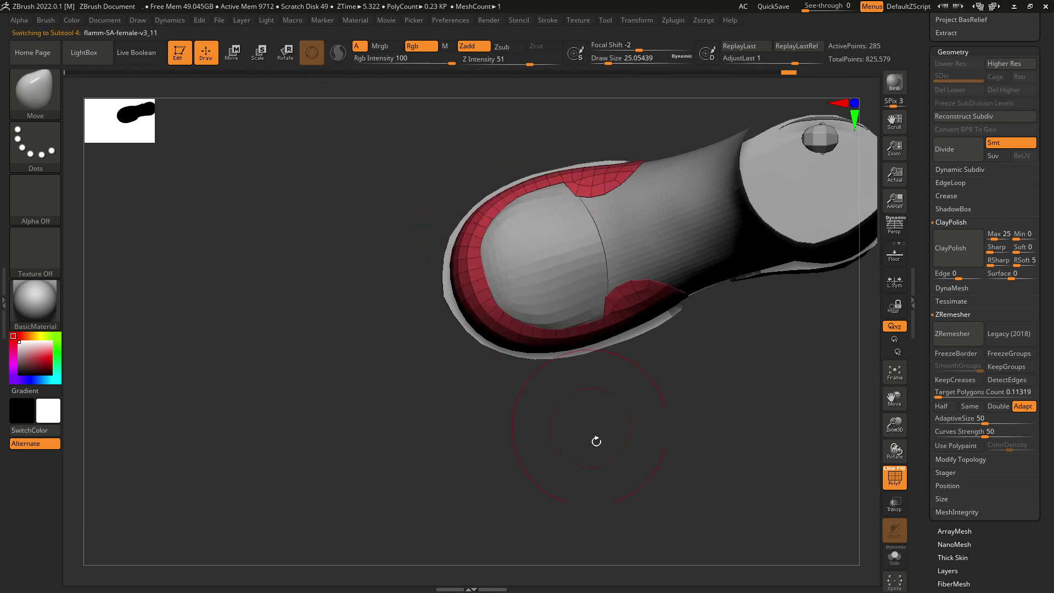
mouse_move(597, 442)
right_down()
mouse_move(591, 362)
mouse_move(614, 351)
mouse_move(628, 459)
mouse_move(618, 474)
right_up()
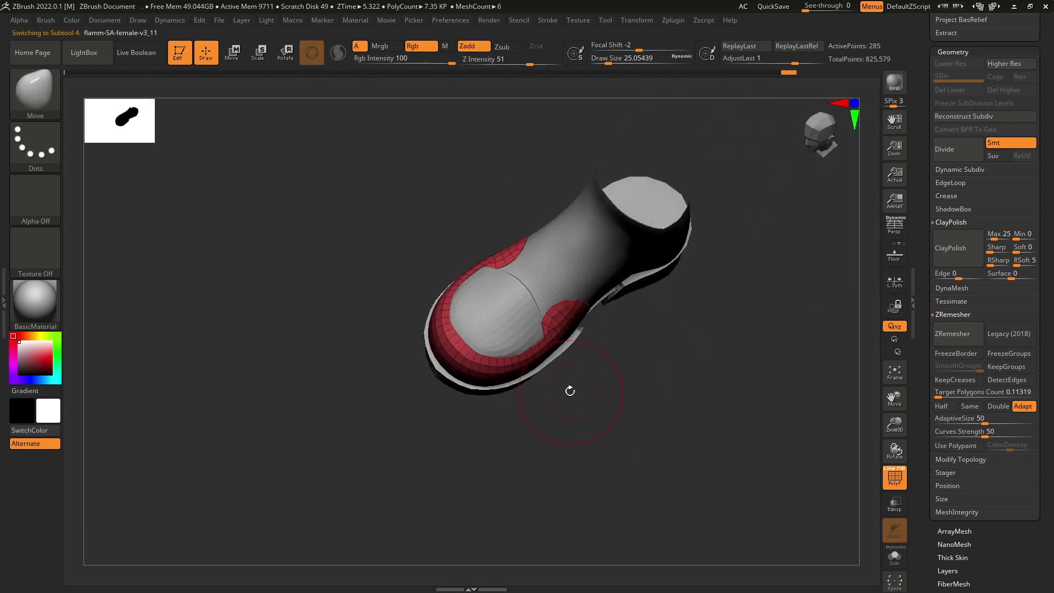
key(space)
drag(473, 328, 464, 331)
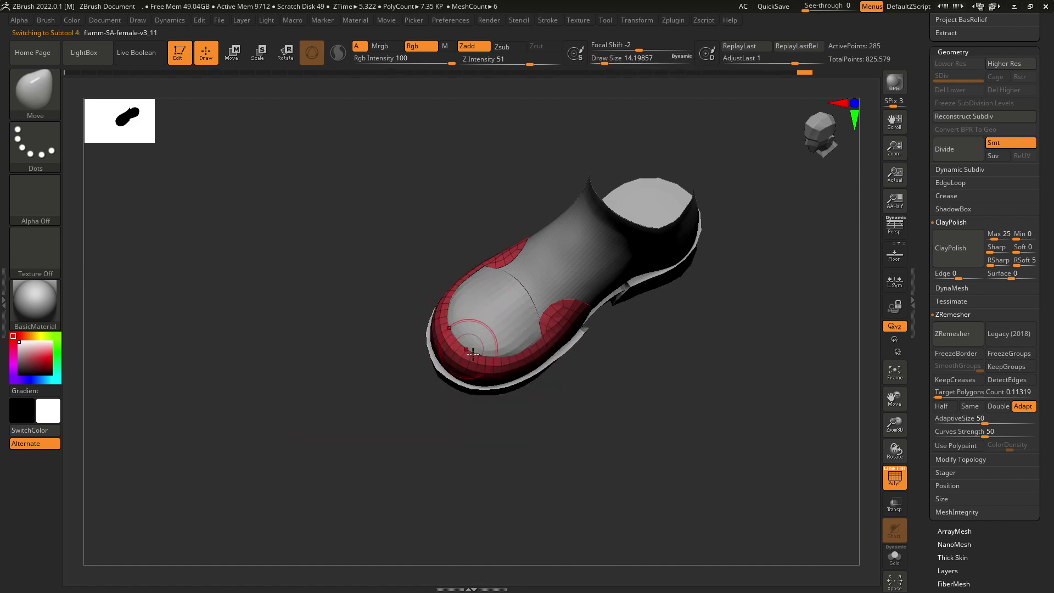
right_drag(473, 353, 559, 356)
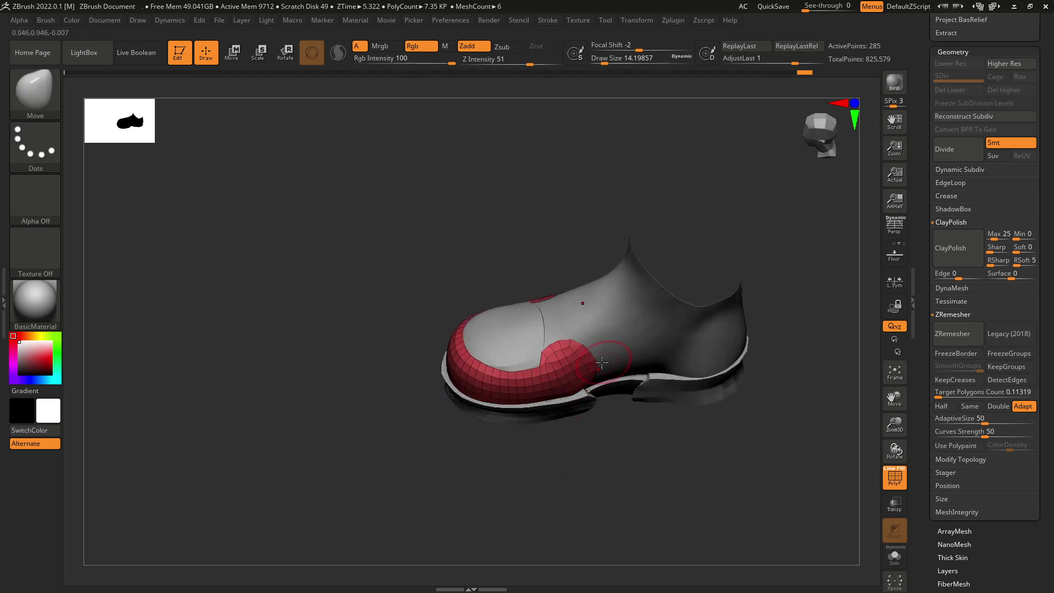
- Select the base shoe mesh and lasso-mask its front along a diagonal line from the sole to the ankle opening
right_drag(678, 447, 670, 379)
alt+click(653, 328)
mouse_move(654, 336)
right_down()
mouse_move(708, 275)
mouse_move(744, 292)
mouse_move(708, 386)
mouse_move(708, 356)
mouse_move(694, 353)
mouse_move(732, 419)
mouse_move(744, 417)
mouse_move(755, 350)
mouse_move(789, 360)
mouse_move(732, 308)
mouse_move(753, 431)
mouse_move(663, 388)
mouse_move(685, 440)
mouse_move(682, 286)
mouse_move(720, 209)
mouse_move(709, 210)
right_up()
key(ctrl)
key(ctrl)
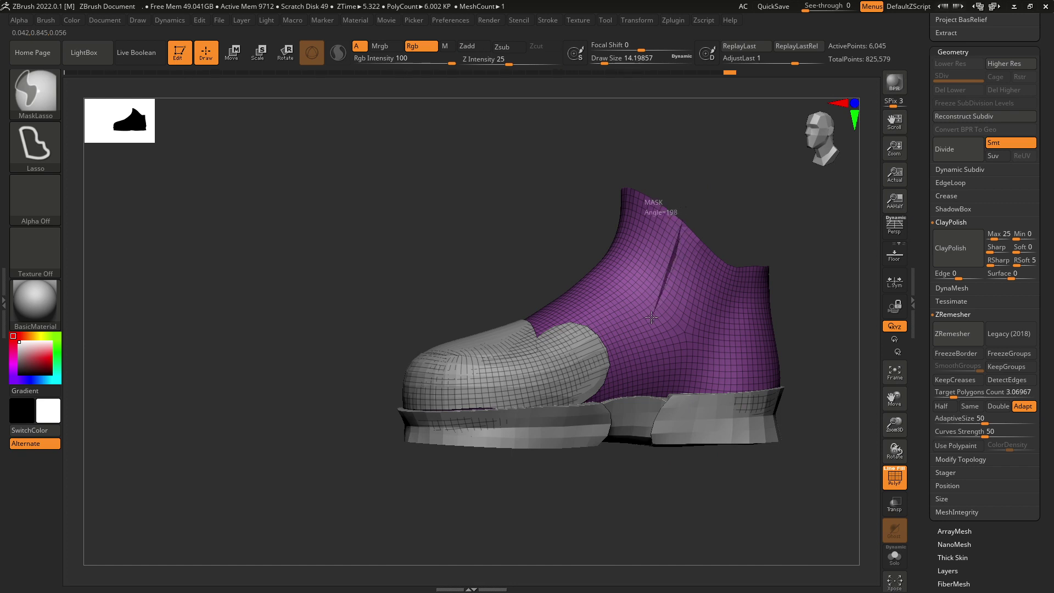
mouse_move(586, 398)
ctrl+mouse_down()
mouse_move(621, 184)
mouse_move(648, 189)
ctrl+mouse_up()
mouse_move(648, 190)
right_down()
mouse_move(677, 184)
mouse_move(697, 203)
right_up()
key(ctrl)
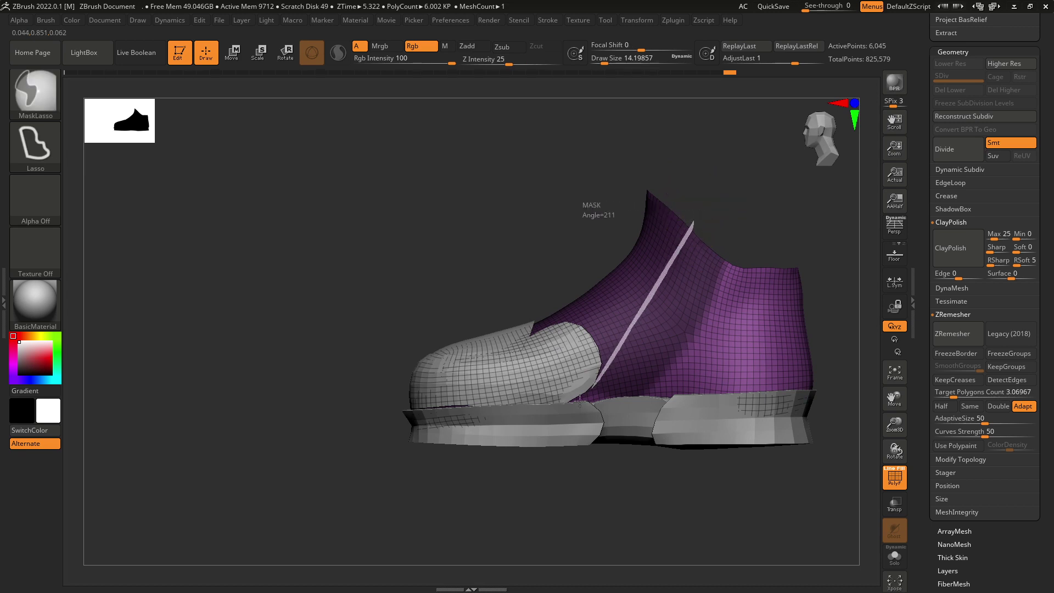
- Correct the mask's diagonal boundary, unmasking the area behind it and re-masking the front of the shoe
ctrl+alt+drag(580, 400, 736, 409)
ctrl+click(723, 216)
ctrl+click(711, 228)
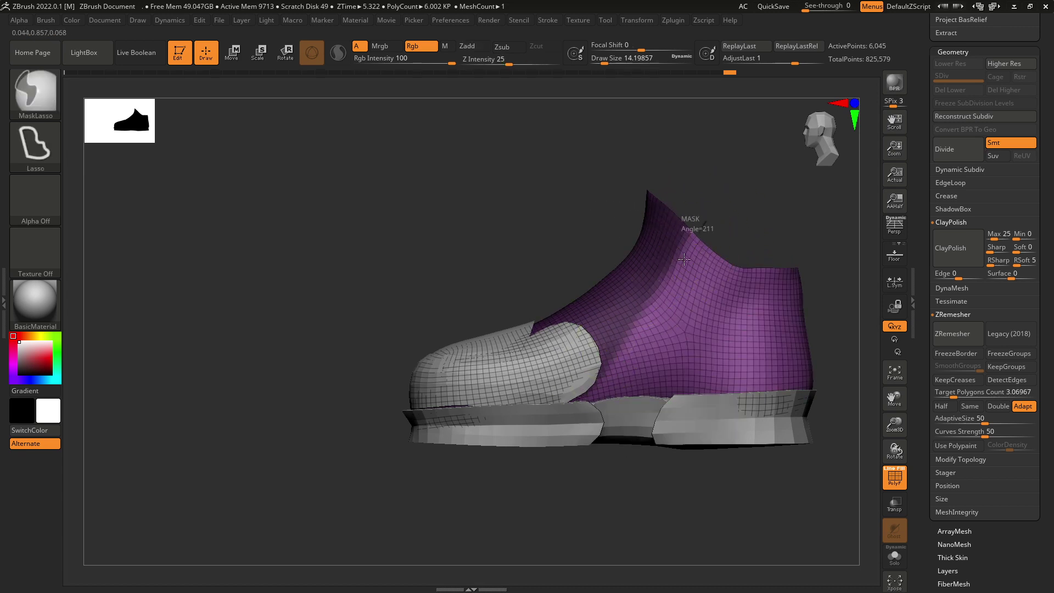
mouse_move(586, 393)
ctrl+mouse_down()
mouse_move(501, 252)
mouse_move(566, 217)
ctrl+mouse_up()
mouse_move(681, 209)
right_down()
mouse_move(732, 208)
mouse_move(743, 236)
mouse_move(653, 234)
mouse_move(704, 238)
right_up()
mouse_move(666, 241)
ctrl+mouse_down()
mouse_move(614, 216)
mouse_move(552, 214)
ctrl+mouse_up()
right_drag(699, 236, 654, 252)
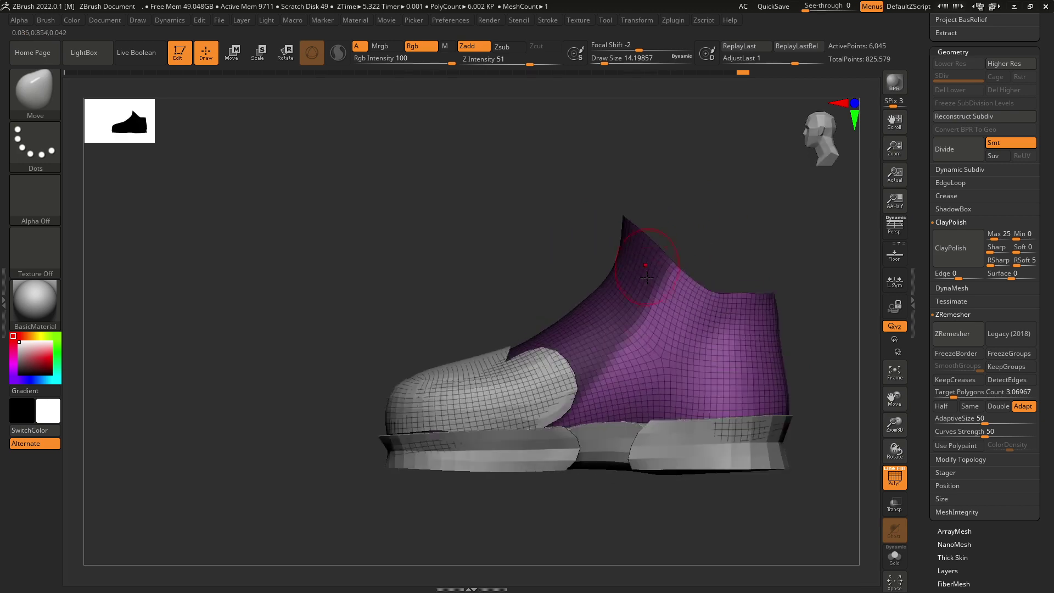
- Refine the lasso mask around the toe's lower edge above the sole
alt+right_drag(624, 320, 636, 300)
key(ctrl)
mouse_move(505, 401)
ctrl+mouse_down()
mouse_move(484, 499)
mouse_move(495, 494)
ctrl+mouse_up()
mouse_move(392, 422)
ctrl+mouse_down()
mouse_move(626, 483)
mouse_move(642, 500)
ctrl+mouse_up()
mouse_move(642, 499)
right_down()
mouse_move(706, 501)
mouse_move(705, 521)
mouse_move(672, 481)
right_up()
- Duplicate the masked base shoe mesh and split the copy by its masked points
drag(1044, 214, 1041, 340)
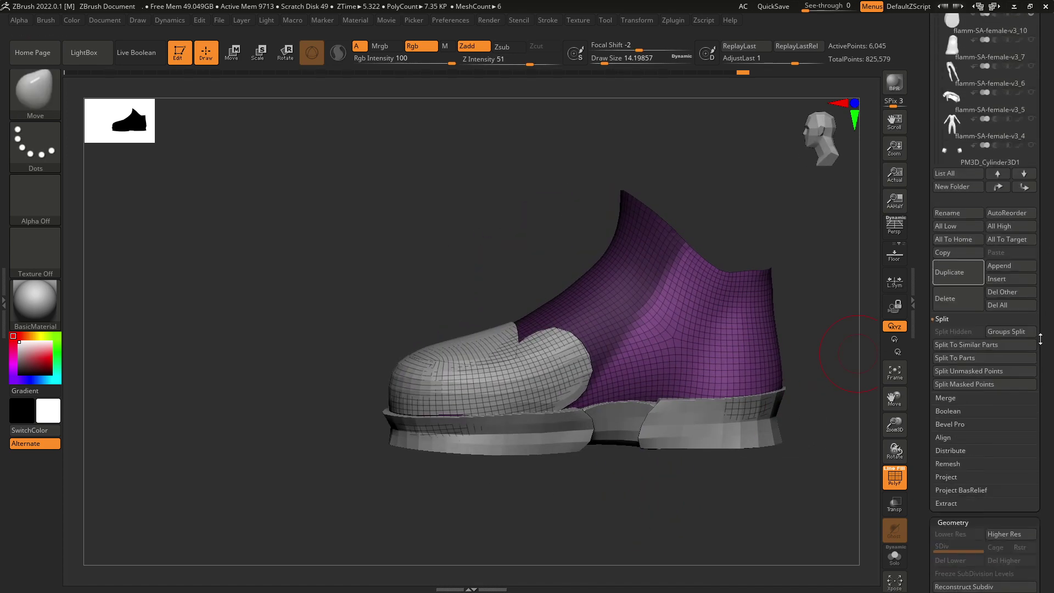
click(960, 273)
drag(1045, 157, 1040, 309)
click(978, 394)
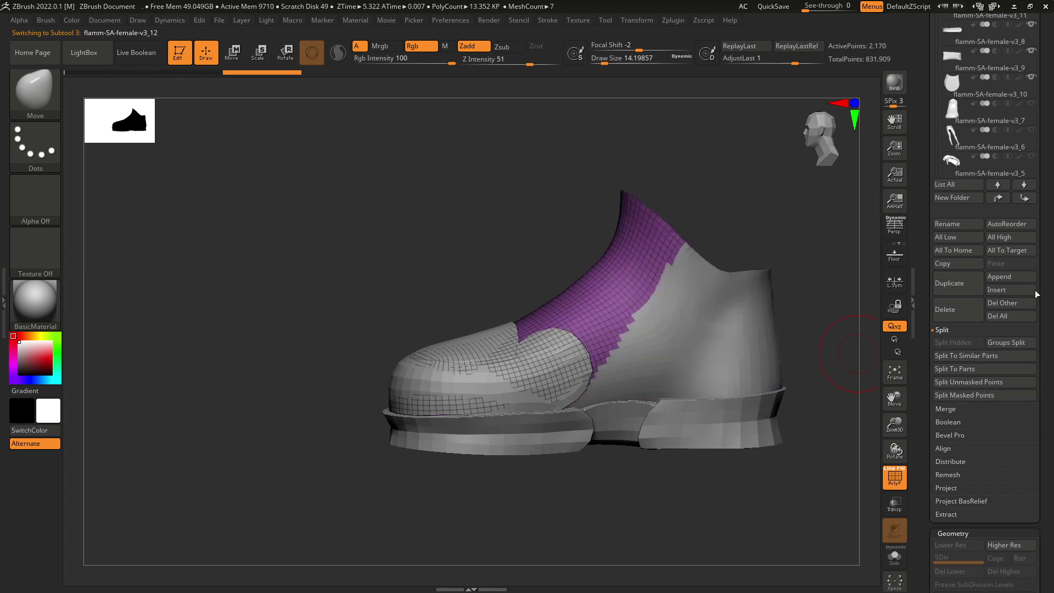
- Delete the rear piece of the split copy, keeping the front panel
scroll(989, 195, up, 5)
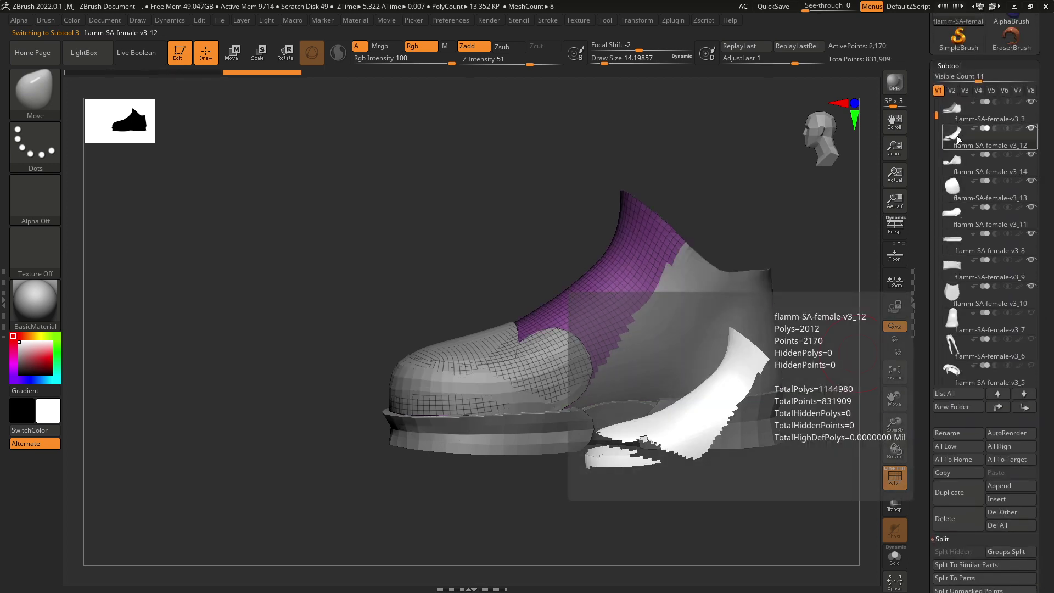
mouse_move(956, 118)
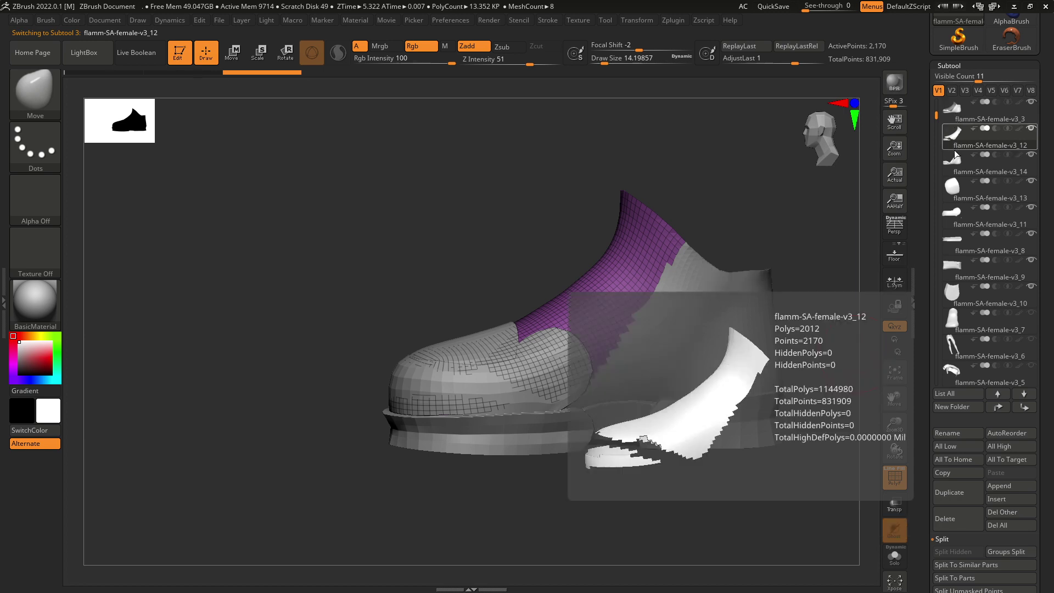
click(952, 160)
click(971, 522)
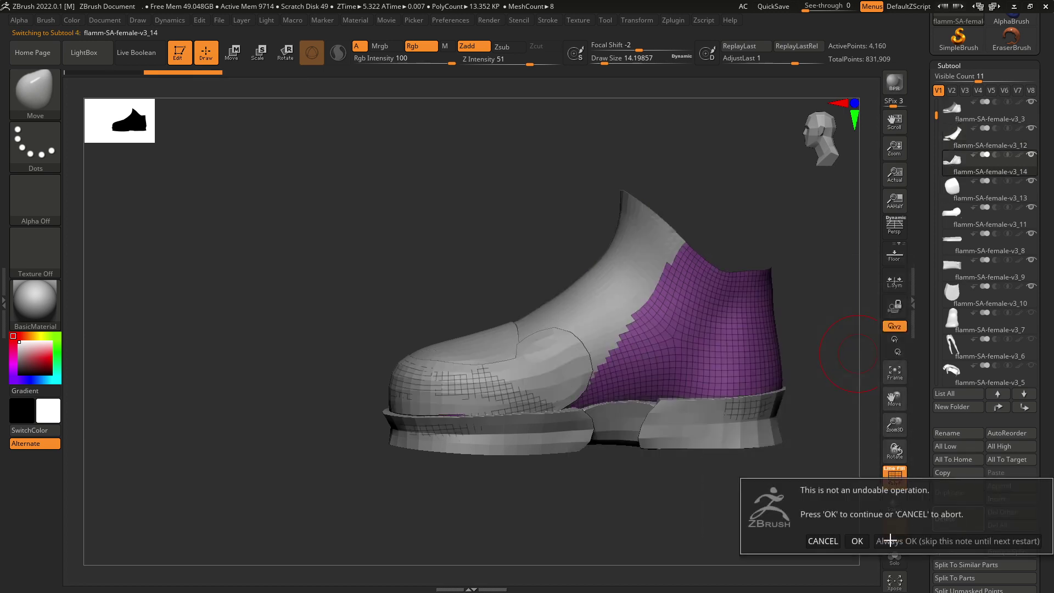
click(858, 540)
- Isolate the front panel, lasso-mask its detached lower toe strip and split the strip off
alt+right_drag(737, 304, 679, 404)
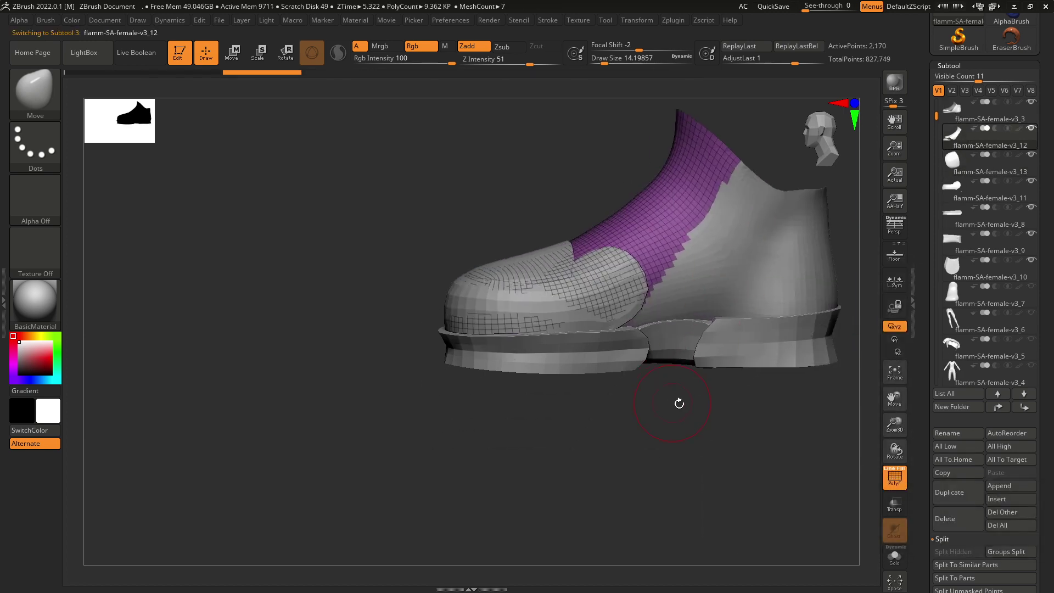
shift+click(1031, 129)
drag(634, 365, 619, 370)
key(ctrl)
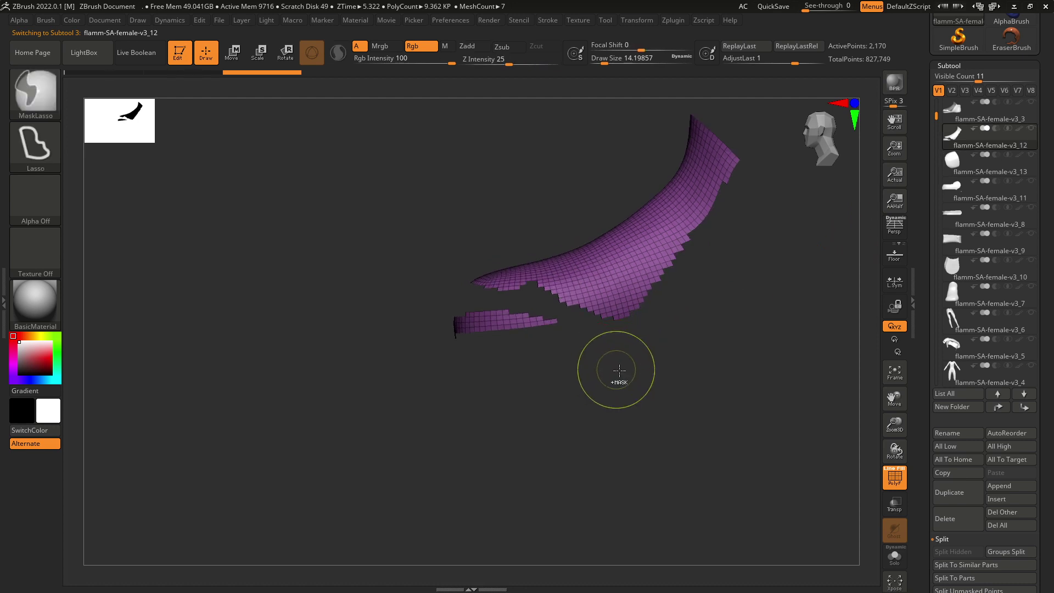
mouse_move(558, 307)
ctrl+mouse_down()
mouse_move(431, 298)
mouse_move(615, 406)
ctrl+mouse_up()
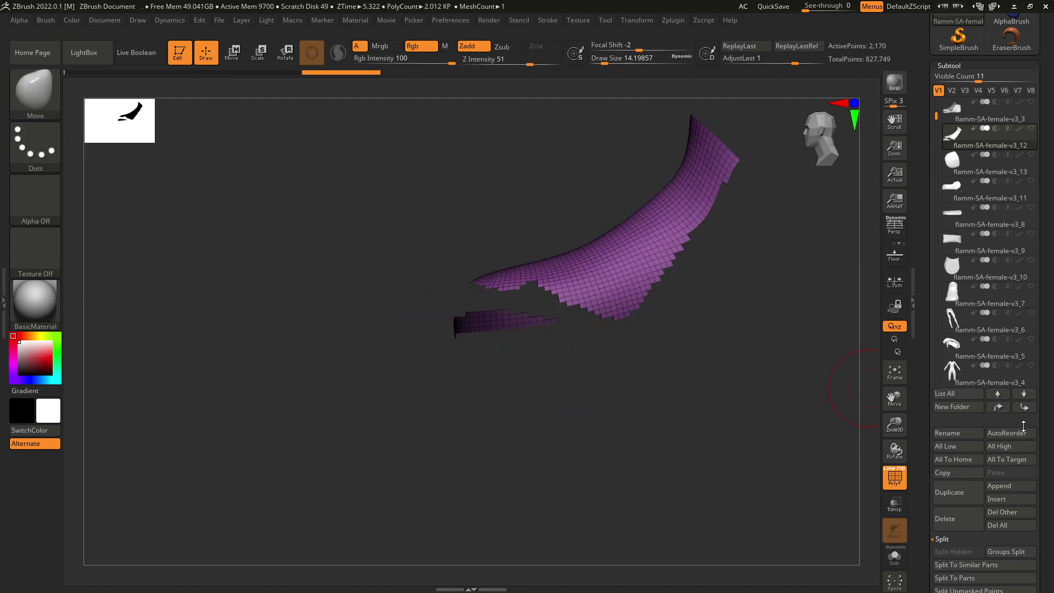
scroll(1019, 449, down, 3)
click(998, 510)
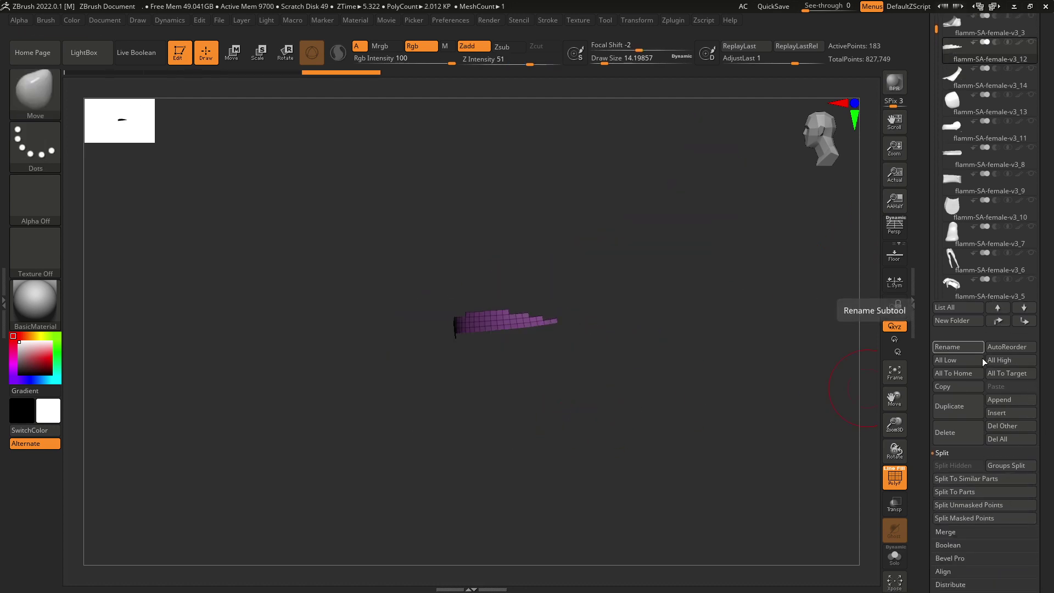
- Delete the split-off lower toe strip
click(960, 437)
click(858, 466)
drag(673, 361, 769, 373)
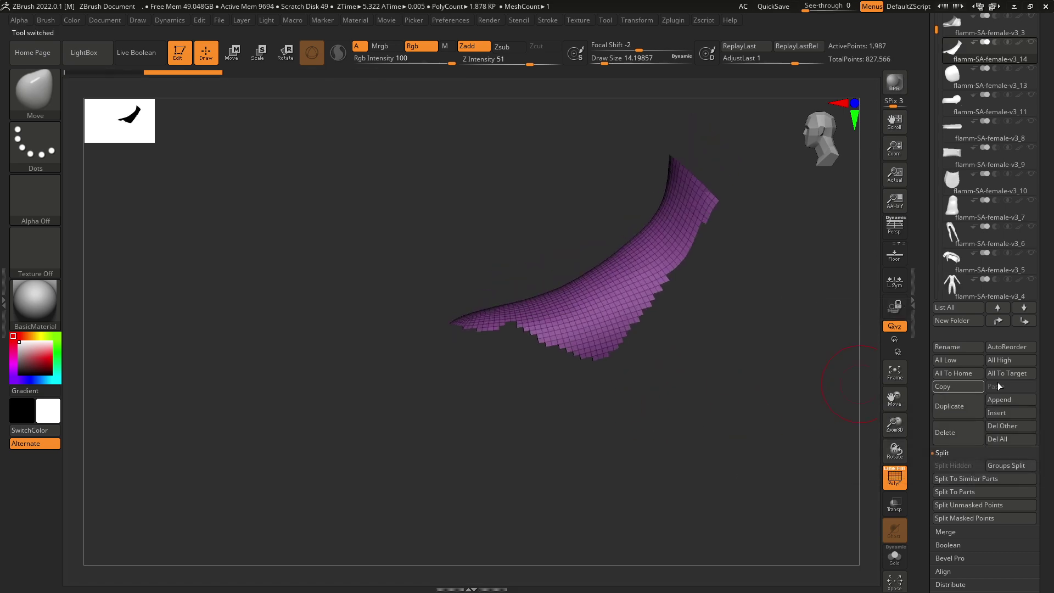
- Smooth the front panel's jagged edges with Polish By Features and run ZRemesher with a target polygons count of 0.1
scroll(1043, 396, down, 15)
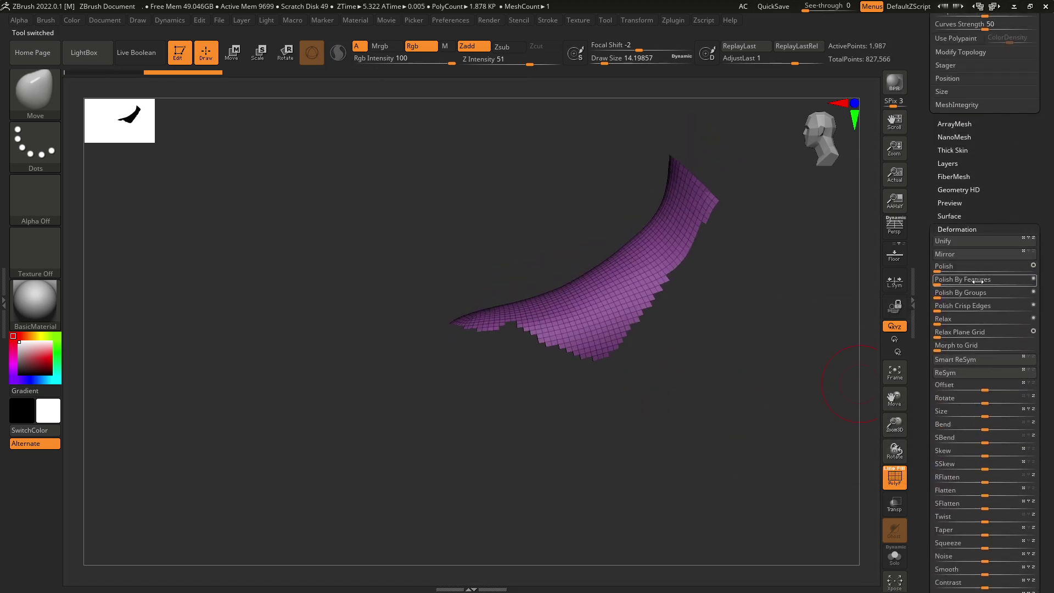
click(981, 281)
scroll(982, 282, up, 10)
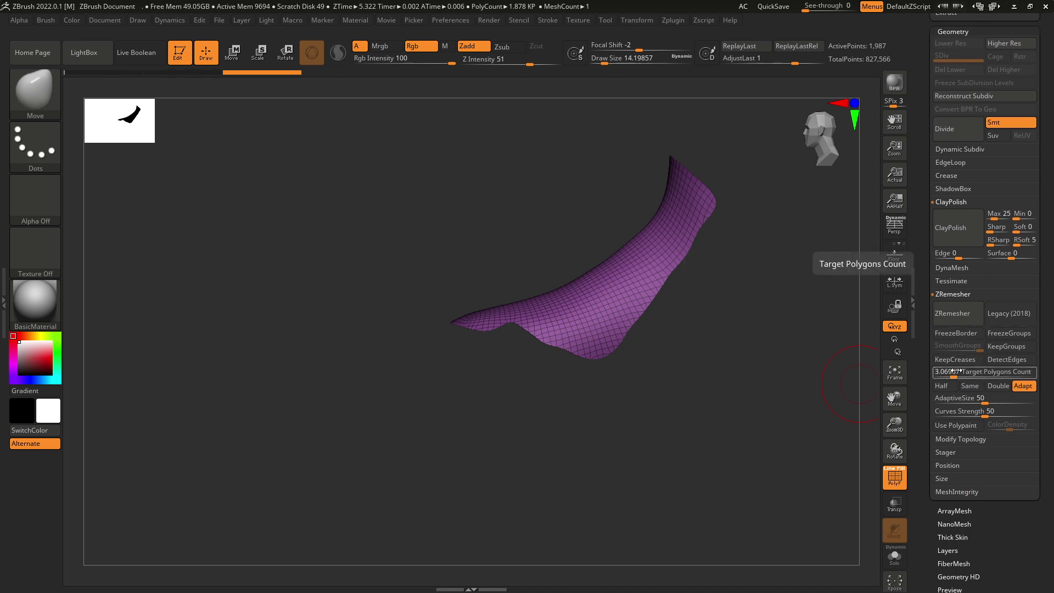
click(954, 324)
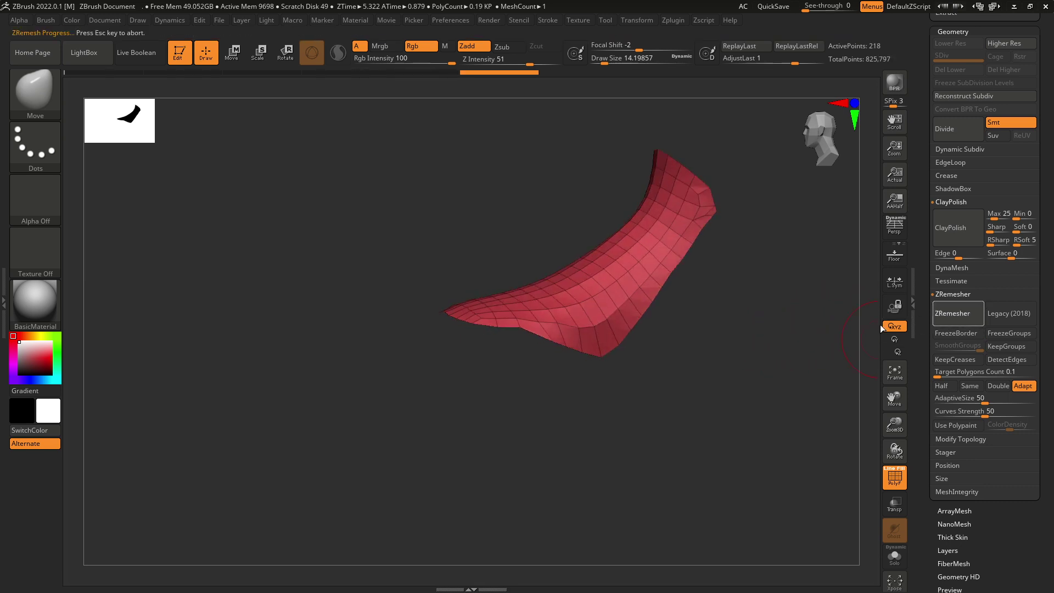
drag(709, 258, 739, 275)
- Show the base shoe, toe patch, toe trim and sole parts again around the front panel
drag(1045, 165, 1046, 268)
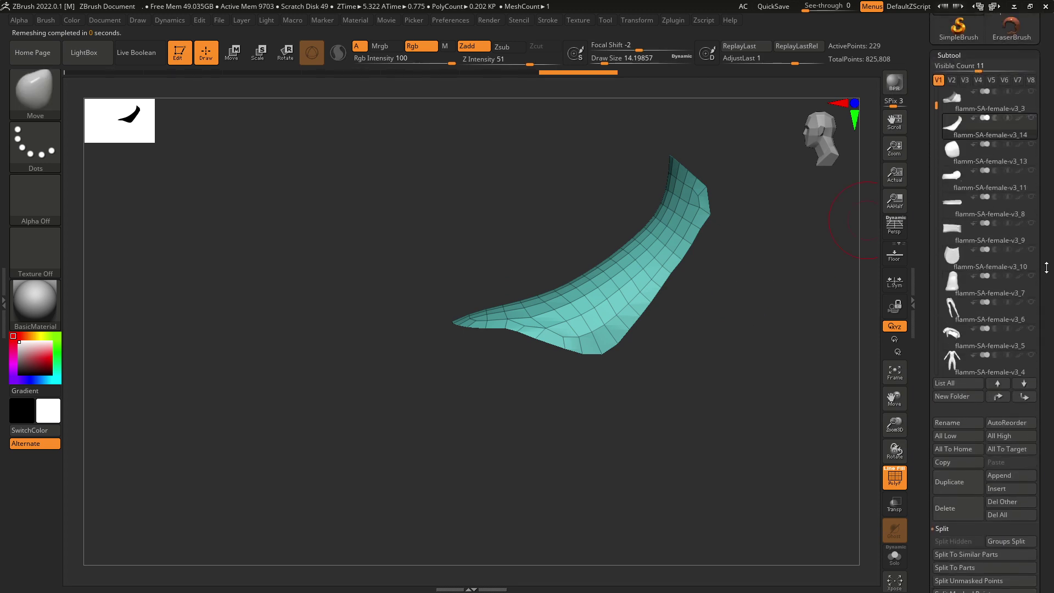
click(1032, 92)
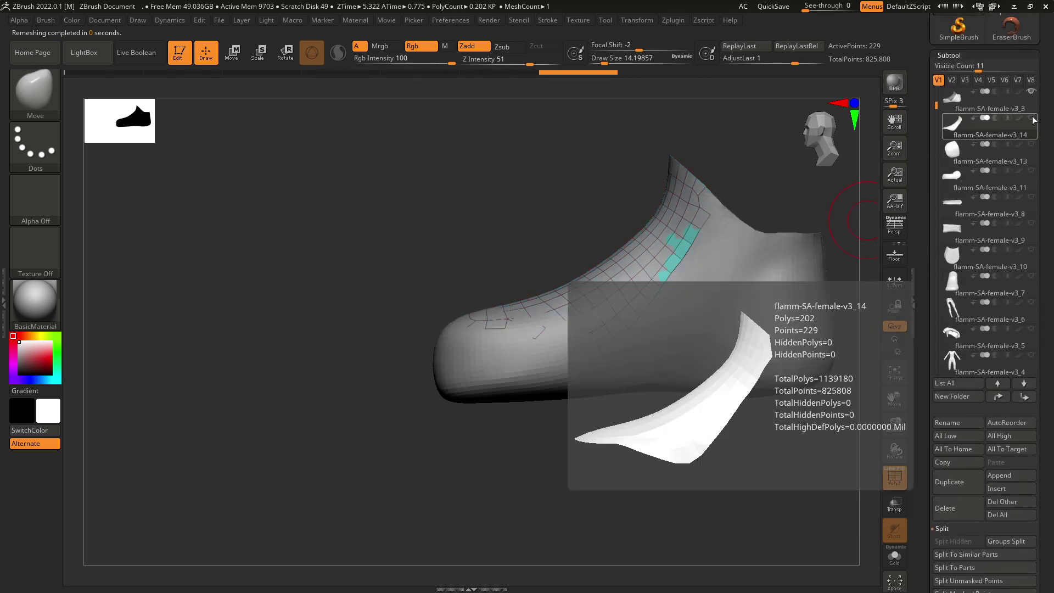
click(1032, 171)
click(1032, 198)
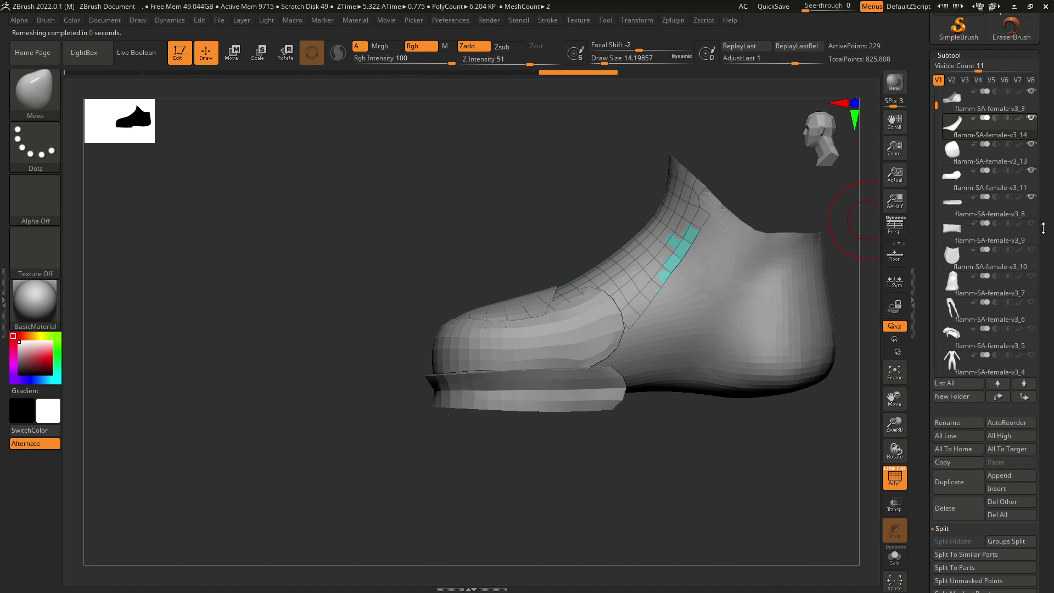
click(1032, 224)
click(1032, 251)
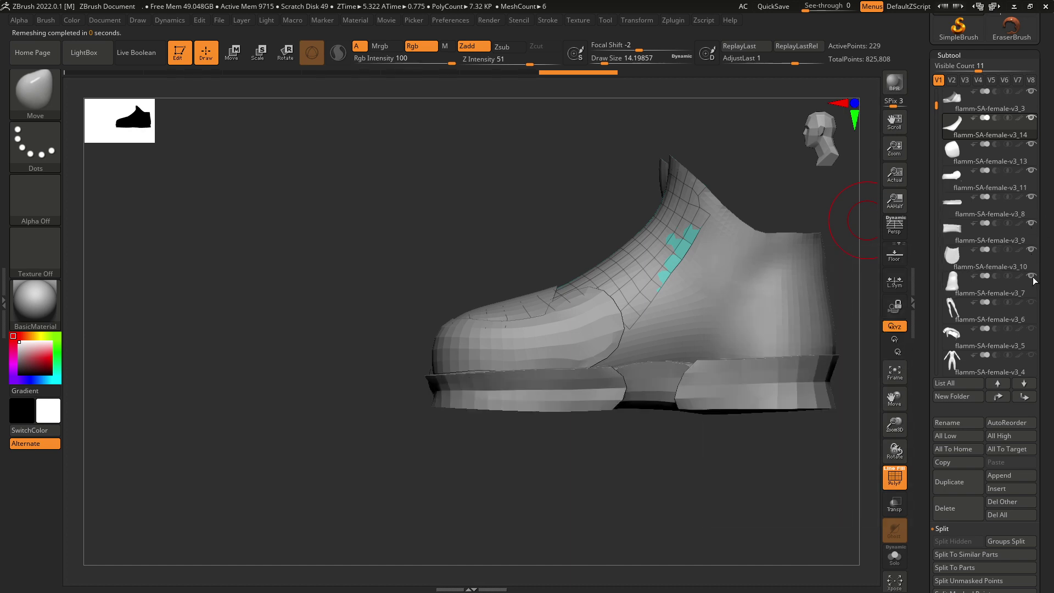
- Pull the front panel's lower side corner down to the sole behind the toe trim using the Move brush at draw size about 20
drag(730, 424, 744, 424)
alt+drag(730, 460, 671, 467)
key(space)
drag(636, 357, 639, 357)
drag(666, 445, 654, 444)
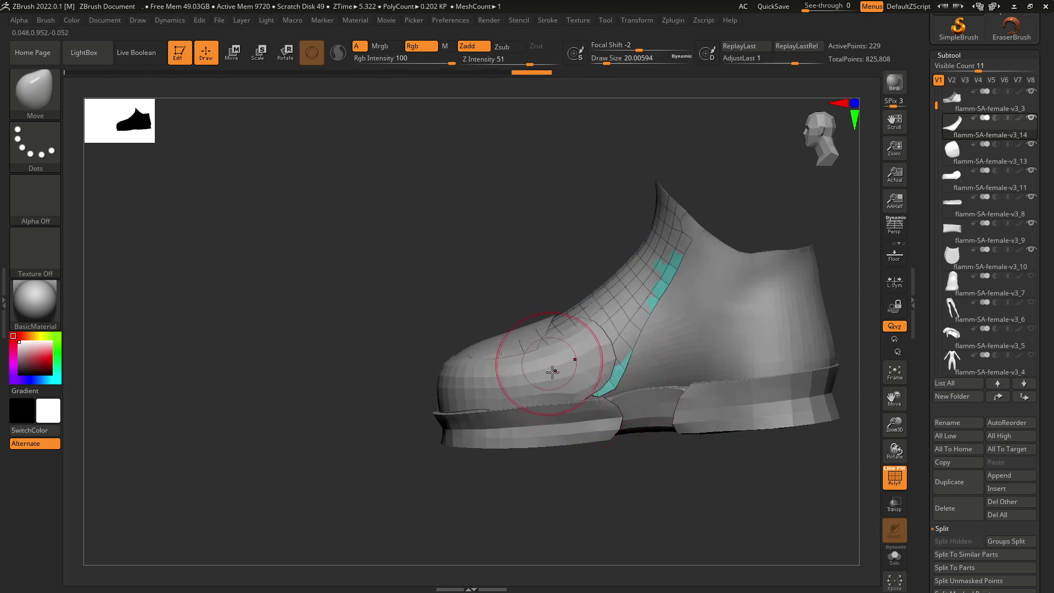
right_drag(533, 386, 518, 395)
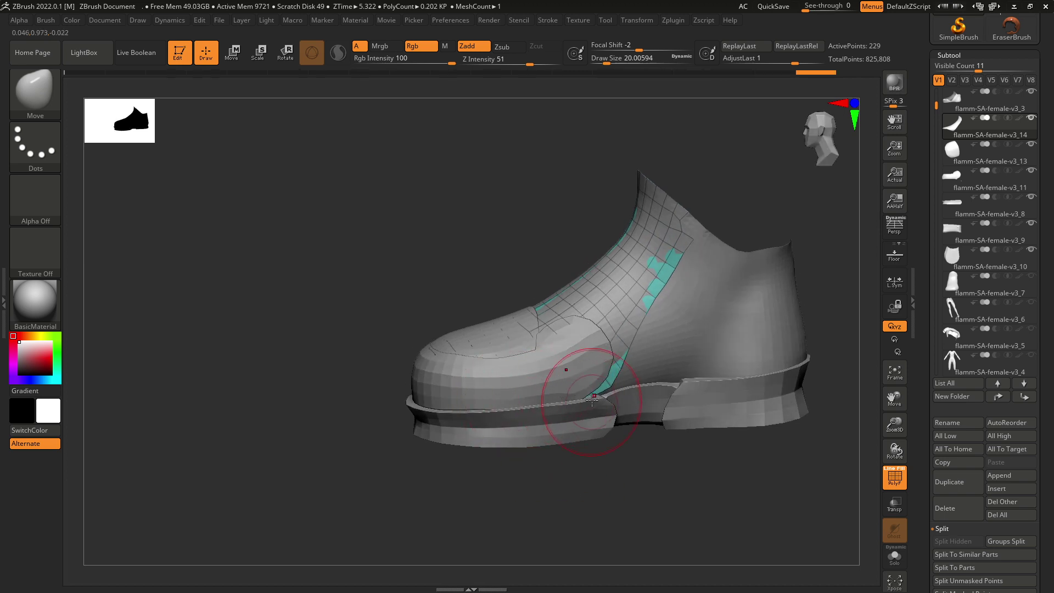
right_drag(662, 385, 655, 467)
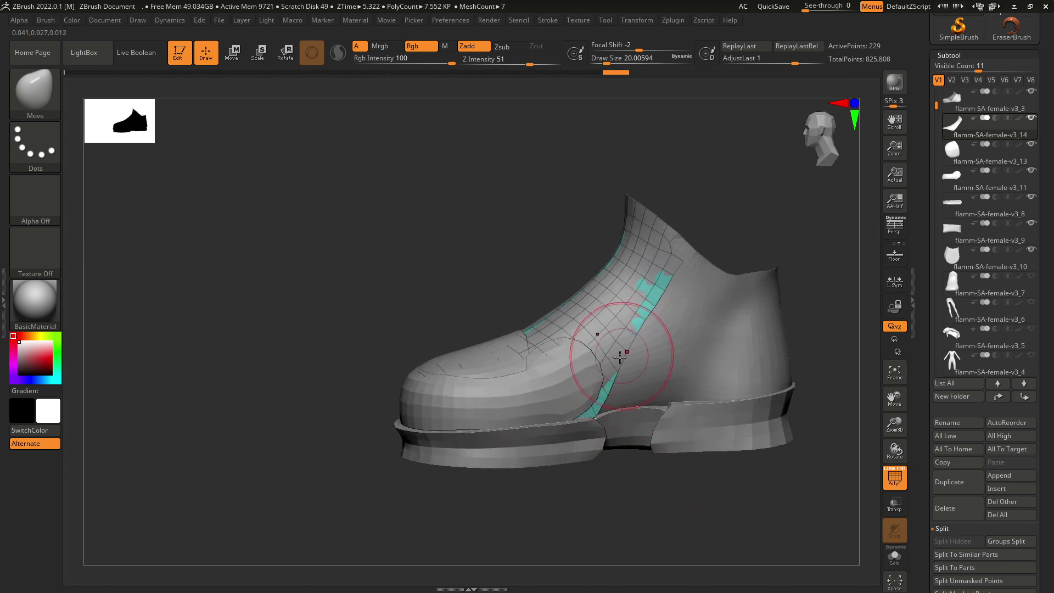
- Pull the front panel's side edge back over the ankle and raise its top edge using the Move brush at draw size about 20 to 27
mouse_move(626, 366)
mouse_down()
mouse_move(620, 379)
mouse_move(676, 243)
mouse_up()
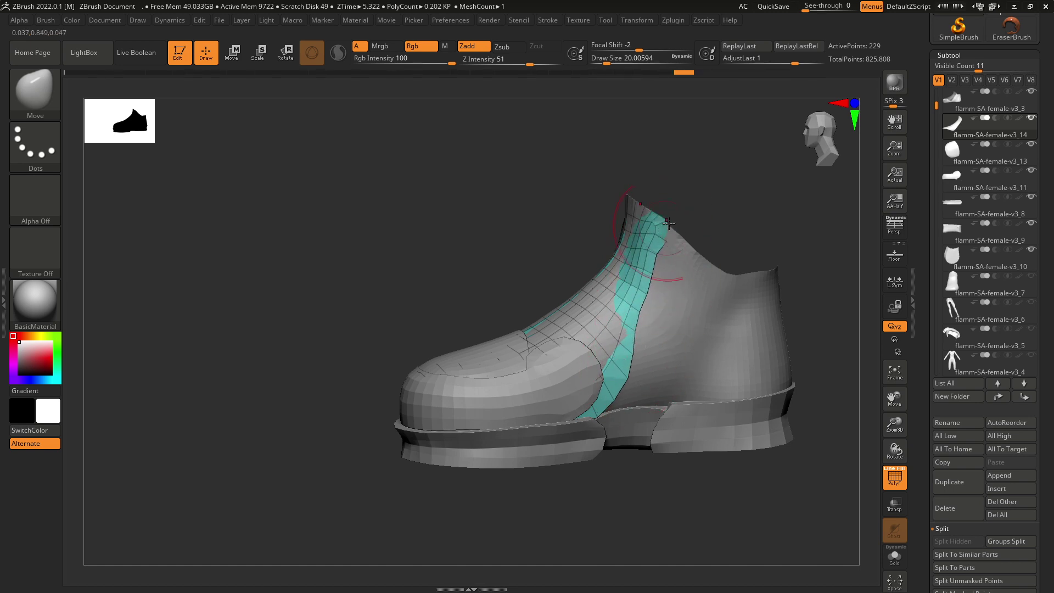
right_drag(668, 222, 680, 201)
key(space)
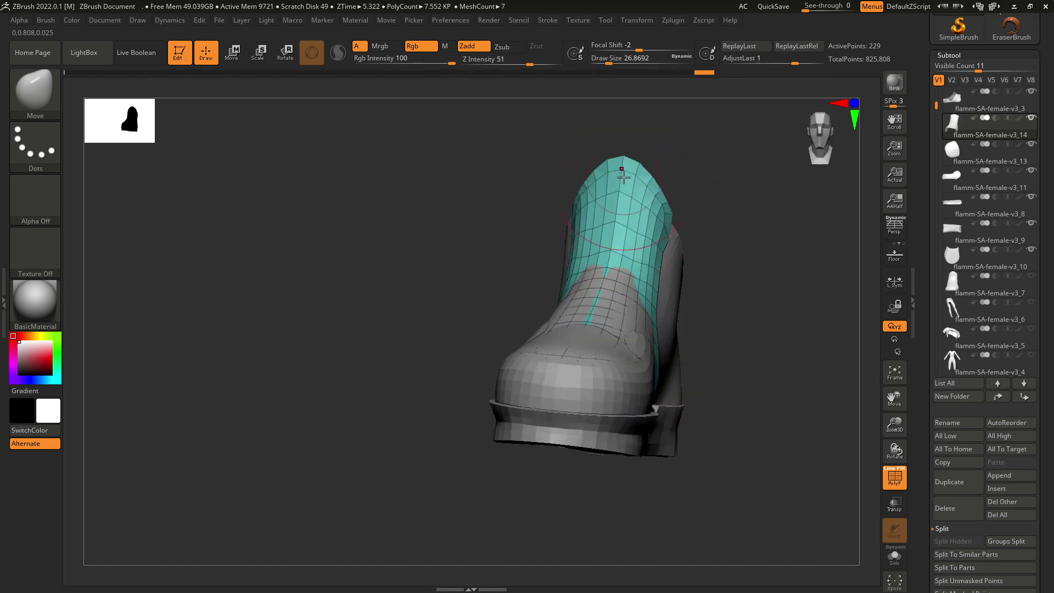
key(space)
mouse_move(690, 197)
right_down()
mouse_move(706, 211)
mouse_move(661, 256)
right_up()
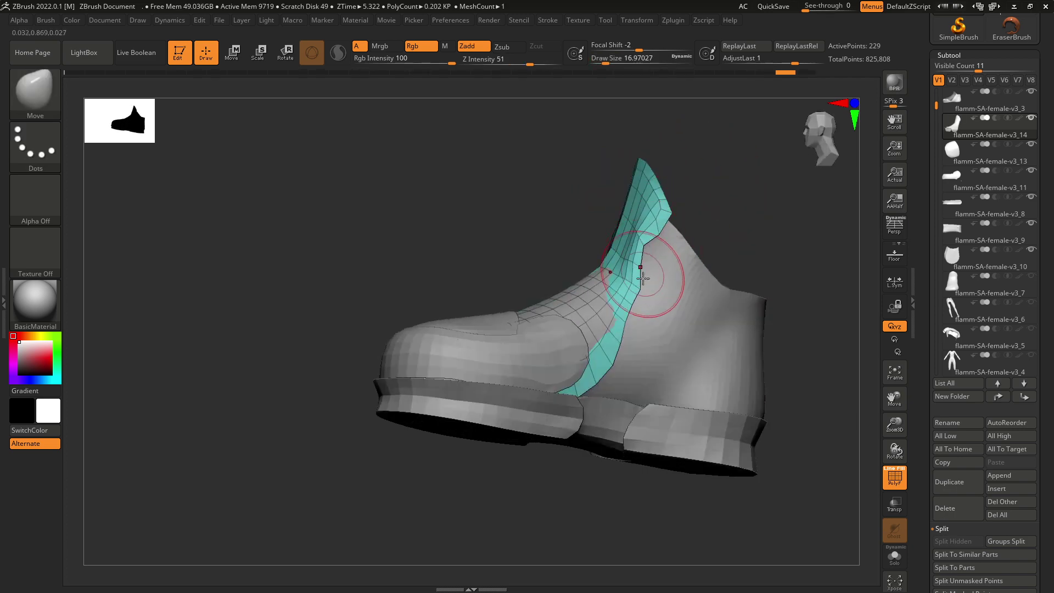
- Reshape and smooth the front panel's side edge at the ankle bend with draw size about 17, reduced to about 9
drag(629, 323, 639, 325)
right_drag(704, 231, 751, 257)
shift+drag(621, 226, 607, 252)
right_drag(631, 251, 682, 205)
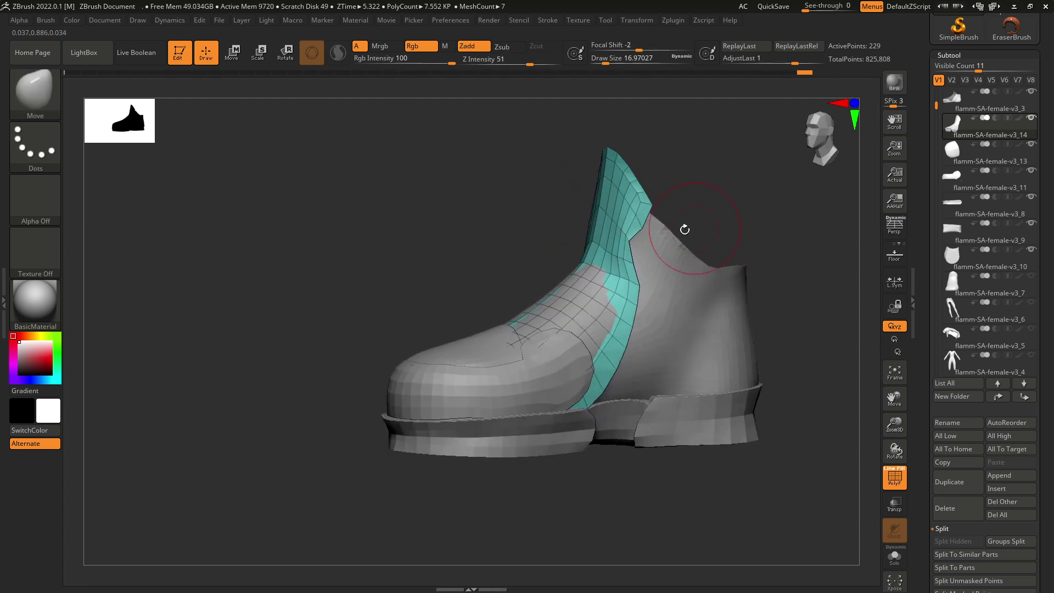
key(space)
click(633, 243)
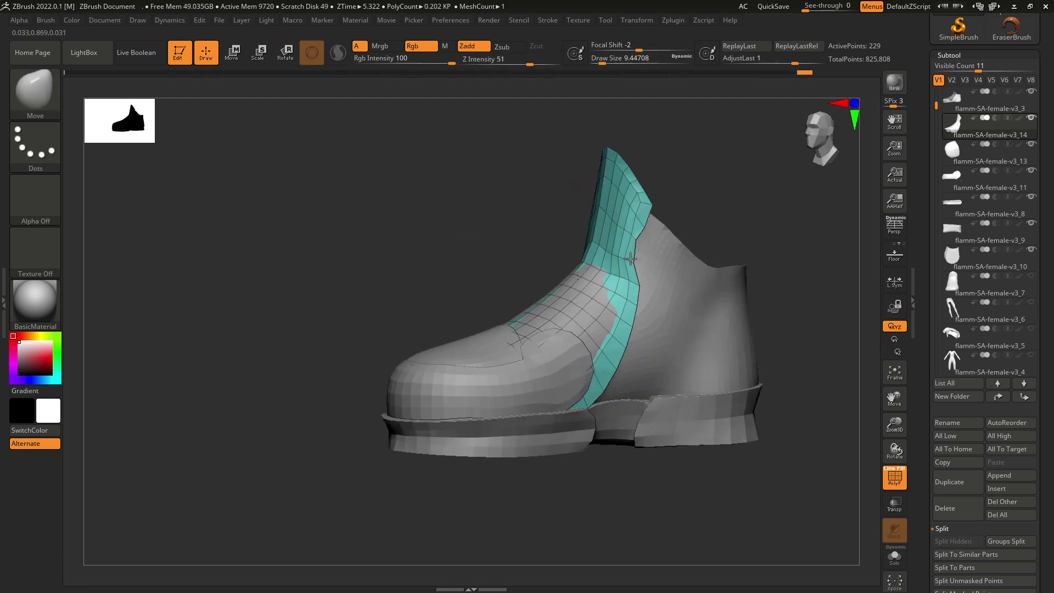
mouse_move(638, 219)
alt+right_down()
mouse_move(640, 252)
mouse_move(682, 229)
alt+right_up()
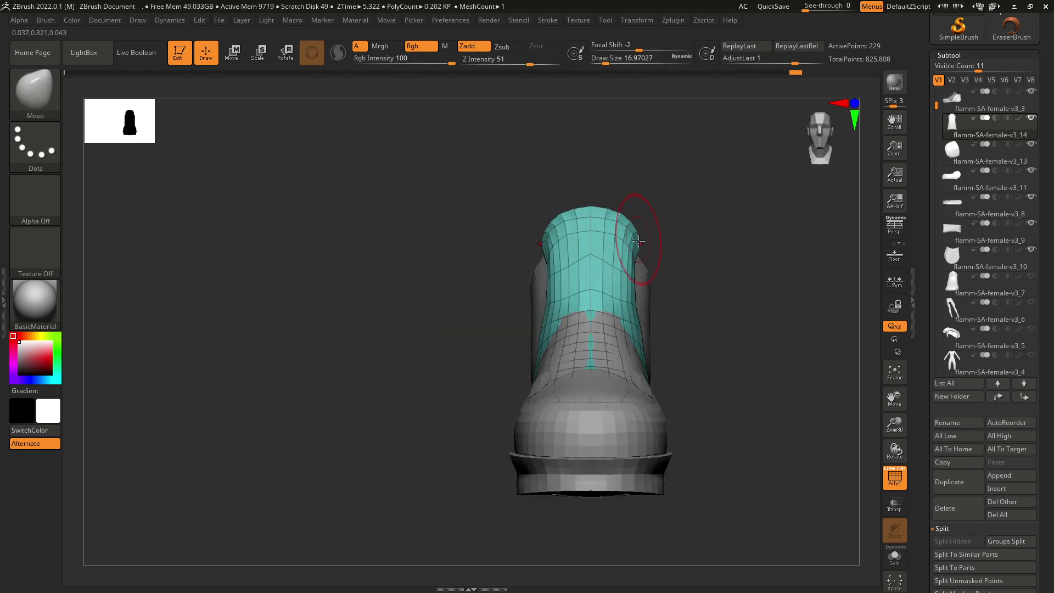
- Adjust the front panel's upper side edges around the ankle with the Move brush at draw size about 8
key(space)
click(637, 243)
mouse_move(654, 231)
right_down()
mouse_move(627, 224)
mouse_move(686, 225)
right_up()
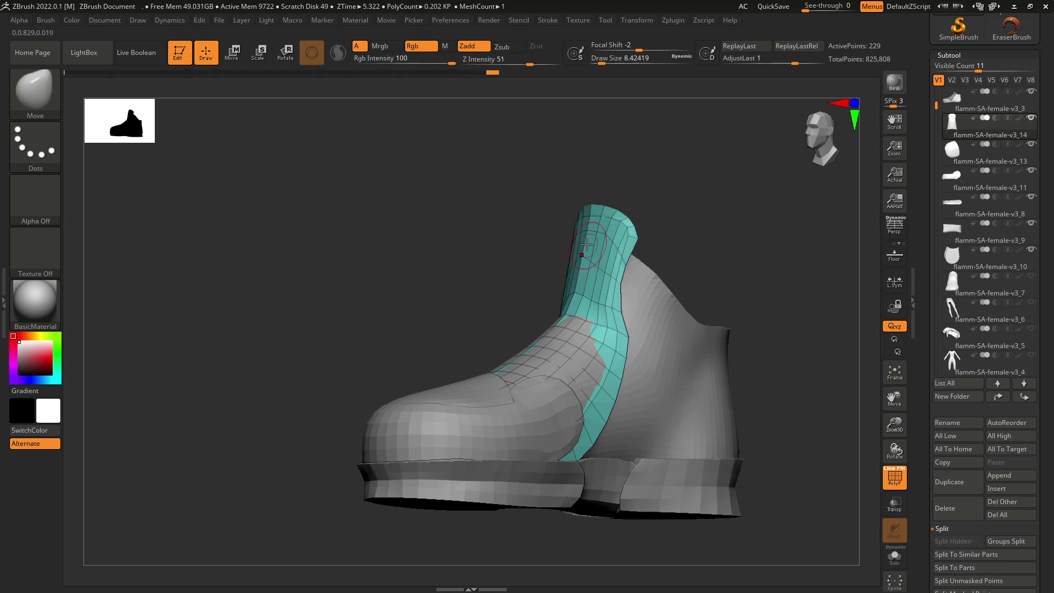
mouse_move(626, 229)
right_down()
mouse_move(654, 227)
mouse_move(606, 251)
right_up()
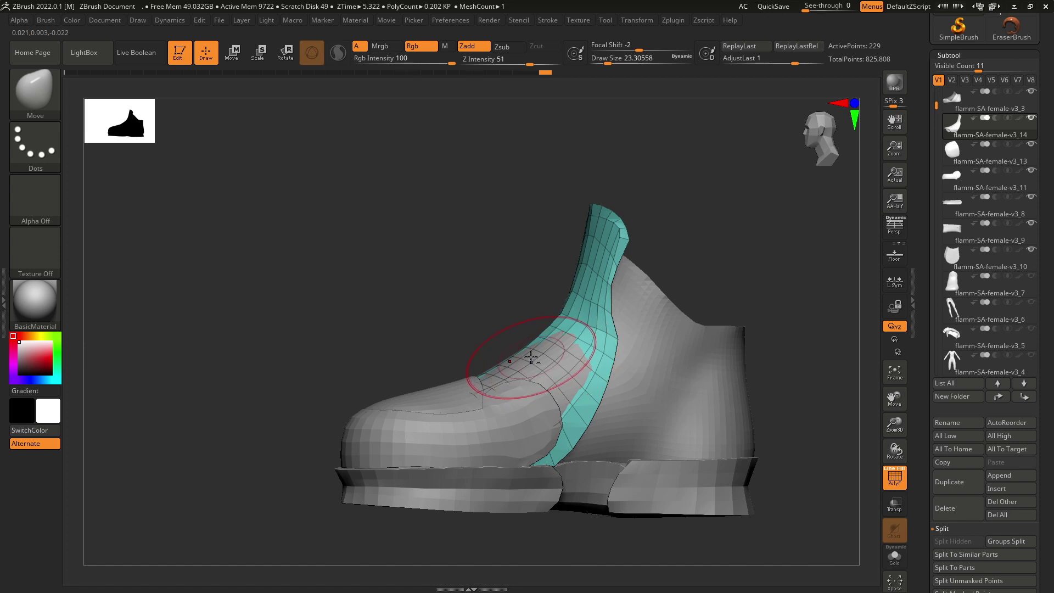
- Lift the front panel's instep out over the base shoe with draw size about 23 and check its fit against the toe trim
drag(531, 357, 514, 385)
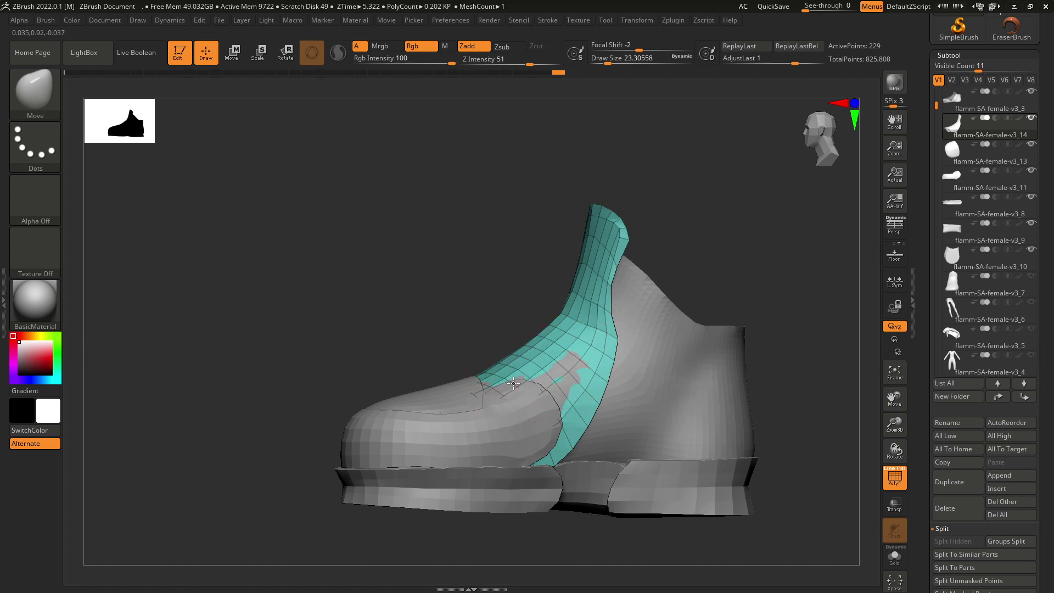
alt+click(514, 385)
right_drag(514, 384, 539, 348)
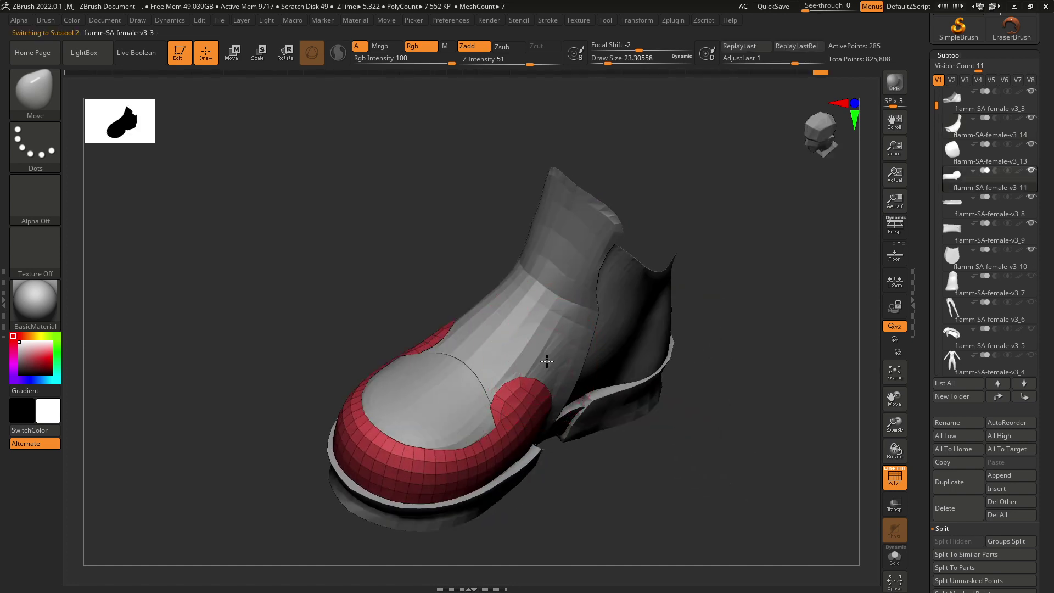
alt+click(552, 363)
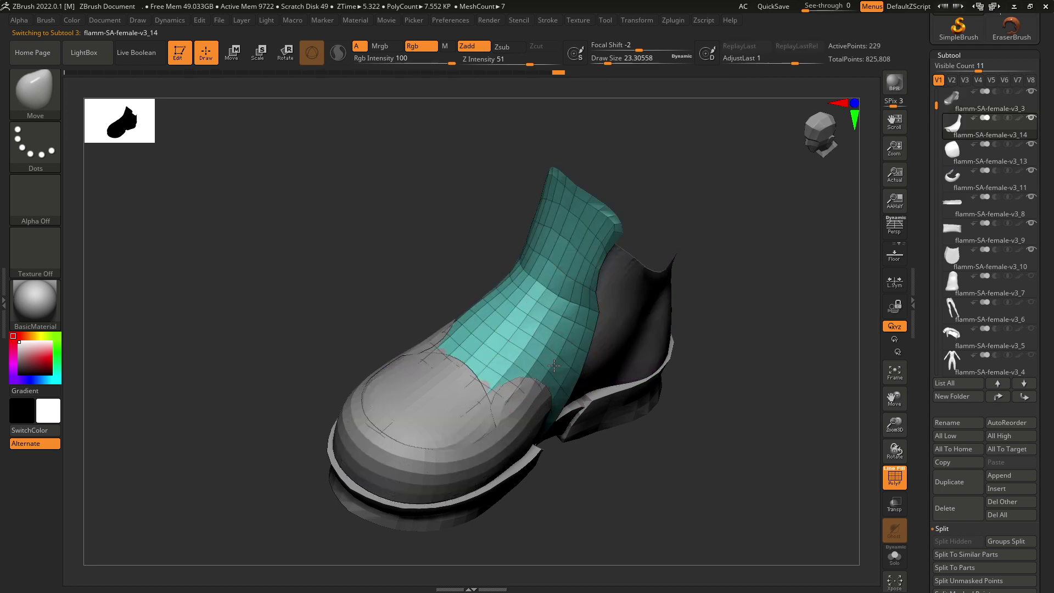
mouse_move(637, 484)
shift+mouse_down()
mouse_move(608, 332)
mouse_move(596, 344)
shift+mouse_up()
- Fit the front panel's side strip behind the toe trim with the Move brush at draw size about 14 to 25
key(ctrl)
key(space)
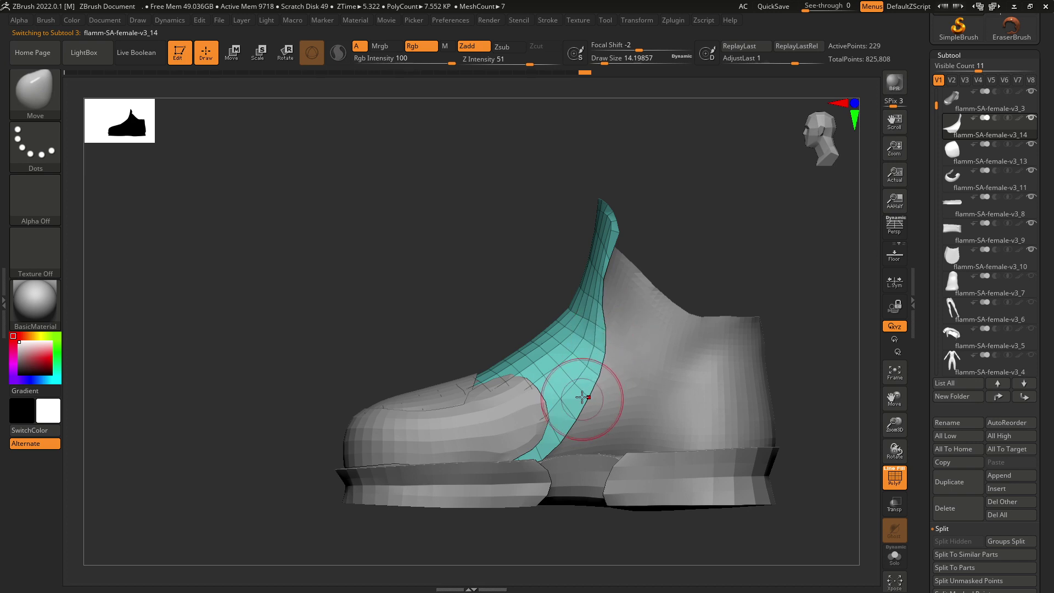
key(space)
drag(582, 397, 587, 408)
right_drag(581, 418, 592, 300)
mouse_move(581, 372)
right_down()
mouse_move(592, 406)
mouse_move(609, 405)
mouse_move(564, 399)
right_up()
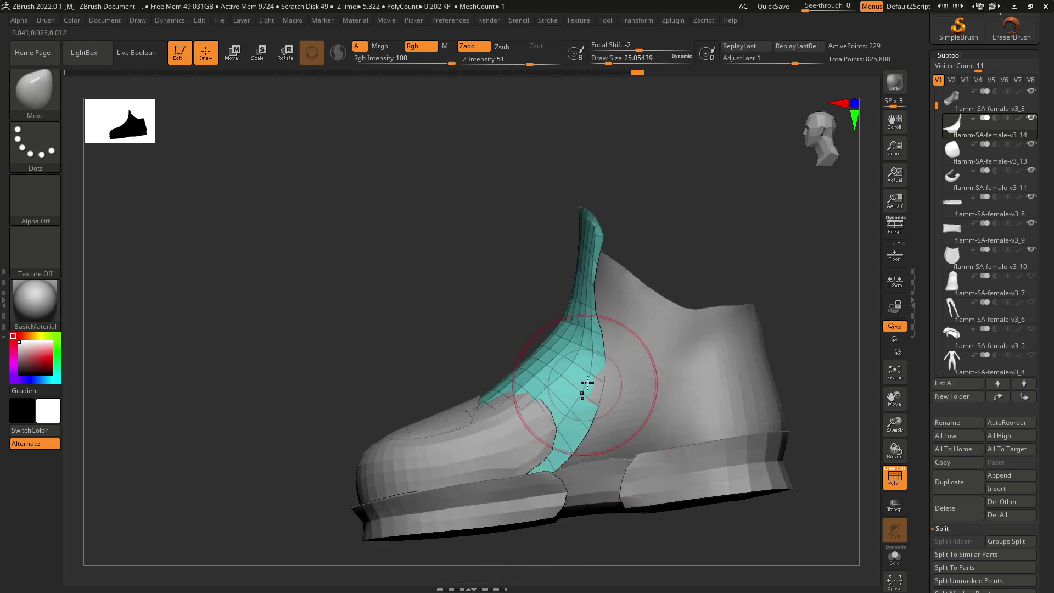
right_drag(601, 365, 688, 289)
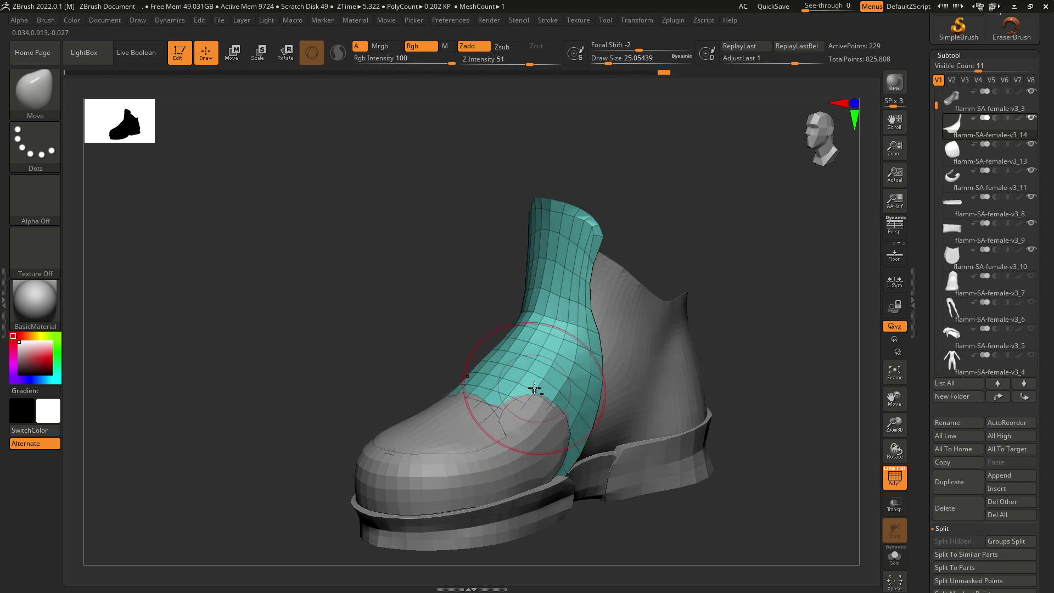
- Refine where the front panel's instep meets the toe trim using the Move brush at draw size about 25
mouse_move(701, 254)
shift+right_down()
mouse_move(567, 352)
mouse_move(605, 311)
mouse_move(581, 332)
mouse_move(512, 308)
shift+right_up()
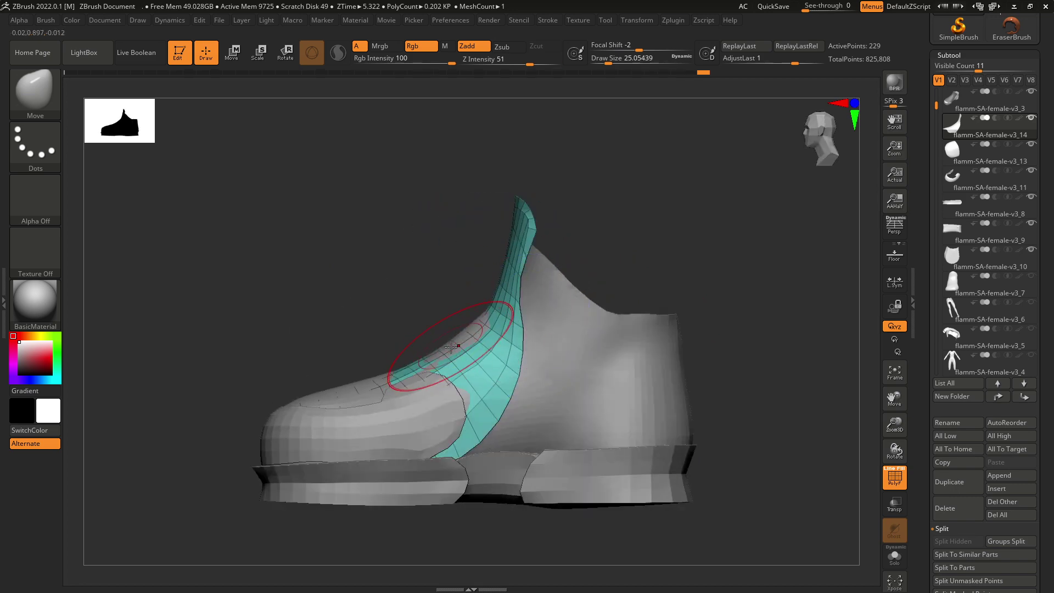
ctrl+right_drag(453, 342, 572, 349)
alt+click(448, 423)
right_drag(537, 400, 548, 424)
right_drag(672, 305, 635, 348)
- Thicken the base shoe inward with Panel Loops at thickness 0.01, polish 0, bevel 0 and elevation -100
alt+click(650, 400)
mouse_move(650, 401)
alt+right_down()
mouse_move(613, 363)
mouse_move(684, 335)
mouse_move(713, 304)
mouse_move(734, 308)
mouse_move(668, 319)
alt+right_up()
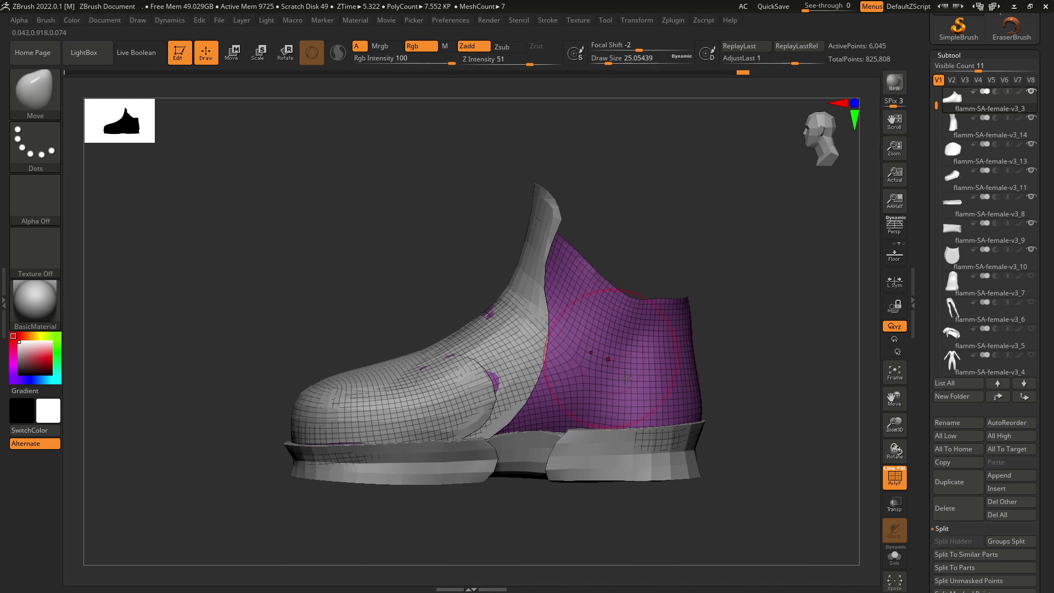
right_drag(626, 377, 708, 340)
right_drag(657, 309, 636, 356)
right_click(631, 330)
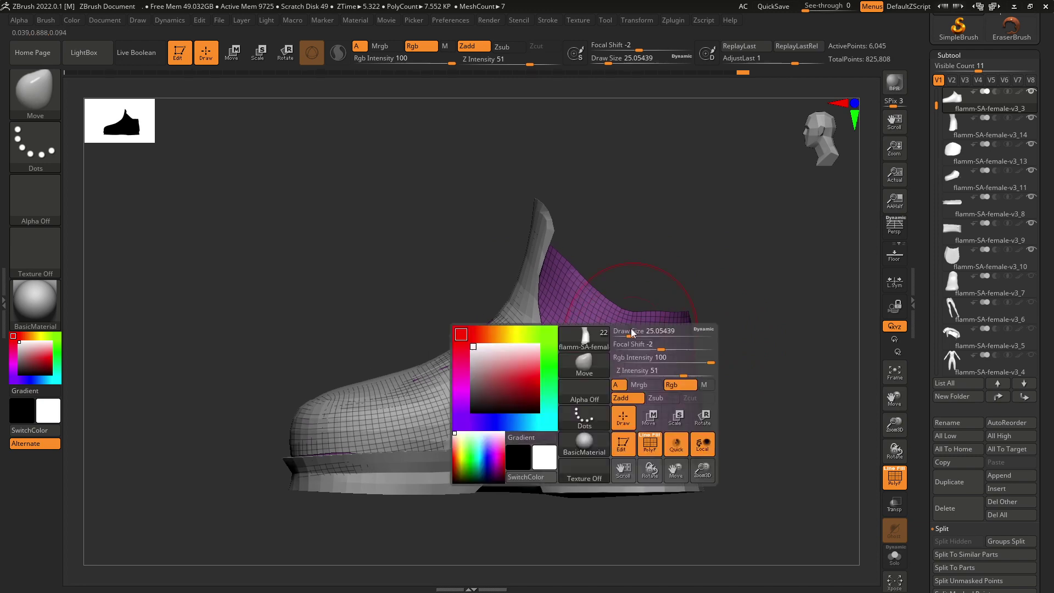
right_drag(728, 295, 780, 286)
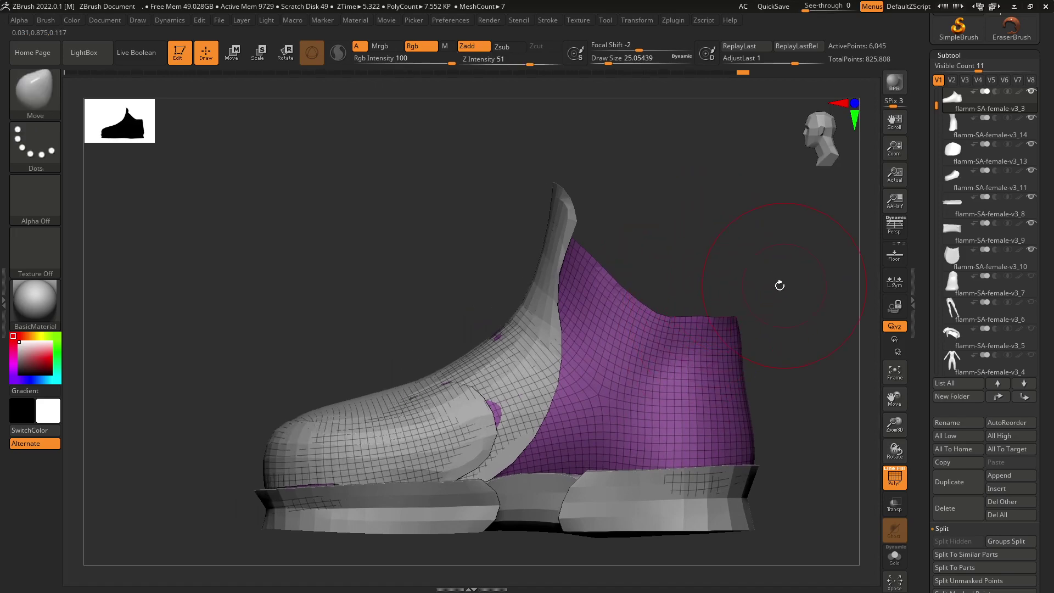
drag(1051, 361, 1029, 334)
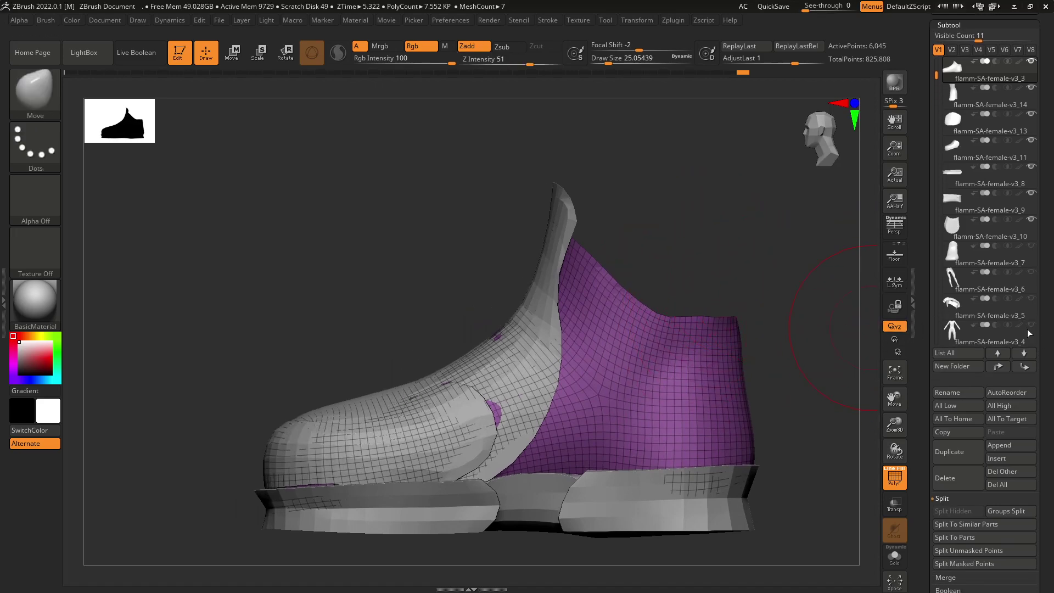
right_drag(664, 366, 769, 308)
drag(1039, 355, 1033, 188)
click(961, 244)
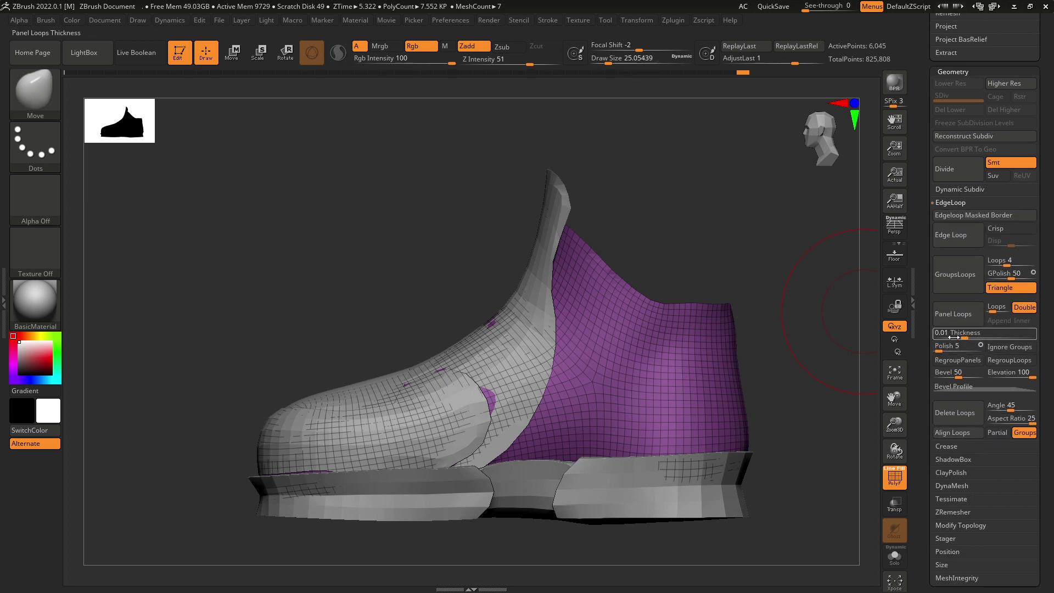
drag(931, 370, 927, 371)
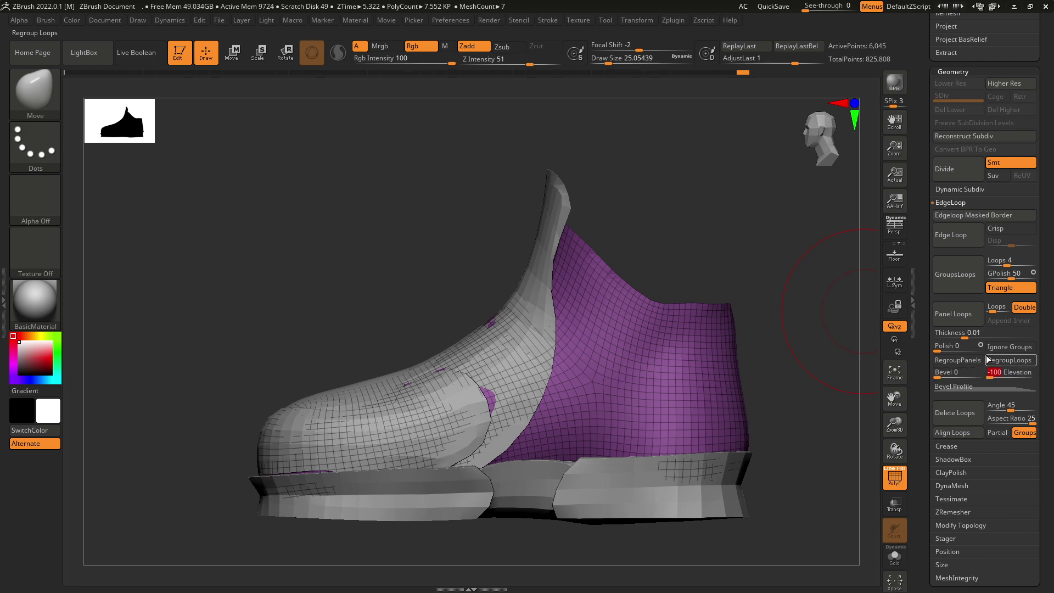
click(976, 322)
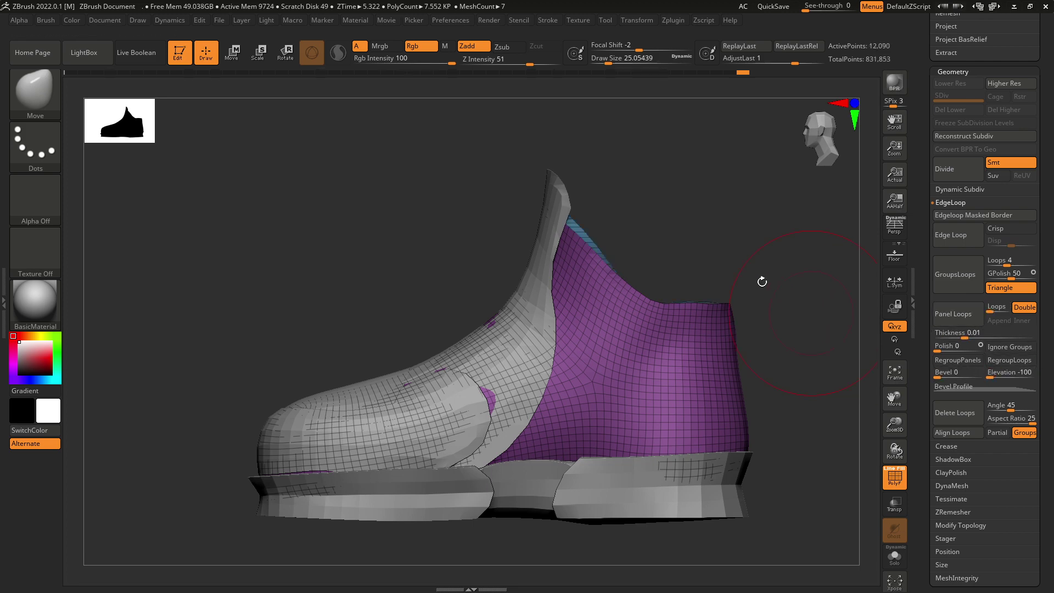
drag(760, 280, 723, 279)
right_drag(723, 279, 728, 275)
mouse_move(715, 387)
ctrl+right_down()
mouse_move(683, 346)
mouse_move(663, 374)
mouse_move(713, 252)
ctrl+right_up()
key(ctrl)
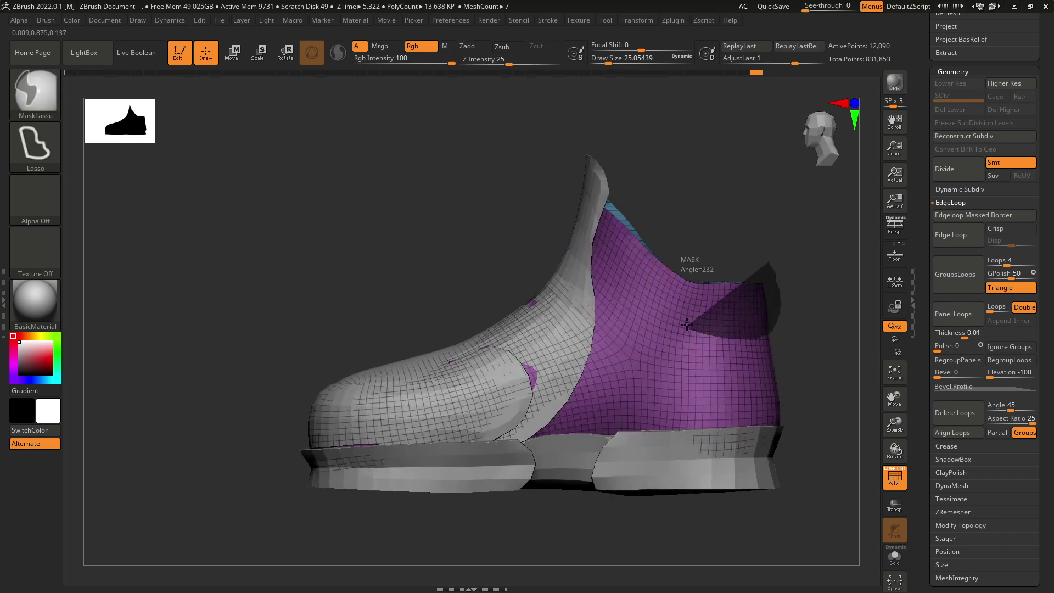
ctrl+drag(687, 325, 734, 315)
key(ctrl+z)
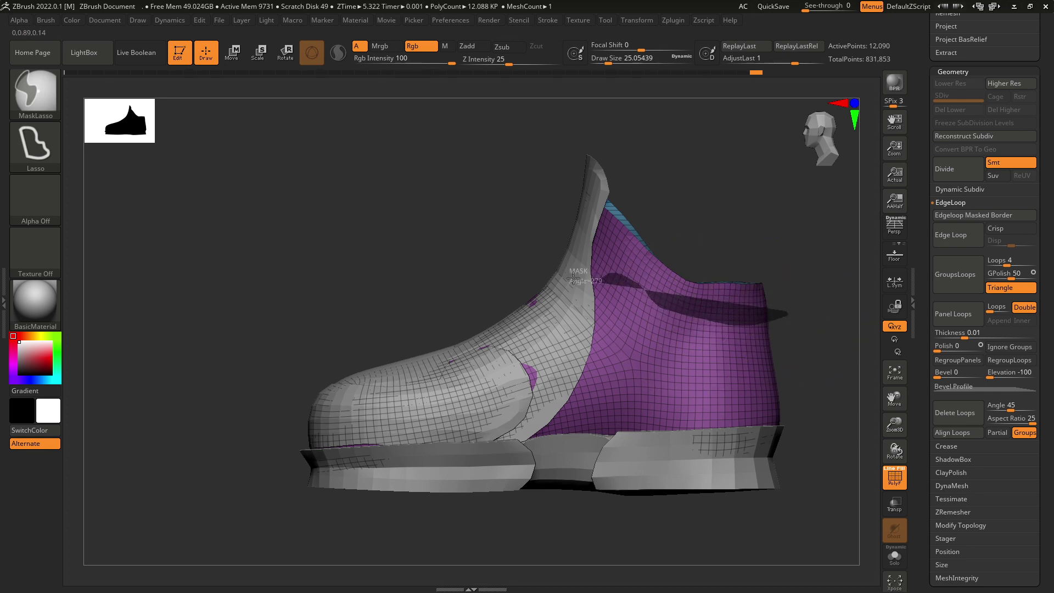
- Mask a band along the base shoe's collar with the MaskLasso brush
ctrl+drag(573, 279, 593, 272)
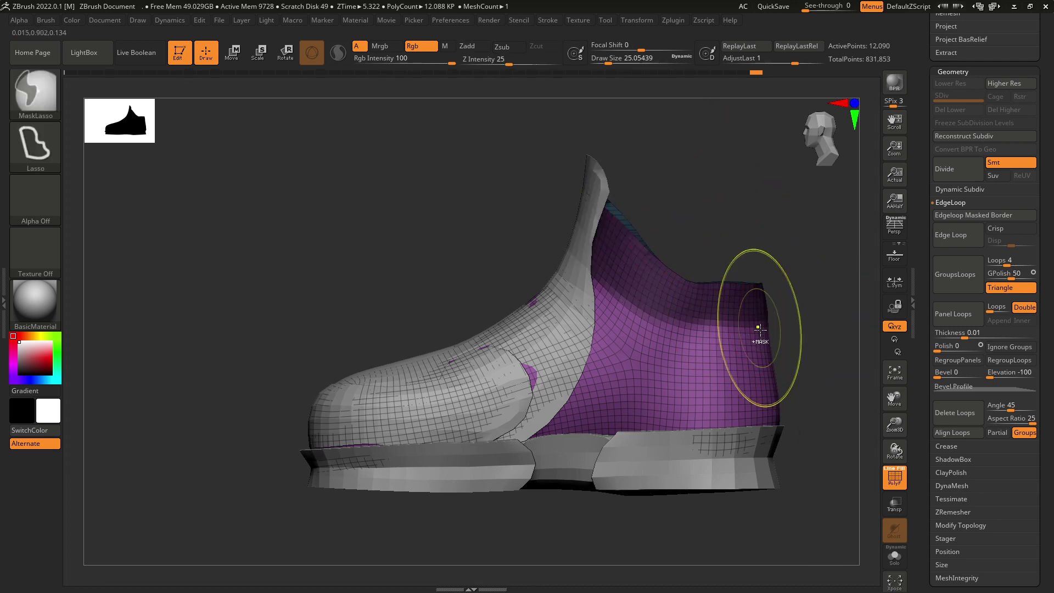
drag(720, 236, 706, 264)
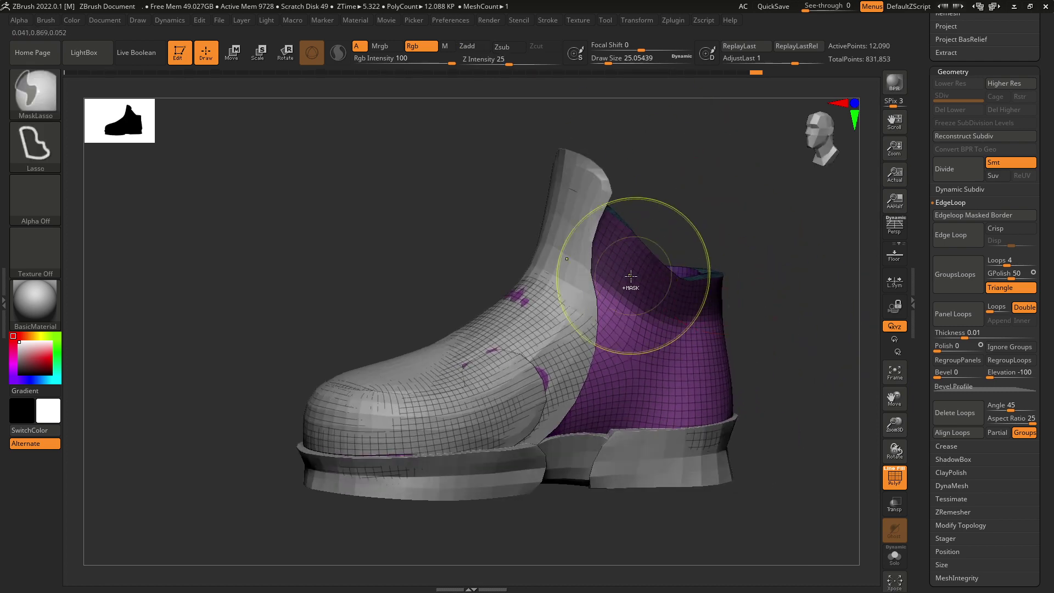
drag(690, 207, 628, 283)
drag(677, 207, 642, 222)
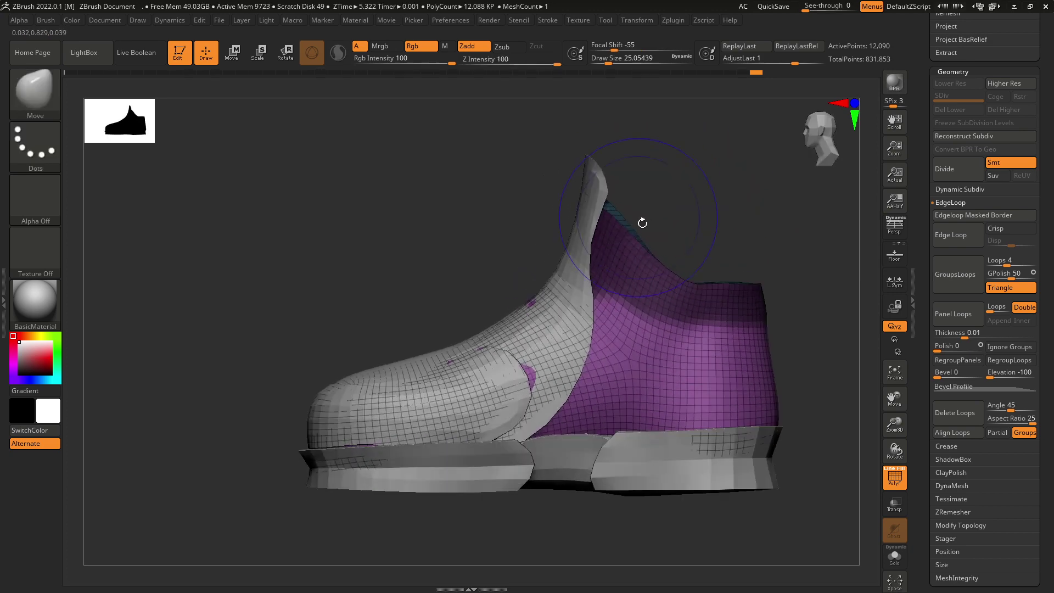
- Extend the collar mask downward near the heel with further MaskLasso selections
key(ctrl)
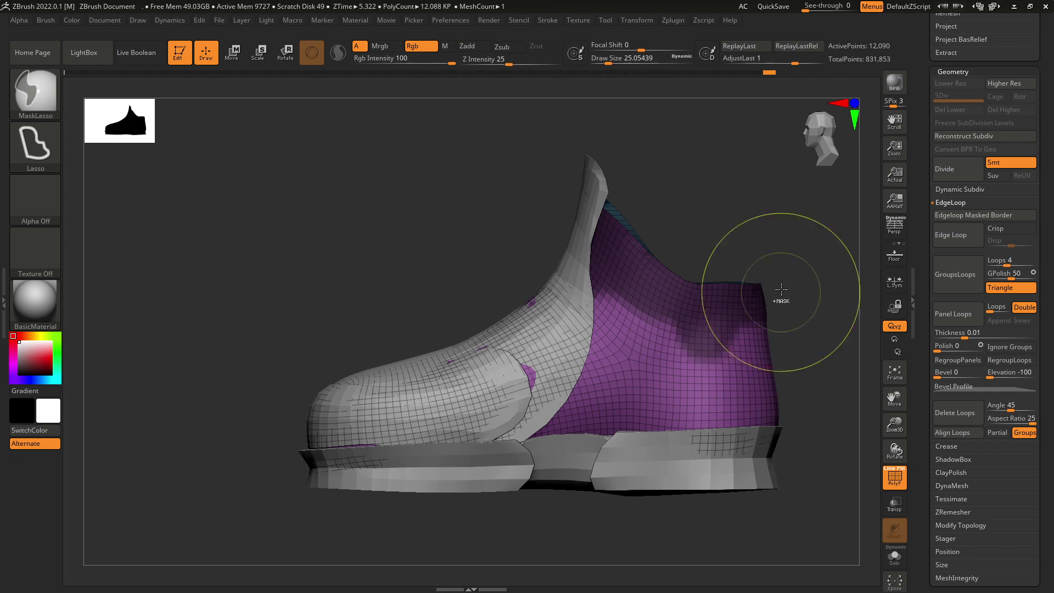
drag(777, 294, 740, 334)
key(ctrl)
ctrl+drag(672, 337, 723, 301)
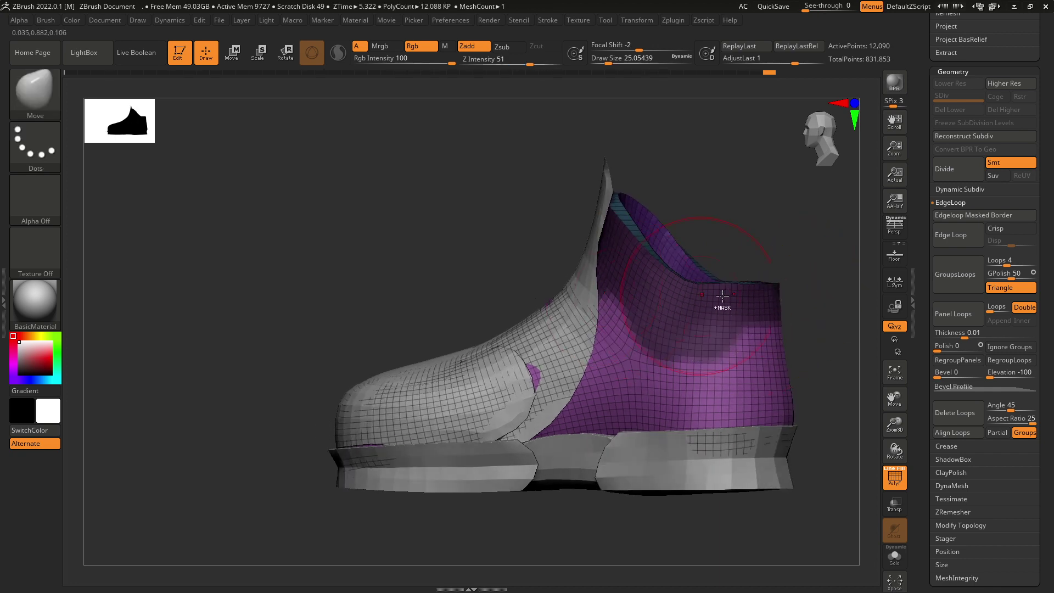
mouse_move(723, 301)
ctrl+right_down()
mouse_move(768, 254)
mouse_move(709, 362)
mouse_move(684, 308)
ctrl+right_up()
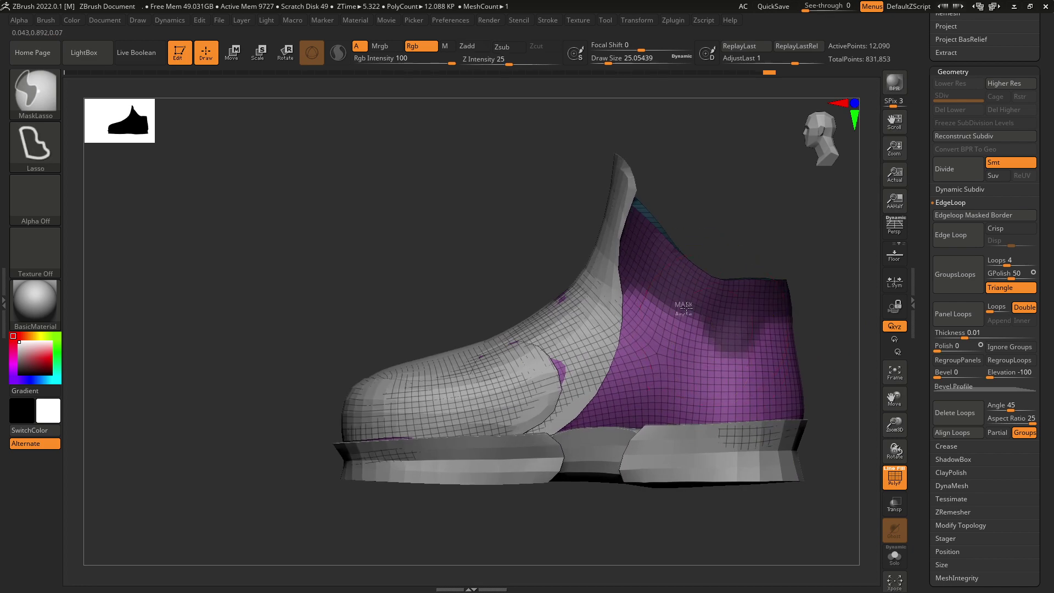
- Duplicate the masked base shoe and split the copy's unmasked points into a separate subtool
mouse_move(812, 294)
right_down()
mouse_move(780, 264)
mouse_move(738, 255)
mouse_move(793, 252)
mouse_move(753, 278)
mouse_move(775, 286)
mouse_move(781, 340)
mouse_move(791, 330)
mouse_move(857, 340)
mouse_move(824, 352)
mouse_move(849, 359)
mouse_move(789, 384)
mouse_move(628, 376)
mouse_move(779, 287)
mouse_move(746, 303)
mouse_move(751, 329)
mouse_move(927, 260)
right_up()
right_drag(809, 281, 842, 320)
drag(1047, 235, 1033, 361)
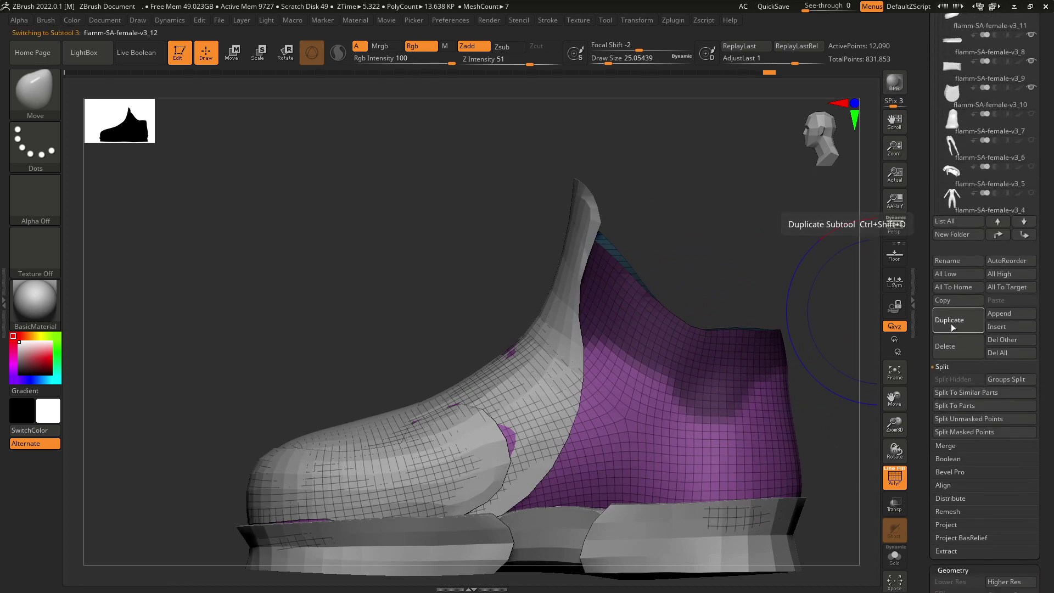
click(951, 324)
click(967, 420)
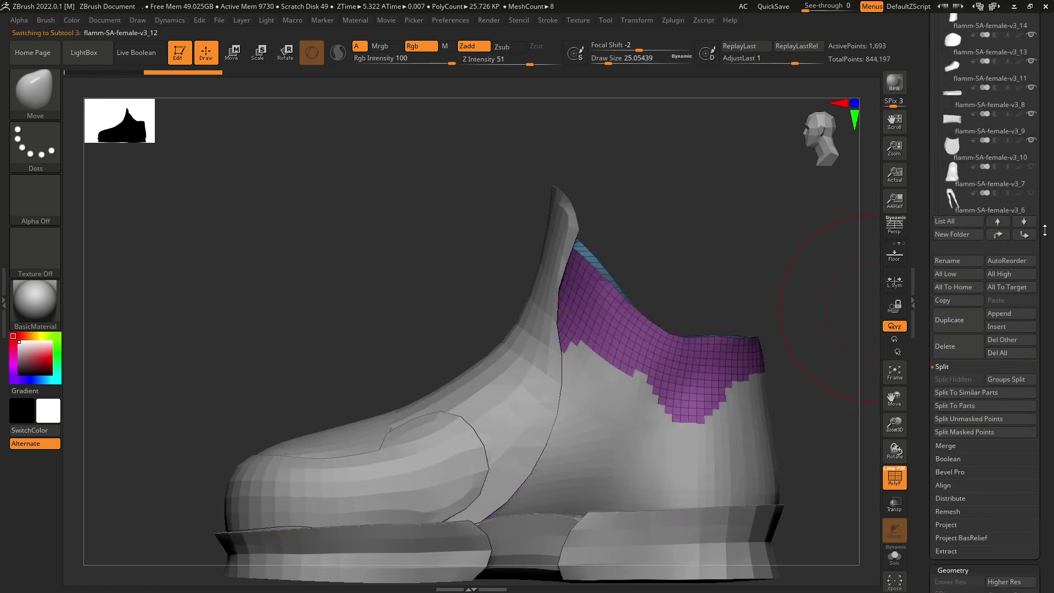
- Delete the split-off lower portion of the duplicated shoe
drag(1045, 231, 1041, 478)
mouse_move(961, 194)
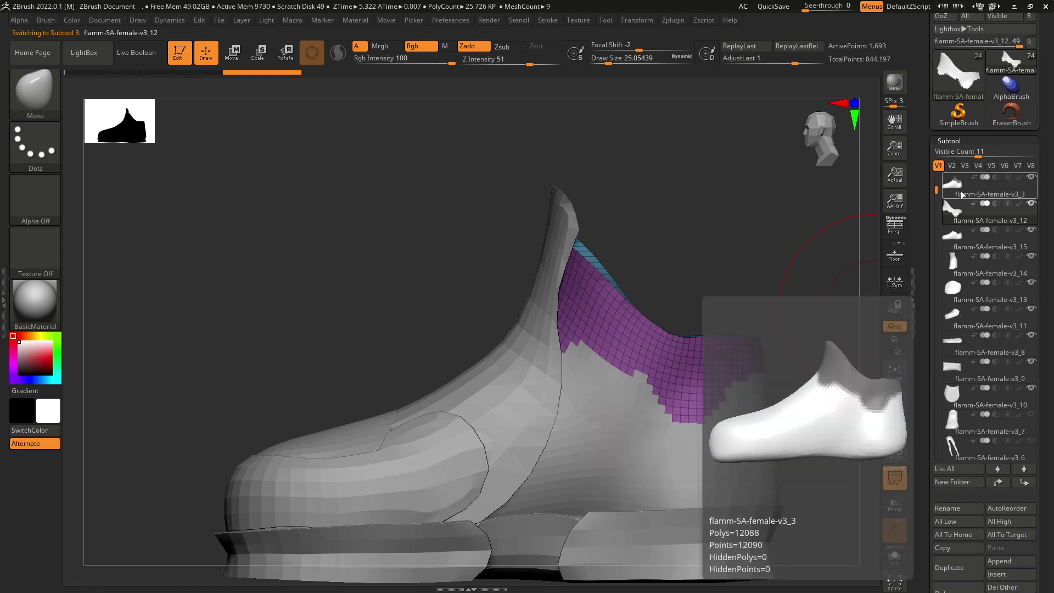
click(956, 237)
drag(1045, 379, 1041, 298)
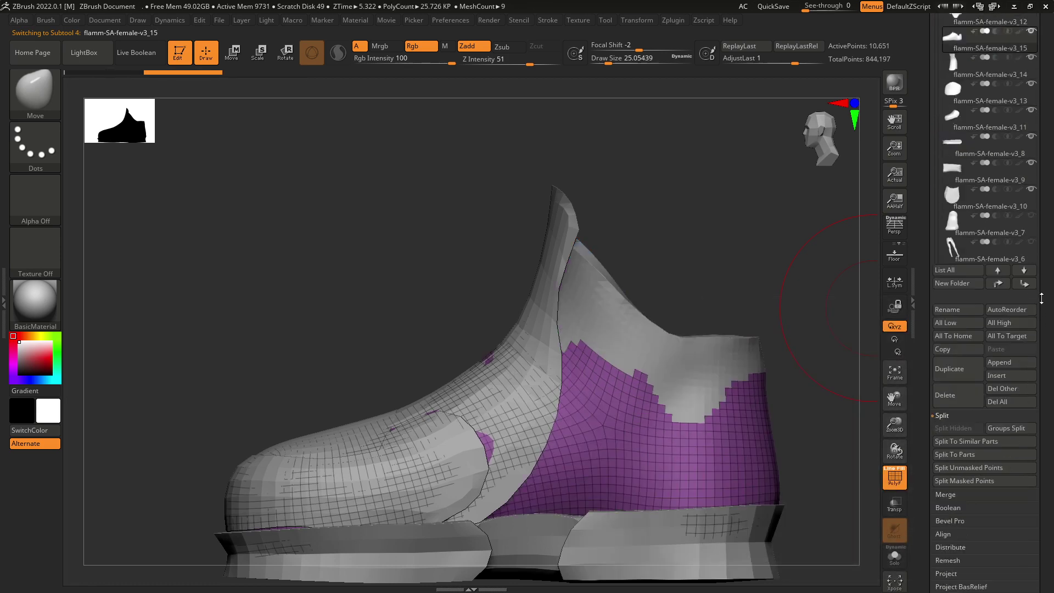
click(945, 395)
click(865, 419)
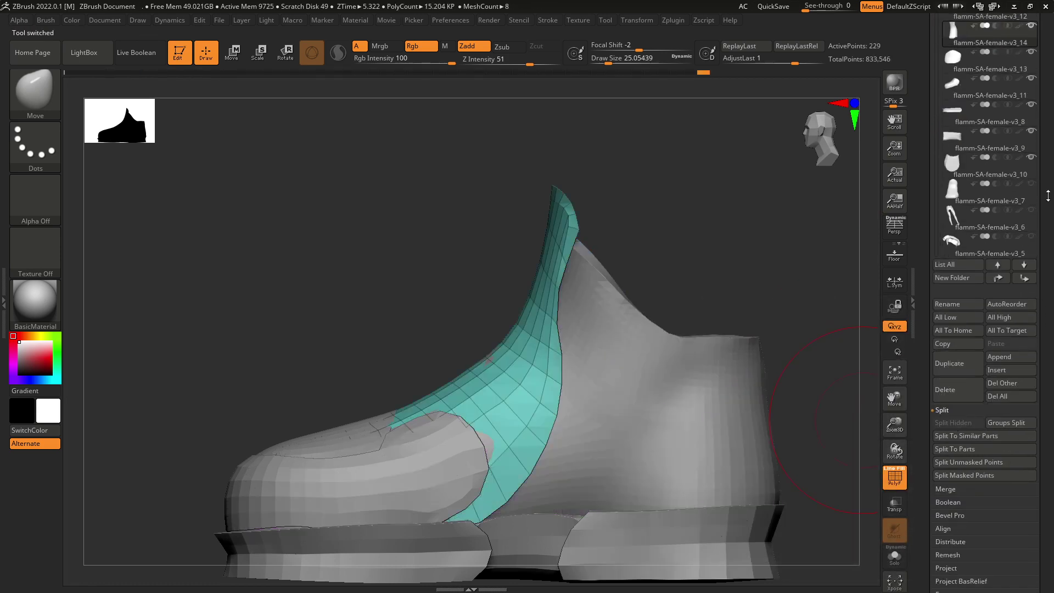
- Select the collar subtool flamm-SA-female-v3_12 and smooth its jagged edge with Polish By Groups
drag(1048, 196, 1045, 375)
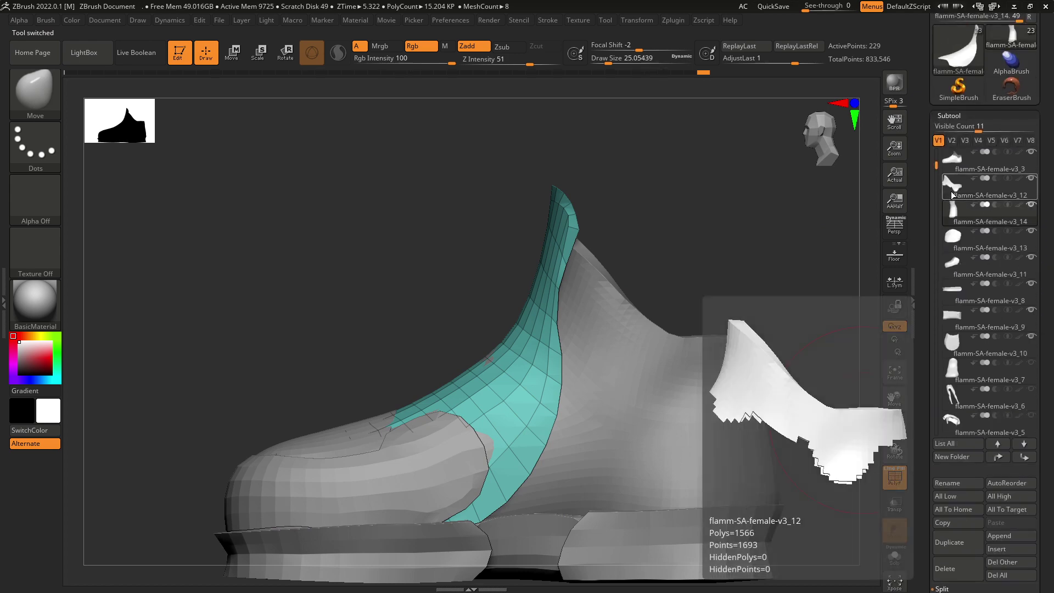
click(954, 189)
drag(791, 345, 739, 338)
mouse_move(758, 341)
shift+mouse_down()
mouse_move(774, 341)
mouse_move(761, 337)
shift+mouse_up()
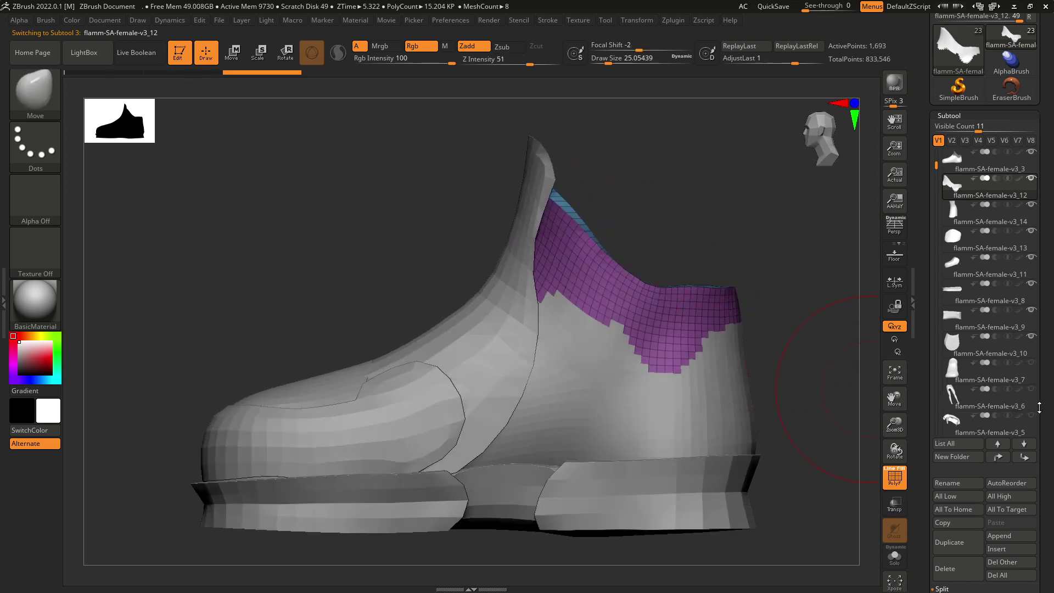
drag(1040, 407, 970, 296)
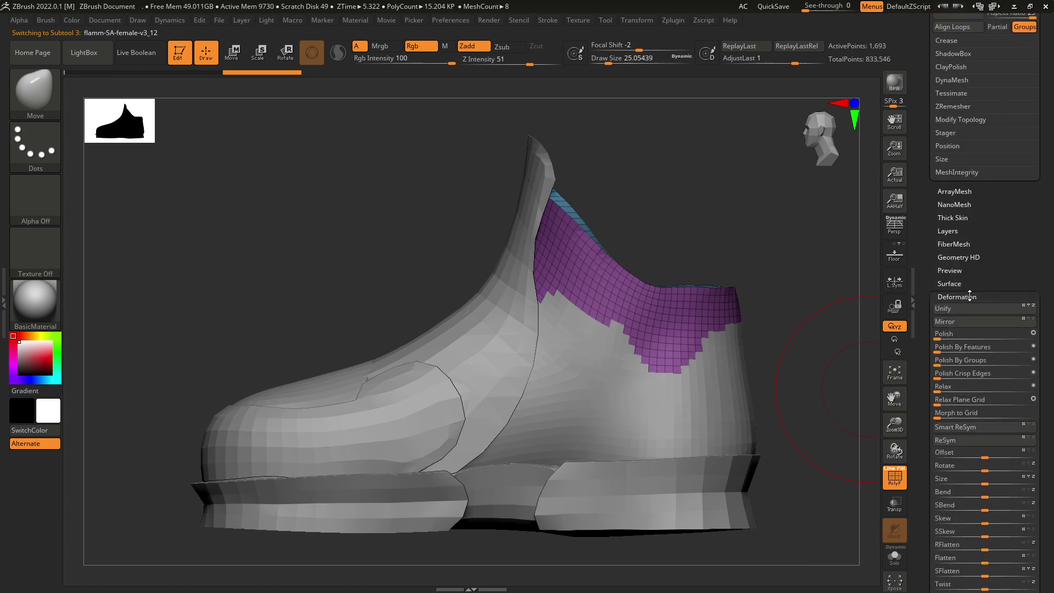
click(958, 361)
- Isolate the collar's outer polygroup and delete the hidden inner and rim polygons
drag(1010, 28, 1009, 337)
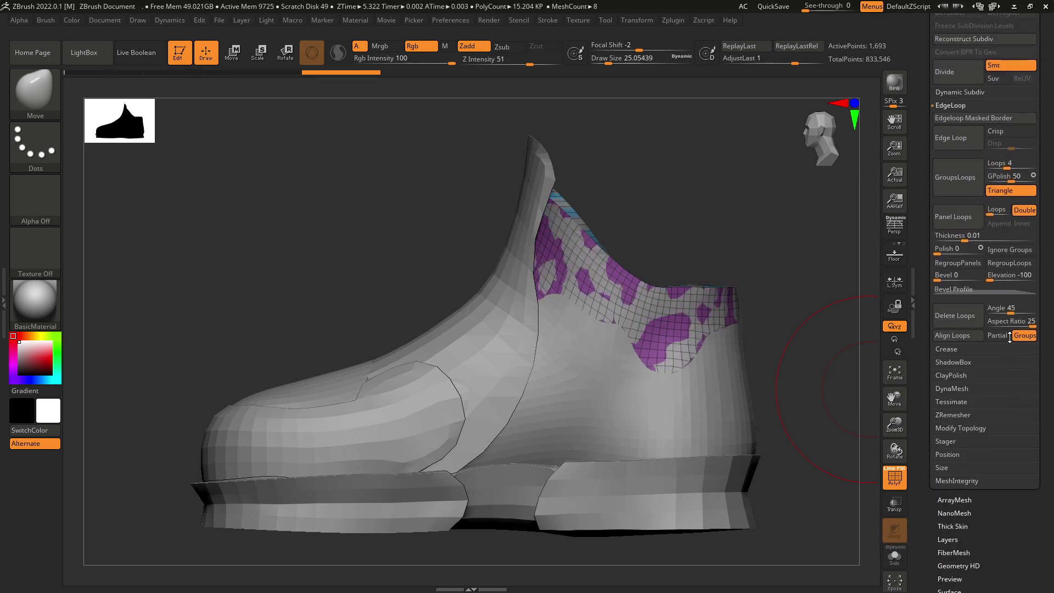
drag(1042, 184, 905, 249)
drag(1052, 197, 1043, 131)
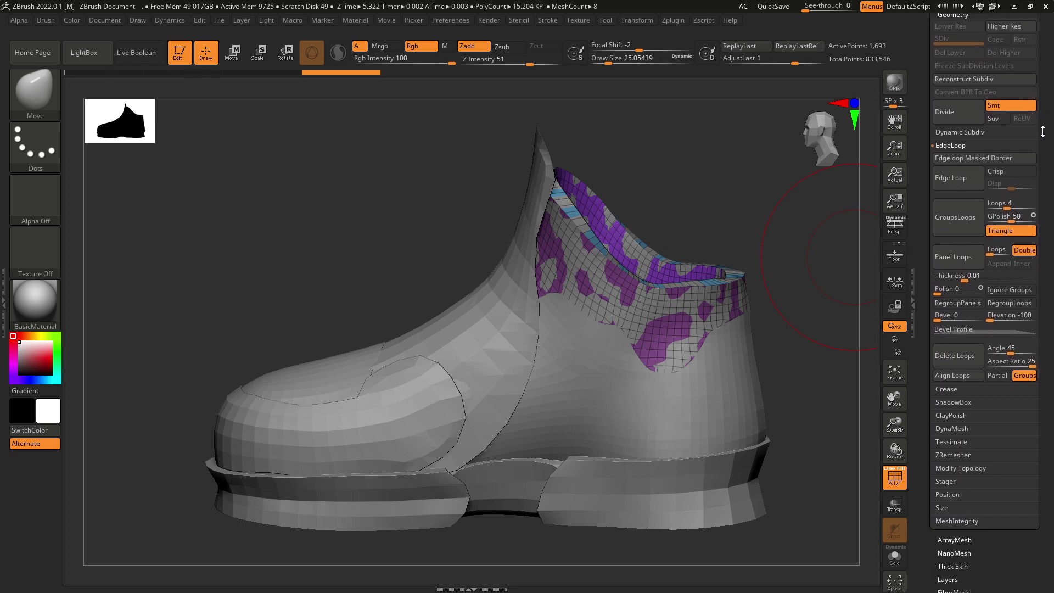
drag(820, 272, 774, 288)
ctrl+shift+click(656, 330)
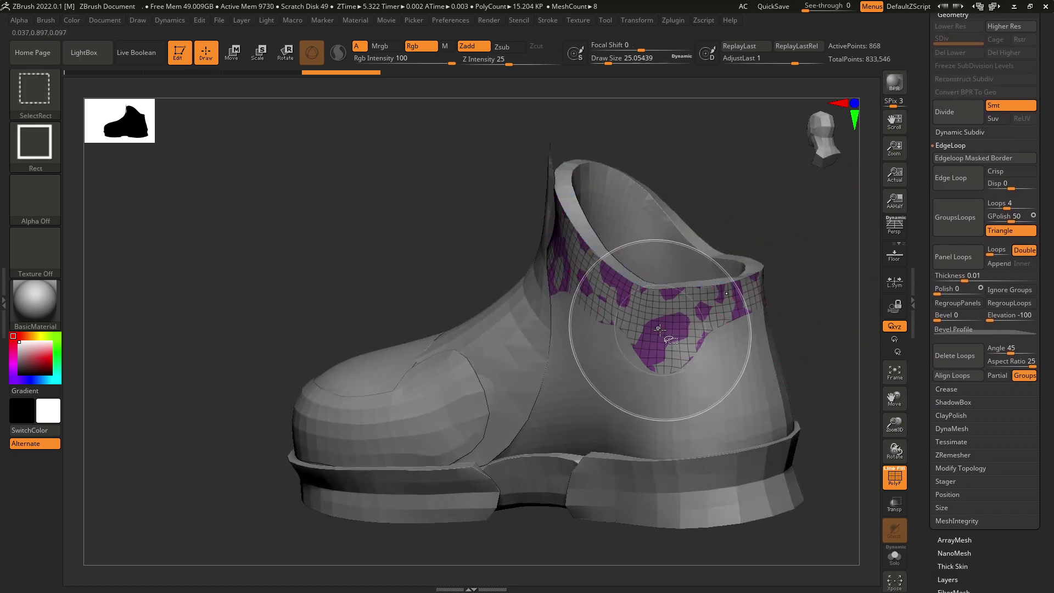
mouse_move(790, 236)
mouse_down()
mouse_move(774, 240)
mouse_move(802, 236)
mouse_move(796, 250)
mouse_move(732, 216)
mouse_move(781, 219)
mouse_move(807, 248)
mouse_up()
drag(1040, 300, 1015, 389)
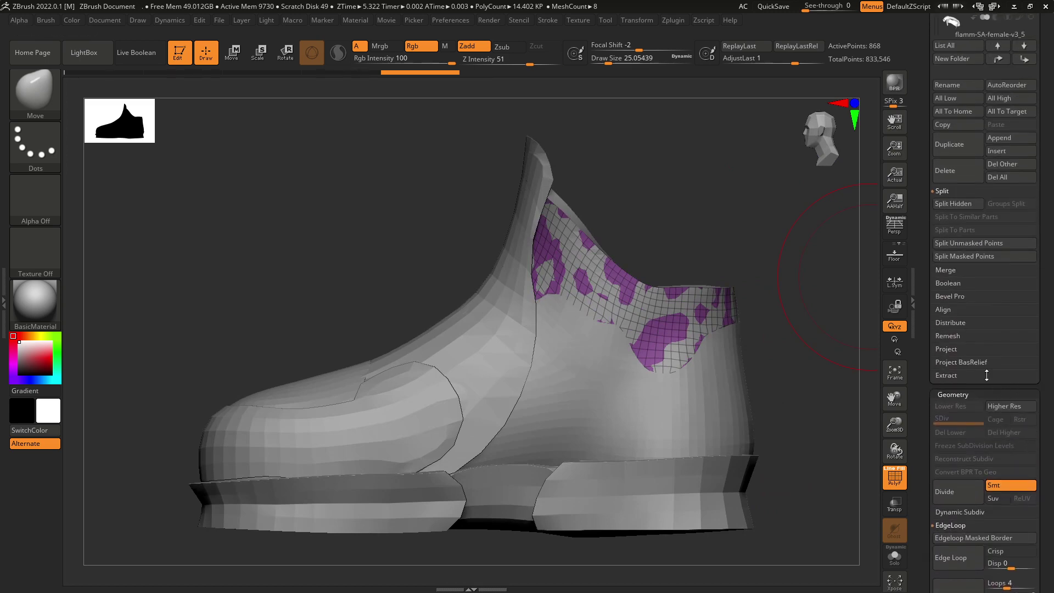
mouse_move(1045, 357)
shift+mouse_down()
mouse_move(1040, 393)
mouse_move(1029, 200)
mouse_move(990, 229)
shift+mouse_up()
click(976, 255)
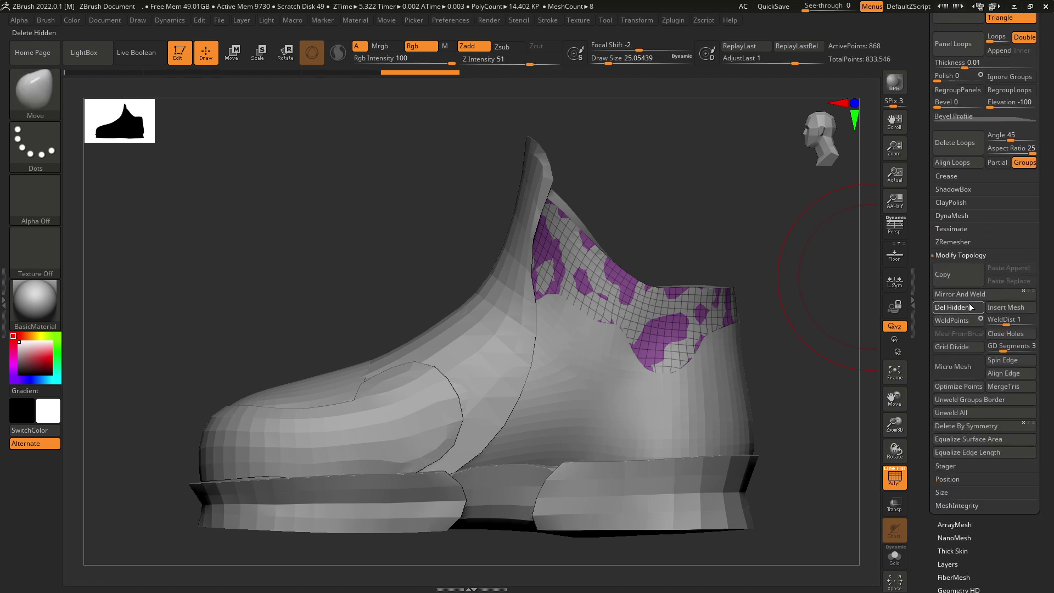
click(971, 308)
- ZRemesh the collar with FreezeBorder enabled and Target Polygons Count set to 0.15279
right_drag(737, 280, 843, 253)
scroll(1039, 241, up, 10)
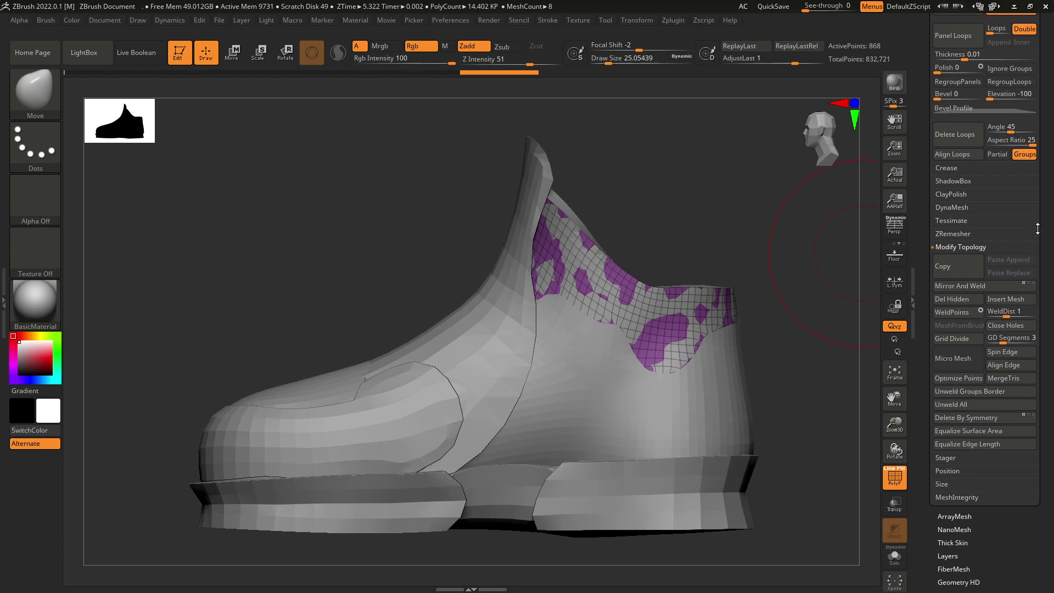
scroll(1022, 375, down, 10)
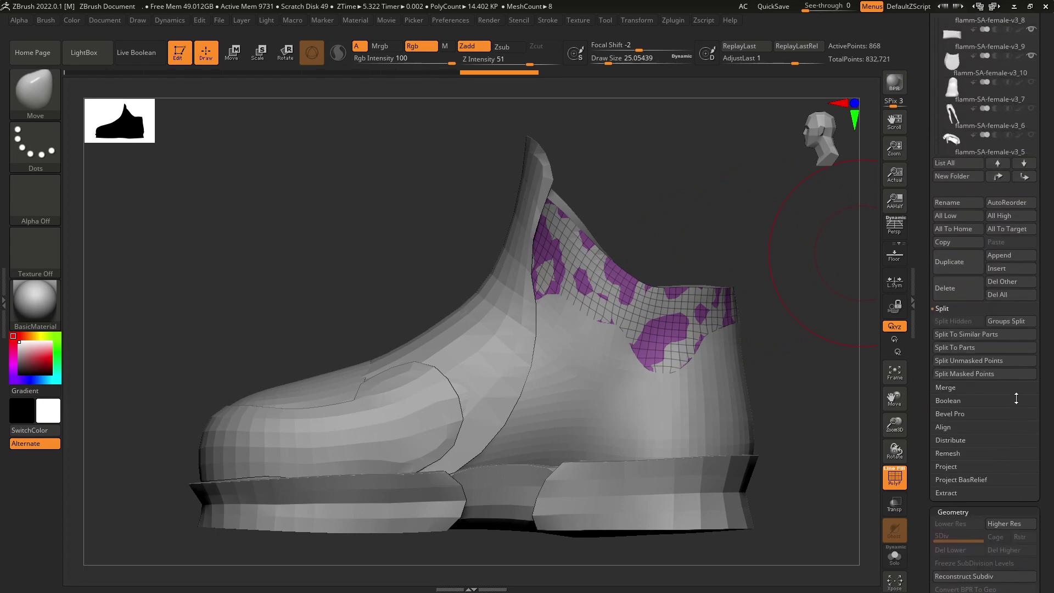
scroll(1001, 164, down, 3)
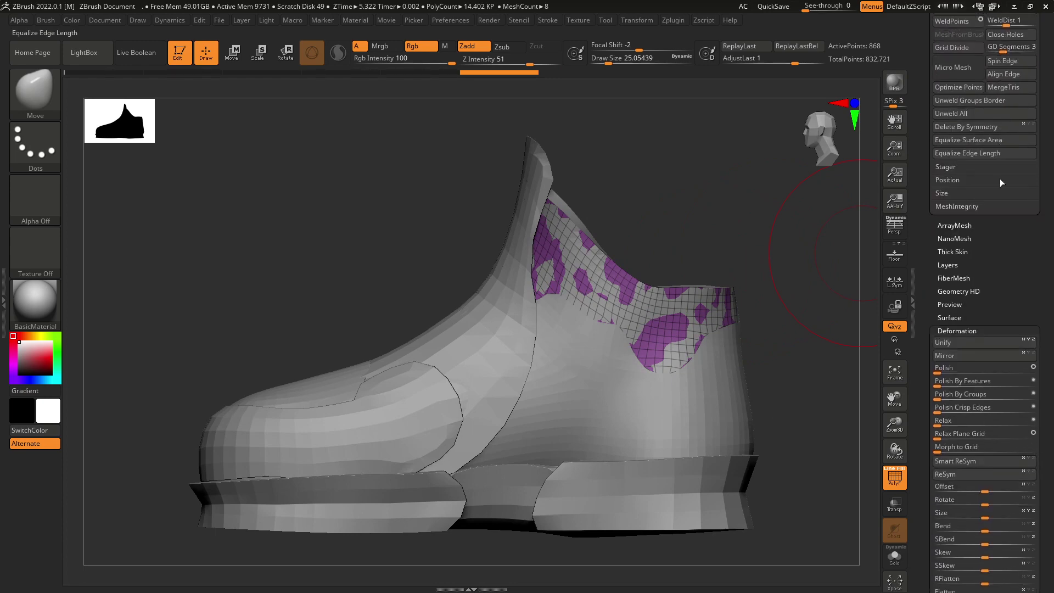
scroll(1002, 288, up, 7)
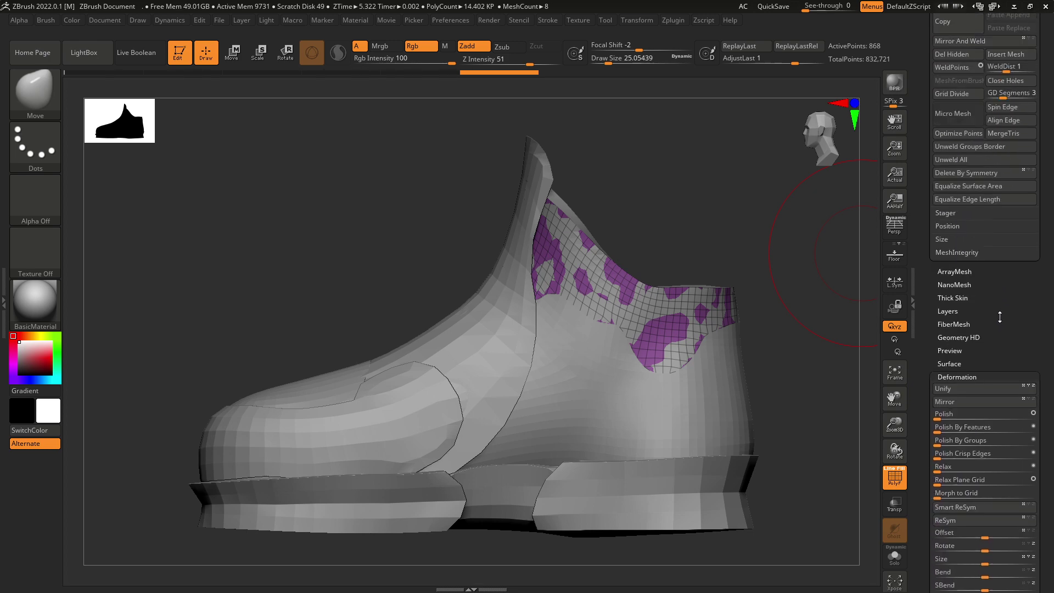
key(shift)
click(961, 342)
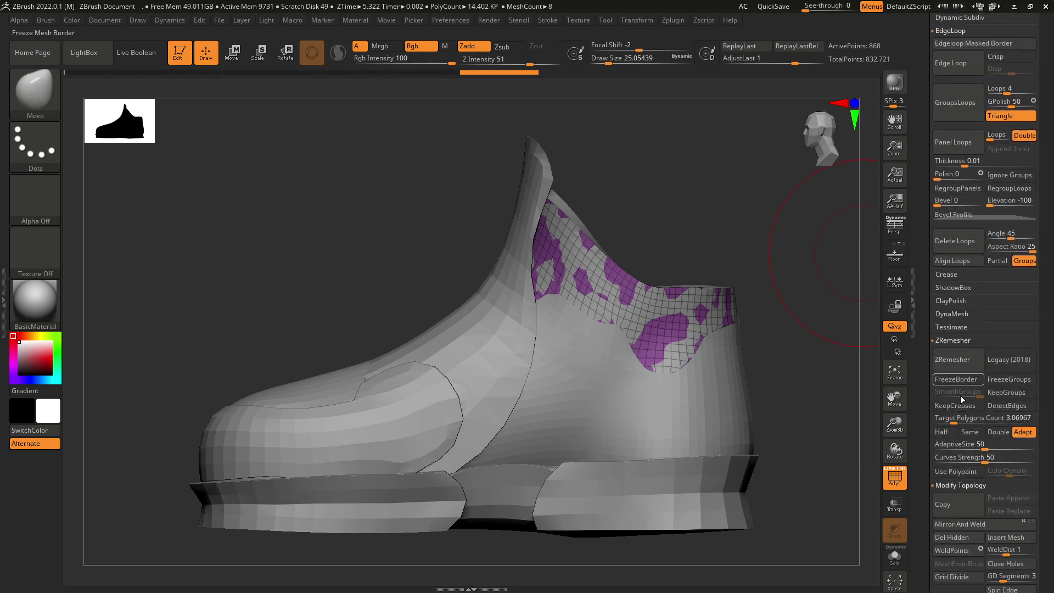
drag(950, 418, 940, 420)
click(955, 360)
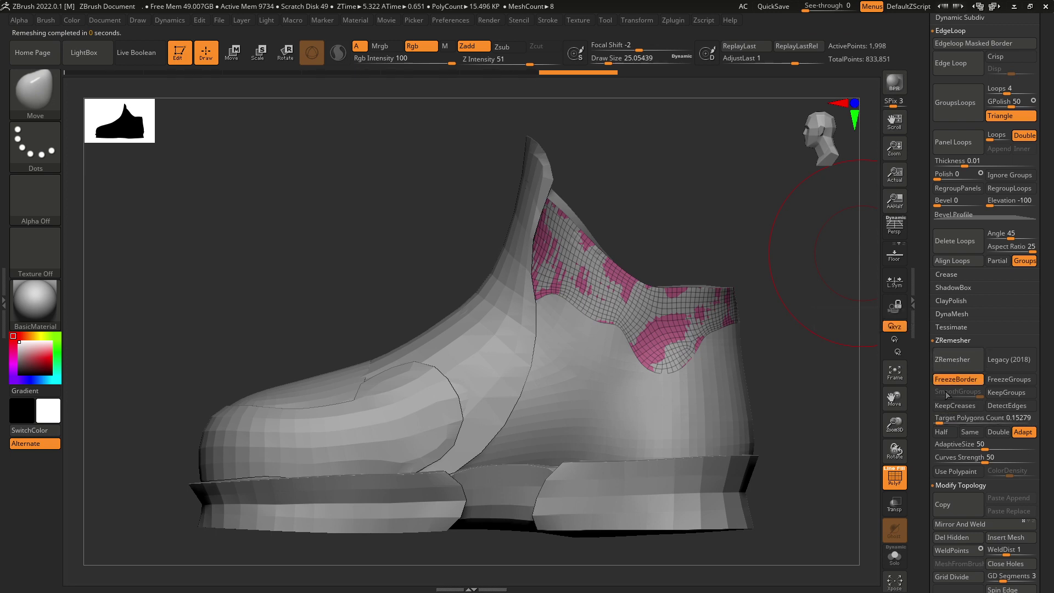
- Turn off FreezeBorder and ZRemesh the collar again
click(954, 370)
click(955, 380)
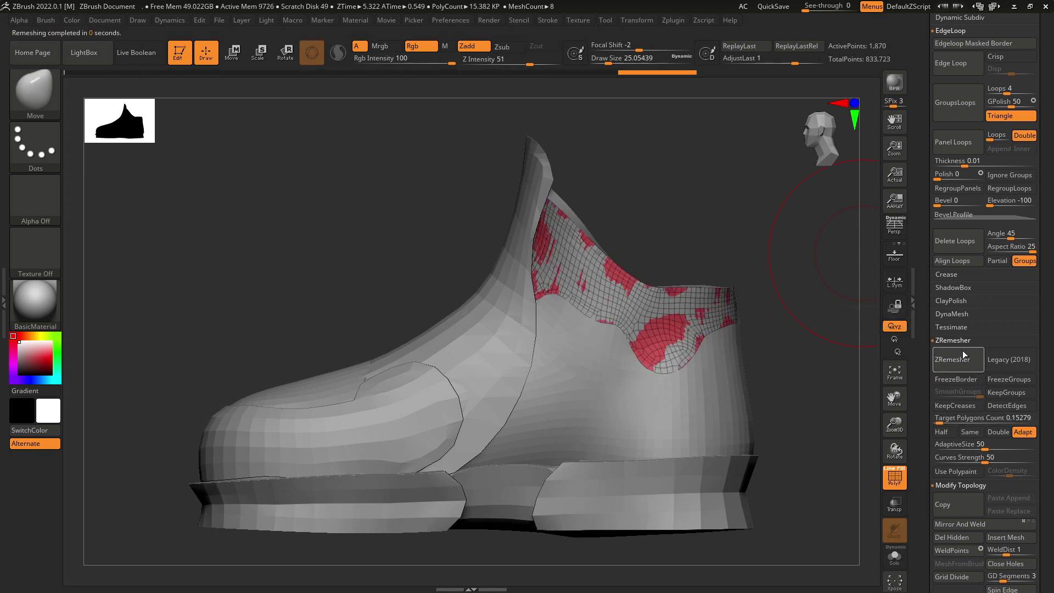
click(963, 352)
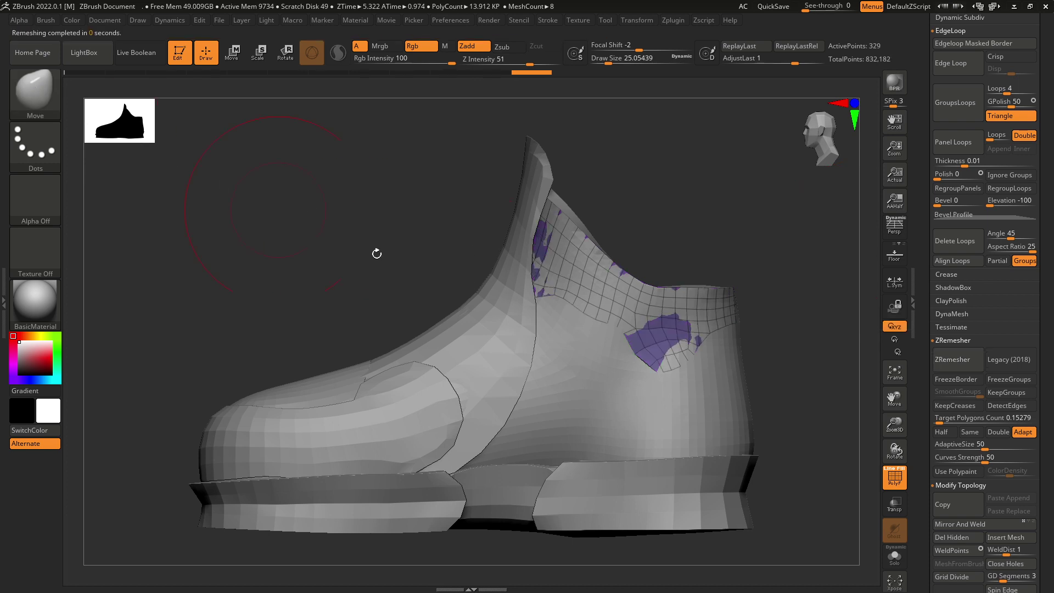
- Reshape the collar's drop near the heel into a rounded lobe with the Move brush, reducing Draw Size to about 10.5
key(space)
drag(668, 377, 661, 377)
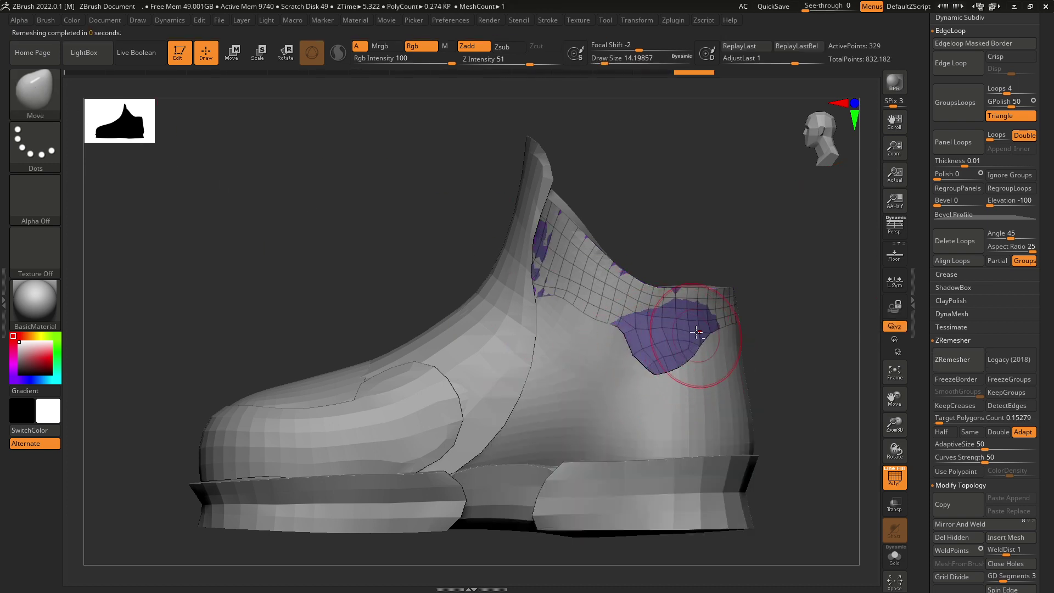
key(space)
drag(688, 370, 685, 370)
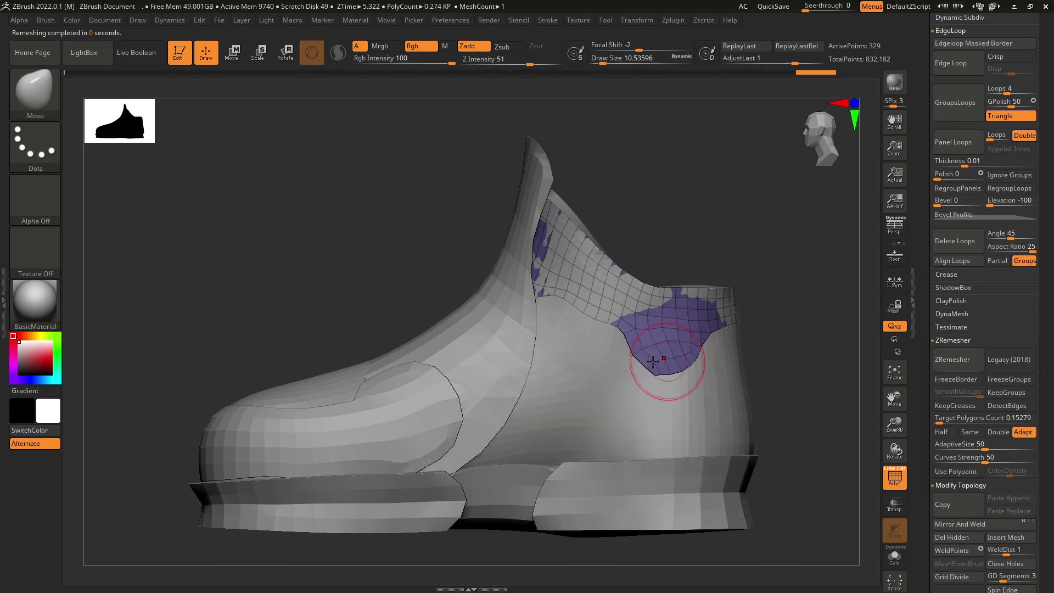
- Pull the collar's front side out over the base shoe with the Move brush at Draw Size about 15.6
key(space)
drag(508, 299, 525, 299)
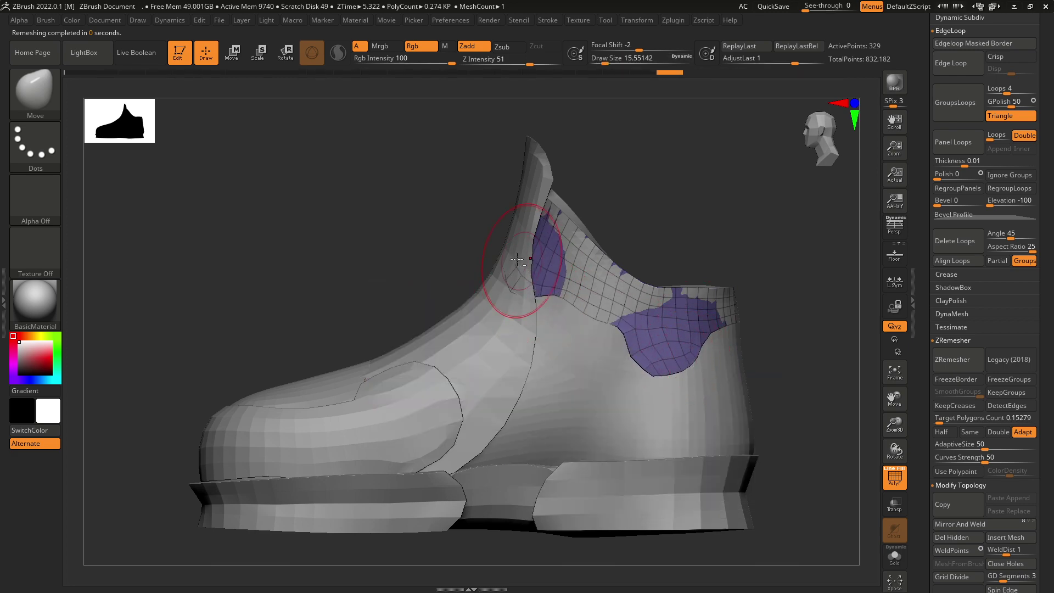
mouse_move(603, 207)
mouse_down()
mouse_move(535, 193)
mouse_move(553, 227)
mouse_up()
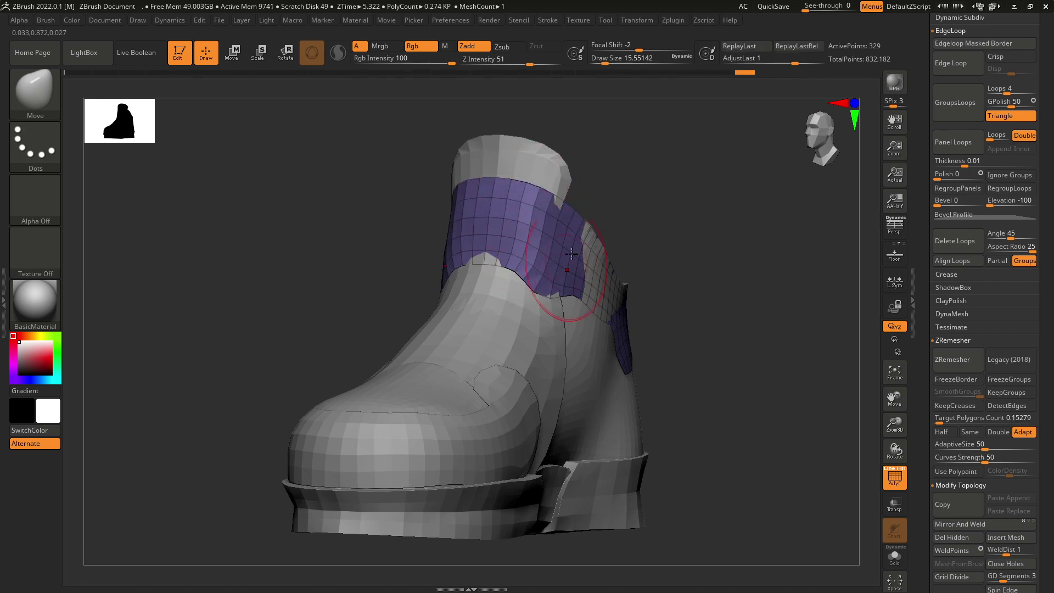
right_drag(572, 254, 530, 258)
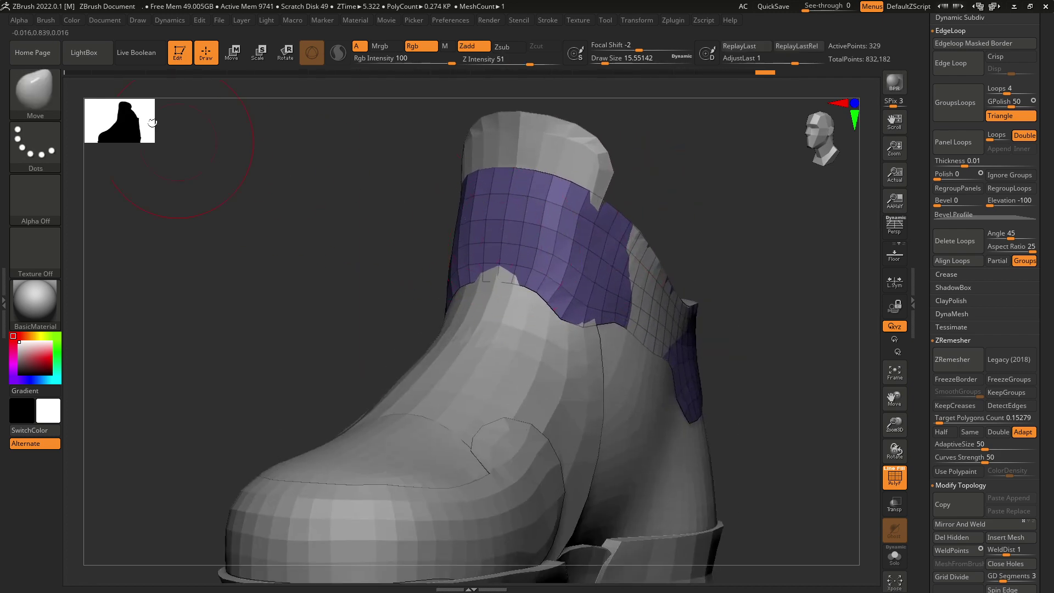
- Switch to the ZModeler brush and delete the centre polygons down the collar's front
click(57, 91)
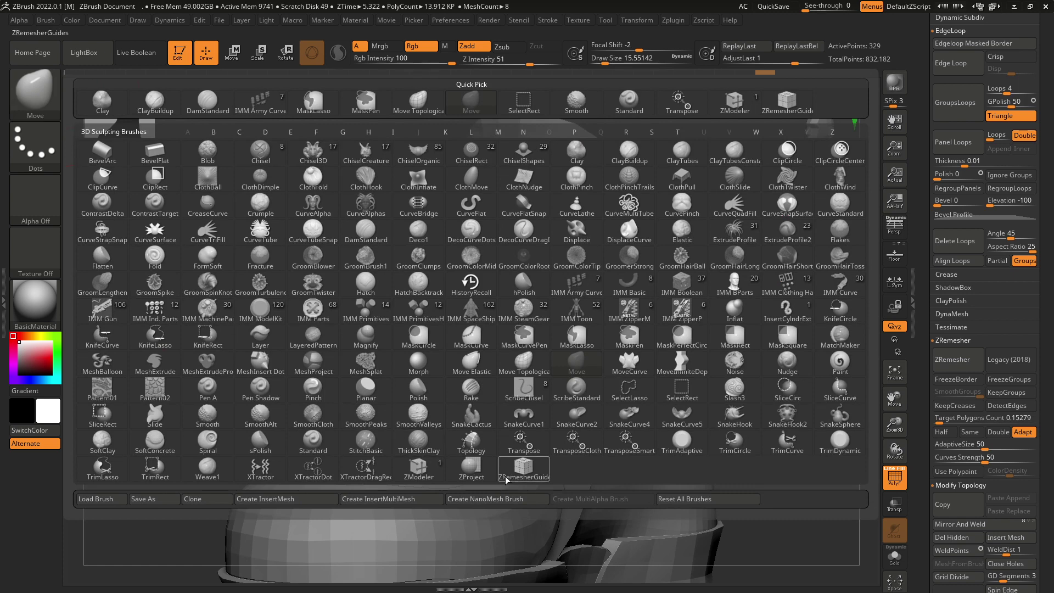
click(427, 471)
shift+right_drag(470, 342, 642, 193)
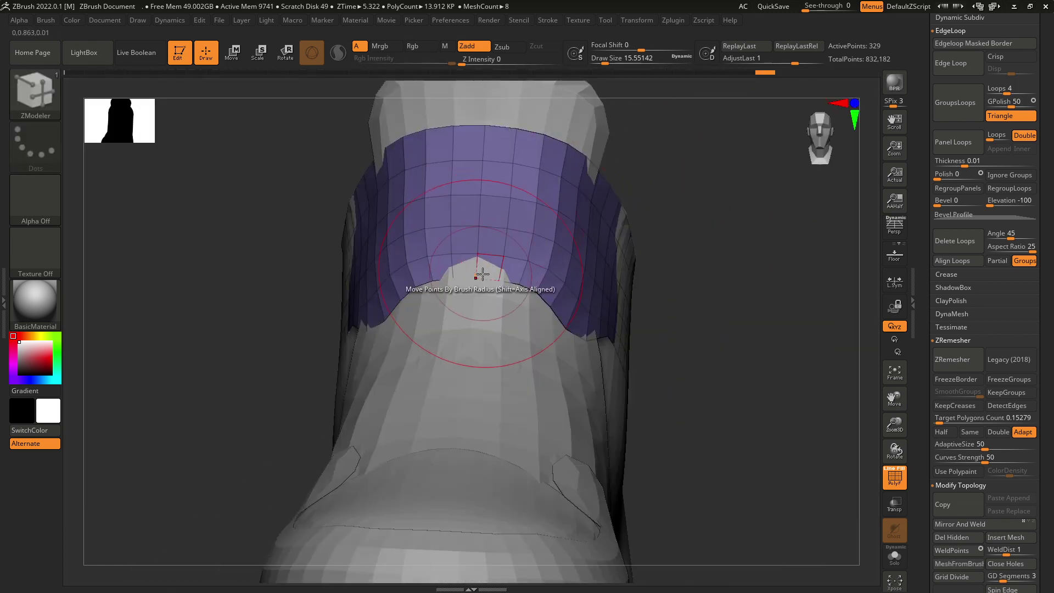
click(490, 246)
click(493, 211)
click(493, 178)
click(494, 148)
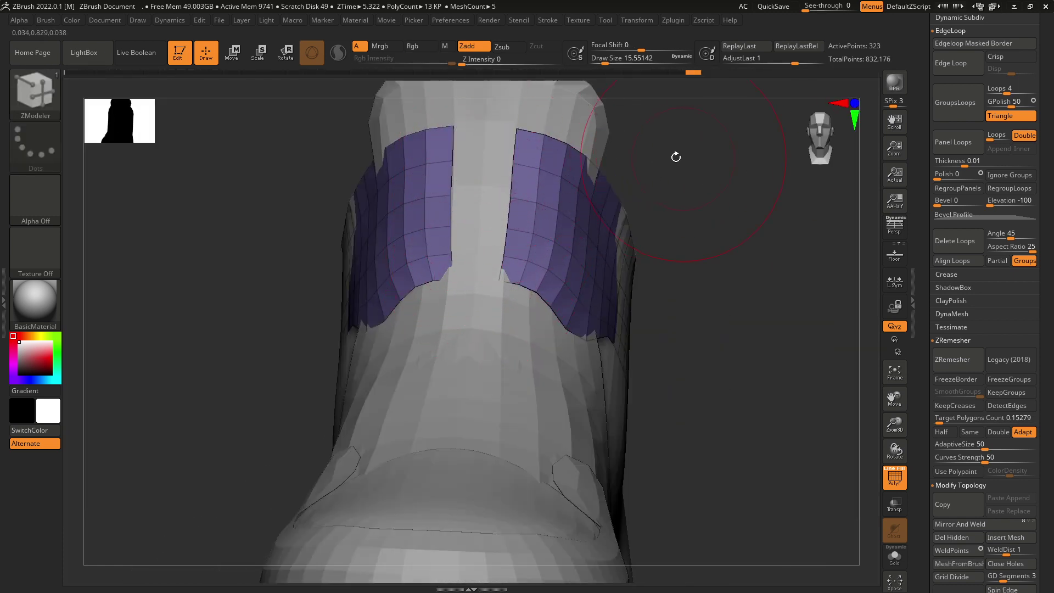
- Undo the deletion of the upper centre polygons so the collar's front keeps a connecting strip
drag(675, 158, 549, 156)
right_drag(525, 150, 555, 184)
drag(704, 189, 597, 267)
key(ctrl+z)
key(ctrl+z)
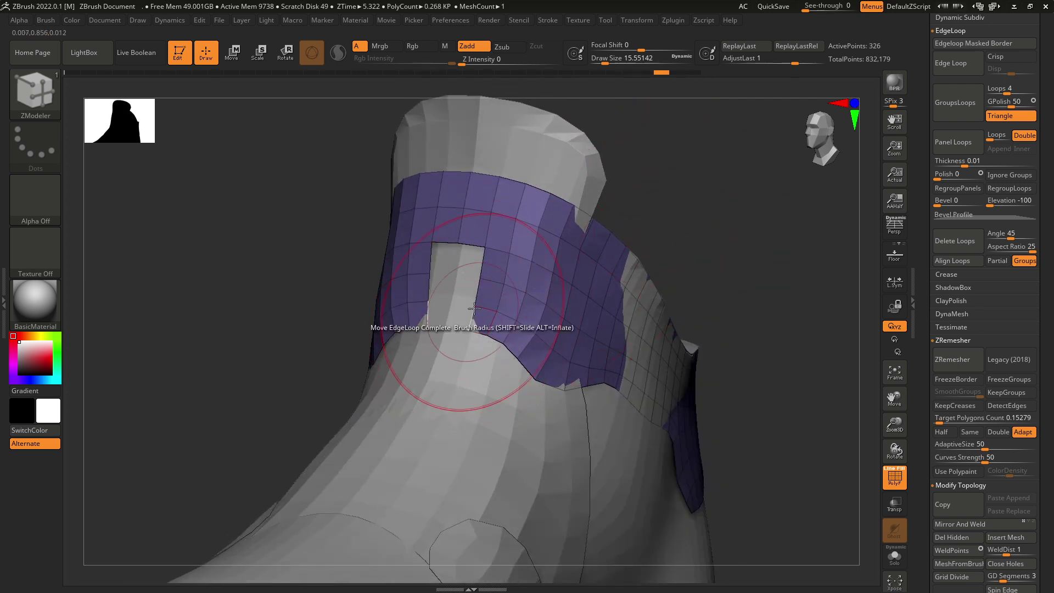
key(space)
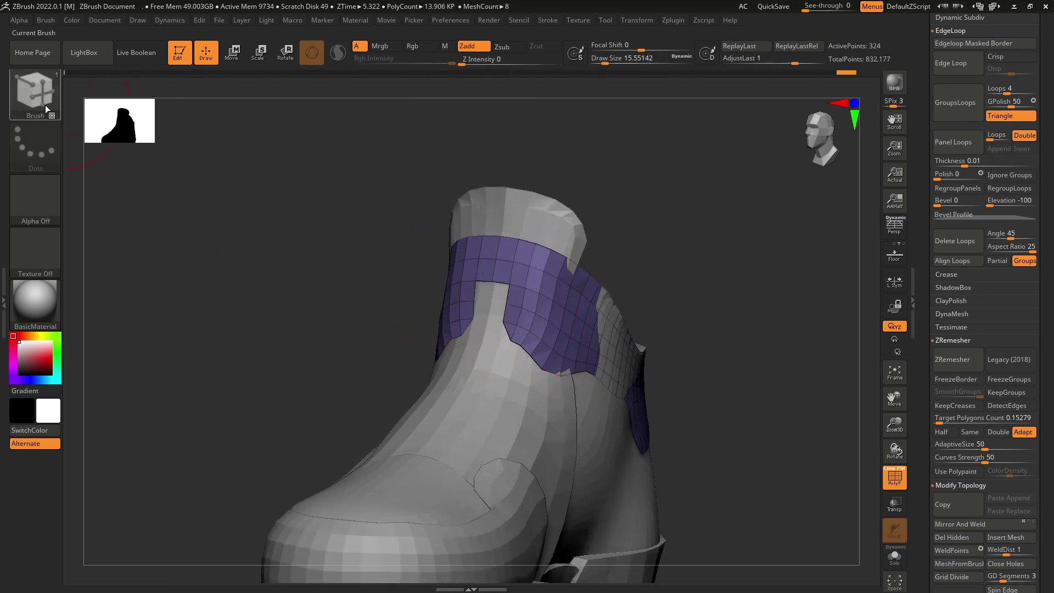
- Tuck the collar's upper front strip behind the instep panel with the Move brush, reducing Draw Size to about 9.4
key(b)
key(m)
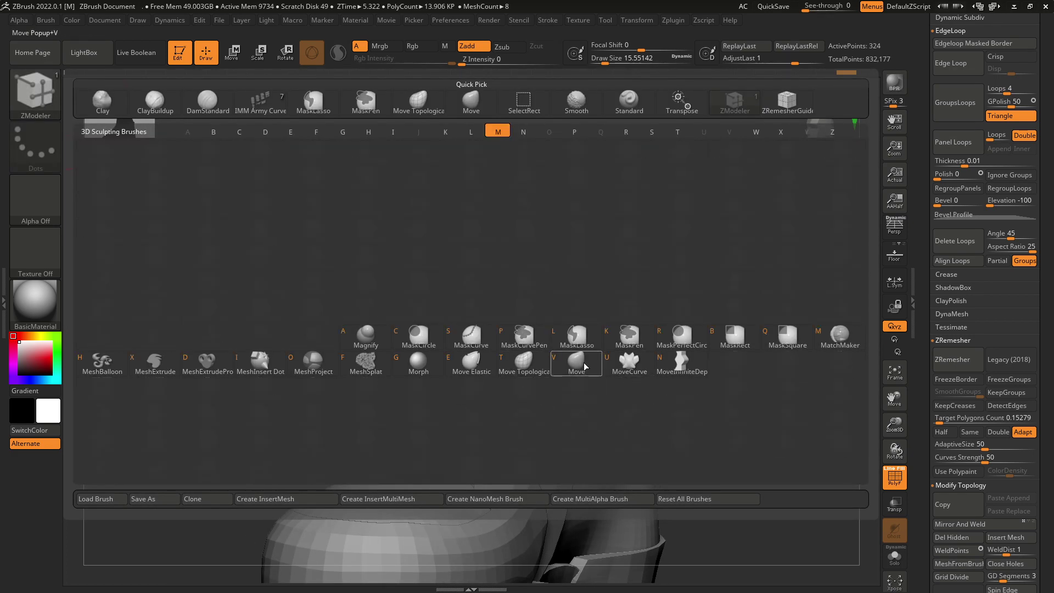
key(v)
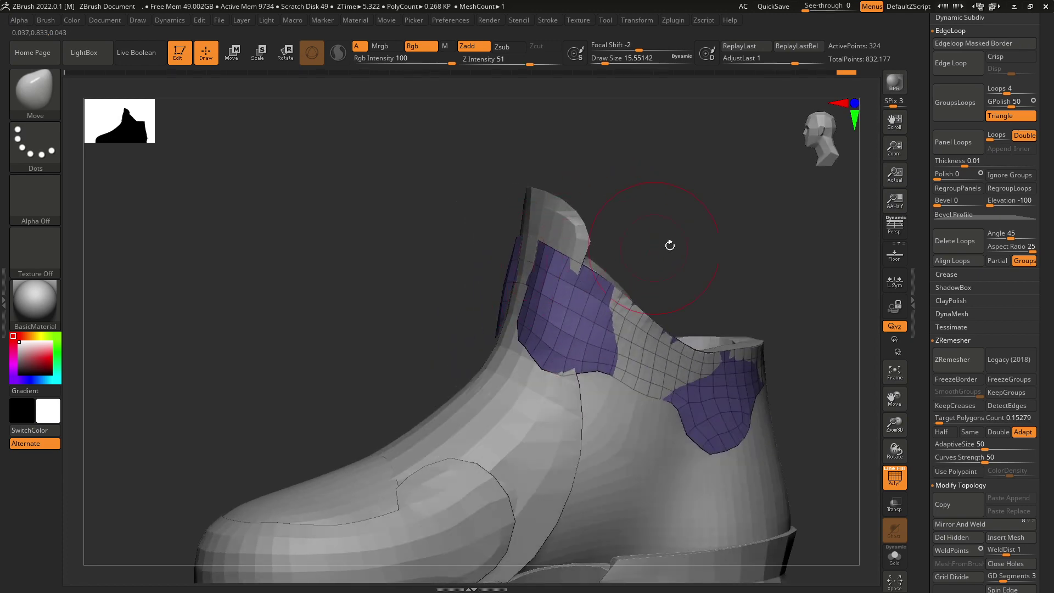
mouse_move(670, 245)
mouse_down()
mouse_move(659, 247)
mouse_move(720, 266)
mouse_up()
key(space)
drag(538, 308, 515, 307)
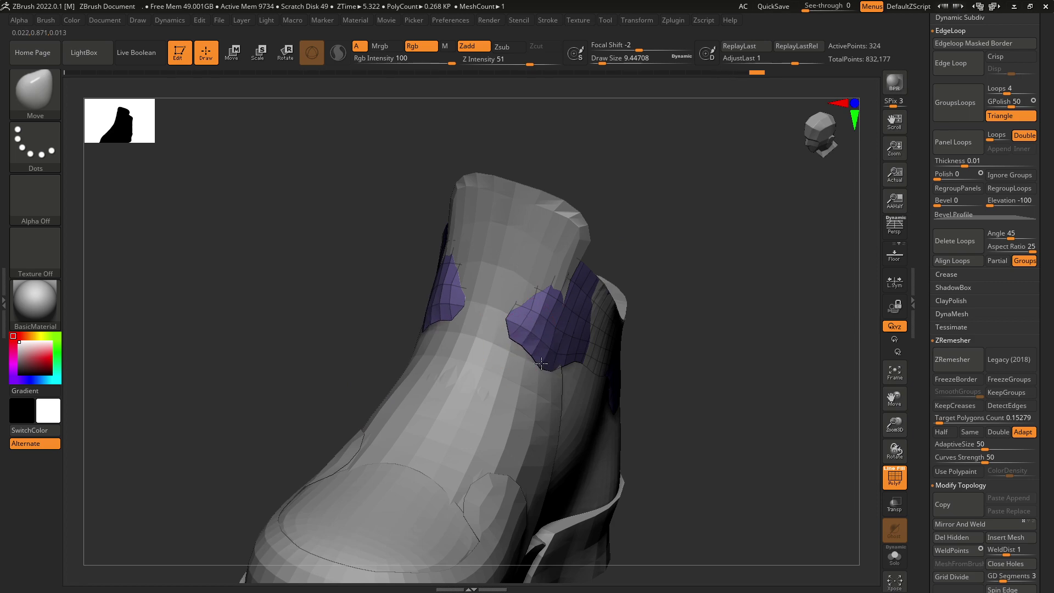
drag(684, 281, 612, 265)
- Round the lower edge of the collar's front lobe with the Move brush at Draw Size about 6.6
key(space)
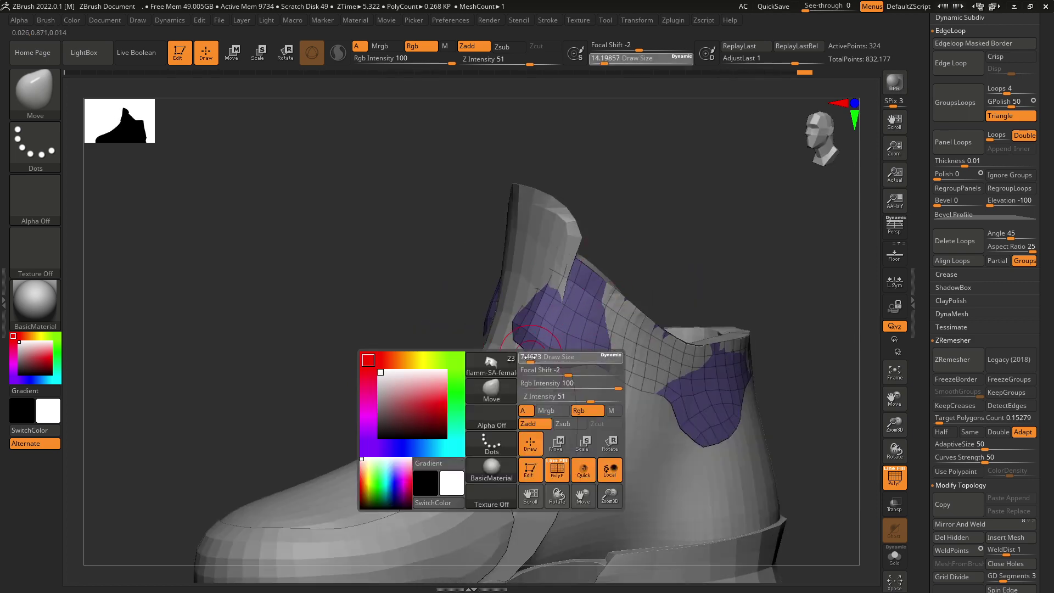
drag(540, 359, 521, 351)
drag(593, 283, 700, 238)
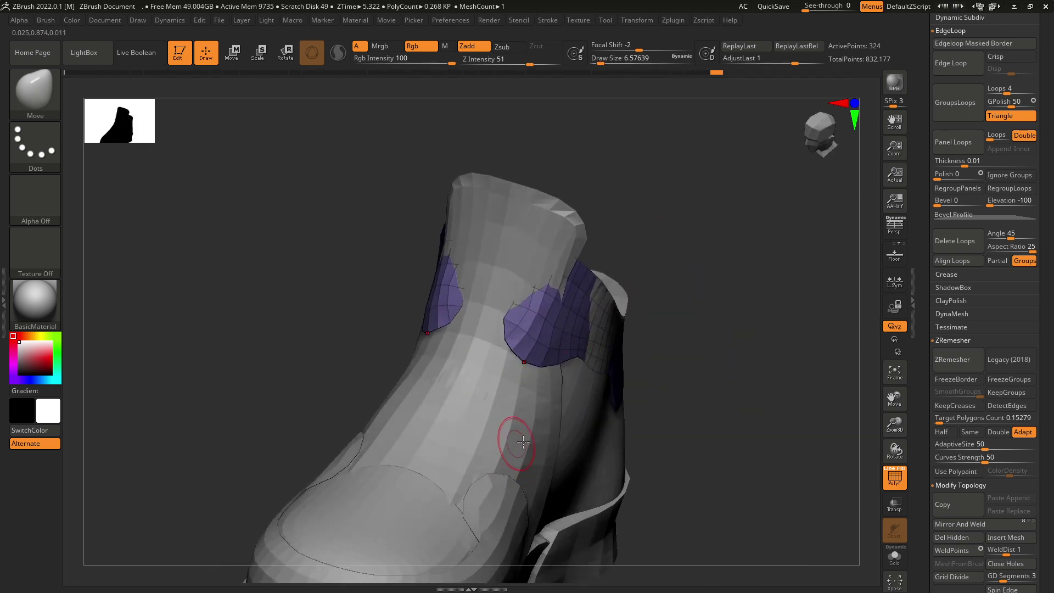
drag(631, 259, 545, 282)
- Smooth out the upper curve of the collar's front flap with the Move brush at Draw Size about 17
key(space)
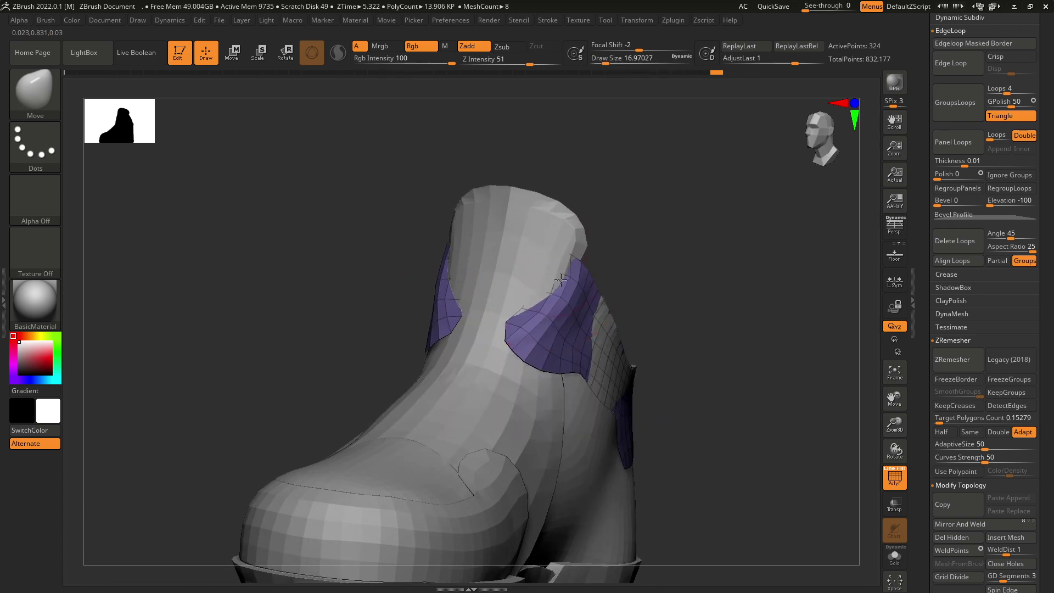
drag(610, 262, 576, 350)
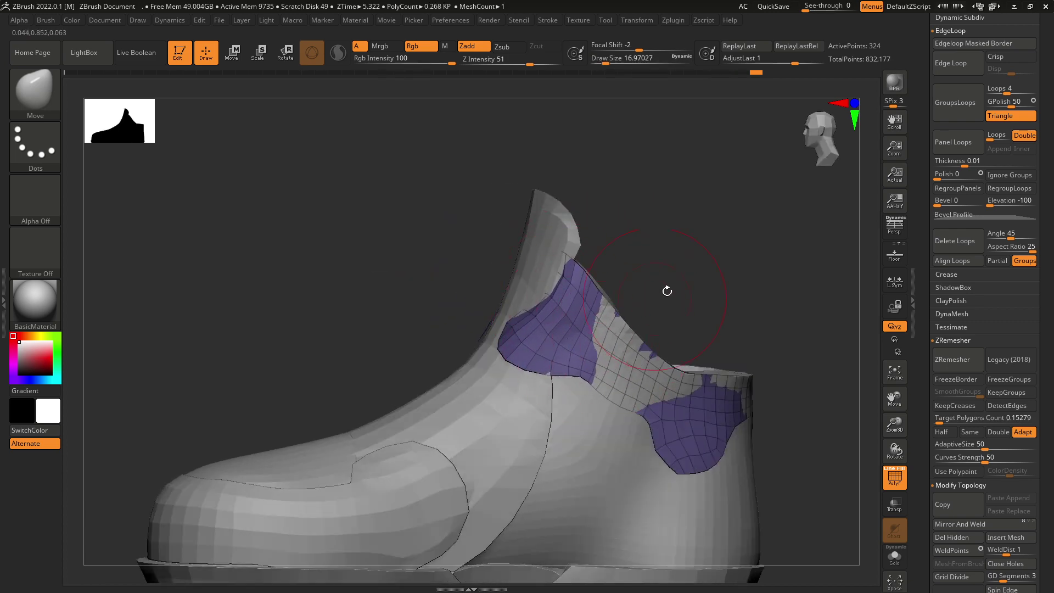
mouse_move(667, 291)
mouse_down()
mouse_move(544, 324)
mouse_move(547, 294)
mouse_up()
drag(663, 247, 637, 273)
- Refine the upper tip of the collar's front lobe with the Move brush at Draw Size about 6.6
key(space)
drag(562, 285, 556, 286)
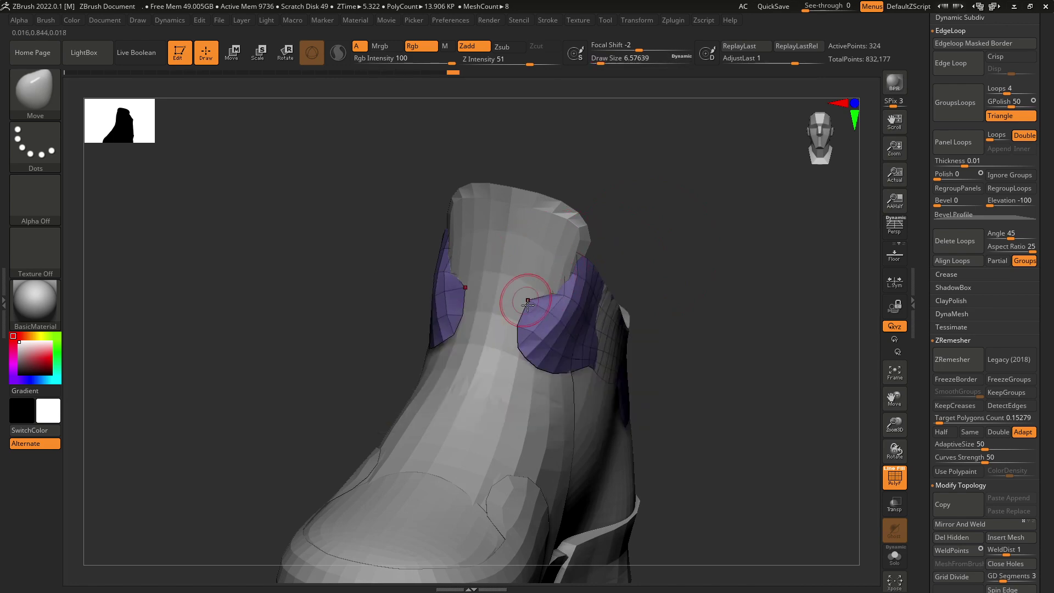
drag(517, 327, 489, 242)
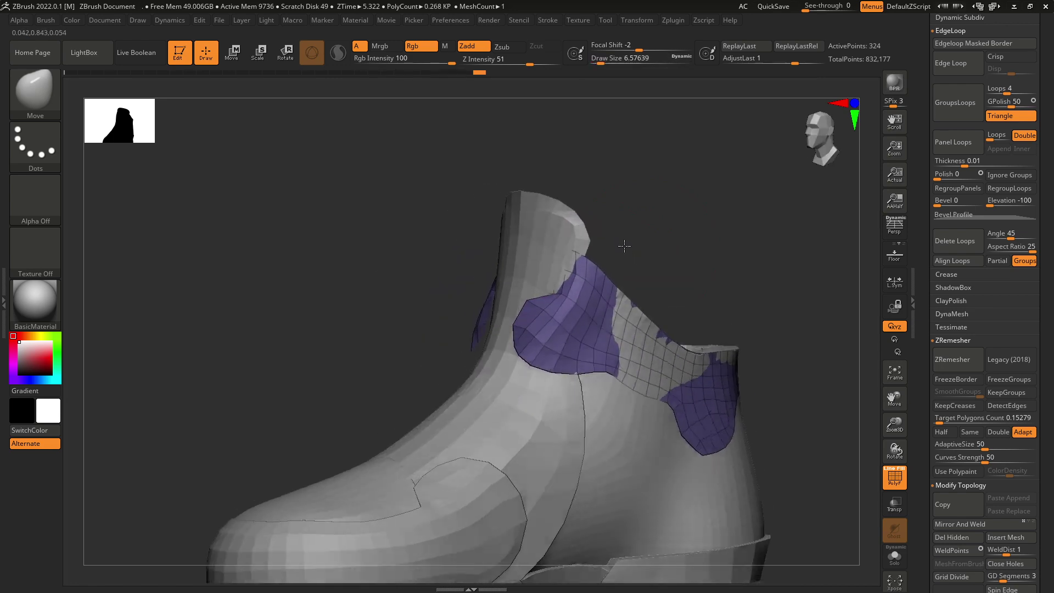
- Adjust the instep panel's side edge beside the collar's front lobe with the Move brush at Draw Size about 12.9
alt+click(545, 263)
key(space)
drag(546, 279, 560, 282)
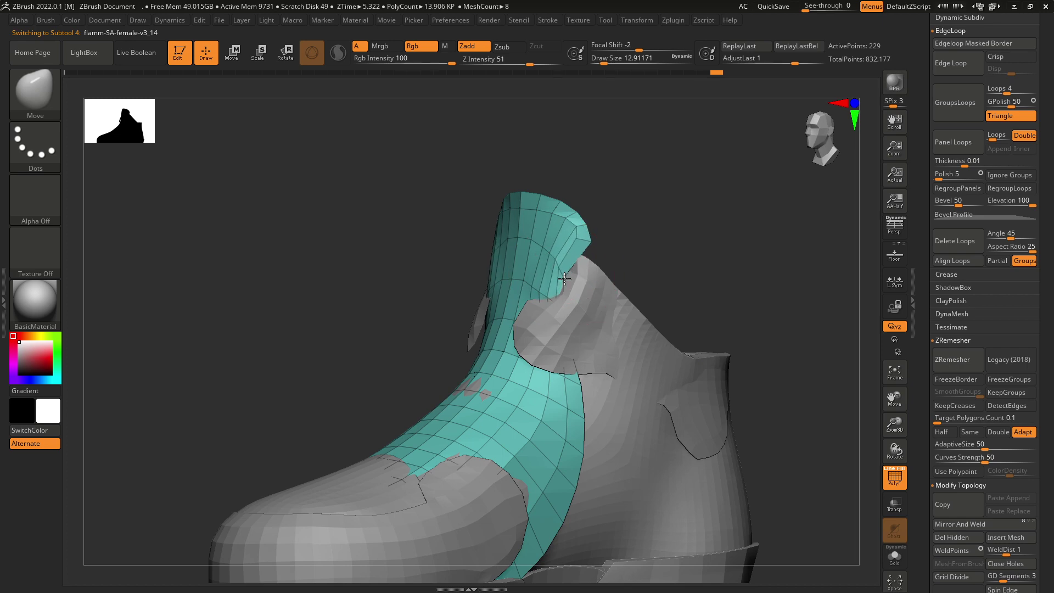
drag(706, 254, 562, 326)
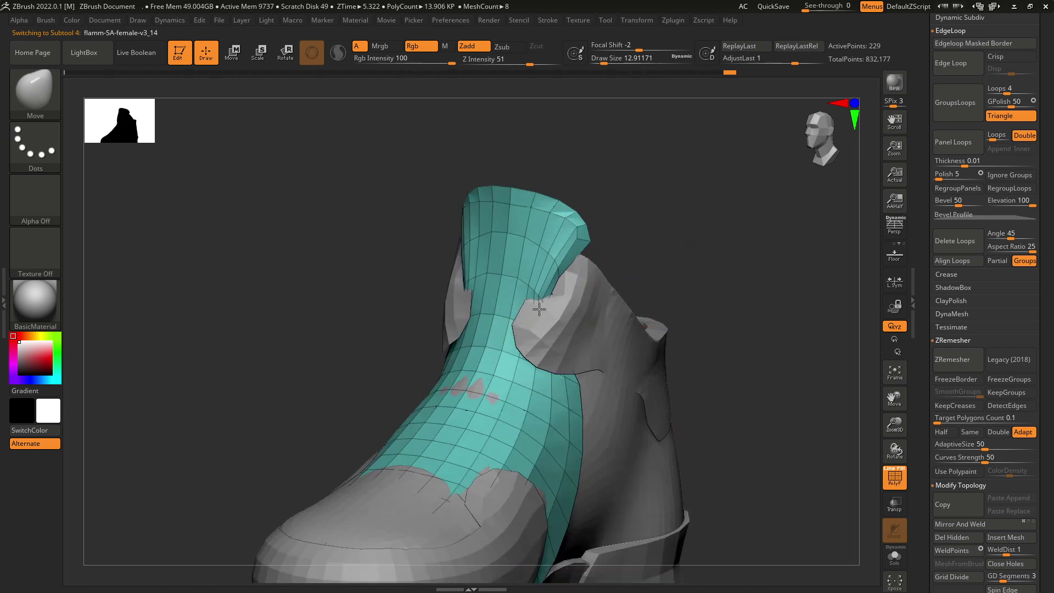
- Smooth the collar's front lobe near its upper tip and reshape it with the Move brush at Draw Size about 23.3
alt+click(576, 270)
right_drag(593, 278, 614, 264)
shift+drag(589, 267, 586, 285)
right_drag(626, 286, 620, 233)
key(space)
drag(552, 288, 553, 267)
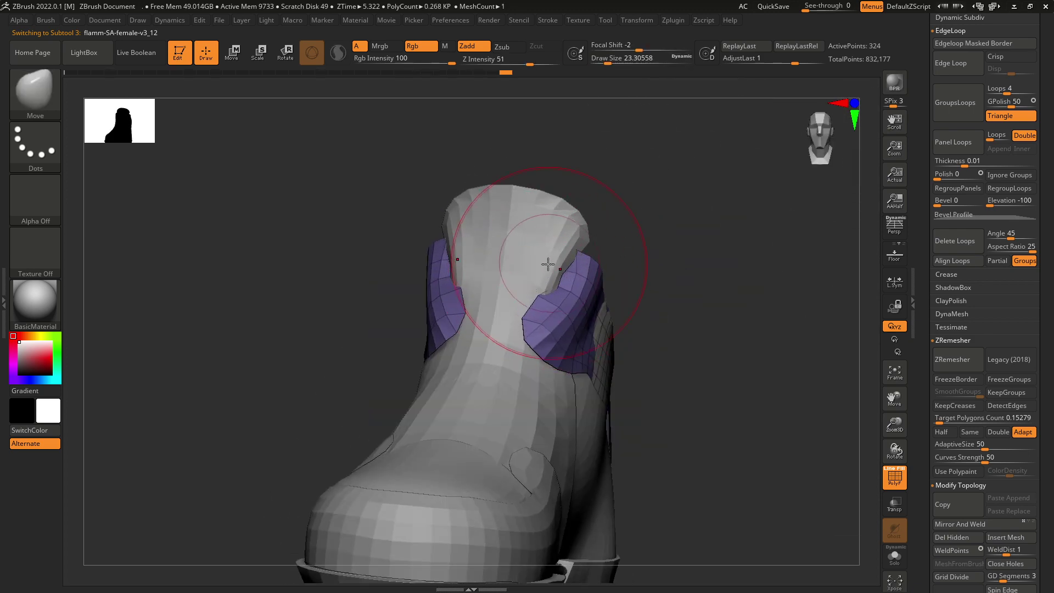
right_drag(549, 268, 596, 266)
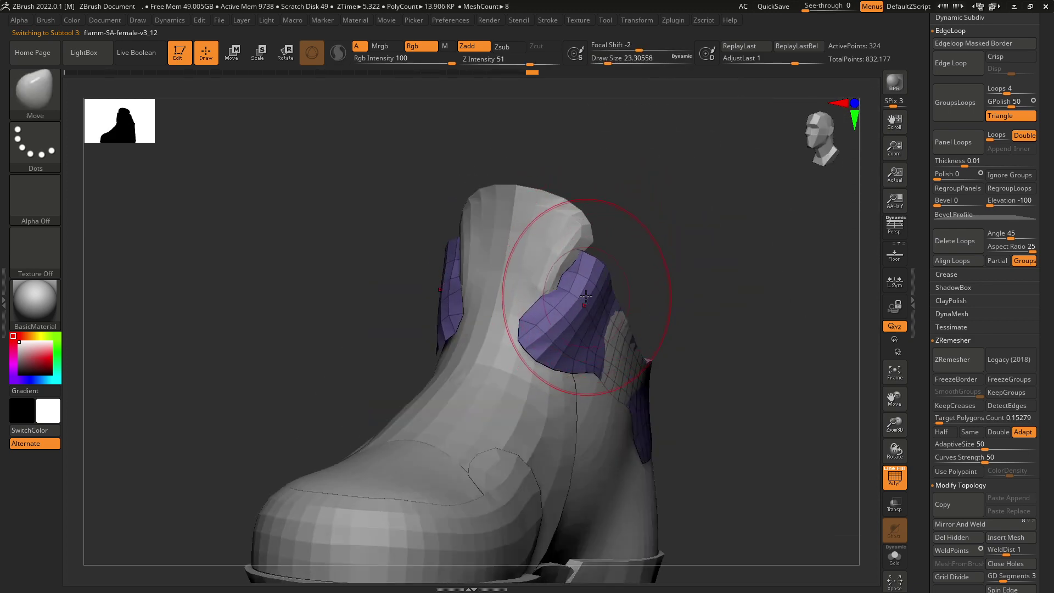
- Refine the collar's upper front tip against the instep panel with the Move brush at Draw Size about 10.5
key(space)
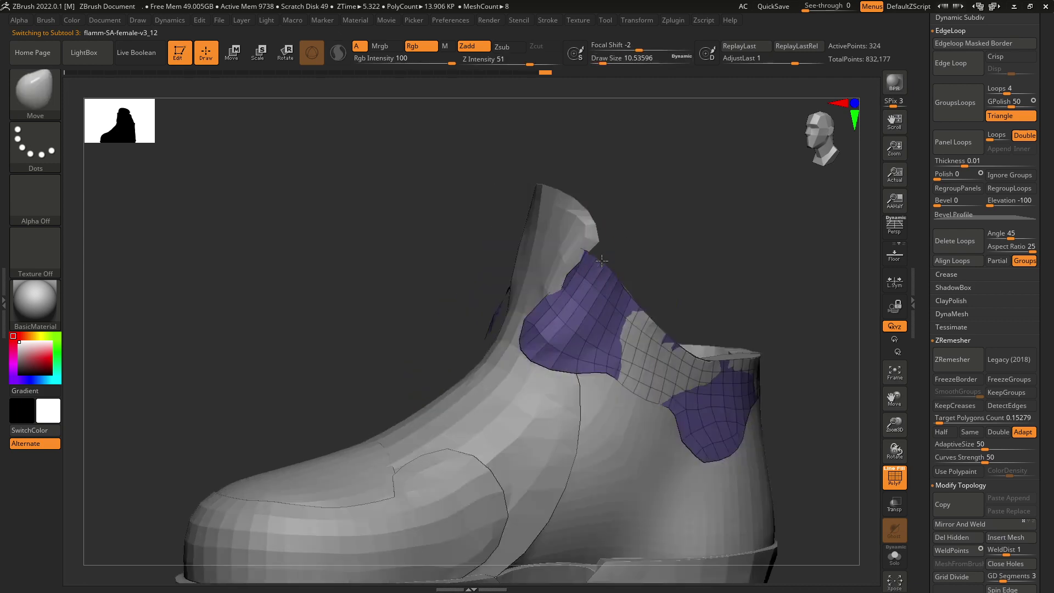
right_drag(603, 260, 601, 269)
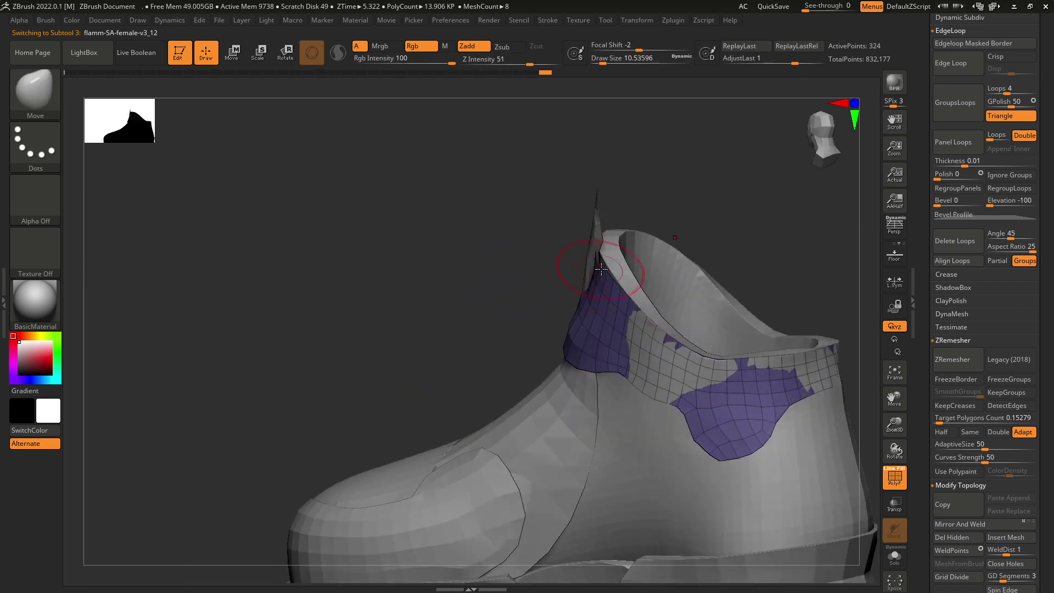
right_drag(668, 225, 737, 207)
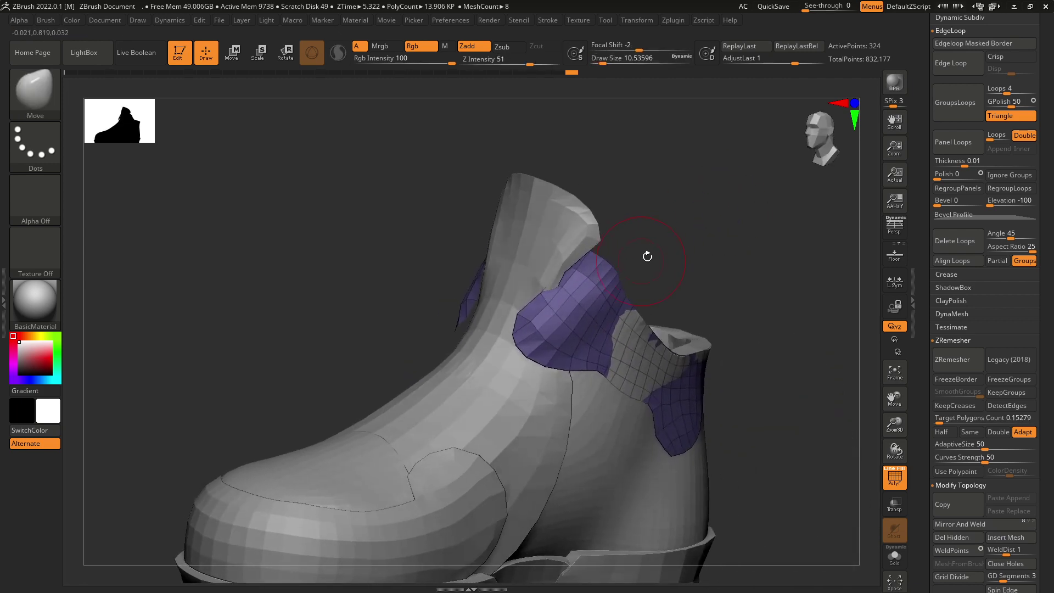
right_drag(657, 257, 665, 259)
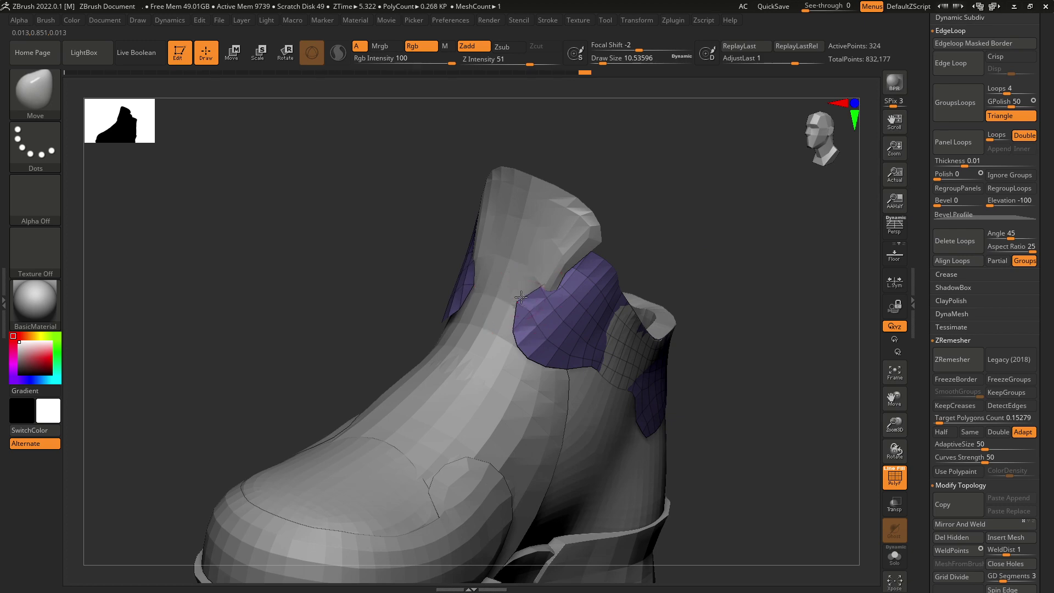
- Reshape the upper and lower contours of the collar's front lobe with the Move brush, setting Draw Size to about 11.7
key(space)
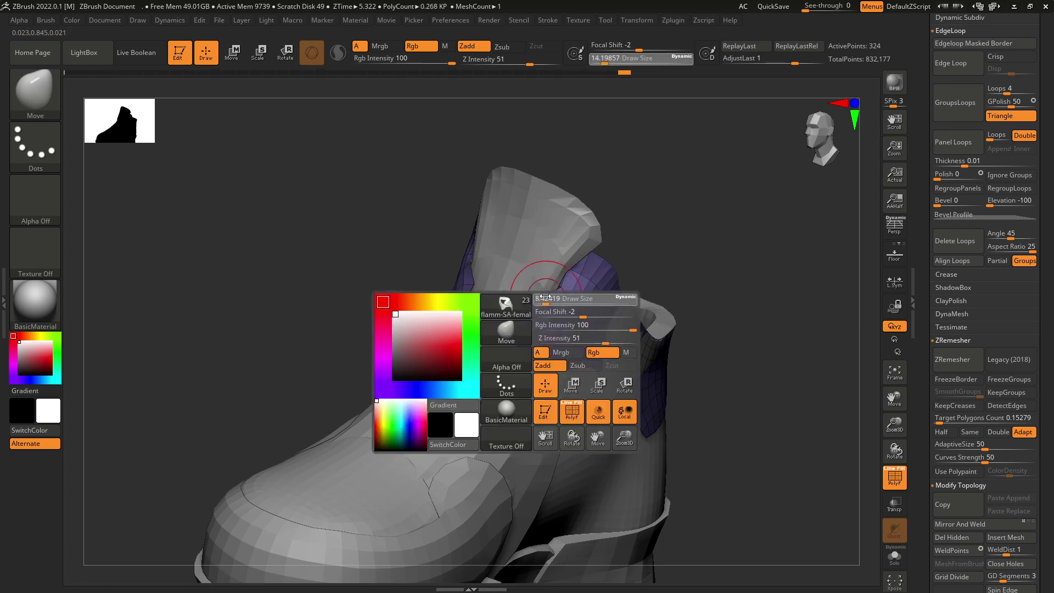
click(545, 298)
key(space)
click(546, 347)
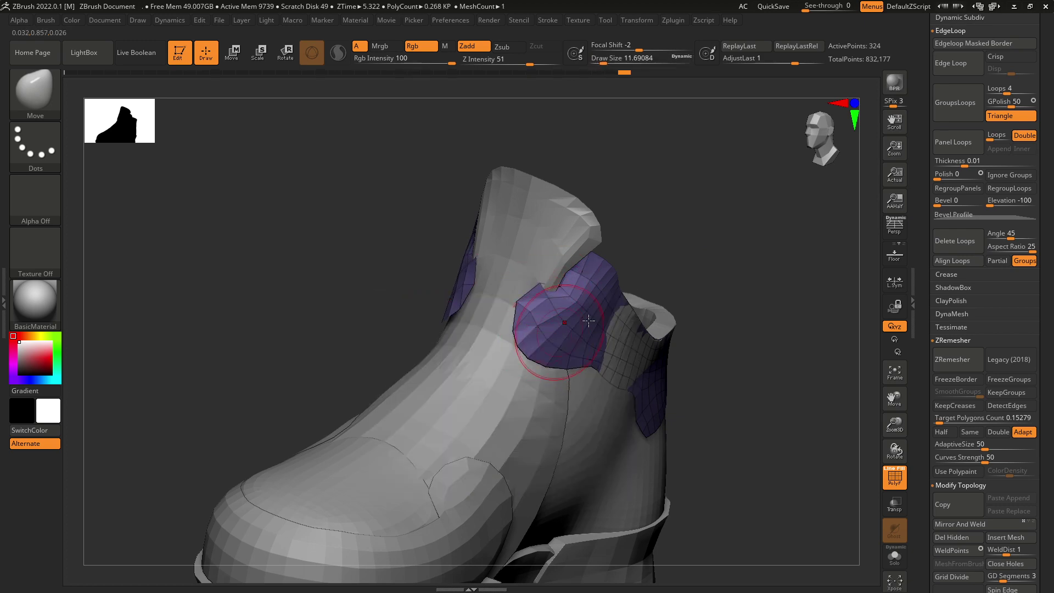
right_drag(618, 276, 587, 300)
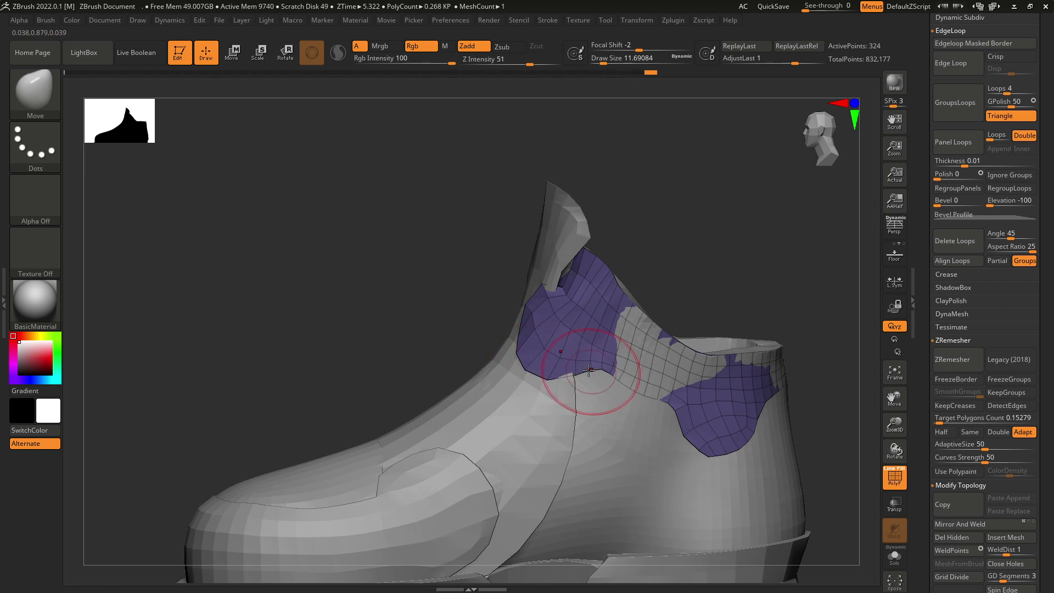
- Sharpen the curve in the collar's lower edge behind the front lobe with the Move brush at Draw Size about 5
key(space)
click(583, 300)
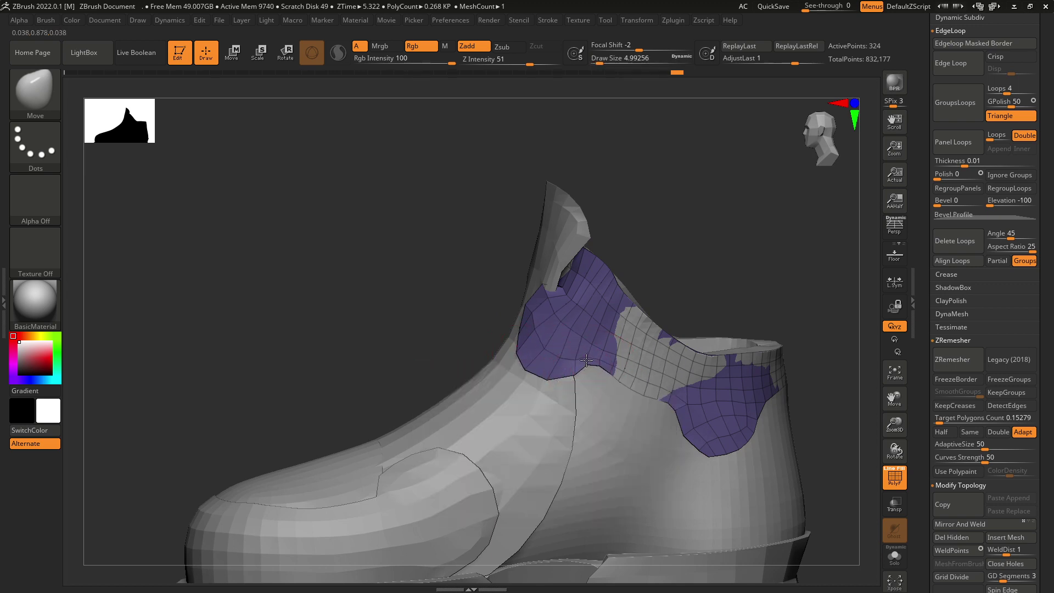
drag(679, 233, 729, 228)
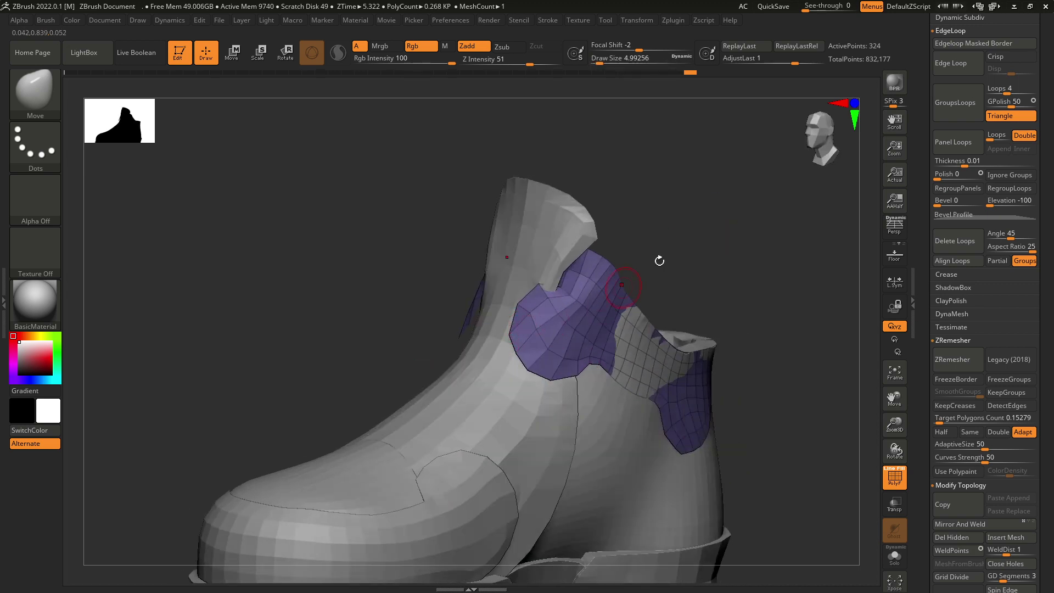
drag(663, 260, 716, 269)
- Move and smooth the instep panel's side edge where it meets the collar's front lobe, at Draw Size about 5
alt+click(534, 267)
drag(617, 233, 572, 259)
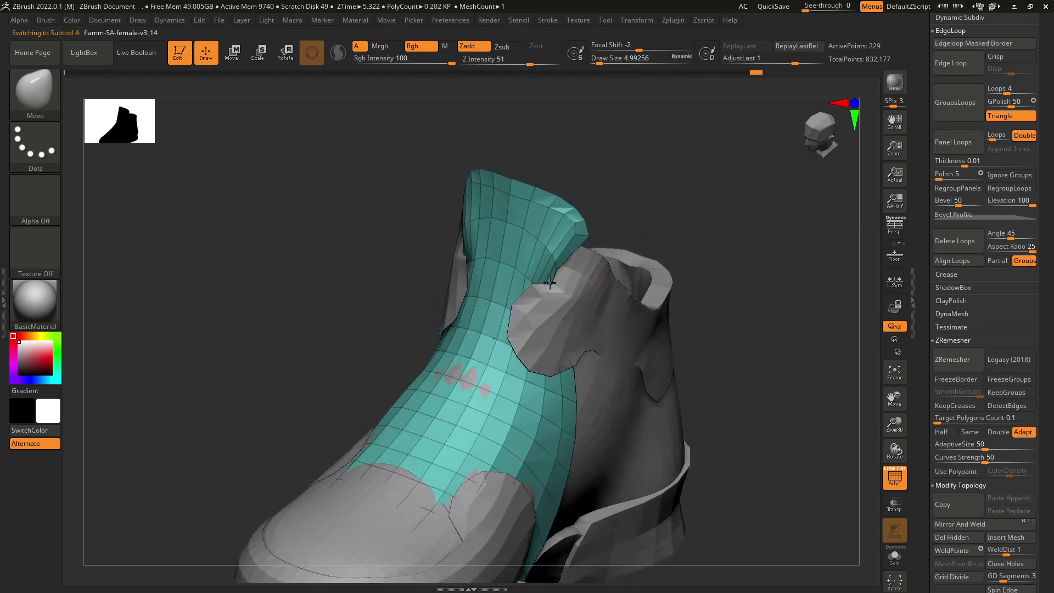
drag(551, 283, 551, 282)
mouse_move(623, 224)
mouse_down()
mouse_move(666, 200)
mouse_move(655, 210)
mouse_up()
shift+drag(522, 297, 526, 290)
drag(633, 232, 554, 266)
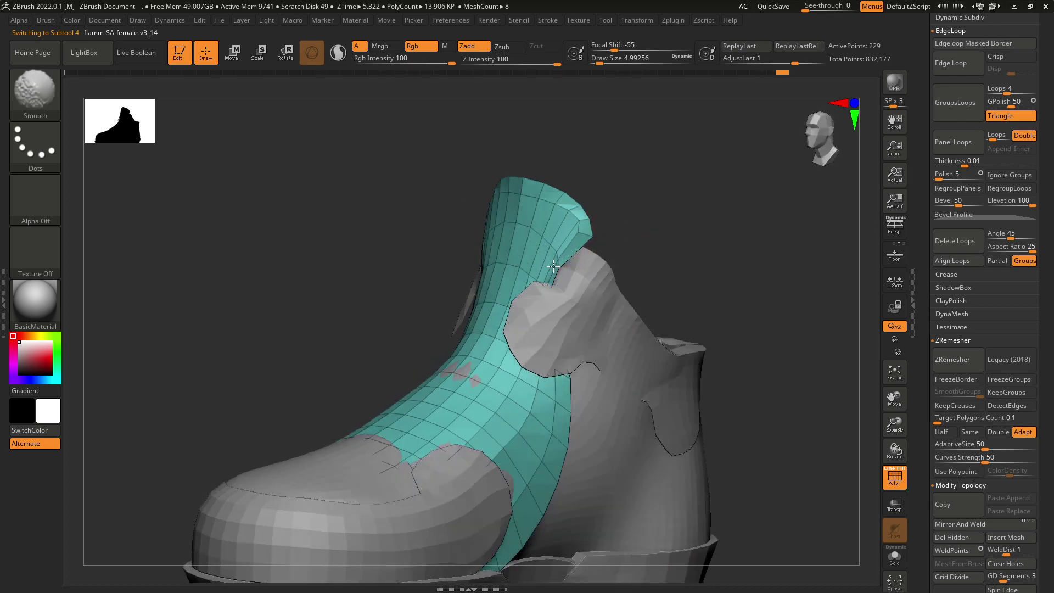
mouse_move(642, 225)
mouse_down()
mouse_move(692, 230)
mouse_move(565, 263)
mouse_up()
- Refine the tongue's outer side edge above the collar with the Move and Smooth brushes, reducing Draw Size to about 2.2
key(space)
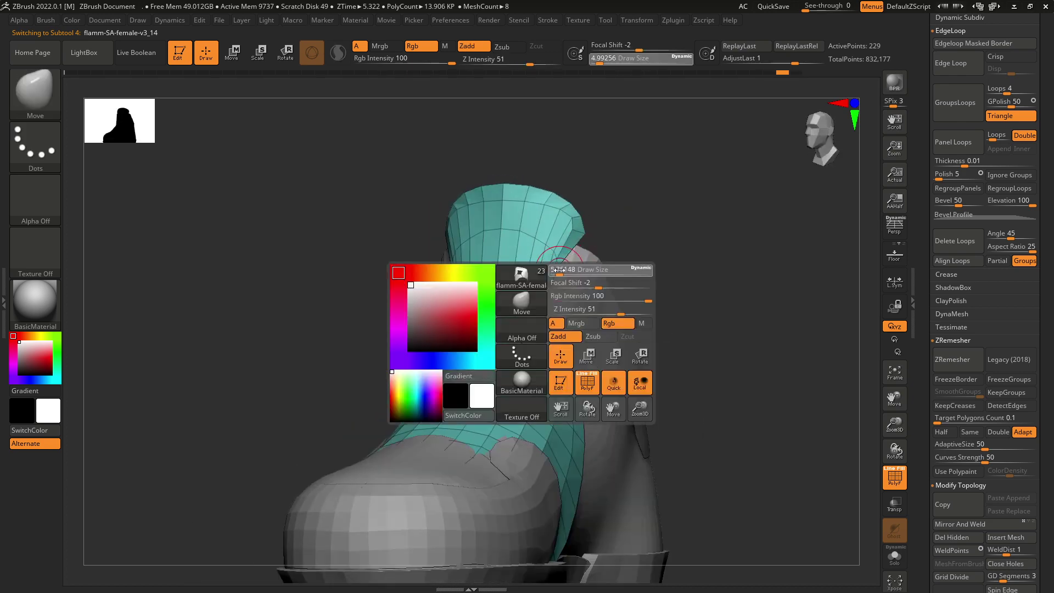
mouse_move(595, 229)
mouse_down()
mouse_move(513, 275)
mouse_move(536, 188)
mouse_move(617, 207)
mouse_move(577, 215)
mouse_up()
key(space)
drag(558, 270, 569, 309)
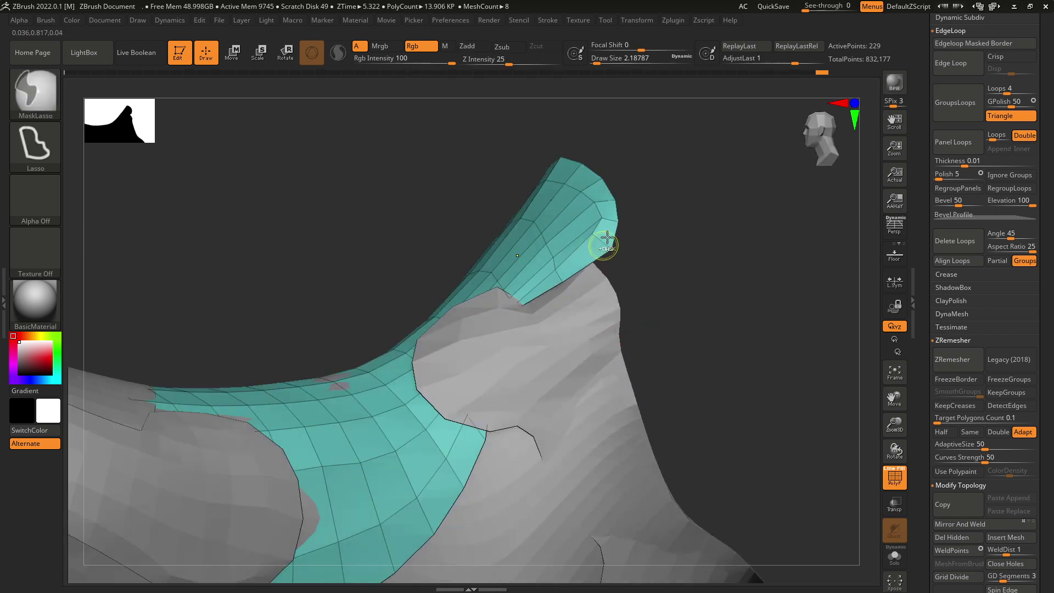
mouse_move(600, 242)
mouse_down()
mouse_move(609, 231)
mouse_move(592, 235)
mouse_up()
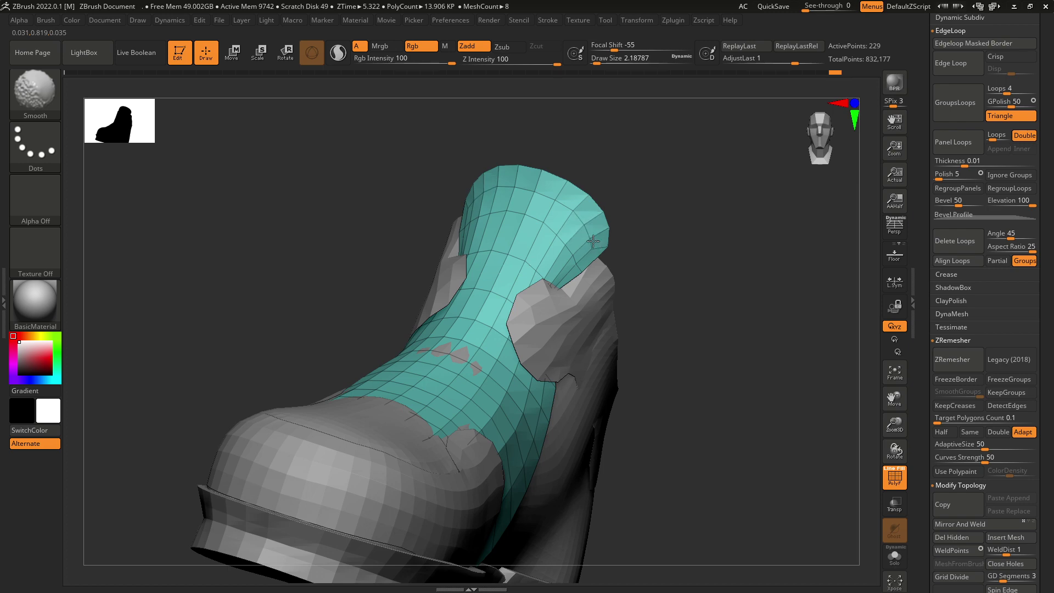
shift+right_drag(644, 239, 670, 264)
right_drag(670, 264, 733, 181)
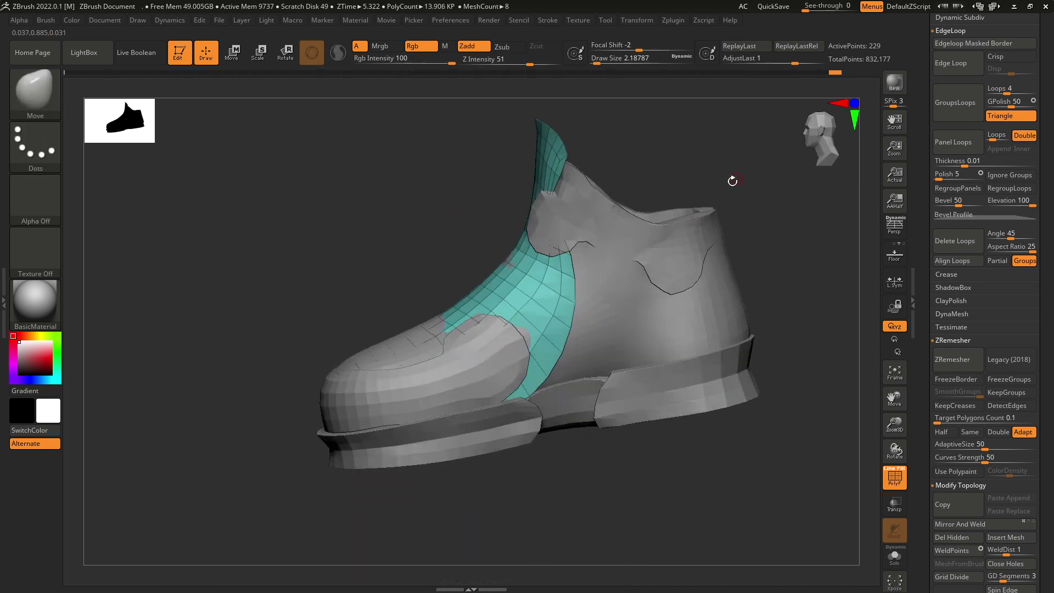
- Pull the collar out over the ankle surface and reshape its rear lobe with the Move brush at Draw Size about 15.6 and 9.4
alt+click(629, 232)
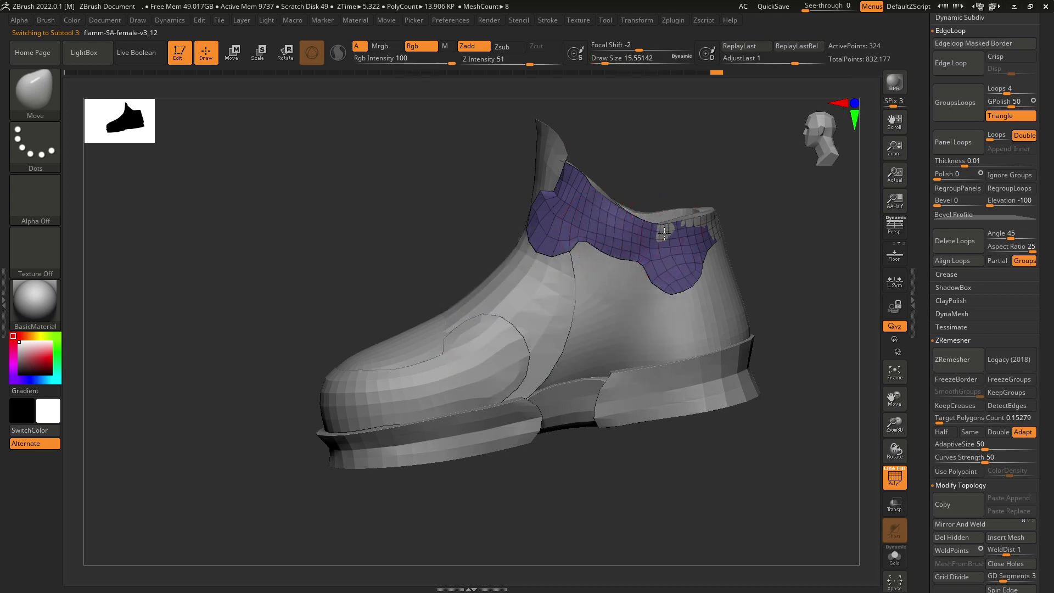
mouse_move(665, 233)
right_down()
mouse_move(709, 242)
mouse_move(666, 265)
mouse_move(777, 229)
right_up()
key(space)
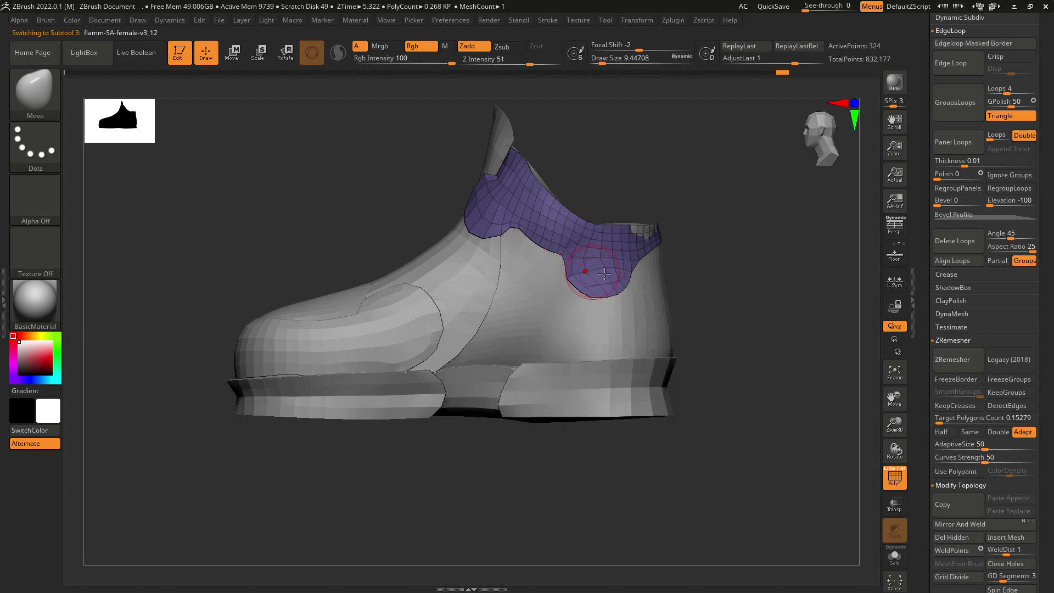
right_drag(635, 260, 659, 266)
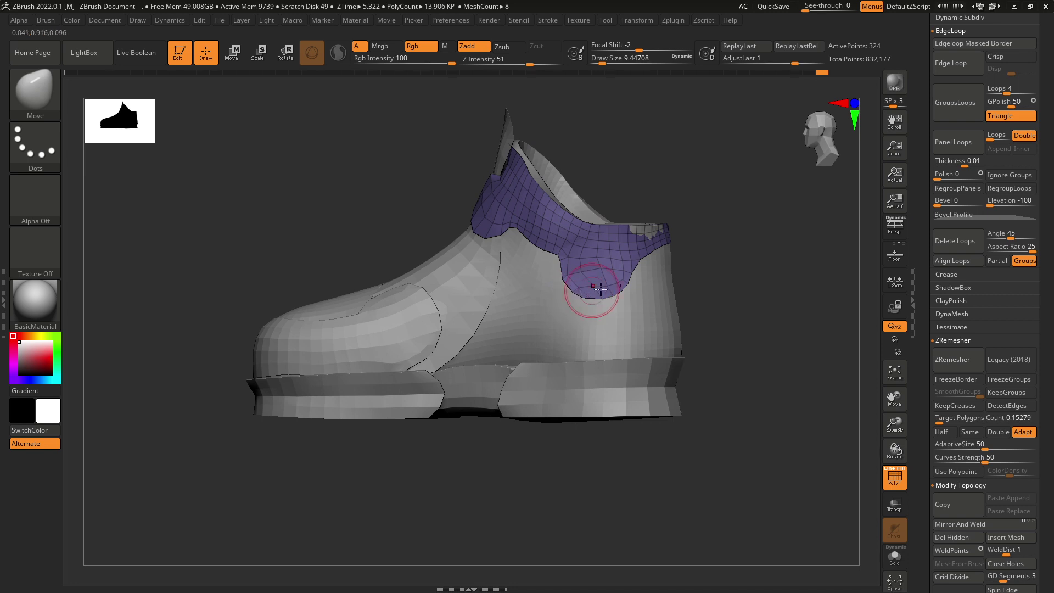
mouse_move(601, 288)
right_down()
mouse_move(687, 225)
mouse_move(636, 222)
mouse_move(681, 198)
mouse_move(687, 231)
mouse_move(637, 250)
mouse_move(647, 243)
mouse_move(723, 271)
mouse_move(604, 287)
mouse_move(557, 307)
mouse_move(608, 445)
mouse_move(638, 372)
mouse_move(614, 447)
mouse_move(692, 438)
mouse_move(683, 336)
mouse_move(593, 313)
mouse_move(579, 438)
mouse_move(513, 291)
right_up()
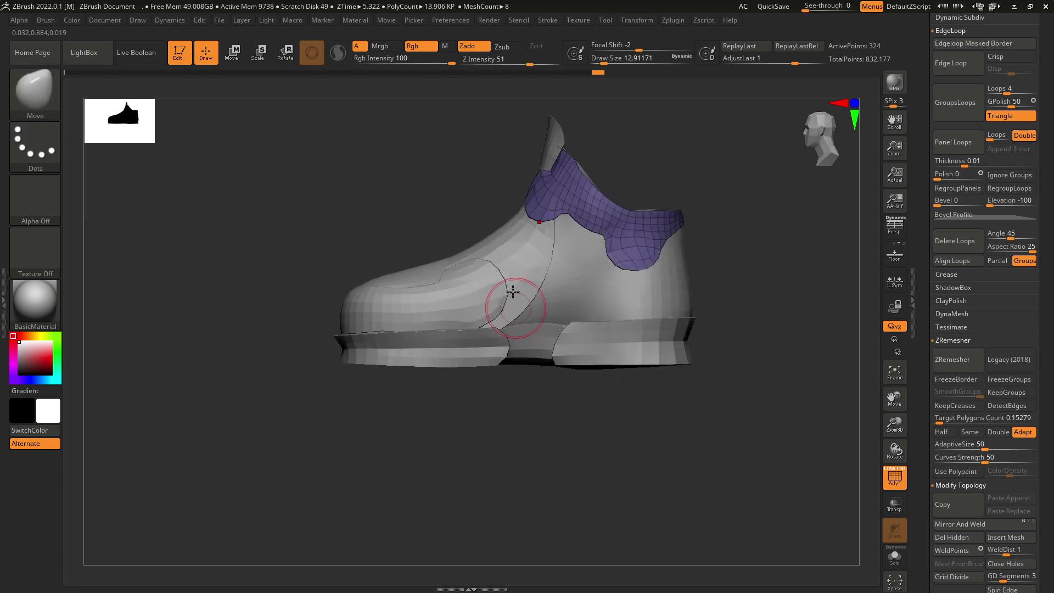
- Examine how the instep, toe-top and toe-side panels fit together from the side, above and front
alt+click(513, 291)
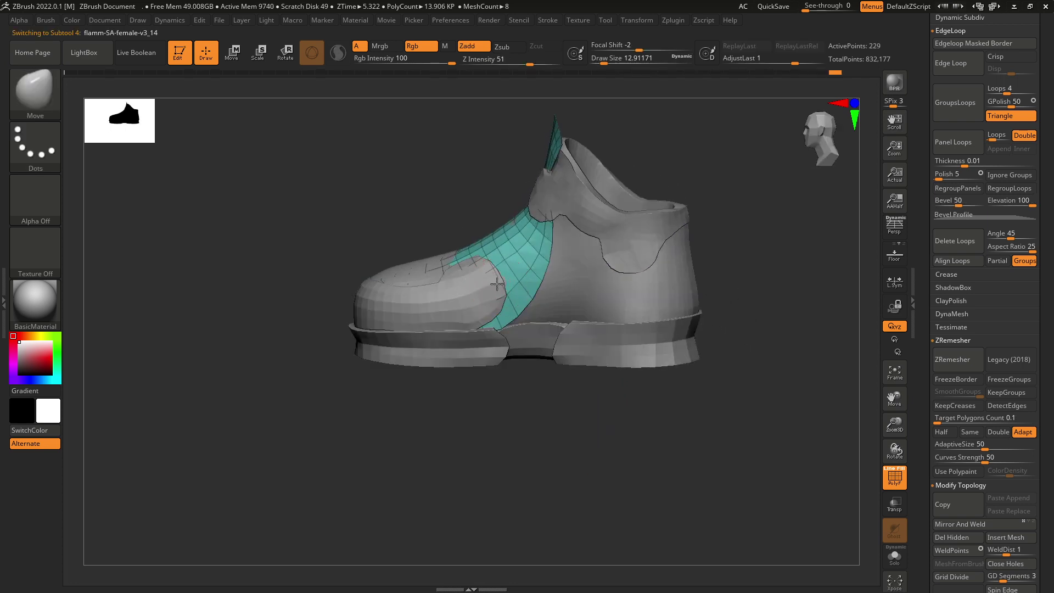
right_drag(498, 286, 486, 393)
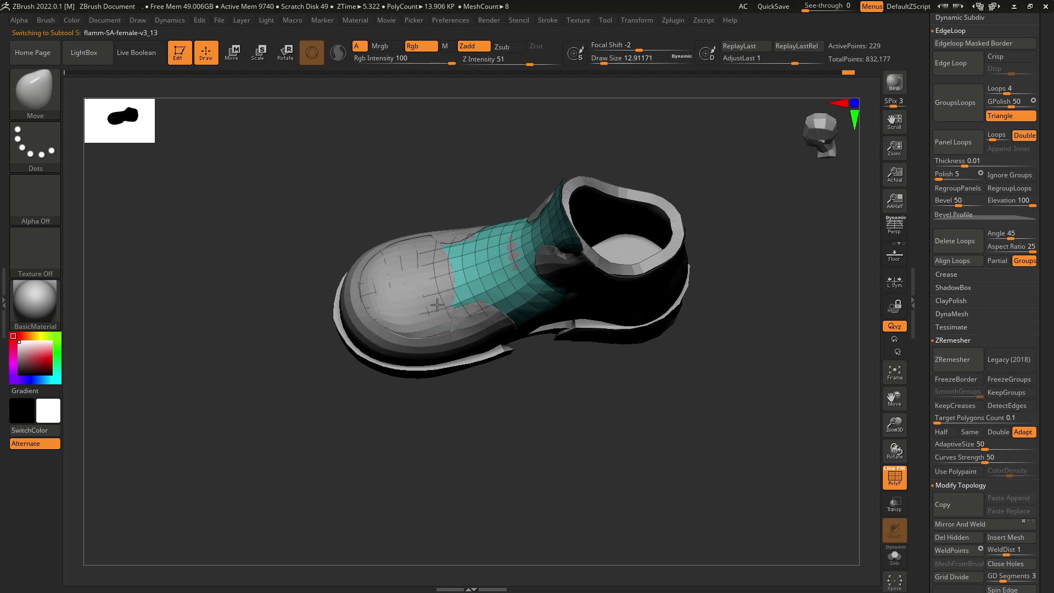
right_drag(437, 304, 577, 431)
alt+click(543, 428)
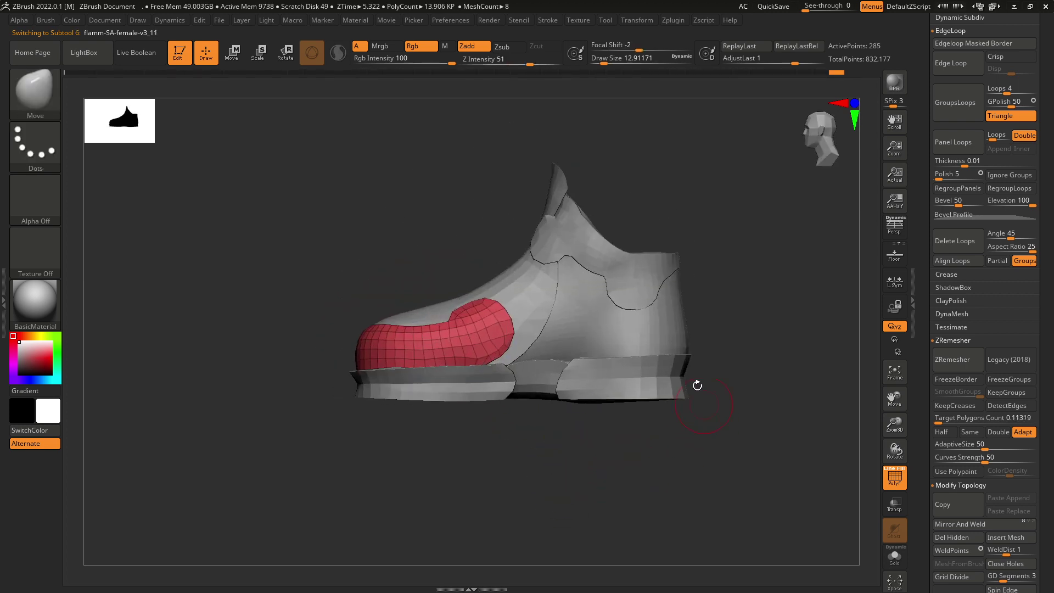
mouse_move(697, 386)
right_down()
mouse_move(671, 366)
mouse_move(743, 336)
right_up()
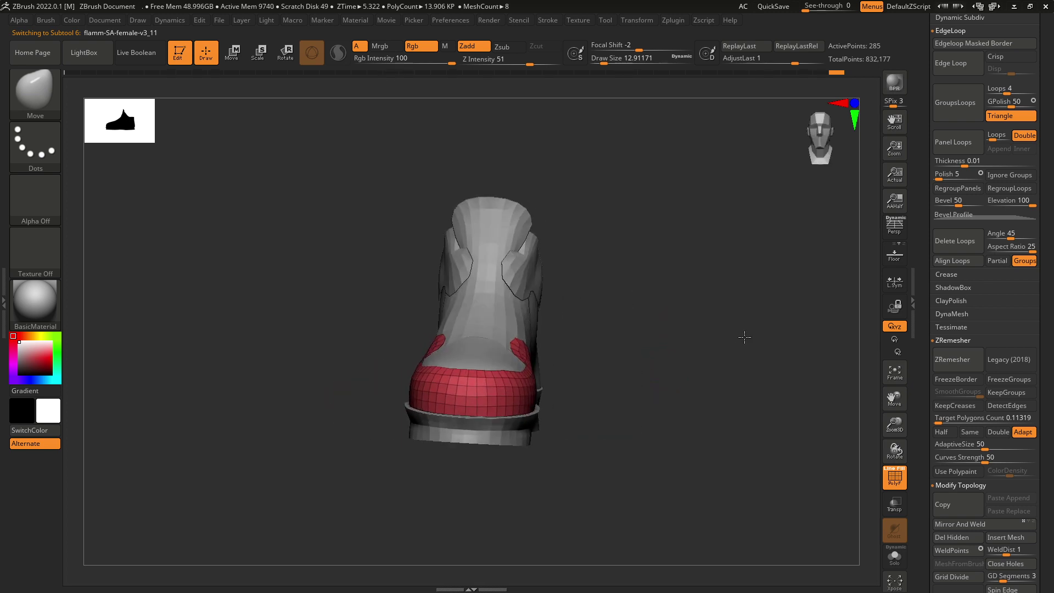
key(shift)
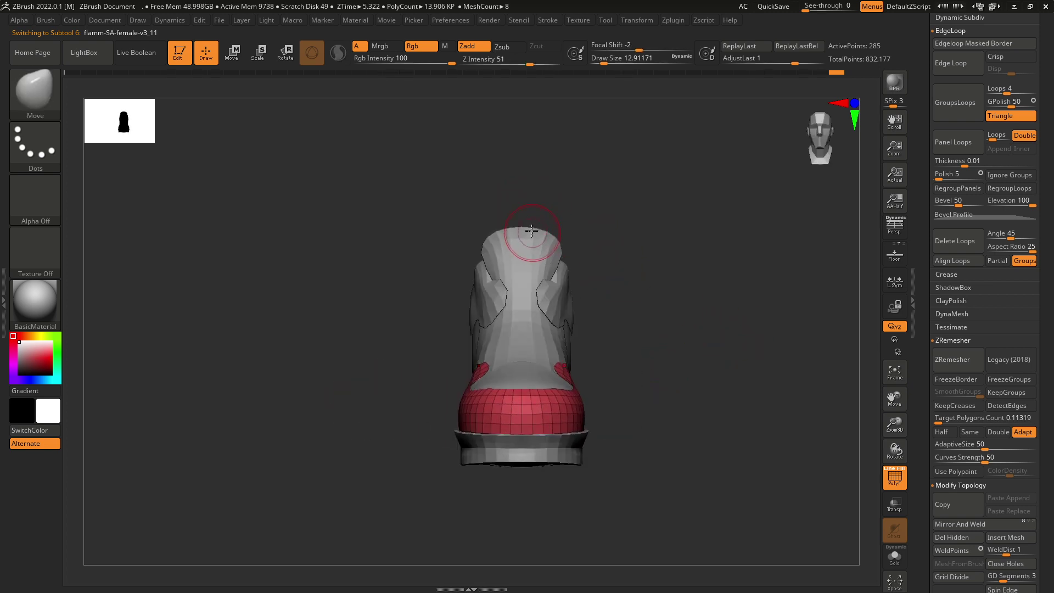
- Reshape the tongue's top edge and side profile with the Move brush, raising Draw Size from about 12.9 to 21.6
alt+click(531, 231)
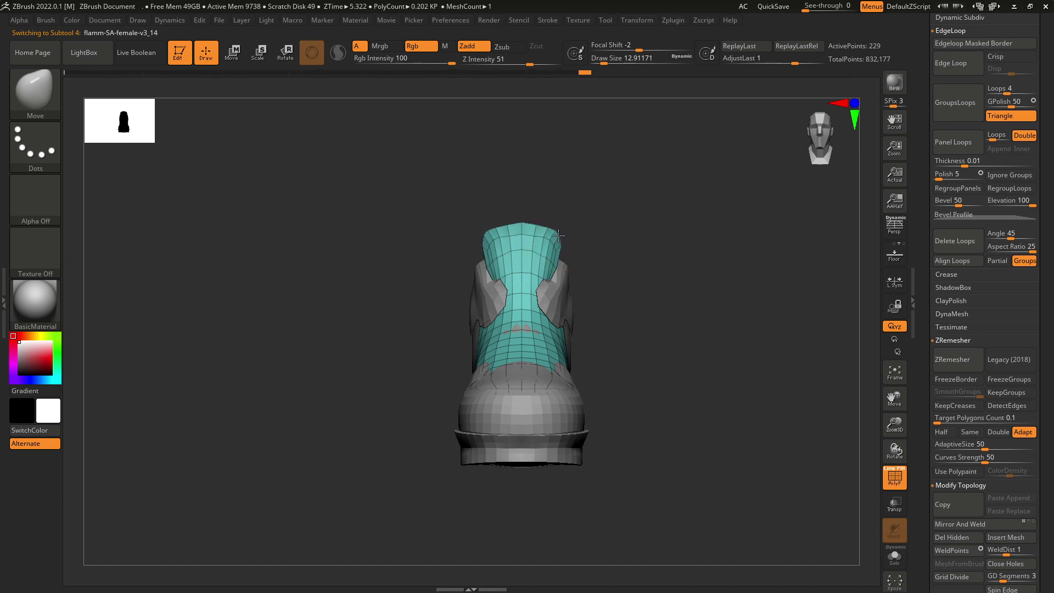
right_drag(557, 234, 494, 236)
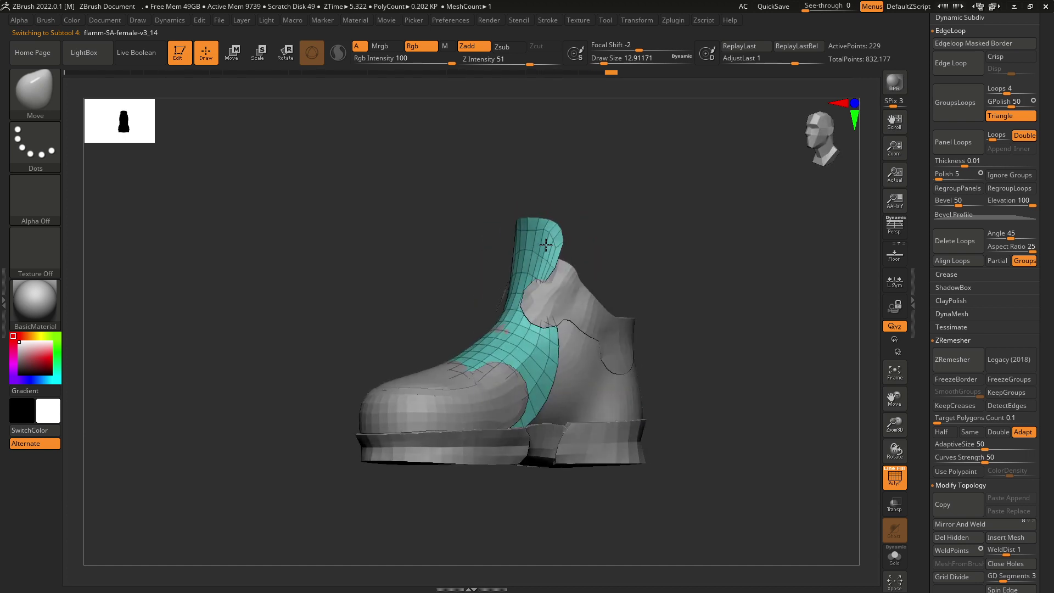
drag(565, 236, 561, 239)
right_drag(579, 238, 539, 243)
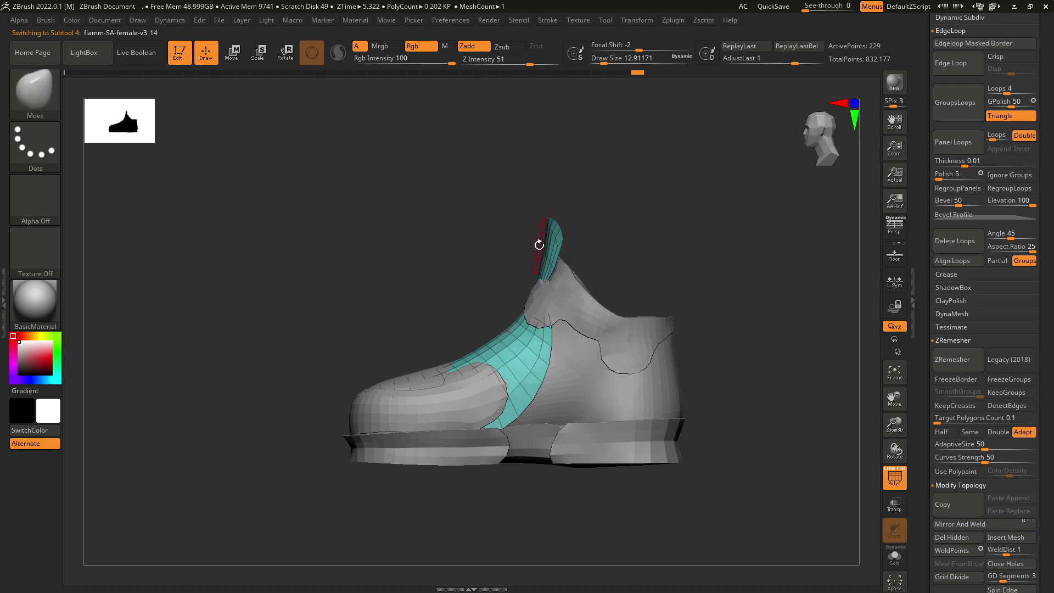
key(space)
drag(539, 242, 543, 244)
right_drag(534, 241, 518, 259)
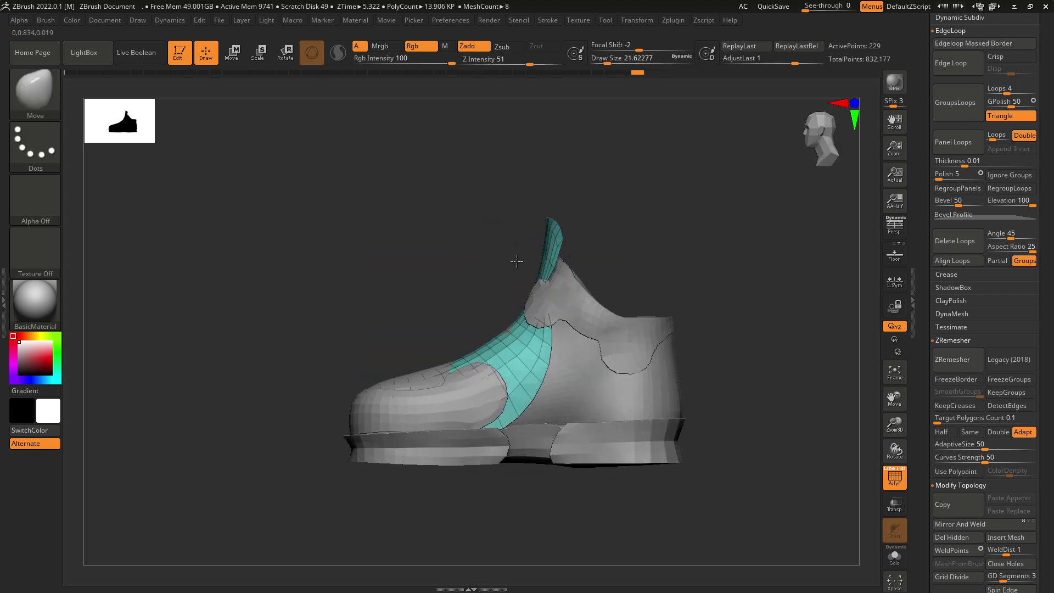
- Remesh the instep panel with ZRemesher at a Target Polygons Count of 0.1 and check the new topology
click(971, 360)
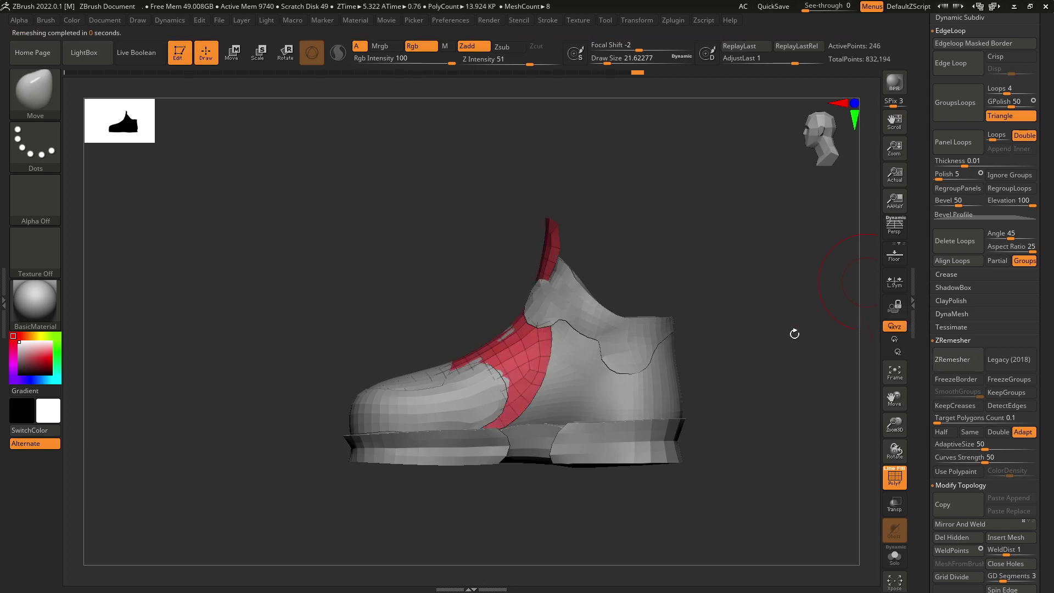
mouse_move(694, 310)
right_down()
mouse_move(730, 324)
mouse_move(695, 327)
right_up()
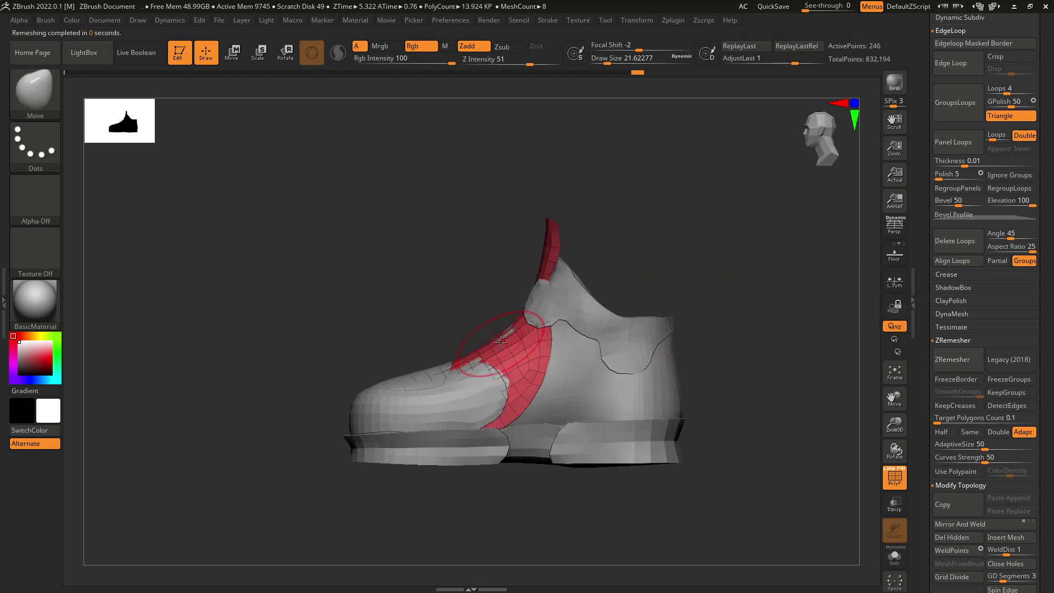
right_drag(496, 308, 480, 391)
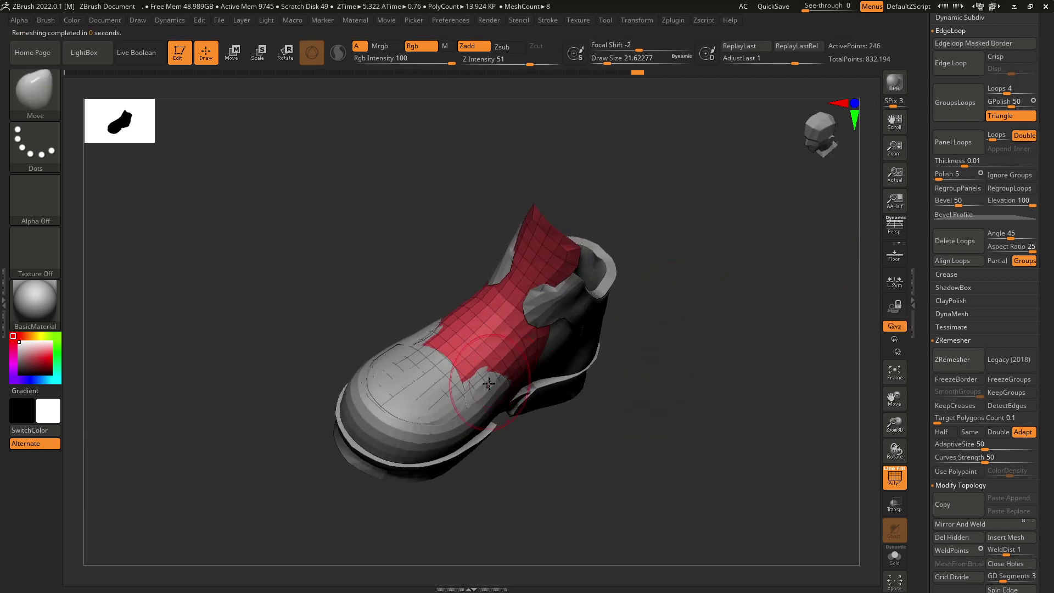
- Mask the instep panel except its upright tongue, tilt the tongue forward with Rotate, and clear the mask
shift+right_drag(572, 389, 610, 291)
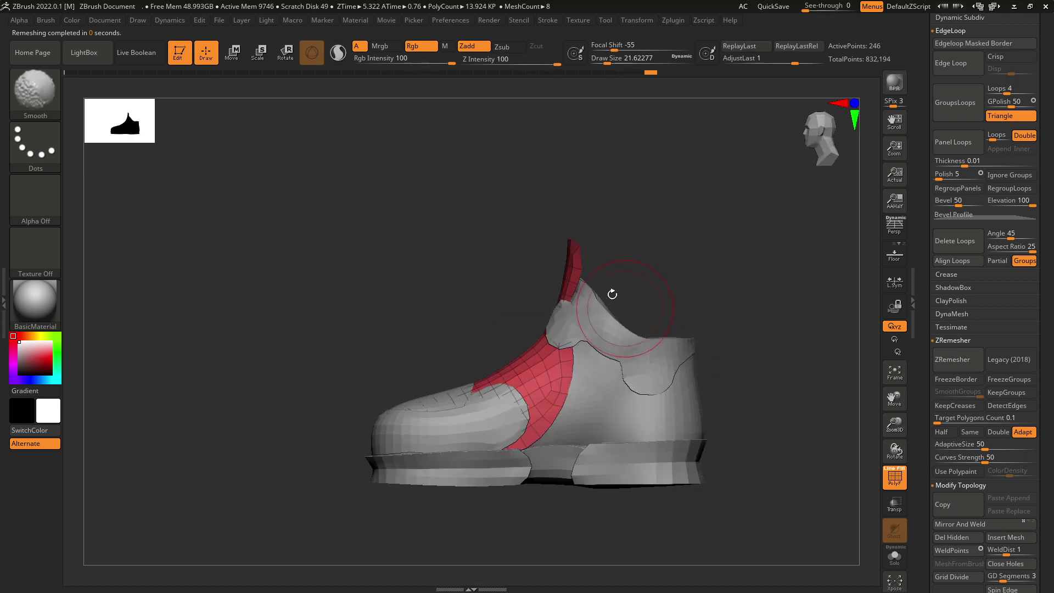
key(ctrl)
ctrl+drag(597, 201, 477, 231)
ctrl+click(637, 254)
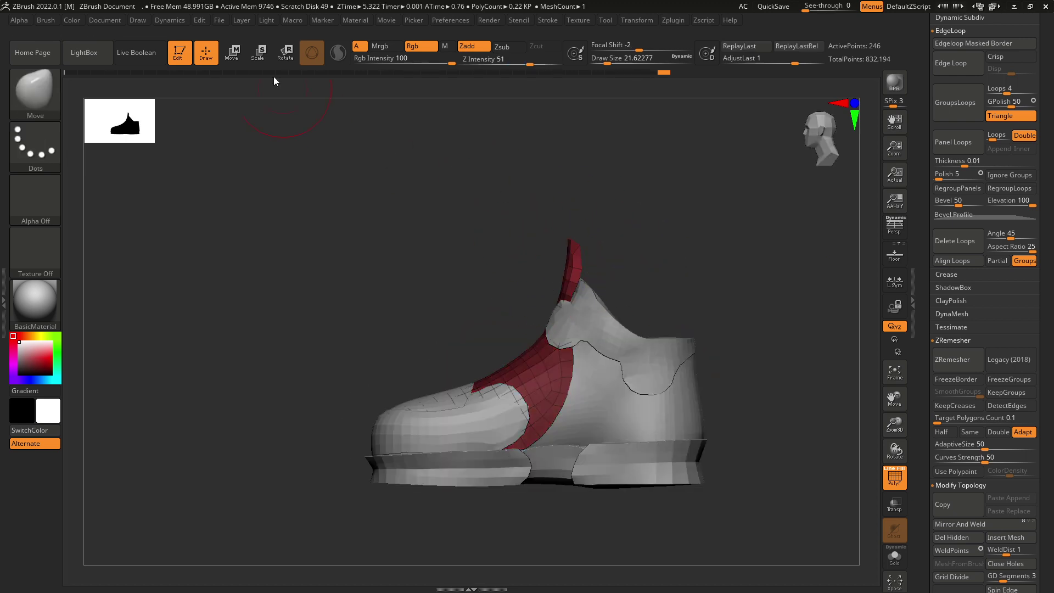
click(286, 54)
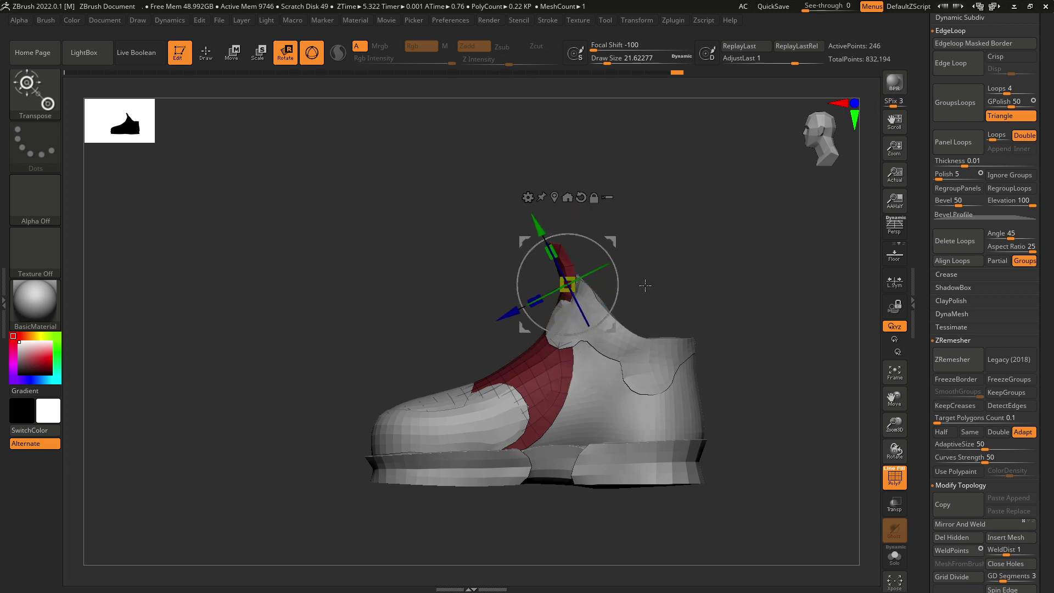
right_drag(646, 286, 585, 444)
ctrl+click(694, 280)
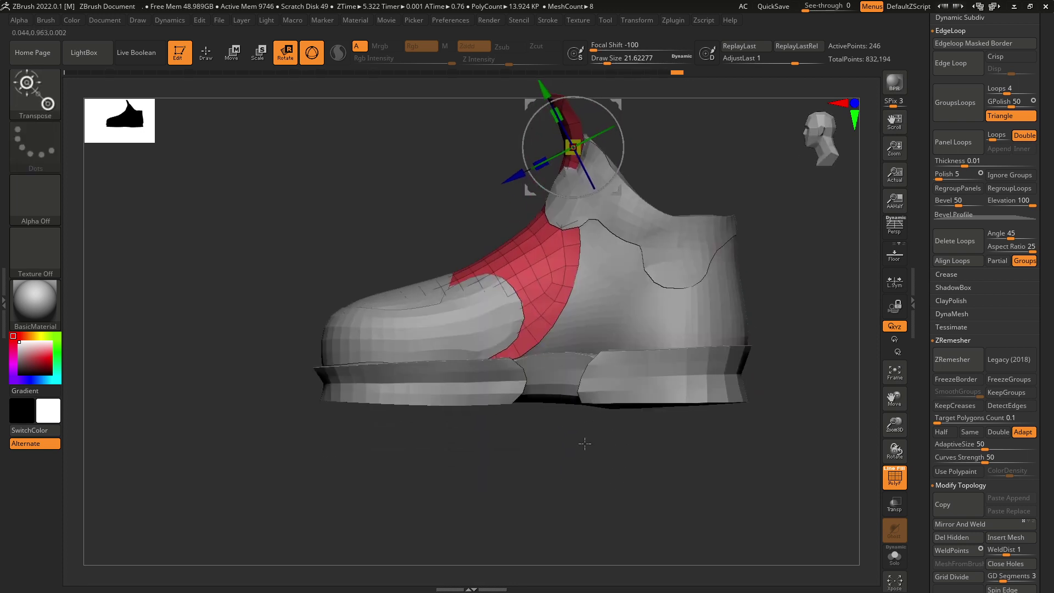
- Select the toe-side panel and refine its outline with the Move brush at Draw Size about 9.4 and 18.5
alt+click(484, 327)
mouse_move(531, 468)
right_down()
mouse_move(553, 496)
mouse_move(502, 393)
mouse_move(483, 307)
mouse_move(385, 182)
mouse_move(325, 126)
right_up()
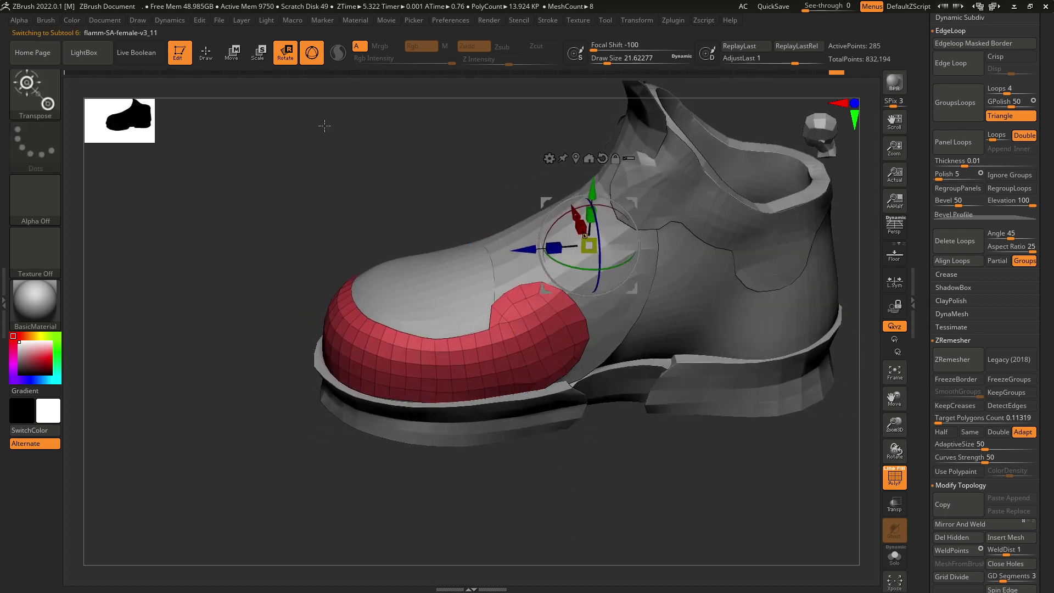
key(q)
key(space)
drag(541, 311, 522, 311)
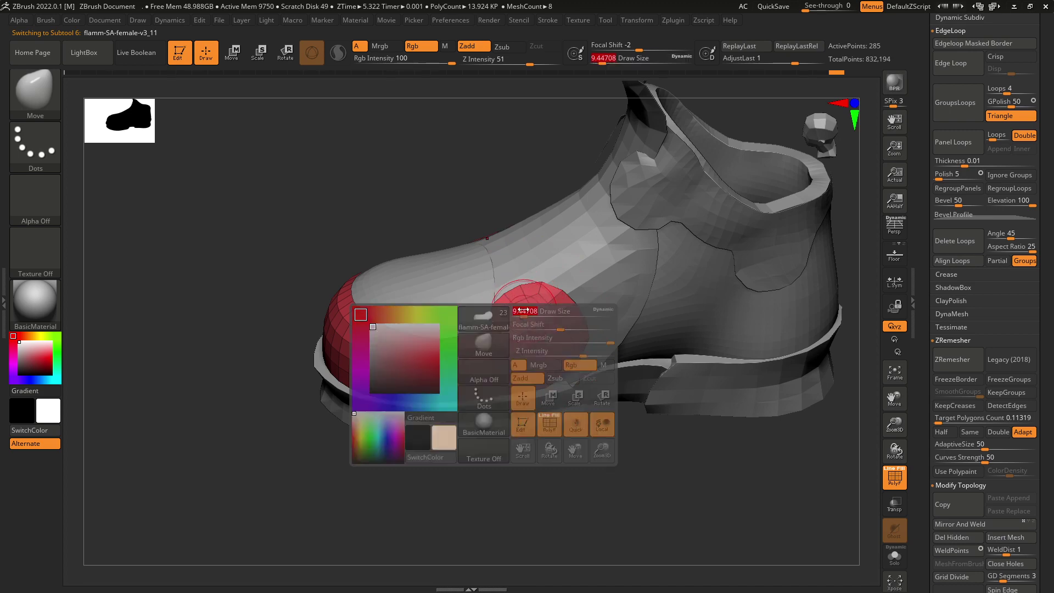
right_drag(511, 291, 545, 420)
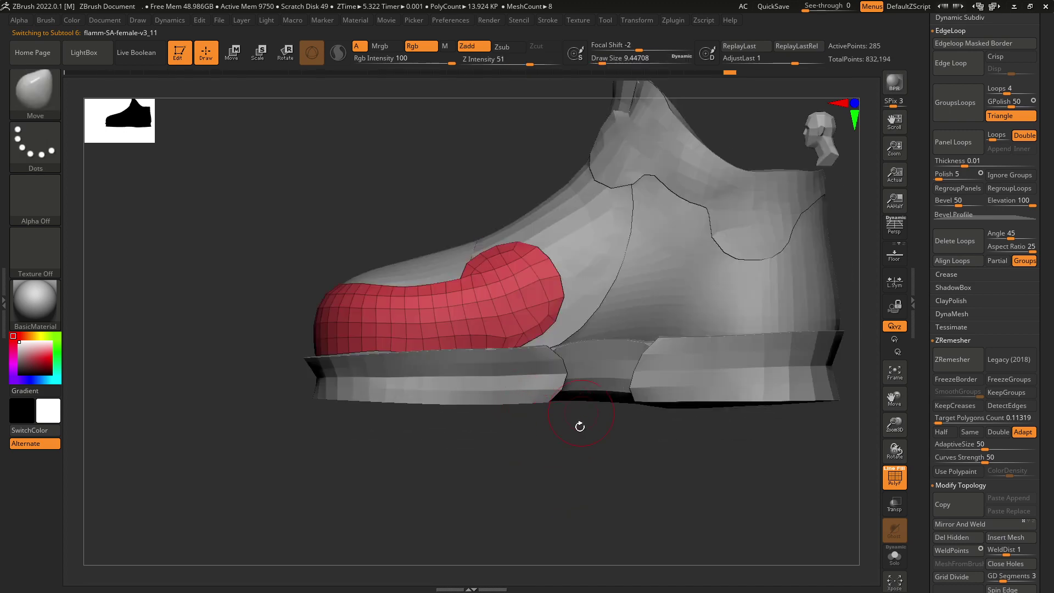
mouse_move(606, 515)
right_down()
mouse_move(621, 494)
mouse_move(579, 440)
mouse_move(632, 451)
mouse_move(594, 445)
mouse_move(489, 377)
right_up()
key(shift)
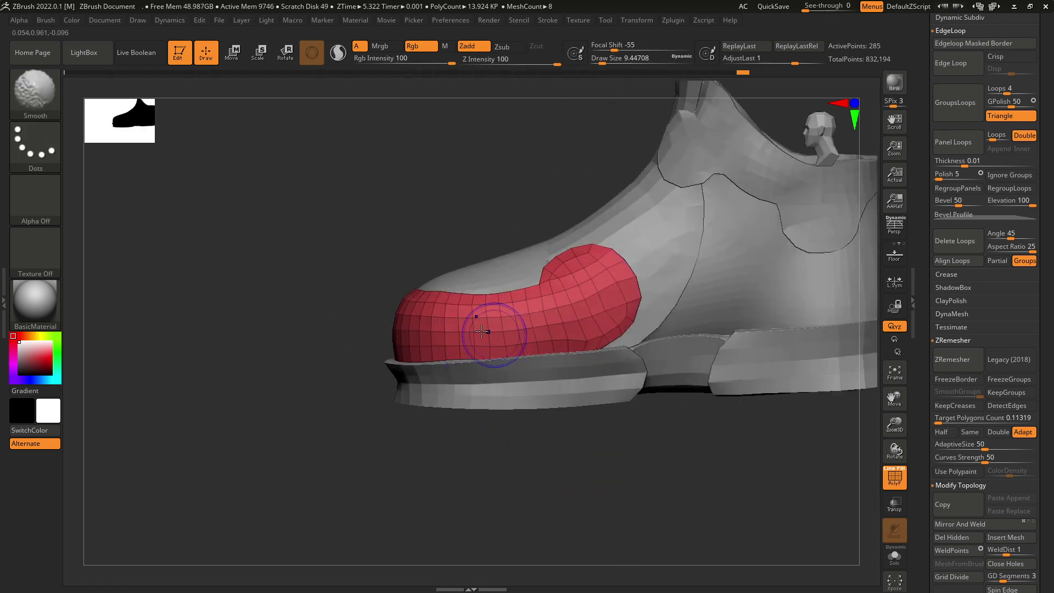
key(space)
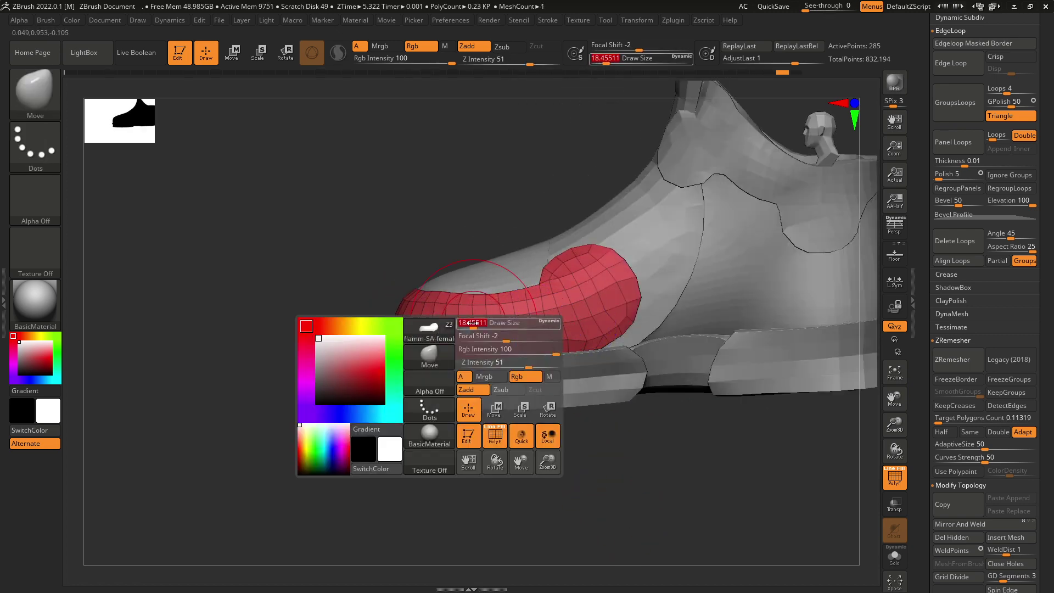
click(468, 329)
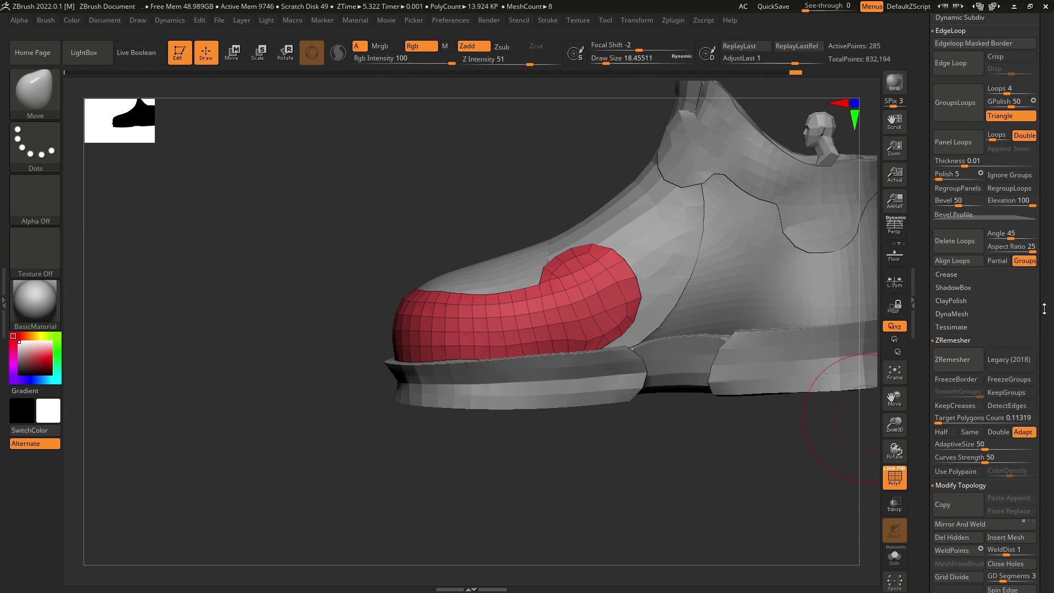
- Thicken the toe-side panel with Panel Loops using Thickness 0.00363, Polish 0, Bevel 0 and Elevation -7
right_drag(719, 399, 714, 387)
scroll(1022, 341, up, 4)
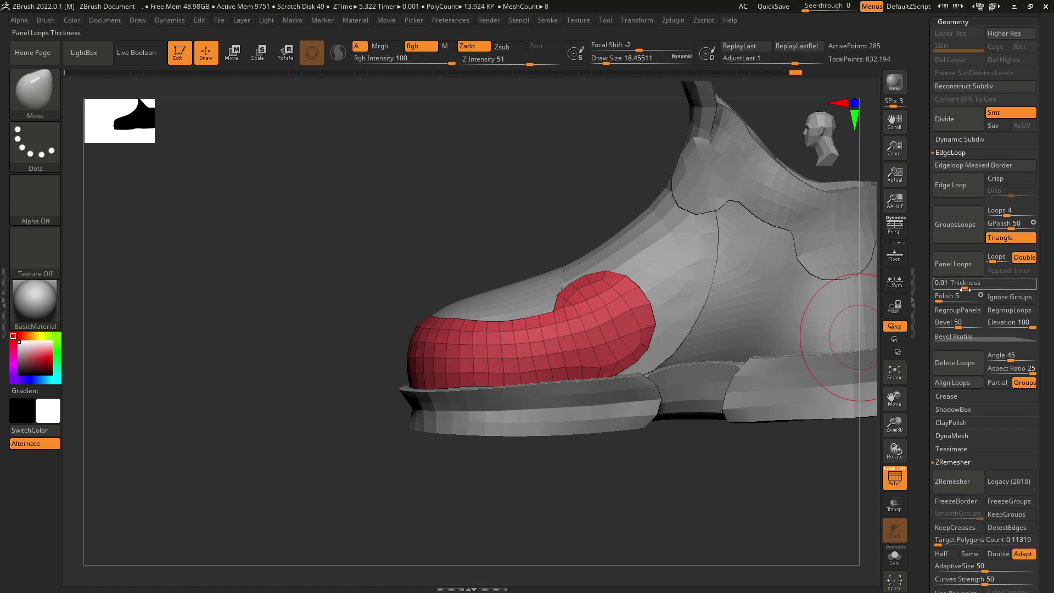
drag(940, 300, 921, 301)
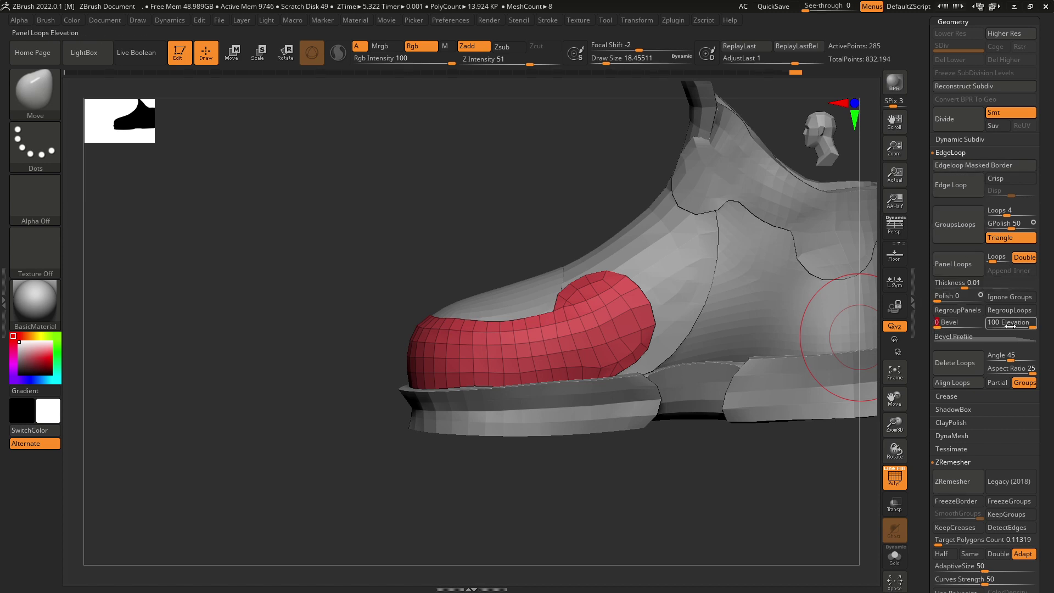
drag(1010, 327, 1006, 327)
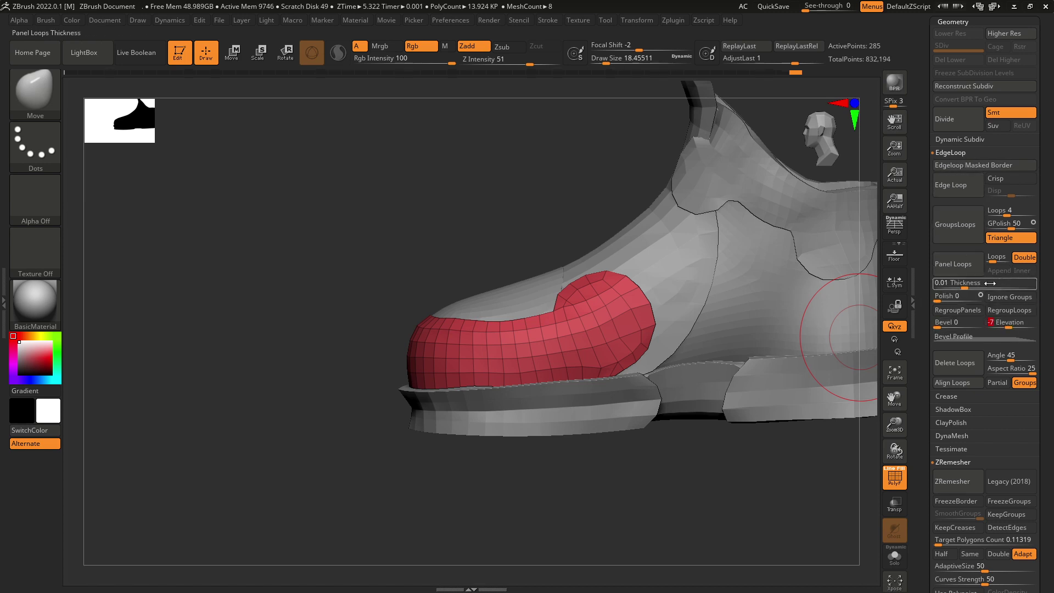
click(967, 267)
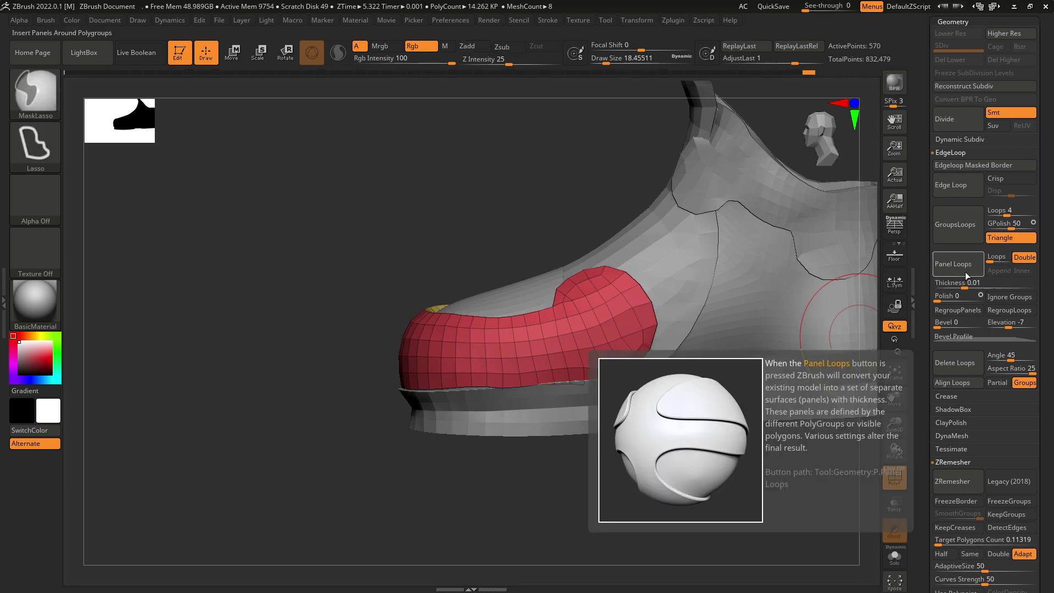
drag(960, 284, 956, 284)
click(968, 267)
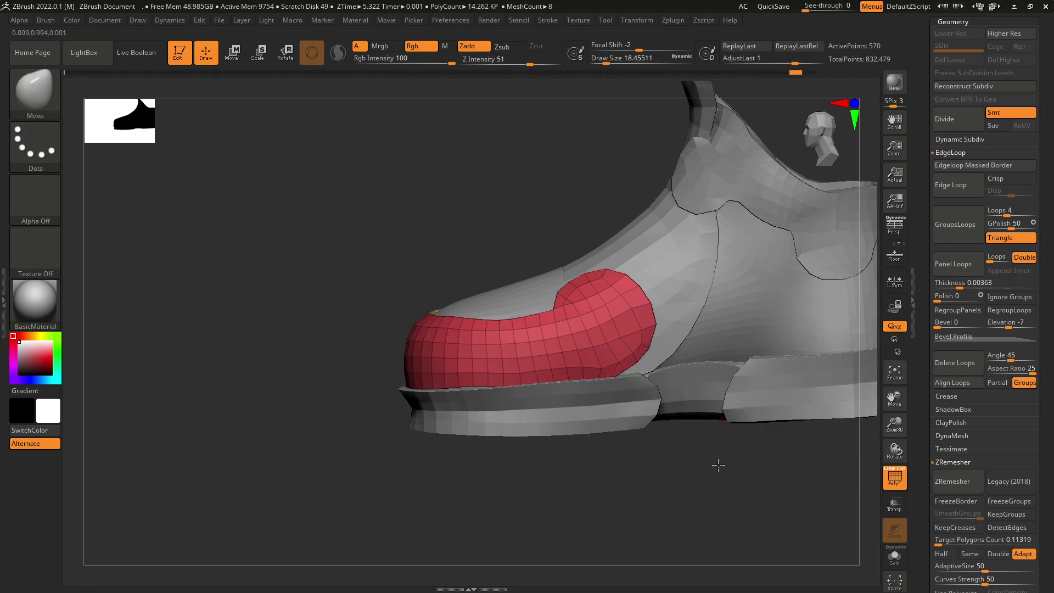
mouse_move(718, 465)
mouse_down()
mouse_move(721, 520)
mouse_move(733, 497)
mouse_move(739, 529)
mouse_move(706, 447)
mouse_move(733, 477)
mouse_up()
- Thicken the toe-top panel with Panel Loops using Loops 1, Thickness 0.00248, Polish 0, Bevel 0 and Elevation -1, and hide the polyframe
alt+click(522, 330)
text(0.01)
click(948, 297)
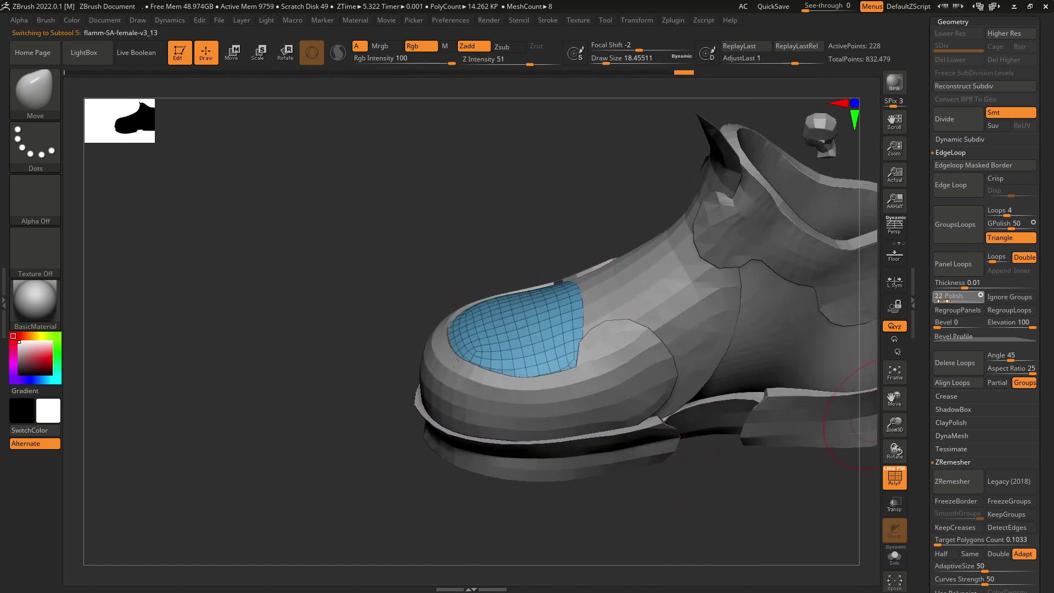
text(0)
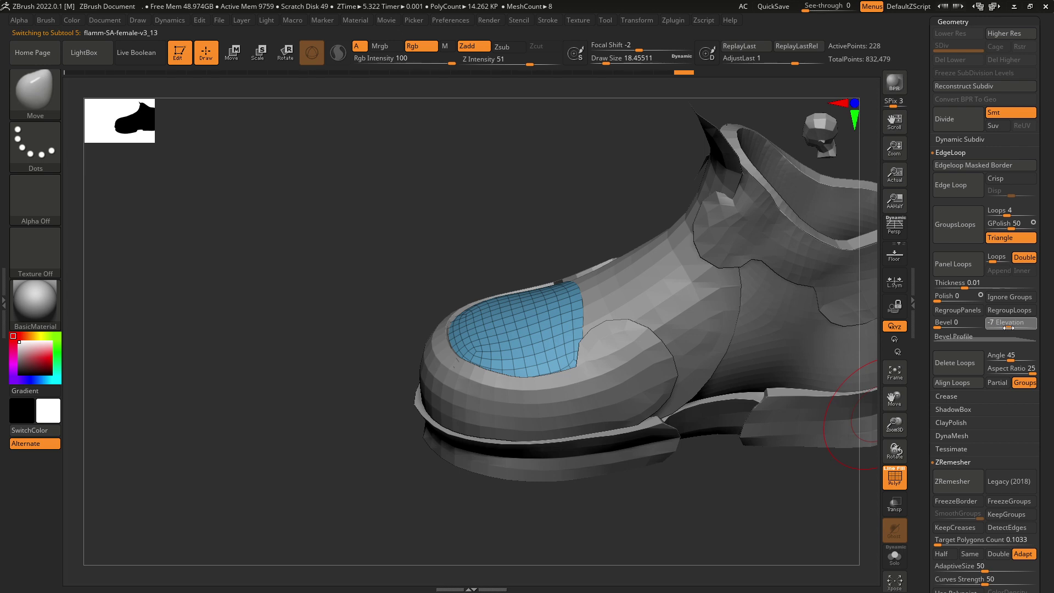
drag(965, 288, 960, 290)
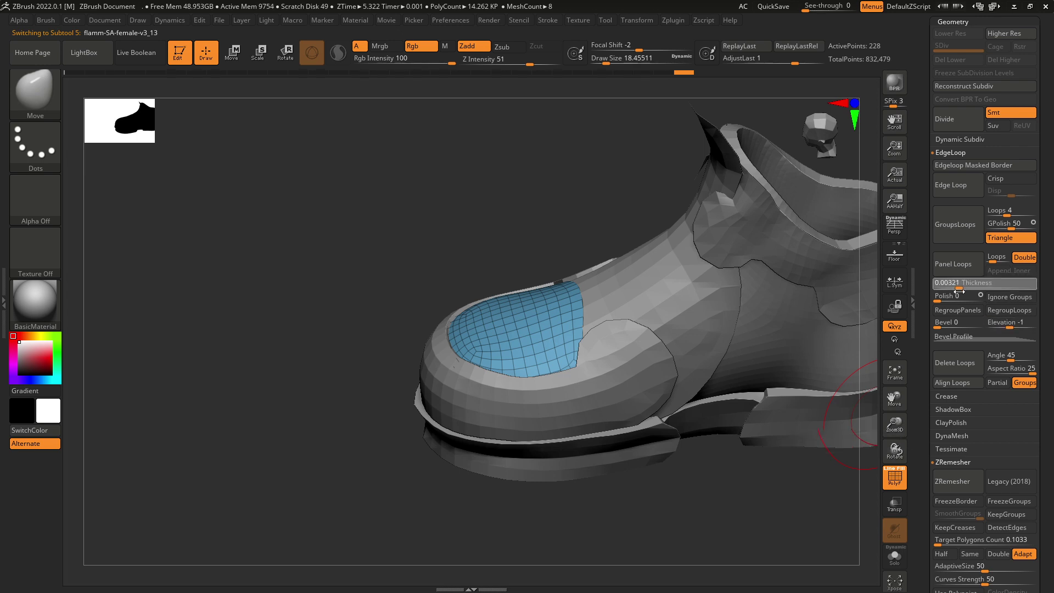
click(958, 291)
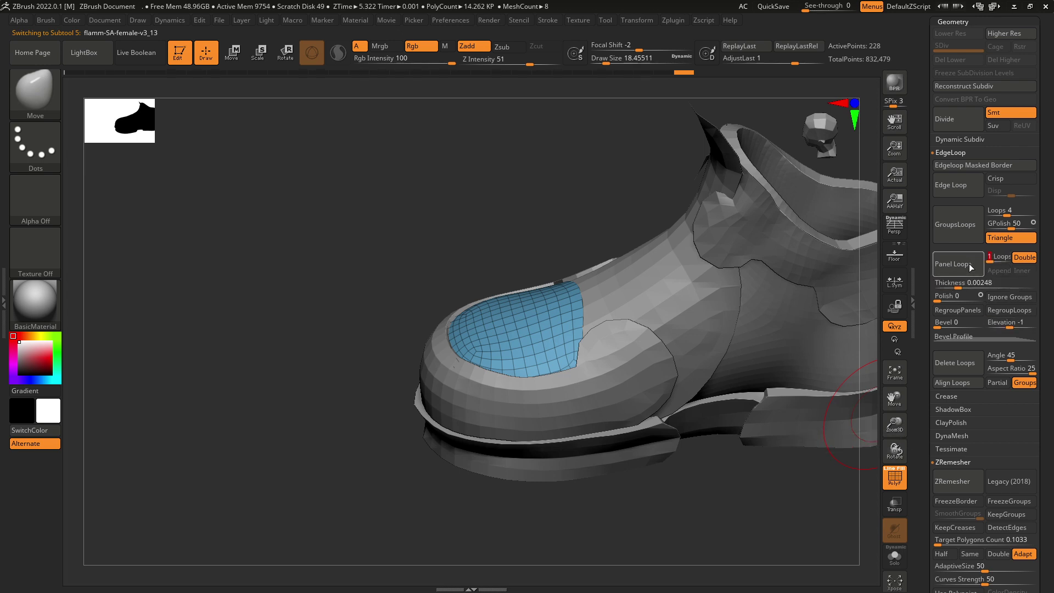
click(971, 267)
drag(702, 487, 821, 438)
click(896, 478)
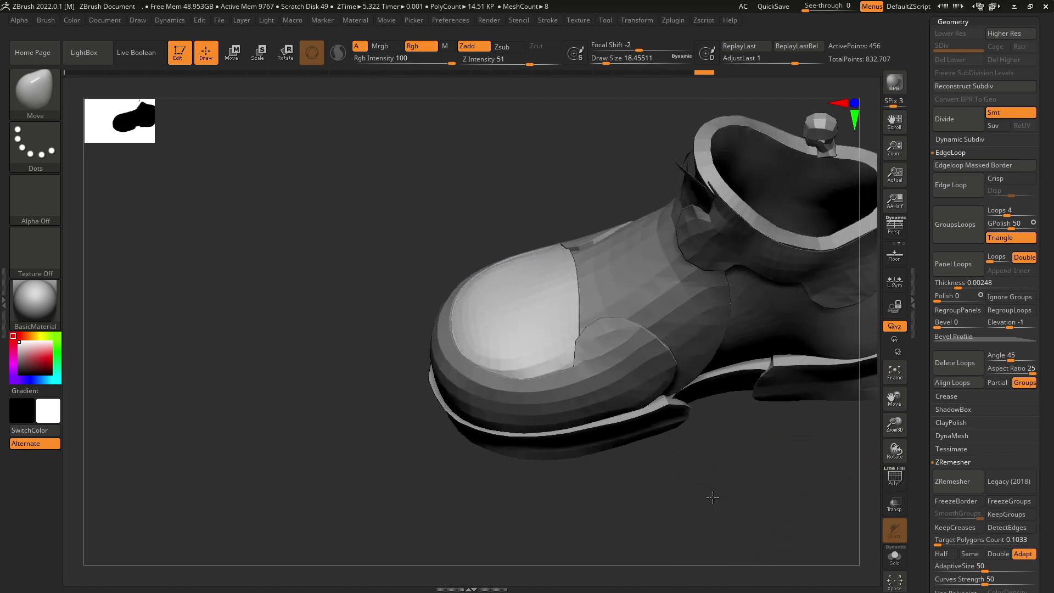
drag(714, 497, 681, 488)
- Thicken the instep panel with Panel Loops using Thickness 0.00363, Polish 0, Bevel 0 and Elevation 0
alt+click(675, 361)
alt+drag(770, 497, 834, 442)
click(967, 337)
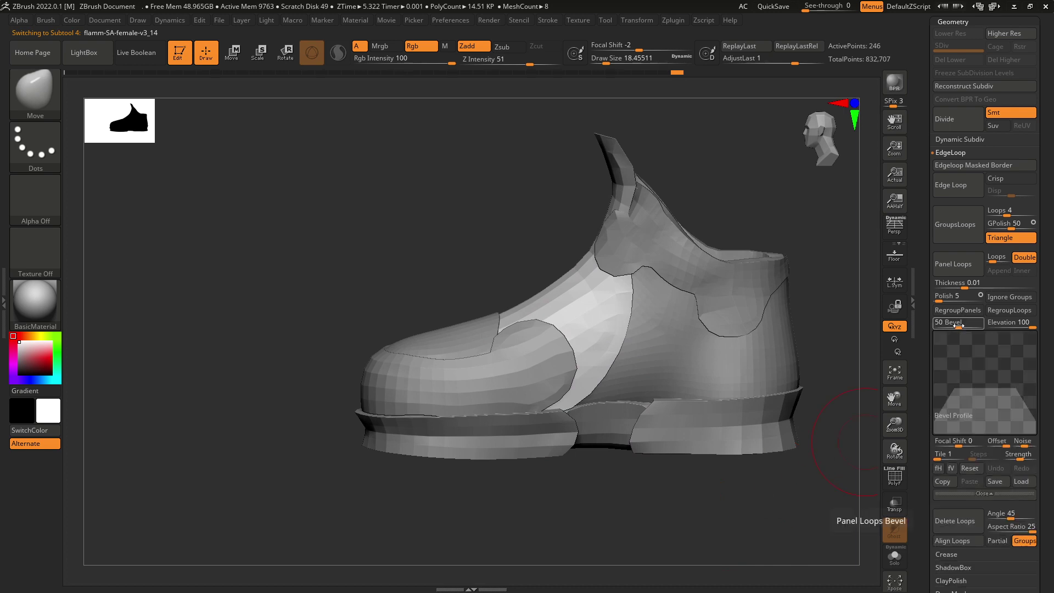
drag(958, 323, 927, 299)
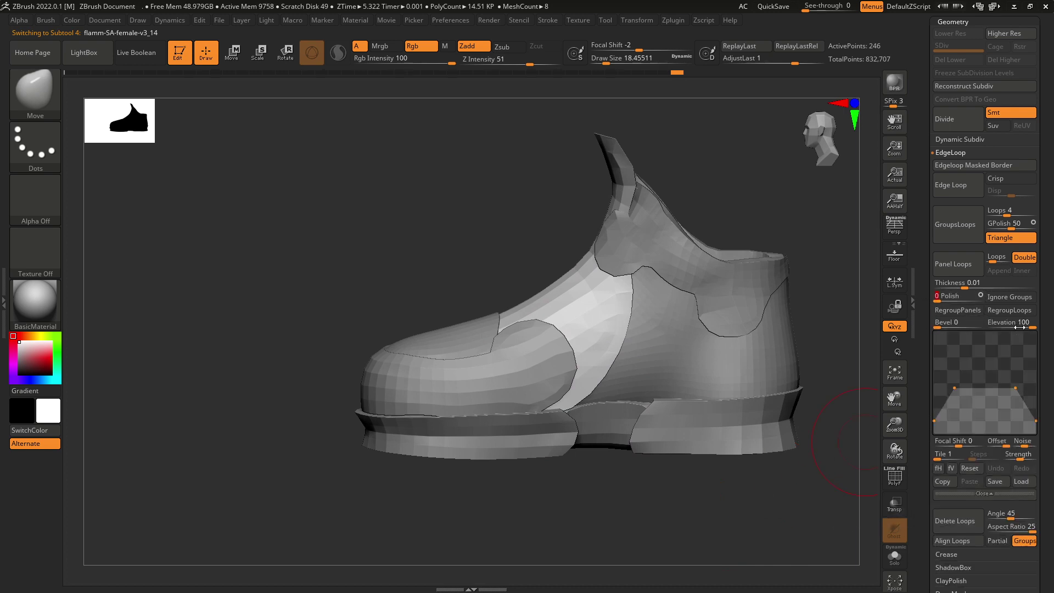
drag(1032, 326, 1009, 325)
drag(965, 288, 961, 288)
click(954, 264)
drag(791, 522, 713, 513)
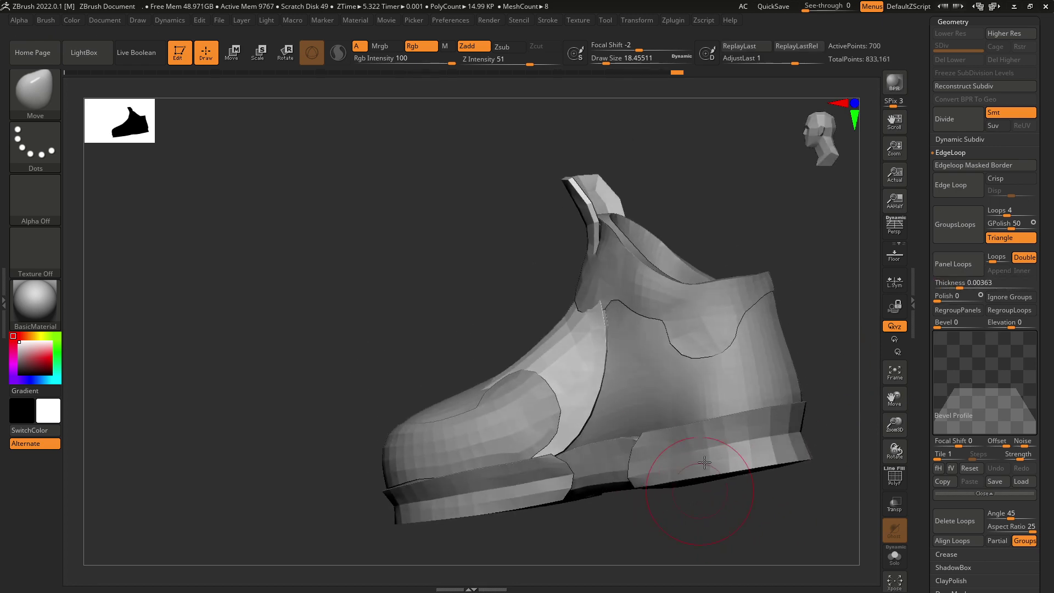
- Thicken the collar panel with Panel Loops using Thickness 0.01, Polish 0, Bevel 0 and Elevation -100
alt+click(703, 317)
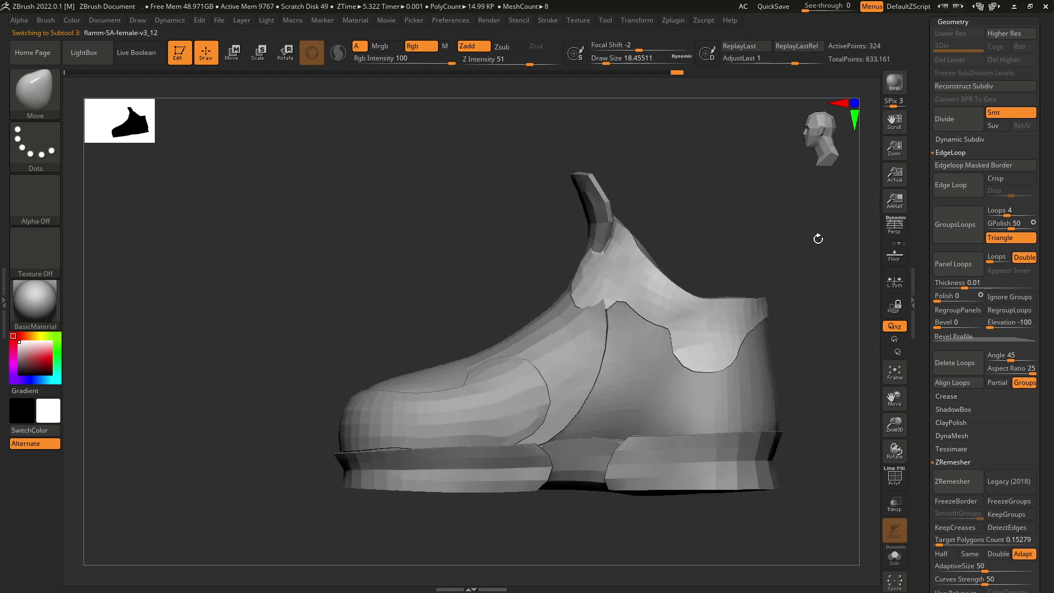
click(941, 321)
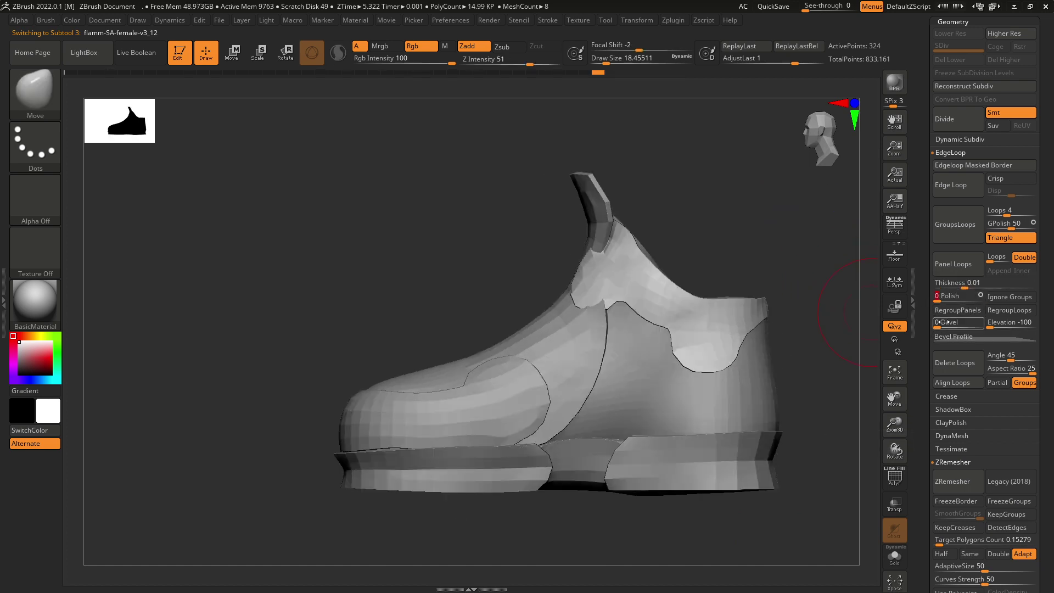
drag(810, 292, 765, 353)
- Select the main ankle body beneath the overlays and undo its last geometry changes
alt+click(784, 354)
key(ctrl)
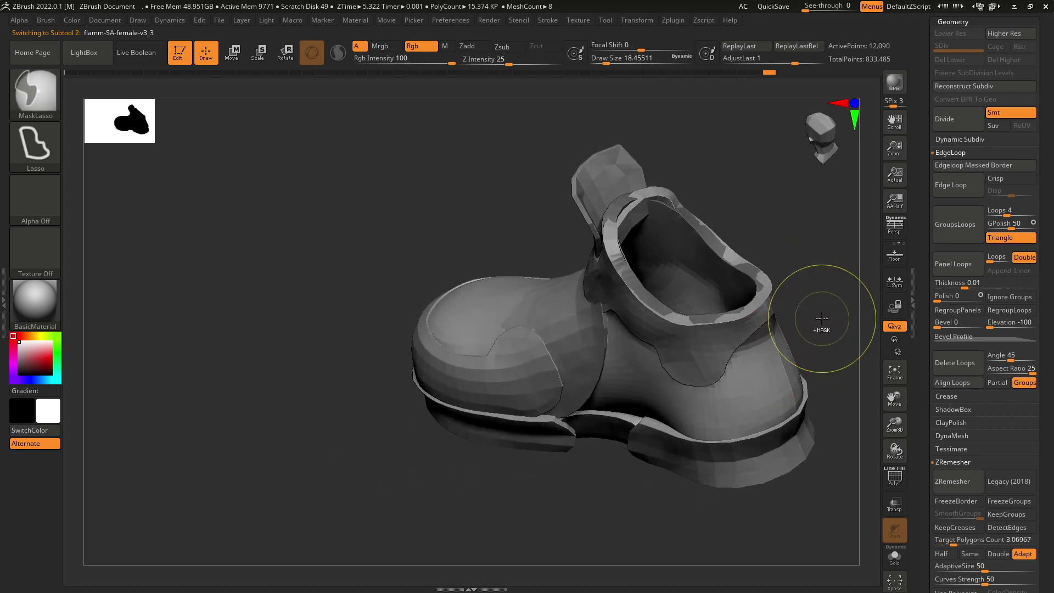
key(ctrl+z)
key(ctrl+z)
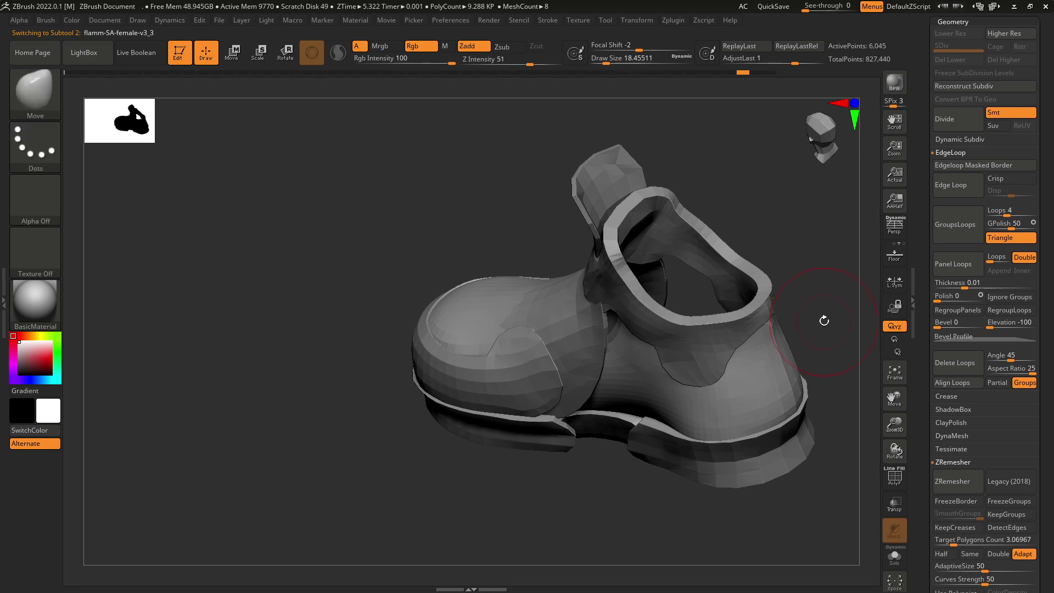
drag(824, 320, 832, 303)
- Select the thickened collar and adjust its front lobe from the side with the Move brush at Draw Size about 39.1
alt+click(739, 337)
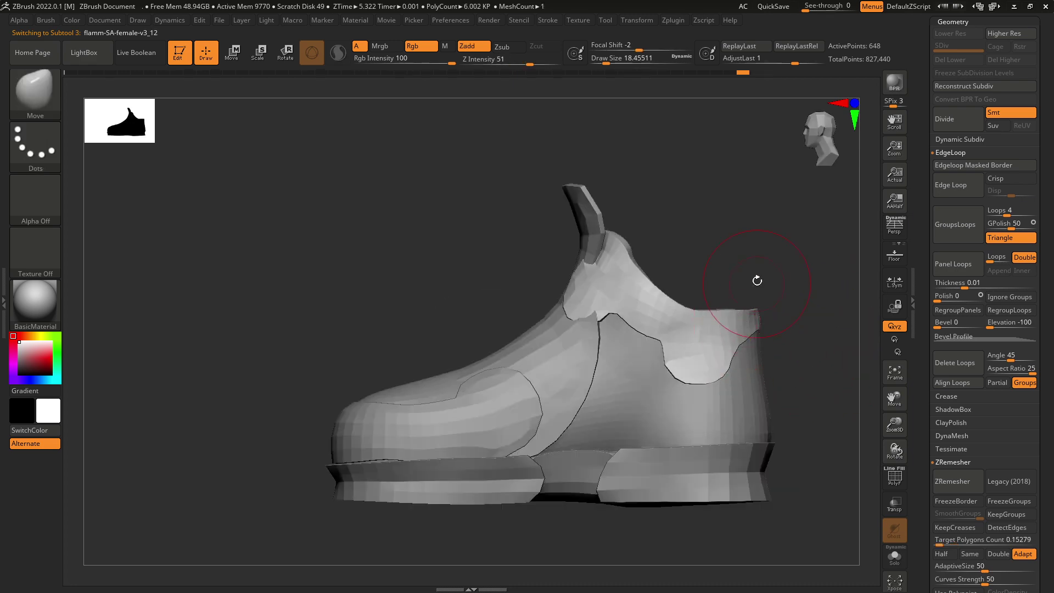
drag(758, 280, 715, 322)
drag(790, 286, 798, 273)
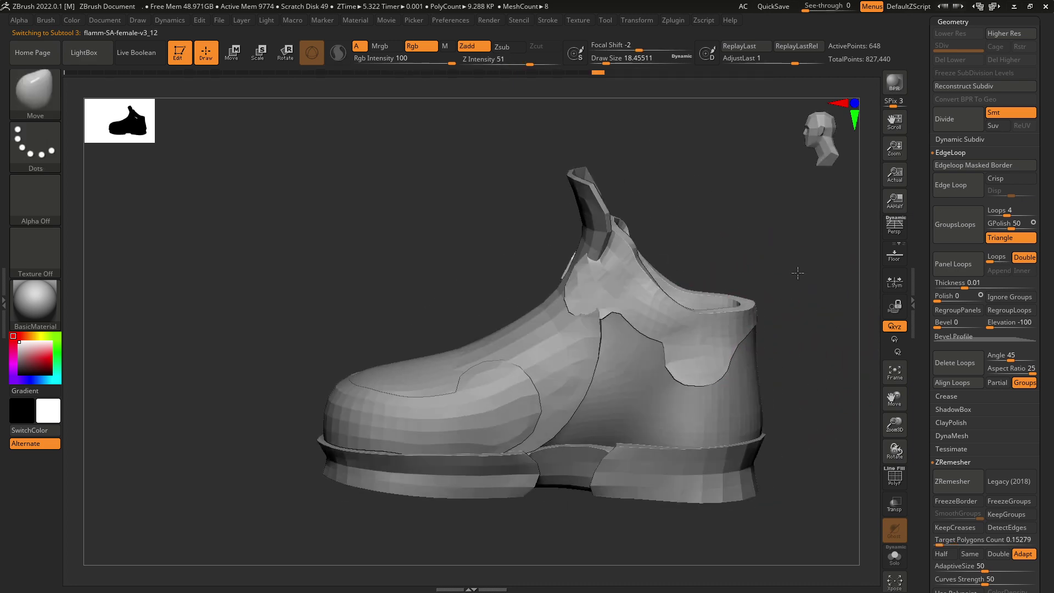
mouse_move(734, 265)
alt+mouse_down()
mouse_move(774, 263)
mouse_move(766, 269)
alt+mouse_up()
key(s)
drag(620, 297, 637, 296)
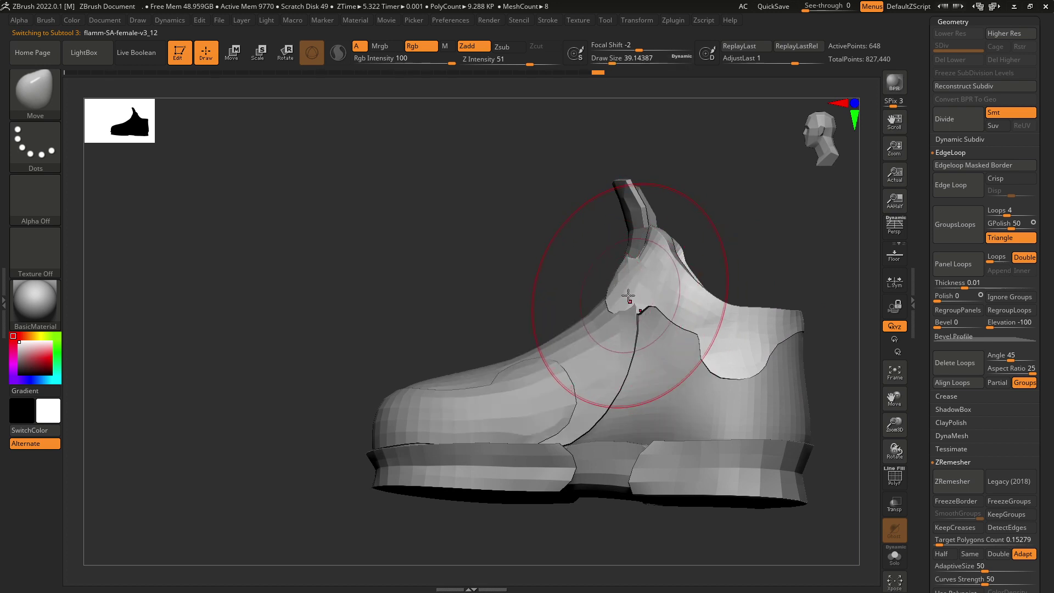
drag(701, 236, 760, 252)
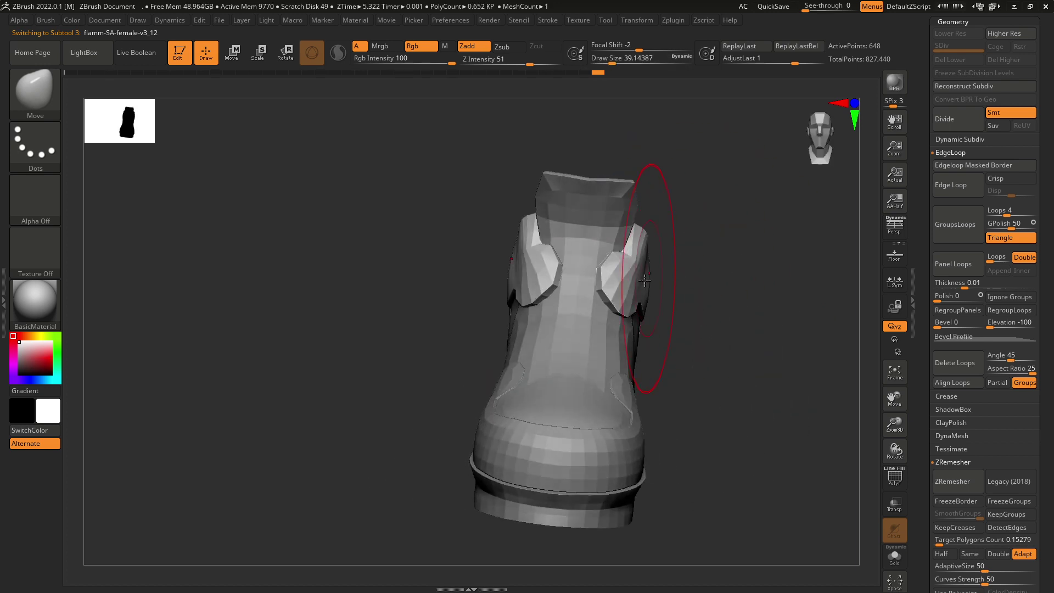
- Pull the collar's front and side edges into place around the ankle with the Move brush at Draw Size about 17
key(space)
drag(648, 281, 635, 282)
right_drag(634, 284, 684, 290)
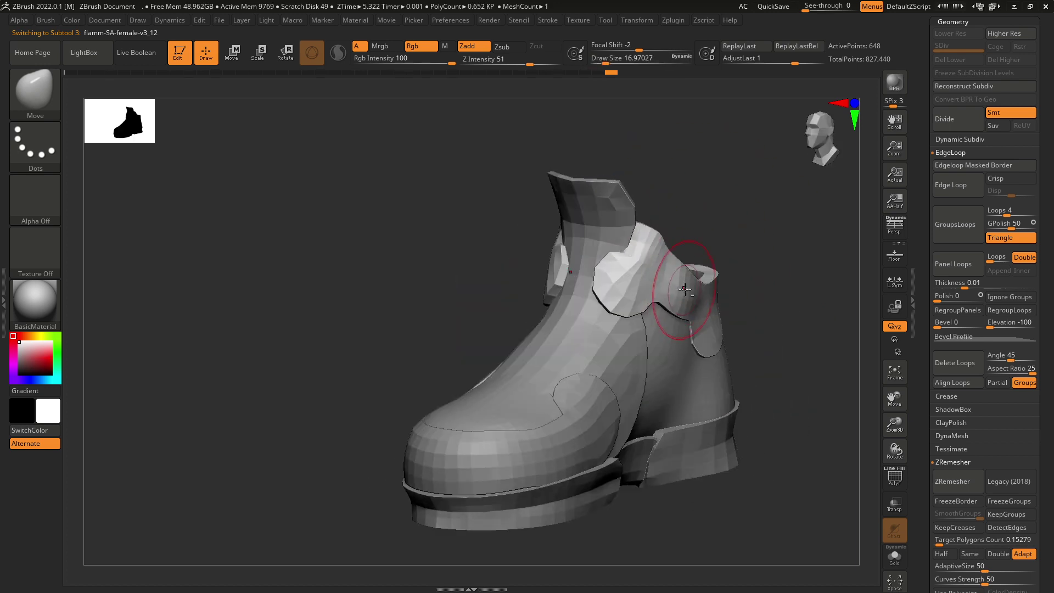
key(space)
drag(718, 334, 717, 332)
key(space)
mouse_move(723, 332)
right_down()
mouse_move(720, 300)
mouse_move(738, 302)
mouse_move(717, 301)
mouse_move(697, 221)
mouse_move(741, 348)
mouse_move(726, 394)
mouse_move(686, 393)
right_up()
- Fit the thickened toe-side and toe-top panels against the instep with the Move brush at Draw Size about 30.7
alt+click(606, 393)
key(space)
drag(602, 393, 604, 393)
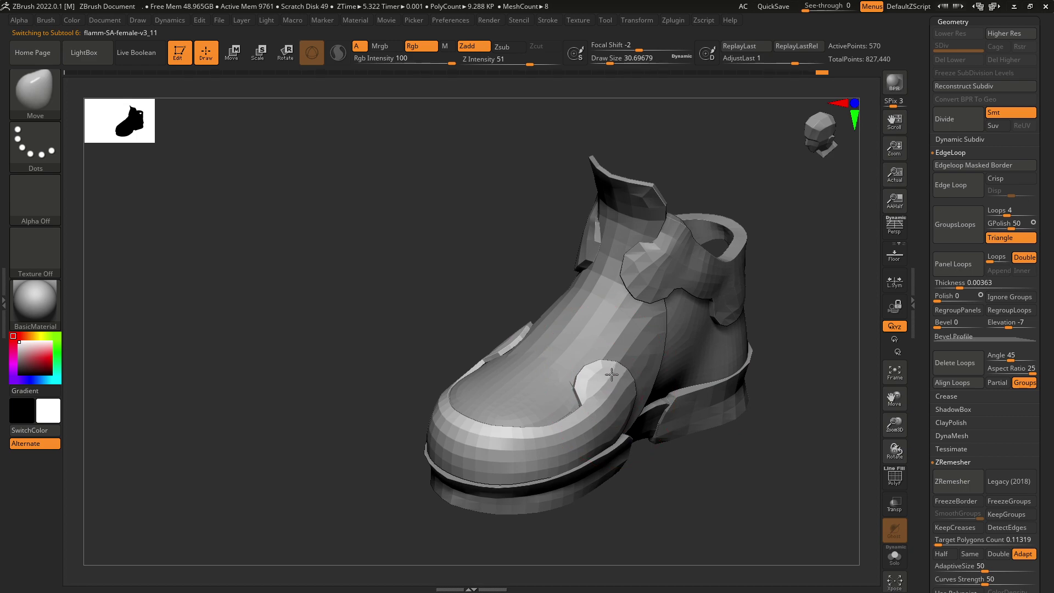
right_drag(612, 375, 541, 388)
alt+click(567, 377)
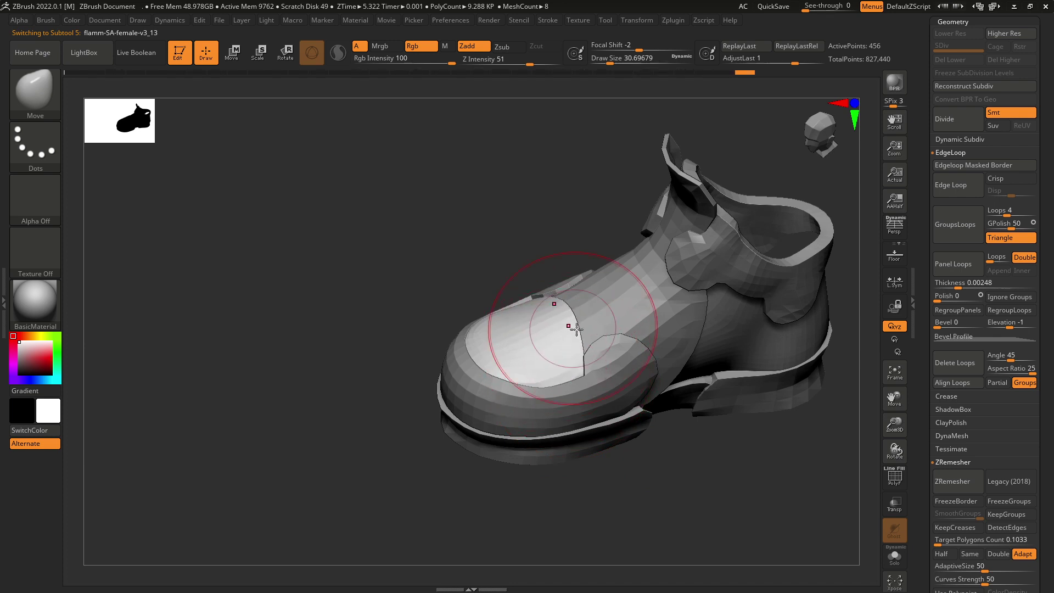
mouse_move(575, 328)
right_down()
mouse_move(619, 480)
mouse_move(565, 343)
right_up()
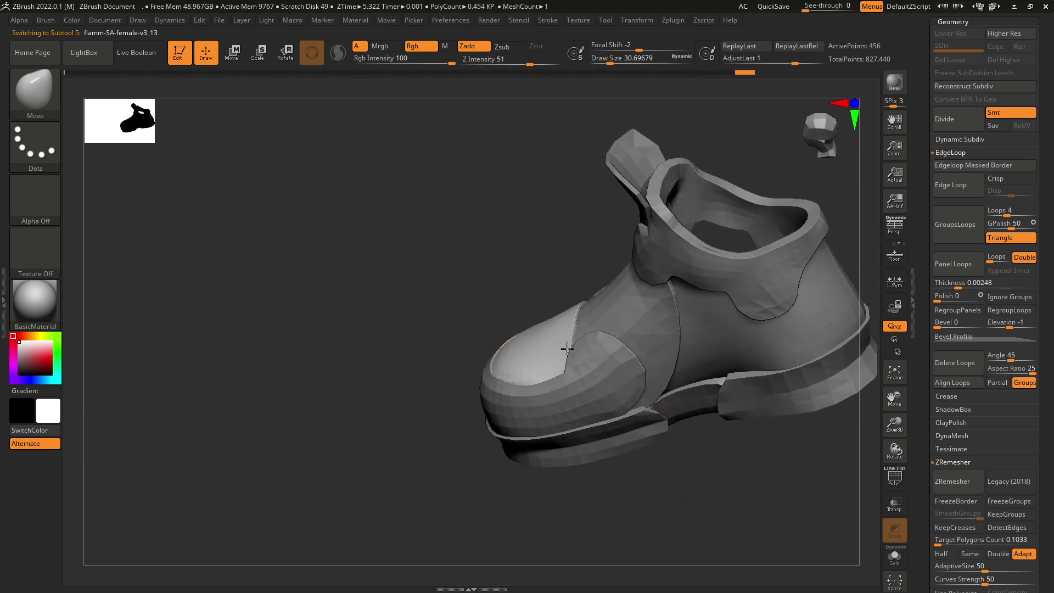
- Select the instep panel and pull its rear edge forward from the side with the Move brush at Draw Size about 20
mouse_move(571, 294)
right_down()
mouse_move(617, 315)
mouse_move(604, 253)
mouse_move(678, 297)
mouse_move(667, 469)
mouse_move(648, 337)
right_up()
right_drag(765, 207, 712, 273)
key(space)
drag(647, 299, 638, 303)
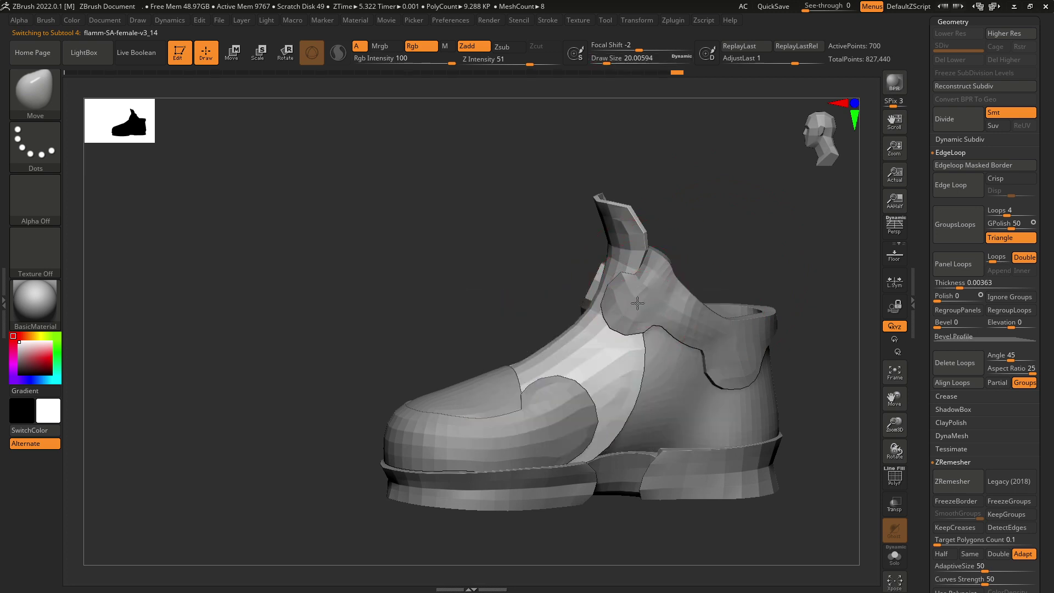
mouse_move(690, 247)
right_down()
mouse_move(711, 252)
mouse_move(632, 301)
mouse_move(758, 216)
mouse_move(708, 237)
mouse_move(634, 363)
mouse_move(644, 326)
right_up()
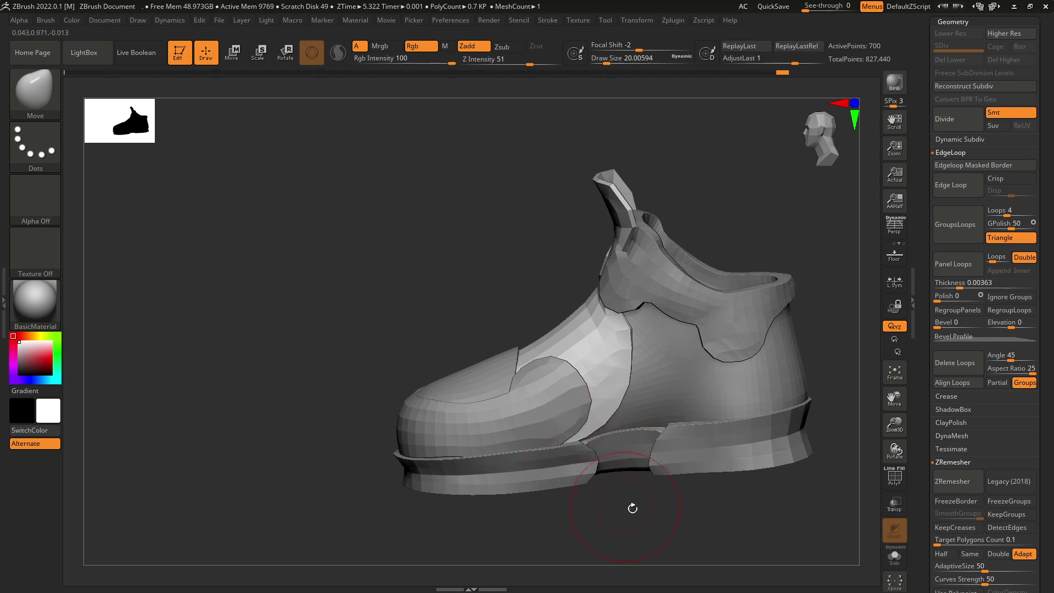
mouse_move(632, 508)
ctrl+right_down()
mouse_move(641, 431)
mouse_move(631, 466)
mouse_move(690, 504)
mouse_move(690, 405)
ctrl+right_up()
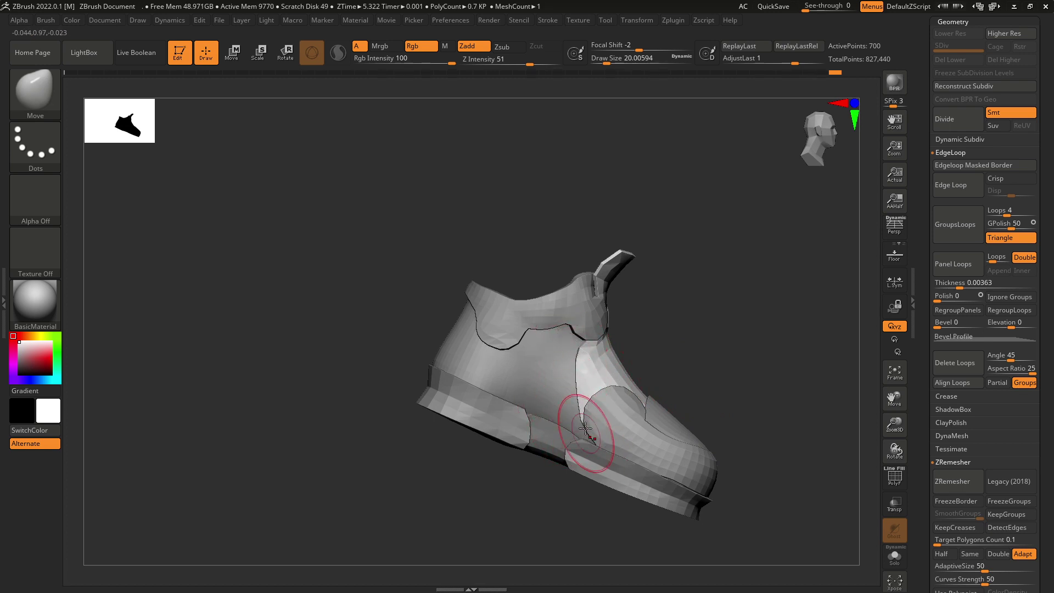
mouse_move(586, 427)
right_down()
mouse_move(623, 497)
mouse_move(706, 431)
mouse_move(659, 443)
mouse_move(657, 381)
mouse_move(683, 483)
right_up()
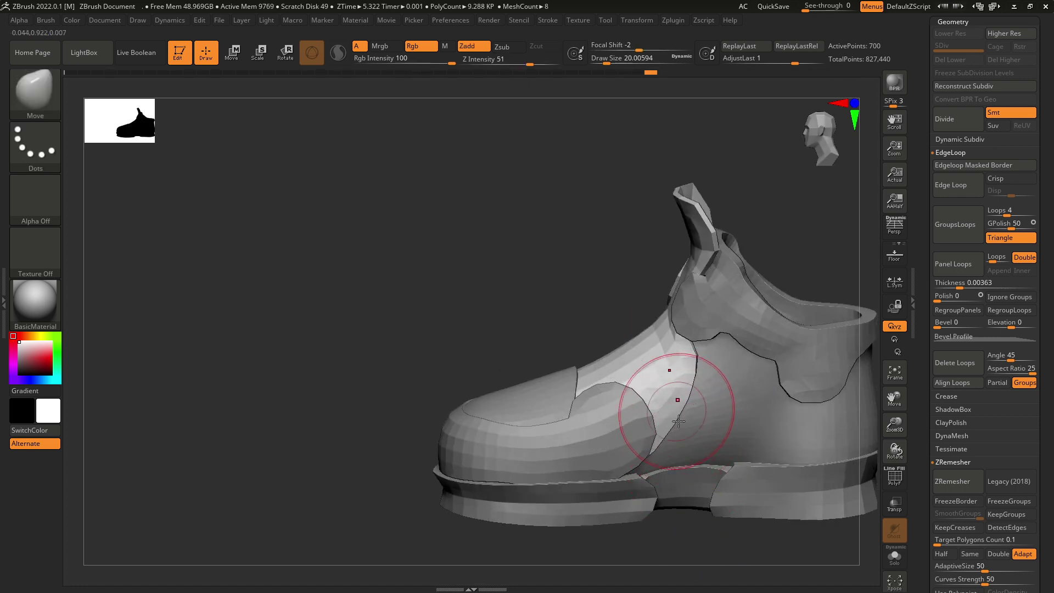
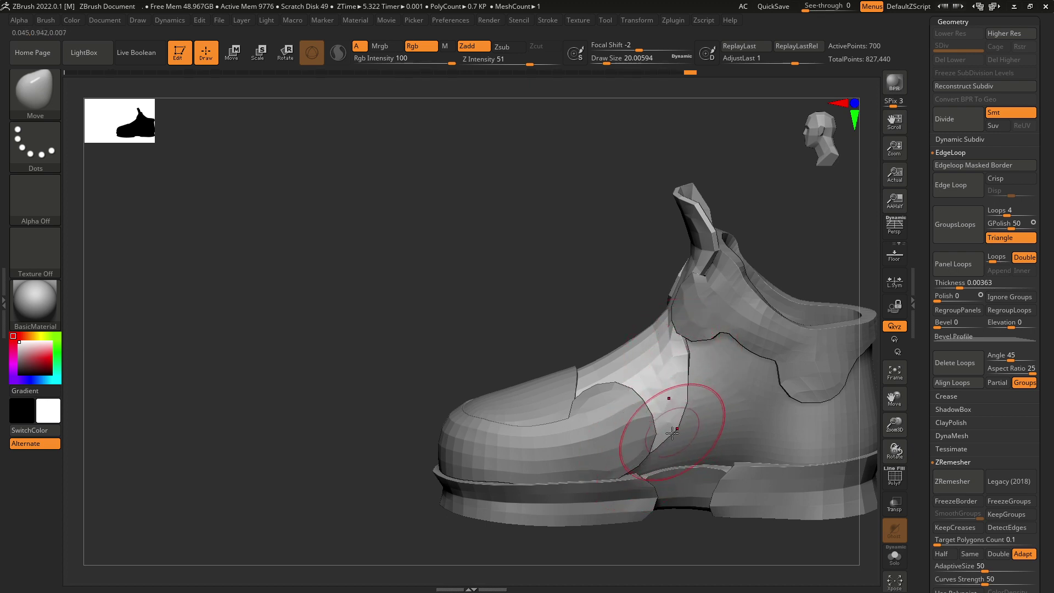
right_drag(776, 248, 700, 304)
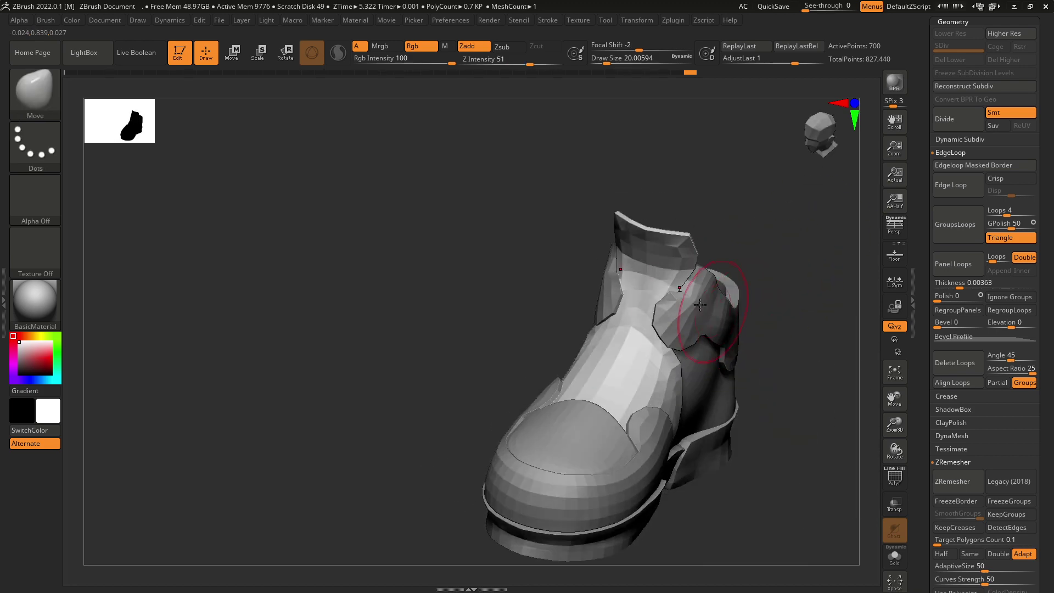
- Fit the toe-side panel's lower edge and the sole's front rim together with the Move brush at Draw Sizes about 25.1 and 56.5
key(shift)
mouse_move(680, 388)
right_down()
mouse_move(736, 393)
mouse_move(681, 434)
mouse_move(695, 558)
mouse_move(706, 454)
mouse_move(695, 534)
mouse_move(652, 419)
mouse_move(779, 483)
mouse_move(675, 471)
mouse_move(692, 499)
right_up()
key(ctrl)
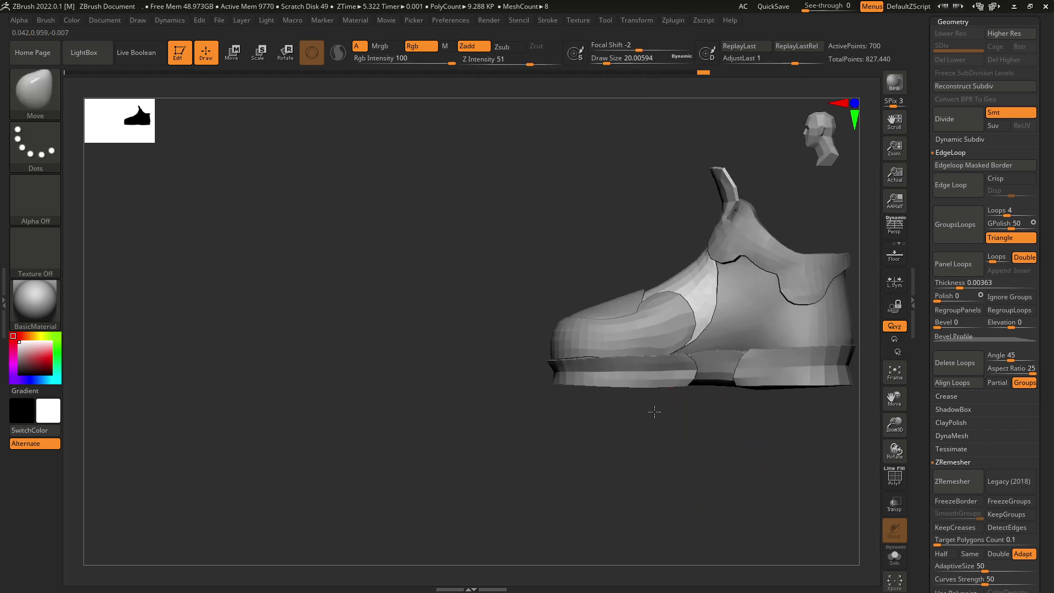
ctrl+right_drag(652, 412, 587, 377)
alt+click(587, 377)
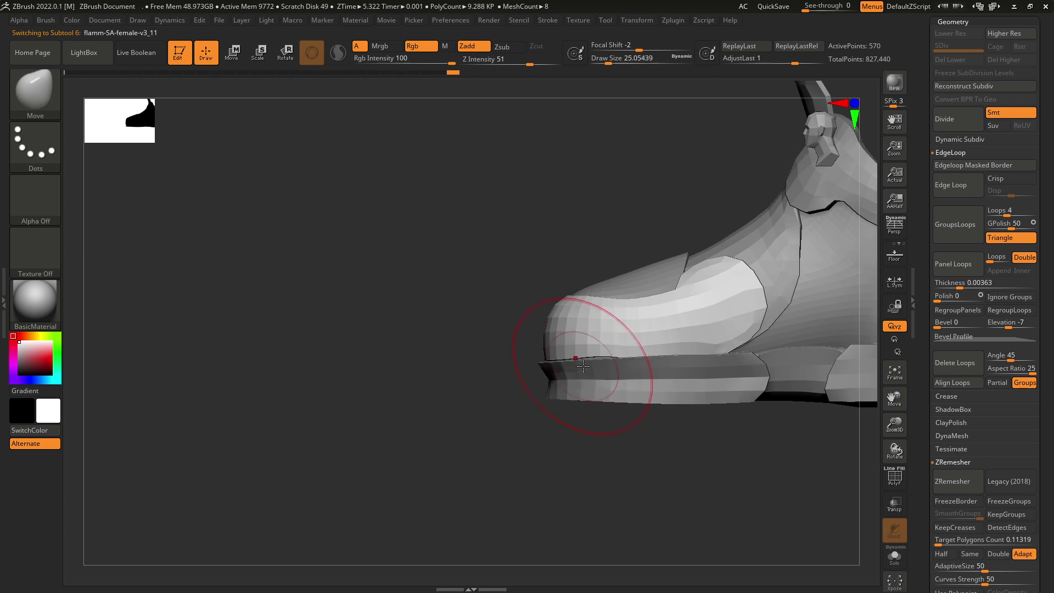
ctrl+right_drag(607, 320, 666, 349)
drag(634, 472, 624, 429)
ctrl+right_drag(575, 406, 612, 459)
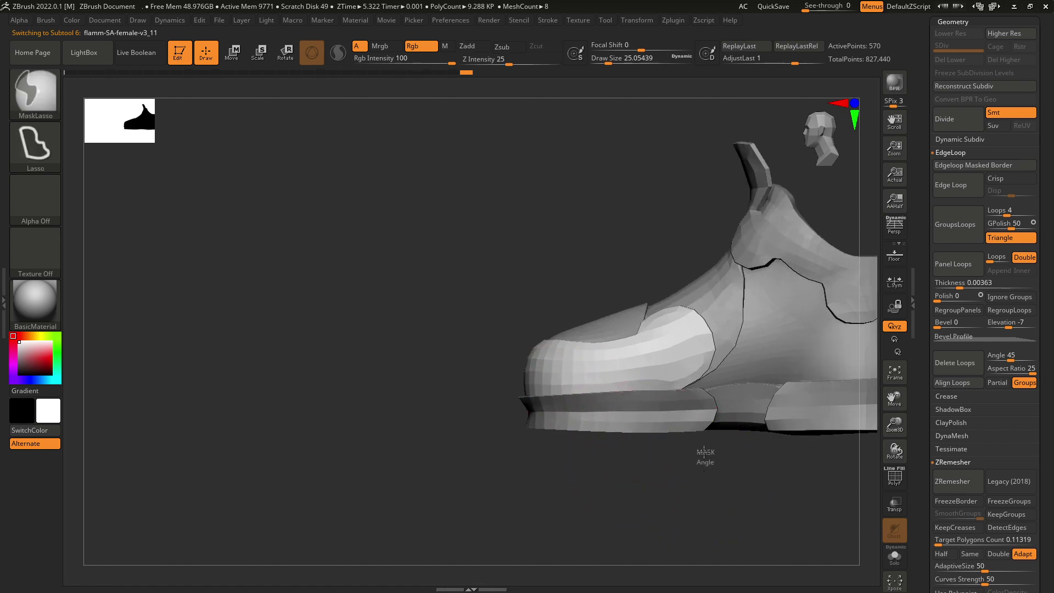
alt+click(635, 405)
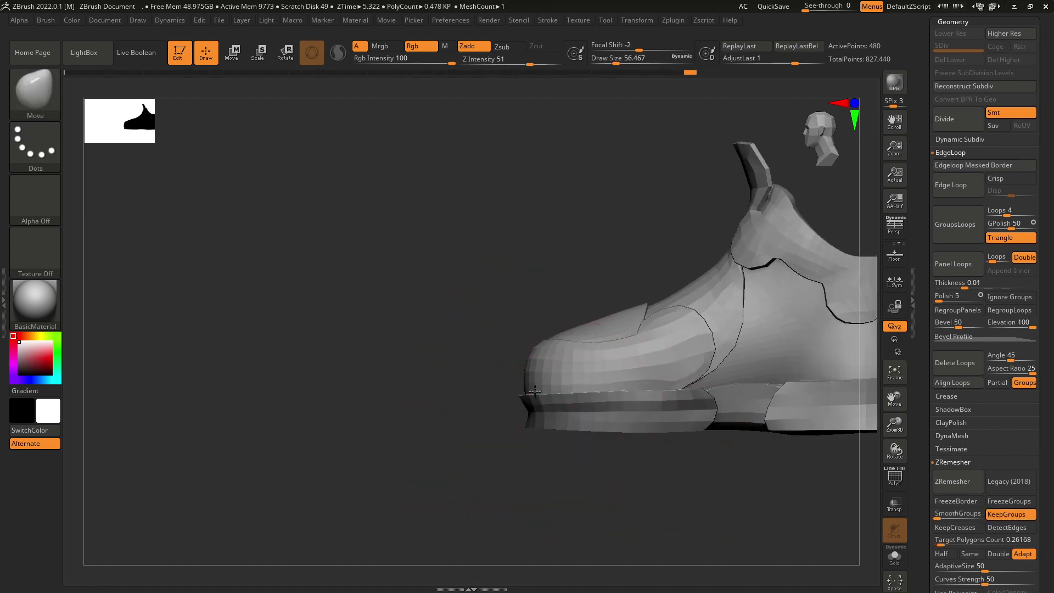
drag(626, 458, 632, 484)
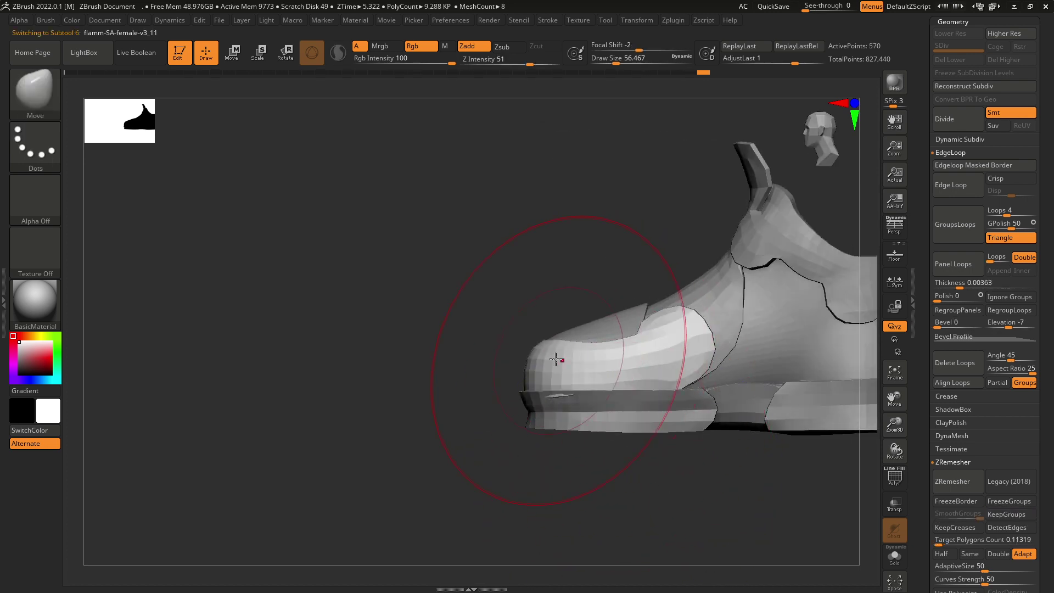
- Lasso-mask the front of the toe-side panel, invert and blur the mask, and enlarge the Move brush to Draw Size about 43.8
alt+click(534, 373)
key(space)
mouse_move(608, 364)
ctrl+mouse_down()
mouse_move(532, 453)
mouse_move(551, 467)
ctrl+mouse_up()
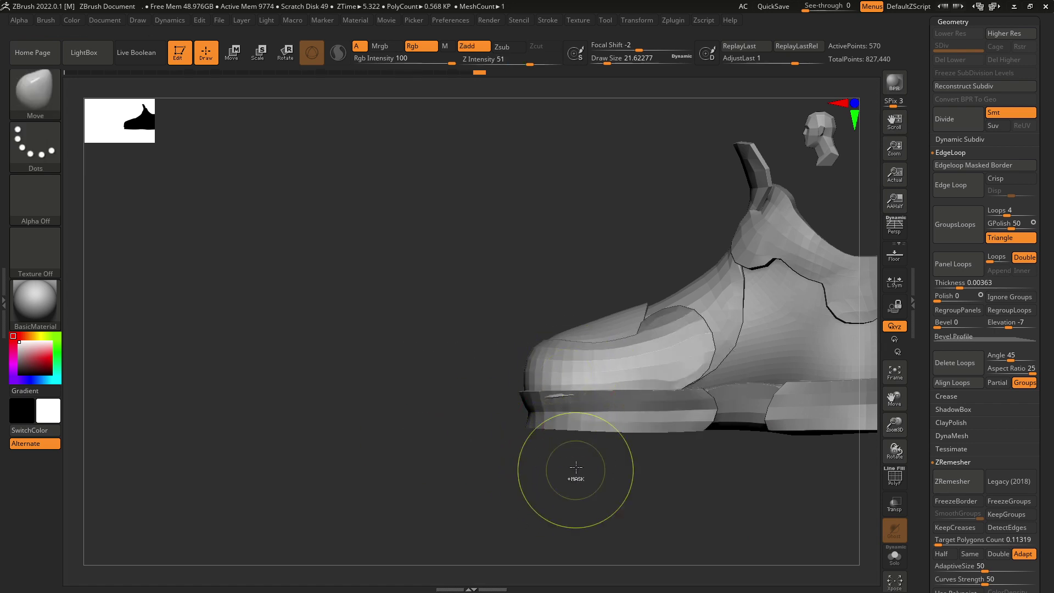
ctrl+click(577, 467)
ctrl+click(575, 382)
key(bracketright)
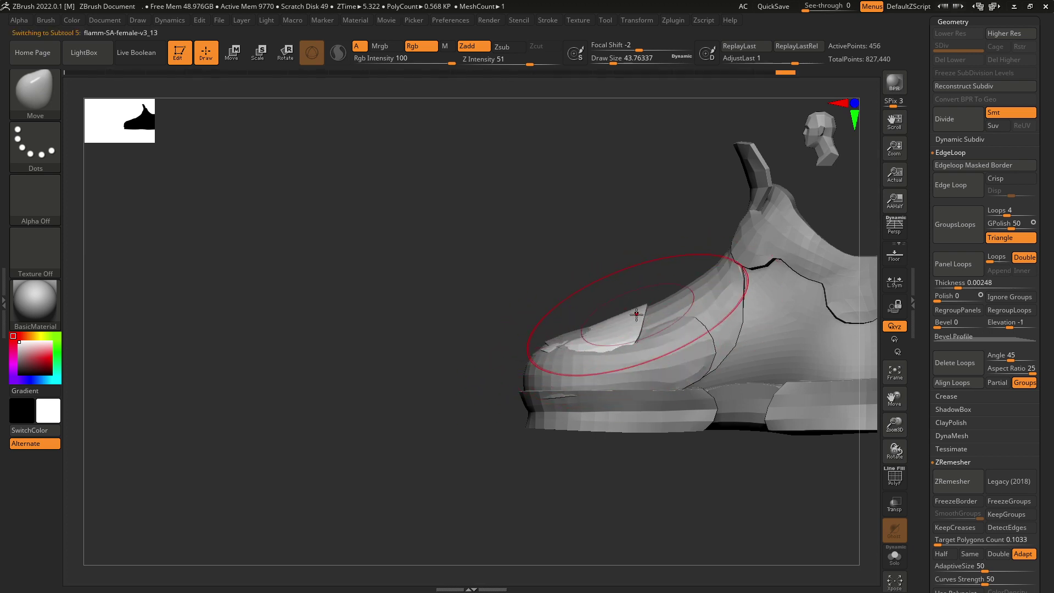
- Adjust the toe-top panel against the neighbouring toe-side panel with the Move brush at Draw Sizes about 43.8 and 20
alt+click(611, 326)
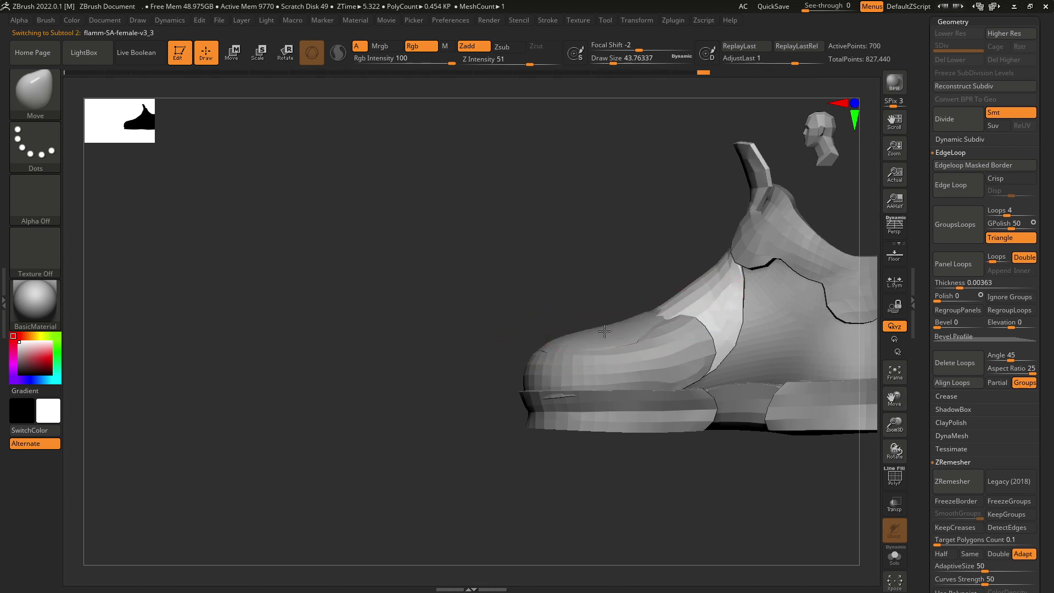
alt+click(599, 339)
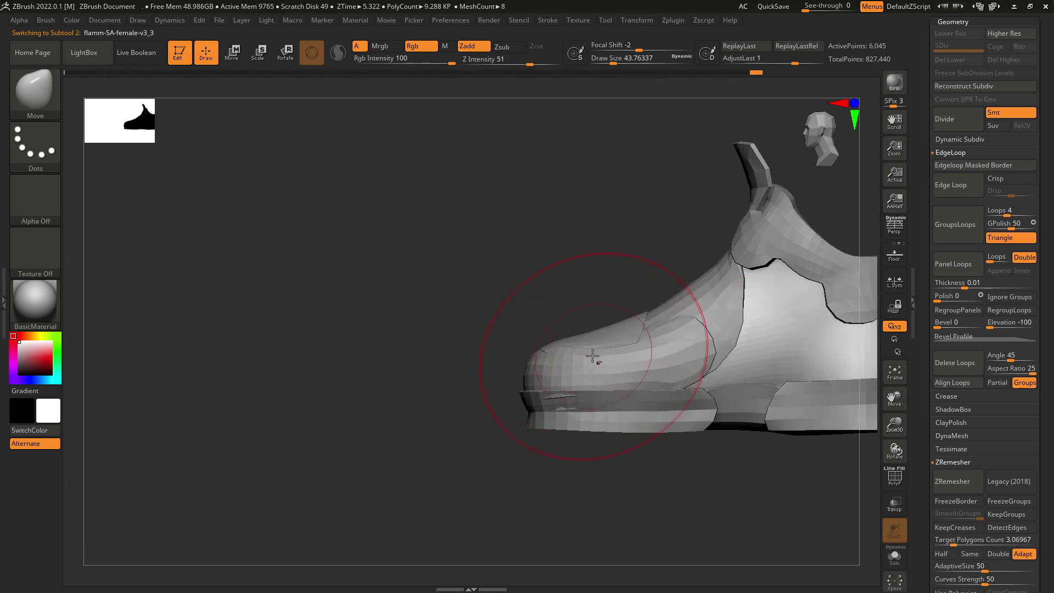
alt+click(583, 341)
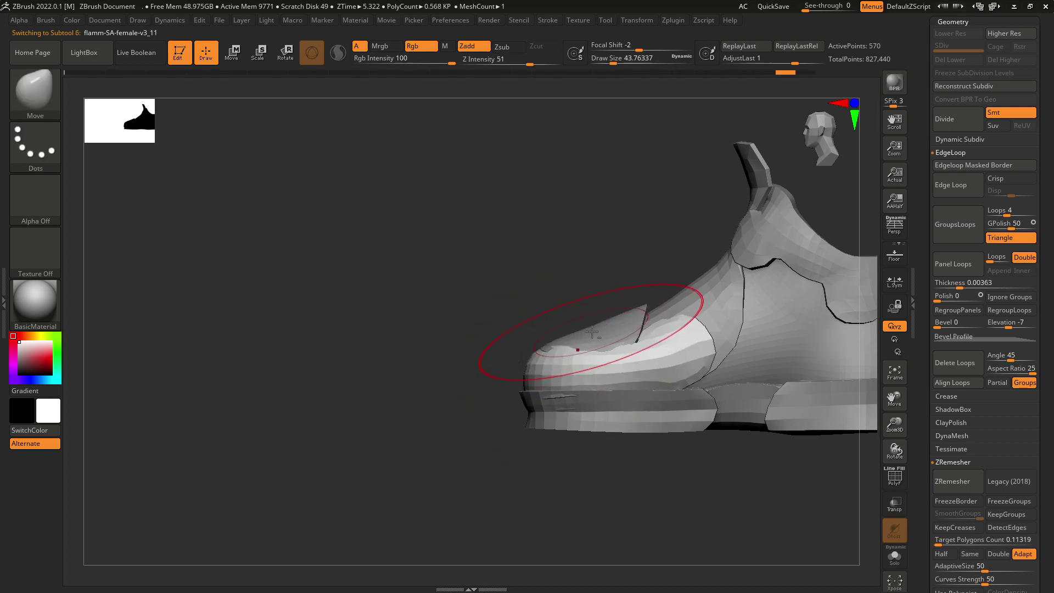
mouse_move(603, 332)
right_down()
mouse_move(619, 353)
mouse_move(619, 391)
mouse_move(585, 369)
right_up()
key(space)
drag(583, 365, 545, 365)
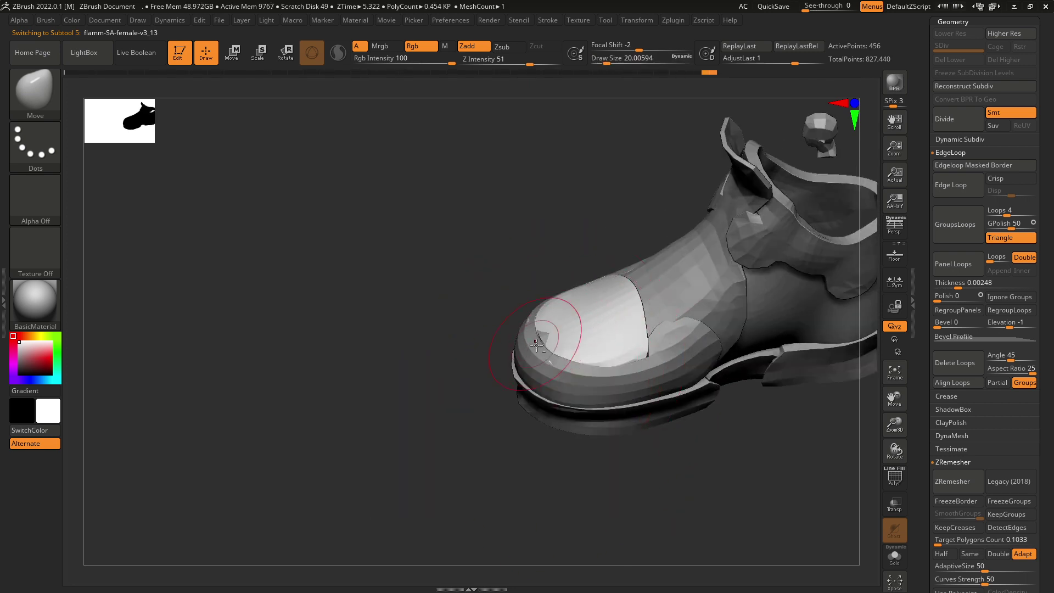
- Lower the toe-top panel's raised rear edge into the shoe's side profile with the Move brush at Draw Size about 26.9
mouse_move(537, 420)
right_down()
mouse_move(523, 401)
mouse_move(625, 303)
right_up()
key(space)
drag(631, 308, 639, 308)
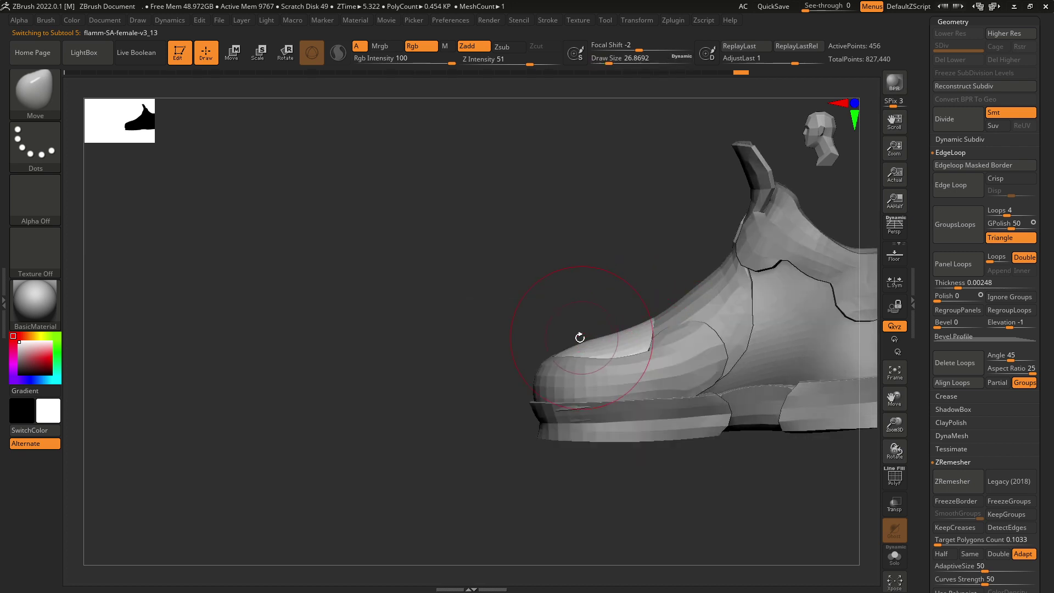
mouse_move(596, 322)
shift+right_down()
mouse_move(659, 386)
mouse_move(656, 365)
mouse_move(680, 412)
mouse_move(645, 379)
mouse_move(598, 377)
shift+right_up()
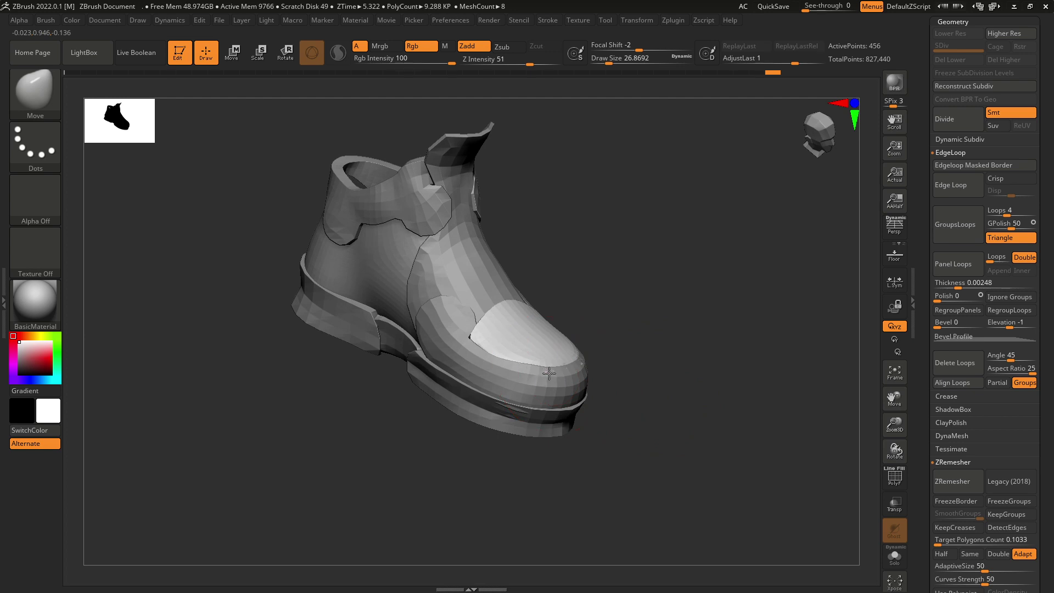
right_drag(631, 341, 646, 259)
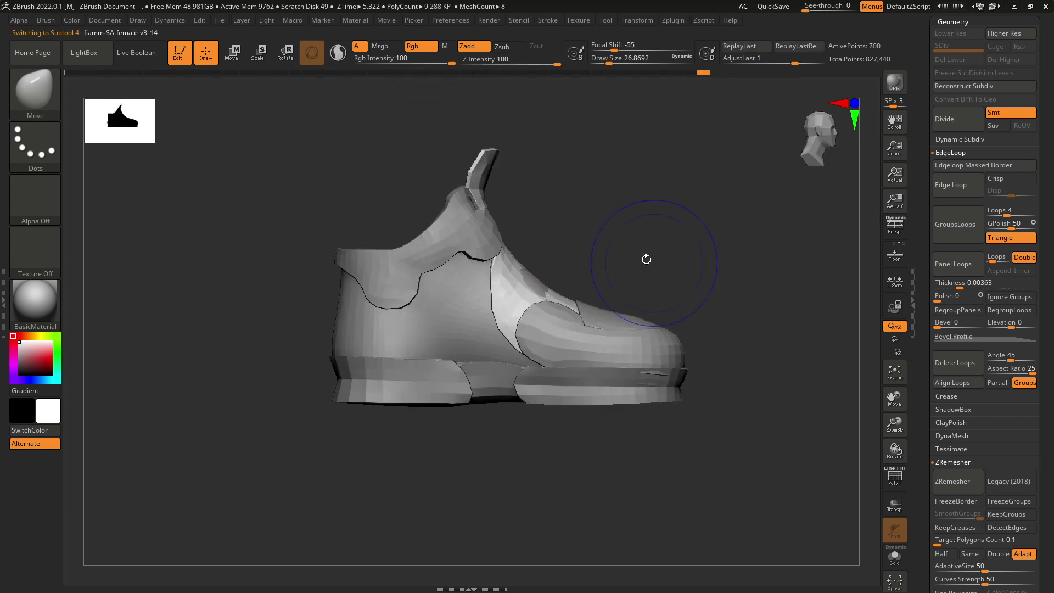
- Select the instep panel and adjust its surface behind the toe-top panel with the Move brush at Draw Size about 14.2
alt+click(537, 283)
alt+click(534, 285)
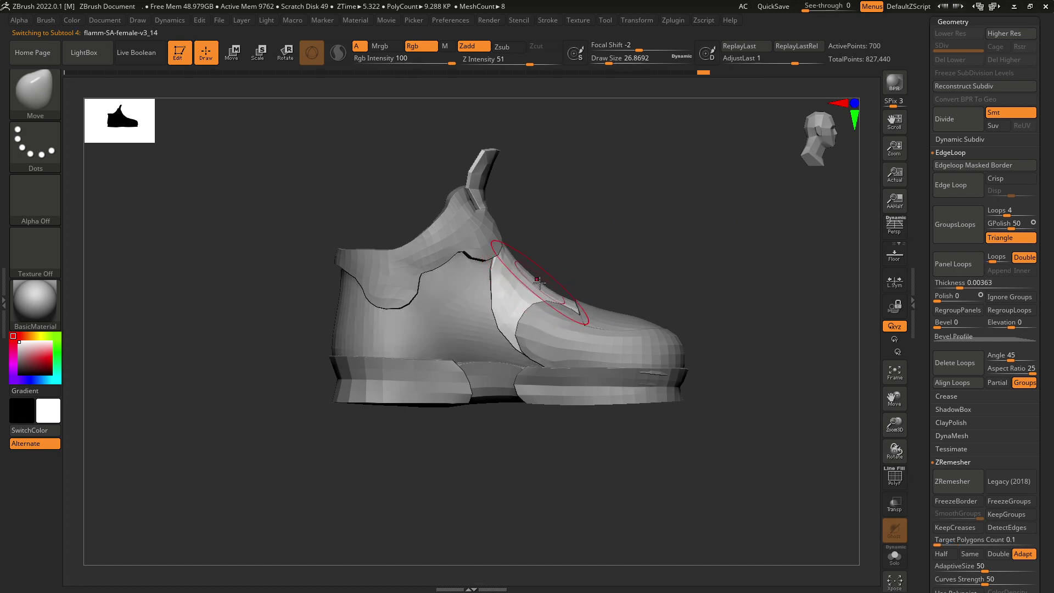
right_drag(539, 285, 536, 296)
key(bracketleft)
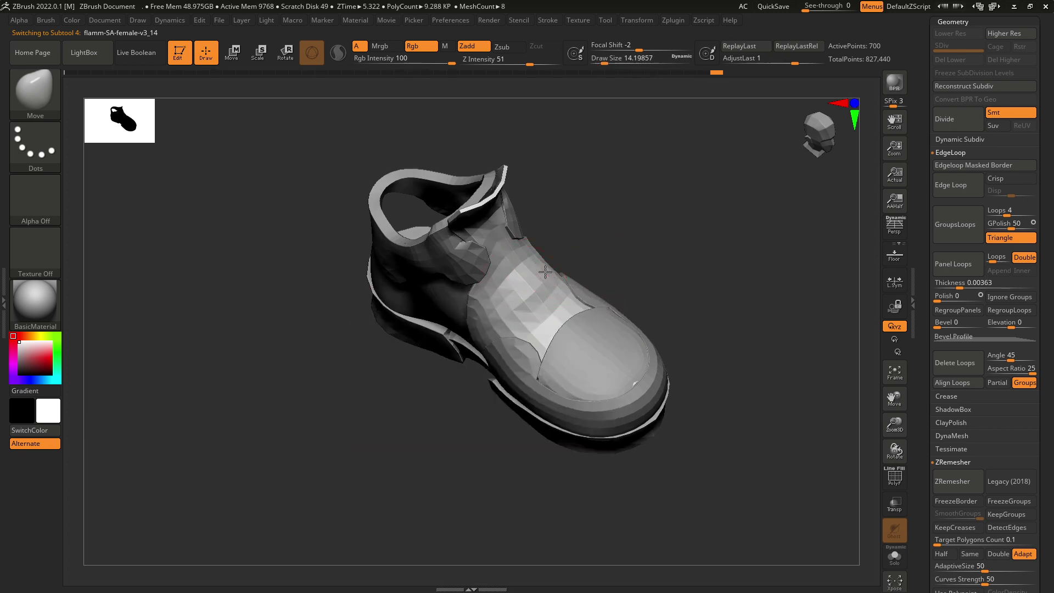
mouse_move(581, 254)
shift+right_down()
mouse_move(605, 212)
mouse_move(580, 260)
mouse_move(551, 279)
mouse_move(535, 256)
mouse_move(565, 294)
mouse_move(558, 366)
mouse_move(522, 313)
shift+right_up()
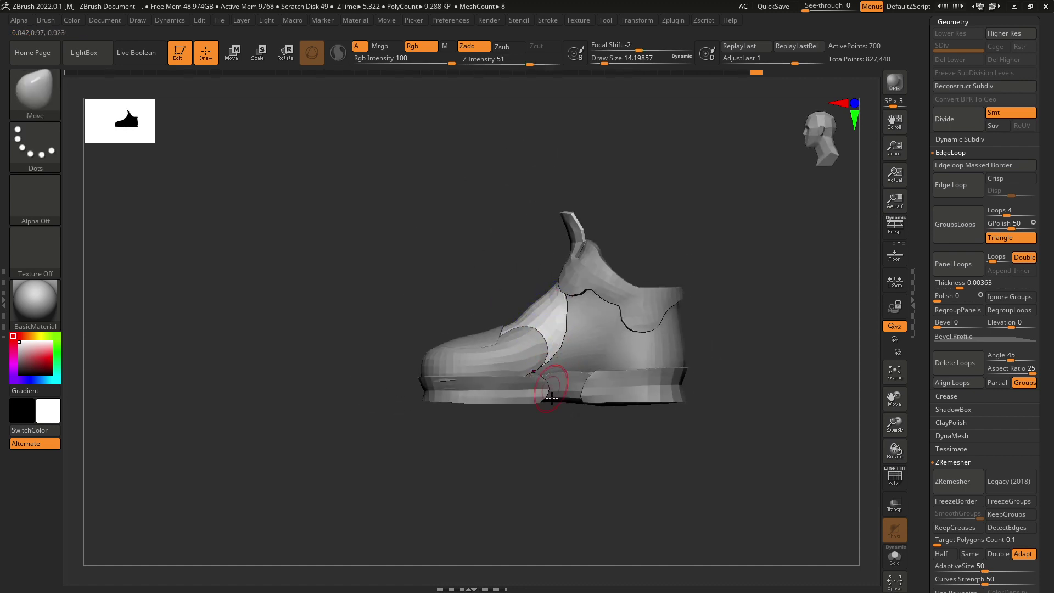
- Select the toe-side panel and refine its fit beside the toe top with the Move brush, setting Draw Size to about 25.1
ctrl+right_drag(547, 433, 534, 456)
alt+click(523, 386)
right_drag(528, 416, 515, 340)
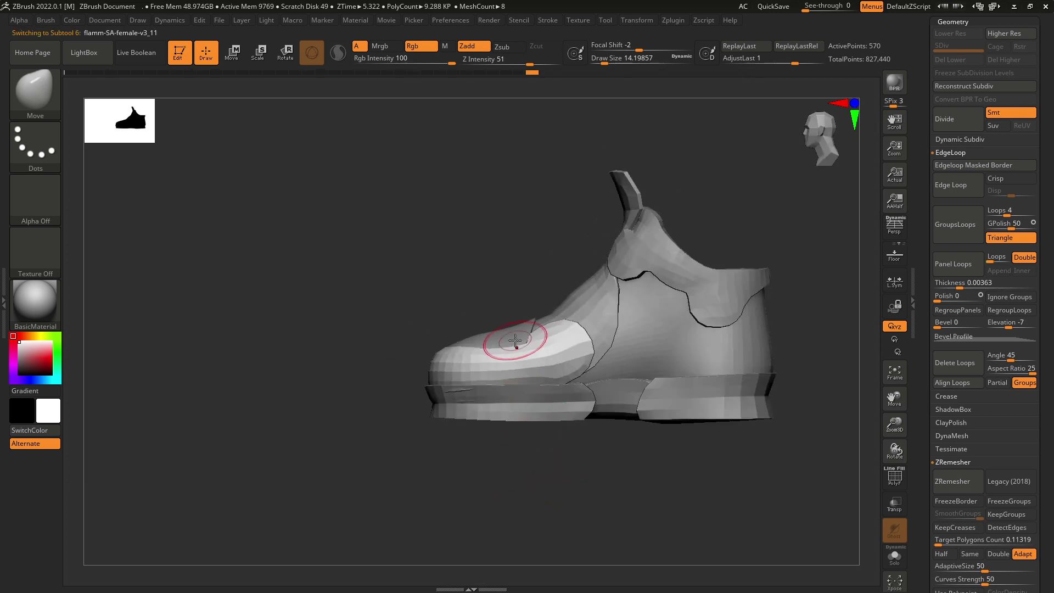
key(space)
drag(517, 337, 522, 337)
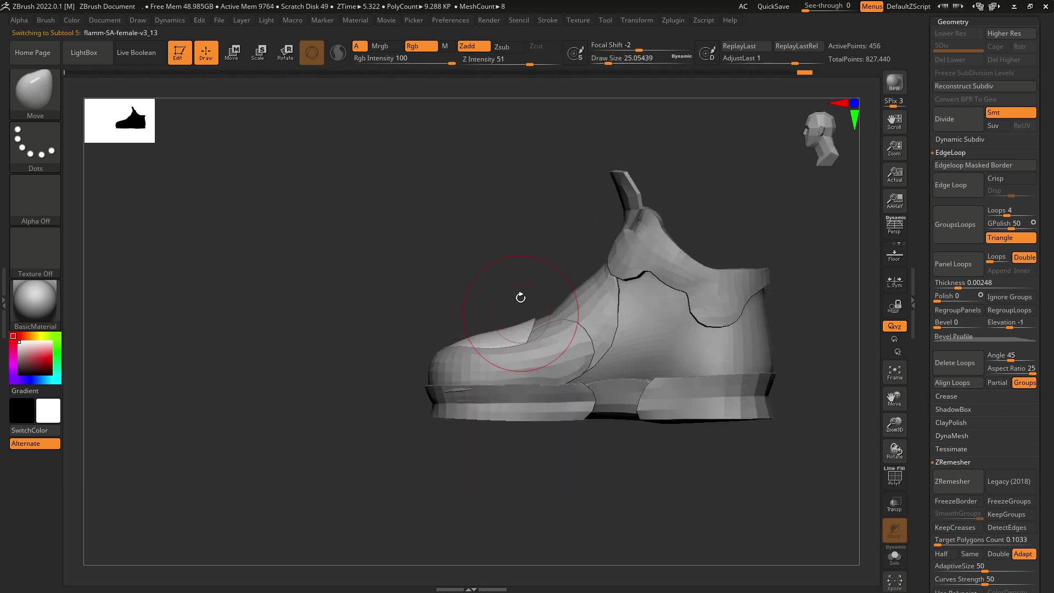
- Fit the toe-top and instep panels against each other along their shared seam with the Move brush at Draw Size about 25.1
right_drag(521, 298, 518, 370)
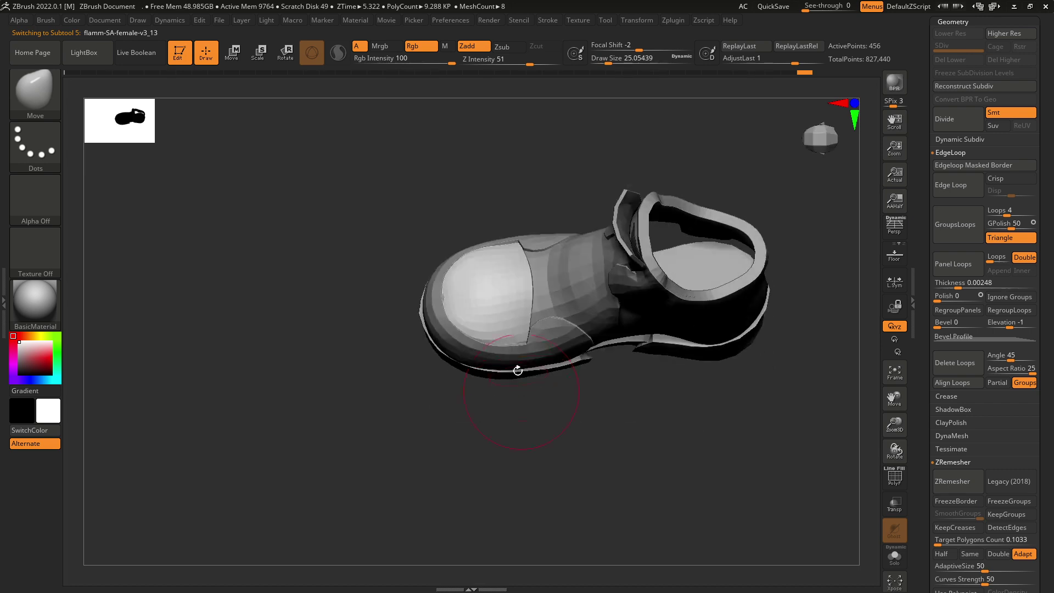
alt+click(455, 295)
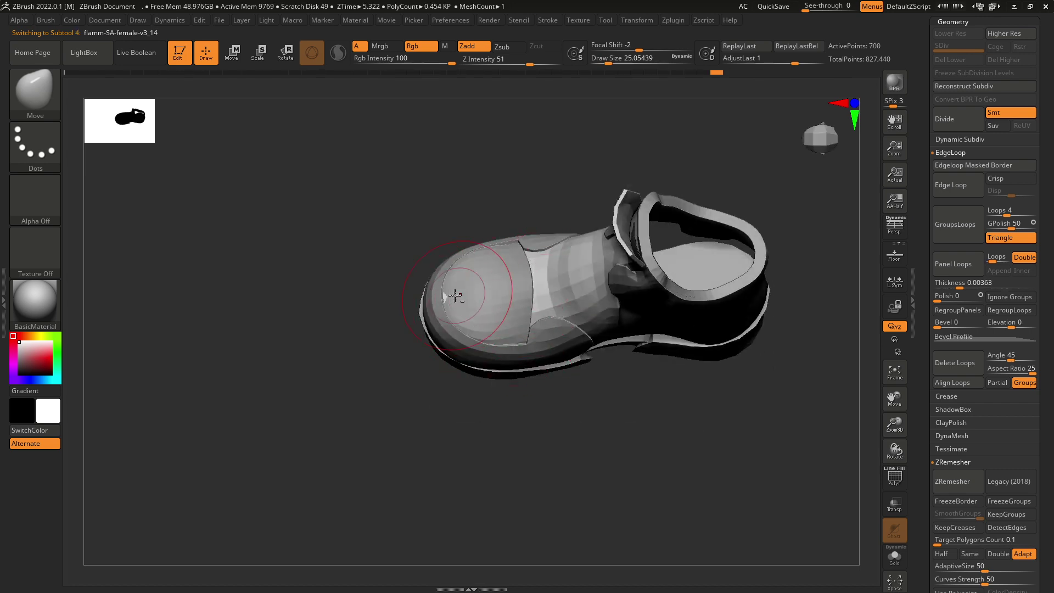
right_drag(506, 432, 503, 376)
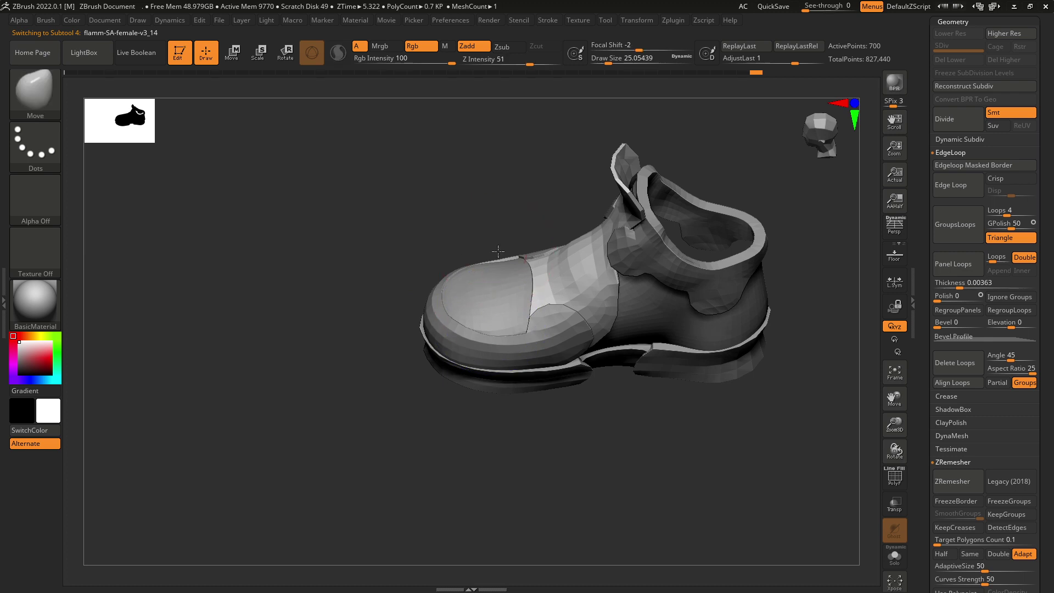
right_drag(498, 251, 488, 276)
alt+click(487, 276)
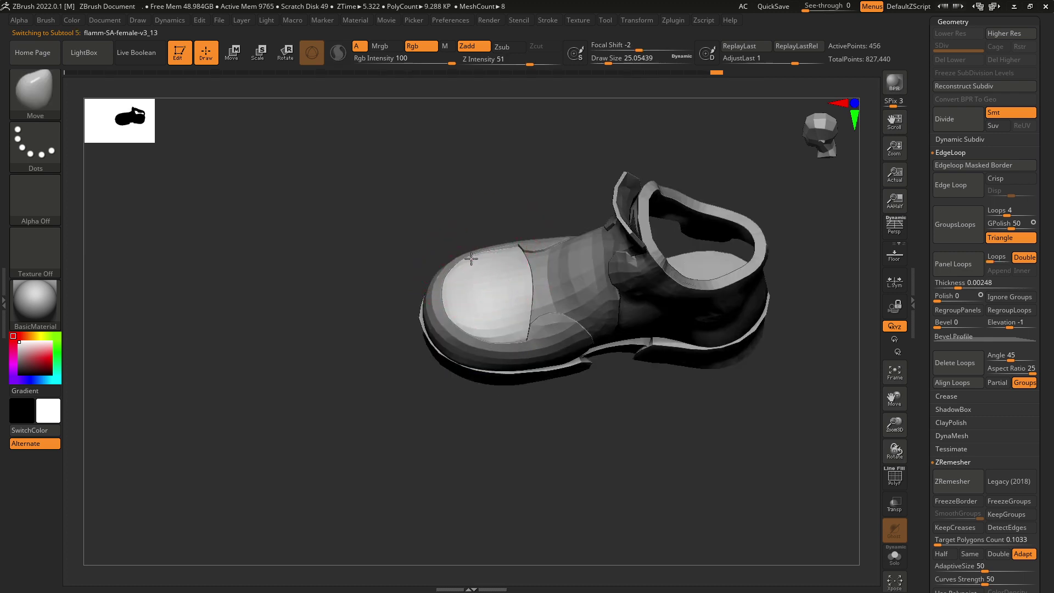
right_drag(468, 434, 484, 326)
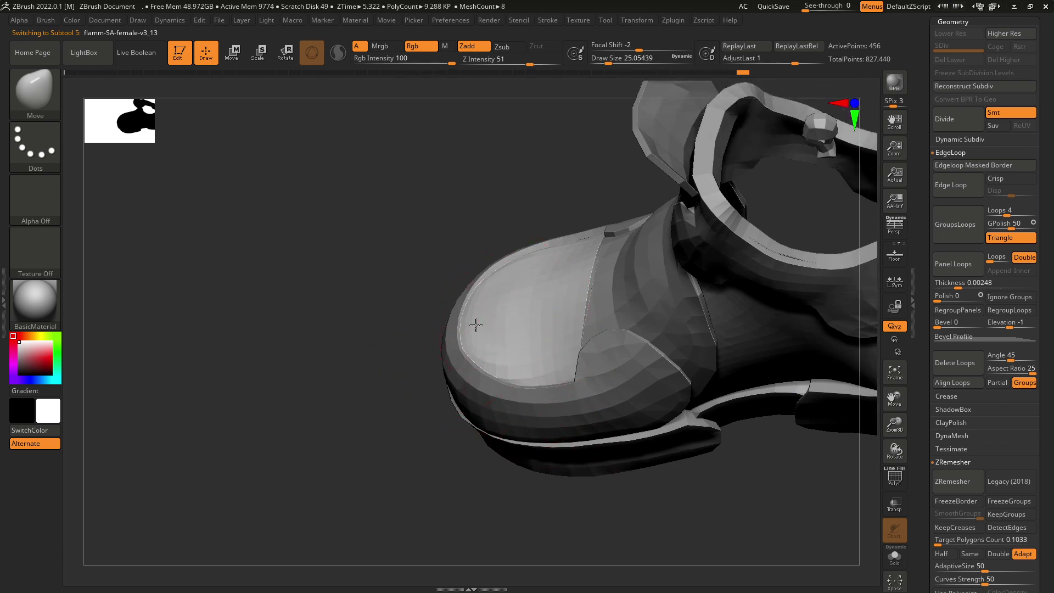
- Pull the middle of the toe-top panel's rear edge back over the instep into a rounded tongue at Draw Size about 10.5
right_drag(490, 255, 588, 311)
key(space)
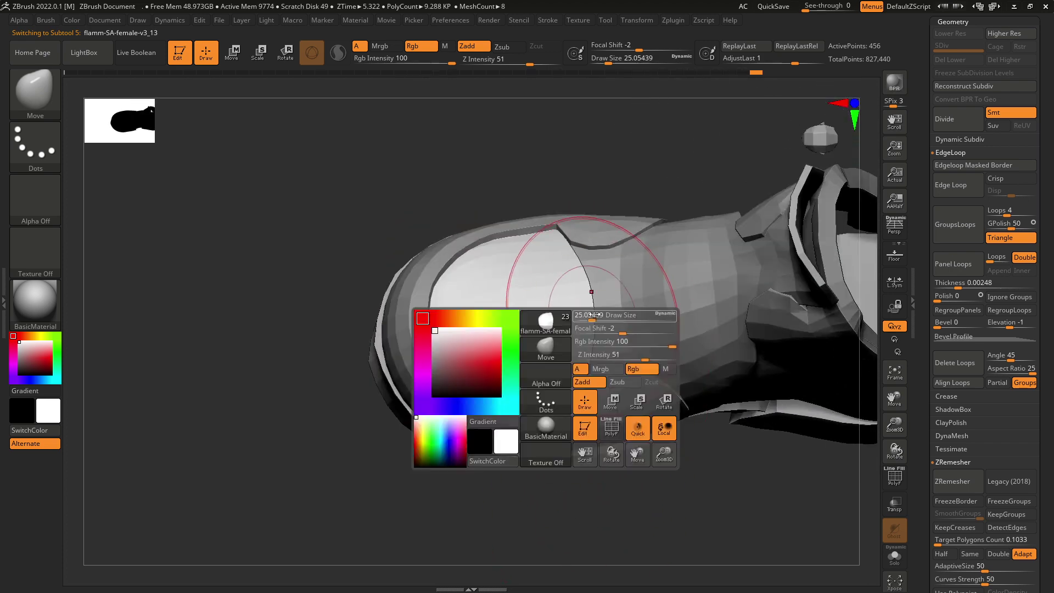
drag(589, 311, 592, 304)
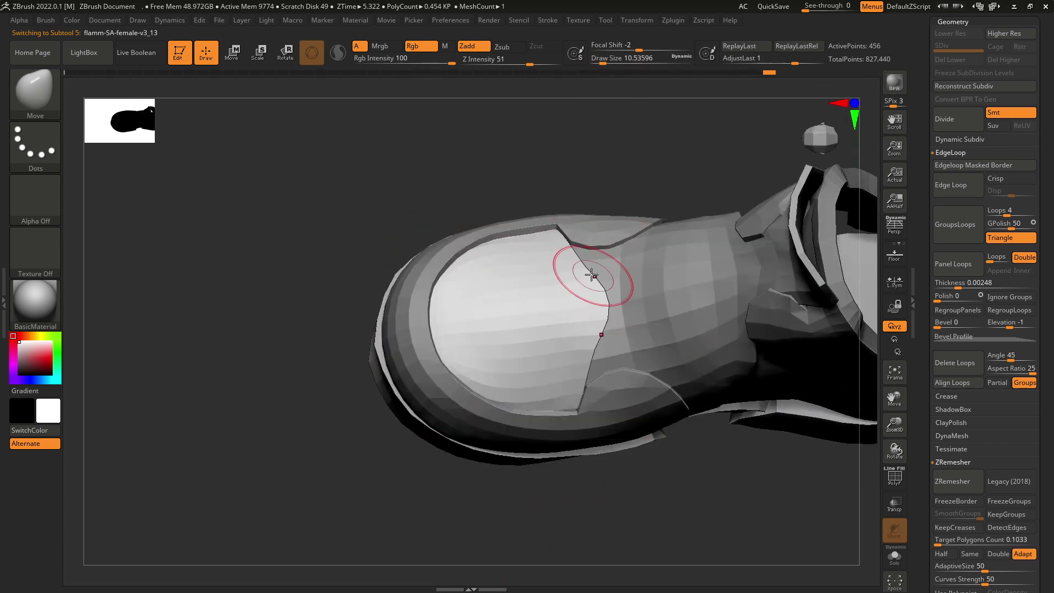
mouse_move(608, 325)
shift+mouse_down()
mouse_move(612, 307)
mouse_move(618, 326)
shift+mouse_up()
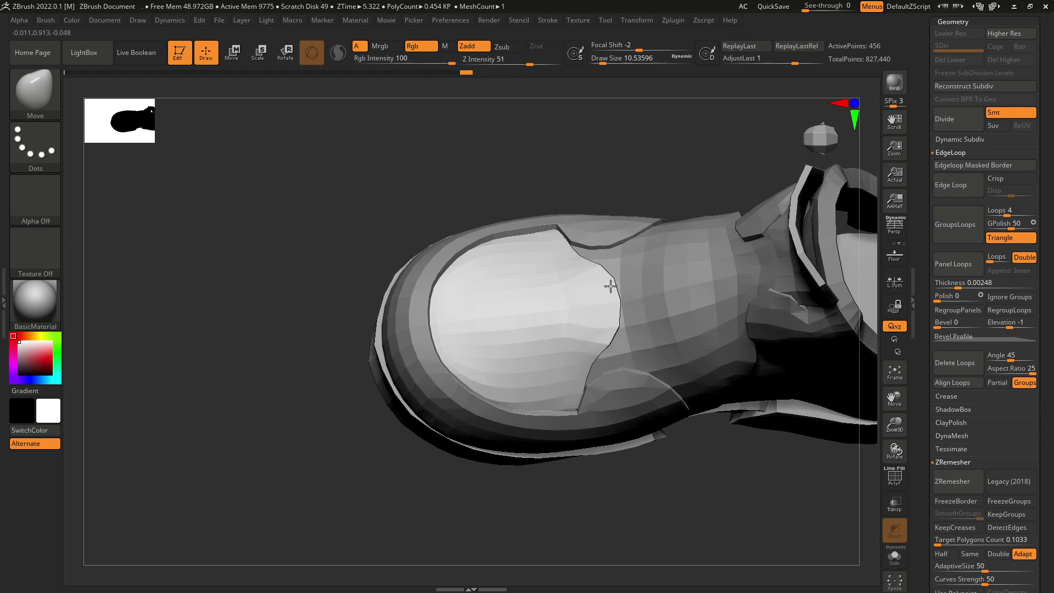
- Refine the toe-top panel's fit along the side seam with the Move brush, setting Draw Size to about 17
mouse_move(611, 286)
right_down()
mouse_move(588, 302)
mouse_move(749, 294)
mouse_move(699, 337)
mouse_move(642, 295)
right_up()
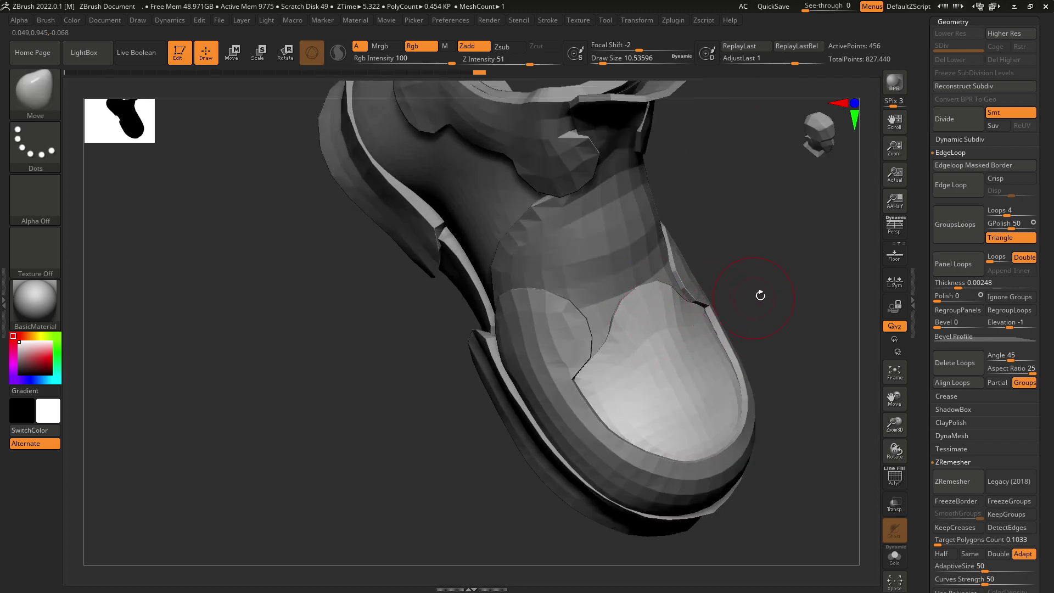
mouse_move(761, 295)
right_down()
mouse_move(784, 271)
mouse_move(706, 367)
right_up()
key(space)
drag(629, 392, 632, 403)
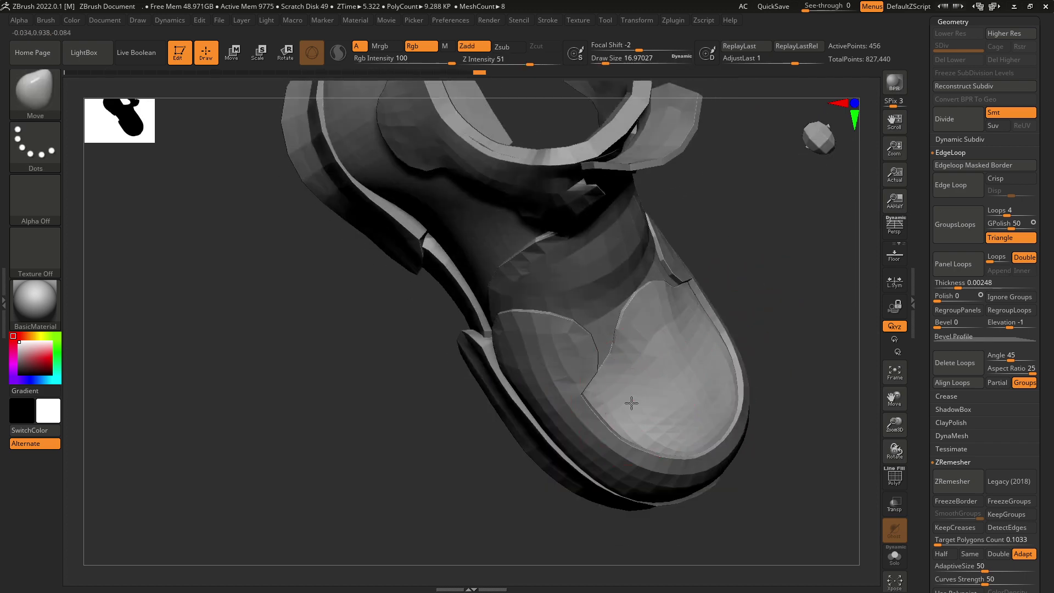
right_drag(761, 344, 605, 555)
- Select the collar panel and examine its fit around the ankle and the overall shape of the shoe
alt+click(587, 308)
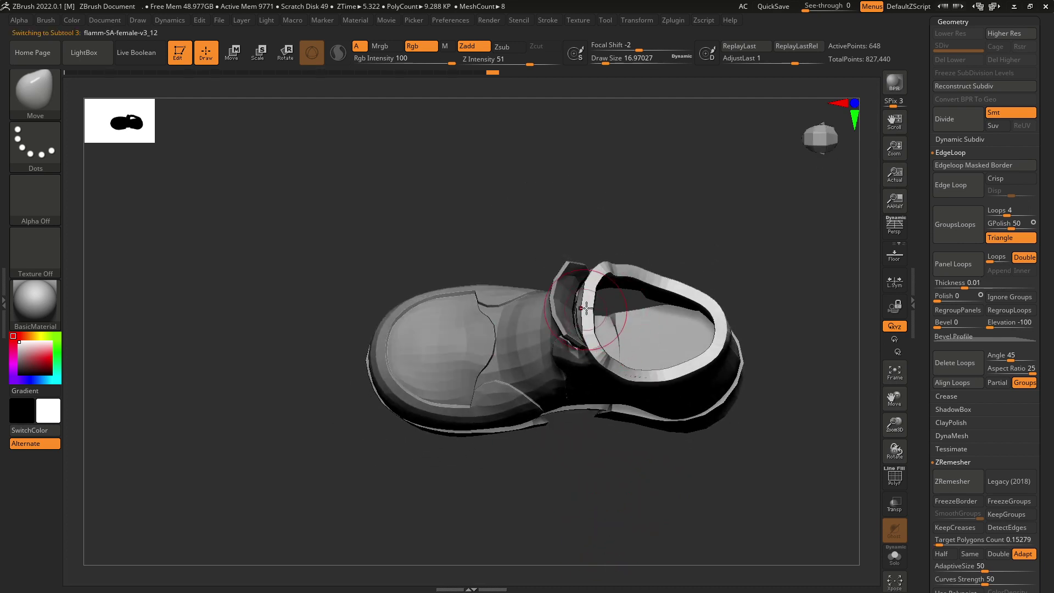
right_drag(641, 277, 663, 335)
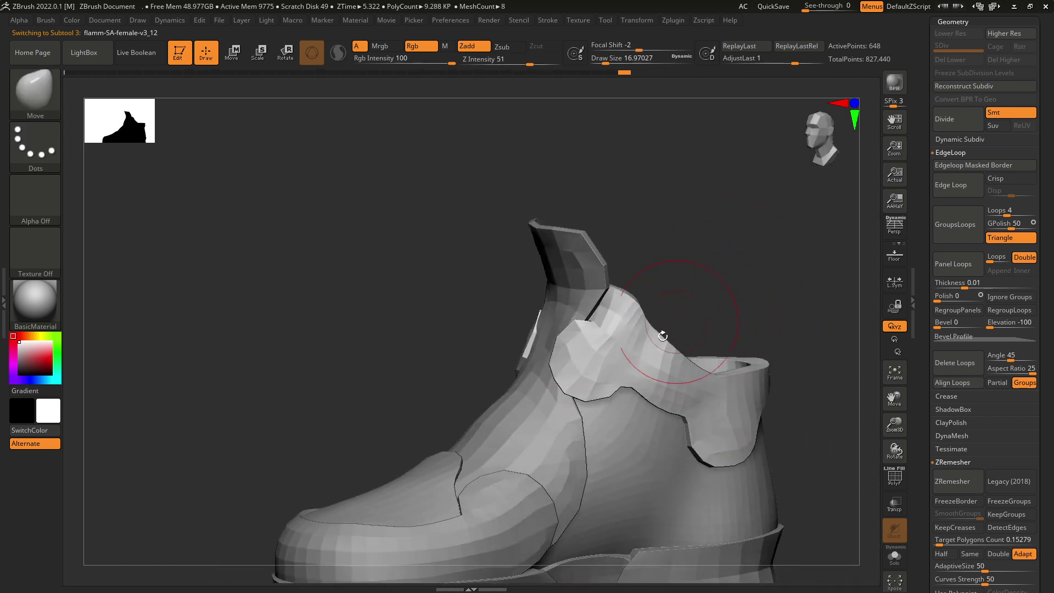
ctrl+right_drag(578, 390, 741, 304)
right_click(741, 304)
mouse_move(769, 405)
ctrl+right_down()
mouse_move(756, 375)
mouse_move(771, 482)
mouse_move(747, 411)
ctrl+right_up()
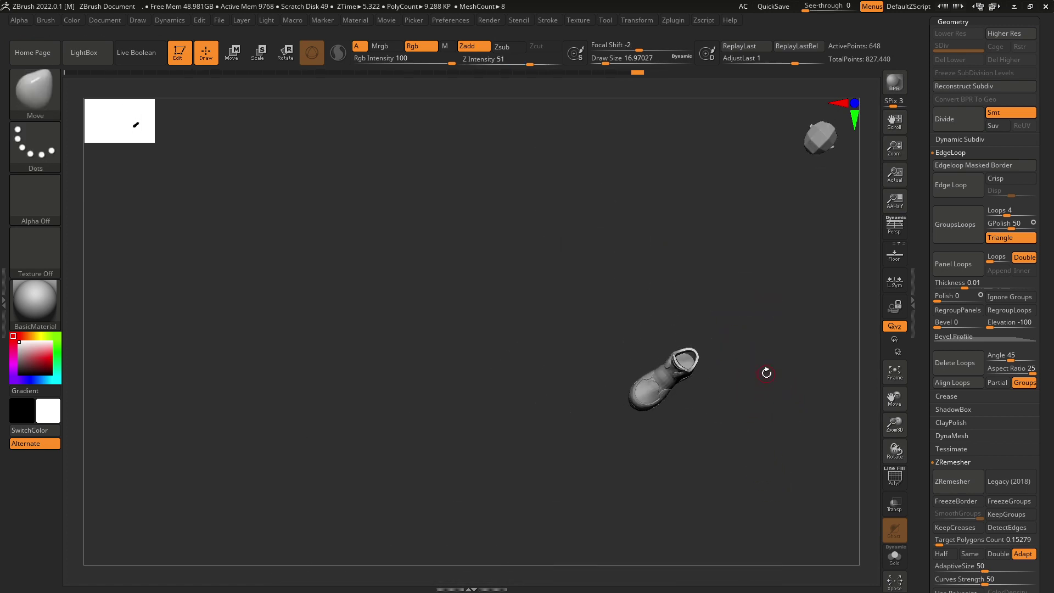
right_drag(714, 462, 727, 379)
mouse_move(728, 379)
ctrl+right_down()
mouse_move(735, 428)
mouse_move(702, 442)
mouse_move(723, 439)
mouse_move(756, 354)
mouse_move(678, 445)
ctrl+right_up()
- Select the front sole strip and adjust its outer edge from the front with the Move brush at Focal Shift -68
alt+click(673, 426)
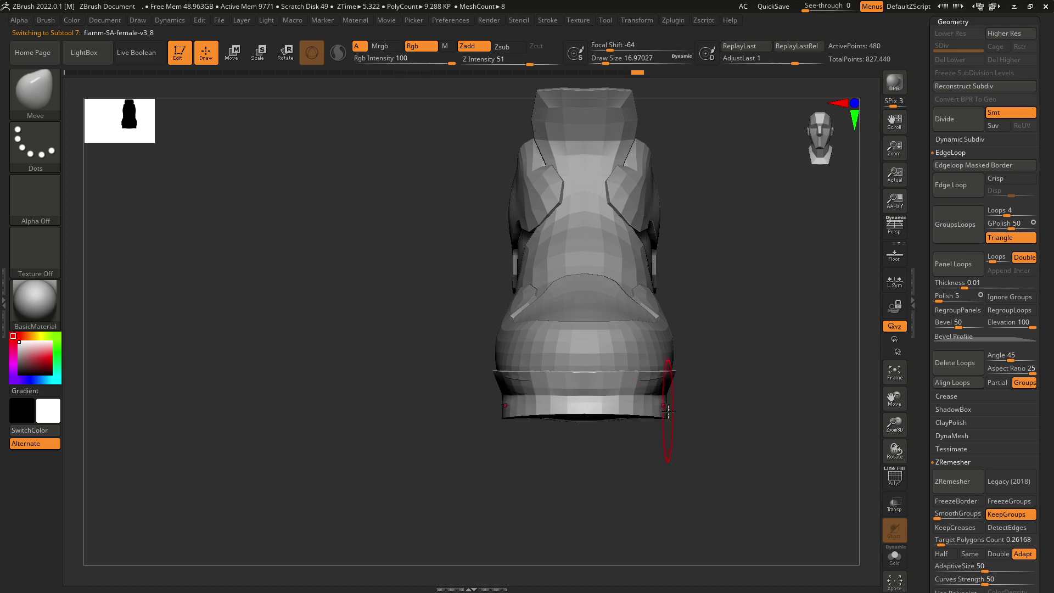
key(space)
drag(669, 412, 669, 409)
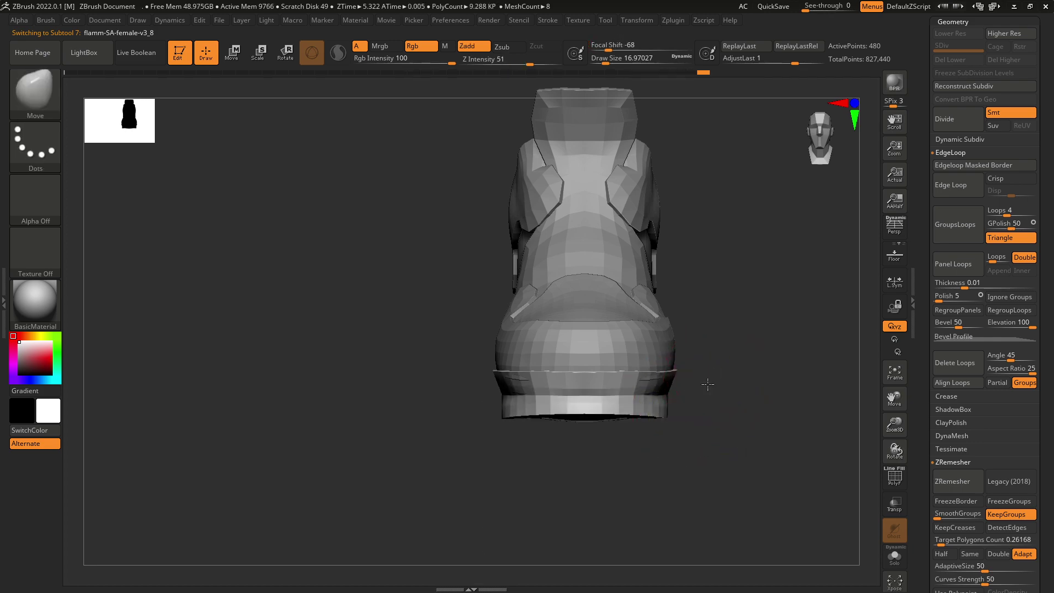
right_drag(707, 385, 610, 504)
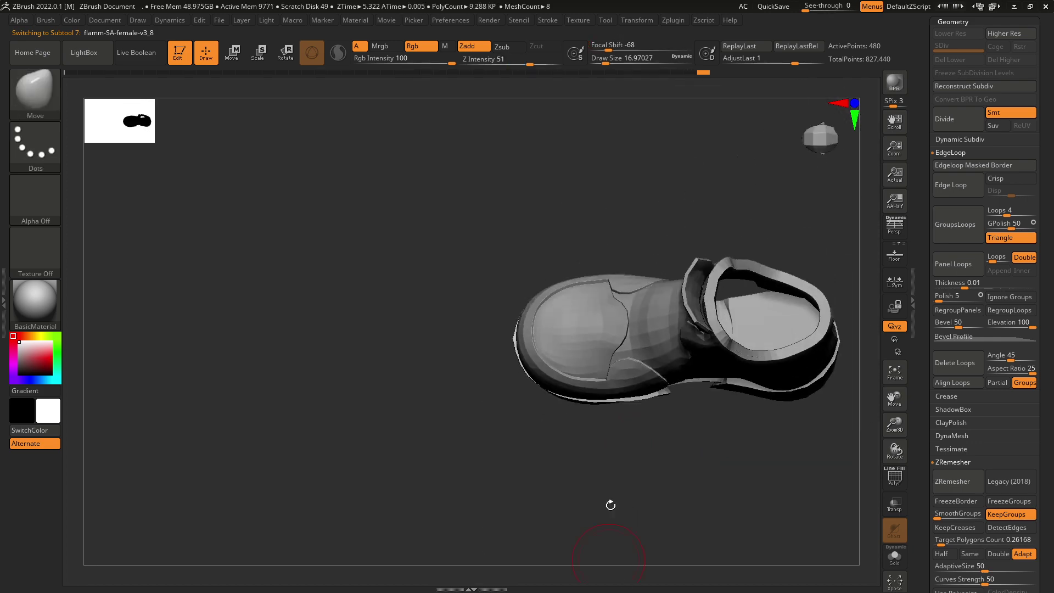
- Reshape the front sole strip around the toe with the Move brush at Draw Size about 41.4 and Focal Shift 0
key(space)
drag(578, 346, 584, 345)
right_drag(586, 252, 584, 273)
key(space)
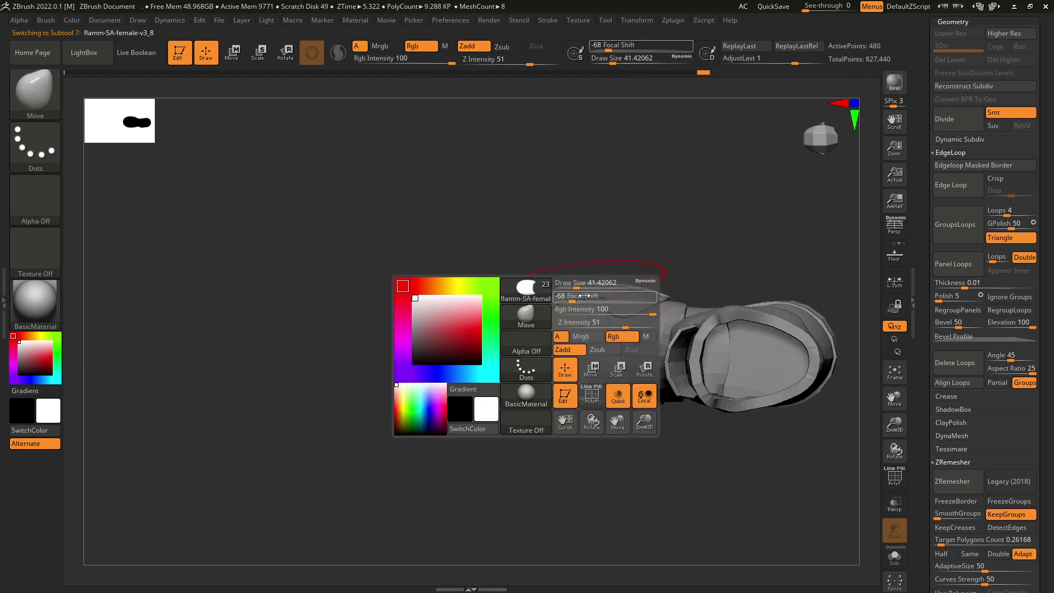
drag(571, 296, 605, 300)
mouse_move(583, 276)
right_down()
mouse_move(575, 284)
mouse_move(546, 258)
mouse_move(590, 292)
mouse_move(584, 269)
mouse_move(595, 235)
mouse_move(525, 291)
right_up()
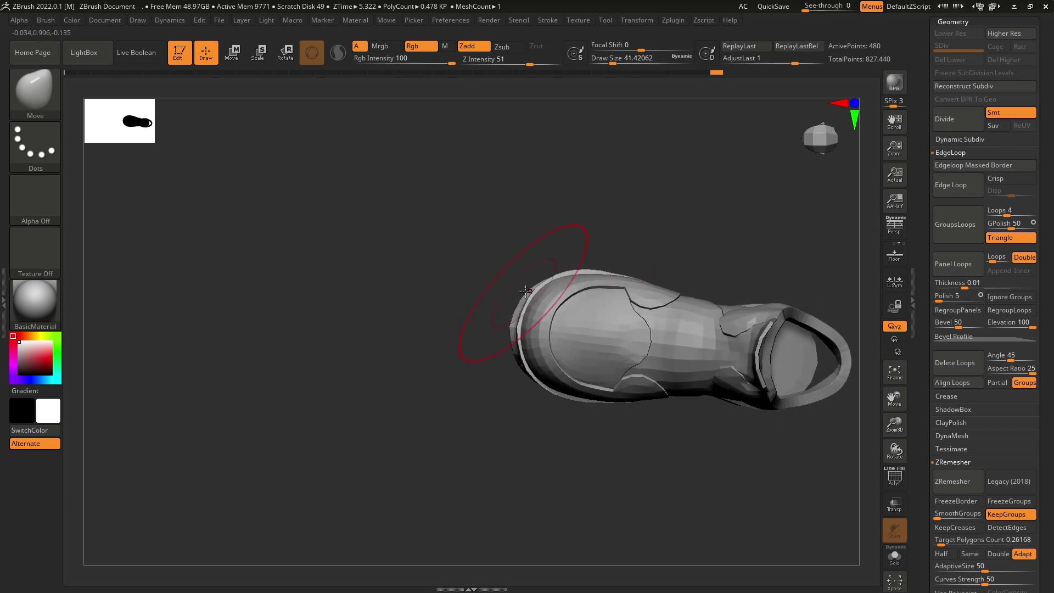
right_drag(614, 454, 615, 407)
ctrl+right_drag(615, 406, 611, 440)
right_drag(610, 440, 624, 407)
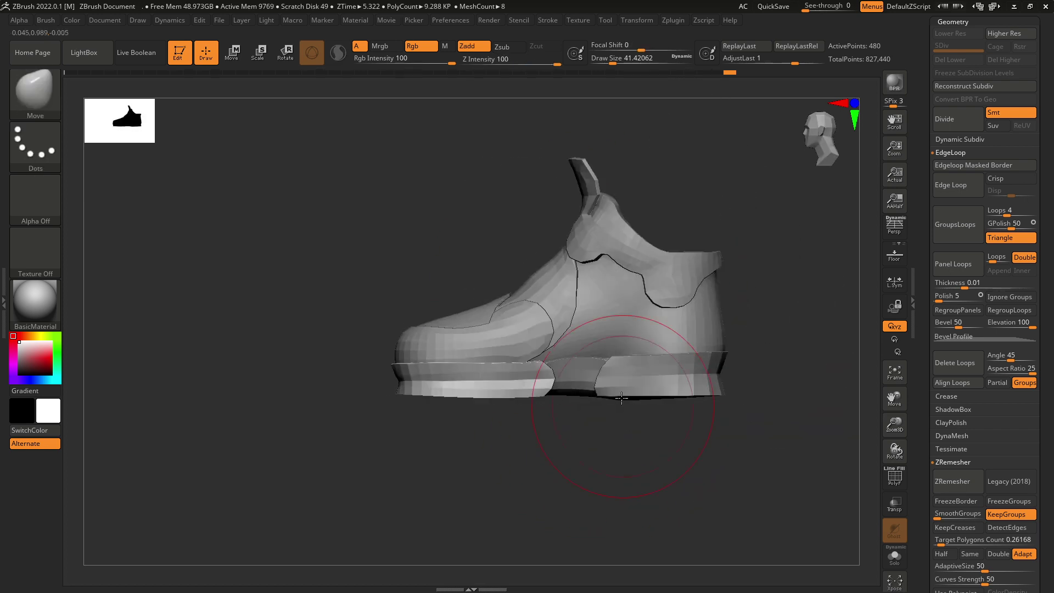
- Select the base shoe body and adjust its heel area with the Move brush at Draw Size about 30.7
alt+click(604, 300)
alt+right_drag(699, 314, 676, 325)
key(space)
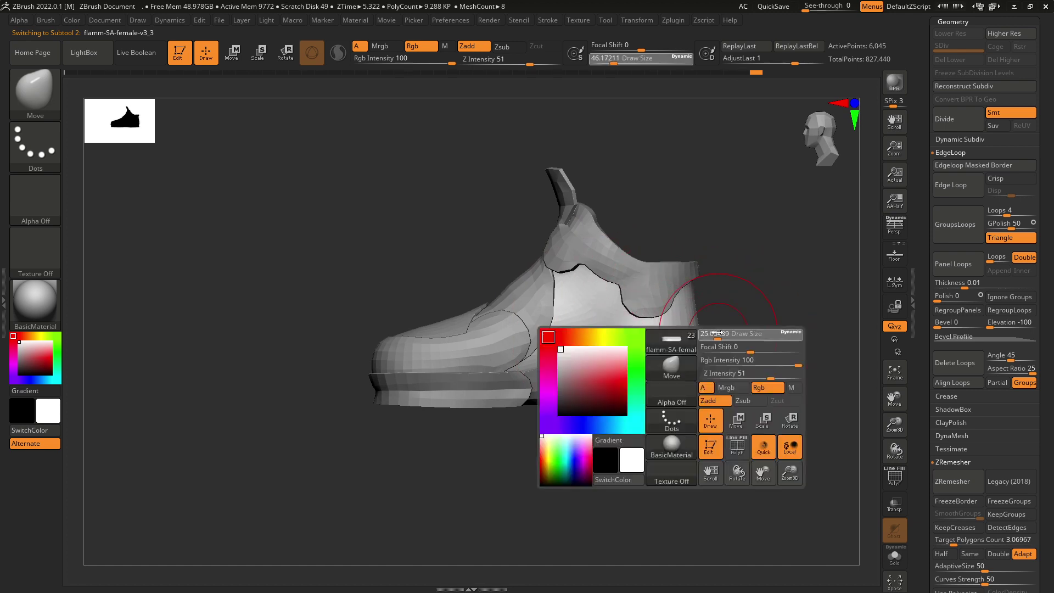
drag(721, 332, 716, 332)
mouse_move(691, 305)
right_down()
mouse_move(704, 308)
mouse_move(705, 285)
right_up()
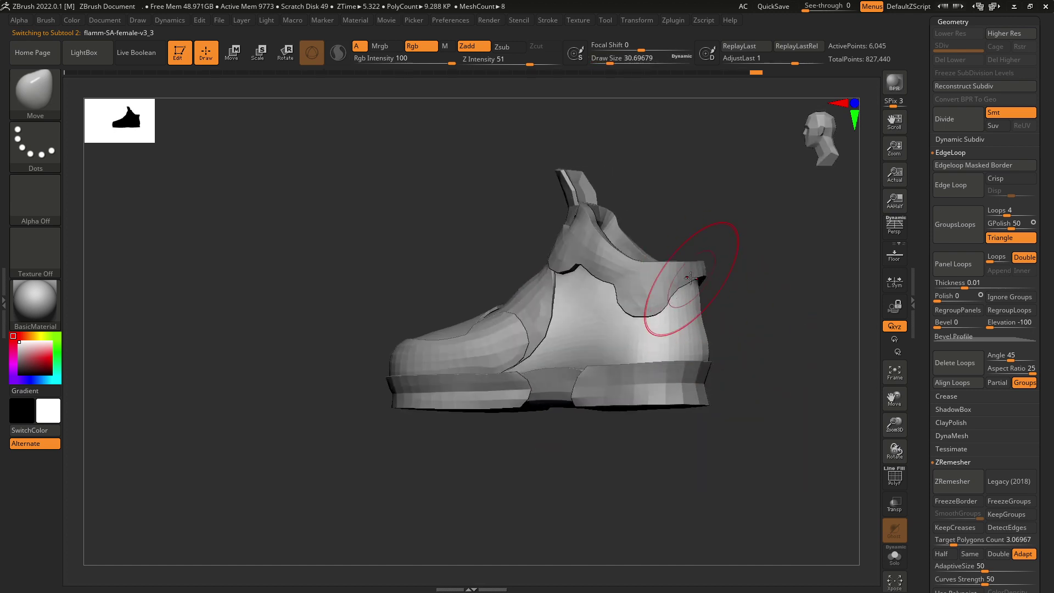
- Select the collar panel and reshape its rear upper edge with the Move brush at Draw Size about 46.2
key(space)
drag(691, 282, 696, 284)
alt+click(706, 288)
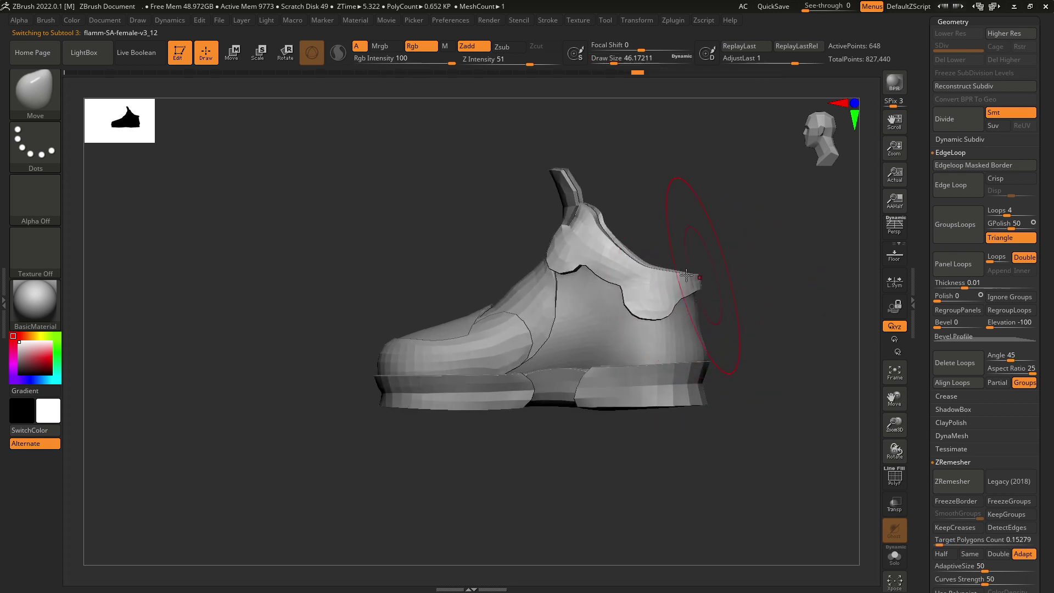
- Select the base shoe body and fit its upper part inside the collar with the Move brush, starting at Draw Size about 25.1
key(space)
drag(645, 262, 617, 259)
alt+click(621, 254)
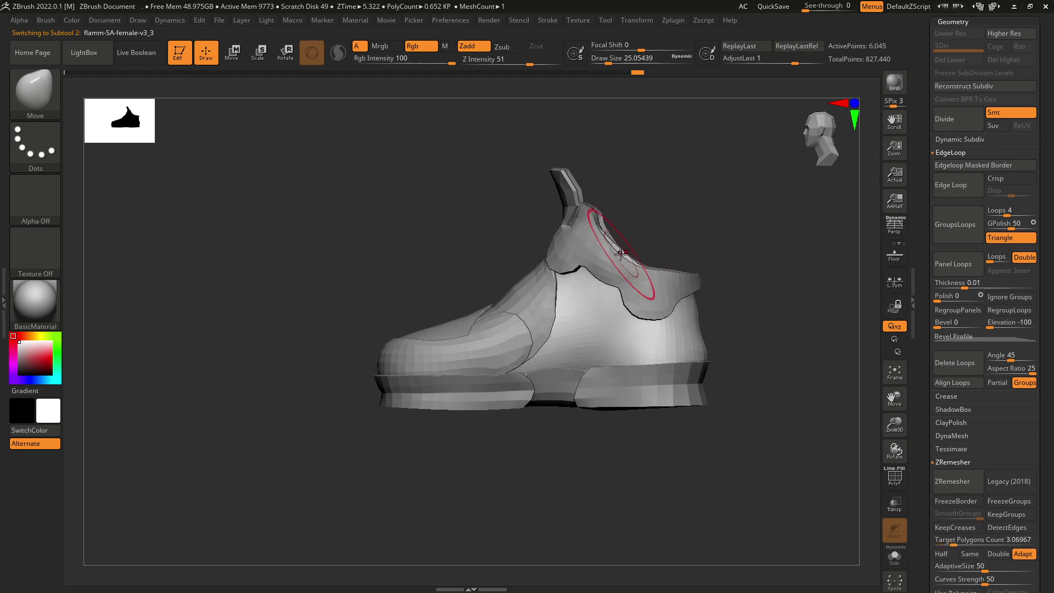
alt+click(654, 287)
drag(780, 351, 657, 363)
key(space)
drag(703, 289, 690, 288)
mouse_move(775, 285)
mouse_down()
mouse_move(760, 211)
mouse_move(743, 278)
mouse_move(710, 287)
mouse_move(734, 295)
mouse_move(755, 329)
mouse_move(723, 320)
mouse_up()
- Refine the back of the base shoe body below the collar with the Move brush at Draw Size about 15.6
alt+click(711, 296)
key(shift)
key(space)
drag(719, 317, 721, 315)
key(shift)
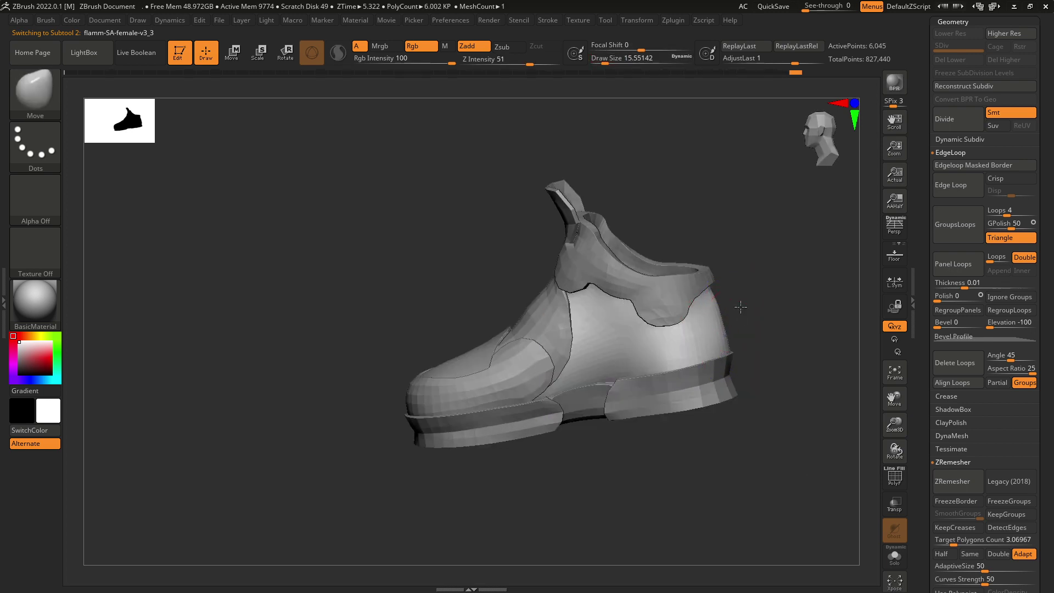
- Show all of the character's subtools, then select and hide the helmet sphere PM3D_Sphere3D1
right_drag(741, 307, 736, 300)
ctrl+right_drag(736, 301, 736, 269)
right_drag(736, 269, 762, 261)
right_drag(762, 261, 700, 333)
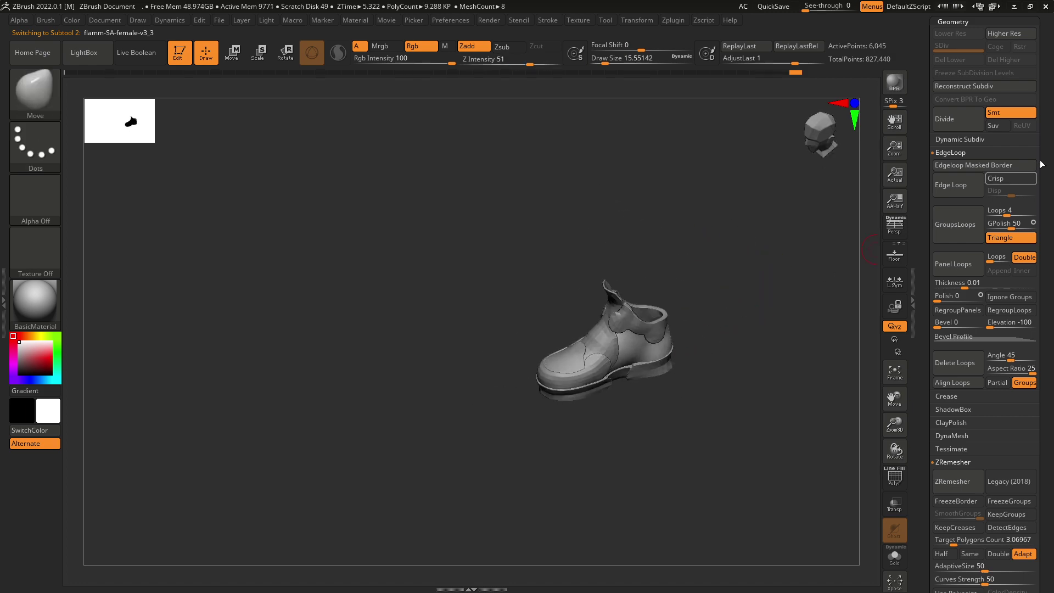
drag(1050, 148, 1031, 291)
shift+click(1031, 252)
mouse_move(701, 333)
ctrl+right_down()
mouse_move(700, 318)
mouse_move(748, 348)
mouse_move(748, 291)
mouse_move(701, 383)
mouse_move(714, 431)
mouse_move(684, 441)
ctrl+right_up()
alt+right_drag(687, 273, 681, 340)
alt+click(615, 150)
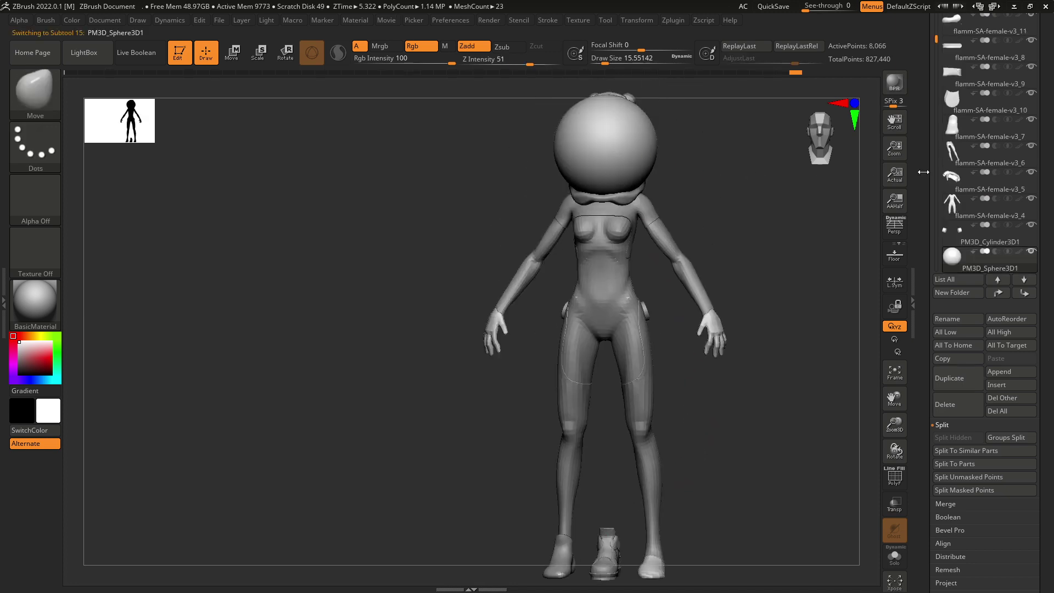
drag(1050, 79, 1043, 151)
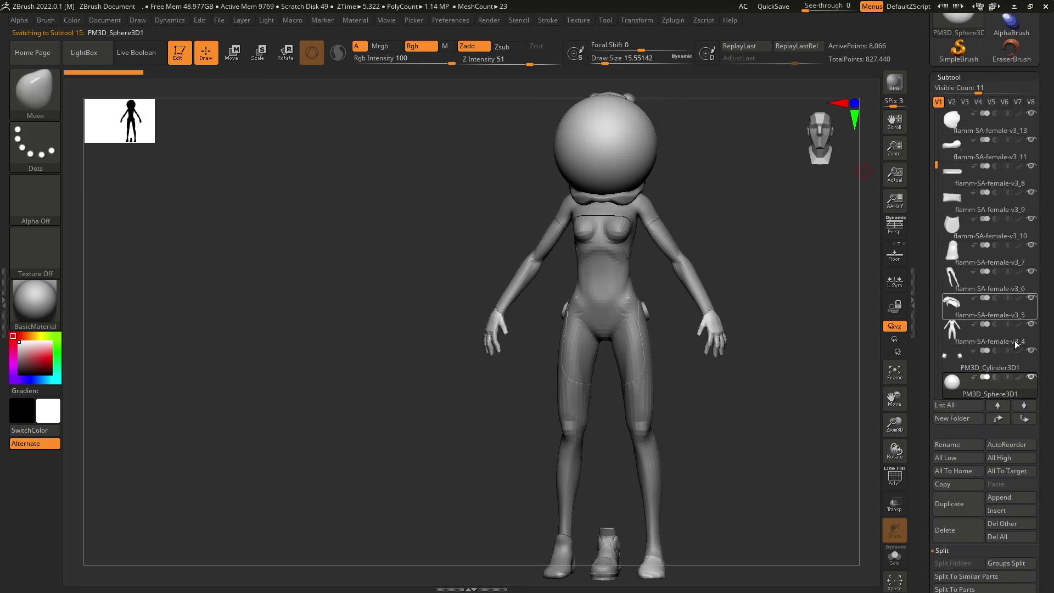
click(1032, 379)
- Compare the shoe with the character's feet up close, toggling perspective and viewing it from the front and side
alt+right_drag(709, 407, 699, 349)
alt+click(631, 330)
ctrl+right_drag(693, 434, 711, 402)
mouse_move(710, 402)
ctrl+right_down()
mouse_move(718, 447)
mouse_move(700, 318)
mouse_move(694, 414)
mouse_move(687, 388)
mouse_move(685, 414)
mouse_move(544, 487)
mouse_move(586, 440)
mouse_move(670, 396)
mouse_move(640, 396)
mouse_move(623, 414)
mouse_move(744, 448)
mouse_move(676, 376)
mouse_move(703, 414)
mouse_move(659, 299)
mouse_move(687, 349)
mouse_move(657, 397)
mouse_move(633, 370)
mouse_move(624, 381)
mouse_move(654, 384)
mouse_move(578, 387)
mouse_move(650, 382)
mouse_move(628, 454)
mouse_move(675, 487)
mouse_move(745, 506)
mouse_move(617, 502)
mouse_move(616, 431)
mouse_move(607, 459)
mouse_move(618, 491)
mouse_move(699, 399)
mouse_move(682, 330)
ctrl+right_up()
click(895, 225)
click(896, 226)
right_click(631, 379)
right_click(627, 362)
key(space)
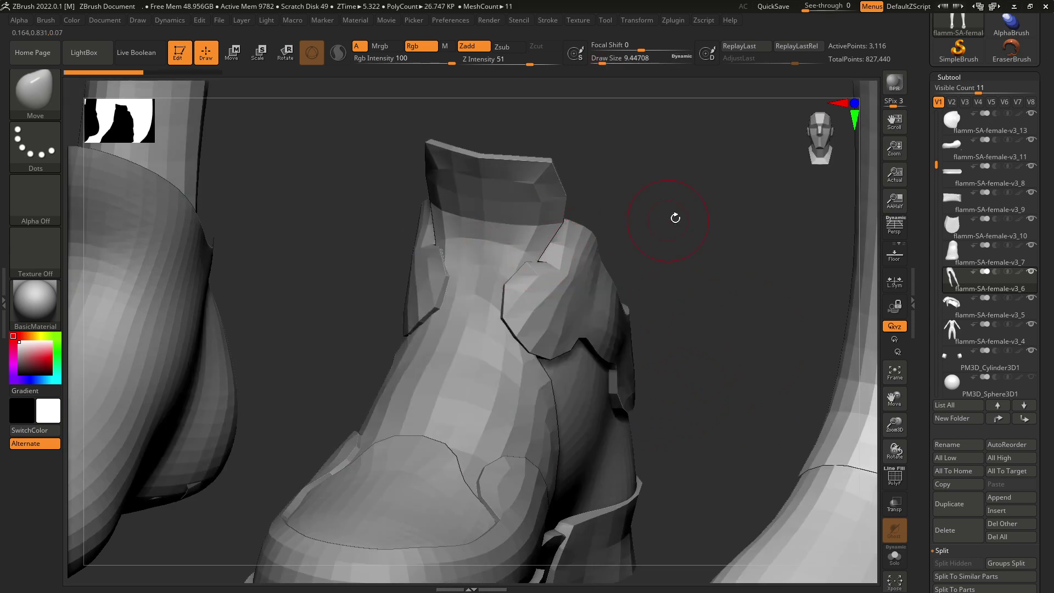
right_drag(676, 218, 519, 281)
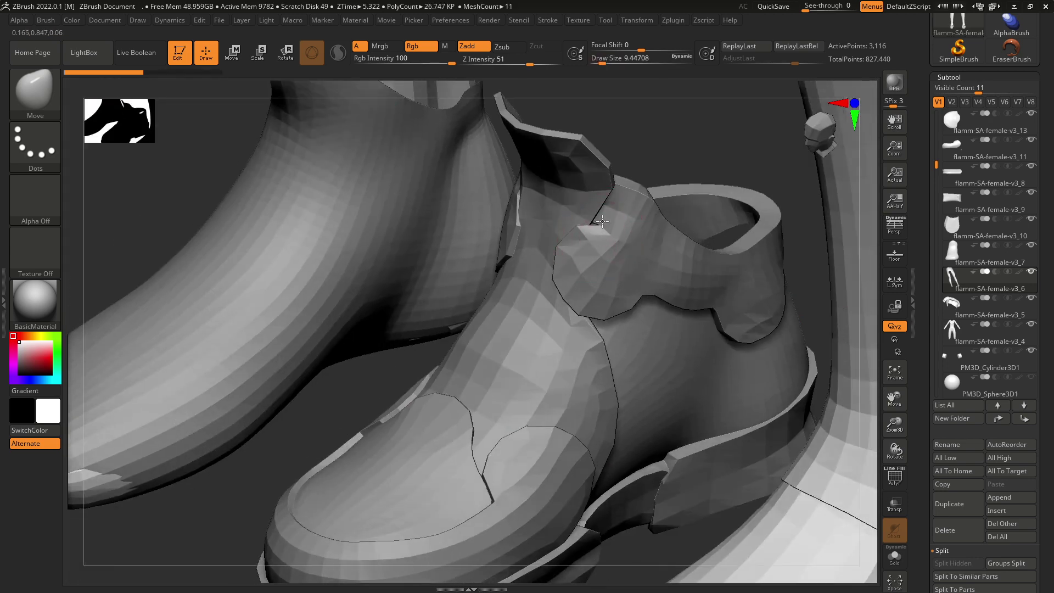
- Select the collar panel and adjust its front lobe beside the tongue with the Move brush at Draw Size about 5.8
alt+click(602, 220)
key(space)
key(space)
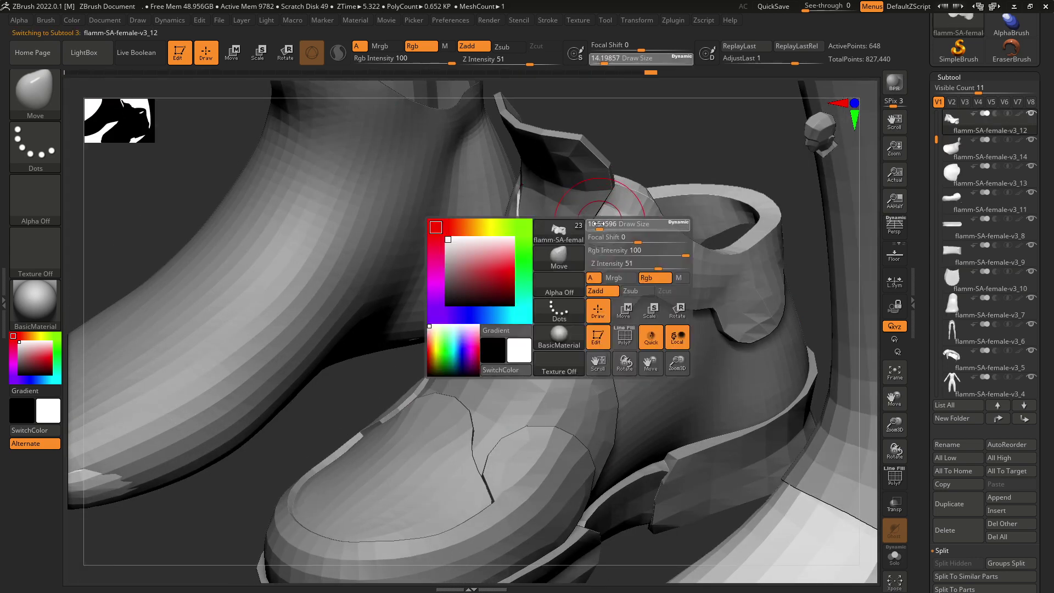
key(space)
drag(599, 224, 599, 224)
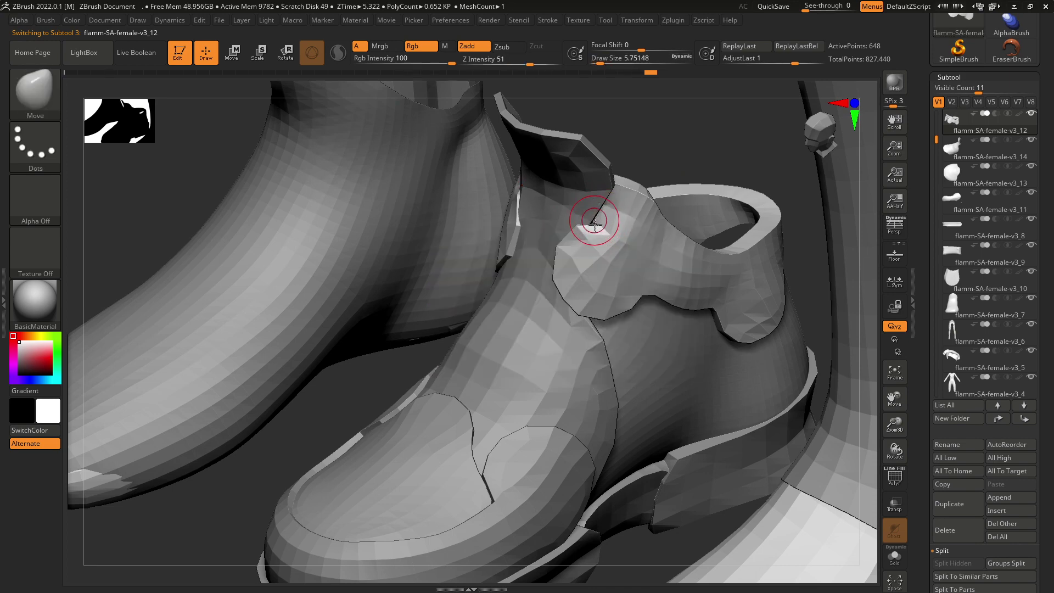
ctrl+right_drag(597, 228, 608, 210)
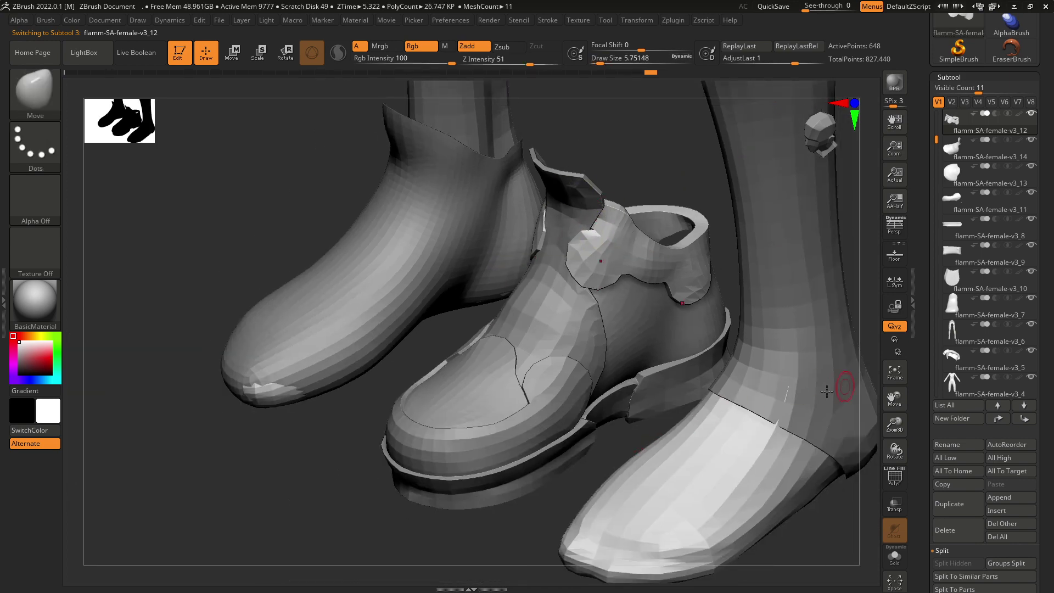
alt+right_drag(716, 367, 675, 399)
right_drag(696, 278, 618, 316)
- Hide the rest of the character, leaving only the shoe's overlay panels, sole parts and base body visible
key(shift)
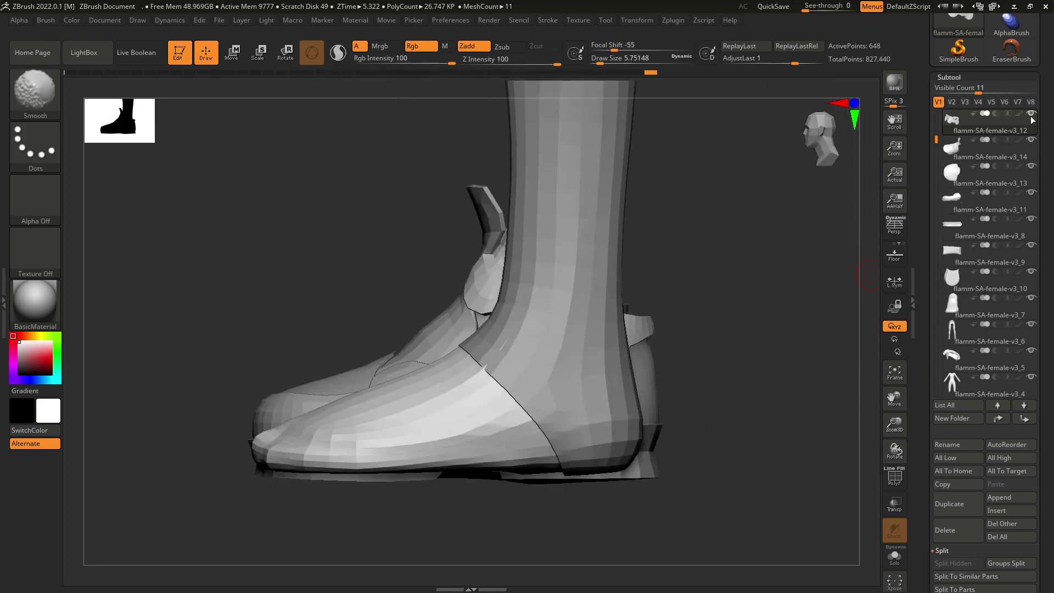
ctrl+shift+click(1032, 113)
click(1036, 146)
click(1032, 166)
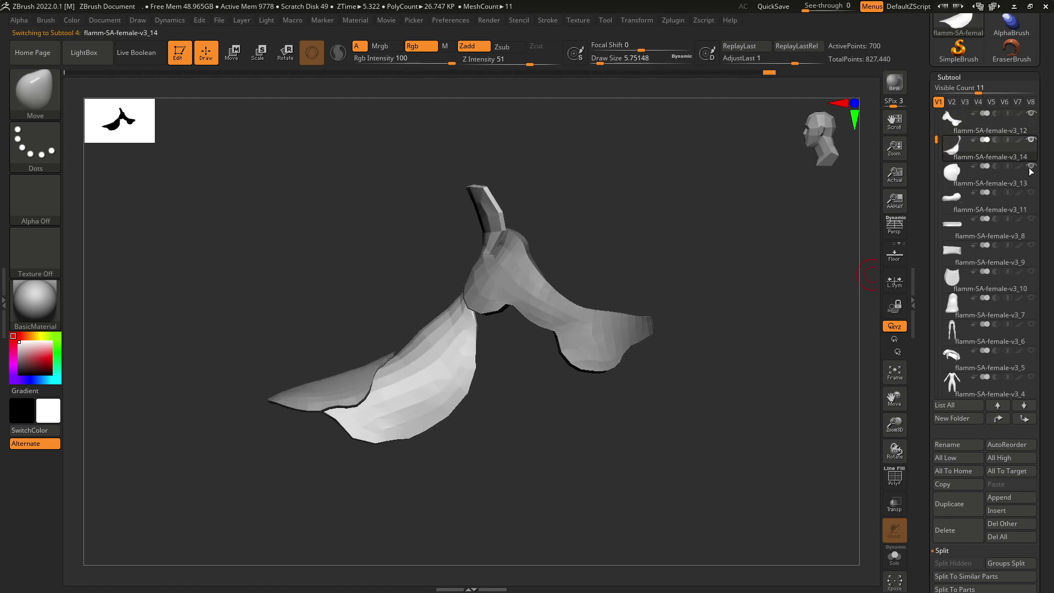
click(1032, 192)
click(1032, 218)
click(1032, 245)
click(1032, 271)
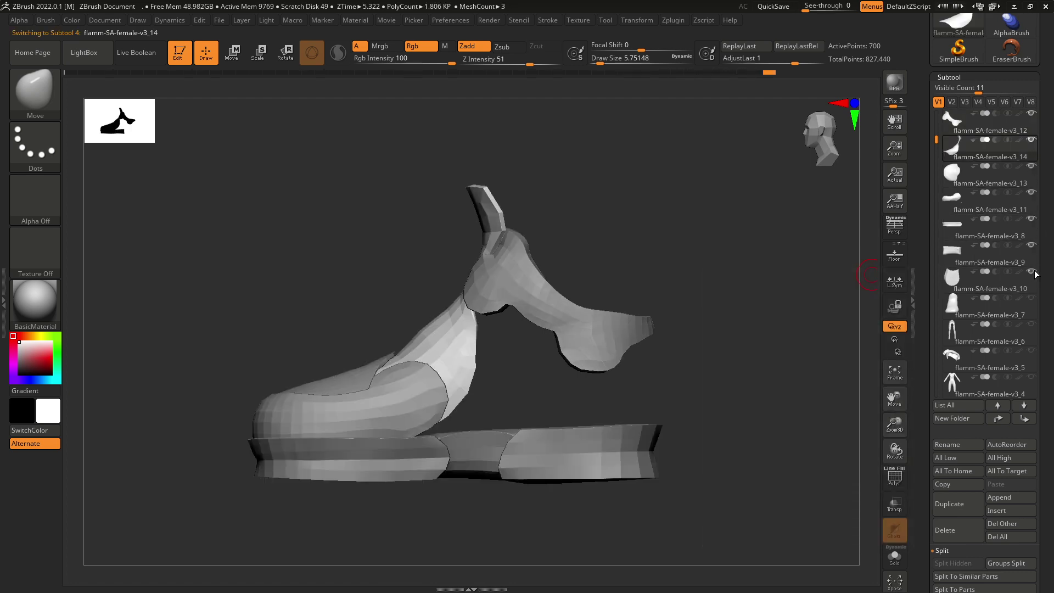
click(1032, 299)
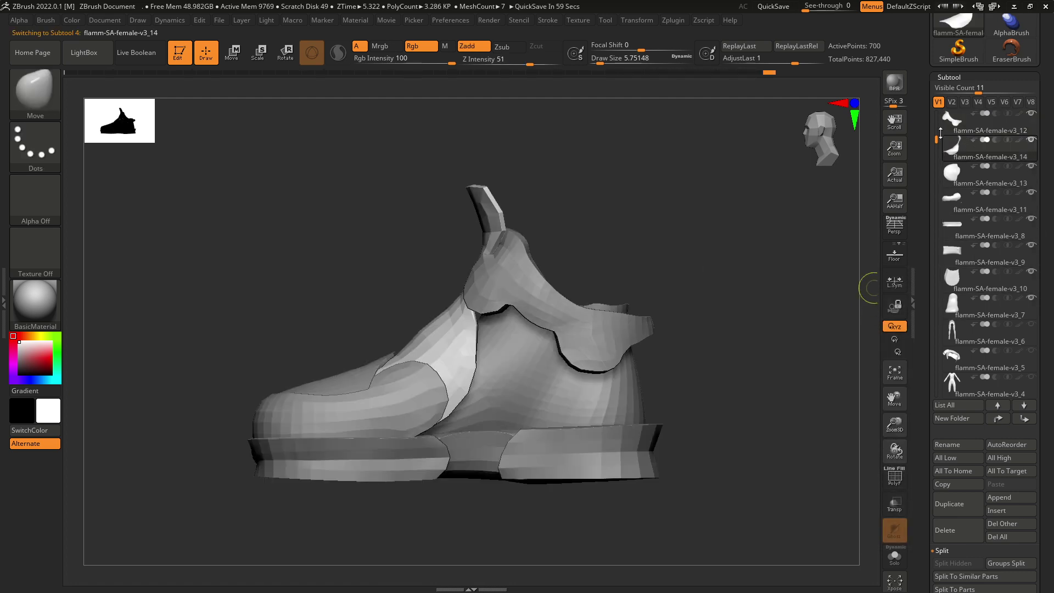
drag(940, 133, 941, 107)
click(1032, 139)
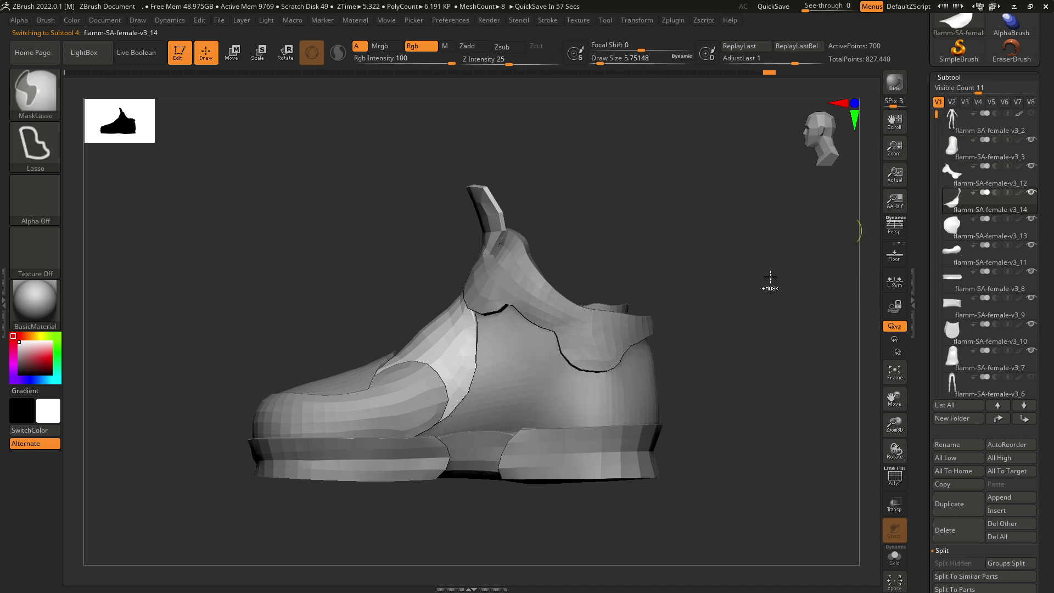
- Select the base shoe body and adjust its heel surface below the collar with the Move brush at Draw Size about 12.9
drag(769, 278, 653, 280)
right_drag(652, 280, 676, 313)
ctrl+right_drag(676, 313, 637, 398)
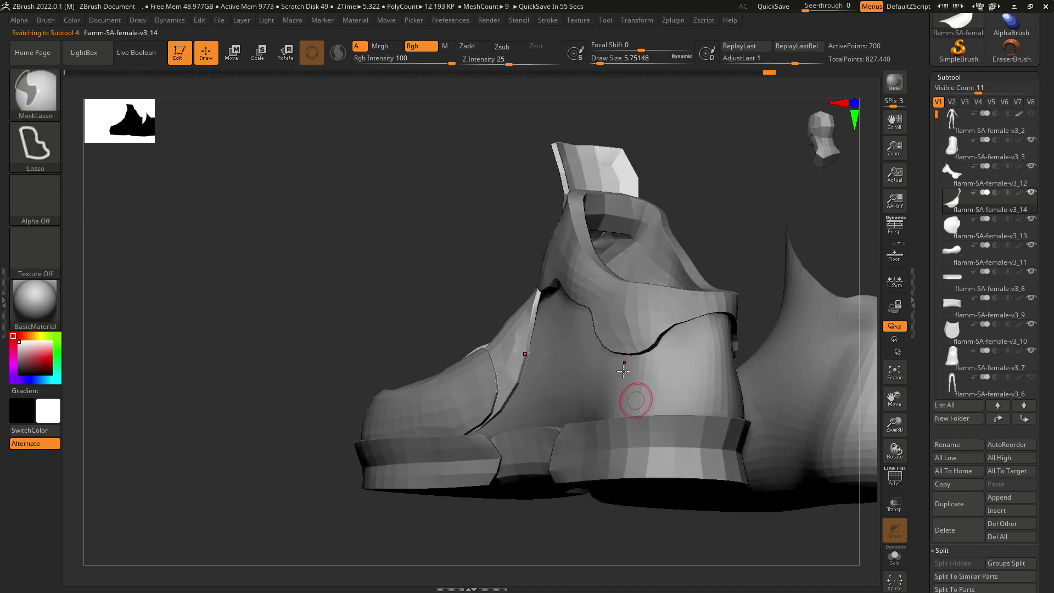
right_drag(669, 353, 605, 349)
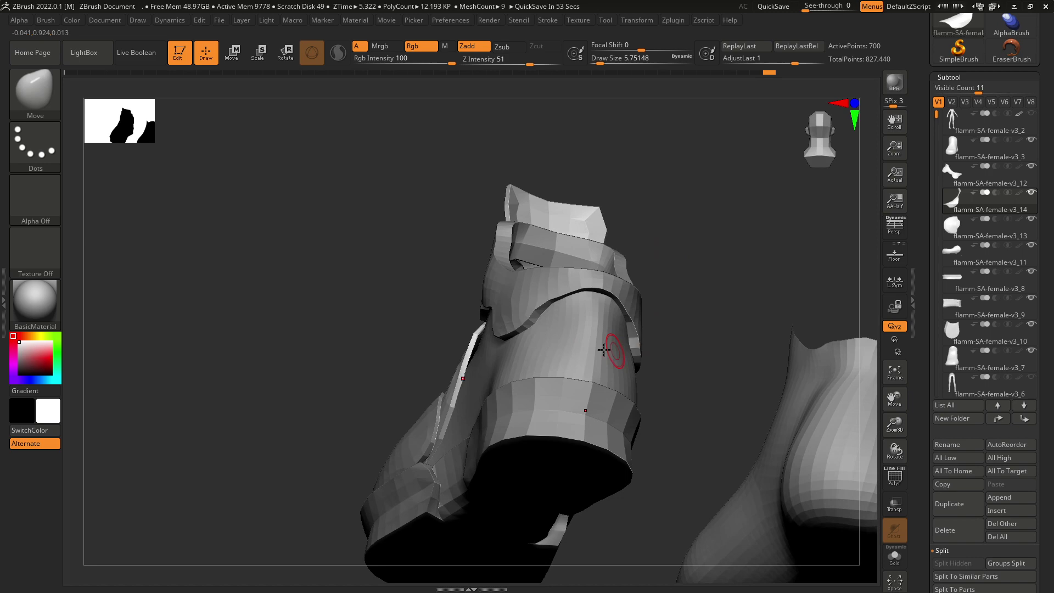
alt+click(566, 330)
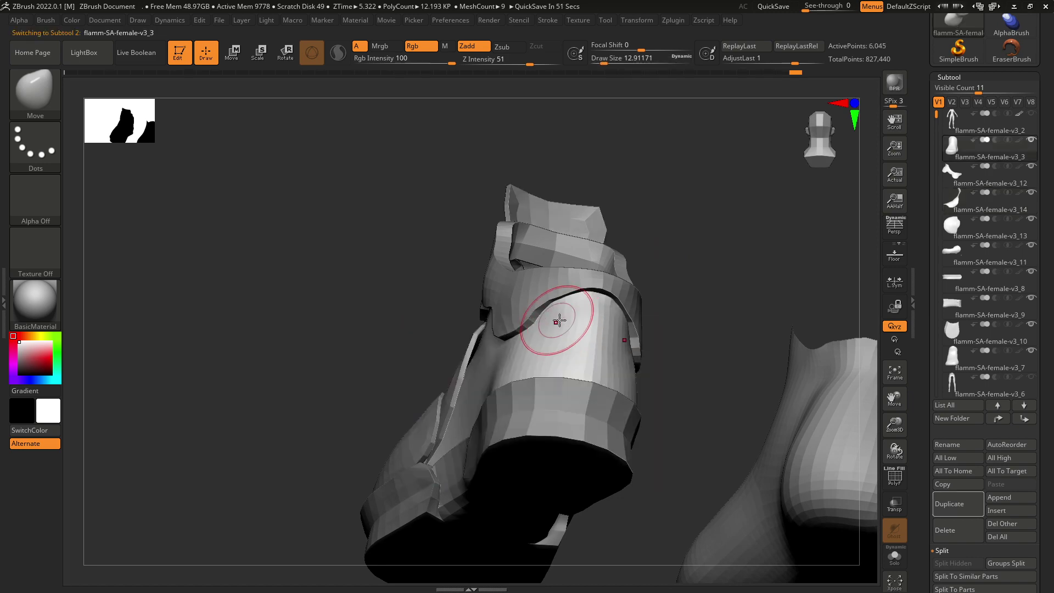
key(shift)
mouse_move(604, 318)
right_down()
mouse_move(723, 233)
mouse_move(683, 216)
right_up()
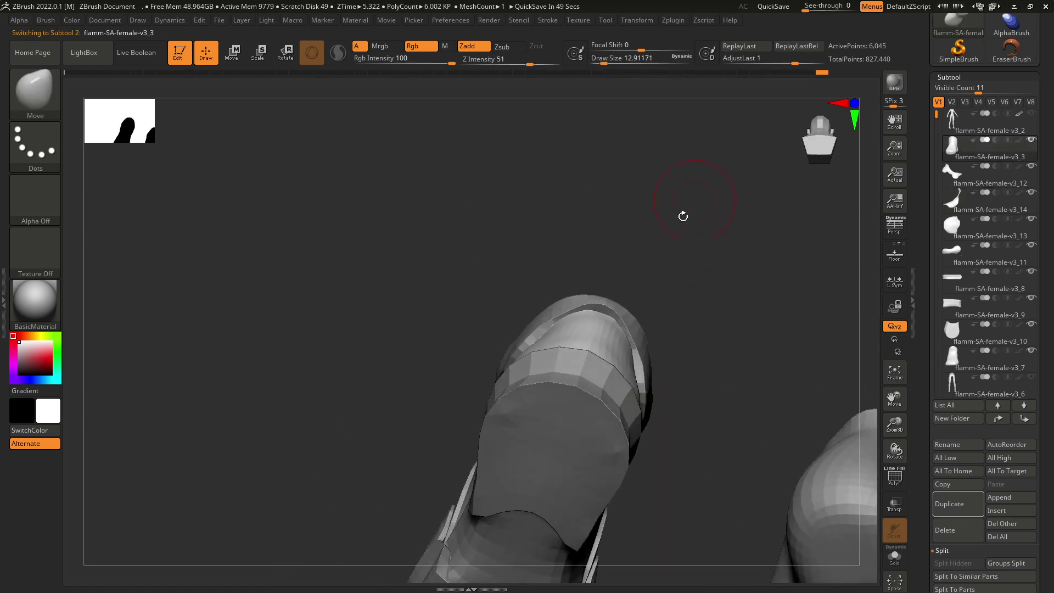
- Select the collar panel and fit its rear edge against the heel with the Move brush at Draw Size about 6.6
key(space)
click(565, 309)
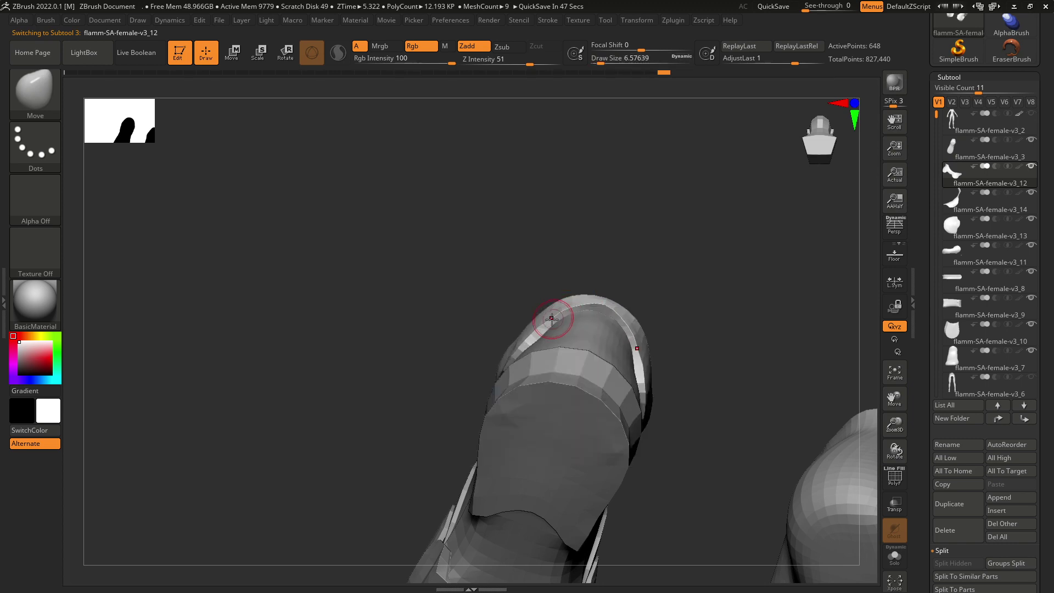
right_drag(602, 269, 462, 286)
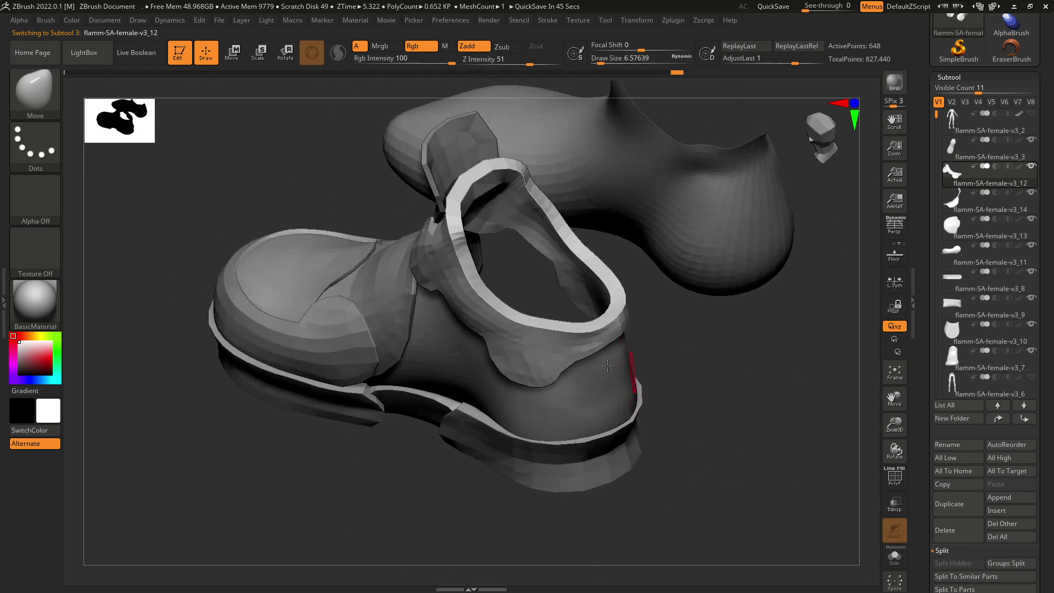
- Smooth the collar panel's opening rim with the Smooth brush at Draw Size about 6.6
key(shift)
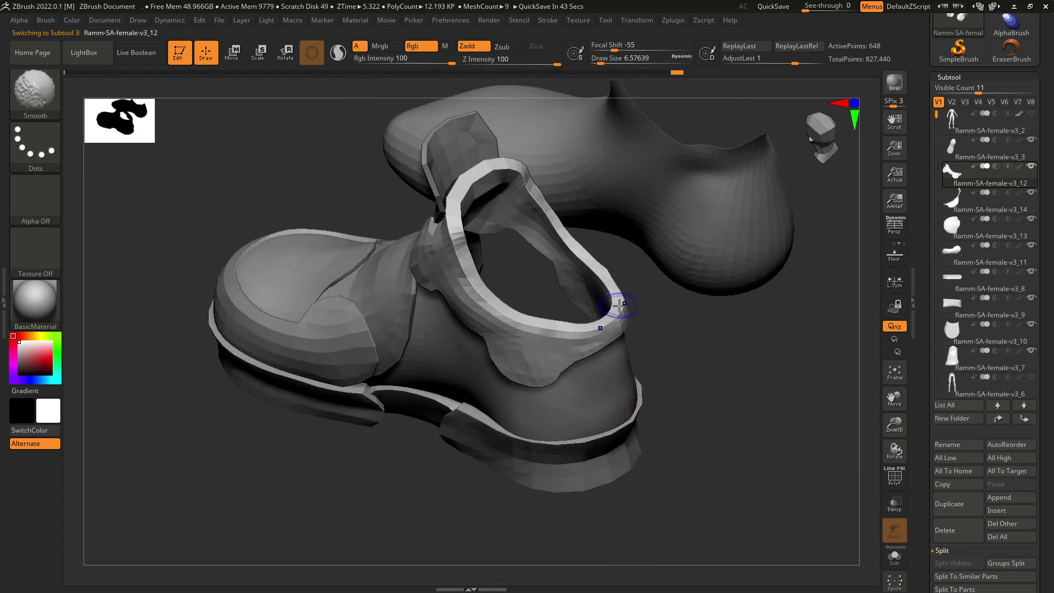
right_drag(483, 298, 608, 343)
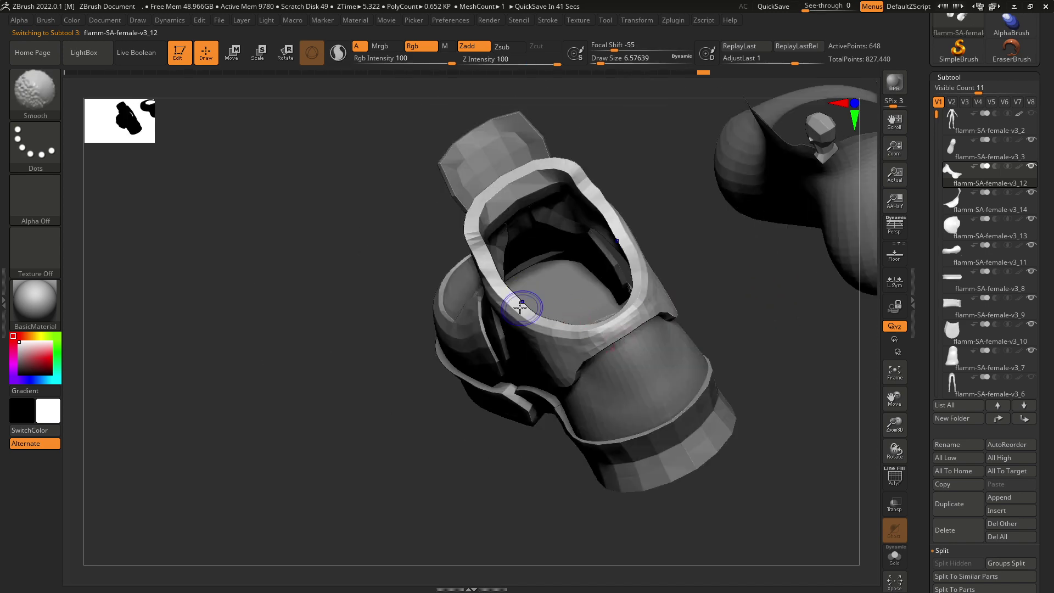
mouse_move(484, 251)
shift+mouse_down()
mouse_move(495, 197)
mouse_move(533, 181)
shift+mouse_up()
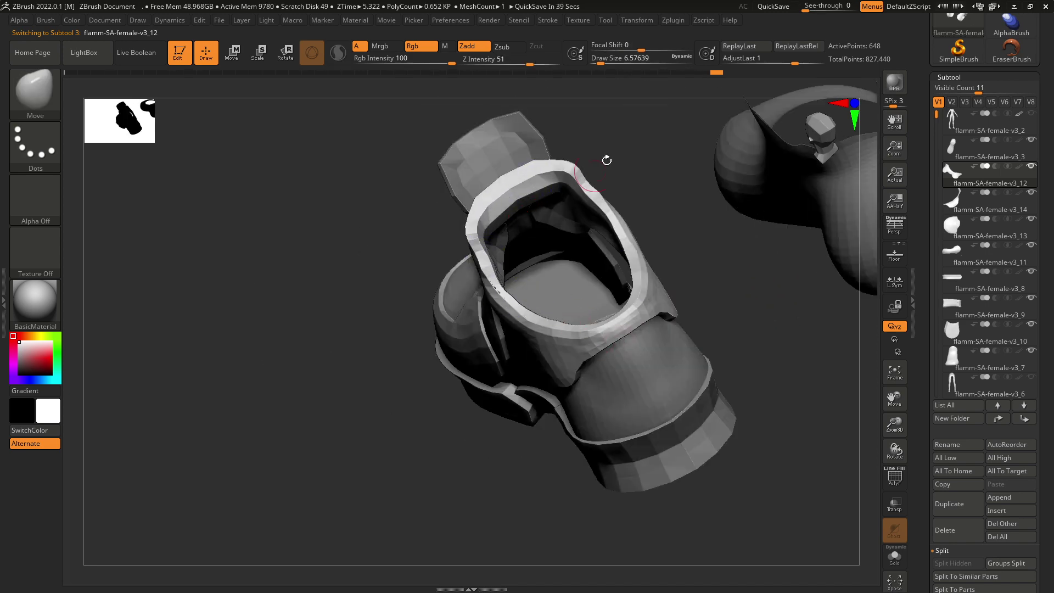
right_drag(607, 159, 511, 184)
key(shift)
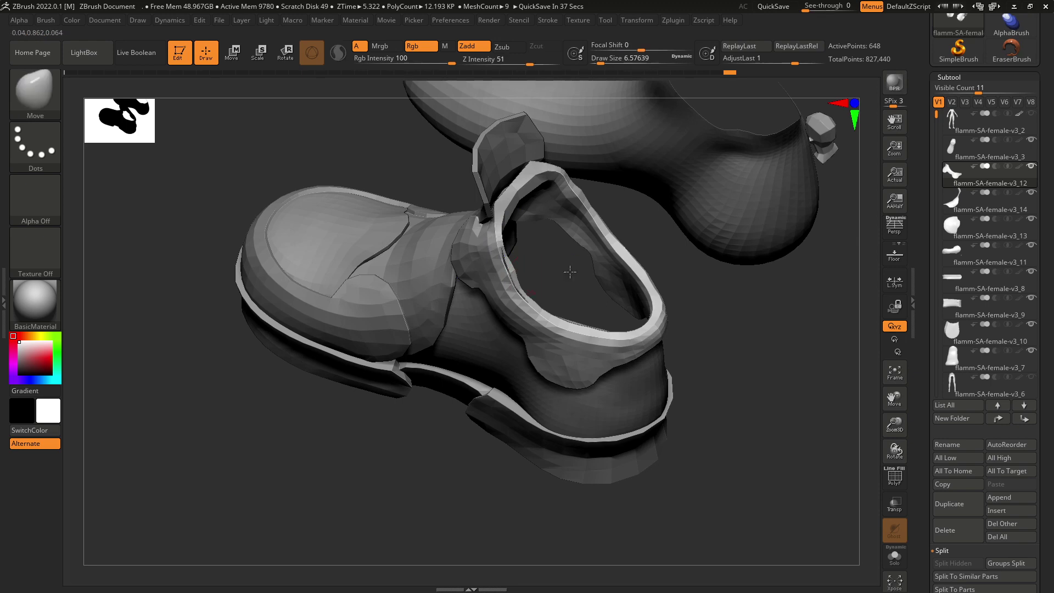
- Refine the front section of the collar's opening rim with the Move and Smooth brushes at Draw Size about 14.2 and 7.5
mouse_move(570, 272)
right_down()
mouse_move(590, 257)
mouse_move(517, 264)
mouse_move(551, 212)
right_up()
key(space)
ctrl+right_drag(510, 240, 523, 283)
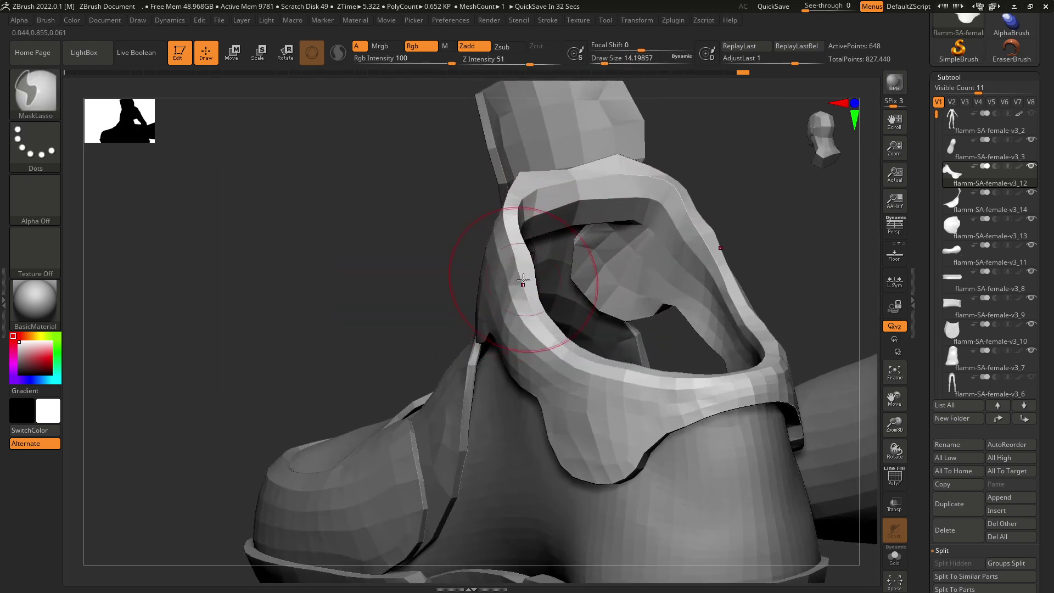
key(space)
drag(515, 286, 512, 285)
shift+drag(510, 244, 532, 305)
mouse_move(455, 233)
right_down()
mouse_move(434, 223)
mouse_move(485, 223)
right_up()
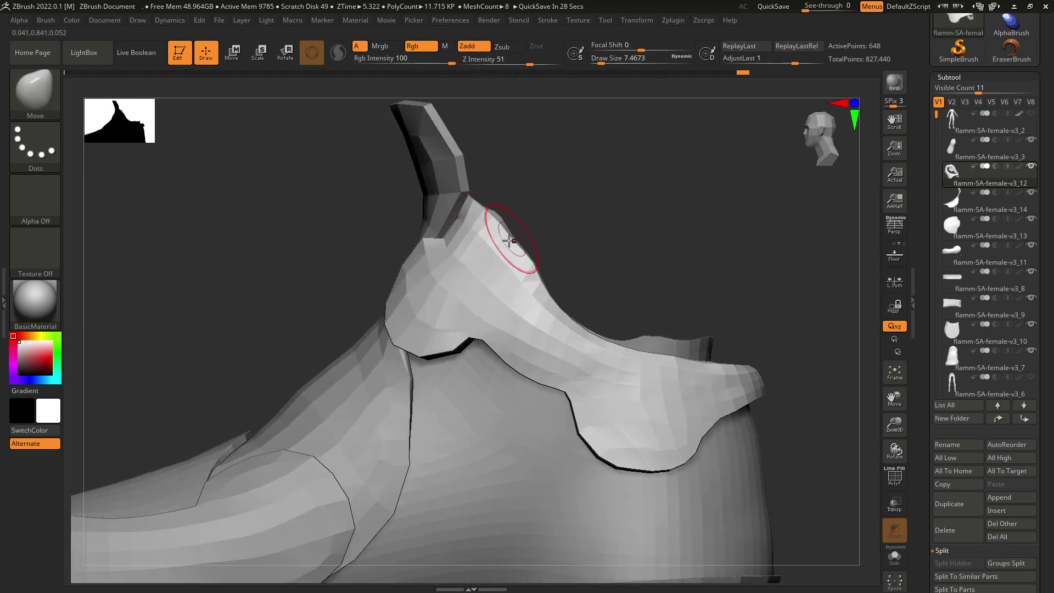
ctrl+right_drag(570, 305, 573, 259)
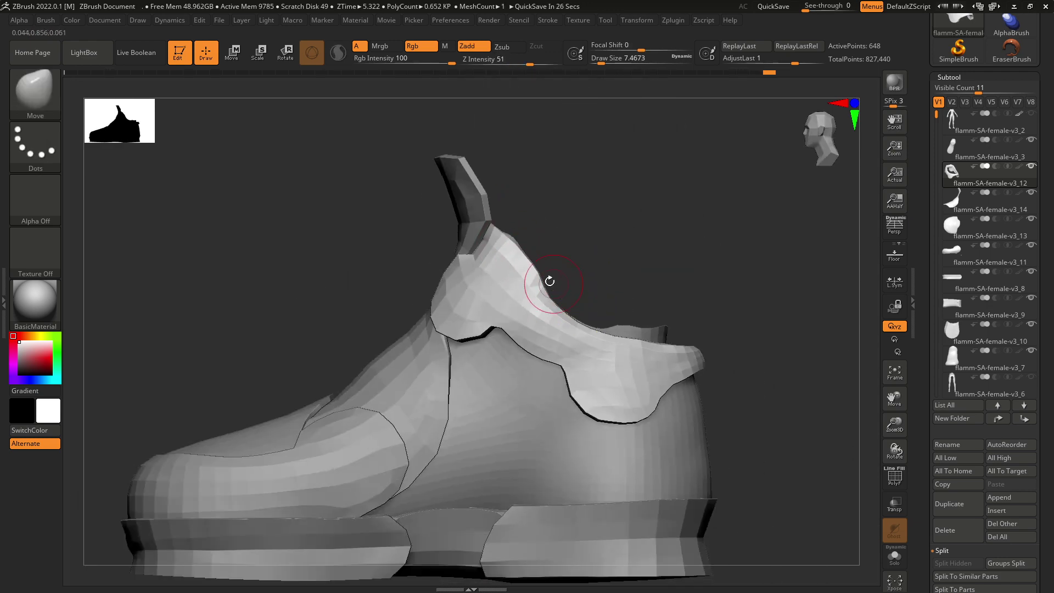
- Even out the curve of the collar's front rim beside the tongue at Draw Size about 15.6, moving and smoothing it
key(space)
drag(519, 277, 523, 278)
right_drag(513, 227, 526, 240)
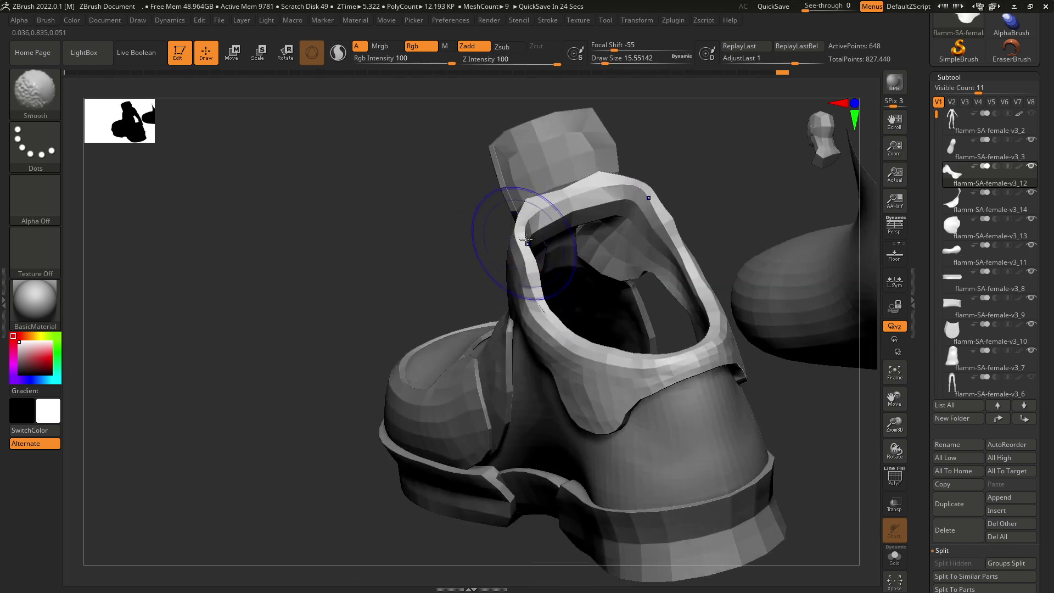
right_drag(734, 179, 699, 139)
right_drag(613, 191, 670, 219)
right_drag(581, 252, 567, 334)
- Shape the collar's lower edge at the front notch and rear lobe with the Move brush at Draw Size about 5 and 15.6
key(space)
drag(554, 313, 540, 313)
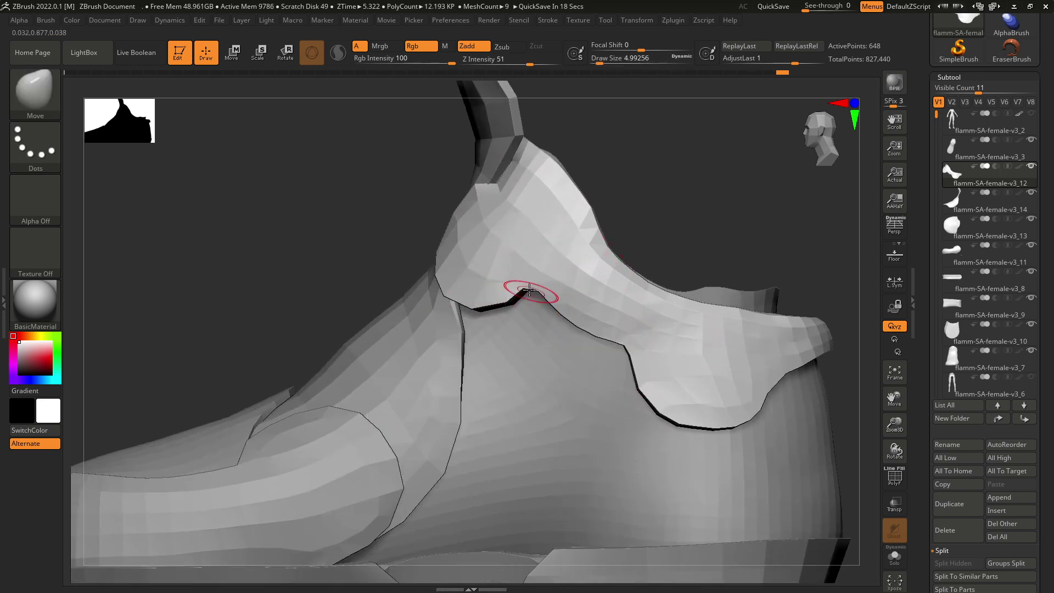
alt+right_drag(671, 381, 601, 308)
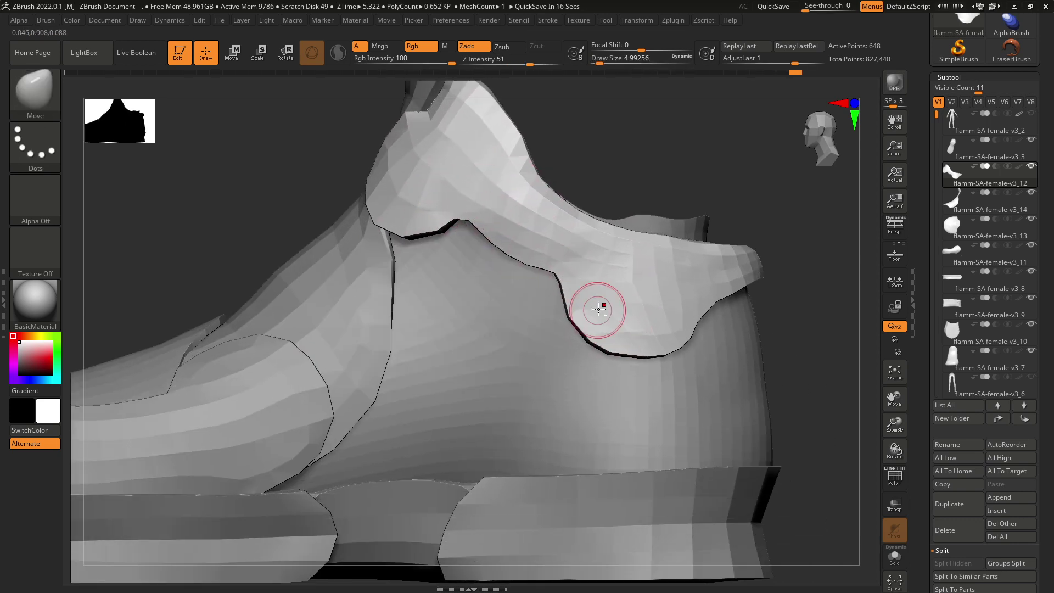
key(space)
drag(613, 358, 625, 359)
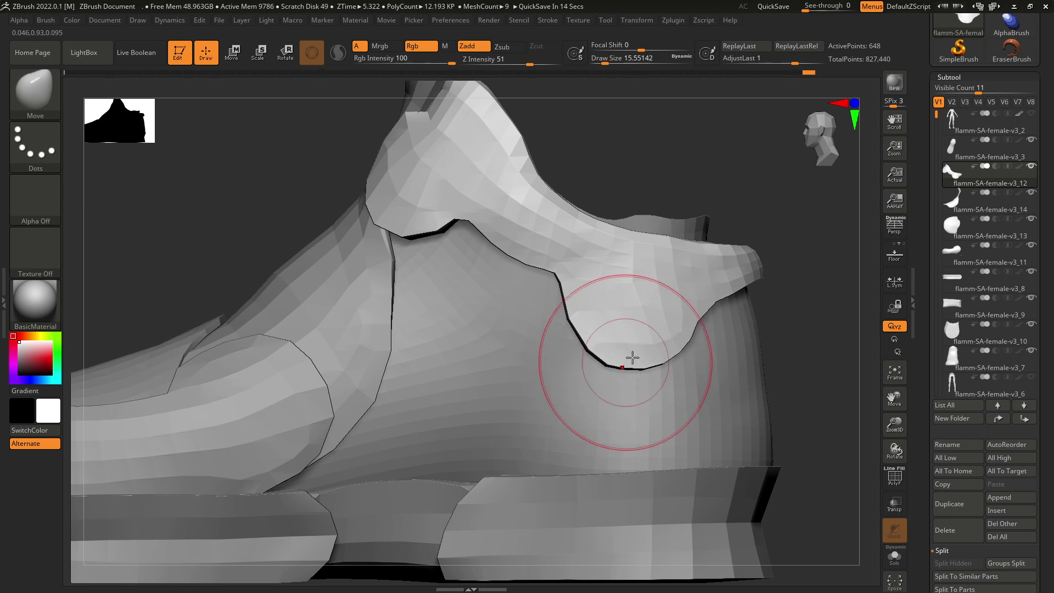
drag(683, 345, 679, 341)
drag(630, 358, 621, 353)
ctrl+right_drag(623, 351, 640, 296)
shift+right_drag(746, 346, 681, 349)
mouse_move(681, 349)
ctrl+right_down()
mouse_move(673, 384)
mouse_move(645, 357)
mouse_move(656, 332)
mouse_move(706, 353)
mouse_move(749, 289)
mouse_move(702, 291)
mouse_move(710, 382)
mouse_move(678, 370)
mouse_move(715, 440)
mouse_move(708, 410)
mouse_move(662, 344)
mouse_move(654, 351)
mouse_move(684, 336)
mouse_move(667, 336)
mouse_move(676, 384)
mouse_move(690, 329)
mouse_move(680, 345)
ctrl+right_up()
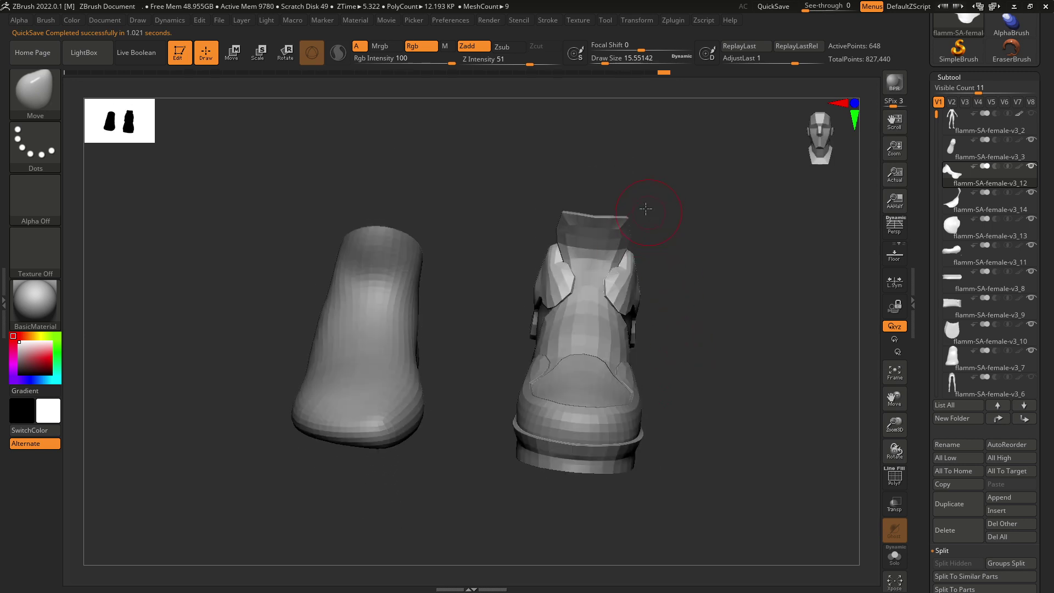
- Select the tongue and reshape its upper end with the Move brush at Draw Size about 10.5
right_drag(646, 209, 613, 205)
alt+click(605, 199)
key(space)
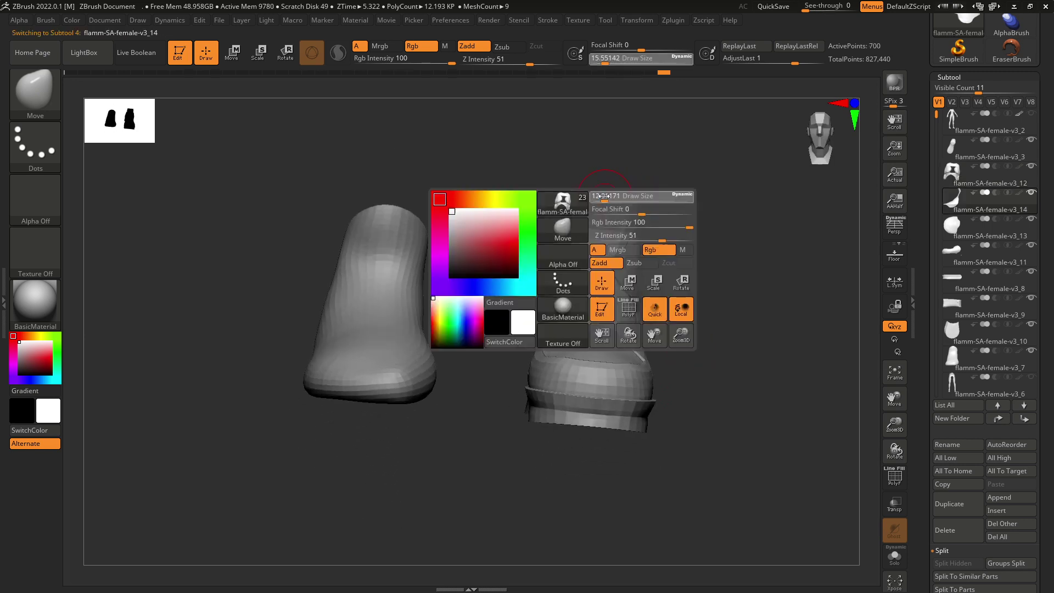
drag(605, 199, 603, 199)
right_drag(615, 200, 617, 146)
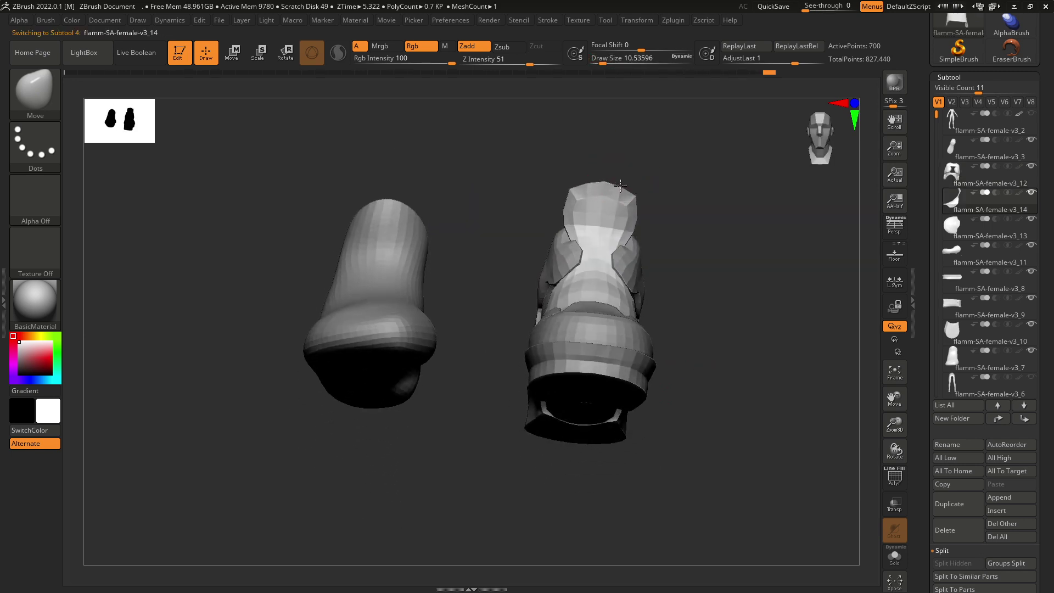
- Select the base shoe body and switch to the DamStandard brush
right_drag(689, 217, 550, 394)
alt+click(594, 318)
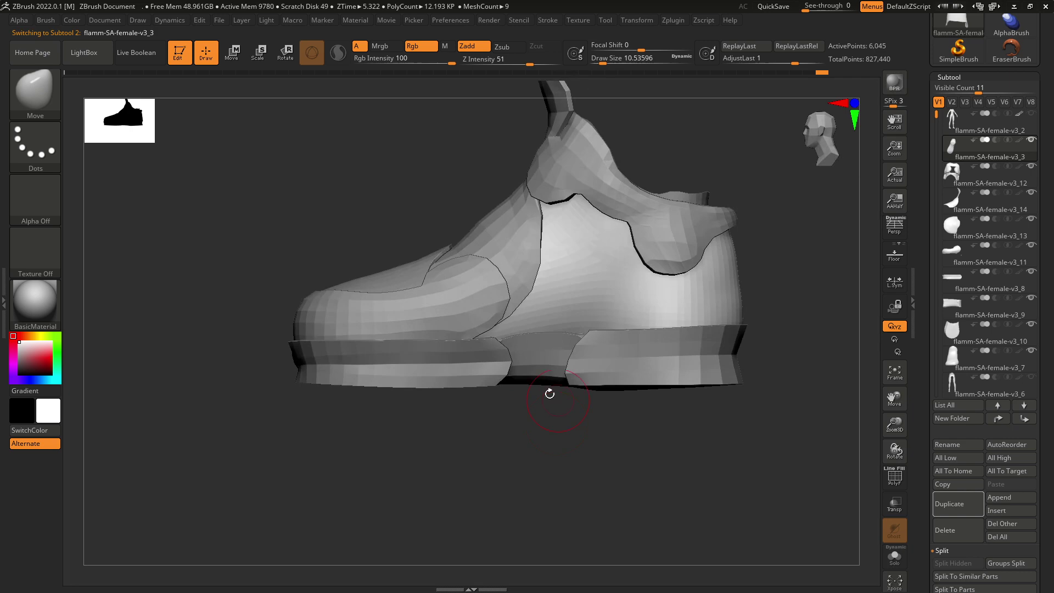
click(48, 108)
key(g)
click(380, 226)
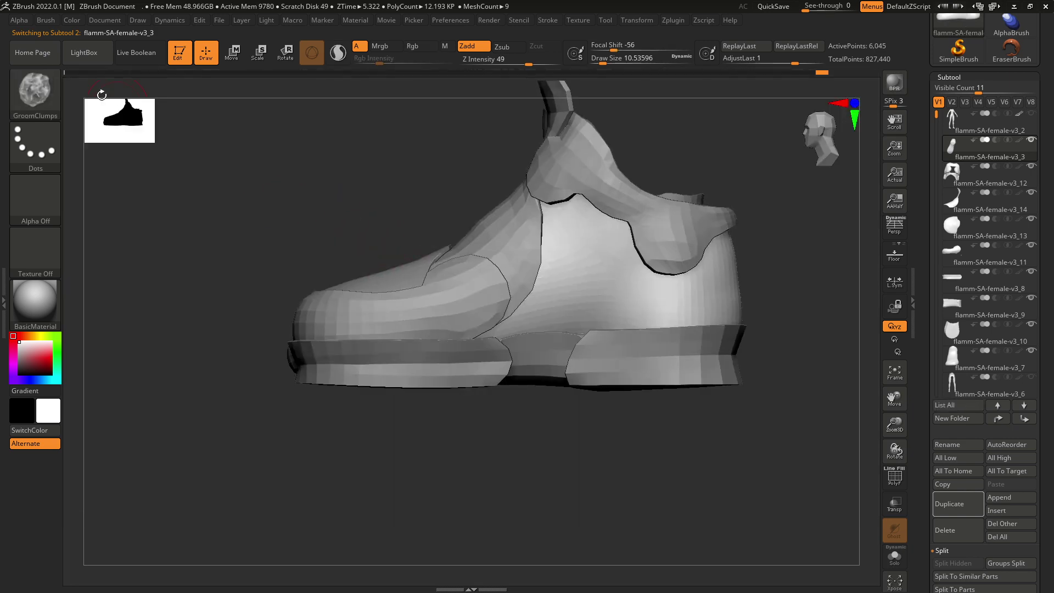
click(48, 88)
key(d)
click(366, 231)
- Try a DamStandard stroke on the base body's side above the sole at Draw Size about 48.6, and undo it
key(space)
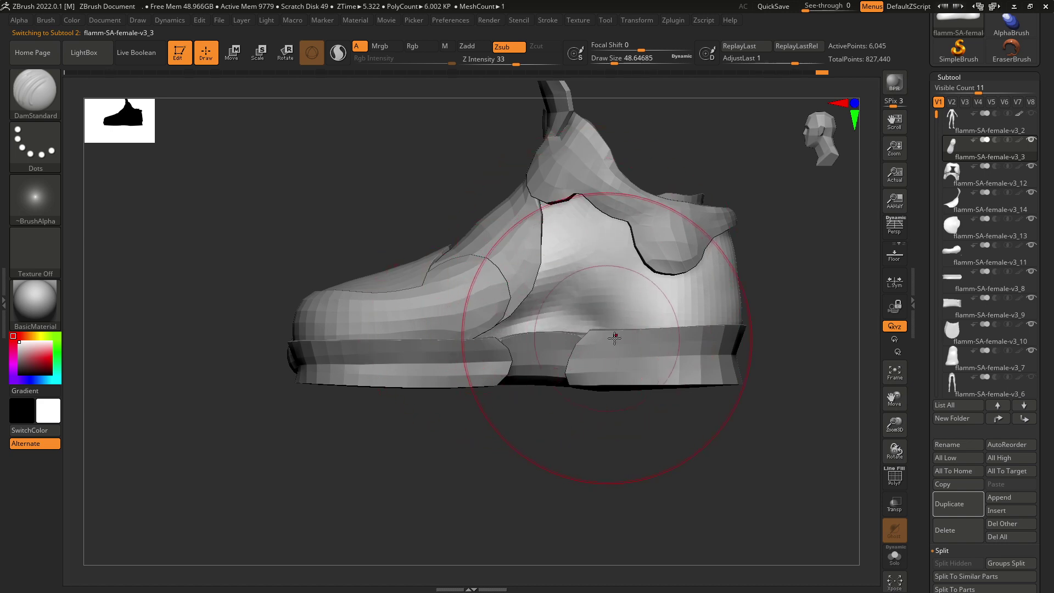
mouse_move(593, 440)
mouse_down()
mouse_move(551, 443)
mouse_move(591, 438)
mouse_up()
key(ctrl+z)
- Carve a shallow hollow into the base body's side above the arch with DamStandard at Draw Size about 28.8, and smooth it
key(space)
drag(576, 337, 573, 321)
mouse_move(535, 417)
mouse_down()
mouse_move(657, 426)
mouse_move(632, 406)
mouse_move(655, 455)
mouse_up()
key(shift)
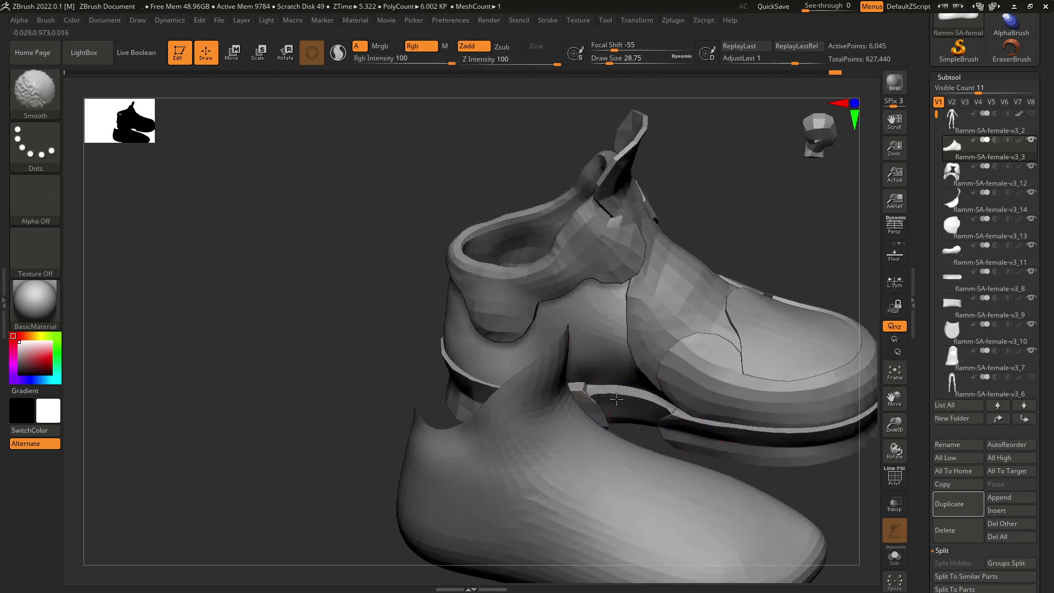
mouse_move(731, 246)
mouse_down()
mouse_move(765, 202)
mouse_move(735, 263)
mouse_move(662, 270)
mouse_move(579, 336)
mouse_move(636, 487)
mouse_move(671, 405)
mouse_move(670, 434)
mouse_move(671, 364)
mouse_move(683, 342)
mouse_move(743, 369)
mouse_move(733, 405)
mouse_move(749, 443)
mouse_move(718, 405)
mouse_move(643, 389)
mouse_move(623, 421)
mouse_up()
alt+right_drag(623, 421, 665, 394)
right_drag(665, 394, 335, 273)
- Select the front sole piece and mask its lower edge
alt+click(494, 341)
alt+right_drag(624, 427, 560, 430)
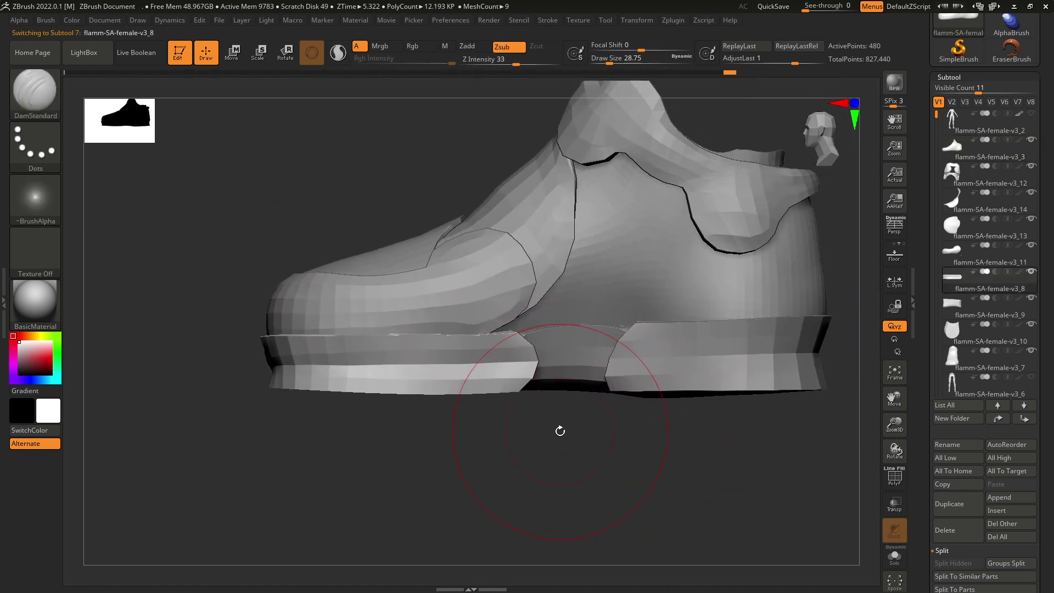
mouse_move(558, 445)
ctrl+mouse_down()
mouse_move(555, 384)
mouse_move(363, 364)
mouse_move(264, 393)
ctrl+mouse_up()
key(ctrl+w)
mouse_move(530, 437)
ctrl+mouse_down()
mouse_move(532, 404)
mouse_move(396, 363)
mouse_move(299, 362)
mouse_move(270, 467)
ctrl+mouse_up()
key(ctrl+w)
mouse_move(299, 453)
right_down()
mouse_move(356, 450)
mouse_move(303, 426)
mouse_move(329, 446)
right_up()
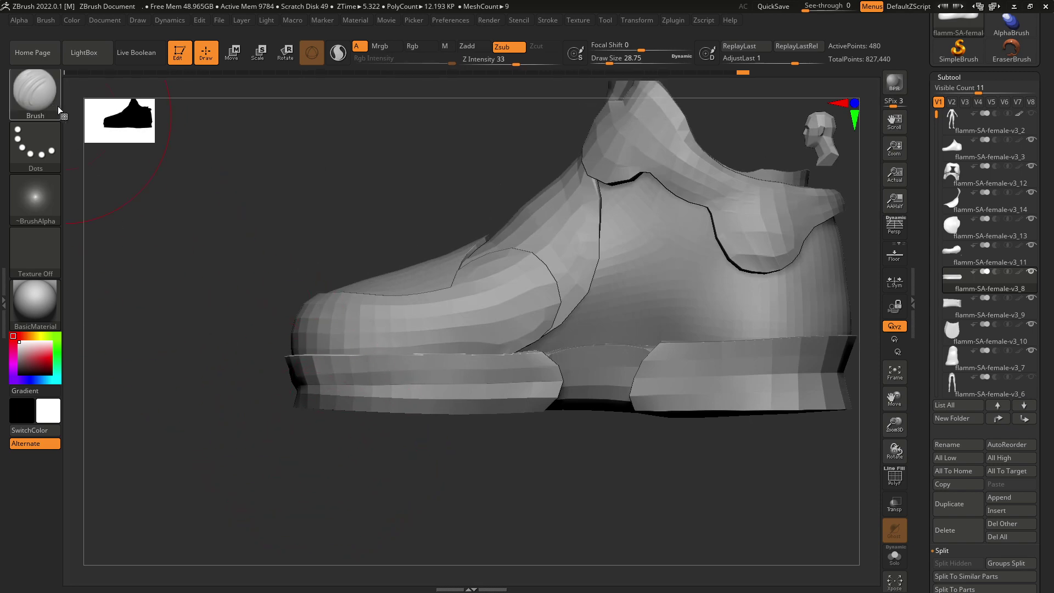
- Adjust the front sole piece's toe end with the Move brush at Draw Size about 9.4 and 14.2, clearing the mask
click(58, 109)
key(m)
click(591, 363)
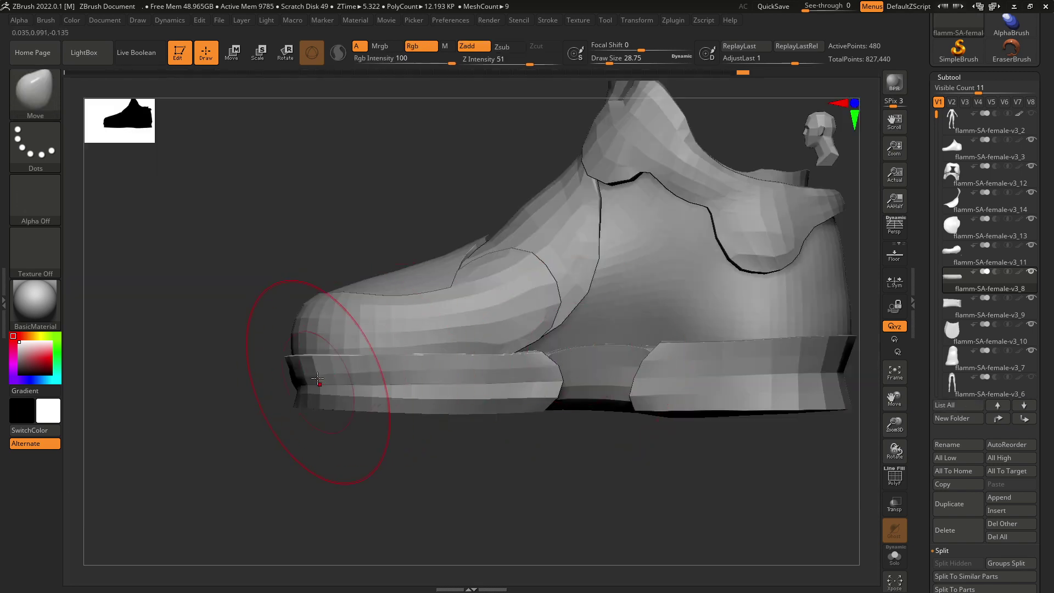
key(space)
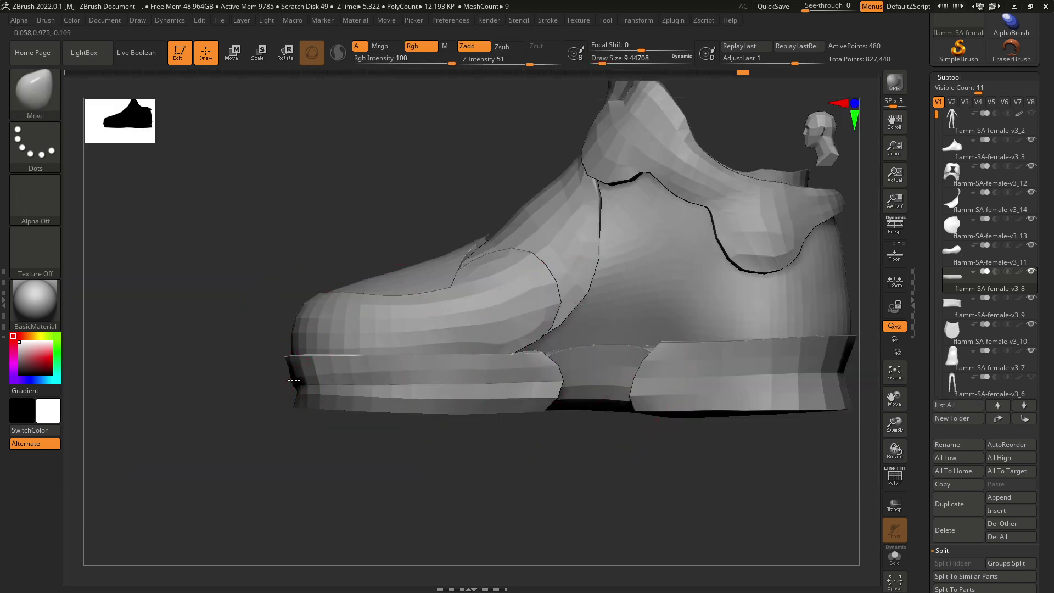
mouse_move(280, 424)
mouse_down()
mouse_move(307, 424)
mouse_move(285, 420)
mouse_up()
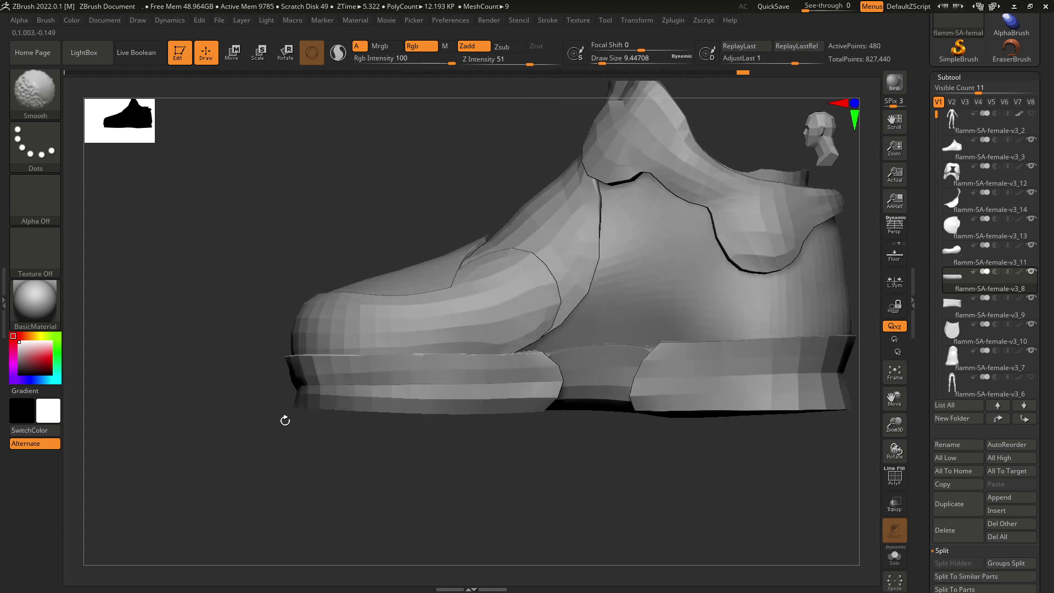
key(space)
click(289, 360)
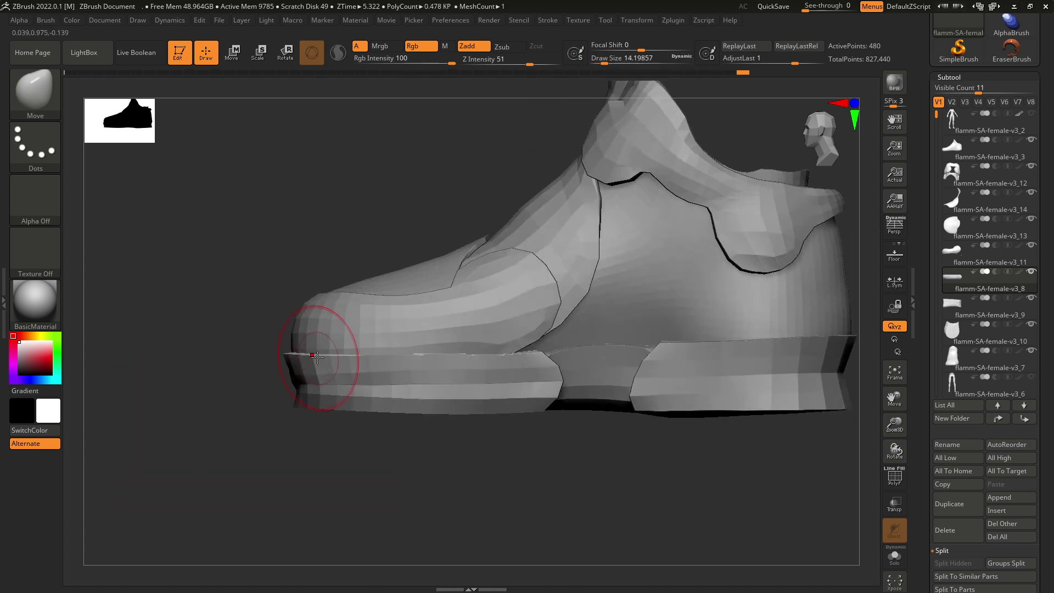
ctrl+click(346, 445)
drag(346, 445, 307, 413)
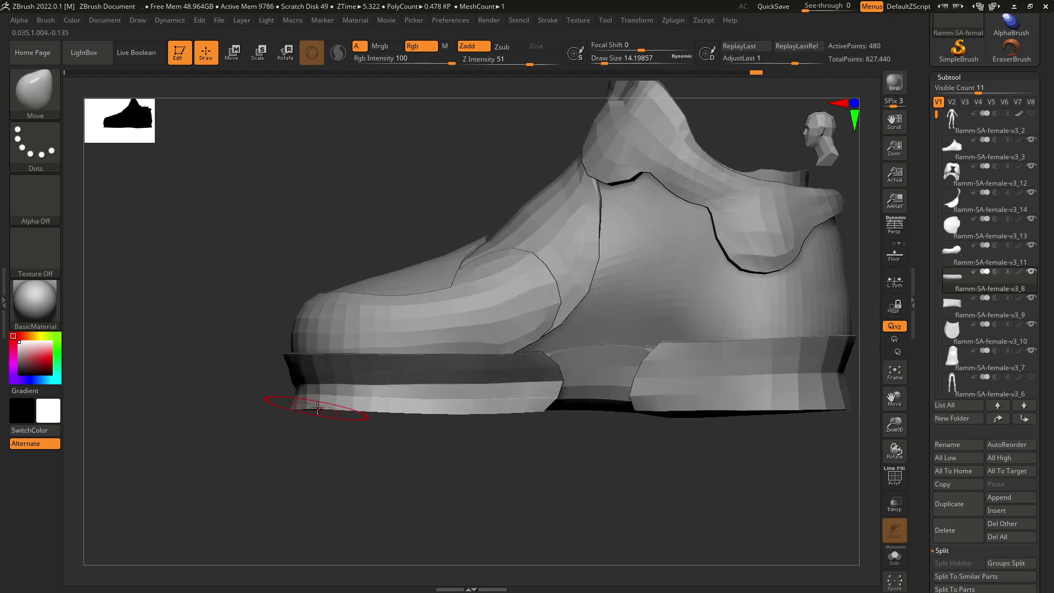
mouse_move(466, 434)
mouse_down()
mouse_move(443, 487)
mouse_move(513, 495)
mouse_move(451, 491)
mouse_move(560, 480)
mouse_move(537, 442)
mouse_move(569, 471)
mouse_move(613, 480)
mouse_move(548, 459)
mouse_move(582, 513)
mouse_move(678, 452)
mouse_move(673, 369)
mouse_move(565, 388)
mouse_move(565, 429)
mouse_move(589, 377)
mouse_up()
- Preview the front sole piece with dynamic subdivision, and return it to its unsmoothed display
key(ctrl+d)
key(ctrl+d)
key(shift+d)
key(shift+d)
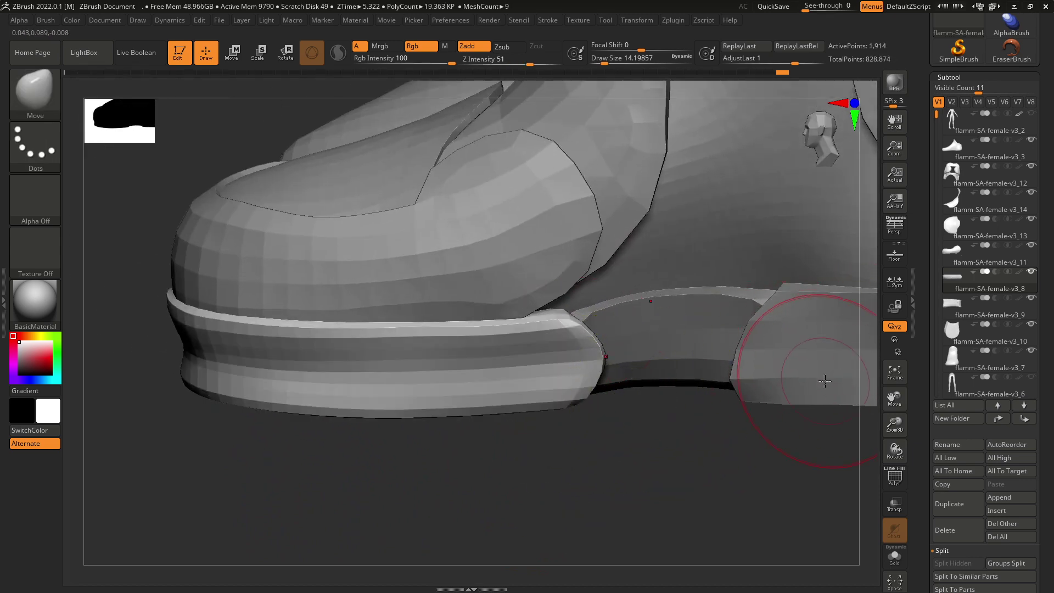
key(shift+d)
- Show the front sole piece's polygroup wireframe and open the geometry Crease settings
scroll(1005, 304, down, 5)
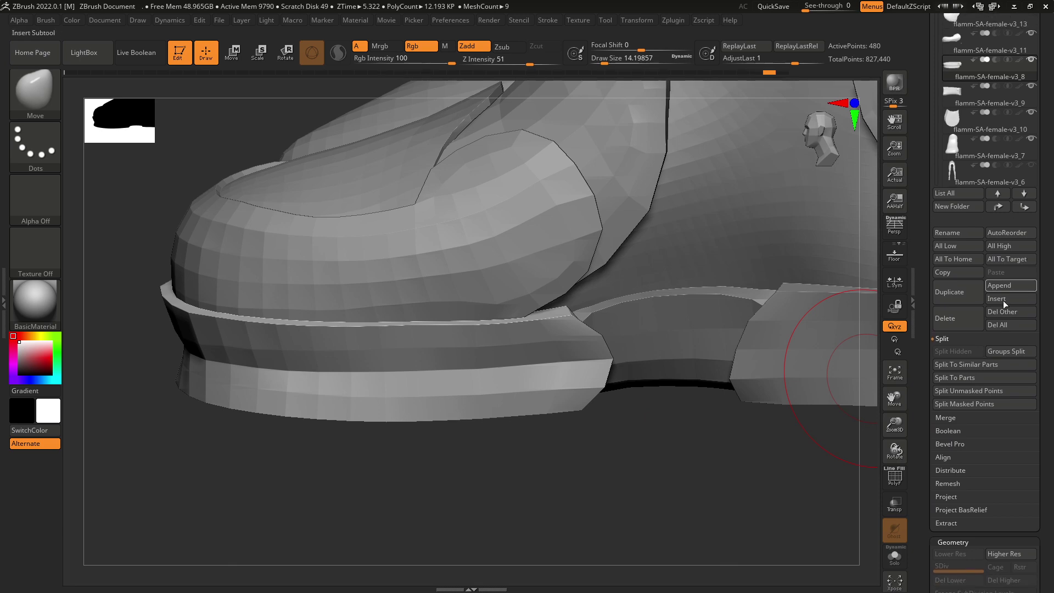
click(894, 476)
drag(725, 450, 879, 433)
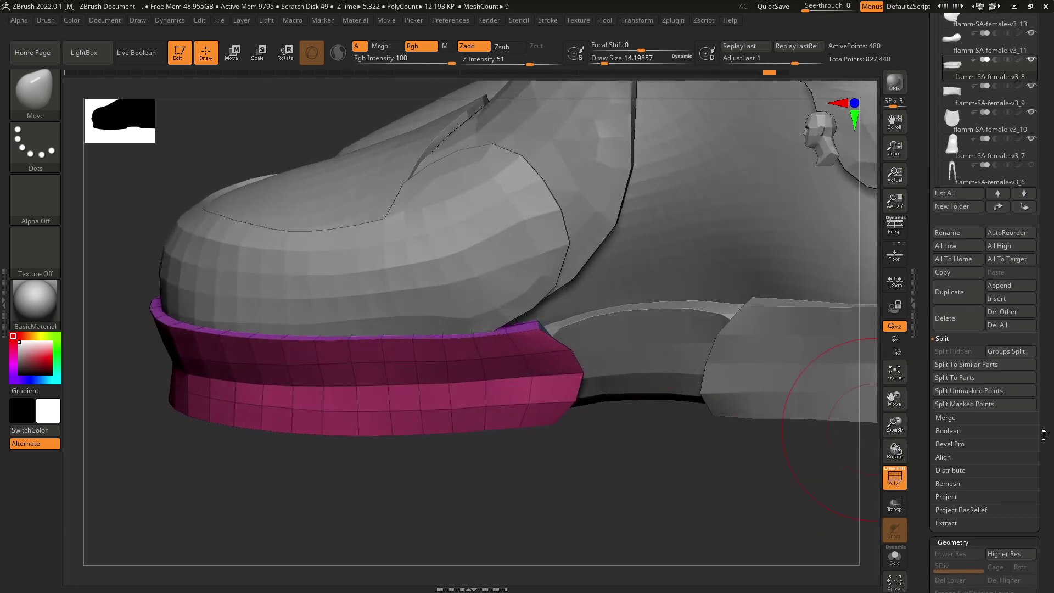
scroll(1032, 385, down, 10)
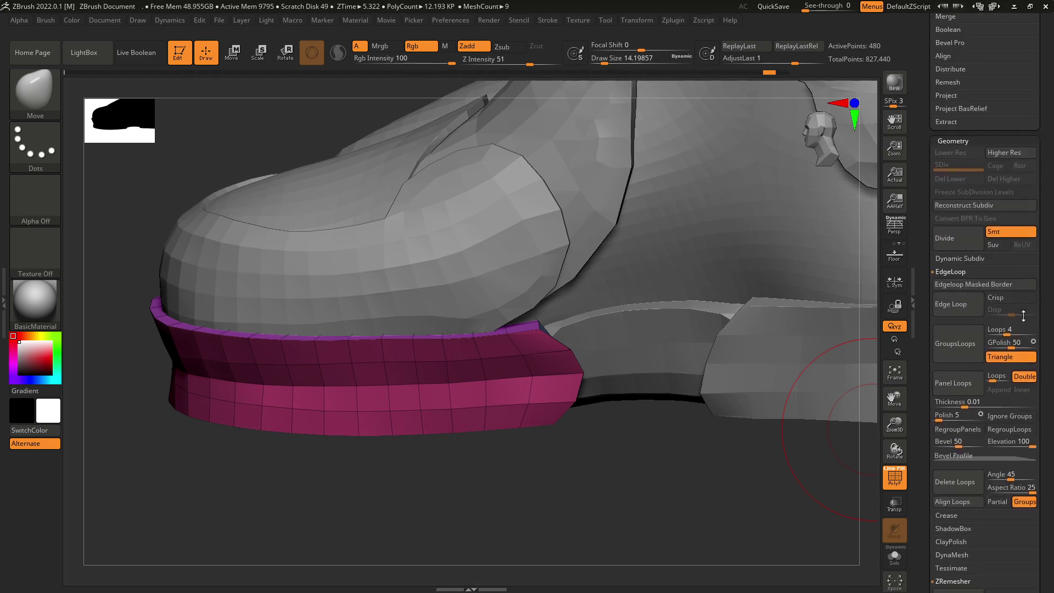
scroll(1026, 308, down, 6)
shift+click(946, 282)
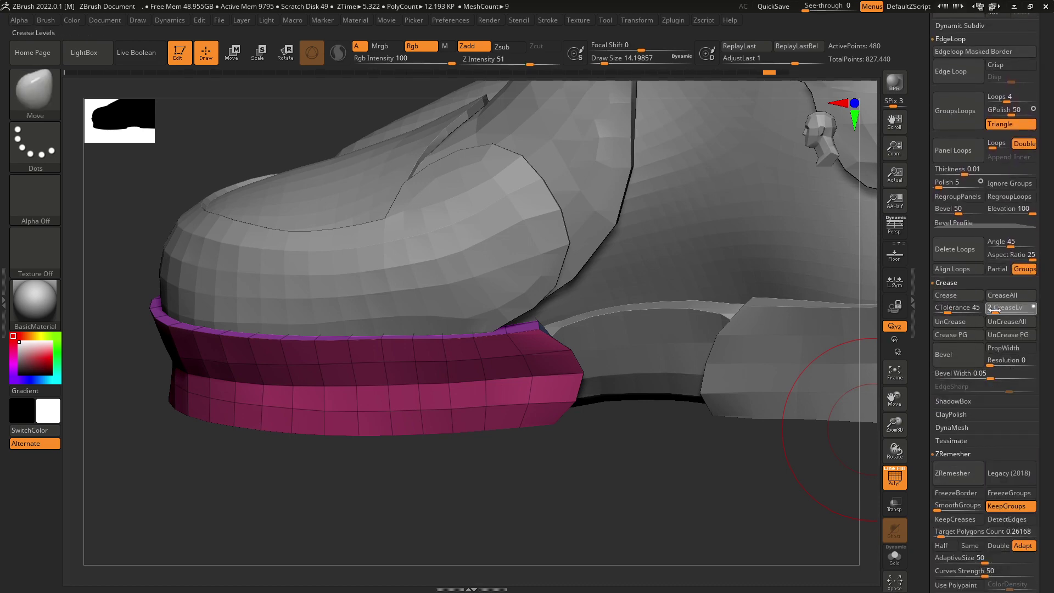
- Try crease tolerances of 33, 24 and 61 on the front sole piece
alt+right_drag(486, 343, 554, 337)
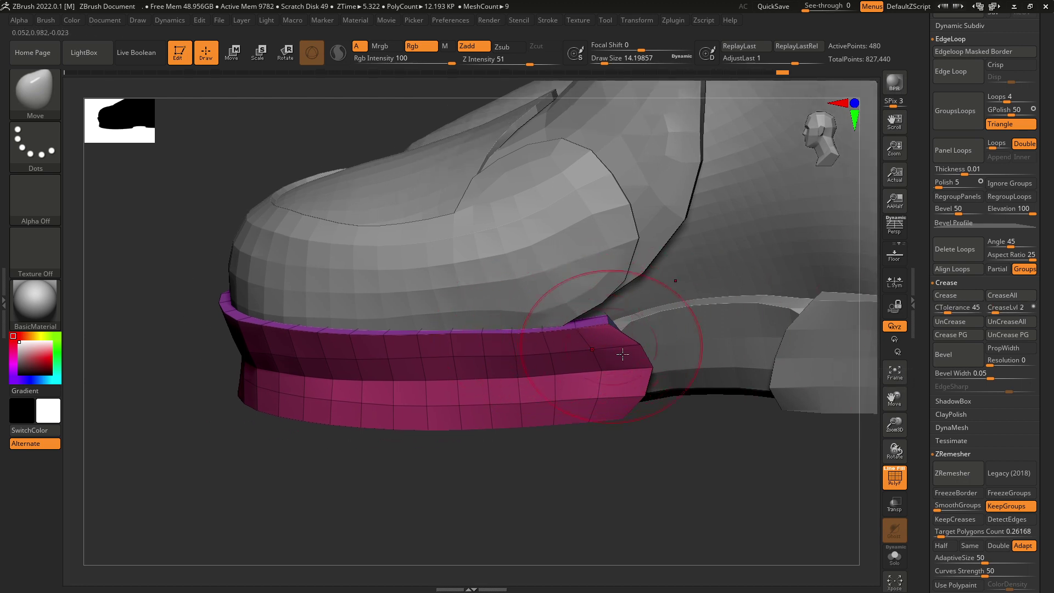
right_drag(623, 342, 876, 403)
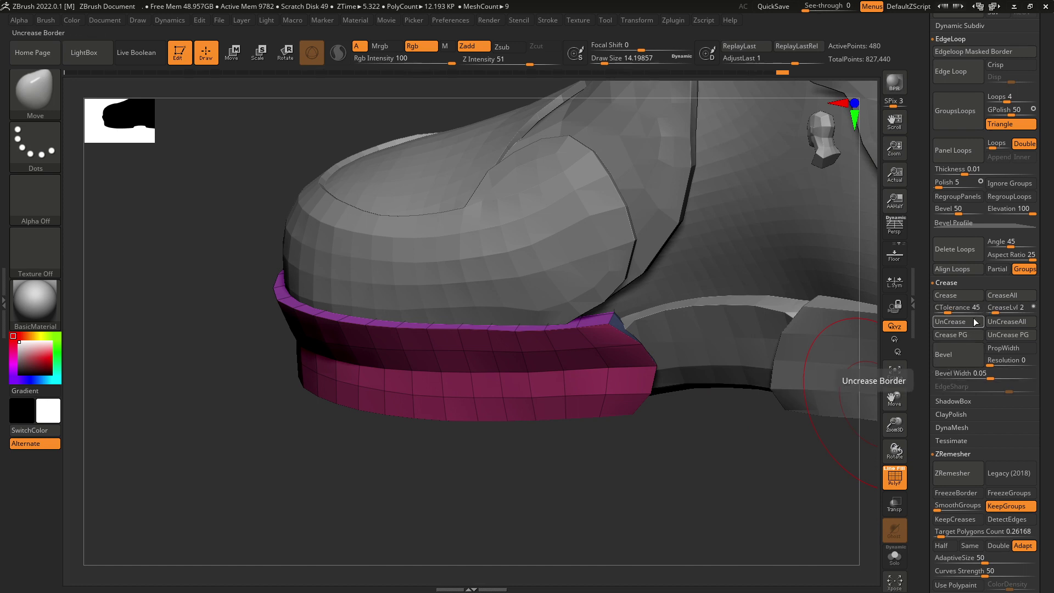
ctrl+right_drag(586, 346, 586, 363)
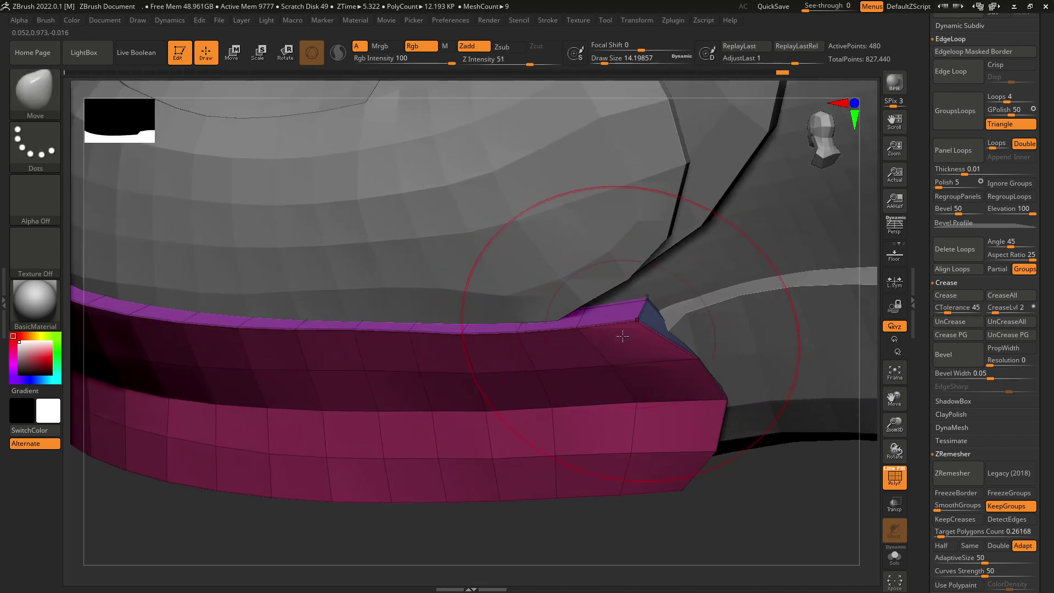
drag(681, 521, 683, 519)
key(ctrl)
ctrl+right_drag(650, 336, 665, 306)
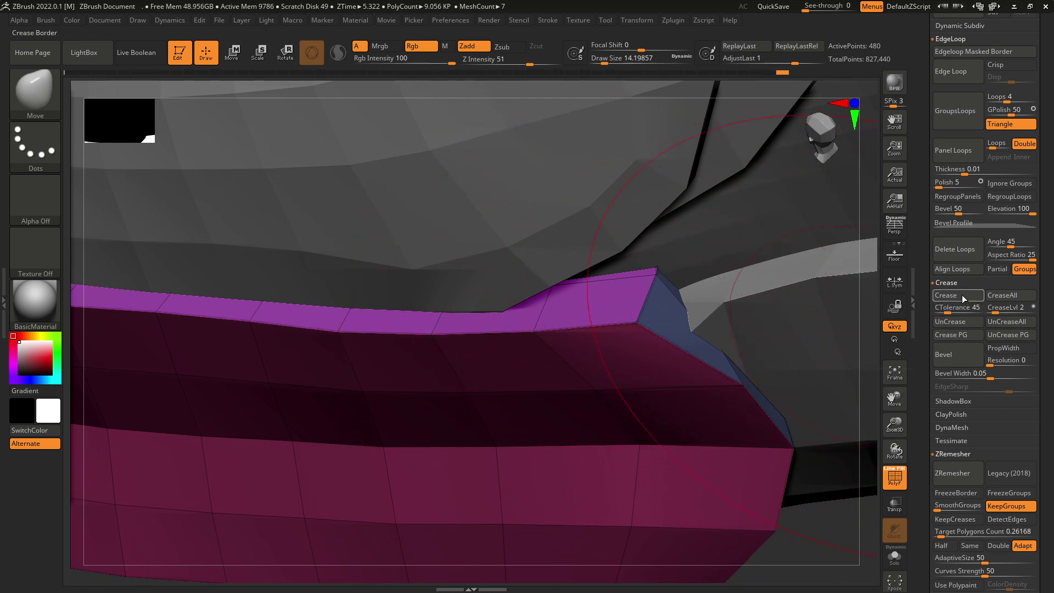
key(ctrl)
drag(947, 313, 943, 312)
key(ctrl)
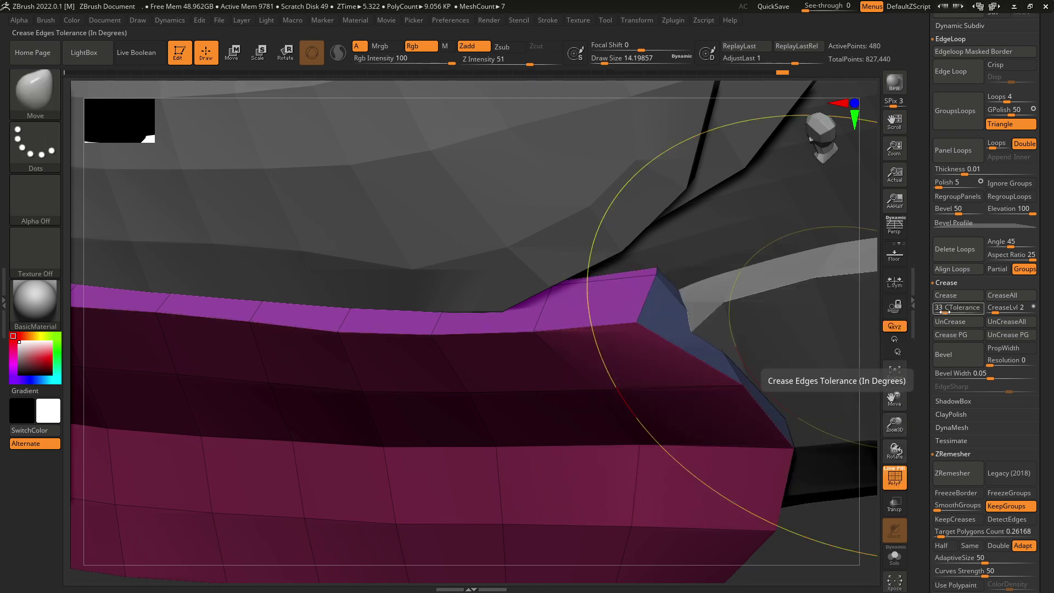
key(ctrl)
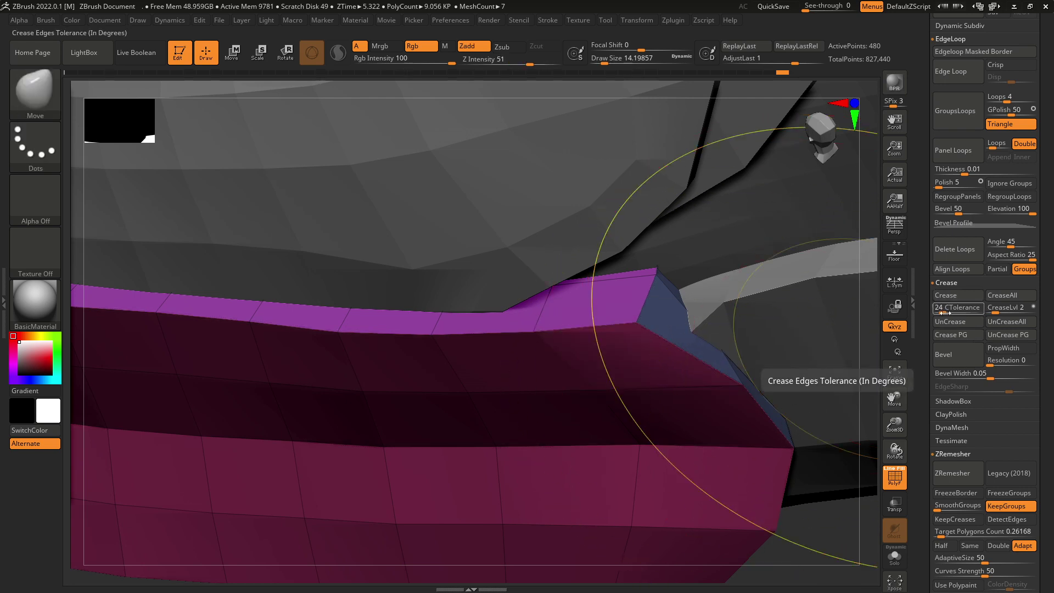
click(945, 312)
drag(953, 311, 952, 309)
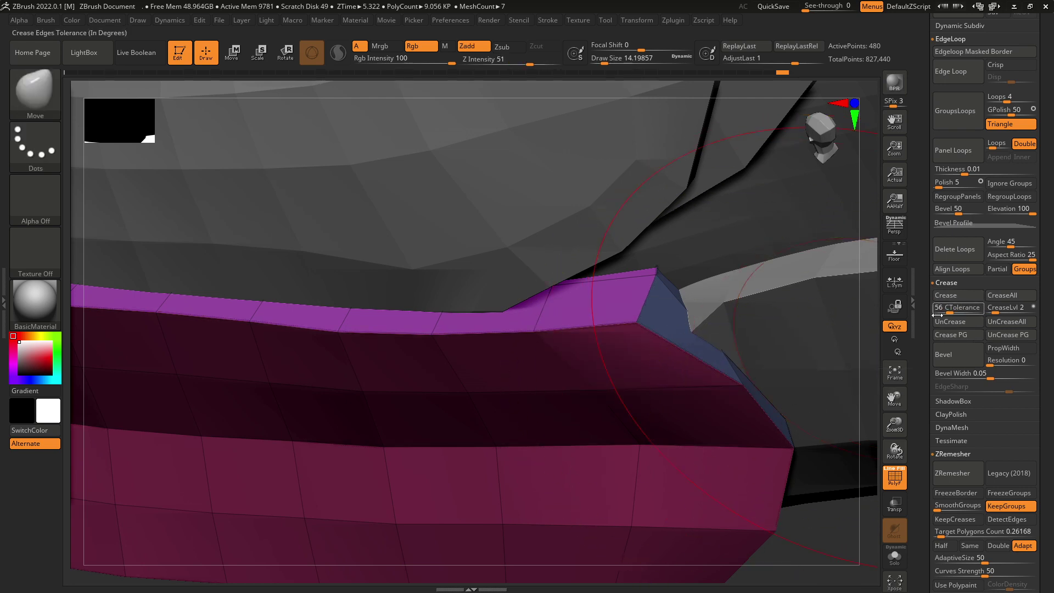
- Test the front sole piece's edge smoothing with subdivision, and undo the test
mouse_move(813, 472)
mouse_down()
mouse_move(737, 423)
mouse_move(753, 405)
mouse_move(753, 353)
mouse_move(753, 487)
mouse_move(738, 467)
mouse_up()
key(ctrl+d)
key(ctrl+d)
key(ctrl+z)
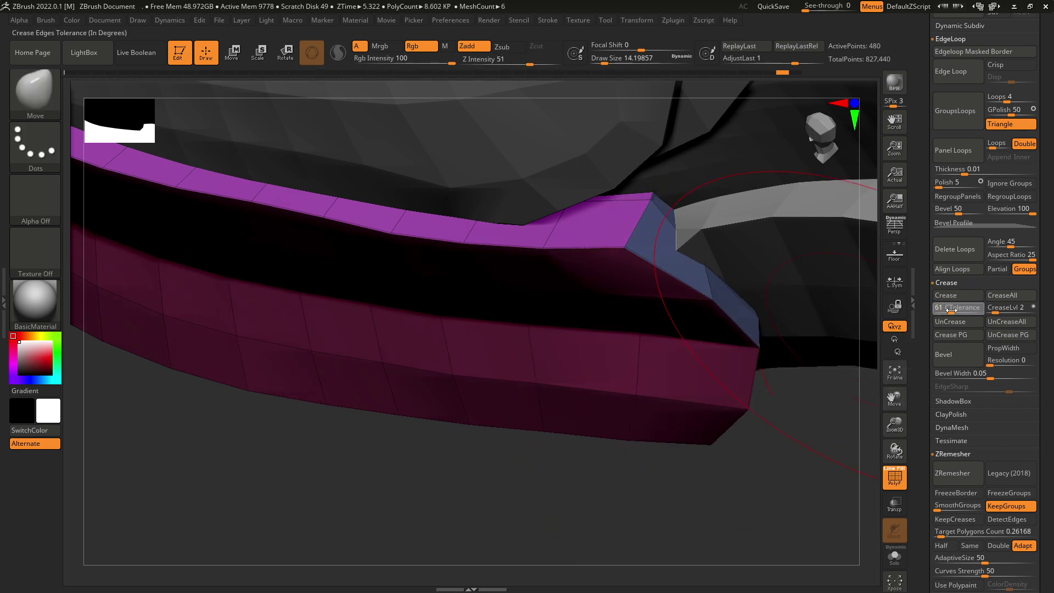
- Set the front sole piece's crease tolerance to 74 and its crease level to 2
key(ctrl)
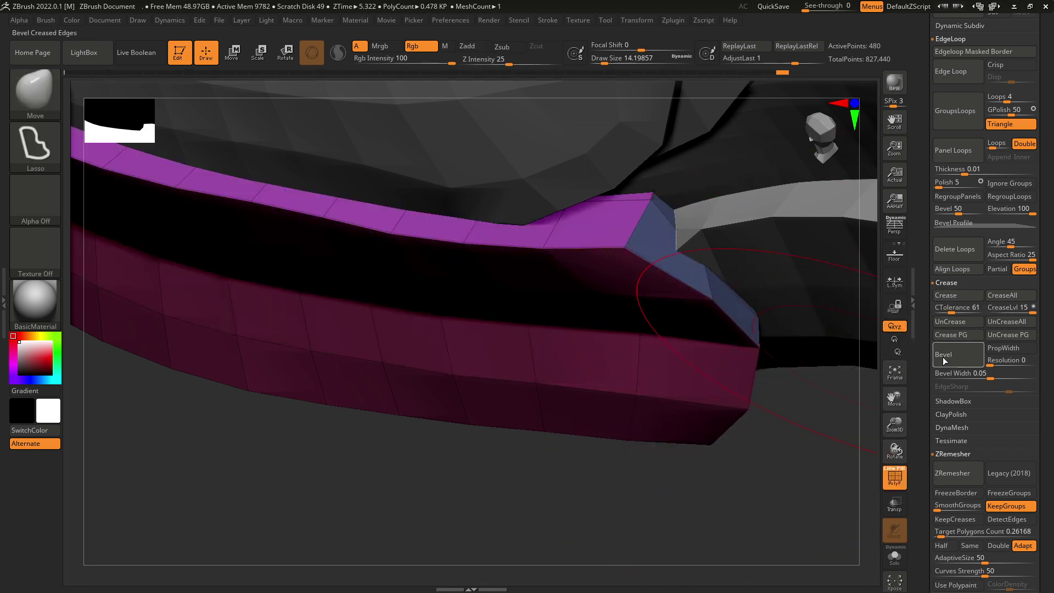
drag(954, 309, 956, 310)
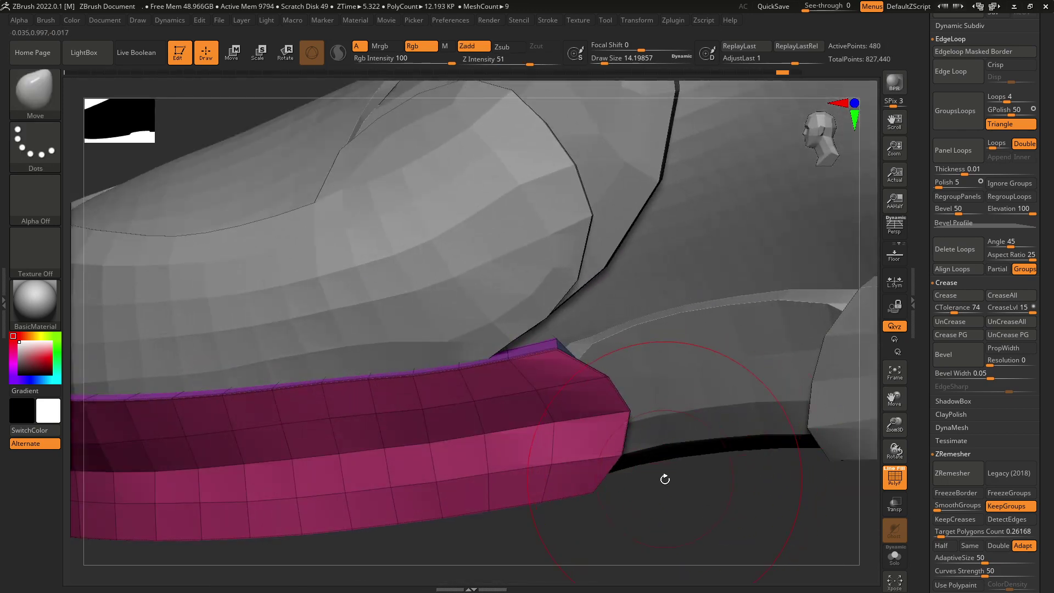
alt+drag(665, 480, 700, 408)
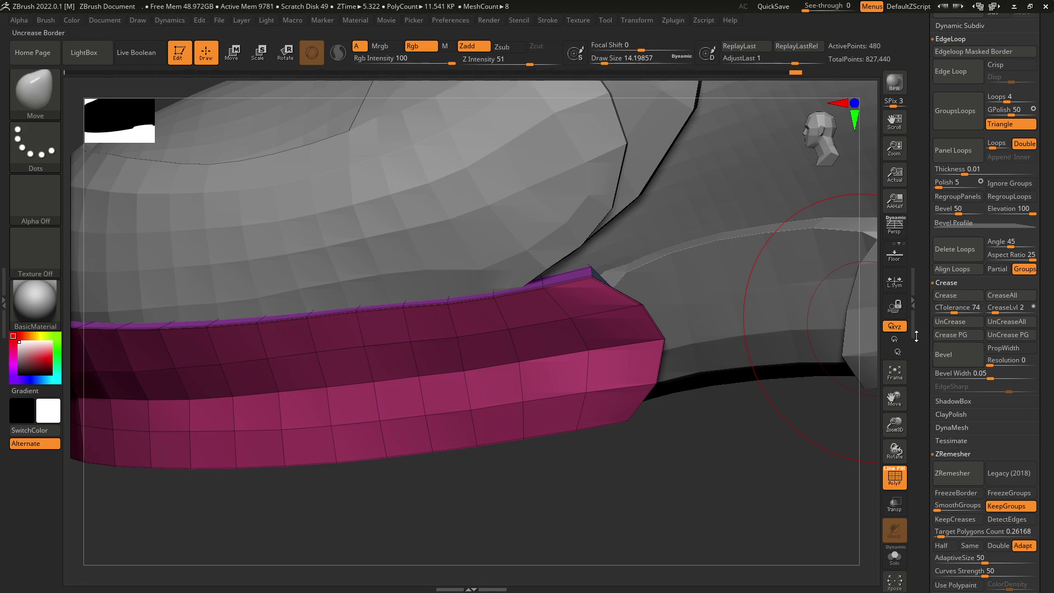
- Subdivide the front sole piece four times to try out its smoothed shape
mouse_move(765, 443)
mouse_down()
mouse_move(758, 471)
mouse_move(714, 460)
mouse_move(676, 401)
mouse_move(680, 427)
mouse_move(673, 415)
mouse_up()
key(ctrl+d)
key(ctrl+d)
key(ctrl+d)
key(ctrl+d)
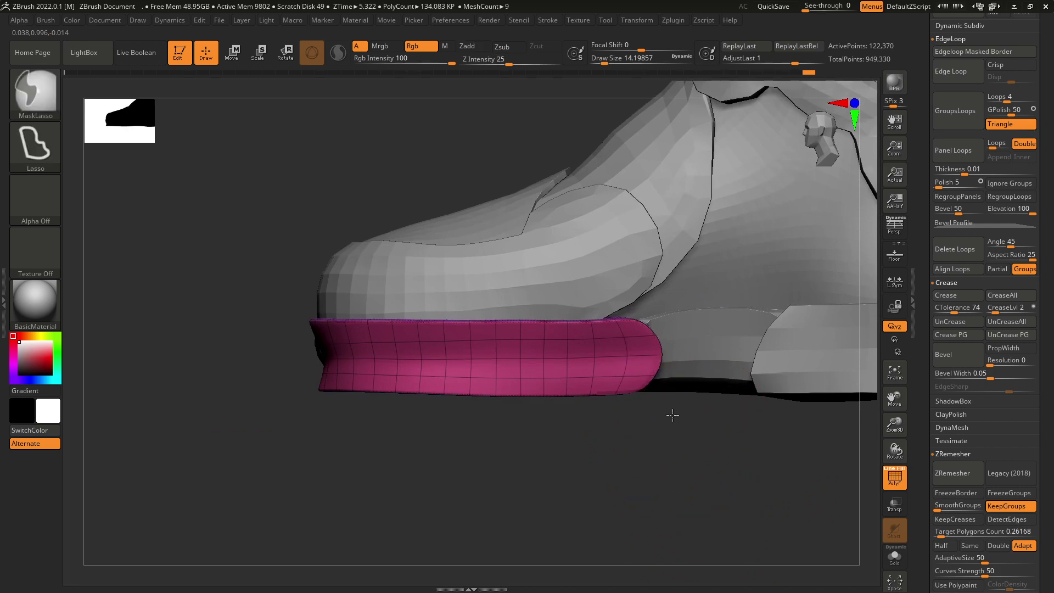
- Hide the polygroup wireframe and examine the subdivided front sole piece, briefly with transparency
ctrl+right_drag(673, 415, 695, 448)
click(895, 499)
click(896, 477)
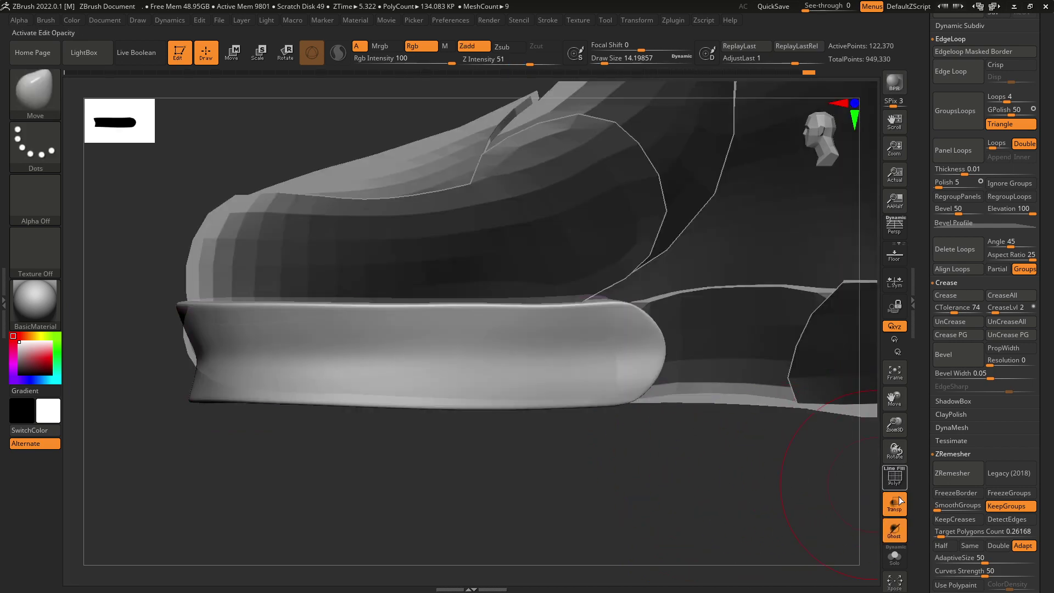
click(896, 502)
alt+right_drag(674, 436, 735, 413)
mouse_move(735, 428)
right_down()
mouse_move(761, 431)
mouse_move(710, 419)
mouse_move(731, 384)
mouse_move(753, 415)
right_up()
- Undo the four subdivisions of the front sole piece
key(ctrl+z)
key(ctrl+z)
key(ctrl+z)
key(ctrl+z)
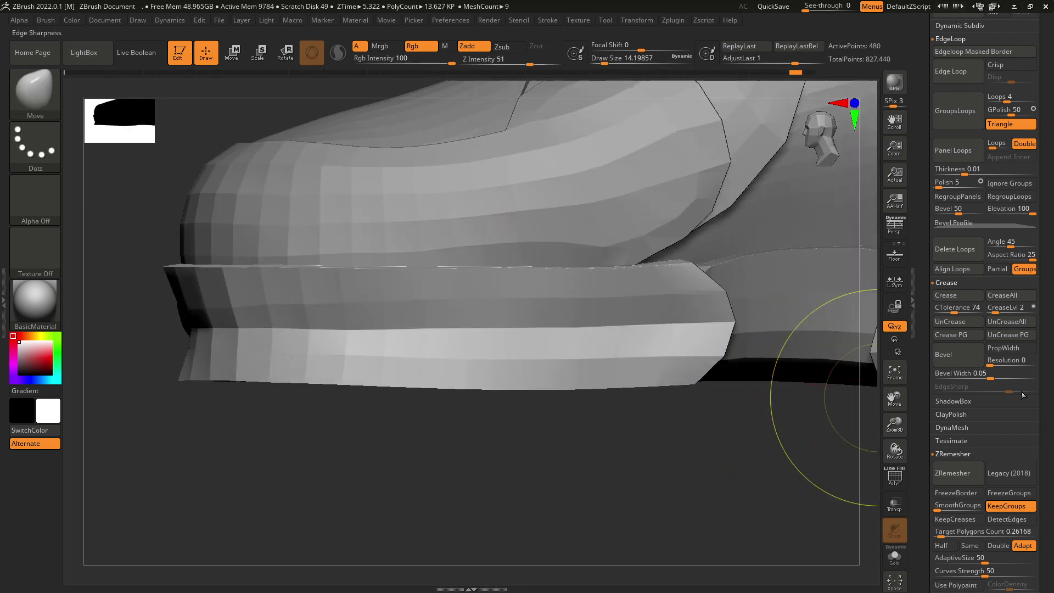
- Apply the Polish By Groups deformation lightly to the front sole piece
scroll(1025, 243, down, 10)
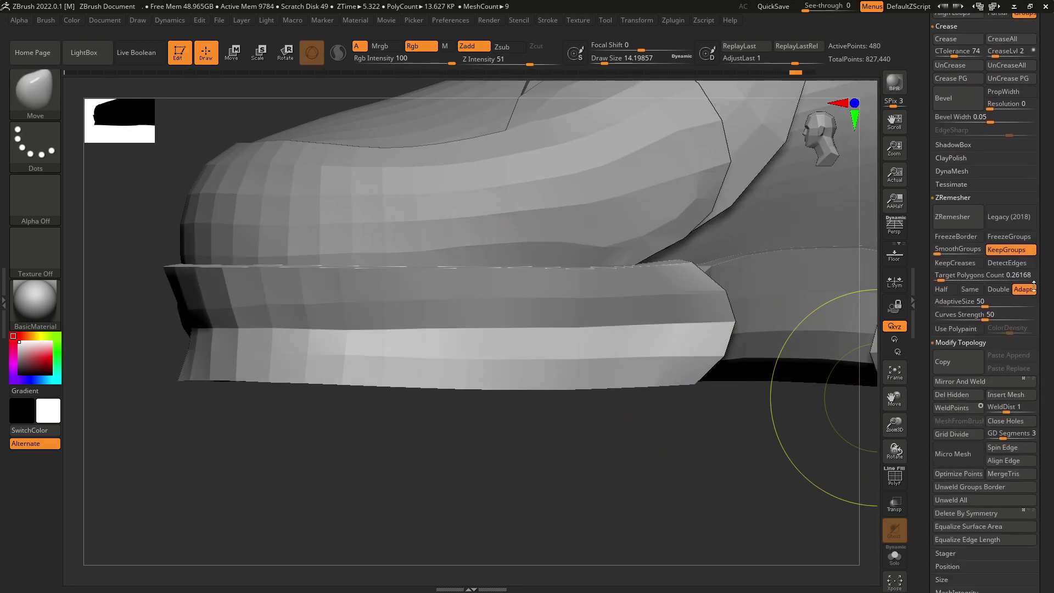
scroll(1025, 243, down, 2)
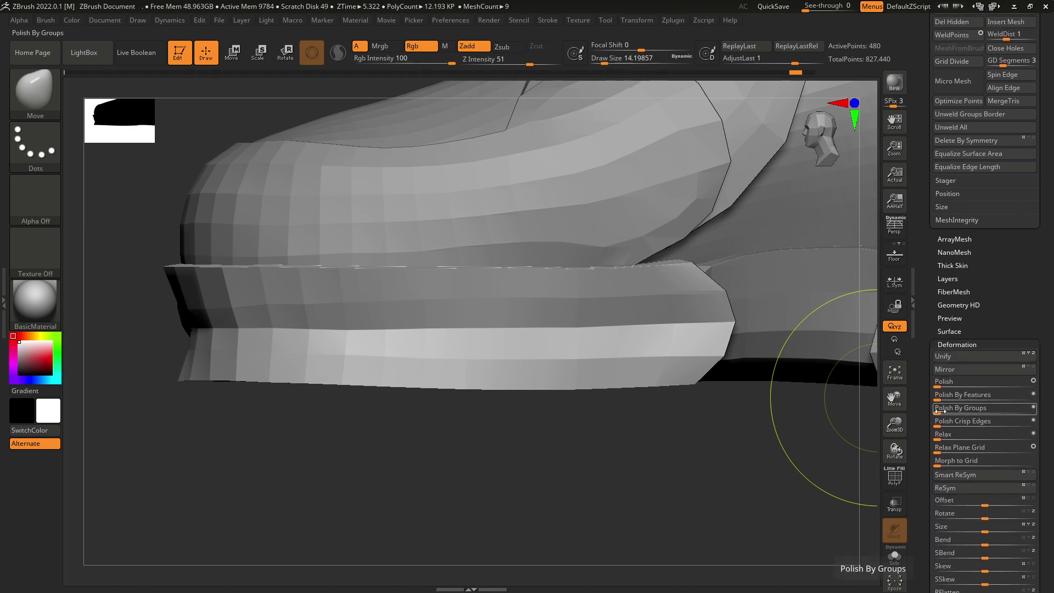
click(940, 413)
key(ctrl+z)
click(942, 413)
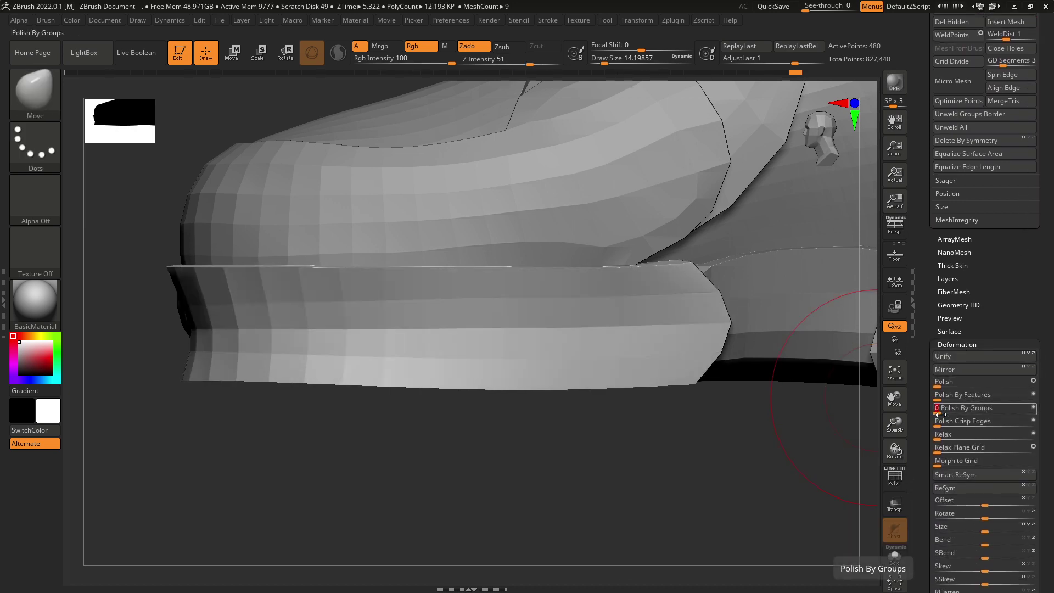
- Lasso-mask the front sole piece's upper edge and back end, polish it by groups again, and clear the mask
ctrl+right_drag(730, 430, 758, 430)
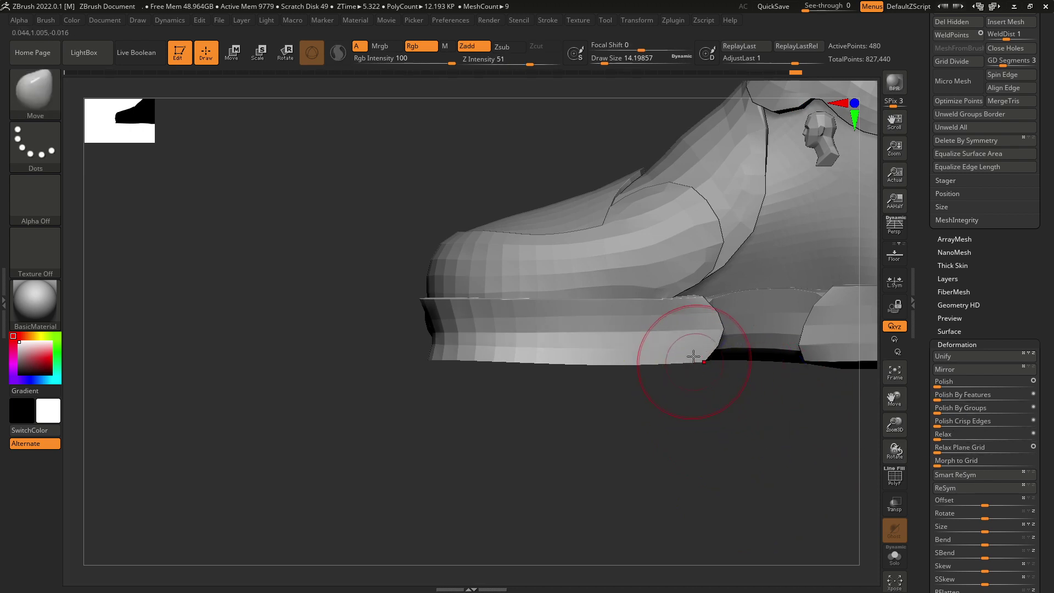
key(ctrl)
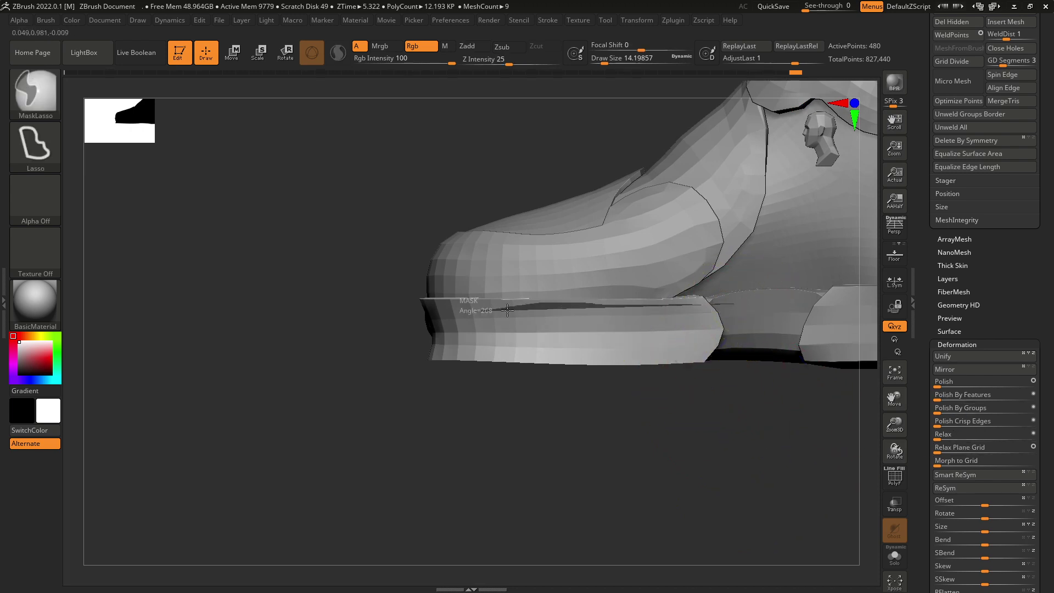
ctrl+drag(507, 310, 703, 302)
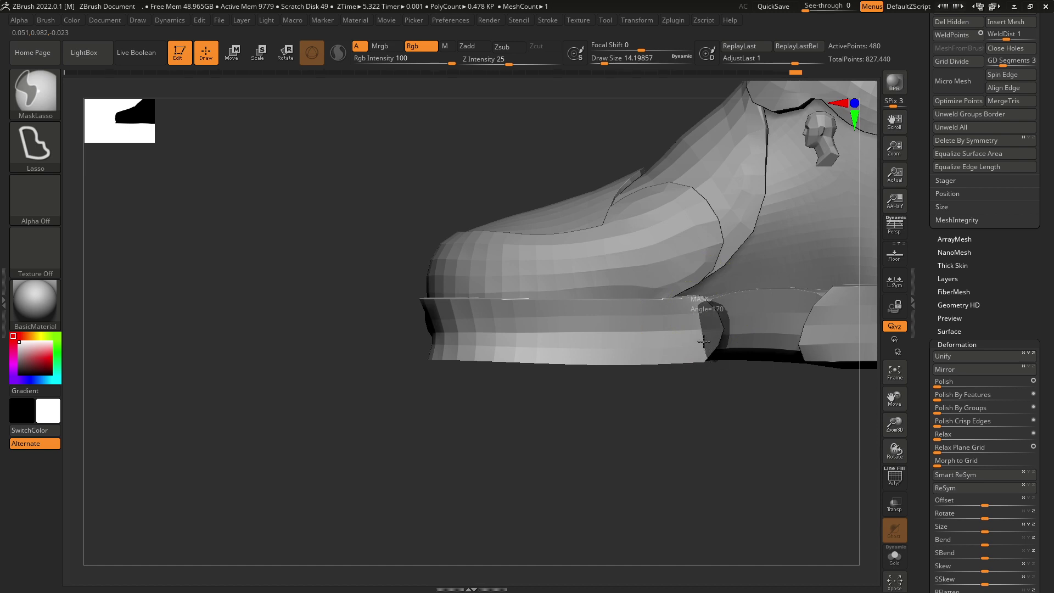
ctrl+drag(705, 342, 702, 332)
click(951, 408)
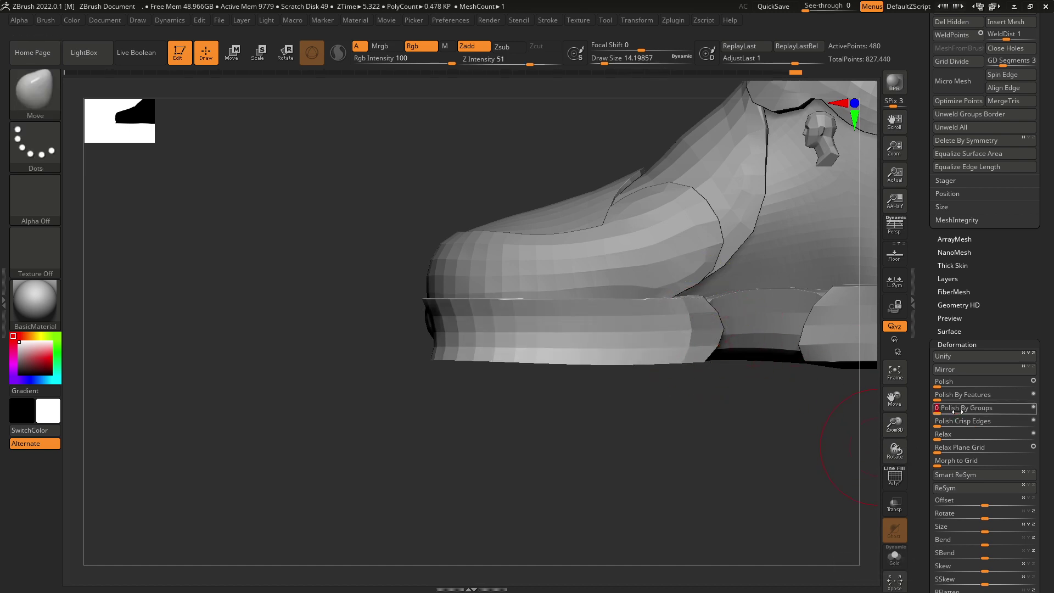
ctrl+drag(736, 431, 692, 417)
- Adjust the front sole piece's toe end with the Move brush at Draw Size about 26.9
key(space)
drag(436, 330, 441, 330)
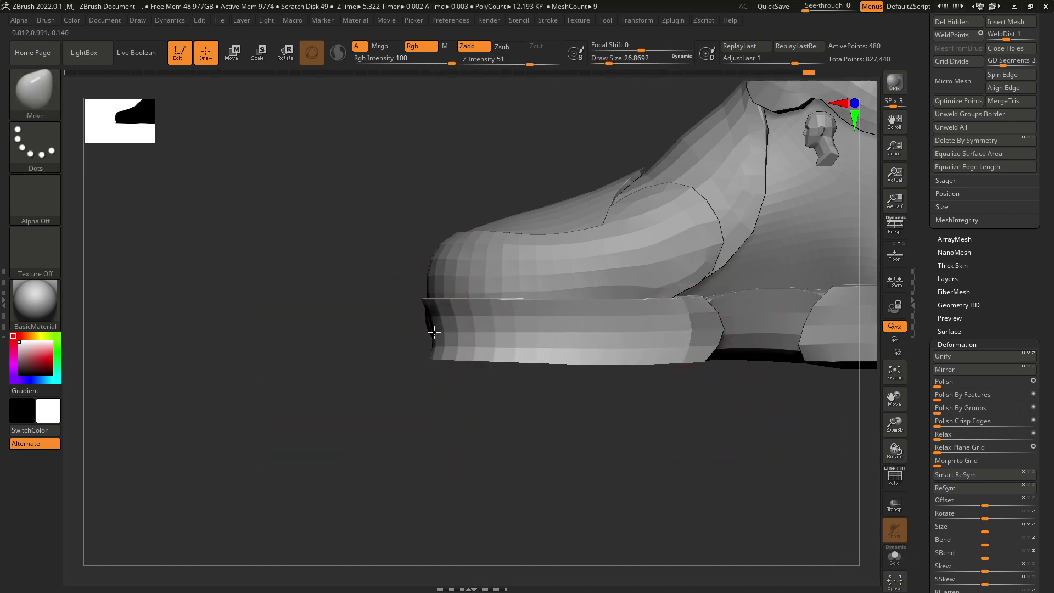
drag(446, 384, 605, 405)
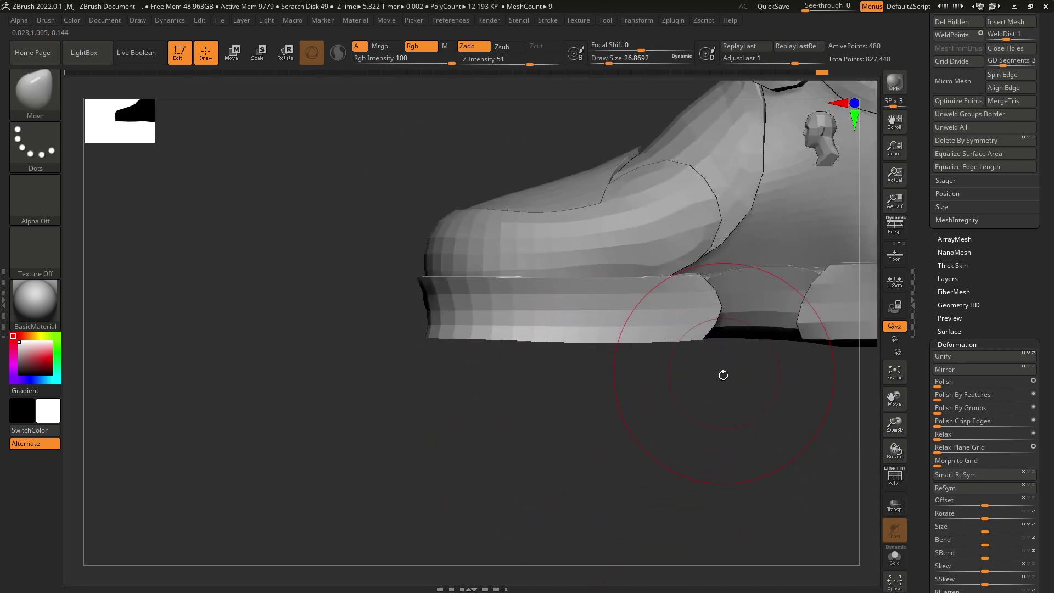
- Lasso-mask the front sole piece's bottom edge and invert the mask so only that edge stays editable
mouse_move(723, 375)
alt+mouse_down()
mouse_move(668, 405)
mouse_move(612, 546)
mouse_move(612, 584)
mouse_move(627, 558)
alt+mouse_up()
key(ctrl)
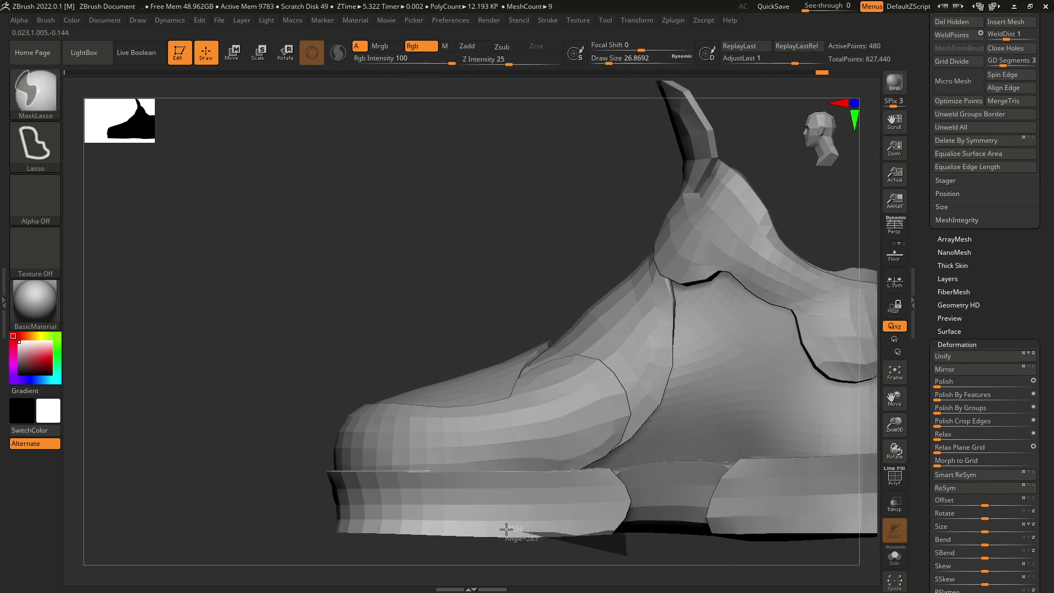
ctrl+drag(305, 532, 511, 574)
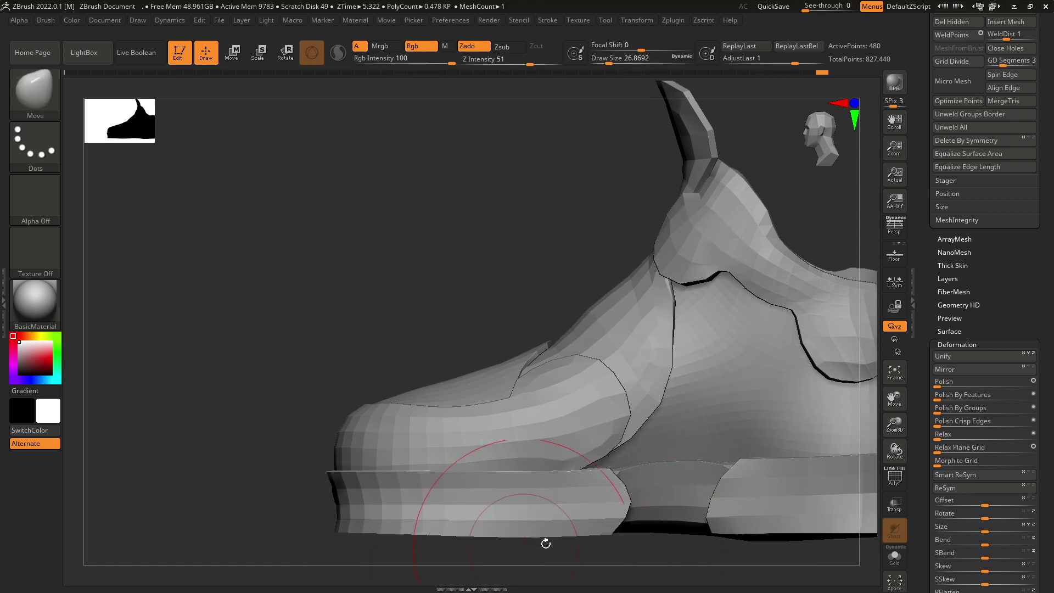
ctrl+click(613, 544)
mouse_move(635, 543)
ctrl+right_down()
mouse_move(657, 538)
mouse_move(651, 524)
ctrl+right_up()
ctrl+right_drag(613, 442, 604, 446)
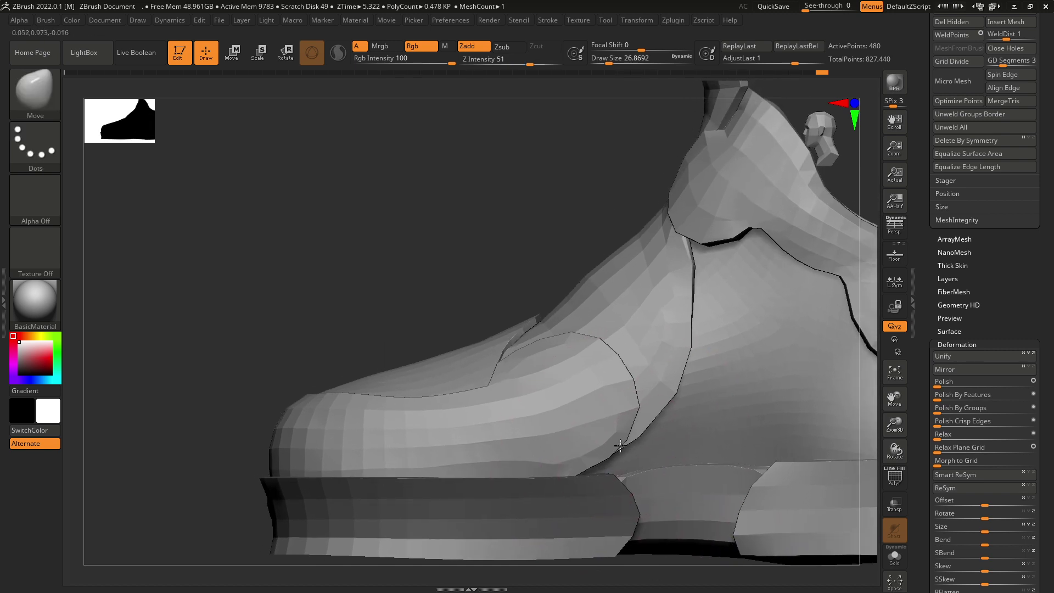
- Flatten the front sole piece's bottom edge by scaling it vertically, and clear the mask
click(258, 52)
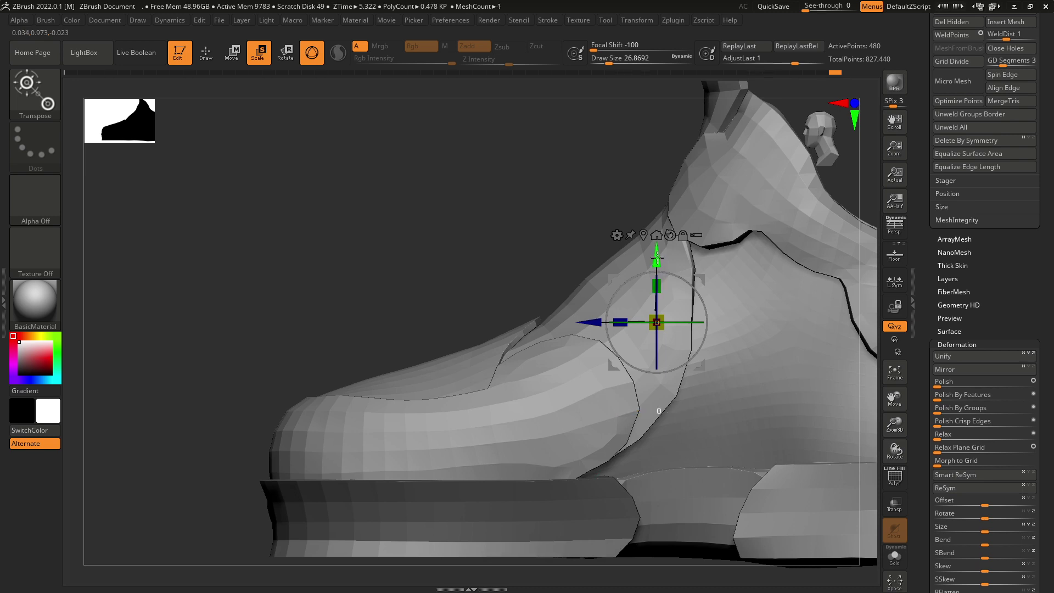
mouse_move(658, 262)
mouse_down()
mouse_move(657, 296)
mouse_move(659, 275)
mouse_up()
alt+drag(559, 267, 563, 174)
ctrl+drag(573, 484, 591, 509)
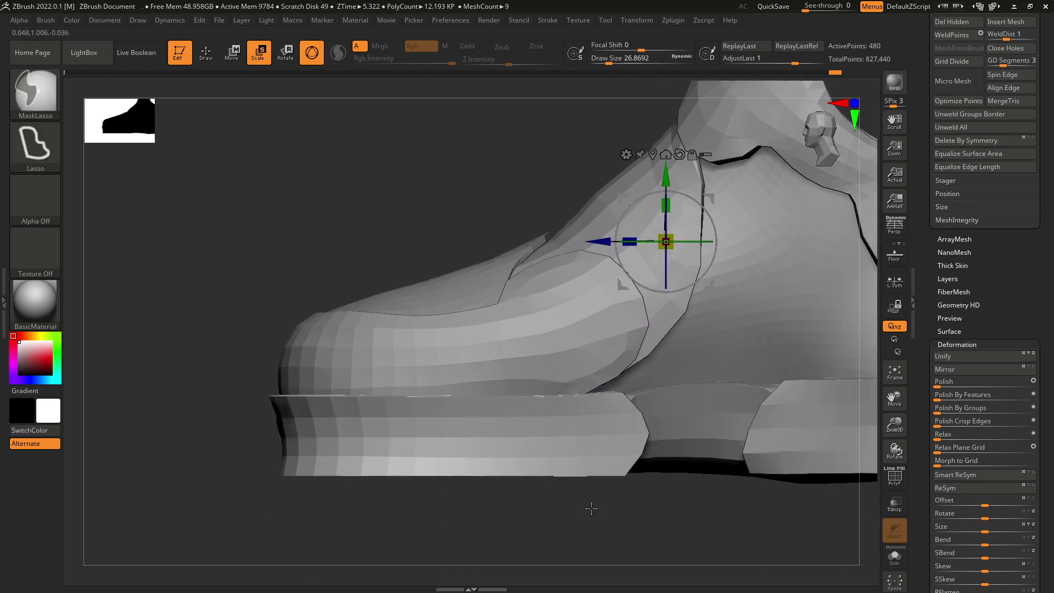
- Subdivide the front sole piece four times, and select and subdivide the middle sole piece likewise
alt+drag(632, 537, 623, 480)
key(ctrl+z)
key(ctrl+z)
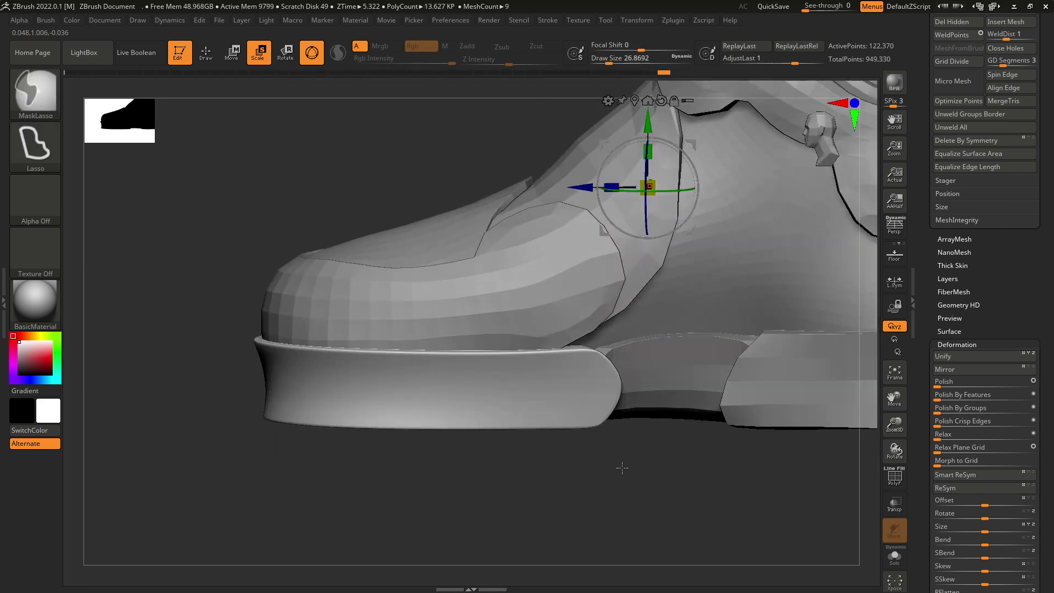
mouse_move(622, 467)
mouse_down()
mouse_move(686, 475)
mouse_move(607, 447)
mouse_move(615, 430)
mouse_move(631, 459)
mouse_move(683, 462)
mouse_move(616, 448)
mouse_move(604, 416)
mouse_move(635, 403)
mouse_move(572, 447)
mouse_move(577, 466)
mouse_move(515, 464)
mouse_move(527, 425)
mouse_up()
alt+click(516, 353)
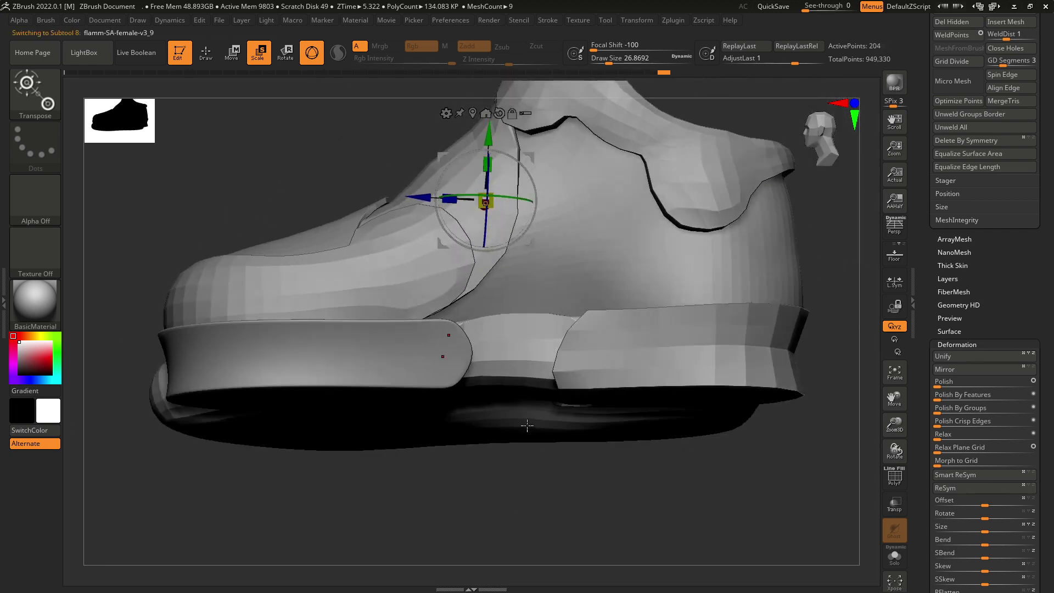
mouse_move(573, 478)
mouse_down()
mouse_move(546, 365)
mouse_move(530, 410)
mouse_move(536, 440)
mouse_up()
- Reshape the middle sole piece with the Move brush at Draw Size about 26.9 and 62
click(52, 99)
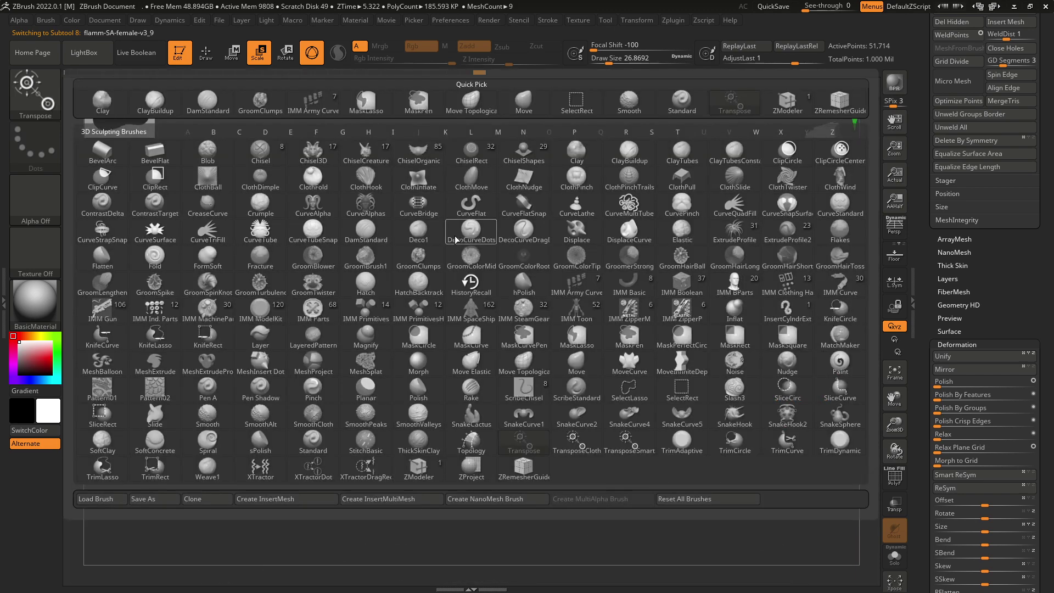
key(m)
click(589, 370)
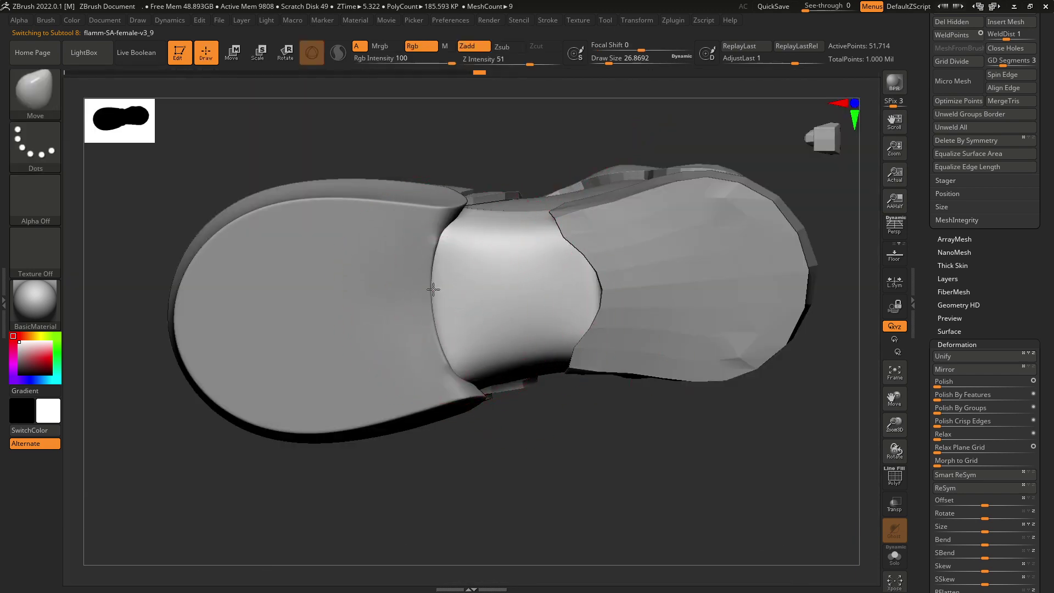
drag(488, 173, 432, 293)
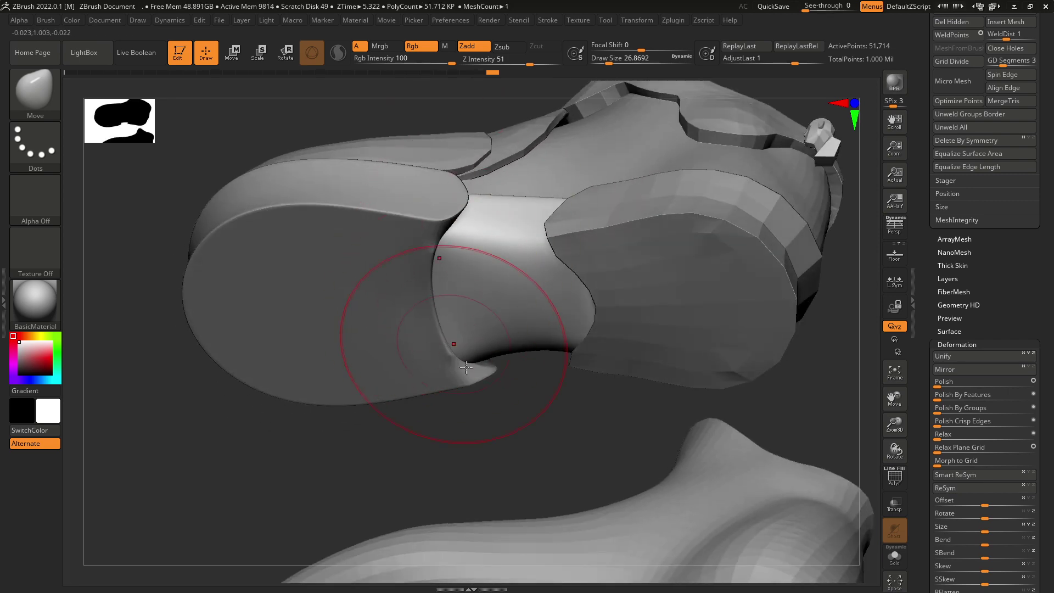
mouse_move(466, 367)
mouse_down()
mouse_move(494, 480)
mouse_move(527, 349)
mouse_move(568, 349)
mouse_move(548, 438)
mouse_move(532, 299)
mouse_up()
drag(551, 336, 580, 301)
drag(544, 363, 501, 326)
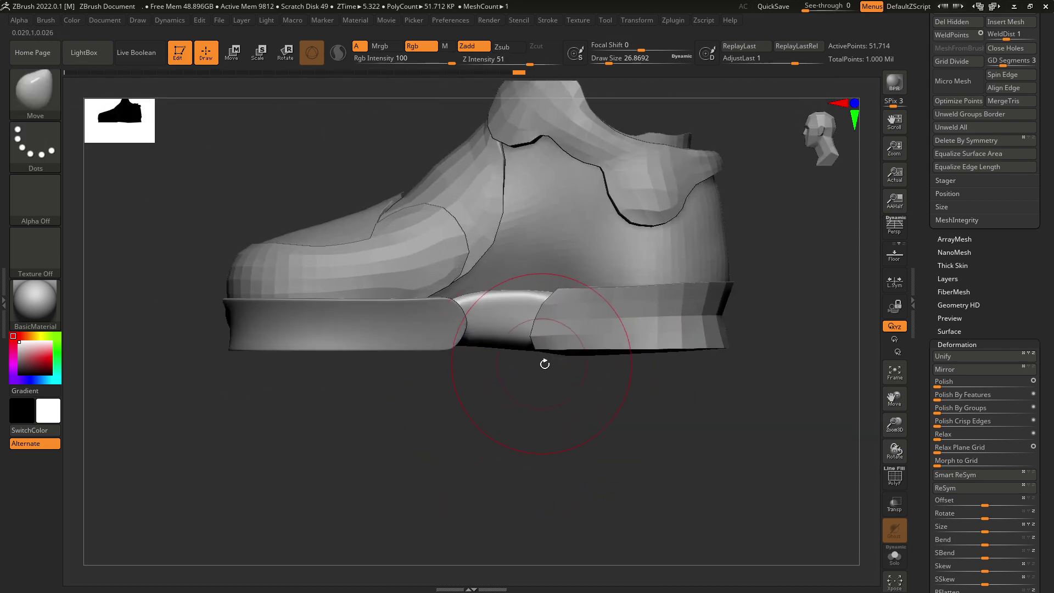
key(space)
drag(533, 350, 552, 341)
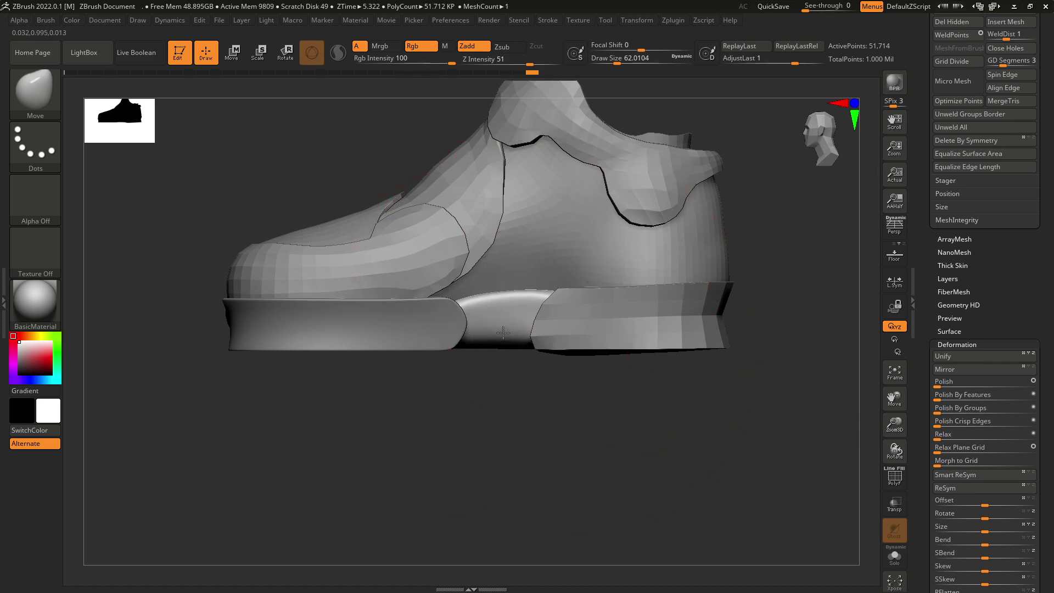
- Select the heel sole piece and reshape its upper front corner with the Move brush at Draw Size about 8.4
drag(538, 181, 499, 351)
right_drag(506, 255, 562, 395)
alt+right_drag(618, 341, 582, 367)
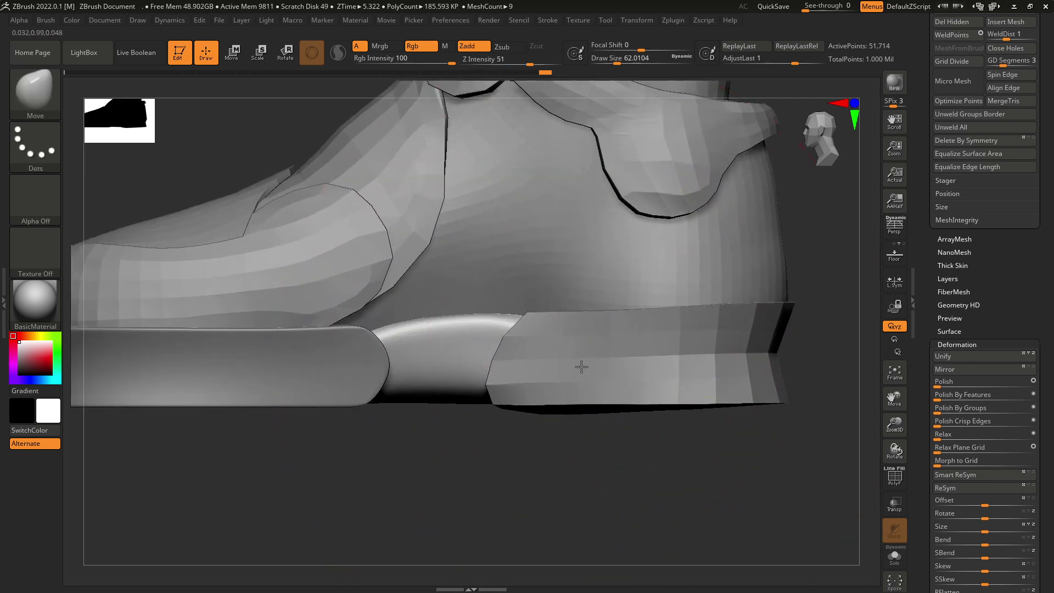
alt+click(581, 367)
key(space)
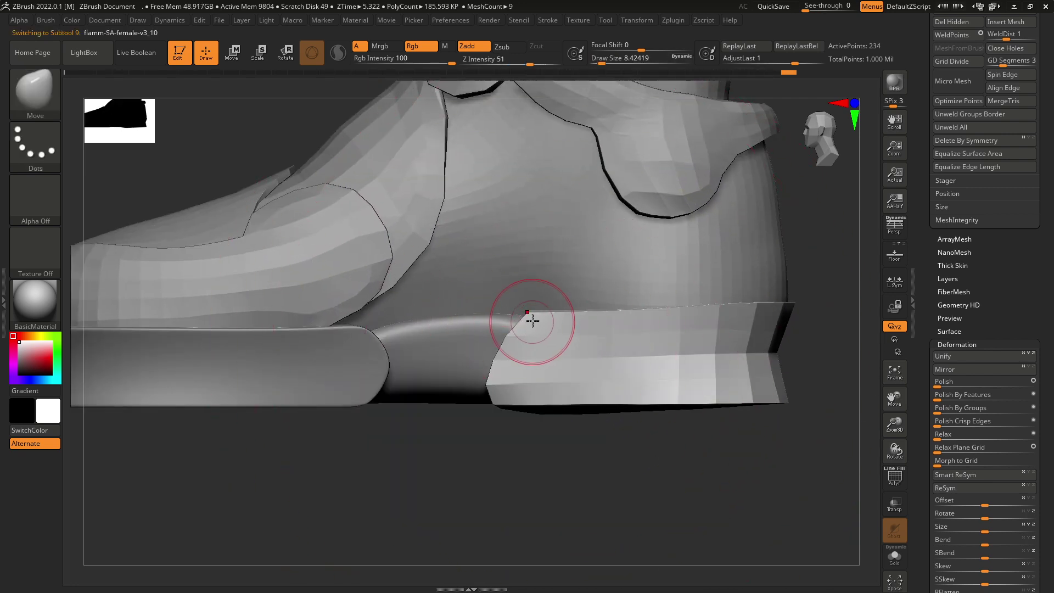
key(space)
drag(532, 316, 523, 316)
mouse_move(522, 354)
ctrl+right_down()
mouse_move(534, 490)
mouse_move(551, 485)
mouse_move(571, 522)
mouse_move(607, 461)
mouse_move(592, 452)
mouse_move(570, 370)
ctrl+right_up()
drag(533, 343, 533, 336)
mouse_move(555, 307)
right_down()
mouse_move(667, 203)
mouse_move(544, 343)
right_up()
- Refine the heel sole piece's front edge against the middle sole piece with the Move brush at Draw Size about 5.75
key(space)
drag(532, 444, 515, 443)
right_drag(583, 308, 532, 454)
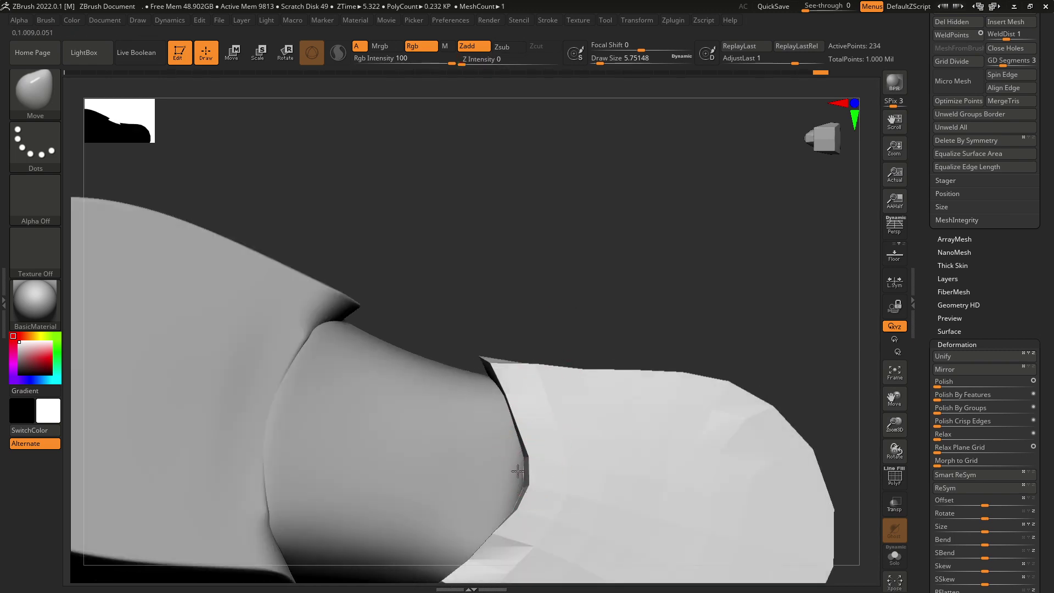
drag(518, 471, 516, 470)
mouse_move(519, 465)
right_down()
mouse_move(541, 370)
mouse_move(568, 404)
mouse_move(540, 300)
right_up()
right_drag(771, 215, 758, 235)
right_drag(535, 303, 656, 249)
- Display the wireframe on the heel sole piece, flatten its bottom edge, and lower it about 0.0009 with the Move gizmo
click(897, 486)
mouse_move(706, 489)
right_down()
mouse_move(718, 498)
mouse_move(720, 458)
right_up()
mouse_move(721, 459)
ctrl+right_down()
mouse_move(676, 383)
mouse_move(597, 462)
ctrl+right_up()
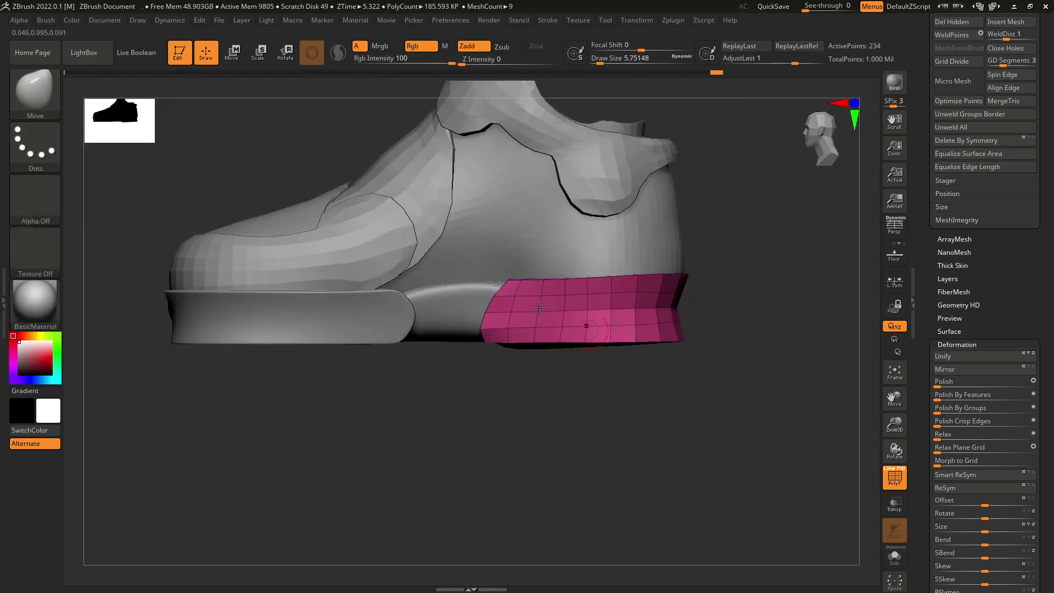
click(240, 59)
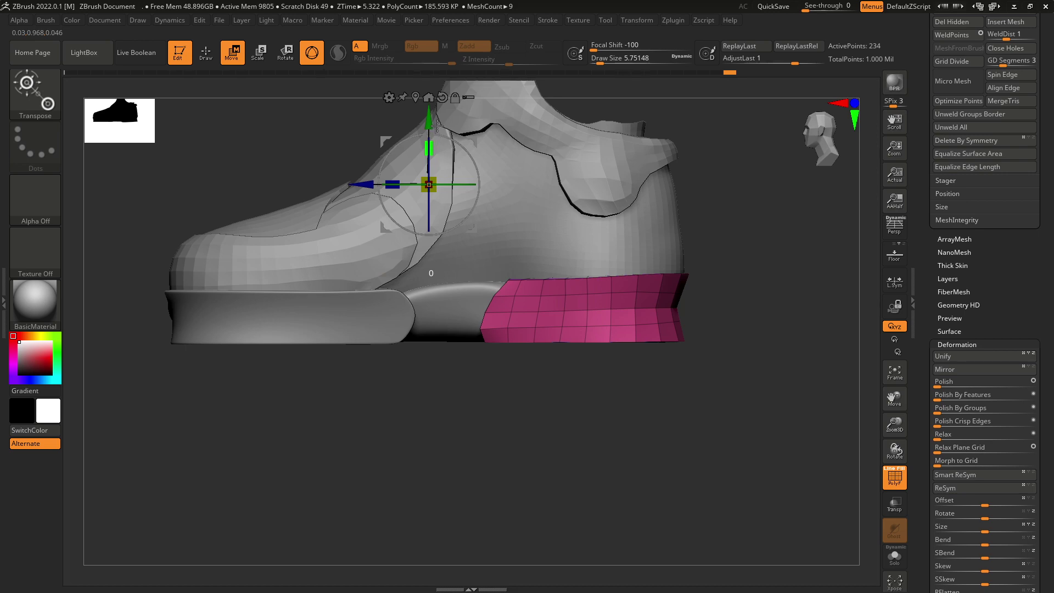
drag(429, 118, 429, 119)
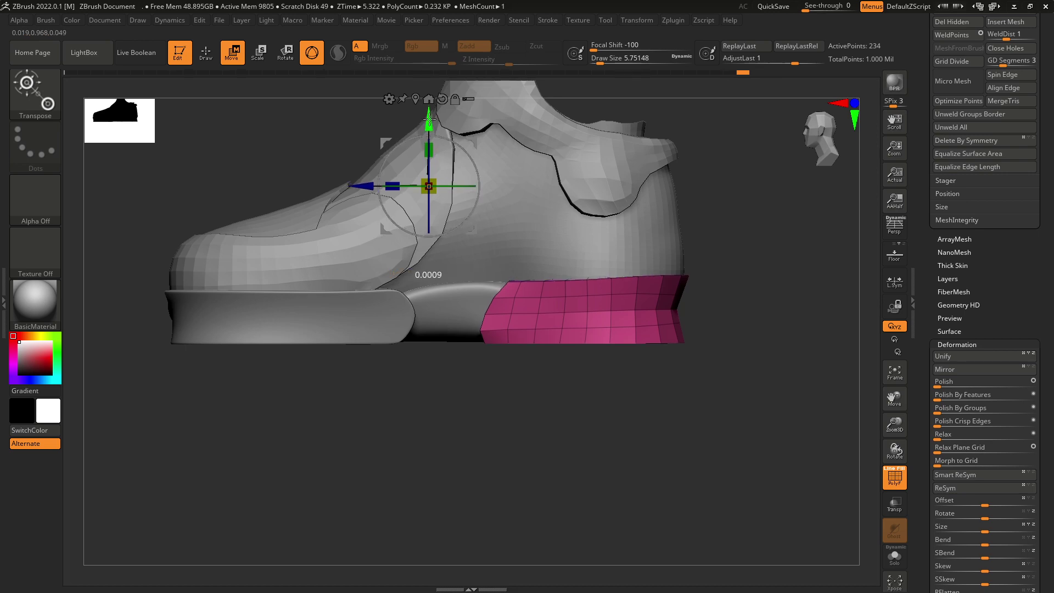
mouse_move(495, 265)
ctrl+right_down()
mouse_move(593, 403)
mouse_move(591, 469)
mouse_move(575, 417)
ctrl+right_up()
ctrl+right_drag(574, 417, 578, 454)
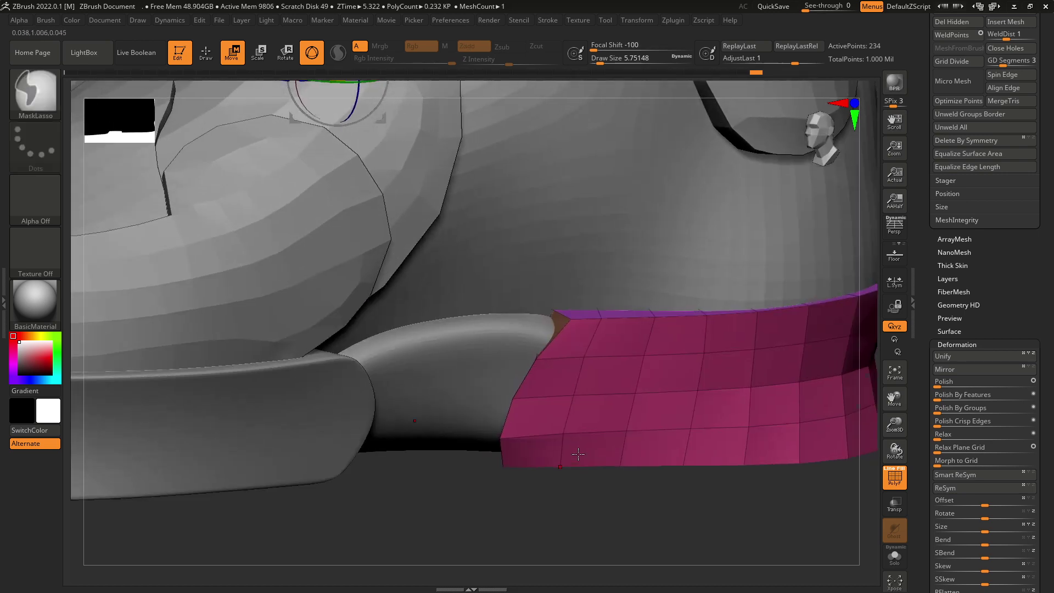
- Smooth the heel sole piece's polygroup borders with repeated Polish By Groups deformations
click(951, 409)
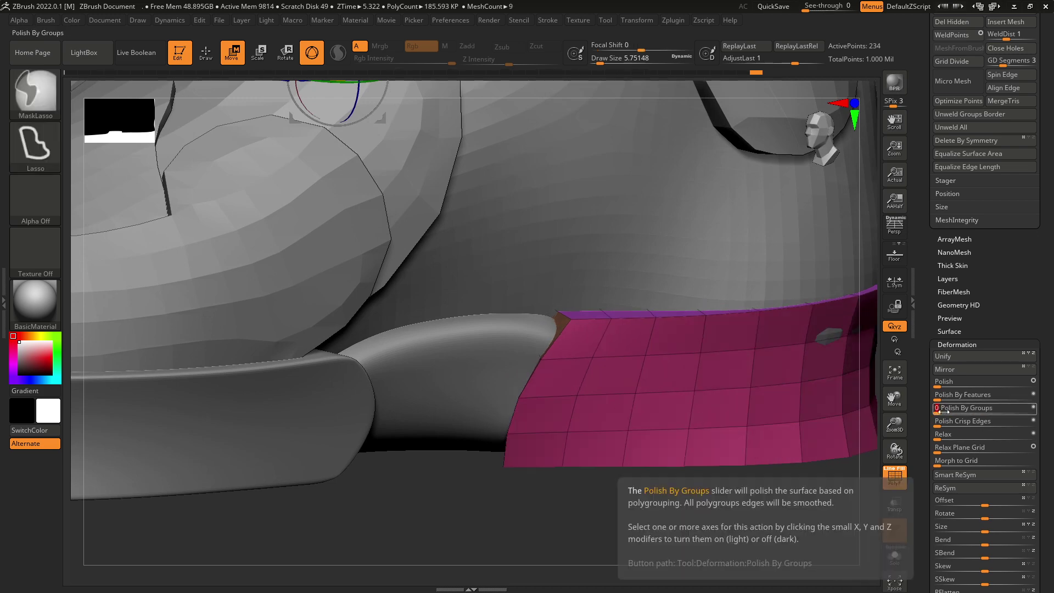
click(952, 409)
drag(692, 494, 659, 472)
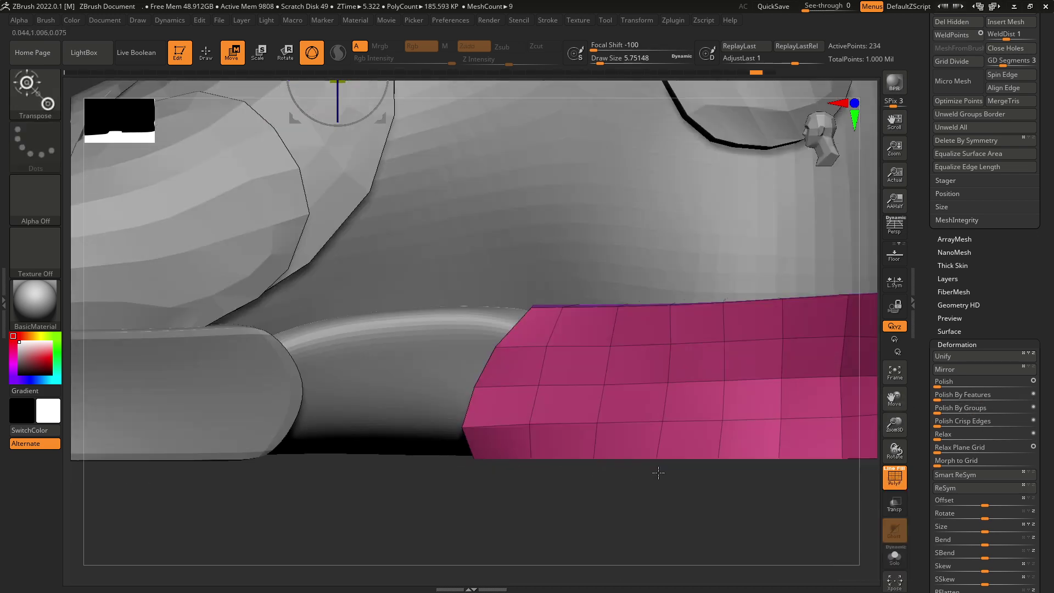
click(941, 411)
right_drag(588, 441, 813, 441)
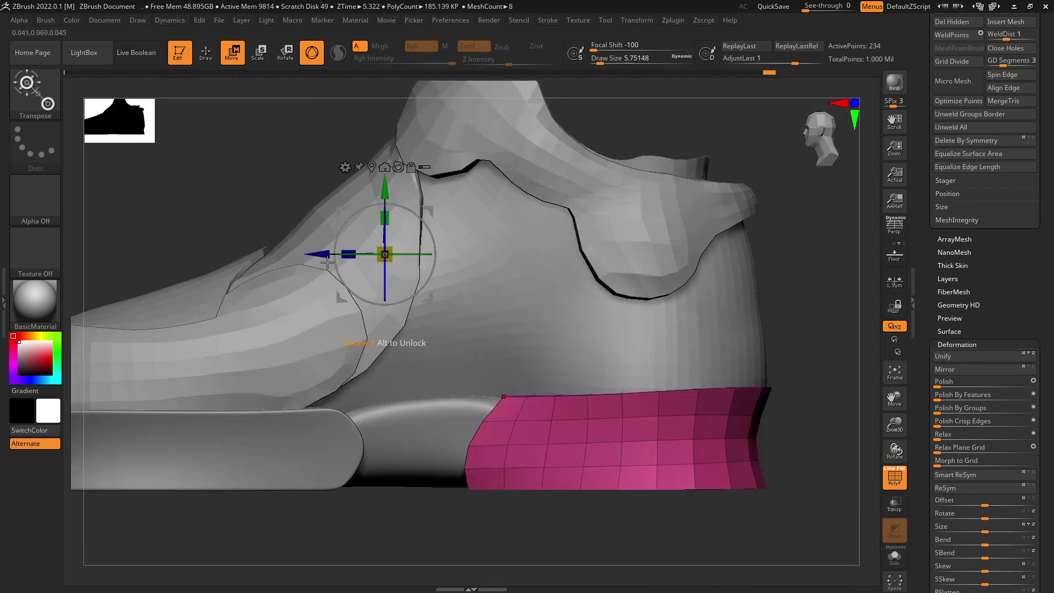
- Set the ZModeler edge action to Crease with EdgeLoop Complete as its target
click(39, 88)
click(431, 472)
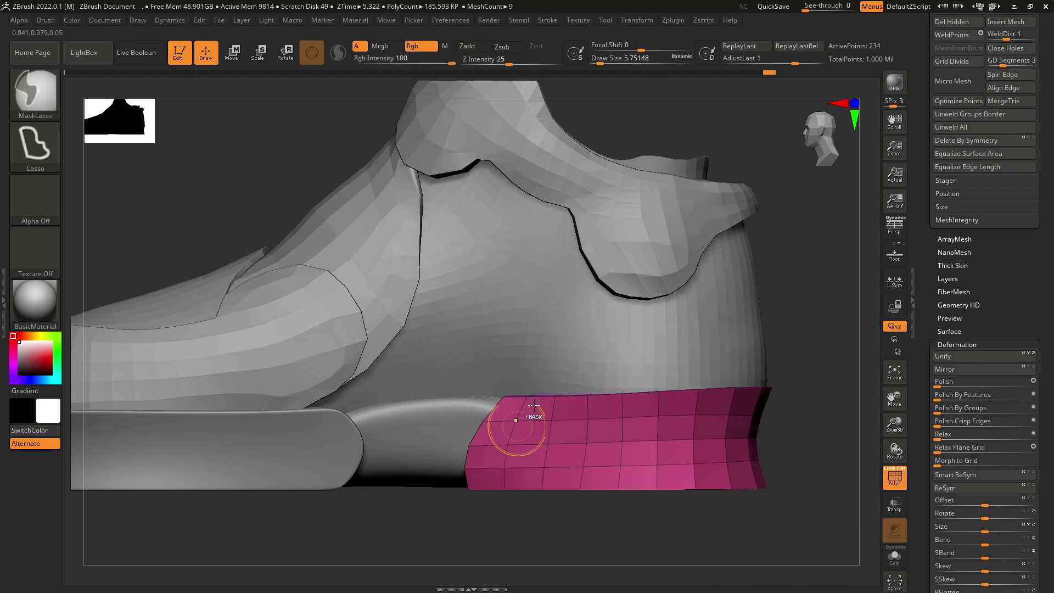
ctrl+right_drag(519, 426, 571, 332)
key(space)
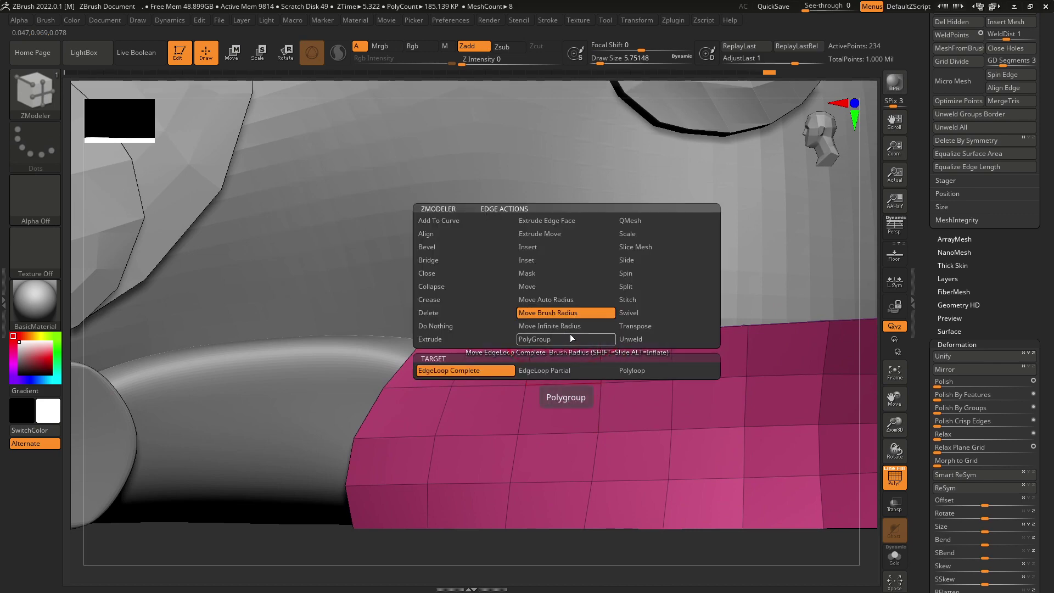
drag(1015, 280, 956, 487)
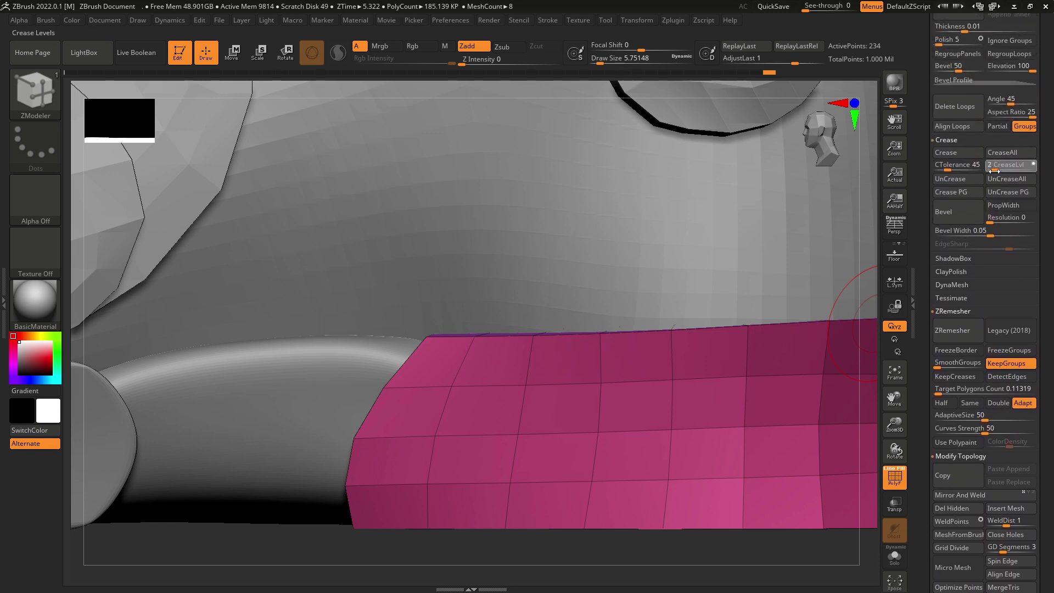
key(space)
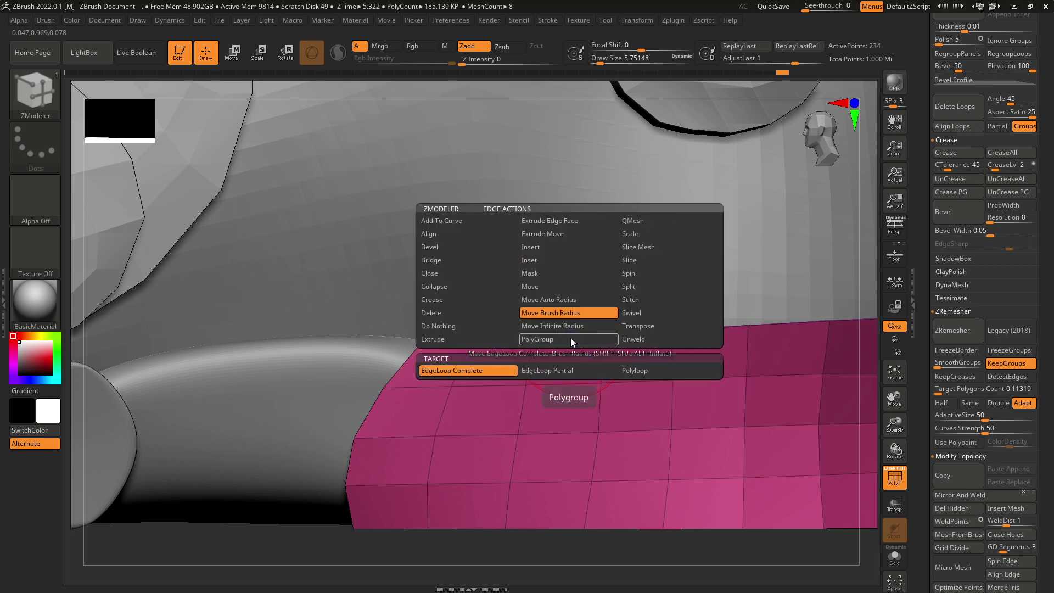
click(466, 299)
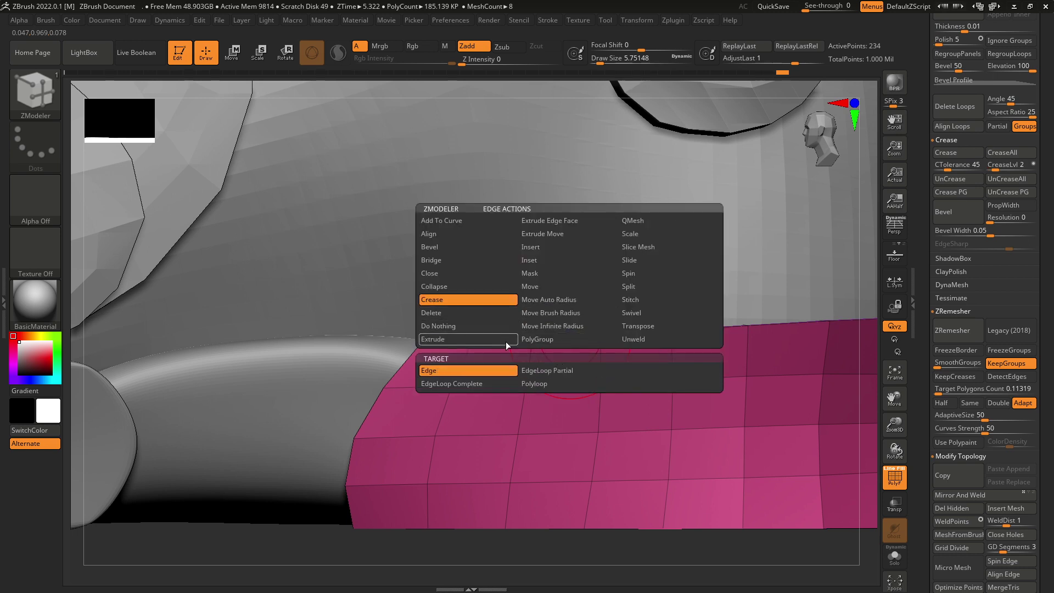
click(481, 385)
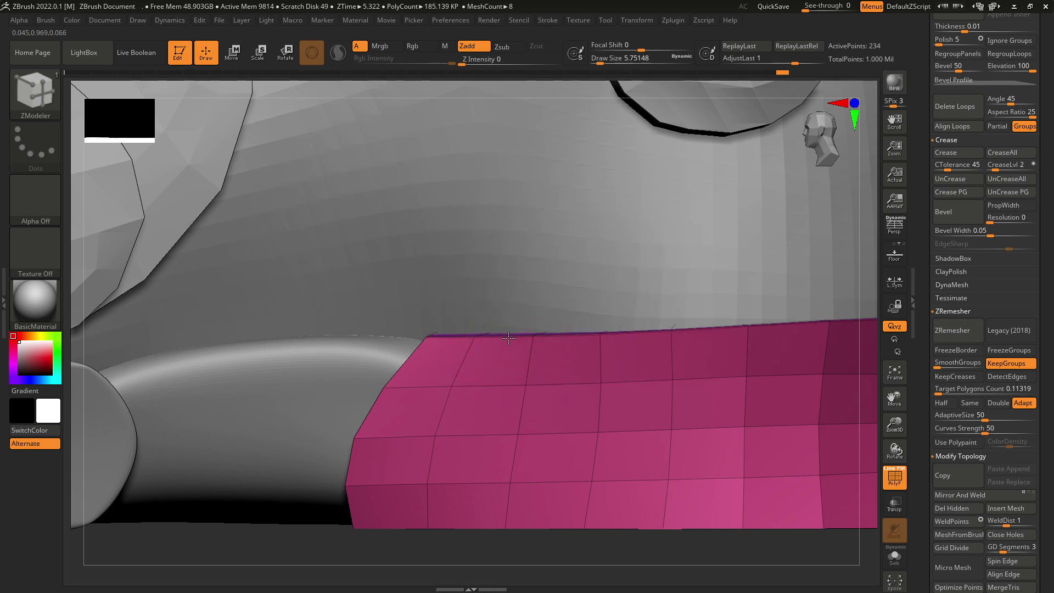
- Crease the heel sole piece's outer border edges using the EdgeLoop Partial target
mouse_move(509, 338)
mouse_down()
mouse_move(555, 439)
mouse_move(564, 354)
mouse_up()
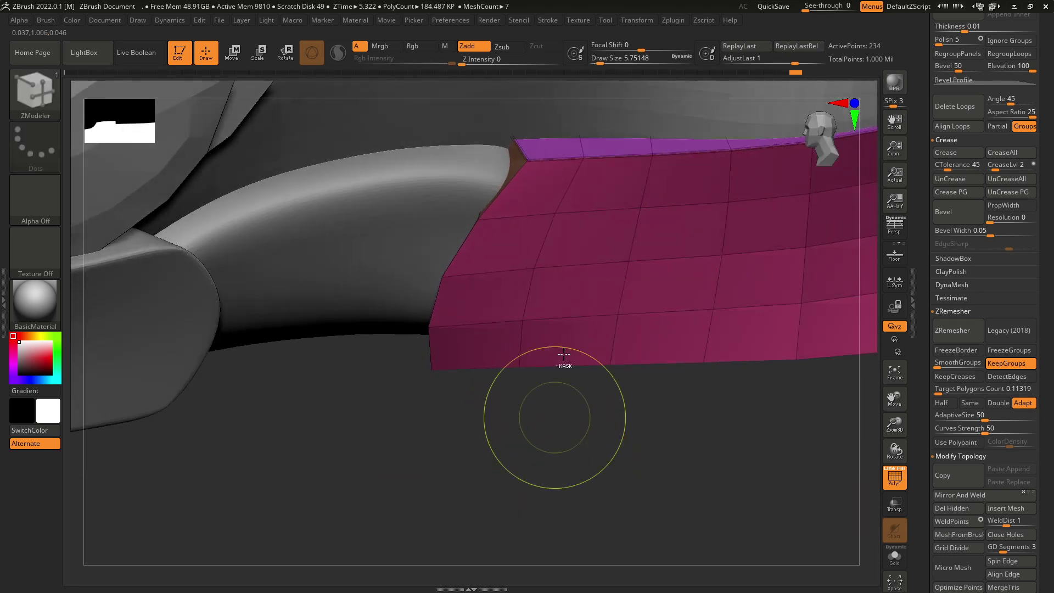
key(space)
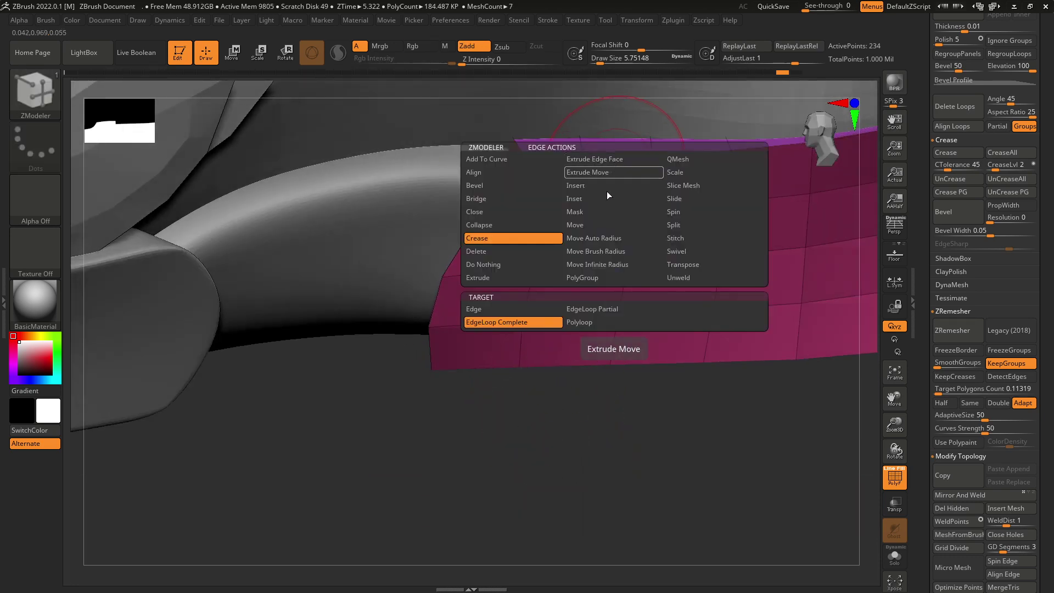
click(594, 322)
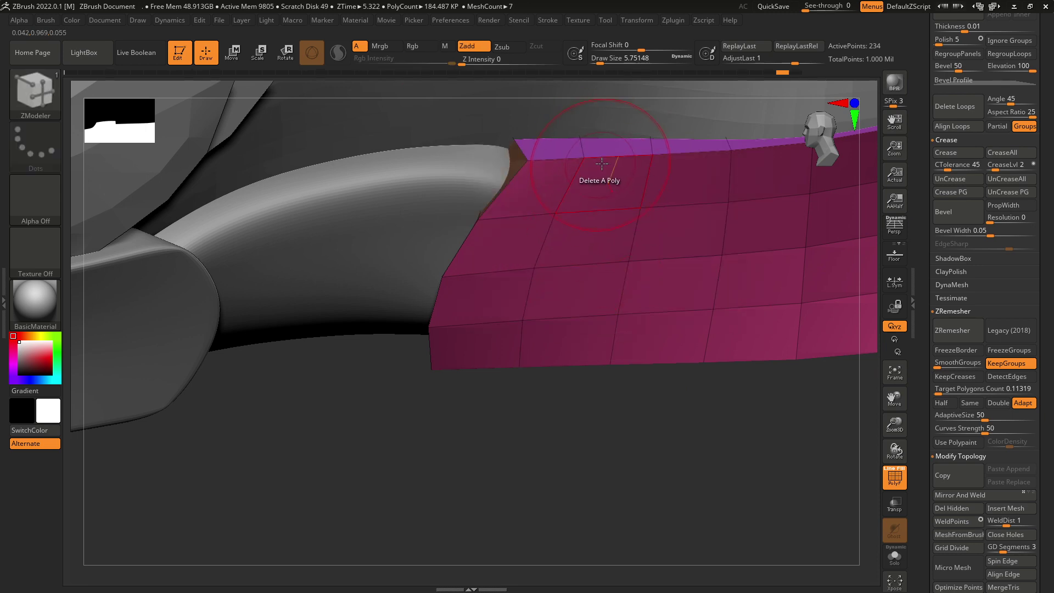
key(space)
drag(571, 418, 552, 463)
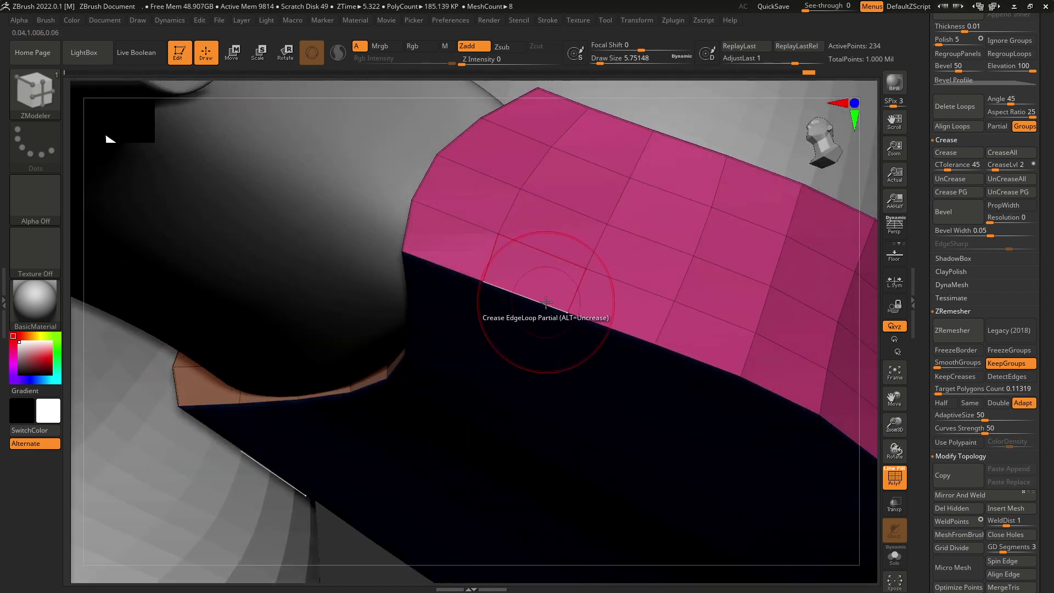
drag(546, 302, 709, 325)
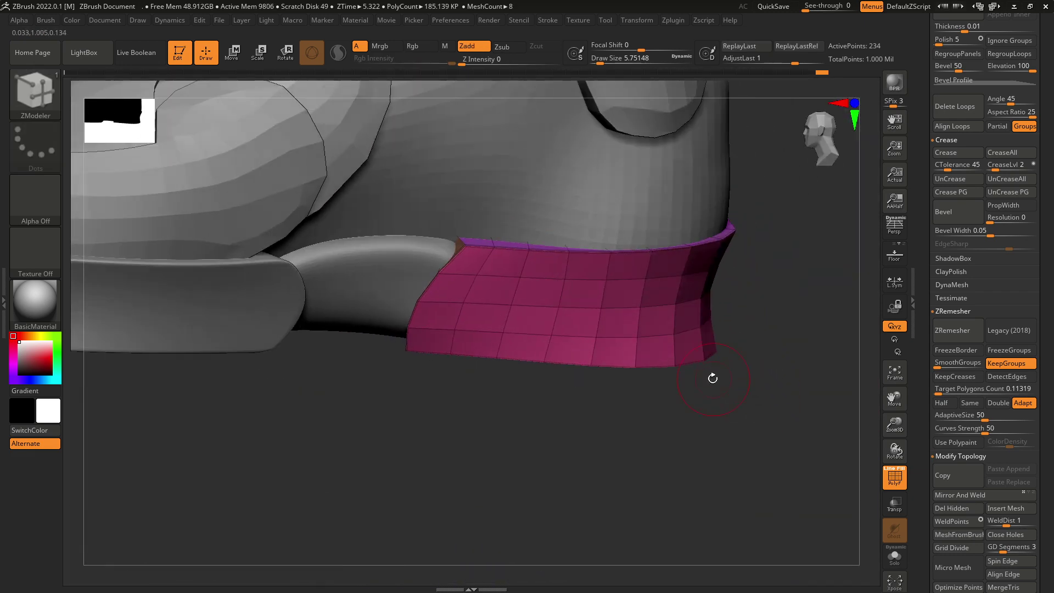
- Subdivide the heel sole piece four times and turn off the polyframe display
key(ctrl)
key(d)
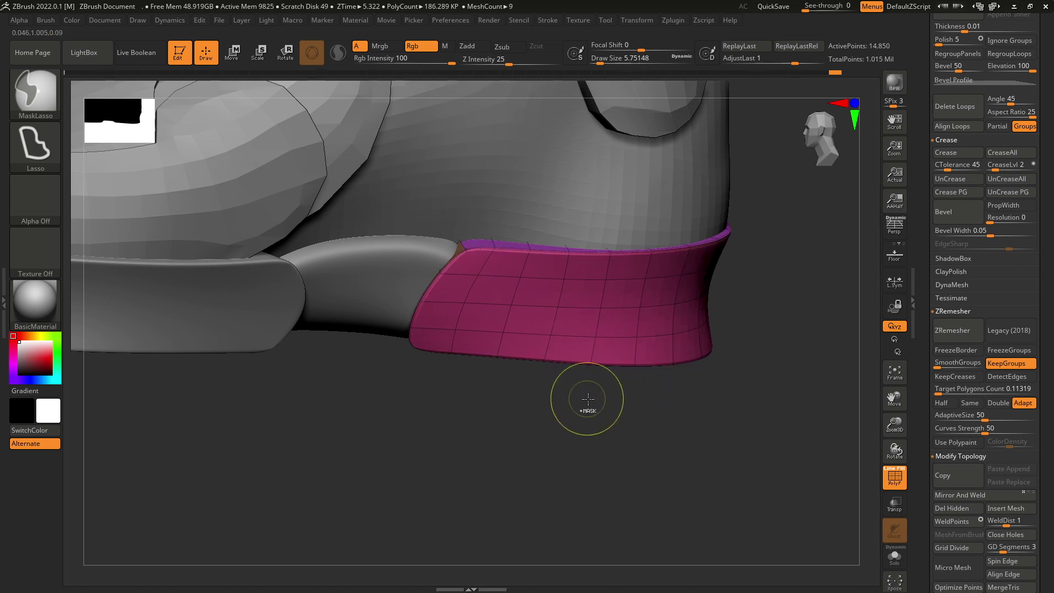
drag(609, 419, 629, 413)
alt+drag(588, 394, 597, 403)
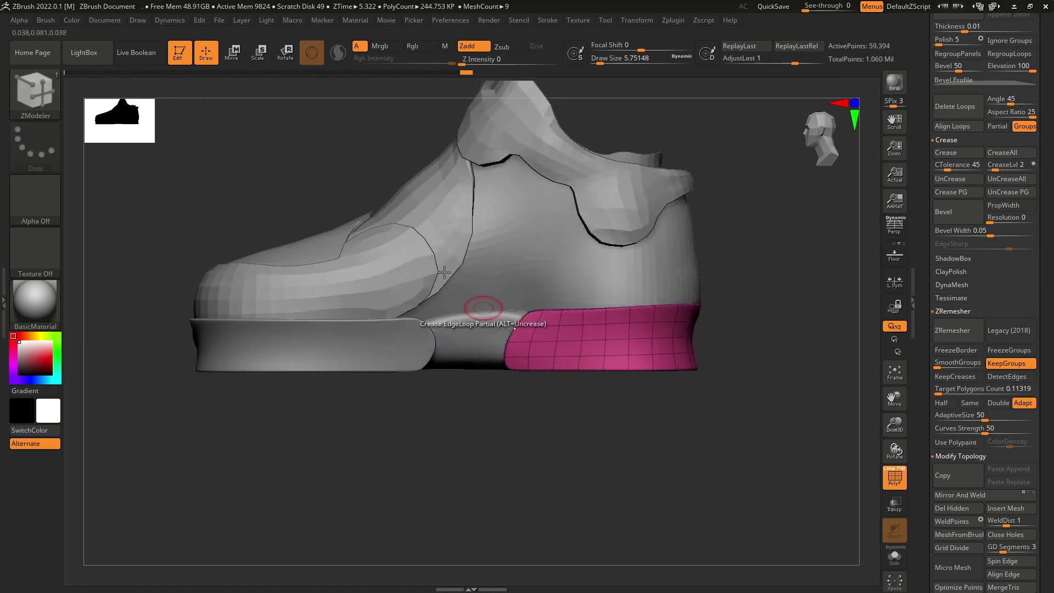
click(233, 53)
alt+drag(290, 165, 234, 163)
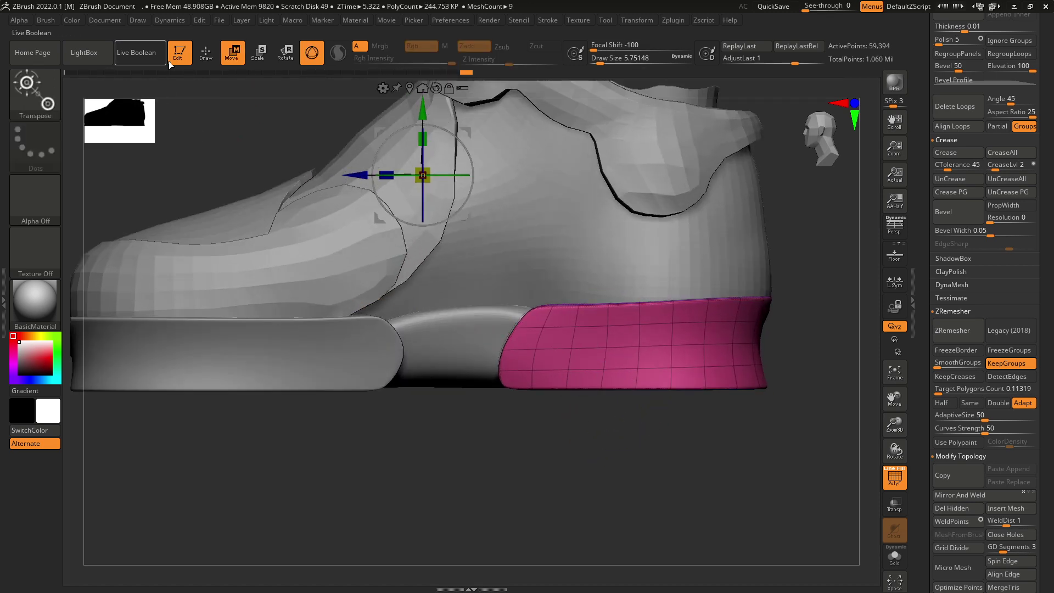
click(207, 53)
ctrl+right_drag(549, 404, 546, 369)
click(894, 479)
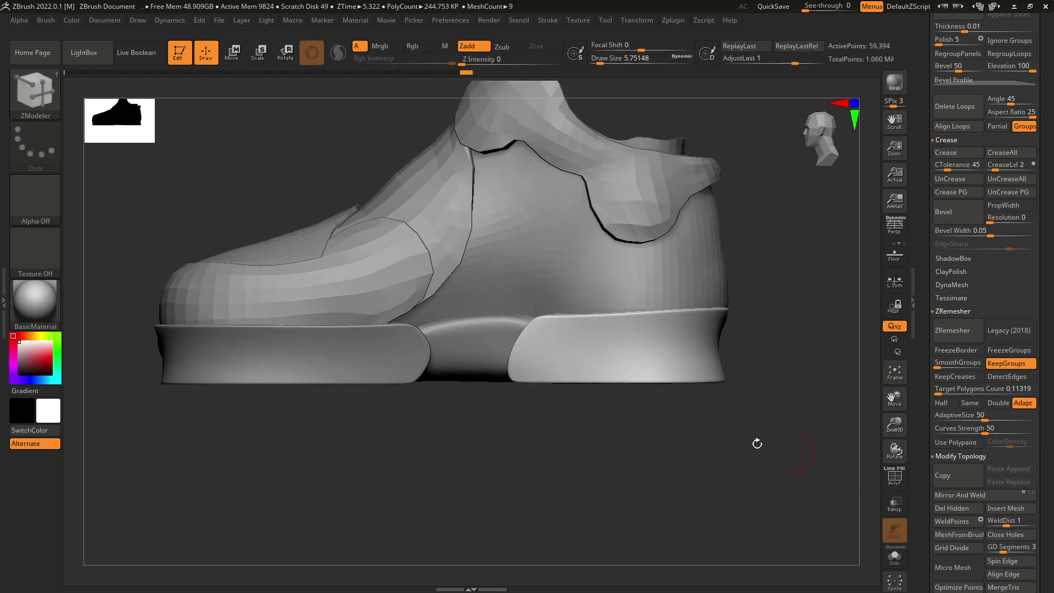
- Choose the Move brush with a draw size of about 33 and a Z Intensity of 38
mouse_move(715, 441)
right_down()
mouse_move(748, 455)
mouse_move(714, 440)
right_up()
mouse_move(725, 394)
ctrl+right_down()
mouse_move(737, 378)
mouse_move(753, 381)
mouse_move(724, 373)
ctrl+right_up()
alt+right_drag(697, 324, 679, 329)
ctrl+right_drag(678, 328, 667, 376)
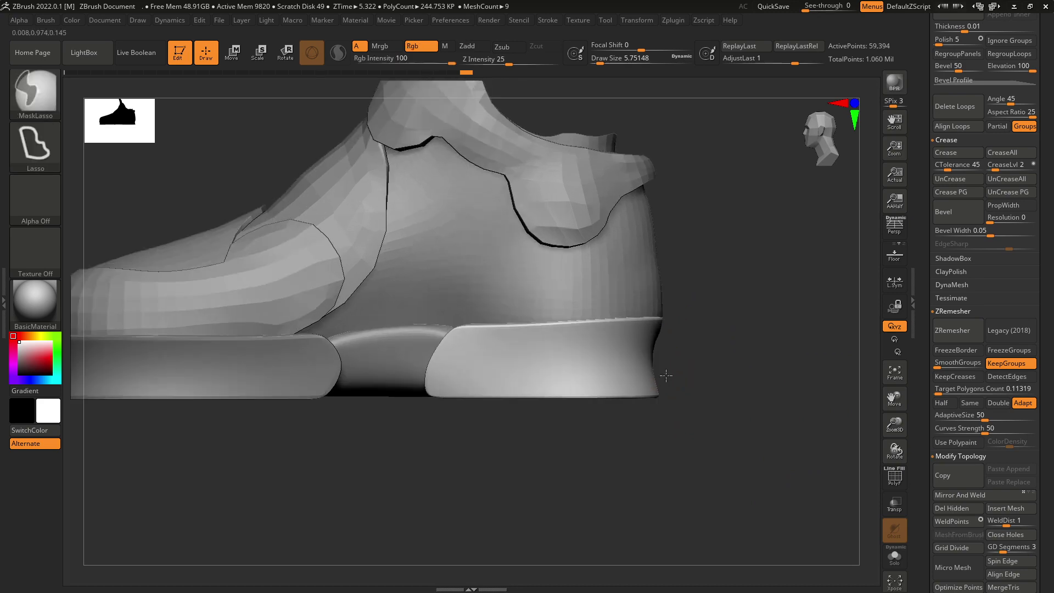
key(b)
key(m)
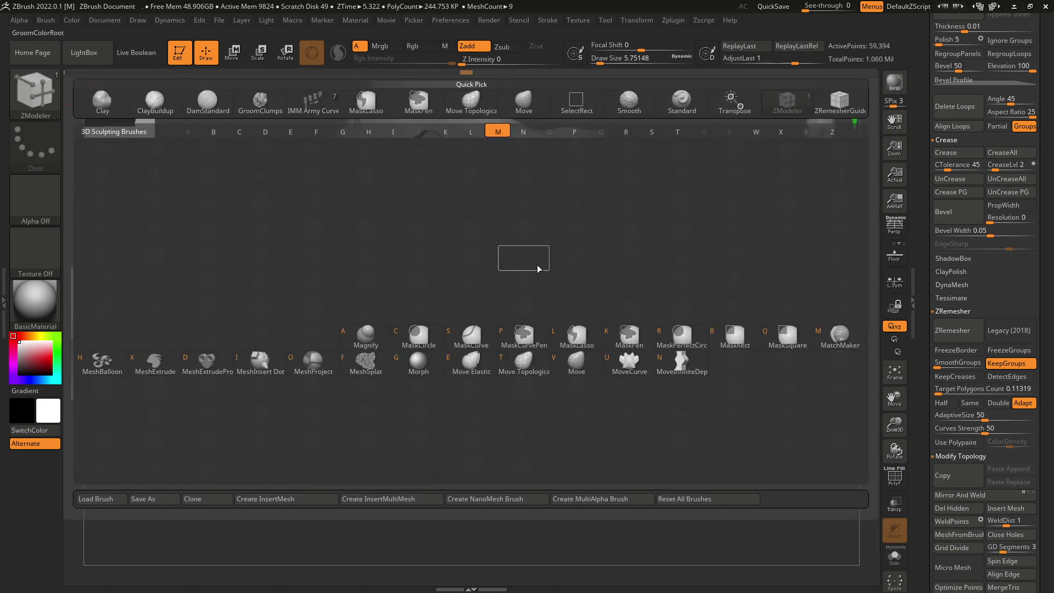
click(581, 364)
key(space)
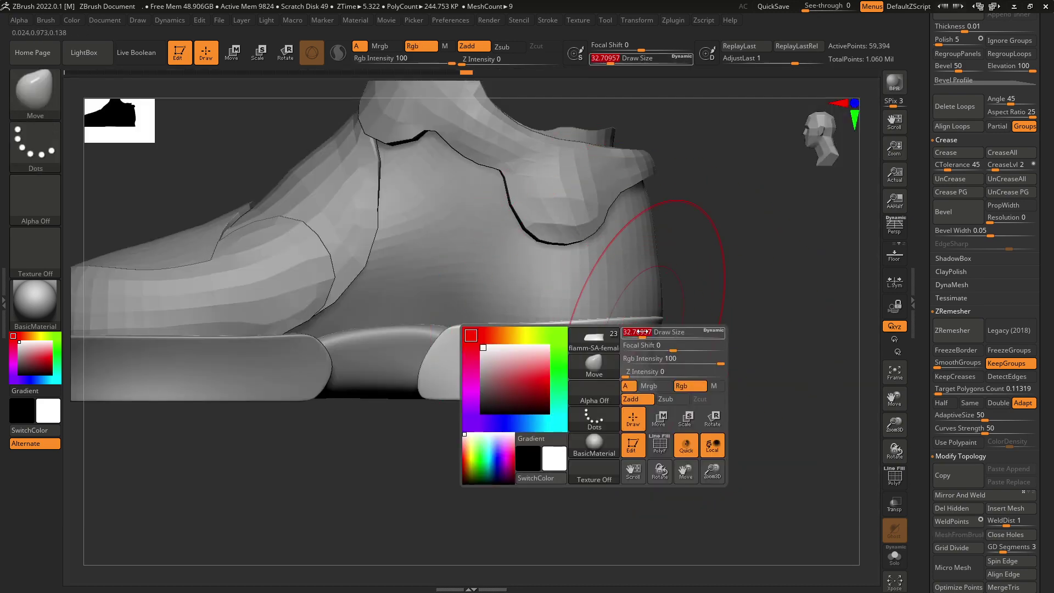
drag(660, 329, 648, 339)
key(space)
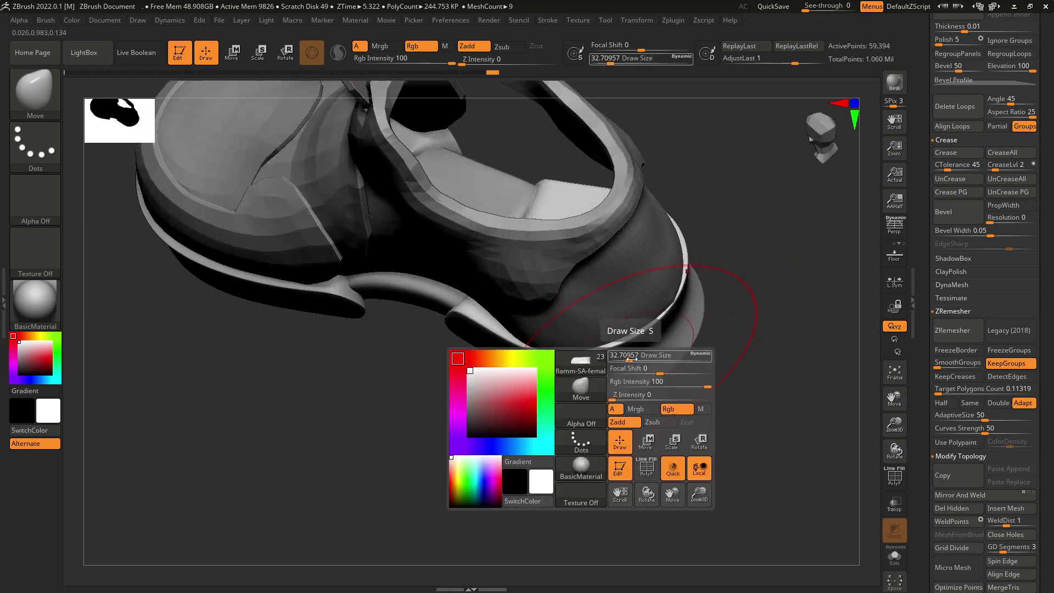
click(671, 396)
drag(631, 446, 644, 434)
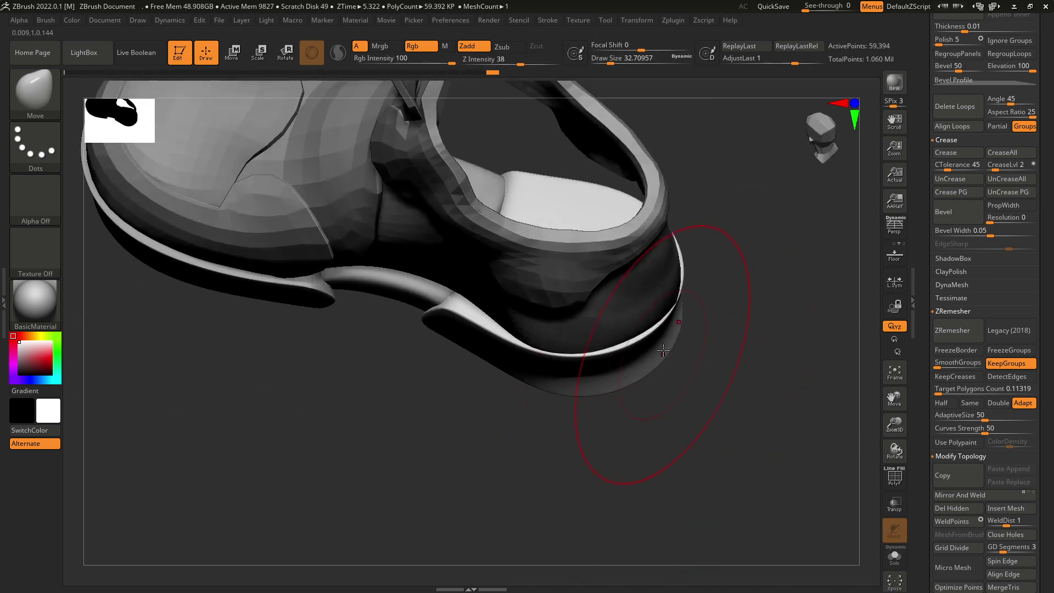
- Reshape the back and sides of the heel sole with the Move brush at draw sizes of about 23 and 35
drag(664, 351, 676, 368)
mouse_move(706, 406)
mouse_down()
mouse_move(684, 379)
mouse_move(672, 318)
mouse_move(702, 302)
mouse_move(678, 318)
mouse_move(704, 306)
mouse_move(697, 379)
mouse_move(652, 390)
mouse_move(603, 365)
mouse_up()
key(space)
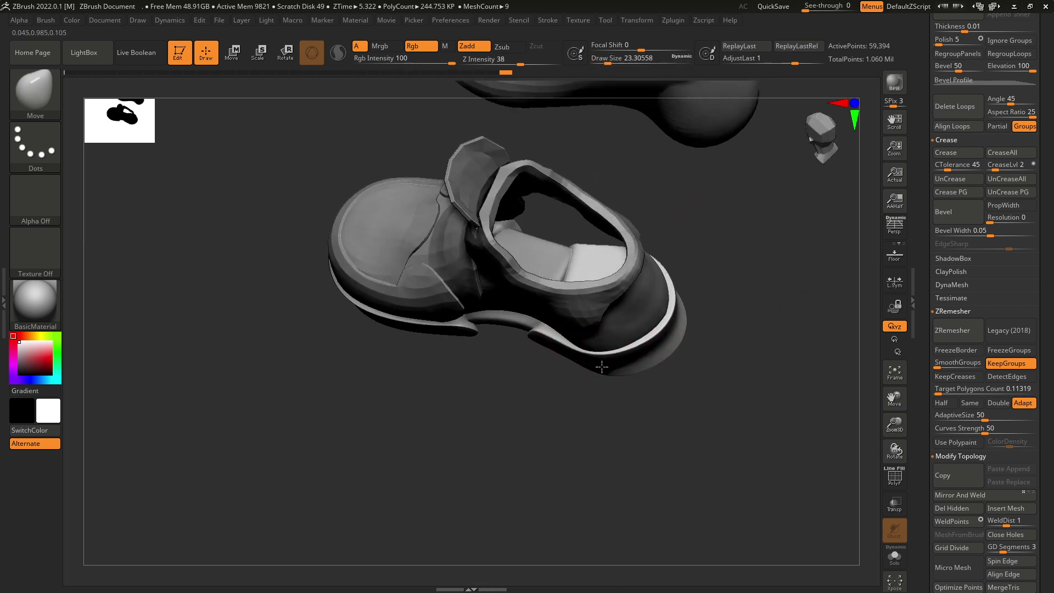
mouse_move(637, 423)
mouse_down()
mouse_move(640, 497)
mouse_move(632, 450)
mouse_up()
drag(645, 254, 637, 246)
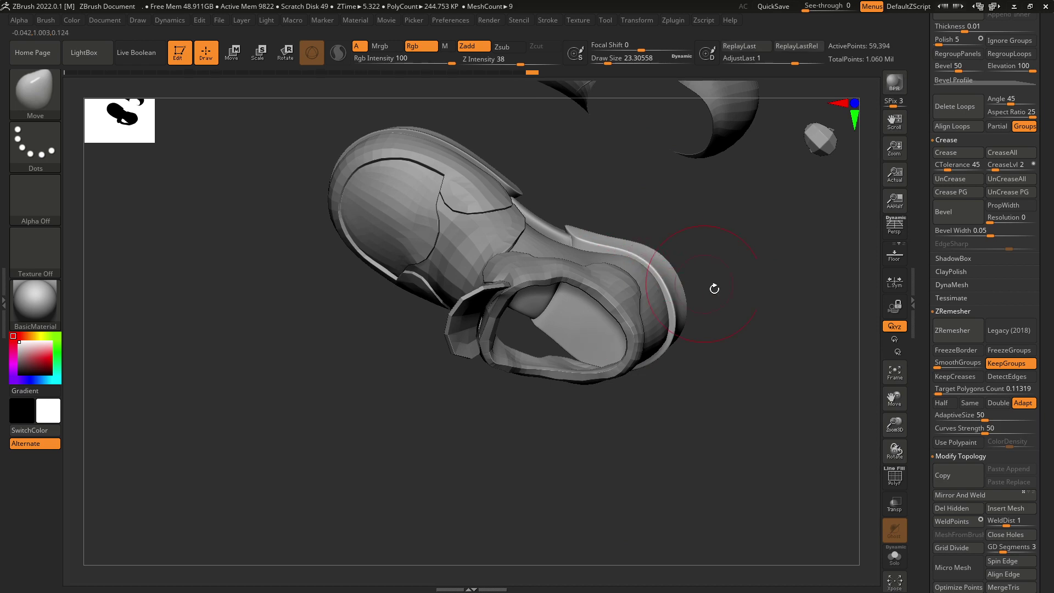
mouse_move(715, 288)
shift+mouse_down()
mouse_move(732, 193)
mouse_move(661, 323)
mouse_move(678, 389)
shift+mouse_up()
key(space)
click(649, 267)
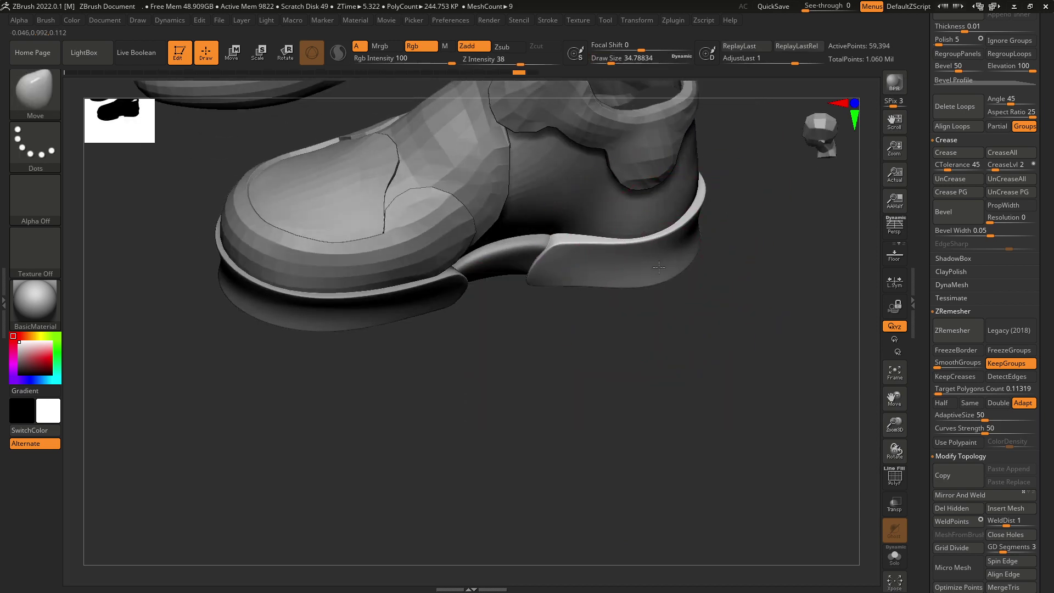
- Select the arch piece between the soles and adjust its shape with the Move brush at a draw size of about 22
alt+click(525, 251)
key(space)
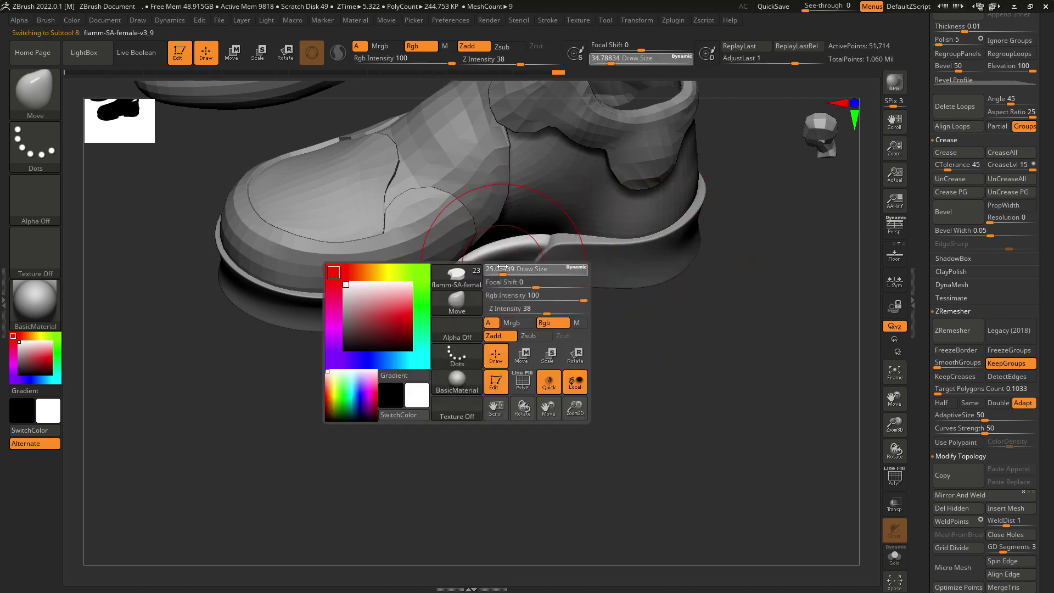
click(506, 268)
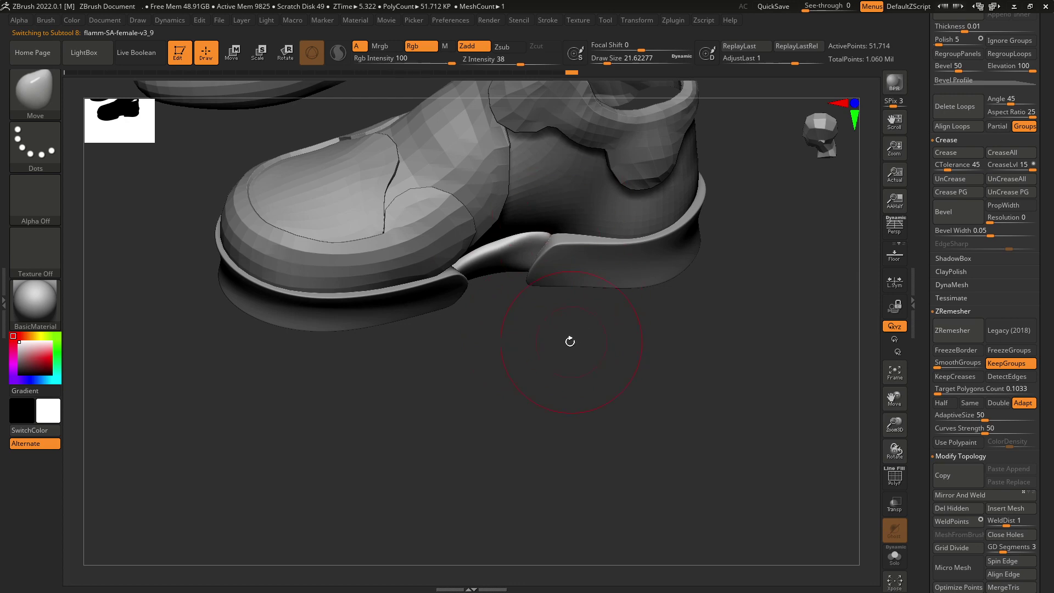
drag(569, 343, 572, 211)
mouse_move(571, 210)
right_down()
mouse_move(584, 235)
mouse_move(548, 316)
mouse_move(542, 364)
mouse_move(569, 419)
mouse_move(631, 356)
mouse_move(584, 414)
mouse_move(562, 344)
mouse_move(577, 449)
mouse_move(581, 380)
mouse_move(813, 399)
right_up()
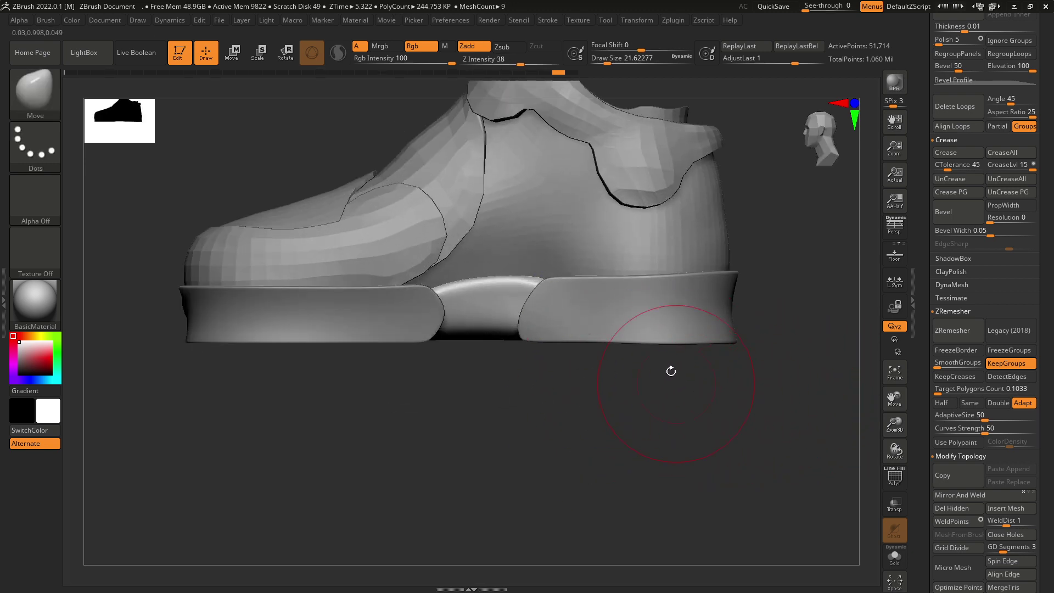
mouse_move(590, 333)
ctrl+right_down()
mouse_move(638, 339)
mouse_move(559, 341)
ctrl+right_up()
- Reselect the heel sole piece and refine its contour with the Move brush at a draw size of about 13
alt+click(672, 322)
alt+right_drag(684, 324, 654, 324)
key(space)
drag(684, 294, 676, 292)
key(space)
key(space)
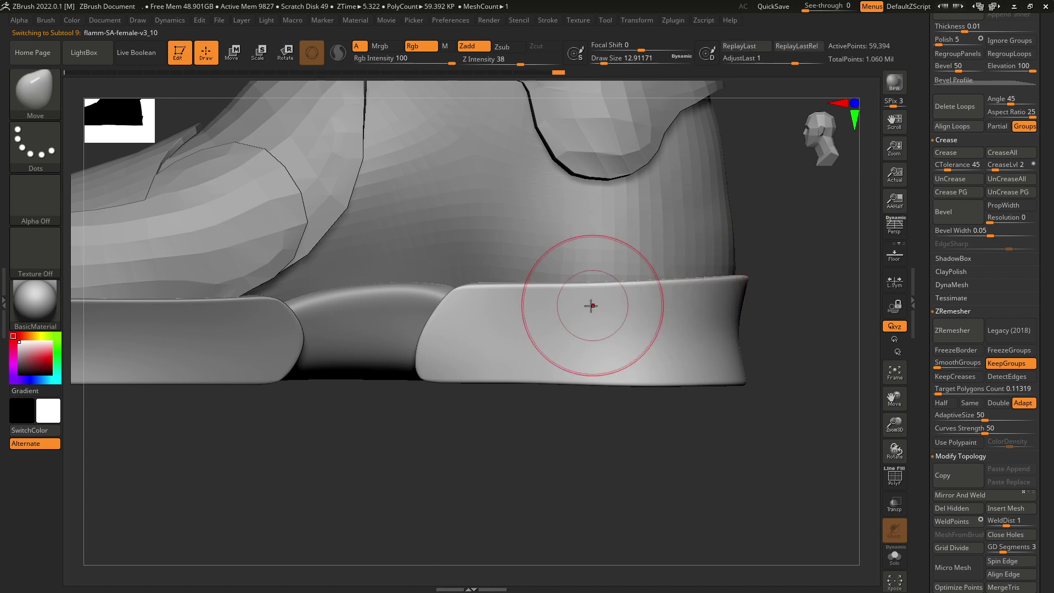
drag(776, 285, 768, 337)
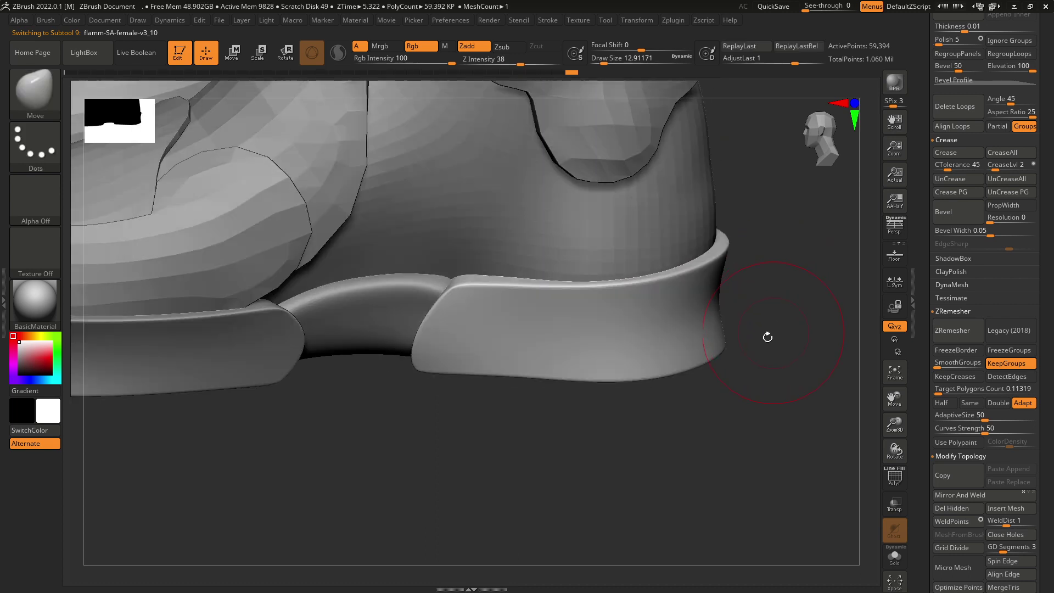
shift+drag(733, 402, 729, 404)
- Switch to the Standard brush and set its draw size to about 3.1
click(25, 101)
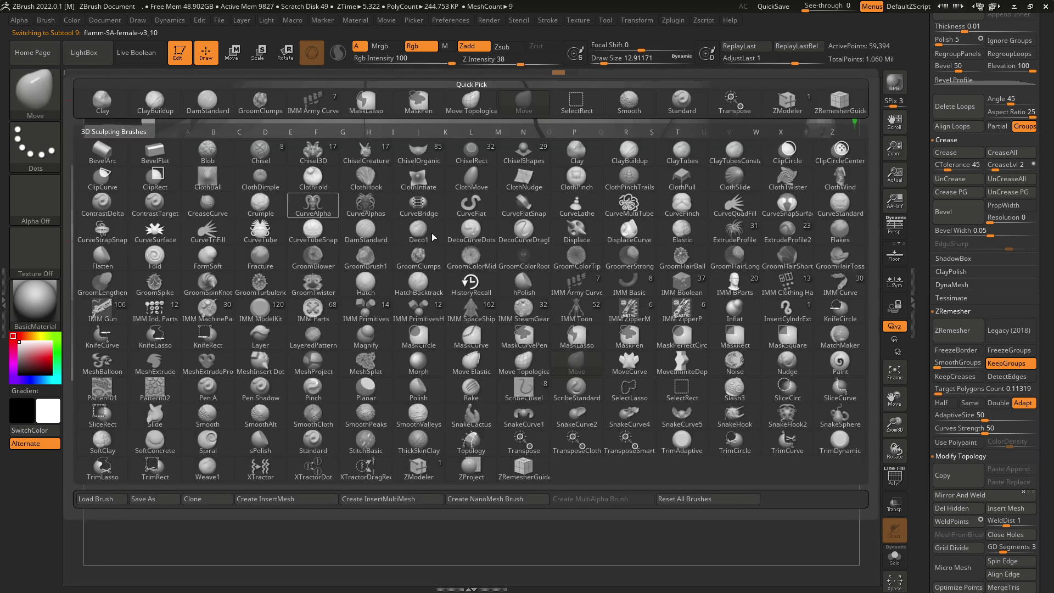
key(s)
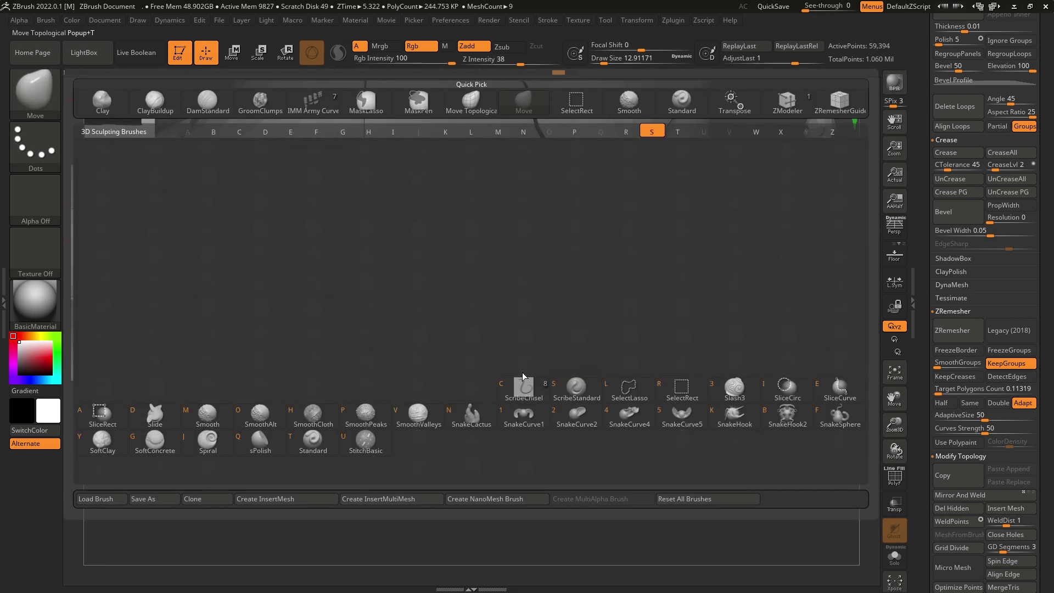
click(313, 442)
key(space)
- Try sculpting raised horizontal ridges along the outer side of the heel sole
mouse_move(646, 332)
mouse_down()
mouse_move(588, 307)
mouse_move(541, 310)
mouse_up()
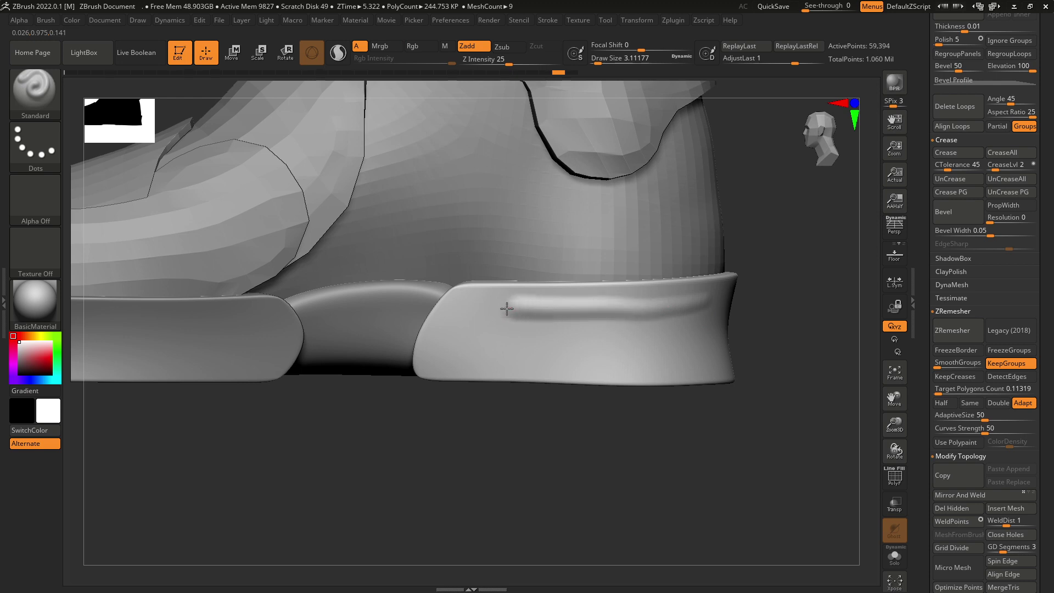
drag(488, 360, 733, 351)
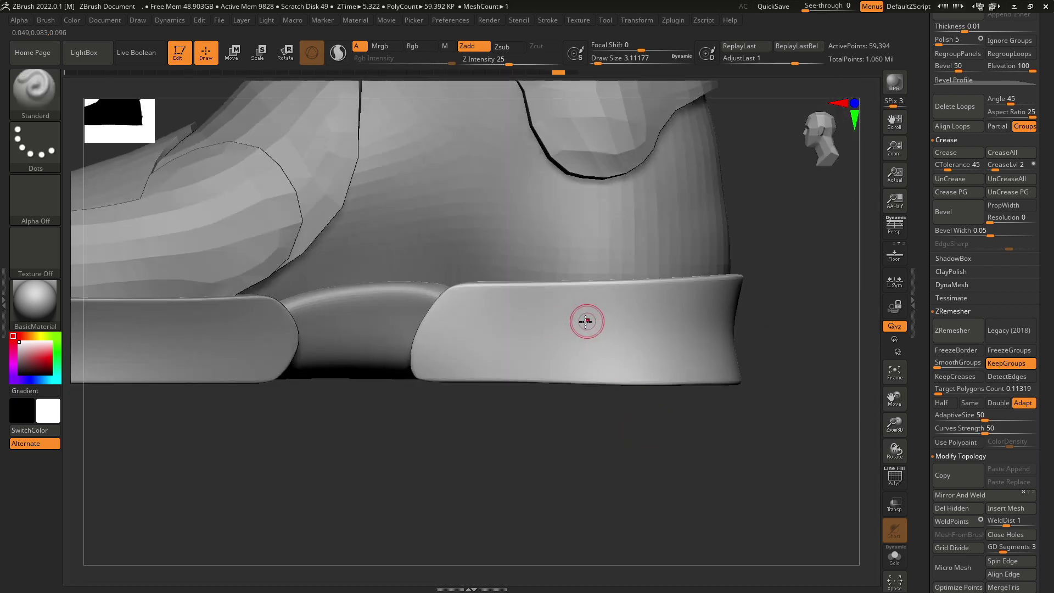
- Set the draw size to about 2.6, try a raised ridge along the heel sole's side, and undo the ridge strokes
key(space)
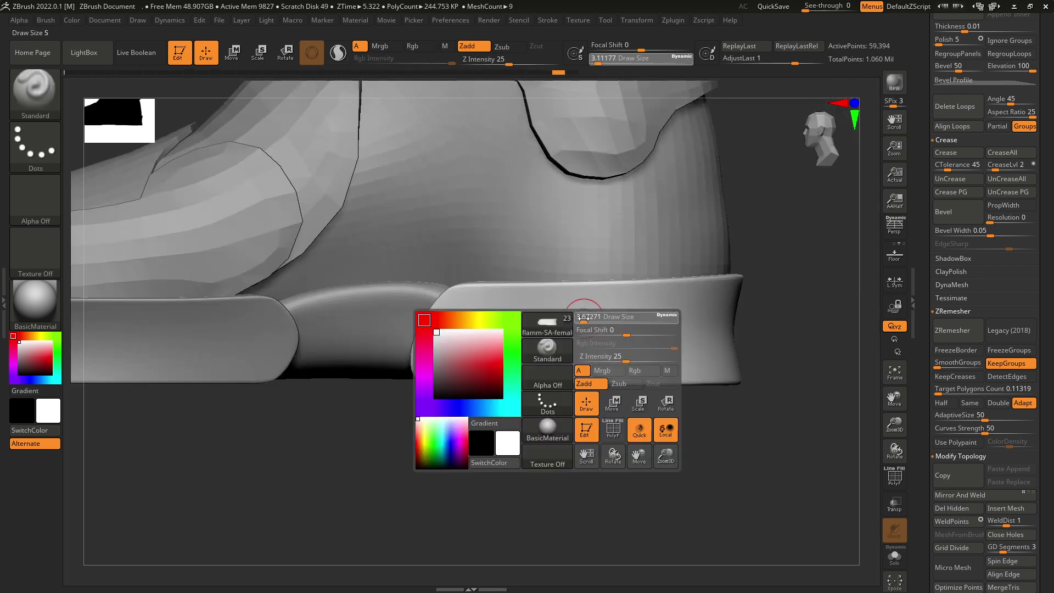
shift+drag(706, 301, 561, 305)
key(ctrl+z)
key(ctrl+z)
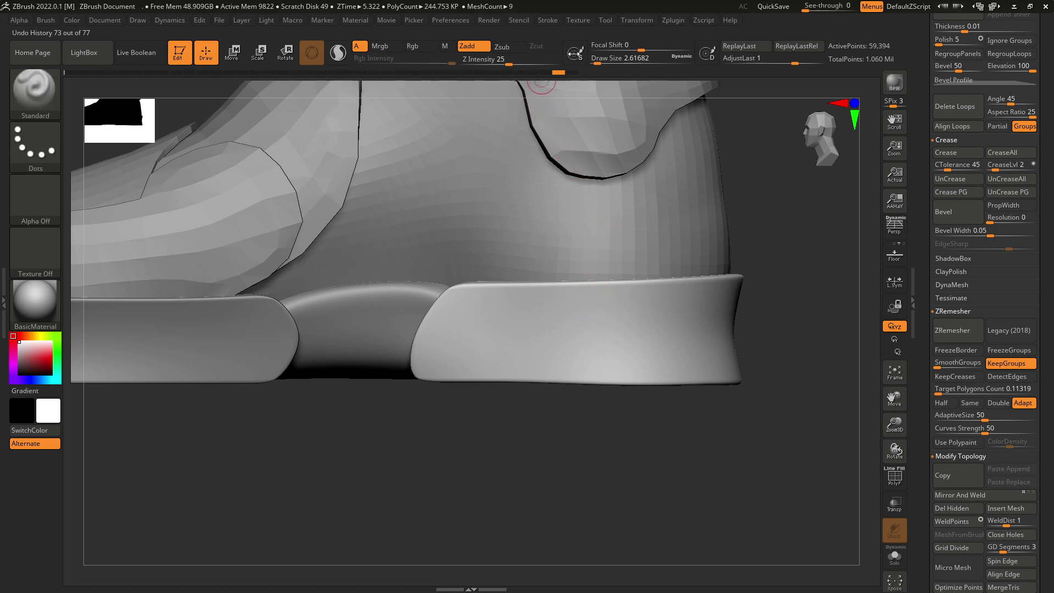
- Try sculpting a looped raised ridge around the side of the heel sole using Lazy Mouse strokes
click(606, 21)
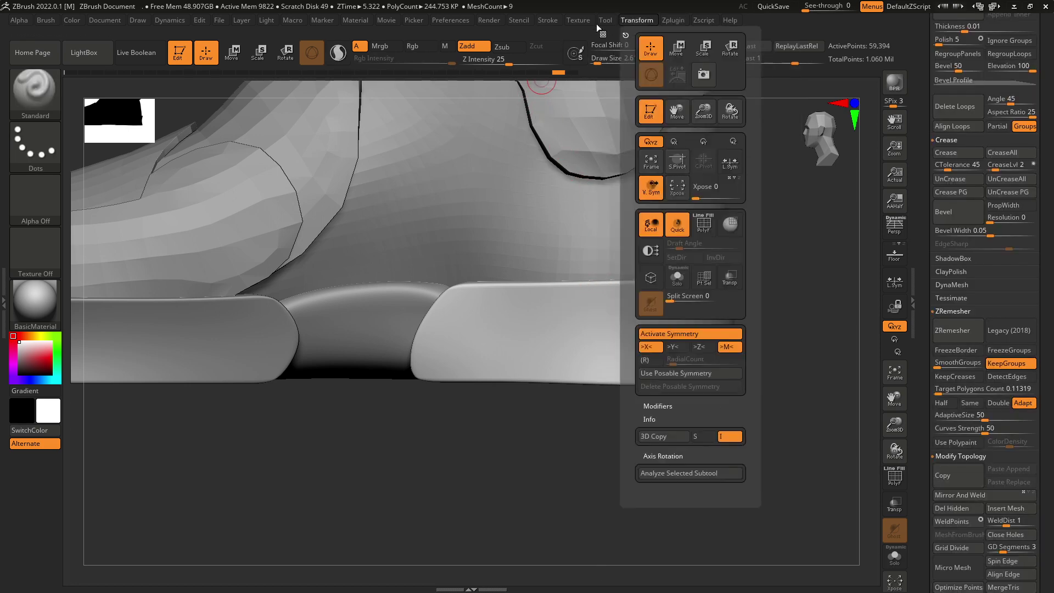
mouse_move(549, 22)
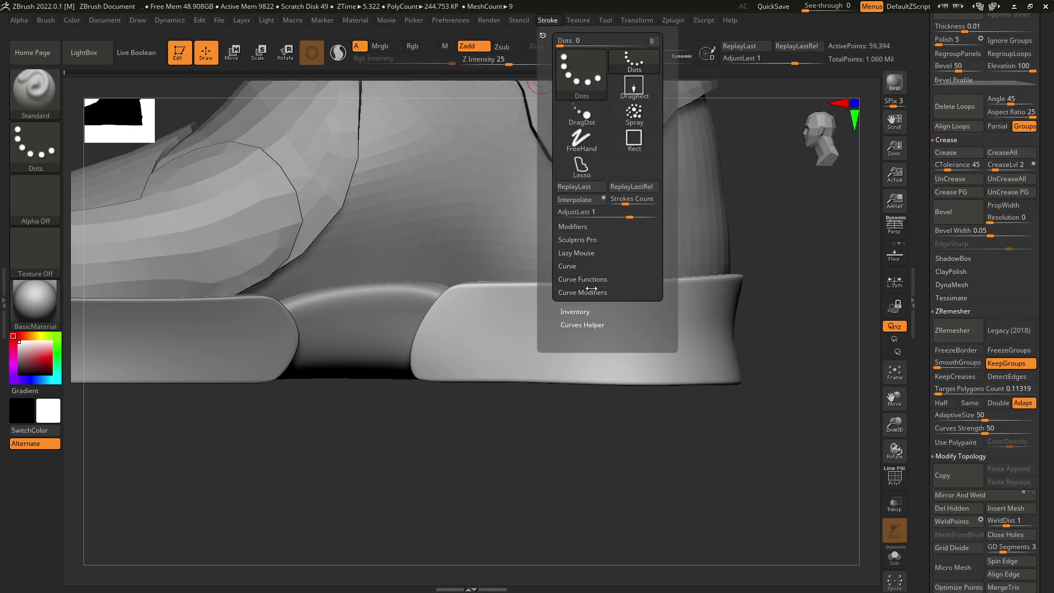
click(583, 254)
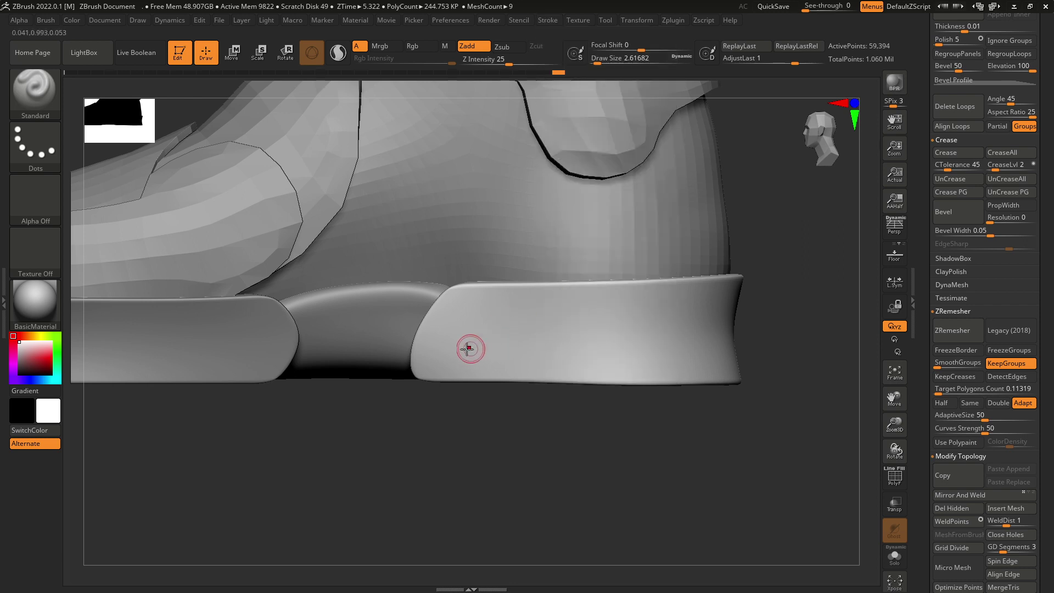
drag(555, 289, 781, 294)
key(ctrl+z)
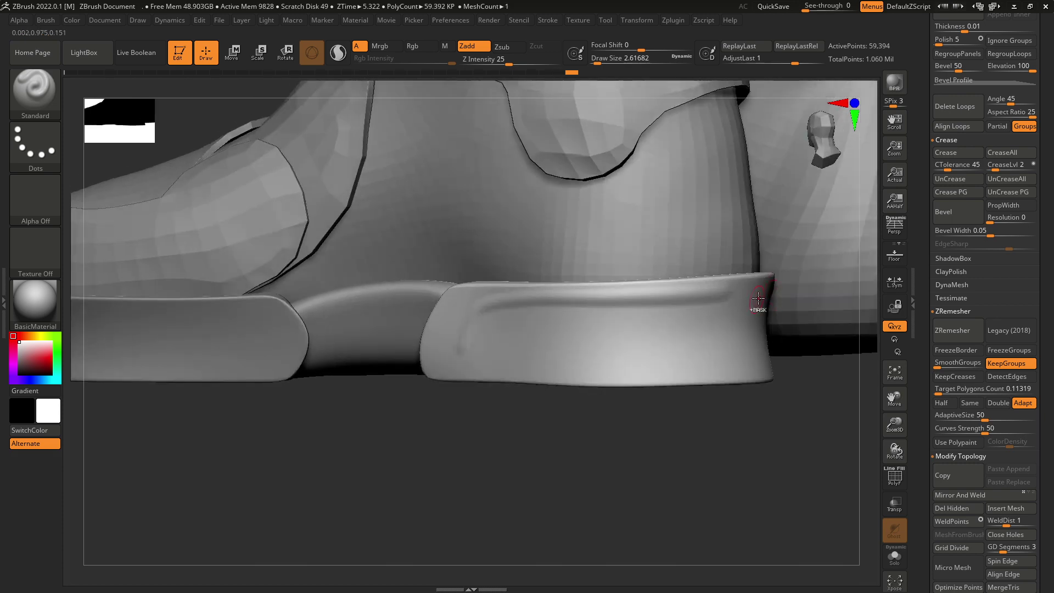
drag(693, 301, 476, 307)
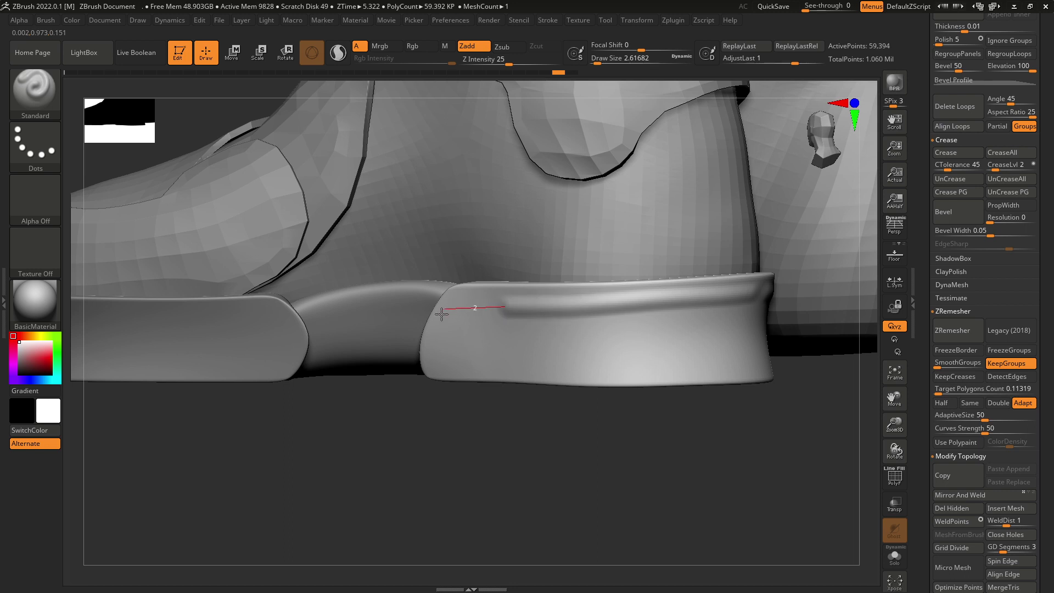
mouse_move(465, 390)
mouse_down()
mouse_move(542, 358)
mouse_move(626, 346)
mouse_move(758, 347)
mouse_move(801, 370)
mouse_up()
right_drag(801, 371, 772, 423)
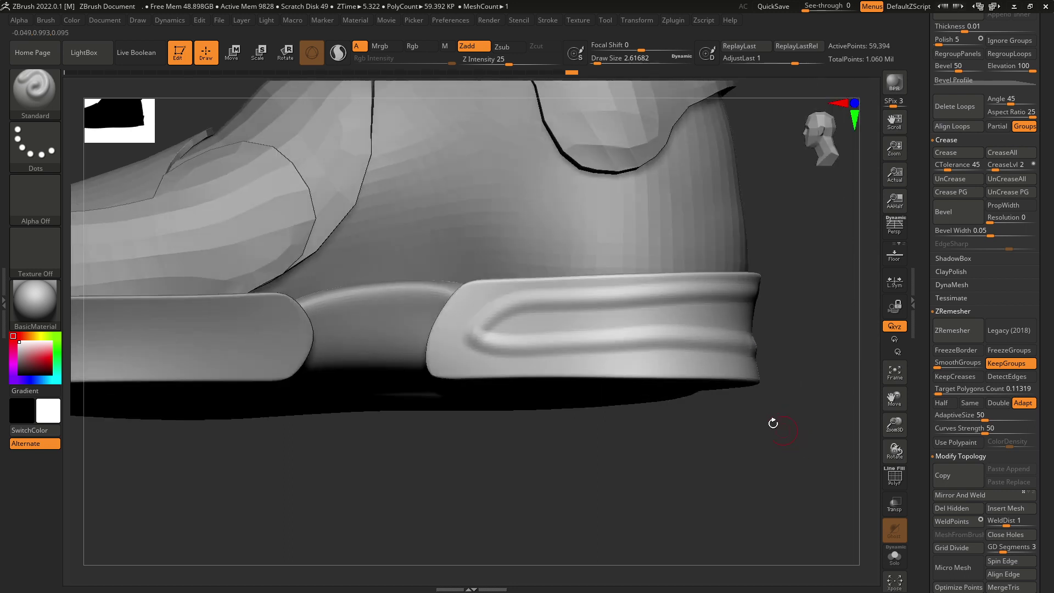
key(ctrl+z)
key(ctrl+z)
- Switch the masking brush to MaskPen at a draw size of about 1.8 and paint an angled mask band on the heel sole's side
ctrl+right_drag(541, 344, 414, 324)
click(42, 91)
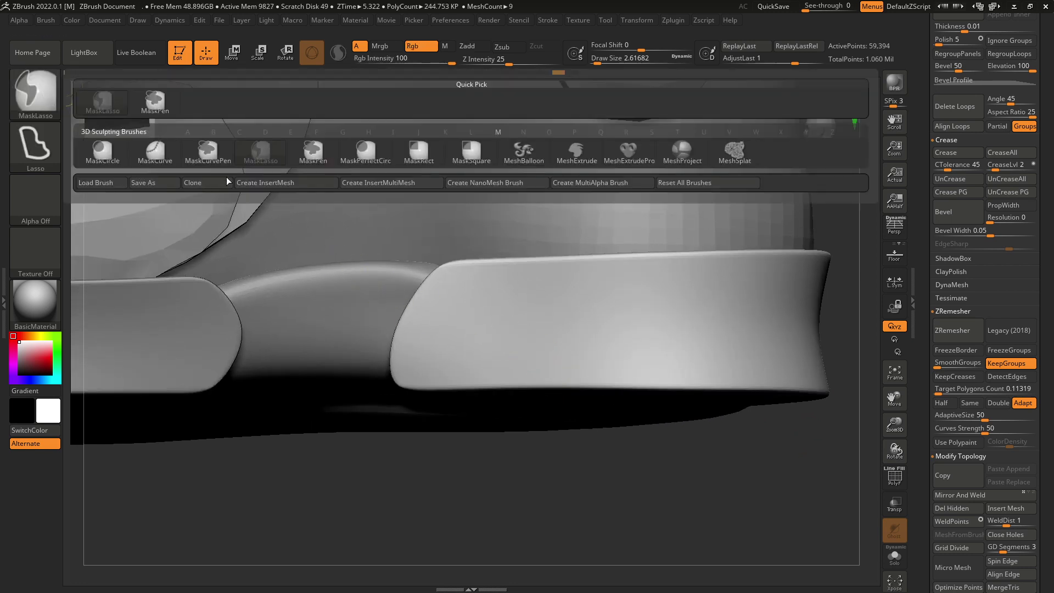
click(155, 104)
ctrl+right_drag(476, 296, 490, 318)
key(space)
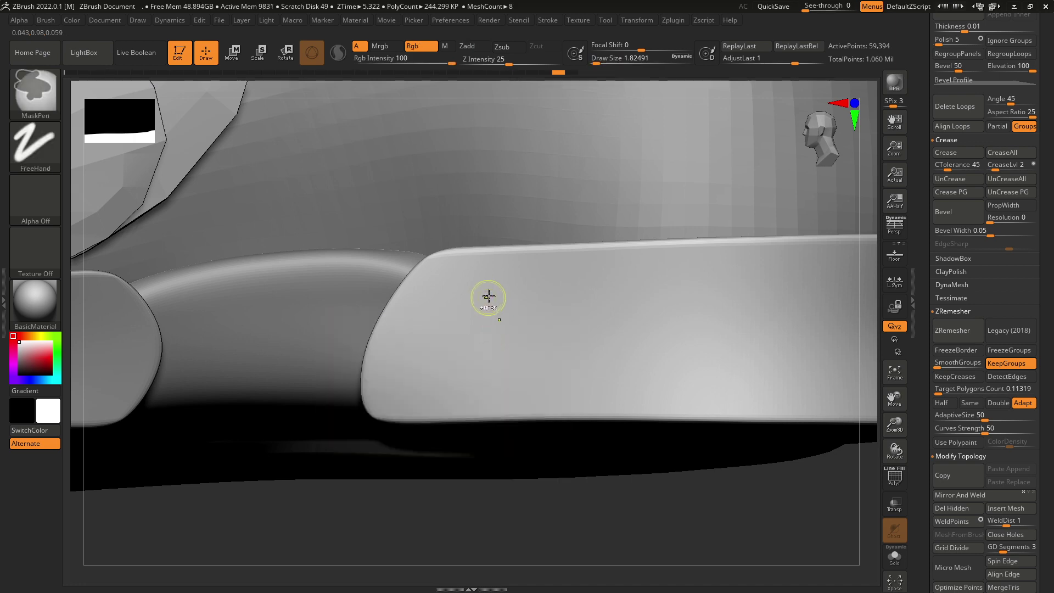
mouse_move(489, 296)
ctrl+mouse_down()
mouse_move(446, 376)
mouse_move(764, 383)
ctrl+mouse_up()
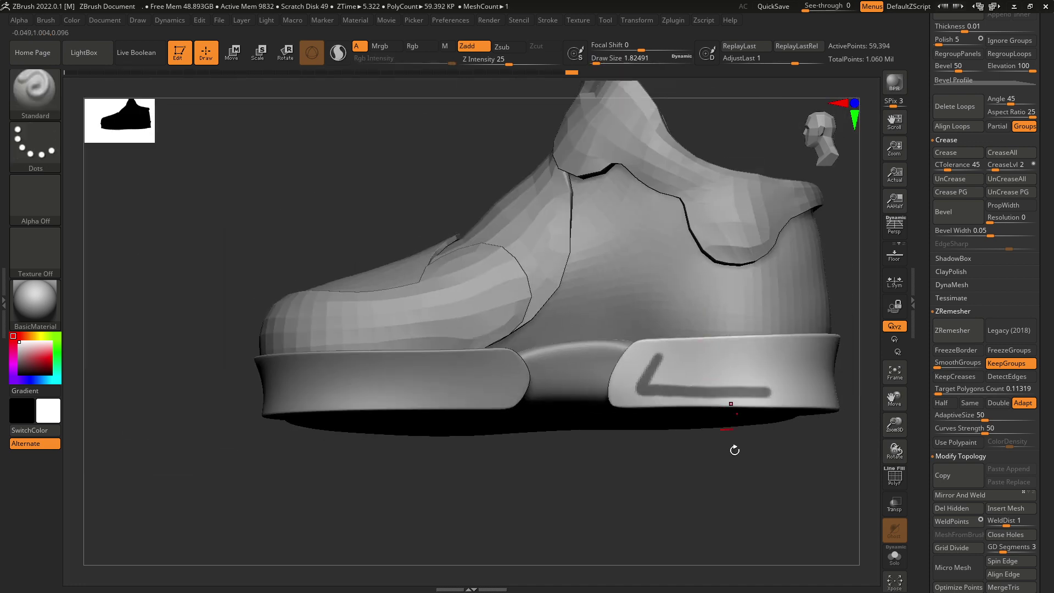
- Clear the mask, subdivide the heel sole, and paint a looped mask band along its side with MaskPen
drag(735, 450, 784, 345)
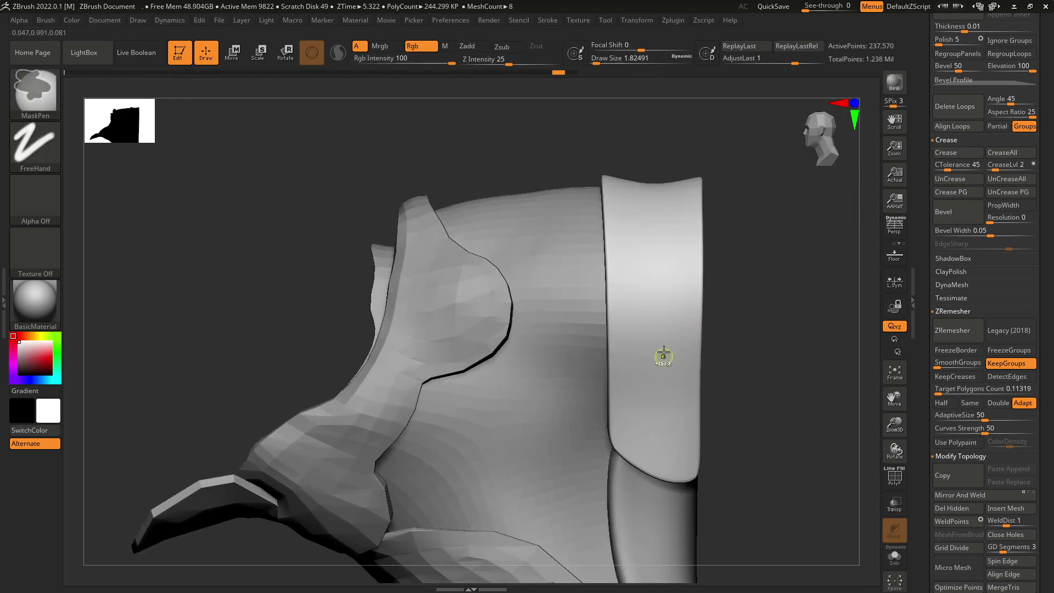
ctrl+right_drag(664, 353, 665, 347)
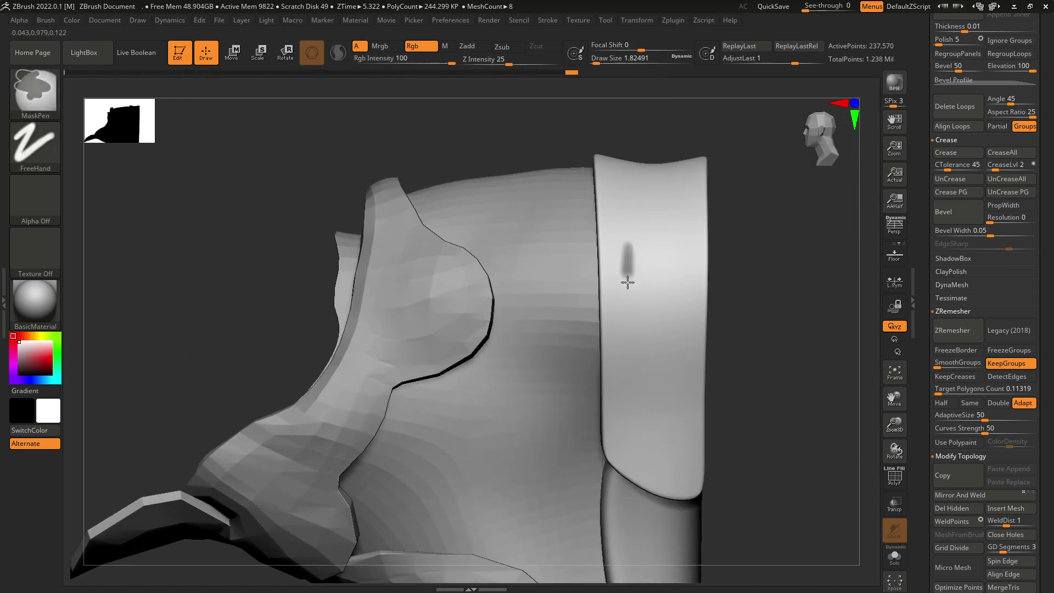
ctrl+drag(628, 282, 629, 404)
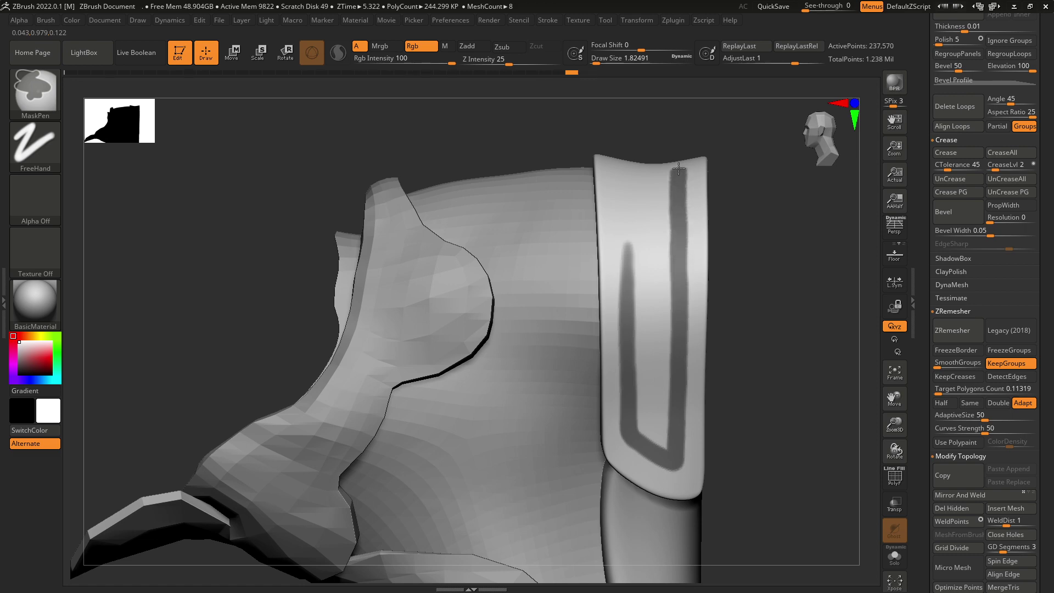
mouse_move(678, 168)
ctrl+mouse_down()
mouse_move(723, 215)
mouse_move(725, 278)
ctrl+mouse_up()
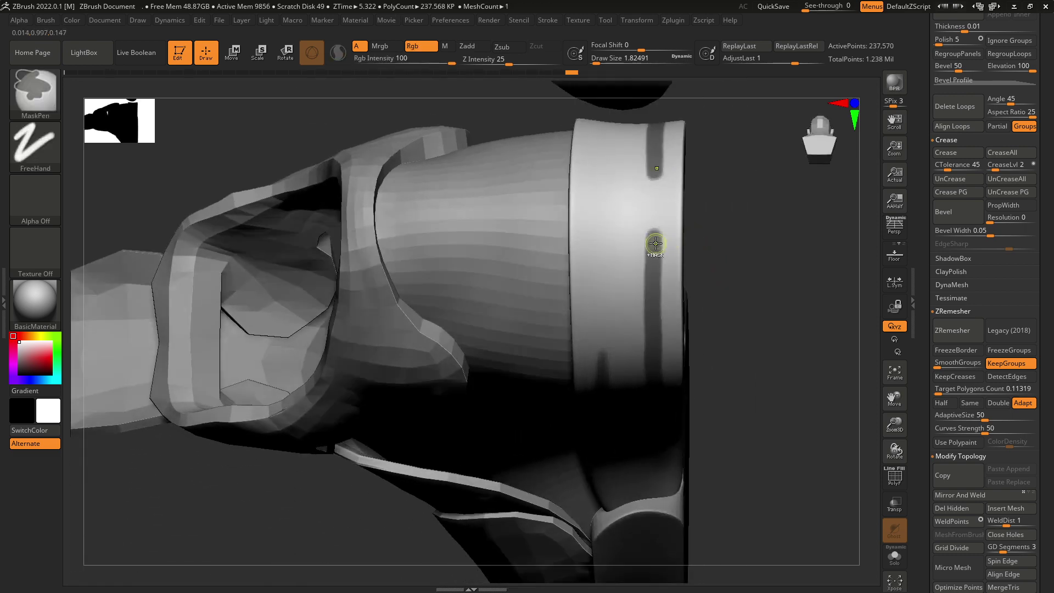
- Fill the gap in the lower mask band across the back of the heel sole
ctrl+drag(655, 243, 656, 210)
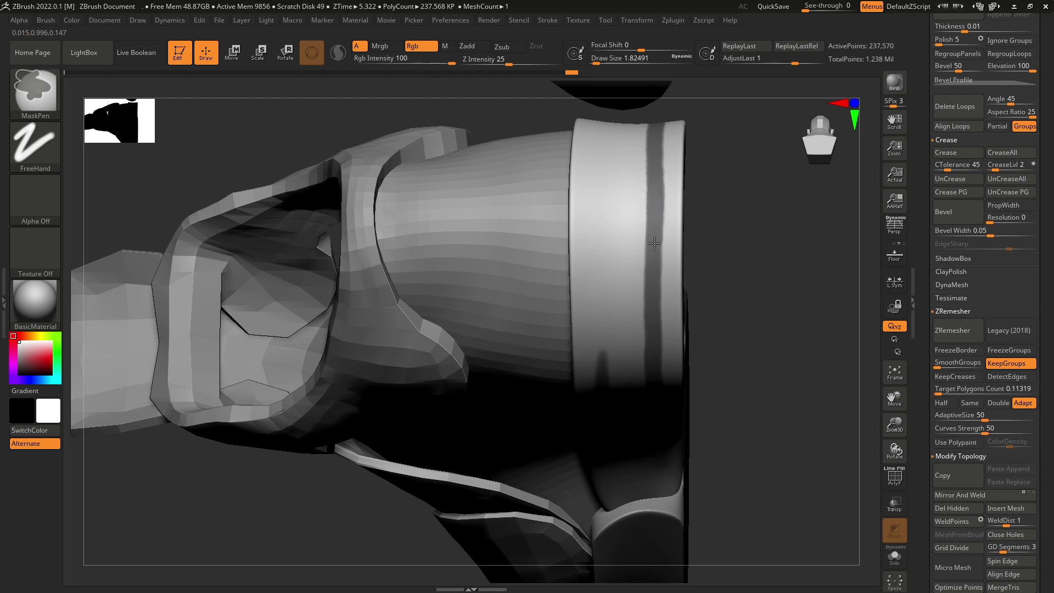
key(ctrl+z)
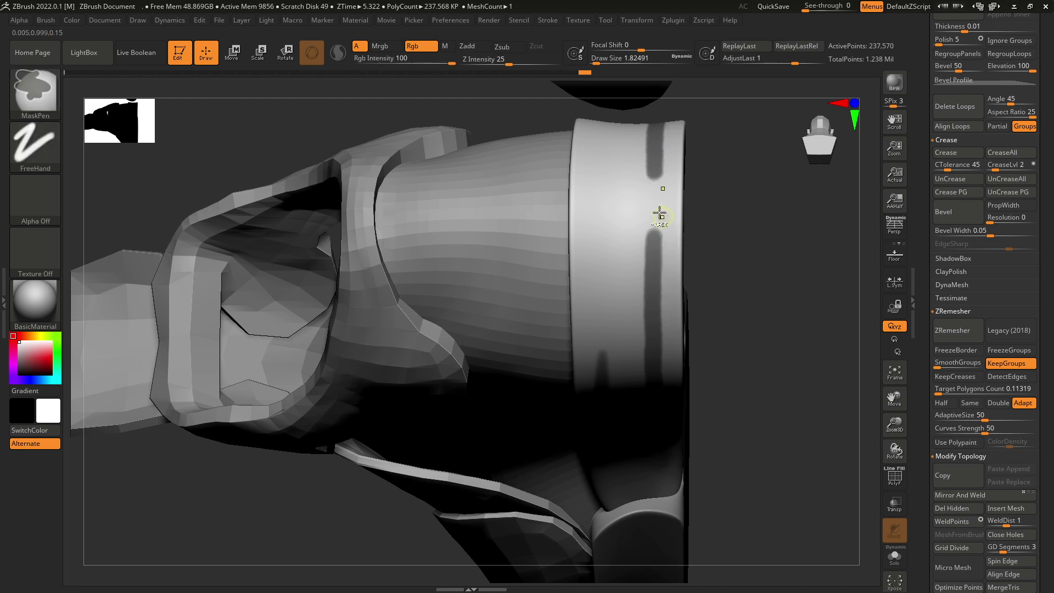
ctrl+drag(656, 172, 654, 202)
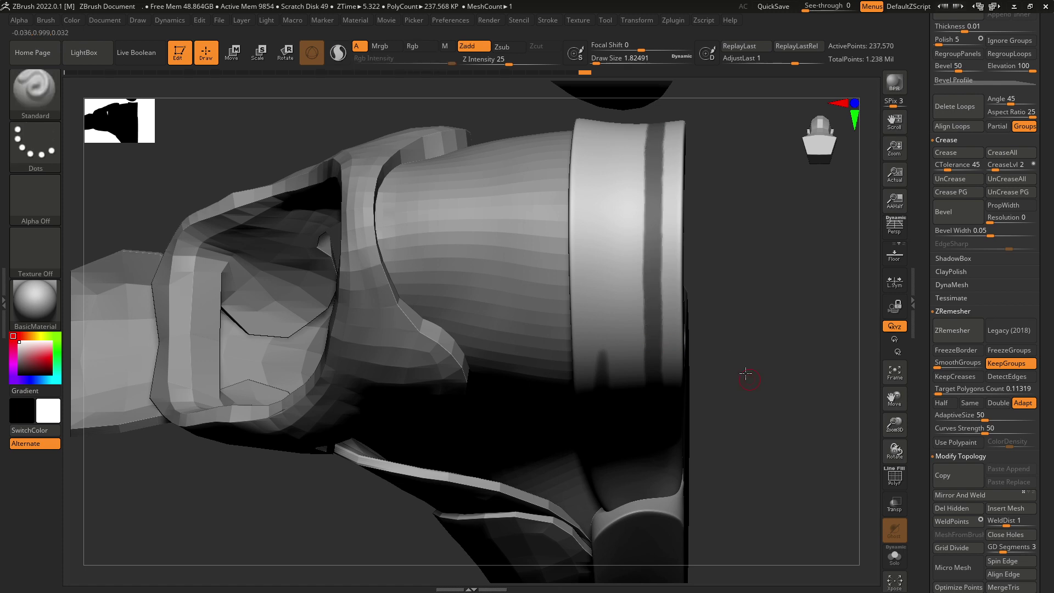
- Try to replace the hand-painted loop with one straight mask strip using rectangular masking and unmasking
drag(743, 370, 744, 256)
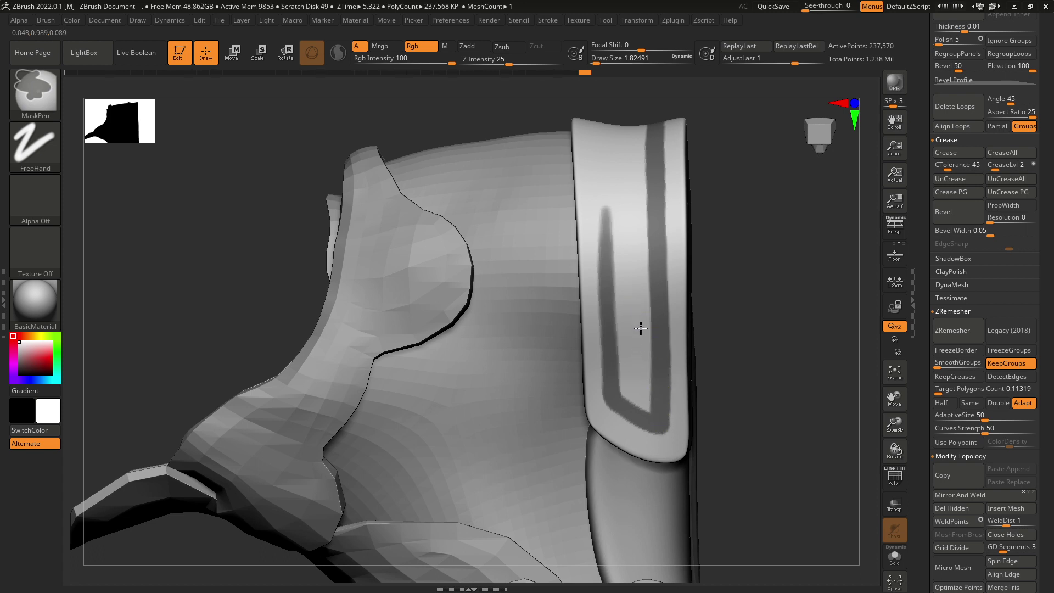
ctrl+drag(643, 356, 647, 349)
ctrl+drag(530, 104, 650, 503)
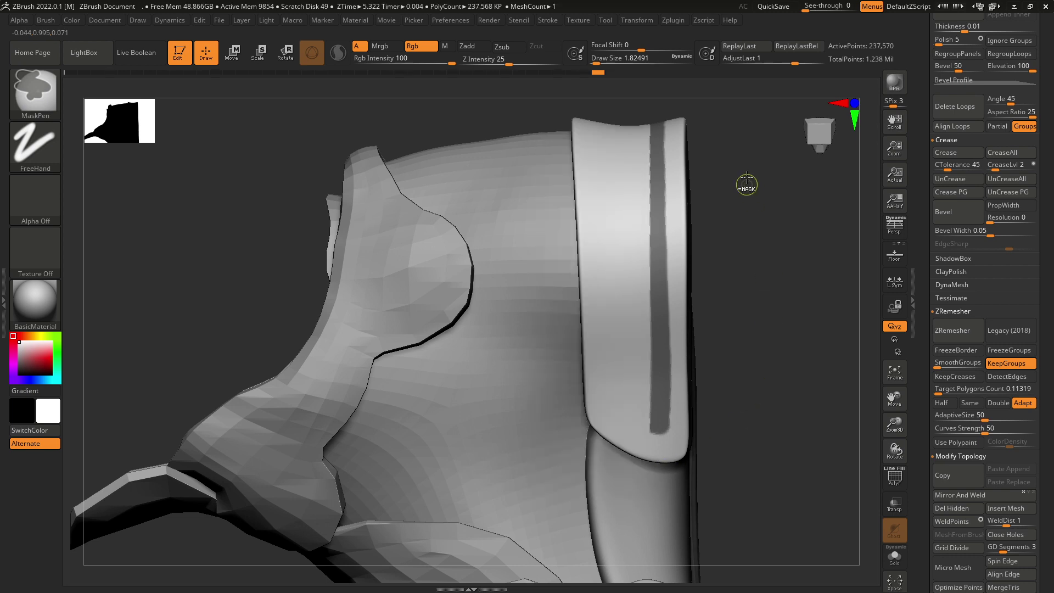
ctrl+alt+drag(746, 120, 666, 501)
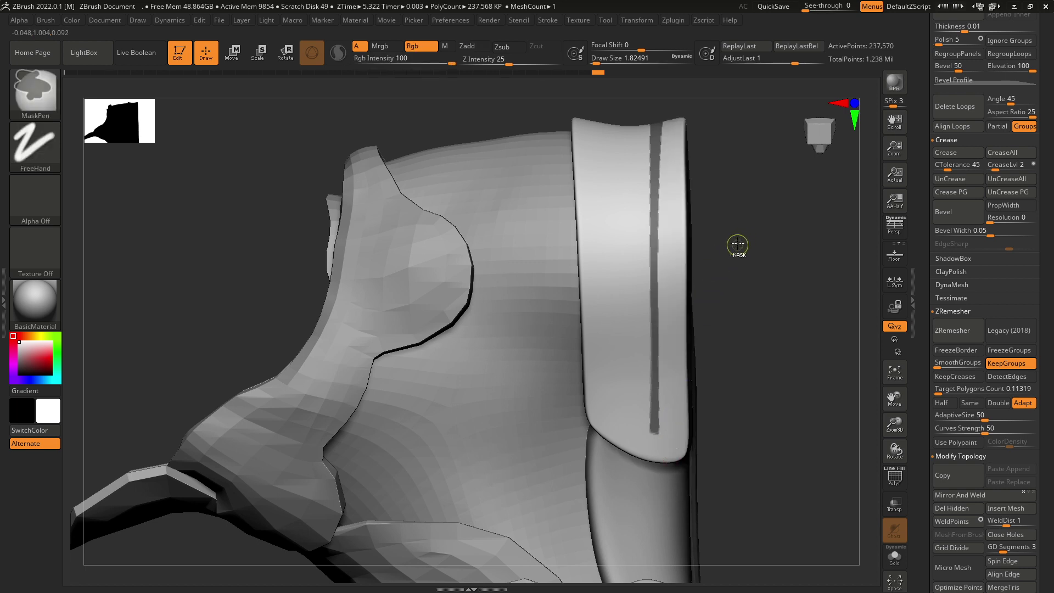
mouse_move(750, 165)
ctrl+mouse_down()
mouse_move(695, 480)
mouse_move(674, 503)
mouse_move(669, 458)
mouse_move(669, 473)
ctrl+mouse_up()
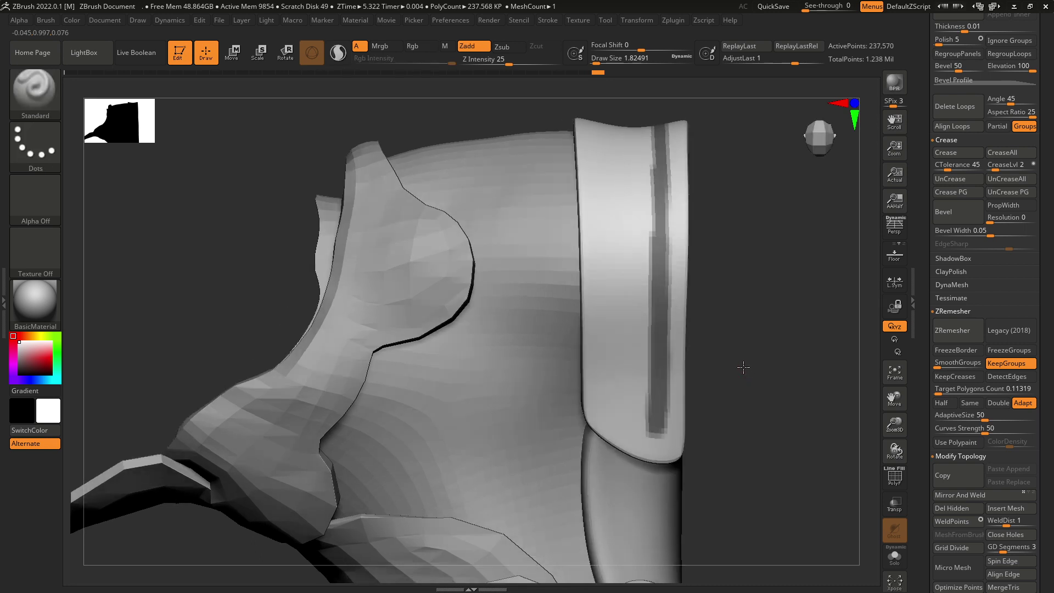
key(ctrl)
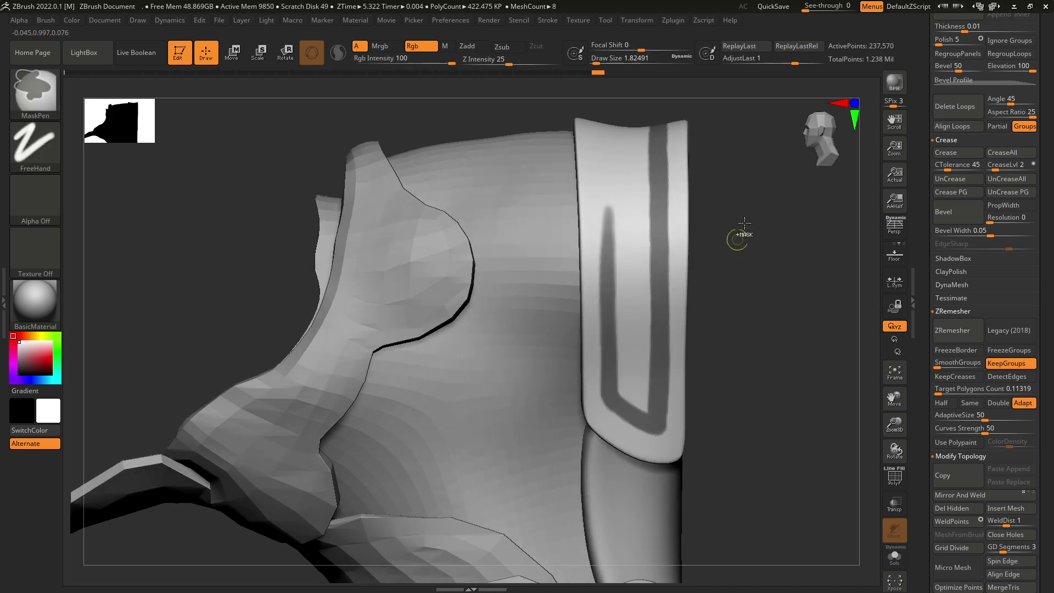
- Trim the mask to a straight lower strip with rectangular selections and mask a second strip parallel to it nearer the heel's upper edge
ctrl+drag(759, 138, 666, 510)
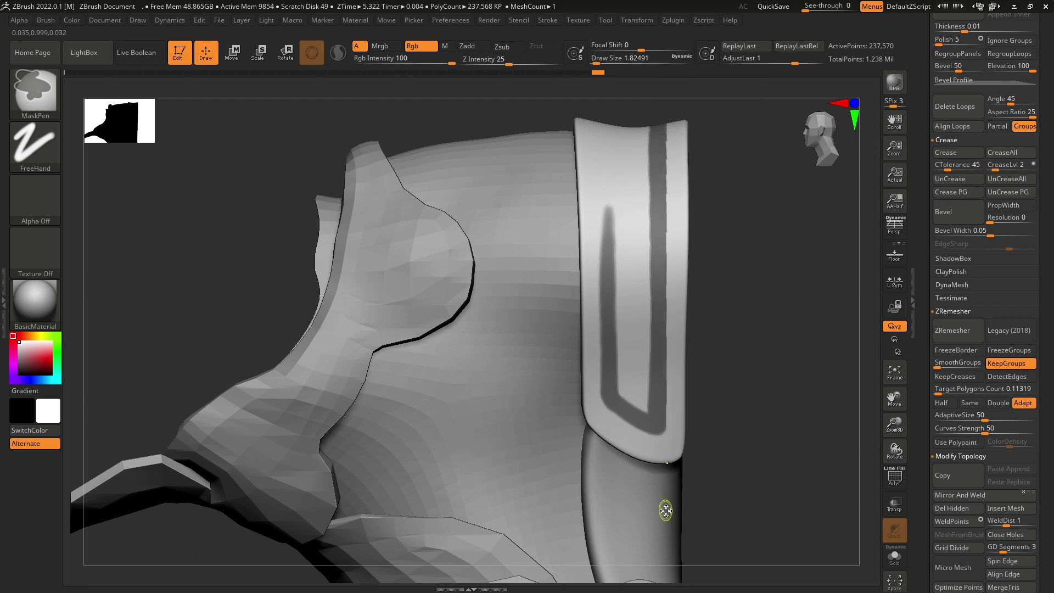
mouse_move(771, 212)
ctrl+mouse_down()
mouse_move(654, 557)
mouse_move(567, 447)
mouse_move(535, 478)
ctrl+mouse_up()
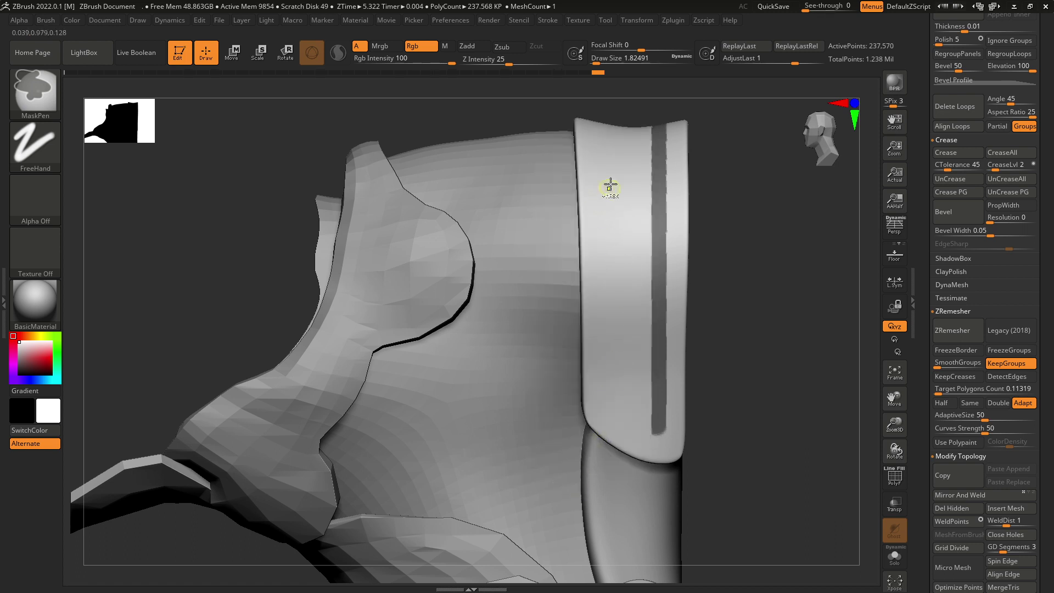
mouse_move(617, 107)
ctrl+mouse_down()
mouse_move(609, 265)
mouse_move(626, 402)
mouse_move(667, 403)
mouse_move(622, 399)
ctrl+mouse_up()
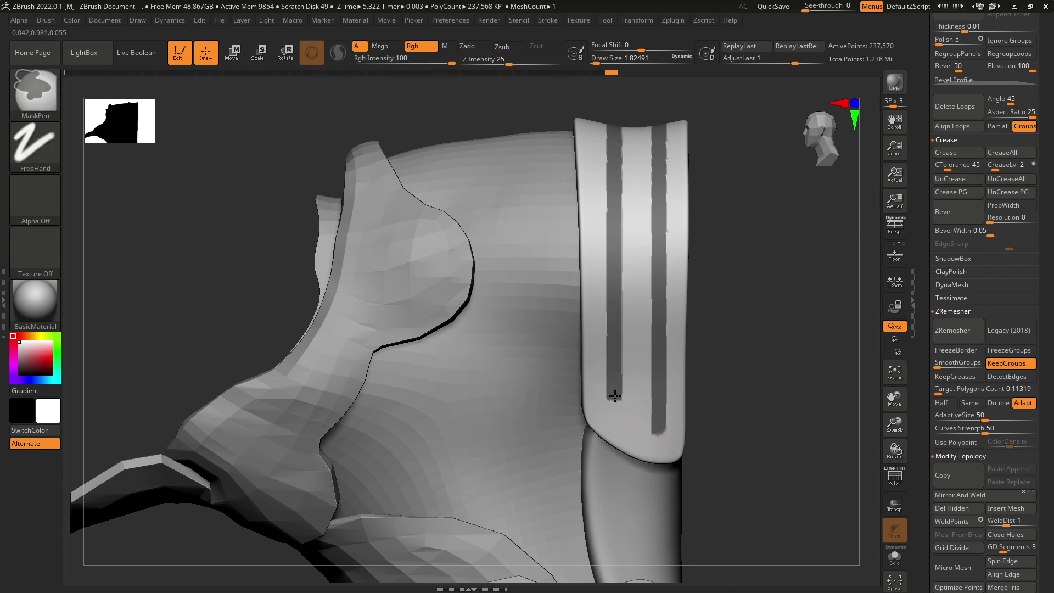
- Set the focal shift to -74 and use MaskPen at a draw size of about 1.8 to join the front ends of the two mask strips
key(space)
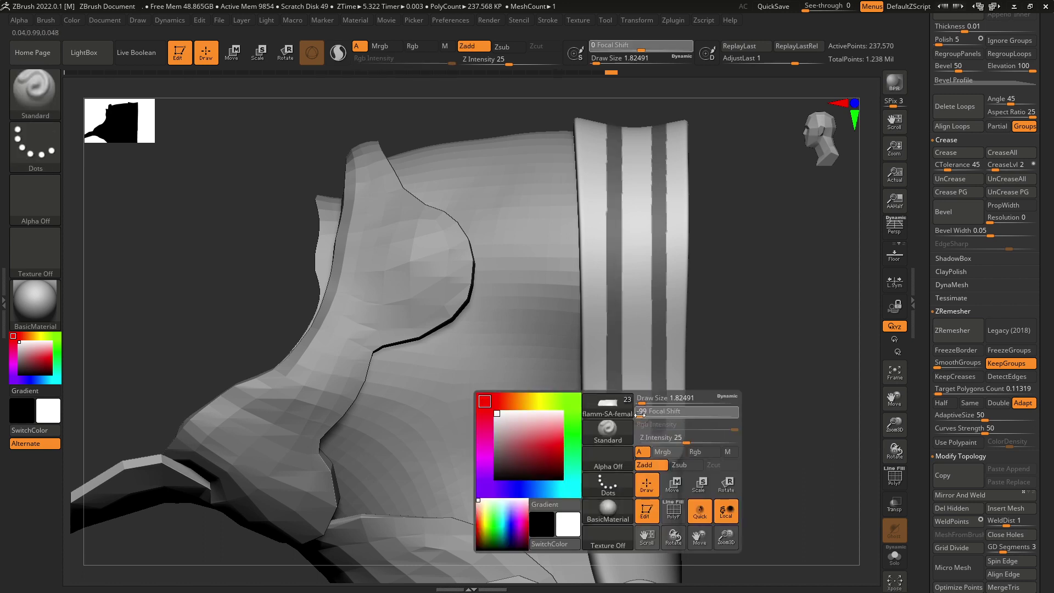
mouse_move(684, 418)
mouse_down()
mouse_move(651, 417)
mouse_move(638, 401)
mouse_up()
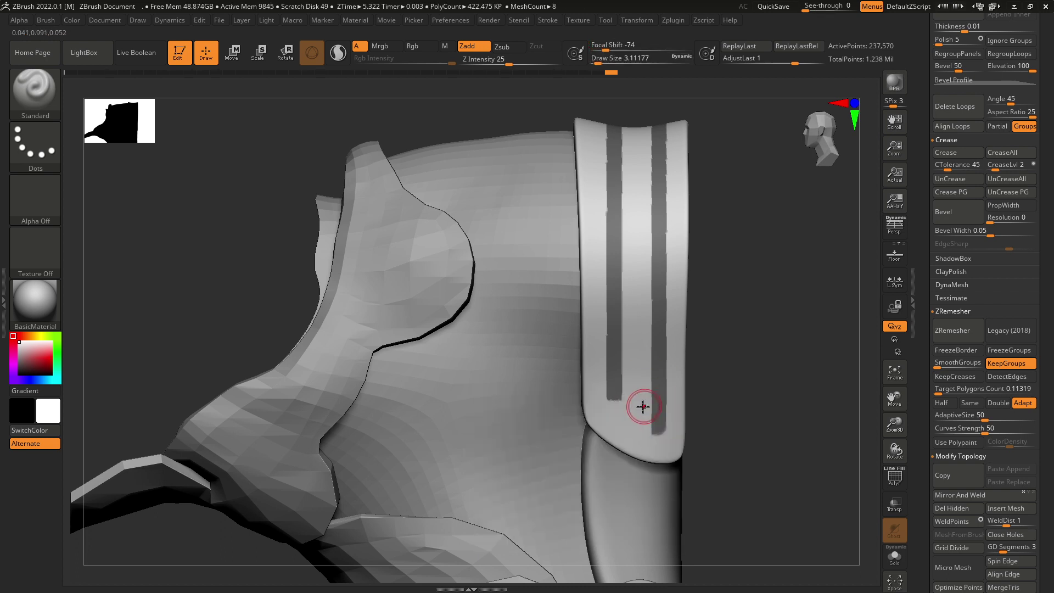
key(ctrl)
key(space)
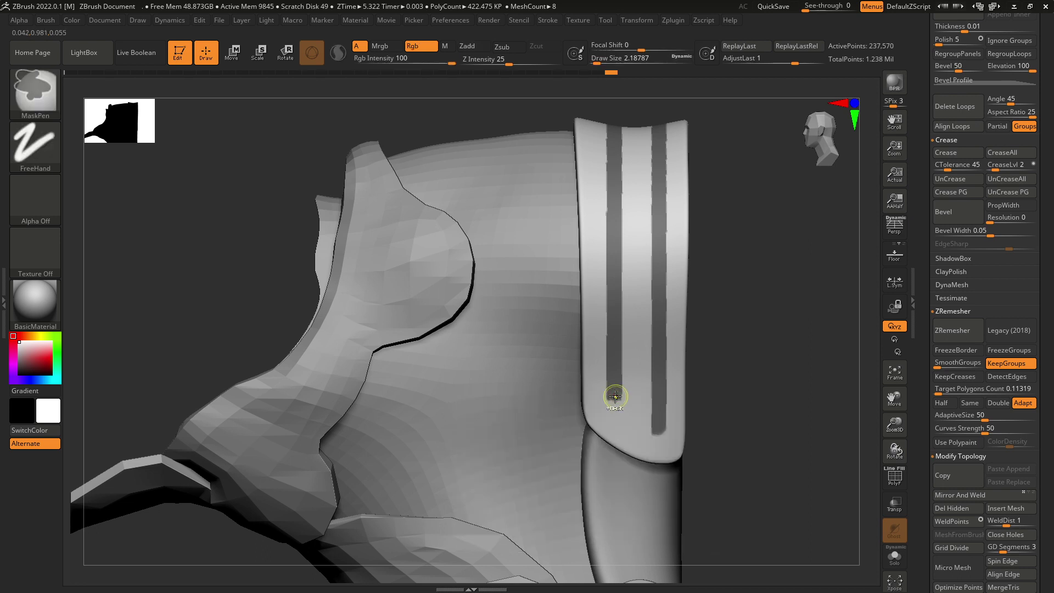
key(space)
drag(619, 395, 617, 398)
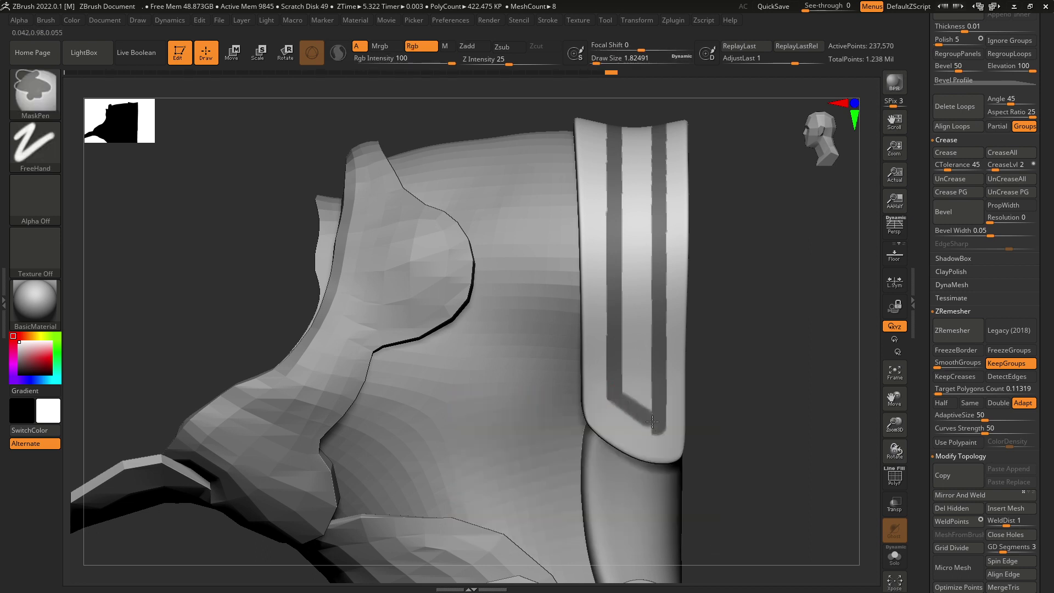
key(ctrl+z)
key(ctrl+z)
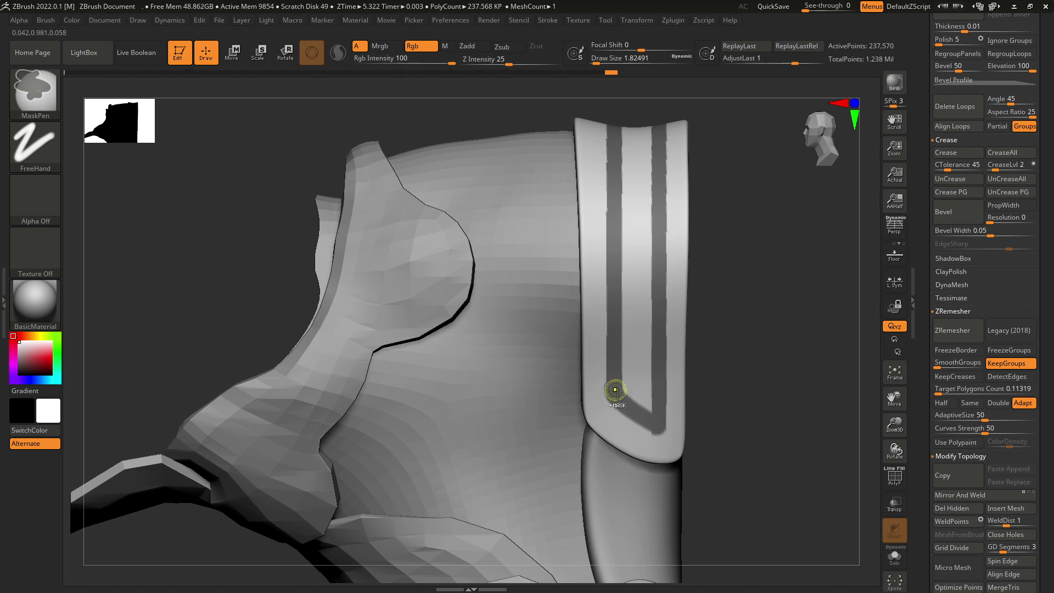
key(ctrl+z)
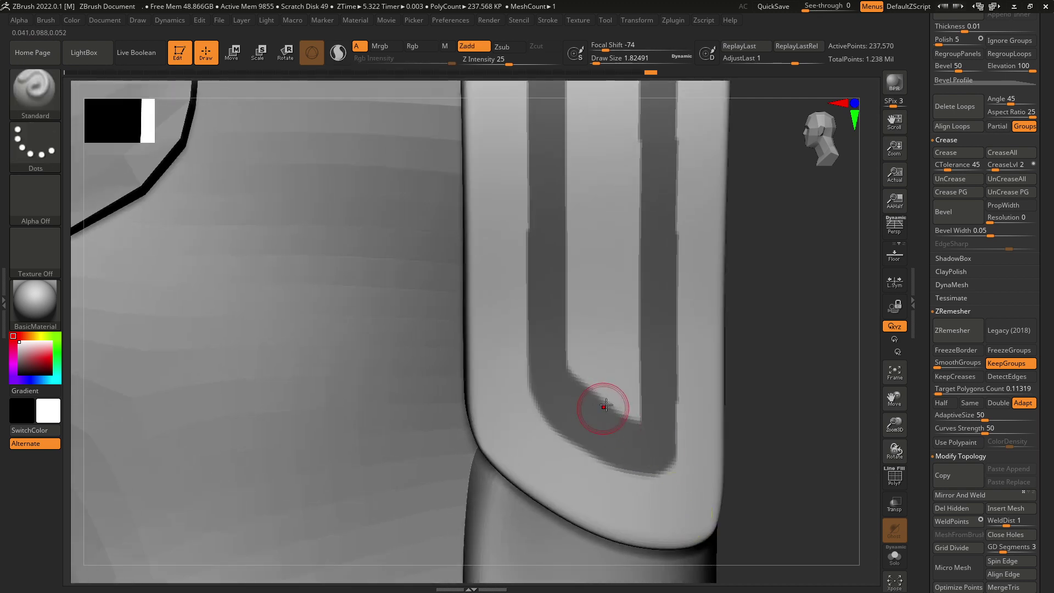
- Set the focal shift to -11 and round the joined front end of the heel sole's mask loop with MaskPen at about 1.03
key(space)
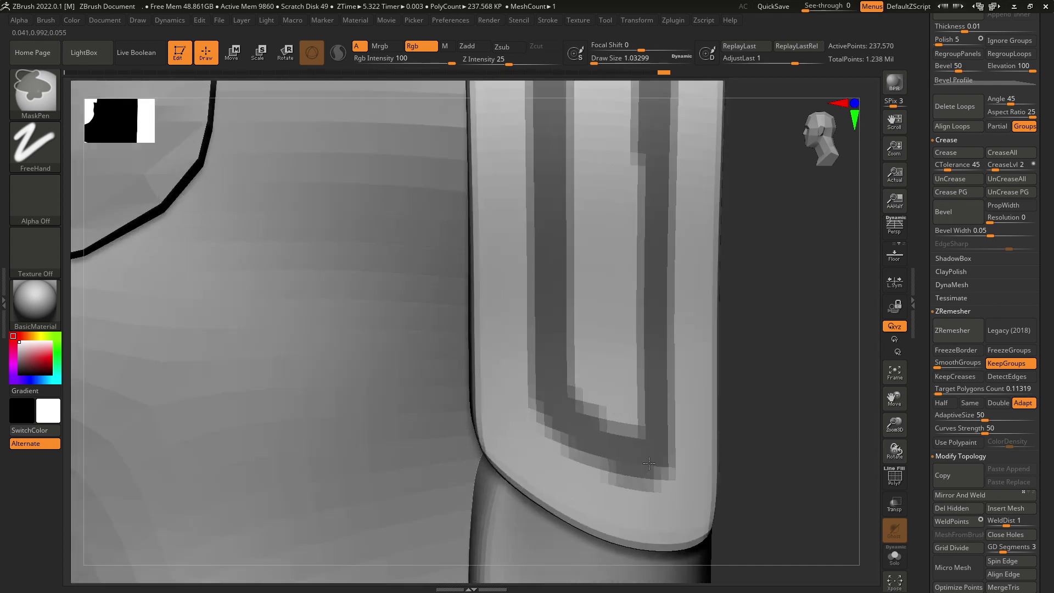
key(space)
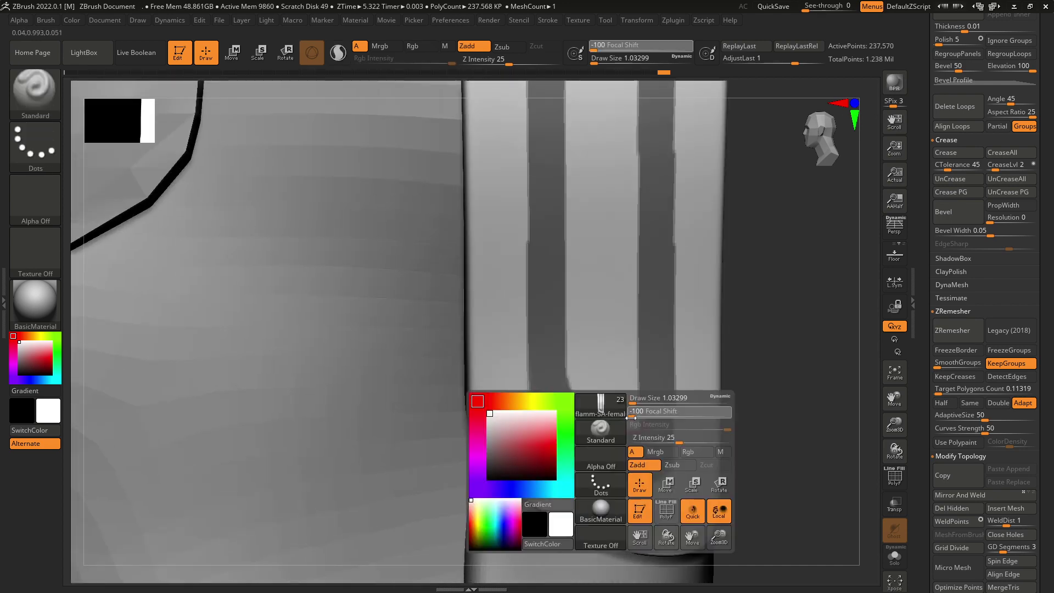
drag(643, 419, 674, 418)
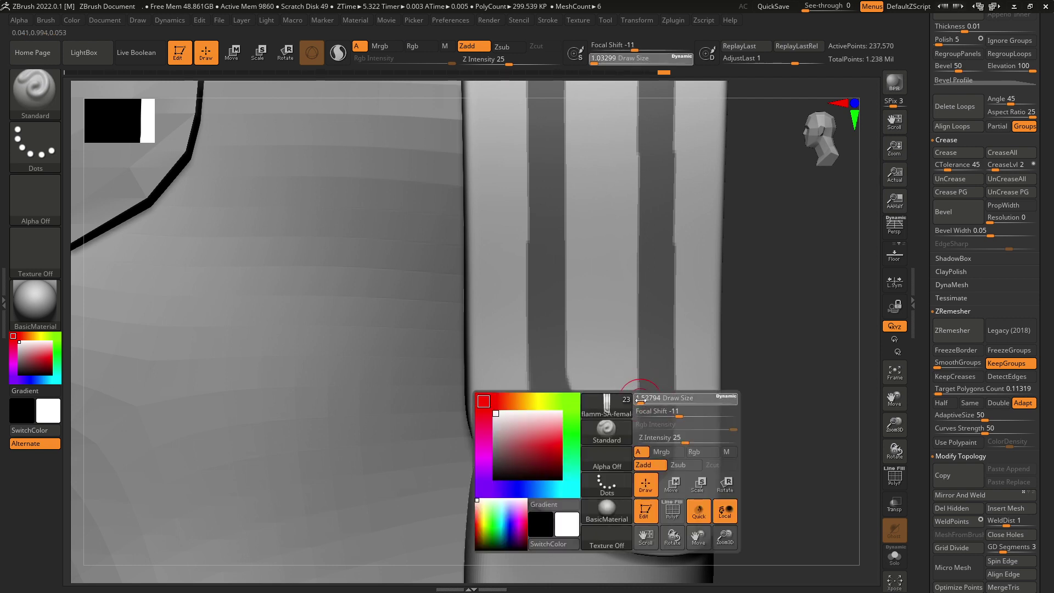
key(ctrl)
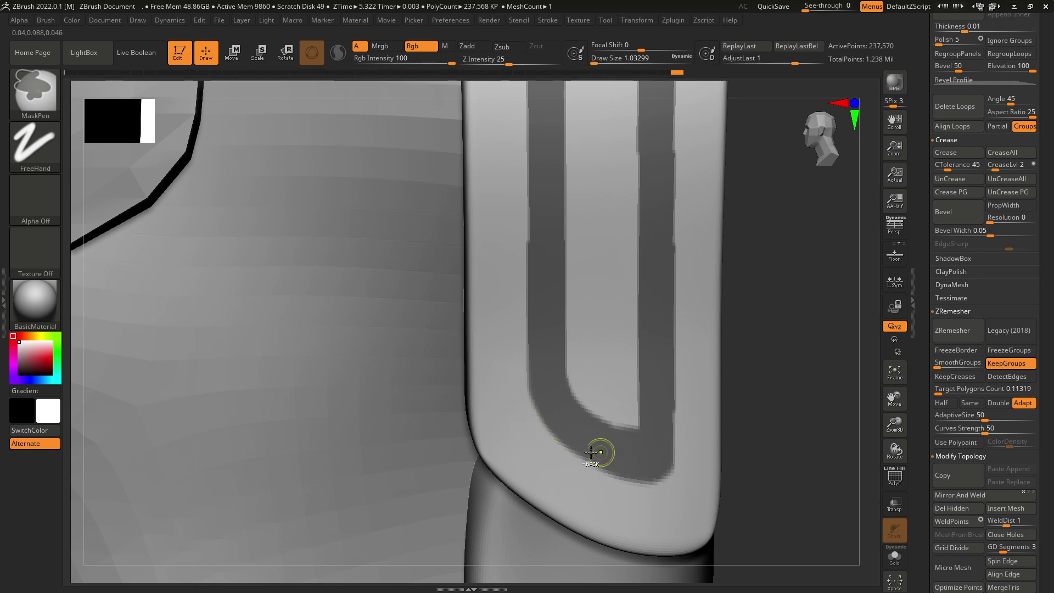
- Soften the edges of the heel sole's looped mask and invert it so only the band stays unmasked
ctrl+right_drag(728, 460, 758, 352)
right_drag(758, 352, 688, 400)
ctrl+click(687, 398)
ctrl+alt+click(688, 396)
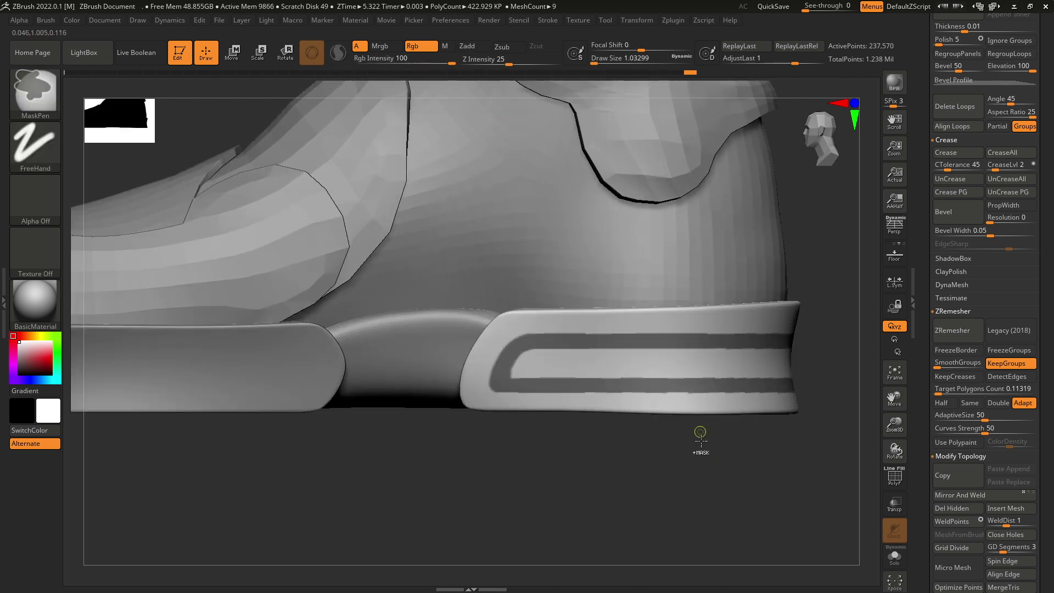
ctrl+click(704, 453)
ctrl+click(691, 390)
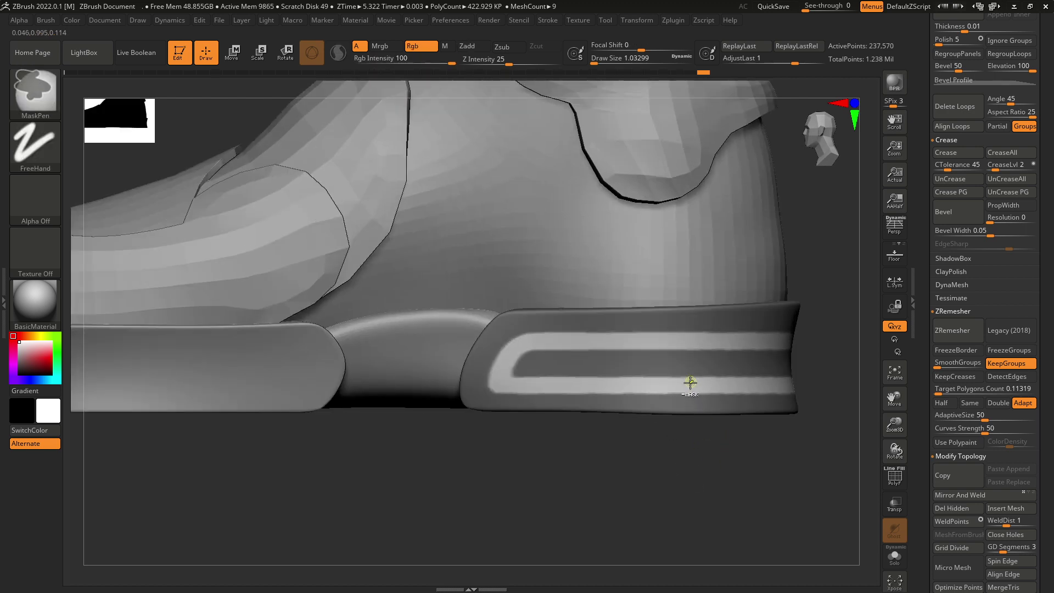
ctrl+click(714, 455)
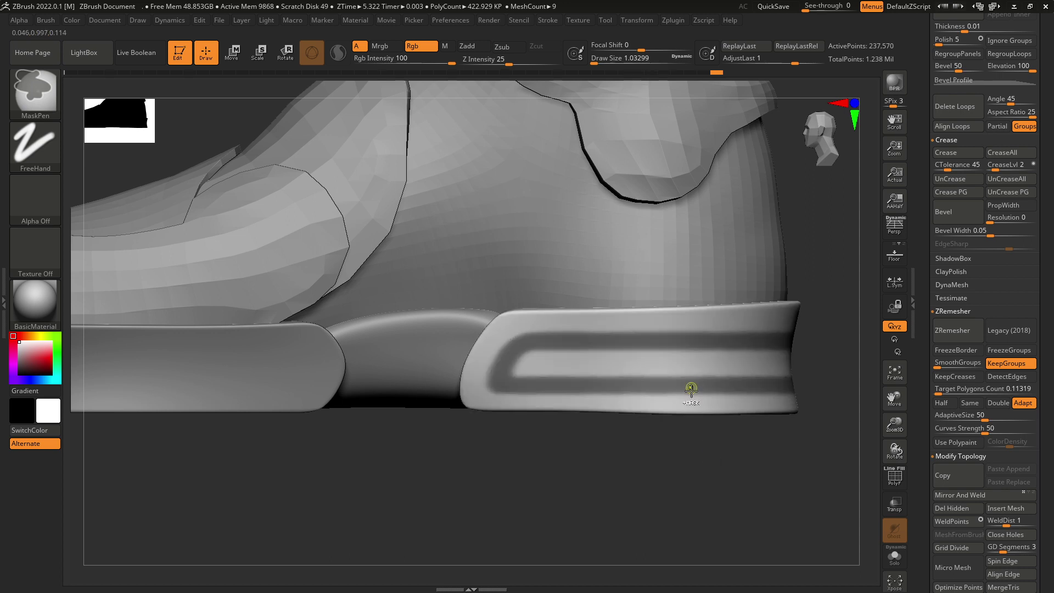
ctrl+right_drag(720, 459, 702, 442)
ctrl+click(720, 448)
ctrl+right_drag(683, 390, 704, 425)
alt+right_drag(703, 426, 583, 411)
- Inflate the unmasked looped band on the heel sole with the scale gizmo to give it relief, and clear the mask
click(258, 53)
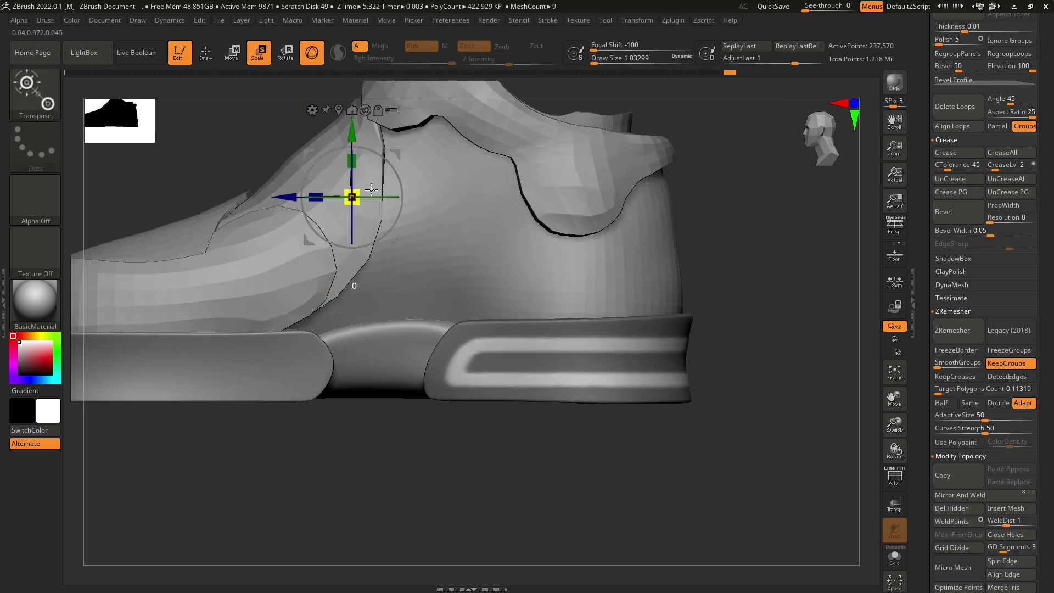
drag(421, 173, 413, 174)
ctrl+right_drag(687, 404, 685, 371)
mouse_move(684, 370)
right_down()
mouse_move(768, 371)
mouse_move(697, 370)
right_up()
ctrl+right_drag(698, 370, 693, 403)
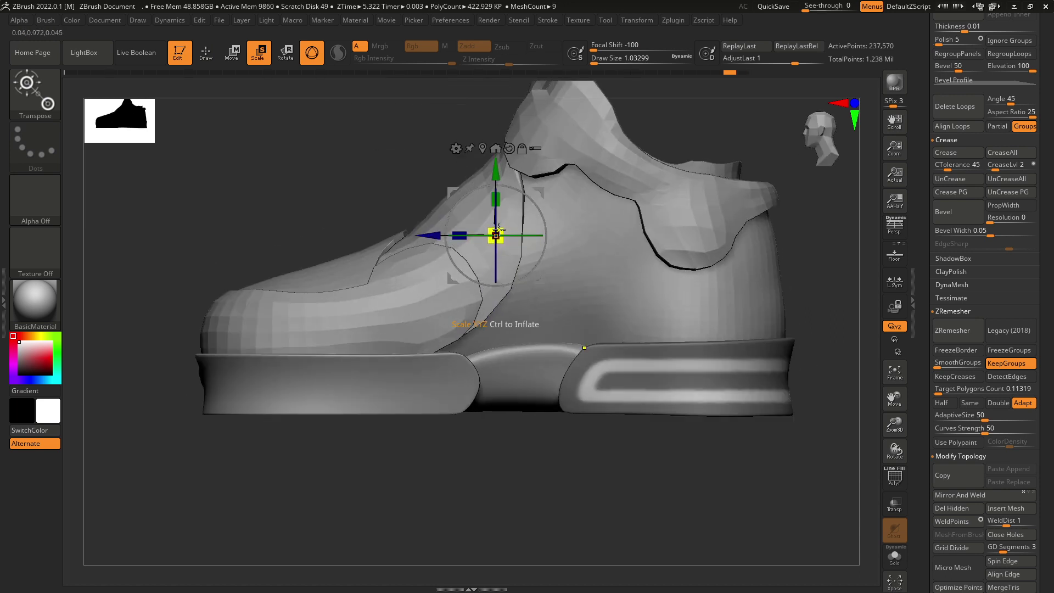
drag(500, 232, 534, 222)
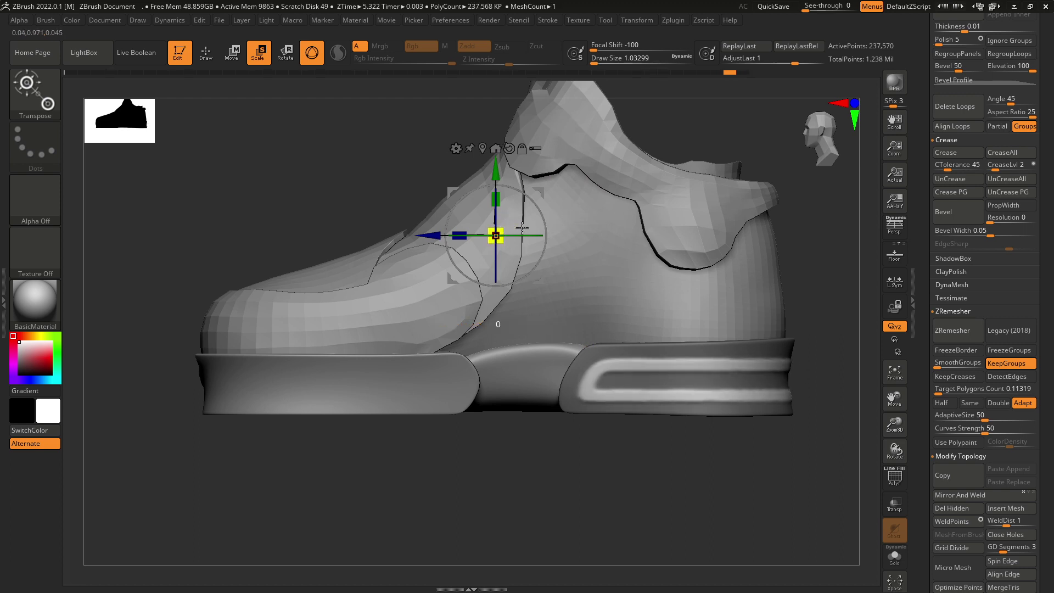
drag(522, 227, 521, 228)
ctrl+right_drag(671, 340, 672, 305)
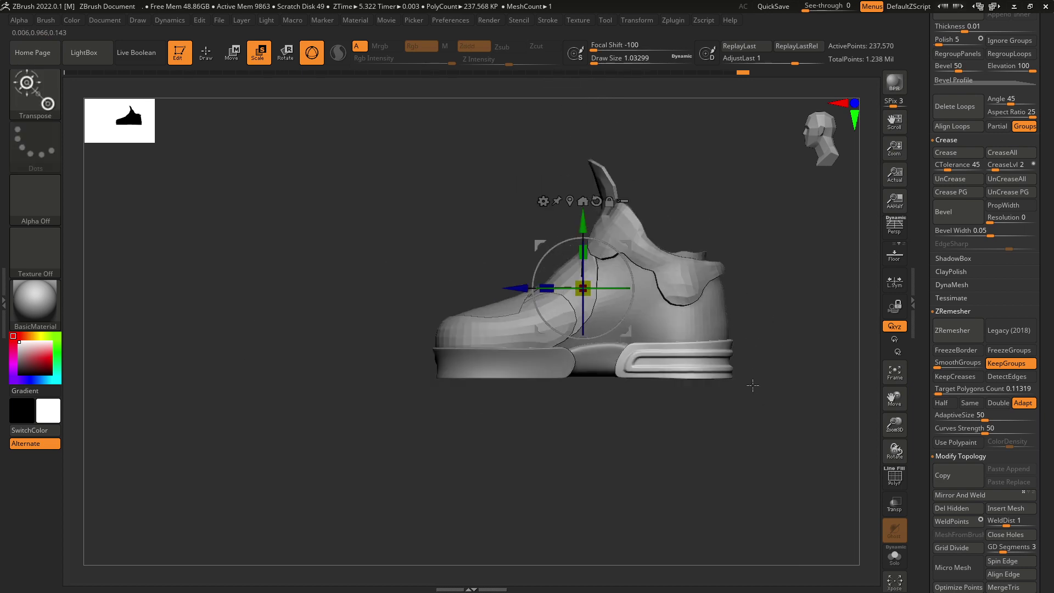
drag(735, 426, 680, 430)
mouse_move(680, 430)
ctrl+right_down()
mouse_move(678, 465)
mouse_move(553, 357)
ctrl+right_up()
mouse_move(643, 401)
ctrl+right_down()
mouse_move(647, 356)
mouse_move(649, 393)
mouse_move(639, 399)
ctrl+right_up()
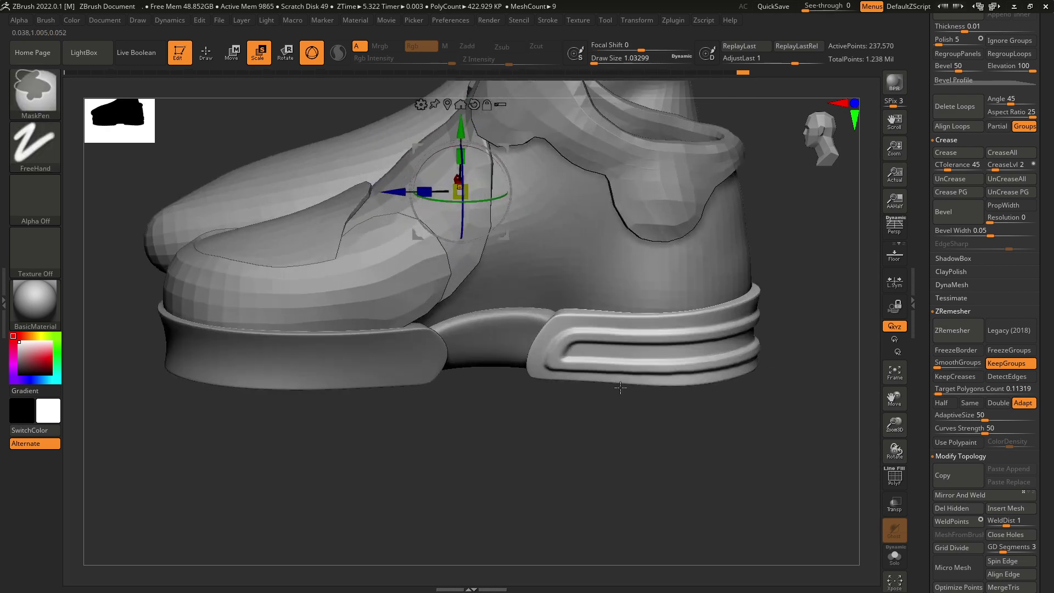
- Select the front sole piece, center the gizmo on it, and scale it slightly taller toward the shoe upper
ctrl+drag(557, 312, 550, 281)
ctrl+right_drag(620, 428, 648, 417)
alt+click(541, 340)
alt+right_drag(553, 286, 608, 274)
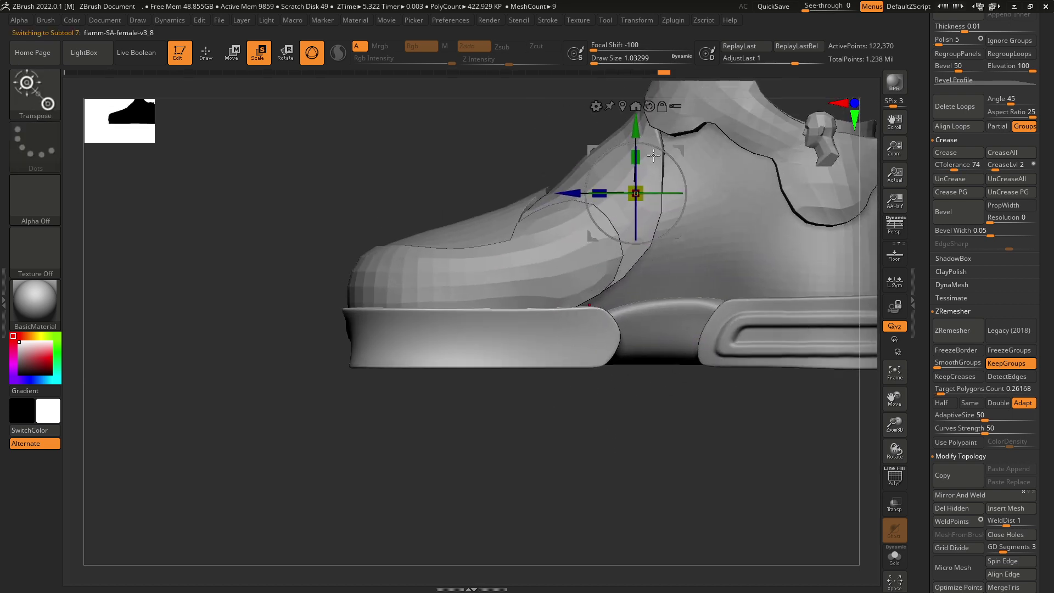
click(635, 106)
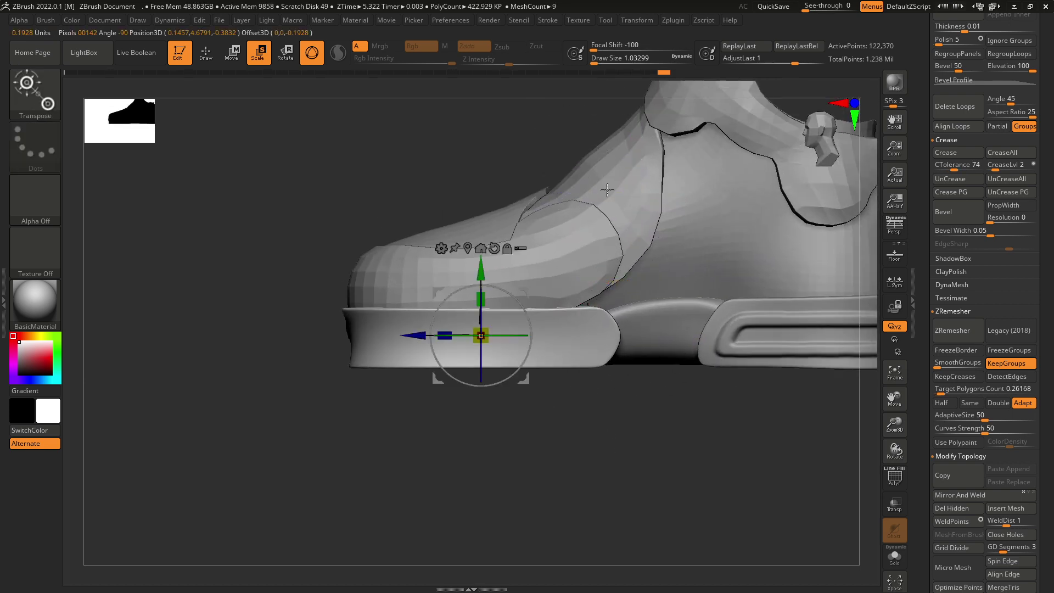
drag(481, 303, 486, 287)
drag(450, 322, 646, 286)
drag(574, 330, 409, 348)
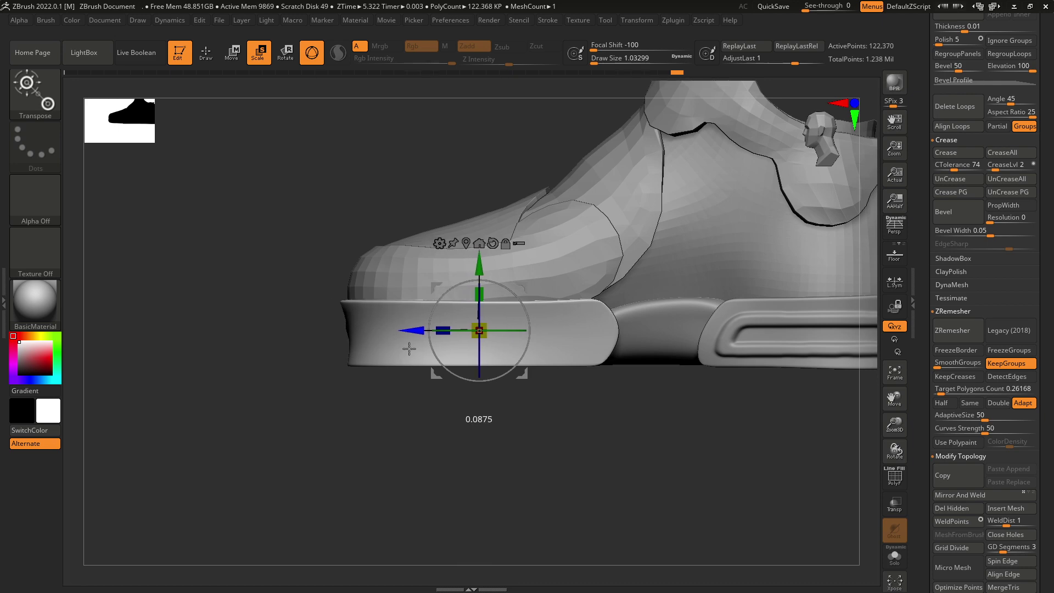
drag(513, 447, 506, 477)
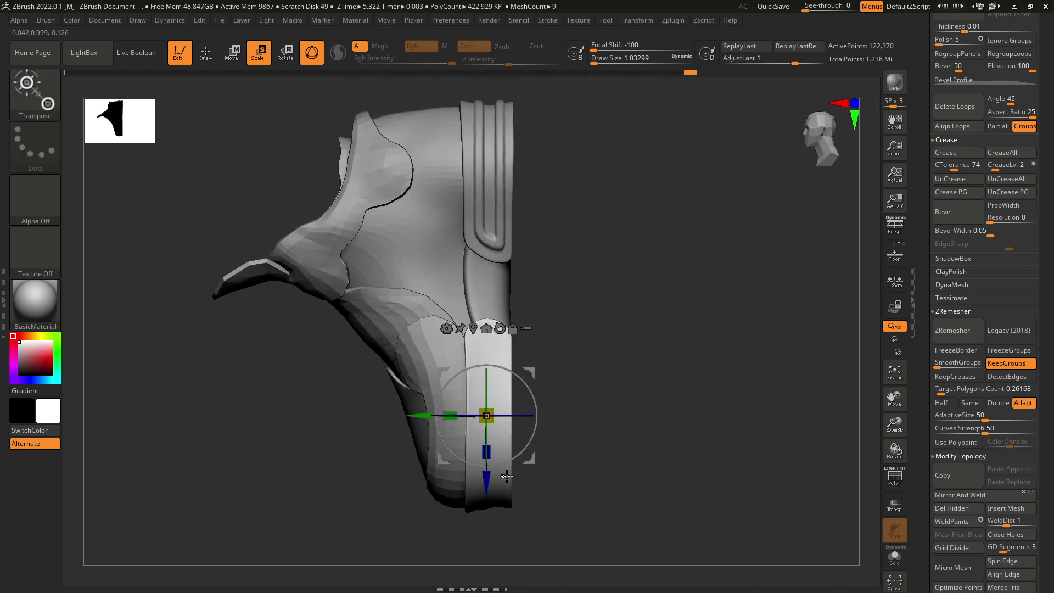
- Mask two parallel lengthwise strips along the side of the front sole with rectangular masking
mouse_move(506, 476)
alt+right_down()
mouse_move(552, 388)
mouse_move(528, 281)
alt+right_up()
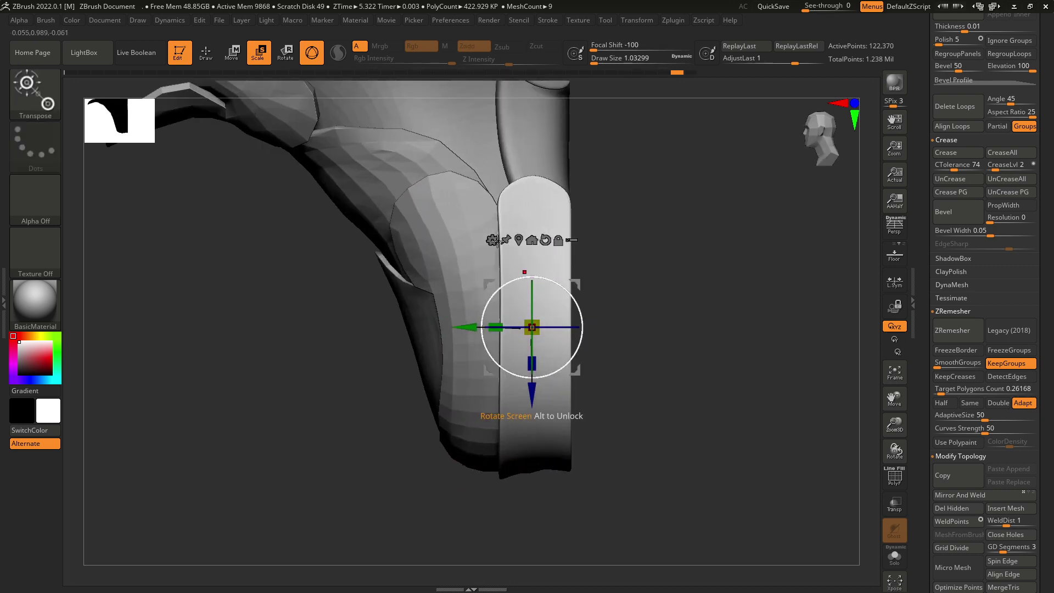
click(208, 57)
drag(654, 258, 610, 318)
key(ctrl)
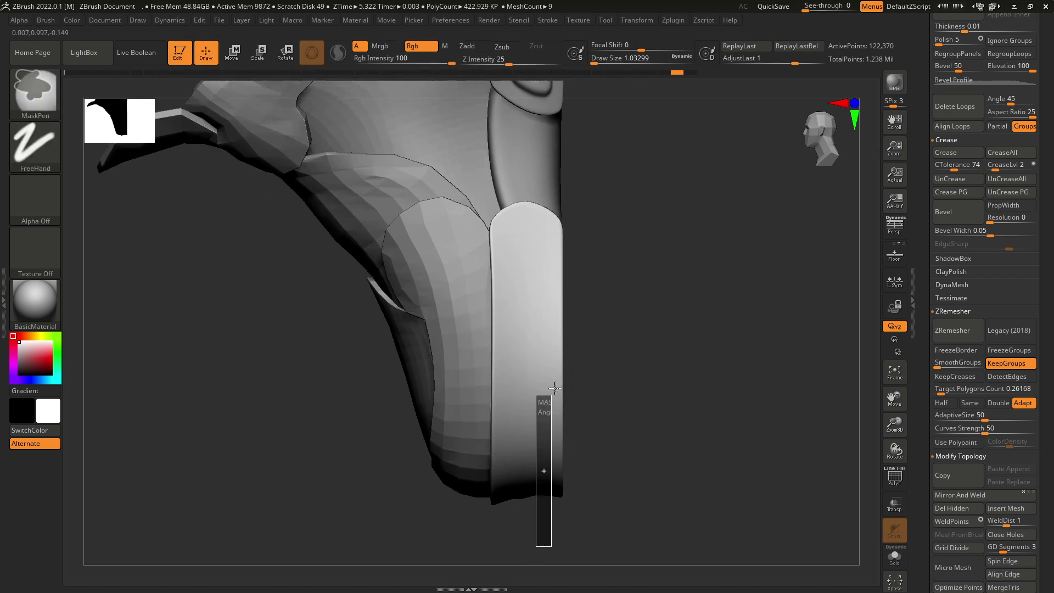
mouse_move(555, 388)
mouse_down()
mouse_move(559, 354)
mouse_move(595, 365)
mouse_move(578, 356)
mouse_move(538, 504)
mouse_up()
key(ctrl)
ctrl+drag(537, 462, 548, 218)
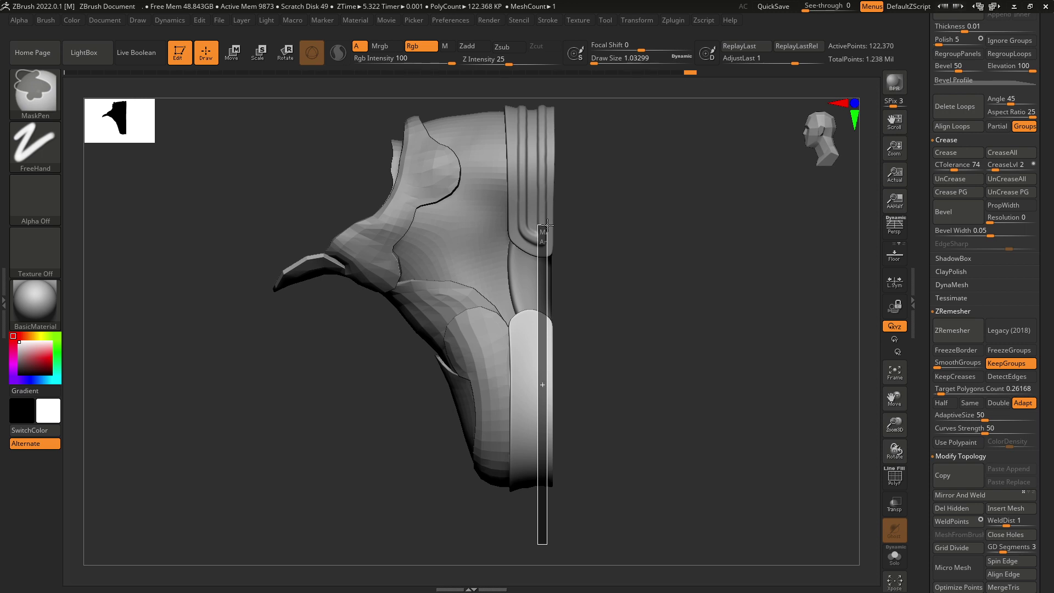
ctrl+drag(547, 224, 547, 224)
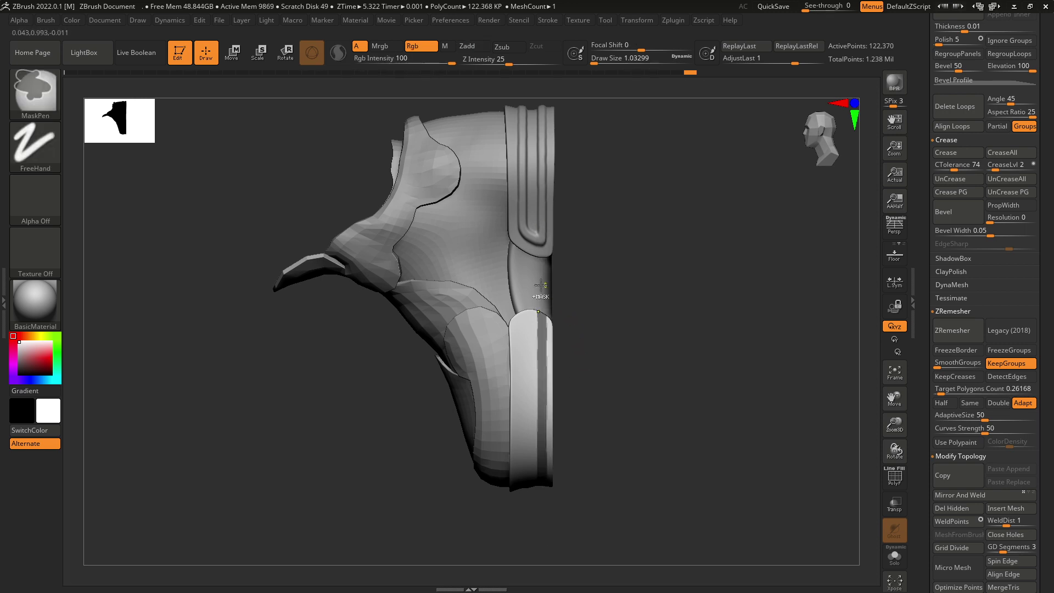
ctrl+drag(593, 273, 529, 327)
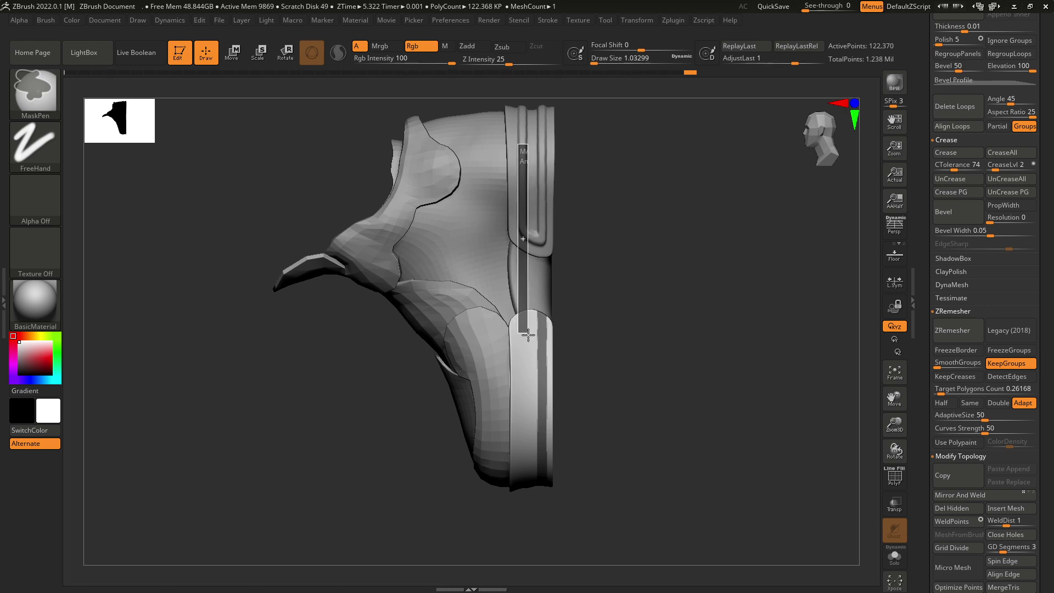
ctrl+drag(528, 363, 523, 532)
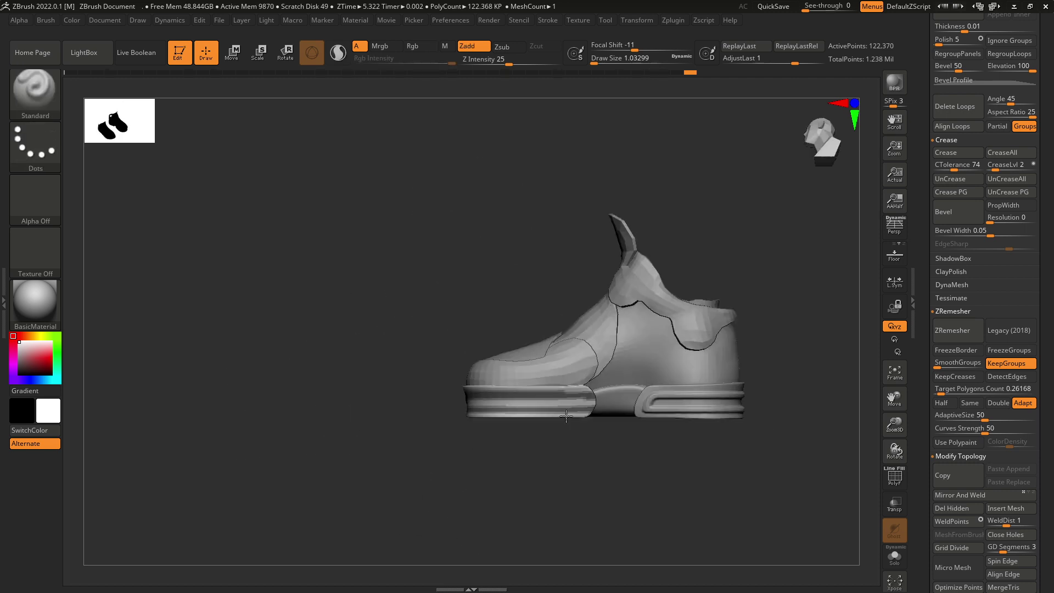
- Trim the rear ends of both front-sole mask strips square, just short of the sole piece's rounded end
ctrl+right_drag(616, 516, 631, 386)
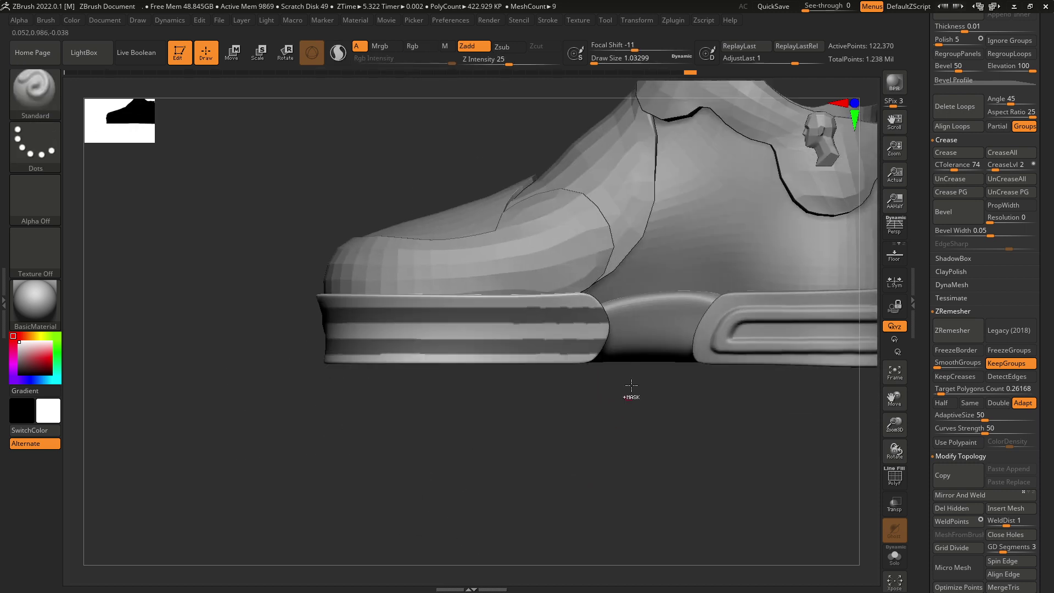
mouse_move(640, 406)
ctrl+mouse_down()
mouse_move(584, 294)
mouse_move(572, 252)
mouse_move(582, 252)
ctrl+mouse_up()
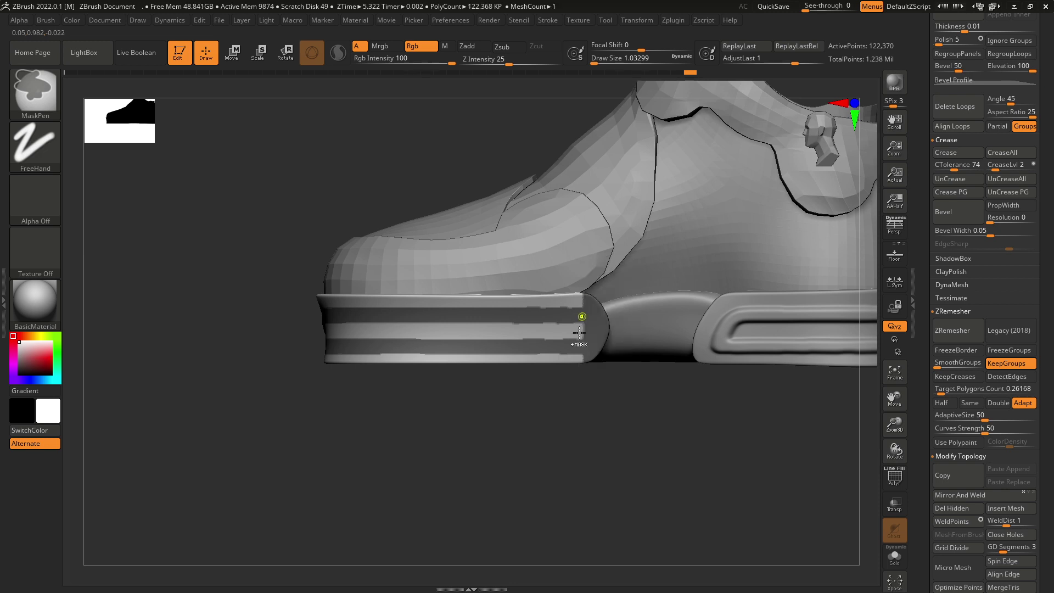
ctrl+right_drag(579, 333, 607, 357)
ctrl+drag(650, 434, 572, 252)
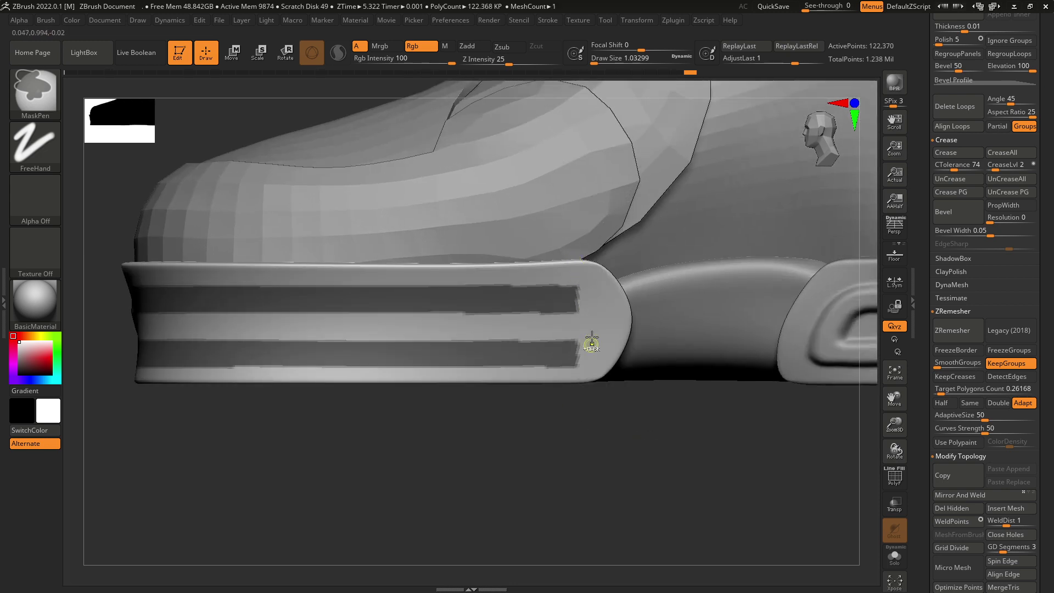
- Join the rear ends of the two front-sole strips with a curved MaskPen stroke at a draw size of about 2.6
key(space)
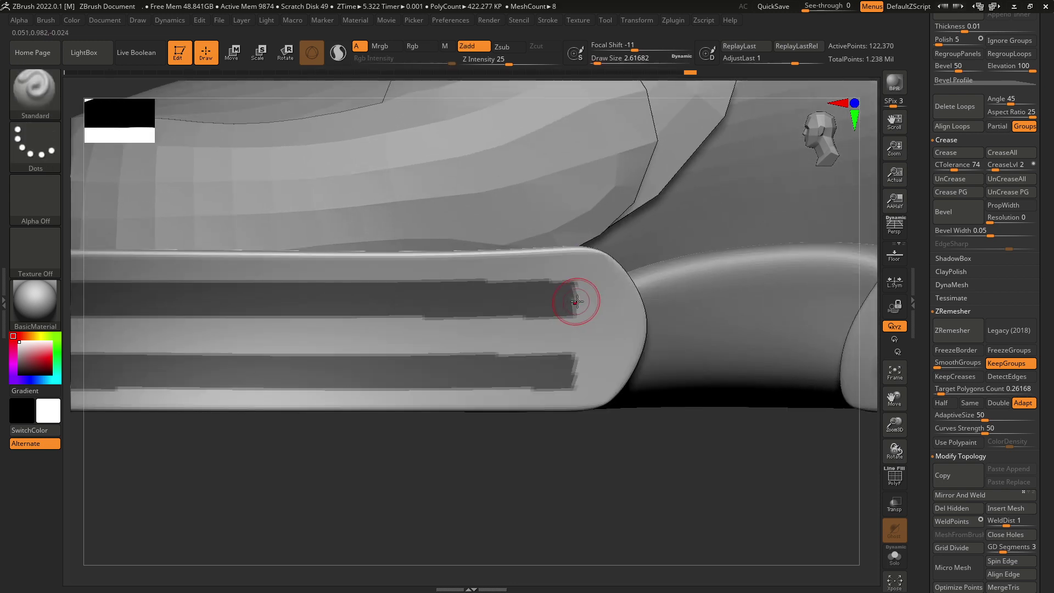
key(space)
key(ctrl)
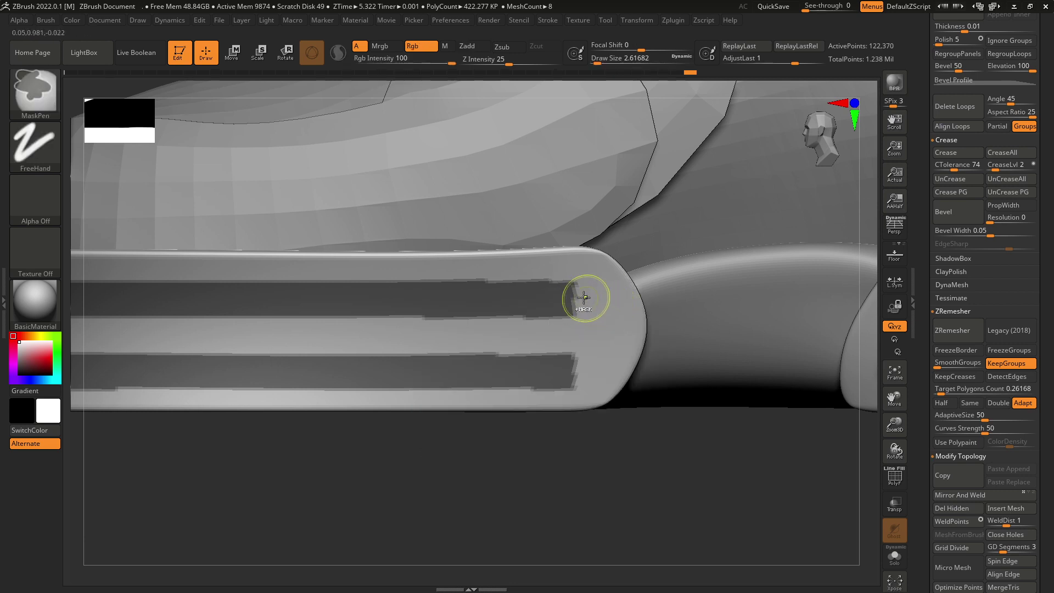
mouse_move(578, 298)
ctrl+mouse_down()
mouse_move(602, 317)
mouse_move(591, 363)
ctrl+mouse_up()
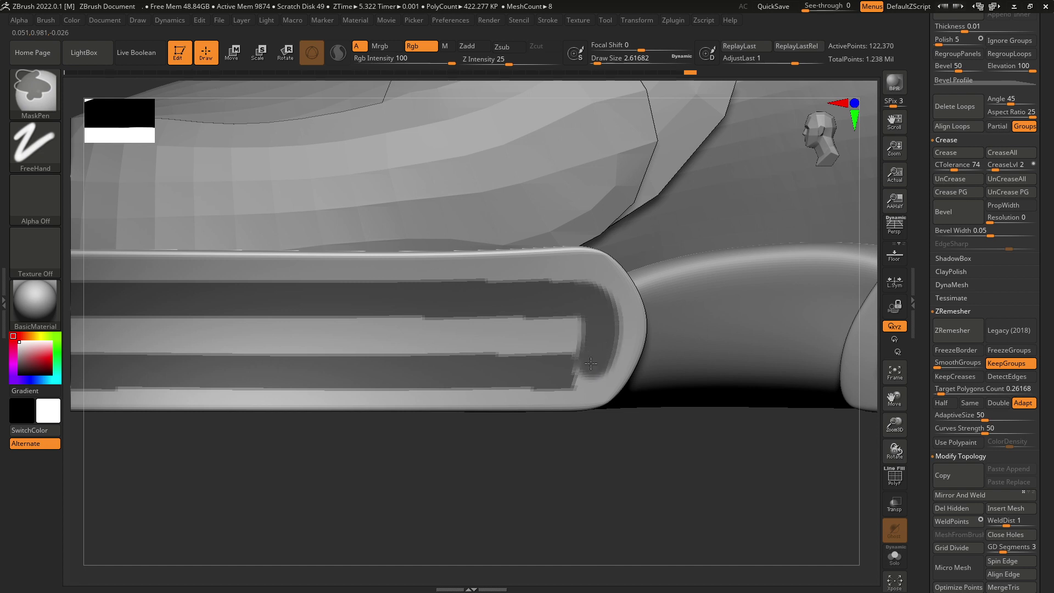
mouse_move(595, 365)
ctrl+right_down()
mouse_move(584, 295)
mouse_move(615, 370)
mouse_move(604, 367)
ctrl+right_up()
- Soften the front sole's looped mask and invert it so only the band stays unmasked
ctrl+click(621, 421)
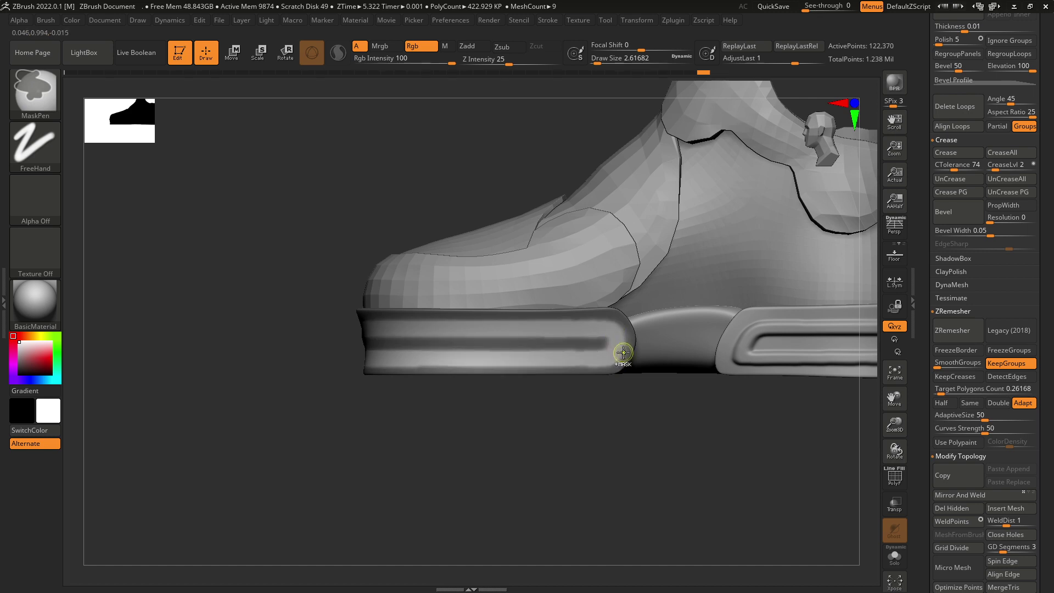
ctrl+click(632, 423)
ctrl+drag(622, 417, 627, 423)
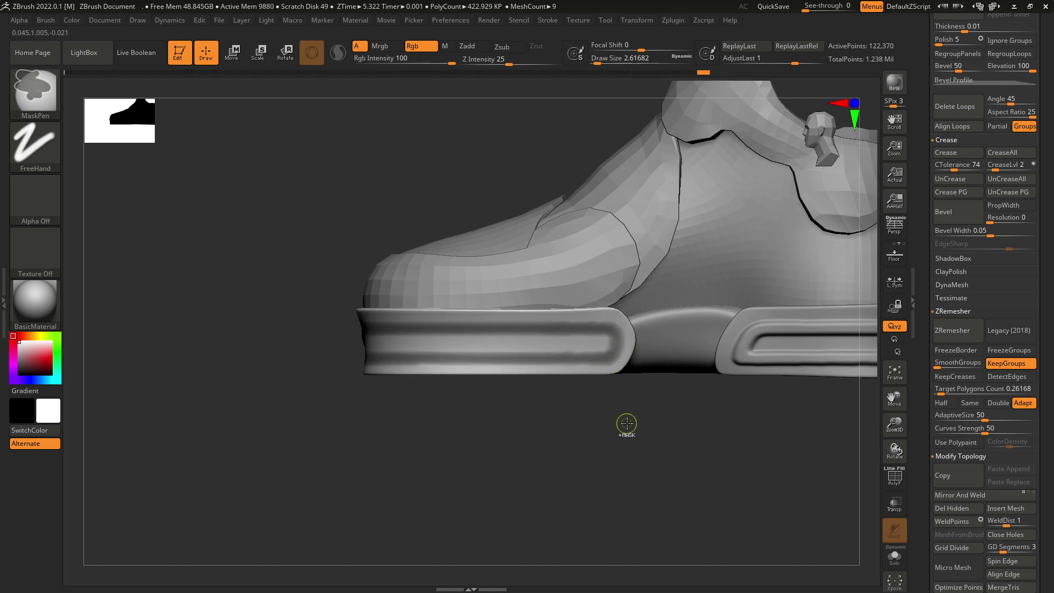
ctrl+alt+click(599, 347)
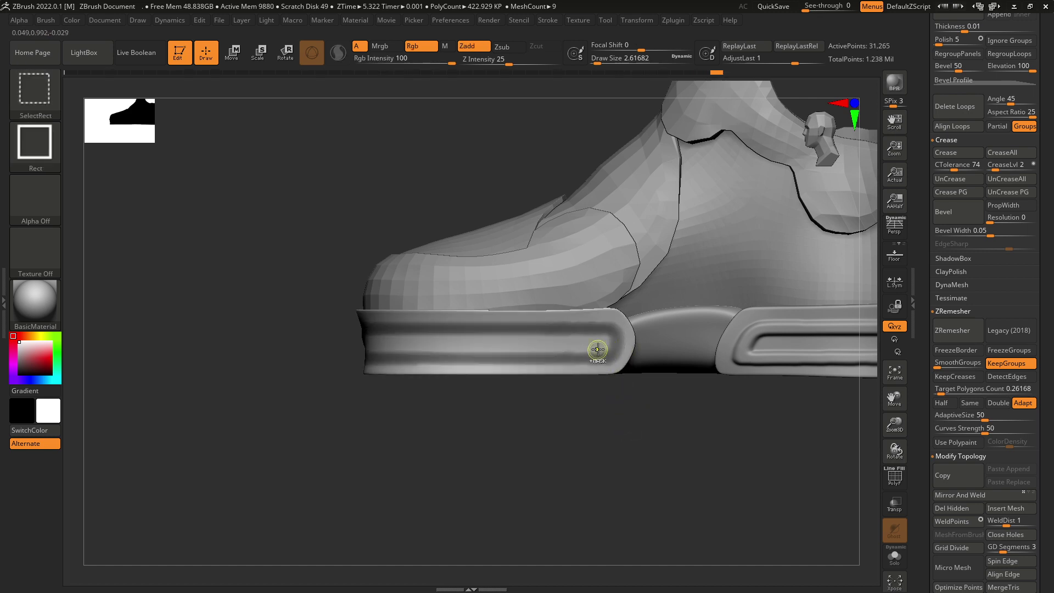
ctrl+alt+click(598, 347)
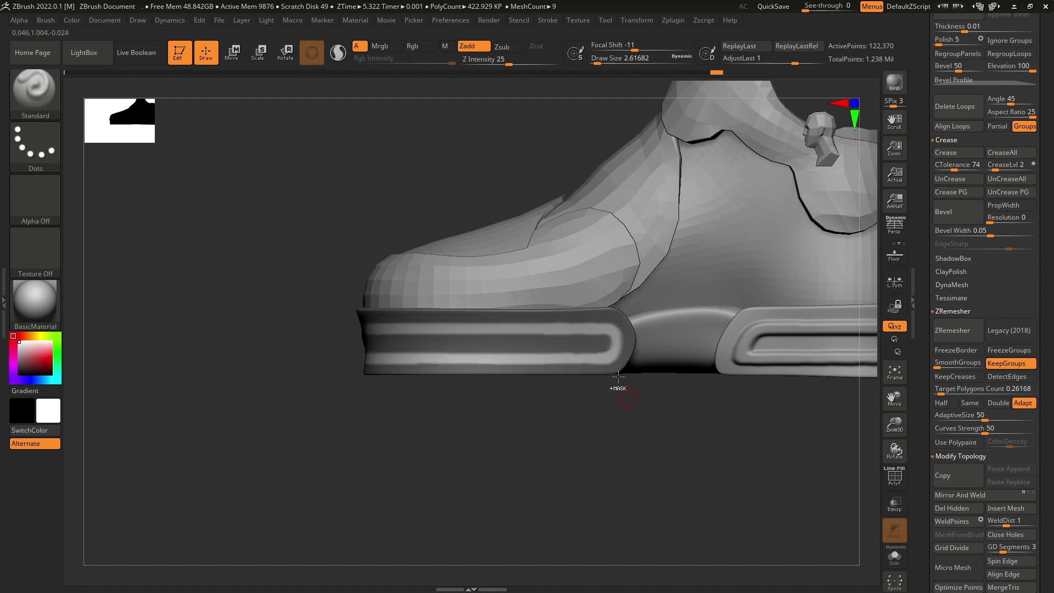
ctrl+click(603, 346)
ctrl+click(617, 369)
- Try to inflate the unmasked looped band on the front sole with the scale gizmo, and undo the deformation
ctrl+right_drag(617, 371, 554, 308)
key(e)
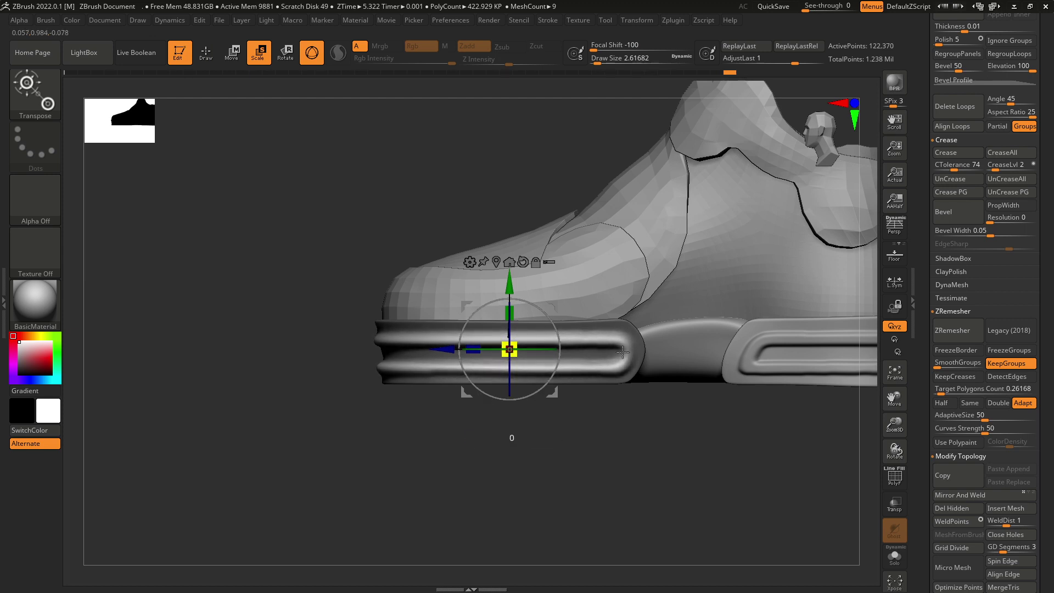
key(f)
mouse_move(632, 384)
right_down()
mouse_move(668, 462)
mouse_move(685, 443)
mouse_move(666, 426)
mouse_move(676, 466)
mouse_move(620, 402)
mouse_move(626, 386)
mouse_move(611, 386)
right_up()
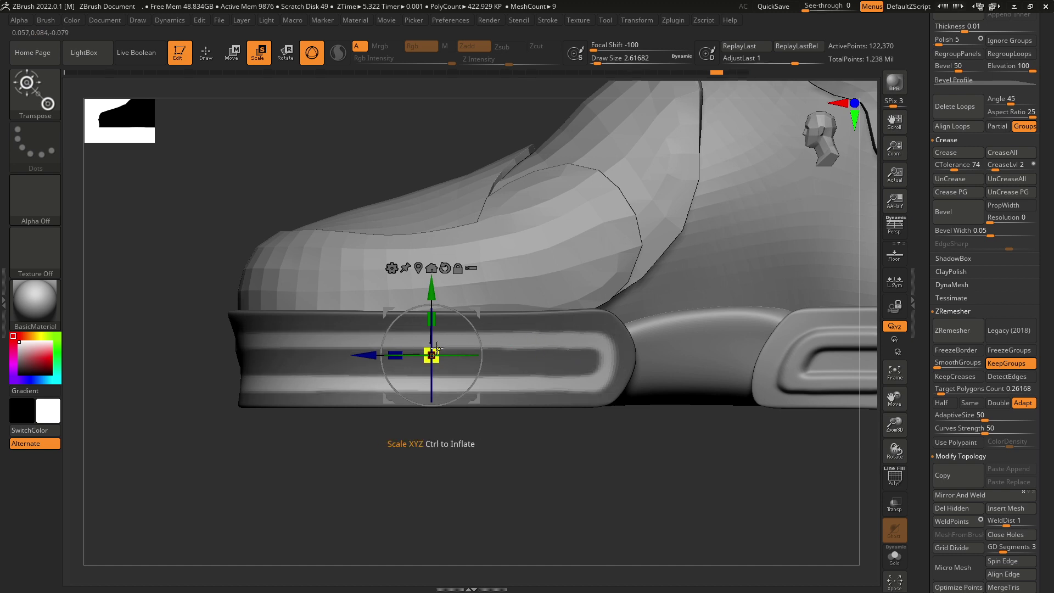
drag(431, 355, 497, 359)
key(ctrl+z)
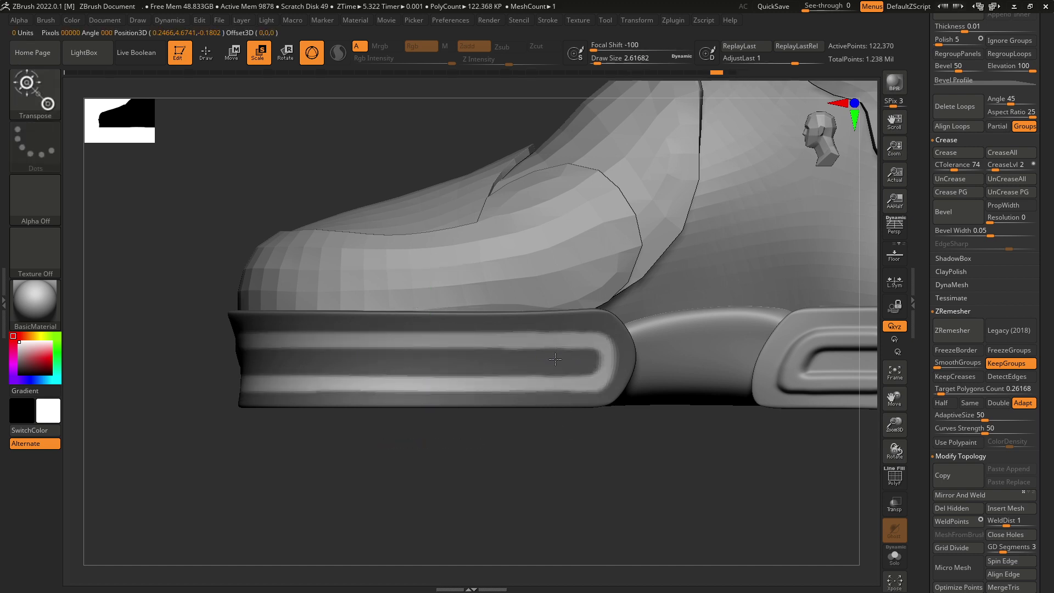
- Retry inflating the front sole's looped band, check it against the inverted mask, and undo the attempt
drag(422, 355, 427, 354)
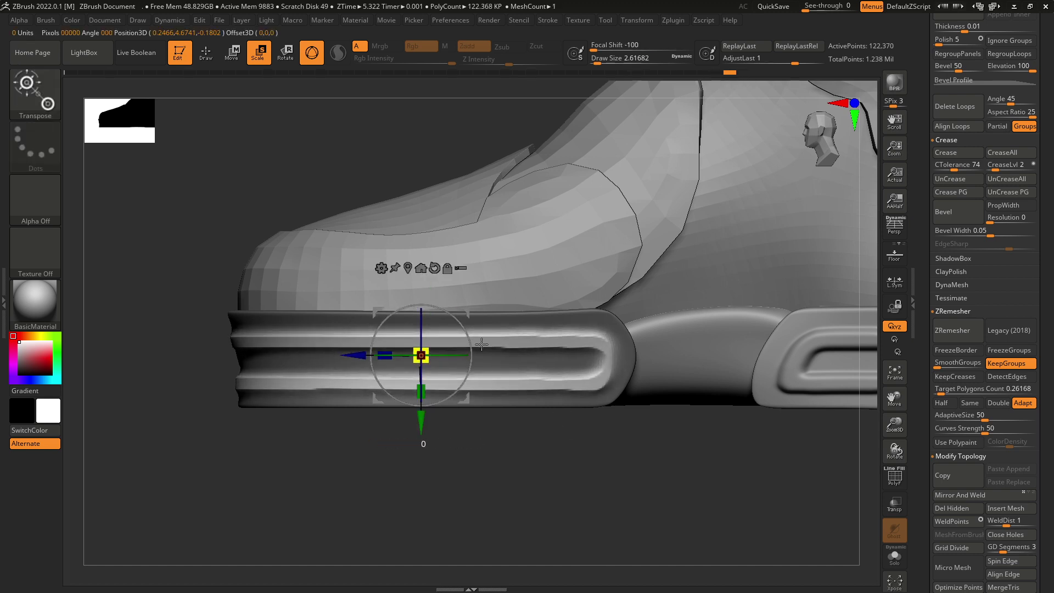
ctrl+click(508, 419)
key(ctrl+z)
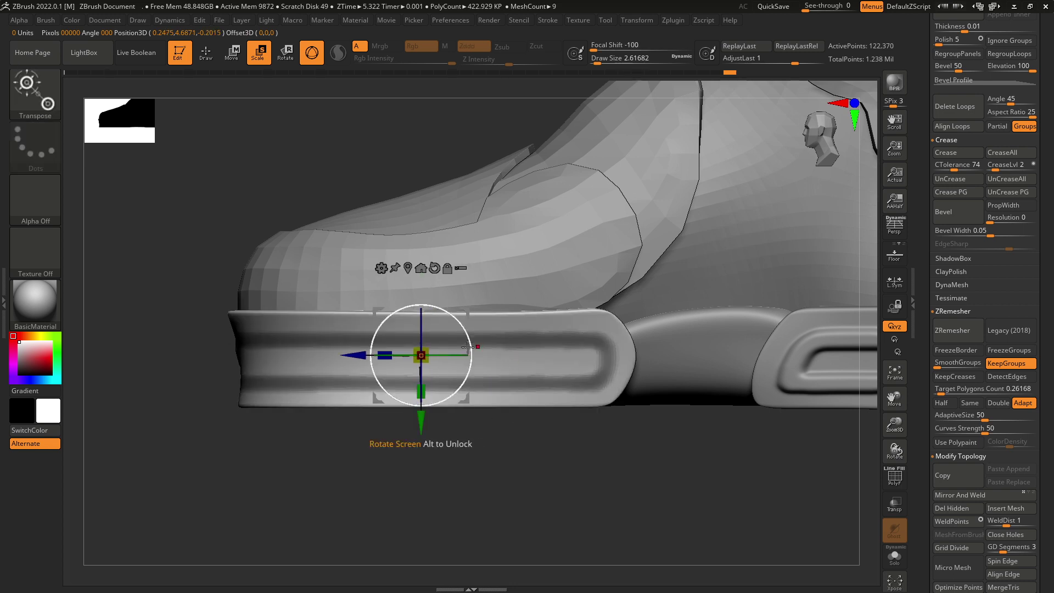
drag(431, 354, 471, 346)
key(ctrl+i)
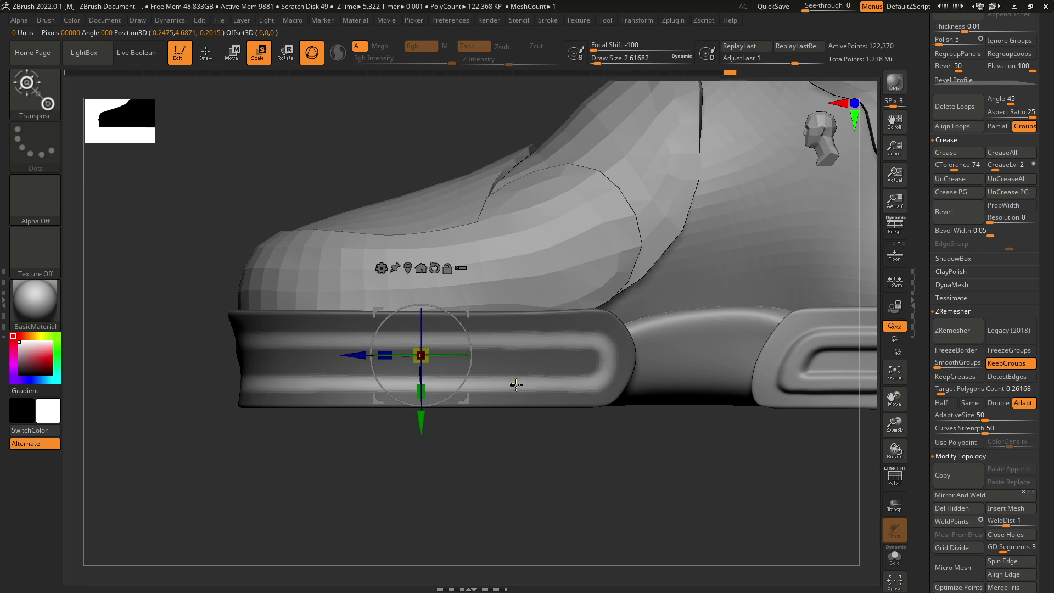
key(ctrl+z)
- Soften the front sole's looped mask one level further and inflate the unmasked band outward
ctrl+click(563, 457)
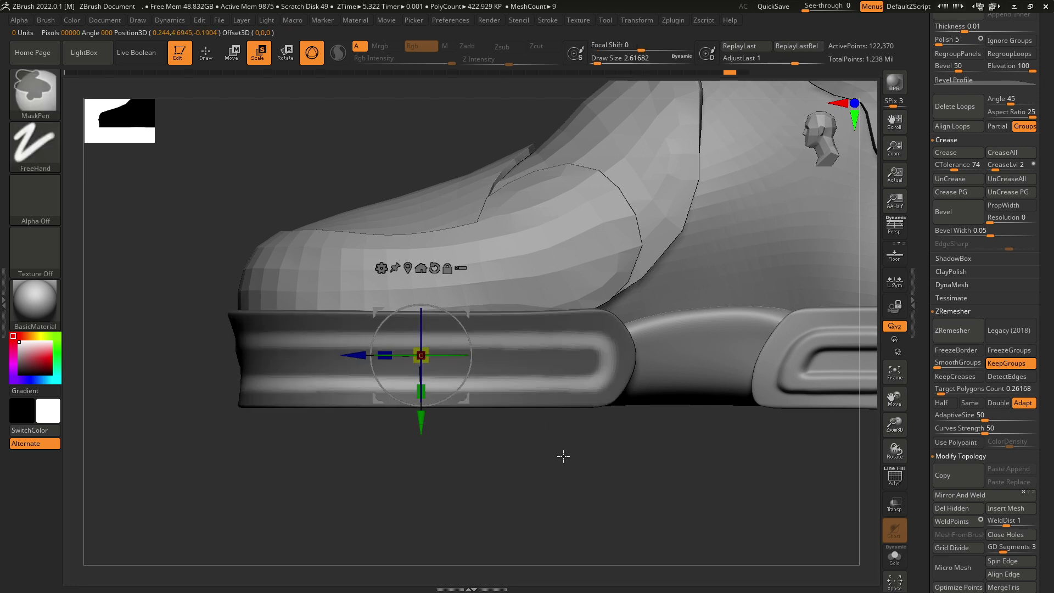
key(ctrl+z)
ctrl+click(558, 449)
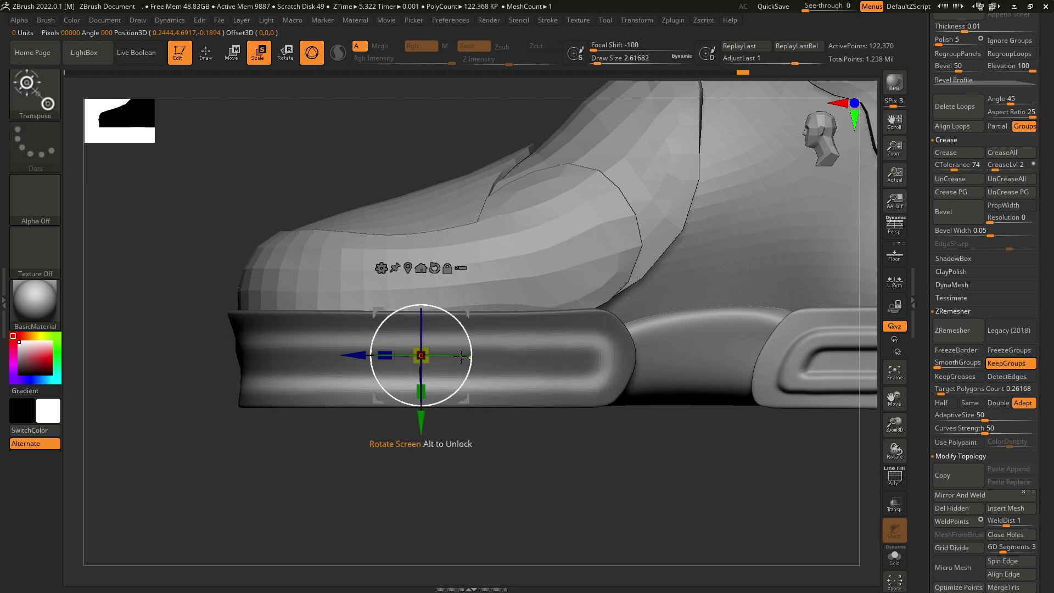
mouse_move(421, 355)
mouse_down()
mouse_move(547, 331)
mouse_move(557, 340)
mouse_up()
key(f)
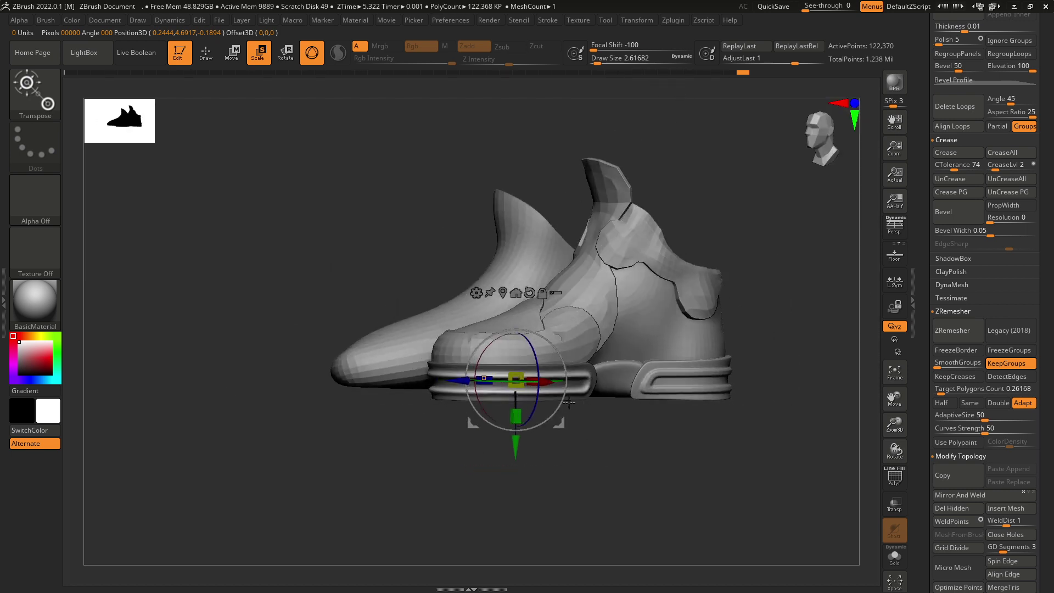
- Examine the inflated front-sole band from the side and compare it with the heel sole's band
click(208, 54)
mouse_move(620, 434)
mouse_down()
mouse_move(641, 447)
mouse_move(582, 404)
mouse_move(598, 440)
mouse_move(637, 440)
mouse_move(600, 393)
mouse_up()
alt+right_drag(584, 405, 551, 389)
shift+drag(551, 368, 529, 369)
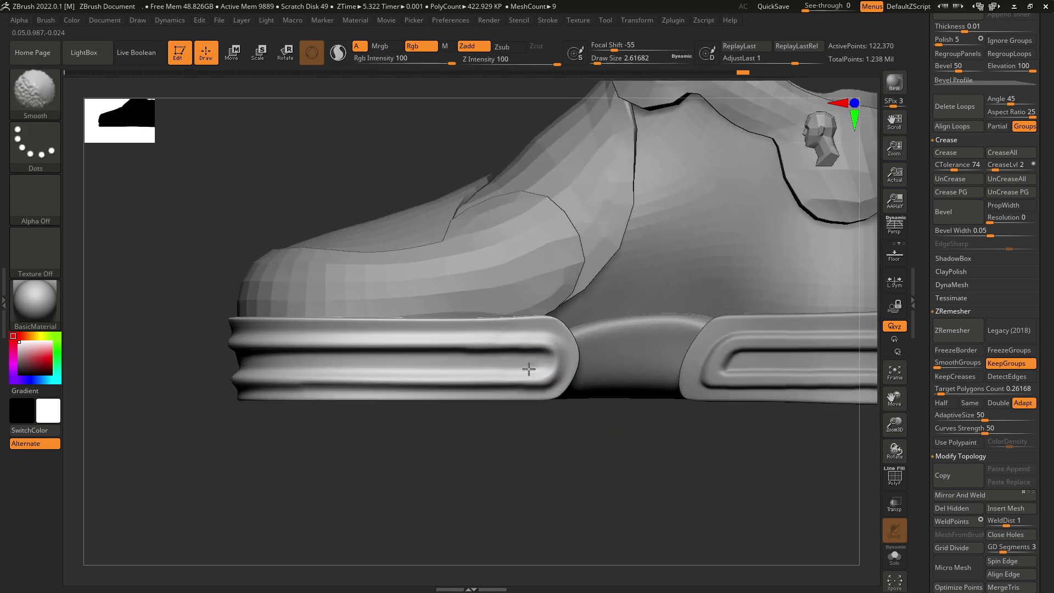
mouse_move(466, 356)
ctrl+right_down()
mouse_move(577, 417)
mouse_move(586, 485)
mouse_move(575, 446)
mouse_move(591, 470)
mouse_move(555, 404)
mouse_move(575, 504)
mouse_move(627, 467)
mouse_move(581, 457)
mouse_move(594, 459)
mouse_move(602, 438)
mouse_move(592, 428)
ctrl+right_up()
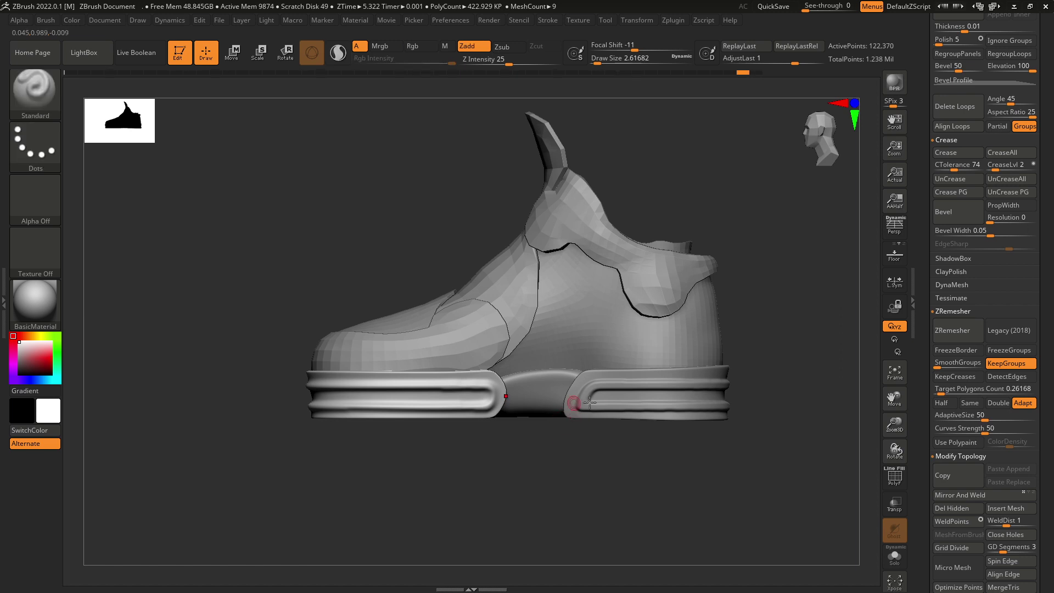
ctrl+right_drag(615, 422, 563, 357)
right_drag(571, 458, 545, 458)
mouse_move(545, 458)
ctrl+right_down()
mouse_move(538, 424)
mouse_move(545, 466)
ctrl+right_up()
mouse_move(545, 467)
ctrl+right_down()
mouse_move(555, 496)
mouse_move(565, 434)
mouse_move(593, 480)
mouse_move(560, 462)
mouse_move(546, 419)
mouse_move(548, 468)
mouse_move(532, 438)
ctrl+right_up()
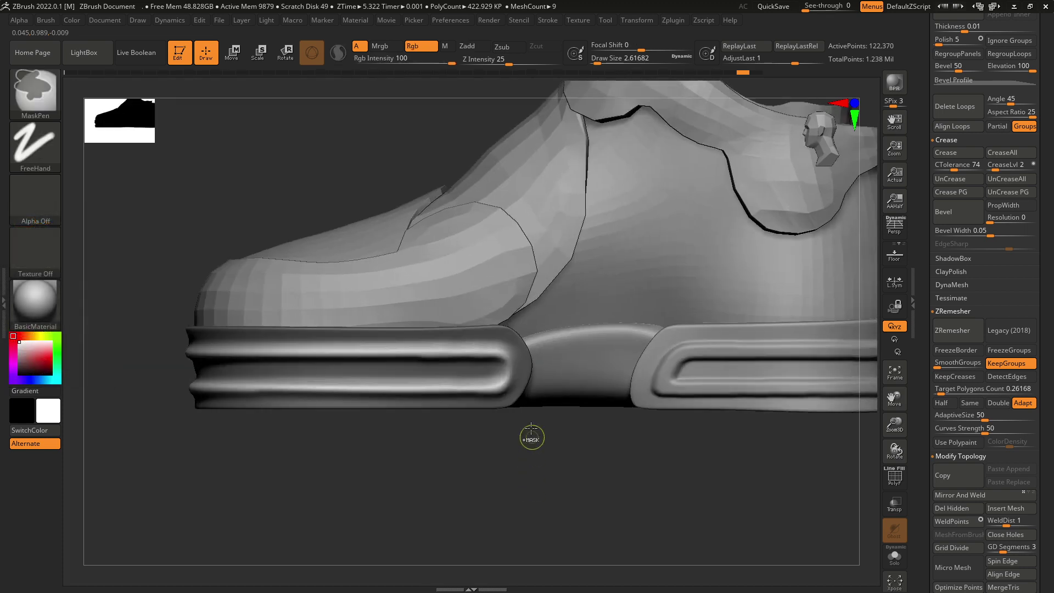
- Undo the front-sole band's inflation and its mask softening, back to the hard-edged looped mask
key(ctrl+z)
key(ctrl+z)
key(ctrl+z)
key(ctrl+z)
key(ctrl+z)
key(ctrl+z)
key(ctrl+z)
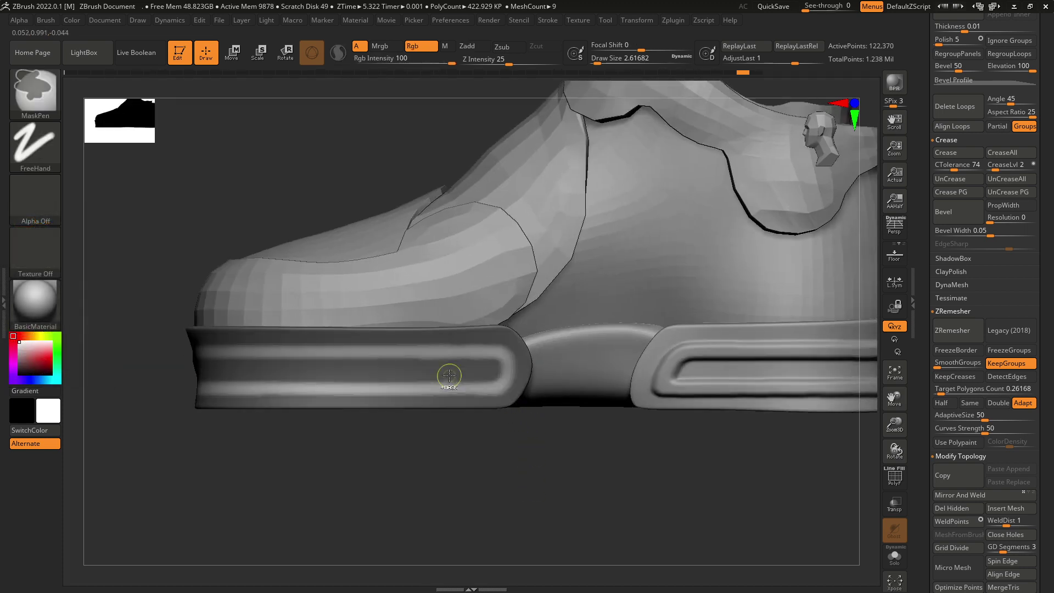
key(ctrl+z)
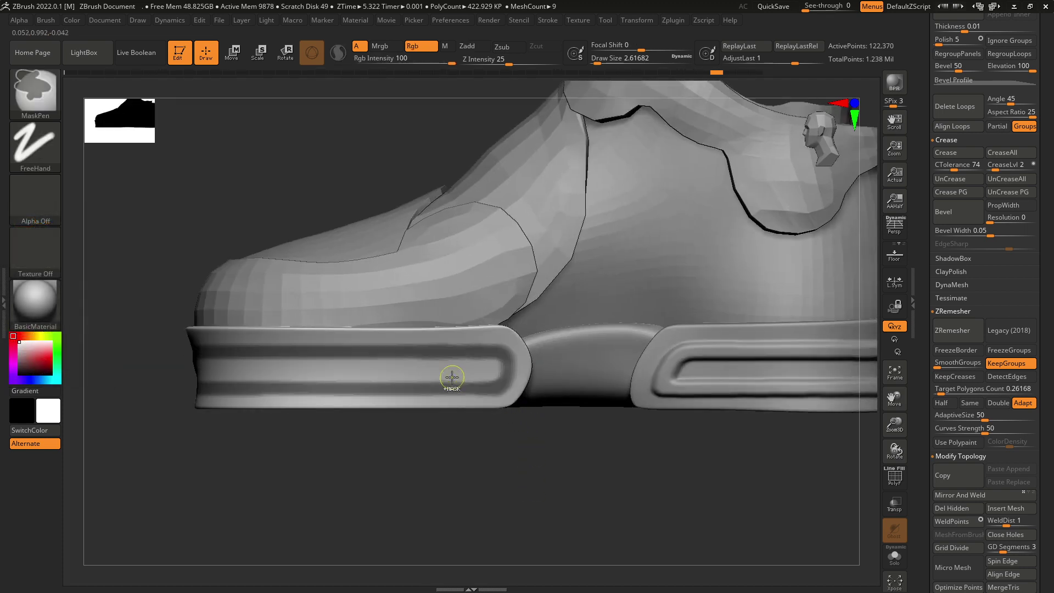
key(ctrl+z)
key(ctrl+z)
key(ctrl+z)
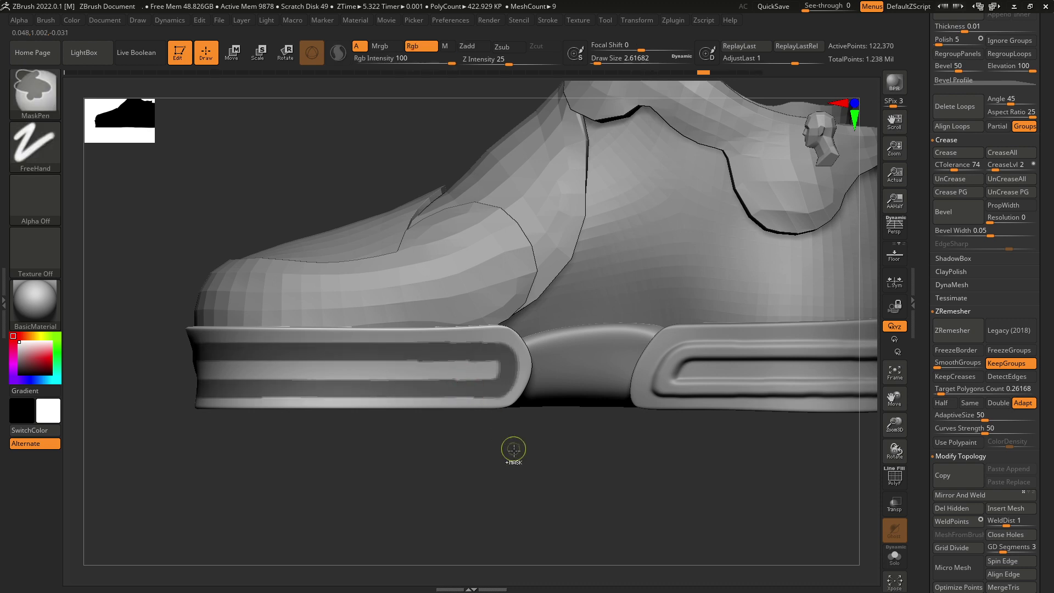
- Blur the front sole's hard-edged looped mask in several passes, inverting it in between to check the edges
ctrl+click(504, 444)
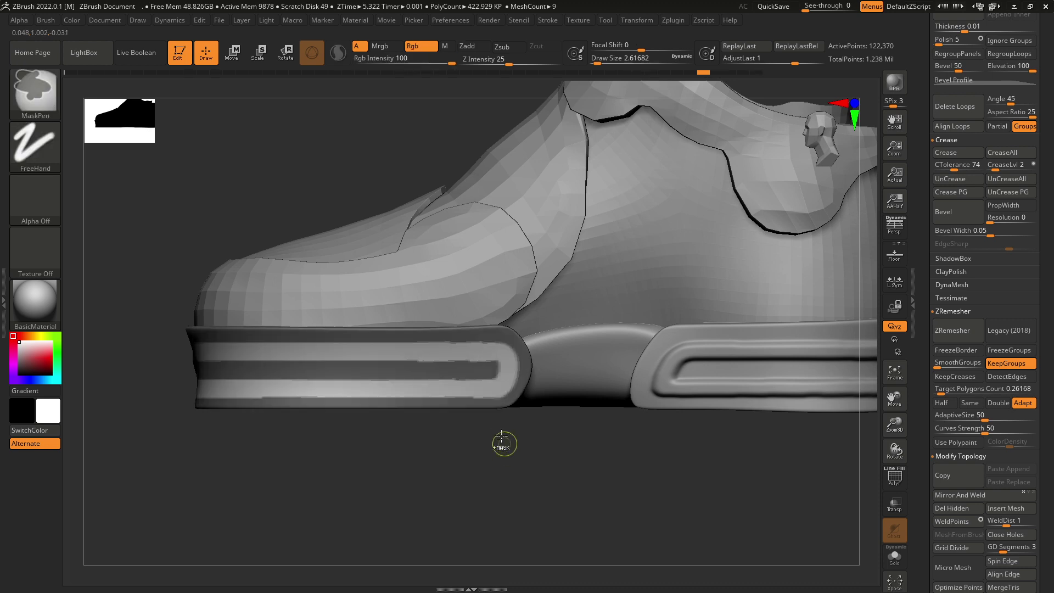
ctrl+click(482, 381)
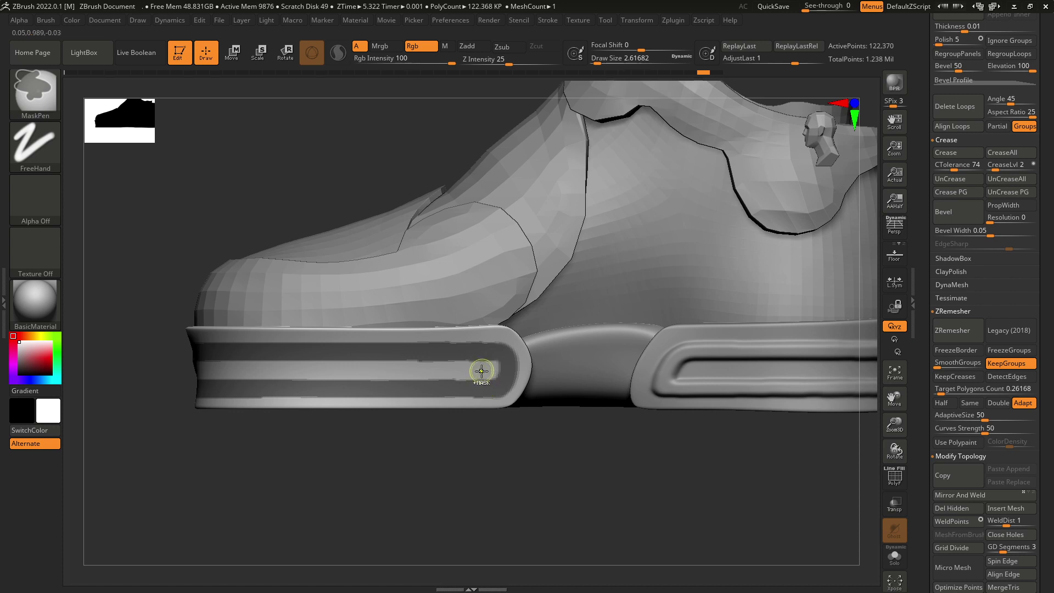
ctrl+click(482, 374)
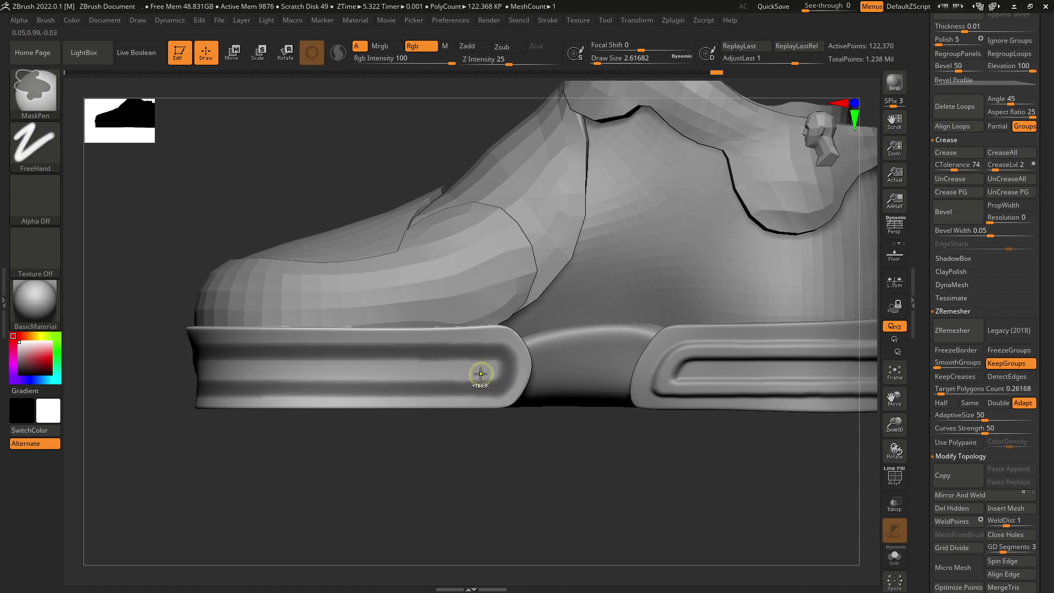
ctrl+click(505, 443)
ctrl+click(482, 368)
ctrl+click(504, 434)
ctrl+click(483, 388)
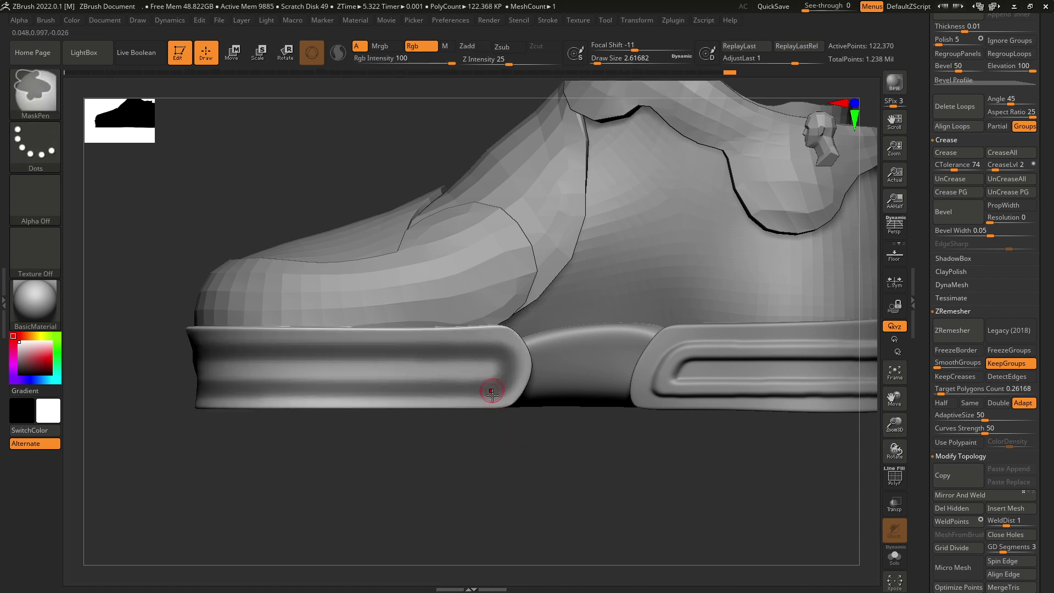
ctrl+click(494, 458)
ctrl+click(493, 456)
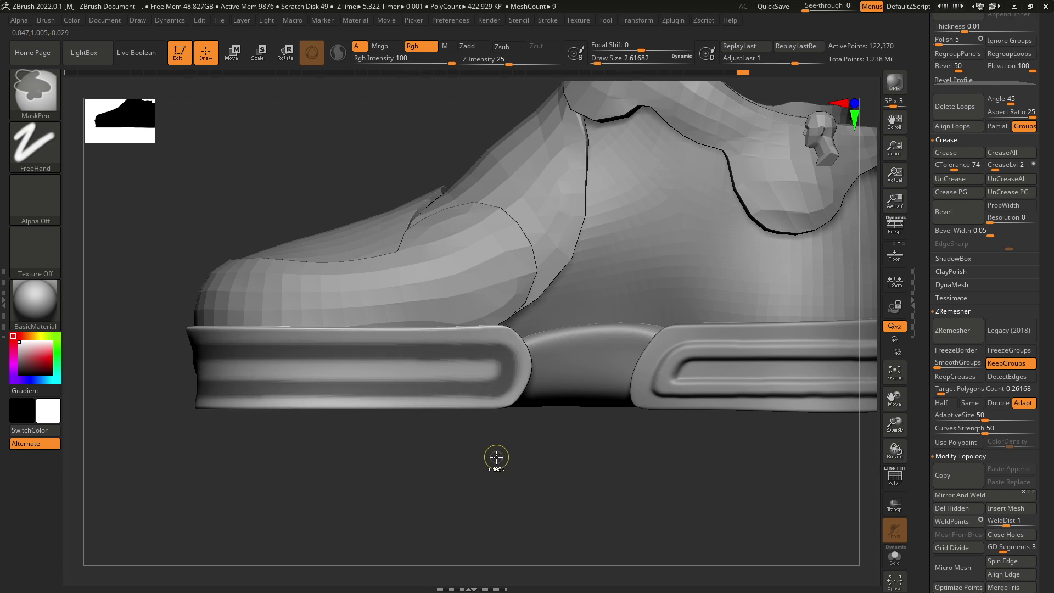
- Readjust the softness of the front sole's looped mask and invert it so only the band stays unmasked
ctrl+click(499, 460)
ctrl+click(500, 462)
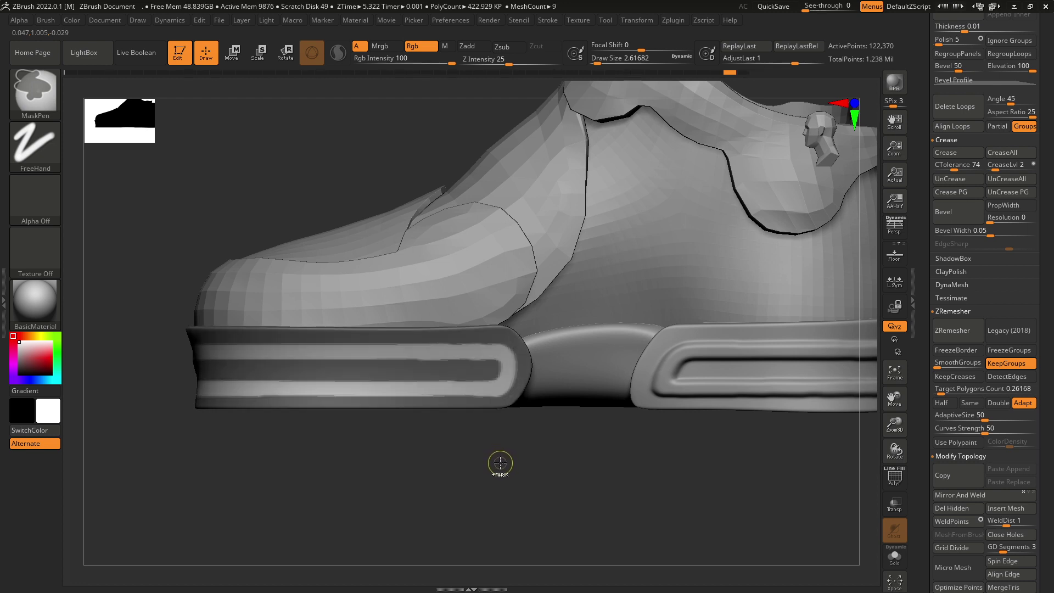
ctrl+click(482, 379)
ctrl+click(487, 412)
ctrl+click(490, 436)
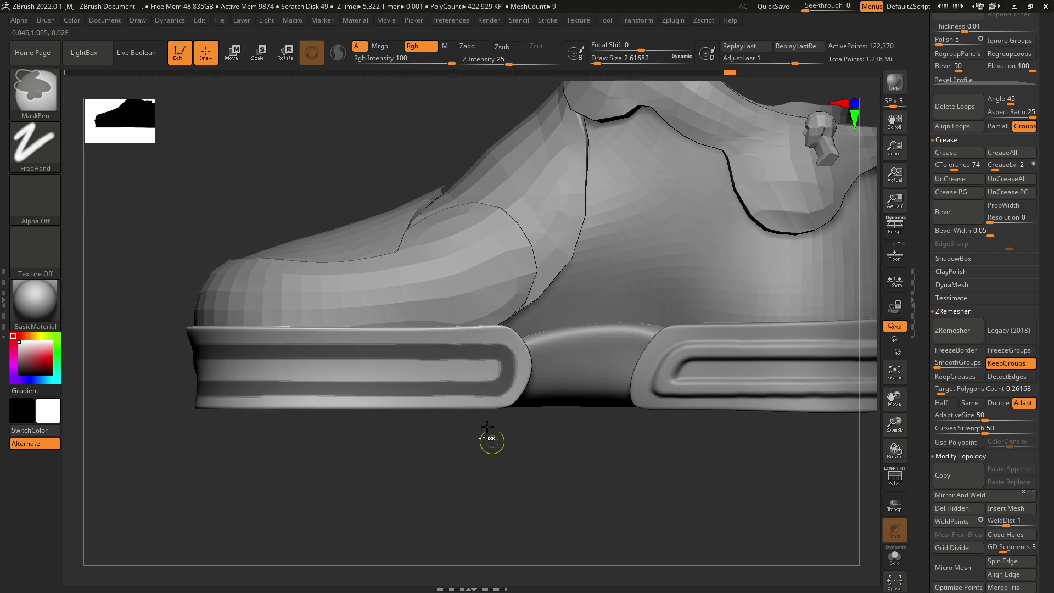
ctrl+click(484, 400)
ctrl+click(504, 489)
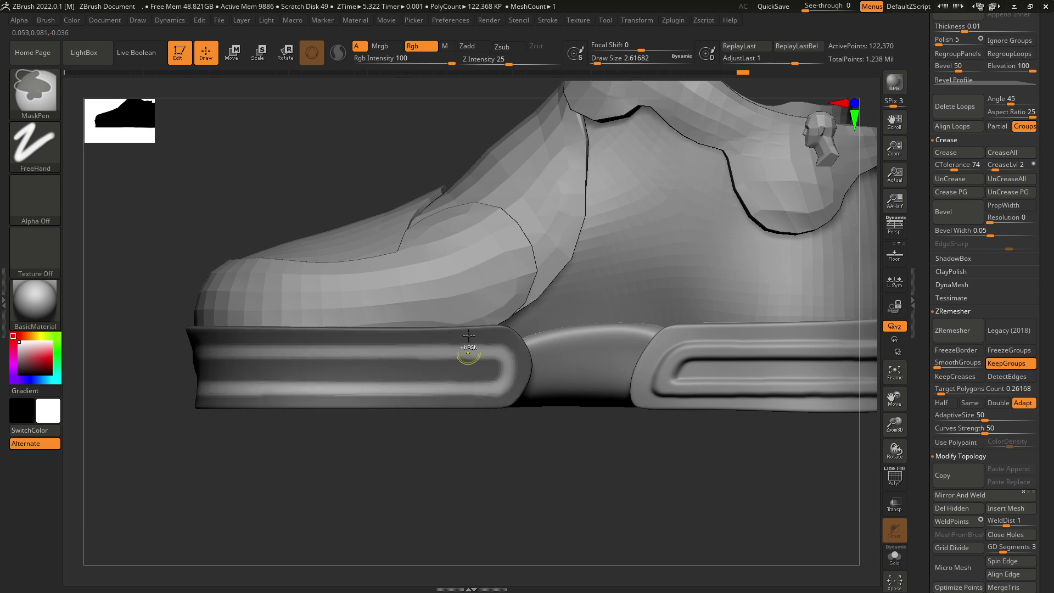
- Try to inflate the re-softened front-sole band with the scale gizmo, and undo the change
key(e)
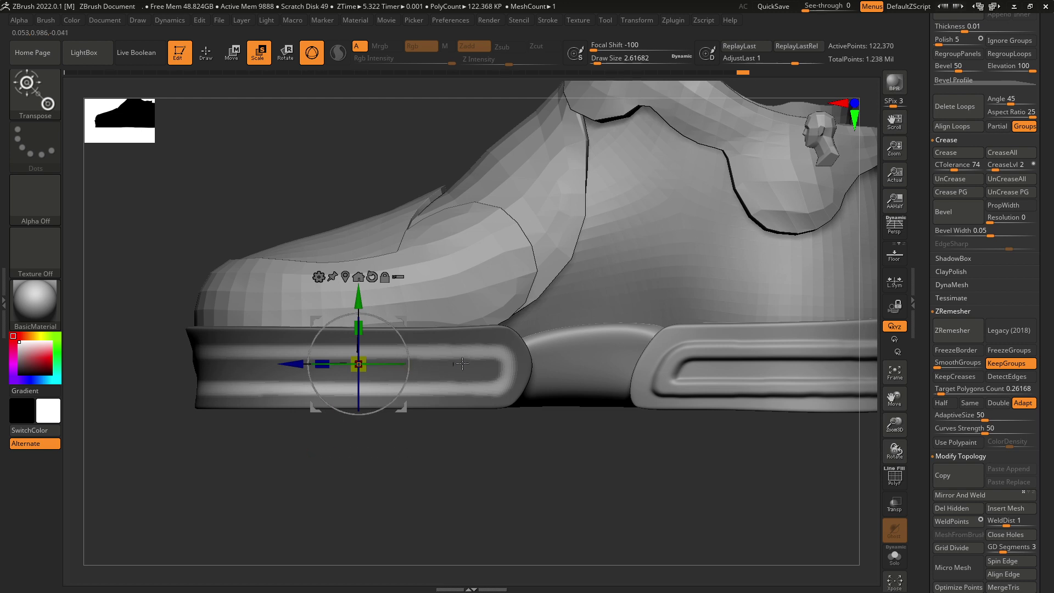
ctrl+drag(365, 359, 439, 351)
ctrl+click(453, 434)
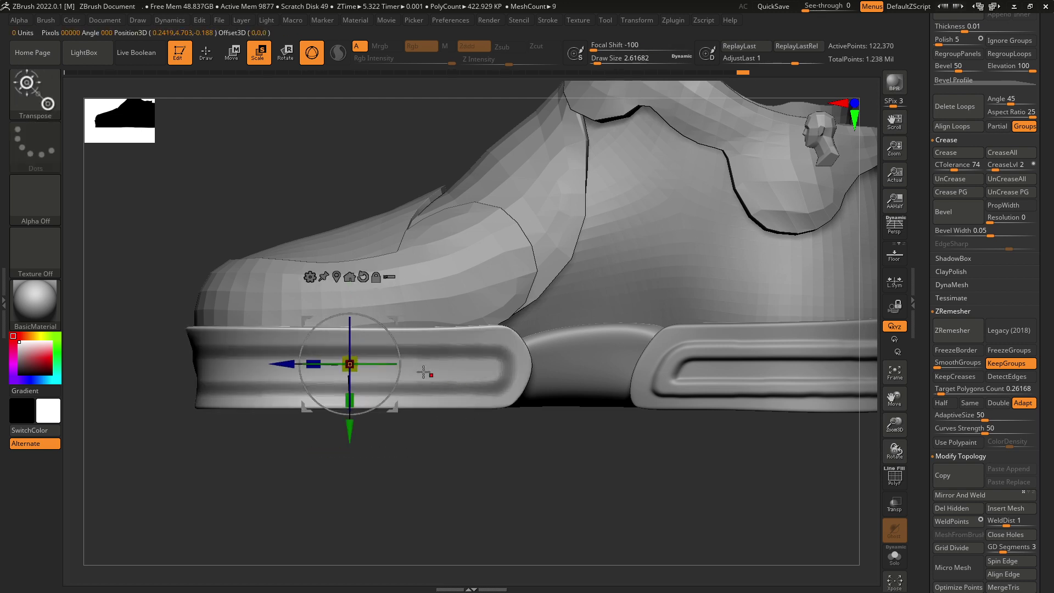
ctrl+click(449, 455)
ctrl+click(449, 456)
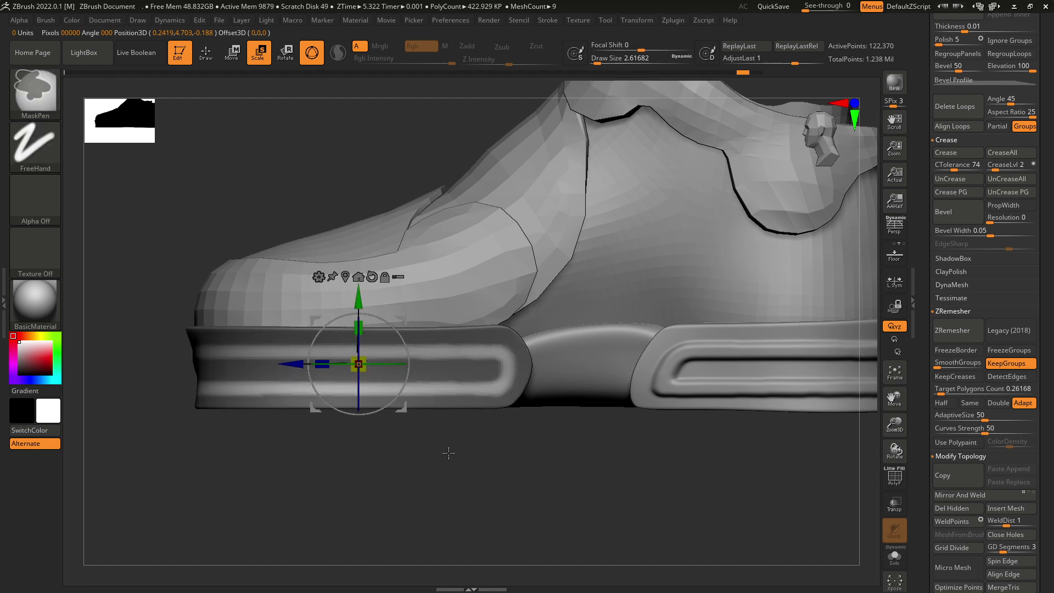
- Rework the band mask's softness and try a stronger inflation of the front-sole loop, undoing the result
ctrl+click(449, 460)
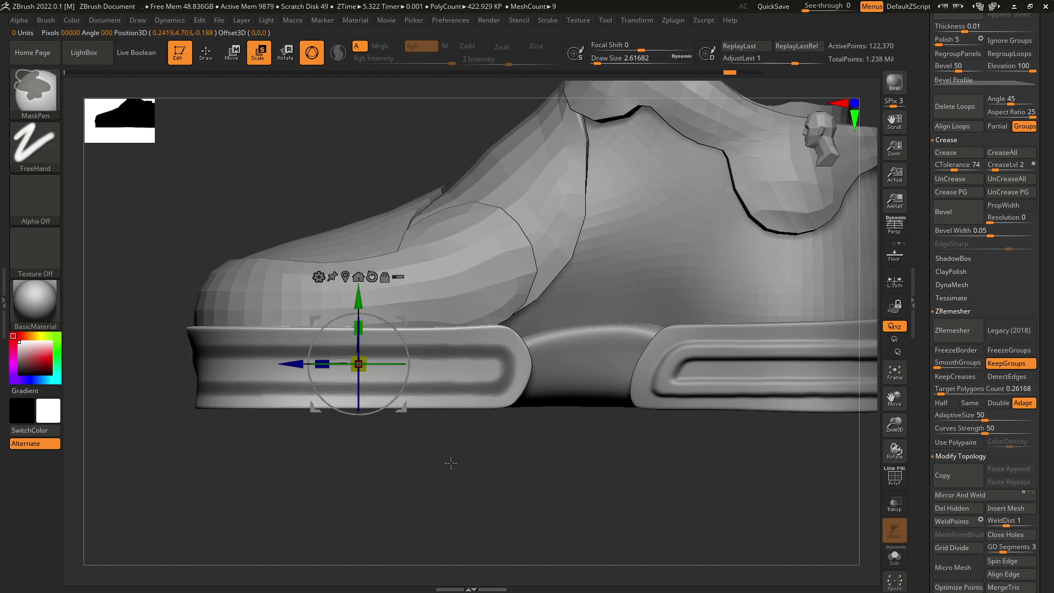
ctrl+click(451, 463)
ctrl+click(449, 446)
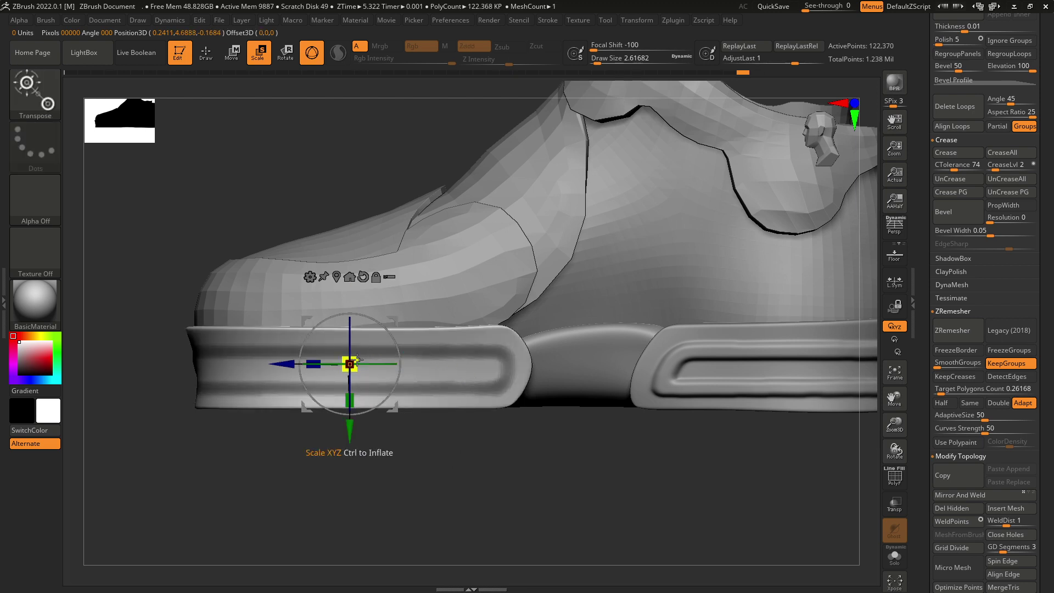
ctrl+click(440, 476)
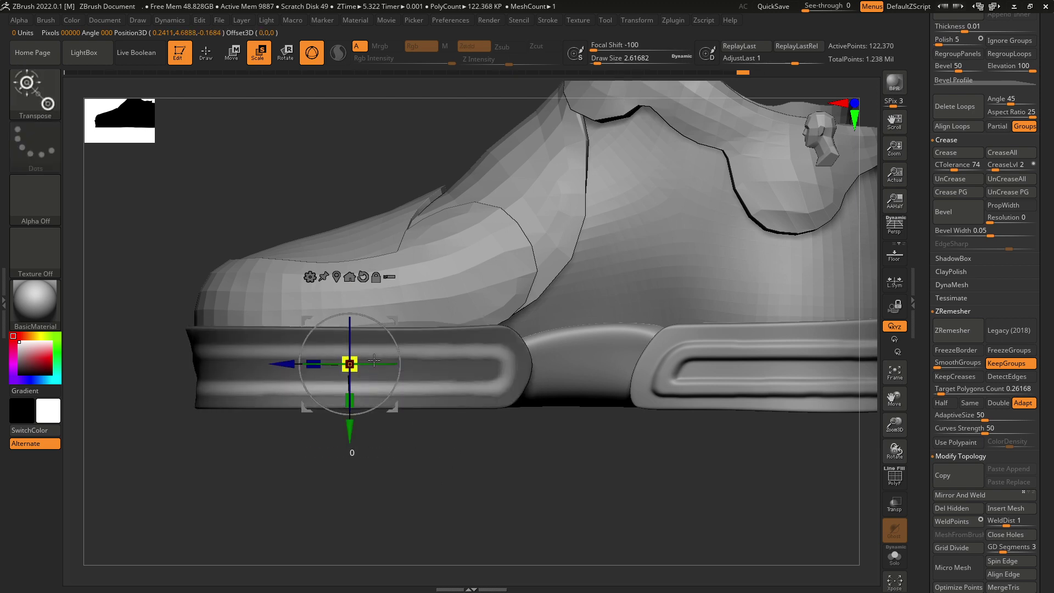
drag(374, 360, 474, 337)
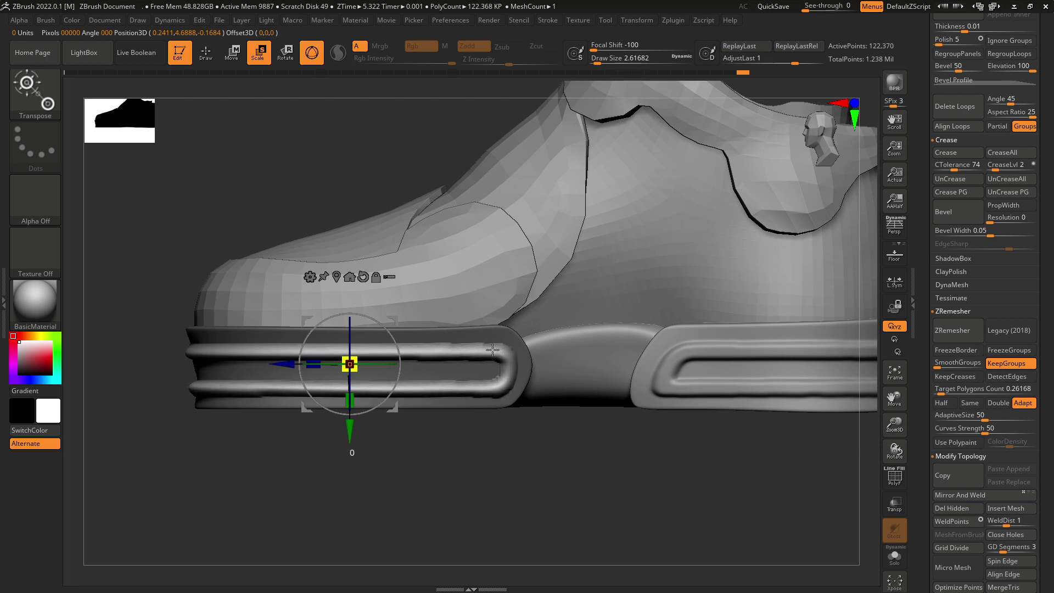
key(ctrl+z)
key(ctrl+z)
- Blur the looped mask on the front sole again and invert it to free only the band for scaling
ctrl+right_drag(466, 388, 458, 330)
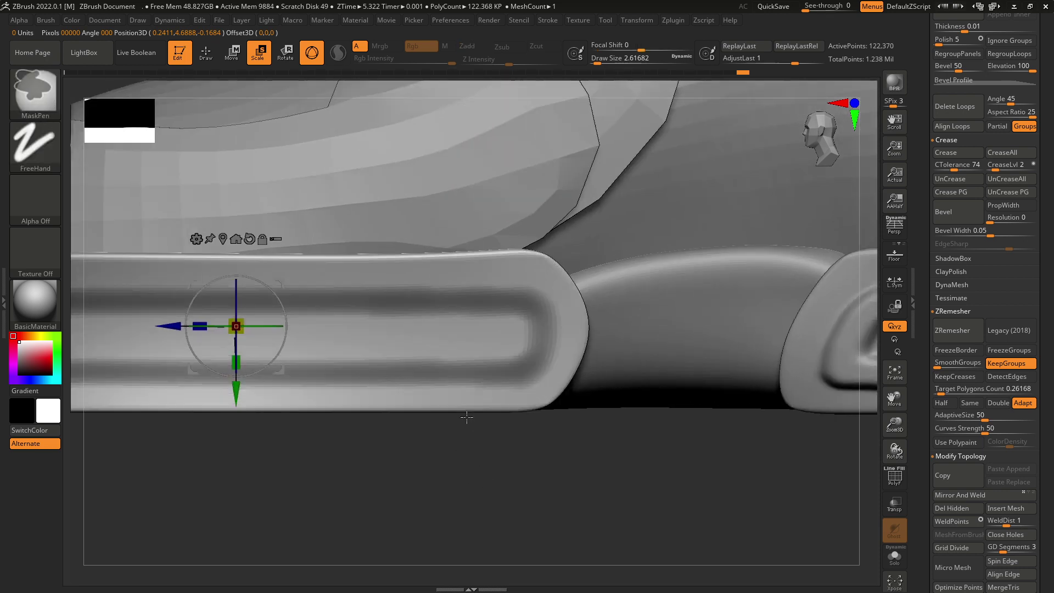
click(207, 52)
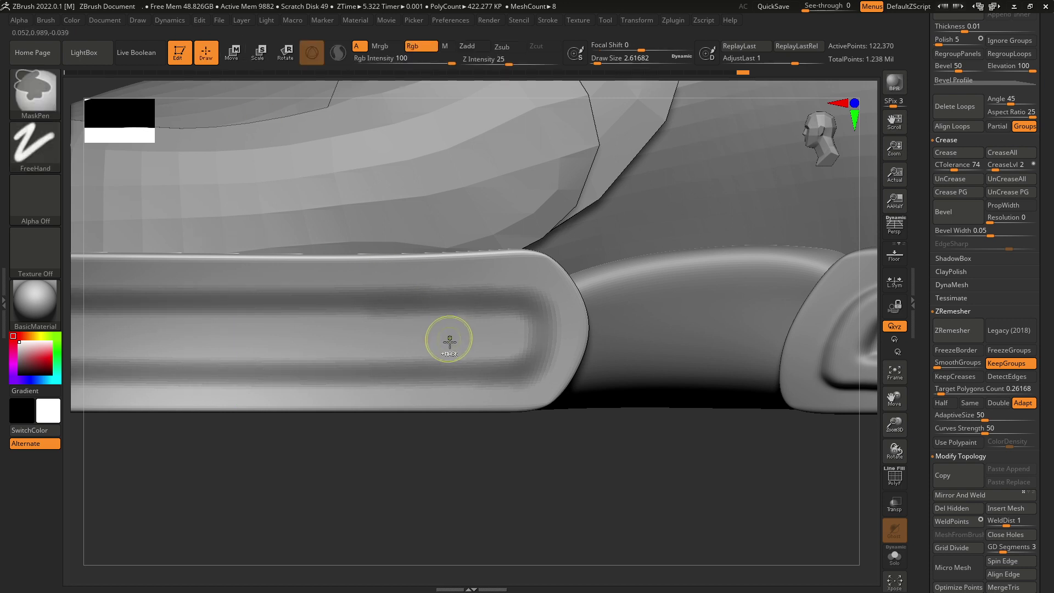
ctrl+click(477, 438)
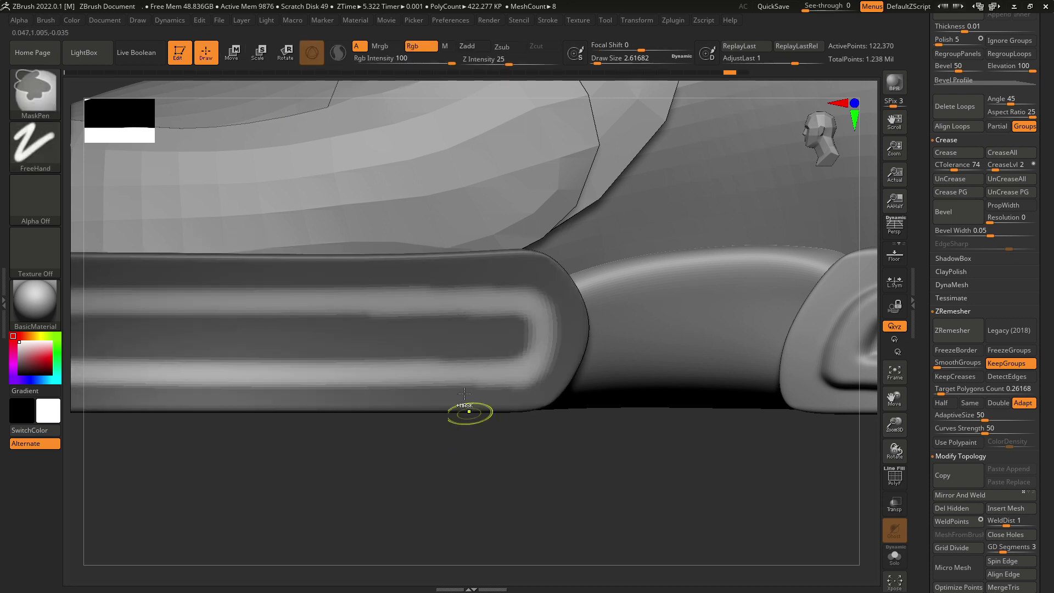
key(e)
key(ctrl+shift+a)
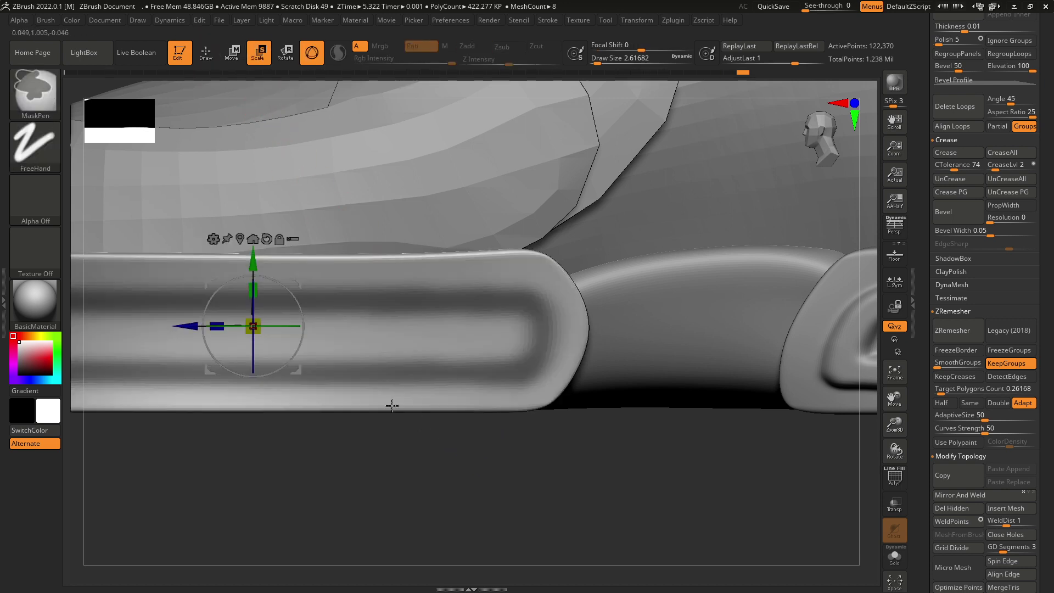
ctrl+click(324, 346)
ctrl+right_drag(341, 359, 394, 425)
ctrl+click(407, 452)
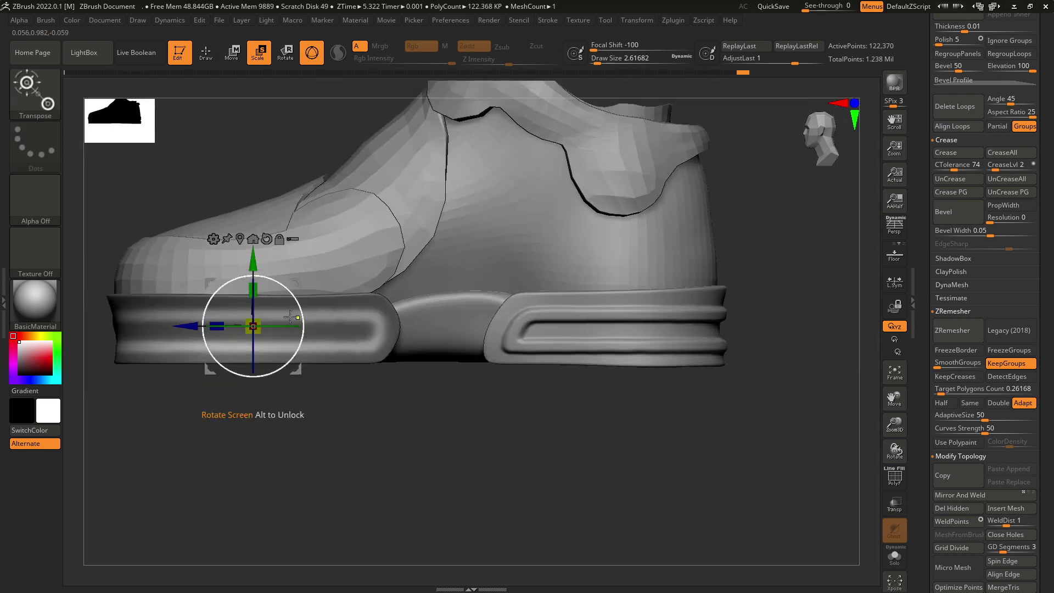
- Try to inflate the newly blurred front-sole band from the gizmo's centre, and undo the deformation
drag(253, 327, 398, 286)
key(ctrl+z)
key(ctrl+z)
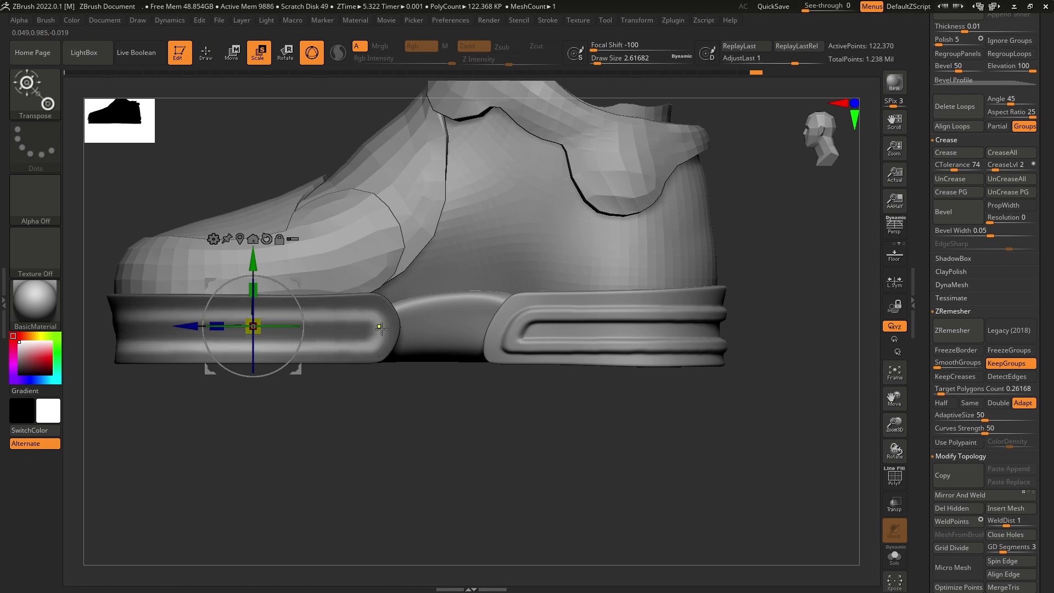
- Return the front sole's looped mask to its hard-edged state and invert it so only the band is unmasked
ctrl+click(384, 333)
ctrl+click(386, 378)
ctrl+click(386, 379)
ctrl+click(381, 386)
ctrl+click(362, 378)
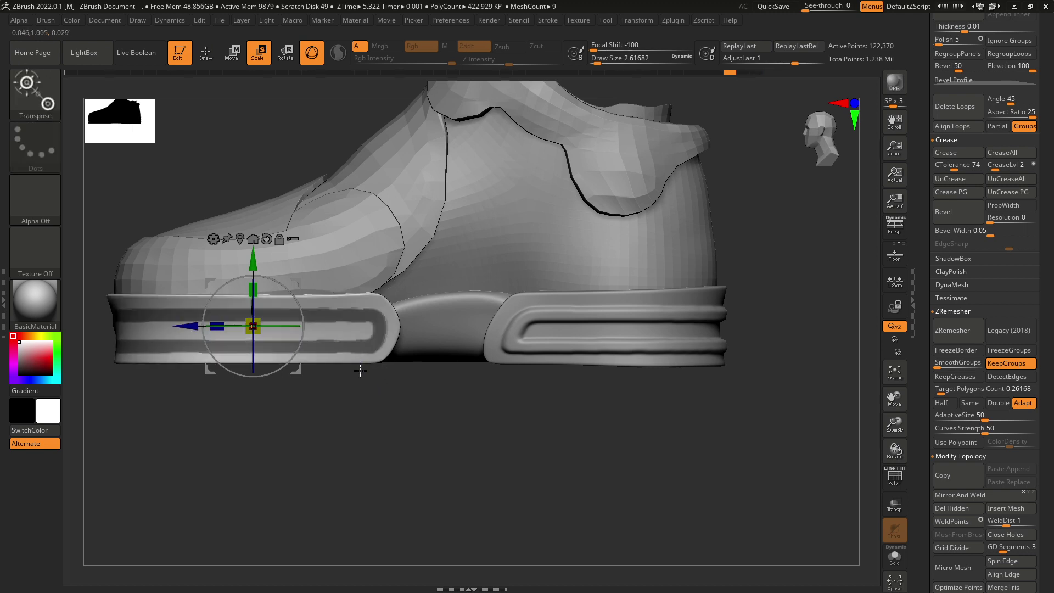
ctrl+click(365, 381)
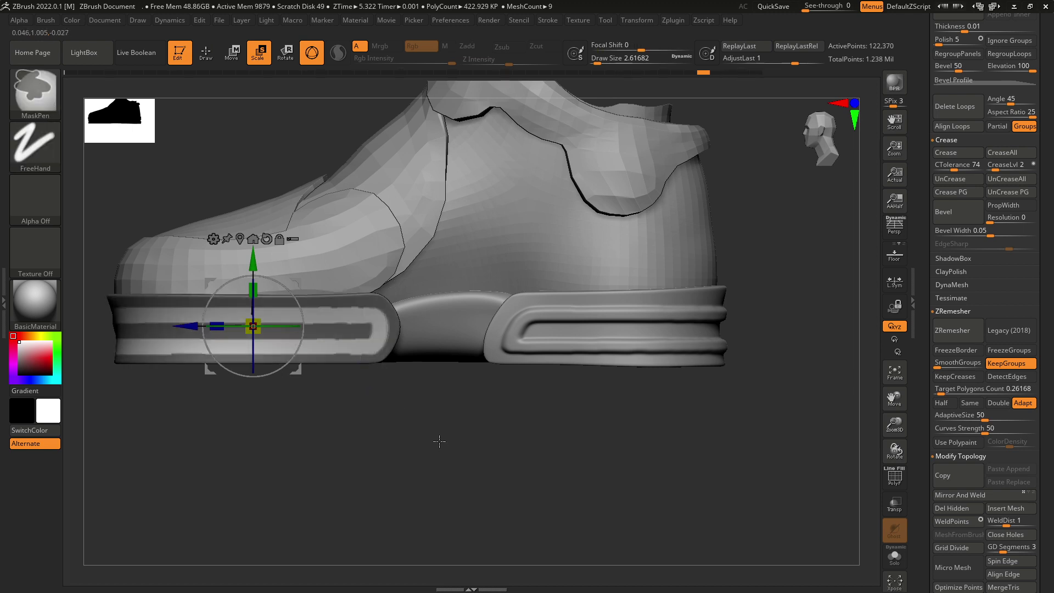
- Clear the front sole's mask, compare its subdivision with the heel sole, and subdivide the front sole once
ctrl+drag(714, 387, 786, 389)
scroll(1028, 301, up, 8)
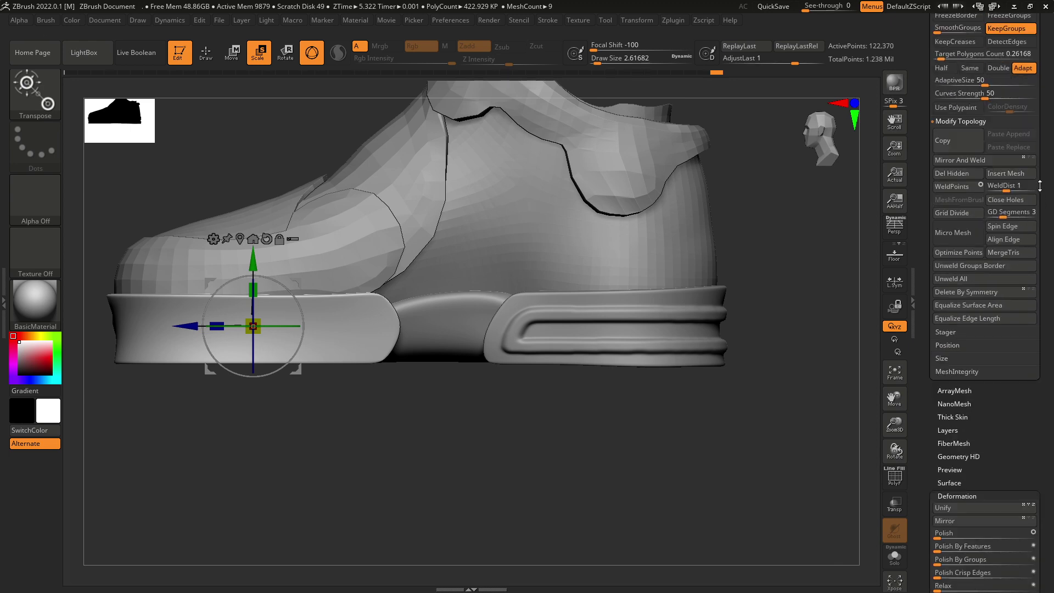
alt+click(419, 177)
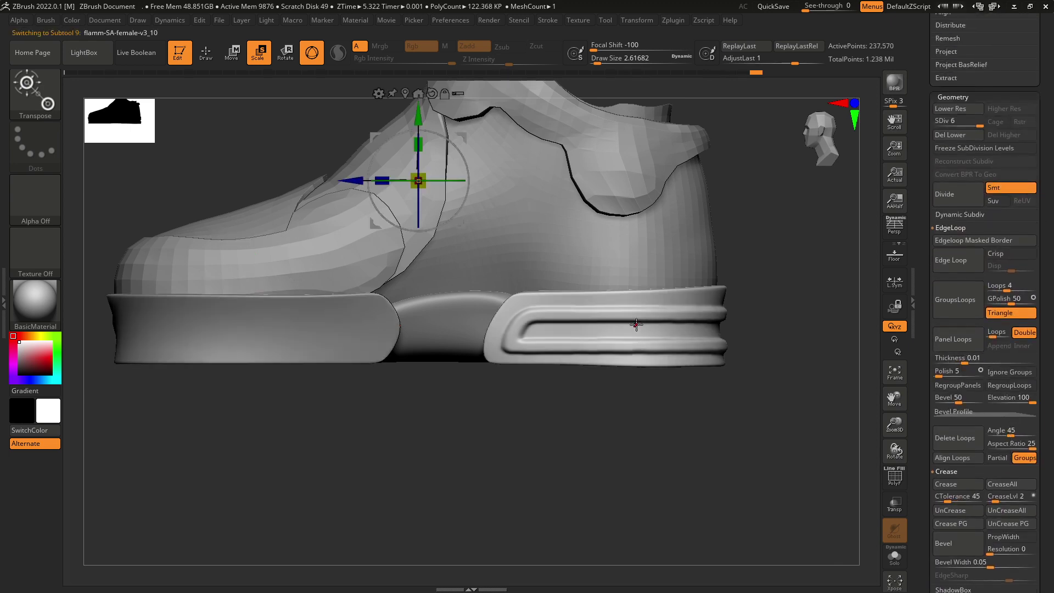
alt+click(373, 335)
alt+drag(383, 428, 492, 406)
key(ctrl+d)
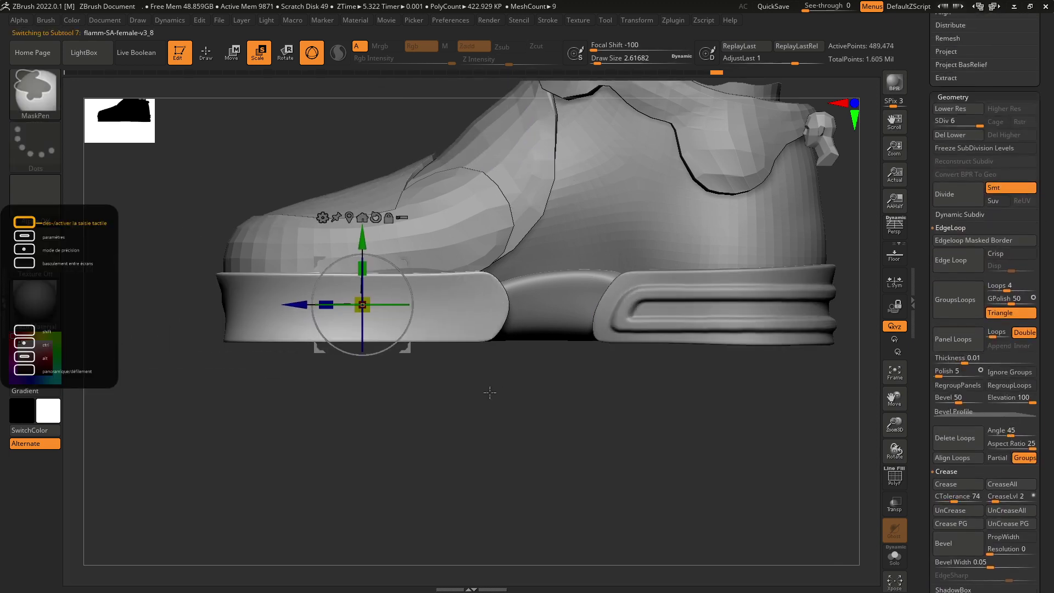
- Mask two parallel strips running along the full length of the front sole's sidewall
drag(600, 395, 620, 341)
alt+click(561, 283)
alt+click(545, 408)
alt+drag(725, 485, 788, 247)
alt+drag(629, 197, 622, 345)
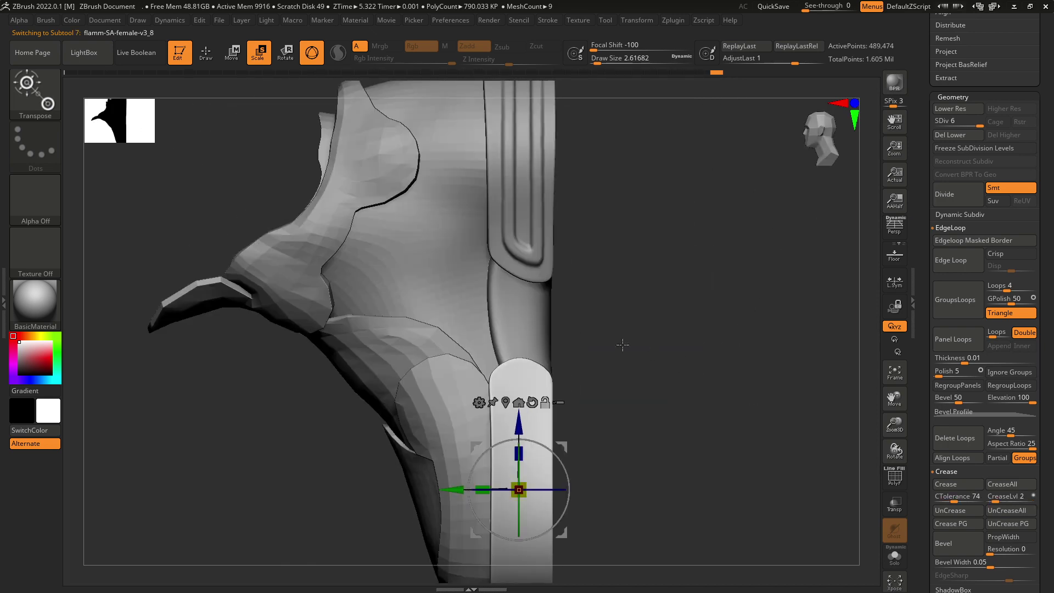
alt+click(552, 215)
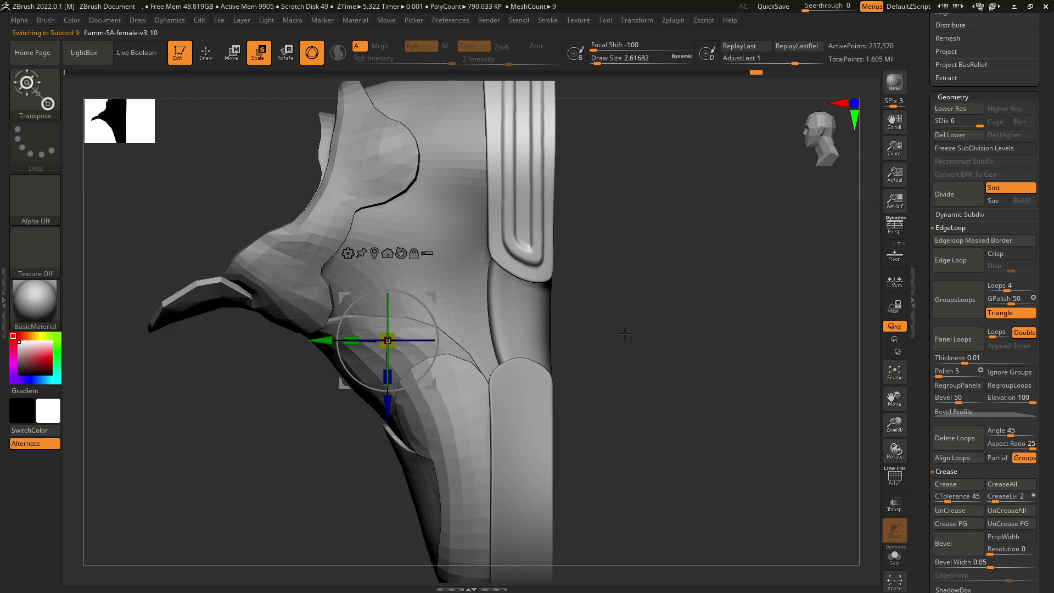
alt+click(531, 403)
alt+drag(592, 445, 558, 527)
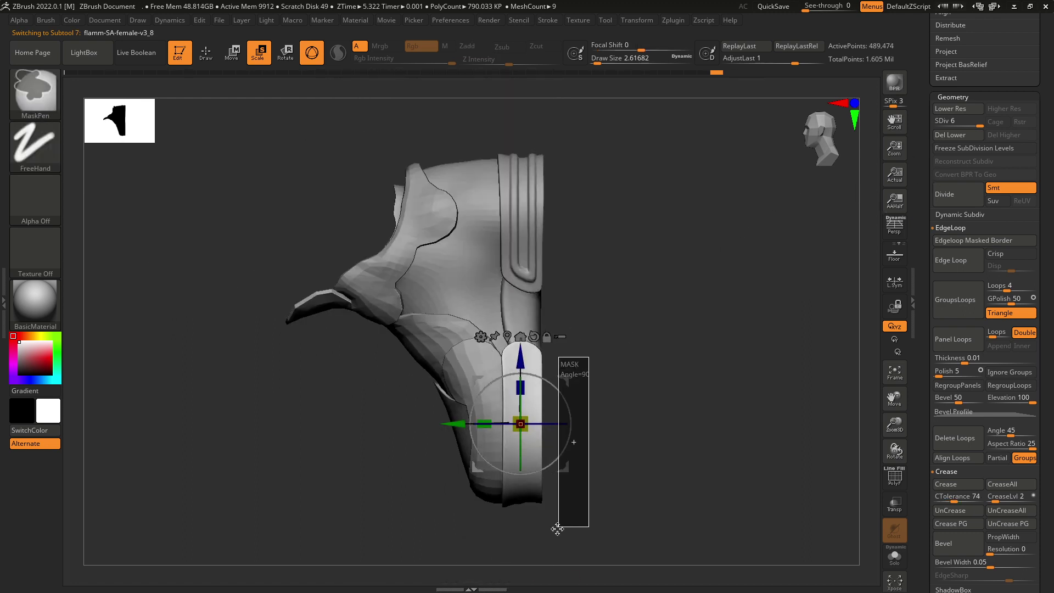
ctrl+drag(535, 254, 527, 489)
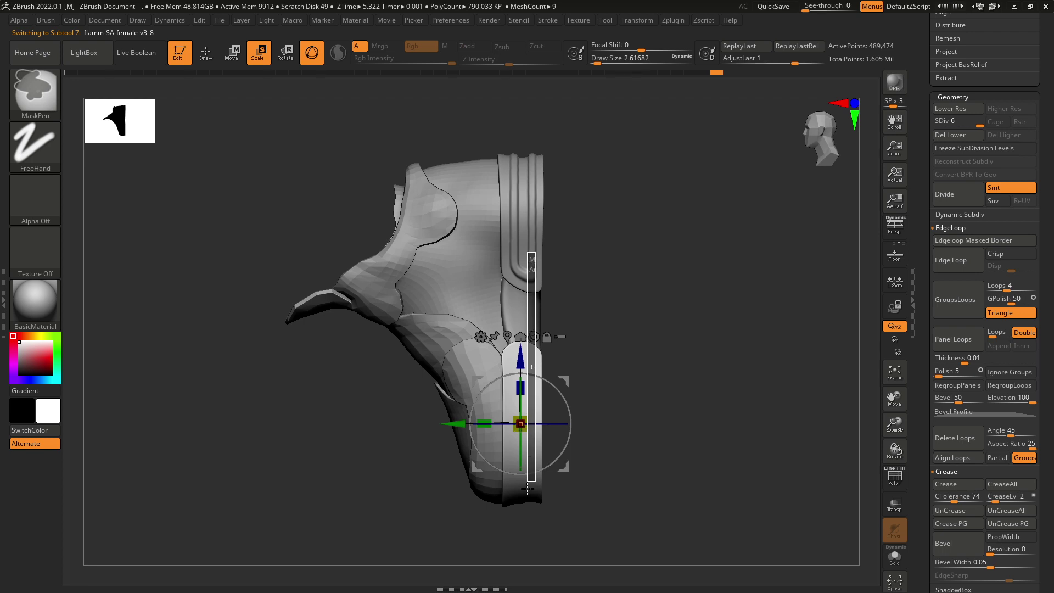
ctrl+drag(527, 534, 528, 540)
mouse_move(574, 316)
ctrl+mouse_down()
mouse_move(575, 358)
mouse_move(528, 550)
mouse_move(500, 503)
mouse_move(510, 505)
mouse_move(510, 569)
ctrl+mouse_up()
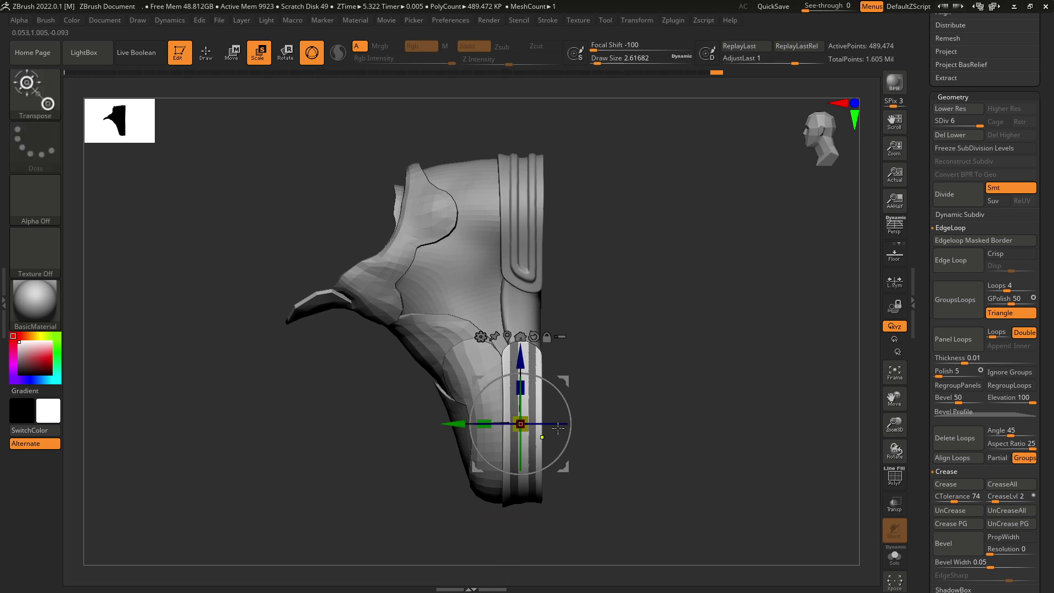
ctrl+drag(579, 312, 559, 566)
mouse_move(510, 233)
ctrl+mouse_down()
mouse_move(490, 505)
mouse_move(514, 506)
mouse_move(514, 564)
mouse_move(516, 555)
ctrl+mouse_up()
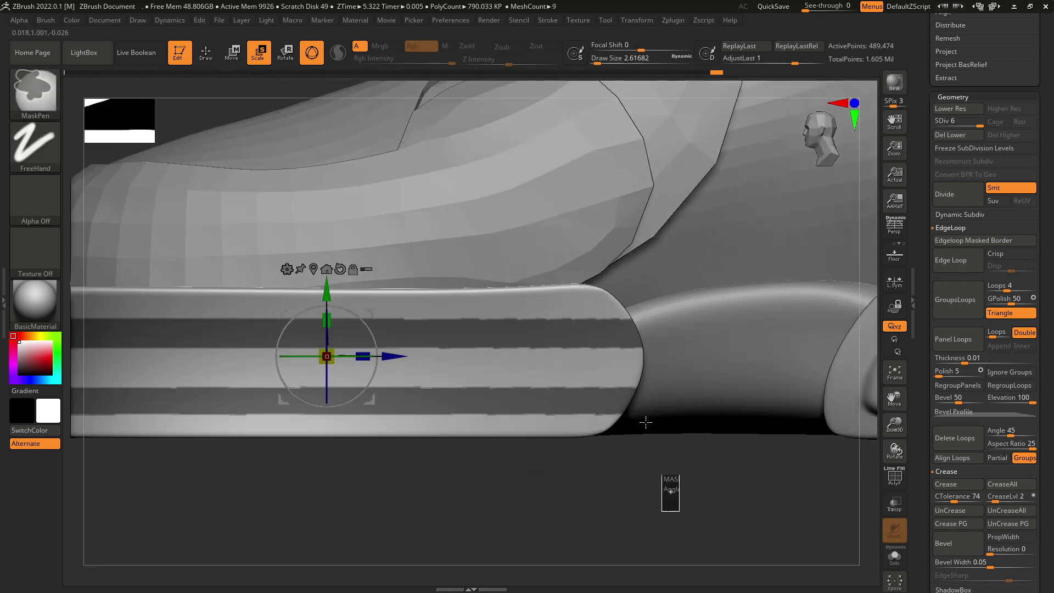
- Join the two mask strips at the arch end and round the mask's outer corners to follow the sole's curve
ctrl+drag(677, 505, 577, 246)
key(q)
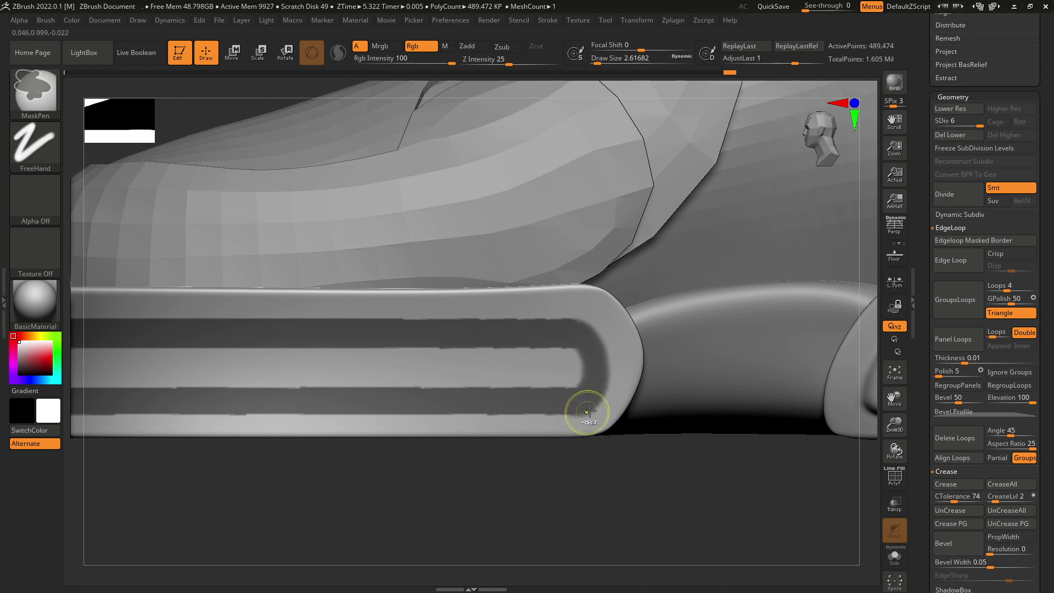
ctrl+alt+drag(584, 412, 584, 399)
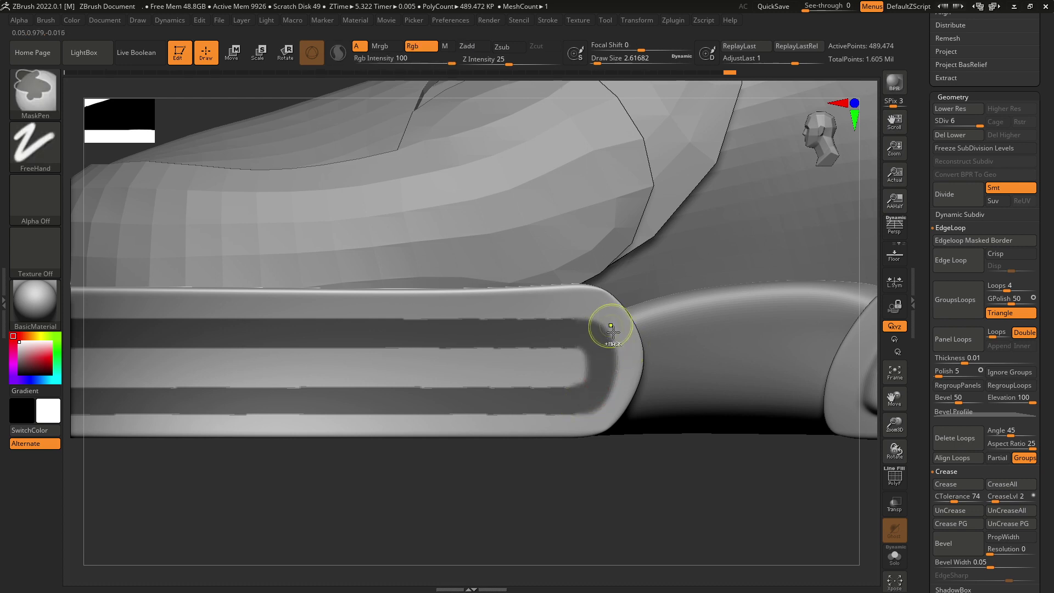
ctrl+right_drag(605, 329, 608, 409)
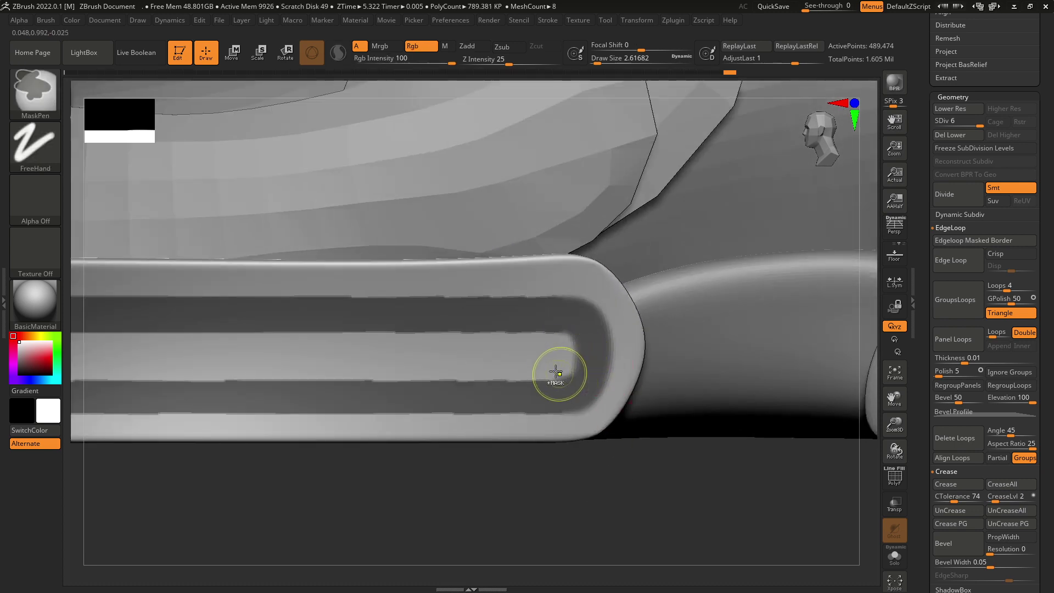
- Reduce the draw size to about 1.03 and clean up the corners of the looped mask's rounded end
right_click(549, 400)
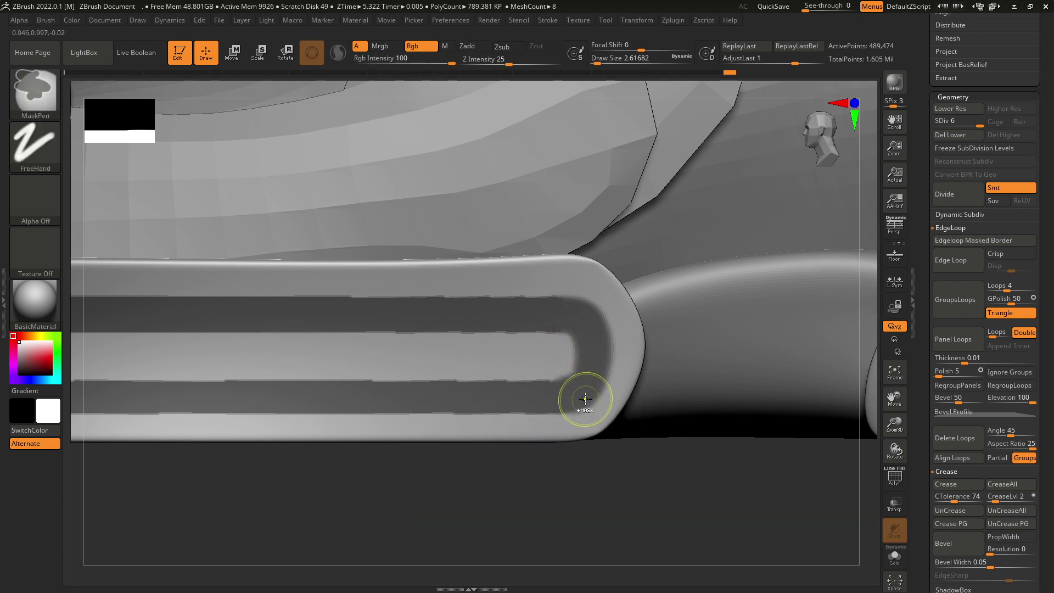
ctrl+right_click(597, 413)
ctrl+right_click(609, 466)
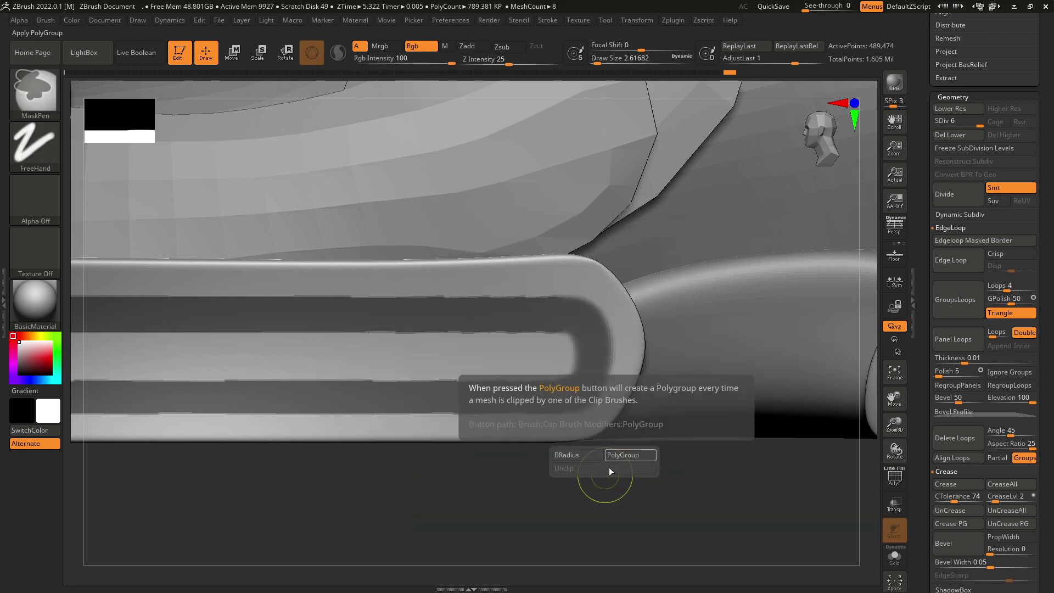
right_click(608, 546)
drag(632, 413, 600, 399)
key(ctrl)
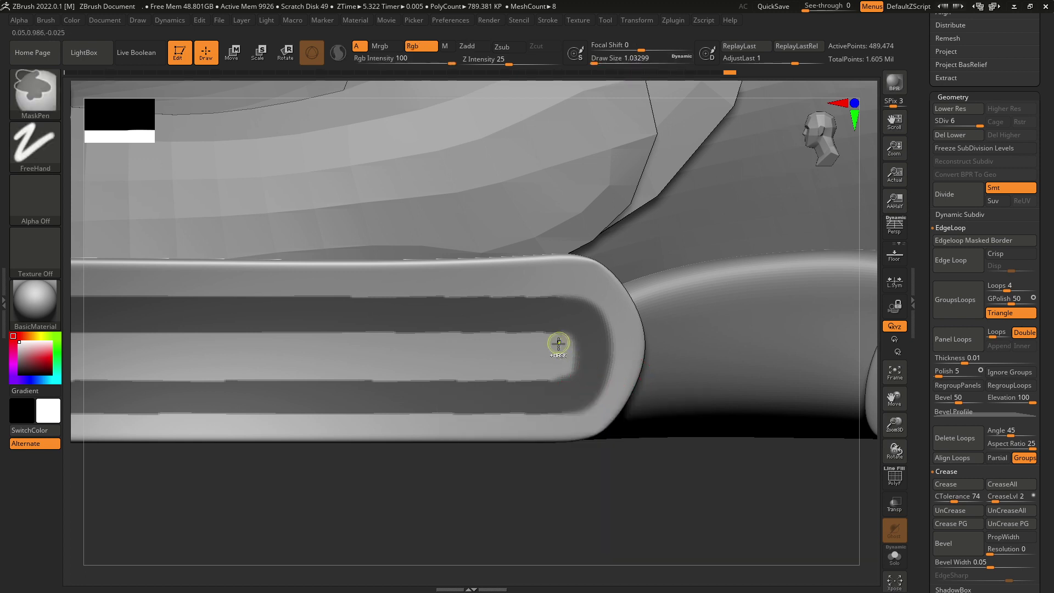
ctrl+shift+click(571, 368)
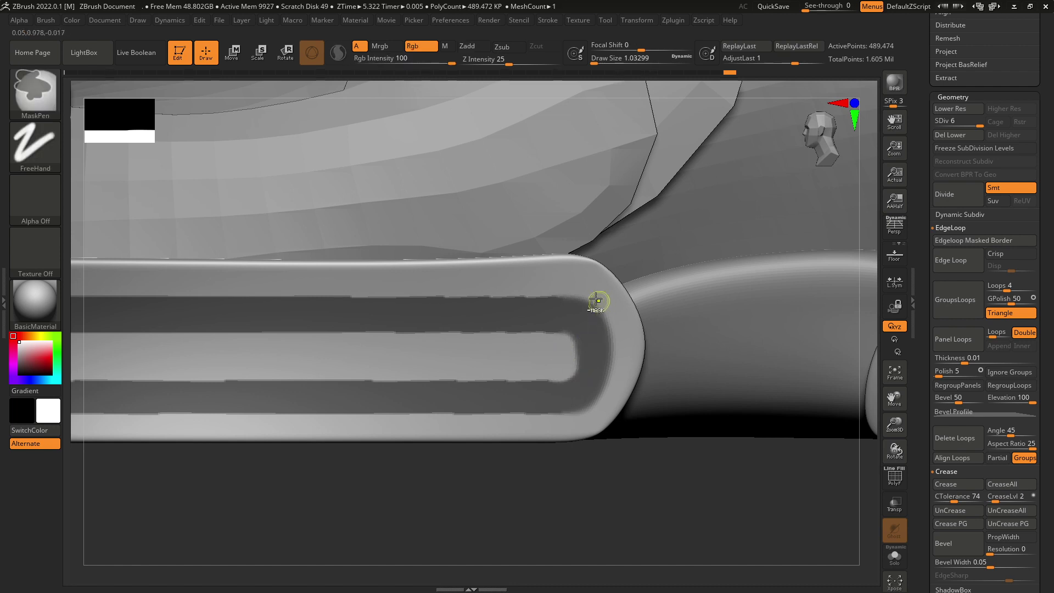
key(ctrl+z)
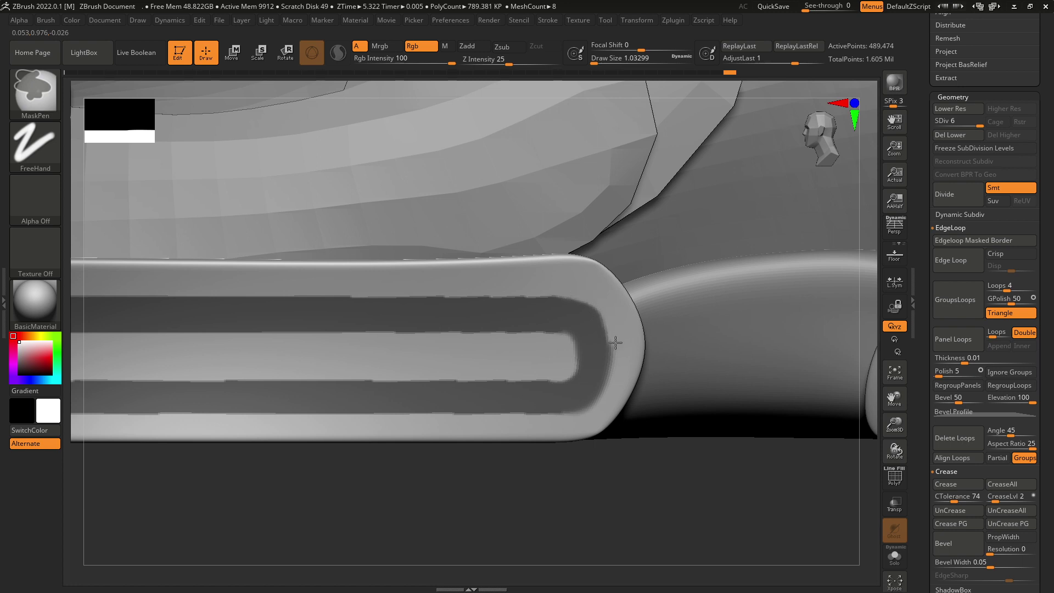
key(ctrl+shift+z)
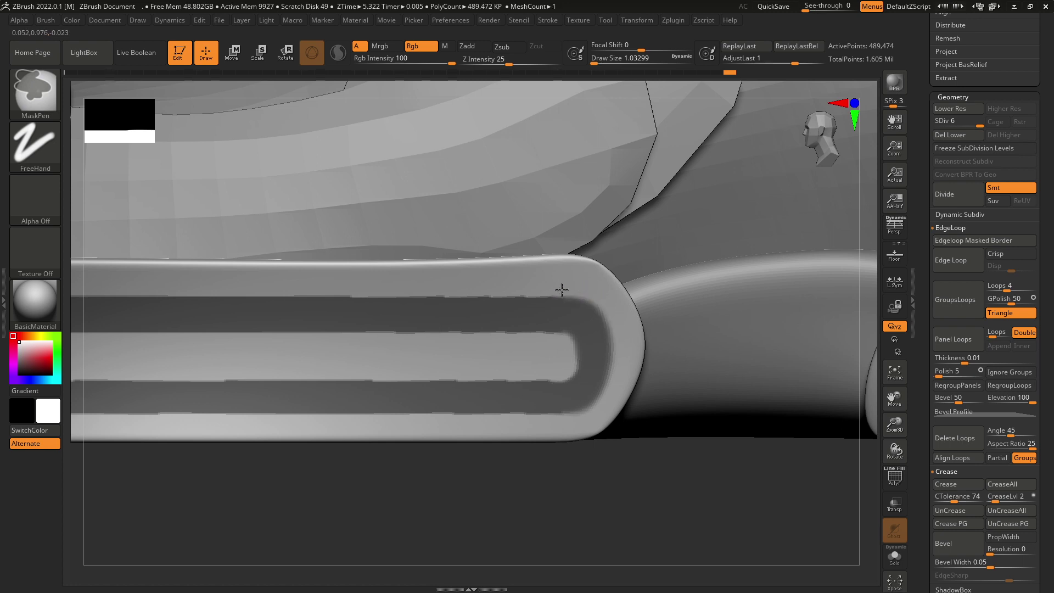
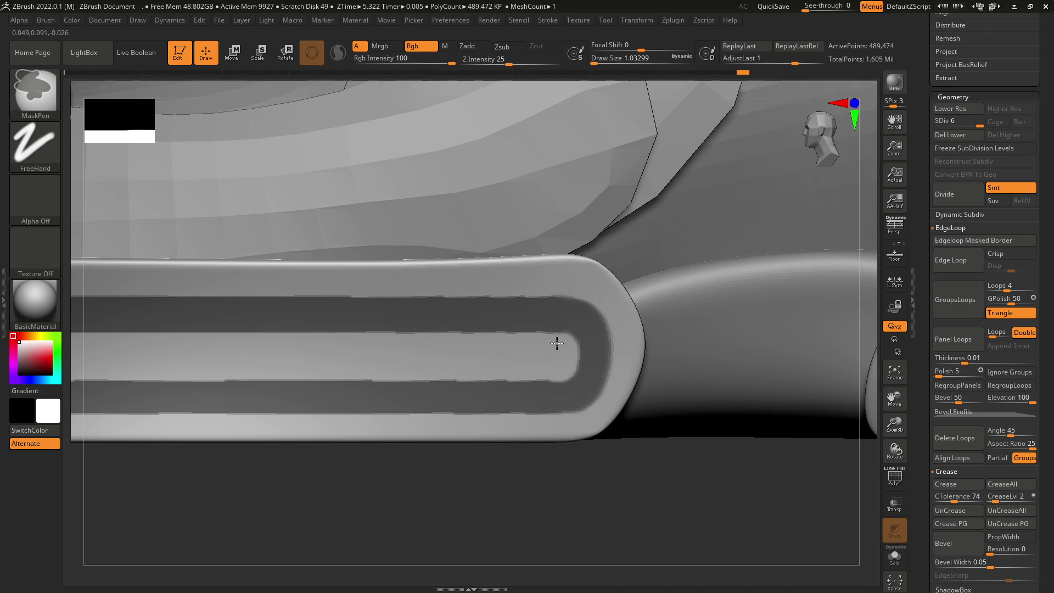
- Finish the looped mask's inner corners, blur the mask, and invert it so only the band is unmasked
mouse_move(556, 344)
ctrl+right_down()
mouse_move(600, 364)
mouse_move(543, 346)
mouse_move(591, 433)
ctrl+right_up()
ctrl+click(544, 346)
ctrl+click(591, 434)
ctrl+click(560, 351)
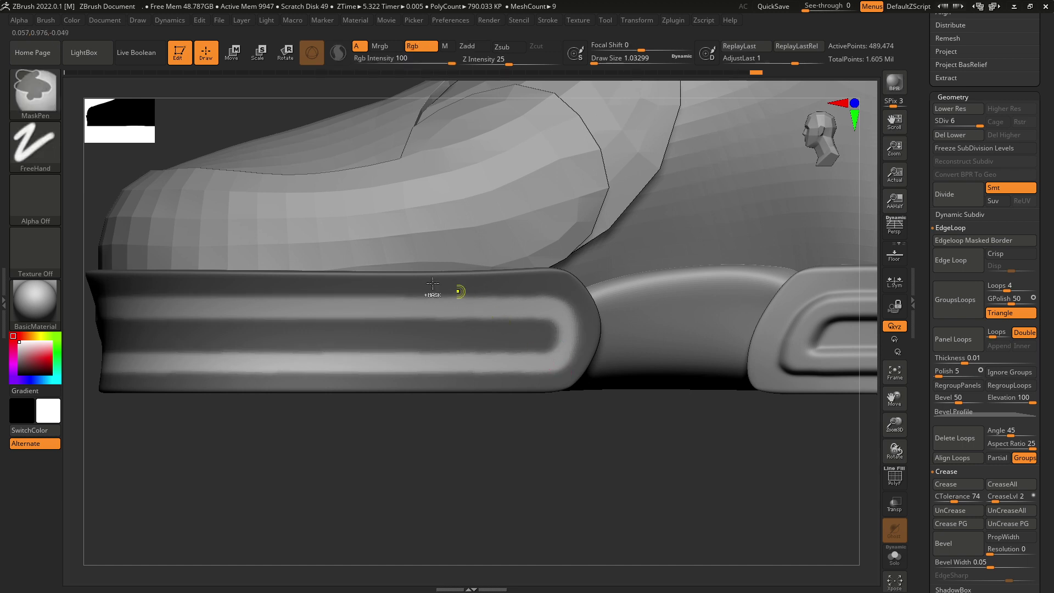
- Try inflating the front sole's unmasked band from the Scale gizmo's centre, and undo the deformation
click(261, 53)
ctrl+right_drag(489, 282, 456, 258)
ctrl+drag(395, 317, 454, 300)
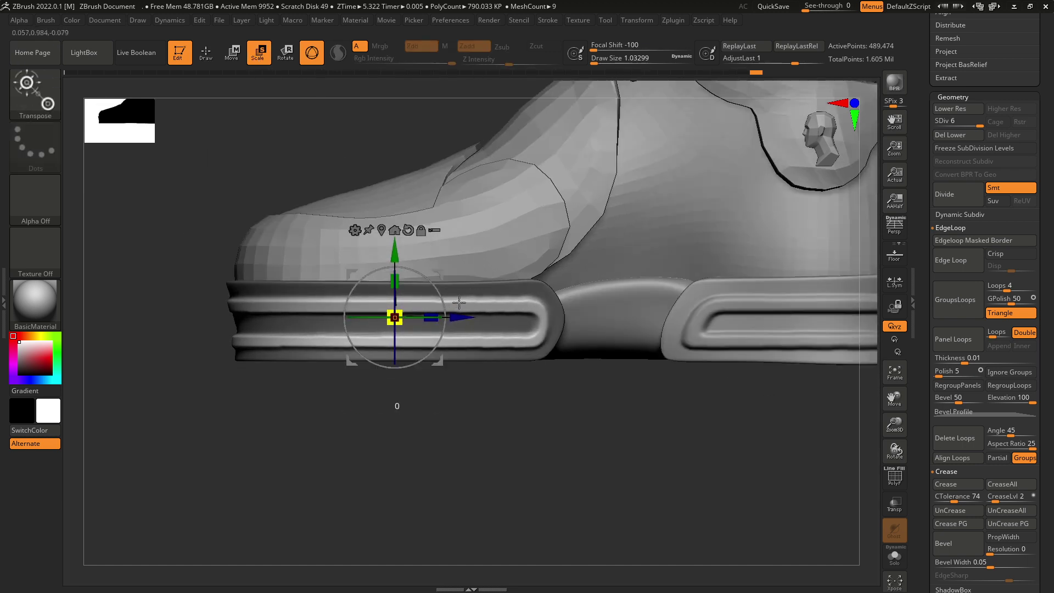
ctrl+right_drag(491, 393, 576, 423)
key(ctrl+z)
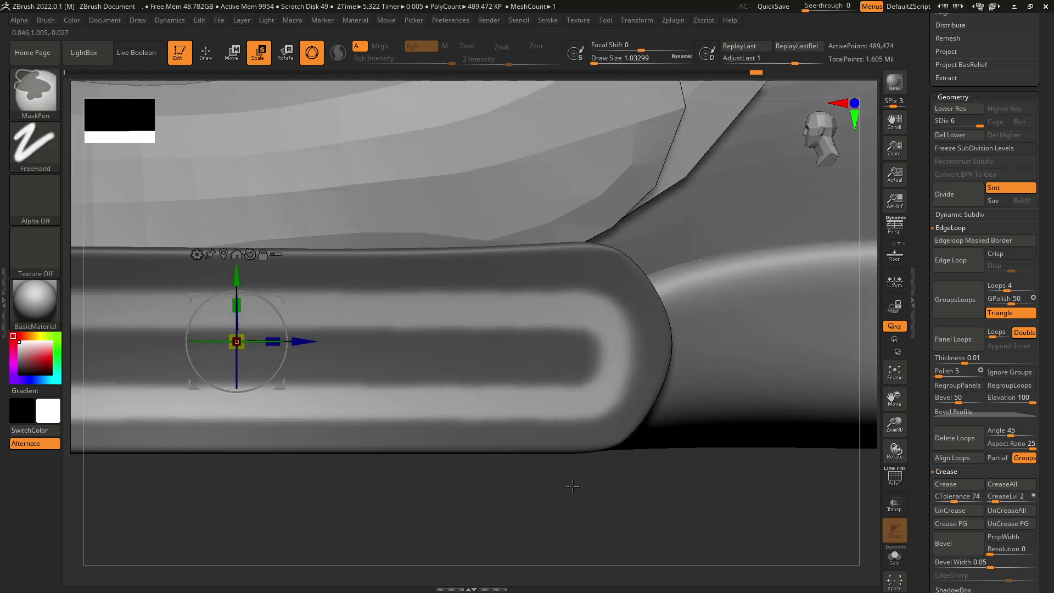
- Blur the front-sole mask further and try another inflation of the band, undoing the inflation
ctrl+right_drag(567, 379, 533, 351)
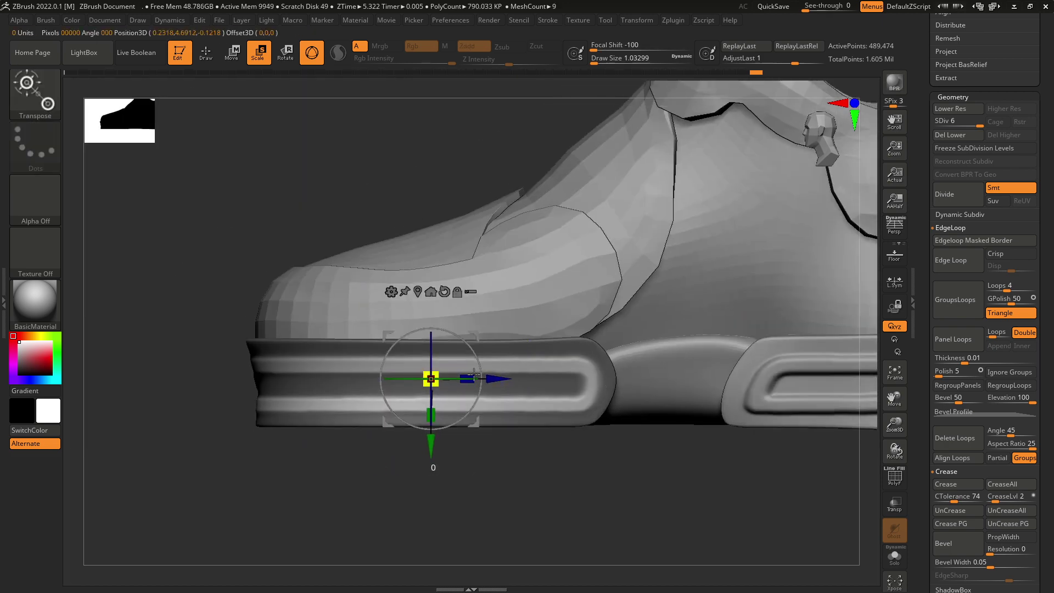
ctrl+drag(524, 393, 553, 426)
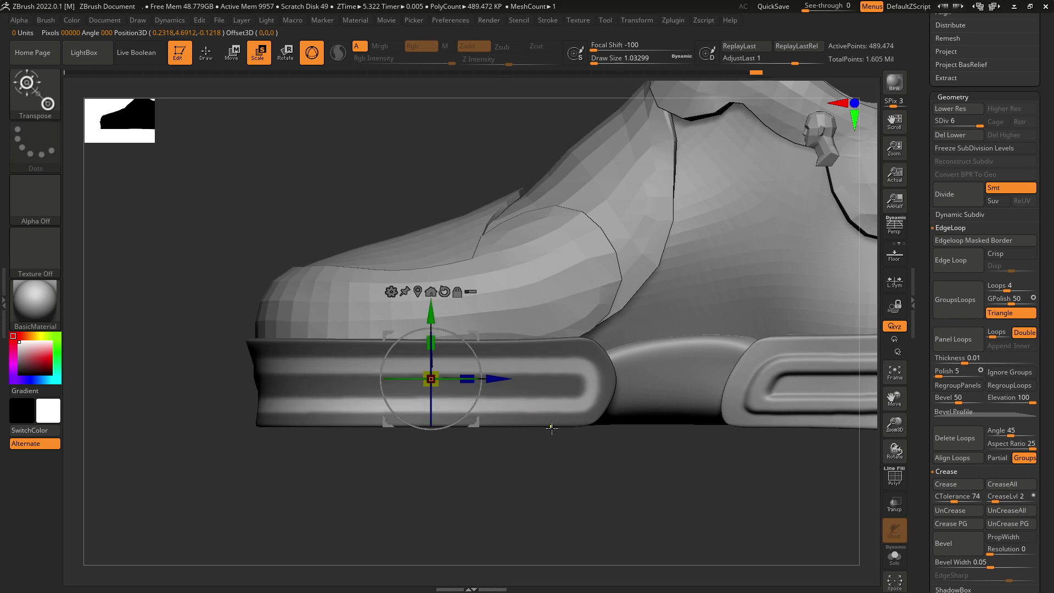
key(ctrl+z)
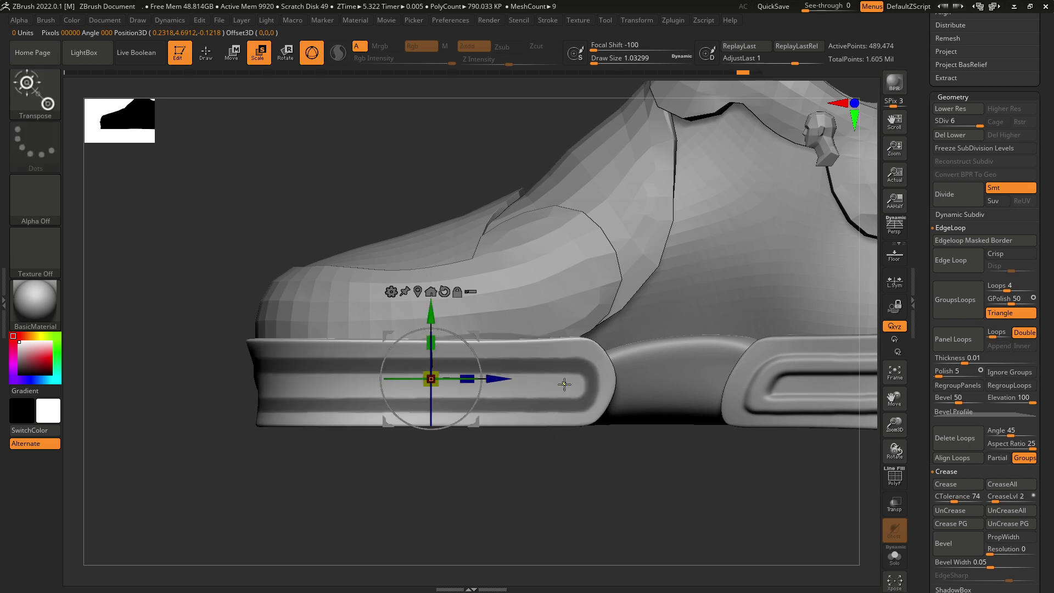
ctrl+click(514, 463)
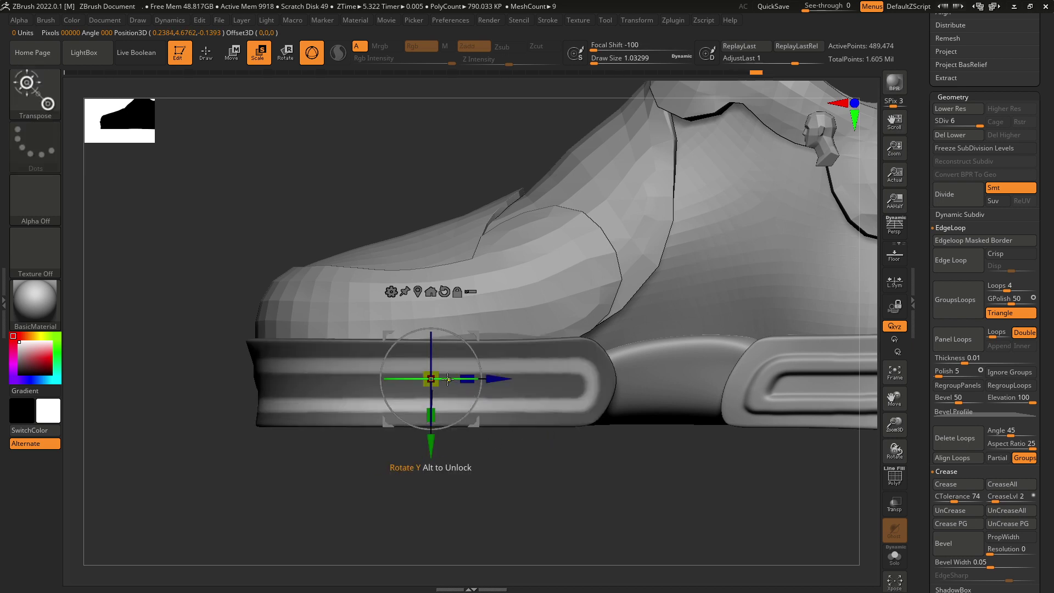
ctrl+drag(433, 376, 533, 374)
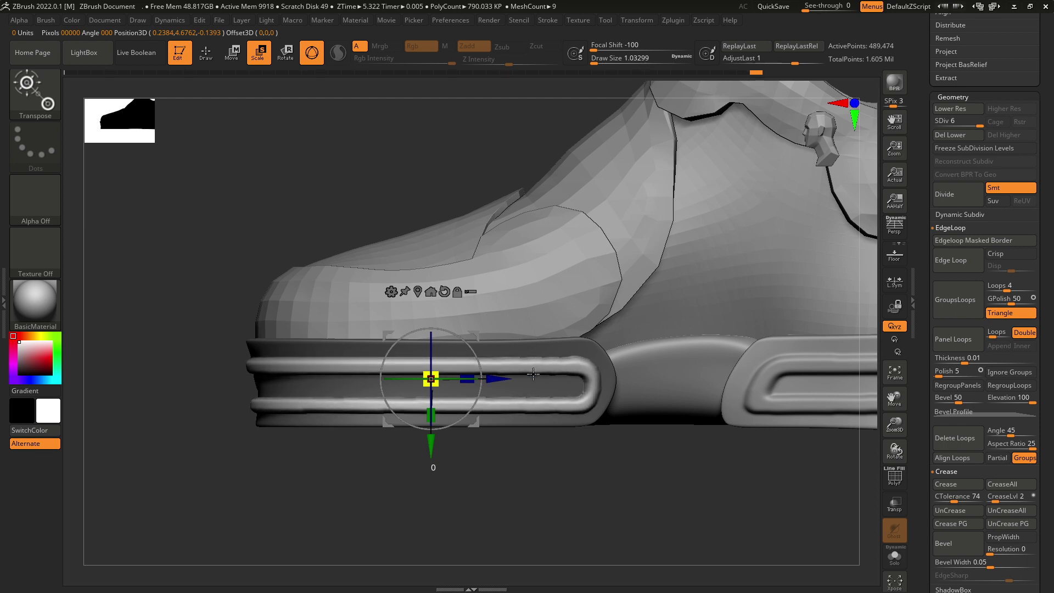
key(ctrl+z)
- Soften the mask again, inflate the front sole's band from the gizmo's centre, and clear the mask
ctrl+click(564, 466)
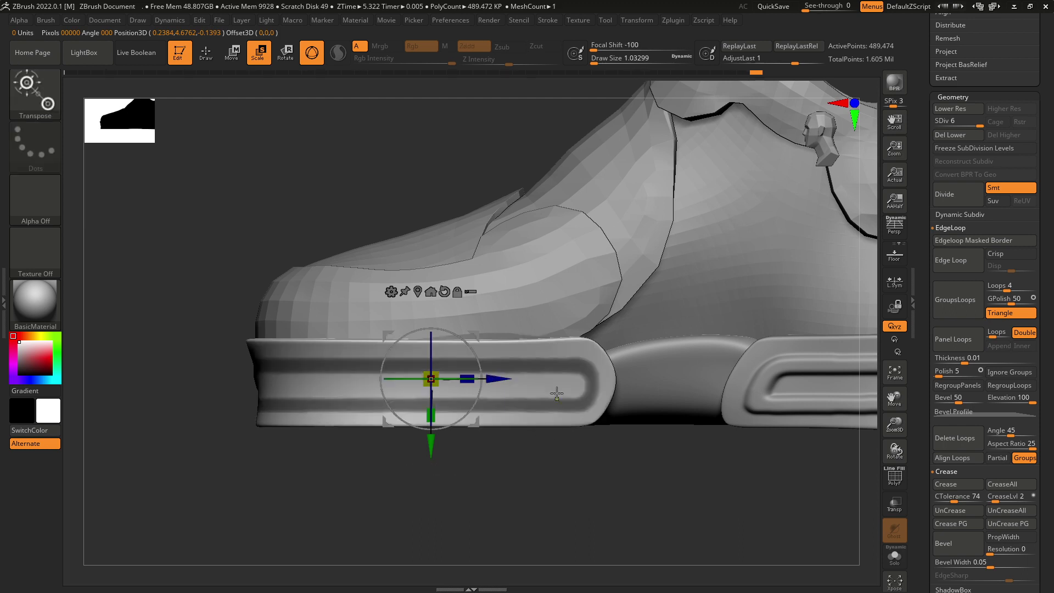
ctrl+click(576, 459)
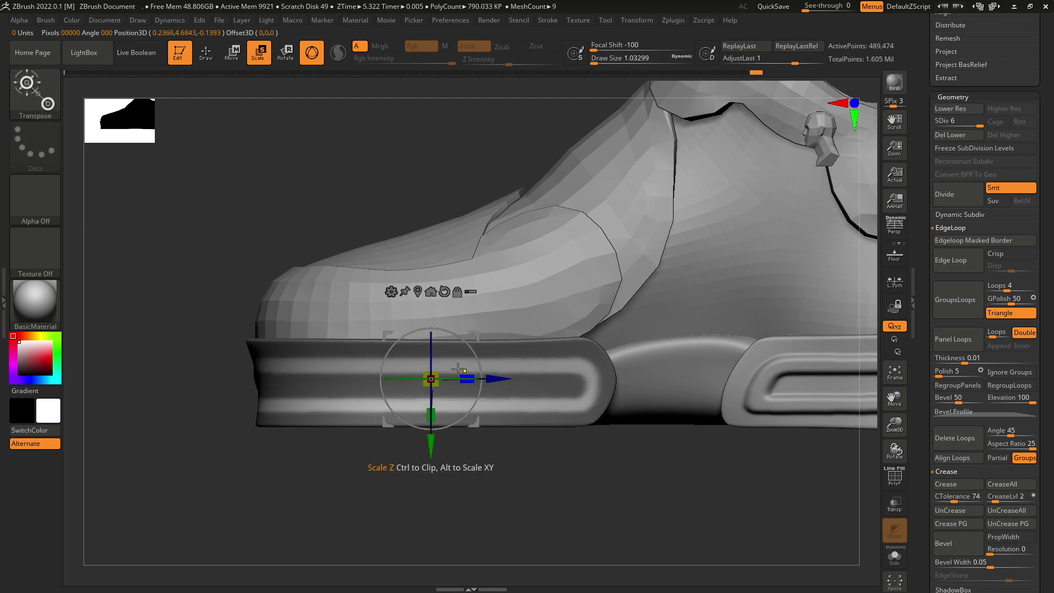
drag(444, 373, 526, 362)
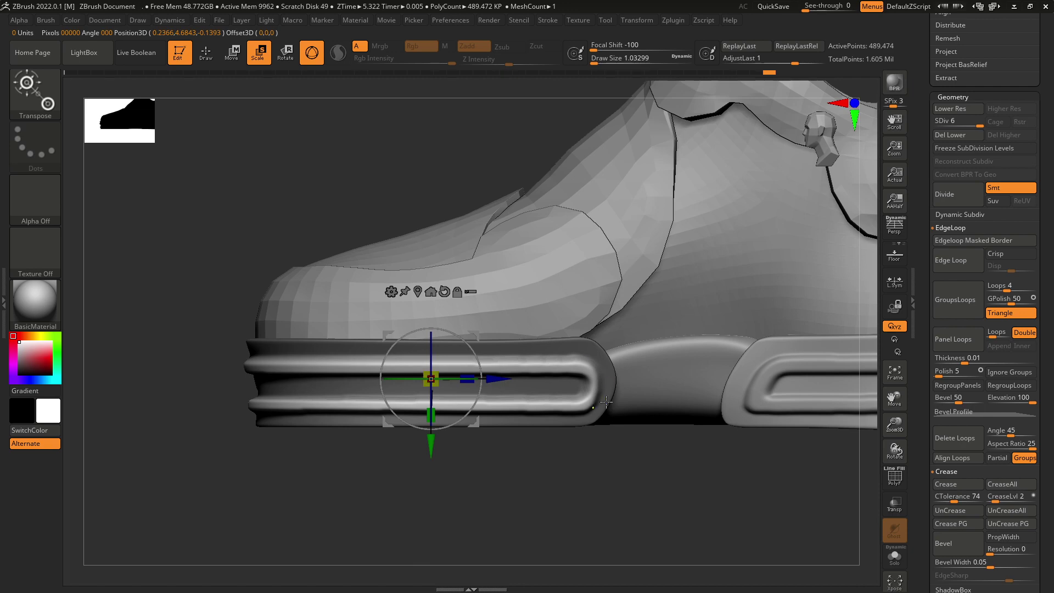
ctrl+right_drag(606, 402, 604, 371)
mouse_move(626, 468)
right_down()
mouse_move(654, 473)
mouse_move(667, 461)
right_up()
ctrl+drag(667, 455, 675, 485)
- Return to Draw mode and examine the front and heel sole bands from several angles and distances
right_drag(675, 467, 681, 497)
mouse_move(681, 497)
ctrl+right_down()
mouse_move(641, 428)
mouse_move(659, 483)
mouse_move(667, 440)
ctrl+right_up()
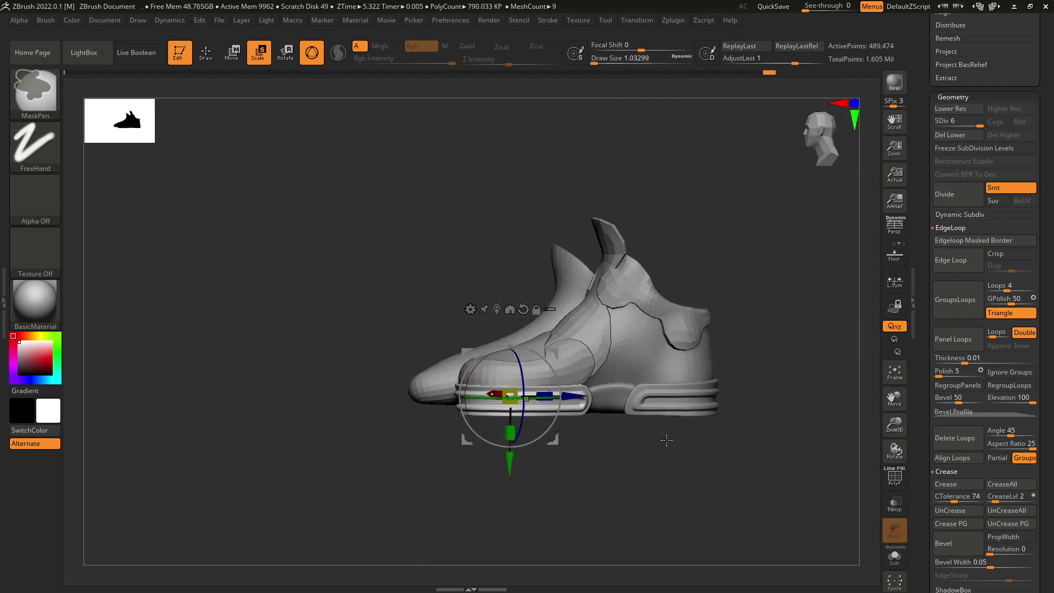
alt+right_drag(714, 478, 624, 454)
ctrl+right_drag(625, 453, 605, 428)
ctrl+right_drag(605, 428, 606, 477)
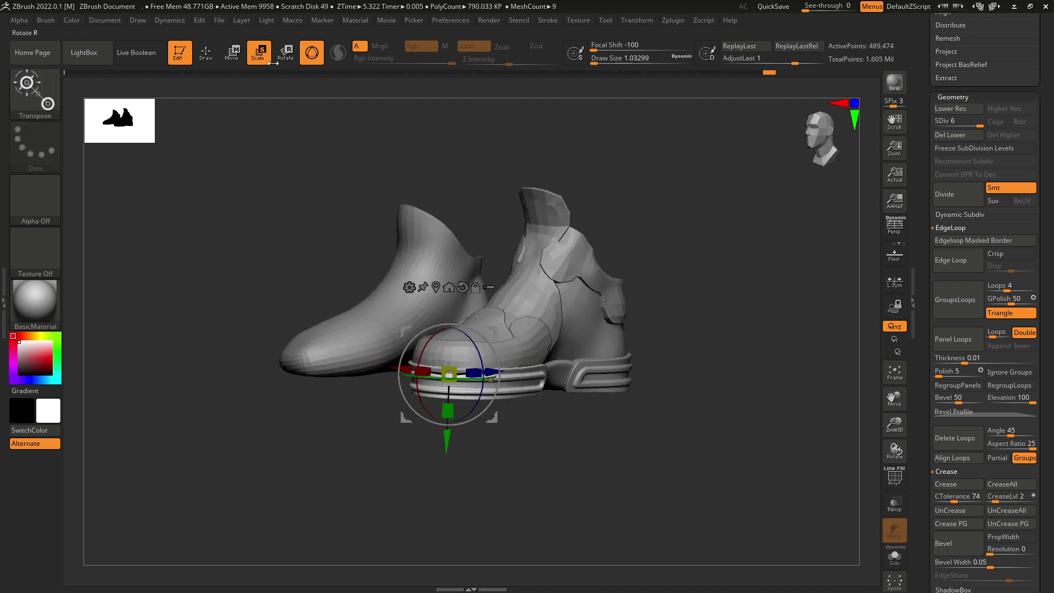
click(207, 61)
mouse_move(640, 428)
ctrl+right_down()
mouse_move(653, 379)
mouse_move(602, 367)
mouse_move(622, 370)
ctrl+right_up()
ctrl+right_drag(621, 370, 626, 448)
mouse_move(626, 448)
ctrl+right_down()
mouse_move(612, 416)
mouse_move(609, 440)
mouse_move(593, 430)
mouse_move(586, 483)
mouse_move(602, 461)
mouse_move(572, 392)
mouse_move(581, 428)
mouse_move(565, 419)
mouse_move(571, 407)
mouse_move(636, 421)
ctrl+right_up()
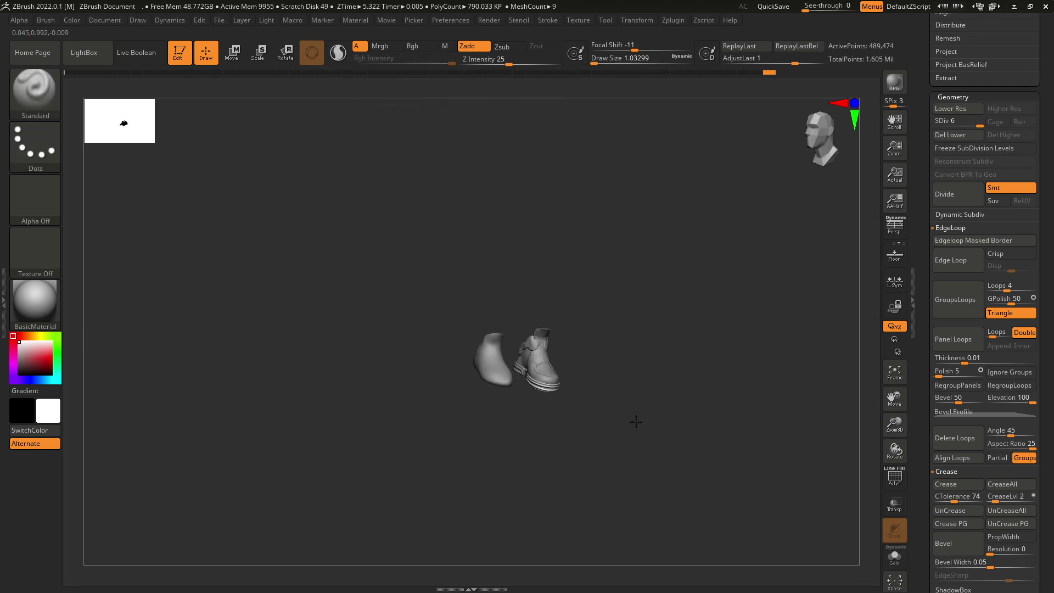
- Make the toe-cap panel the active subtool and examine it together with the soles in a three-quarter view
mouse_move(631, 459)
right_down()
mouse_move(588, 428)
mouse_move(605, 438)
mouse_move(579, 445)
mouse_move(609, 425)
mouse_move(593, 450)
mouse_move(561, 410)
mouse_move(596, 403)
mouse_move(599, 420)
right_up()
alt+click(584, 345)
mouse_move(584, 345)
right_down()
mouse_move(612, 494)
mouse_move(571, 378)
right_up()
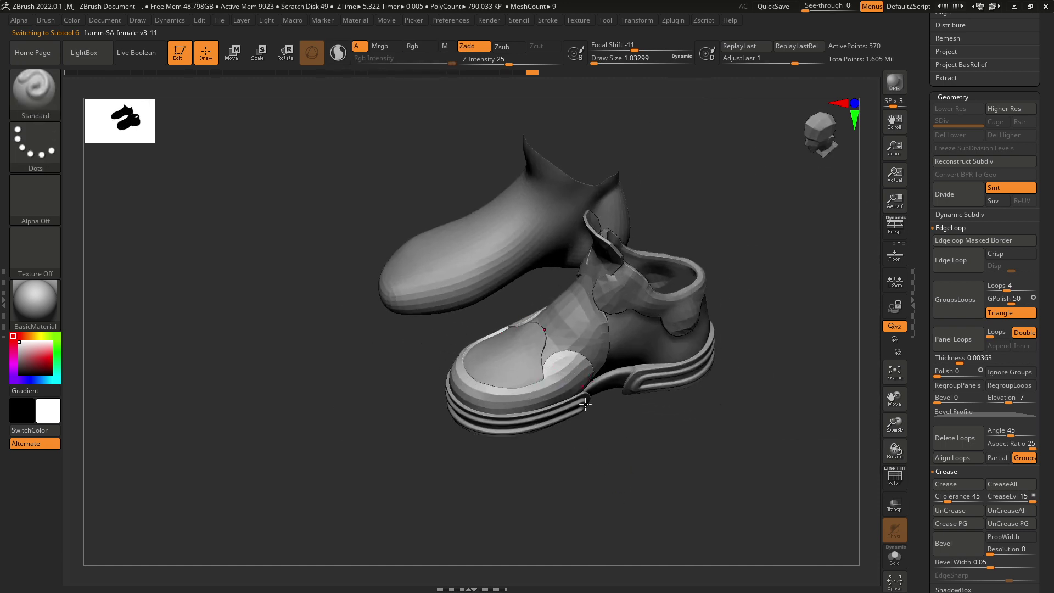
mouse_move(629, 428)
right_down()
mouse_move(632, 443)
mouse_move(633, 433)
right_up()
right_drag(634, 433, 634, 467)
ctrl+right_drag(634, 467, 727, 499)
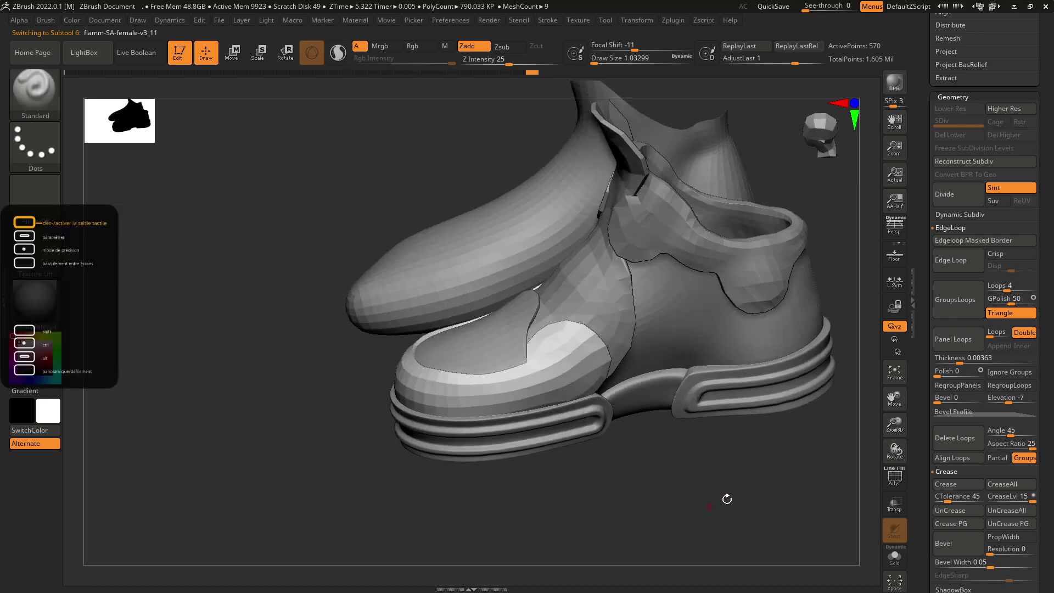
- Choose the Move Topological brush and enlarge its draw size to about 9.4
drag(1044, 374, 1038, 266)
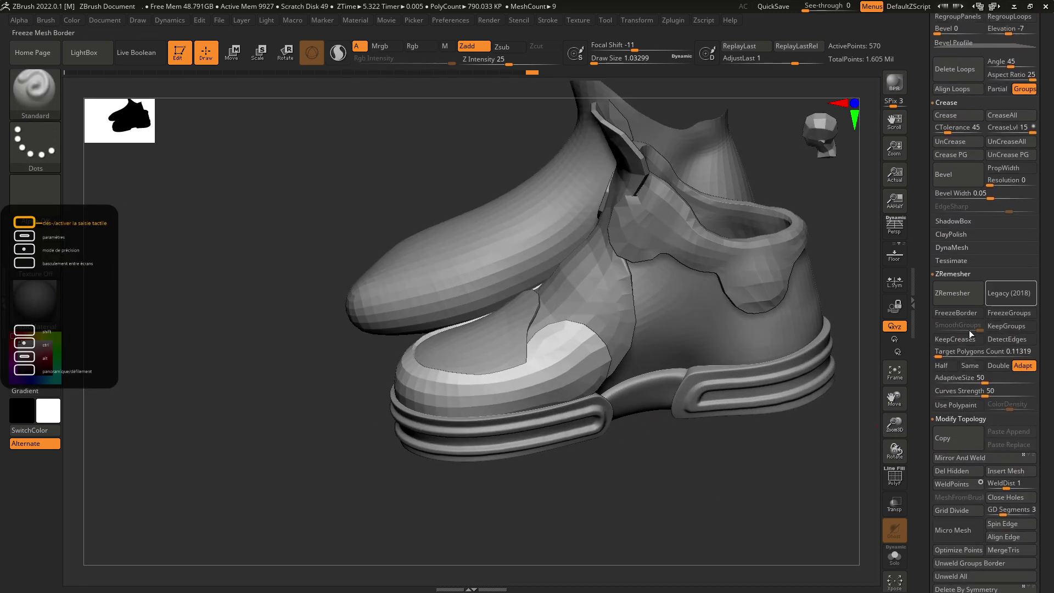
drag(1039, 409, 1009, 459)
drag(1050, 308, 1042, 356)
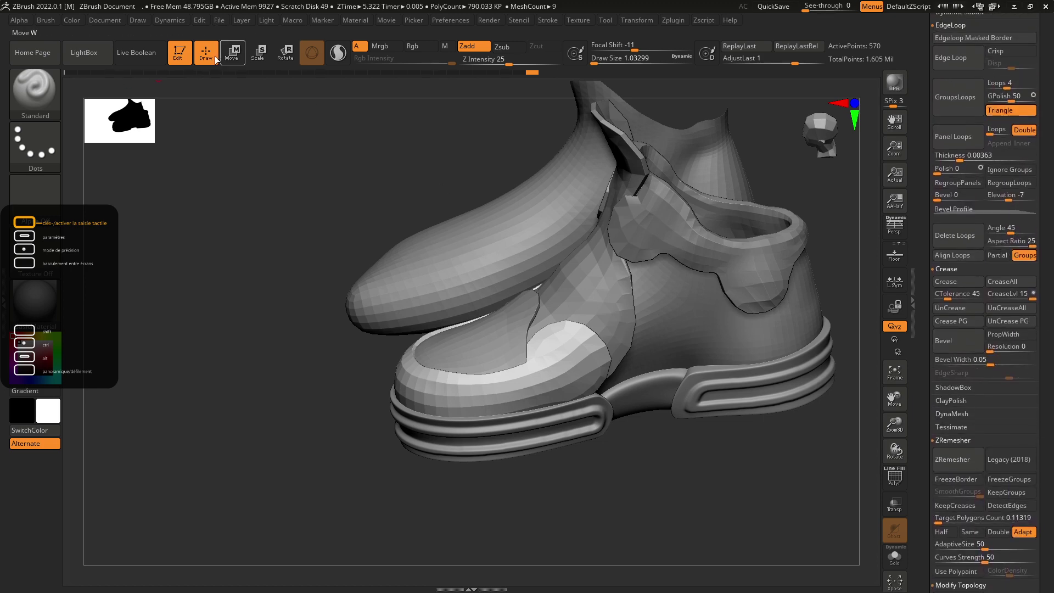
key(w)
click(48, 94)
click(206, 52)
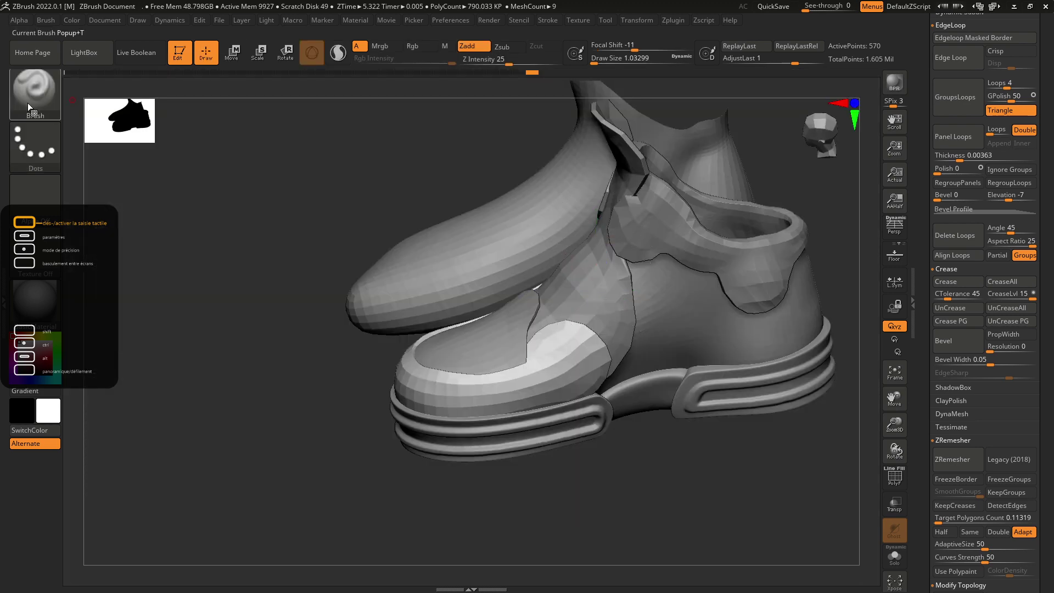
click(30, 94)
click(526, 363)
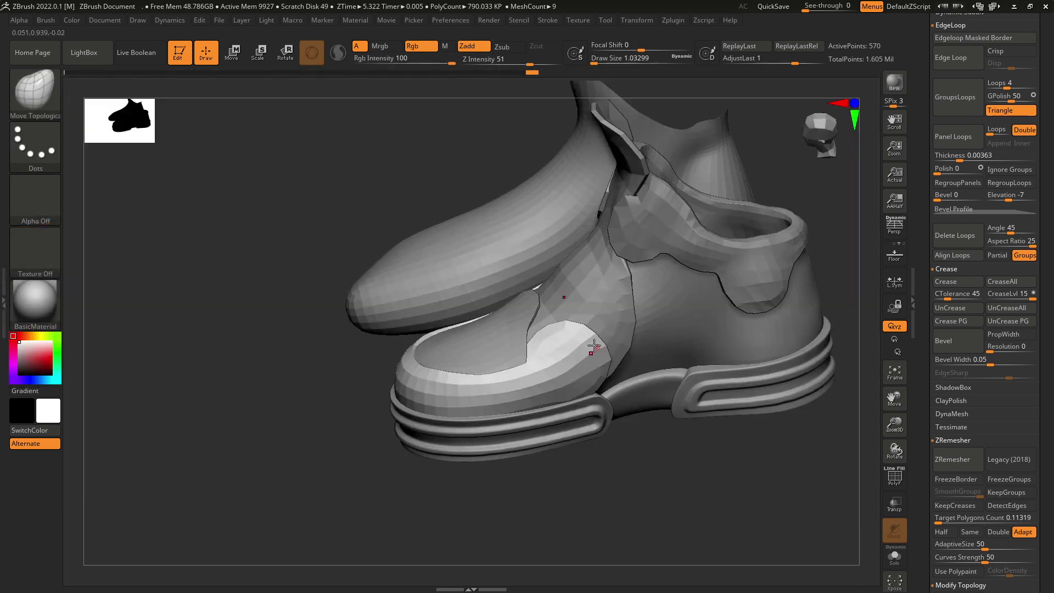
key(s)
drag(591, 347, 589, 339)
key(s)
drag(634, 434, 647, 453)
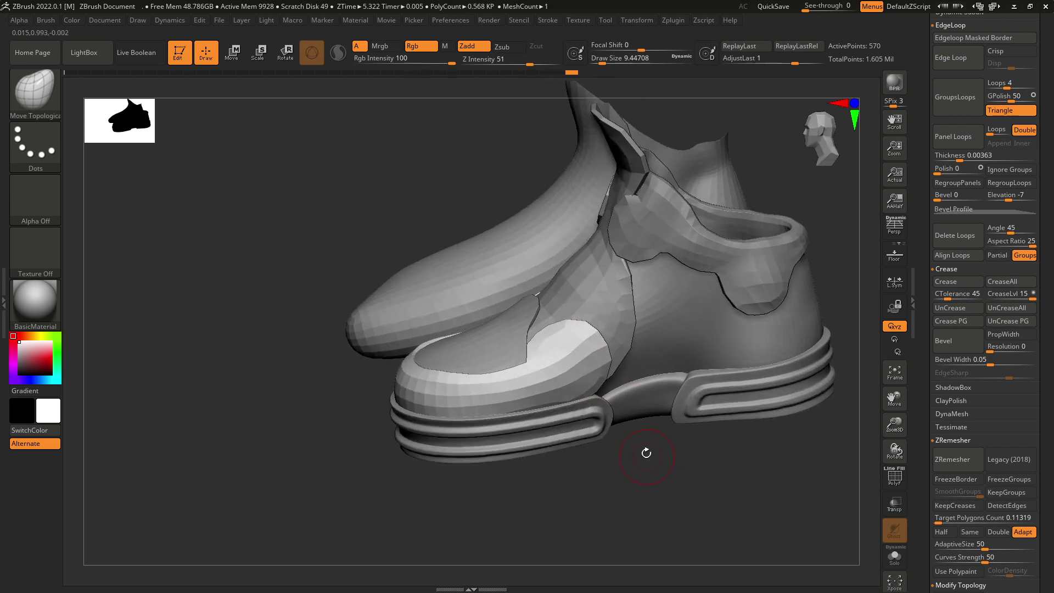
- Try a crease level of 2 on the toe-cap panel and undo it
scroll(1029, 227, down, 10)
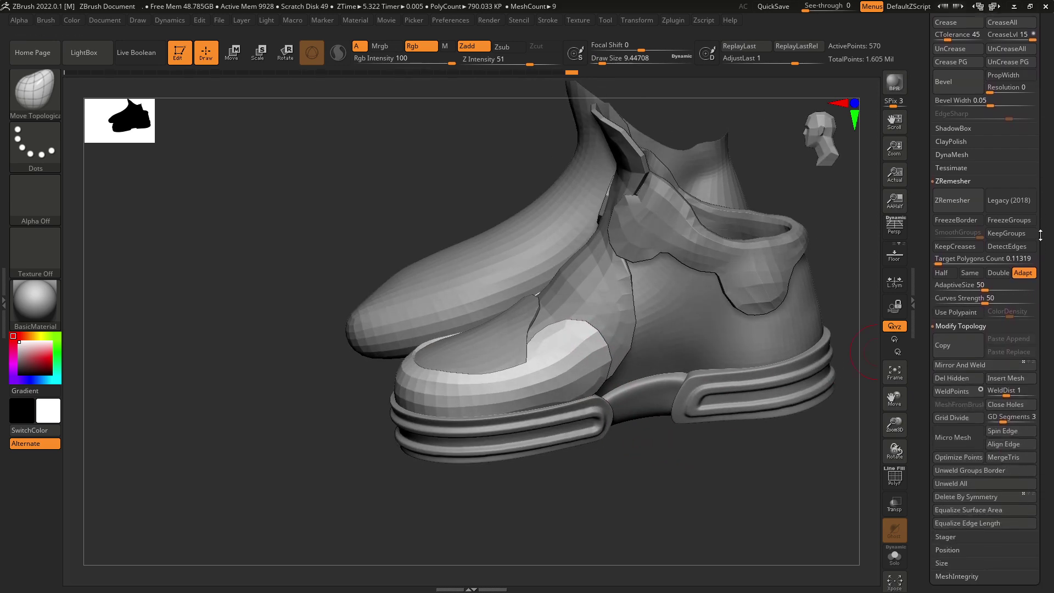
scroll(1029, 227, up, 10)
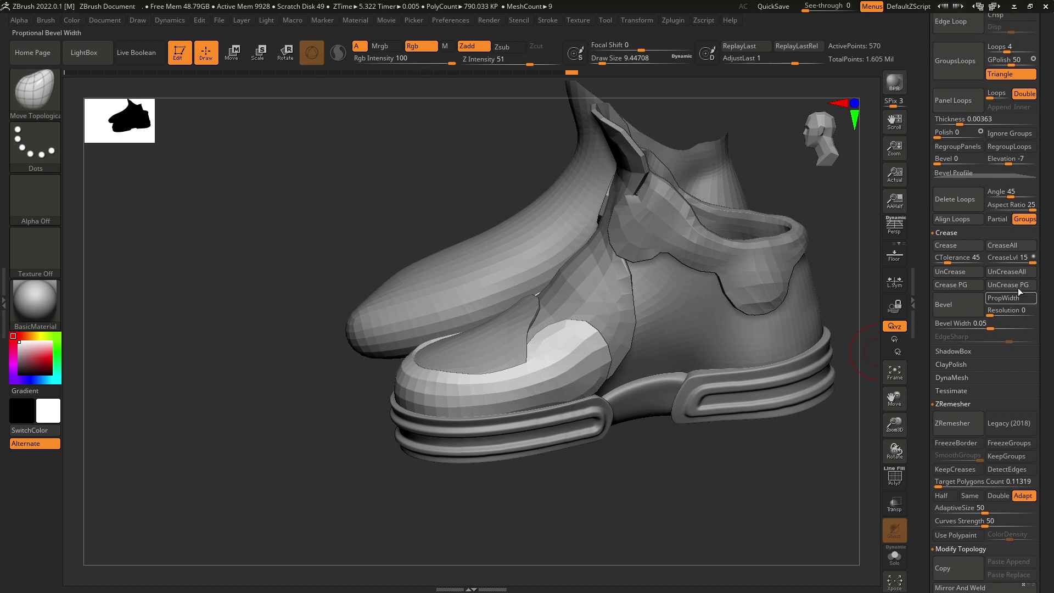
click(993, 260)
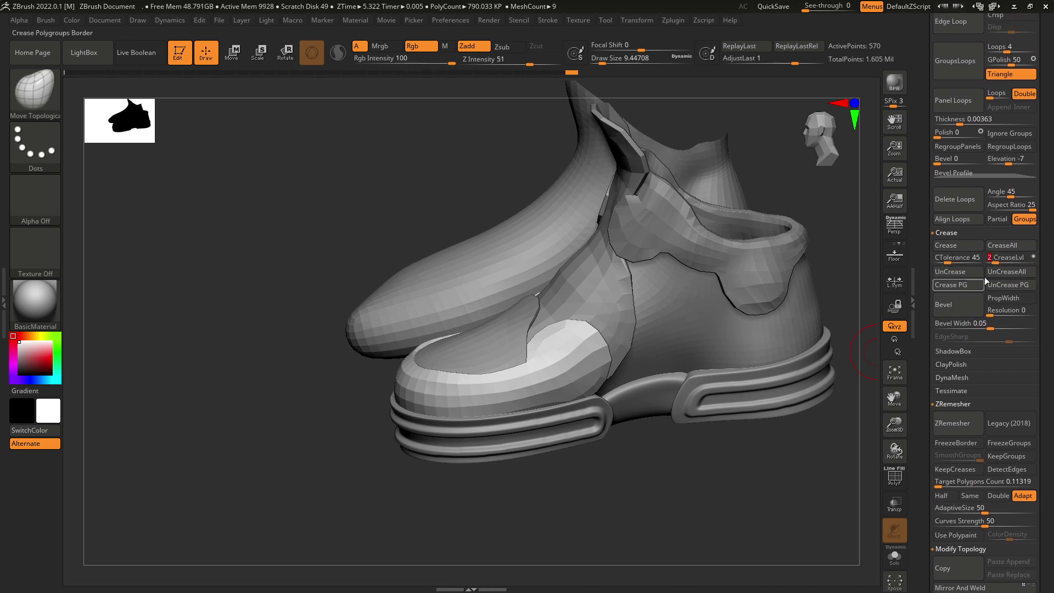
key(ctrl)
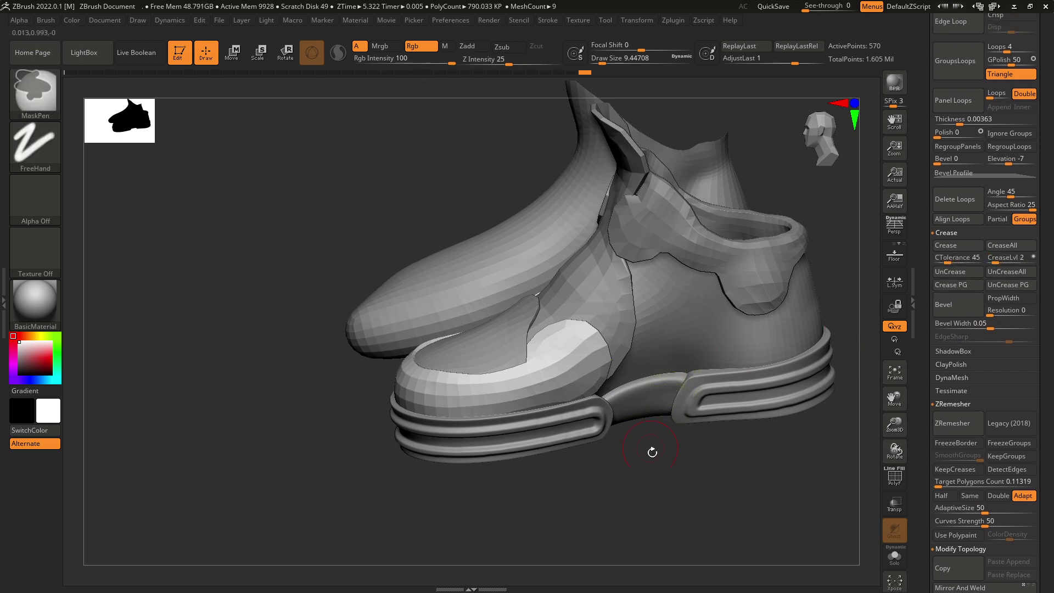
shift+drag(666, 480, 650, 495)
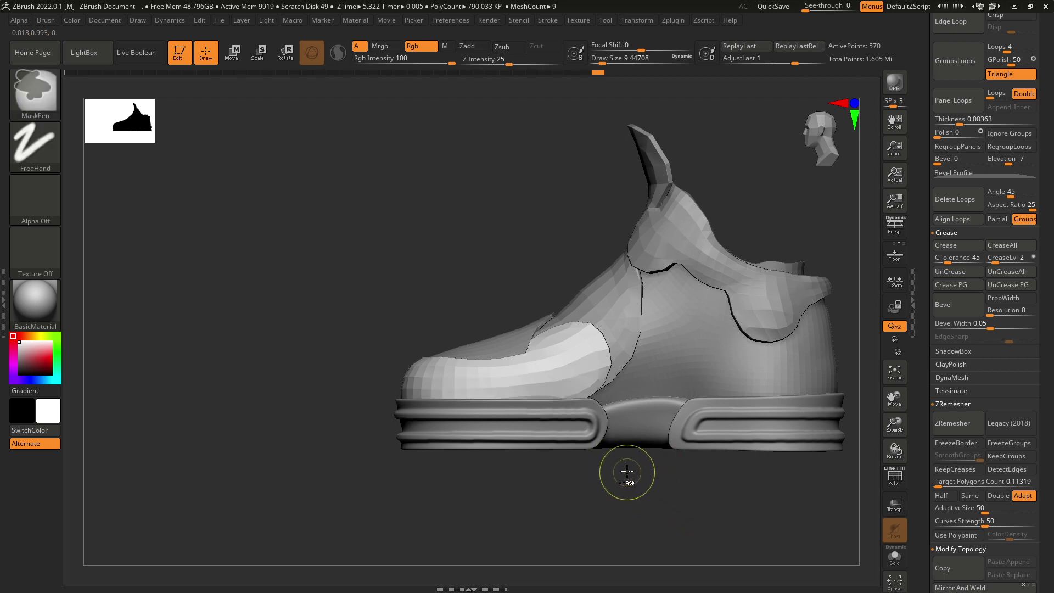
key(ctrl+z)
key(ctrl+z)
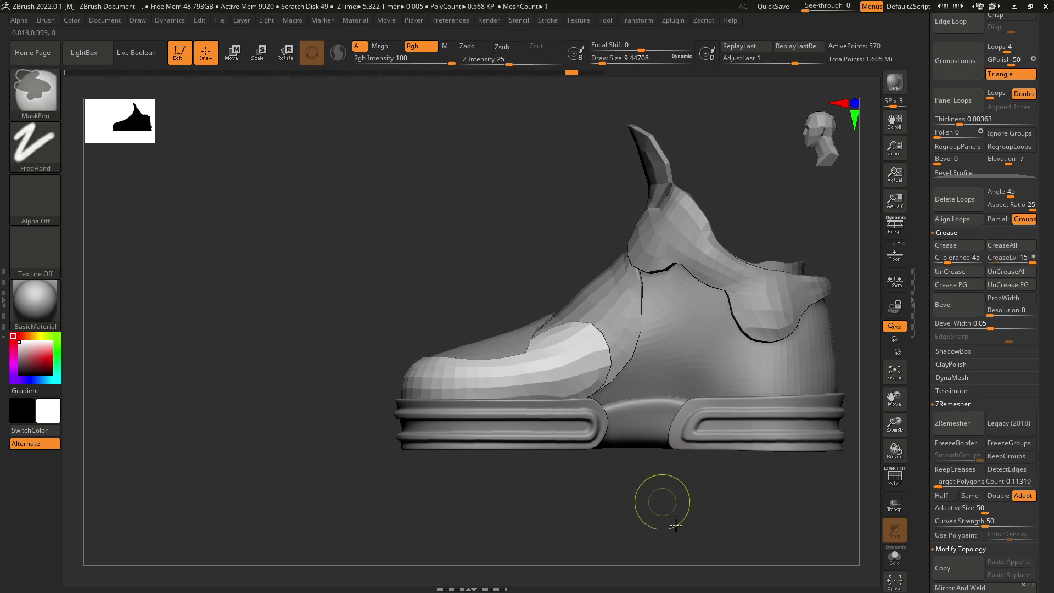
- Set the toe-cap panel's crease level to 2 and subdivide it several times
ctrl+drag(661, 508, 687, 525)
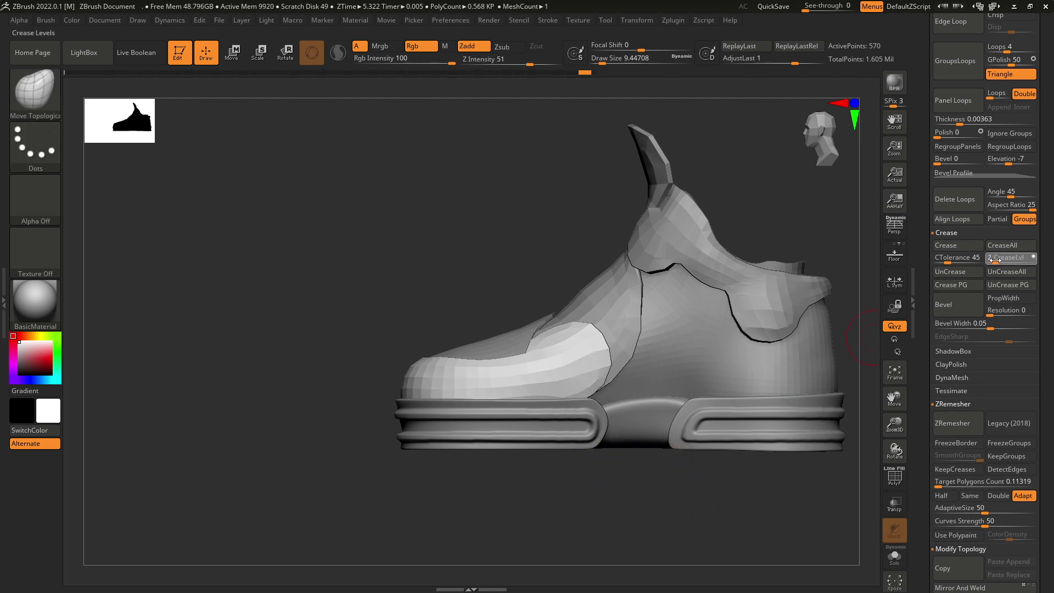
mouse_move(727, 453)
ctrl+mouse_down()
mouse_move(638, 511)
mouse_move(650, 474)
mouse_move(540, 409)
ctrl+mouse_up()
key(ctrl+d)
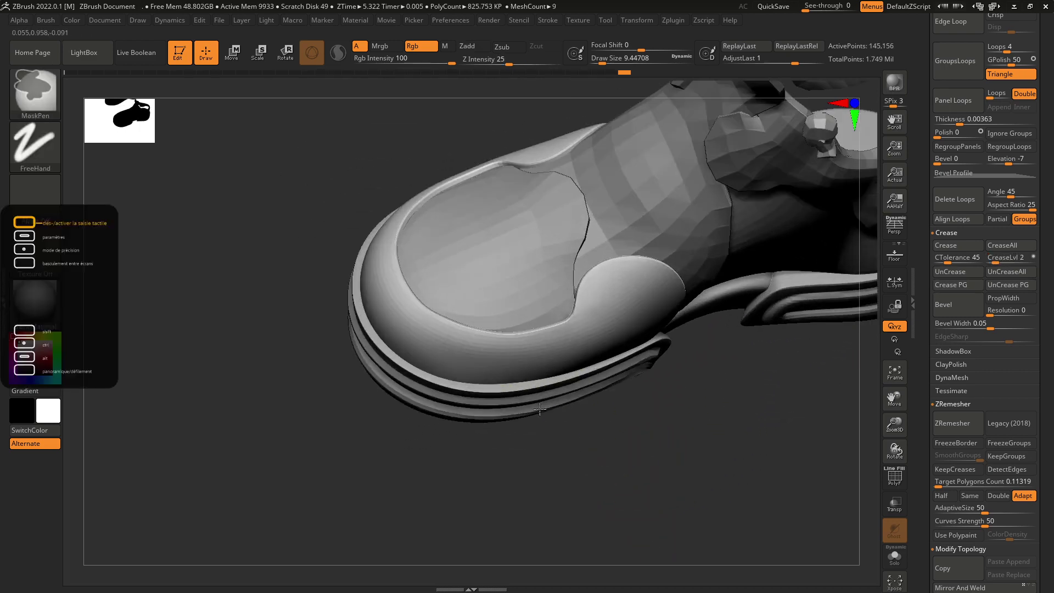
- Enlarge the Move Topological brush to about 15.6 and nudge the toe-cap panel's shape from above and from the side
ctrl+right_drag(539, 410, 540, 372)
drag(460, 306, 450, 302)
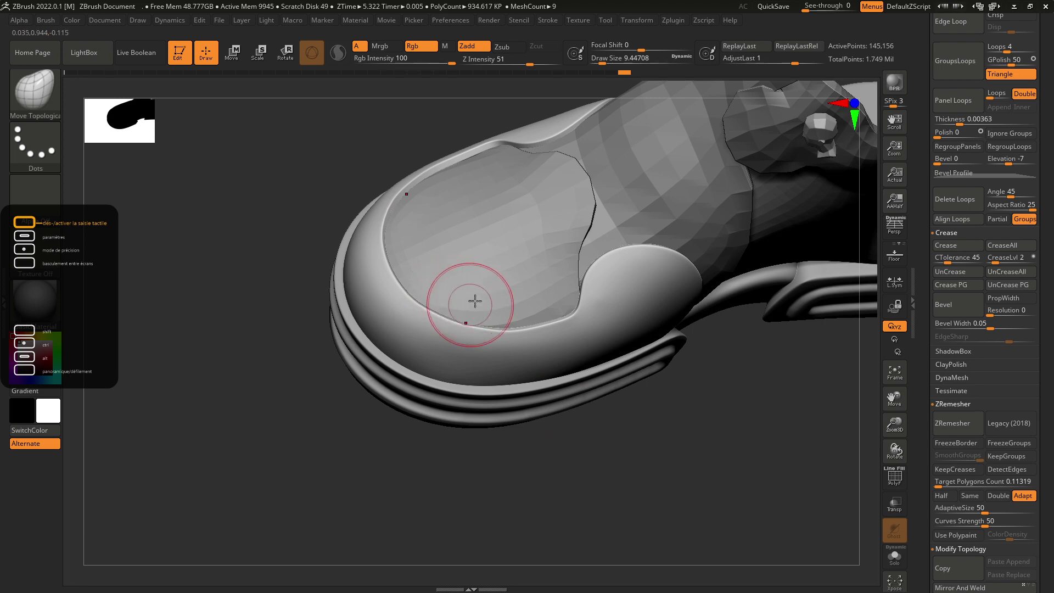
key(])
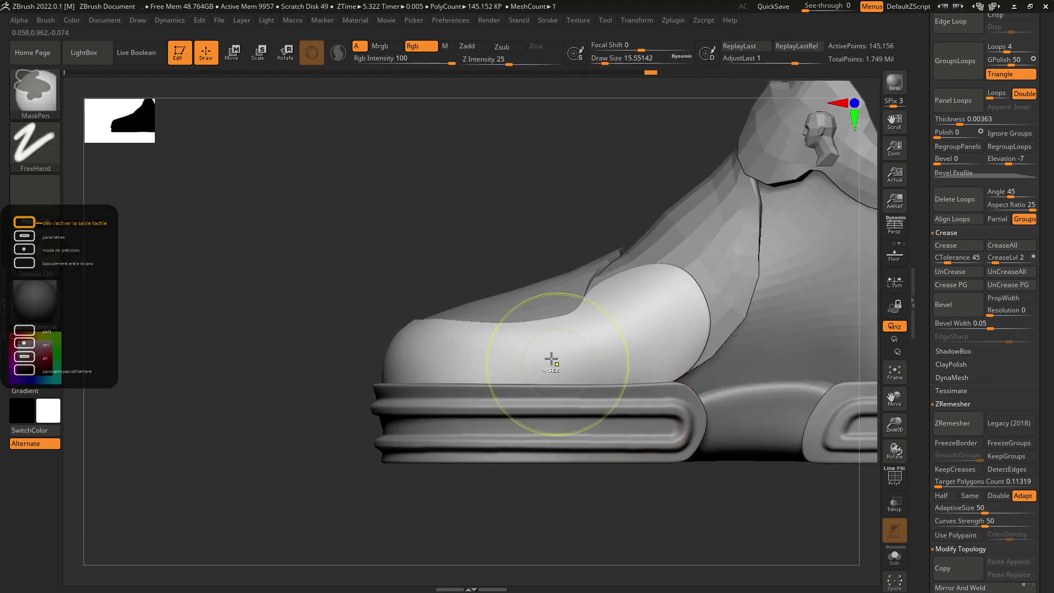
key(space)
drag(432, 295, 433, 268)
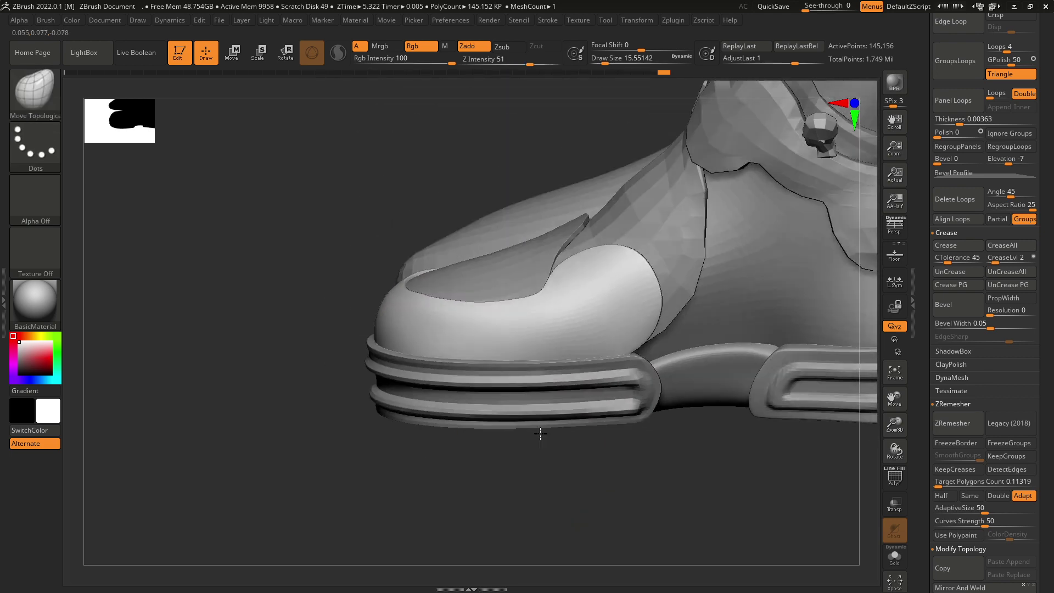
right_drag(578, 504, 672, 472)
right_drag(673, 472, 776, 486)
mouse_move(775, 486)
alt+right_down()
mouse_move(699, 412)
mouse_move(652, 401)
mouse_move(586, 331)
alt+right_up()
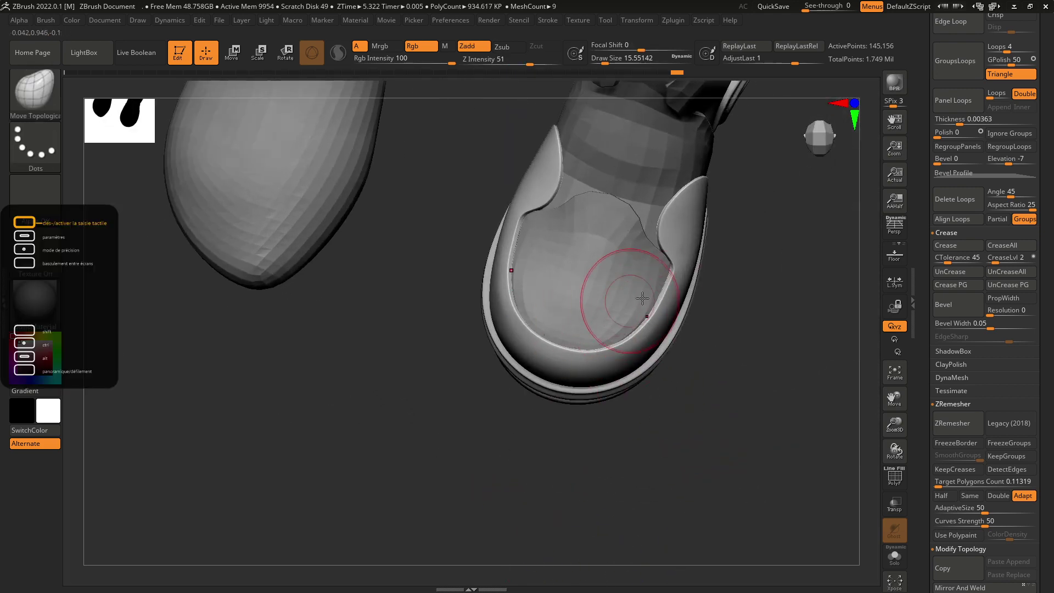
- Smooth the toe-cap panel's surface and edges along the front sole, checking it from several angles
right_drag(617, 282, 714, 329)
mouse_move(782, 353)
ctrl+right_down()
mouse_move(730, 341)
mouse_move(703, 291)
ctrl+right_up()
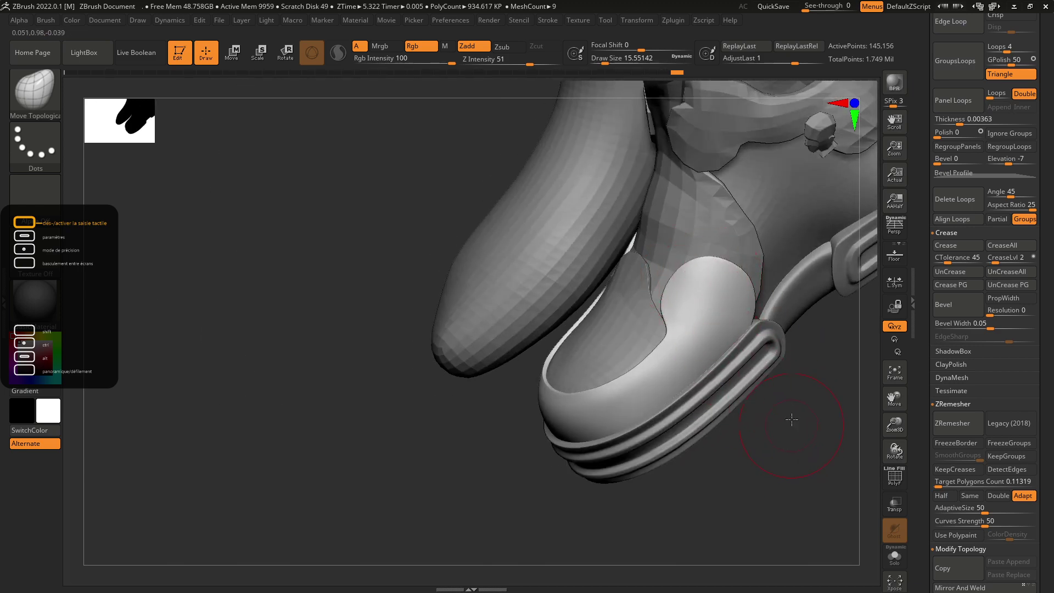
right_drag(792, 421, 549, 332)
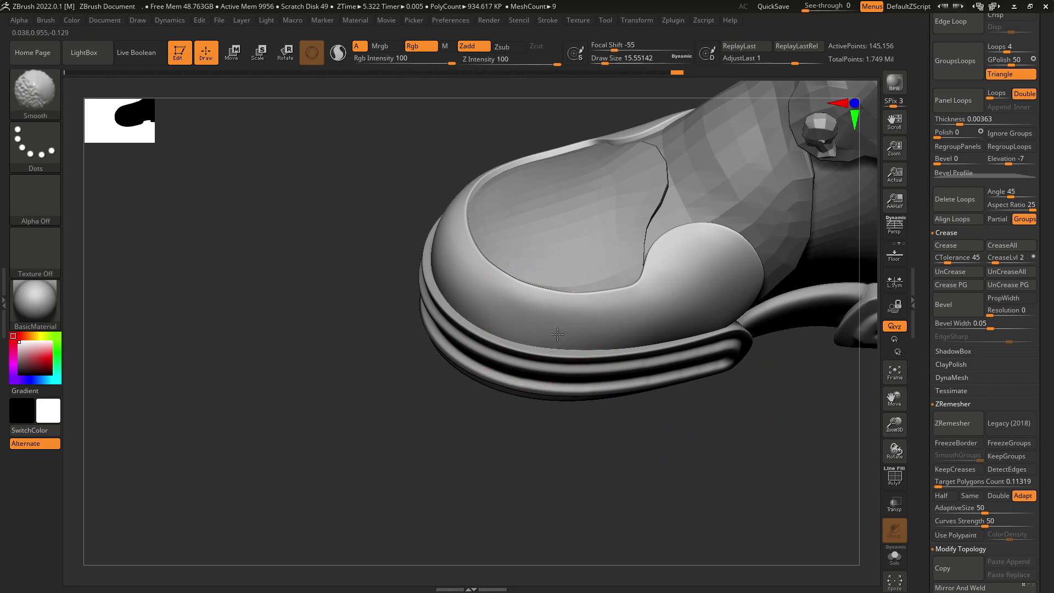
drag(614, 448, 621, 499)
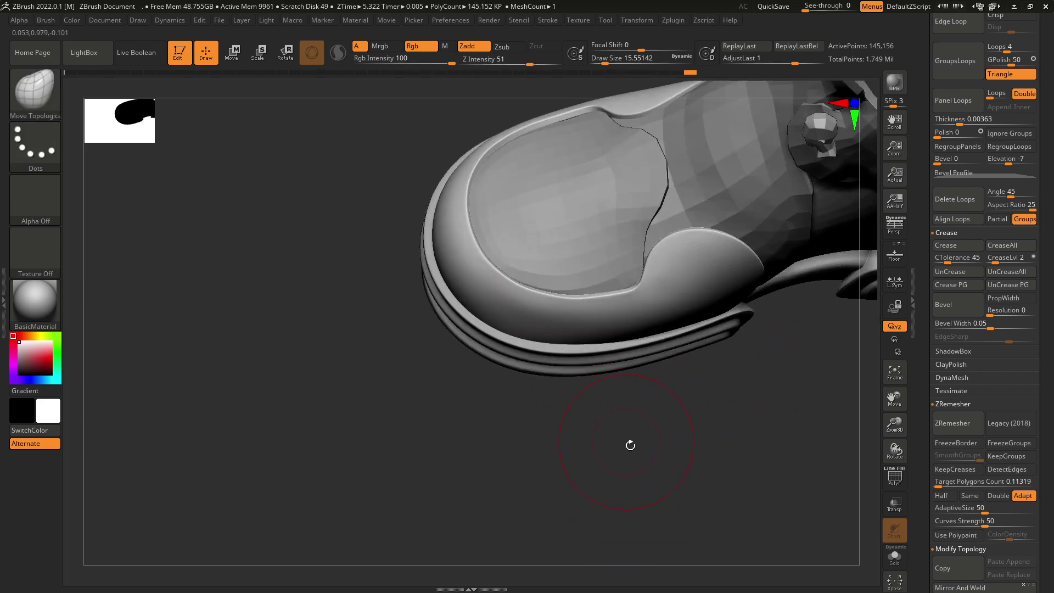
drag(631, 445, 640, 480)
drag(736, 393, 729, 262)
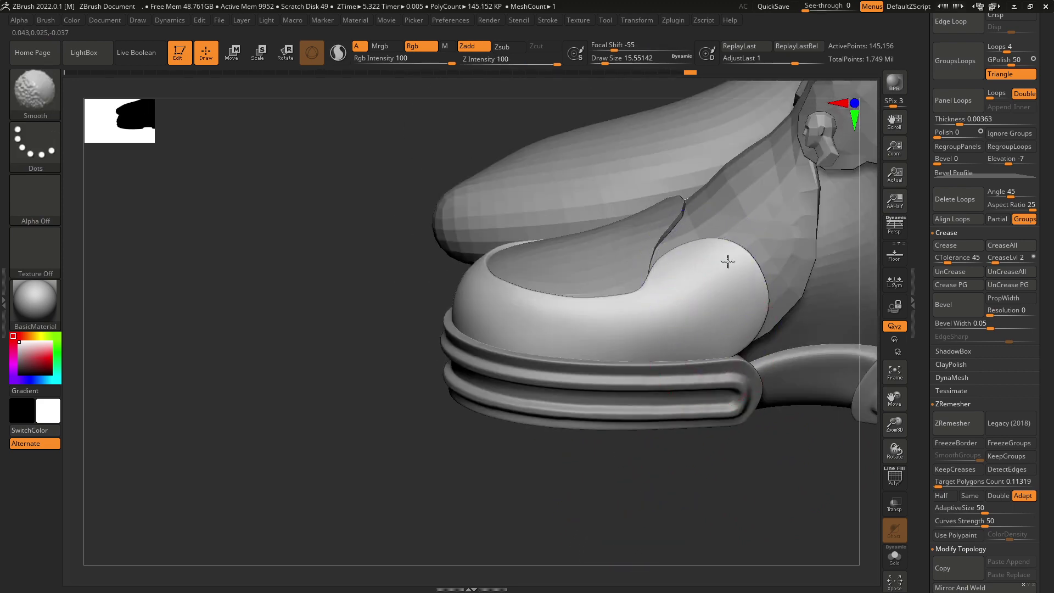
drag(669, 360, 596, 346)
- Mask the toe-cap panel's surface while leaving its rim free, and blur the mask
key(w)
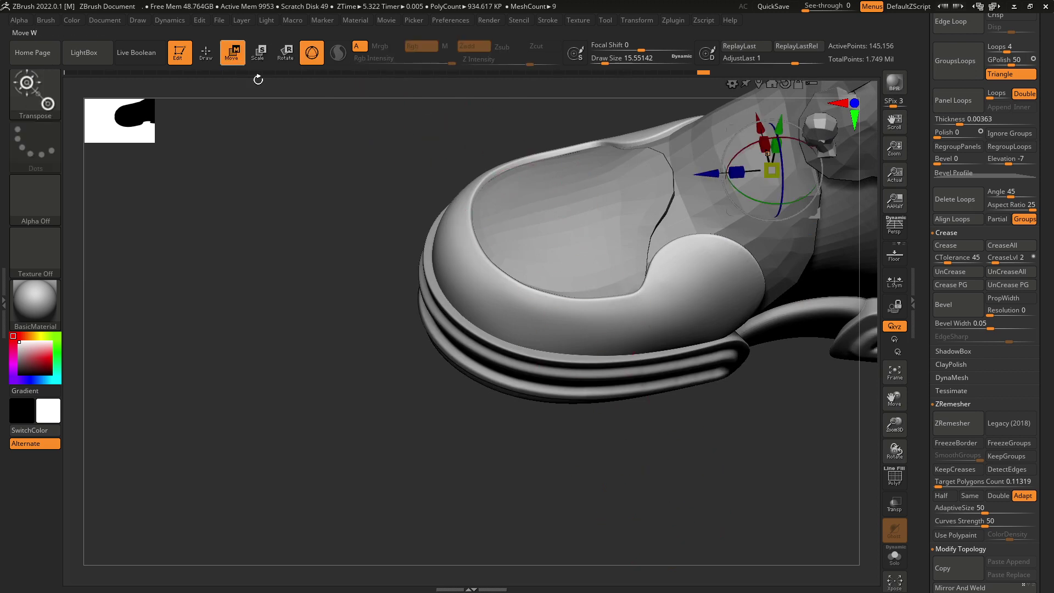
click(592, 323)
ctrl+right_drag(573, 390, 556, 362)
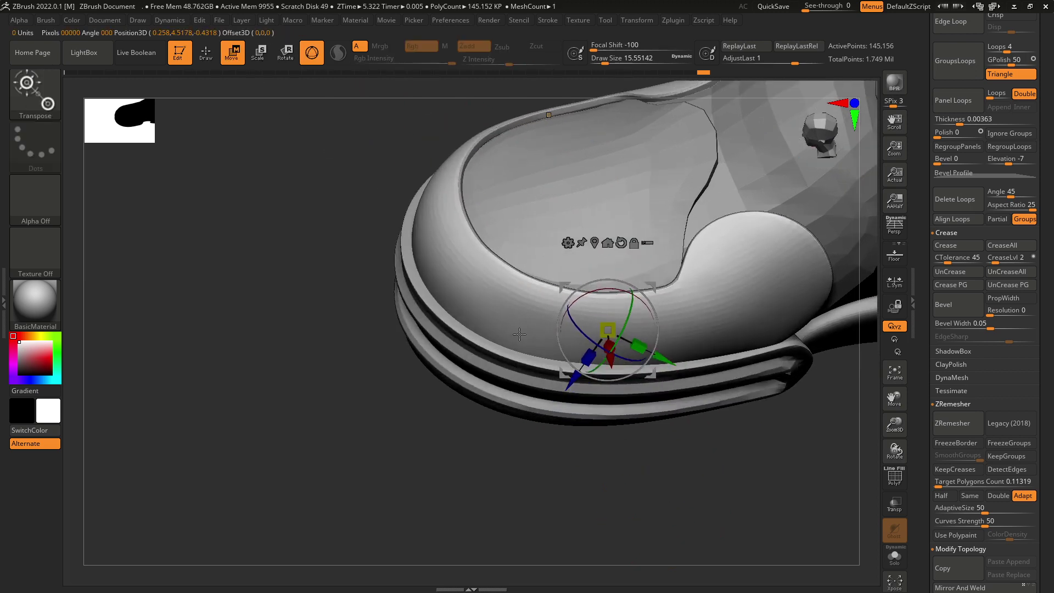
key(q)
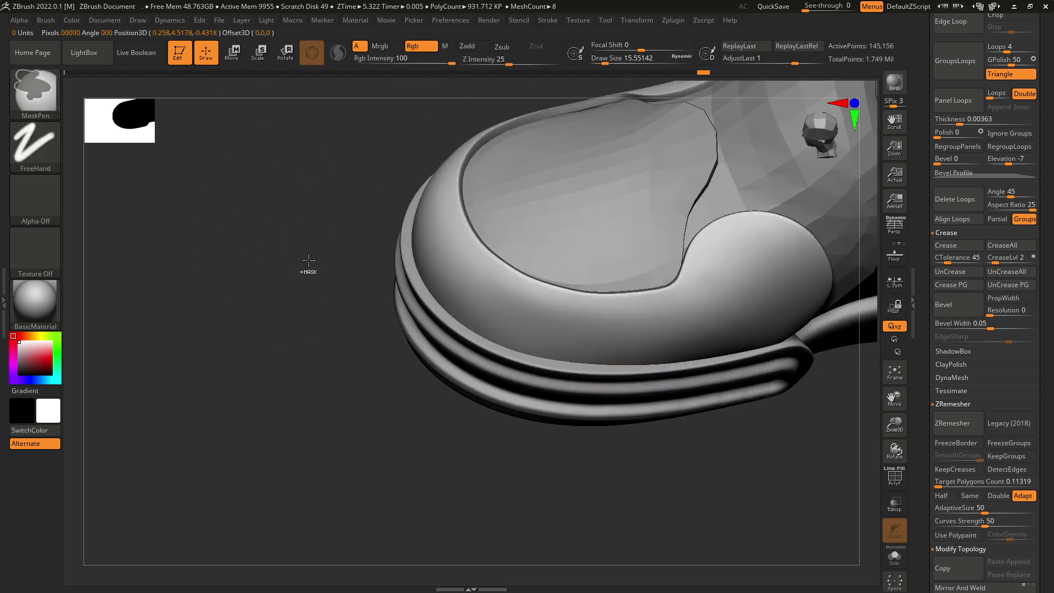
ctrl+click(308, 264)
ctrl+click(541, 315)
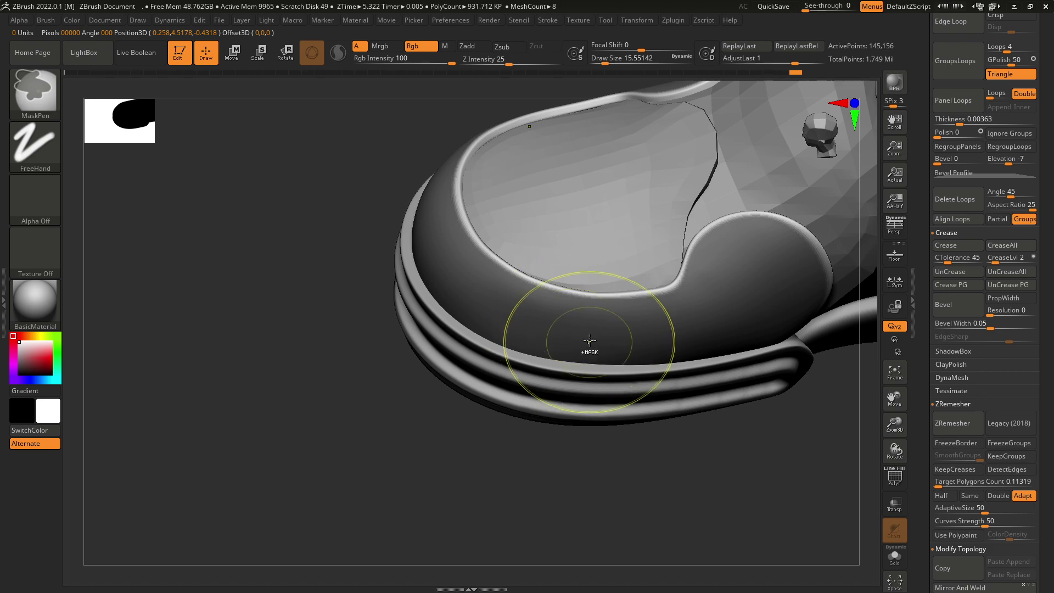
- Inflate the toe-cap panel's unmasked rim from the gizmo's centre, clear the mask, and return to Draw mode
mouse_move(612, 444)
mouse_down()
mouse_move(584, 457)
mouse_move(602, 420)
mouse_move(585, 428)
mouse_move(595, 489)
mouse_up()
click(261, 54)
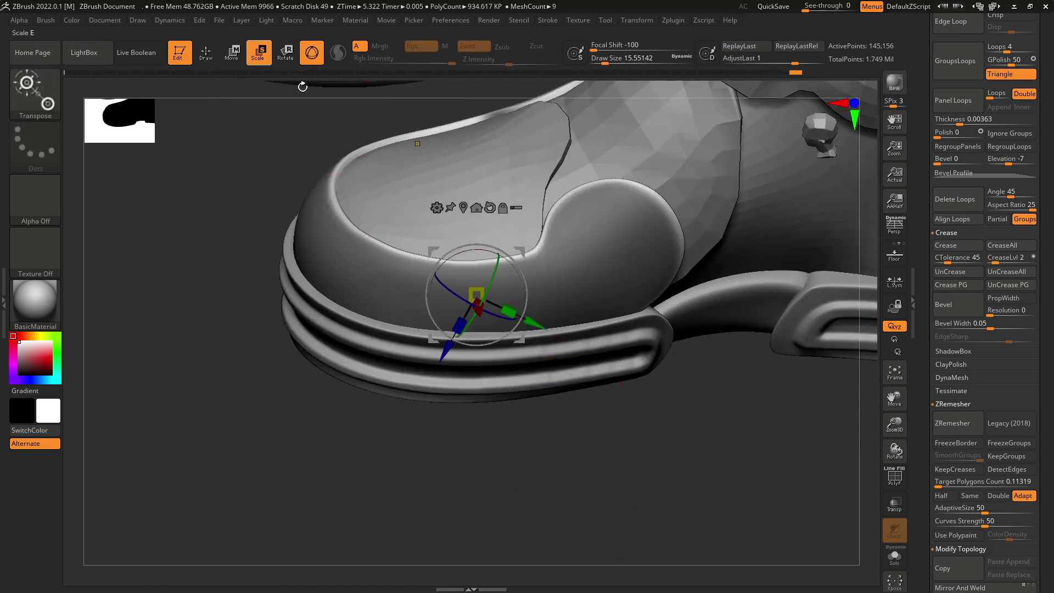
ctrl+right_drag(445, 142, 515, 319)
drag(481, 297, 509, 267)
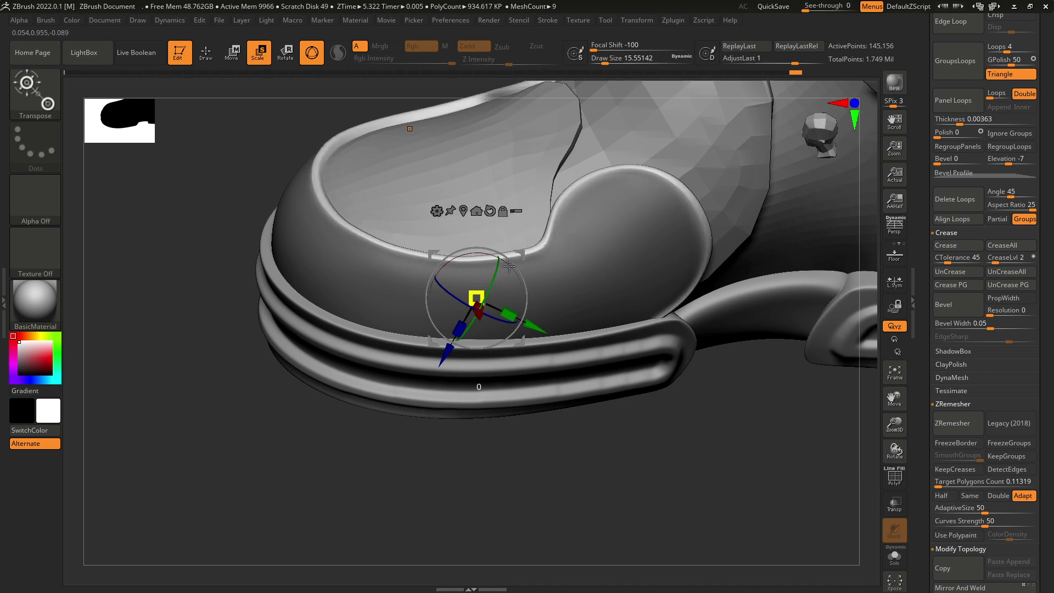
ctrl+drag(609, 468, 624, 485)
ctrl+right_drag(624, 485, 628, 291)
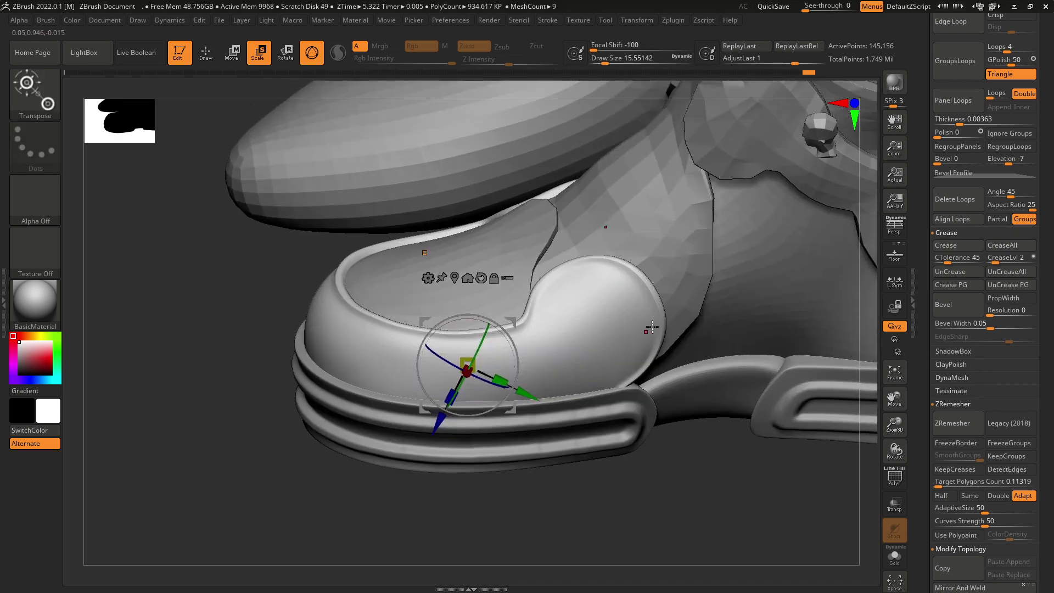
mouse_move(653, 468)
right_down()
mouse_move(711, 501)
mouse_move(715, 365)
mouse_move(602, 405)
mouse_move(623, 464)
mouse_move(589, 432)
mouse_move(561, 447)
mouse_move(590, 419)
mouse_move(562, 395)
mouse_move(572, 434)
mouse_move(560, 442)
mouse_move(532, 426)
mouse_move(546, 364)
mouse_move(554, 470)
mouse_move(529, 494)
mouse_move(541, 459)
mouse_move(470, 405)
right_up()
click(212, 63)
- Set the crease level of the top panel enclosed by the toe cap to 2 and subdivide it several times
mouse_move(607, 401)
right_down()
mouse_move(654, 374)
mouse_move(659, 390)
mouse_move(639, 436)
mouse_move(661, 454)
mouse_move(640, 488)
mouse_move(651, 331)
mouse_move(624, 509)
mouse_move(518, 354)
mouse_move(577, 416)
right_up()
alt+click(528, 329)
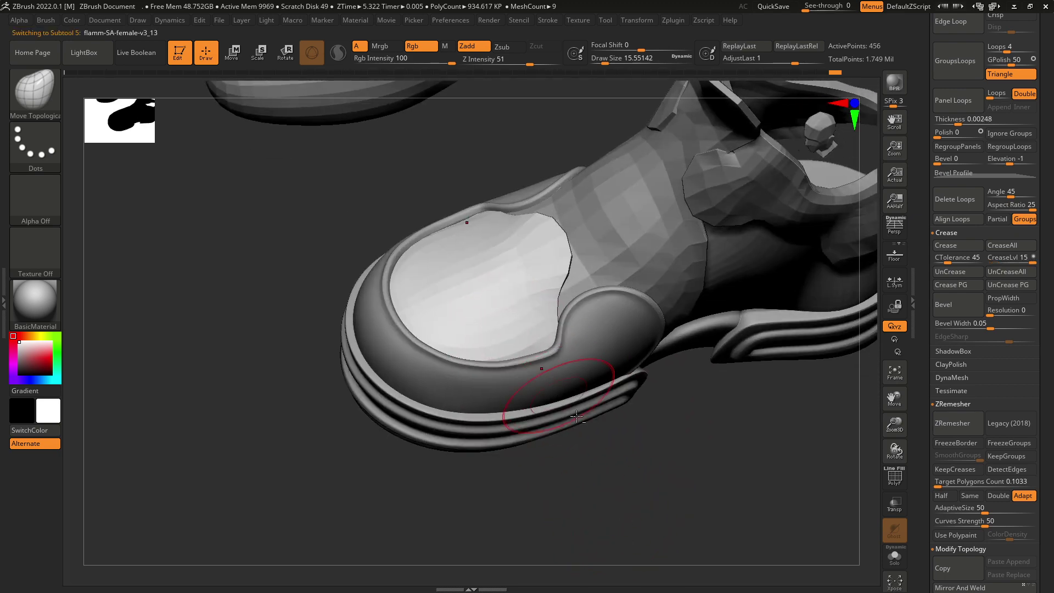
drag(1039, 343, 1040, 280)
scroll(996, 297, up, 5)
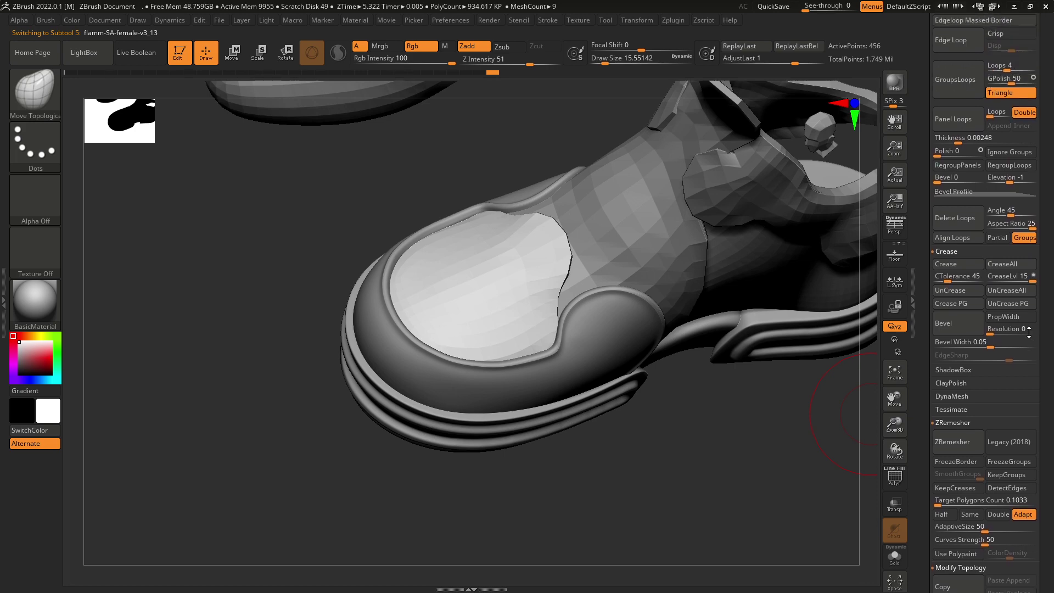
drag(1049, 224, 1009, 405)
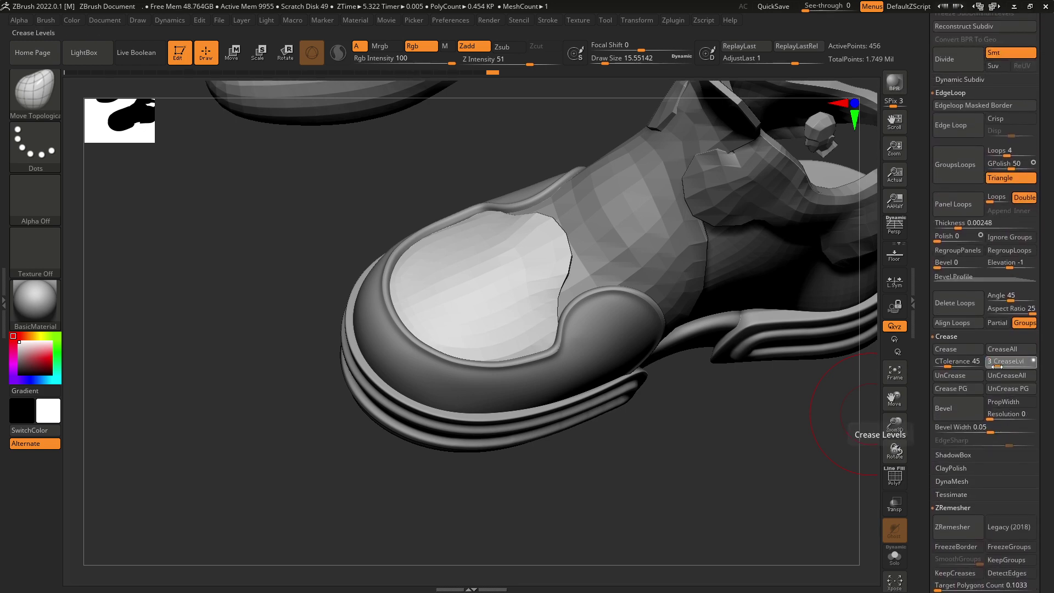
key(ctrl)
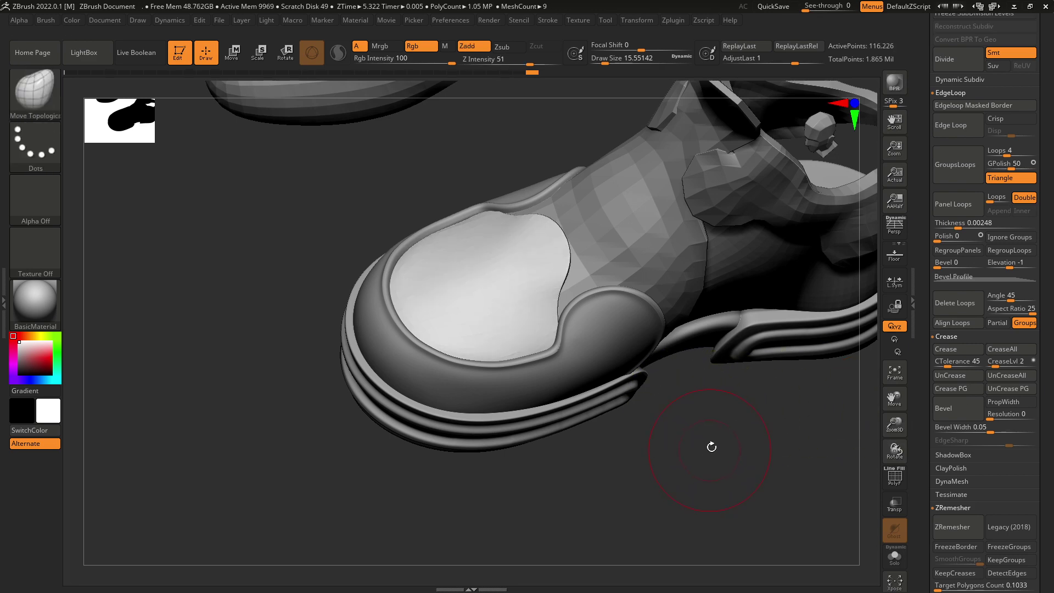
- Smooth the top toe panel along its edge near the toe cap and instep
mouse_move(711, 443)
mouse_down()
mouse_move(708, 492)
mouse_move(678, 431)
mouse_move(571, 373)
mouse_up()
key(shift)
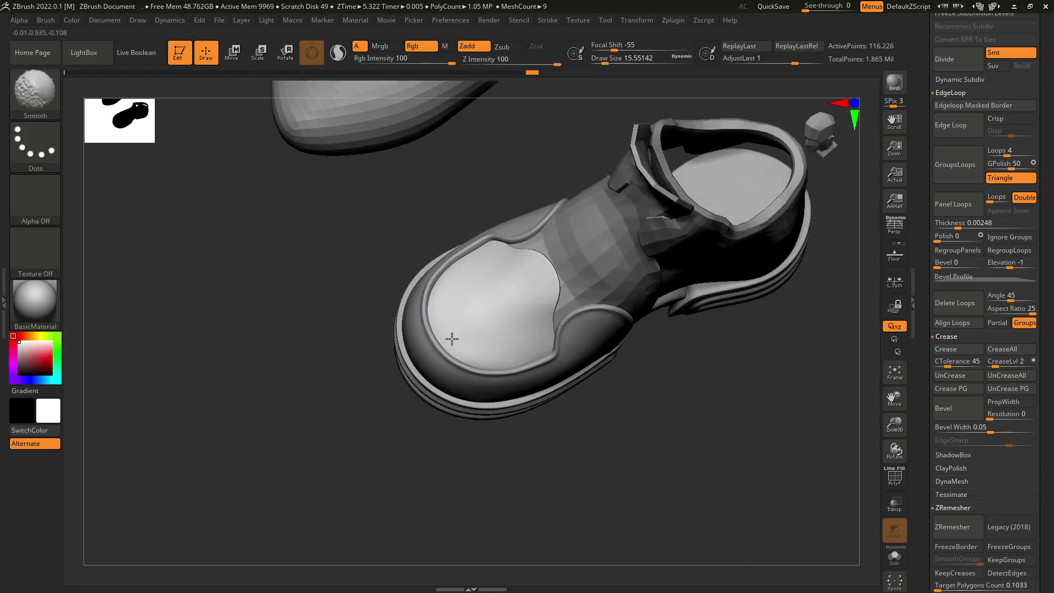
drag(544, 325, 555, 278)
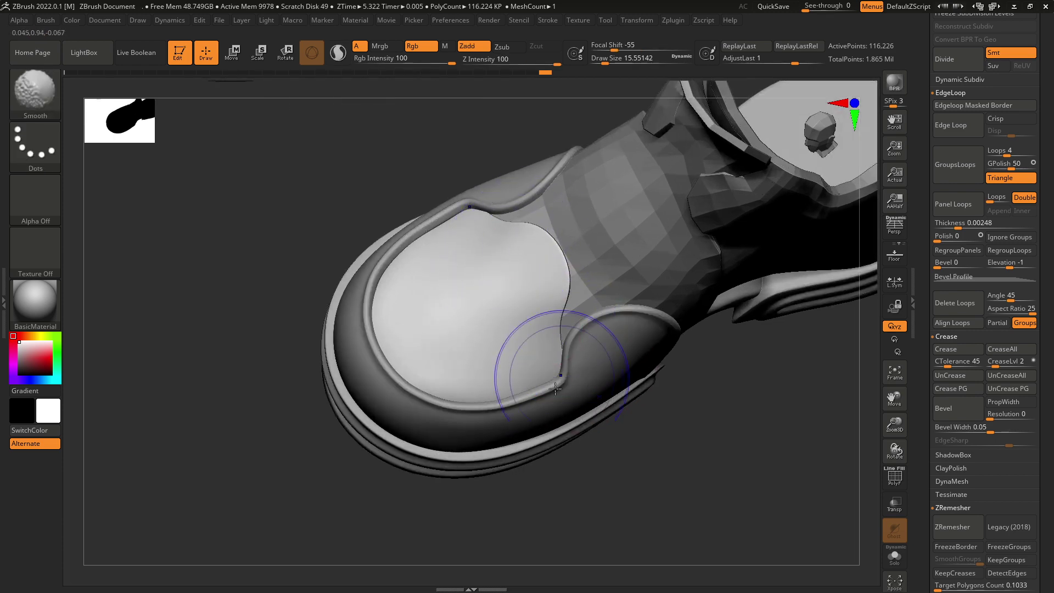
mouse_move(542, 377)
shift+mouse_down()
mouse_move(661, 445)
mouse_move(636, 377)
shift+mouse_up()
mouse_move(636, 433)
mouse_down()
mouse_move(603, 364)
mouse_move(631, 354)
mouse_move(597, 336)
mouse_up()
mouse_move(597, 336)
ctrl+right_down()
mouse_move(638, 379)
mouse_move(676, 398)
mouse_move(671, 379)
mouse_move(634, 323)
mouse_move(600, 435)
mouse_move(624, 395)
mouse_move(633, 477)
mouse_move(776, 348)
mouse_move(793, 376)
mouse_move(785, 387)
ctrl+right_up()
- Select the instep and tongue panel, set its crease level to 2, crease its polygroup borders and subdivide it several times
alt+click(571, 216)
drag(1038, 379, 1036, 352)
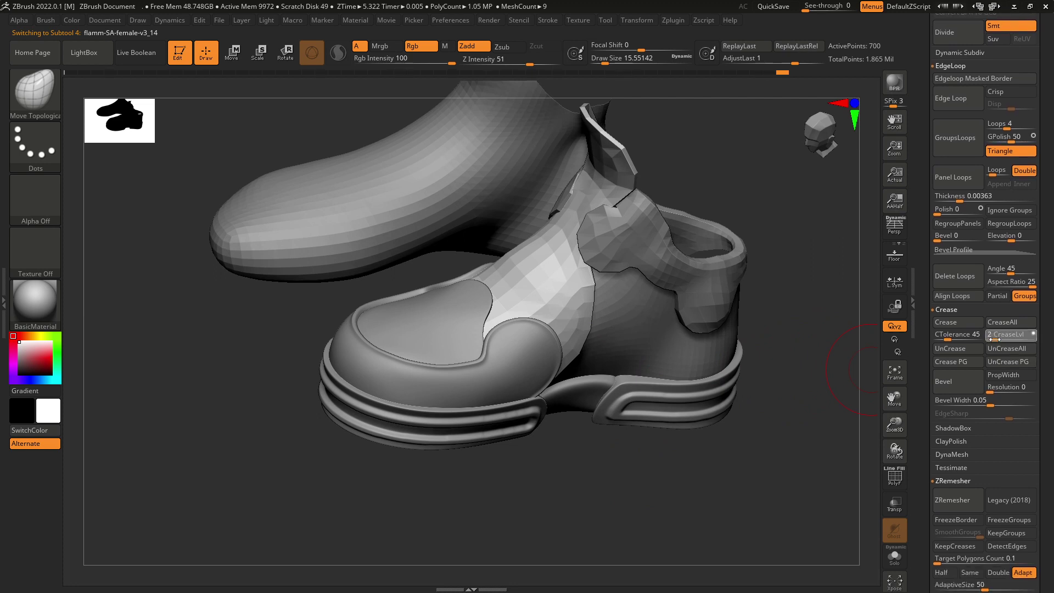
click(967, 363)
key(ctrl+d)
key(ctrl+d)
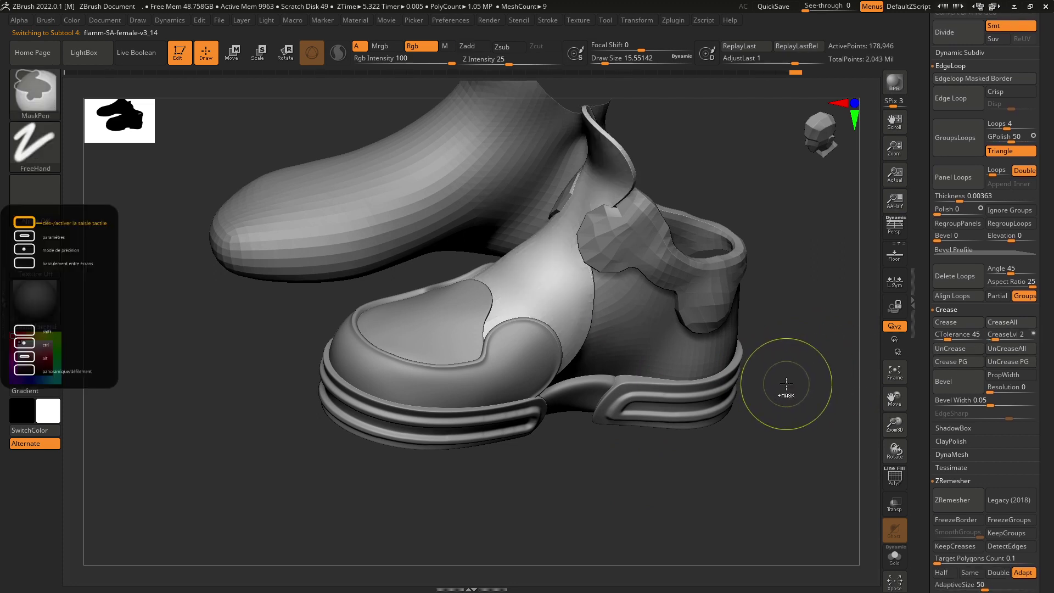
mouse_move(786, 384)
right_down()
mouse_move(778, 398)
mouse_move(812, 400)
mouse_move(812, 369)
mouse_move(852, 400)
mouse_move(783, 361)
mouse_move(756, 419)
mouse_move(659, 357)
right_up()
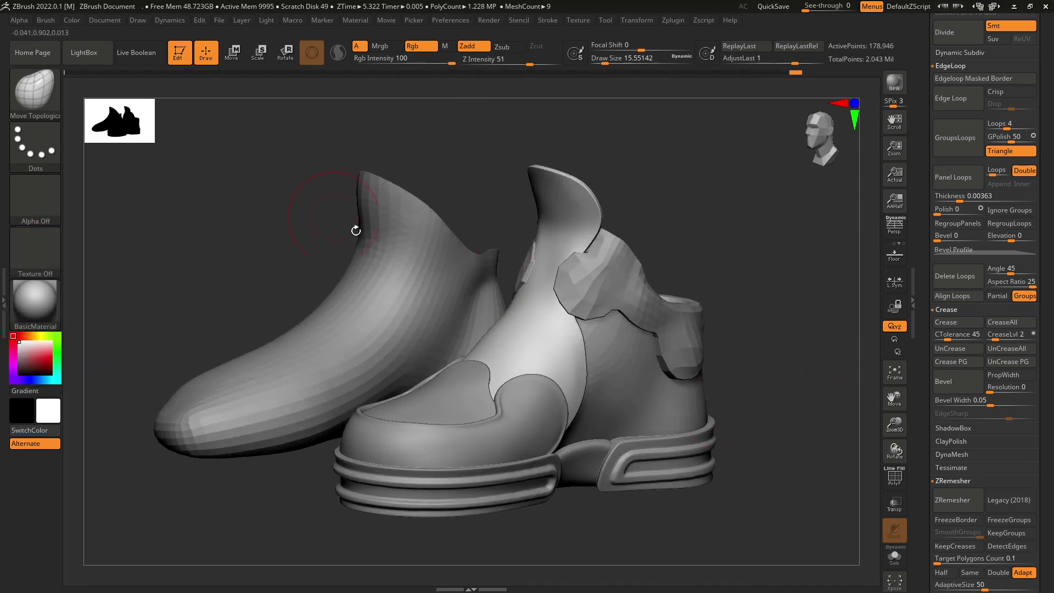
right_drag(356, 230, 651, 205)
- Mask the instep and tongue panel's surface while leaving its outer rim free, and blur the mask
click(232, 53)
ctrl+right_drag(381, 167, 412, 242)
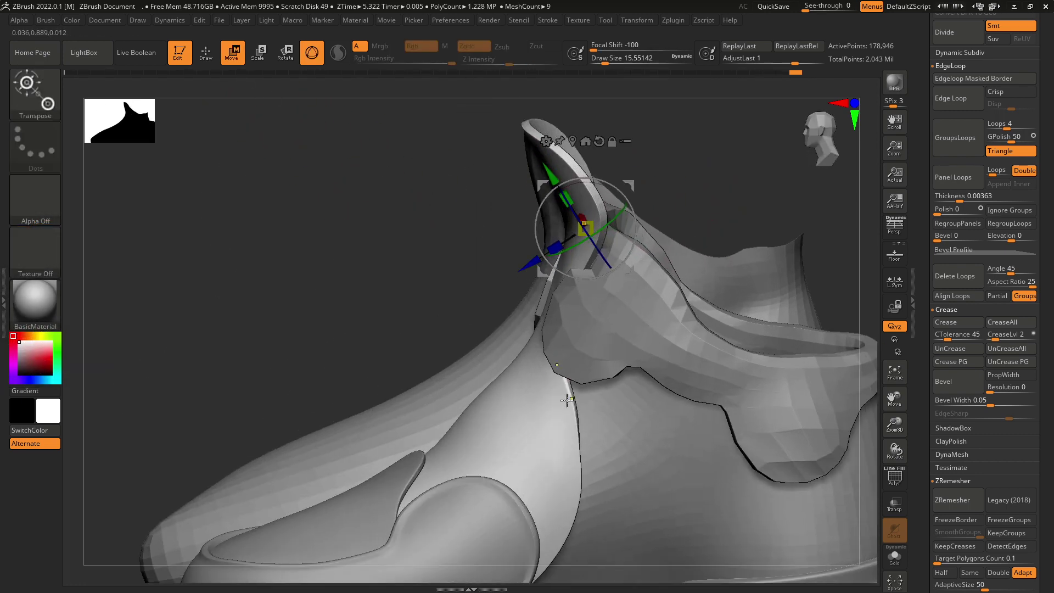
alt+click(547, 417)
alt+right_drag(573, 552, 613, 446)
ctrl+click(485, 186)
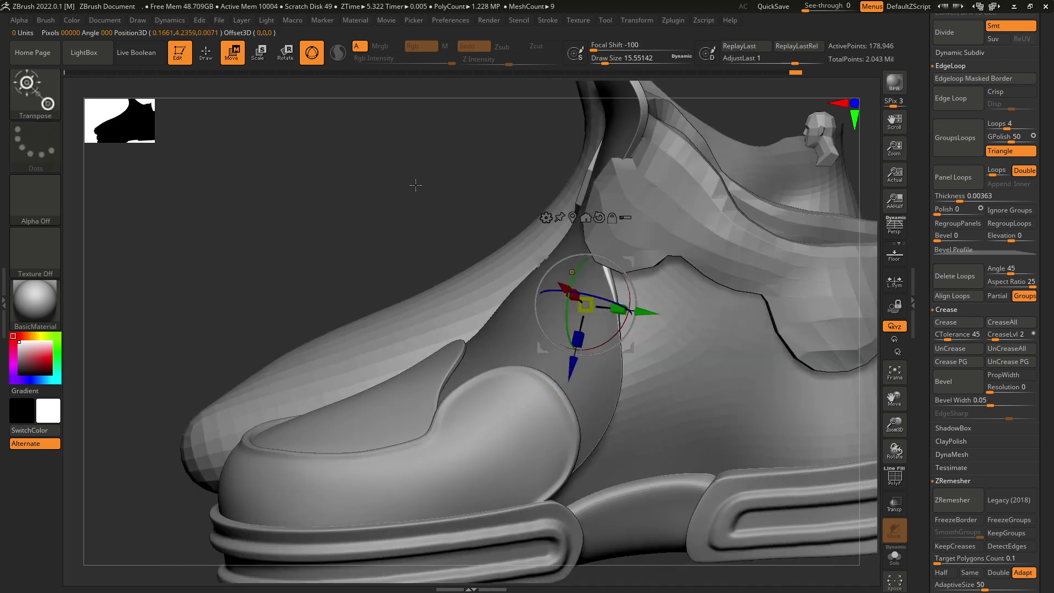
mouse_move(307, 179)
right_down()
mouse_move(363, 175)
mouse_move(267, 63)
right_up()
click(211, 52)
ctrl+right_drag(254, 99, 352, 225)
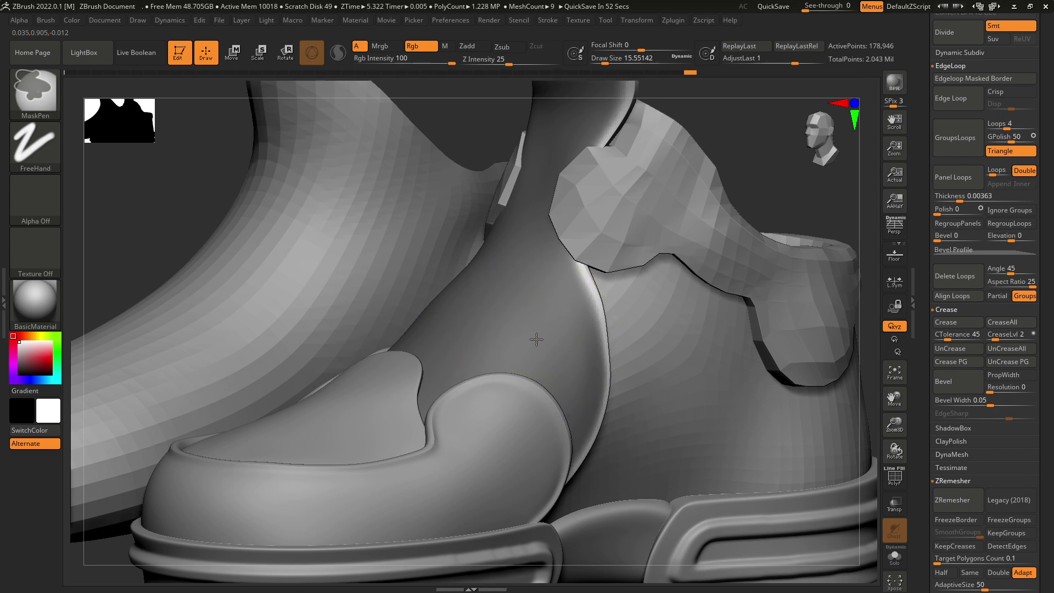
ctrl+right_drag(542, 347, 687, 187)
ctrl+right_drag(687, 186, 661, 217)
- Inflate the instep and tongue panel's unmasked rim from the gizmo's centre, and return to Draw mode
key(e)
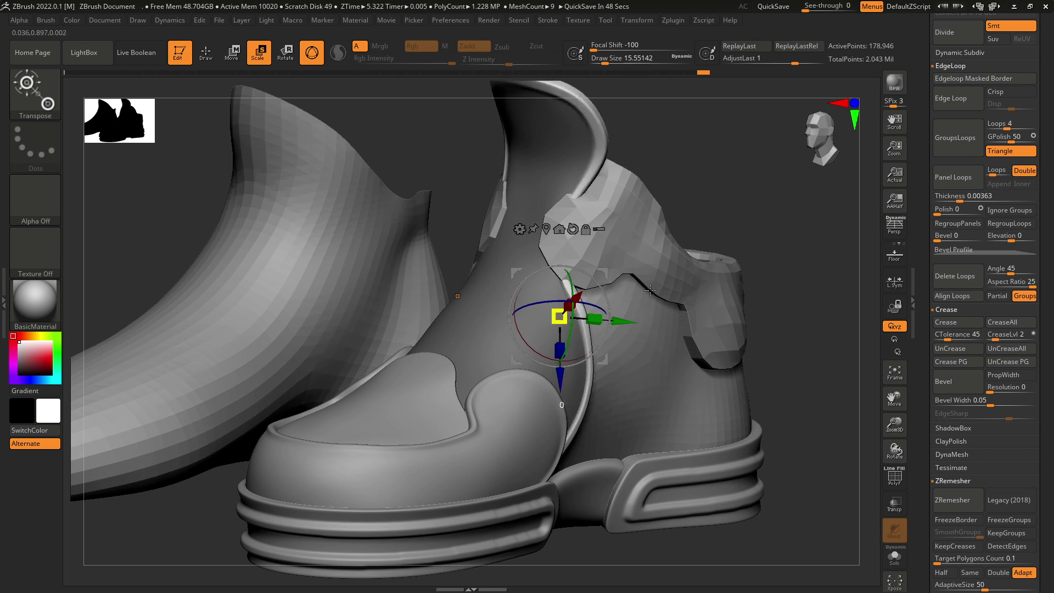
drag(650, 291, 647, 287)
ctrl+drag(683, 170, 703, 189)
ctrl+click(601, 163)
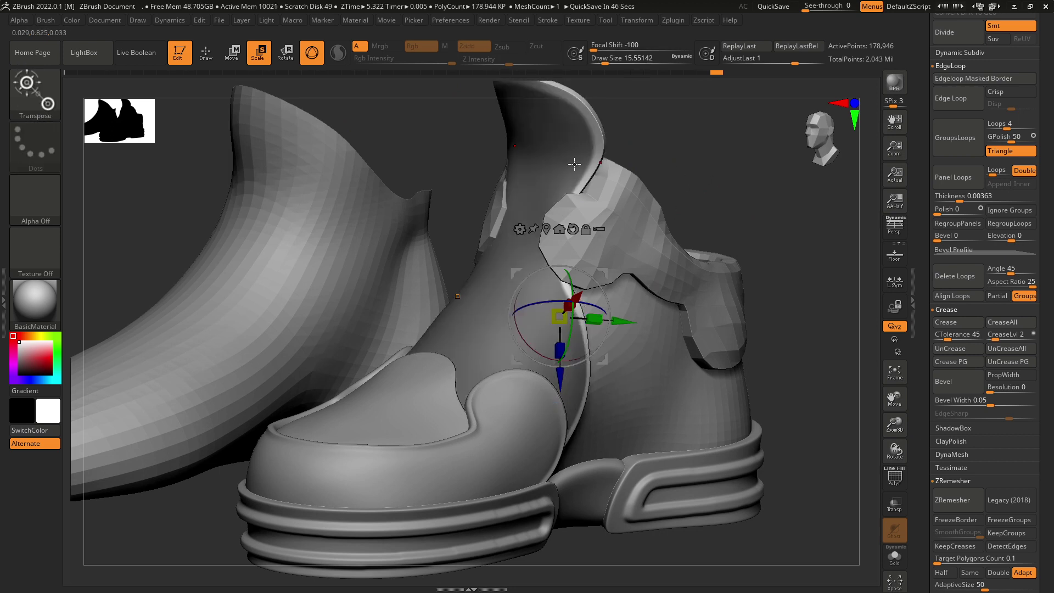
key(q)
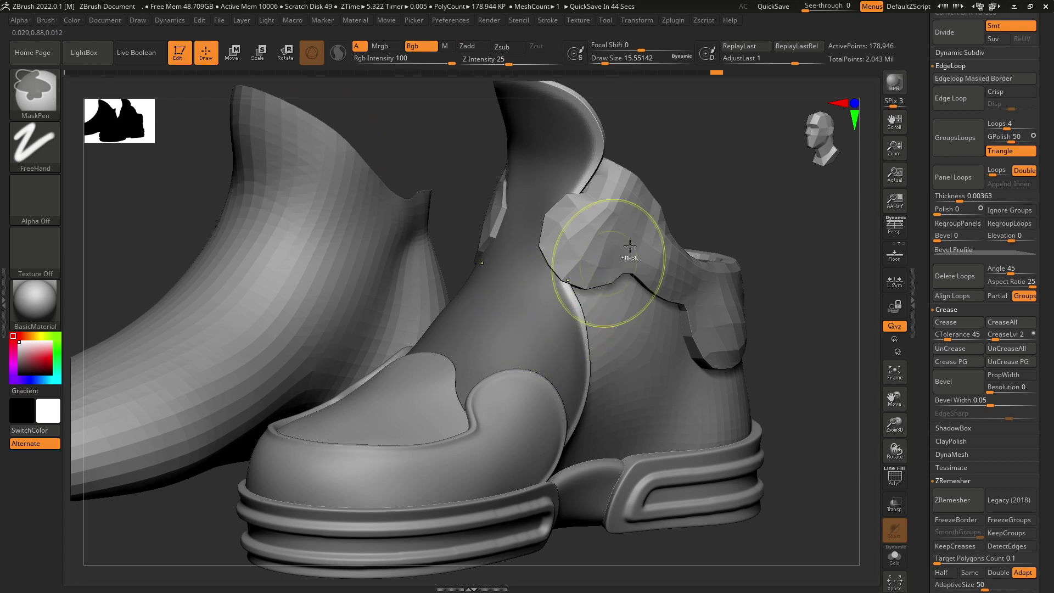
ctrl+click(683, 179)
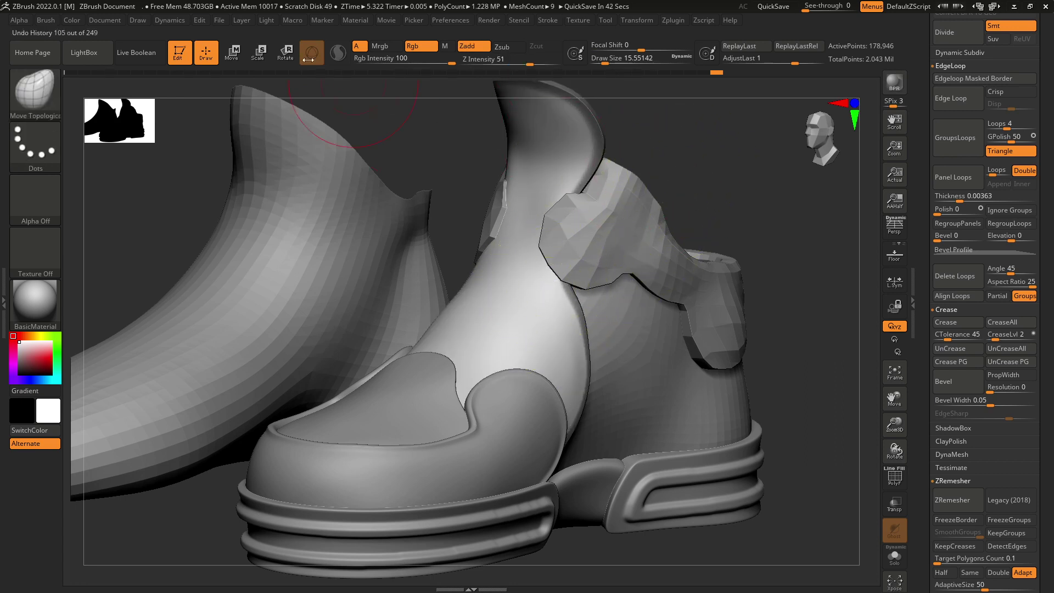
key(e)
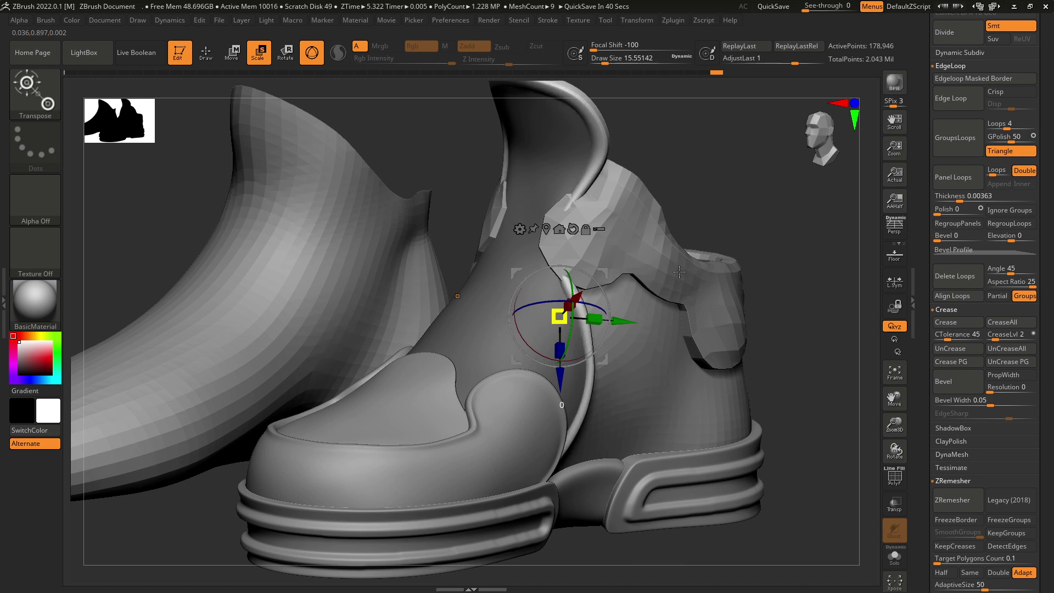
mouse_move(675, 299)
right_down()
mouse_move(743, 247)
mouse_move(722, 280)
mouse_move(670, 245)
mouse_move(720, 219)
mouse_move(643, 304)
right_up()
click(204, 51)
right_drag(586, 215, 552, 221)
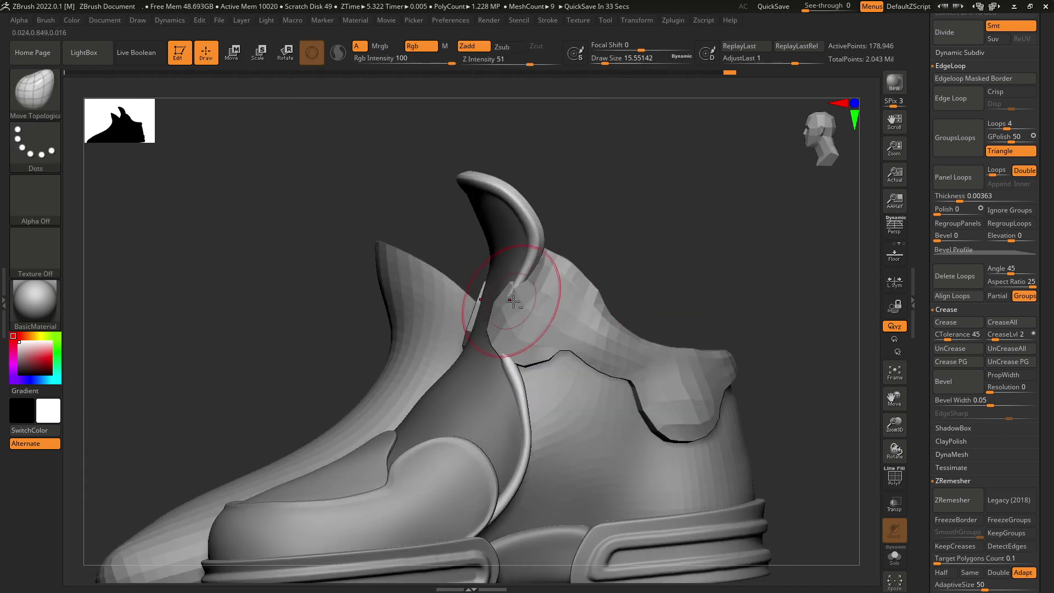
right_drag(633, 212, 553, 278)
- Select the faceted ankle collar panel and adjust its front edge beside the tongue, reducing the draw size to about 13
alt+click(505, 306)
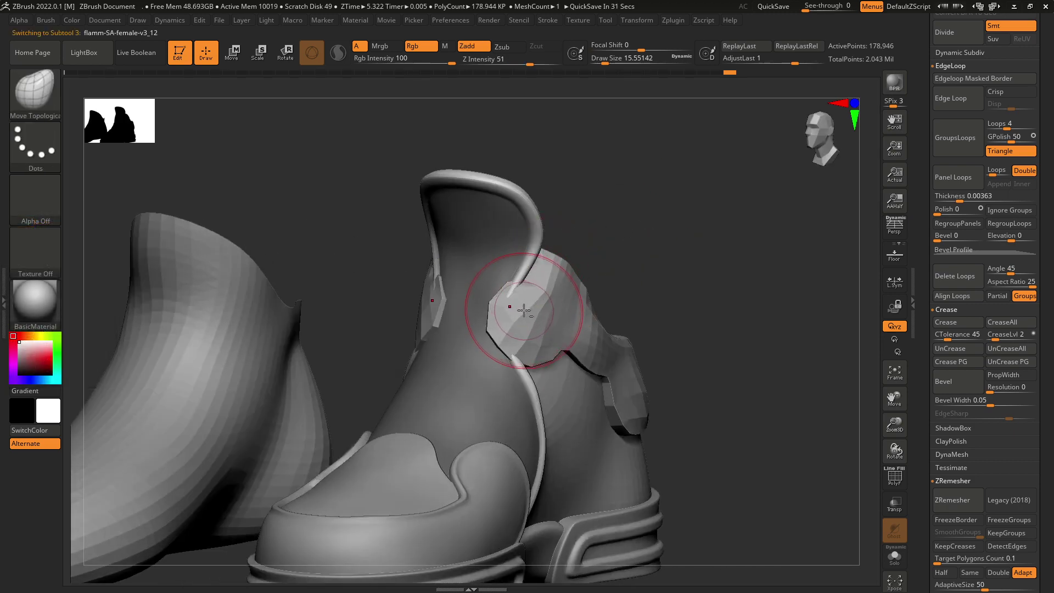
right_drag(600, 242, 524, 286)
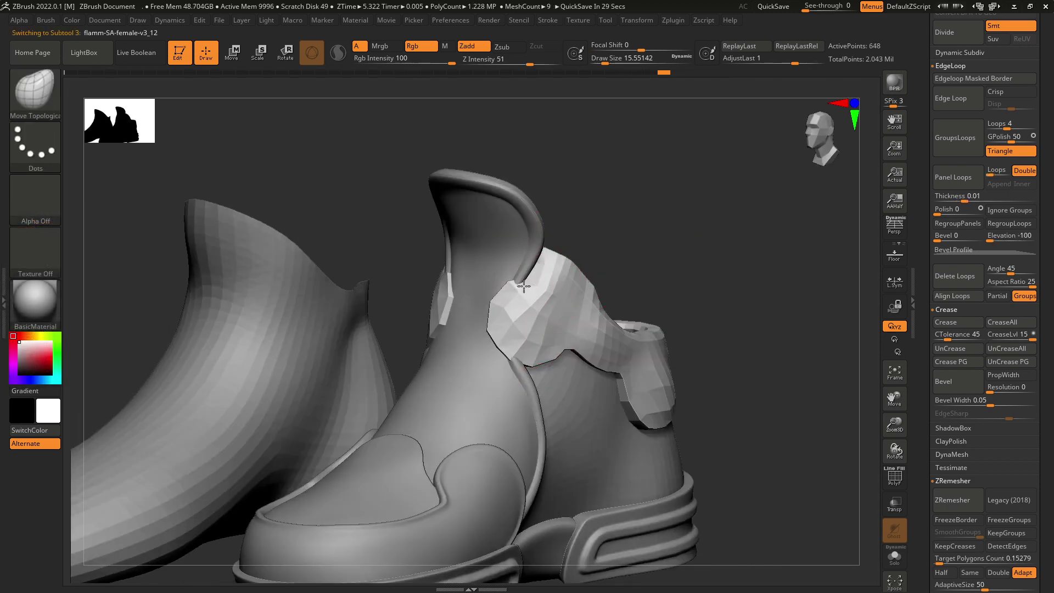
mouse_move(603, 229)
right_down()
mouse_move(575, 423)
mouse_move(550, 380)
right_up()
mouse_move(549, 380)
right_down()
mouse_move(556, 443)
mouse_move(666, 323)
mouse_move(654, 313)
right_up()
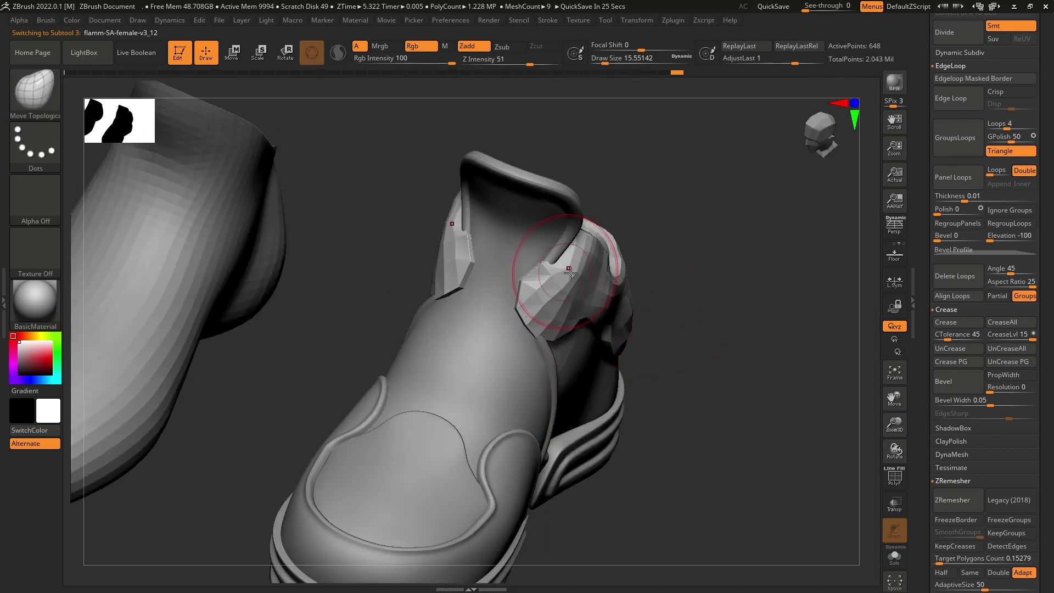
mouse_move(639, 229)
right_down()
mouse_move(622, 192)
mouse_move(553, 260)
right_up()
right_drag(637, 219, 590, 230)
key(shift)
key(space)
drag(584, 278, 580, 277)
key(shift)
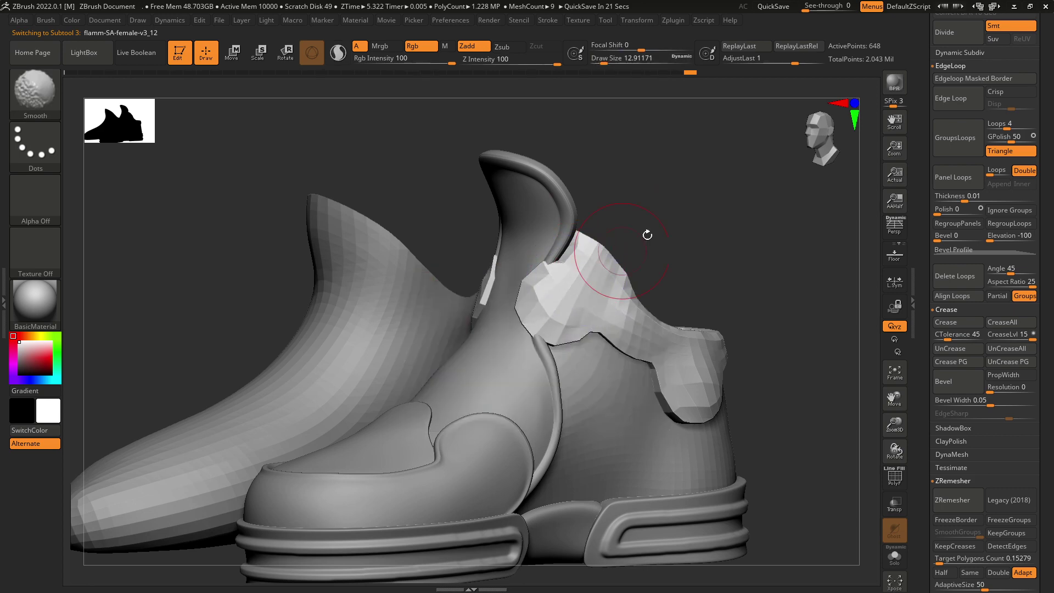
- Reshape the collar panel's front lobe along the tongue and instep rim with the Move Topological brush
right_drag(648, 235, 708, 253)
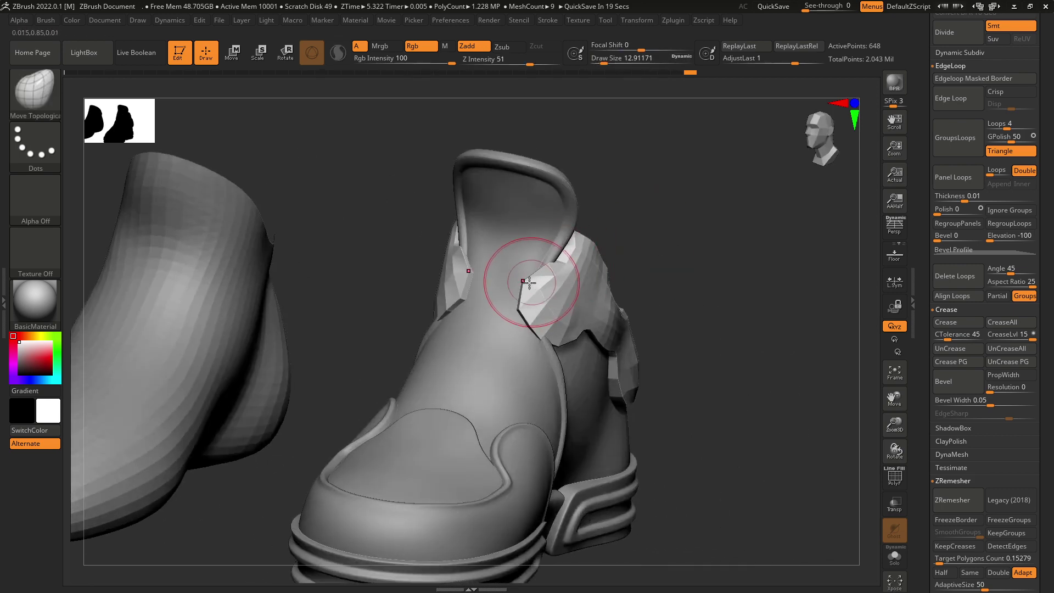
right_drag(640, 242, 538, 341)
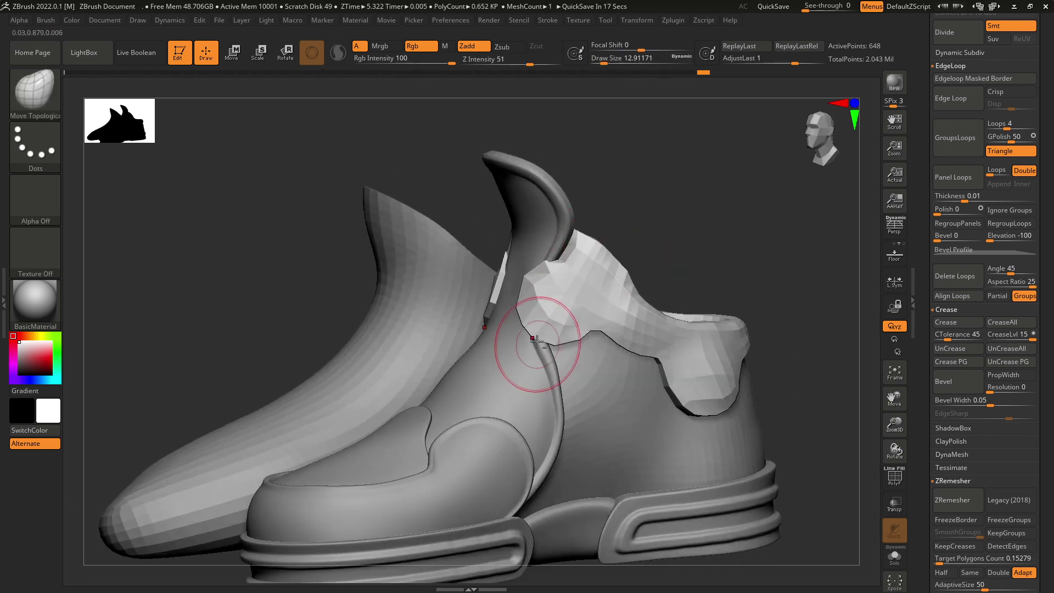
mouse_move(662, 295)
right_down()
mouse_move(723, 257)
mouse_move(683, 366)
mouse_move(645, 352)
mouse_move(661, 426)
mouse_move(658, 359)
mouse_move(708, 164)
mouse_move(749, 233)
mouse_move(668, 252)
right_up()
mouse_move(742, 250)
right_down()
mouse_move(765, 233)
mouse_move(704, 259)
mouse_move(774, 275)
mouse_move(758, 315)
mouse_move(780, 313)
right_up()
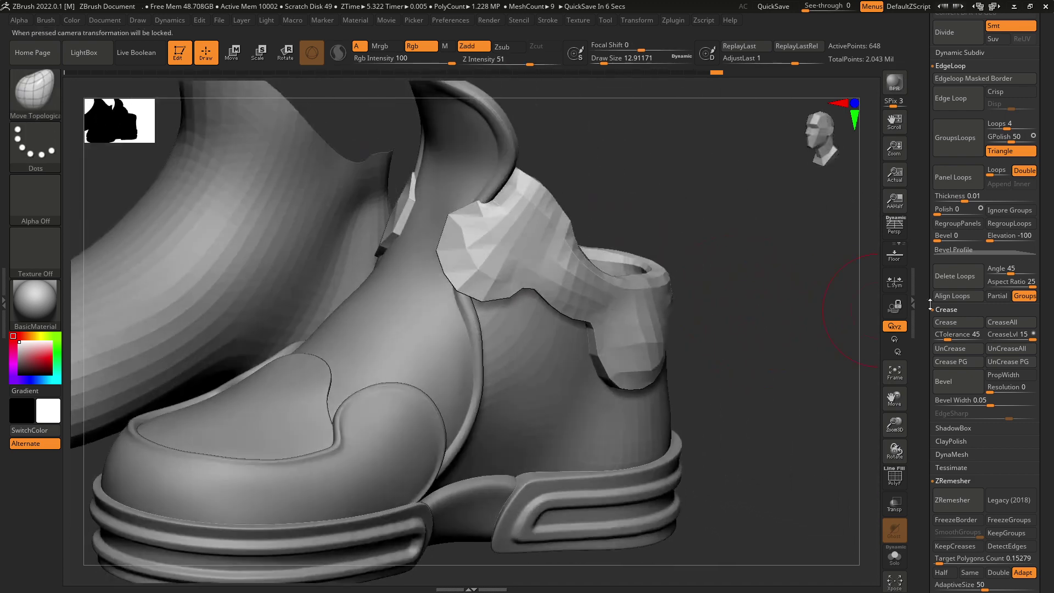
- Set the collar panel's crease level to 2 and subdivide it three times
drag(1046, 290, 1046, 303)
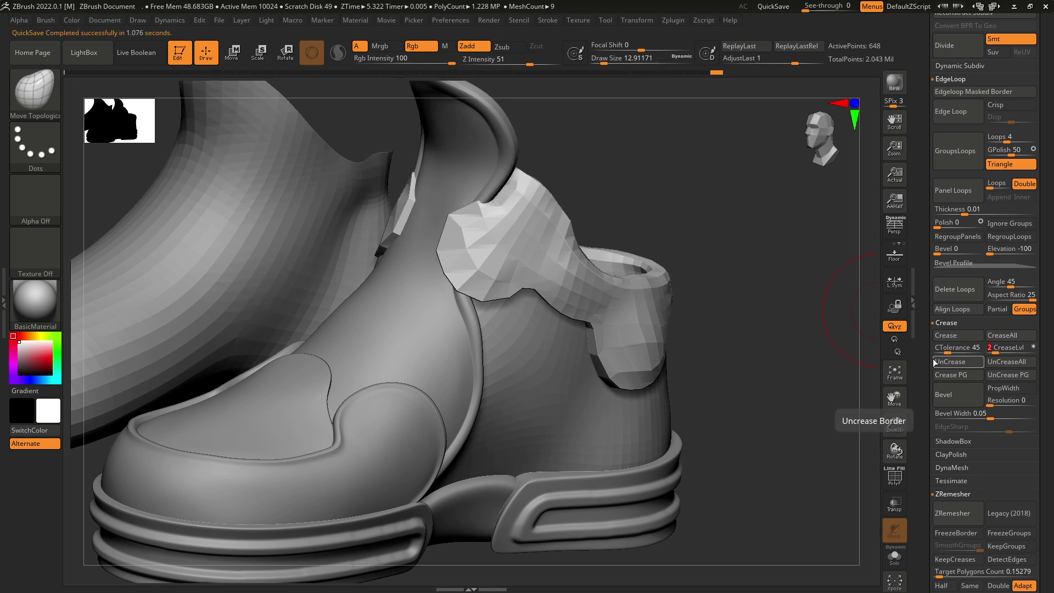
click(934, 361)
mouse_move(764, 353)
mouse_down()
mouse_move(744, 374)
mouse_move(814, 377)
mouse_move(797, 375)
mouse_up()
key(ctrl+d)
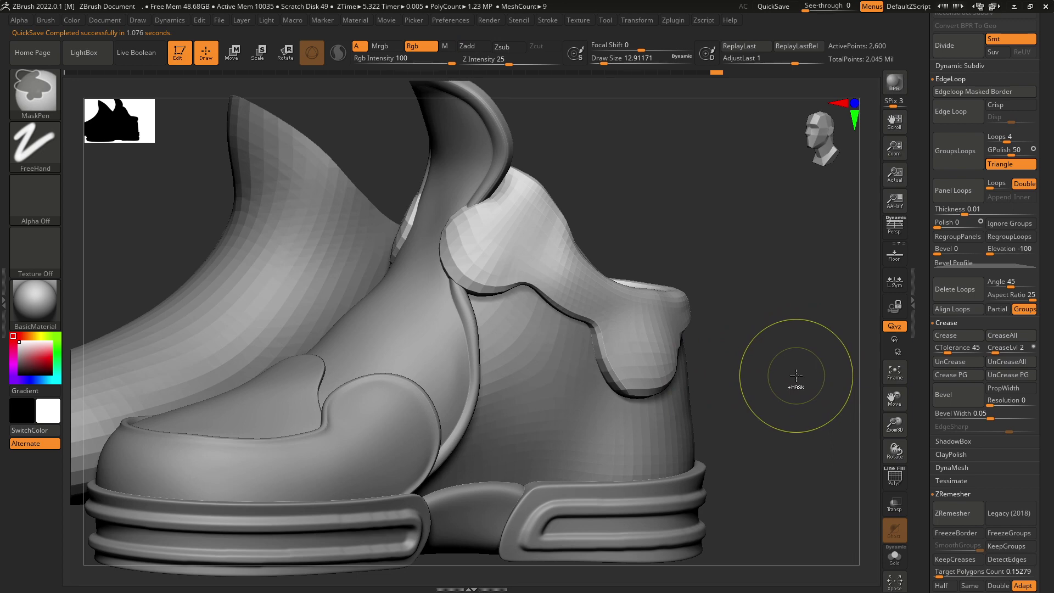
key(ctrl+d)
key(ctrl+d)
mouse_move(783, 377)
ctrl+right_down()
mouse_move(763, 374)
mouse_move(807, 421)
mouse_move(782, 386)
ctrl+right_up()
- Undo the collar panel's three subdivisions
key(ctrl+z)
key(ctrl+z)
key(ctrl+z)
ctrl+right_drag(783, 385, 853, 442)
- Choose the Move Topological brush and display the collar panel's polygroups and wireframe
key(b)
key(m)
key(t)
key(shift+f)
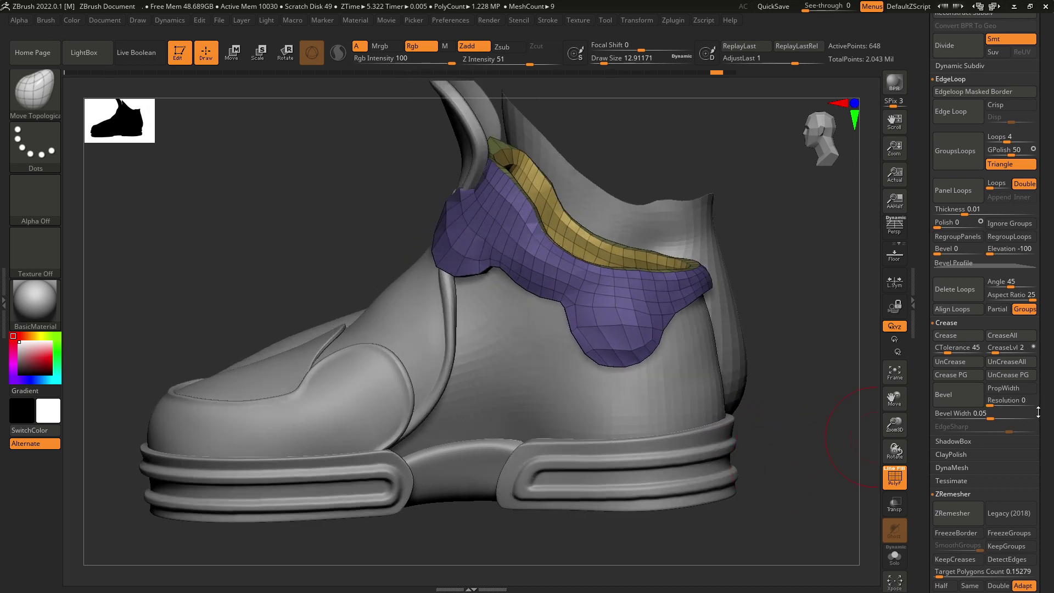
- Try to ZRemesh the collar panel without keeping its polygroups, and undo the remesh
scroll(1038, 412, down, 5)
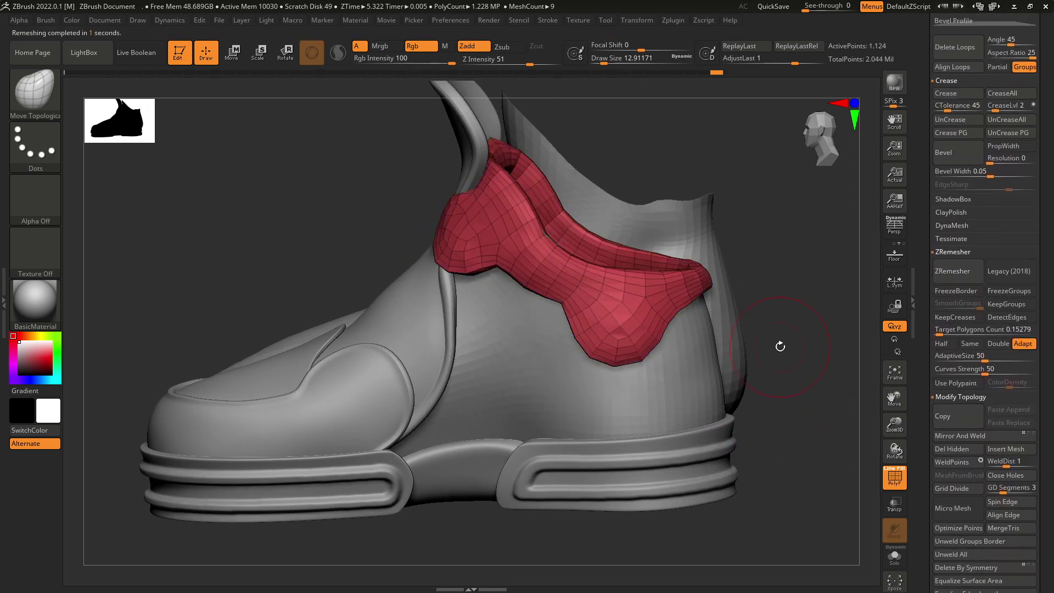
right_drag(780, 346, 819, 352)
key(ctrl+z)
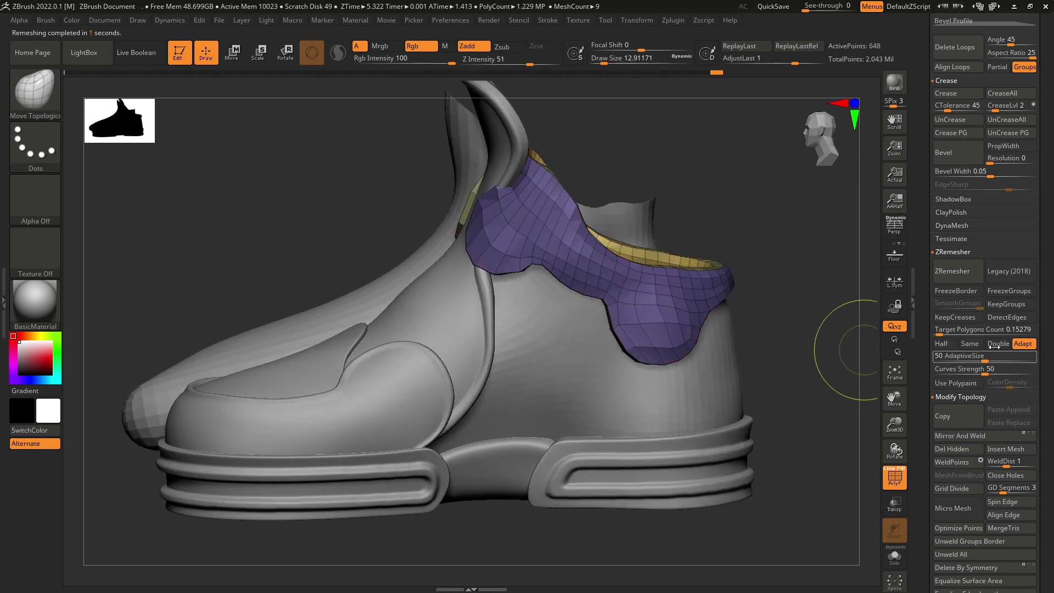
- Turn on KeepGroups and try ZRemeshing the collar panel with its polygroups preserved
click(1009, 305)
click(948, 277)
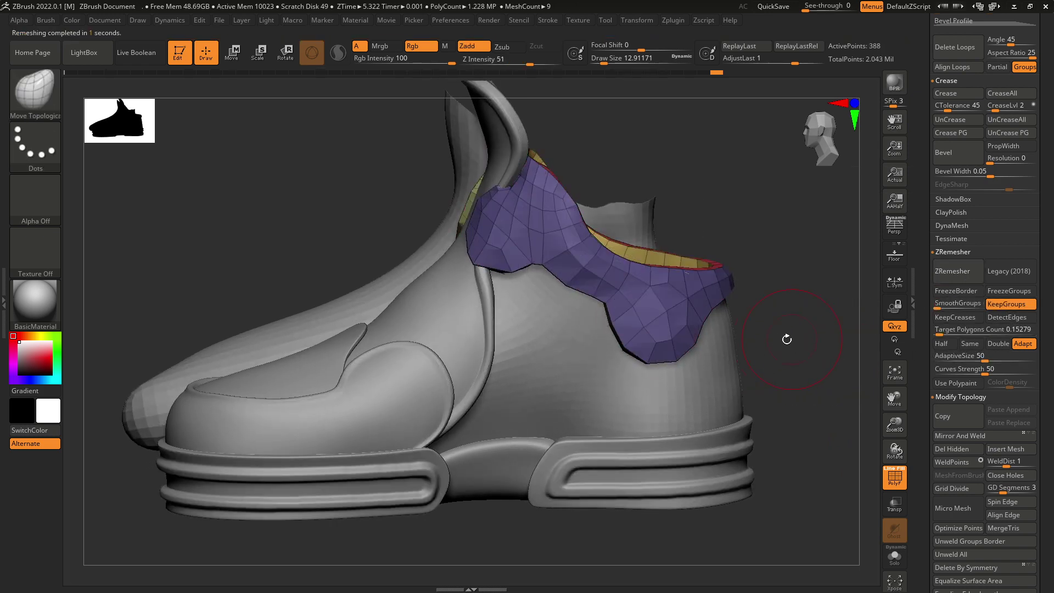
alt+drag(798, 351, 789, 377)
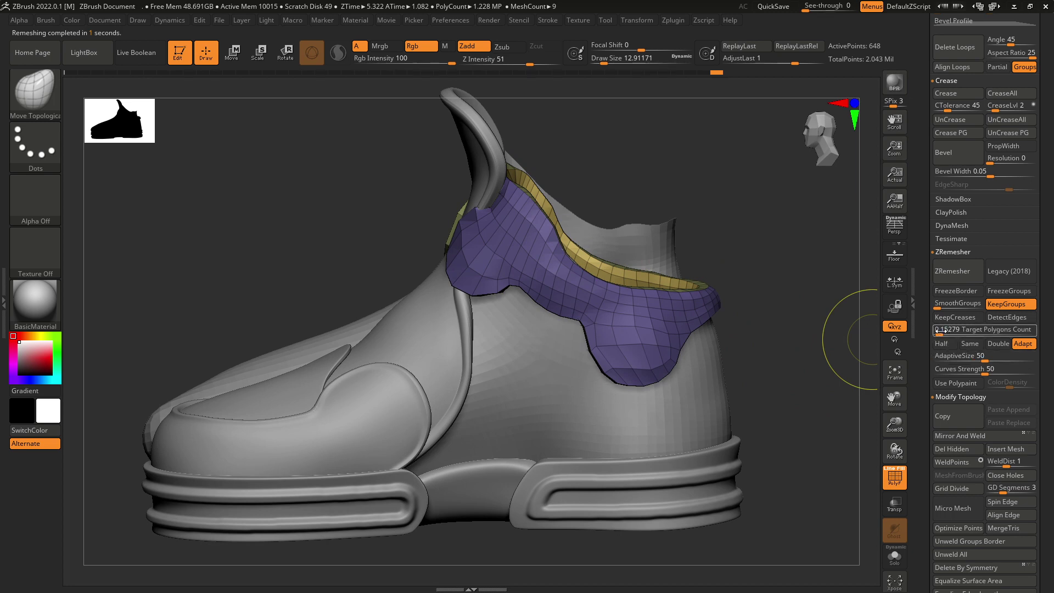
drag(777, 336, 809, 352)
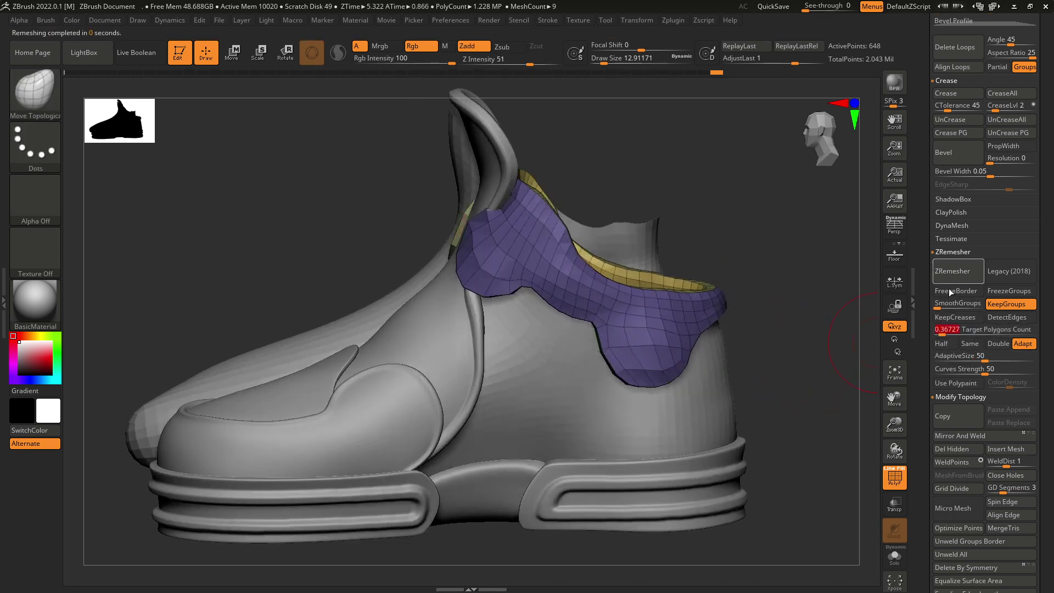
- Set the target polygon count to 0.21878 and ZRemesh the collar panel
drag(937, 330, 940, 330)
click(956, 271)
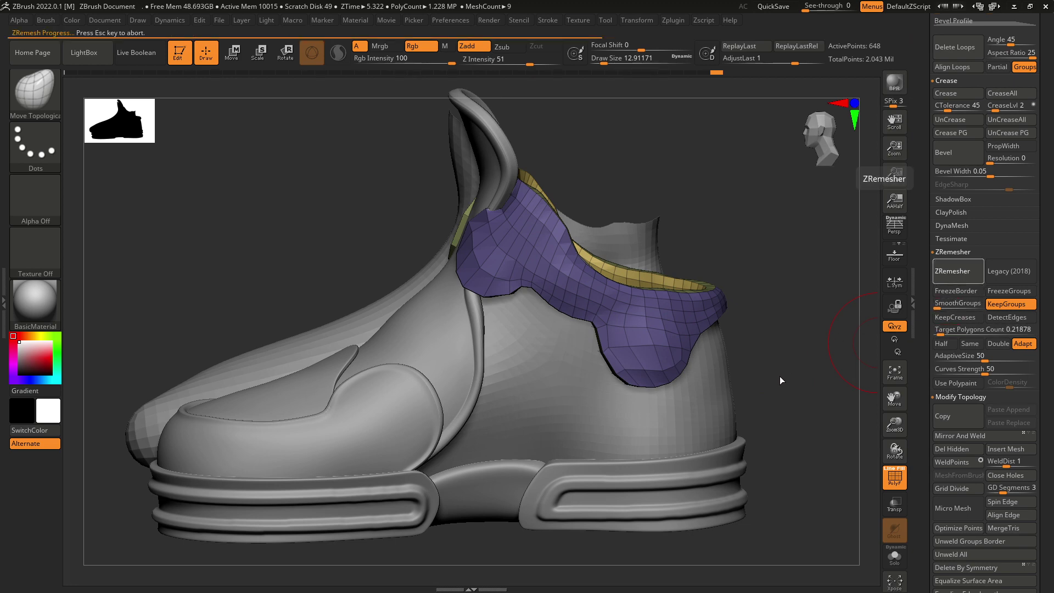
drag(780, 378, 777, 400)
alt+drag(774, 235, 763, 318)
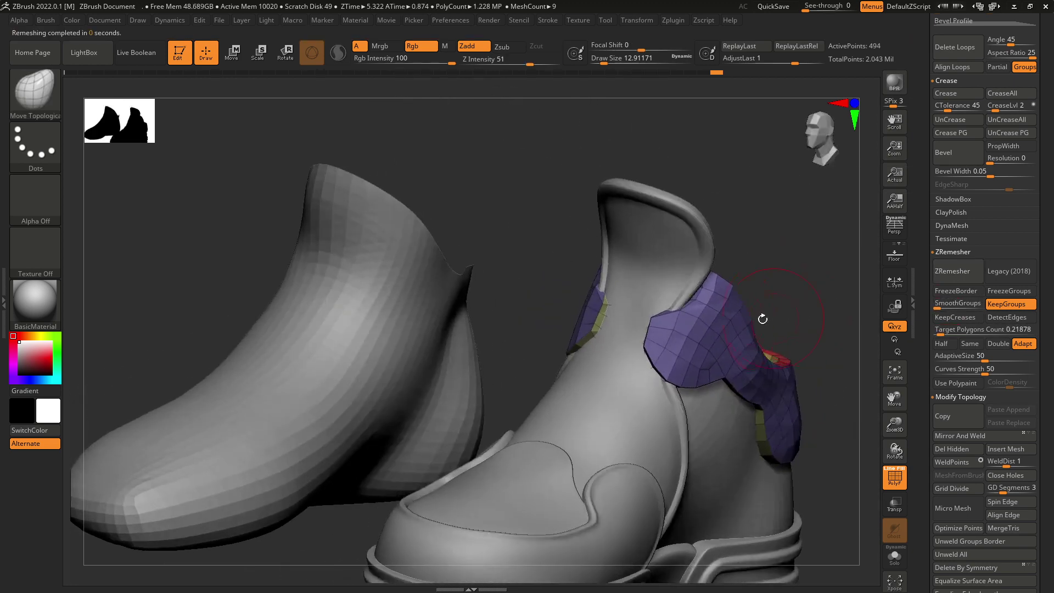
- Reduce the draw size to about 7.5 and undo the collar panel's last remesh
ctrl+right_drag(763, 318, 761, 351)
key(space)
drag(662, 323, 659, 323)
drag(766, 255, 769, 282)
key(ctrl+z)
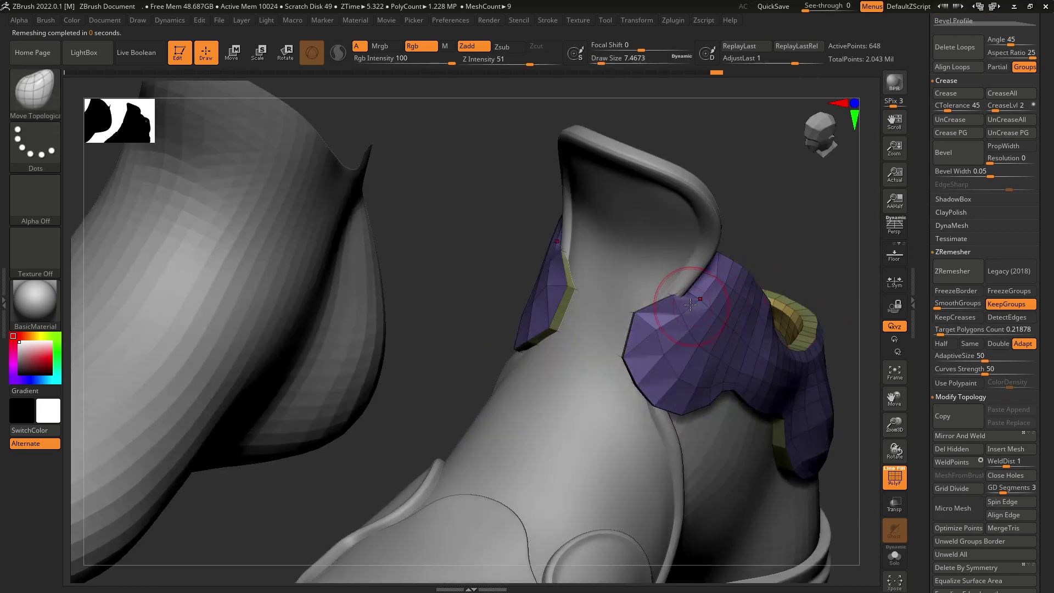
- Pull out the notched corner of the collar panel beside the tongue with a draw size of about 4.3, and ZRemesh the panel
key(space)
drag(690, 306, 686, 306)
drag(755, 249, 689, 294)
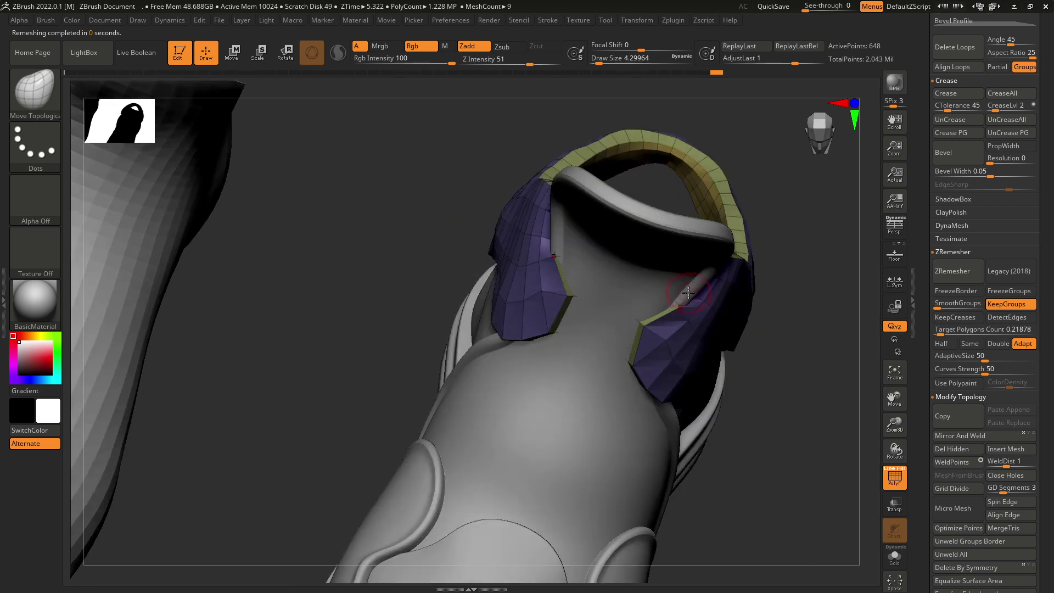
right_drag(699, 296, 720, 223)
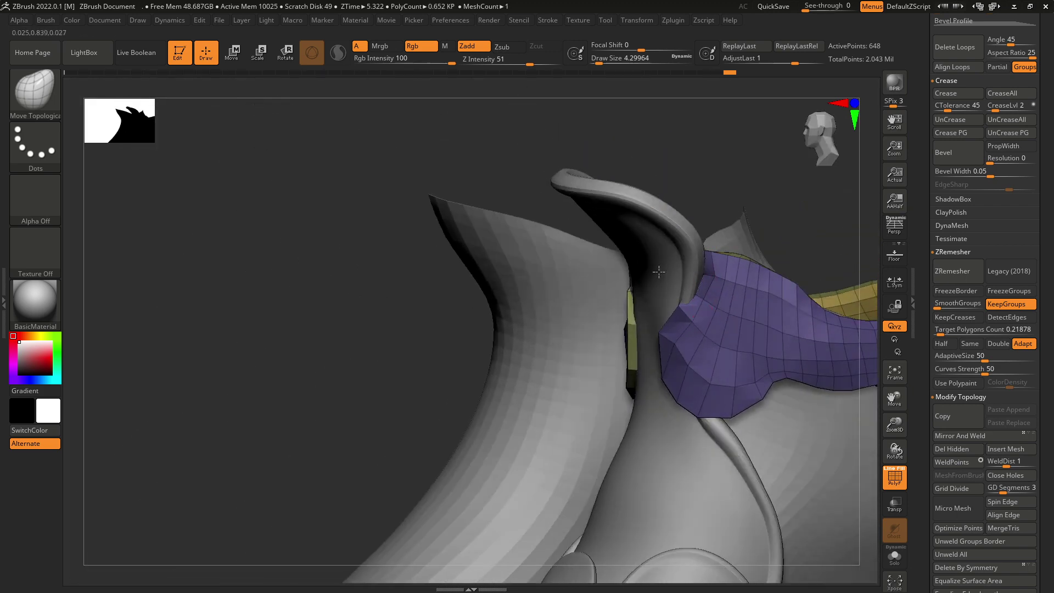
right_drag(785, 223, 701, 282)
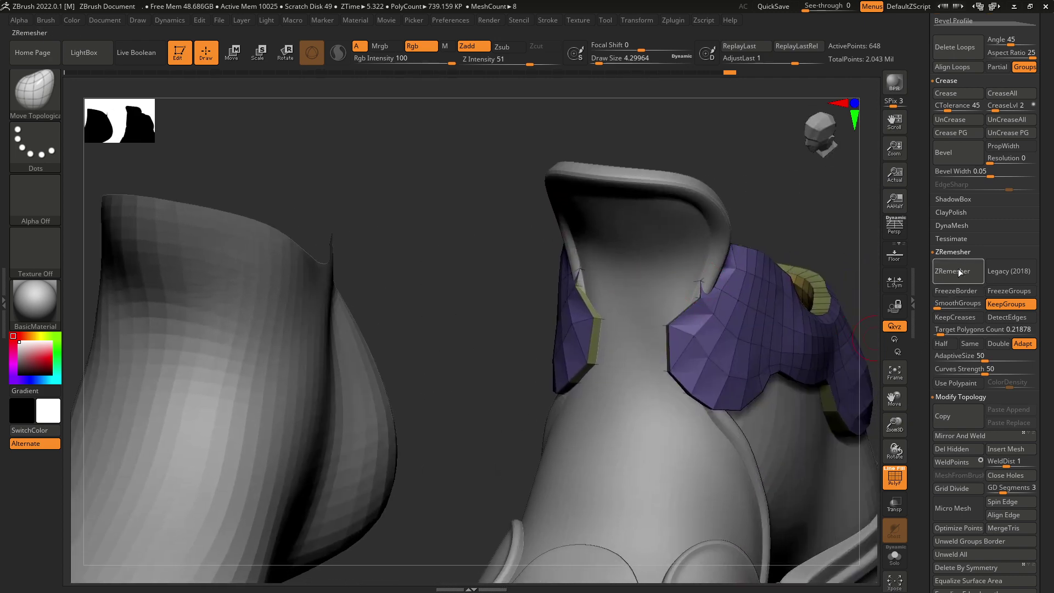
right_drag(759, 234, 755, 236)
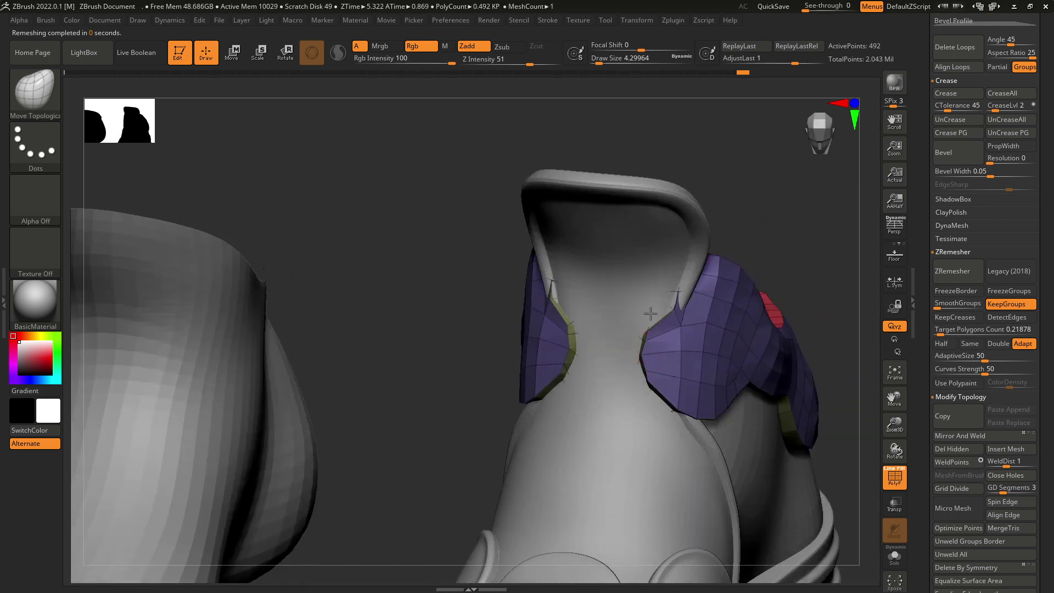
- Set the draw size to about 8.4 and reshape the collar panel's front corner and lower front edge beside the tongue
key(space)
drag(640, 325, 644, 324)
drag(645, 323, 646, 312)
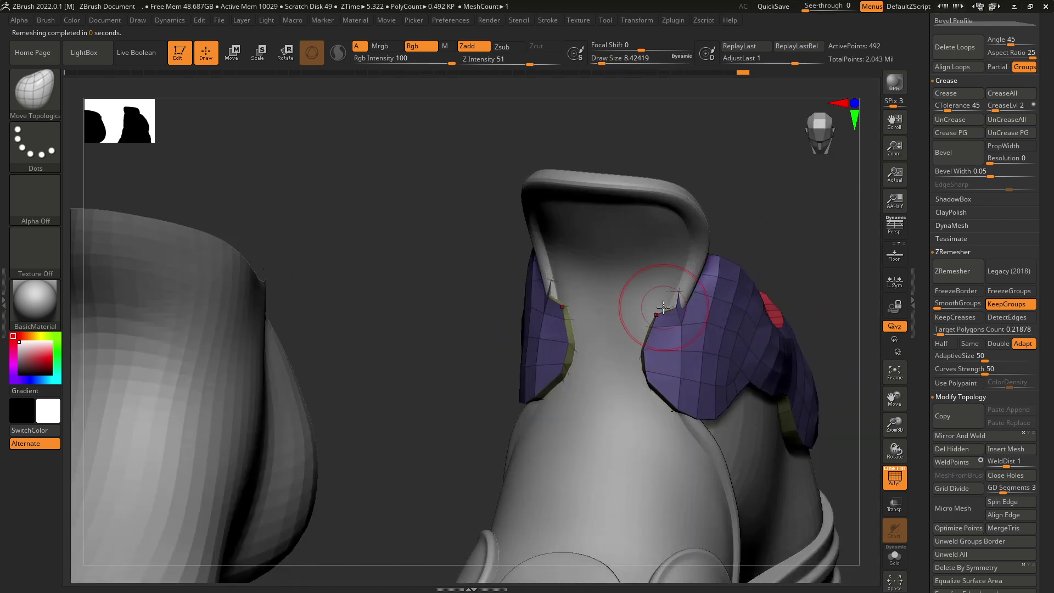
drag(789, 245, 690, 302)
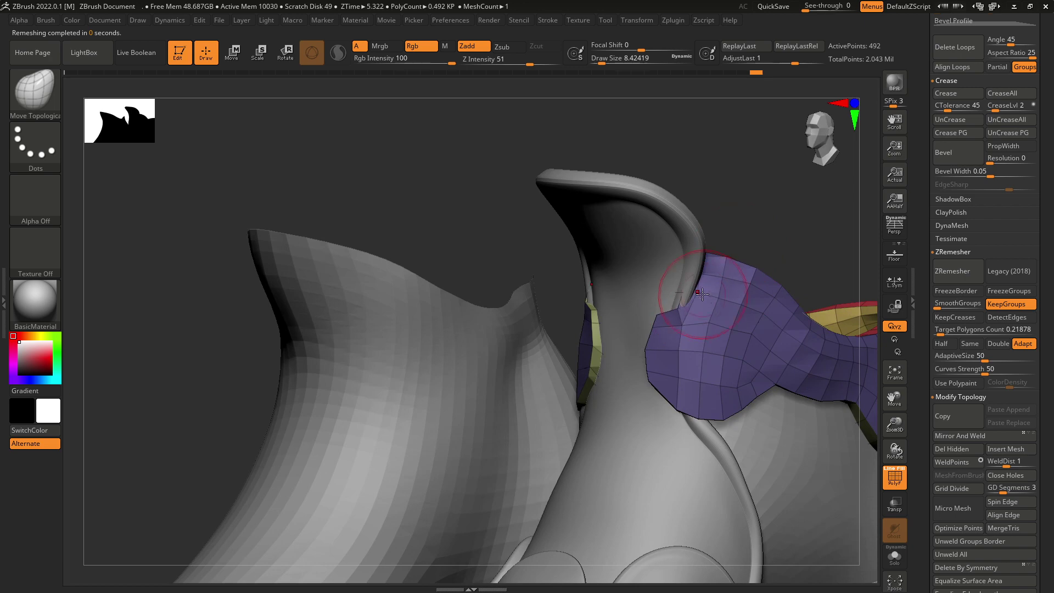
key(p)
drag(772, 246, 769, 269)
drag(695, 369, 755, 332)
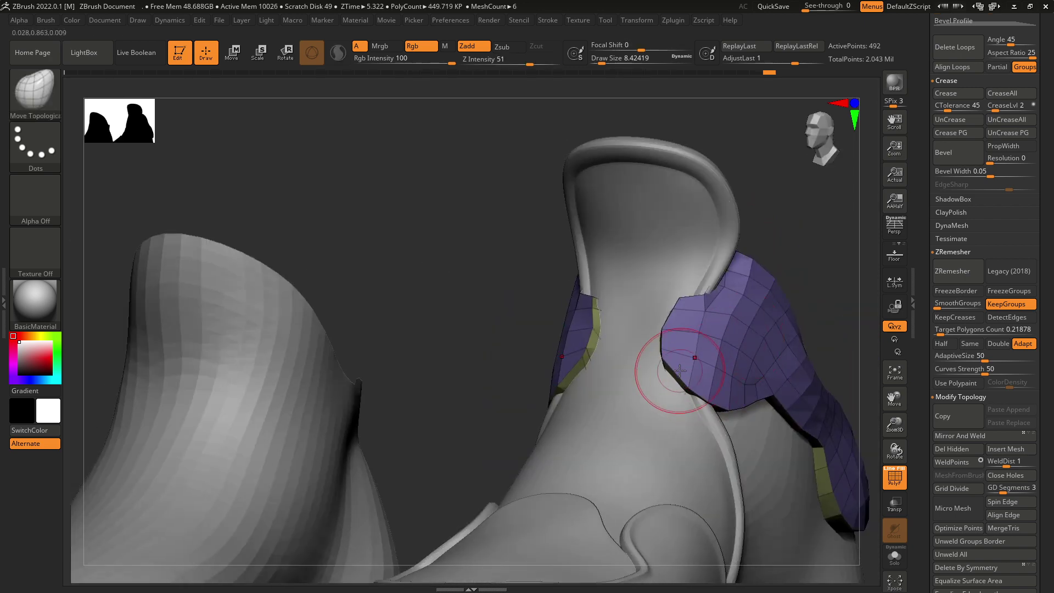
- Subdivide the collar panel up to level 4 and hide the polyframe
right_drag(686, 375, 598, 359)
alt+right_drag(734, 379, 637, 335)
ctrl+right_drag(719, 316, 719, 269)
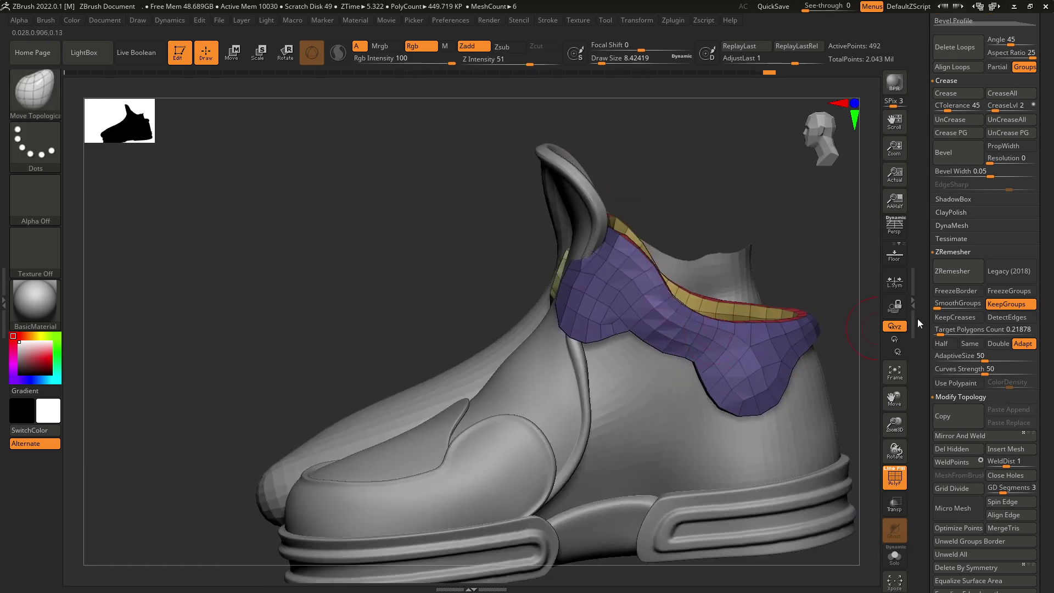
scroll(1045, 312, up, 5)
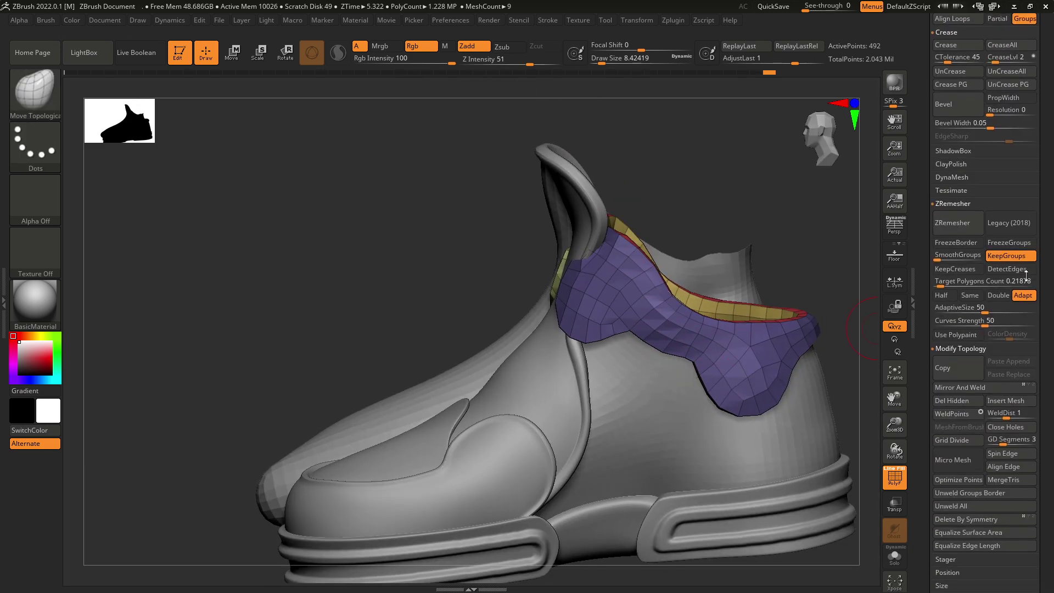
scroll(1011, 386, up, 4)
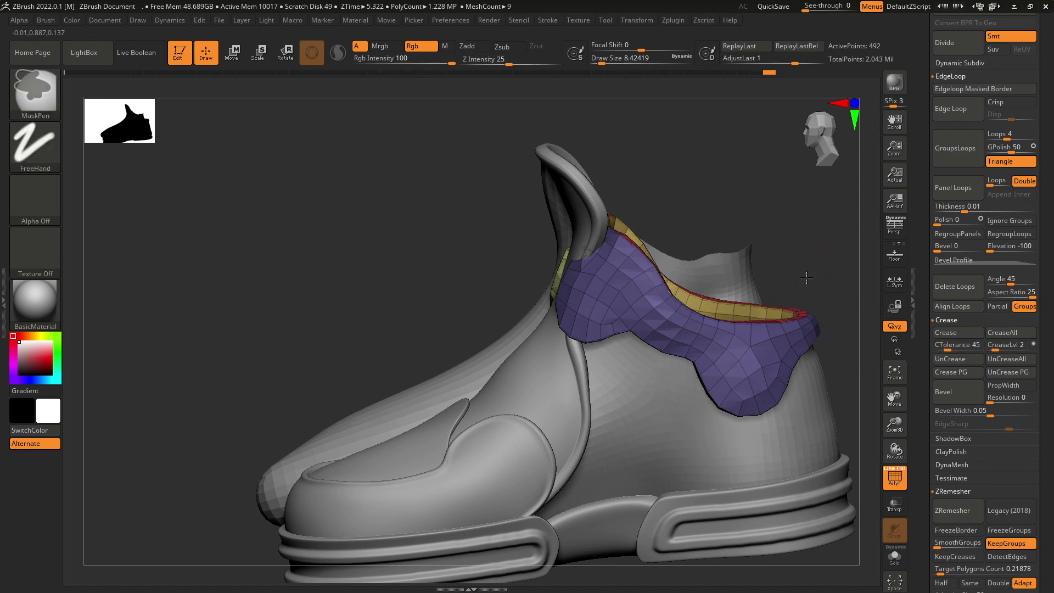
mouse_move(800, 303)
ctrl+right_down()
mouse_move(840, 236)
mouse_move(805, 263)
ctrl+right_up()
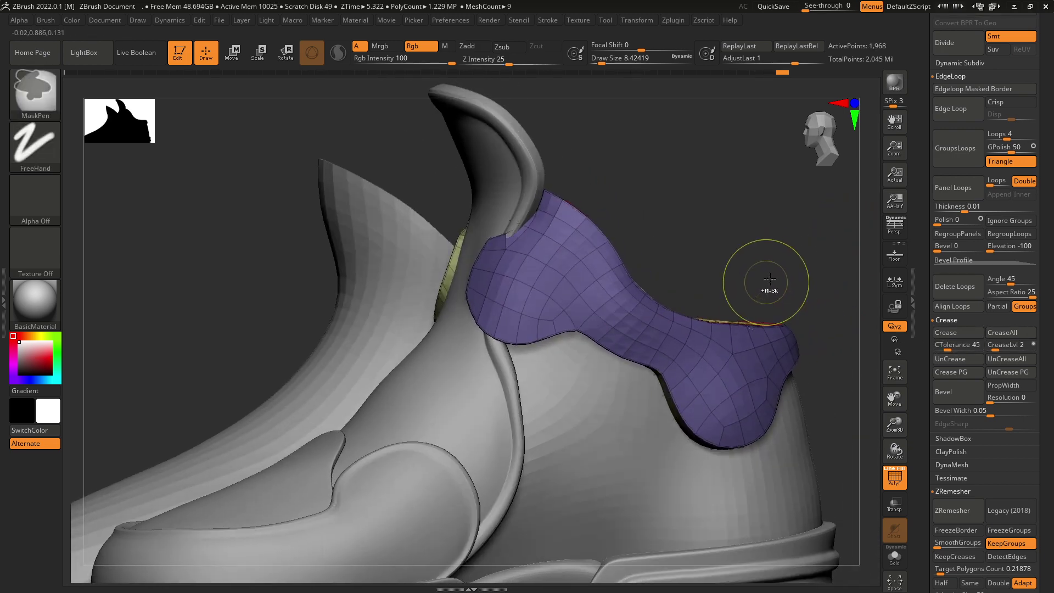
key(ctrl+d)
mouse_move(781, 311)
ctrl+right_down()
mouse_move(772, 271)
mouse_move(835, 282)
mouse_move(841, 307)
ctrl+right_up()
right_drag(796, 429, 808, 388)
click(895, 476)
- Adjust the subdivided collar panel's front edge beside the tongue with Move Topological and smooth its lower border
ctrl+right_drag(766, 242, 716, 295)
mouse_move(571, 359)
mouse_down()
mouse_move(574, 297)
mouse_move(595, 275)
mouse_move(585, 279)
mouse_up()
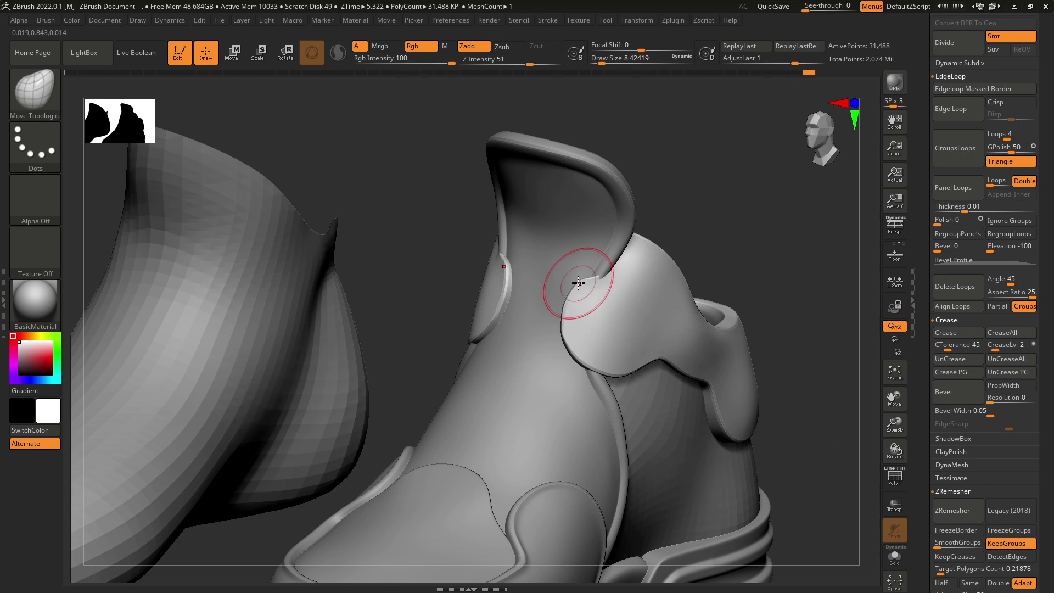
mouse_move(585, 354)
shift+mouse_down()
mouse_move(581, 270)
mouse_move(604, 367)
shift+mouse_up()
right_drag(760, 241, 709, 246)
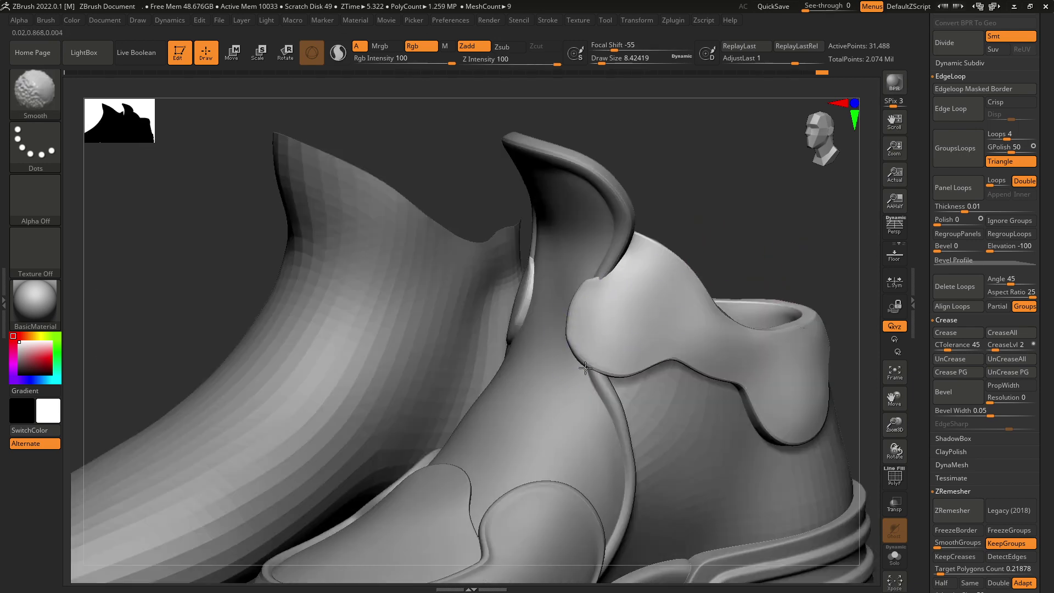
right_drag(704, 324, 643, 359)
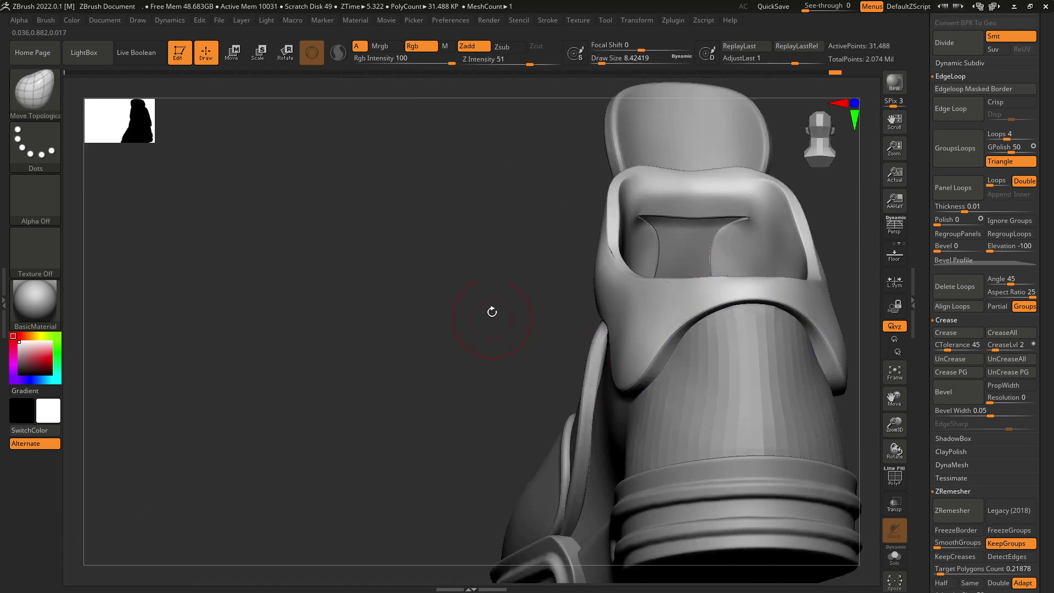
right_drag(489, 308, 624, 295)
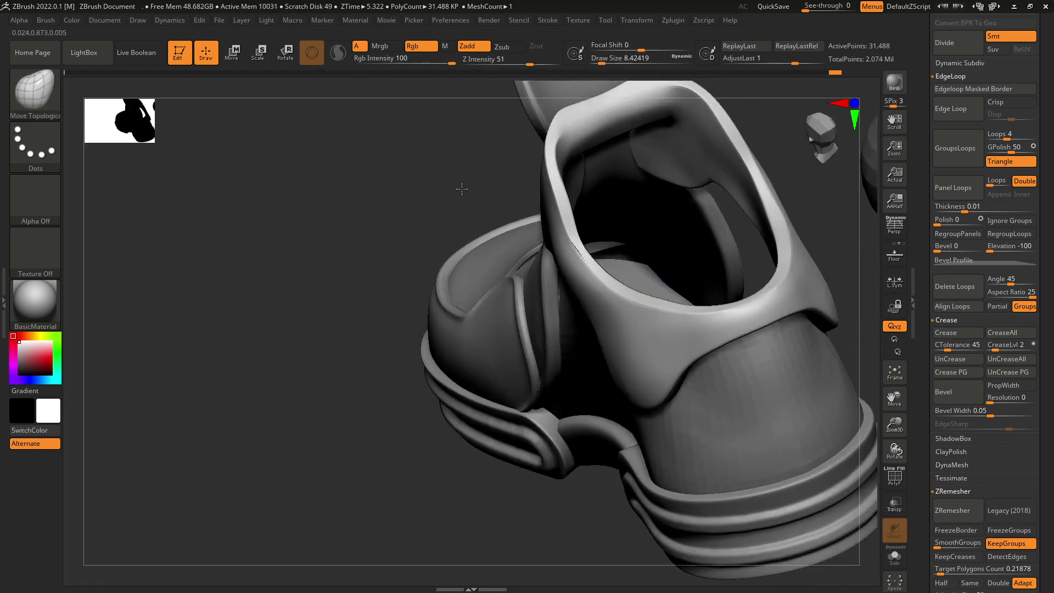
right_drag(461, 186, 534, 210)
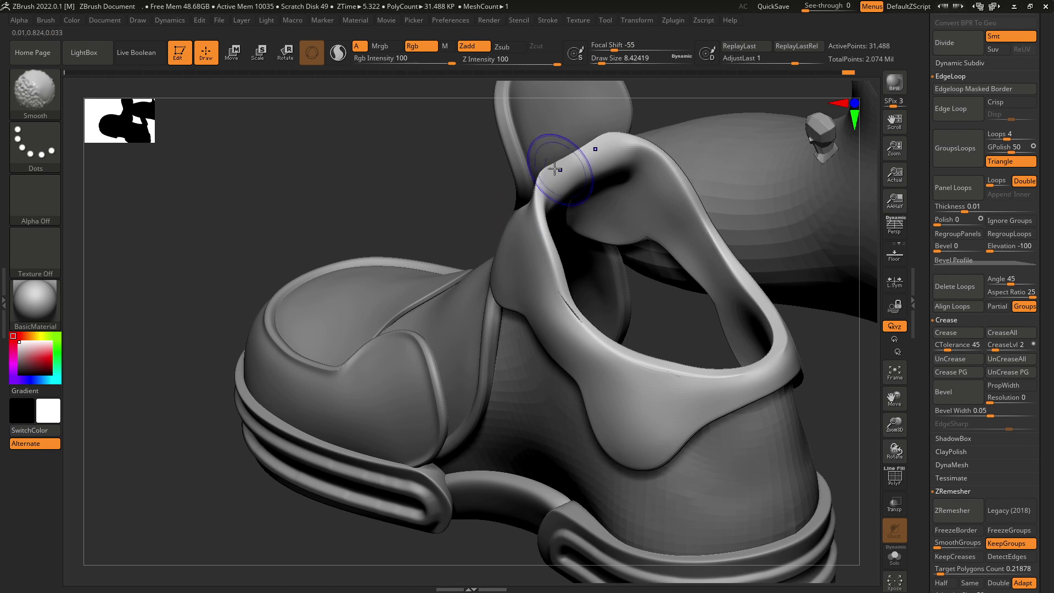
key(b)
key(m)
key(t)
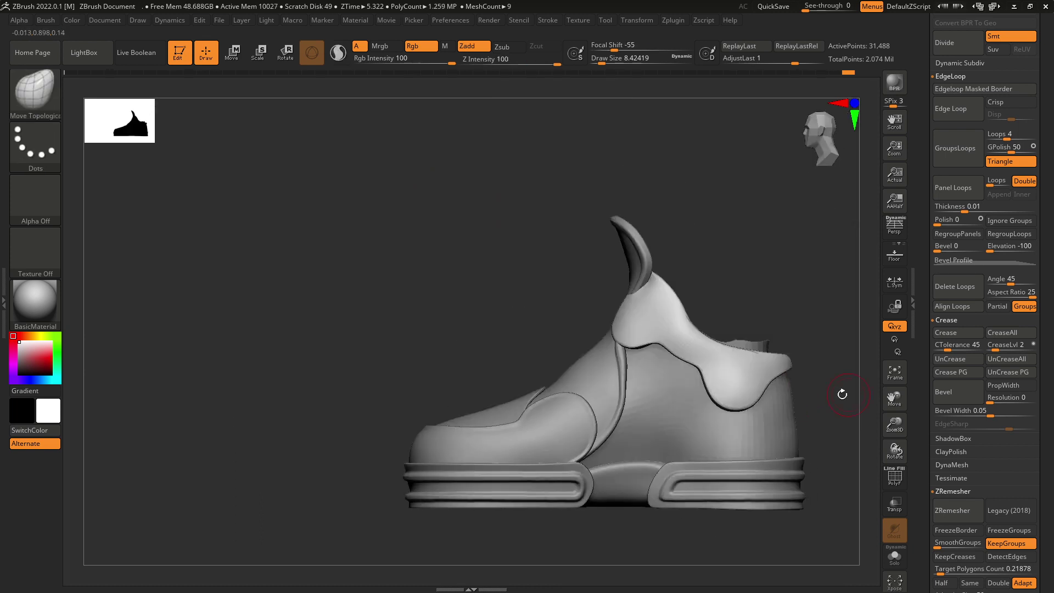
- Scale the whole collar panel up slightly and uniformly with the transform gizmo
ctrl+right_drag(687, 346, 615, 252)
click(259, 54)
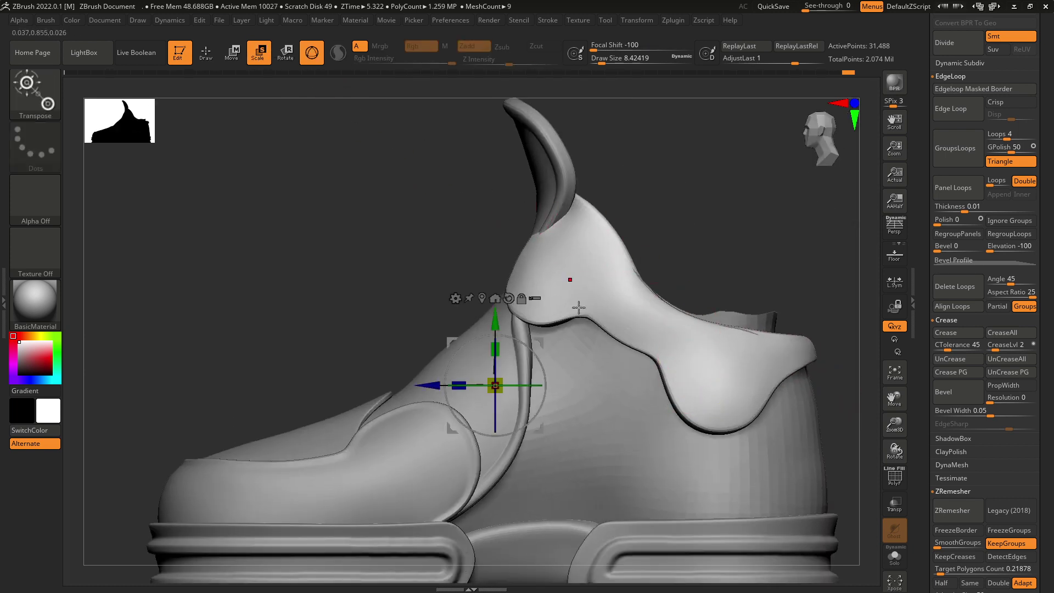
drag(501, 376, 554, 365)
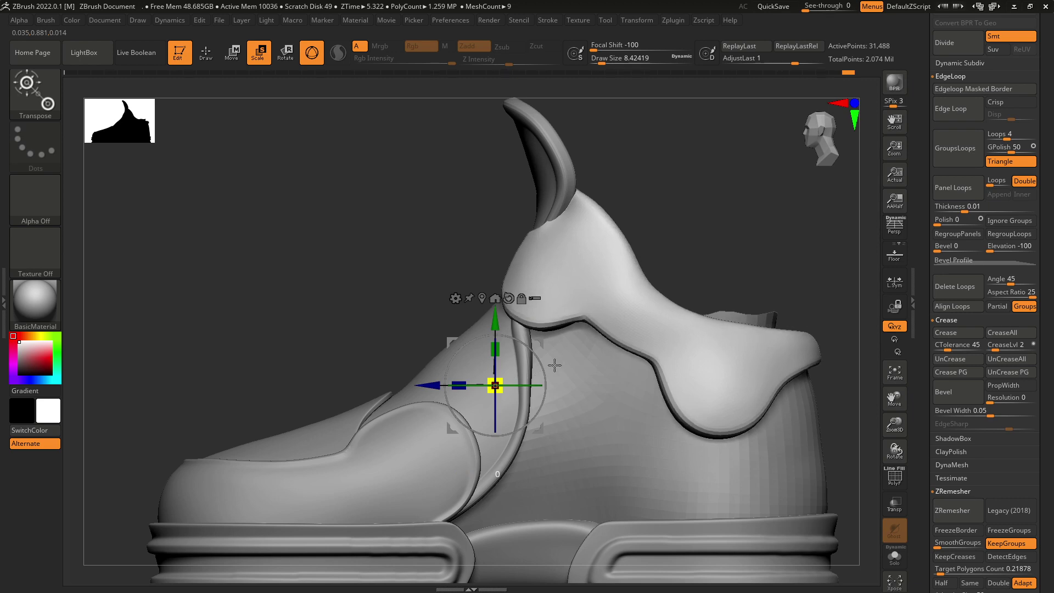
right_drag(555, 366, 307, 108)
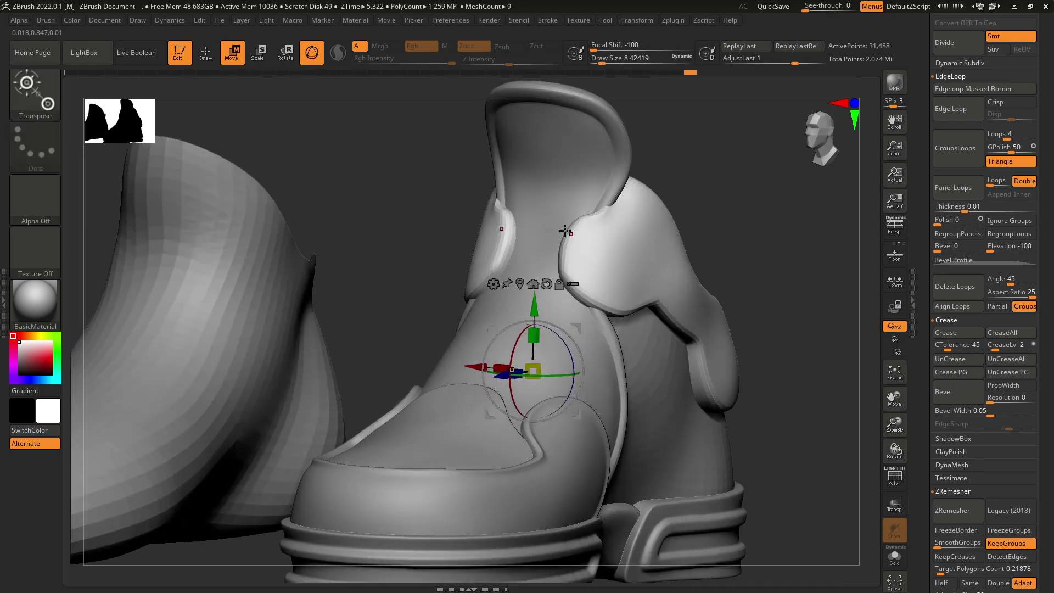
- Smooth the collar panel's front and side lobes with a draw size of about 15.6
click(206, 52)
mouse_move(601, 236)
shift+mouse_down()
mouse_move(565, 235)
mouse_move(573, 218)
shift+mouse_up()
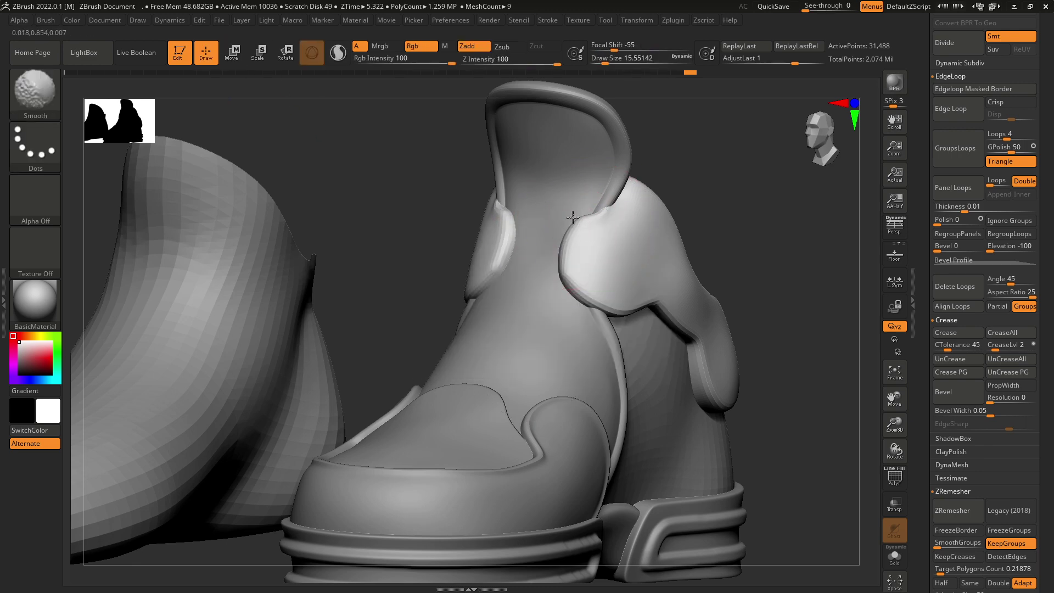
right_drag(562, 256, 718, 295)
drag(718, 295, 776, 369)
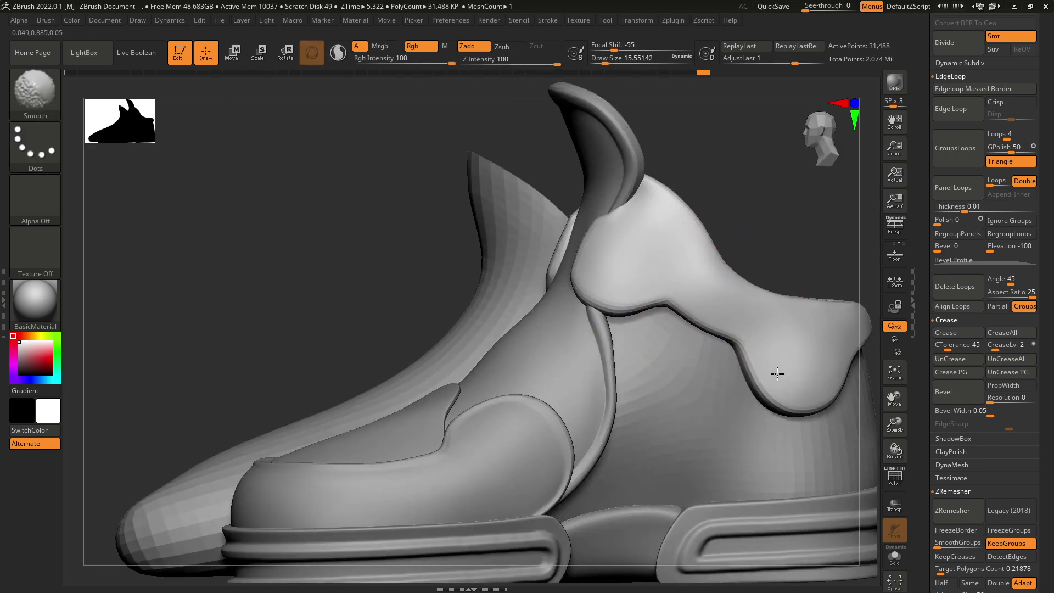
mouse_move(777, 369)
right_down()
mouse_move(668, 382)
mouse_move(765, 390)
mouse_move(604, 336)
right_up()
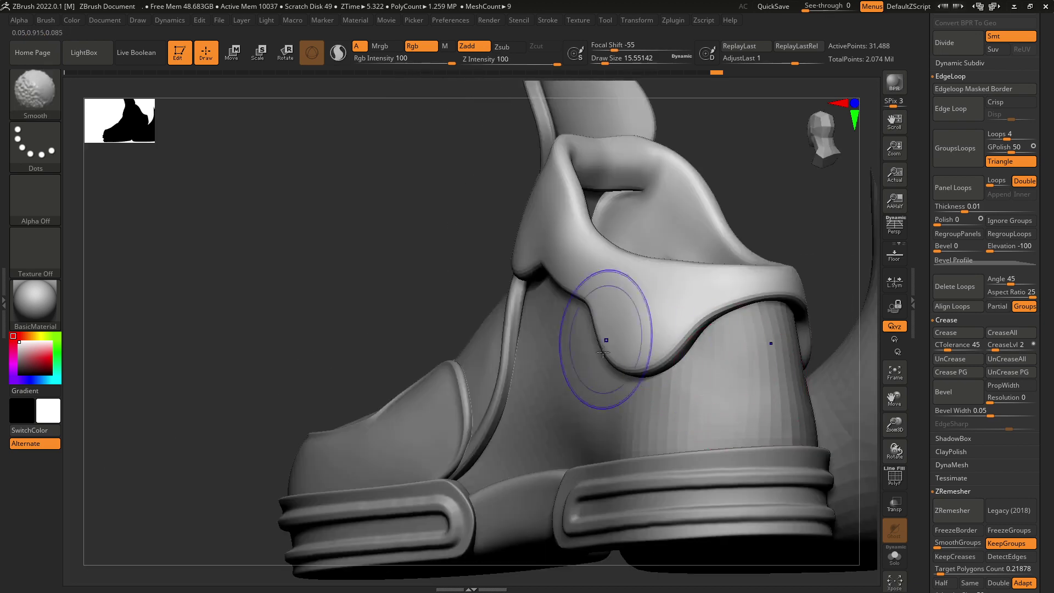
key(f)
mouse_move(635, 400)
right_down()
mouse_move(636, 270)
mouse_move(683, 283)
mouse_move(707, 312)
right_up()
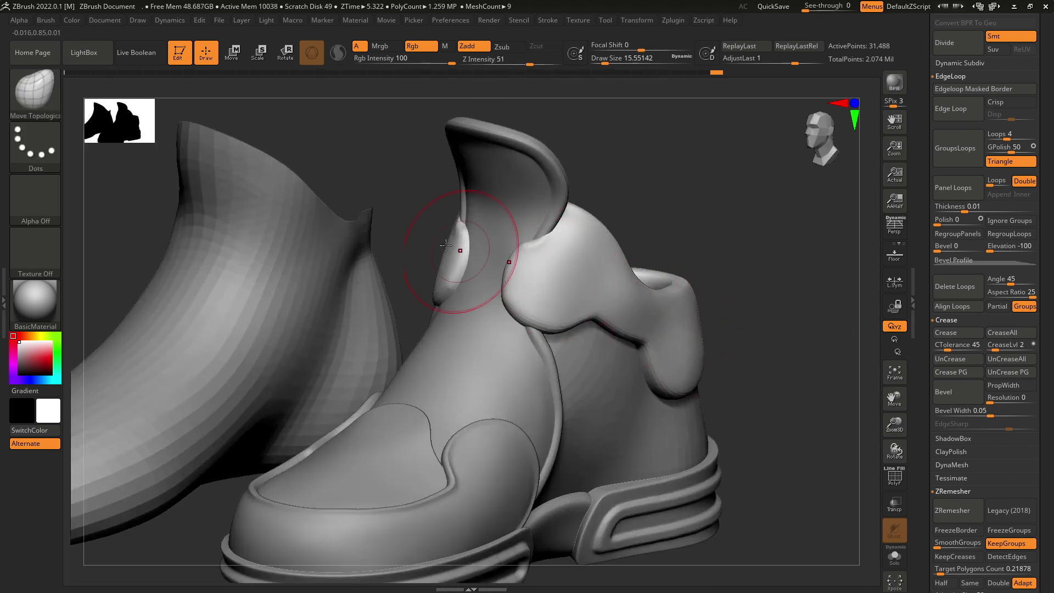
- Puff up the rim around the ankle opening with the Inflat brush at a draw size of about 10.5
key(b)
key(i)
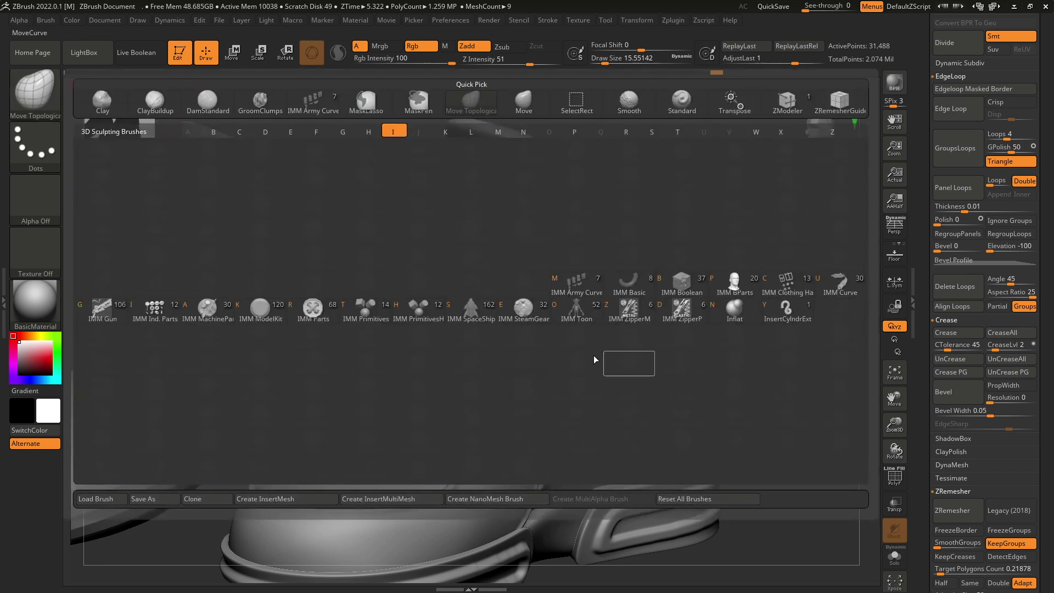
click(744, 320)
key(space)
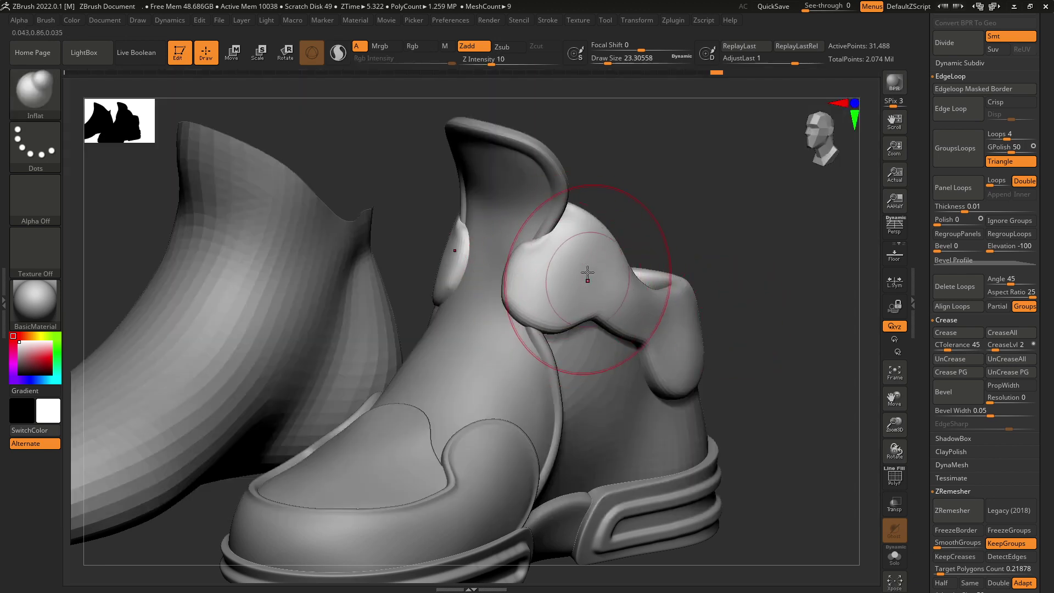
key(space)
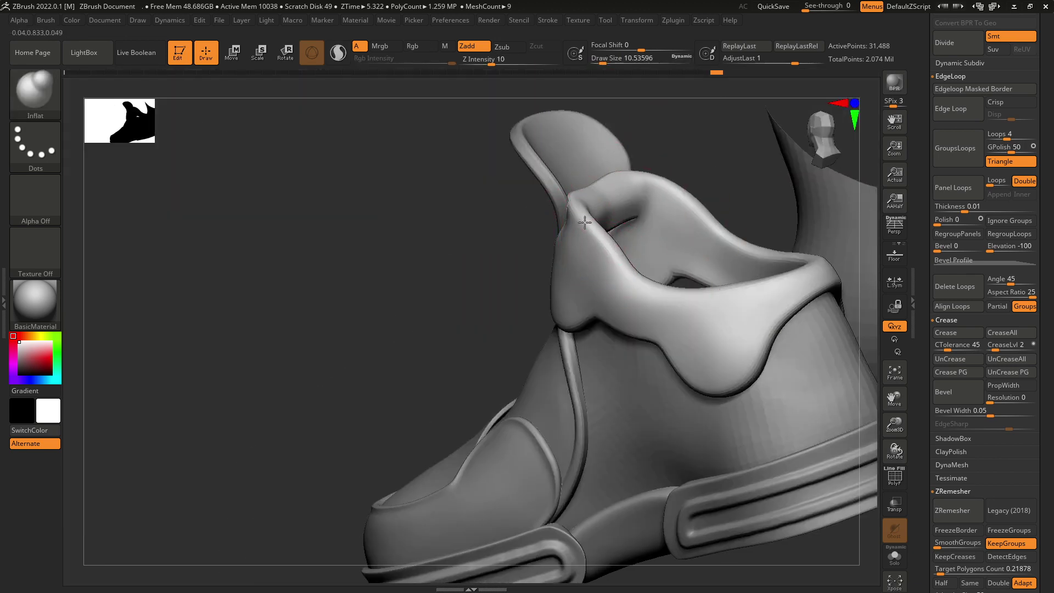
right_drag(631, 282, 736, 190)
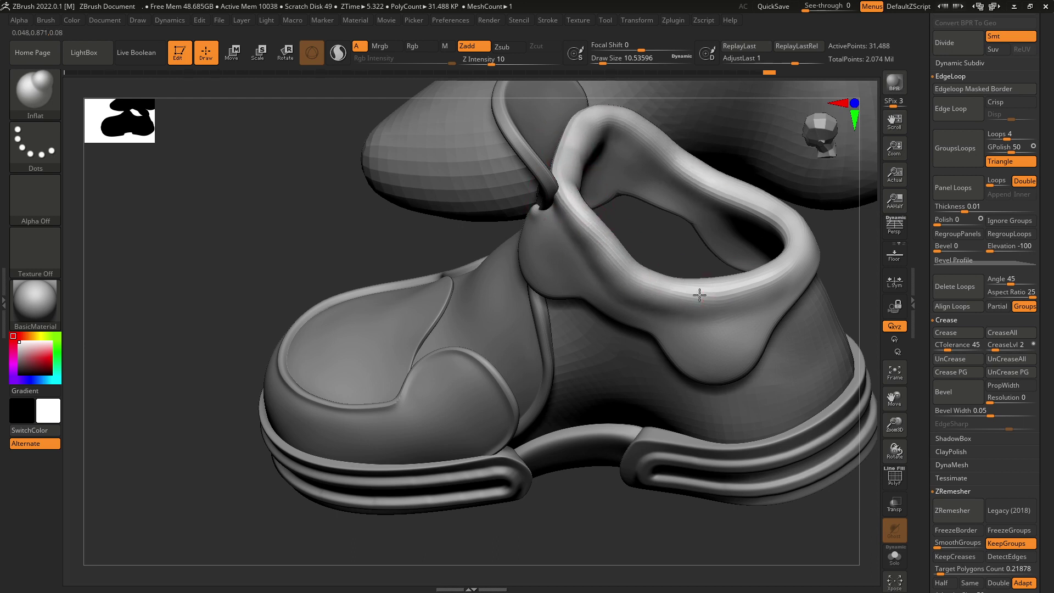
mouse_move(782, 274)
mouse_down()
mouse_move(750, 293)
mouse_move(767, 346)
mouse_move(674, 269)
mouse_up()
- Smooth the collar's heel end, undo a trial Inflat stroke on the front lobe and inflate it with a draw size of about 17
key(f)
mouse_move(674, 270)
ctrl+right_down()
mouse_move(618, 302)
mouse_move(717, 259)
ctrl+right_up()
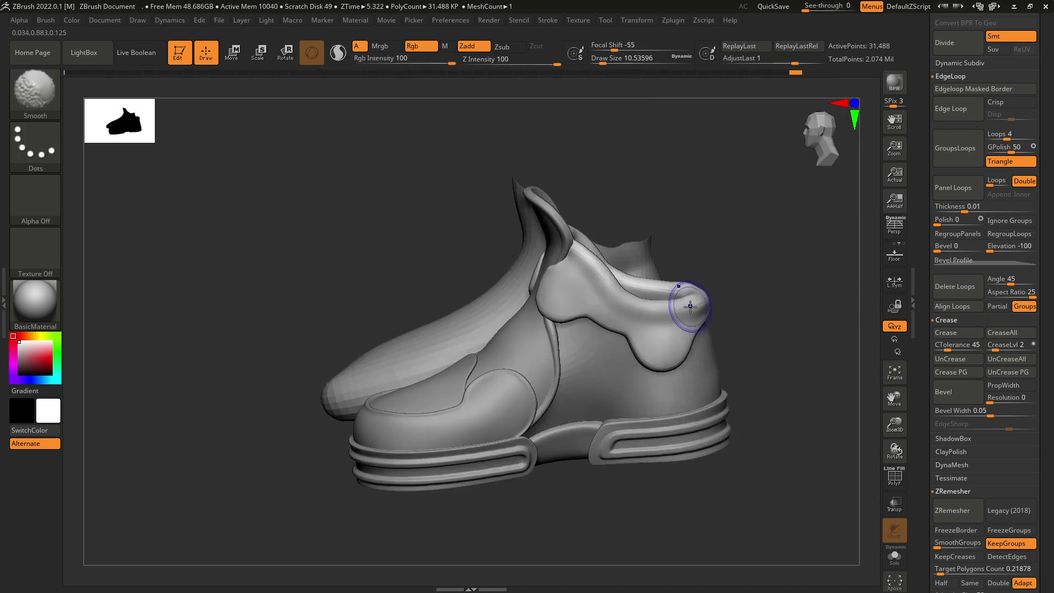
right_drag(677, 286, 728, 299)
key(space)
mouse_move(602, 286)
mouse_down()
mouse_move(606, 304)
mouse_move(587, 288)
mouse_up()
key(ctrl+z)
key(space)
drag(589, 297, 569, 300)
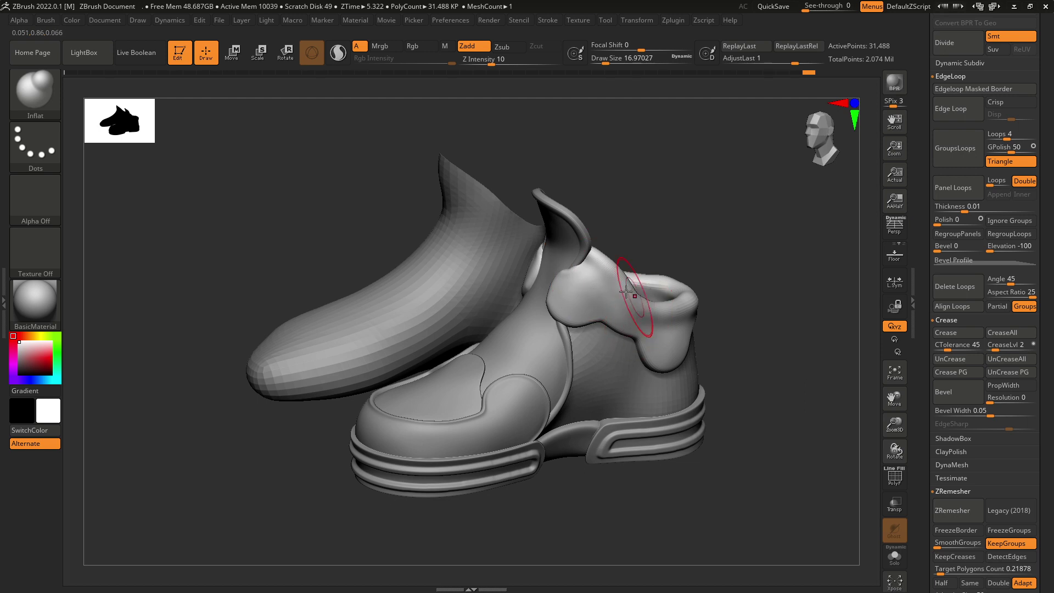
- Smooth the inflated collar panel across its side lobe, heel end and front lobe
key(shift)
right_drag(697, 330, 683, 333)
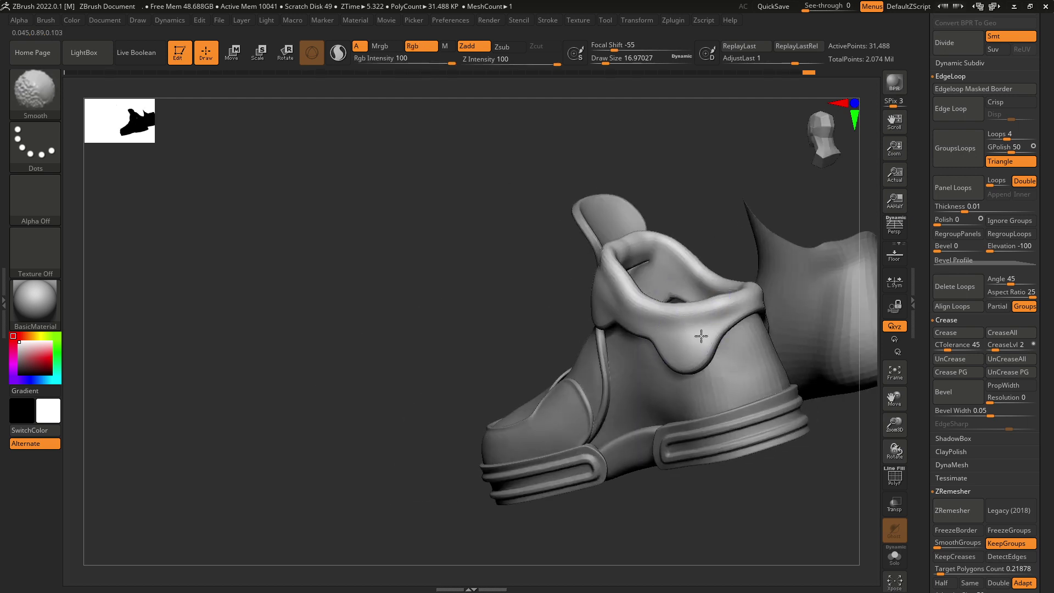
drag(726, 225, 742, 225)
shift+drag(737, 306, 695, 339)
drag(701, 237, 762, 239)
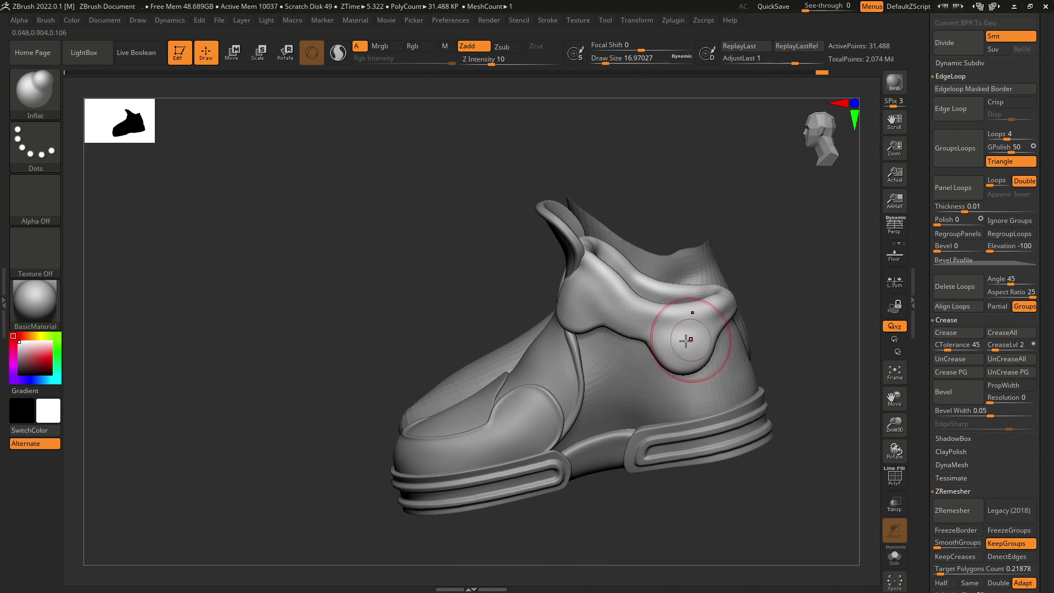
shift+drag(694, 343, 735, 312)
drag(739, 263, 776, 280)
shift+drag(667, 346, 608, 290)
mouse_move(659, 263)
mouse_down()
mouse_move(760, 297)
mouse_move(656, 329)
mouse_up()
drag(699, 270, 729, 272)
alt+drag(729, 273, 731, 302)
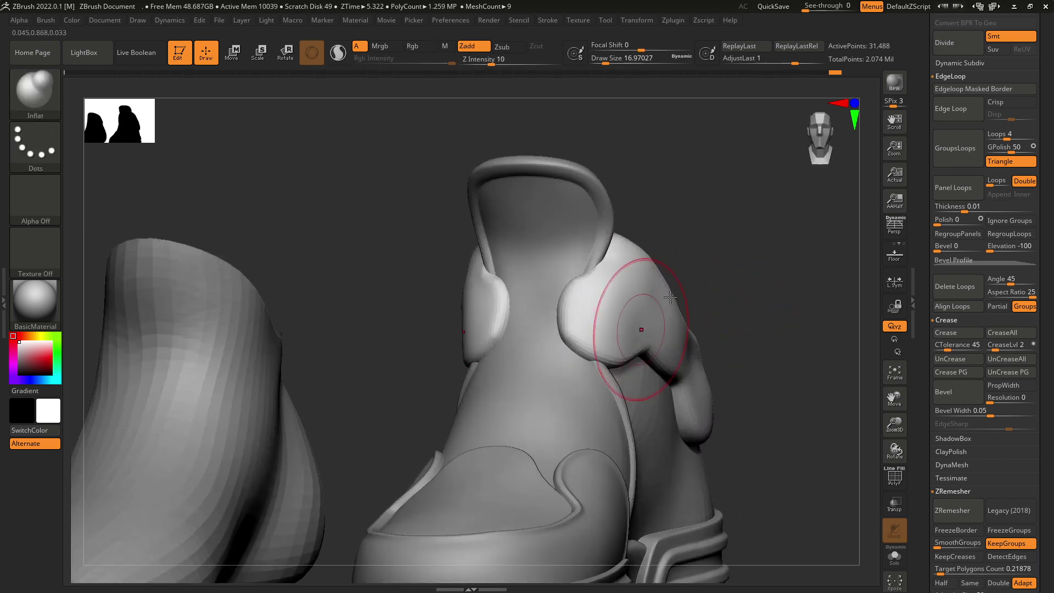
- Show the polygon wireframe on the collar and delete its lower subdivision levels
click(896, 478)
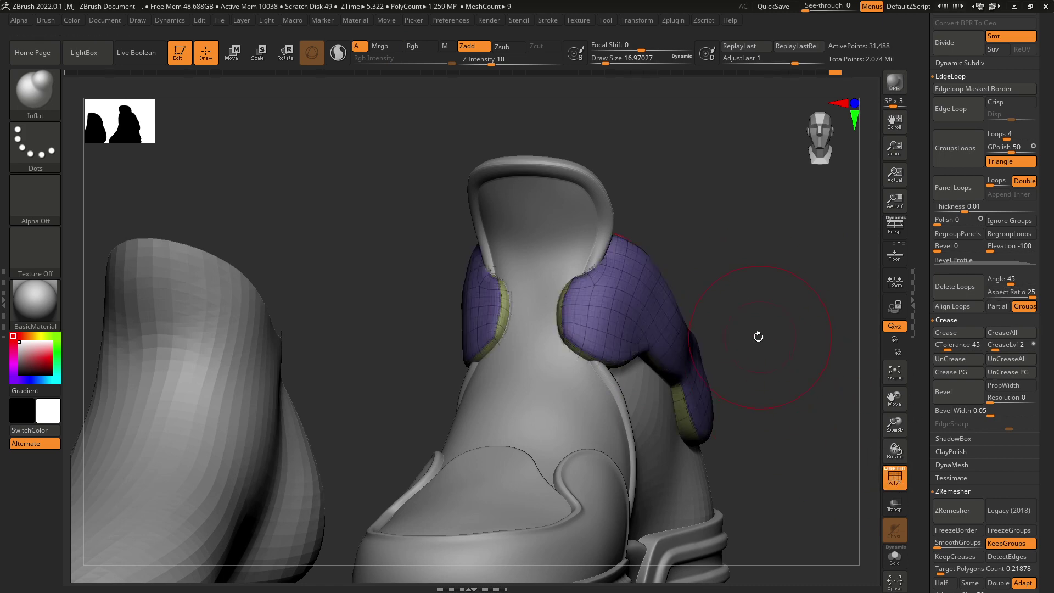
drag(758, 337, 791, 385)
scroll(1043, 363, down, 10)
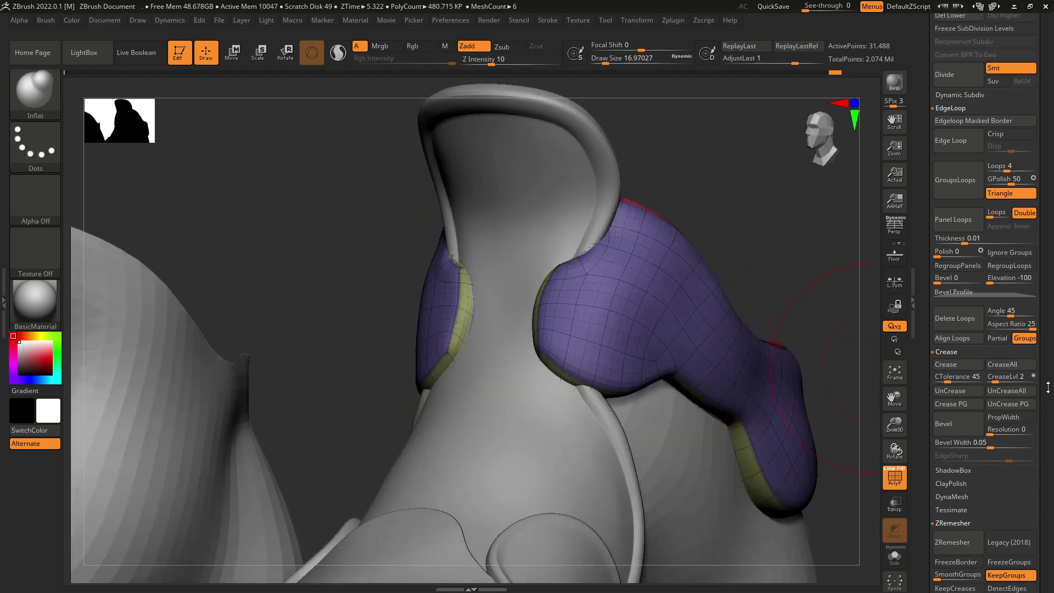
scroll(1052, 347, up, 10)
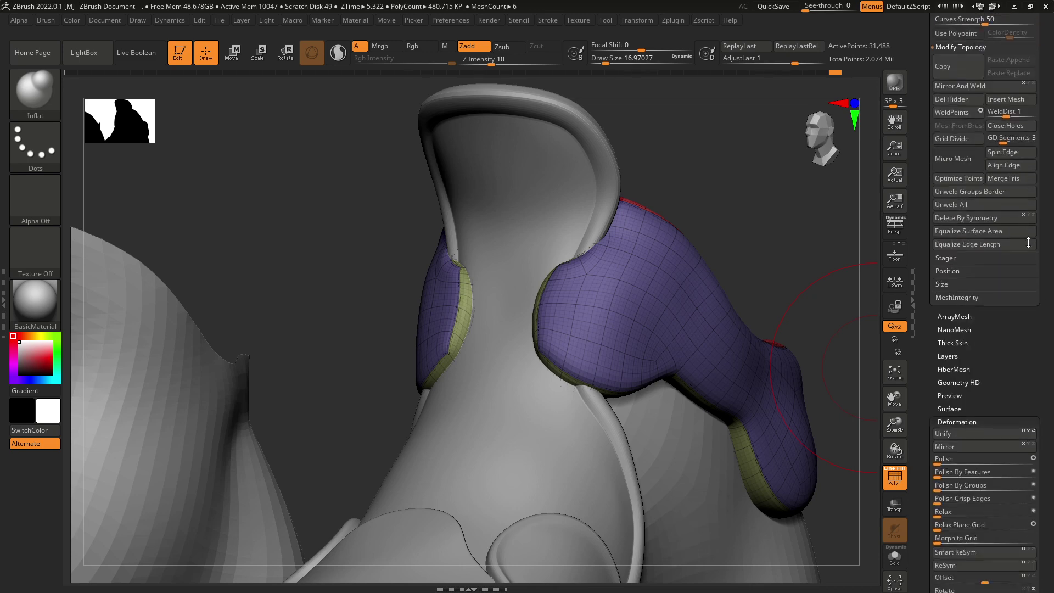
scroll(999, 468, down, 1)
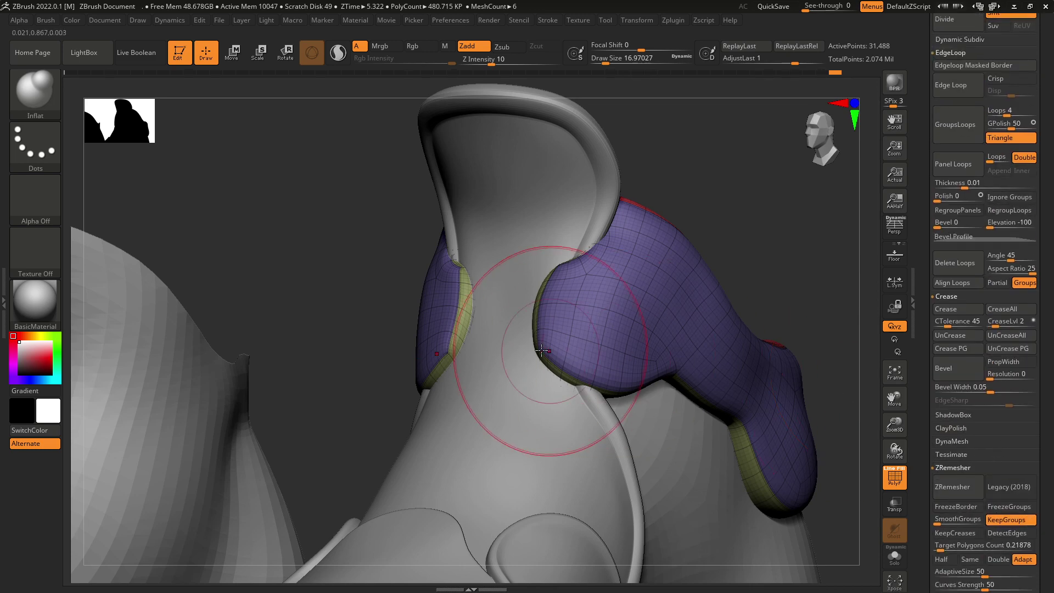
scroll(1032, 308, up, 5)
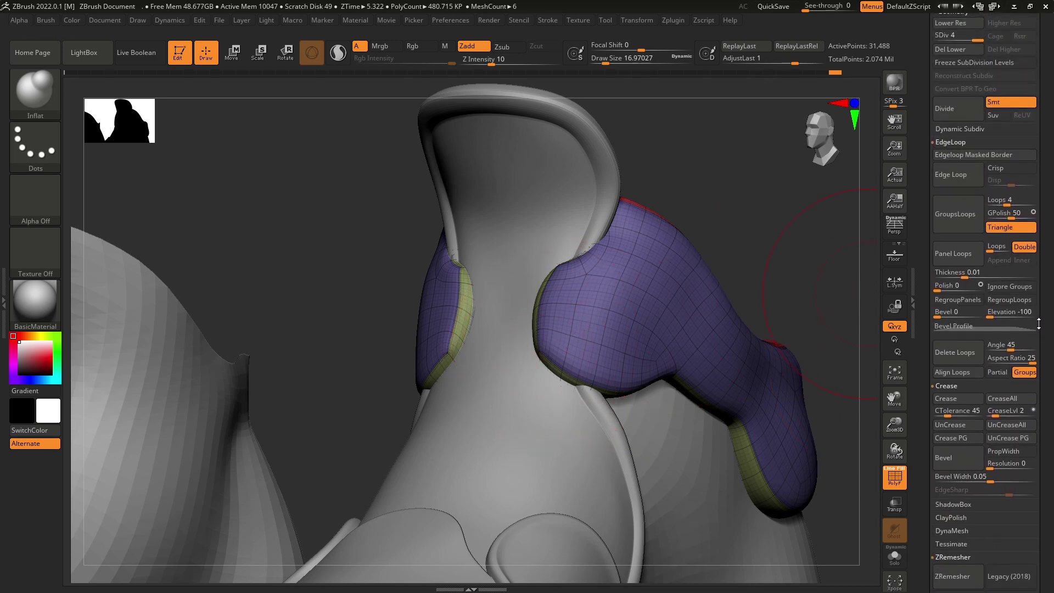
scroll(1026, 355, up, 15)
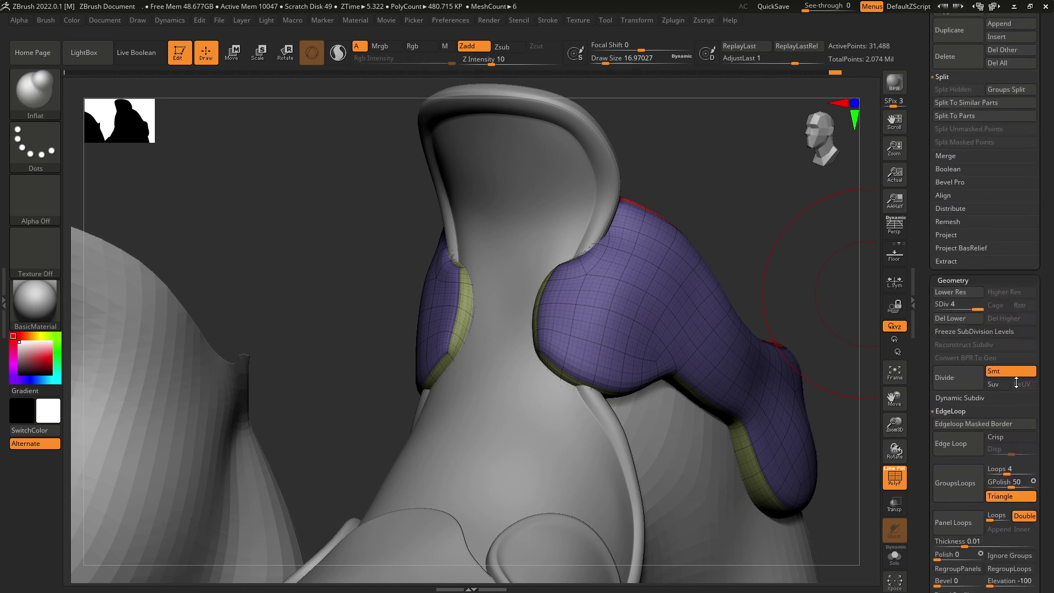
click(978, 309)
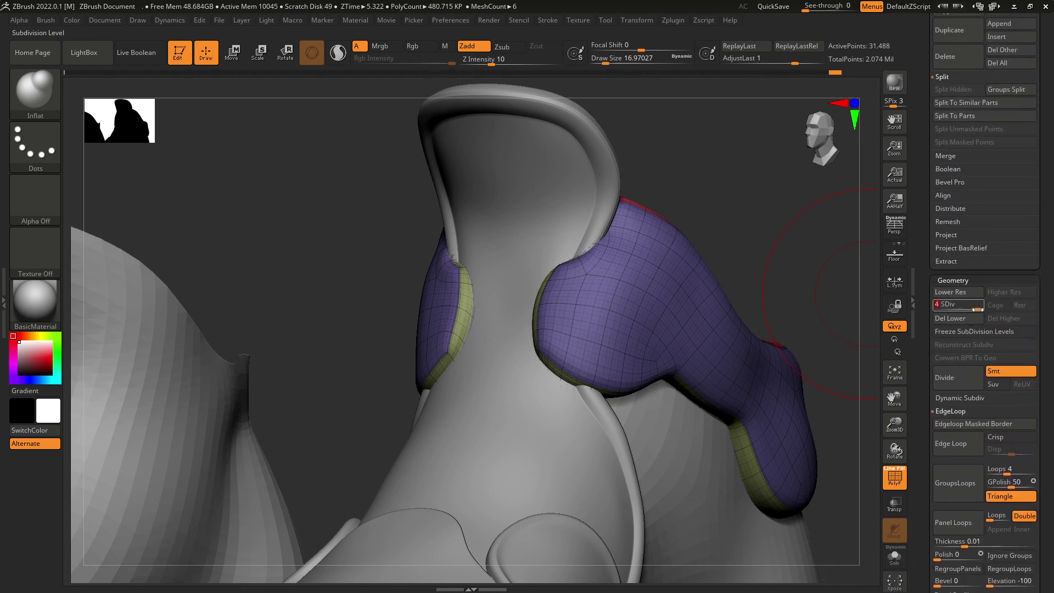
click(981, 320)
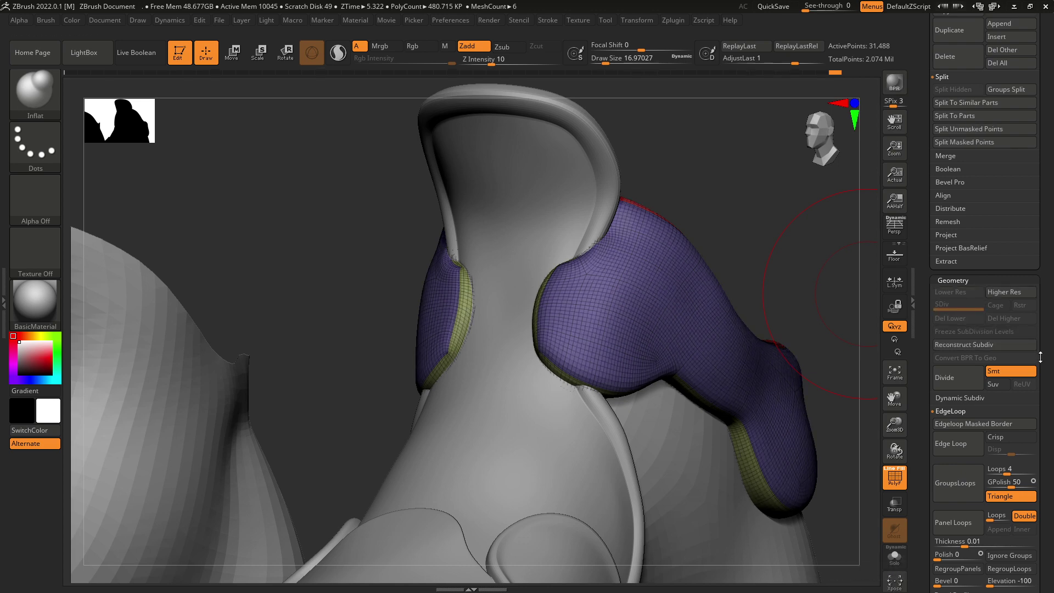
- ZRemesh the collar with a target polygons count of about 1.42 and KeepGroups enabled
scroll(1041, 358, down, 10)
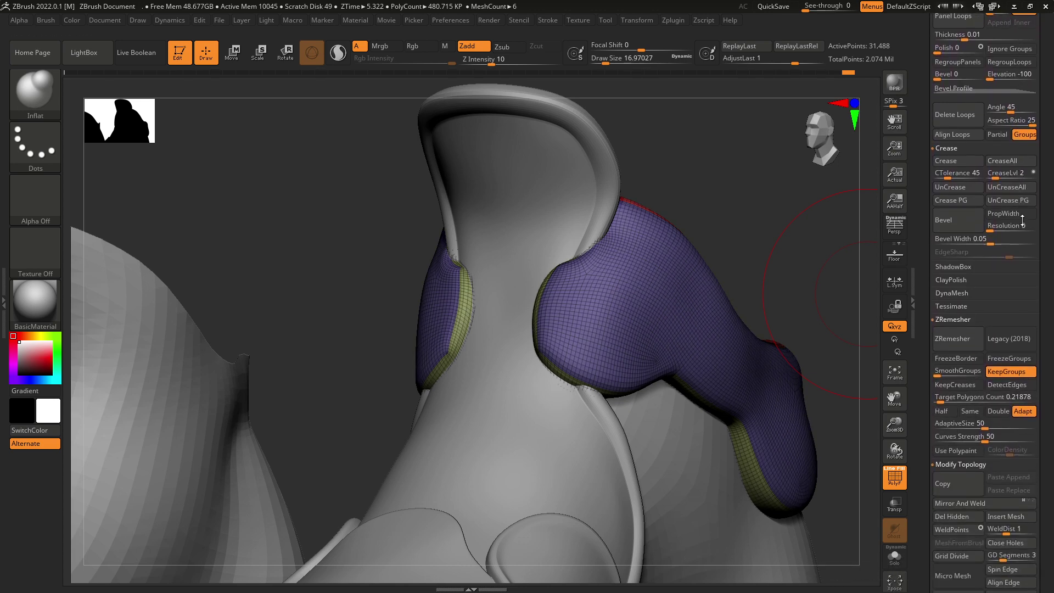
scroll(1023, 219, down, 1)
drag(952, 340, 956, 341)
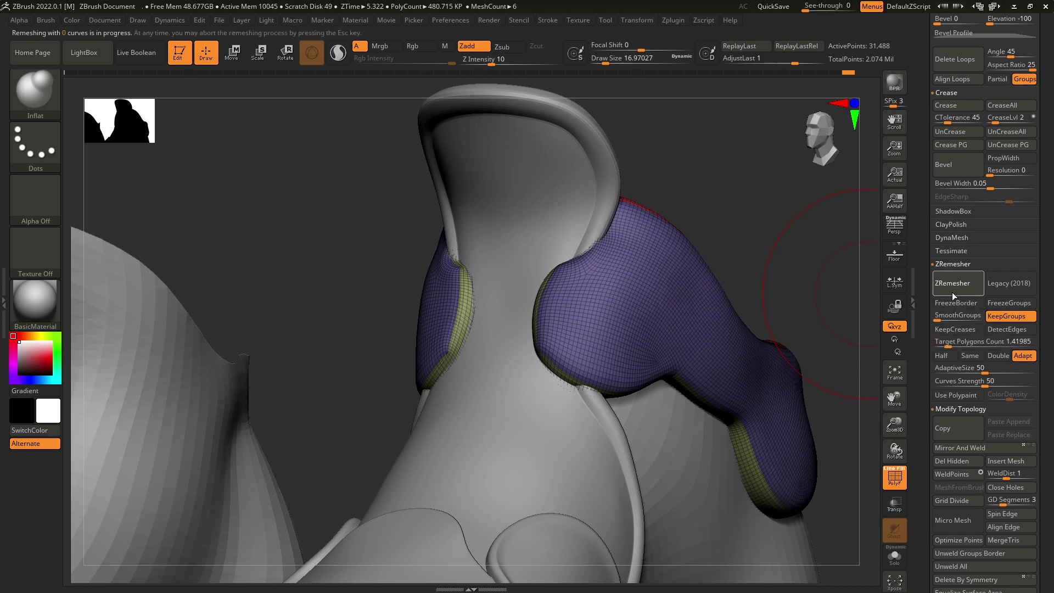
click(952, 288)
drag(761, 255, 779, 269)
drag(755, 336, 715, 347)
ctrl+right_drag(716, 347, 719, 287)
key(ctrl+d)
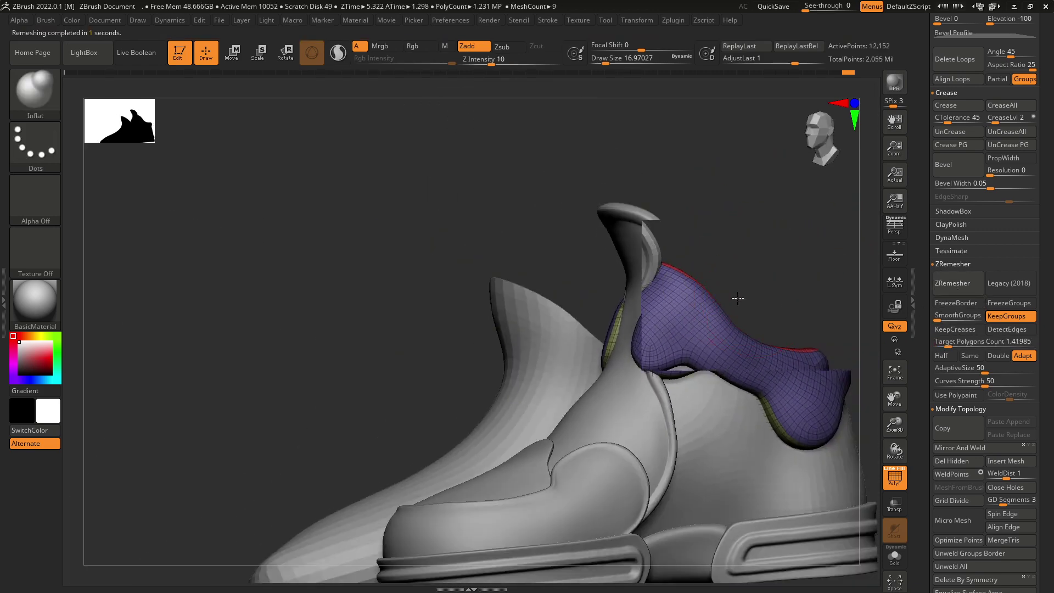
- Smooth the remeshed collar across its front and side lobes and along the heel end
drag(737, 296, 760, 226)
ctrl+right_drag(760, 225, 761, 248)
drag(761, 248, 743, 242)
ctrl+right_drag(742, 242, 741, 252)
drag(741, 252, 765, 247)
drag(651, 211, 685, 195)
mouse_move(493, 280)
mouse_down()
mouse_move(511, 330)
mouse_move(497, 299)
mouse_up()
drag(698, 203, 618, 211)
mouse_move(551, 346)
shift+mouse_down()
mouse_move(666, 348)
mouse_move(725, 379)
shift+mouse_up()
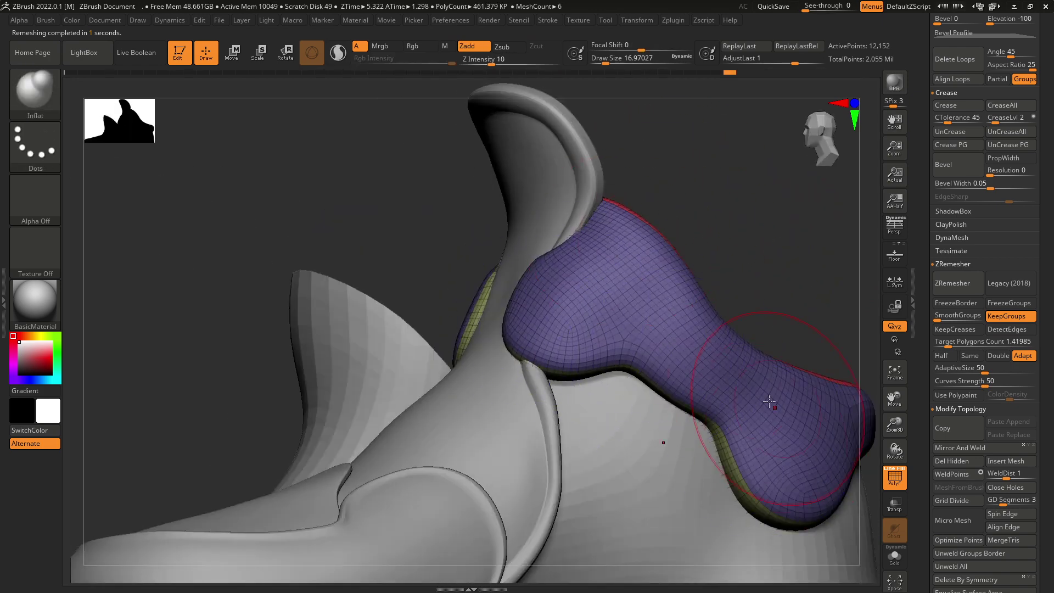
alt+drag(830, 282, 742, 252)
ctrl+right_drag(741, 252, 738, 220)
mouse_move(757, 275)
mouse_down()
mouse_move(735, 286)
mouse_move(797, 275)
mouse_move(743, 252)
mouse_up()
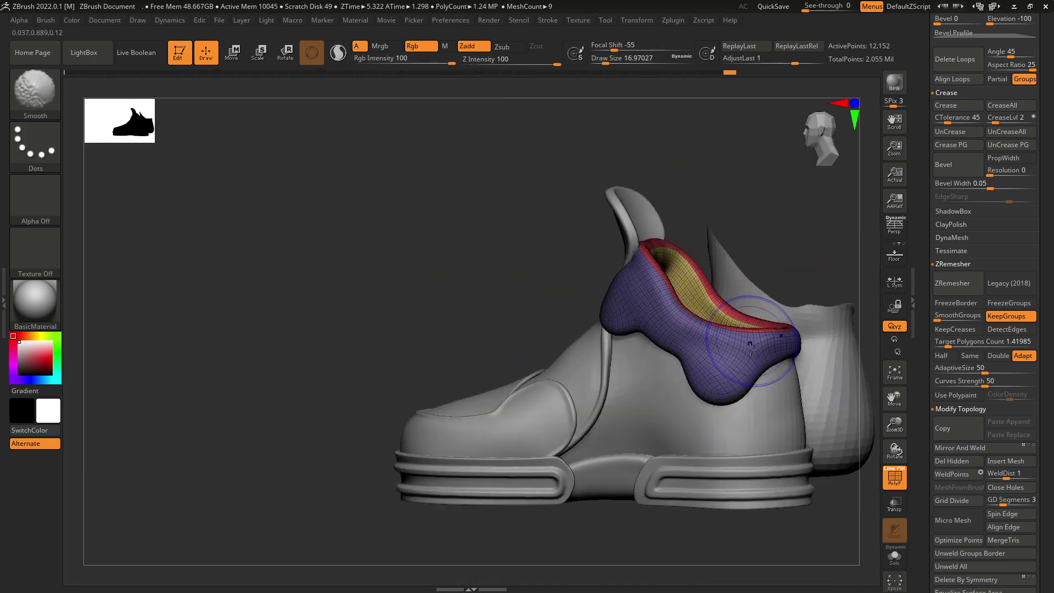
- Subdivide the remeshed collar once and return to the Inflat brush with the wireframe hidden
mouse_move(744, 253)
ctrl+right_down()
mouse_move(711, 341)
mouse_move(737, 289)
mouse_move(733, 316)
mouse_move(728, 335)
mouse_move(725, 283)
mouse_move(813, 229)
mouse_move(673, 416)
mouse_move(760, 409)
mouse_move(737, 293)
mouse_move(777, 227)
mouse_move(707, 238)
mouse_move(683, 258)
ctrl+right_up()
key(w)
key(q)
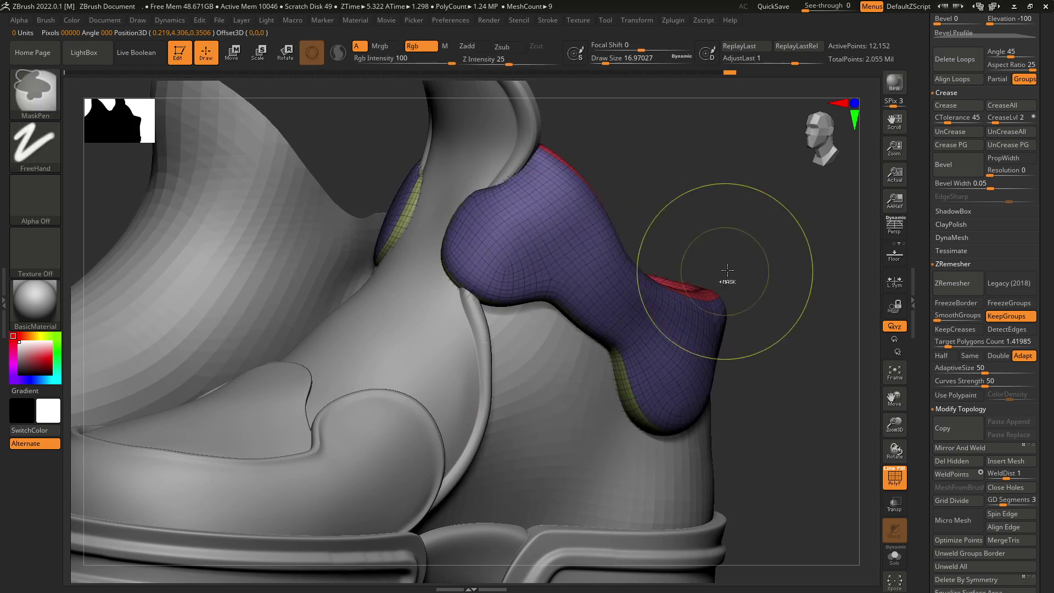
key(b)
key(i)
key(n)
click(890, 474)
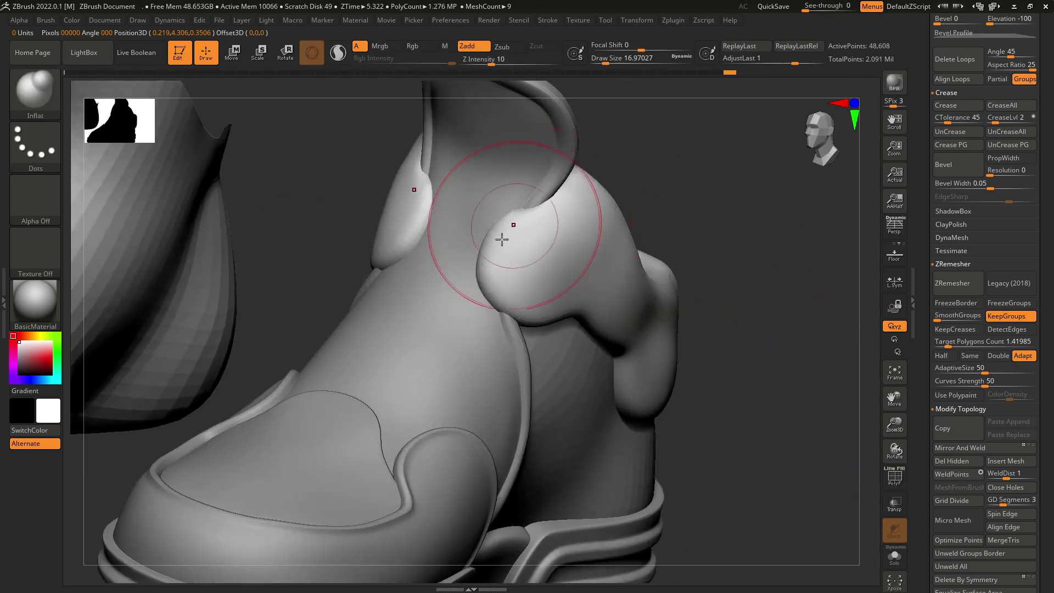
- Inflate the collar's front lobe with a draw size of about 11.7, and raise the draw size to about 18.5
key(space)
drag(502, 240, 493, 240)
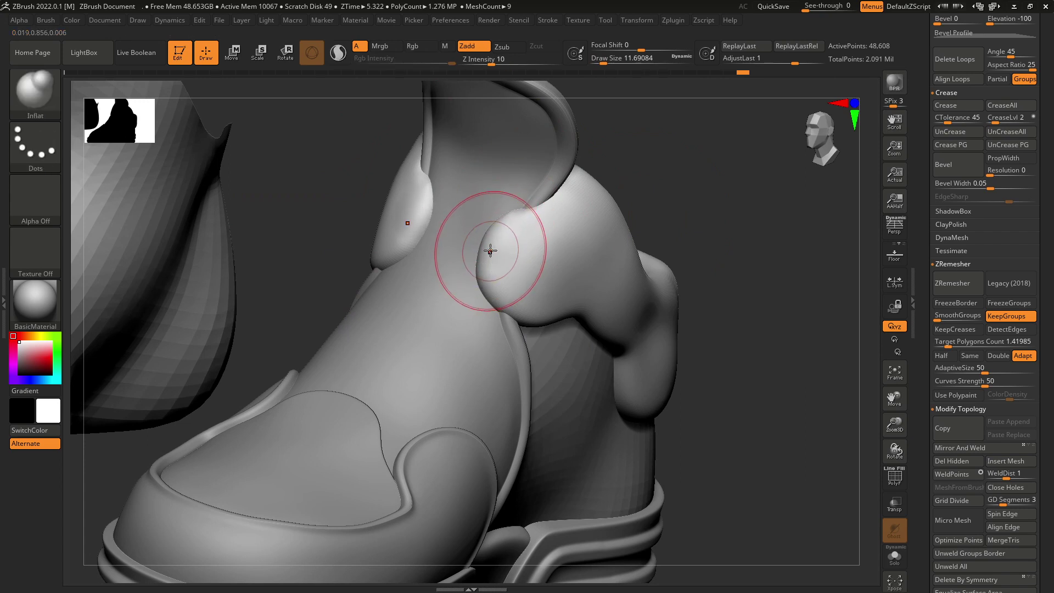
key(space)
drag(482, 246, 488, 246)
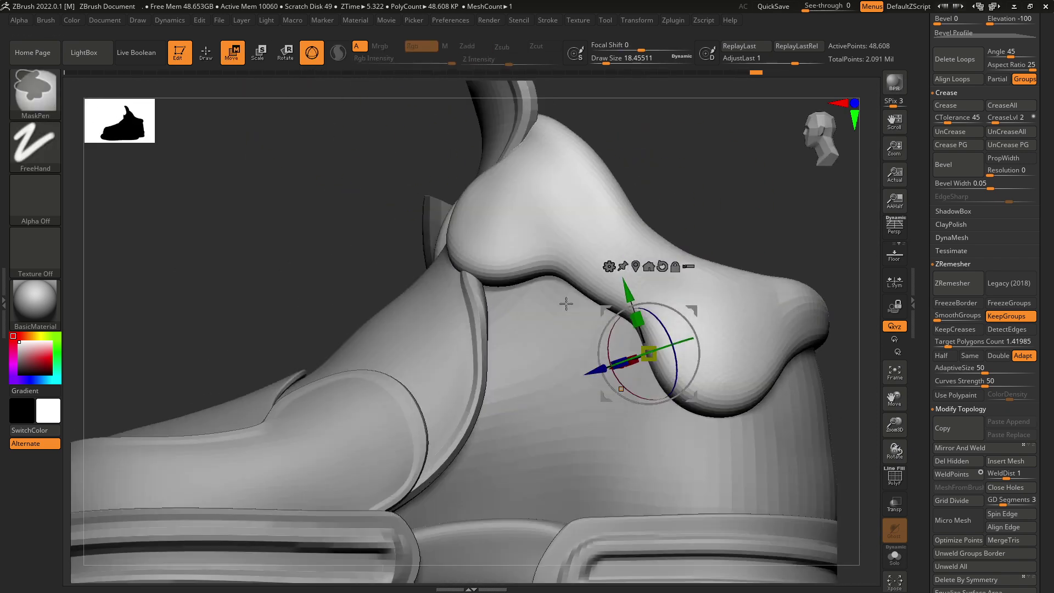
- Place the transform gizmo at the lower edge of the collar's front lobe and return to the Inflat brush
drag(676, 215, 734, 86)
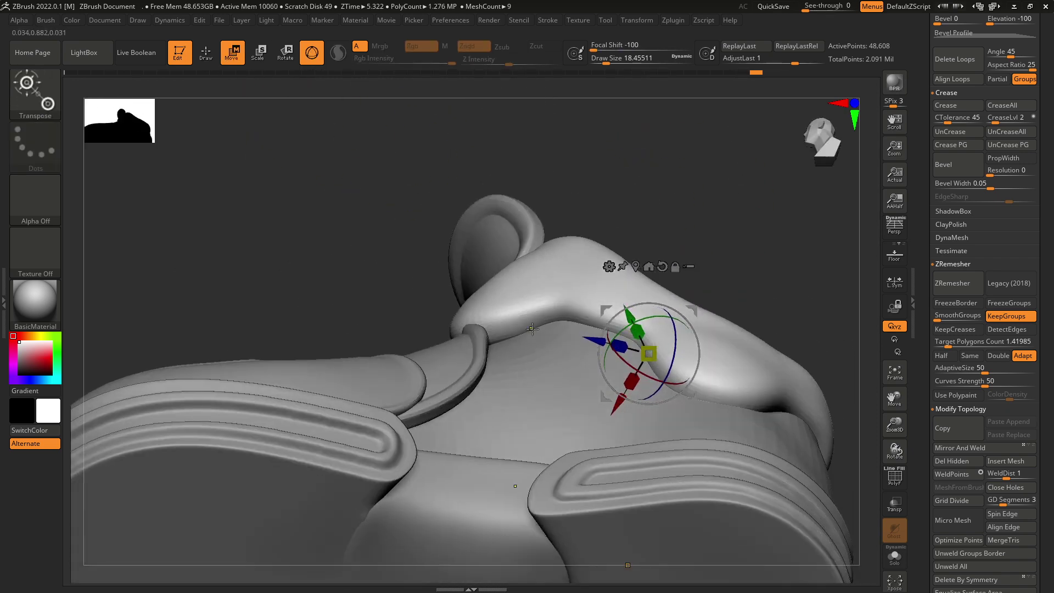
ctrl+click(550, 300)
drag(654, 239, 670, 258)
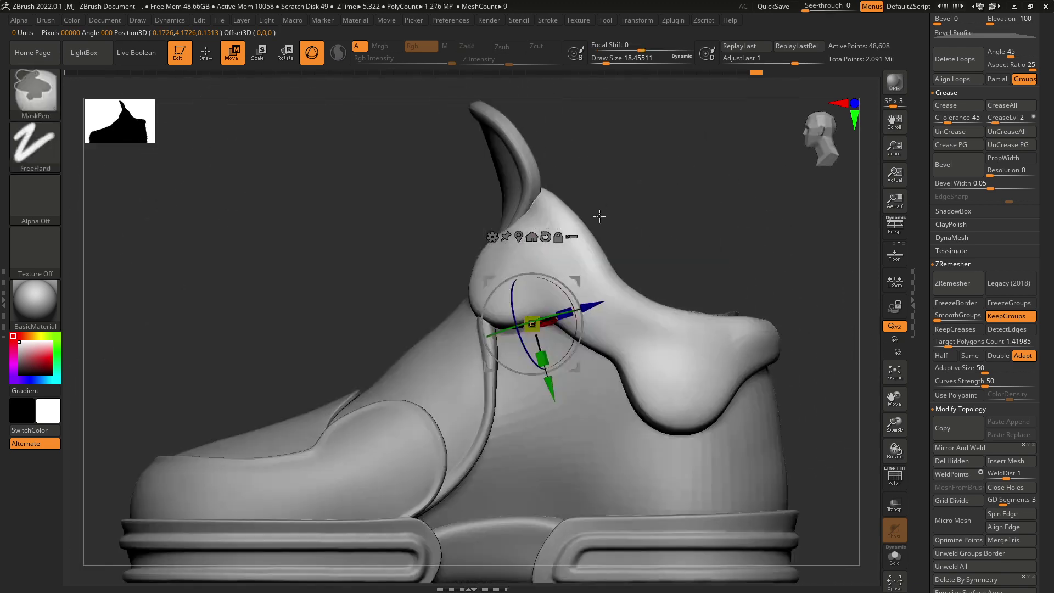
key(q)
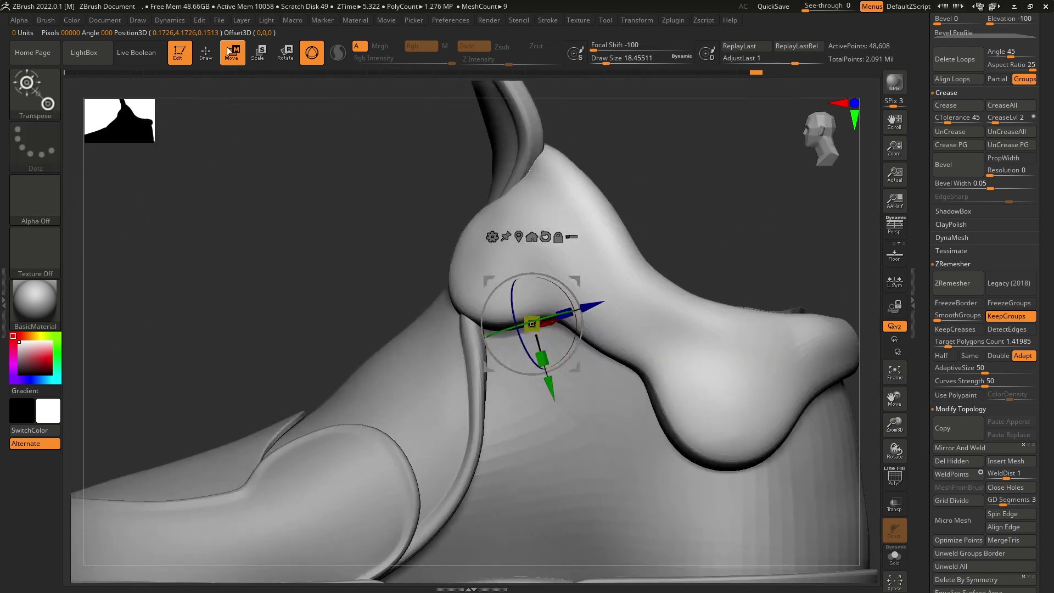
key(b)
key(i)
key(n)
drag(600, 287, 640, 242)
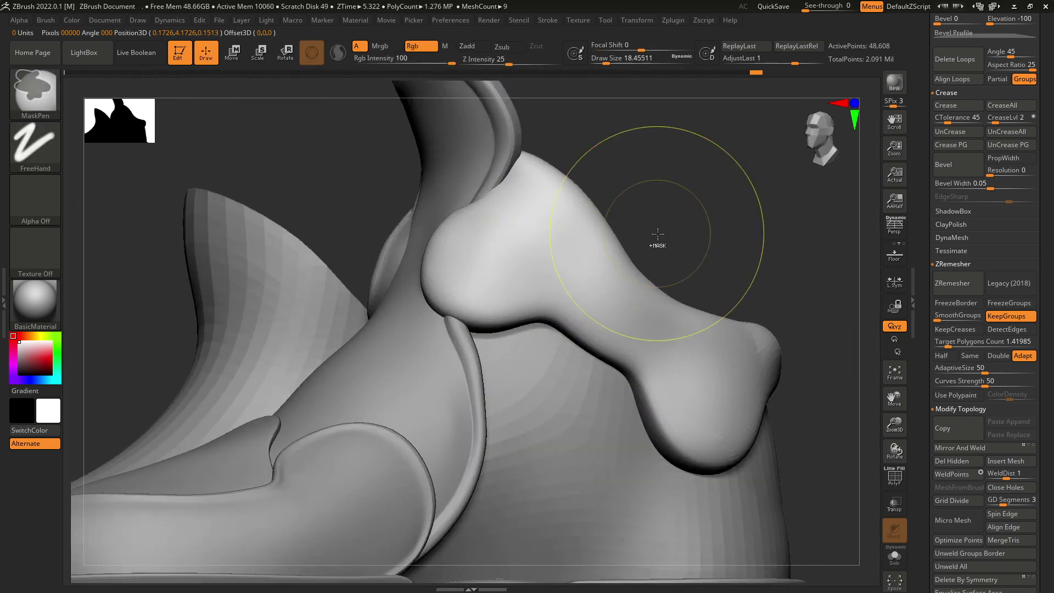
- Mask the collar panel, place the Scale gizmo at its lower front edge and invert the mask
mouse_move(565, 294)
ctrl+mouse_down()
mouse_move(558, 278)
mouse_move(565, 287)
ctrl+mouse_up()
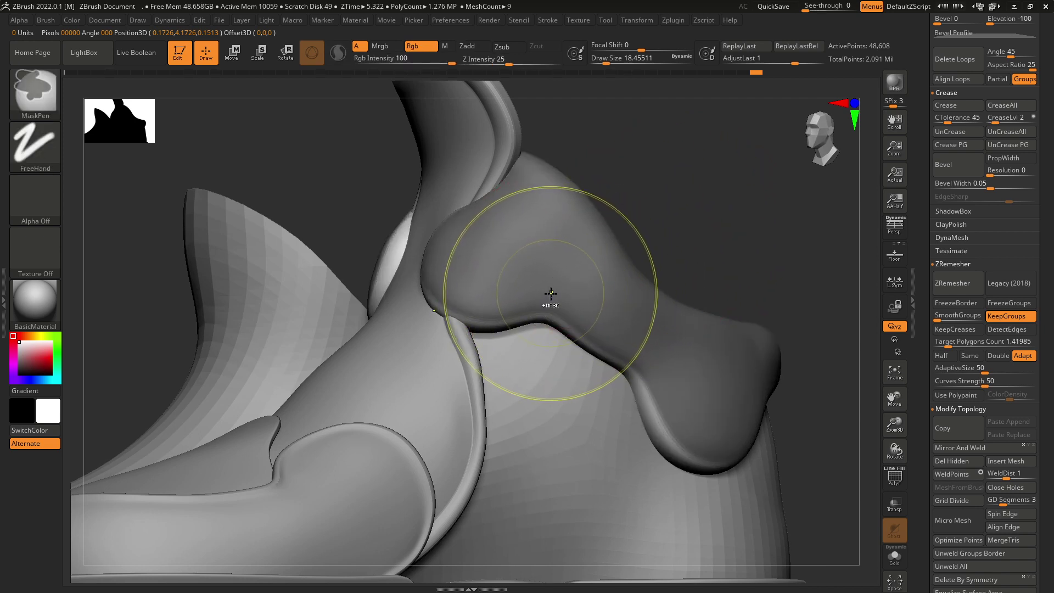
ctrl+click(550, 287)
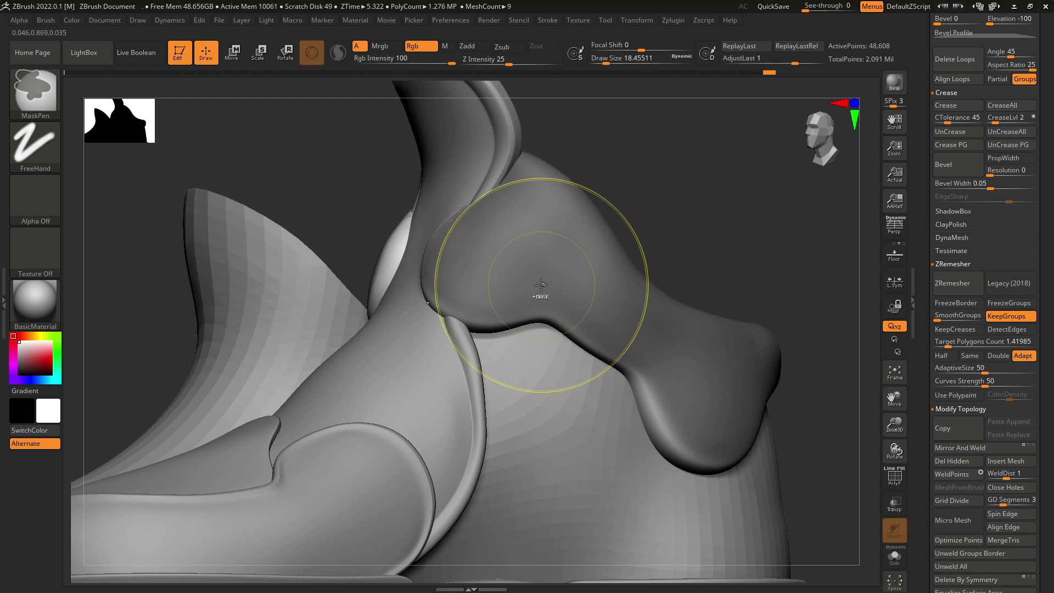
drag(649, 230, 607, 218)
click(264, 61)
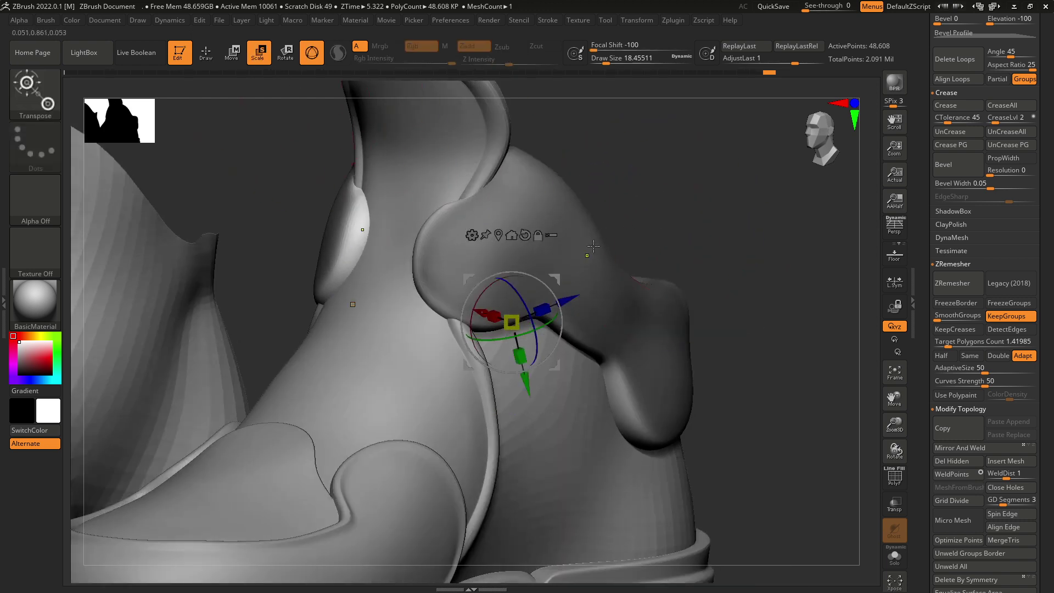
ctrl+click(593, 213)
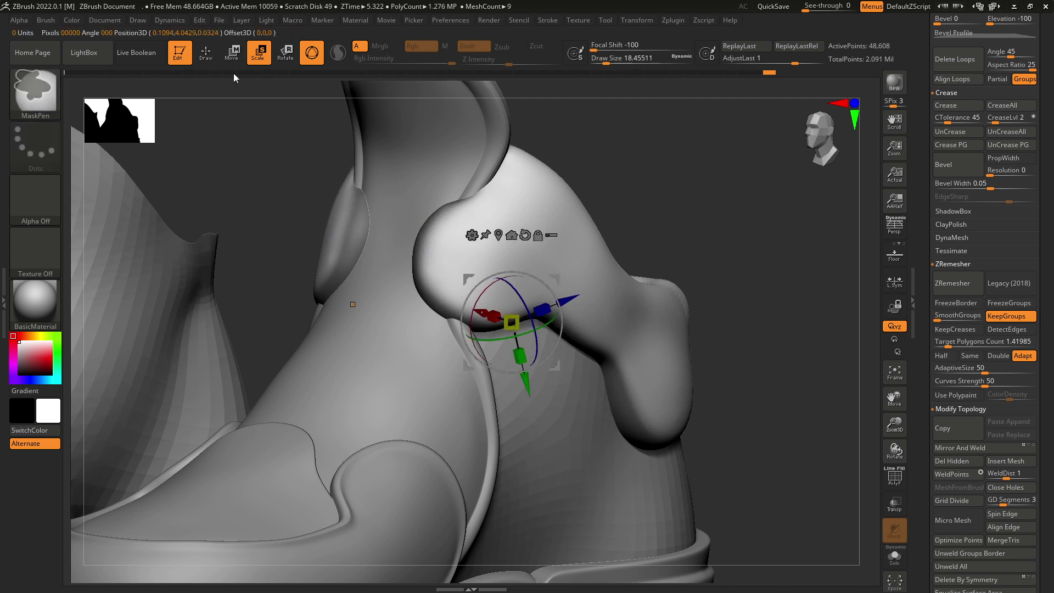
- Form a raised rim along the lower border of the collar using the mask and the Scale gizmo
key(q)
key(b)
key(i)
key(n)
key(e)
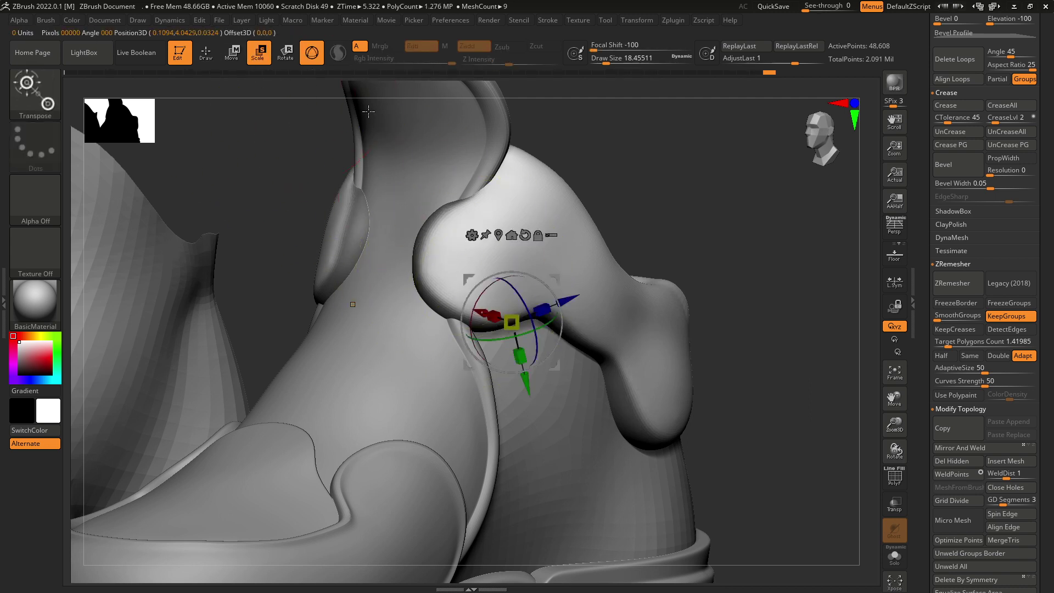
drag(501, 318, 569, 284)
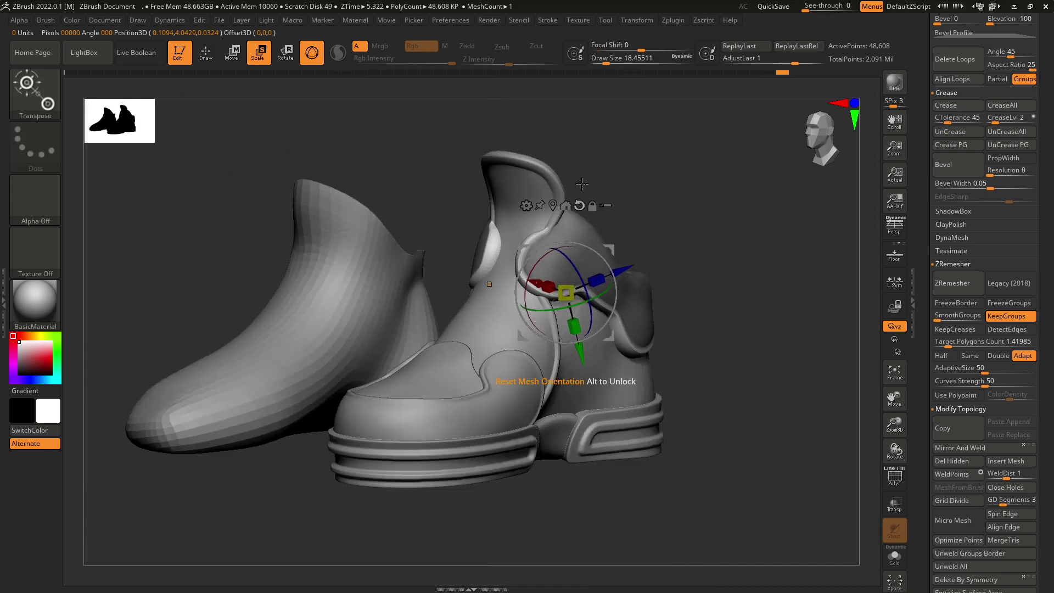
- Clear the mask, subdivide the rimmed collar once and inspect the shoe from both sides
drag(574, 278, 753, 268)
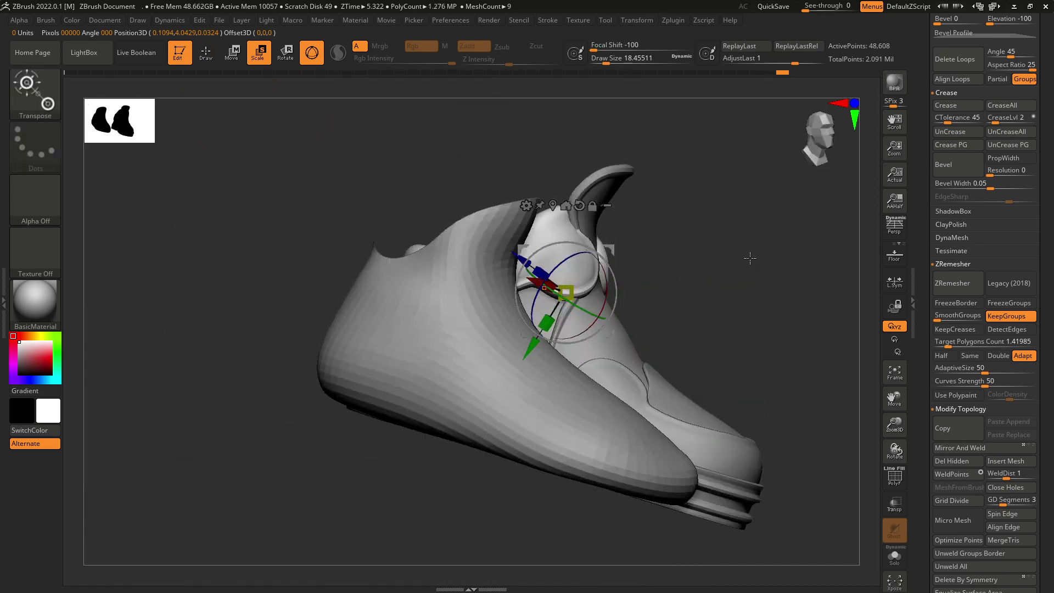
drag(749, 252, 731, 310)
mouse_move(731, 310)
right_down()
mouse_move(670, 334)
mouse_move(650, 299)
mouse_move(748, 299)
right_up()
right_drag(678, 205, 659, 241)
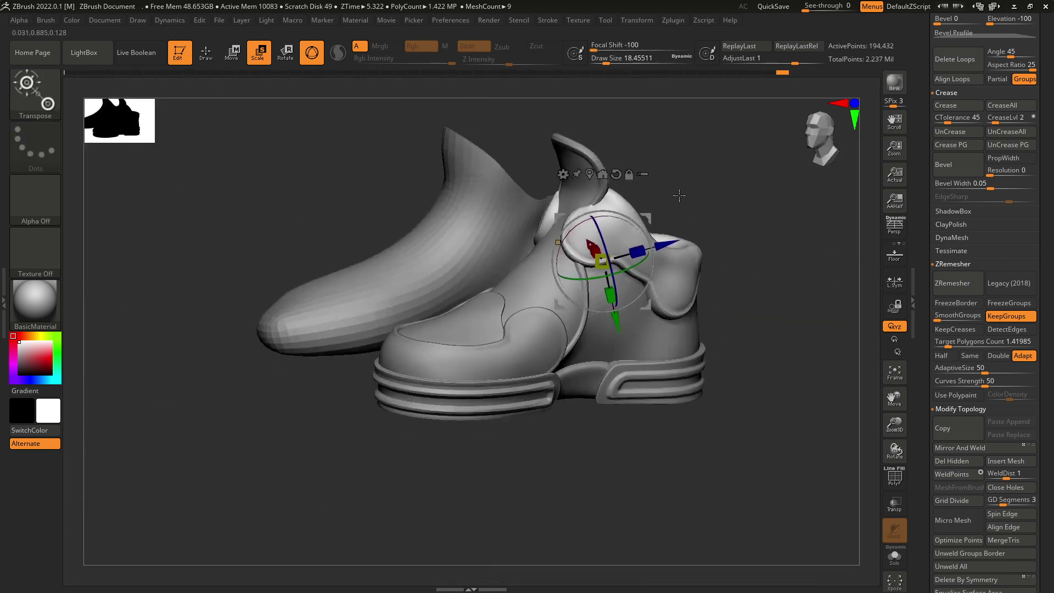
shift+right_drag(680, 196, 605, 317)
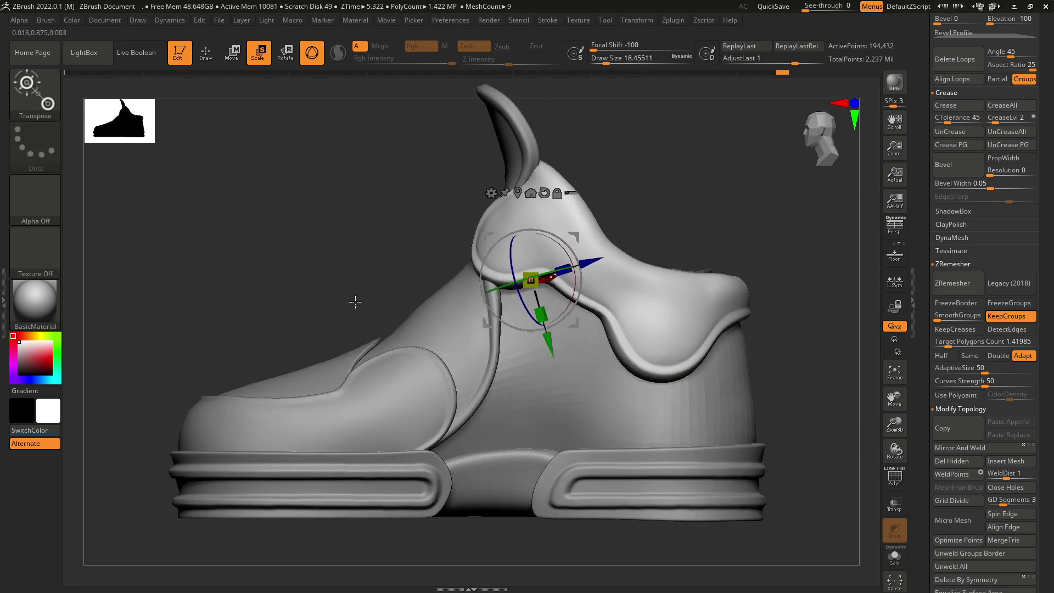
- Choose the DamStandard brush with a draw size of about 5.75 and start a groove inside the front lobe's rim
click(44, 104)
key(d)
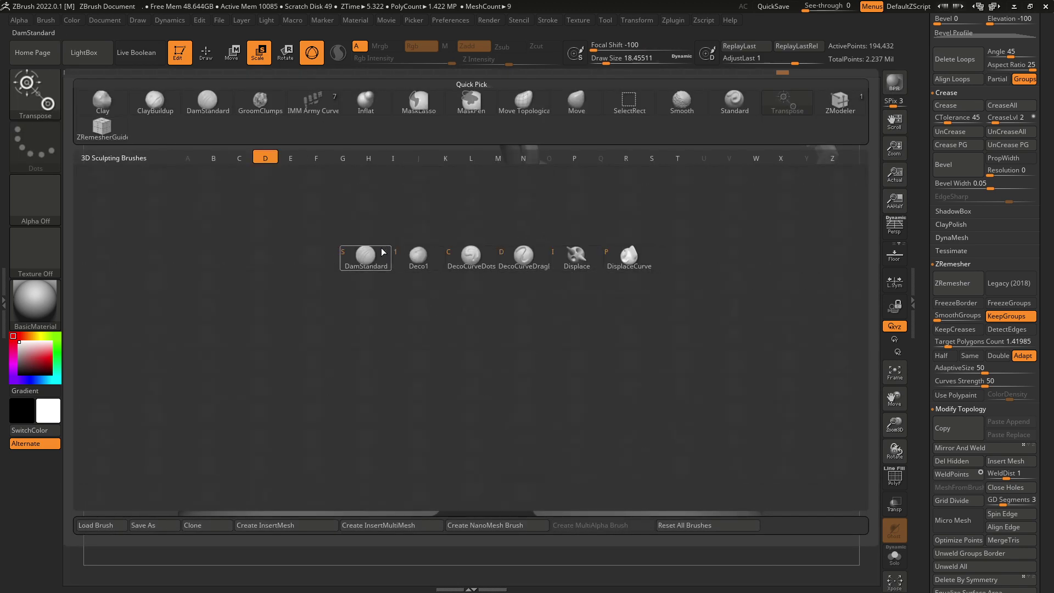
click(374, 268)
ctrl+right_drag(600, 202, 642, 258)
right_drag(643, 258, 664, 212)
key(space)
drag(501, 212, 484, 191)
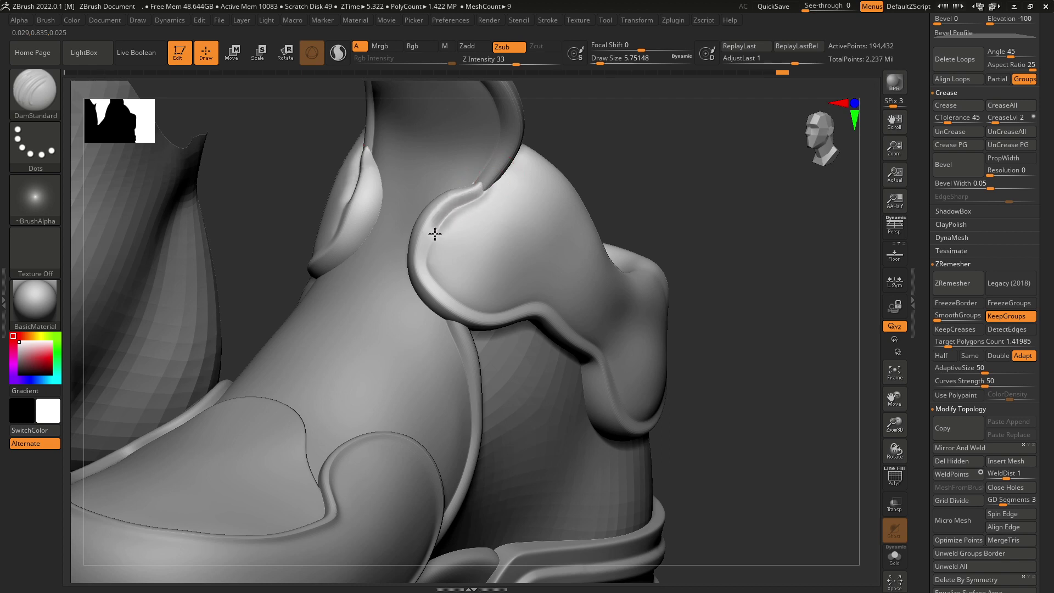
- Adjust the LazyMouse radius and carve the DamStandard groove inside the rim around the collar's front lobe and along its lower border
click(549, 20)
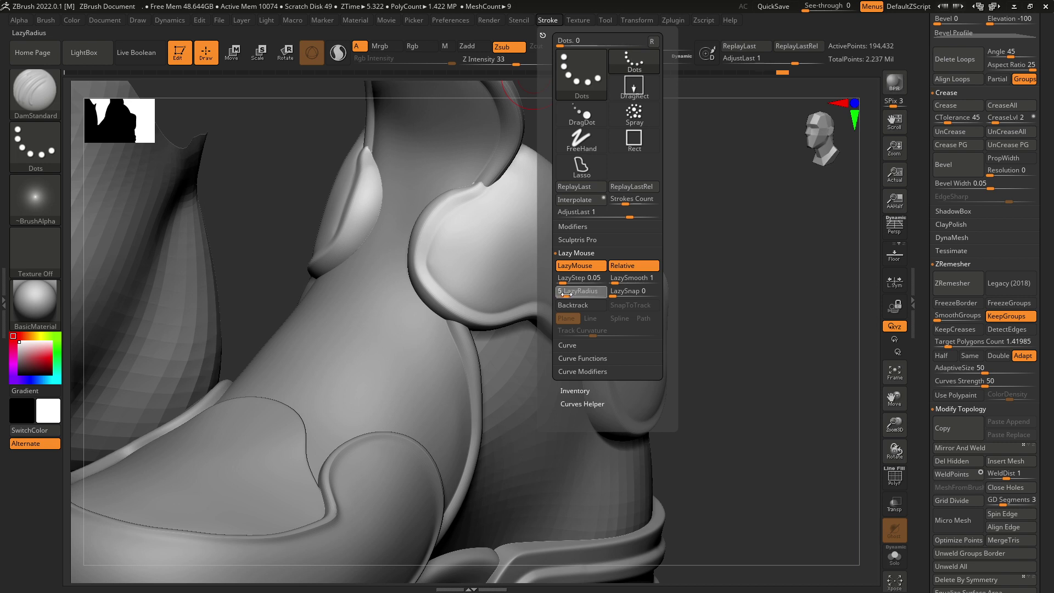
drag(511, 164, 492, 189)
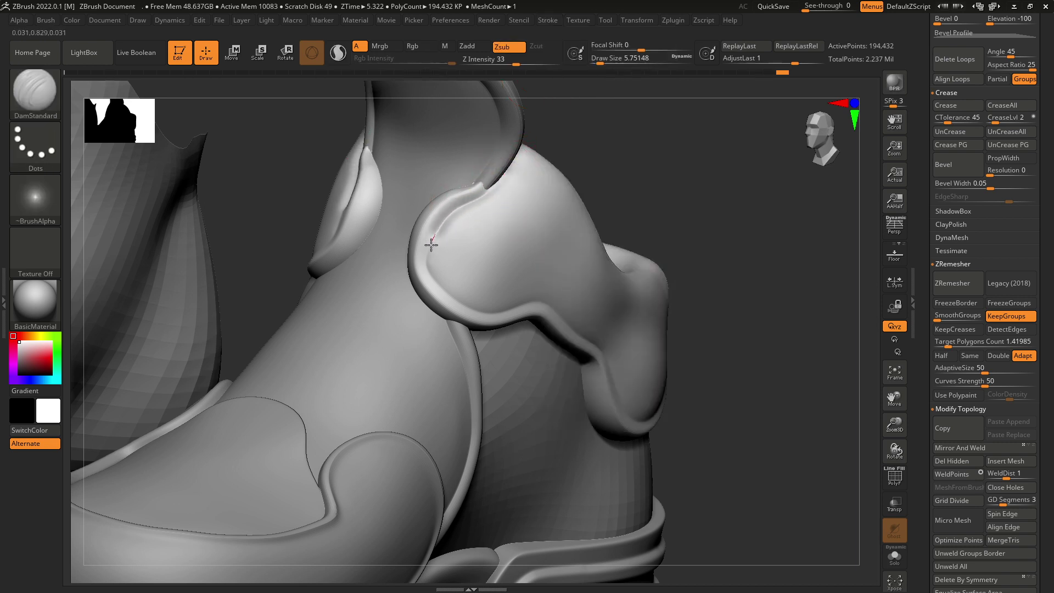
drag(440, 287, 443, 290)
drag(714, 219, 644, 188)
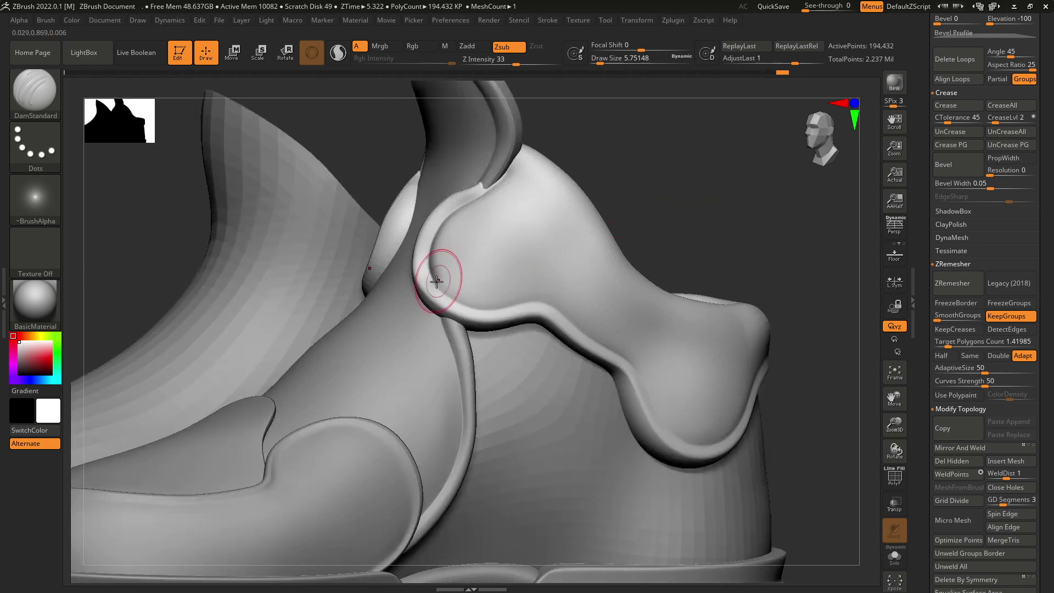
drag(454, 303, 475, 309)
drag(432, 274, 434, 280)
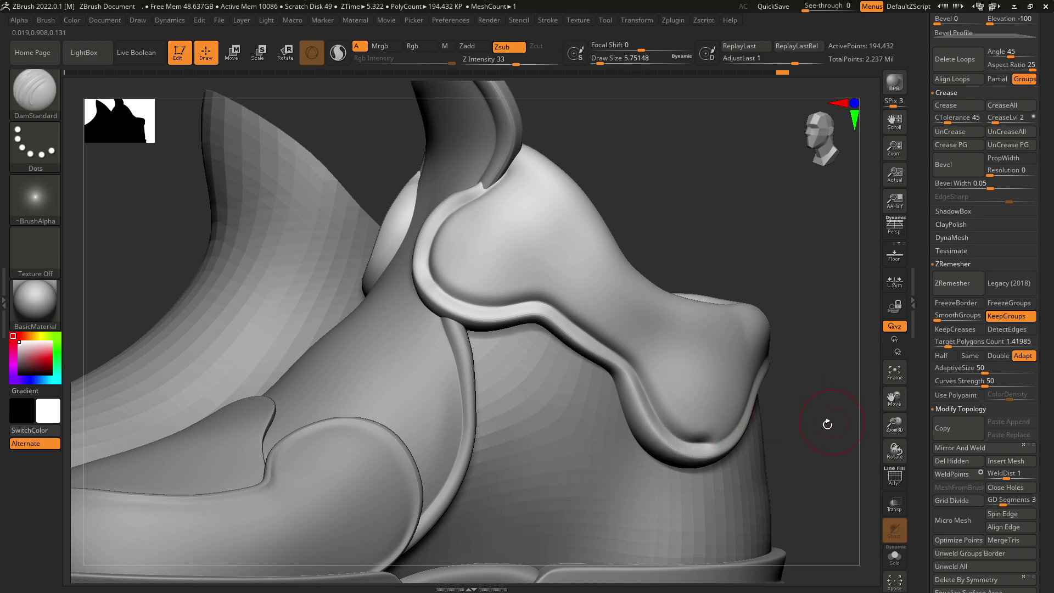
- Continue the groove inside the rim around the rear lobe and towards the heel of the collar
mouse_move(827, 424)
mouse_down()
mouse_move(530, 435)
mouse_move(535, 427)
mouse_up()
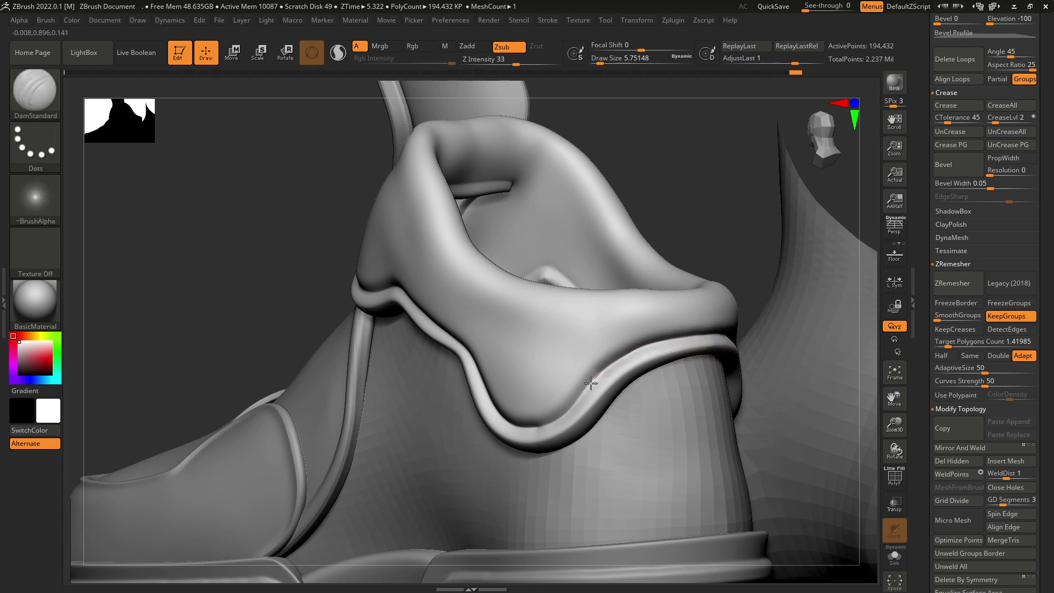
drag(549, 421, 532, 427)
mouse_move(719, 249)
mouse_down()
mouse_move(687, 236)
mouse_move(695, 250)
mouse_up()
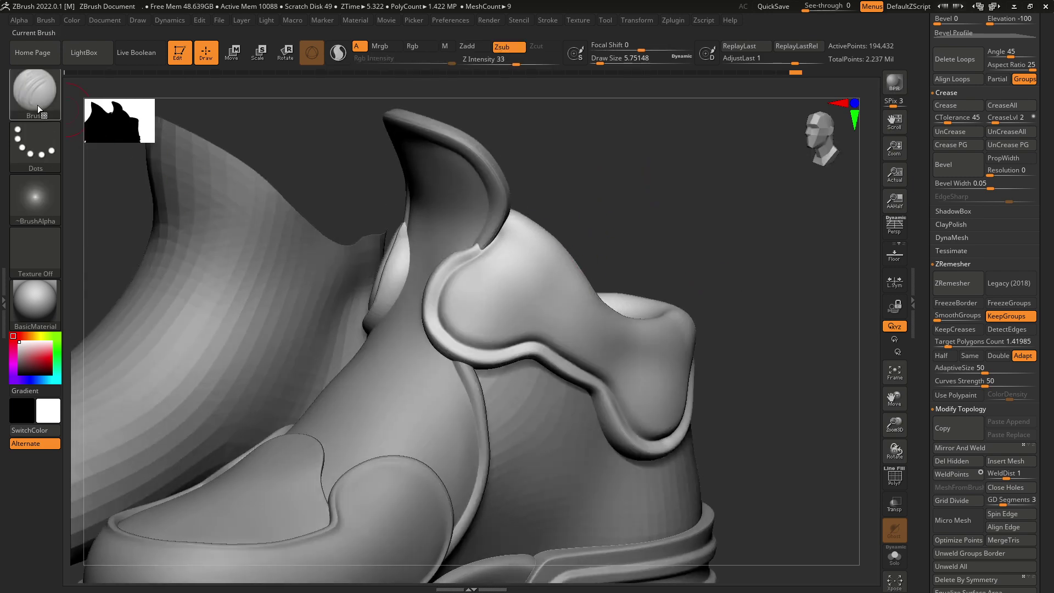
- Reshape the padded collar with the Move brush, using draw sizes of about 10.5 and 9.4
click(38, 109)
key(m)
click(566, 388)
key(space)
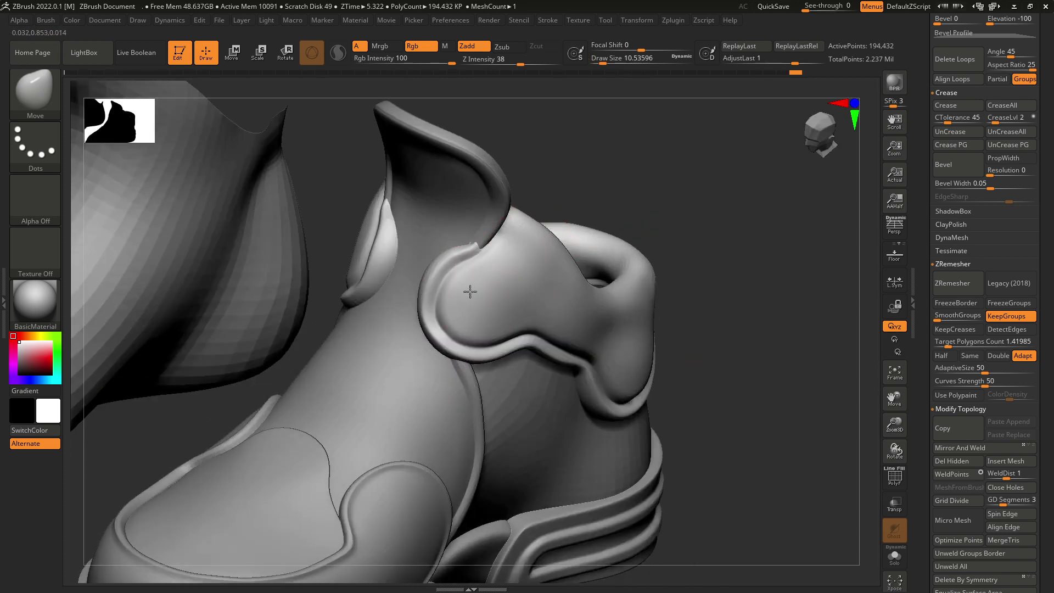
key(space)
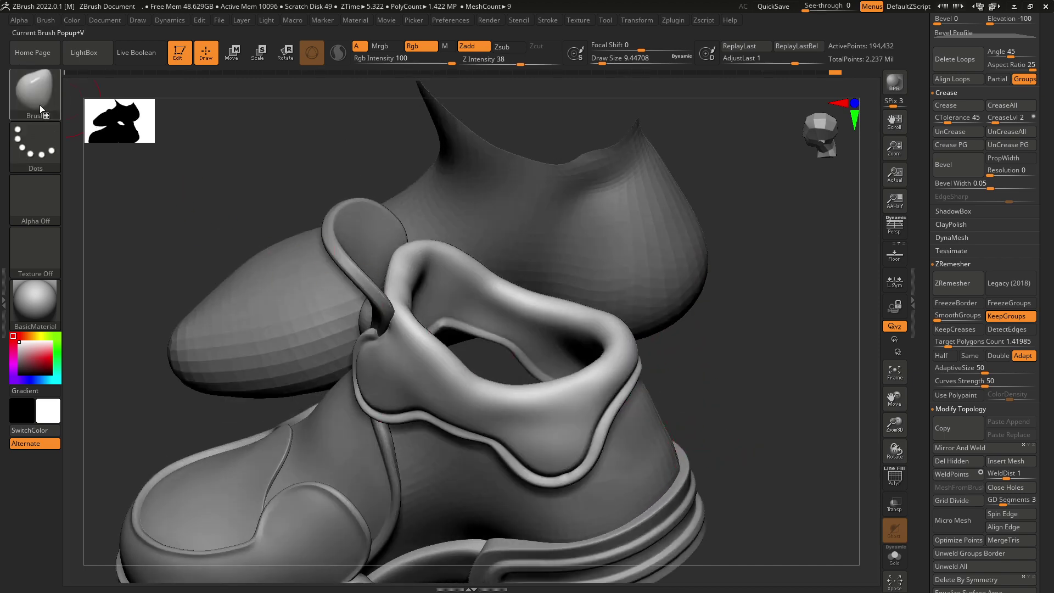
- Carve a crease across the collar's upper edge behind the front lobe using DamStandard with a draw size of about 10.5
click(40, 110)
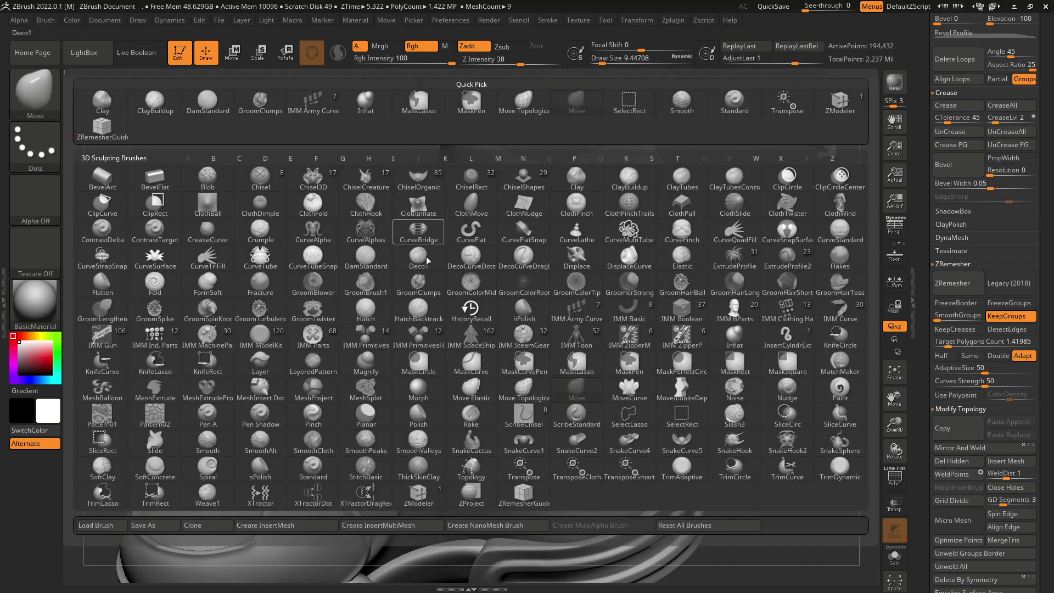
key(d)
click(376, 262)
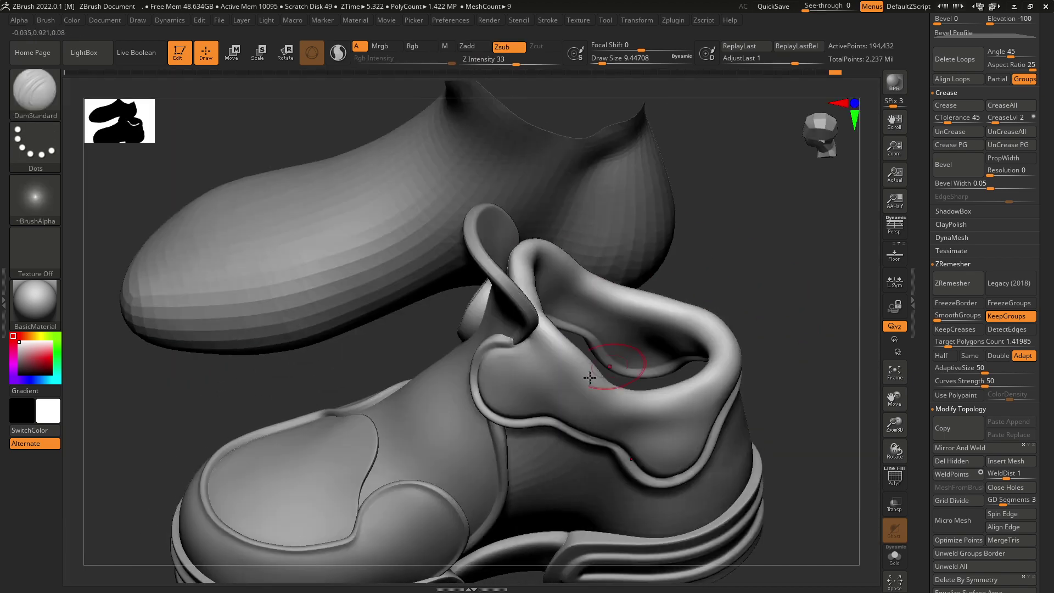
key(space)
right_drag(565, 423, 686, 219)
key(space)
drag(582, 280, 557, 280)
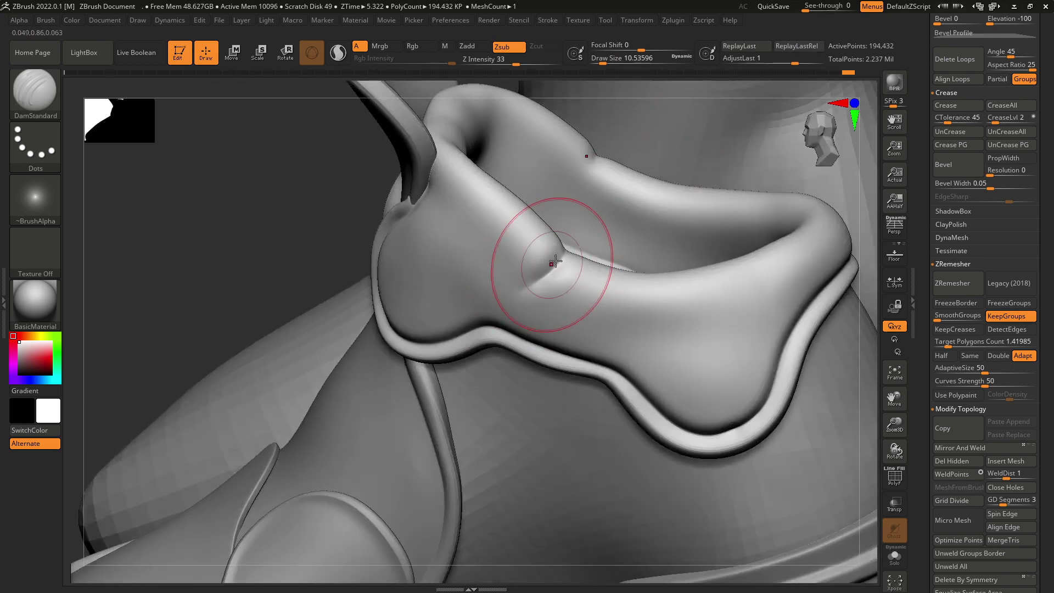
drag(302, 203, 444, 403)
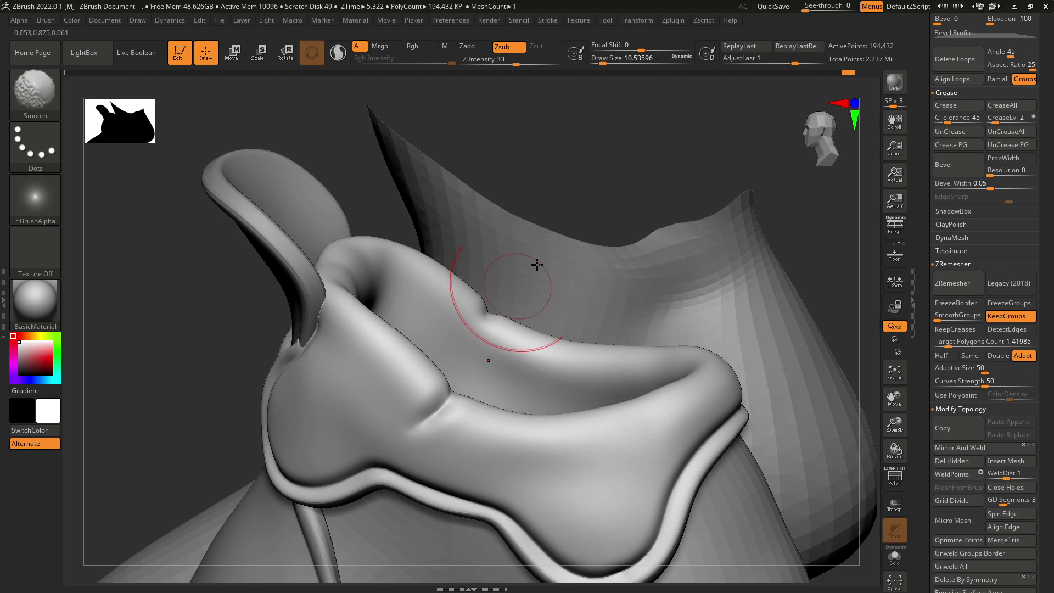
drag(506, 330, 658, 190)
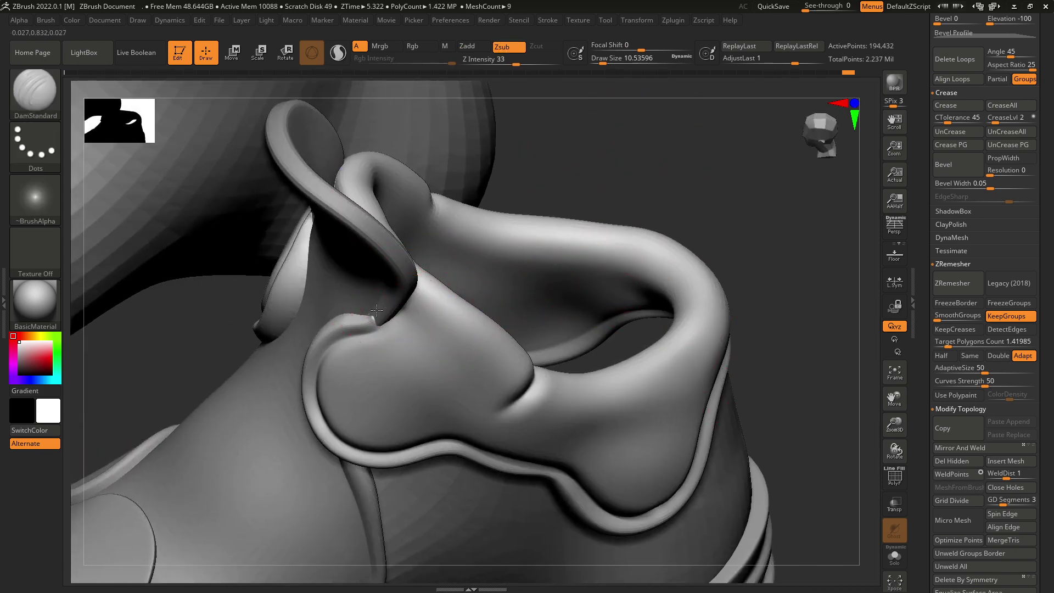
- Carve a small crease beside the tongue at the collar's front with a draw size of about 6.6 and smooth around it
mouse_move(397, 330)
mouse_down()
mouse_move(434, 327)
mouse_move(396, 334)
mouse_up()
key(space)
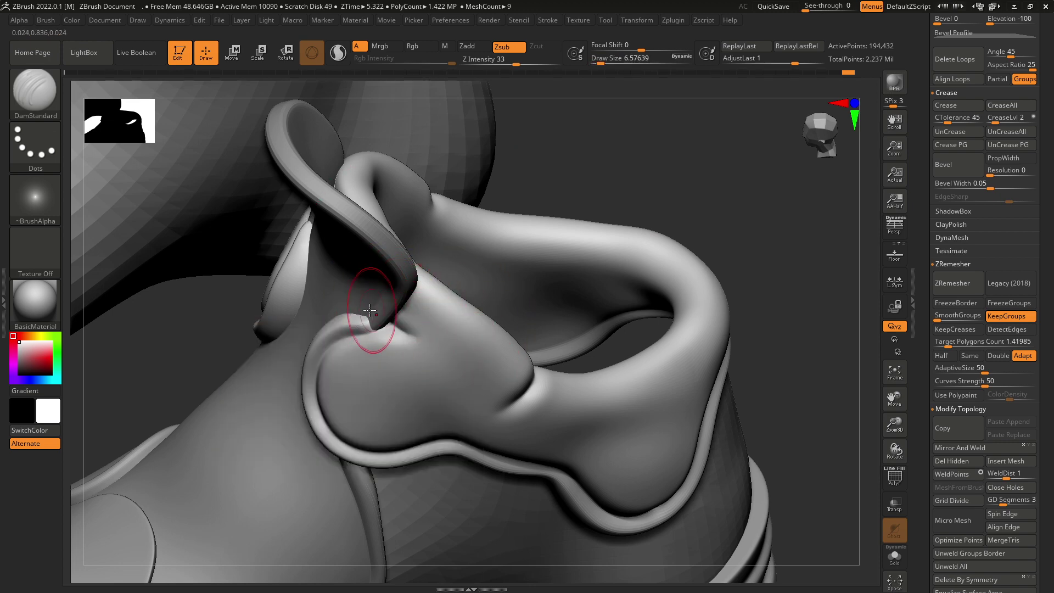
key(shift)
shift+drag(438, 350, 444, 320)
mouse_move(443, 320)
ctrl+right_down()
mouse_move(466, 275)
mouse_move(645, 231)
mouse_move(528, 336)
mouse_move(674, 427)
mouse_move(504, 340)
ctrl+right_up()
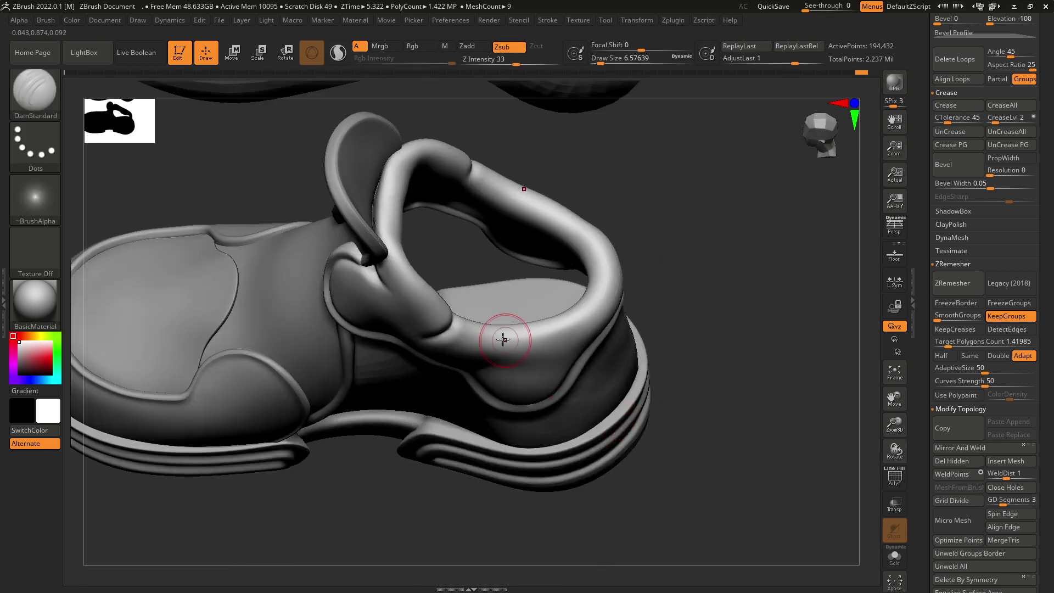
- Carve and soften a second crease across the side padding, further back on the collar, with a draw size of about 9.4
right_drag(662, 379, 674, 453)
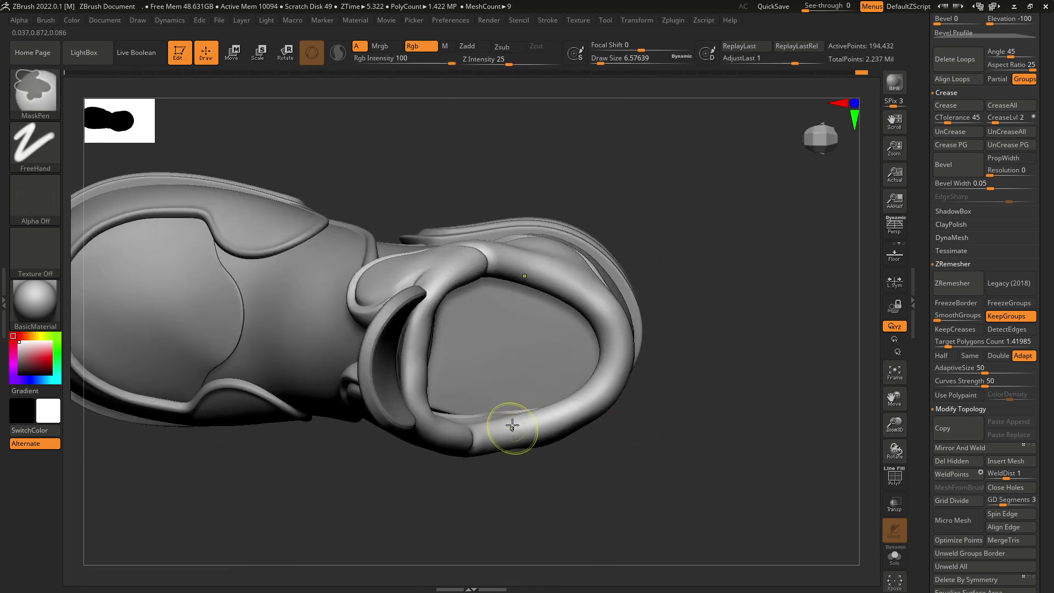
right_click(518, 427)
right_click(520, 428)
drag(519, 399, 520, 399)
right_drag(532, 479, 525, 426)
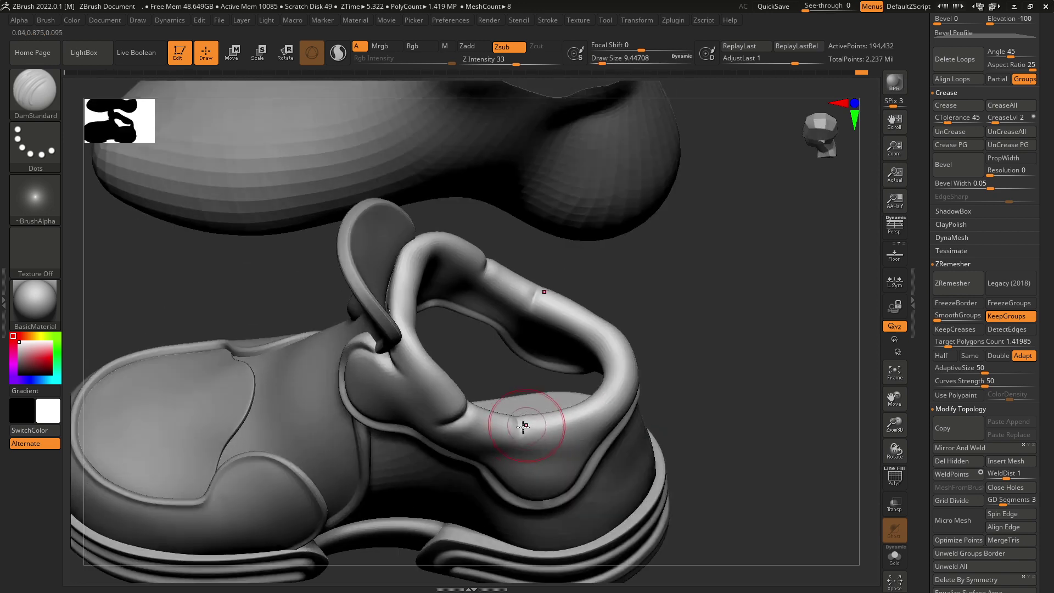
mouse_move(527, 478)
right_down()
mouse_move(666, 423)
mouse_move(519, 446)
right_up()
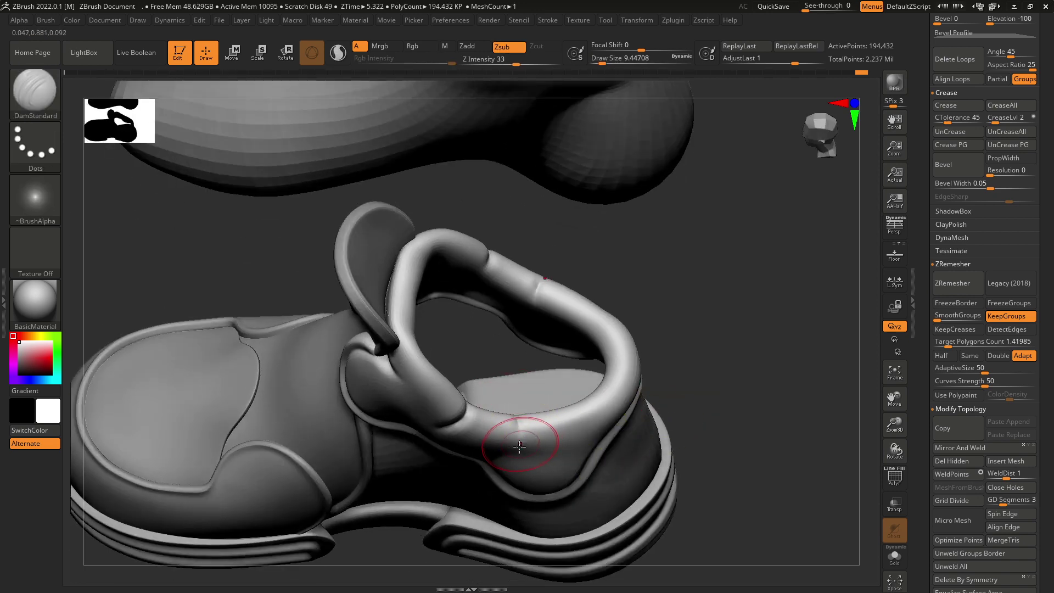
right_drag(514, 388, 513, 447)
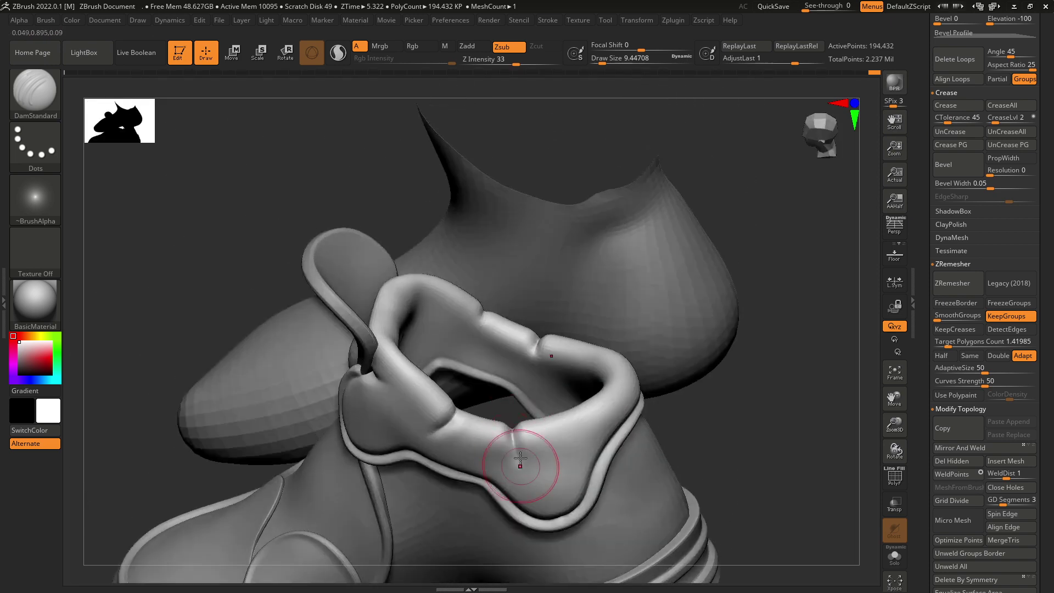
mouse_move(571, 470)
right_down()
mouse_move(725, 339)
mouse_move(512, 440)
right_up()
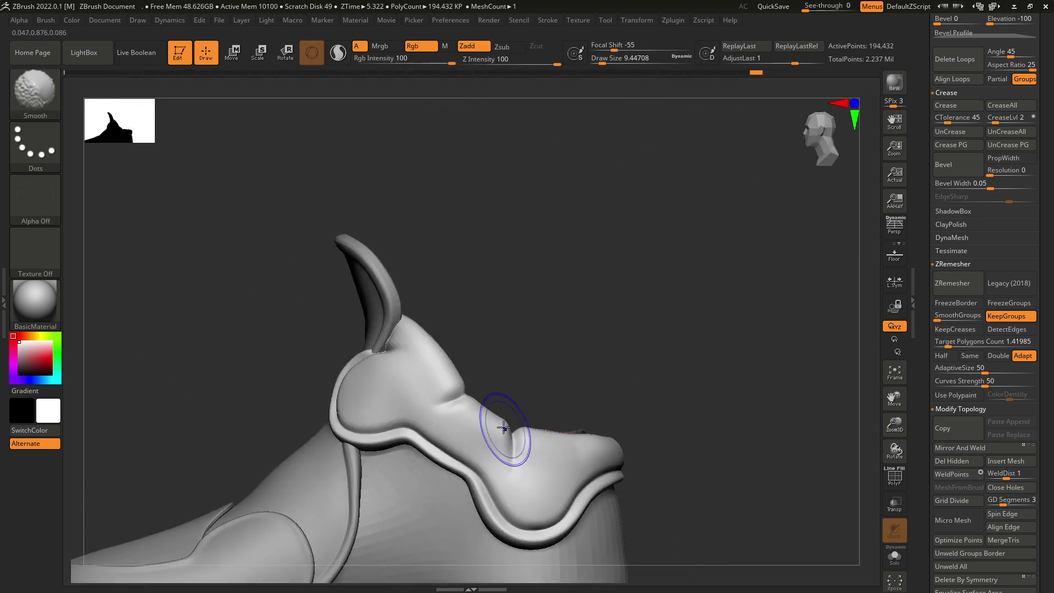
- Carve an additional crease between the two side creases to form smaller padded folds, undoing an unwanted change
alt+right_drag(493, 354, 548, 327)
mouse_move(568, 378)
alt+right_down()
mouse_move(550, 348)
mouse_move(489, 384)
mouse_move(570, 341)
alt+right_up()
key(ctrl+z)
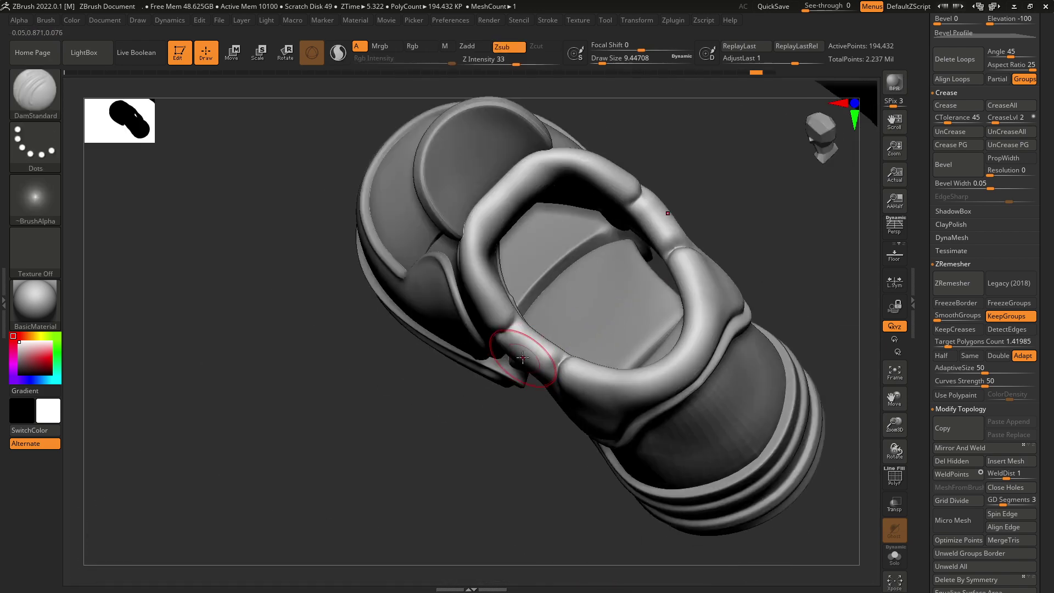
right_drag(494, 395, 523, 366)
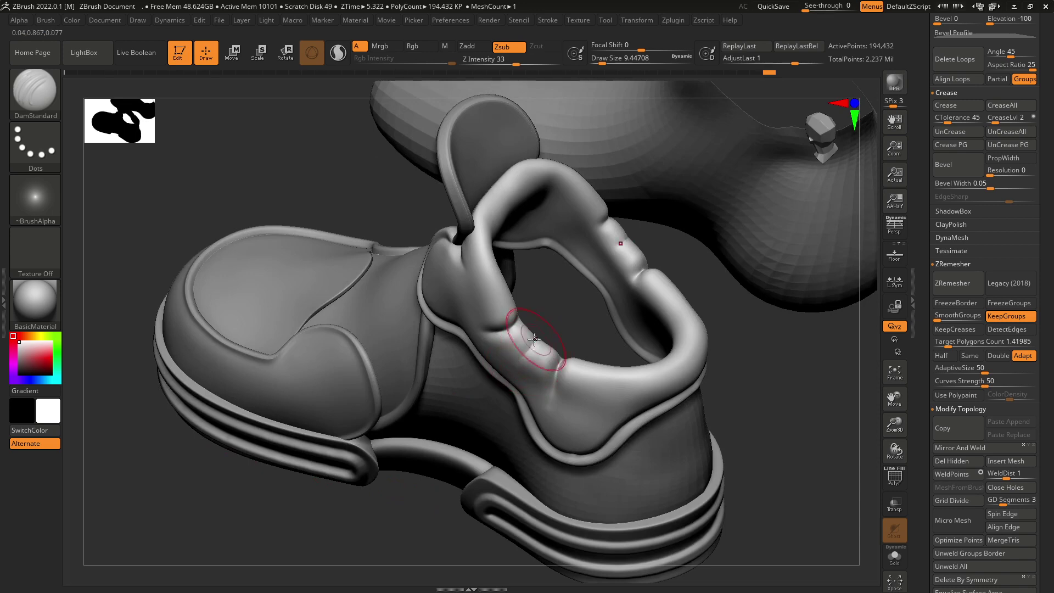
right_drag(666, 389, 710, 532)
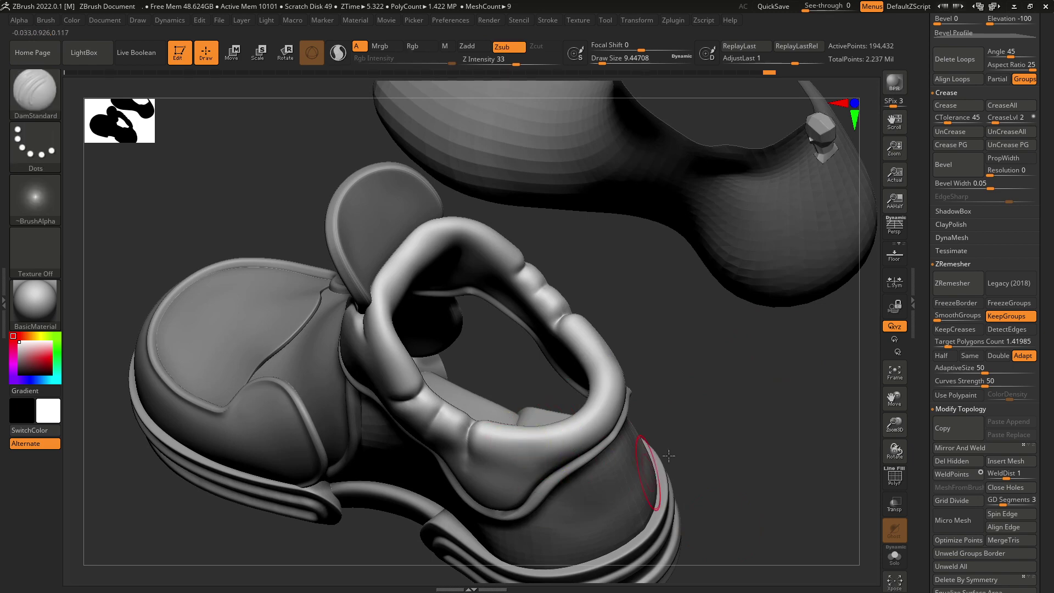
- Carve a crease across the padding near the heel and smooth it into the collar
right_drag(669, 455, 514, 451)
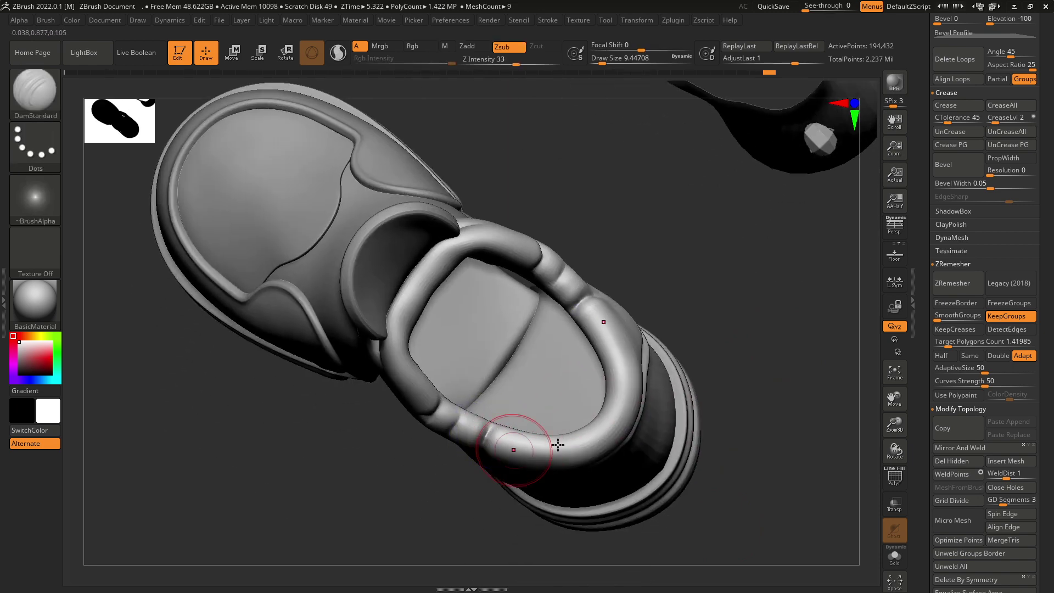
right_drag(602, 523, 607, 465)
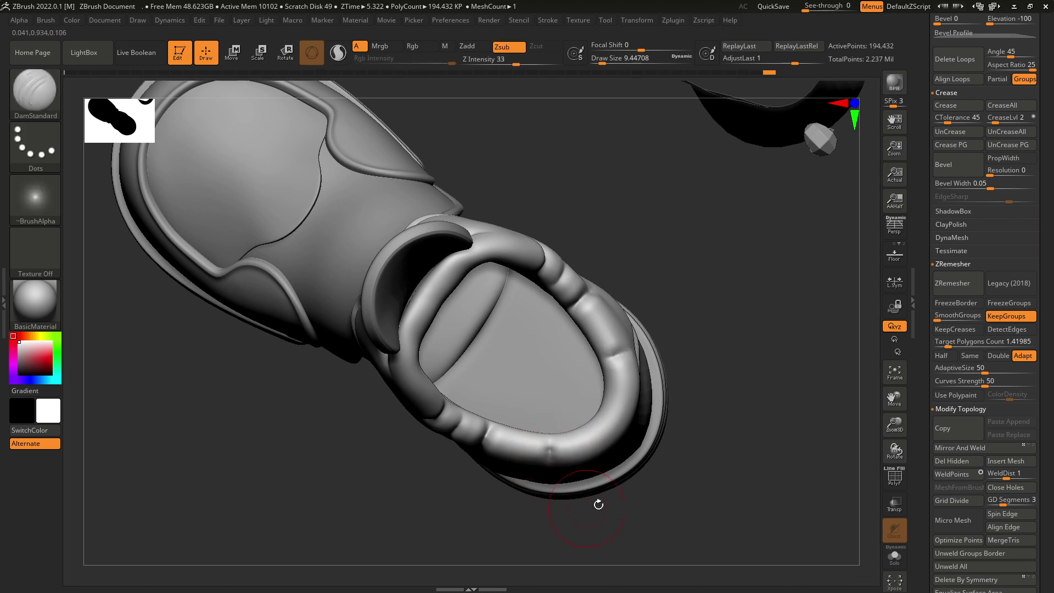
right_drag(599, 505, 635, 377)
key(shift)
mouse_move(550, 483)
right_down()
mouse_move(701, 518)
mouse_move(624, 400)
mouse_move(462, 312)
right_up()
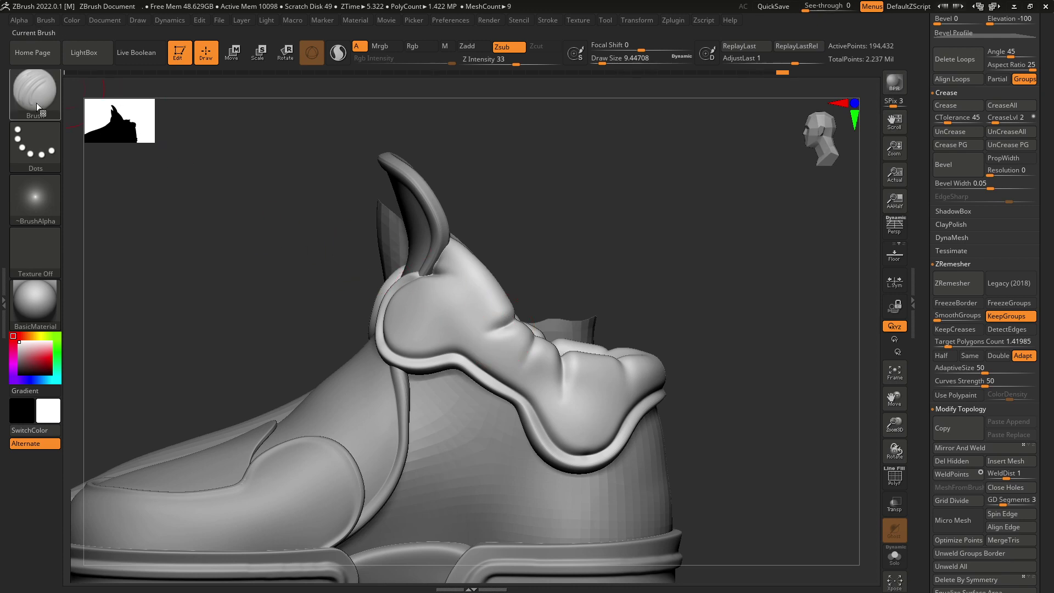
- Choose the Inflat brush and set the collar's subdivision level to 2
click(36, 93)
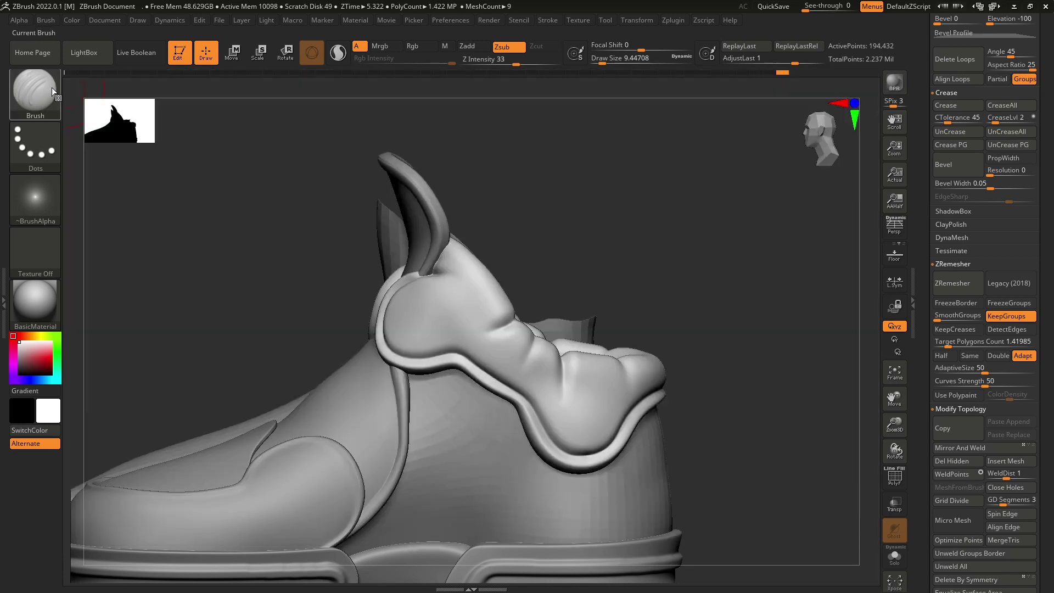
click(36, 94)
key(i)
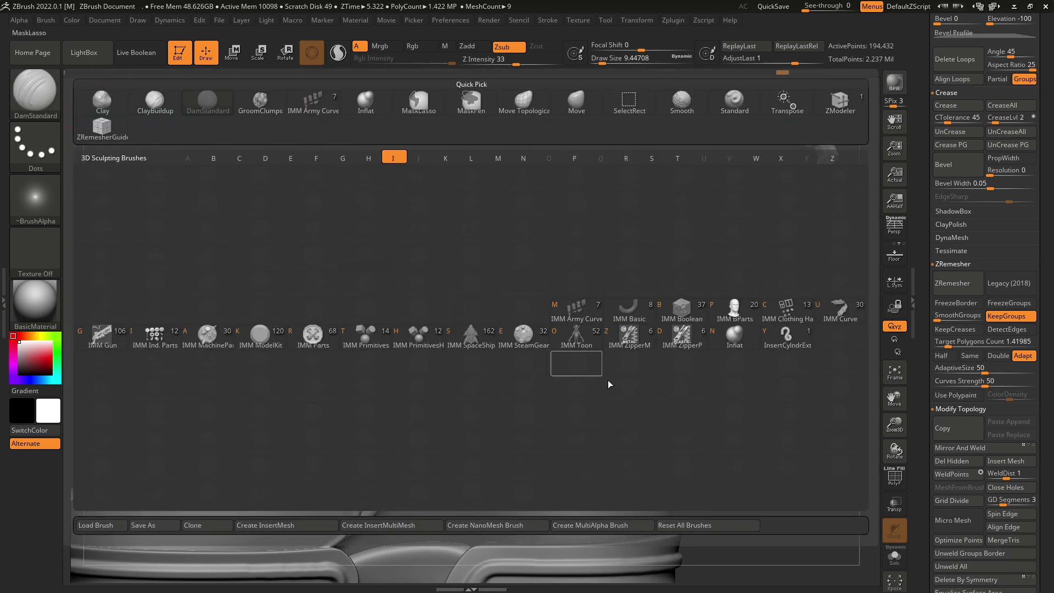
click(736, 338)
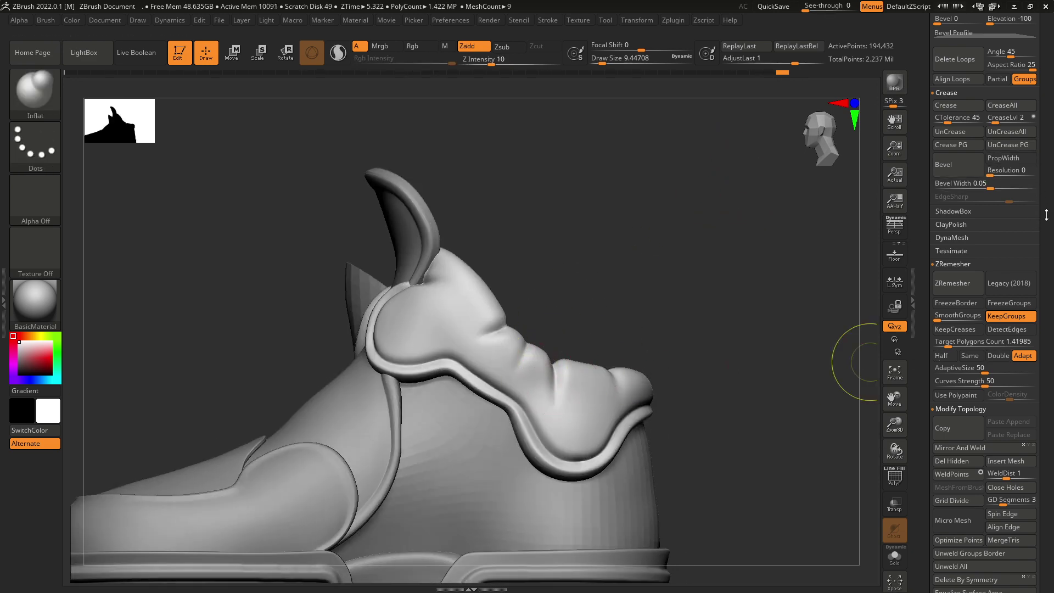
scroll(1047, 215, up, 9)
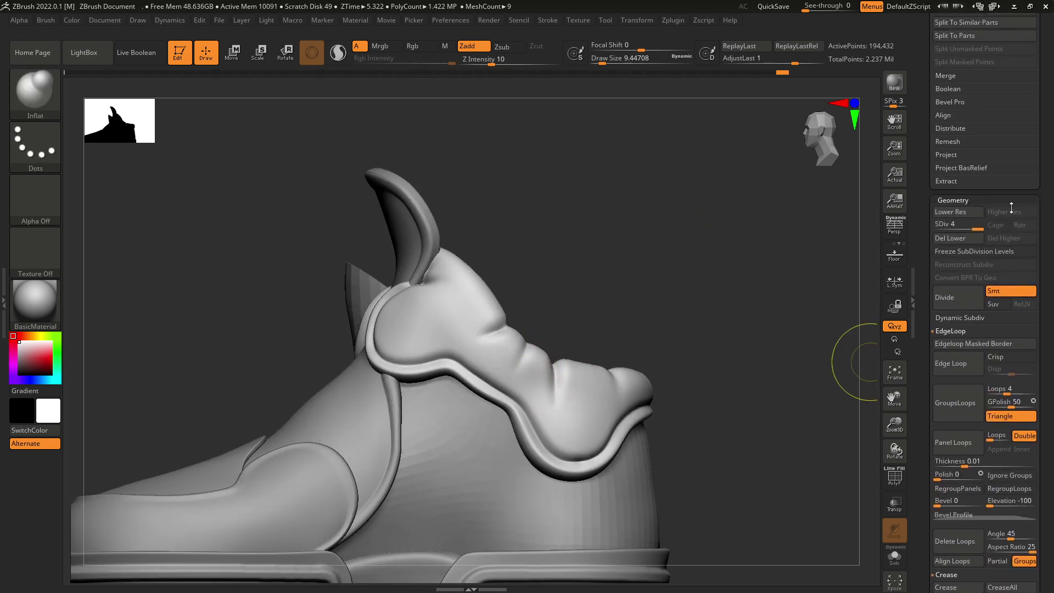
drag(954, 223, 955, 223)
- Inflate the padded folds along the collar's upper edge, using draw sizes of about 7.5 and 17
drag(642, 259, 534, 340)
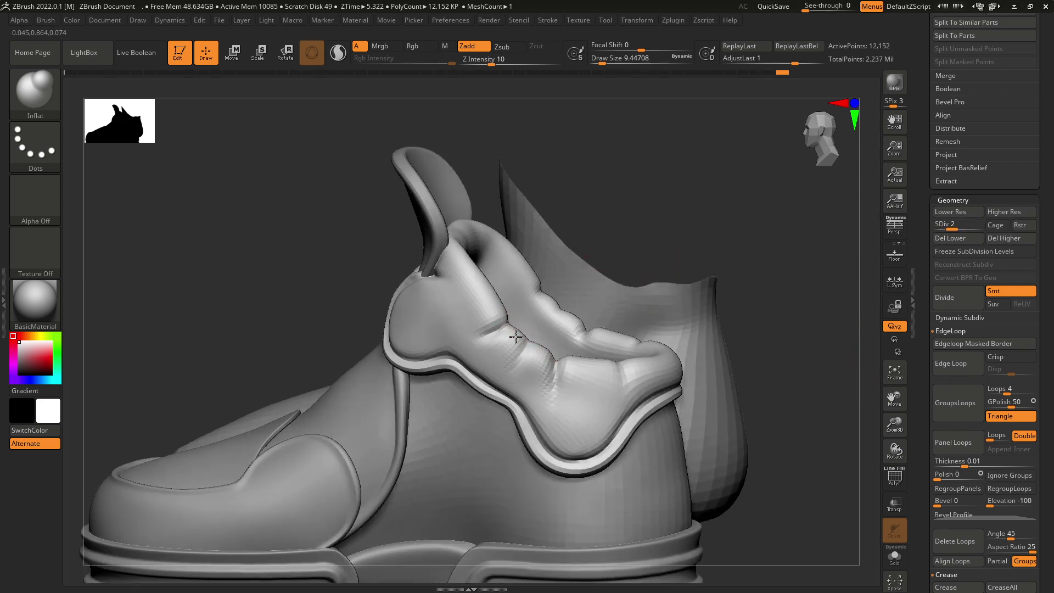
key(bracketleft)
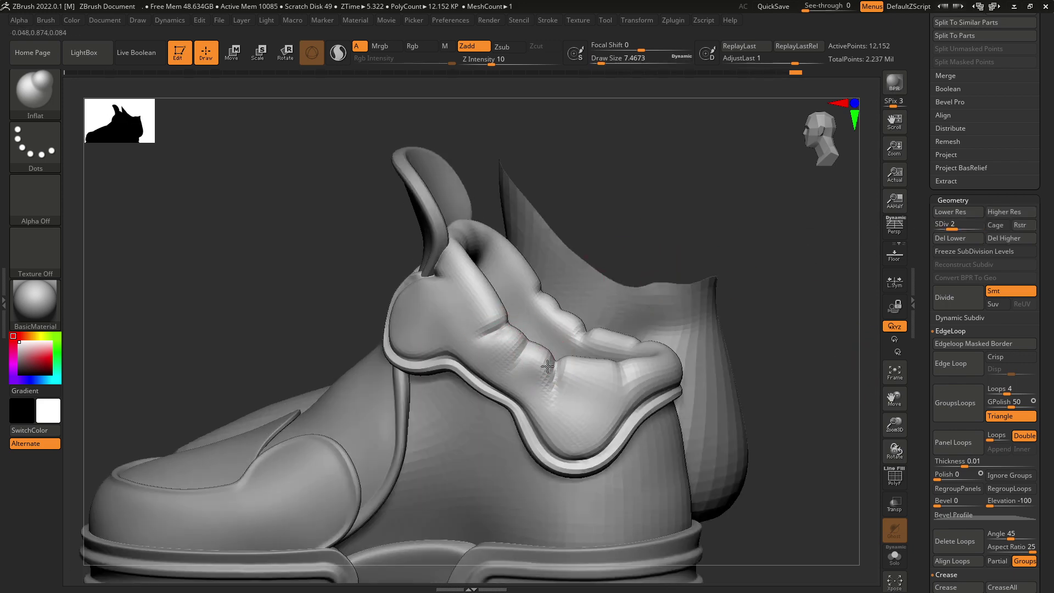
drag(548, 366, 551, 379)
key(space)
mouse_move(552, 377)
mouse_down()
mouse_move(596, 365)
mouse_move(590, 373)
mouse_up()
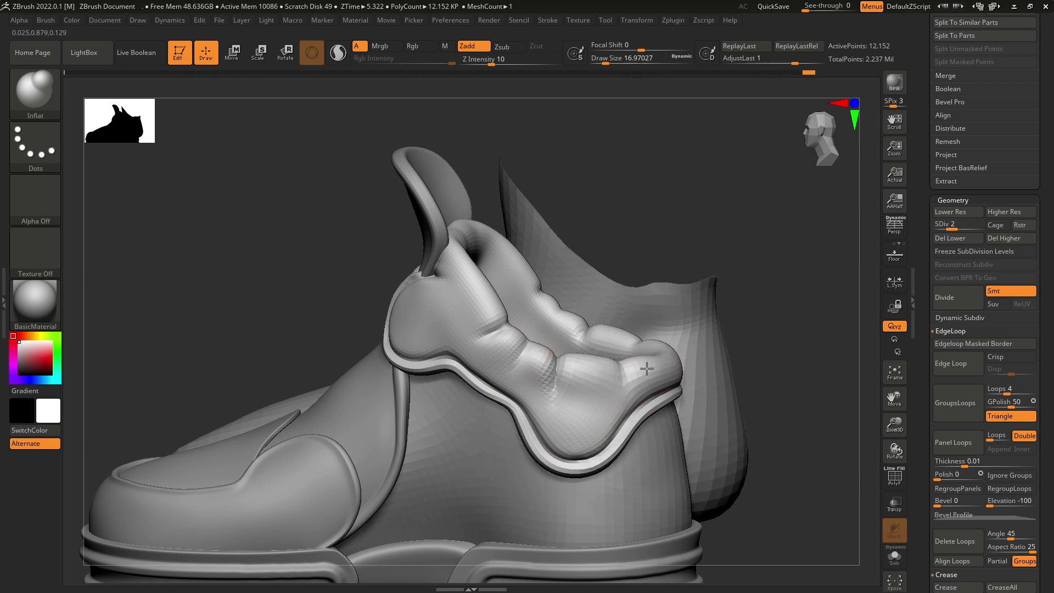
drag(720, 321, 724, 264)
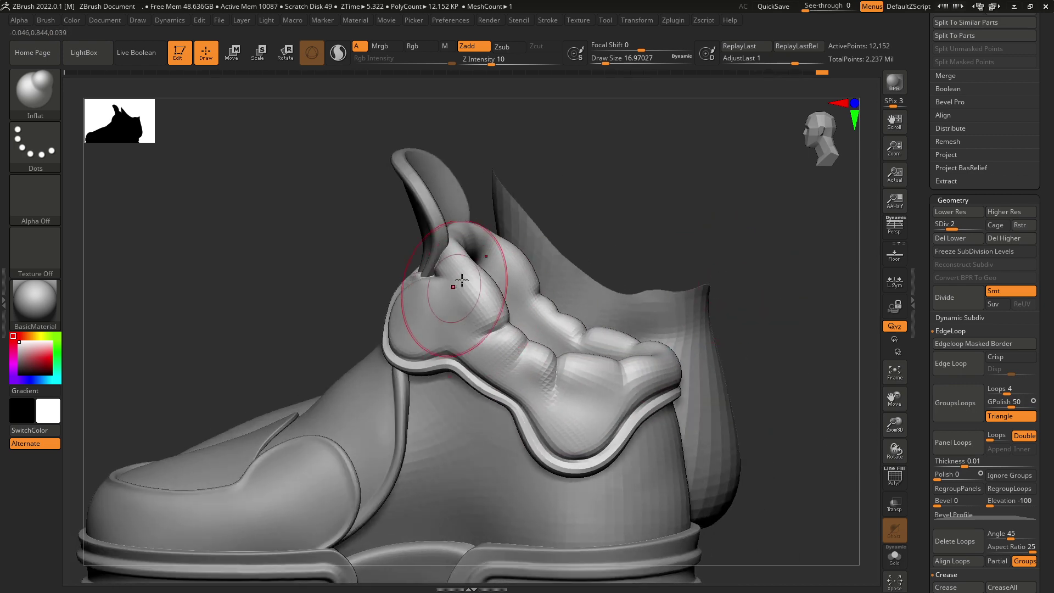
mouse_move(596, 234)
mouse_down()
mouse_move(685, 197)
mouse_move(568, 291)
mouse_up()
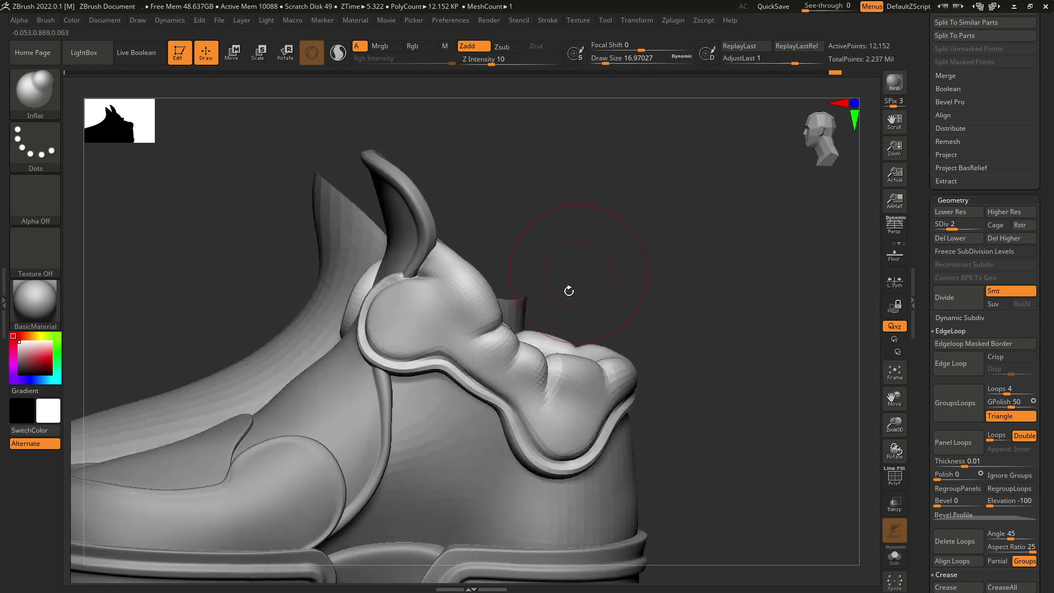
- Inflate the collar's side fold and the padded rim at the heel, reducing the draw size to about 8.4
drag(519, 356, 499, 351)
mouse_move(631, 203)
mouse_down()
mouse_move(603, 282)
mouse_move(630, 278)
mouse_up()
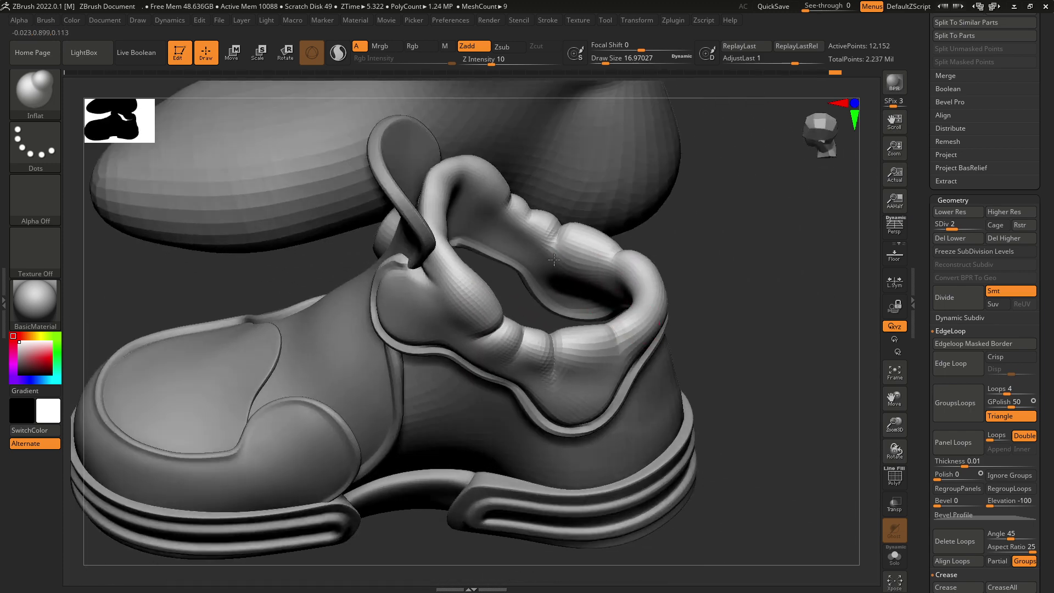
key(space)
drag(542, 255, 536, 255)
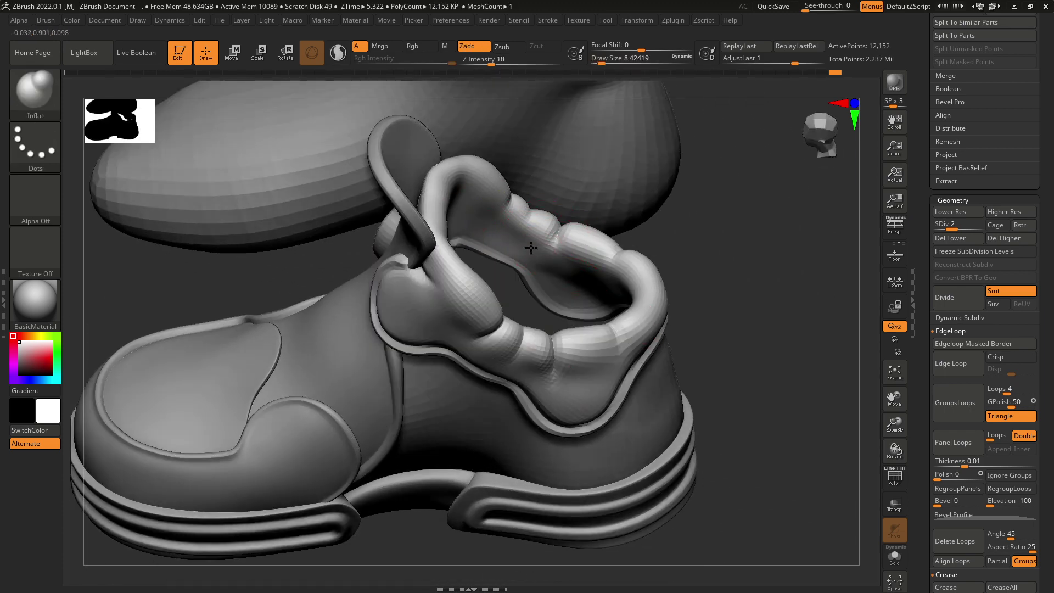
mouse_move(679, 236)
mouse_down()
mouse_move(494, 200)
mouse_move(505, 231)
mouse_move(552, 253)
mouse_up()
mouse_move(737, 306)
mouse_down()
mouse_move(577, 250)
mouse_move(614, 309)
mouse_up()
drag(703, 272, 693, 341)
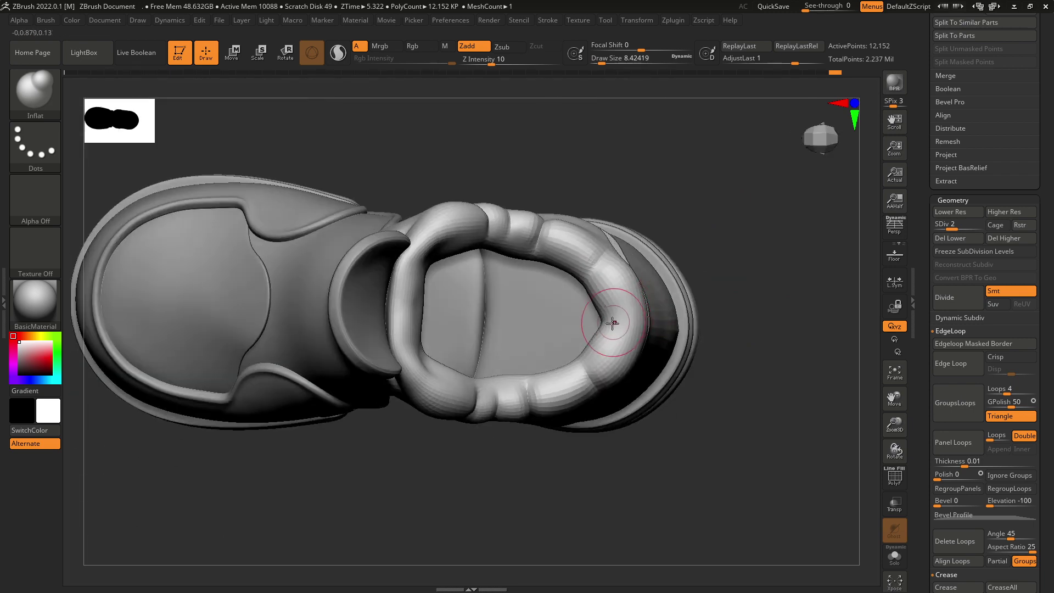
drag(613, 325, 605, 312)
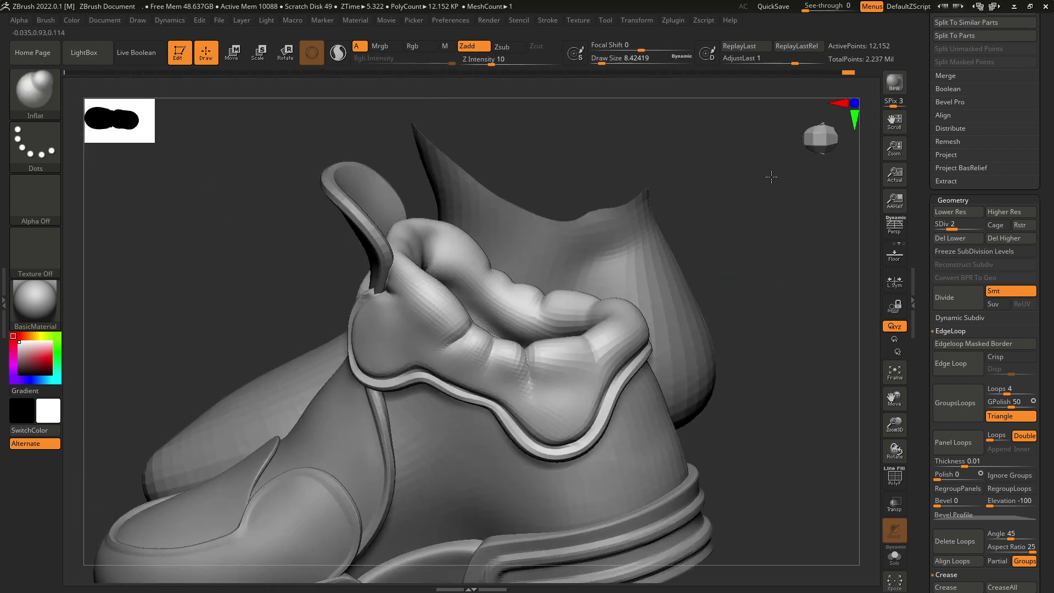
- Raise the collar's subdivision level to 4 and choose the DamStandard brush
drag(750, 282, 677, 330)
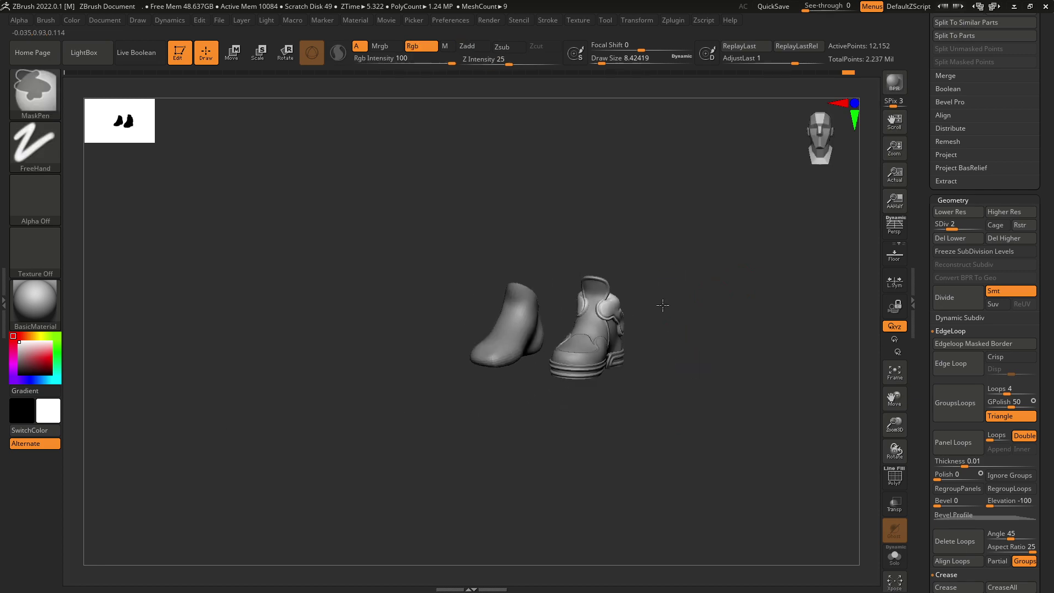
mouse_move(662, 304)
mouse_down()
mouse_move(661, 361)
mouse_move(680, 407)
mouse_up()
drag(657, 363, 664, 372)
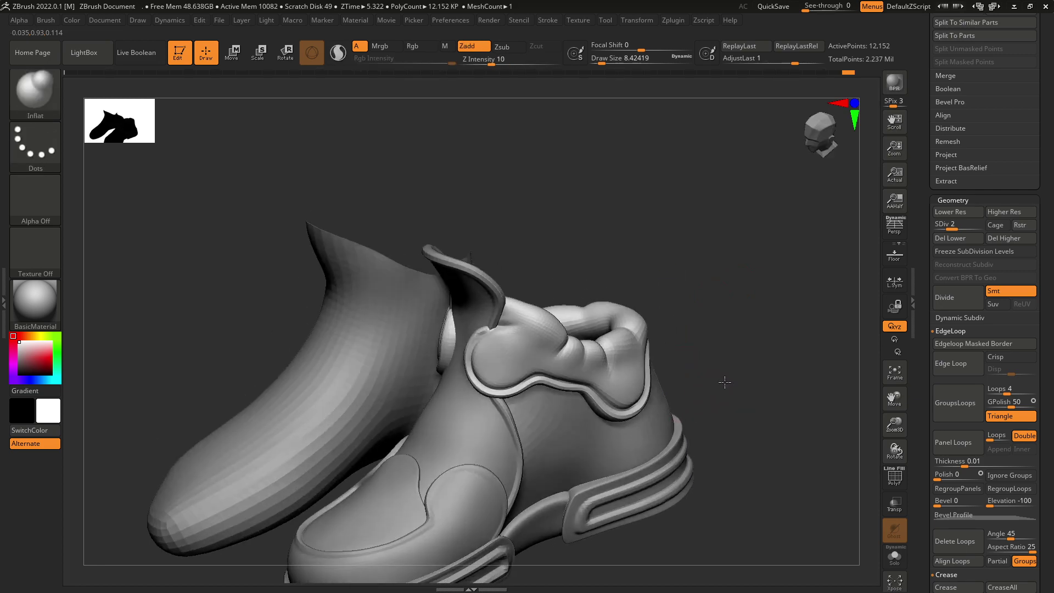
drag(977, 229, 978, 229)
drag(690, 323, 362, 240)
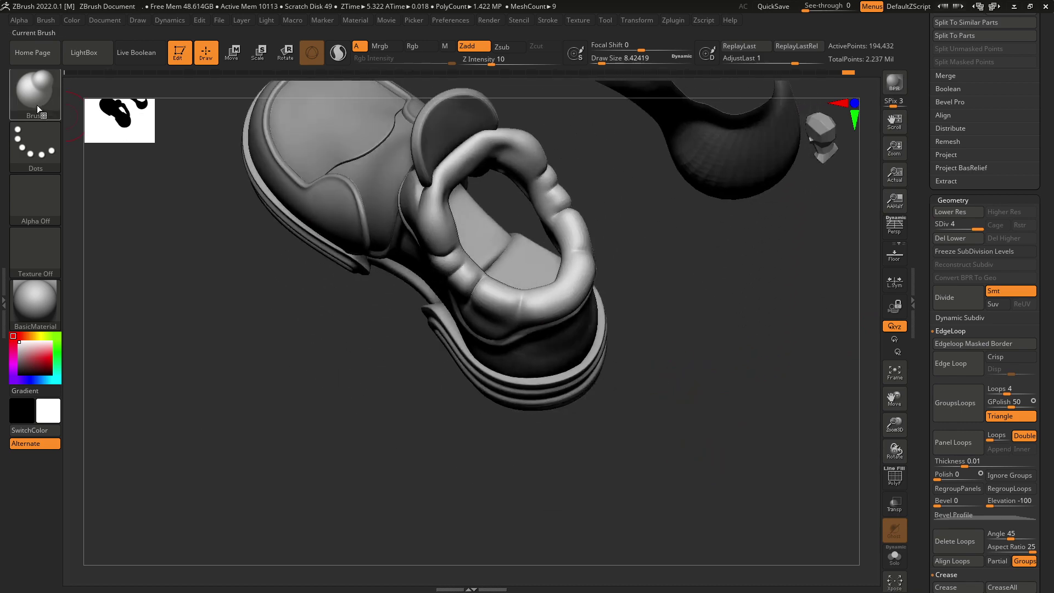
click(37, 104)
key(d)
click(366, 258)
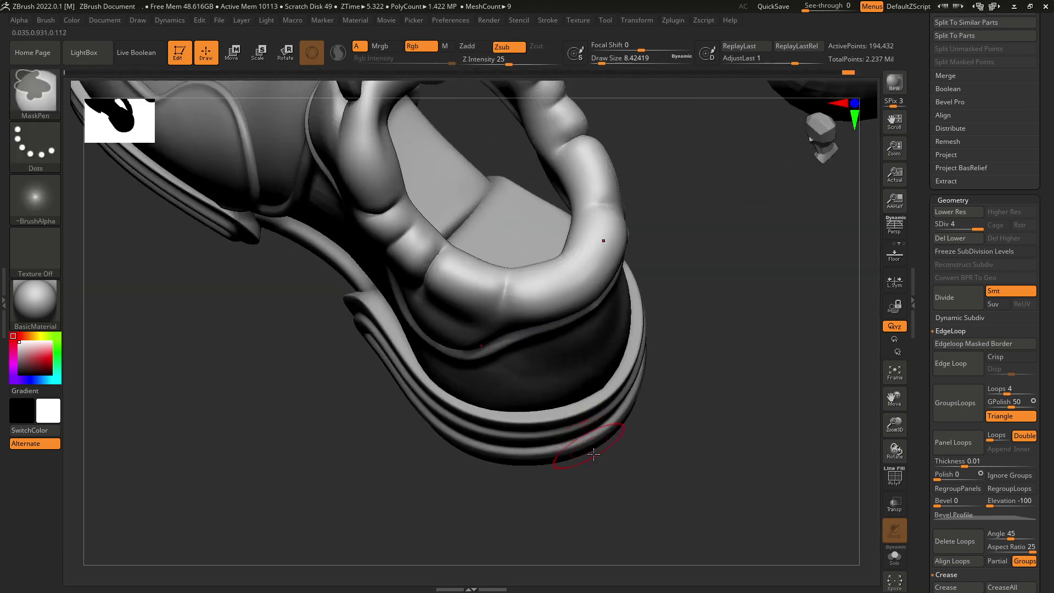
- Carve sharper creases between the inflated folds around the collar's heel and sides with the DamStandard brush
mouse_move(509, 313)
mouse_down()
mouse_move(502, 301)
mouse_move(496, 352)
mouse_up()
drag(653, 368, 629, 439)
drag(593, 374, 577, 340)
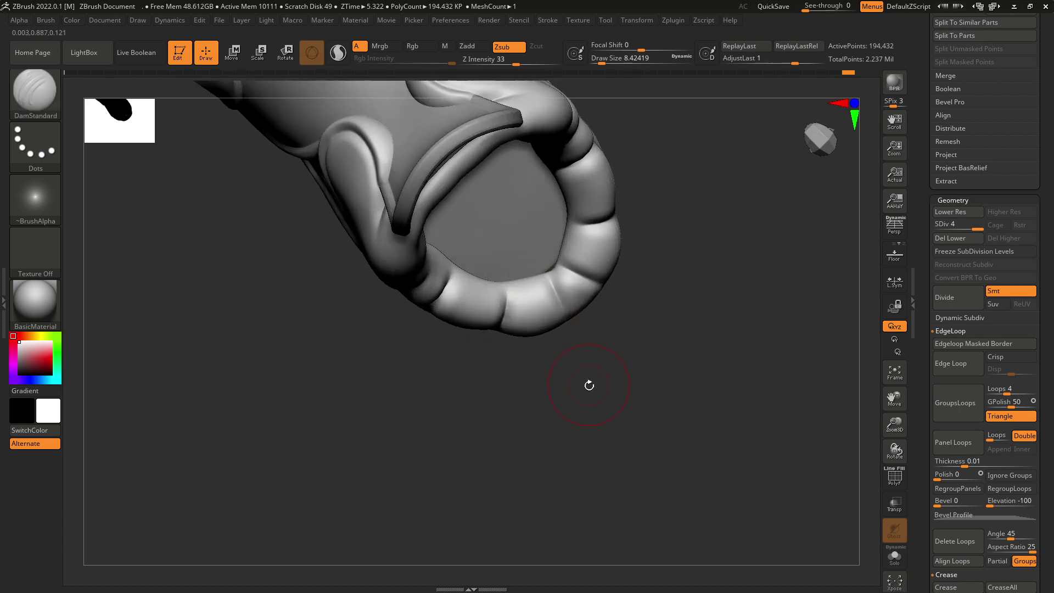
drag(589, 386, 591, 311)
drag(715, 317, 451, 240)
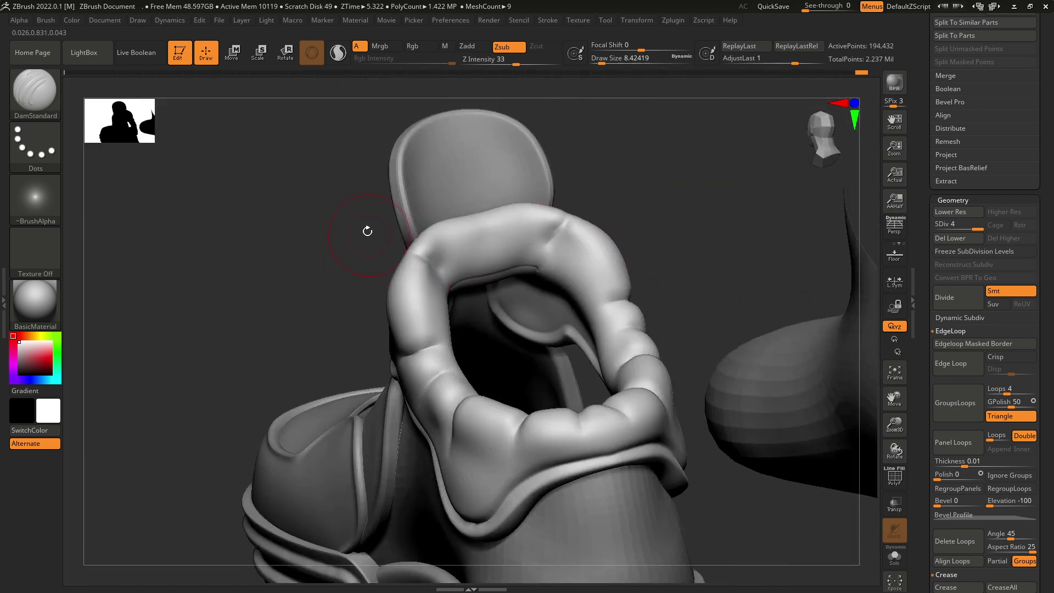
mouse_move(368, 231)
mouse_down()
mouse_move(435, 271)
mouse_move(419, 242)
mouse_move(491, 286)
mouse_up()
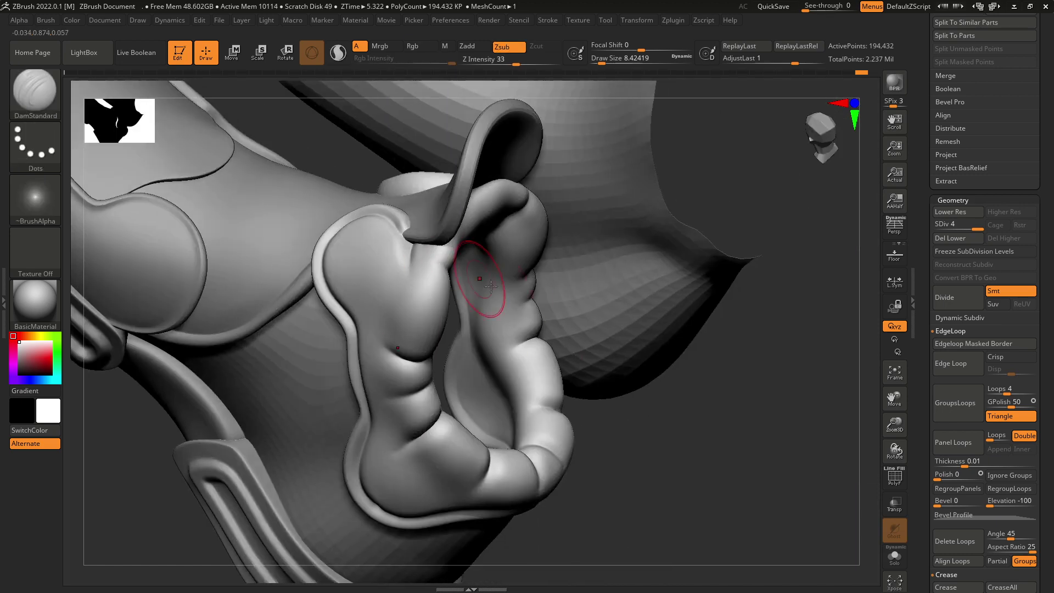
- Select the Standard brush and lower the ankle padding to subdivision level 2
alt+drag(671, 469, 572, 312)
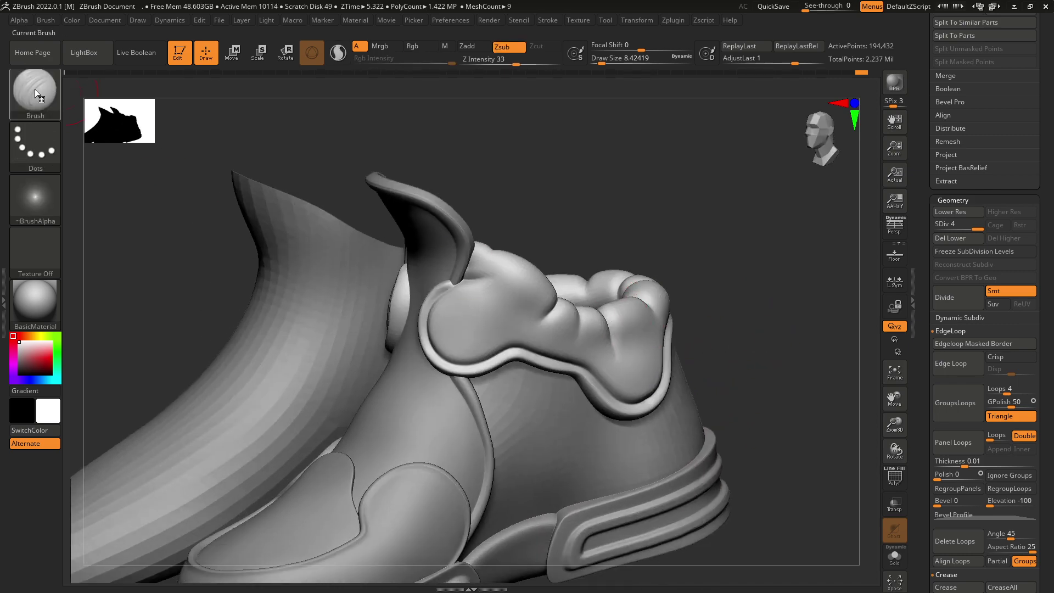
click(35, 94)
key(d)
click(36, 96)
key(s)
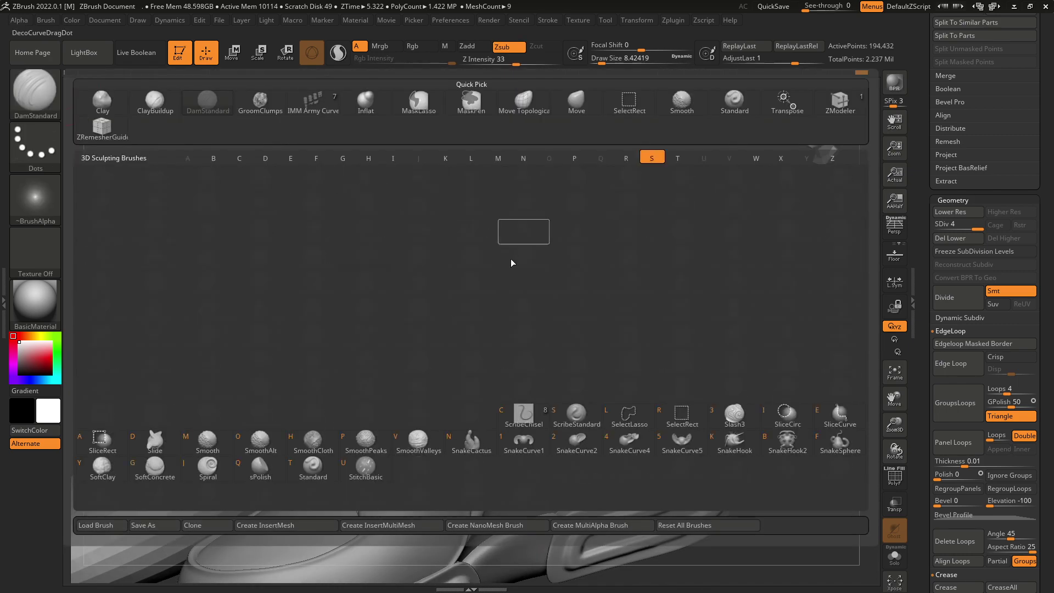
click(312, 471)
drag(962, 225, 949, 226)
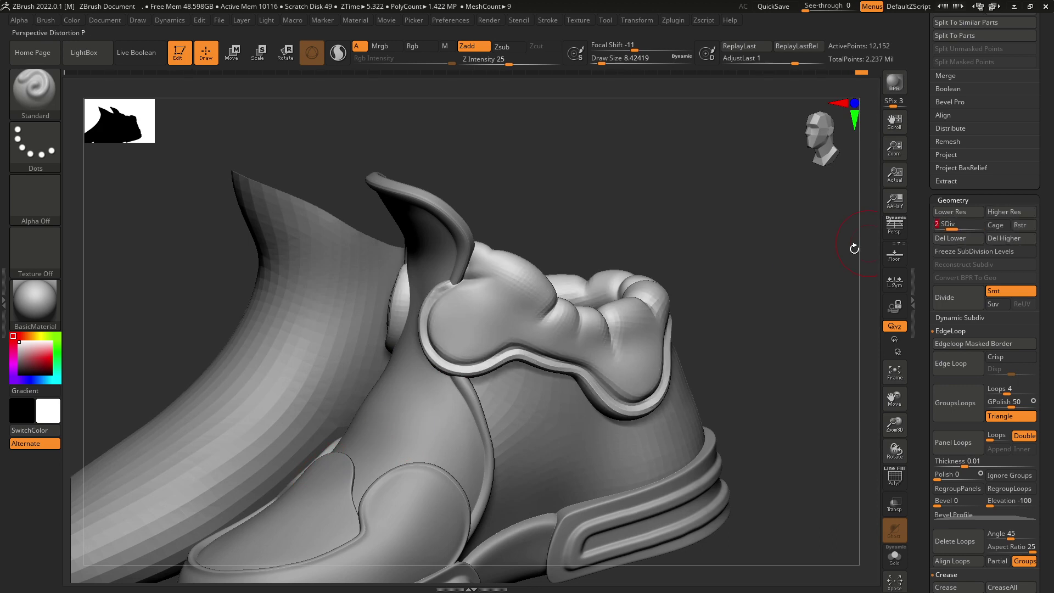
- Set the Standard brush's draw size to about 11.7 and adjust its LazyMouse radius
alt+drag(854, 249, 882, 249)
key(space)
drag(486, 324, 488, 324)
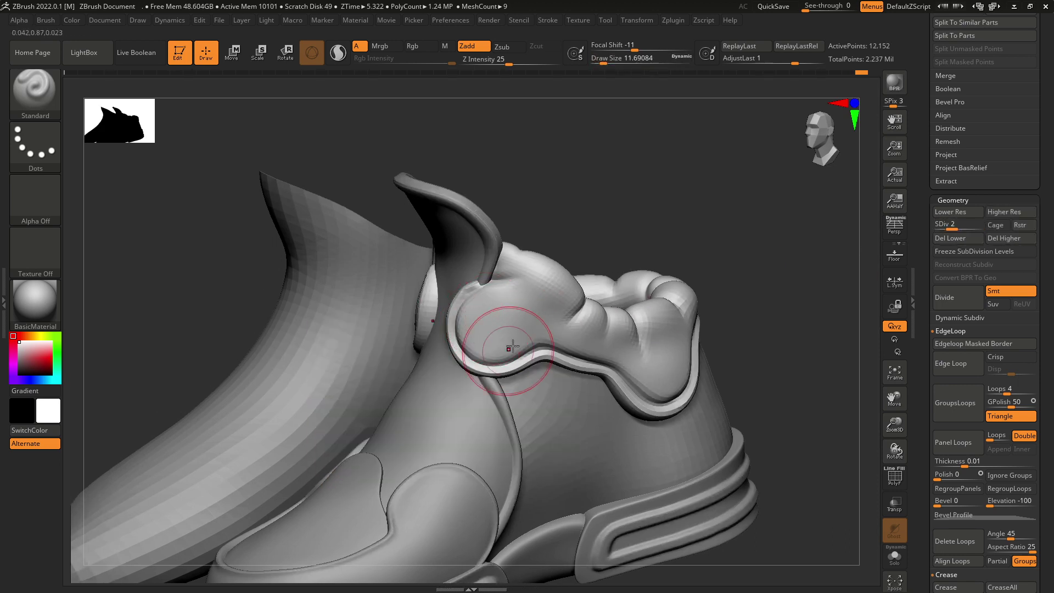
click(548, 21)
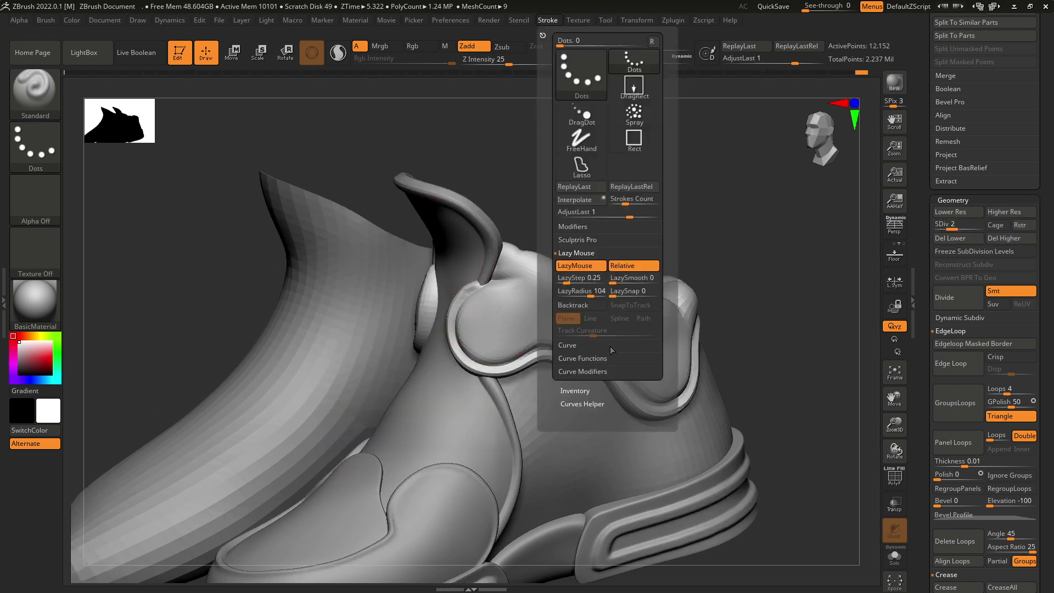
click(573, 292)
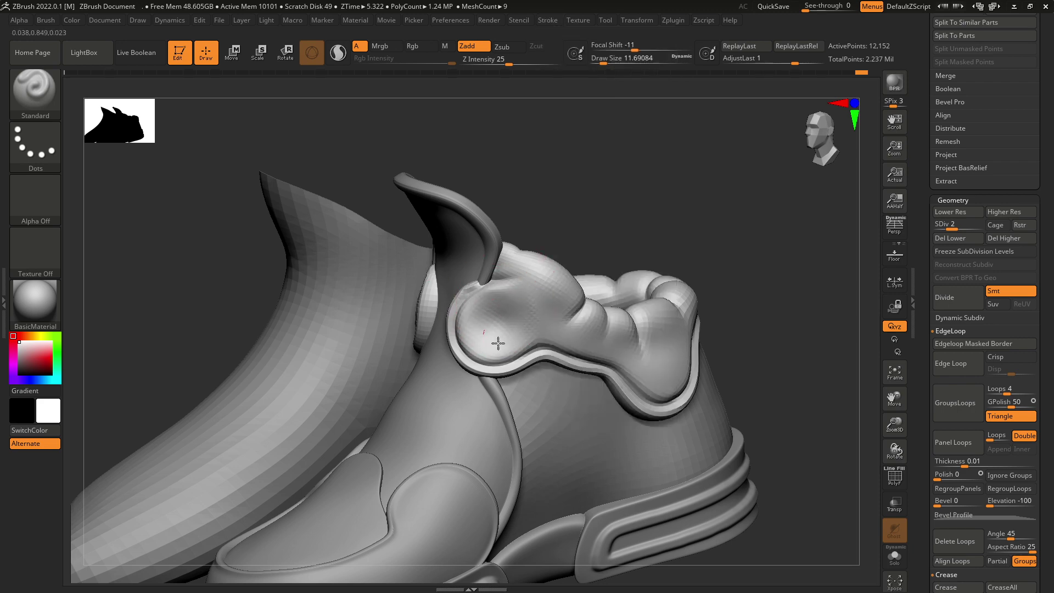
- Undo the trial stroke, carve a shallow recess into the padding's rounded front lobe, and smooth it with a draw size of about 6.58
mouse_move(615, 233)
mouse_down()
mouse_move(682, 209)
mouse_move(631, 224)
mouse_up()
key(ctrl+z)
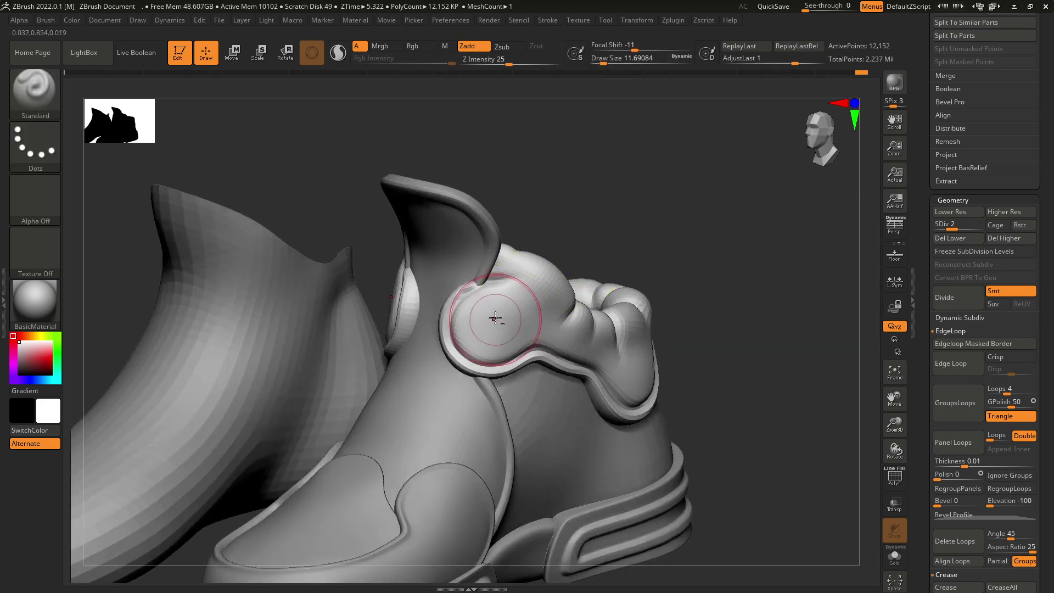
mouse_move(503, 312)
alt+mouse_down()
mouse_move(490, 338)
mouse_move(491, 311)
alt+mouse_up()
right_drag(579, 317, 483, 270)
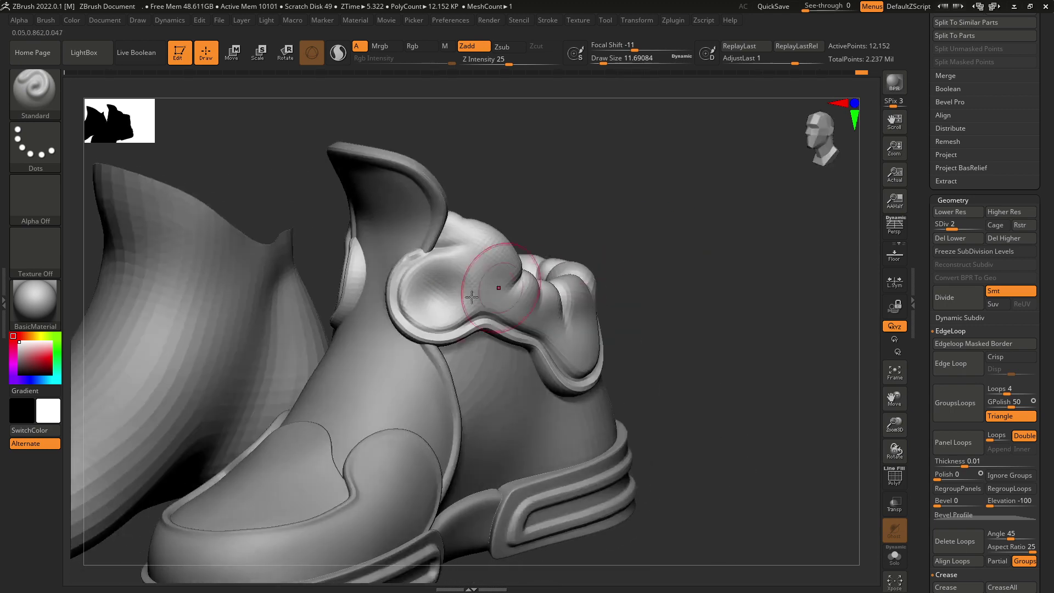
key(space)
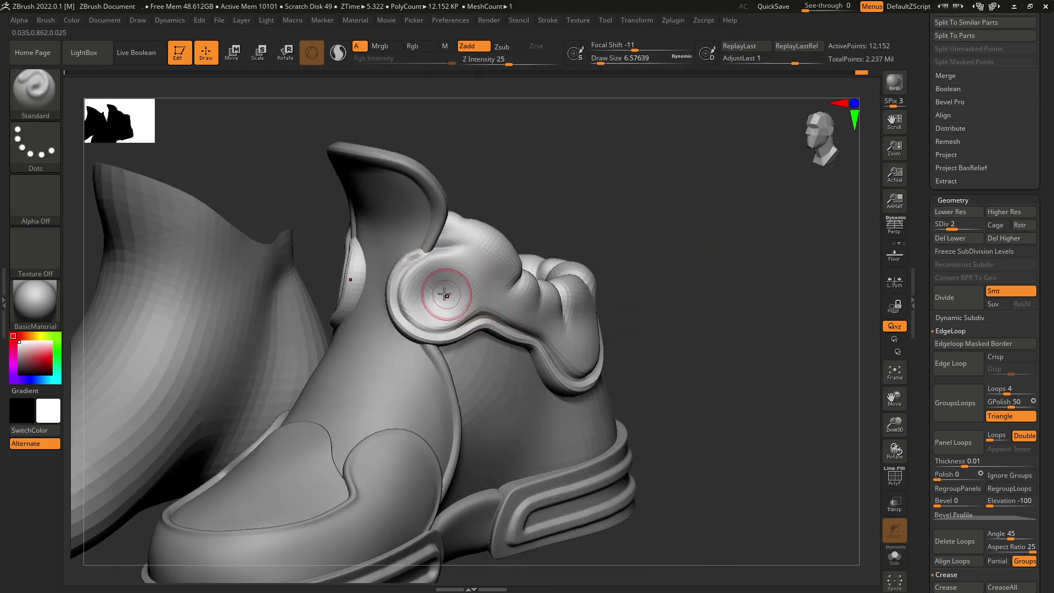
key(shift)
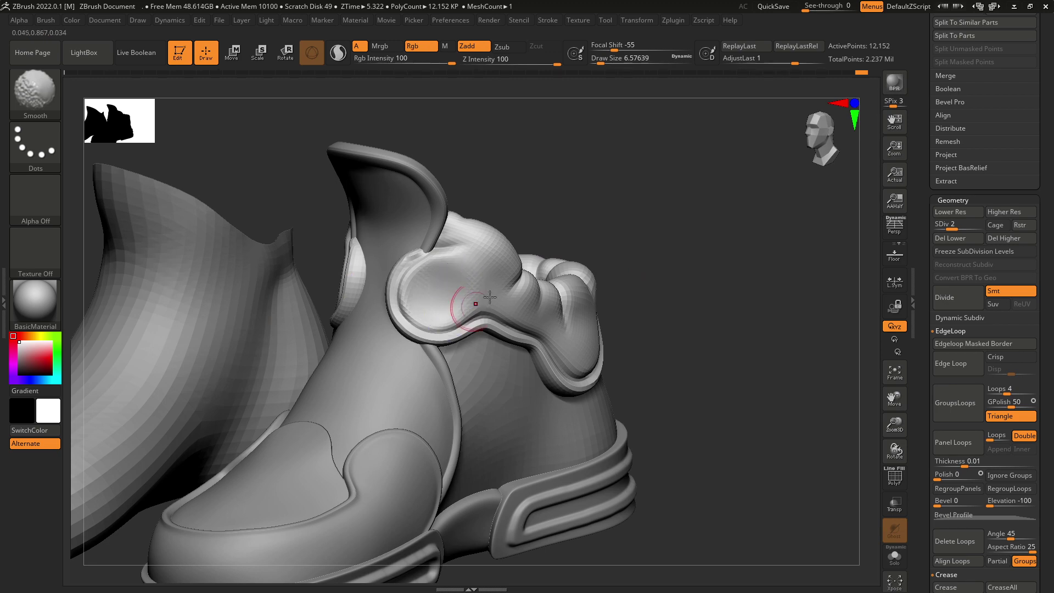
- Select the toe overlay, set it to subdivision level 3, and sculpt and smooth its rounded side lobe with a draw size of about 9.45
mouse_move(490, 297)
right_down()
mouse_move(569, 263)
mouse_move(572, 297)
right_up()
mouse_move(573, 296)
right_down()
mouse_move(461, 307)
mouse_move(497, 308)
mouse_move(467, 381)
mouse_move(550, 455)
right_up()
alt+click(460, 361)
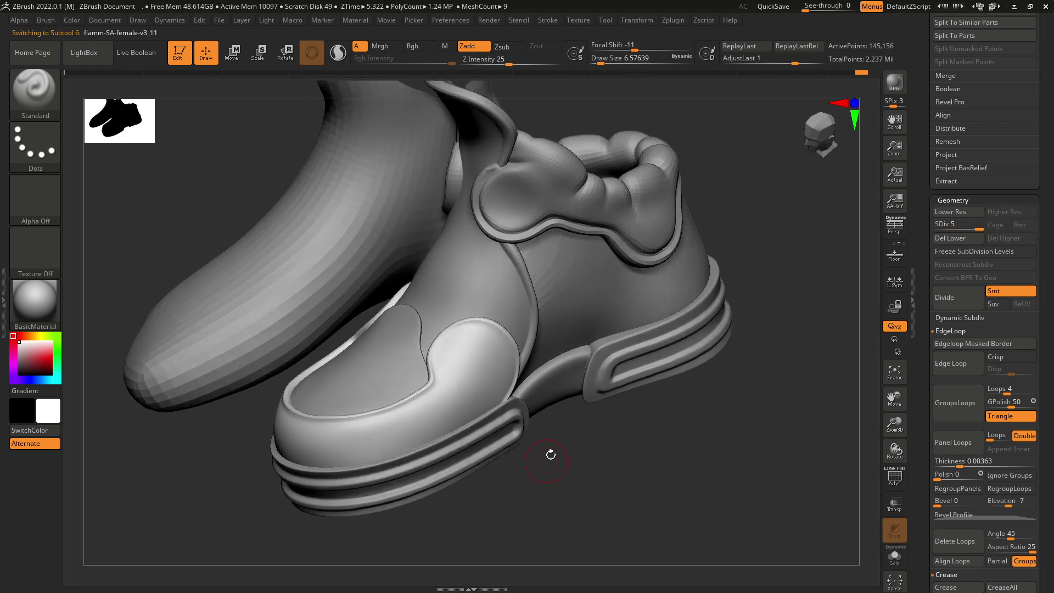
drag(953, 225, 959, 224)
key(space)
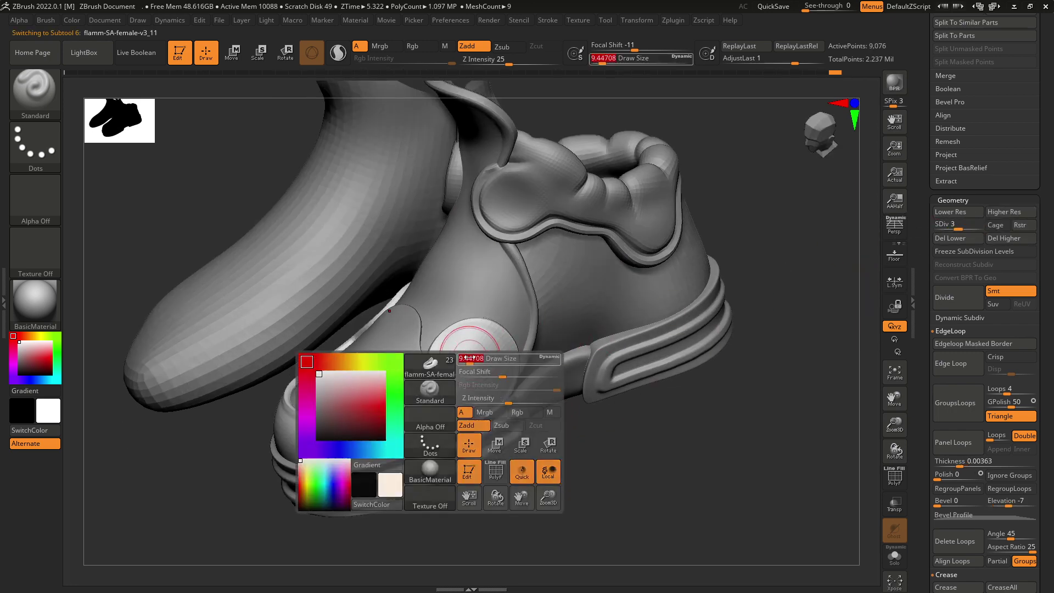
key(shift)
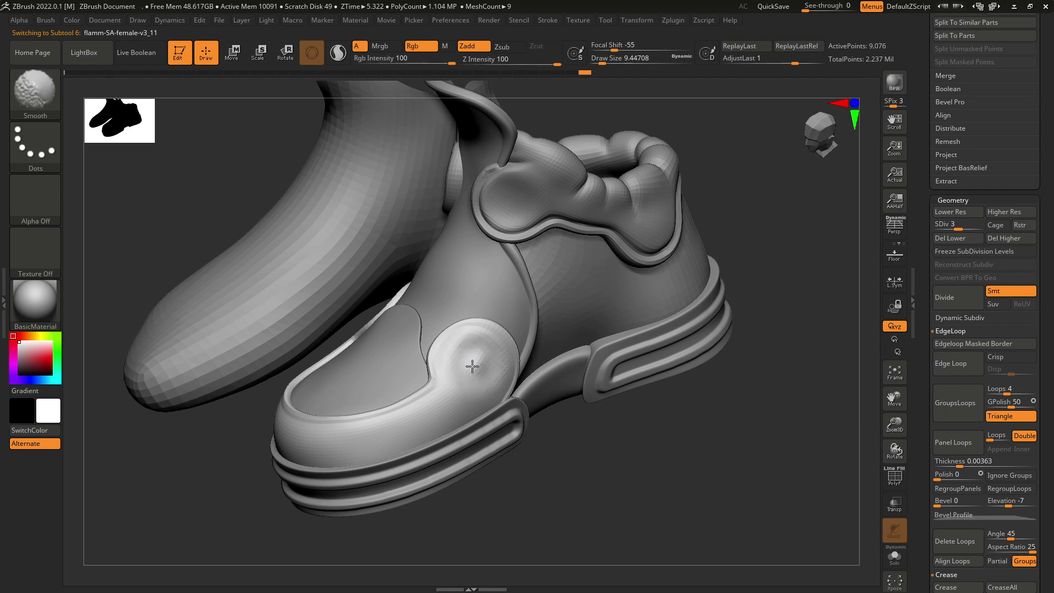
- Reselect the ankle padding and raise it to subdivision level 4
drag(562, 460, 524, 385)
mouse_move(524, 382)
right_down()
mouse_move(602, 460)
mouse_move(549, 426)
right_up()
mouse_move(549, 425)
ctrl+right_down()
mouse_move(526, 390)
mouse_move(586, 433)
mouse_move(694, 358)
ctrl+right_up()
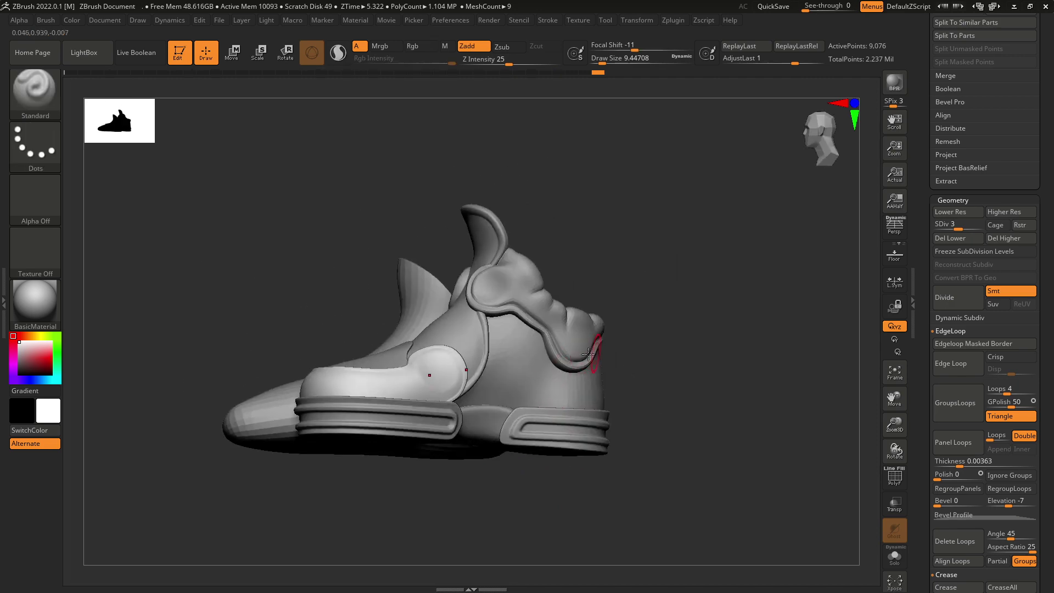
alt+click(686, 360)
mouse_move(637, 377)
ctrl+right_down()
mouse_move(653, 431)
mouse_move(677, 329)
mouse_move(700, 365)
mouse_move(640, 393)
mouse_move(603, 341)
mouse_move(622, 346)
mouse_move(626, 390)
mouse_move(607, 405)
mouse_move(610, 426)
mouse_move(579, 381)
ctrl+right_up()
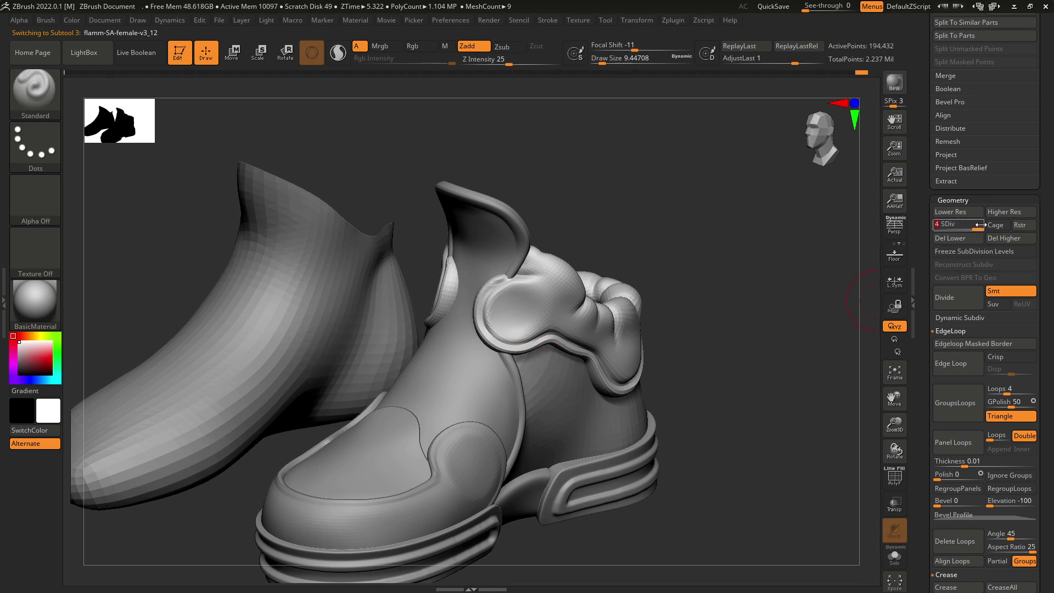
right_drag(673, 271, 346, 261)
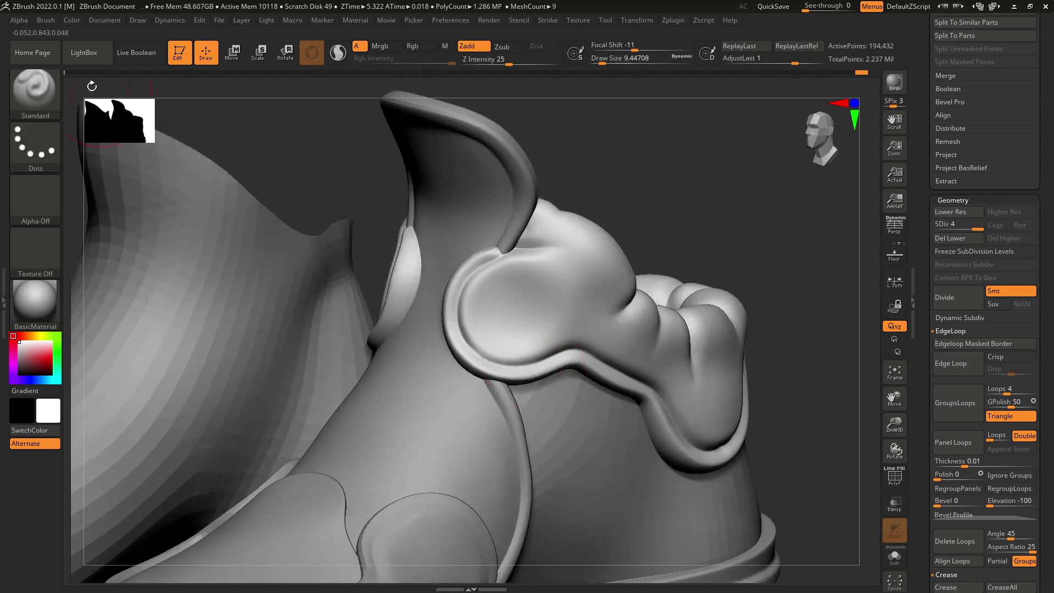
- Carve a fine crease along the padding's rim around the front lobe using the DamStandard brush with a draw size of about 2.62
click(48, 98)
key(d)
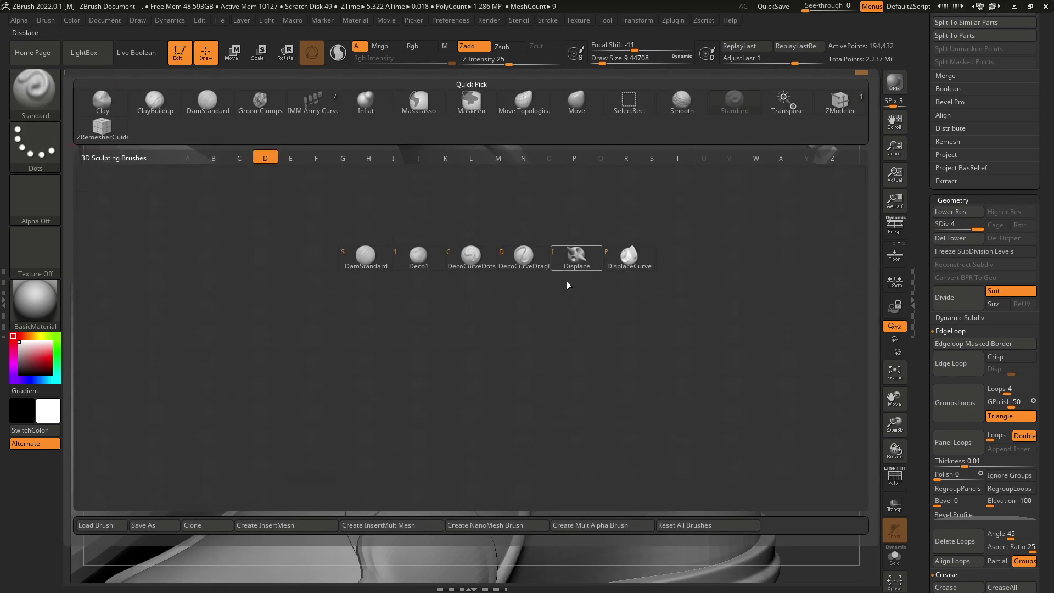
click(371, 263)
key(space)
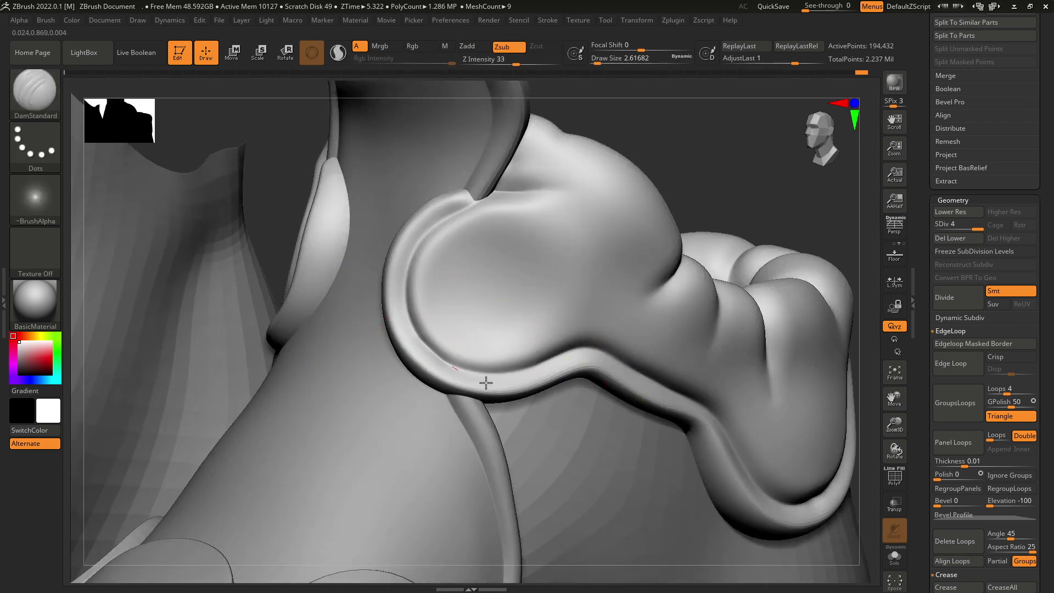
drag(486, 383, 403, 307)
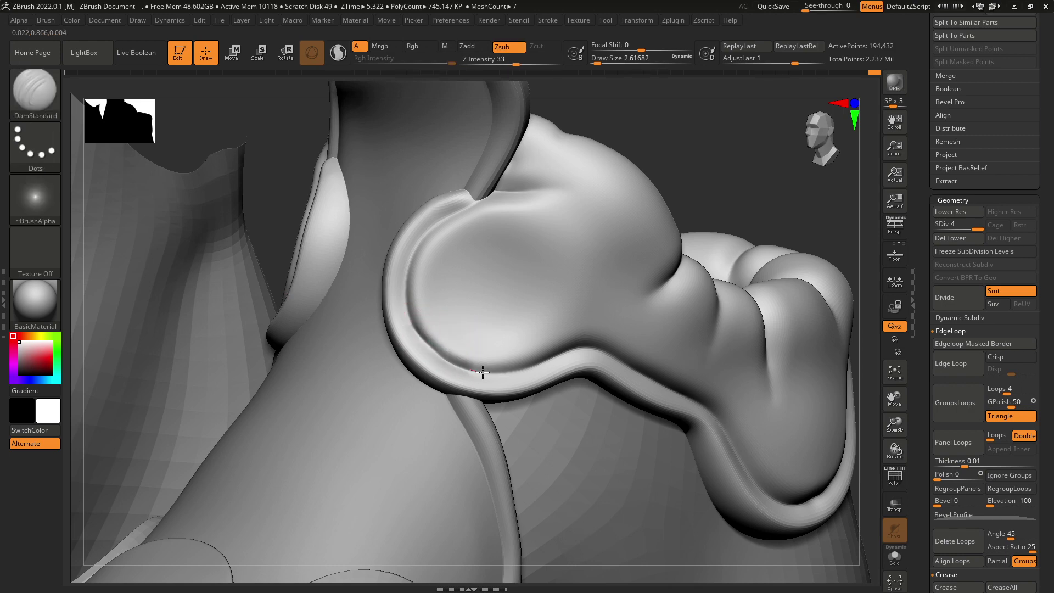
- Refine the groove between the padding's front lobe and its raised rim by smoothing and recarving it with DamStandard
mouse_move(596, 351)
ctrl+right_down()
mouse_move(723, 261)
mouse_move(666, 258)
mouse_move(730, 275)
ctrl+right_up()
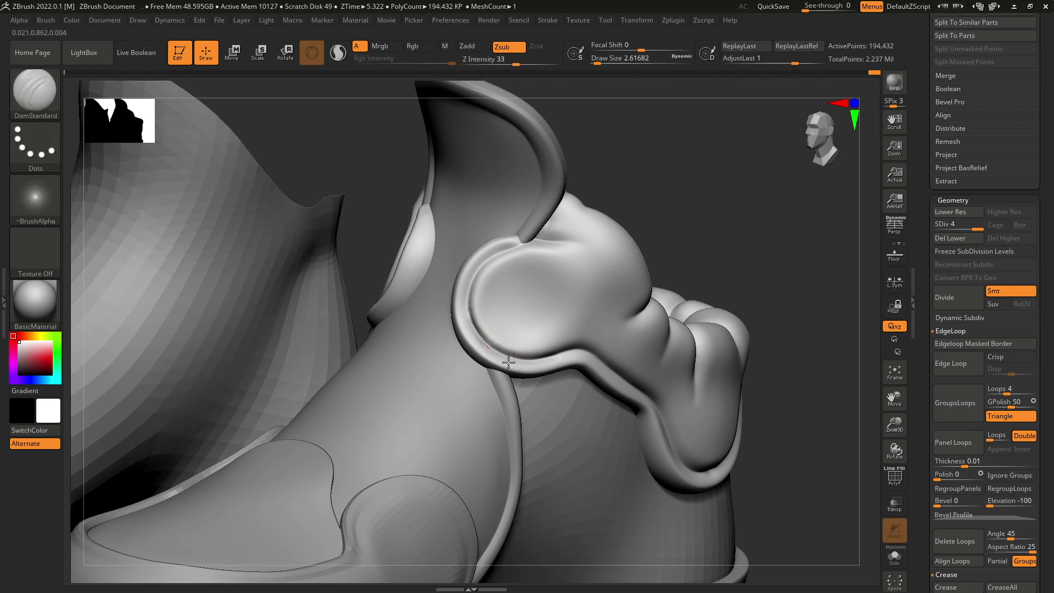
shift+drag(508, 362, 478, 322)
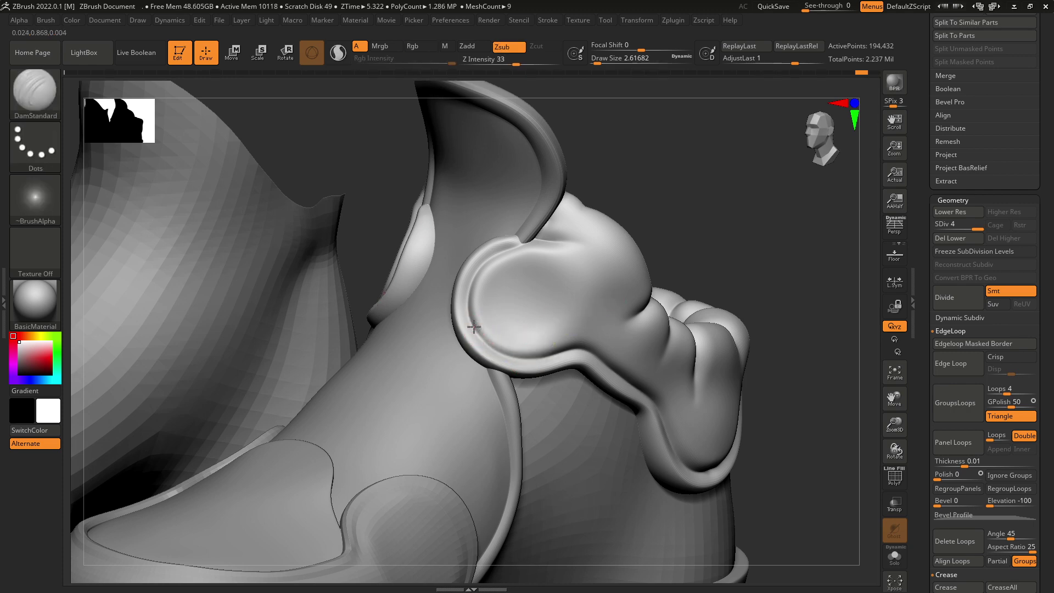
drag(765, 204, 472, 326)
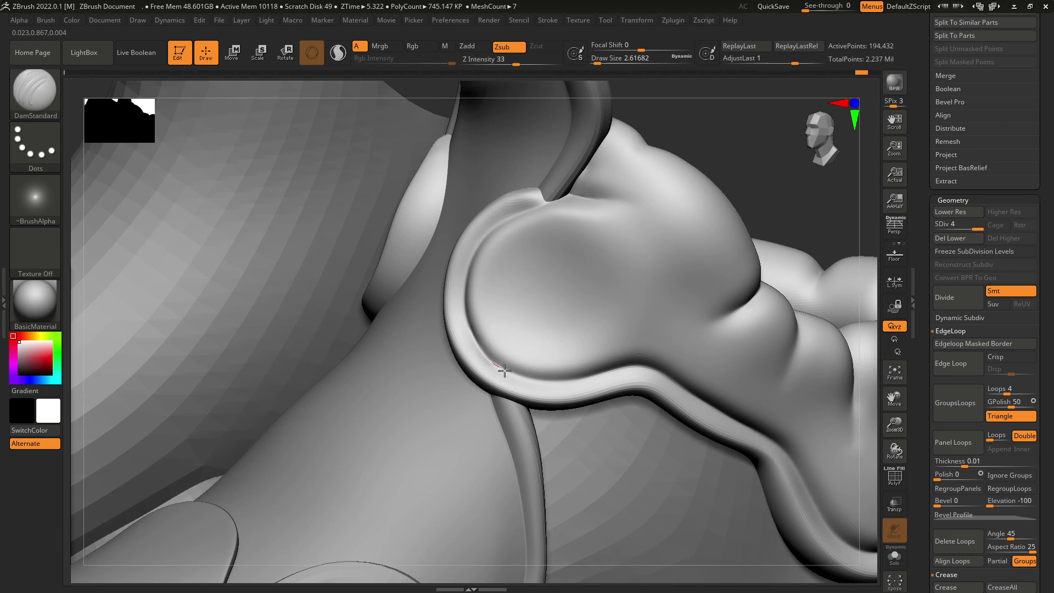
drag(504, 371, 561, 365)
key(f)
drag(502, 276, 864, 237)
drag(841, 277, 651, 367)
ctrl+shift+click(472, 371)
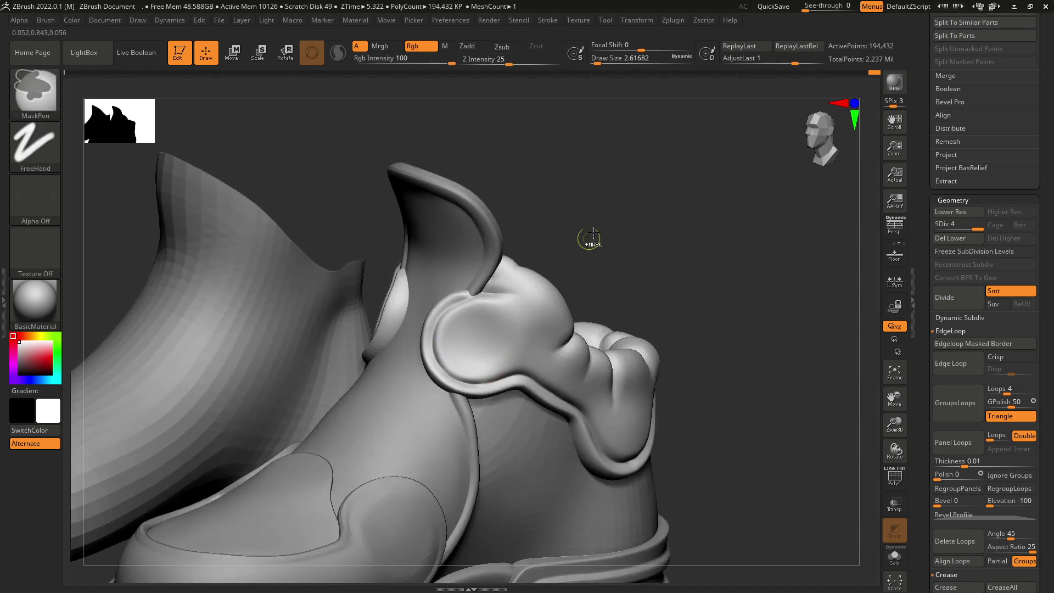
drag(497, 375, 501, 351)
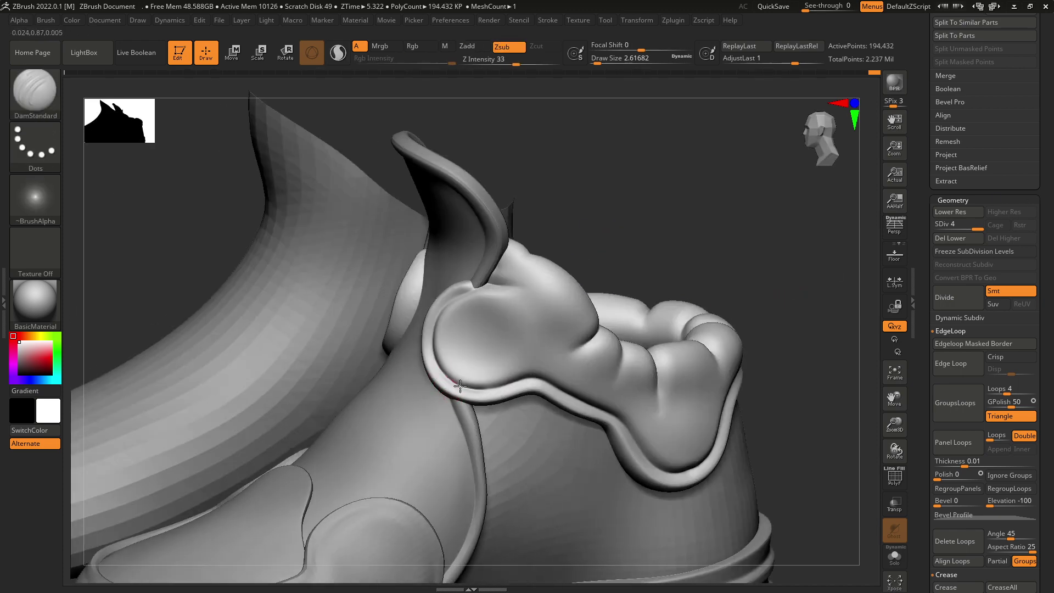
- Append a Sphere3D as a new subtool, select it, and activate the Move gizmo on it
ctrl+right_drag(610, 351, 662, 269)
ctrl+right_drag(662, 269, 785, 268)
scroll(1043, 187, up, 13)
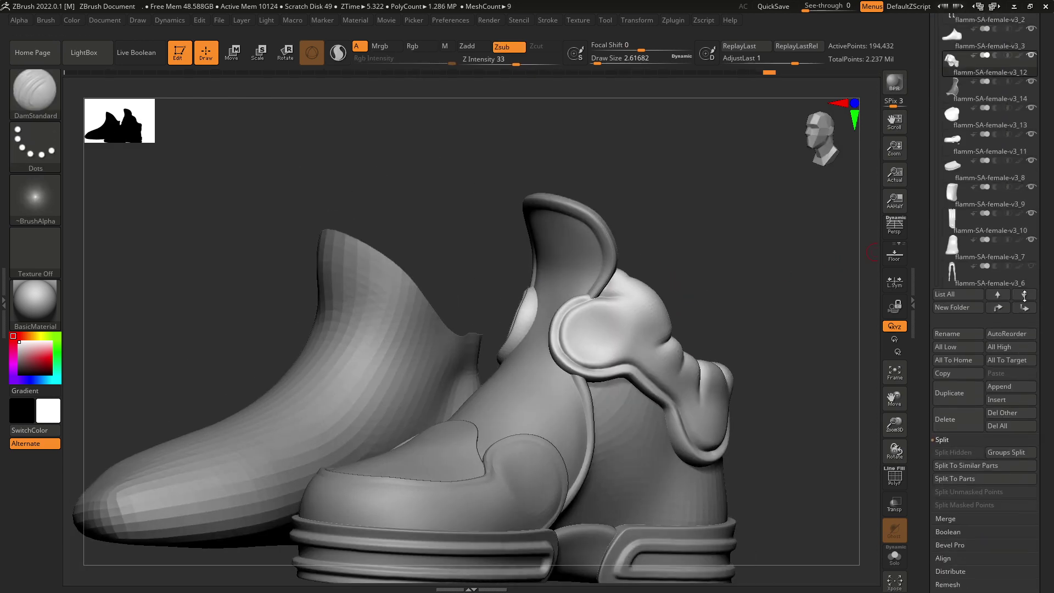
click(1018, 368)
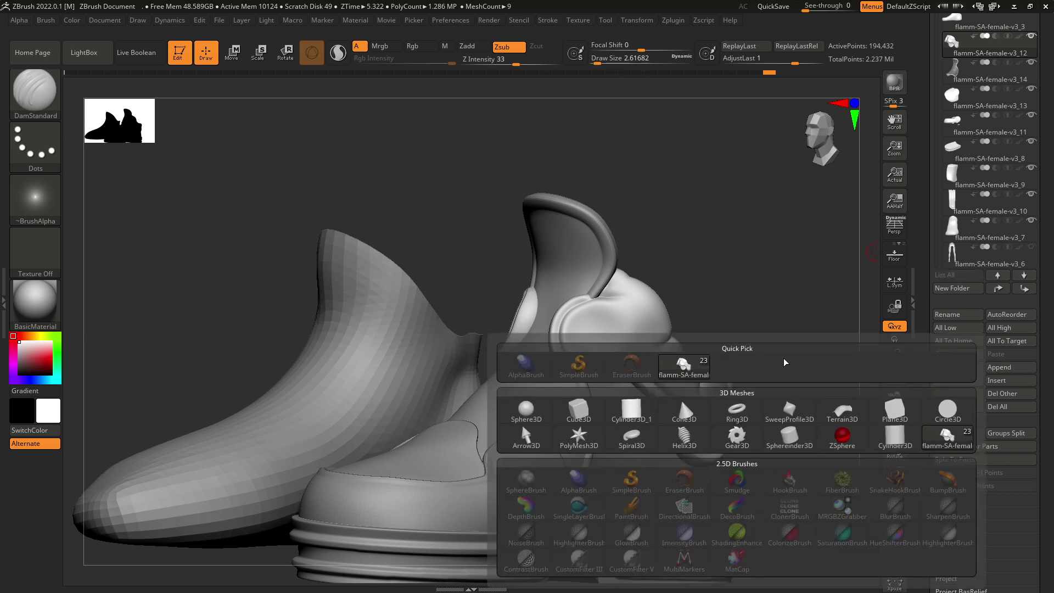
click(577, 409)
mouse_move(622, 239)
right_down()
mouse_move(638, 269)
mouse_move(637, 236)
right_up()
alt+click(637, 268)
shift+right_drag(637, 236, 616, 230)
click(231, 54)
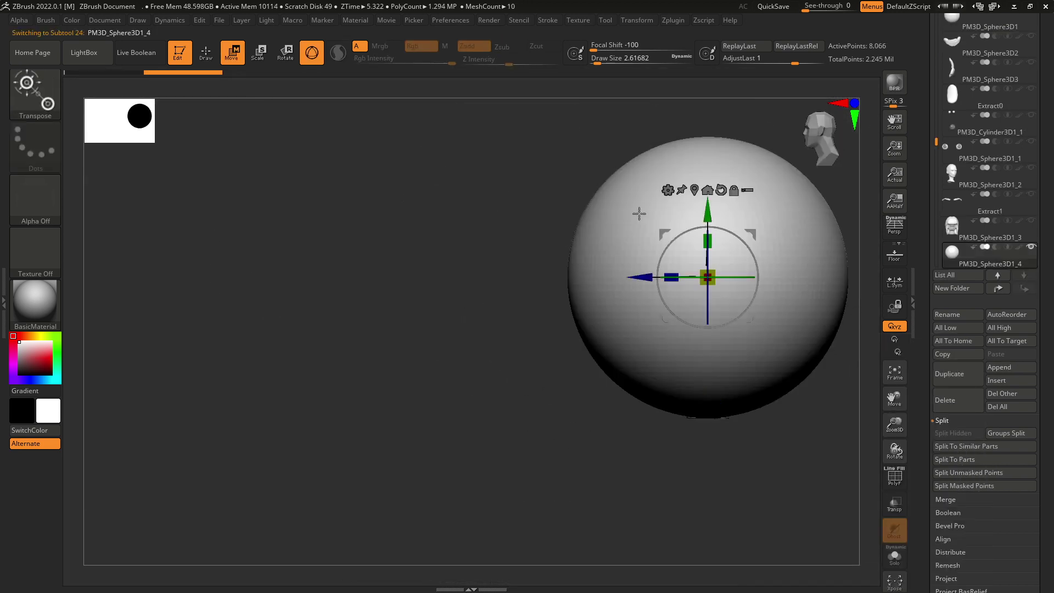
- Flatten the sphere's lower half and squash it vertically into a shallow dome
alt+right_drag(739, 251, 614, 255)
ctrl+drag(586, 247, 595, 81)
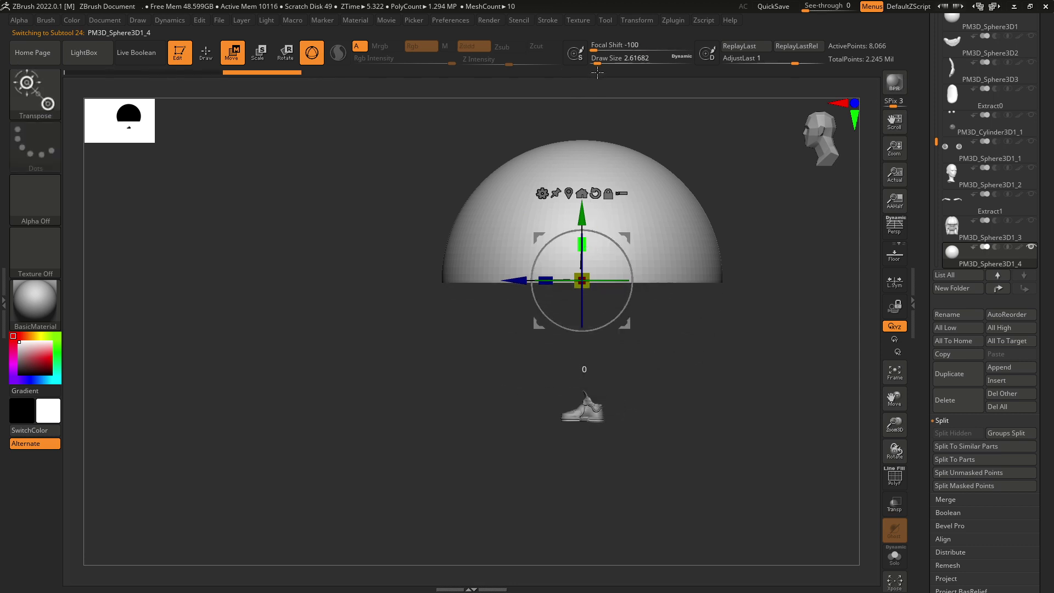
drag(582, 244, 584, 312)
ctrl+drag(588, 273, 778, 249)
right_drag(713, 200, 691, 202)
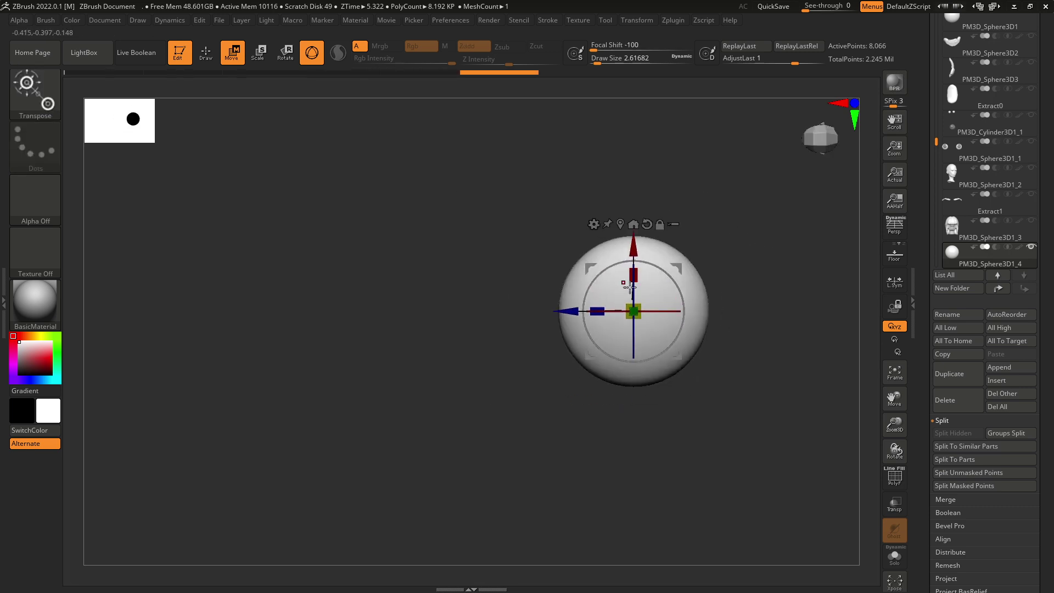
- Shrink the flattened dome to button size and move it to the top of the shoe's tongue
drag(633, 311, 581, 334)
key(ctrl+z)
shift+right_drag(670, 440, 646, 290)
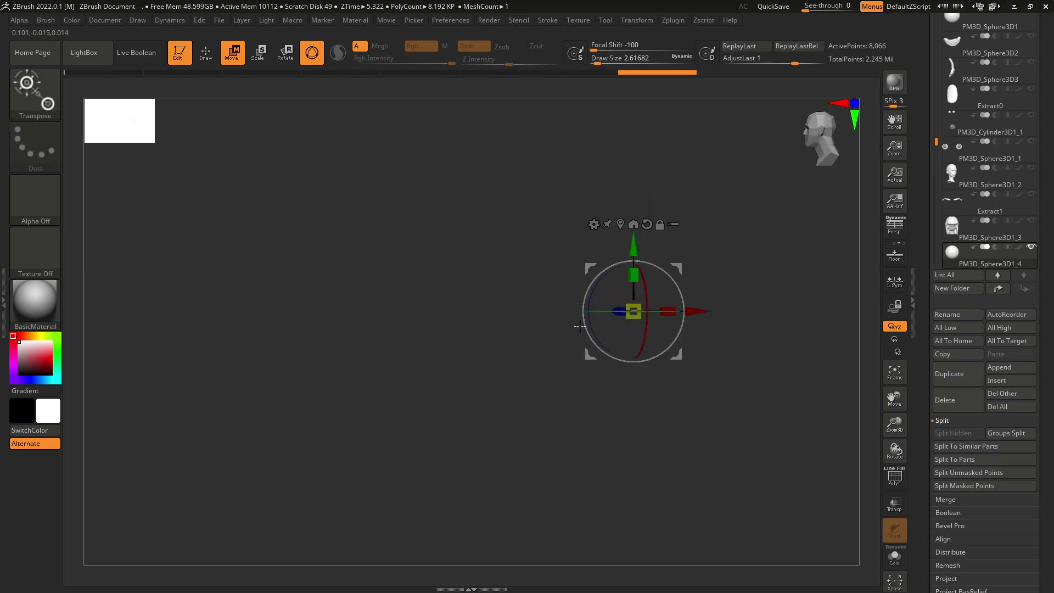
alt+right_drag(665, 360, 640, 205)
drag(656, 114, 658, 467)
ctrl+right_drag(675, 440, 601, 276)
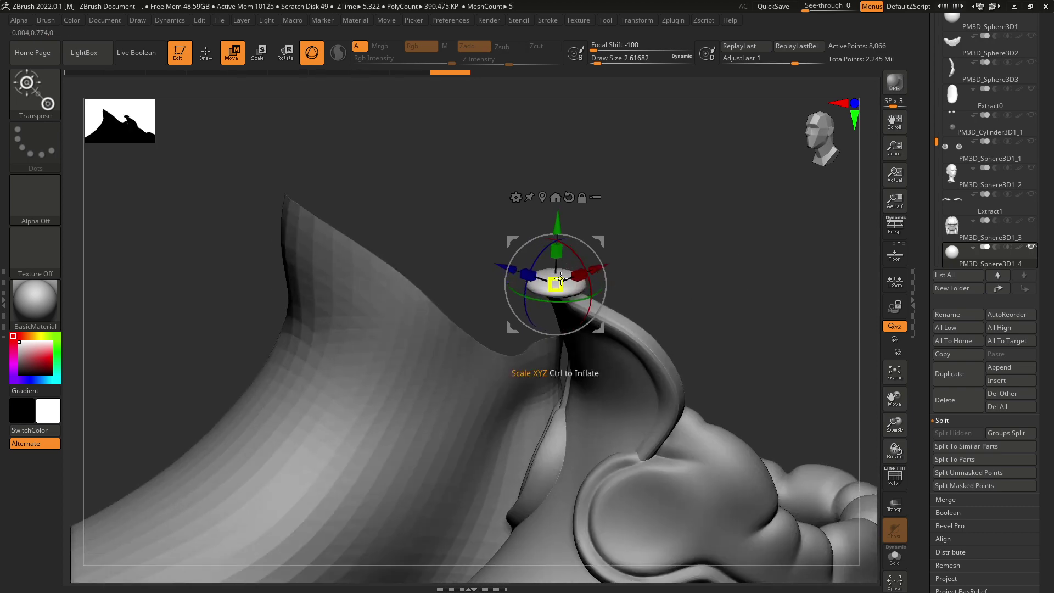
- Move the dome down to the padding's front lobe and rotate it to face outward
drag(562, 279, 632, 491)
ctrl+right_drag(632, 492, 681, 319)
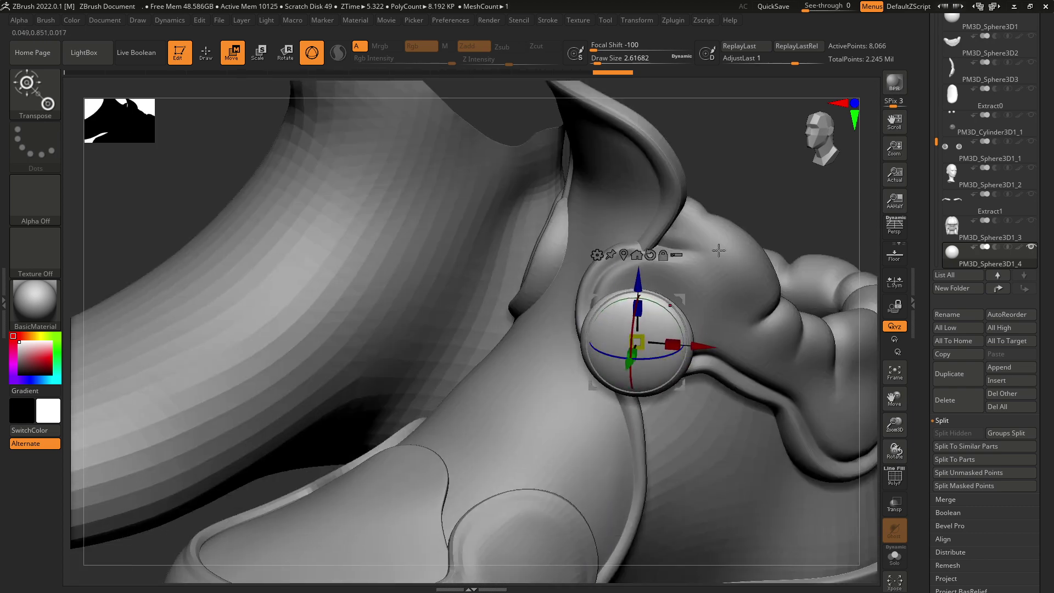
right_drag(719, 250, 699, 302)
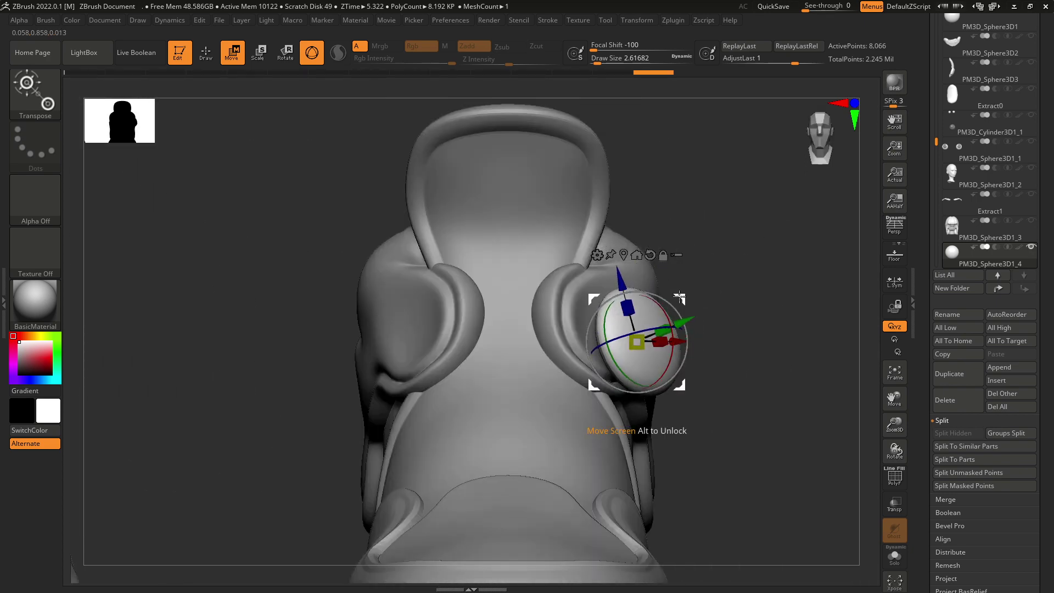
- Seat the dome in the recess of the padding's front lobe and scale it slightly smaller to fit inside the rim
drag(679, 297, 644, 286)
right_drag(708, 330, 648, 330)
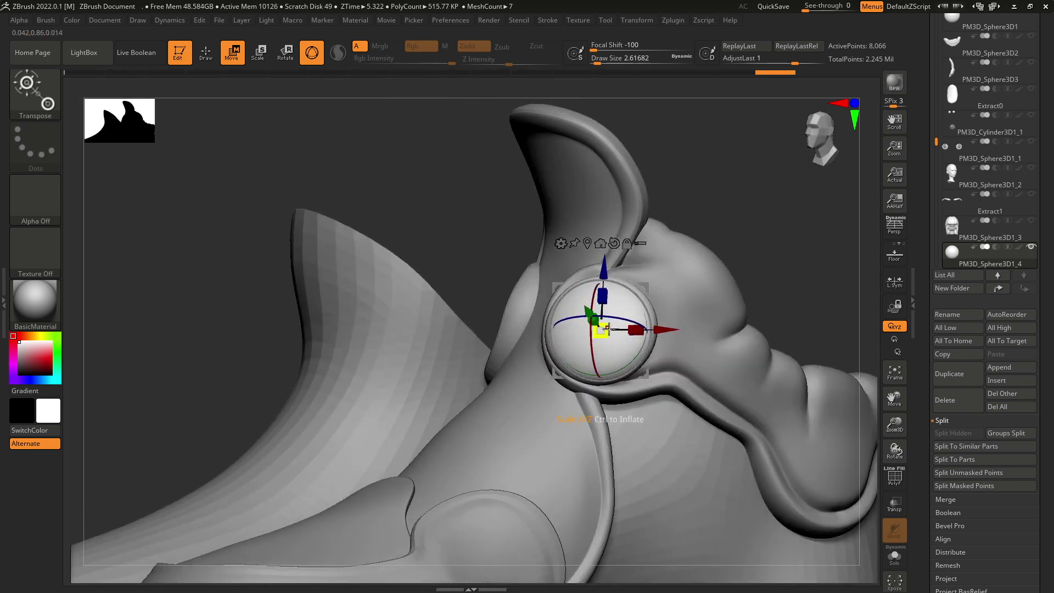
drag(606, 329, 598, 330)
drag(644, 288, 652, 282)
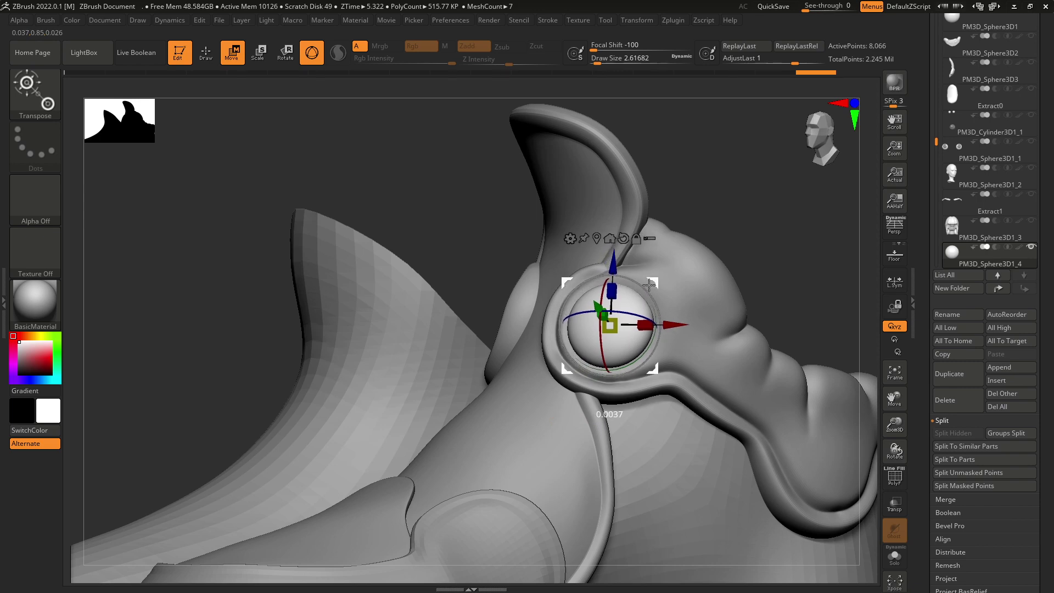
- Mirror the button dome to the opposite side of the shoe across the X axis, merged into one SubTool
right_drag(733, 237, 805, 236)
mouse_move(709, 264)
ctrl+right_down()
mouse_move(705, 303)
mouse_move(634, 344)
ctrl+right_up()
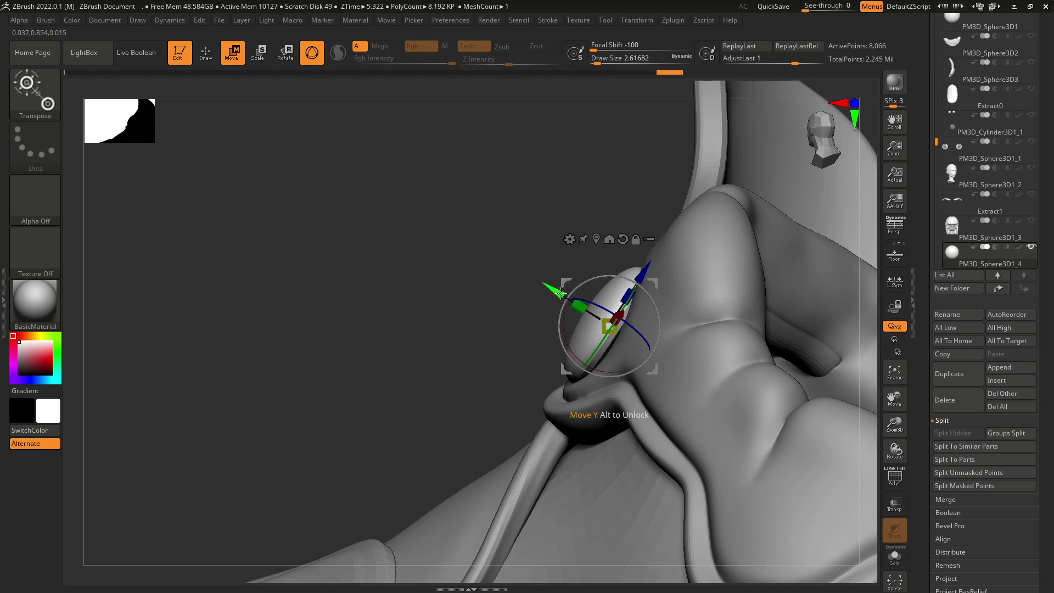
mouse_move(560, 234)
right_down()
mouse_move(801, 214)
mouse_move(688, 290)
mouse_move(594, 291)
right_up()
ctrl+right_drag(708, 241, 767, 258)
right_drag(648, 263, 769, 275)
click(677, 20)
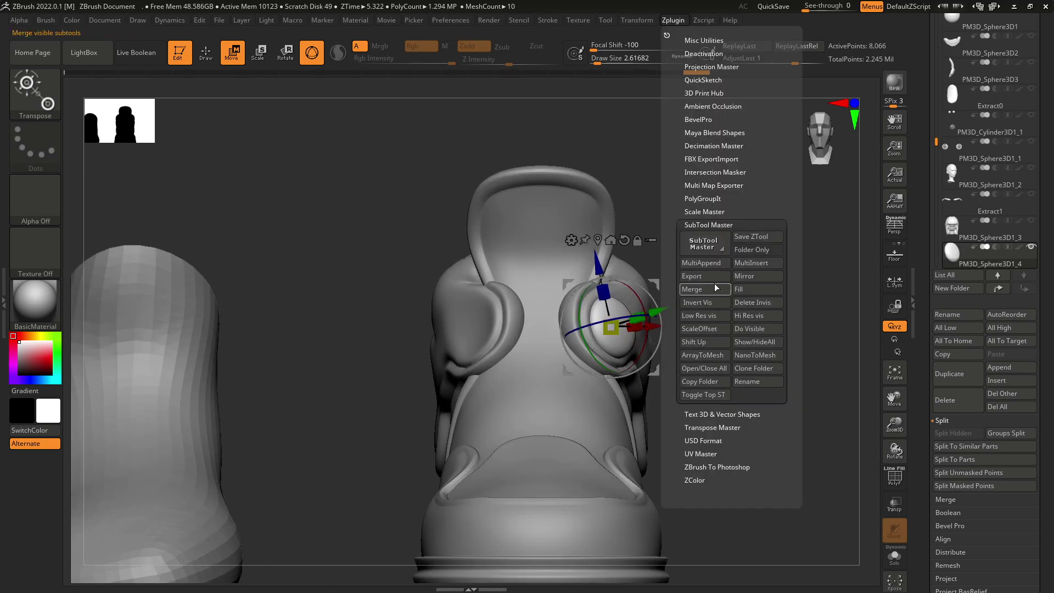
click(745, 278)
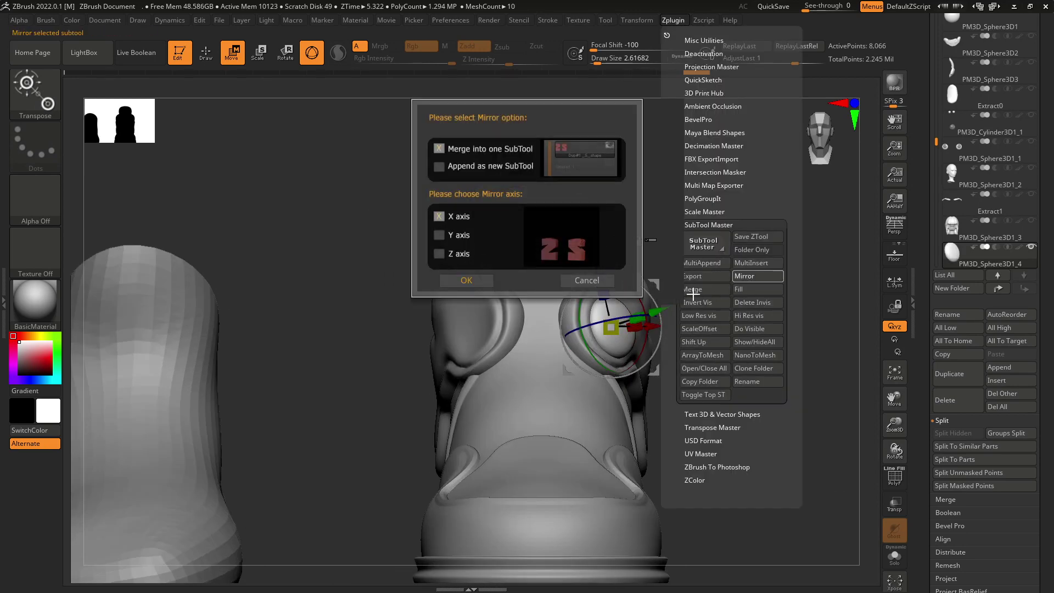
click(478, 280)
- Duplicate the mirrored buttons and move the copy down to the rounded end of the toe overlay
right_drag(723, 328, 617, 340)
alt+right_drag(616, 341, 620, 244)
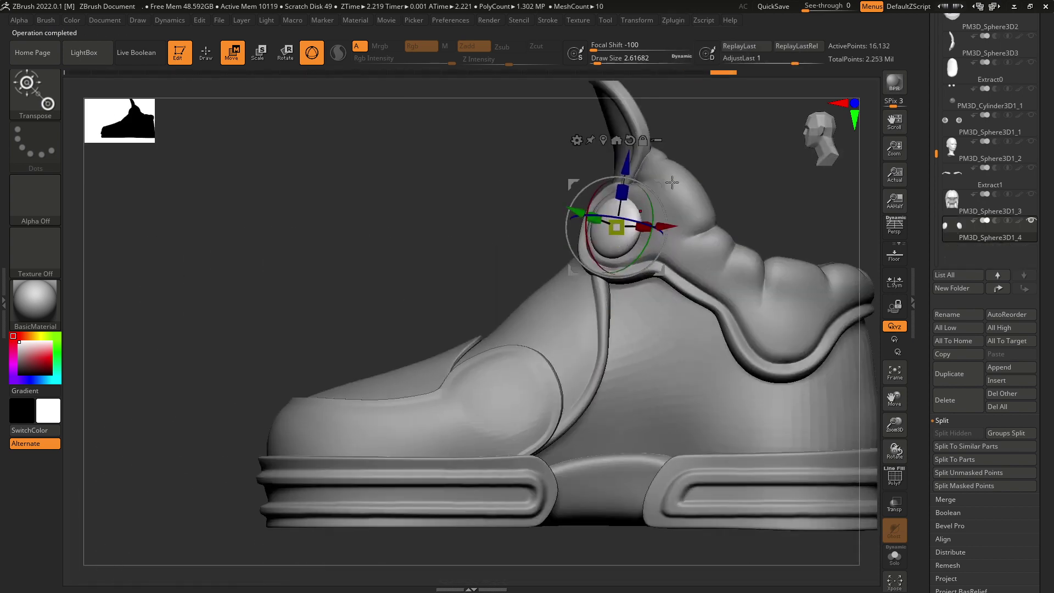
click(964, 380)
drag(665, 178, 542, 281)
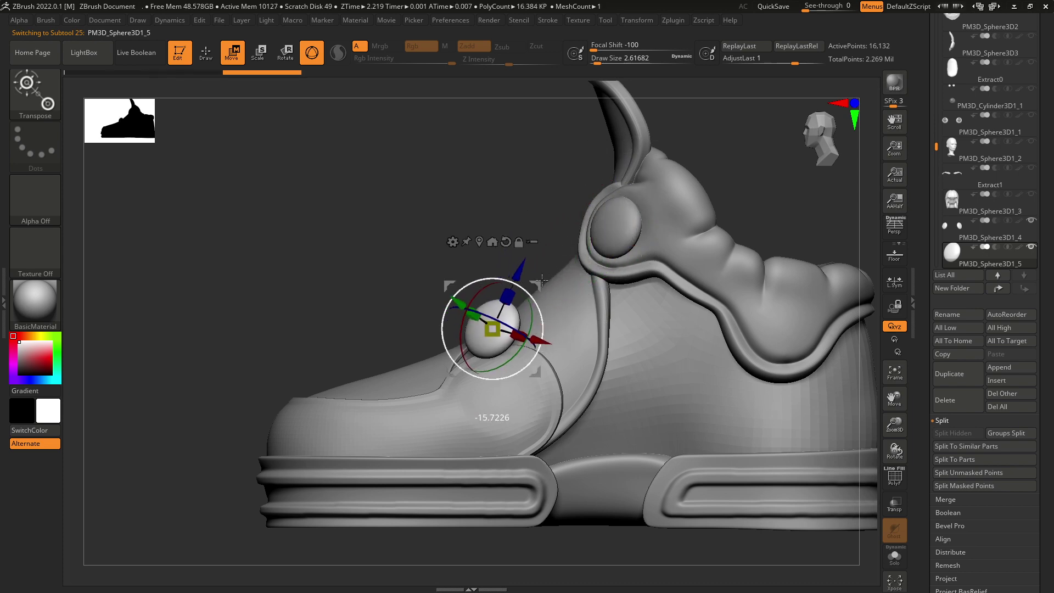
right_drag(542, 280, 556, 322)
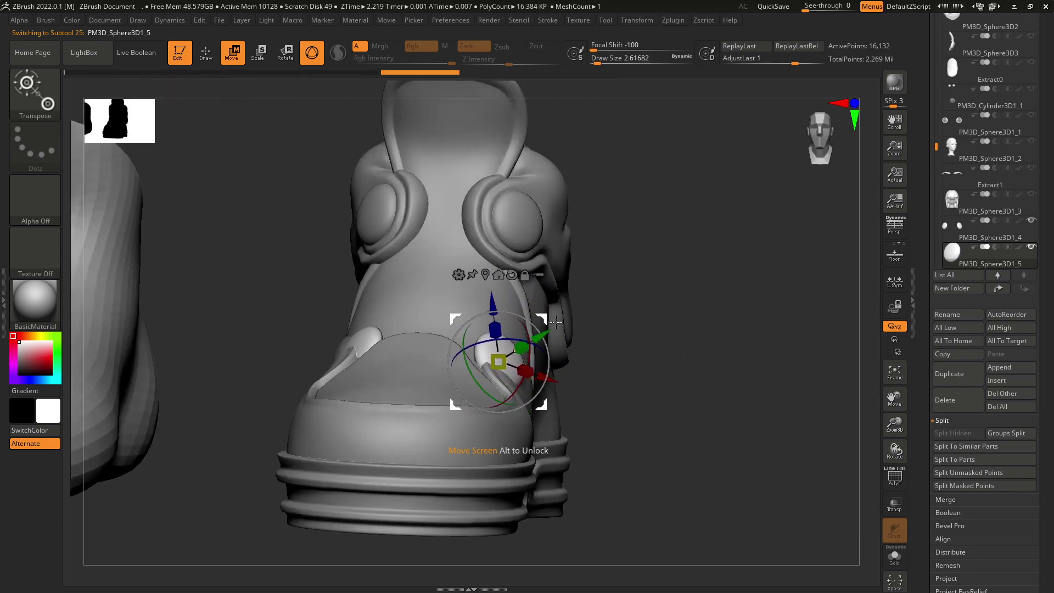
mouse_move(544, 319)
mouse_down()
mouse_move(537, 287)
mouse_move(562, 326)
mouse_up()
- Rotate the copied button to match the overlay's slope and seat it in the middle of the rounded end
right_drag(637, 323, 573, 326)
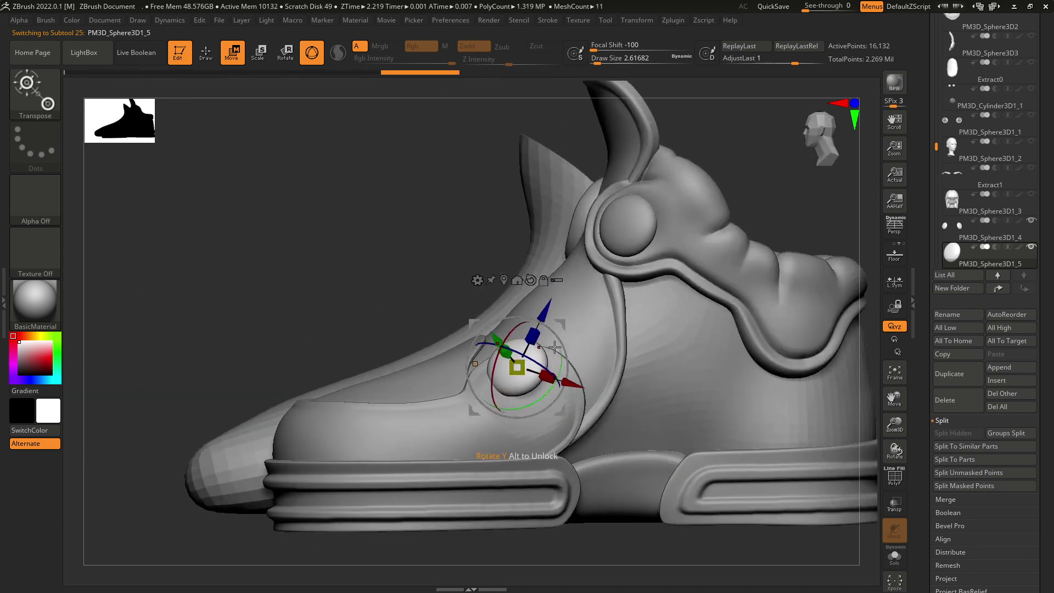
drag(532, 381, 540, 378)
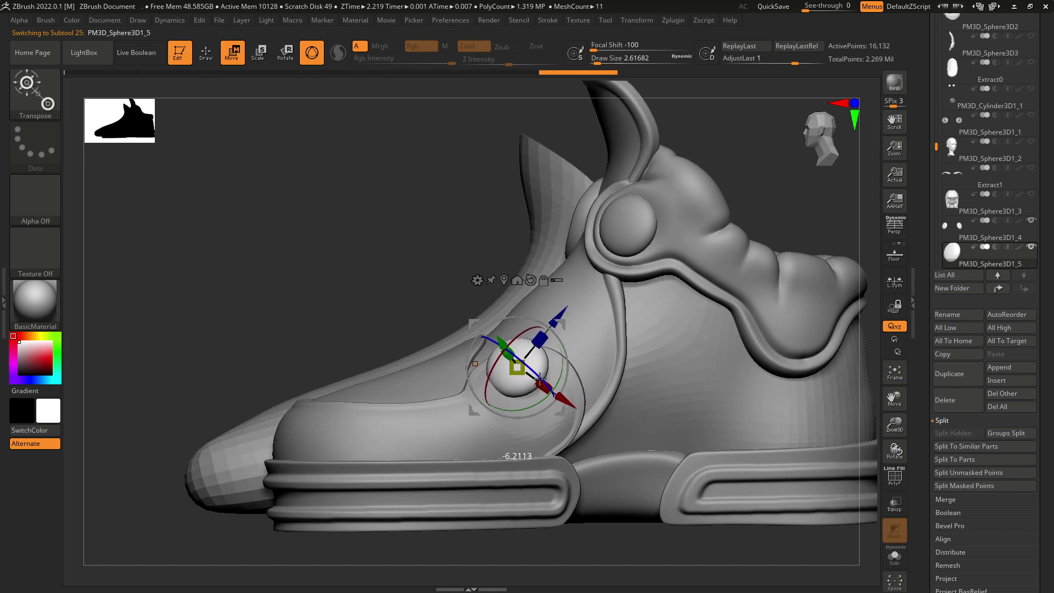
drag(538, 328, 539, 328)
drag(561, 325, 534, 367)
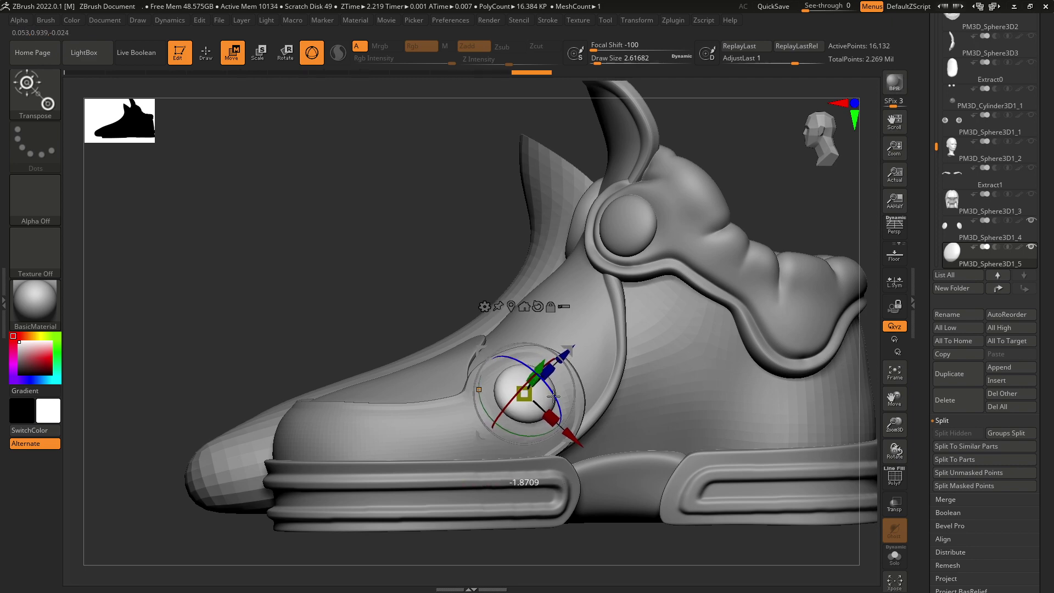
drag(554, 396, 497, 415)
drag(486, 238, 527, 420)
- Smooth the toe overlay around the new button and raise its subdivision level to 5
click(520, 424)
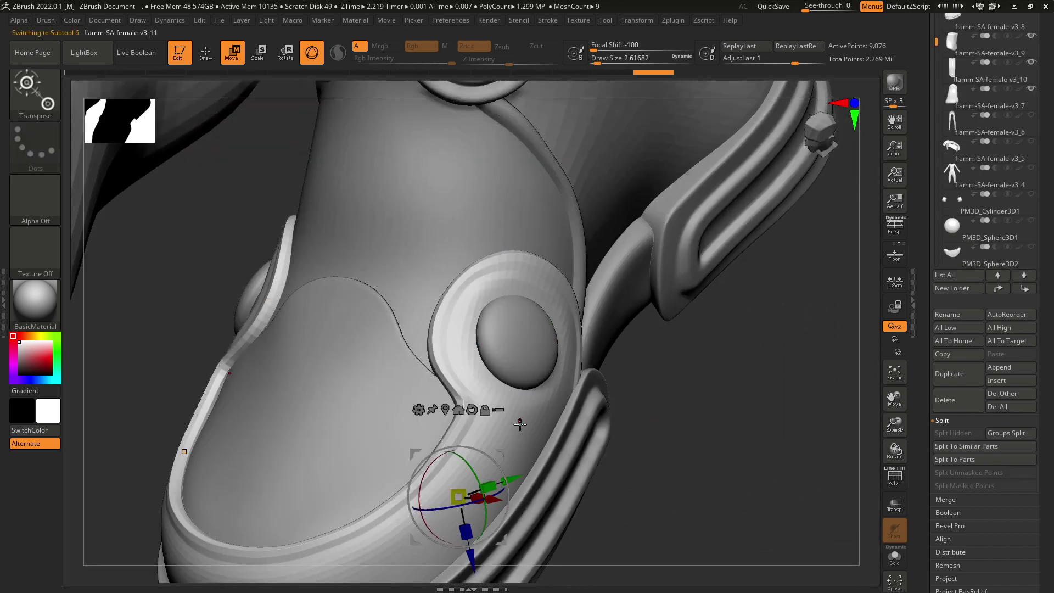
click(214, 59)
drag(682, 389, 642, 383)
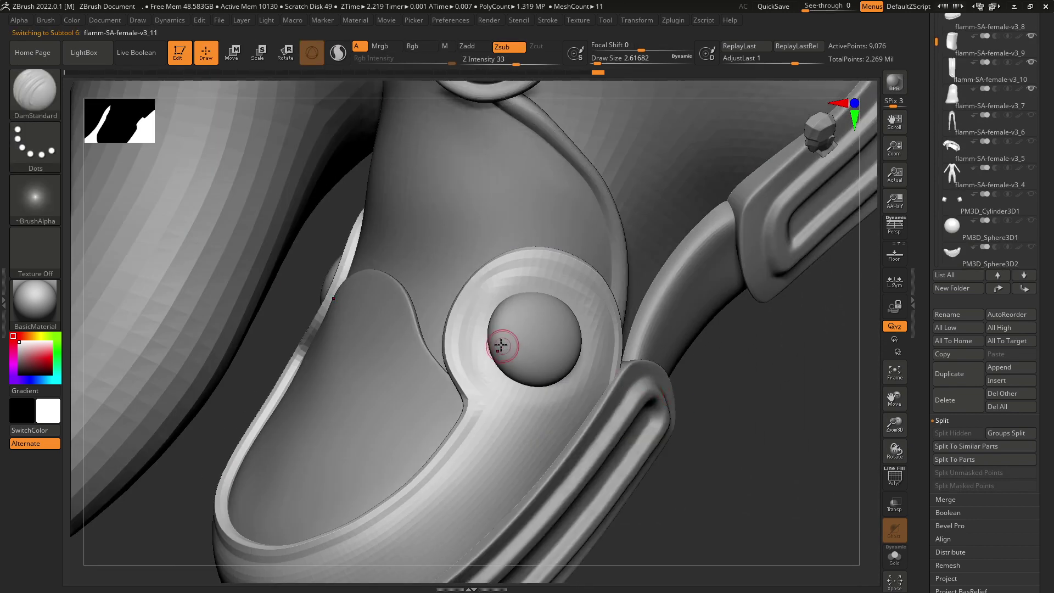
shift+drag(497, 344, 539, 297)
scroll(1004, 365, down, 5)
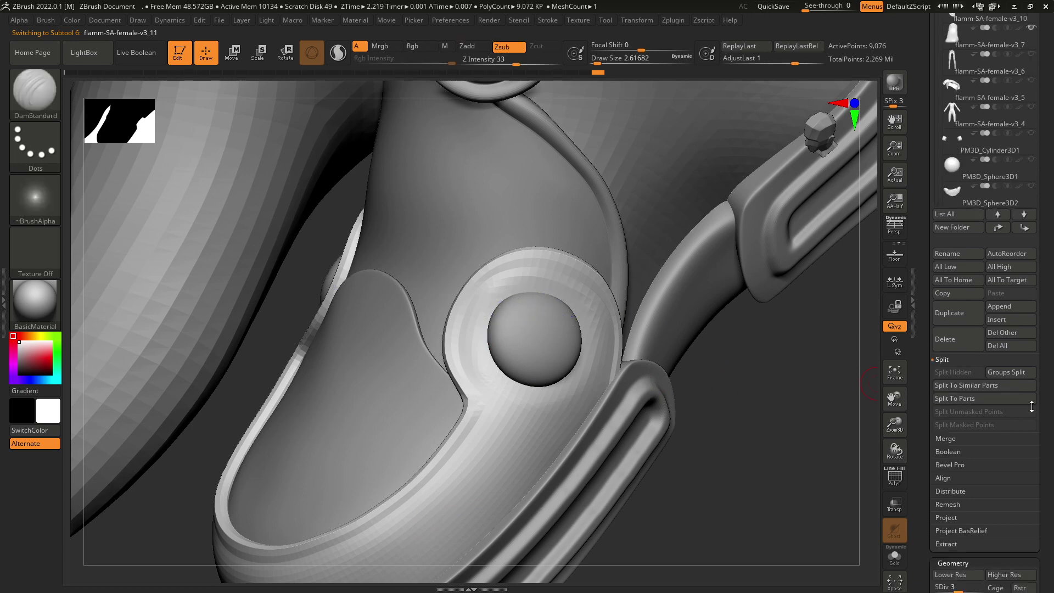
click(977, 355)
key(shift)
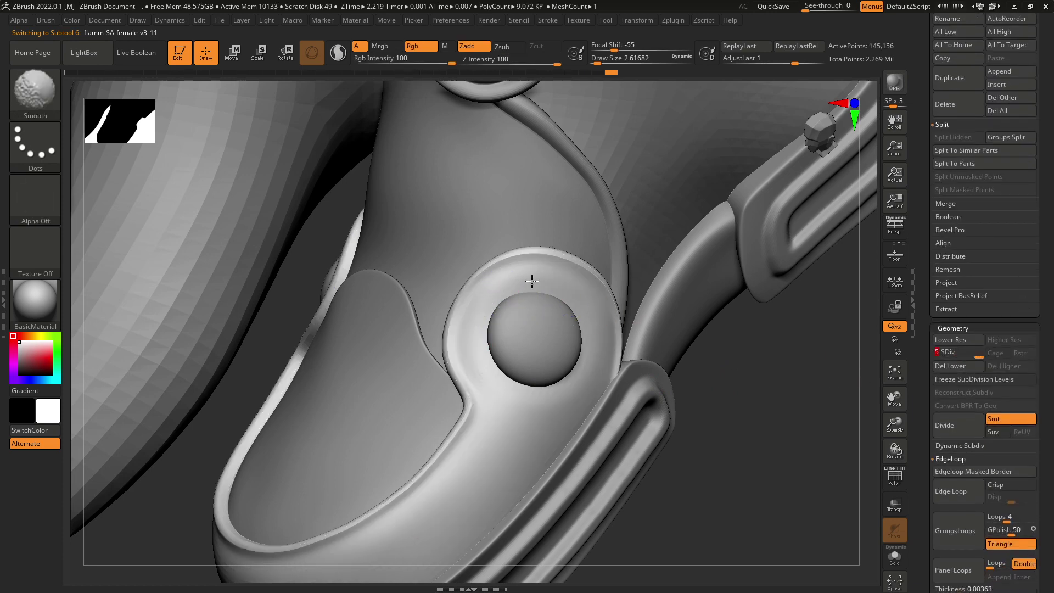
- Set up the Standard brush with a draw size of about 3.67 and a LazyRadius of 1
mouse_move(674, 441)
mouse_down()
mouse_move(695, 415)
mouse_move(692, 424)
mouse_up()
click(42, 105)
key(s)
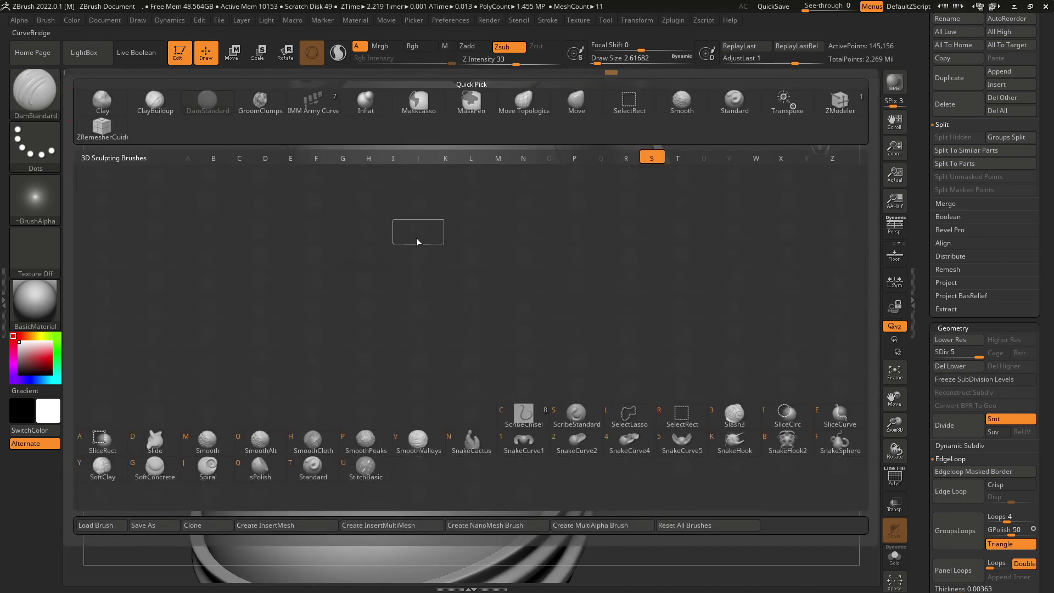
click(443, 427)
drag(681, 456, 666, 475)
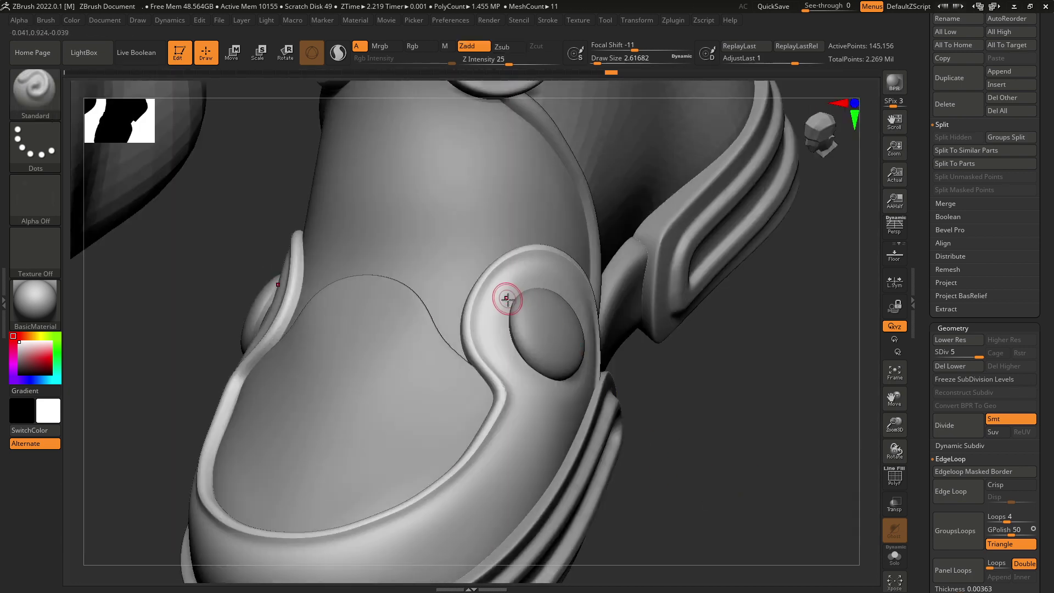
mouse_move(627, 434)
mouse_down()
mouse_move(525, 357)
mouse_move(505, 324)
mouse_up()
key(space)
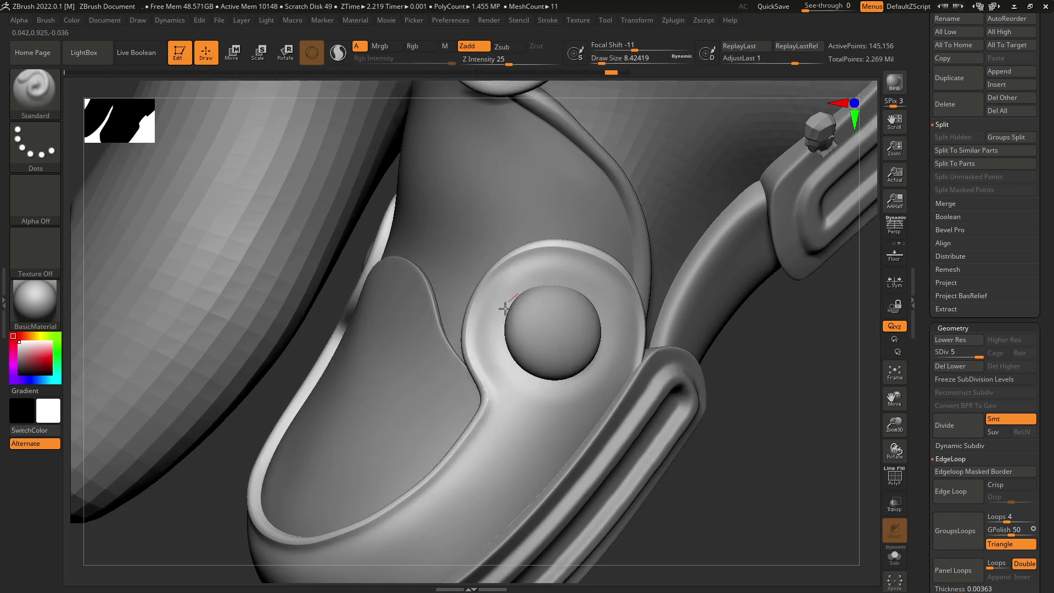
key(space)
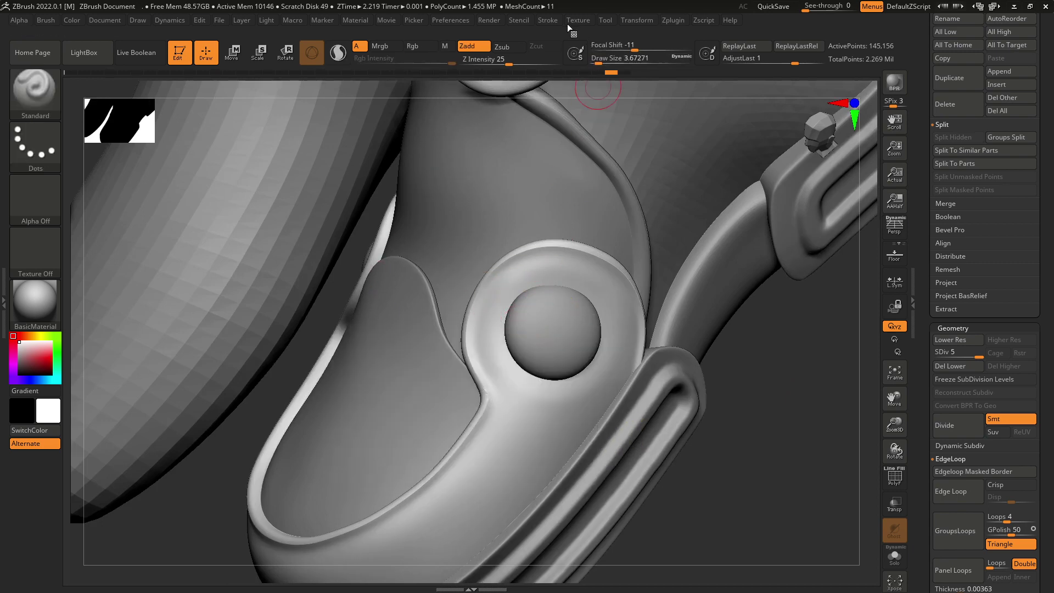
click(550, 24)
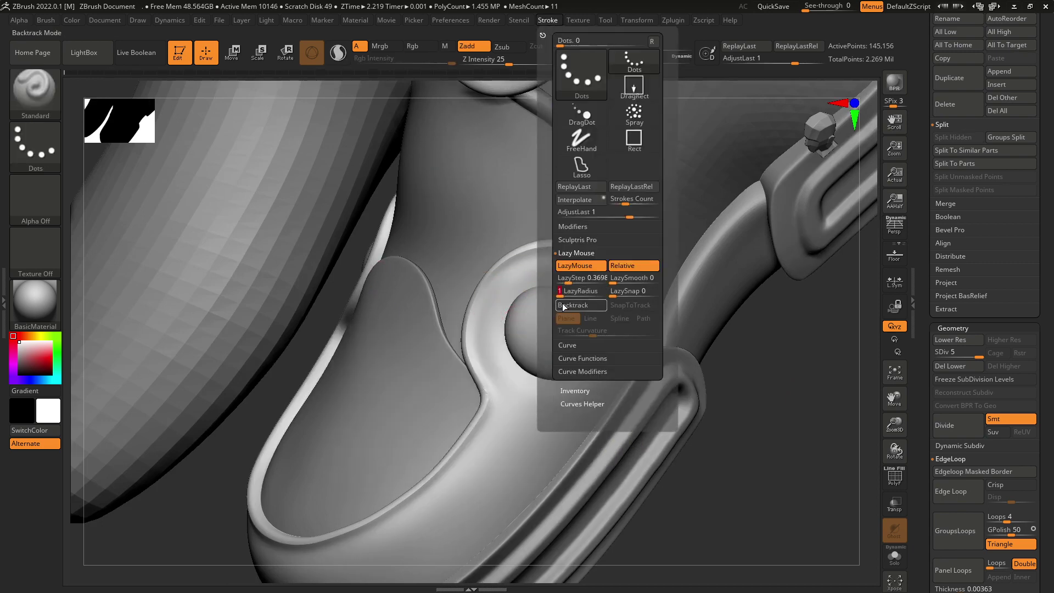
- Sculpt the toe overlay's surface around the button with the Standard brush and smooth the strokes, enlarging the brush to about 4.99
right_drag(515, 371, 517, 312)
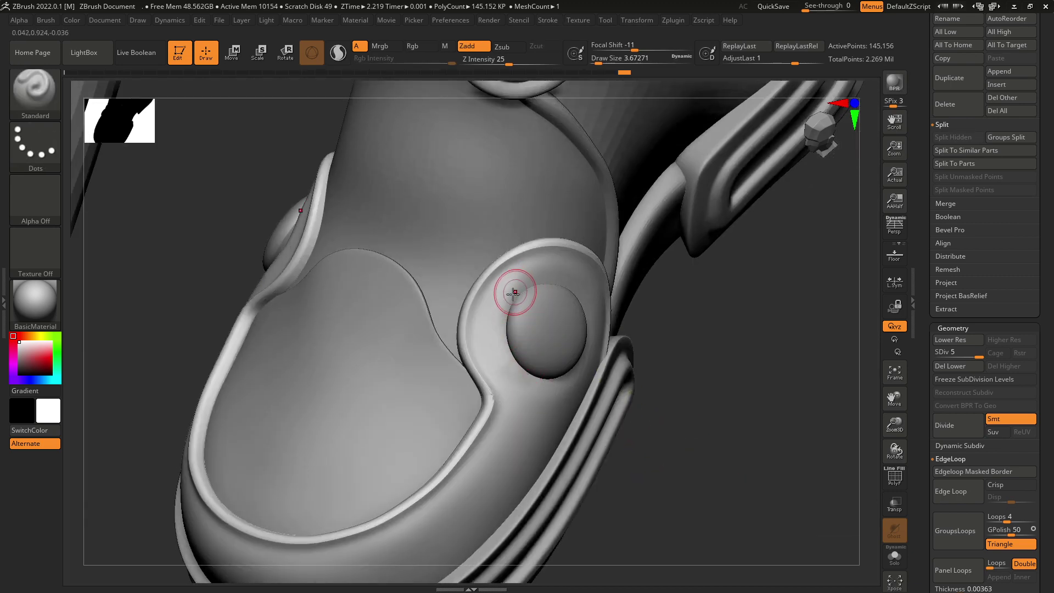
key(shift)
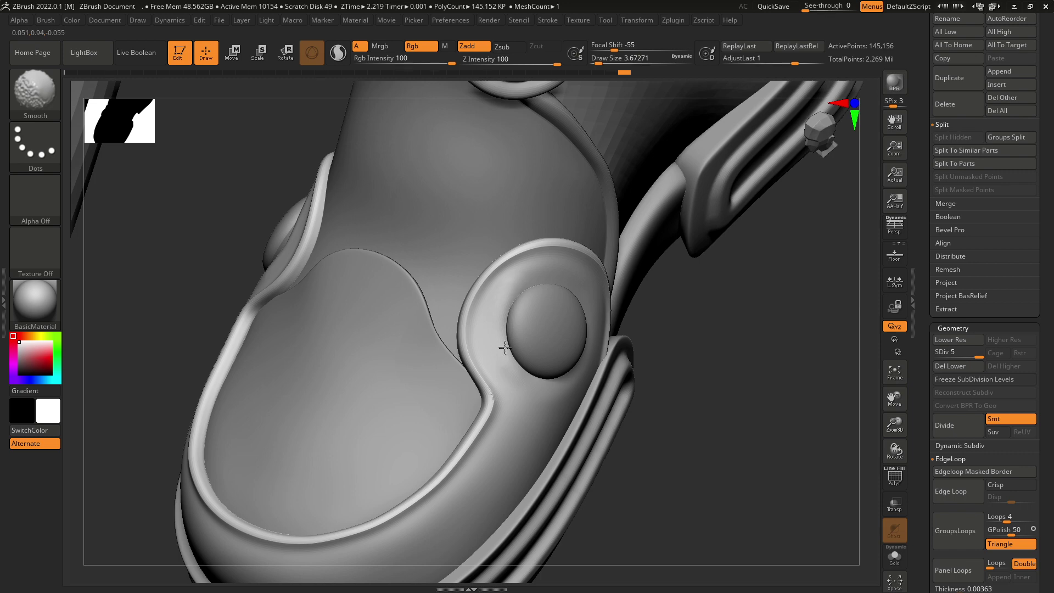
mouse_move(505, 348)
right_down()
mouse_move(661, 431)
mouse_move(604, 372)
right_up()
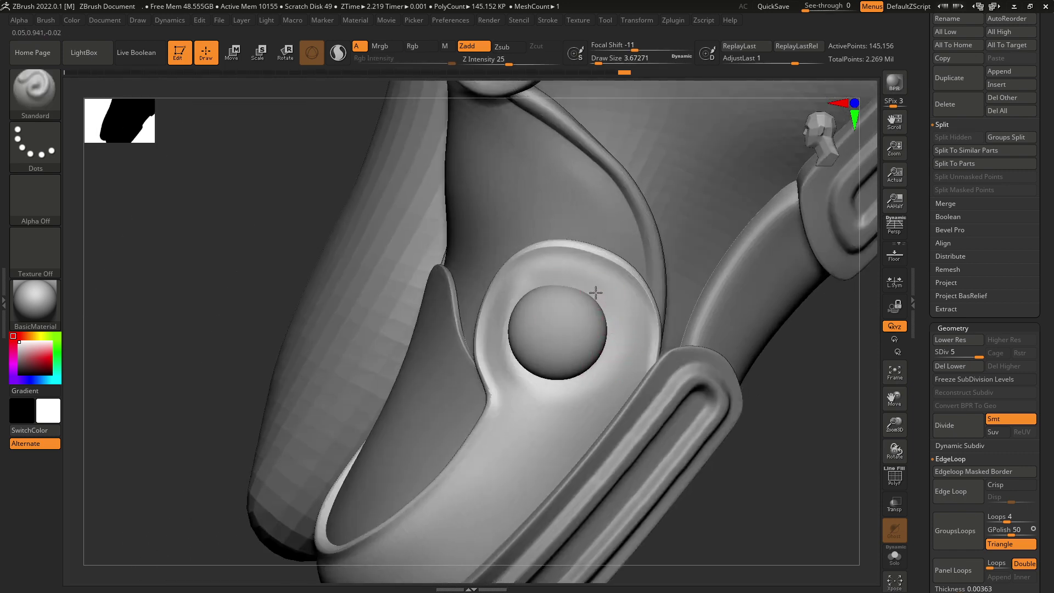
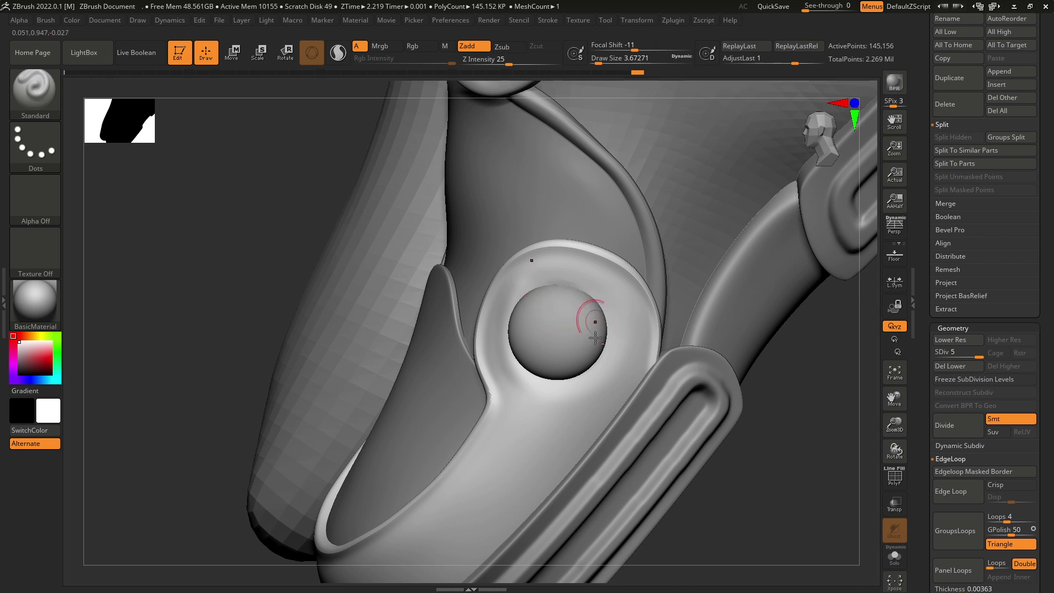
mouse_move(584, 291)
shift+mouse_down()
mouse_move(555, 285)
mouse_move(601, 367)
mouse_move(591, 374)
shift+mouse_up()
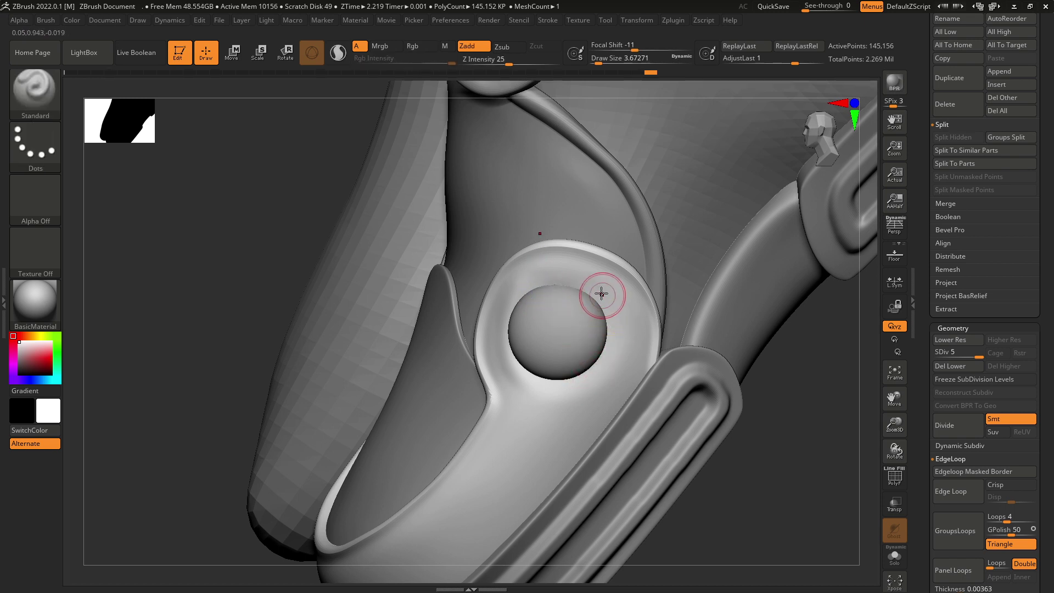
mouse_move(619, 324)
shift+mouse_down()
mouse_move(595, 295)
mouse_move(617, 342)
shift+mouse_up()
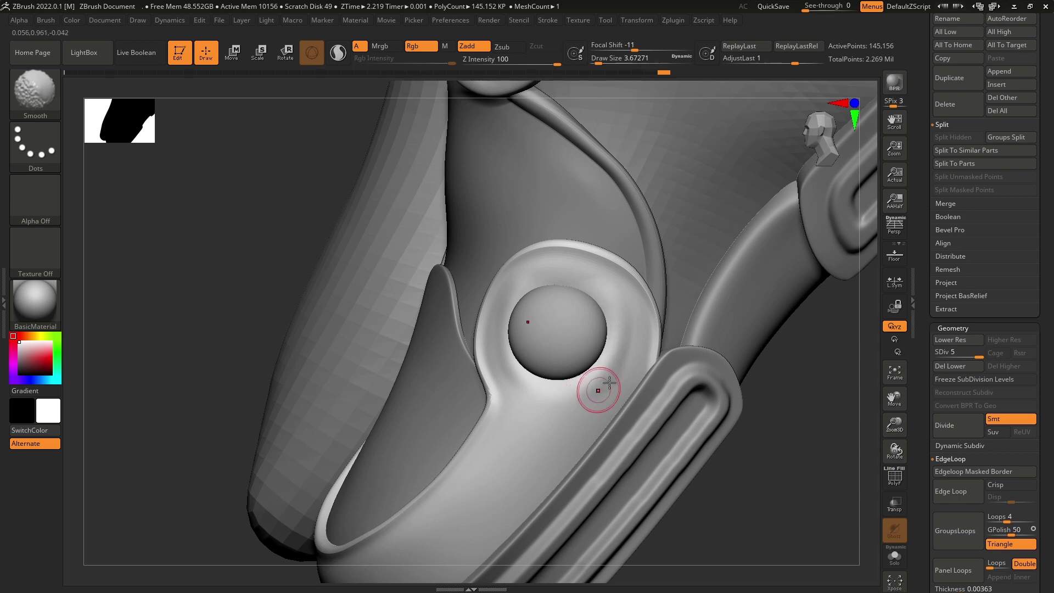
mouse_move(601, 390)
ctrl+right_down()
mouse_move(738, 466)
mouse_move(671, 454)
mouse_move(684, 431)
mouse_move(666, 423)
mouse_move(608, 463)
ctrl+right_up()
key(space)
drag(581, 379, 584, 379)
mouse_move(607, 351)
shift+mouse_down()
mouse_move(611, 342)
mouse_move(604, 360)
shift+mouse_up()
- Sculpt and smooth the ankle padding around its button with the Standard brush at a draw size of about 4.3
mouse_move(633, 359)
alt+right_down()
mouse_move(582, 413)
mouse_move(681, 415)
alt+right_up()
alt+right_drag(659, 283, 637, 381)
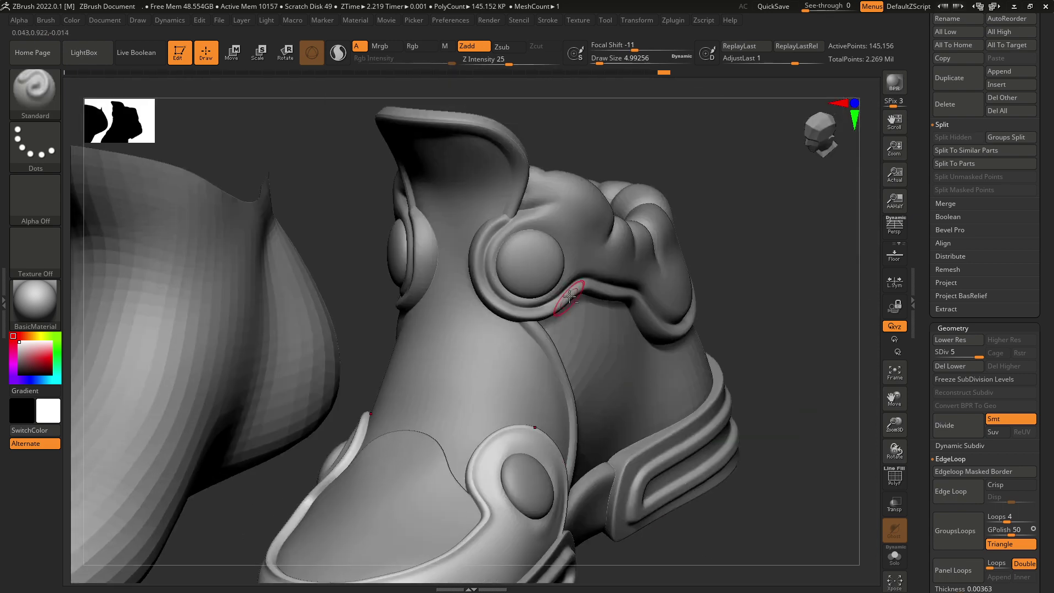
alt+click(583, 286)
mouse_move(719, 274)
right_down()
mouse_move(774, 225)
mouse_move(761, 190)
right_up()
ctrl+right_drag(761, 190, 731, 247)
key(space)
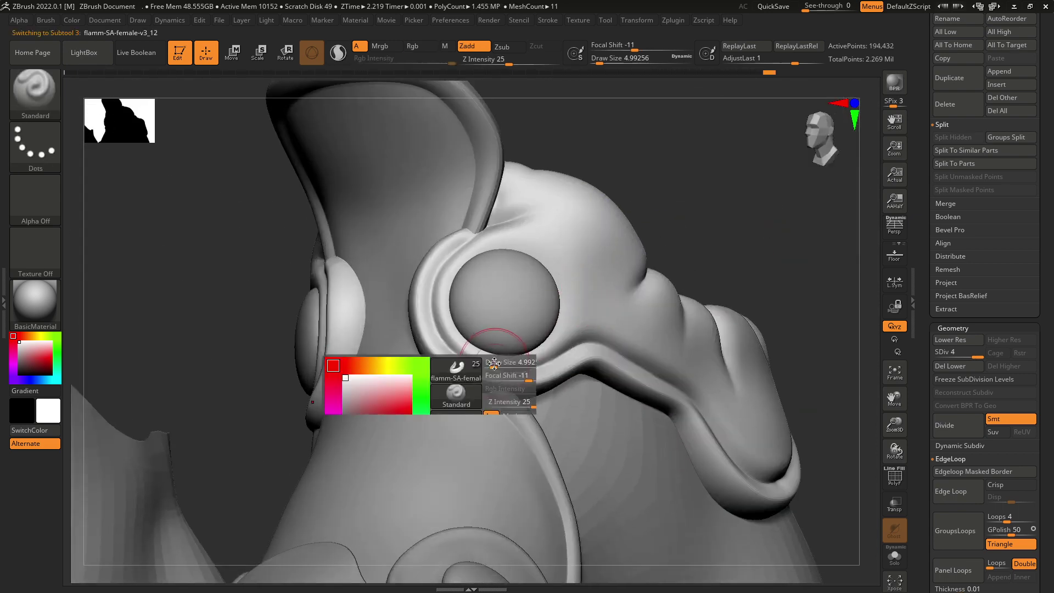
drag(502, 375, 499, 375)
key(space)
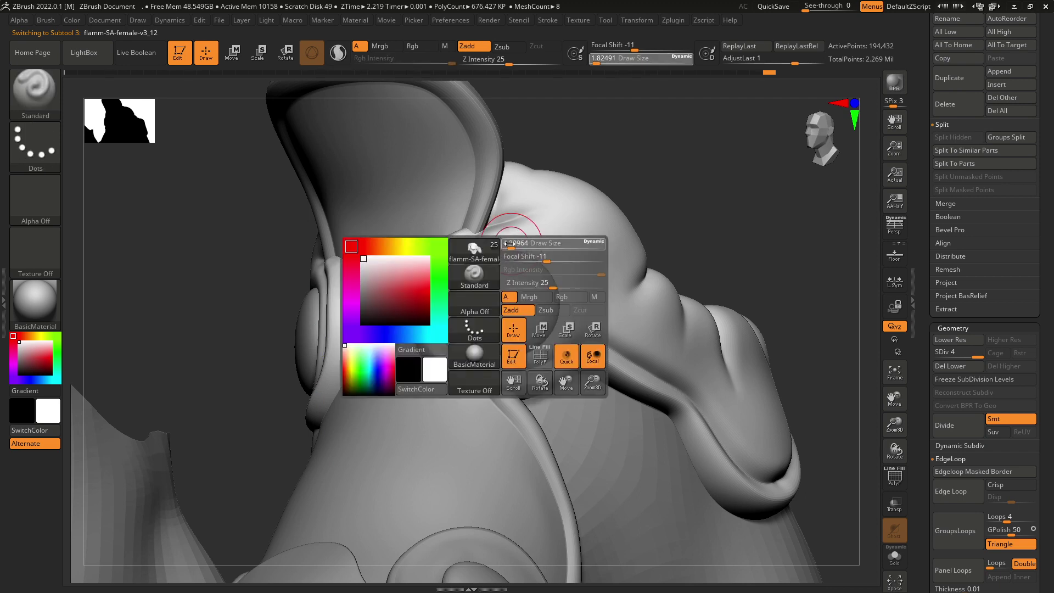
drag(521, 247, 527, 247)
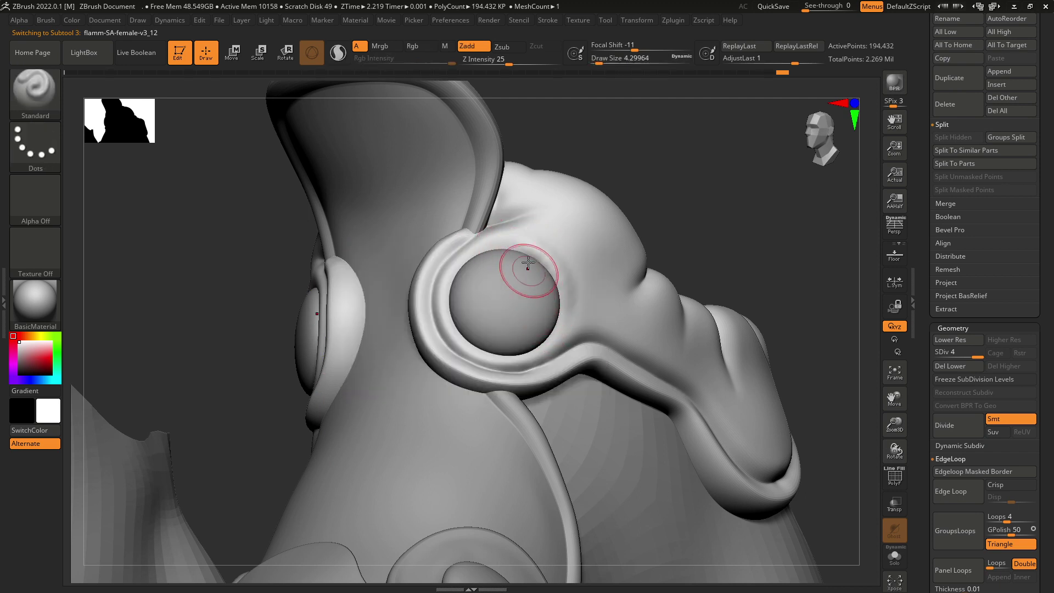
key(shift)
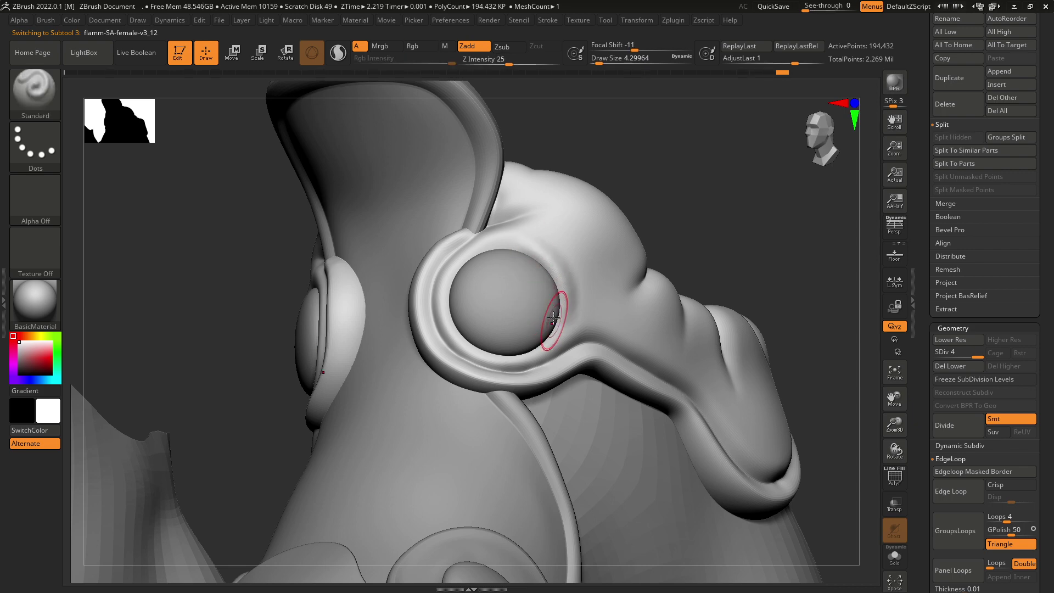
key(shift)
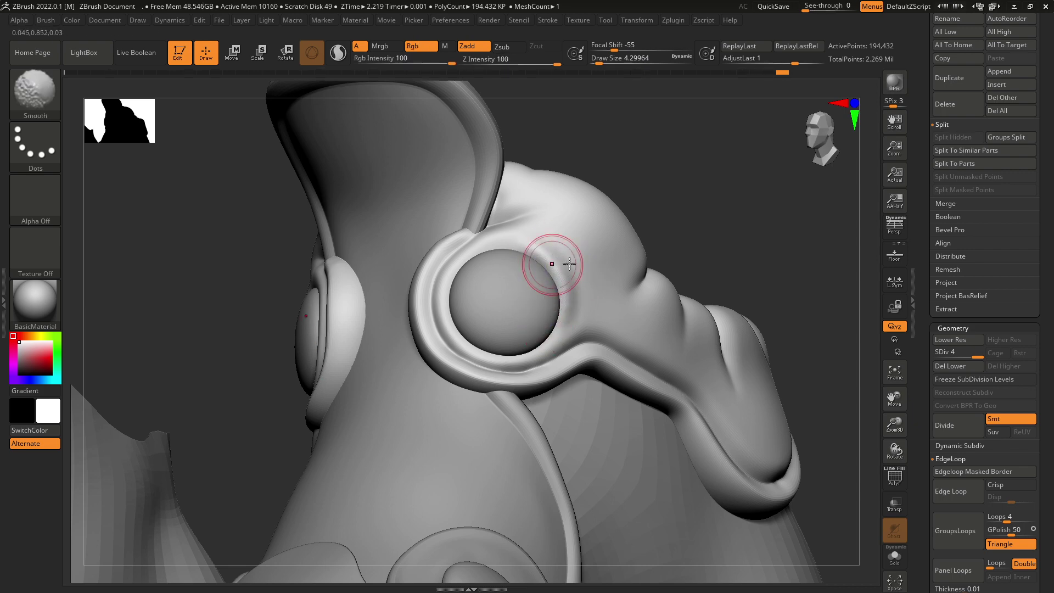
- Return to the toe overlay and refine the rim around its button with sculpting and smoothing strokes
mouse_move(570, 263)
ctrl+right_down()
mouse_move(664, 200)
mouse_move(687, 394)
mouse_move(626, 391)
ctrl+right_up()
ctrl+right_drag(626, 391, 599, 483)
alt+click(533, 352)
right_drag(566, 389, 552, 335)
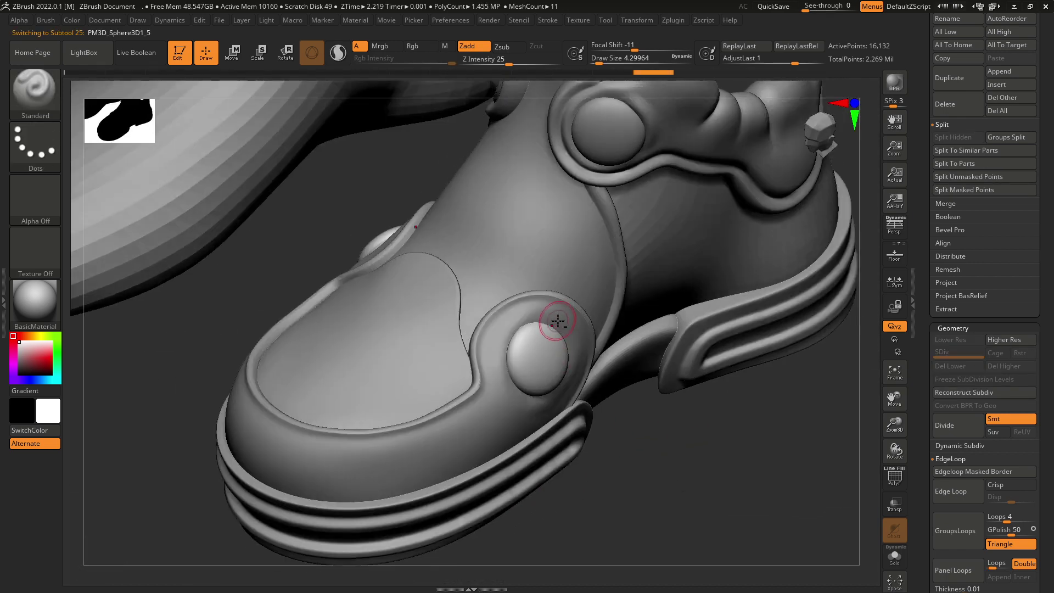
alt+click(554, 320)
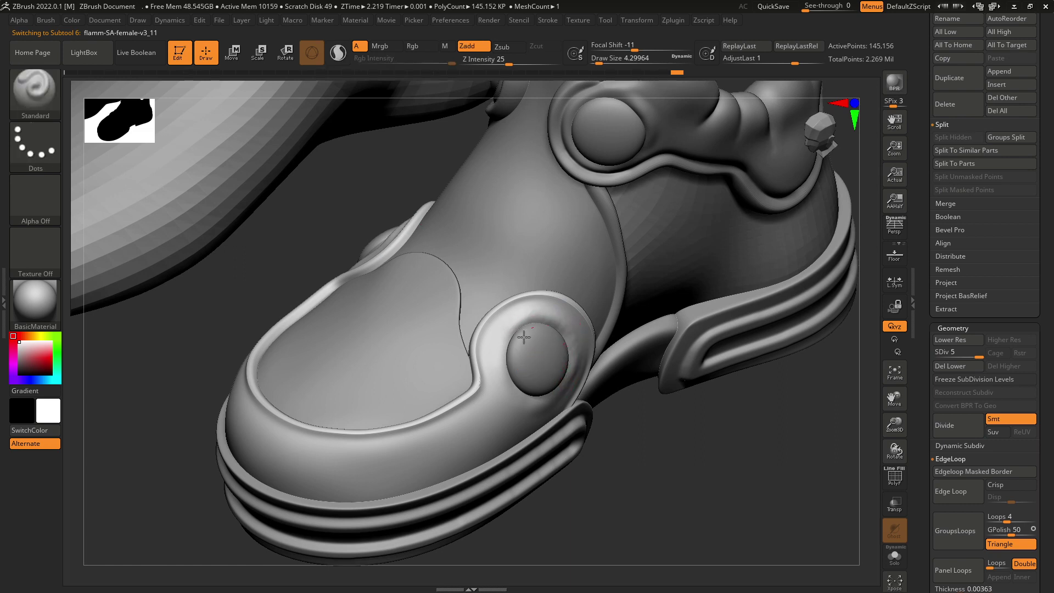
key(shift)
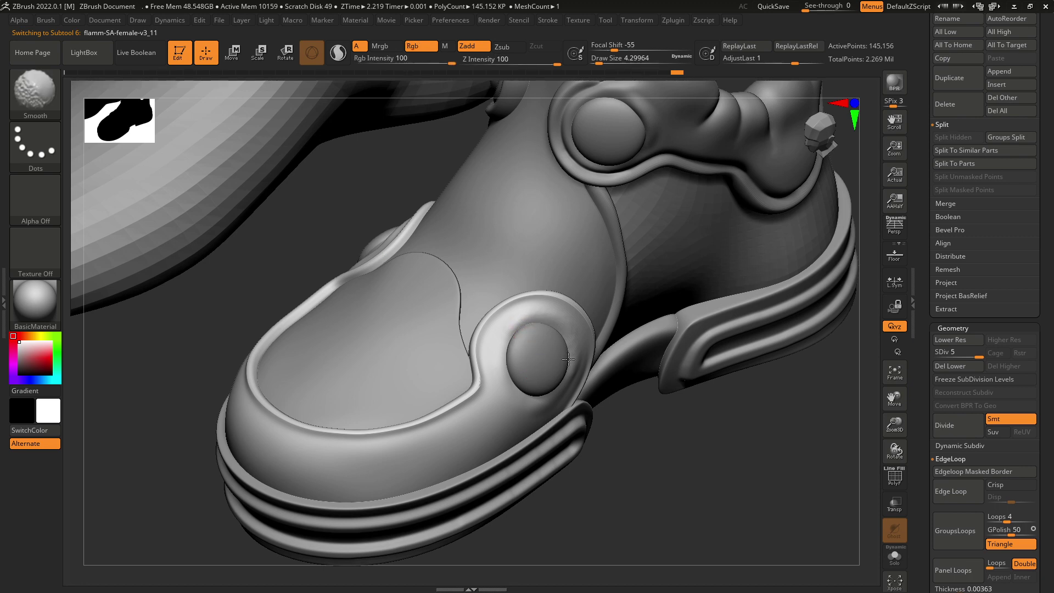
- Select the toe panel and set up the DamStandard brush with a draw size of about 10.54
key(f)
drag(645, 450, 640, 499)
alt+click(537, 337)
alt+drag(617, 463, 627, 409)
right_drag(627, 409, 566, 426)
alt+click(518, 315)
click(39, 103)
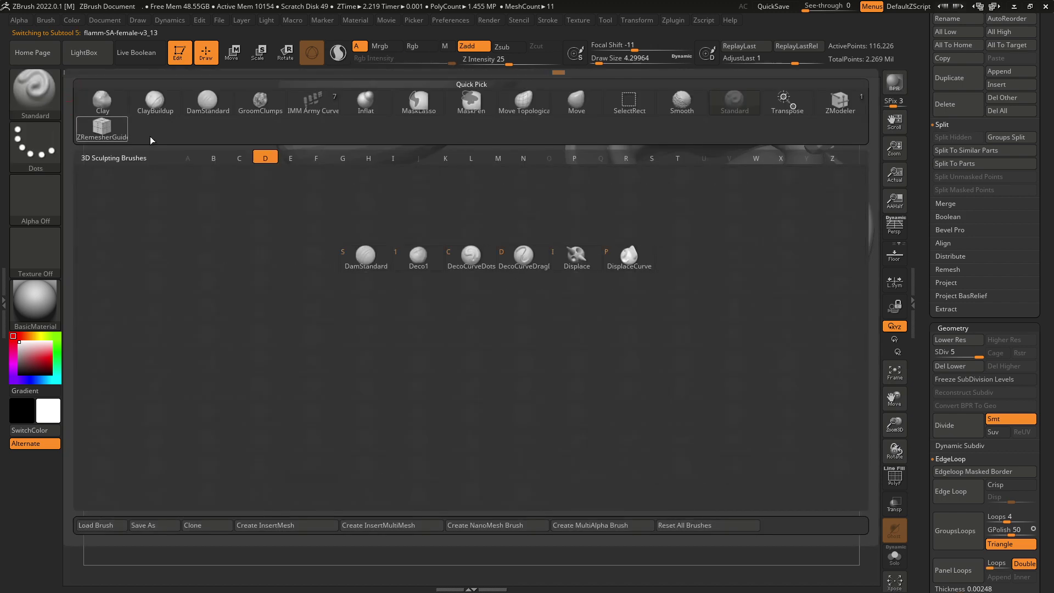
key(s)
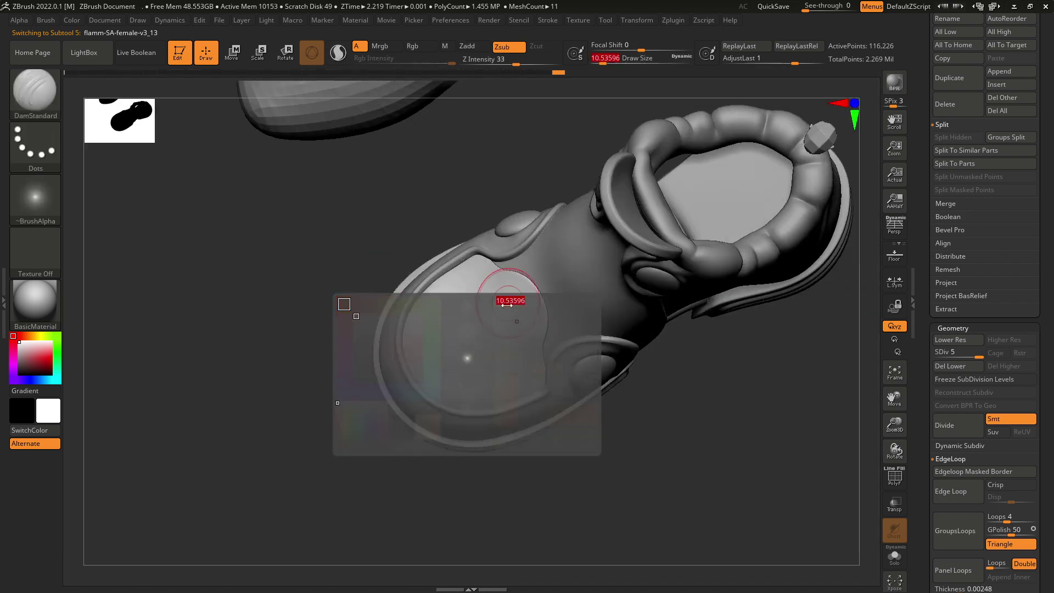
- Carve soft creases across the rear of the toe panel with DamStandard at a Z Intensity of 15 and smooth them
mouse_move(485, 280)
mouse_down()
mouse_move(525, 364)
mouse_move(523, 348)
mouse_up()
key(ctrl+z)
key(space)
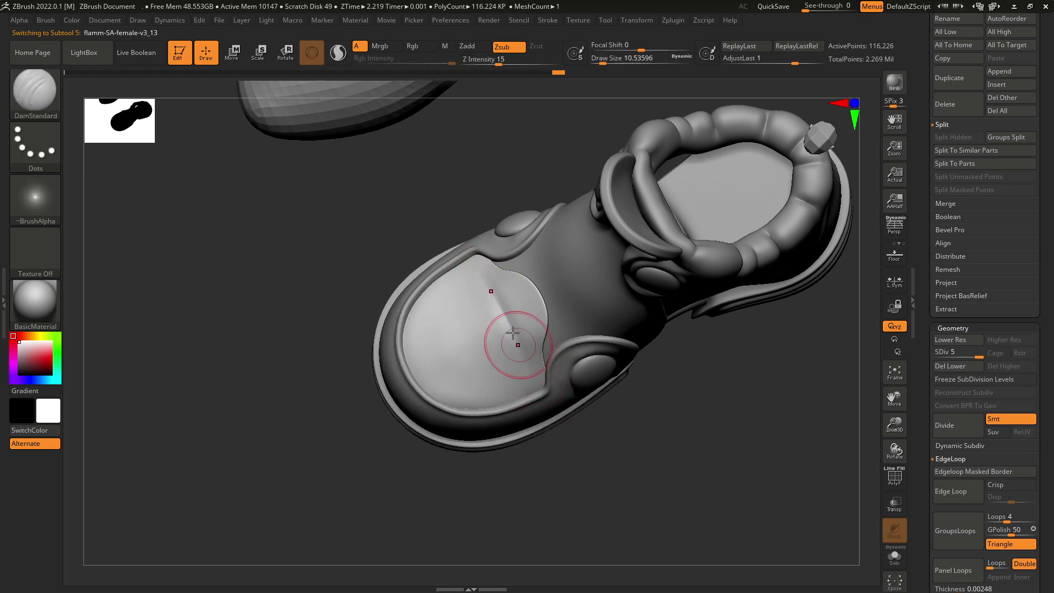
mouse_move(484, 279)
mouse_down()
mouse_move(536, 374)
mouse_move(511, 324)
mouse_move(477, 294)
mouse_up()
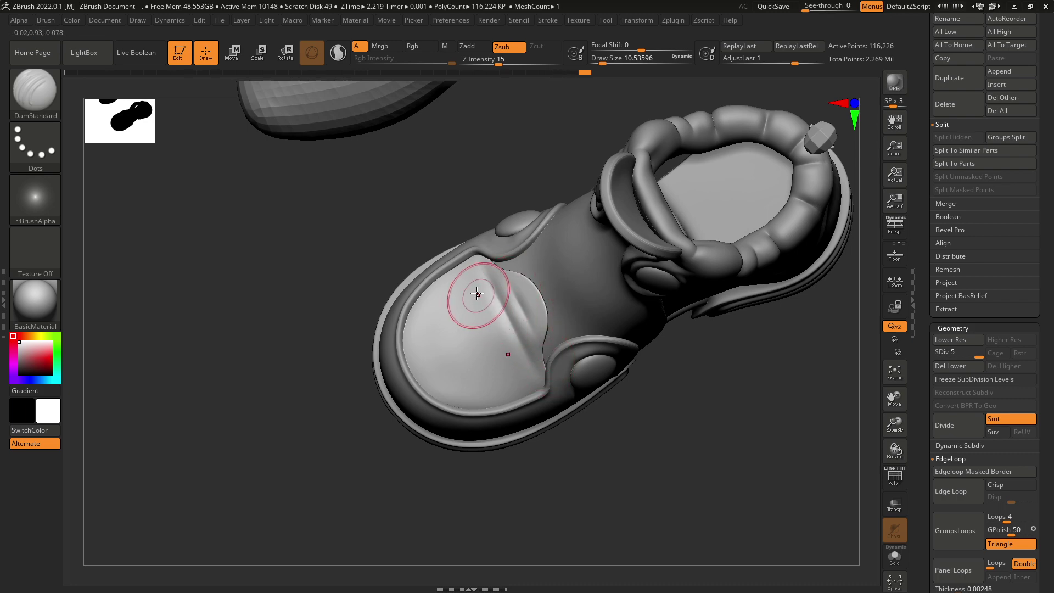
mouse_move(527, 461)
mouse_down()
mouse_move(609, 496)
mouse_move(598, 461)
mouse_move(482, 313)
mouse_up()
key(shift)
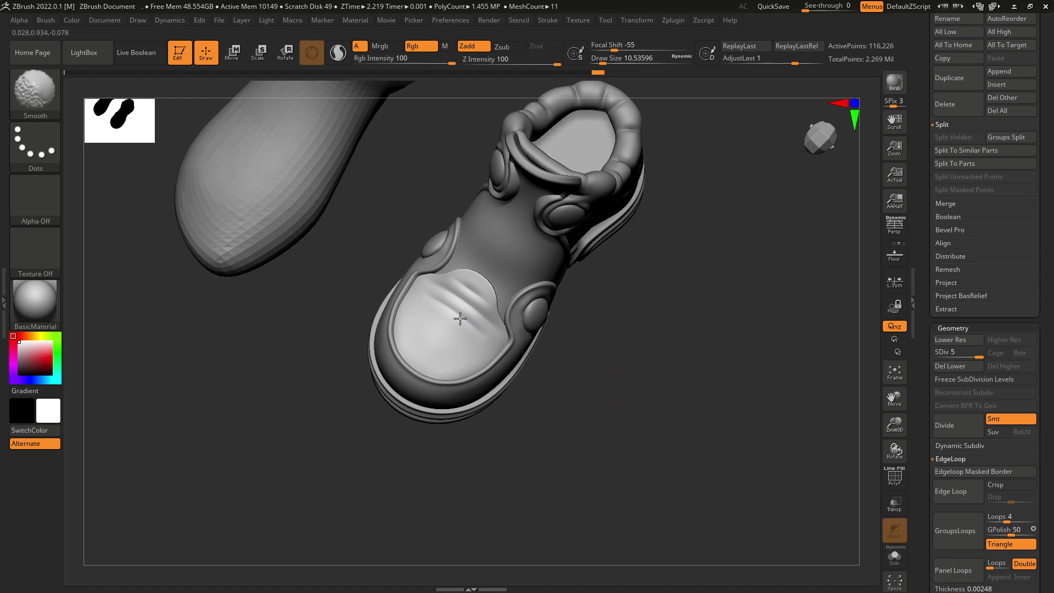
- Select the shoe upper and carve creases just behind the toe panel, using DamStandard draw sizes of about 16.97 and 9.45
alt+click(472, 278)
mouse_move(607, 372)
mouse_down()
mouse_move(613, 405)
mouse_move(494, 311)
mouse_up()
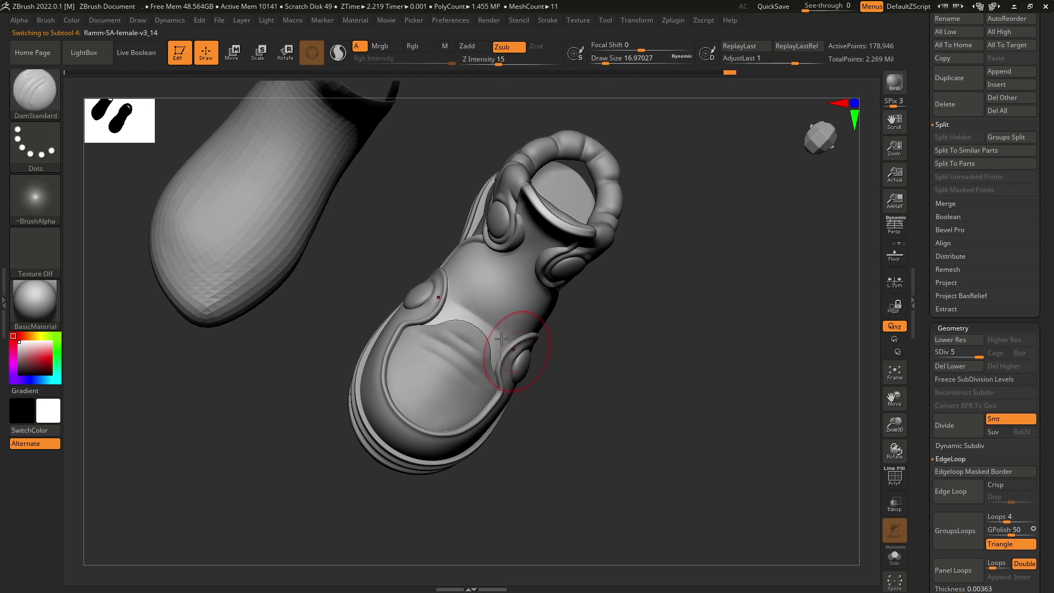
right_drag(464, 319, 525, 371)
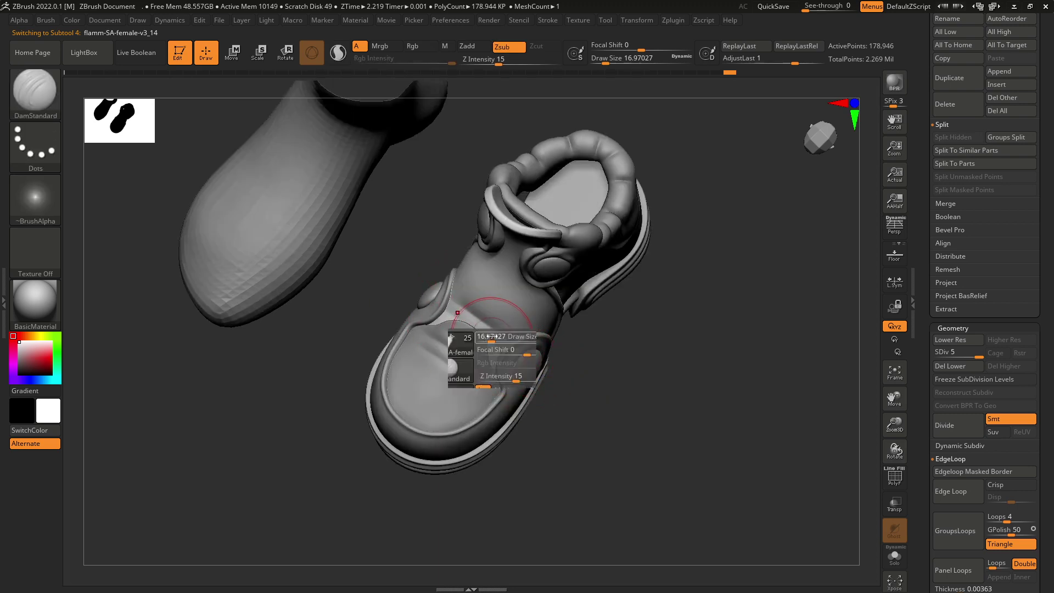
drag(488, 336, 482, 336)
alt+right_drag(482, 336, 463, 299)
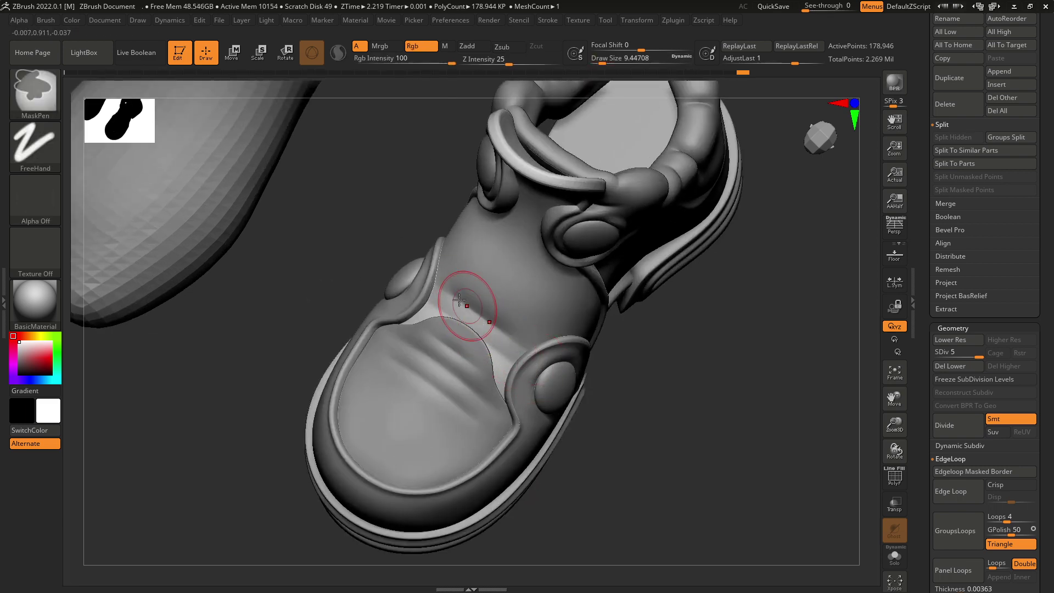
mouse_move(573, 400)
alt+right_down()
mouse_move(701, 466)
mouse_move(628, 462)
mouse_move(631, 440)
mouse_move(701, 499)
mouse_move(703, 412)
mouse_move(666, 455)
mouse_move(659, 420)
alt+right_up()
key(ctrl)
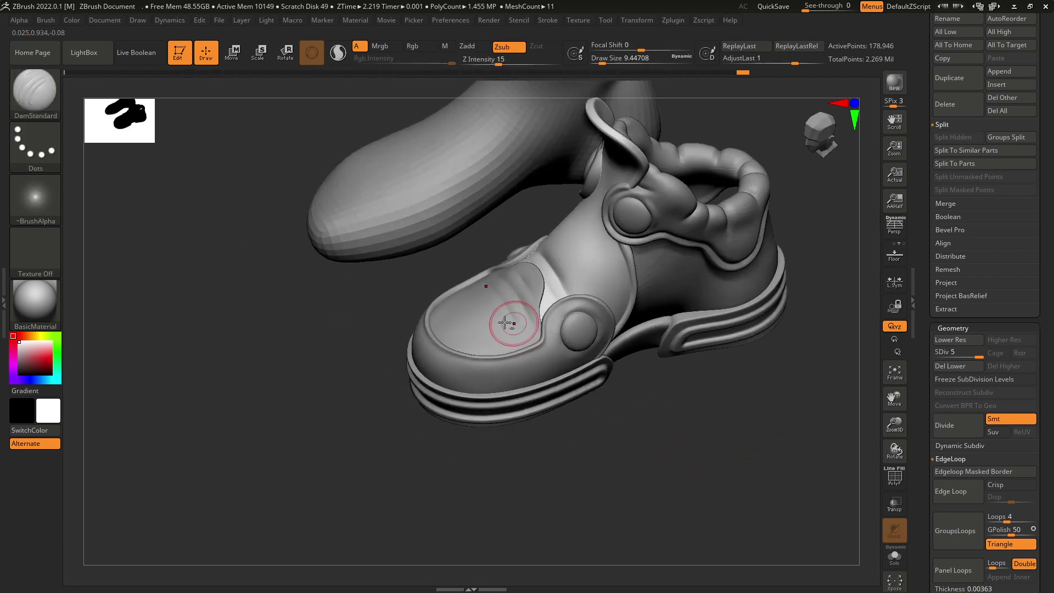
- Reselect the toe panel, check its creases from several angles, and reduce the draw size to about 2.19
alt+click(505, 318)
mouse_move(601, 438)
ctrl+right_down()
mouse_move(548, 457)
mouse_move(659, 471)
mouse_move(650, 535)
ctrl+right_up()
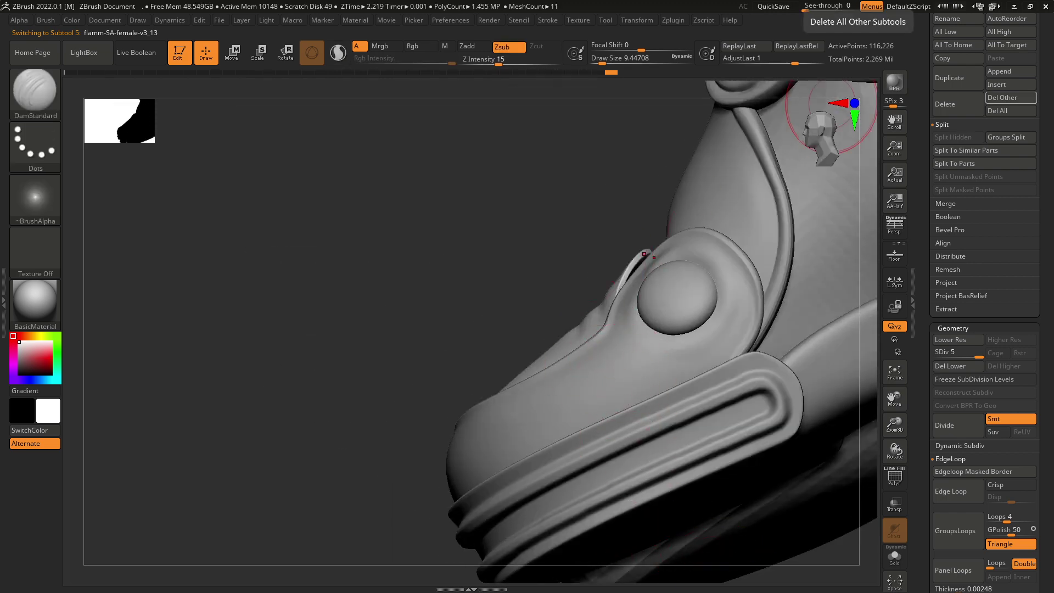
right_drag(345, 239, 500, 234)
mouse_move(647, 434)
right_down()
mouse_move(603, 426)
mouse_move(558, 440)
mouse_move(558, 393)
mouse_move(723, 452)
mouse_move(714, 444)
right_up()
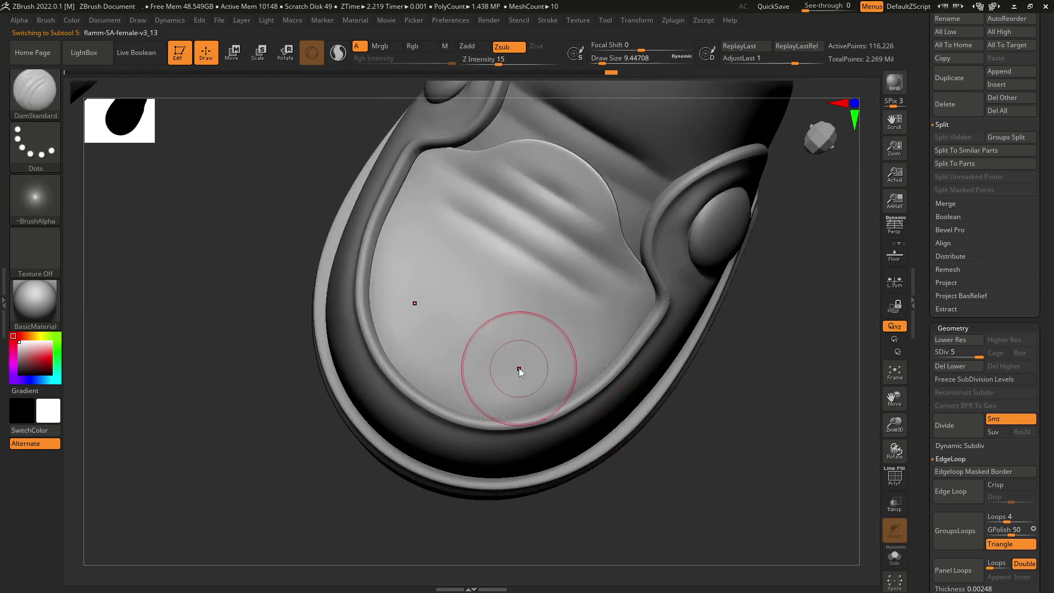
key(space)
drag(519, 368, 511, 364)
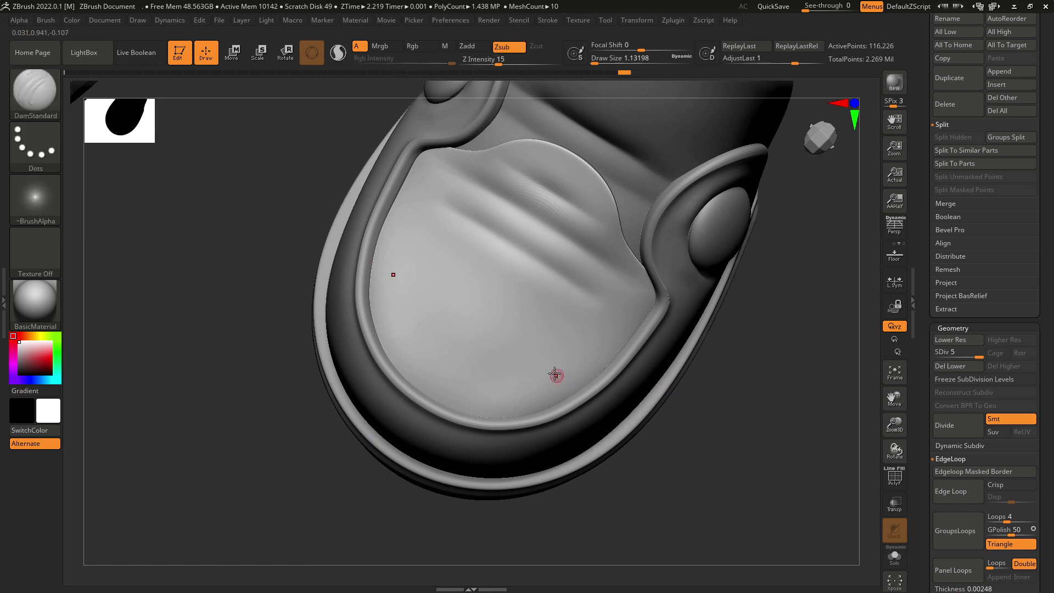
key(space)
key(ctrl)
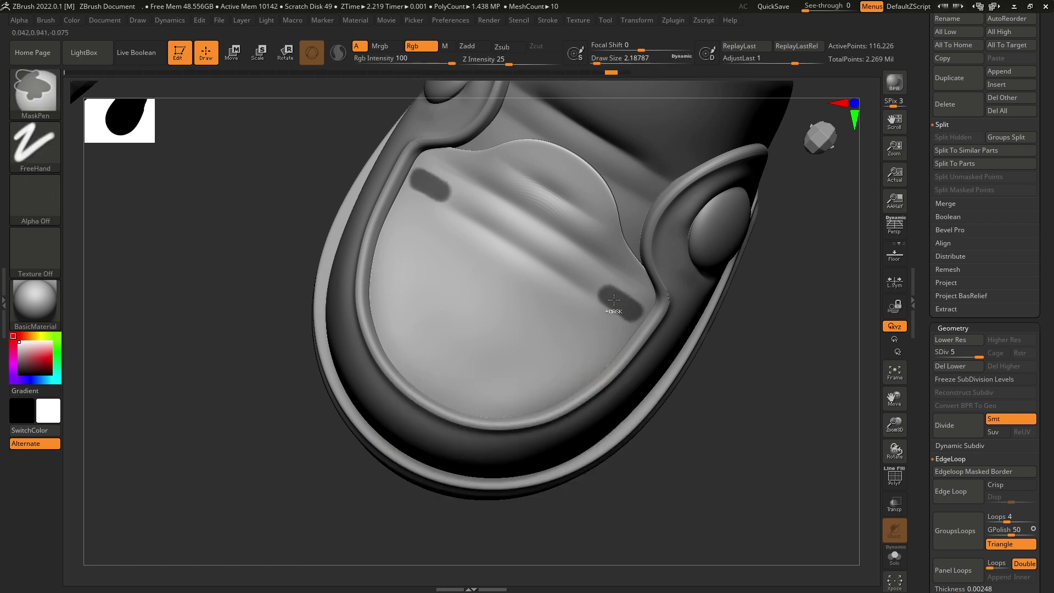
key(ctrl+z)
ctrl+drag(608, 294, 637, 311)
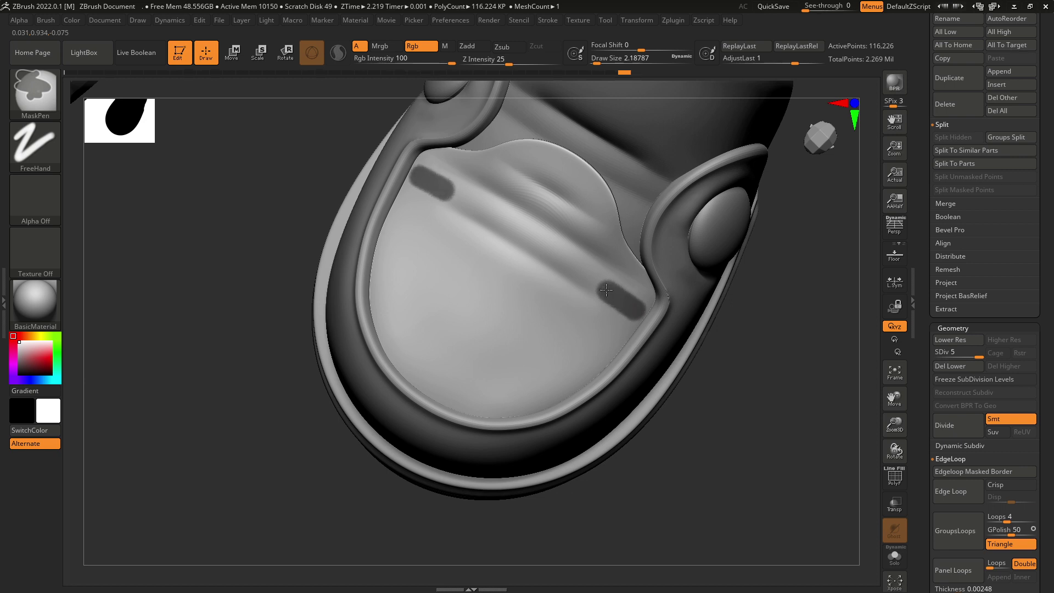
key(ctrl)
key(ctrl)
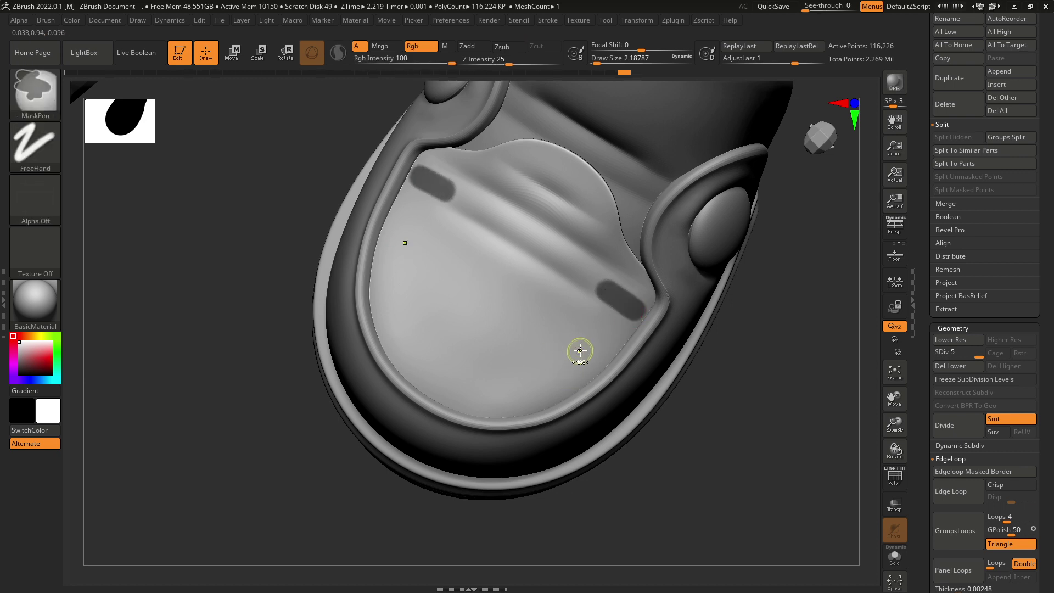
key(ctrl+z)
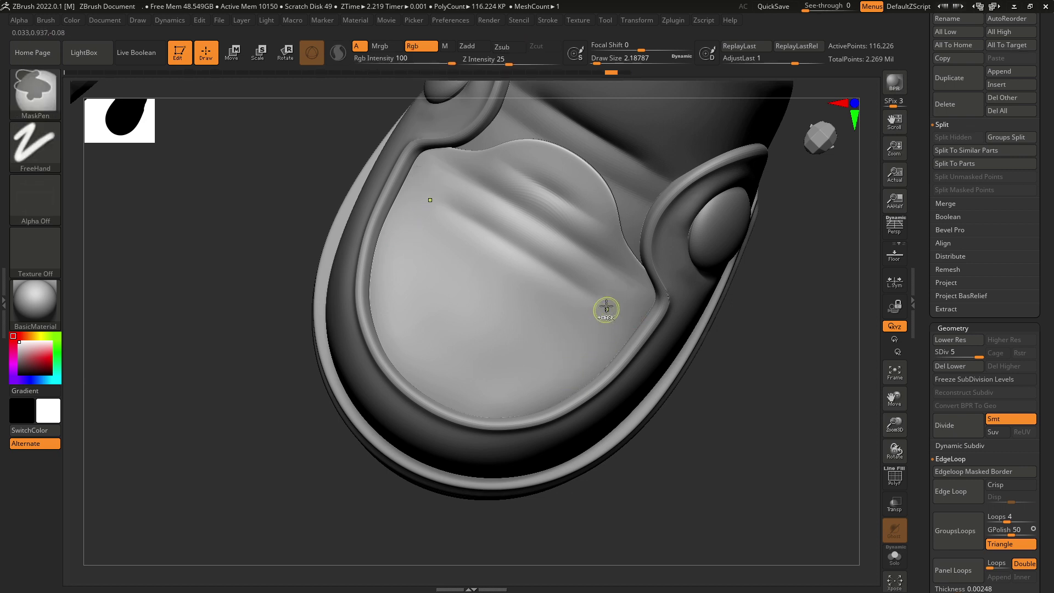
- Mask a mirrored pair of short slots at the toe panel's rear sides and a mirrored pair of round dots farther forward
ctrl+drag(607, 295, 618, 330)
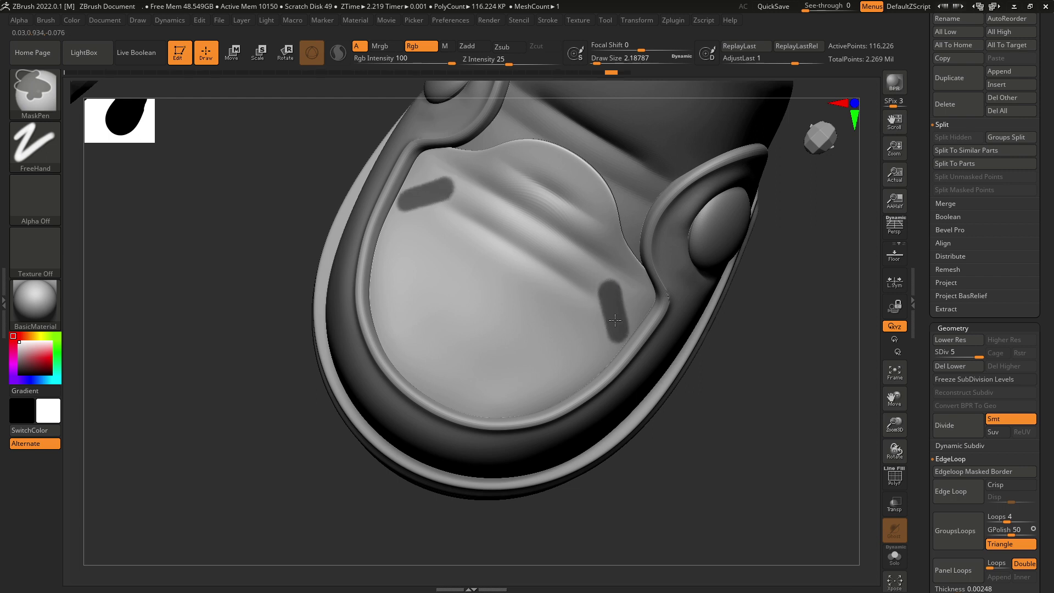
ctrl+drag(617, 326, 618, 331)
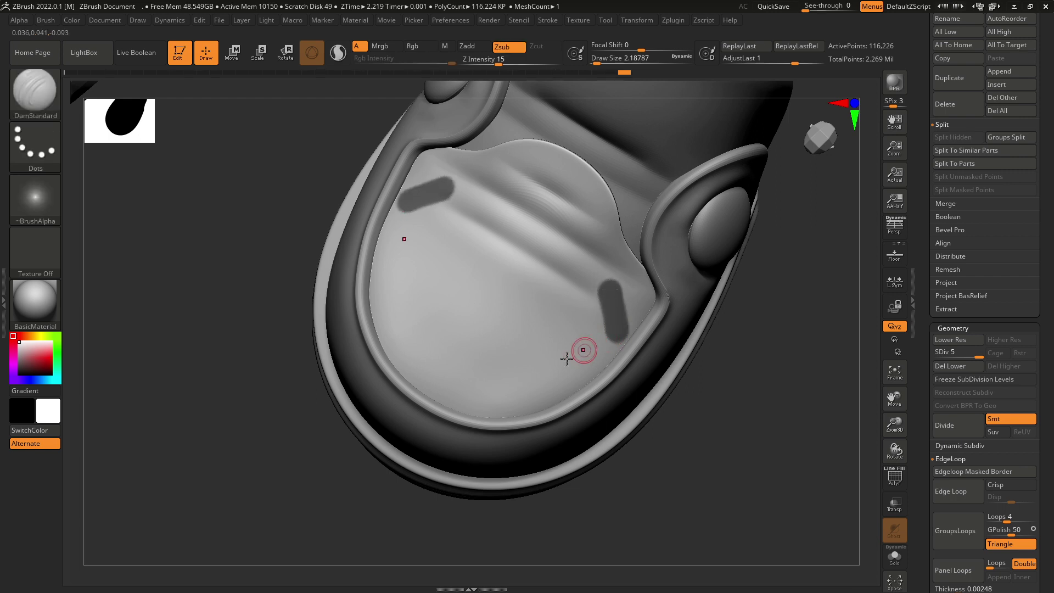
key(ctrl)
ctrl+click(557, 370)
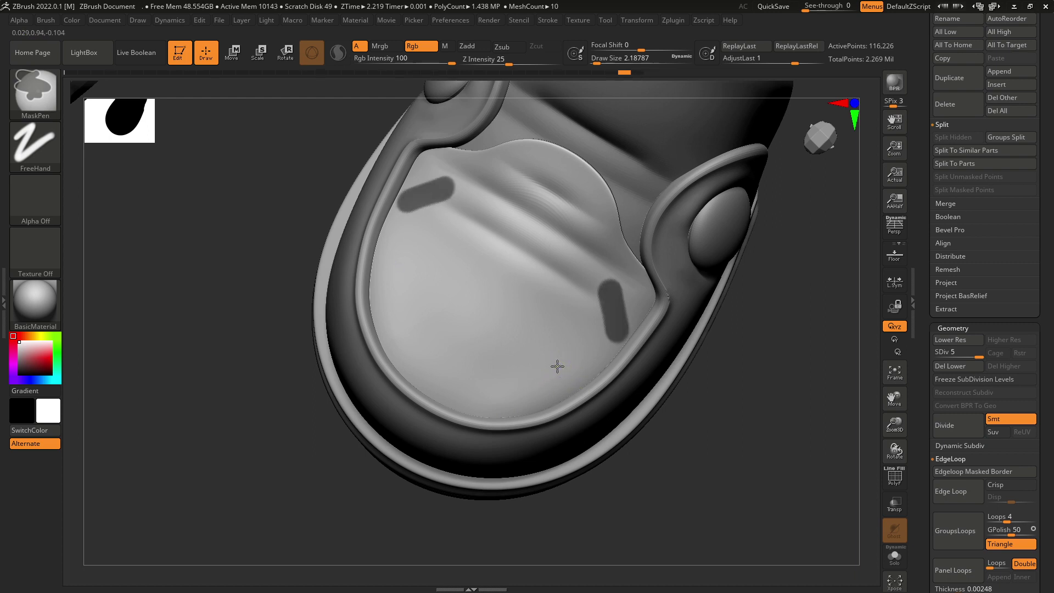
ctrl+click(557, 366)
key(ctrl+z)
ctrl+click(557, 369)
key(ctrl+z)
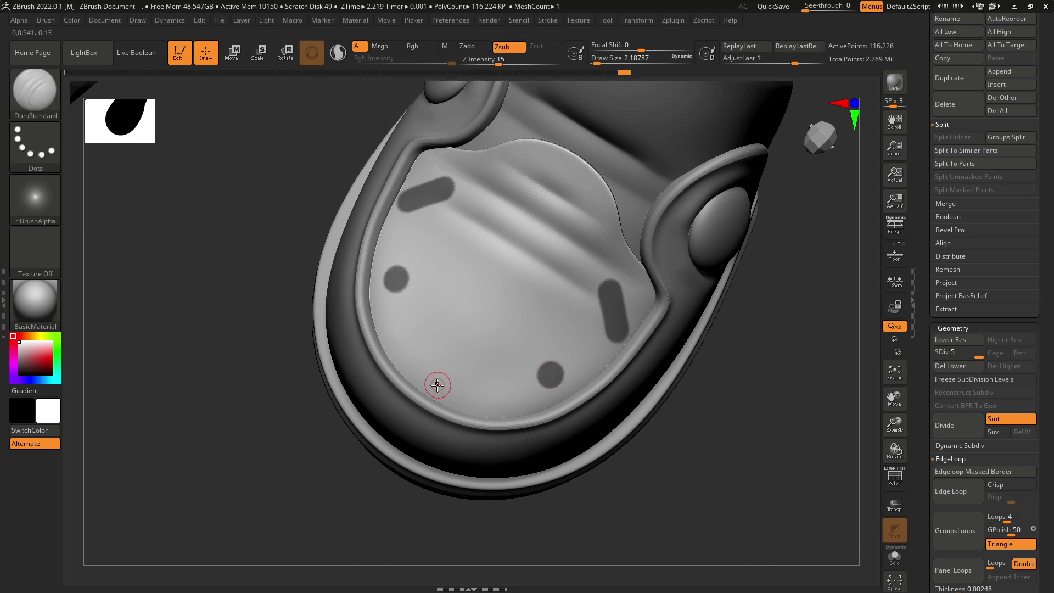
- Mask a short slot at the front center of the toe panel and a round dot near its rear edge
ctrl+click(437, 385)
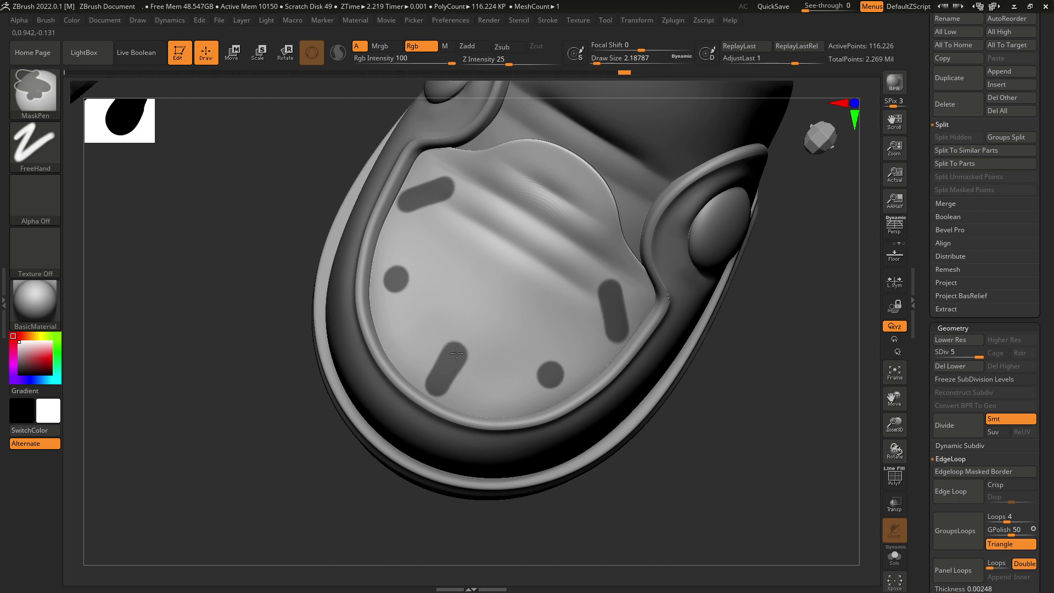
alt+right_drag(542, 273, 551, 326)
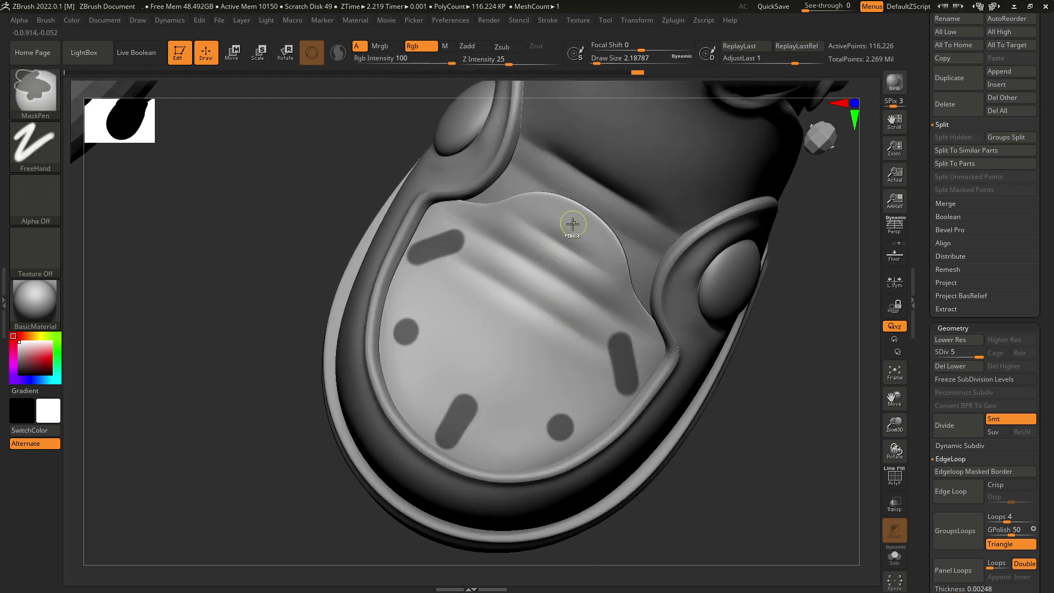
ctrl+right_drag(579, 241, 556, 264)
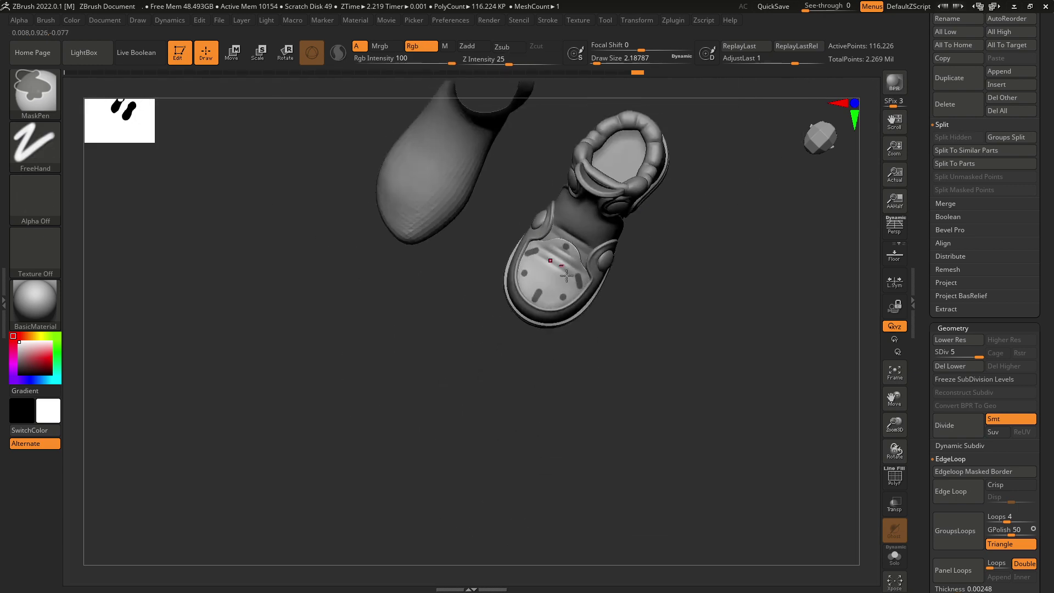
right_drag(615, 363, 560, 384)
- Invert the toe panel's mask and try moving the unmasked slots and dots along Y with the reoriented Move gizmo
ctrl+click(652, 357)
click(233, 57)
ctrl+right_drag(425, 203, 453, 238)
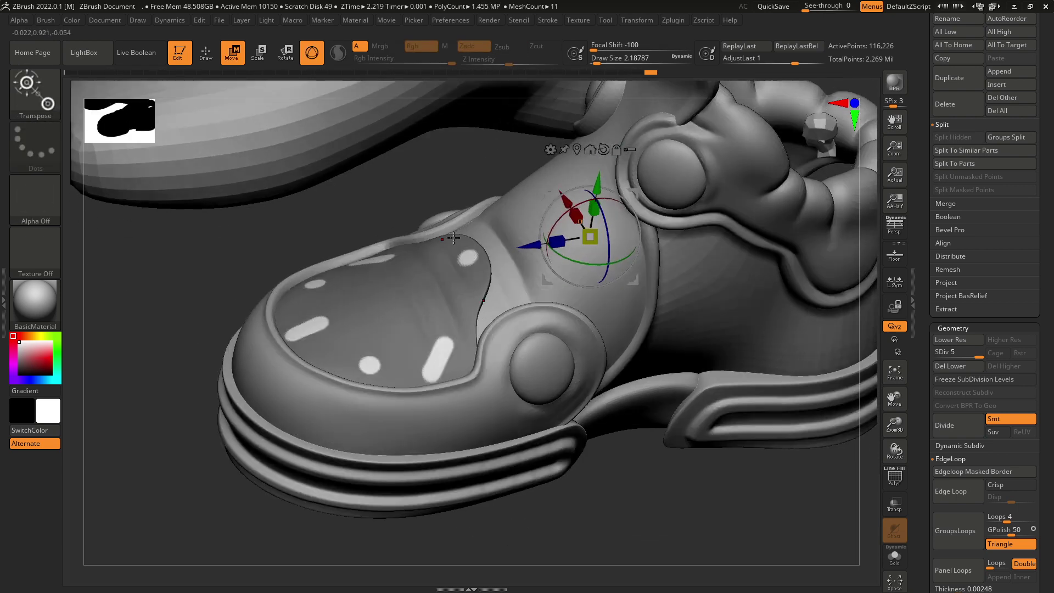
right_drag(404, 322, 604, 313)
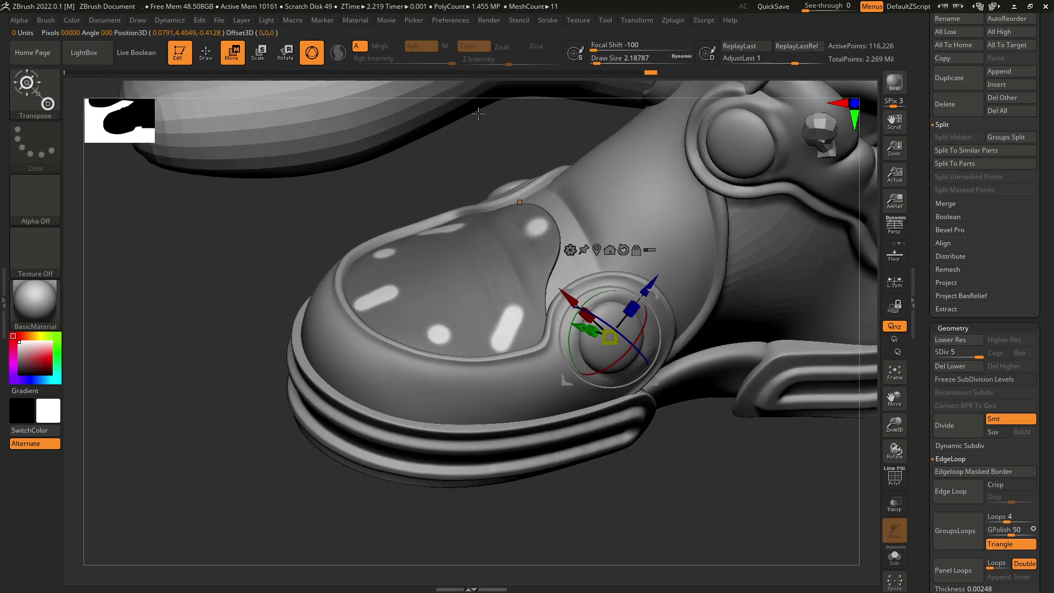
alt+click(623, 250)
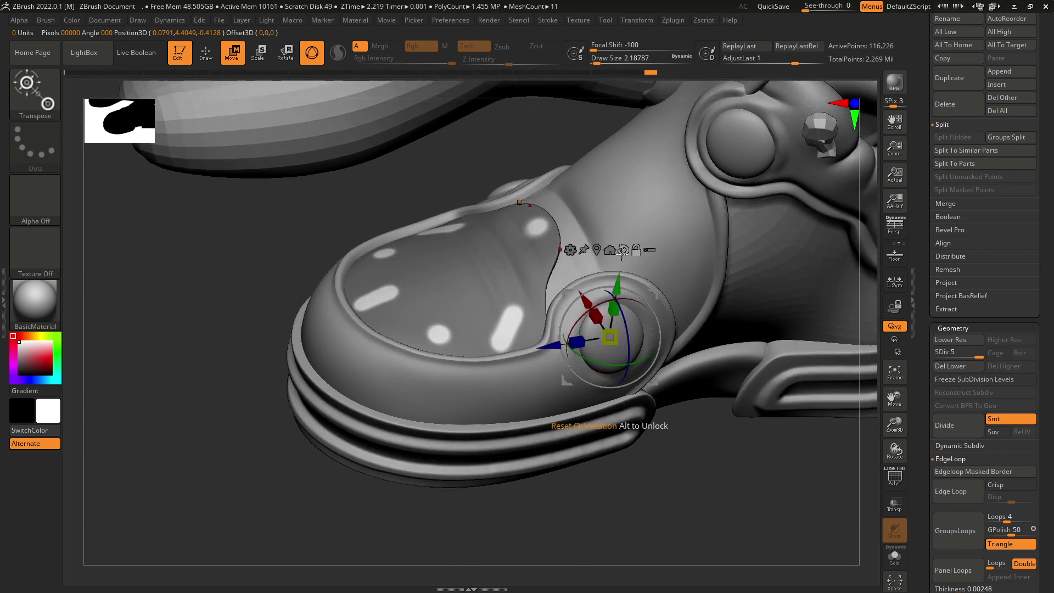
drag(615, 285, 617, 275)
- Undo the trial move and mask inversion, restore the slot and dot mask, and return to Draw mode
key(ctrl)
key(ctrl+z)
key(ctrl+z)
key(ctrl+z)
key(ctrl+z)
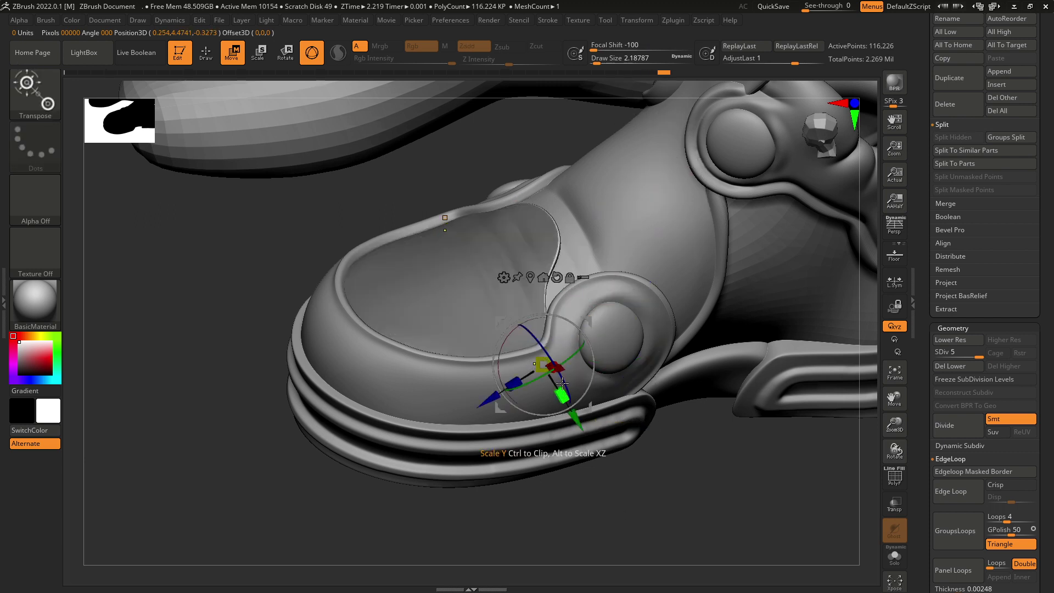
key(ctrl+shift+z)
key(q)
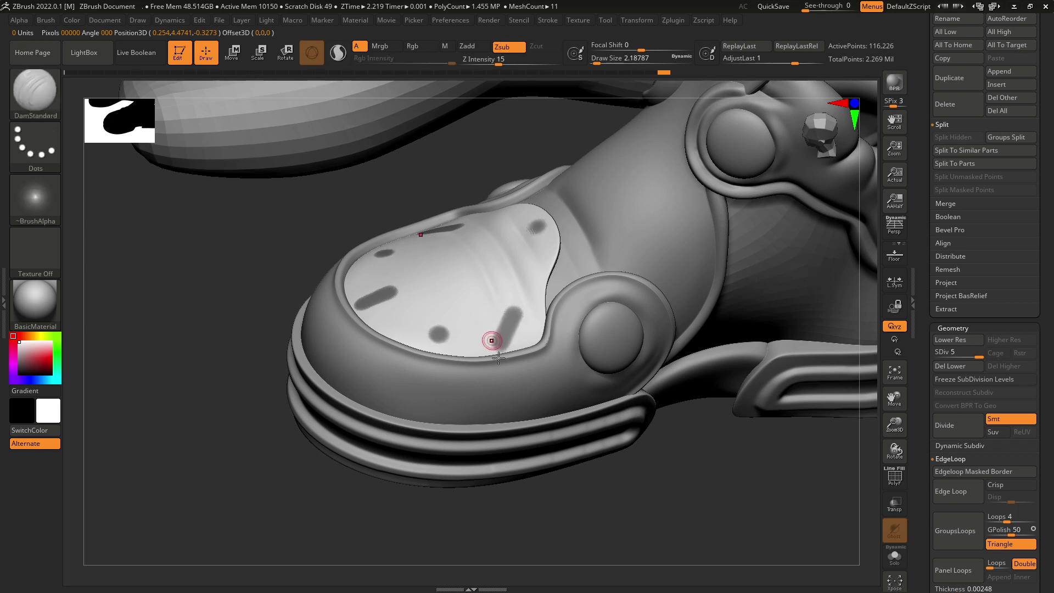
- Invert the toe panel's mask and push the unmasked slots and dots down along Y with the Move gizmo
ctrl+click(584, 500)
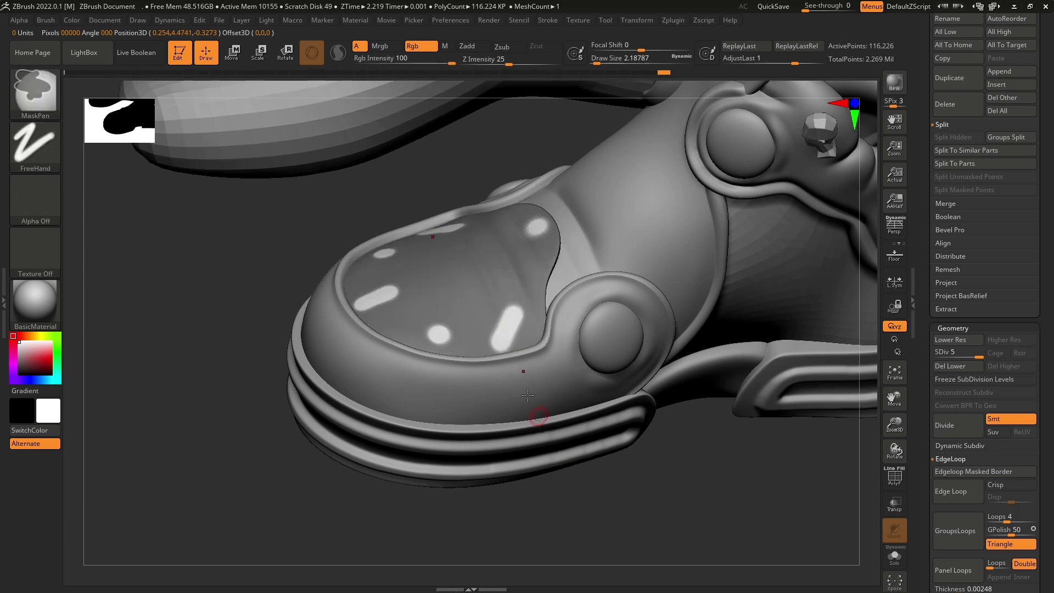
key(w)
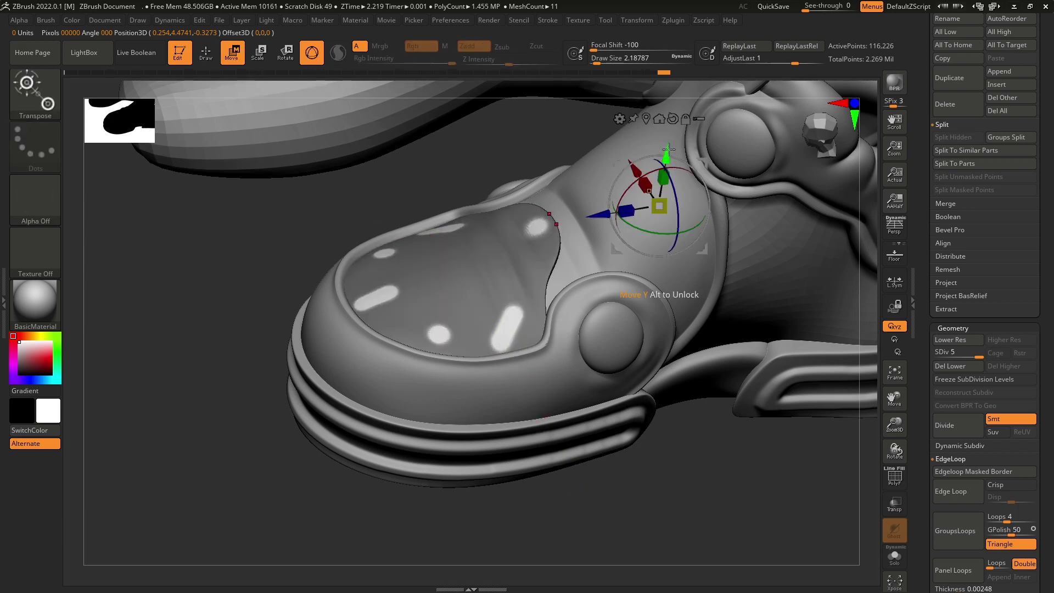
drag(667, 152, 667, 162)
drag(674, 456, 611, 368)
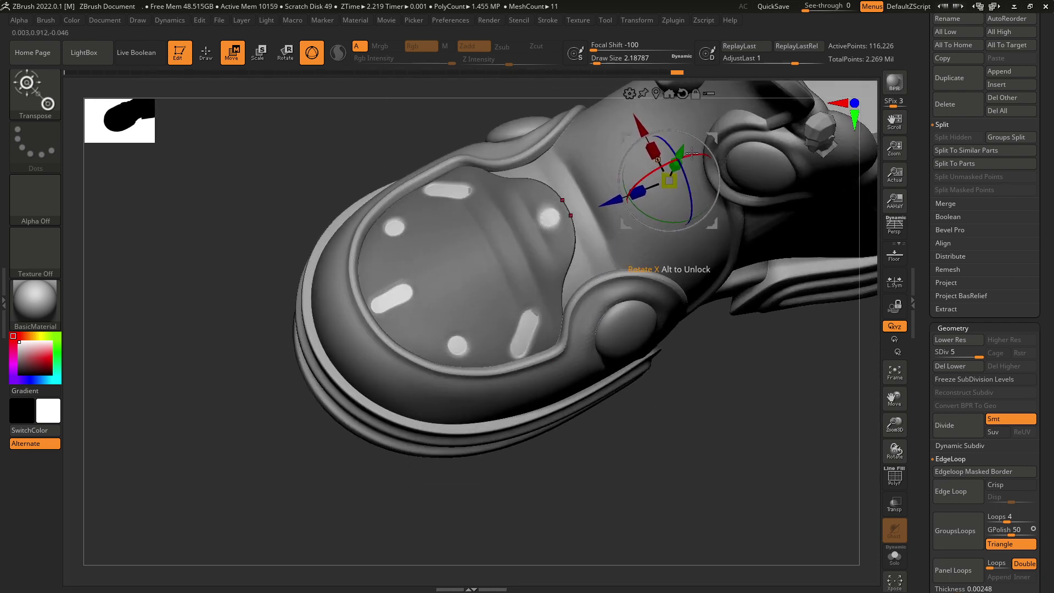
drag(682, 150, 680, 151)
- Reposition the gizmo over the toe panel and refine the depth of the sunken slots and dots
shift+drag(657, 408, 625, 224)
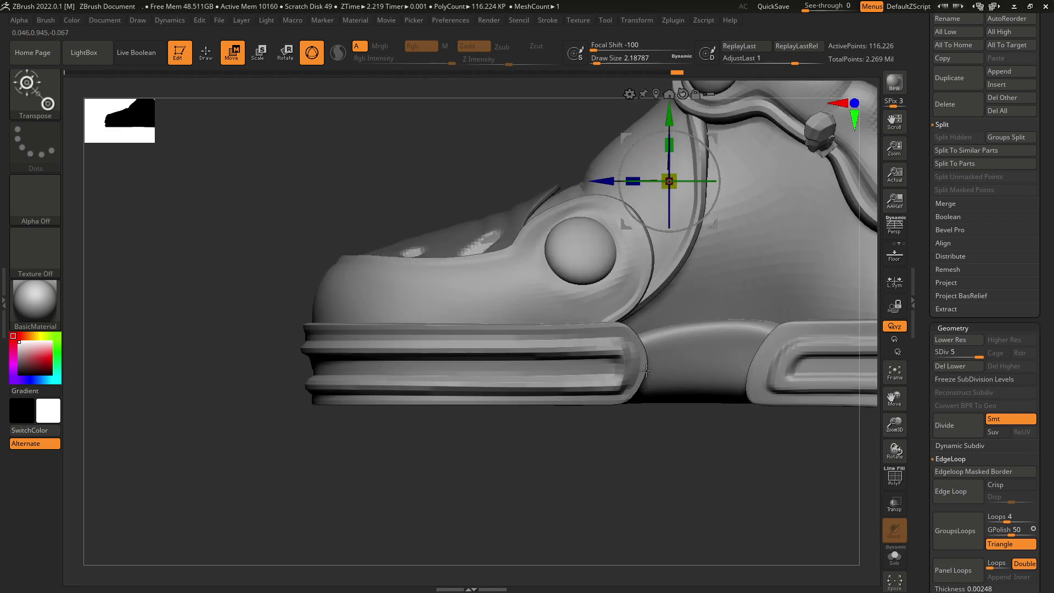
alt+drag(716, 134, 504, 150)
drag(479, 135, 473, 216)
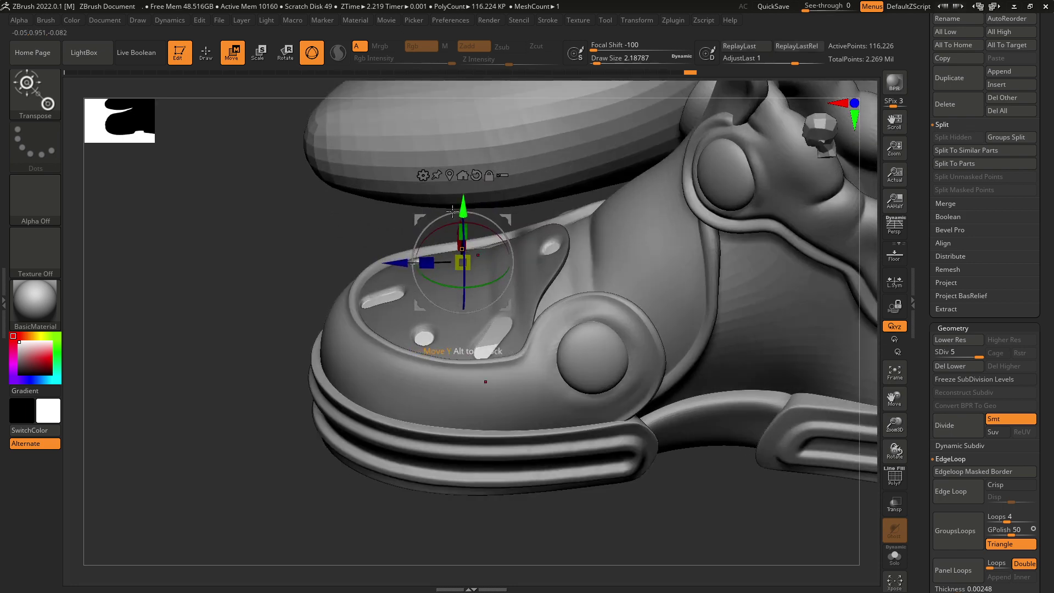
drag(275, 241, 584, 285)
- Select the front upper and use the Move brush at draw size about 8.4 to push its surface below the toe panel's slots
alt+click(565, 320)
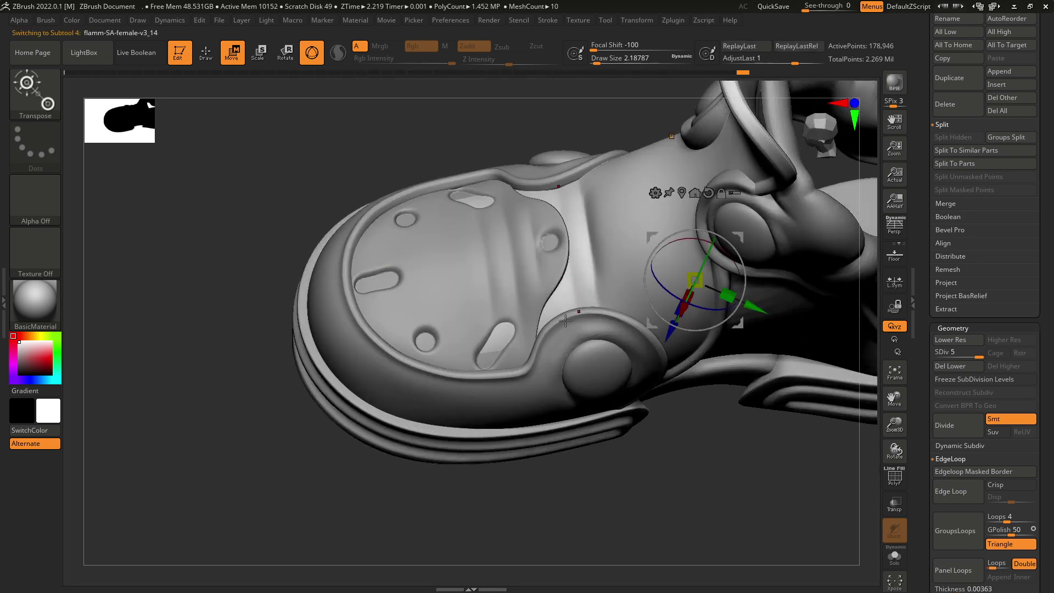
click(206, 55)
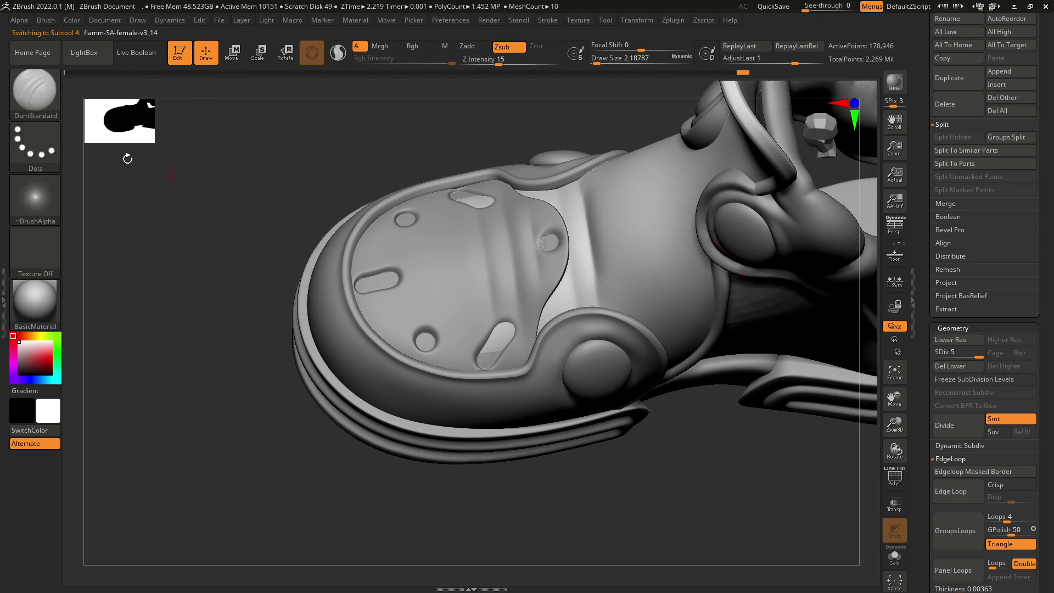
click(38, 90)
key(F1)
click(36, 102)
key(m)
key(v)
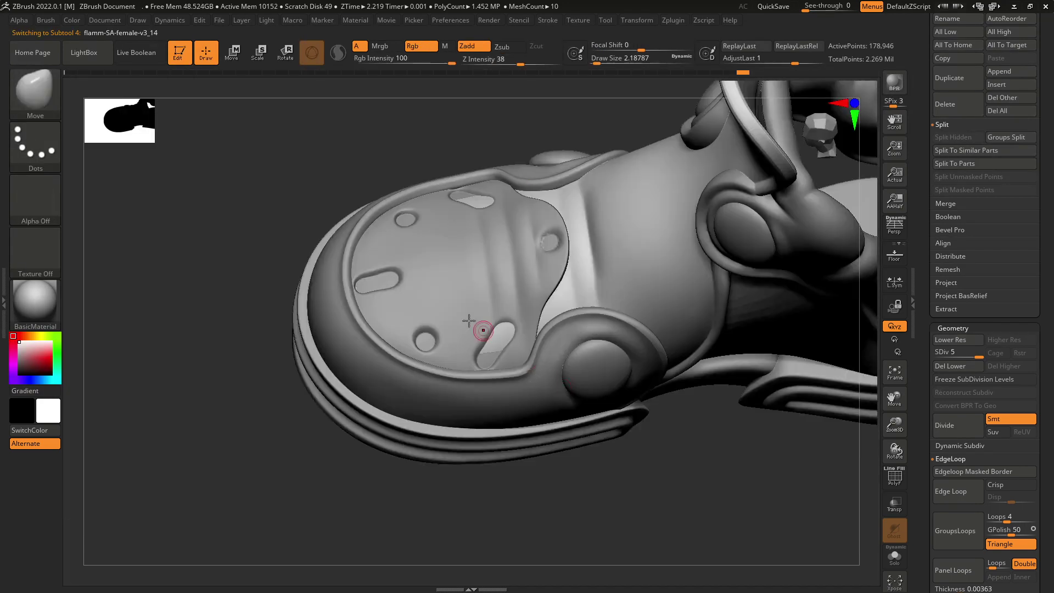
key(space)
key(space)
mouse_move(477, 331)
mouse_down()
mouse_move(471, 339)
mouse_move(492, 323)
mouse_up()
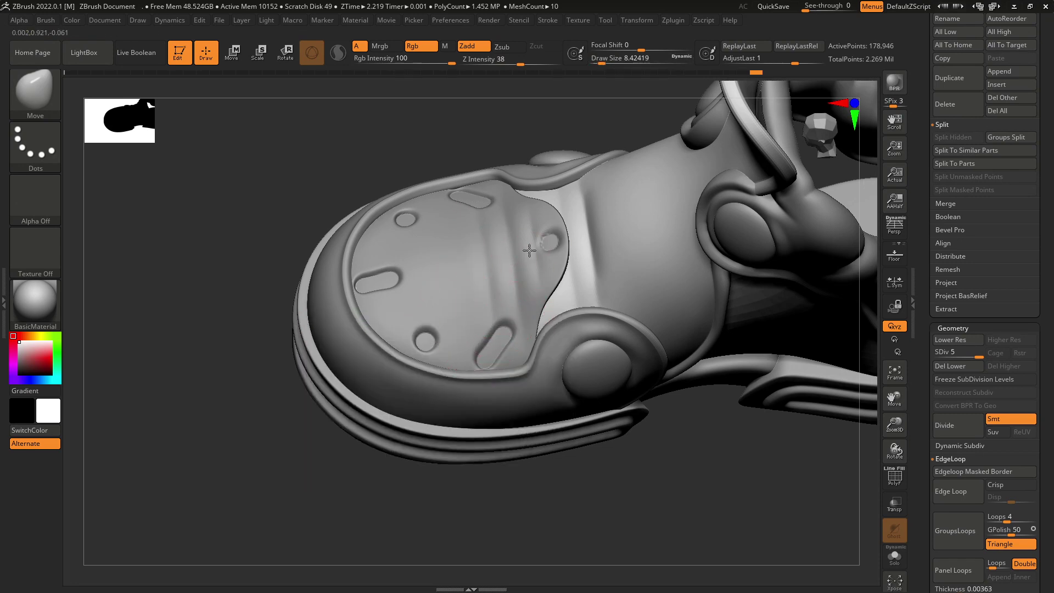
- Select the toe panel, clear its mask, and set the Move brush's draw size to about 2.19
drag(297, 228, 308, 275)
alt+click(429, 281)
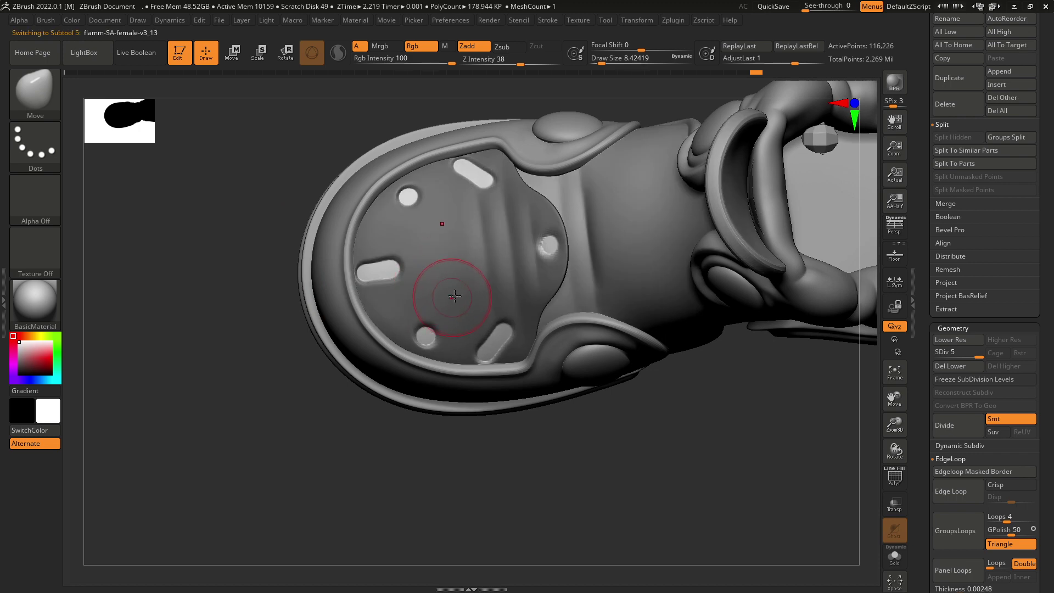
drag(568, 496, 590, 495)
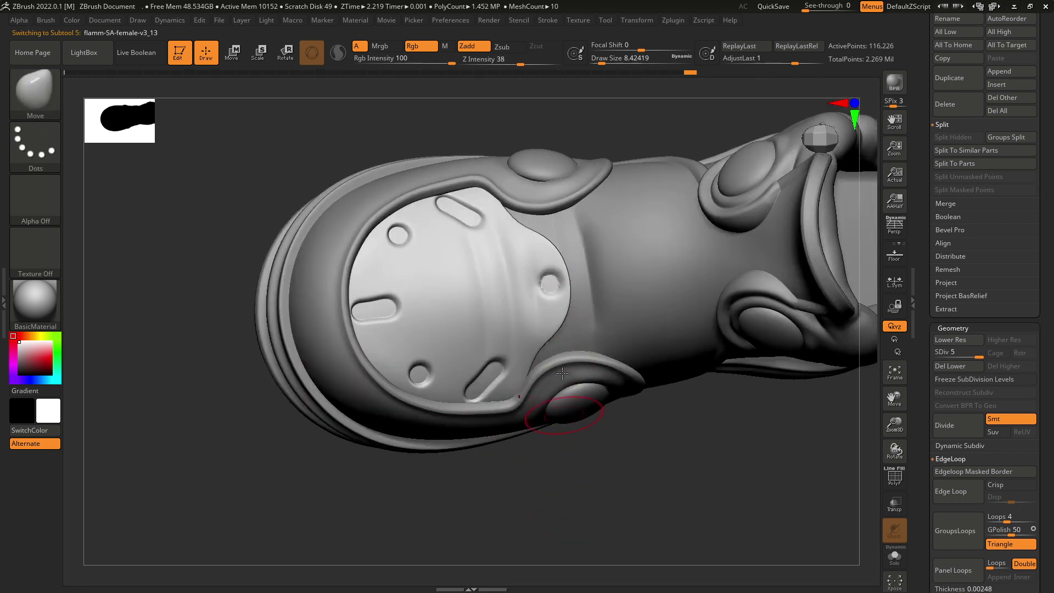
key(space)
drag(550, 290, 546, 286)
key(space)
mouse_move(556, 289)
ctrl+right_down()
mouse_move(537, 281)
mouse_move(529, 353)
mouse_move(546, 436)
mouse_move(609, 402)
mouse_move(612, 377)
mouse_move(637, 419)
mouse_move(640, 473)
mouse_move(687, 505)
mouse_move(661, 440)
mouse_move(618, 409)
ctrl+right_up()
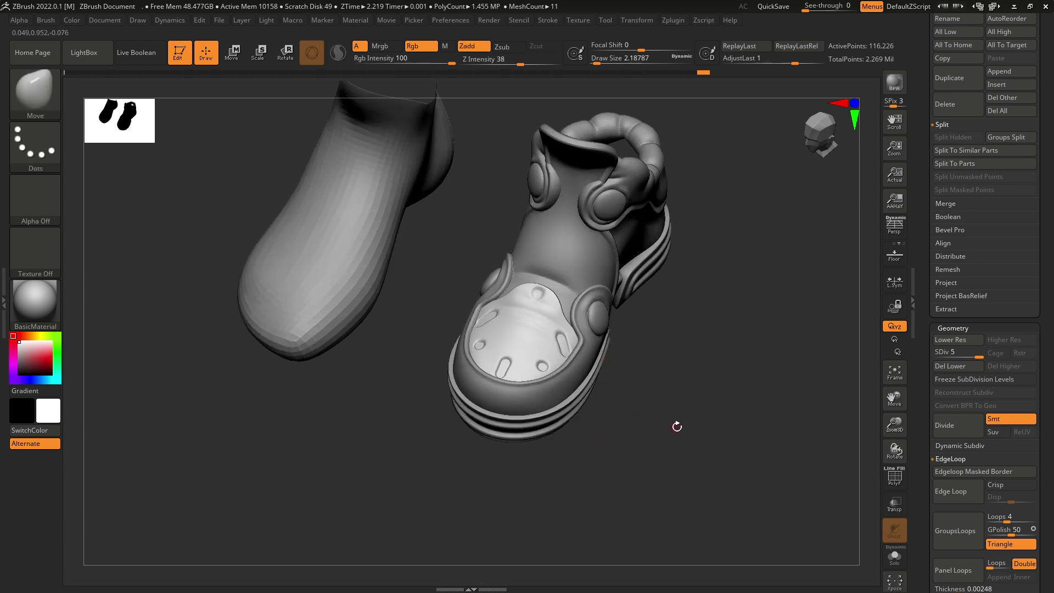
- Switch to the Clay brush, subdivide the toe panel to level 6, and set the draw size to about 3.67
click(42, 98)
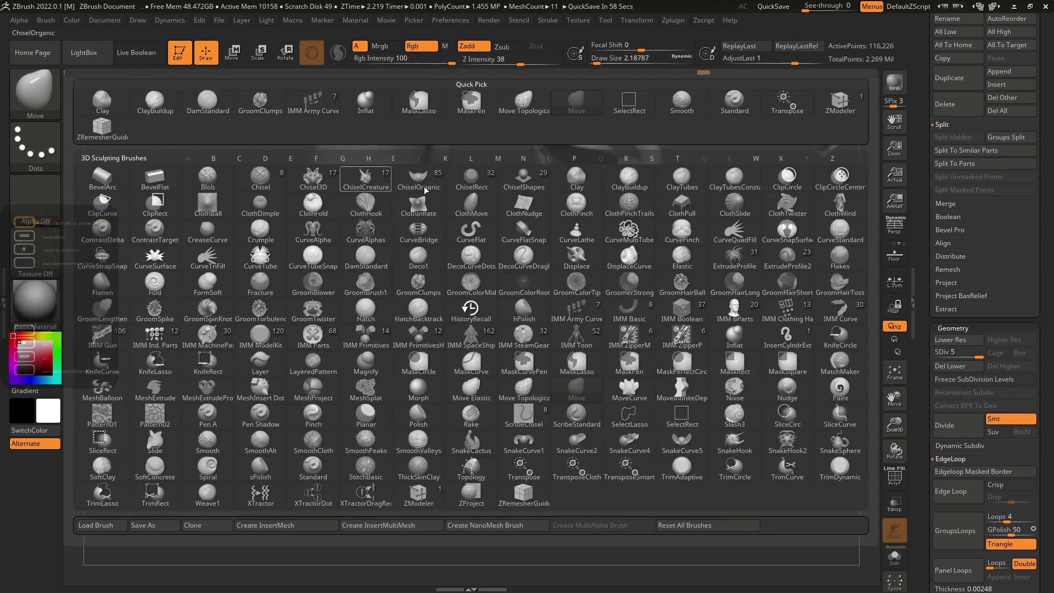
click(582, 177)
ctrl+right_drag(537, 326, 687, 372)
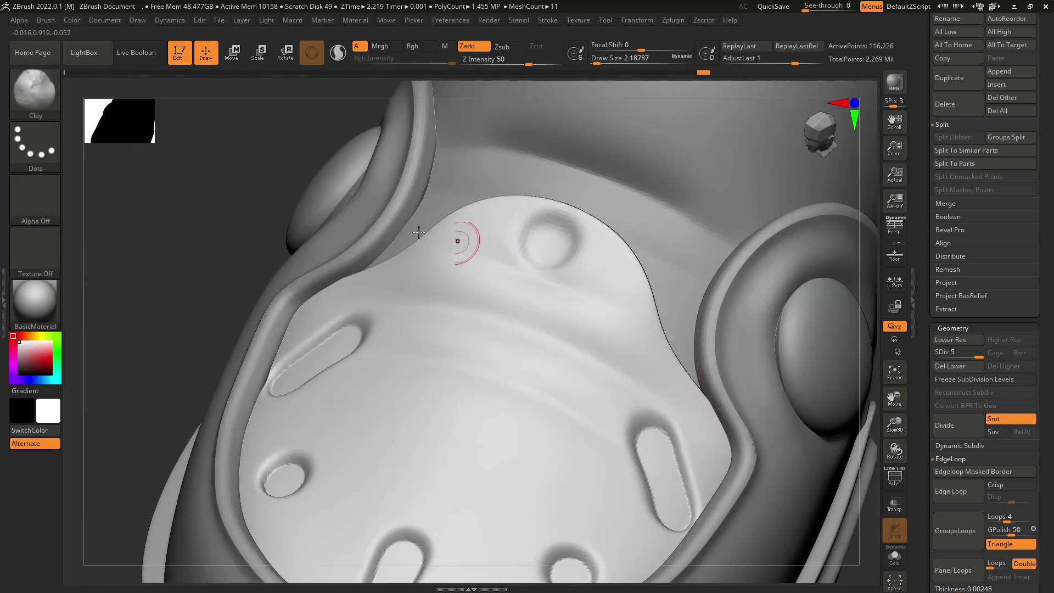
right_drag(460, 240, 272, 183)
mouse_move(546, 247)
ctrl+right_down()
mouse_move(732, 384)
mouse_move(769, 439)
ctrl+right_up()
key(ctrl+d)
key(space)
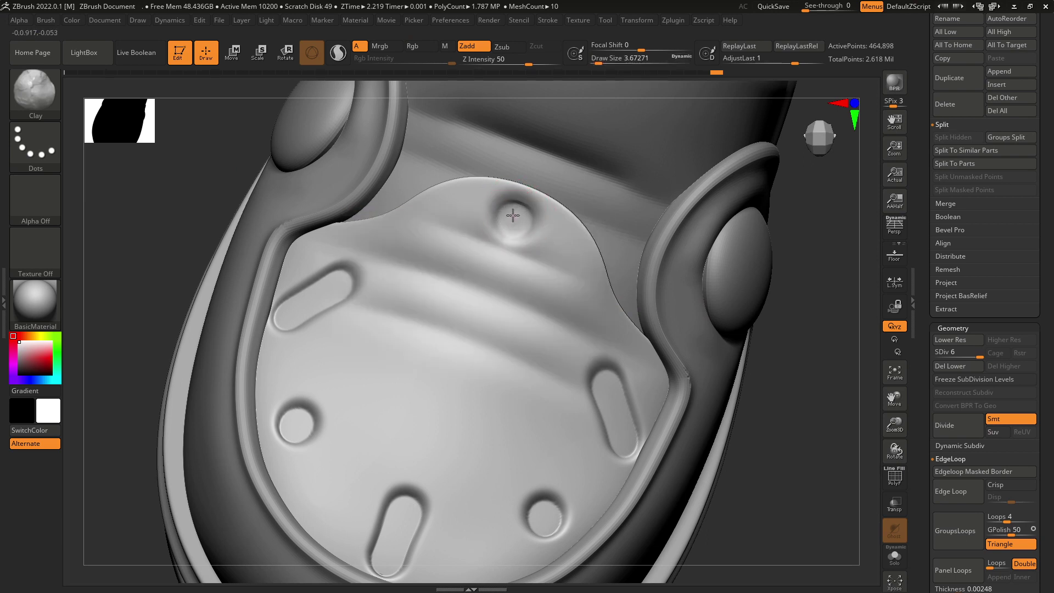
drag(515, 221, 512, 220)
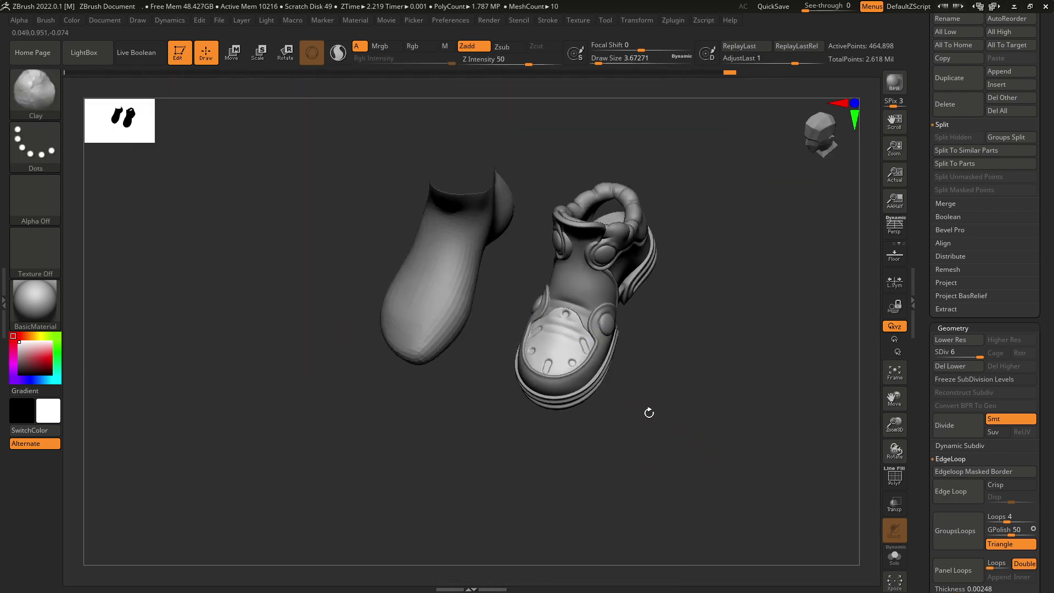
- Select the shoe's rear side panel, raise it to subdivision level 3, and smooth its heel area at draw size about 12.9
drag(648, 414, 676, 391)
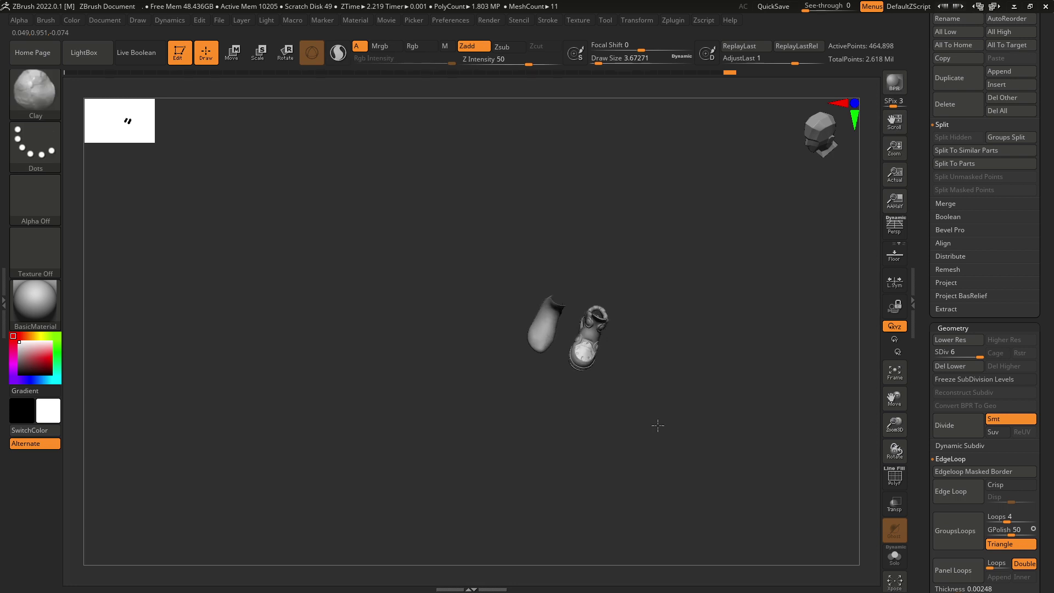
mouse_move(658, 425)
mouse_down()
mouse_move(659, 384)
mouse_move(619, 360)
mouse_move(652, 412)
mouse_up()
mouse_move(652, 412)
ctrl+right_down()
mouse_move(668, 373)
mouse_move(603, 364)
mouse_move(661, 379)
mouse_move(736, 353)
mouse_move(675, 358)
ctrl+right_up()
alt+click(622, 362)
key(space)
mouse_move(676, 360)
mouse_down()
mouse_move(657, 370)
mouse_move(686, 335)
mouse_move(662, 378)
mouse_up()
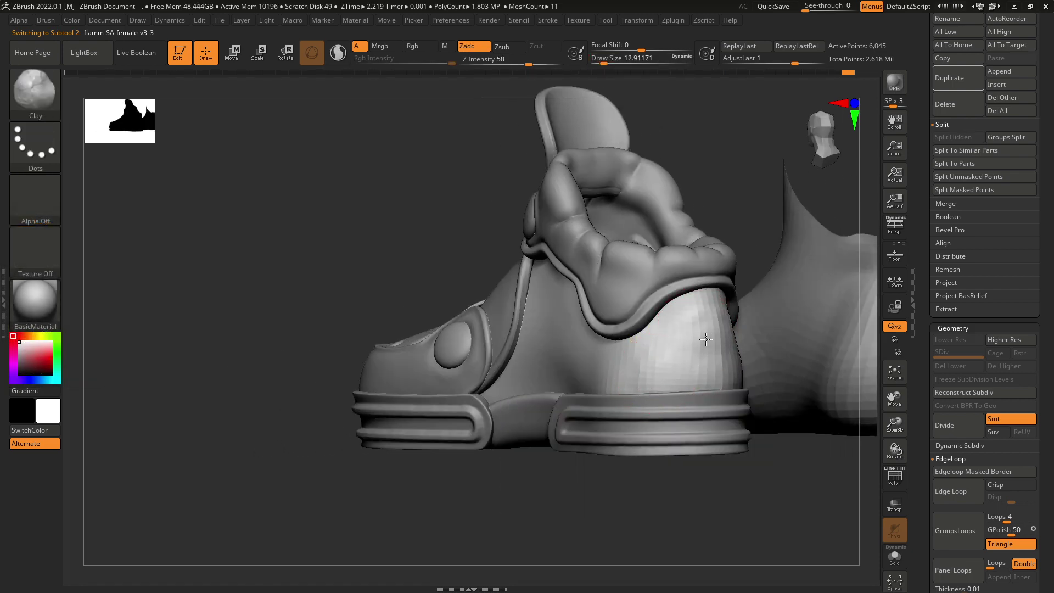
drag(711, 325, 681, 364)
mouse_move(684, 364)
shift+mouse_down()
mouse_move(715, 356)
mouse_move(653, 374)
mouse_move(733, 376)
mouse_move(684, 379)
shift+mouse_up()
right_drag(672, 460, 706, 494)
right_drag(758, 417, 683, 358)
key(shift)
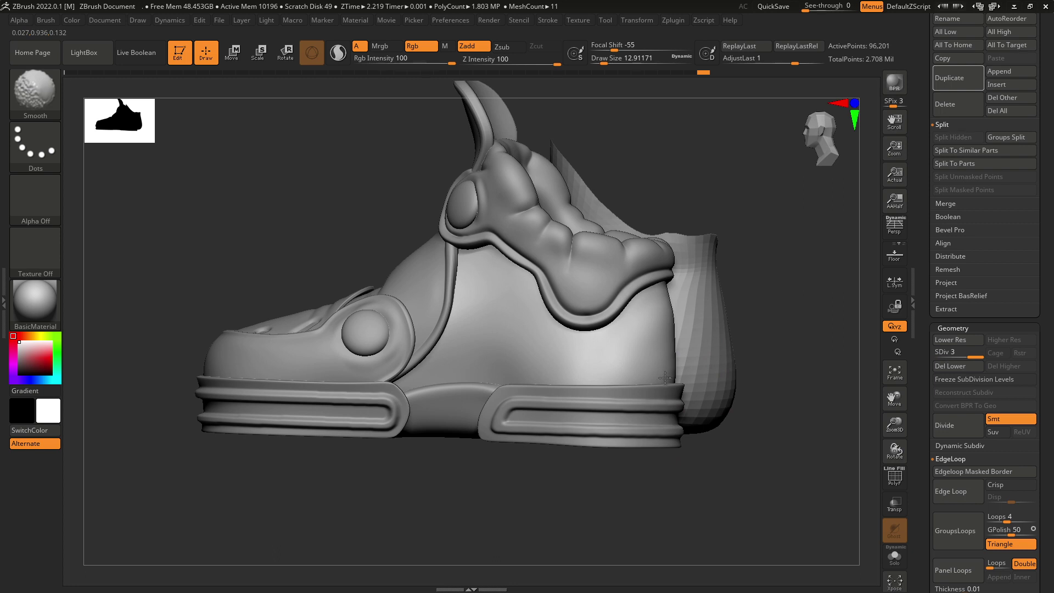
- Select the front upper and nudge its rear edge toward the side panel with the Move brush
mouse_move(600, 436)
right_down()
mouse_move(497, 447)
mouse_move(423, 365)
mouse_move(157, 124)
right_up()
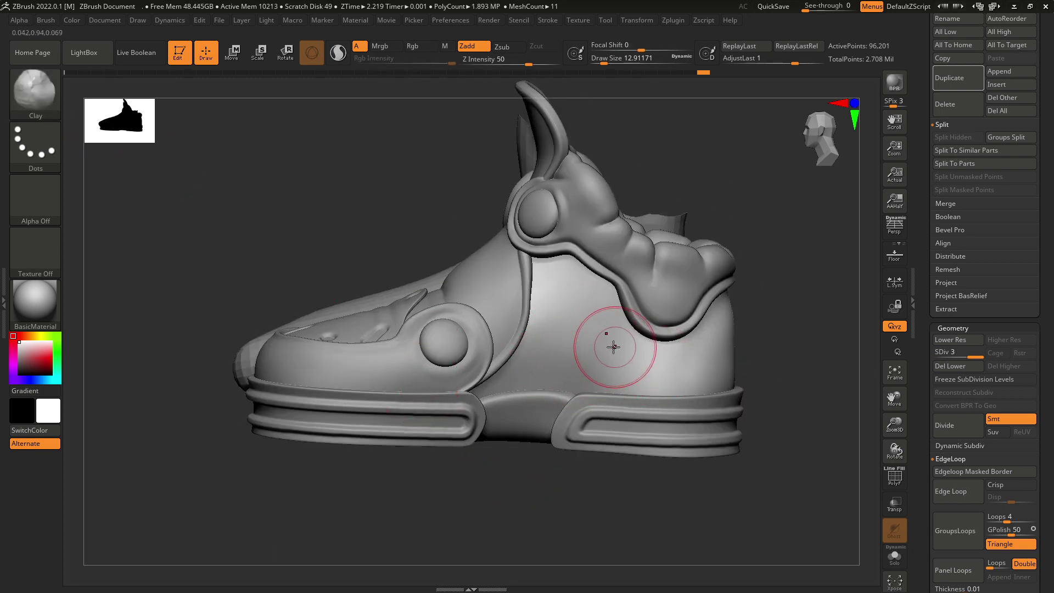
right_drag(613, 347, 548, 346)
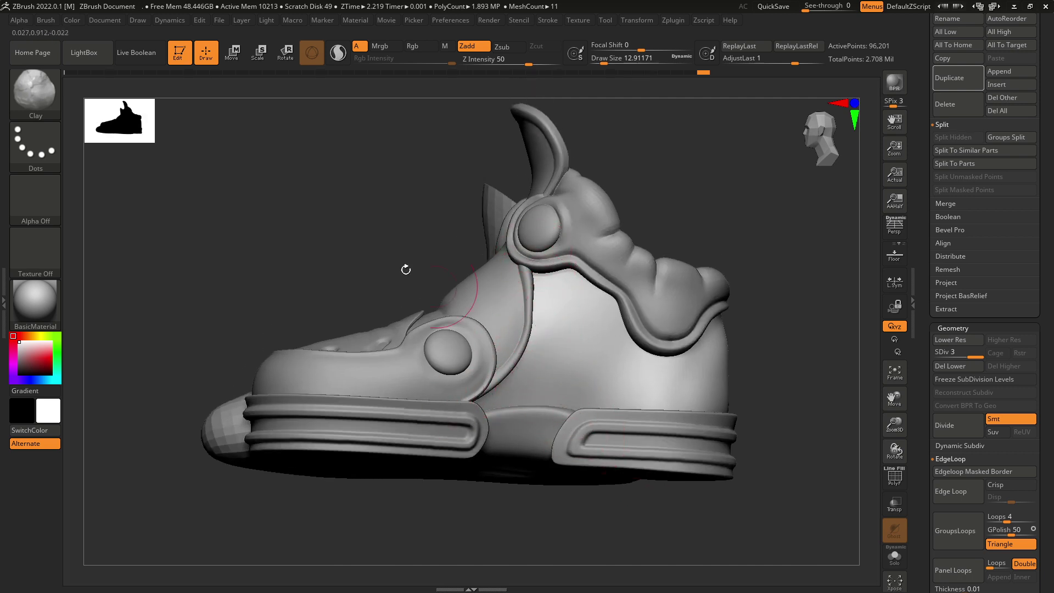
click(34, 90)
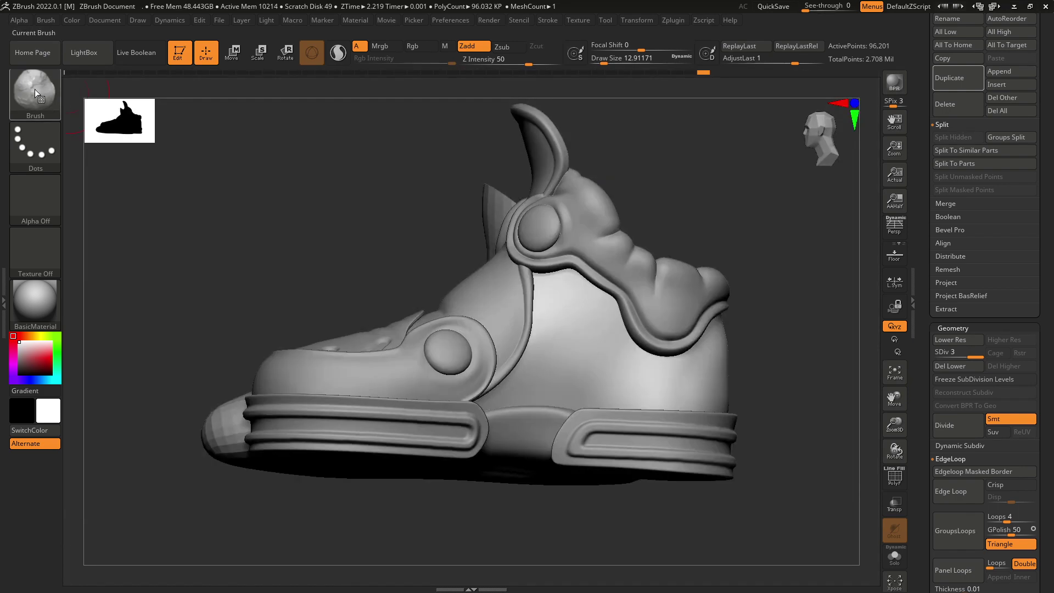
click(34, 89)
key(m)
click(578, 389)
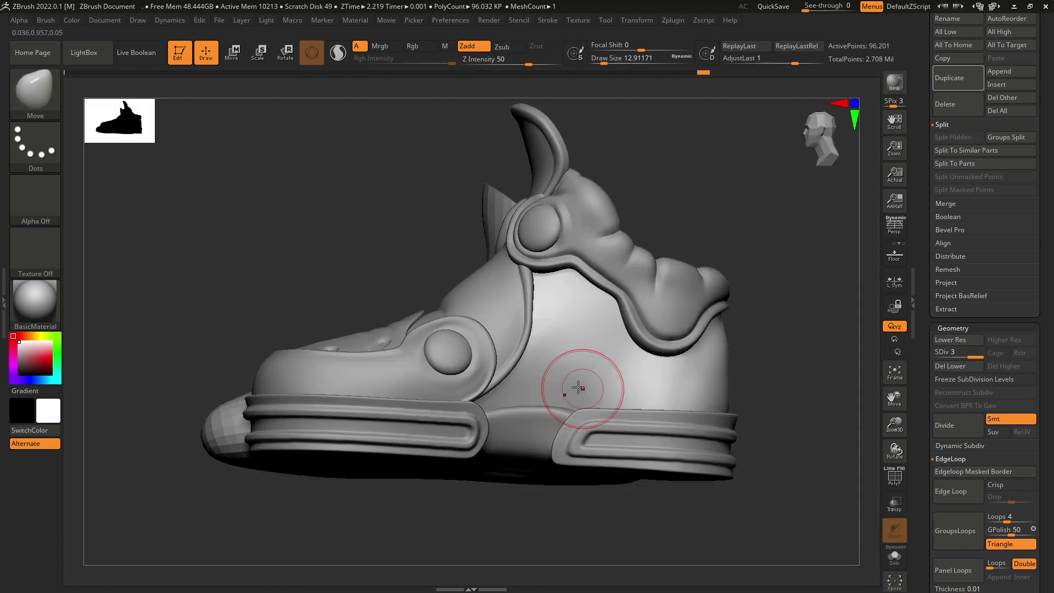
alt+click(523, 319)
drag(524, 319, 531, 317)
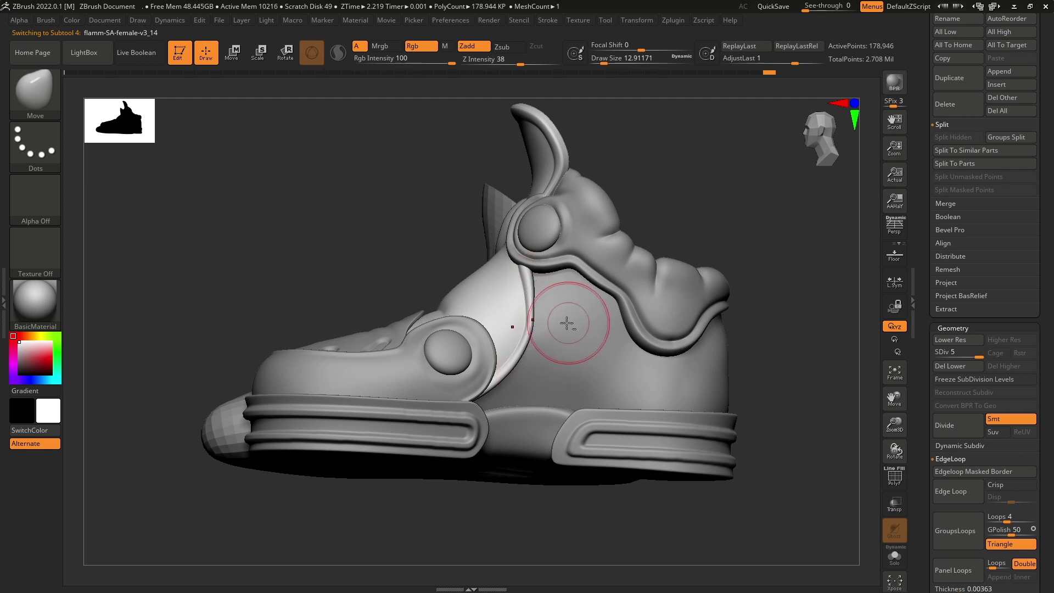
- Select the rear side panel and try masking a stripe along its front edge at draw size about 3.67
key(space)
drag(565, 324, 552, 324)
key(space)
alt+click(555, 325)
key(space)
key(ctrl)
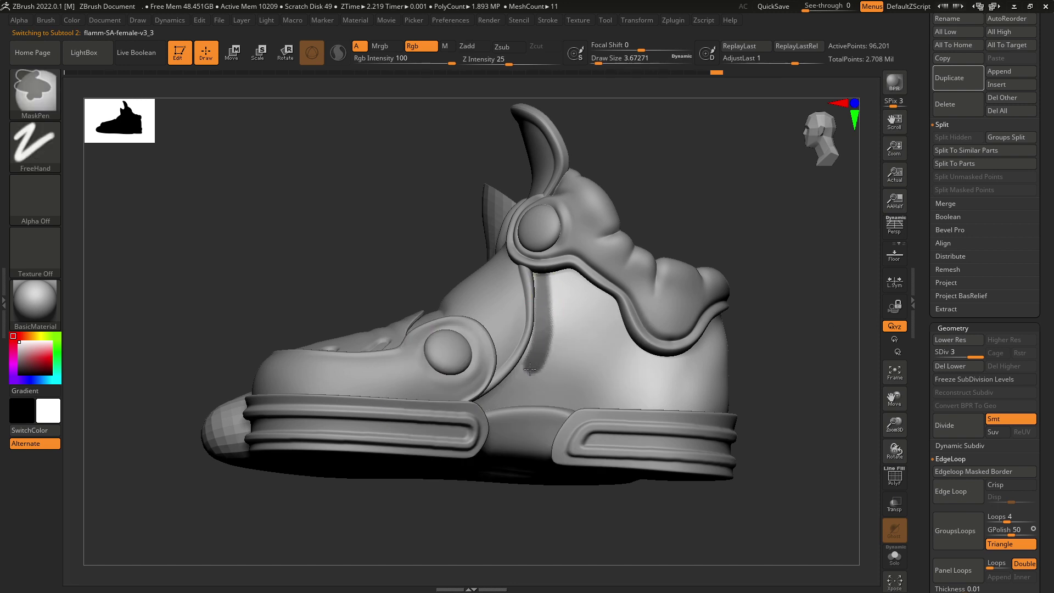
- Reduce the draw size to about 2.19 and mask a thinner stripe along the side panel's front edge down to the sole
key(space)
drag(543, 288, 546, 289)
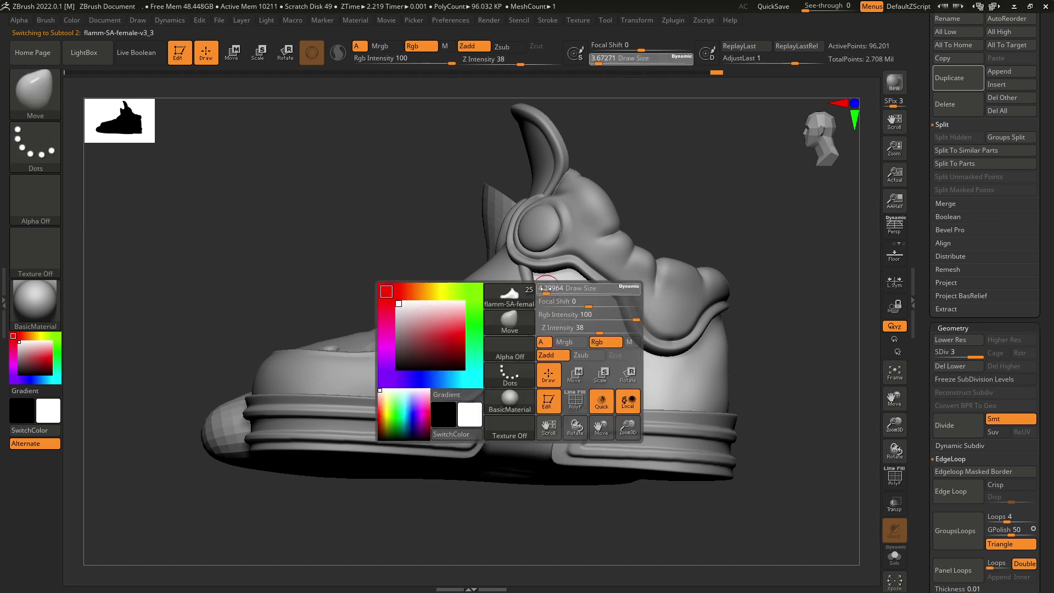
key(ctrl)
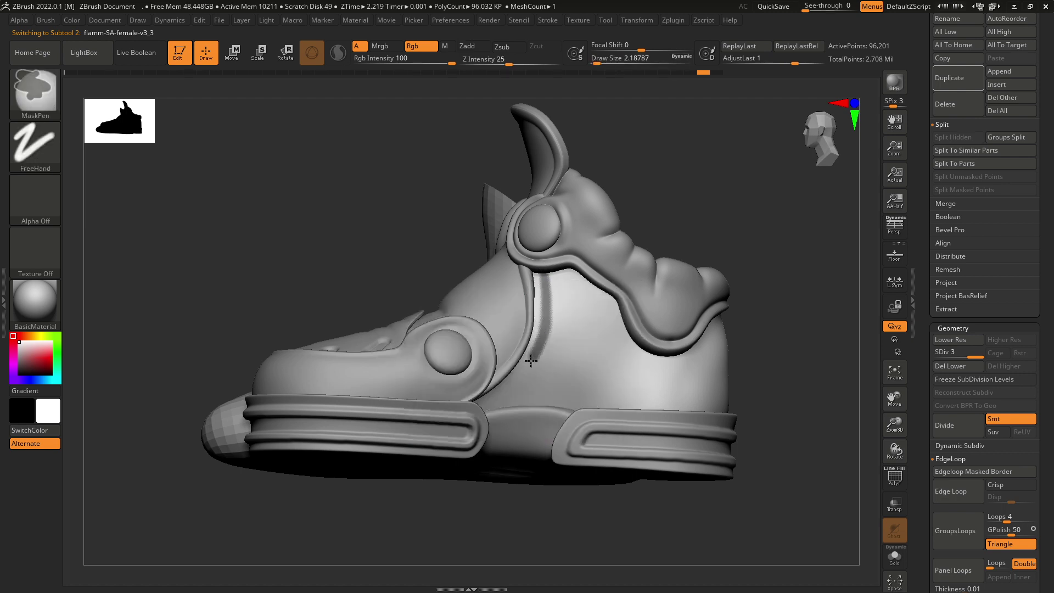
ctrl+right_drag(542, 413, 541, 400)
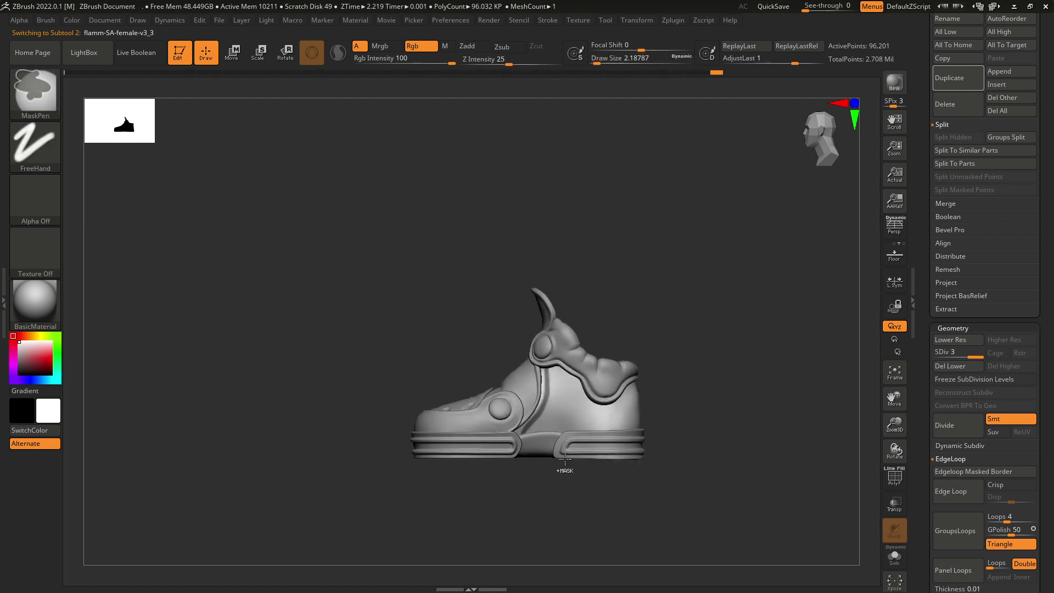
mouse_move(558, 489)
alt+mouse_down()
mouse_move(607, 447)
mouse_move(589, 431)
mouse_move(602, 429)
alt+mouse_up()
key(ctrl)
ctrl+right_drag(632, 320, 640, 337)
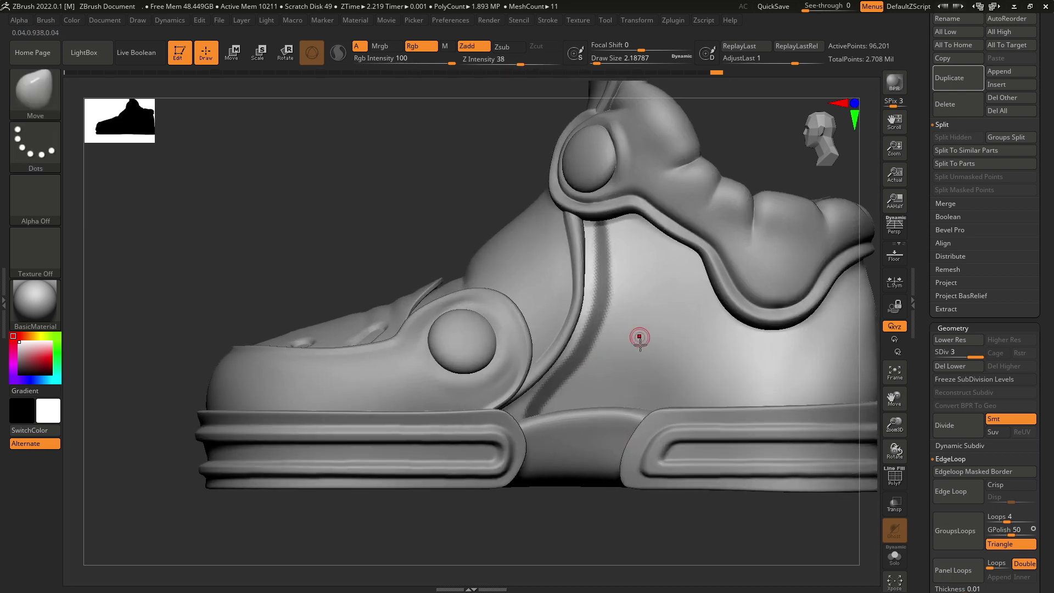
- Clear the side panel's mask, subdivide the panel to level 5, and repaint the stripe mask along its front edge
ctrl+click(638, 368)
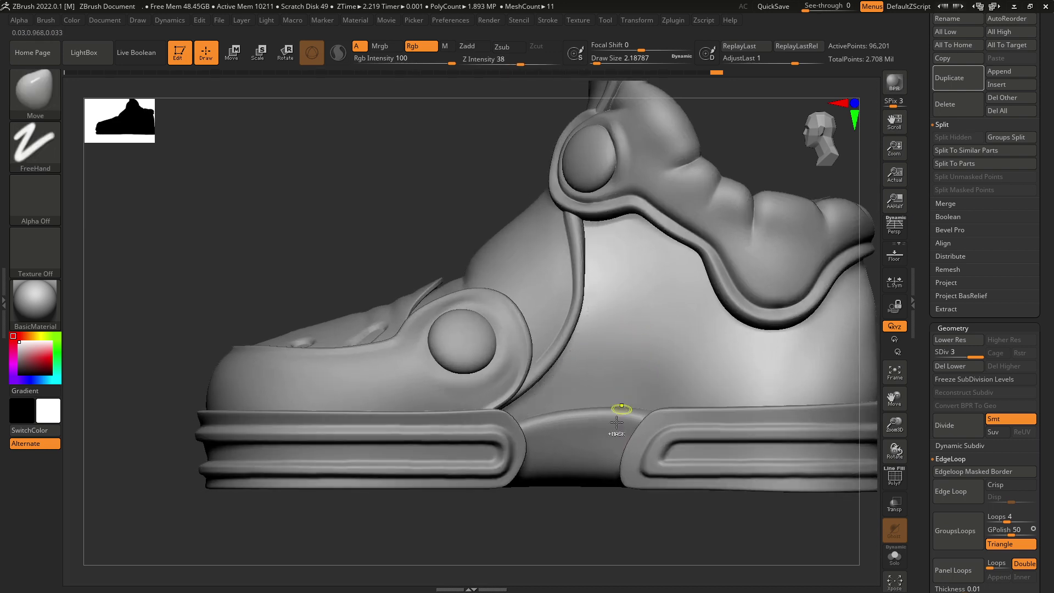
key(ctrl+d)
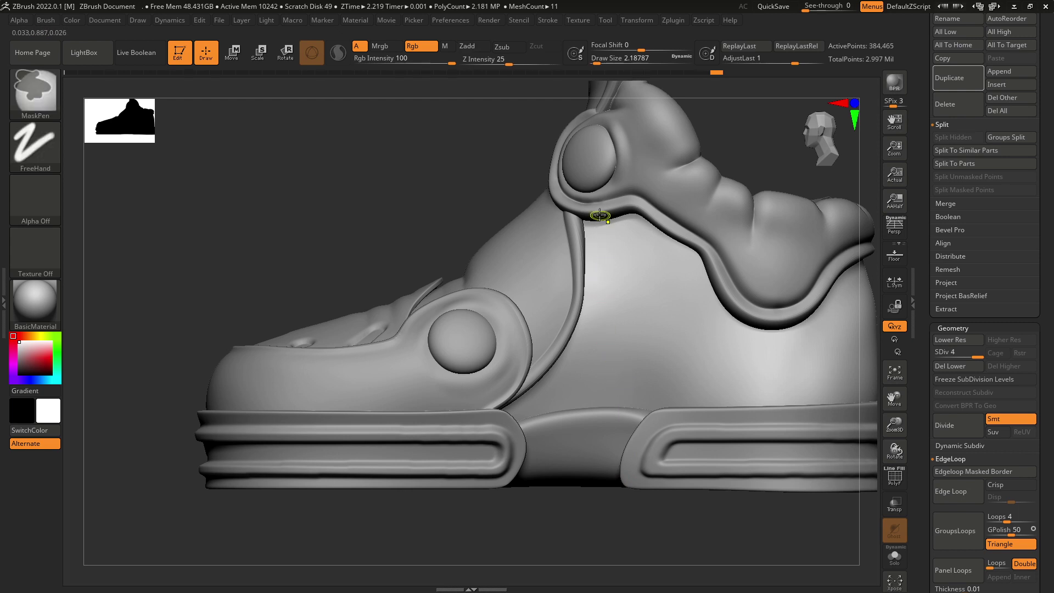
key(ctrl+d)
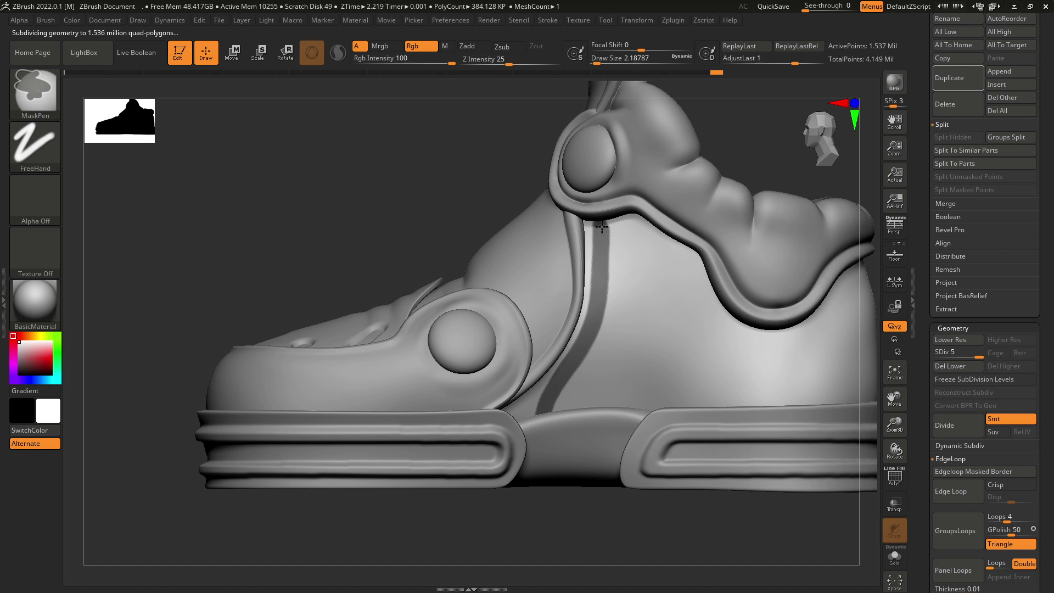
- Mask a curved line with a looping branch from the ankle collar down to the sole on the opposite side panel
mouse_move(649, 241)
ctrl+right_down()
mouse_move(621, 282)
mouse_move(629, 275)
mouse_move(600, 440)
mouse_move(612, 483)
mouse_move(588, 460)
mouse_move(661, 353)
ctrl+right_up()
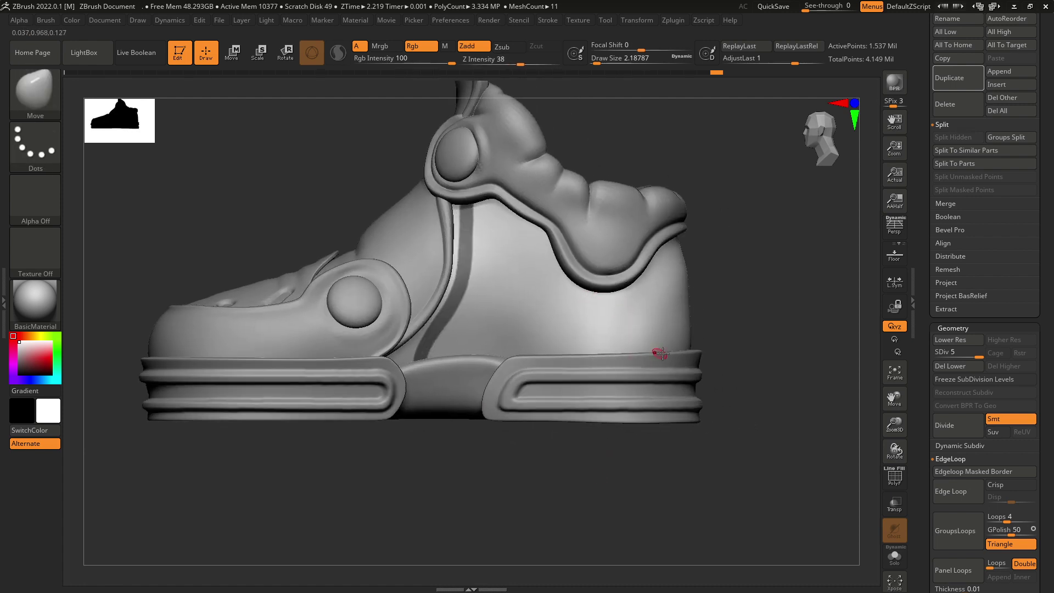
right_drag(694, 477, 652, 453)
mouse_move(736, 535)
right_down()
mouse_move(717, 545)
mouse_move(631, 318)
right_up()
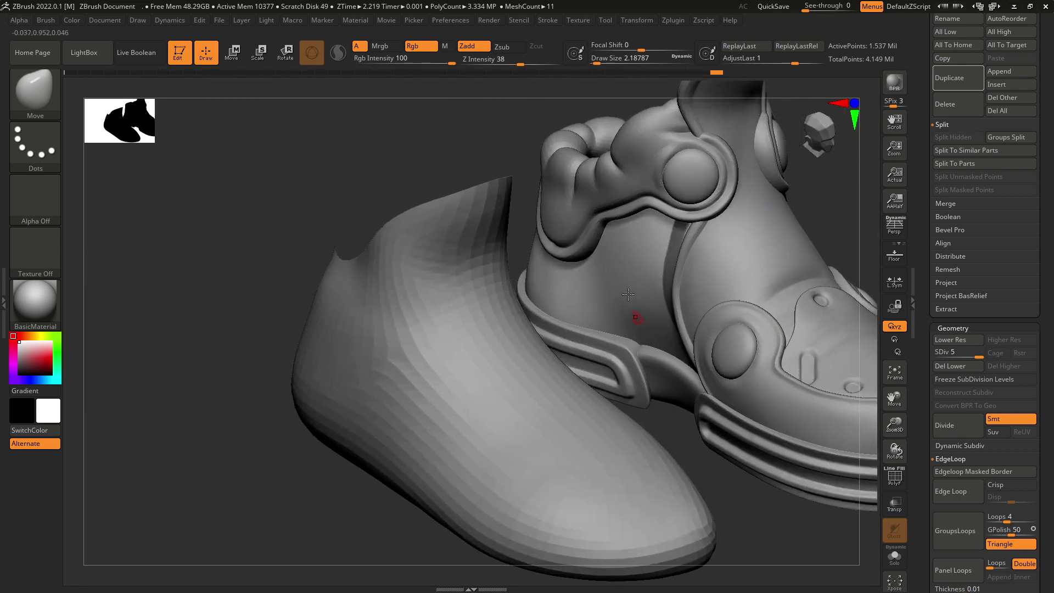
key(ctrl)
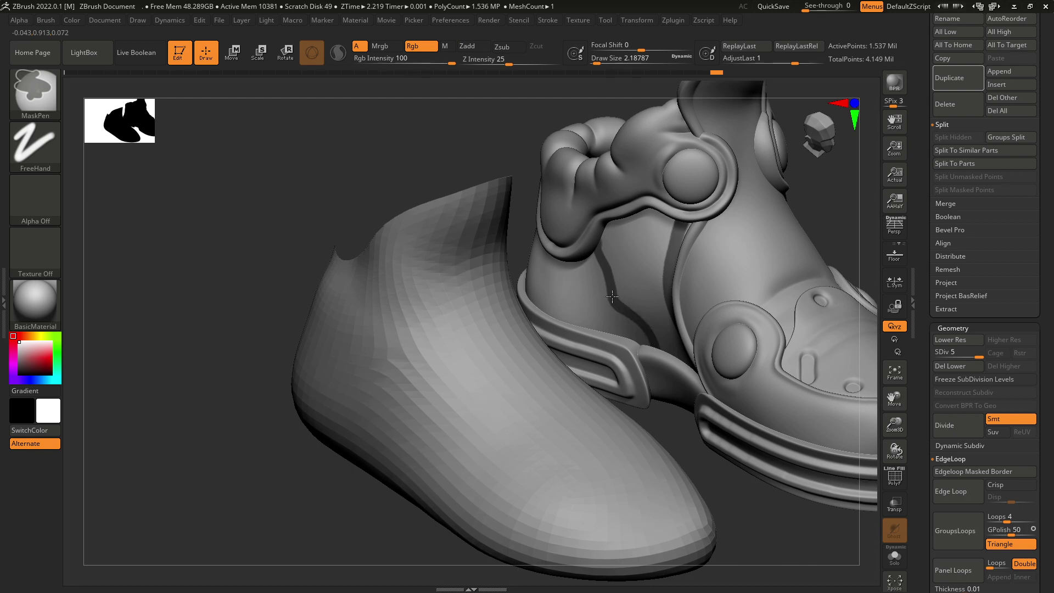
key(ctrl)
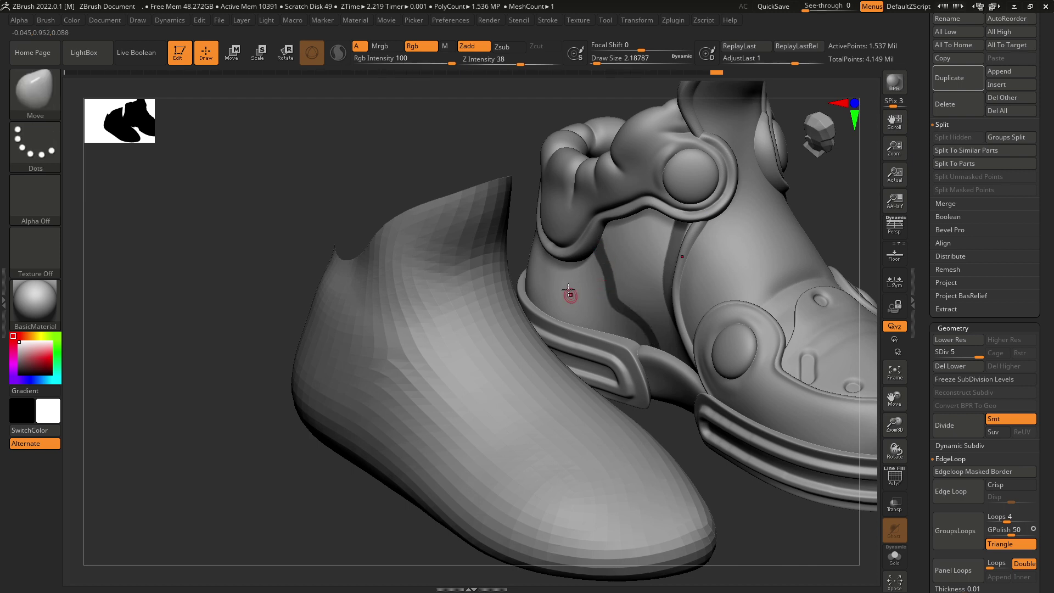
key(ctrl)
key(ctrl)
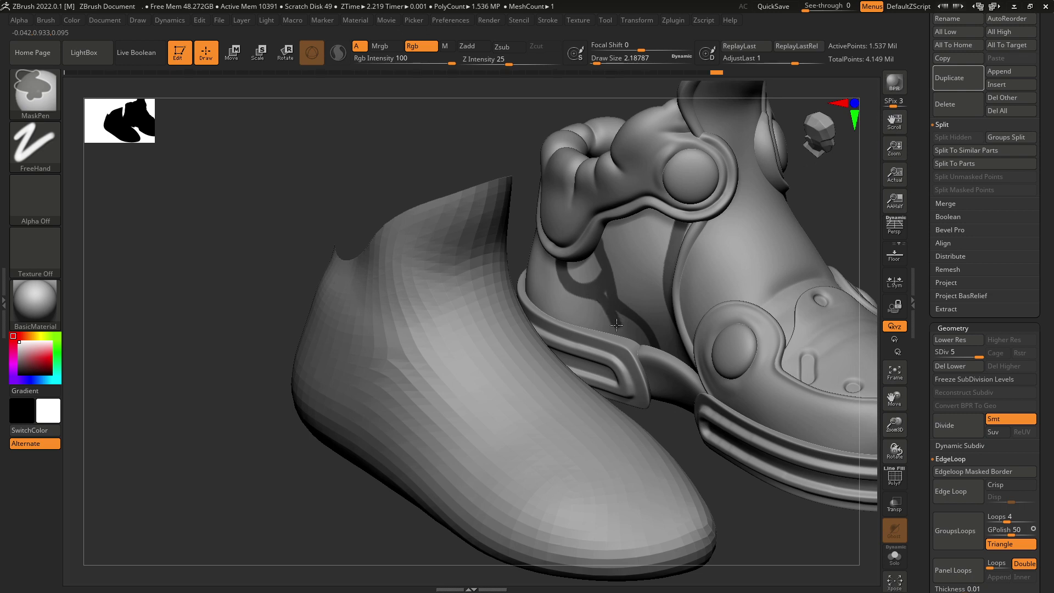
- Undo the last mask strokes, then rework the branching mask's lower forks and erase excess masking along their inner edges
key(ctrl+z)
key(ctrl+z)
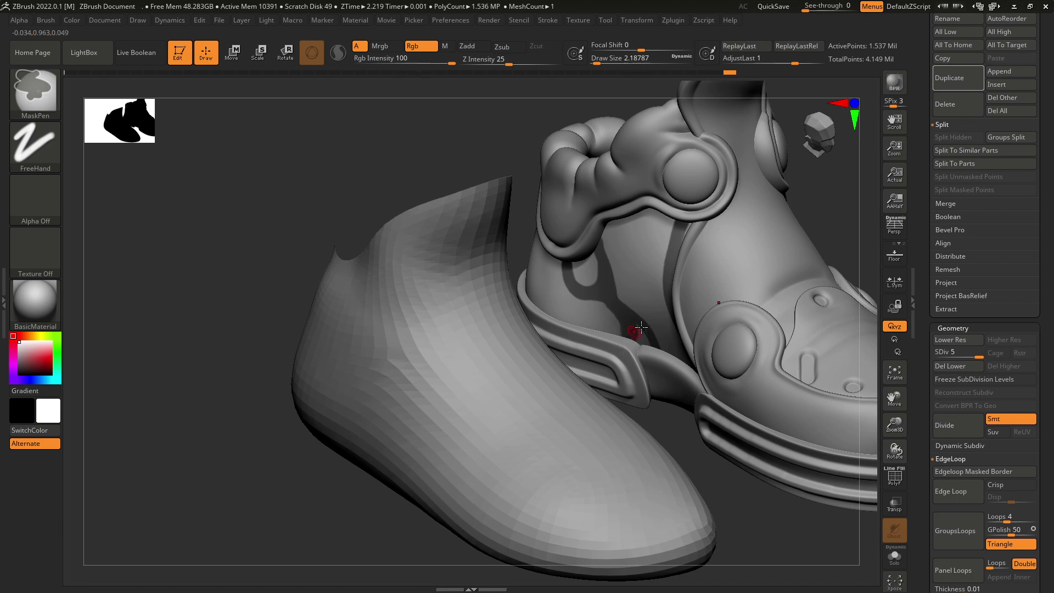
right_drag(693, 475, 170, 241)
ctrl+right_drag(543, 284, 537, 319)
ctrl+alt+drag(506, 356, 503, 319)
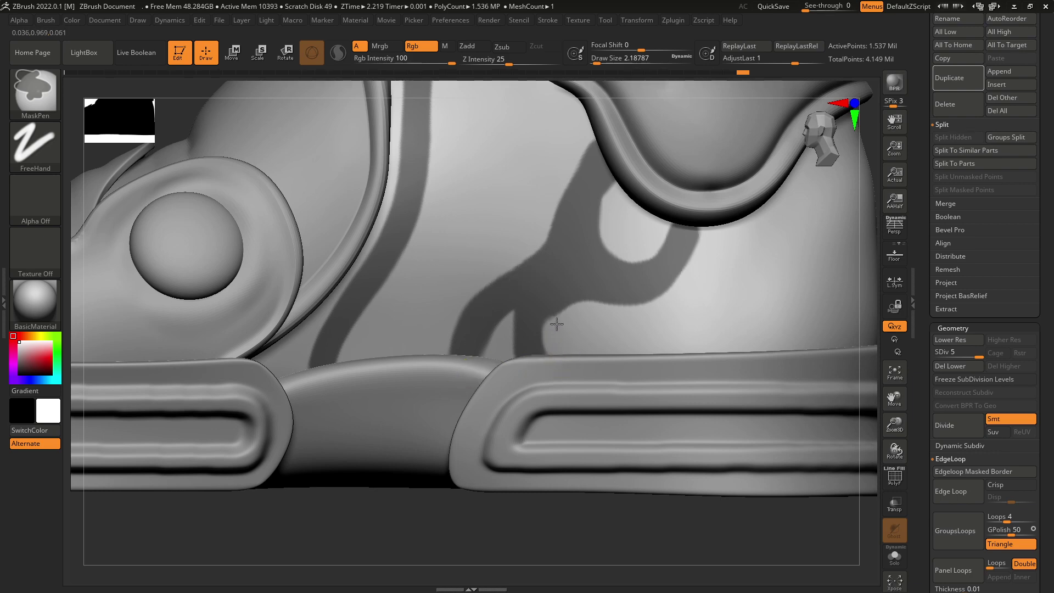
ctrl+alt+drag(556, 325, 572, 299)
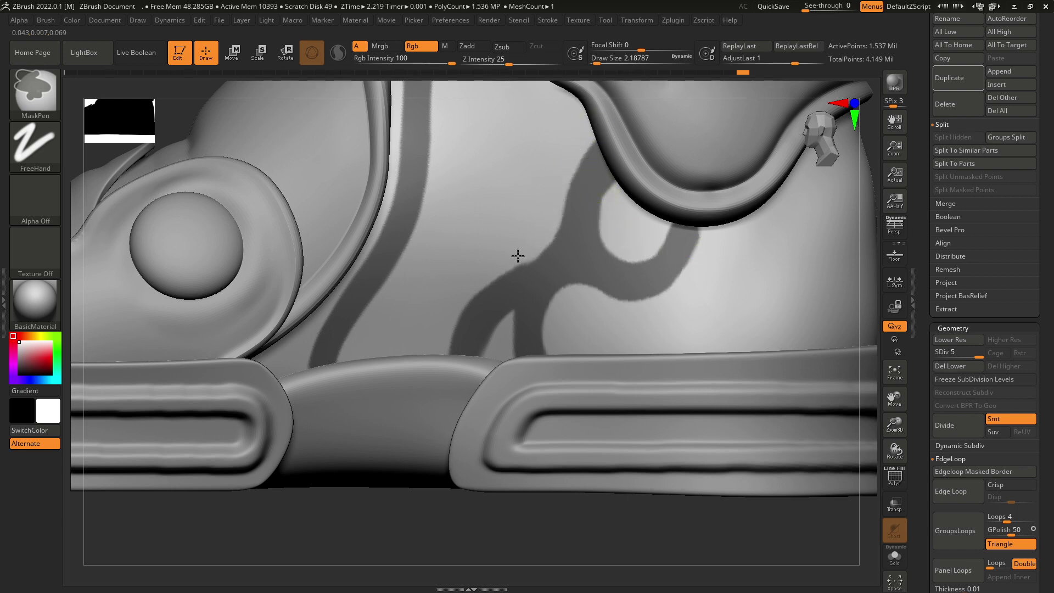
- Isolate the inner body of the sneaker and extend the upper end of the branching mask
ctrl+right_drag(446, 373, 458, 236)
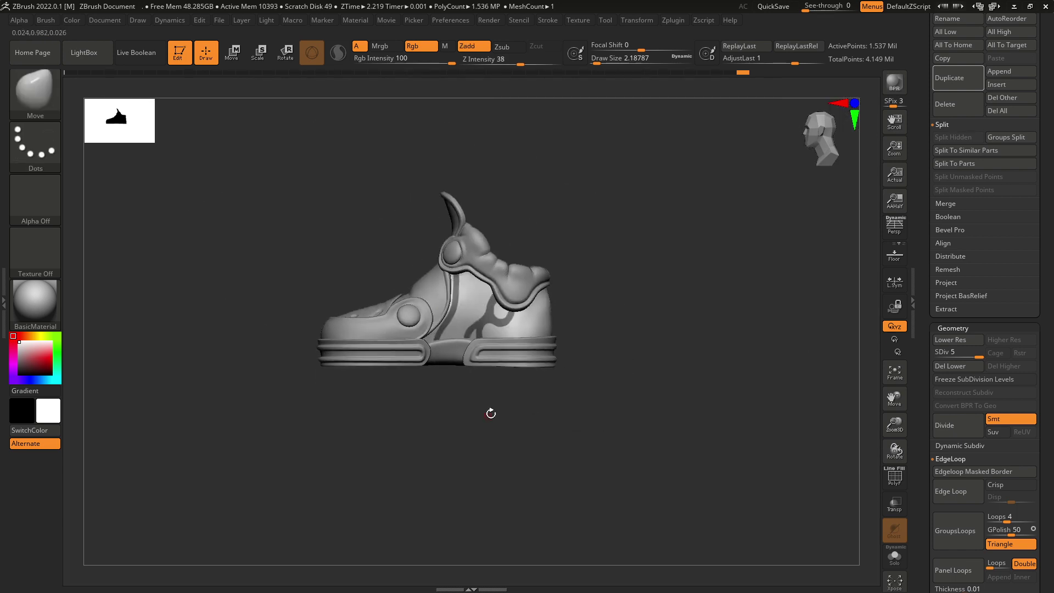
right_drag(489, 414, 535, 411)
ctrl+right_drag(492, 404, 528, 395)
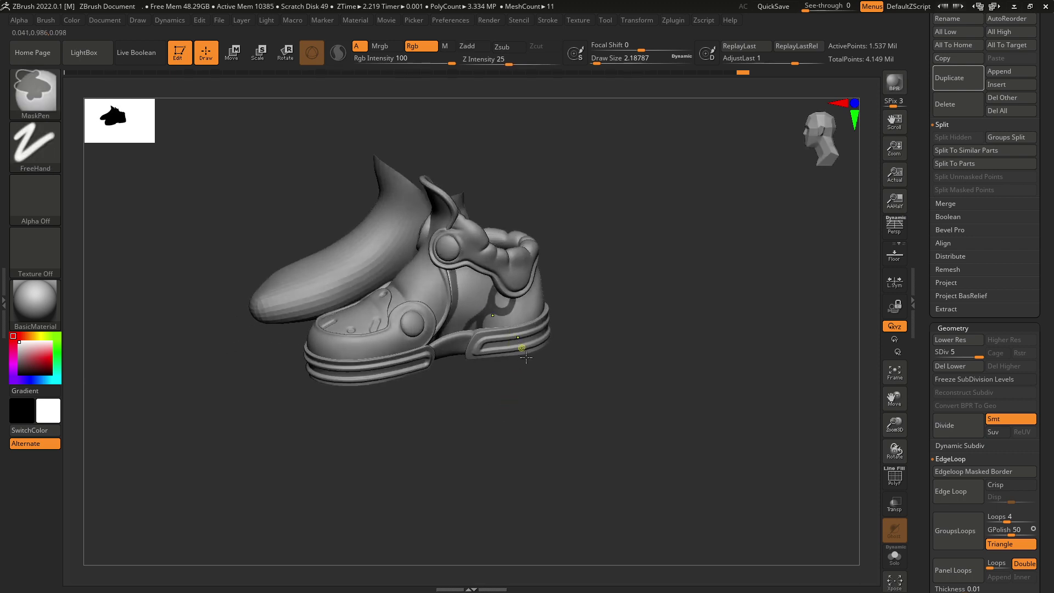
ctrl+right_drag(523, 348, 535, 404)
right_drag(541, 413, 582, 415)
mouse_move(560, 379)
ctrl+right_down()
mouse_move(562, 434)
mouse_move(619, 437)
mouse_move(555, 304)
mouse_move(577, 379)
mouse_move(585, 351)
ctrl+right_up()
ctrl+right_drag(585, 351, 532, 280)
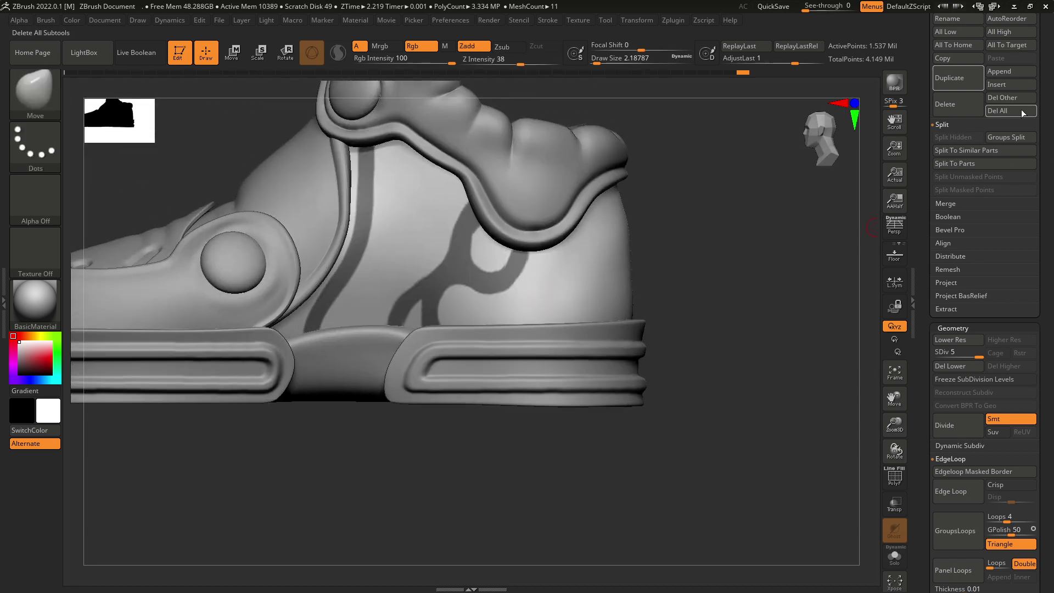
scroll(1022, 113, up, 6)
ctrl+right_drag(494, 307, 516, 268)
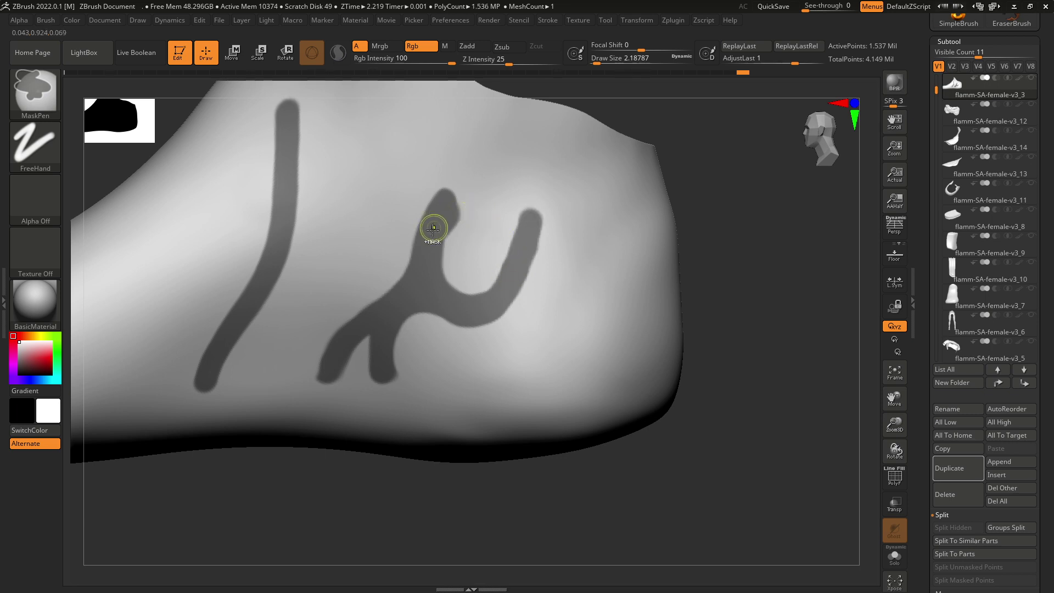
ctrl+drag(452, 187, 444, 197)
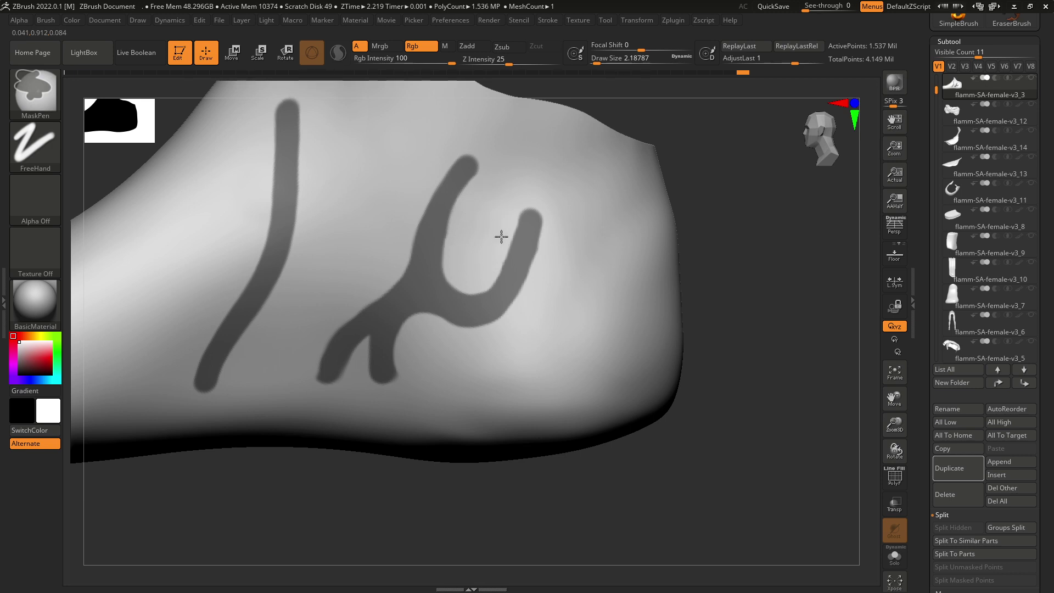
- Extend both lower forks of the branching mask further down toward the sole edge
mouse_move(462, 228)
alt+right_down()
mouse_move(482, 207)
mouse_move(530, 221)
alt+right_up()
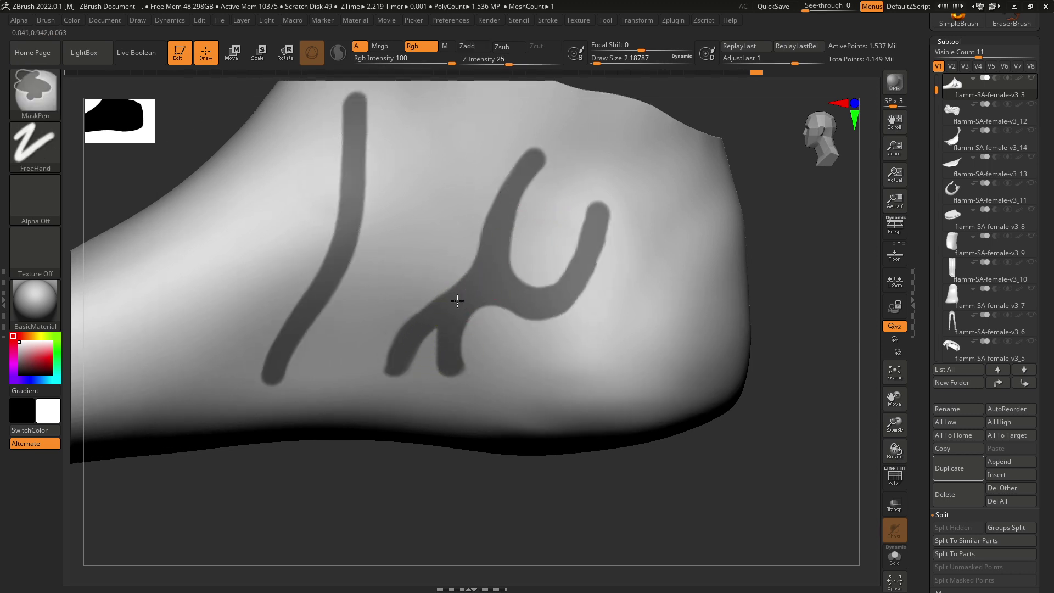
ctrl+click(393, 392)
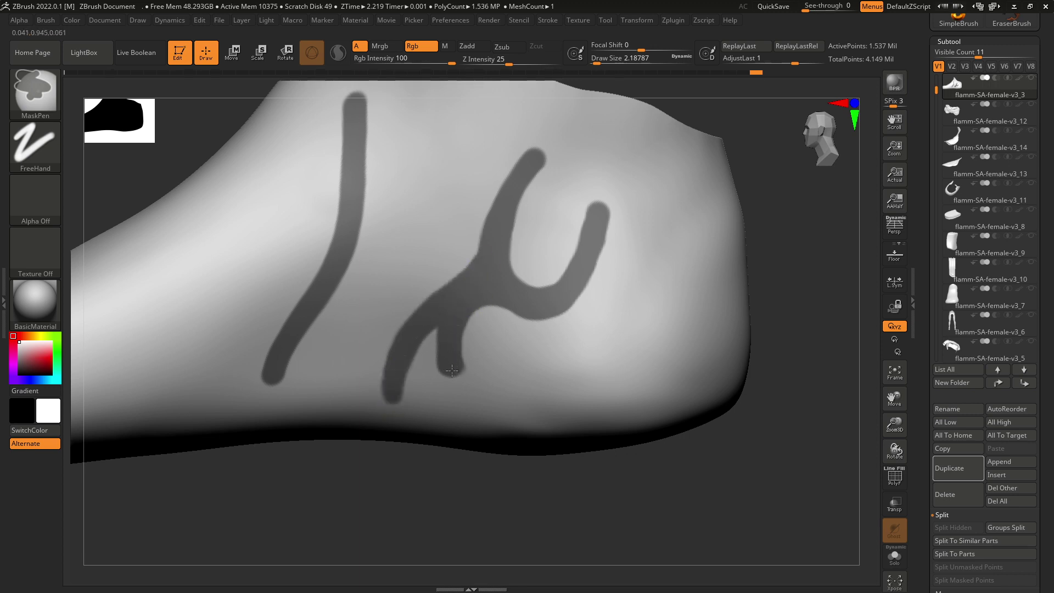
ctrl+drag(452, 371, 462, 400)
scroll(445, 277, down, 3)
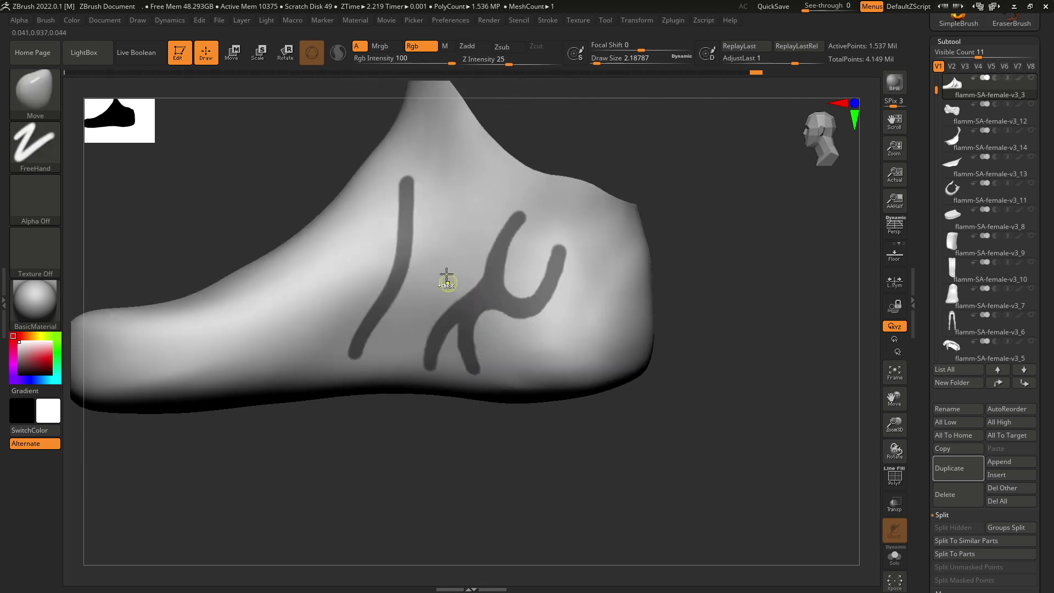
- Show the collar, vamp and slotted toe overlay by turning on subtools flamm-SA-female-v3_12, v3_14 and v3_13
shift+click(1033, 80)
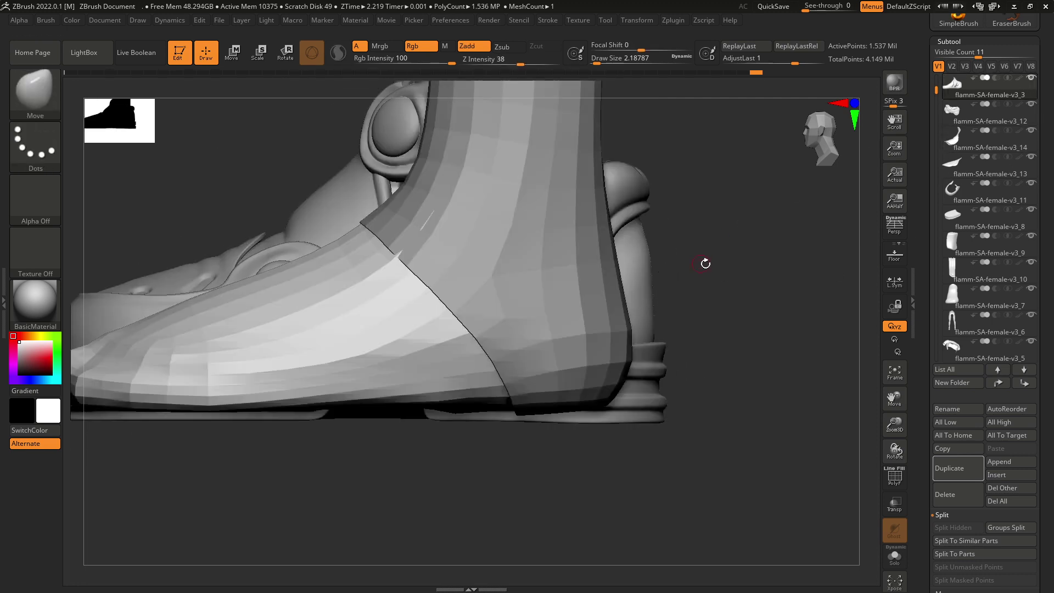
shift+click(1032, 79)
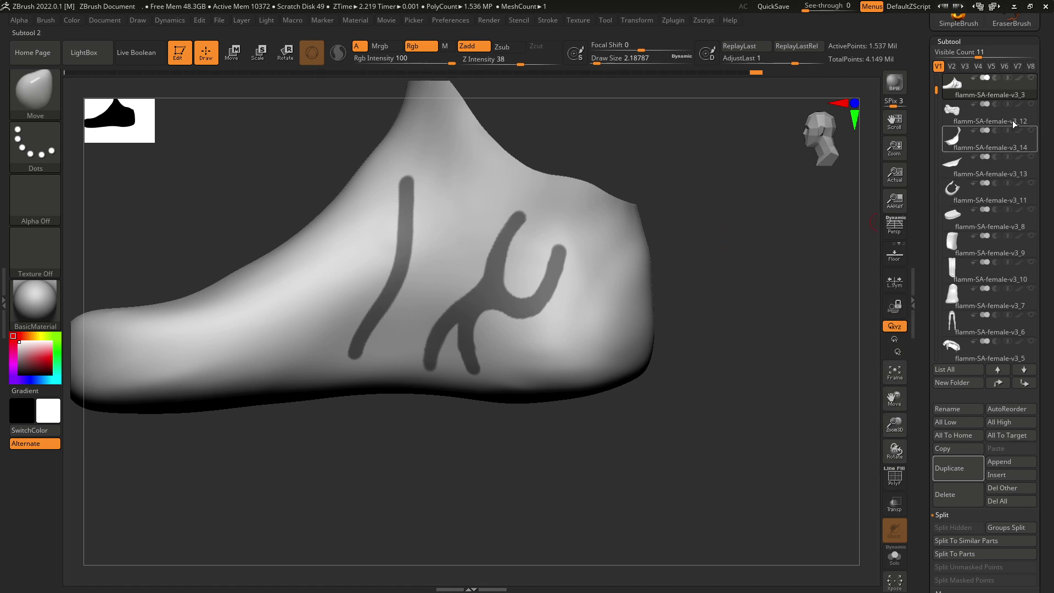
click(1032, 104)
click(1035, 131)
click(1033, 146)
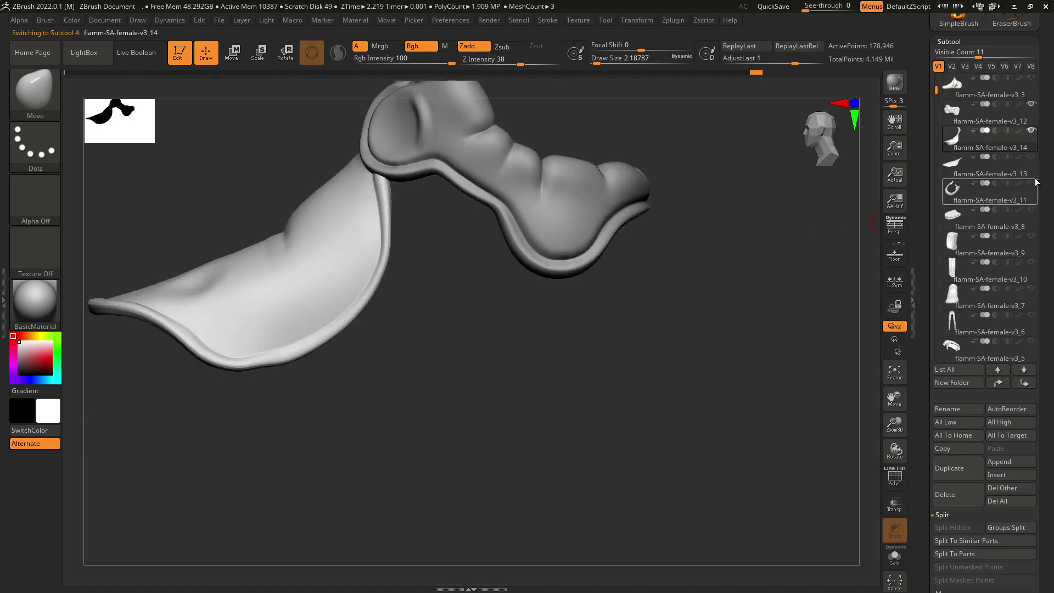
click(1032, 159)
key(super)
click(739, 180)
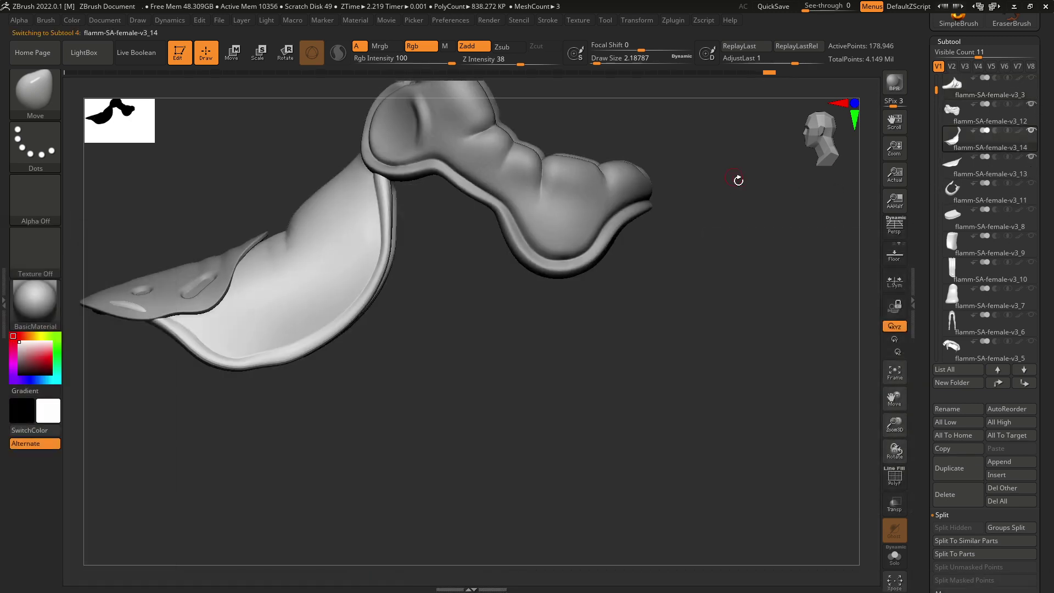
- Turn on subtools flamm-SA-female-v3_11, v3_8, v3_9 and v3_10, keeping v3_7 hidden
click(1033, 183)
click(1032, 210)
click(1033, 236)
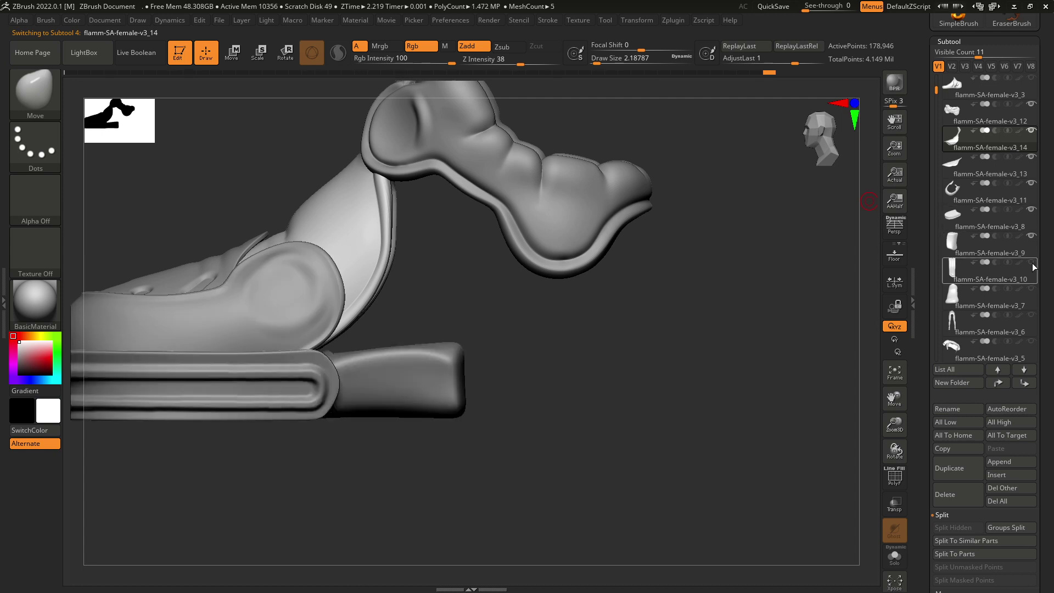
click(1033, 262)
click(1034, 290)
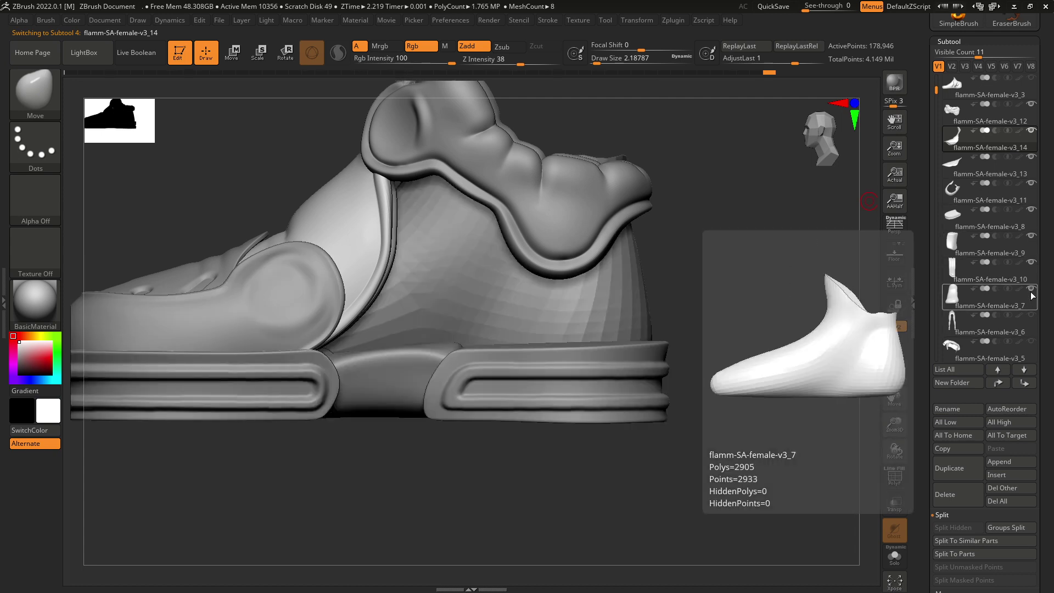
click(1034, 293)
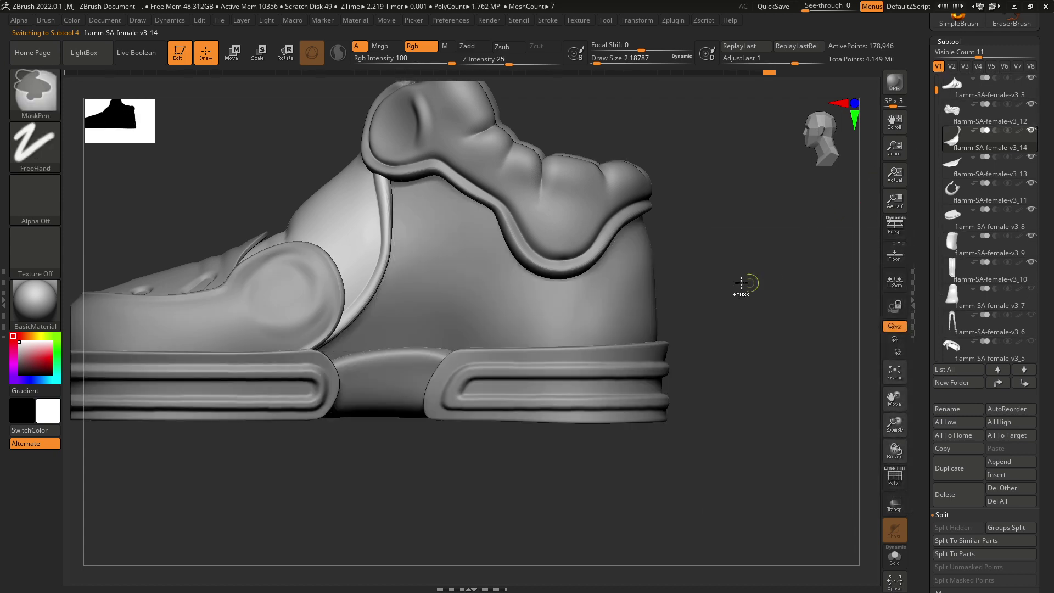
- Make the masked body flamm-SA-female-v3_3 the active subtool and show the button subtools PM3D_Sphere3D1_4 and PM3D_Sphere3D1_5
alt+right_drag(746, 282, 685, 297)
alt+click(554, 316)
ctrl+right_drag(577, 308, 641, 321)
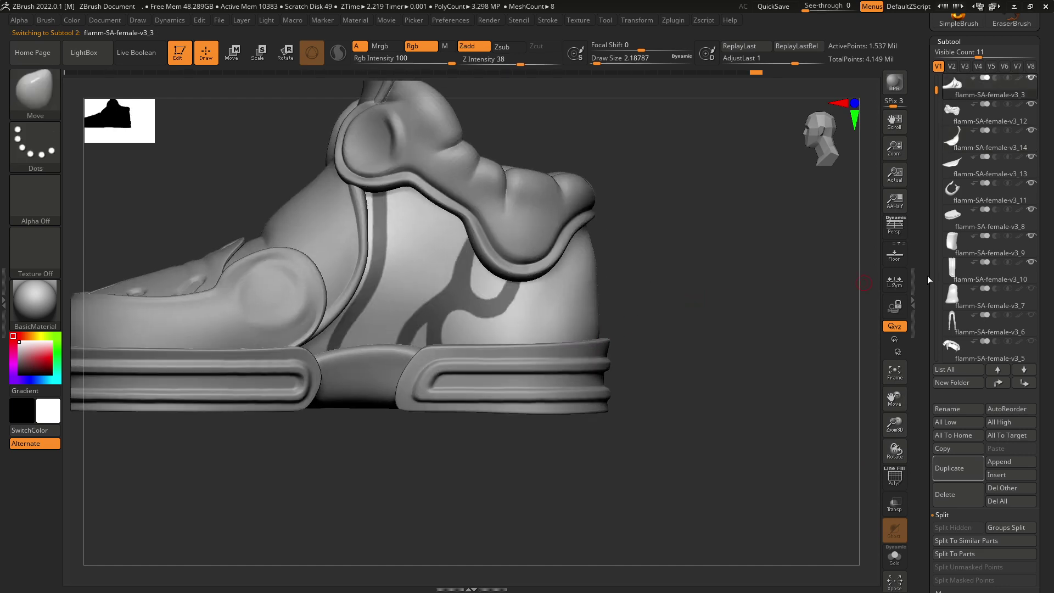
drag(936, 92, 934, 286)
click(1032, 237)
click(1032, 209)
- Invert the body's mask so only the stripe and branching lines are left unmasked
alt+right_drag(535, 291, 582, 297)
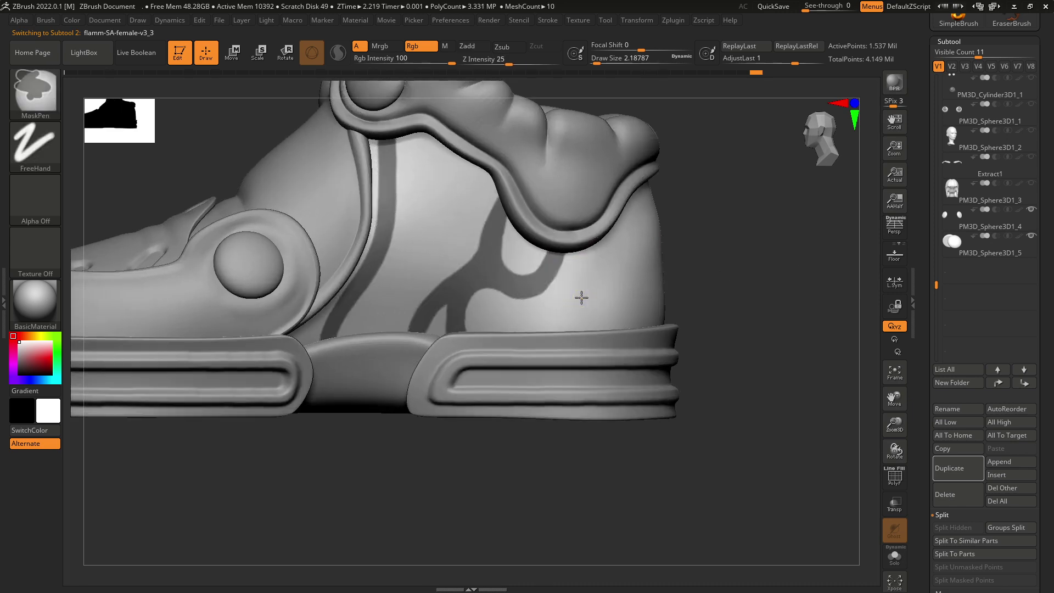
ctrl+click(718, 243)
ctrl+right_drag(678, 273, 708, 283)
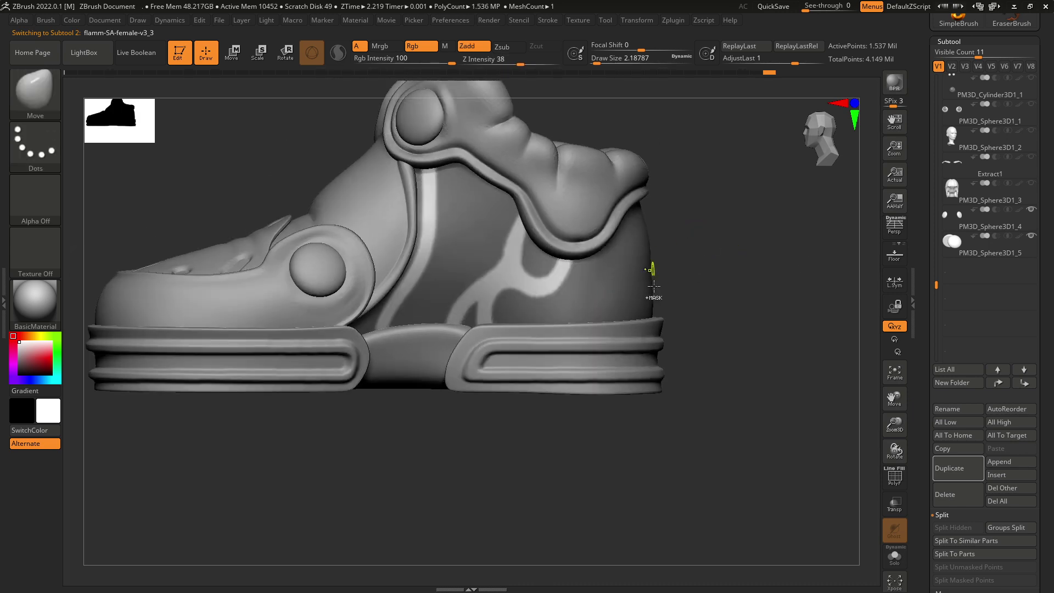
ctrl+click(706, 280)
ctrl+click(690, 277)
- Try scaling the unmasked stripe and branching lines, undo the change, and return to Draw mode
key(e)
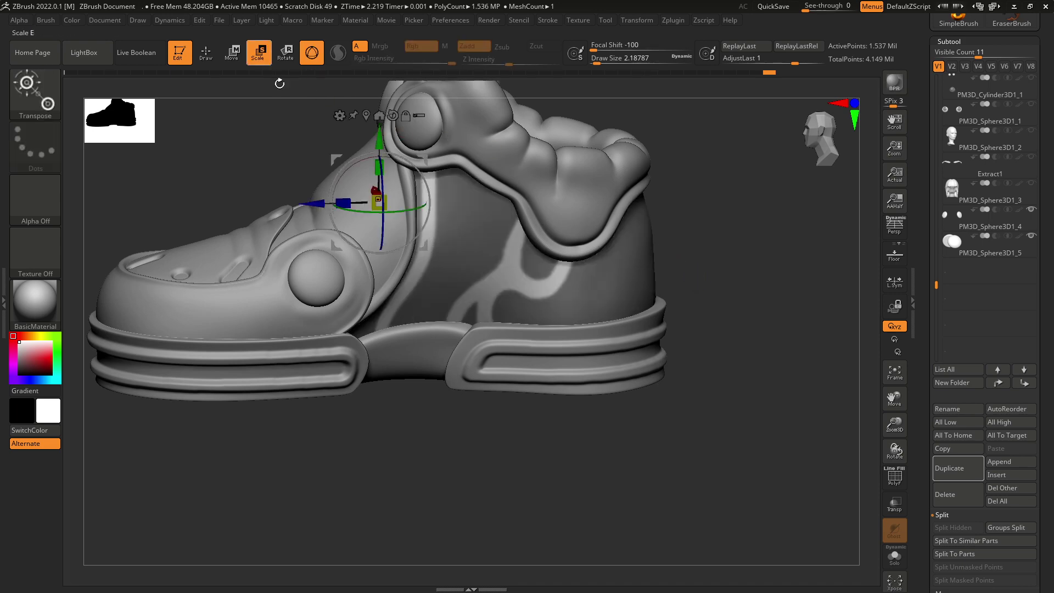
ctrl+drag(386, 197, 434, 198)
key(ctrl+z)
right_drag(708, 260, 681, 234)
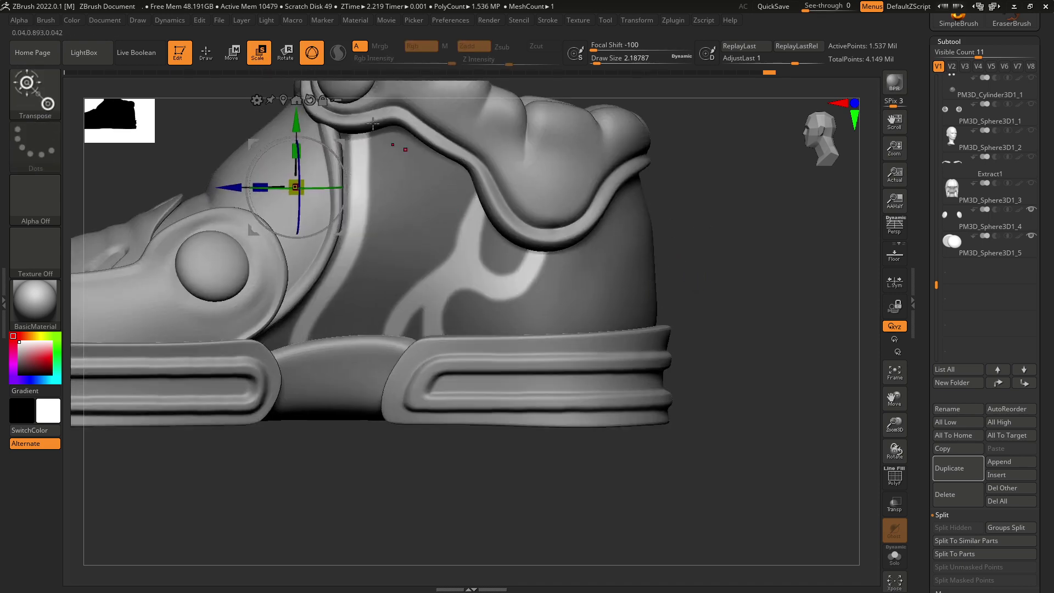
click(207, 55)
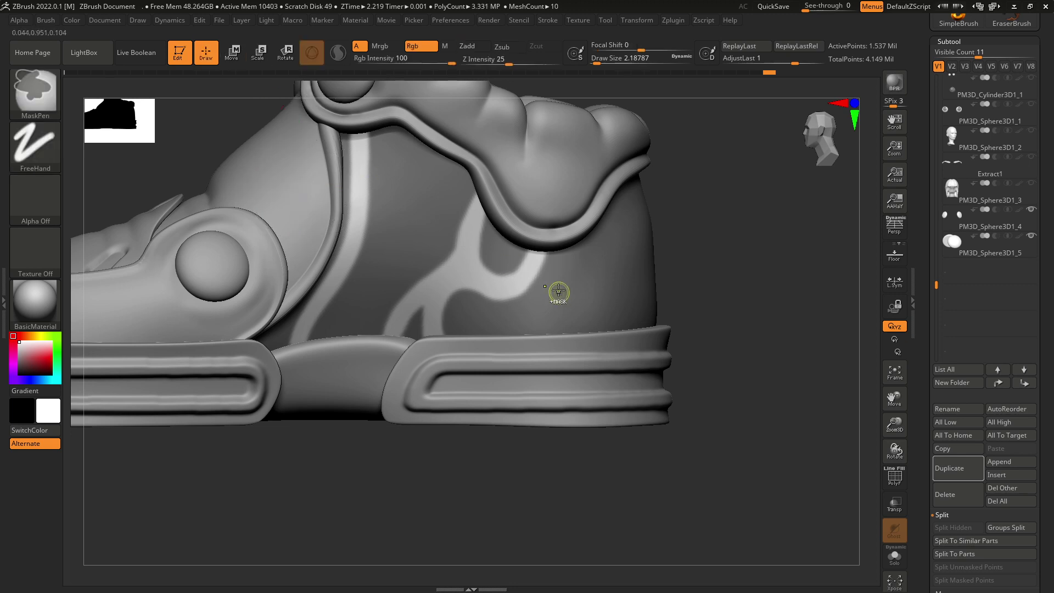
- Try raising the stripe and branching lines by scaling them outward, inspect both sides of the shoe, and undo the scaling
ctrl+click(690, 283)
ctrl+click(698, 247)
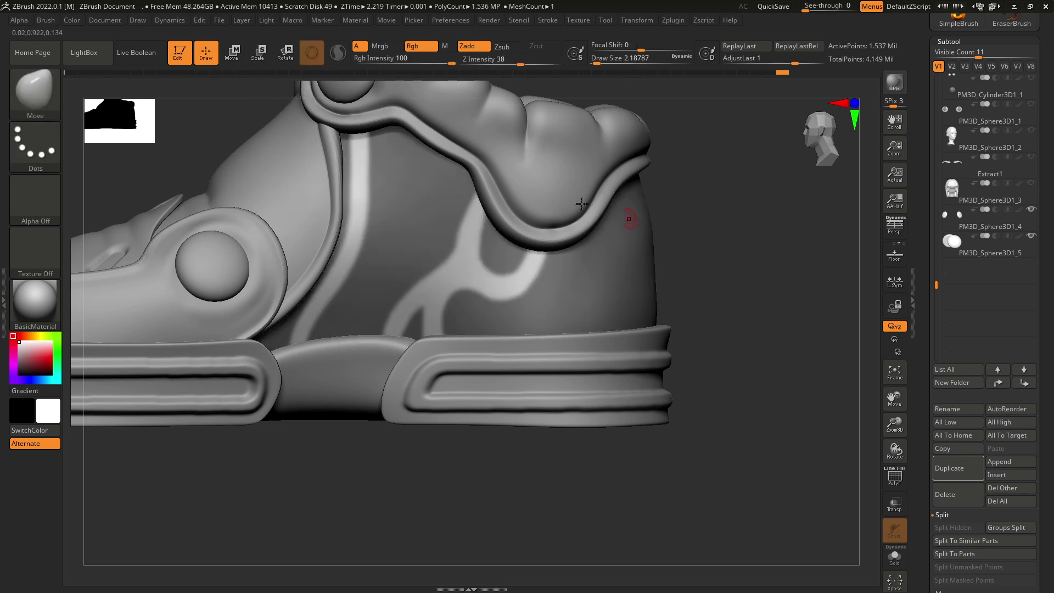
key(e)
drag(295, 187, 351, 148)
ctrl+right_drag(357, 142, 420, 157)
drag(598, 231, 614, 235)
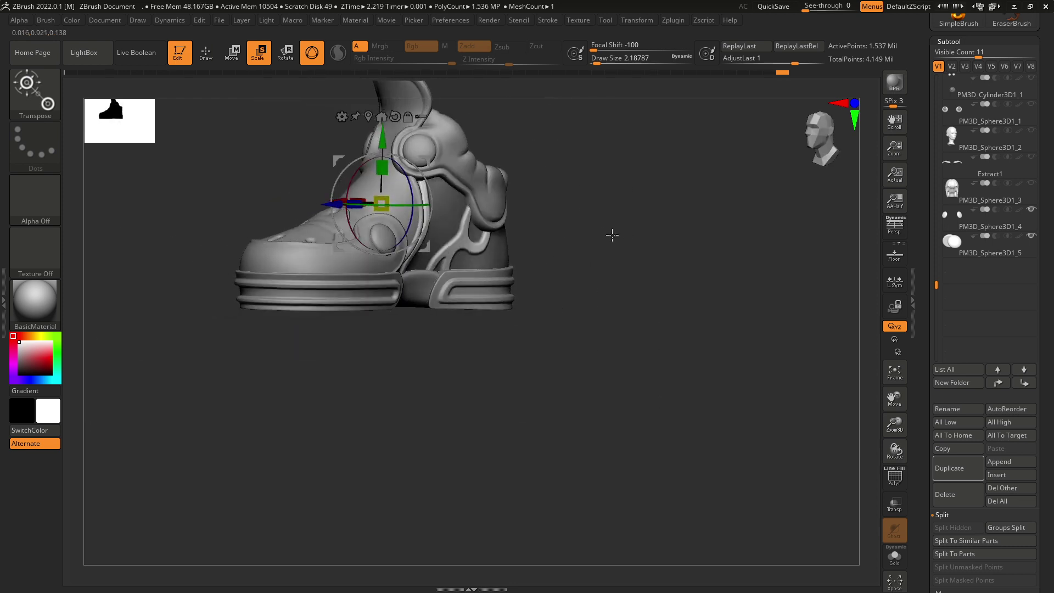
drag(588, 269, 613, 285)
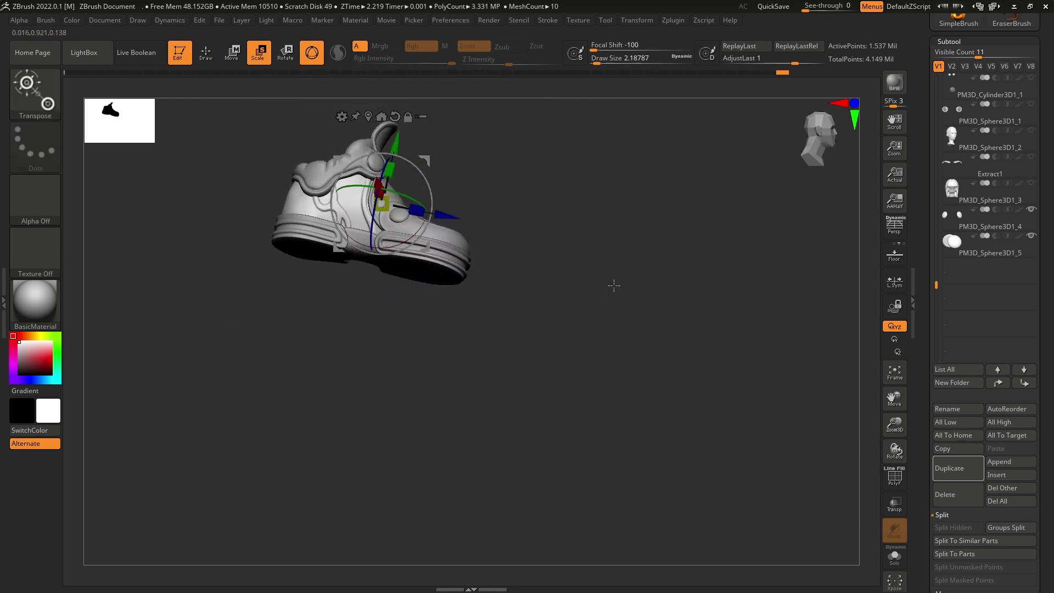
drag(566, 207, 540, 260)
ctrl+right_drag(540, 261, 559, 273)
mouse_move(560, 272)
mouse_down()
mouse_move(546, 224)
mouse_move(618, 287)
mouse_move(626, 269)
mouse_move(608, 259)
mouse_move(601, 287)
mouse_move(671, 326)
mouse_move(614, 291)
mouse_up()
key(ctrl+z)
key(ctrl+z)
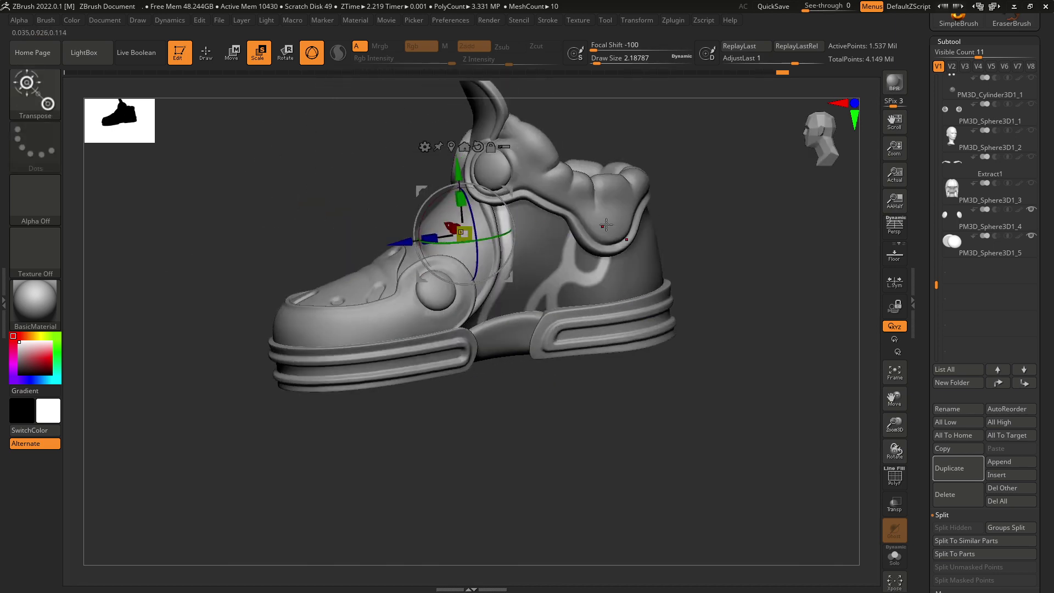
- Mask over the branching line pattern on the side panel, leaving only the front stripe unmasked
click(208, 58)
ctrl+drag(610, 140, 514, 354)
mouse_move(635, 448)
ctrl+mouse_down()
mouse_move(544, 329)
mouse_move(494, 306)
ctrl+mouse_up()
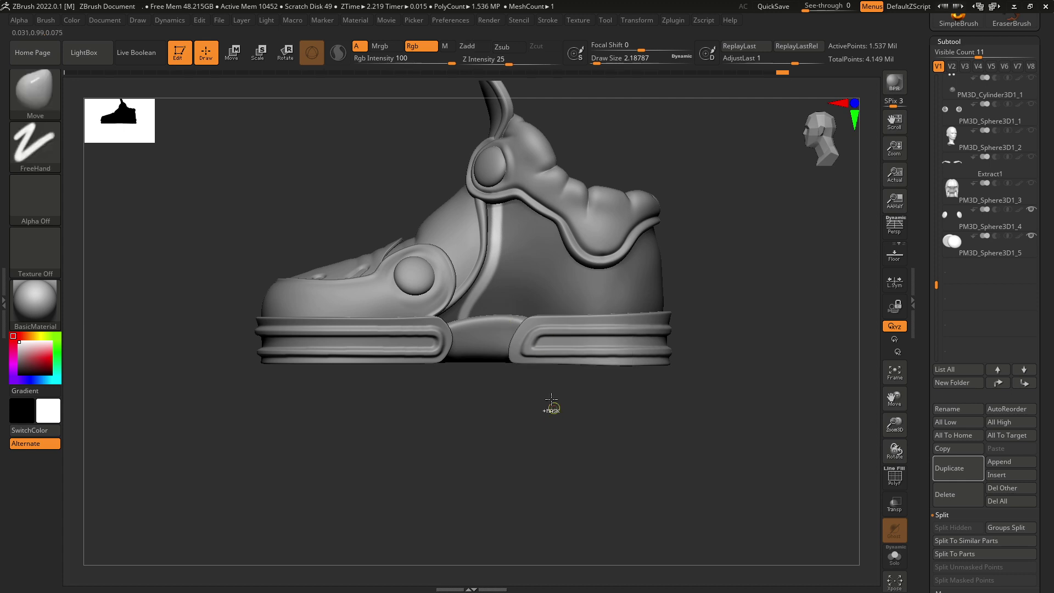
mouse_move(551, 405)
mouse_down()
mouse_move(569, 462)
mouse_move(597, 432)
mouse_up()
right_drag(598, 431, 536, 376)
ctrl+right_drag(536, 376, 570, 475)
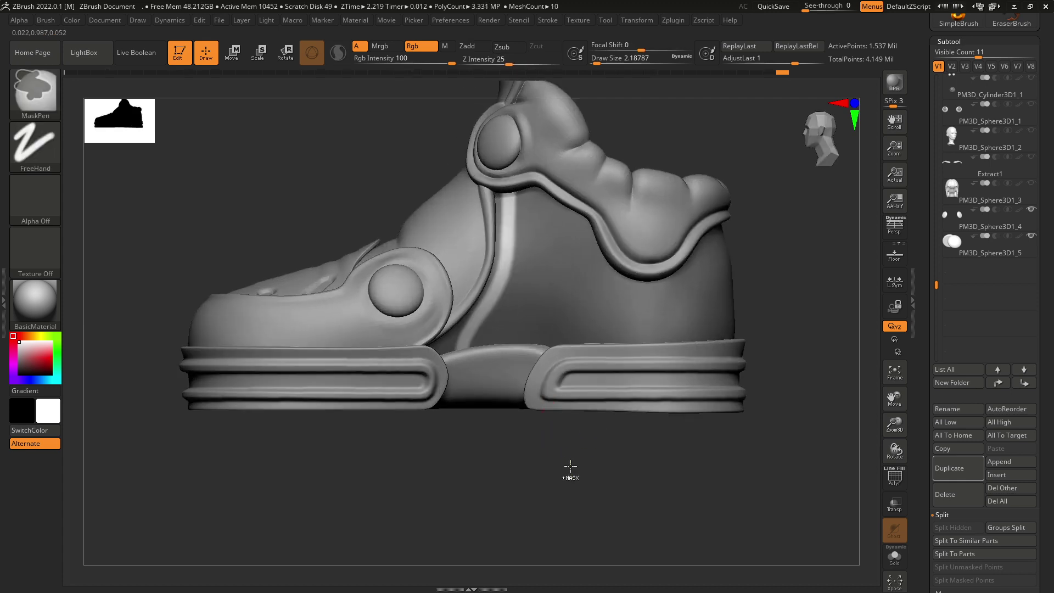
- Scale the unmasked front stripe outward into a raised band and clear the body's mask
ctrl+click(569, 476)
ctrl+click(303, 137)
click(258, 53)
ctrl+right_drag(330, 181, 385, 173)
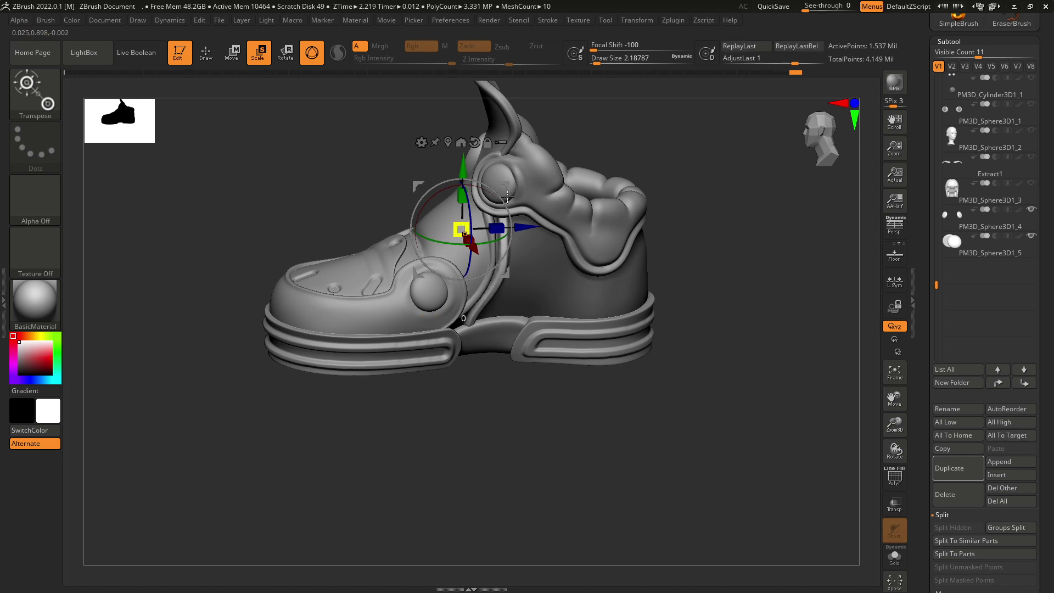
key(q)
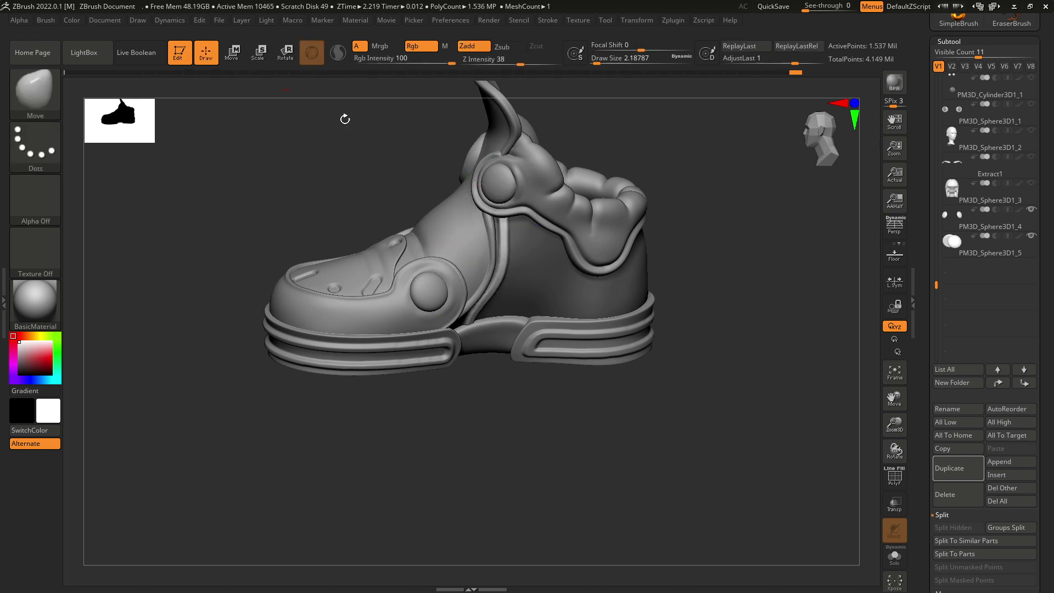
mouse_move(346, 117)
shift+mouse_down()
mouse_move(706, 283)
mouse_move(699, 313)
shift+mouse_up()
mouse_move(699, 314)
ctrl+right_down()
mouse_move(681, 351)
mouse_move(718, 410)
mouse_move(599, 307)
mouse_move(572, 249)
mouse_move(607, 285)
ctrl+right_up()
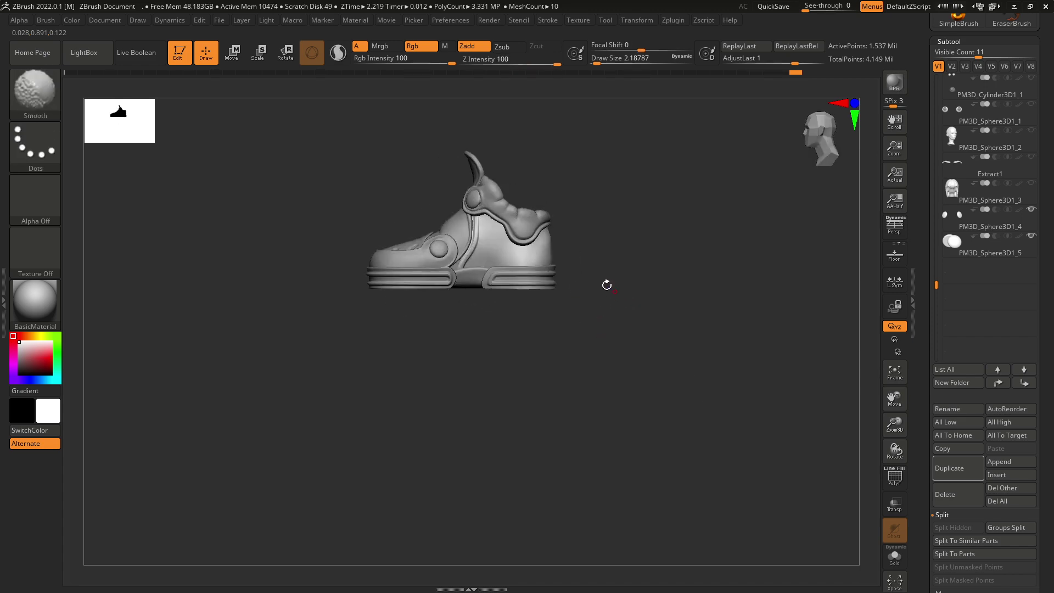
- Choose the DamStandard brush, test and undo a stroke on the side panel, and set the draw size to about 5.75
ctrl+right_drag(516, 264, 531, 274)
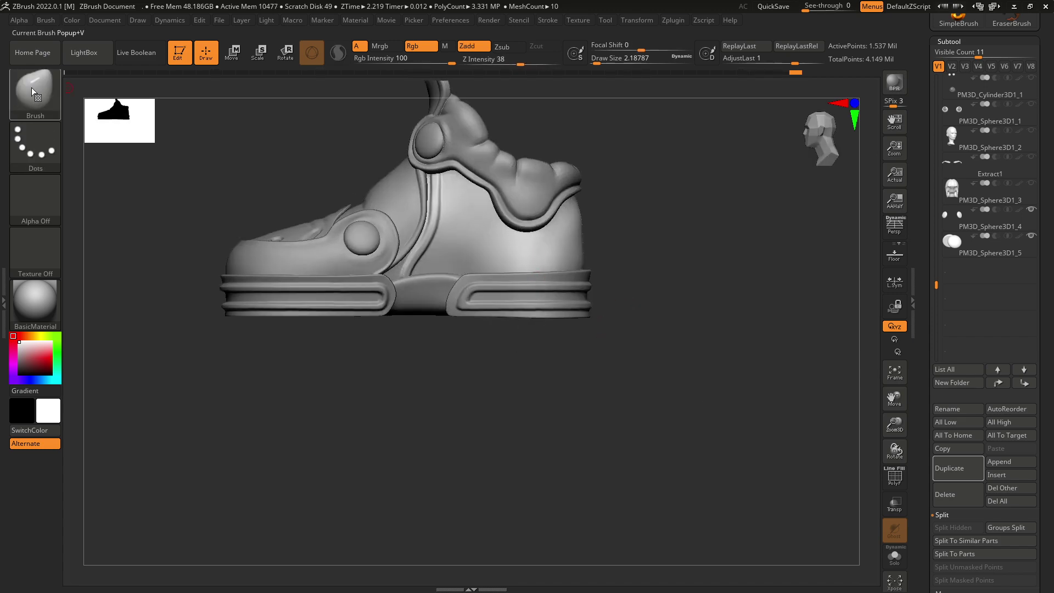
key(b)
key(d)
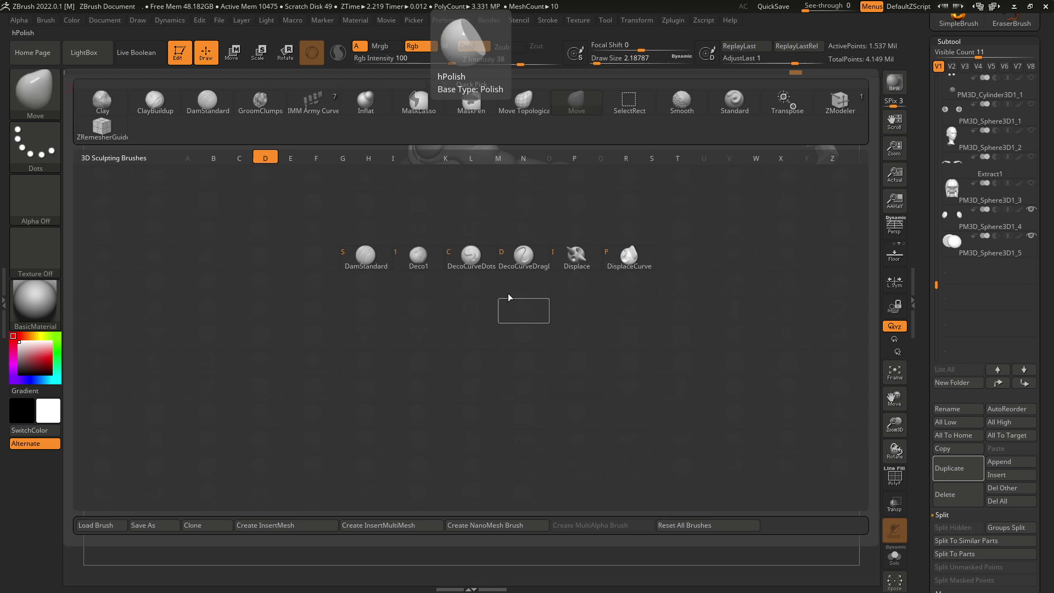
click(352, 251)
mouse_move(530, 233)
mouse_down()
mouse_move(473, 295)
mouse_move(528, 242)
mouse_up()
key(ctrl+z)
key(space)
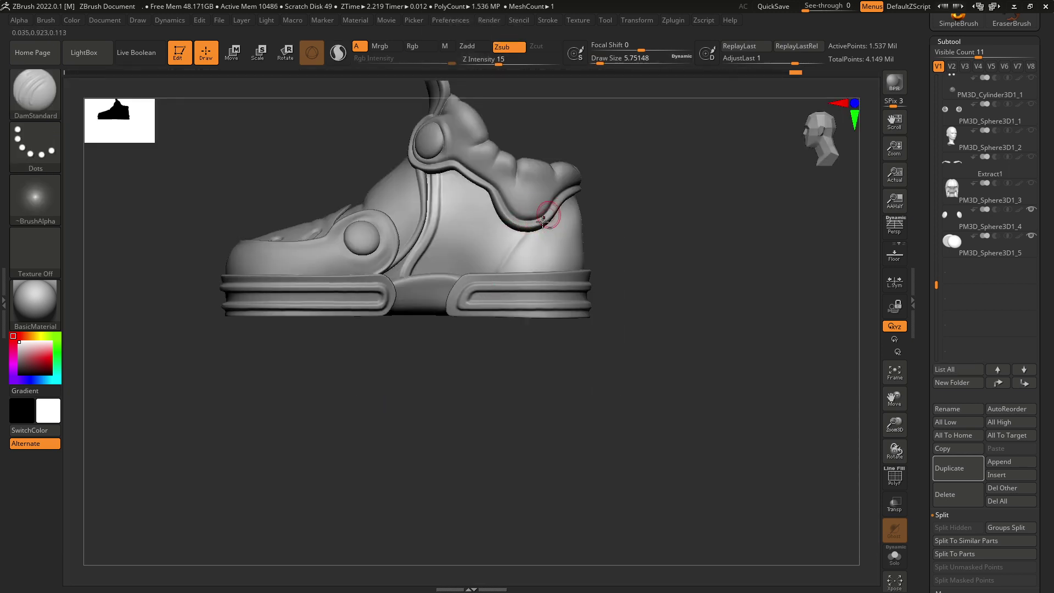
- Carve a thin diagonal groove on the rear side panel from the collar's lowest curve down to the sole
ctrl+right_drag(502, 255, 541, 406)
ctrl+right_drag(558, 170, 527, 235)
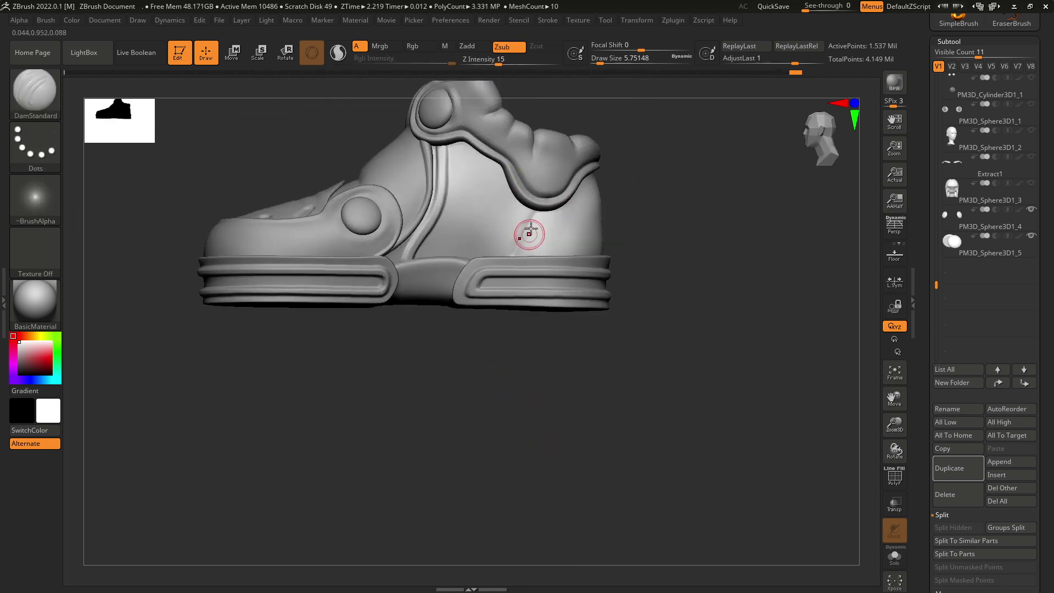
ctrl+right_drag(526, 198, 532, 324)
drag(549, 213, 496, 345)
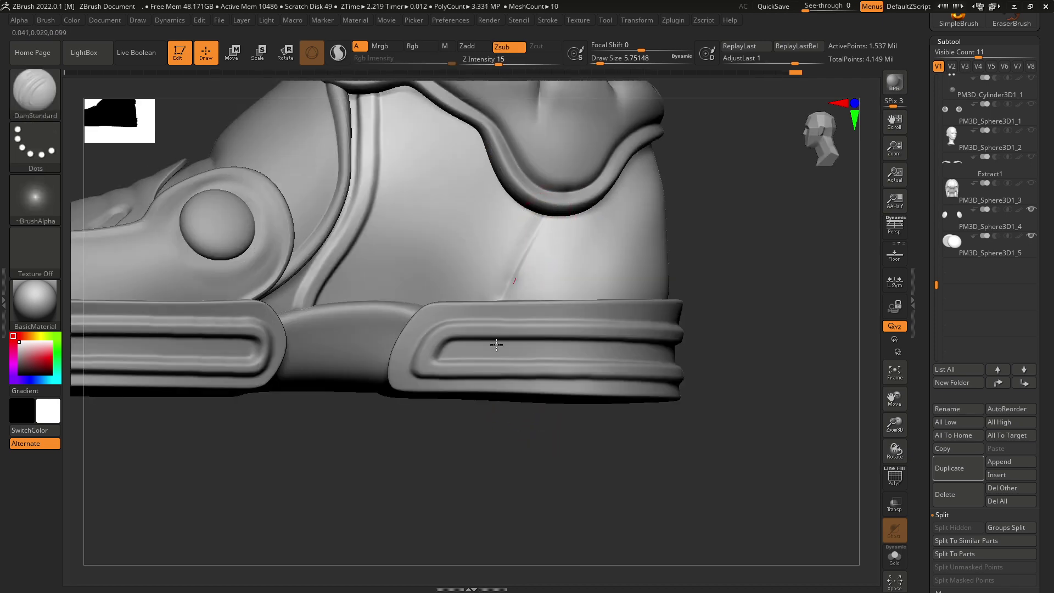
- Undo the diagonal groove carved on the rear side panel
ctrl+right_drag(515, 299, 529, 211)
ctrl+shift+click(500, 320)
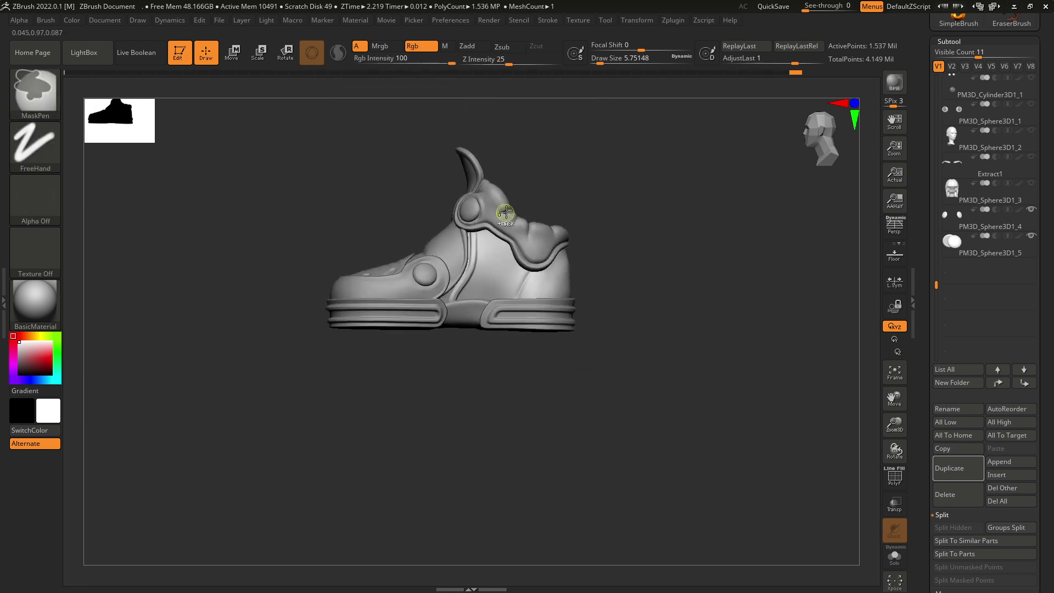
ctrl+right_drag(628, 295, 574, 305)
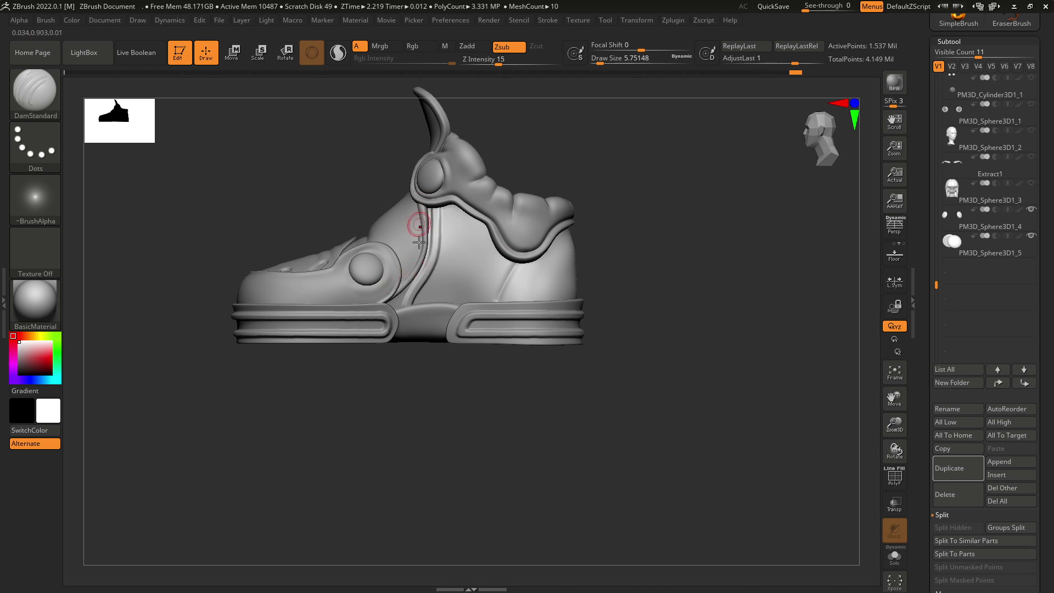
ctrl+right_drag(418, 236, 544, 275)
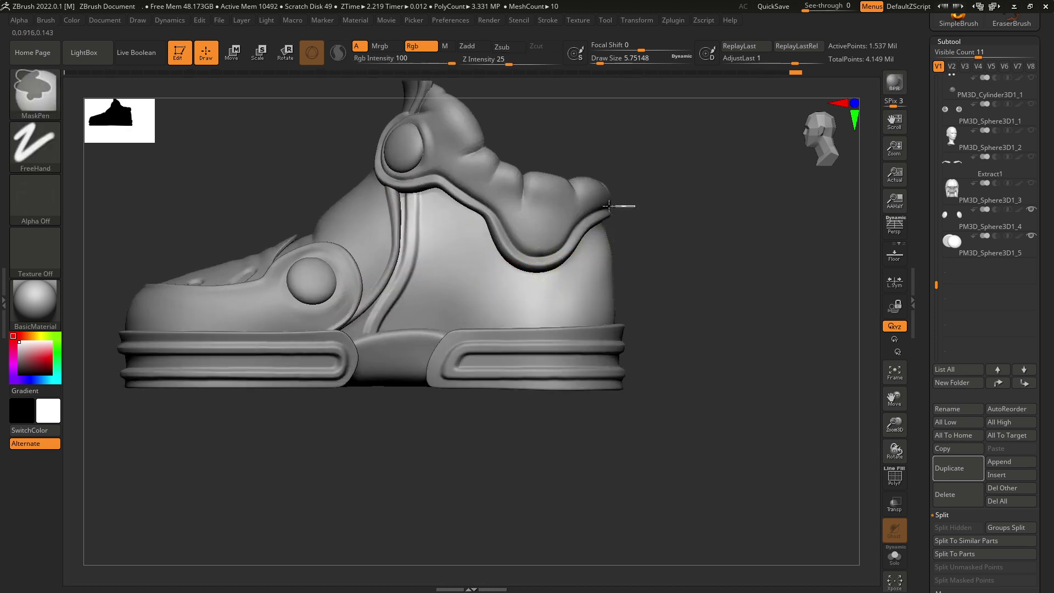
ctrl+drag(634, 206, 542, 272)
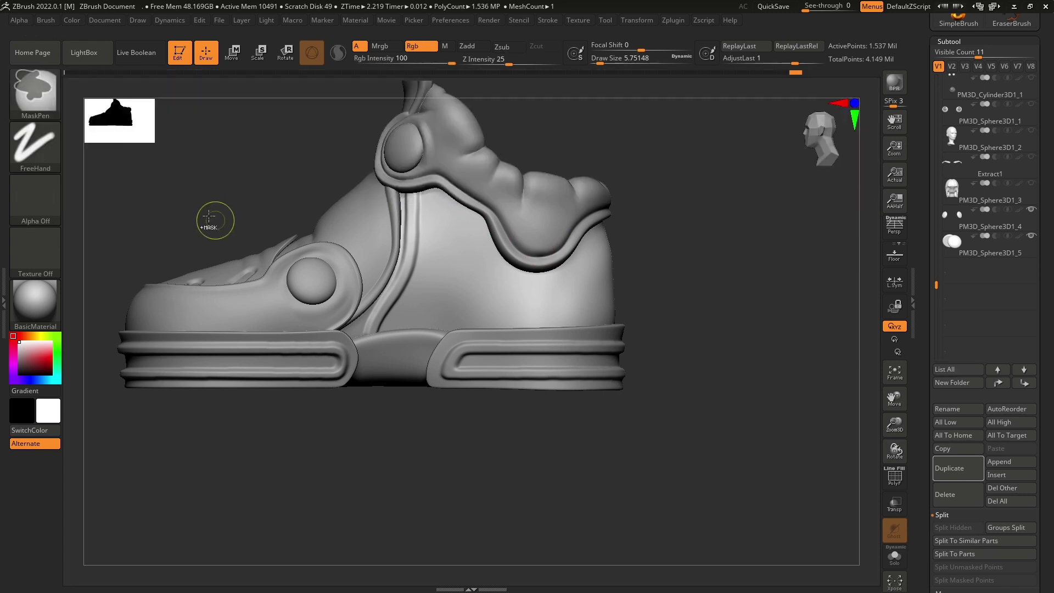
- Lasso-mask the side panel's heel section behind a diagonal from the collar's lowest curve to the sole, and duplicate the subtool
key(b)
key(m)
key(l)
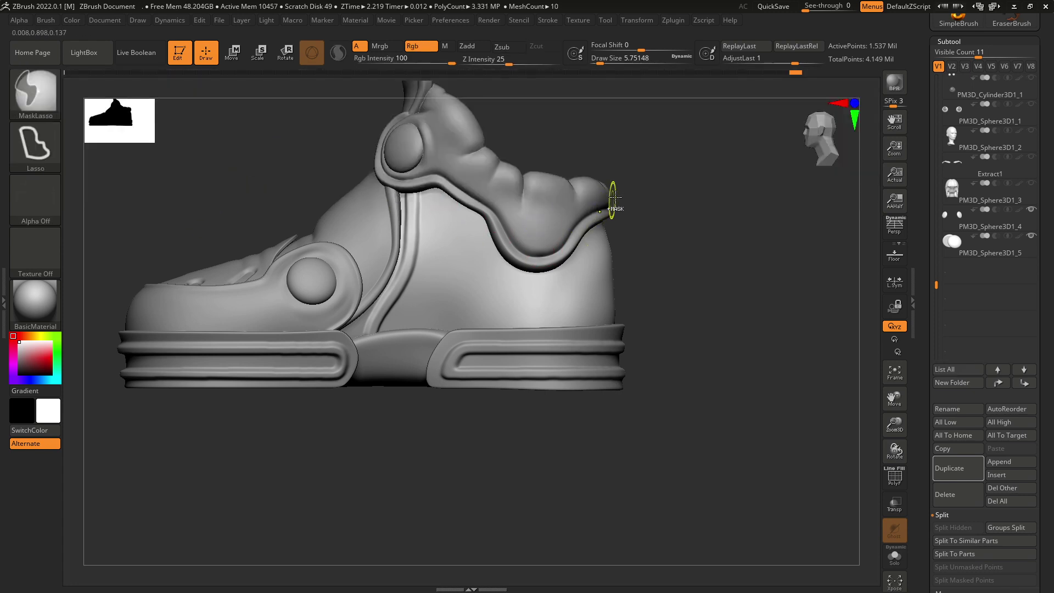
mouse_move(568, 226)
ctrl+mouse_down()
mouse_move(604, 395)
mouse_move(714, 379)
mouse_move(643, 379)
ctrl+mouse_up()
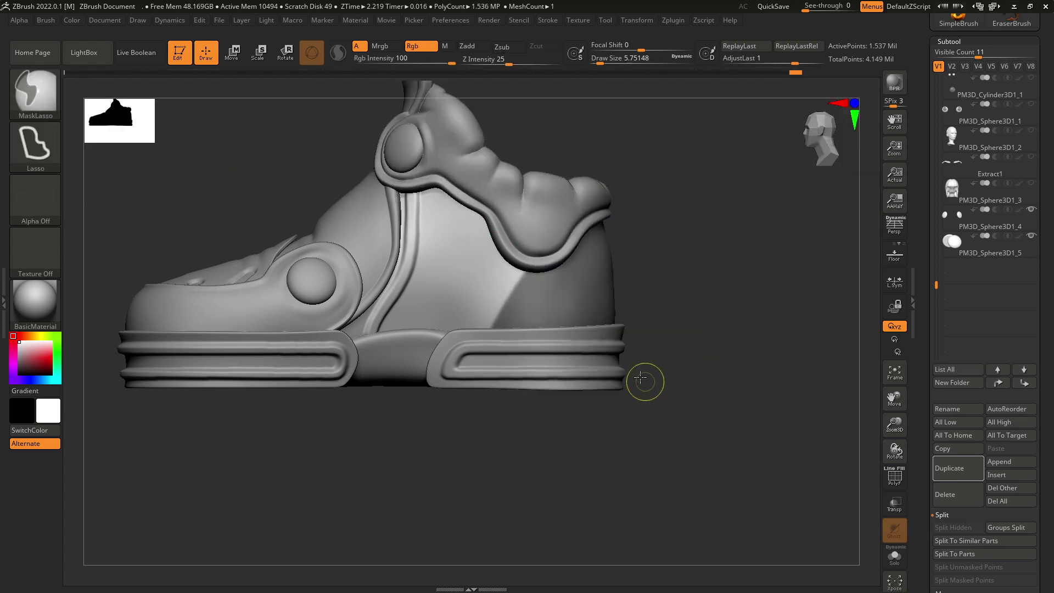
mouse_move(607, 306)
ctrl+alt+mouse_down()
mouse_move(535, 311)
mouse_move(599, 423)
mouse_move(604, 384)
ctrl+alt+mouse_up()
mouse_move(605, 236)
ctrl+alt+mouse_down()
mouse_move(604, 212)
mouse_move(555, 212)
mouse_move(511, 241)
mouse_move(606, 181)
mouse_move(631, 341)
mouse_move(631, 295)
mouse_move(730, 363)
ctrl+alt+mouse_up()
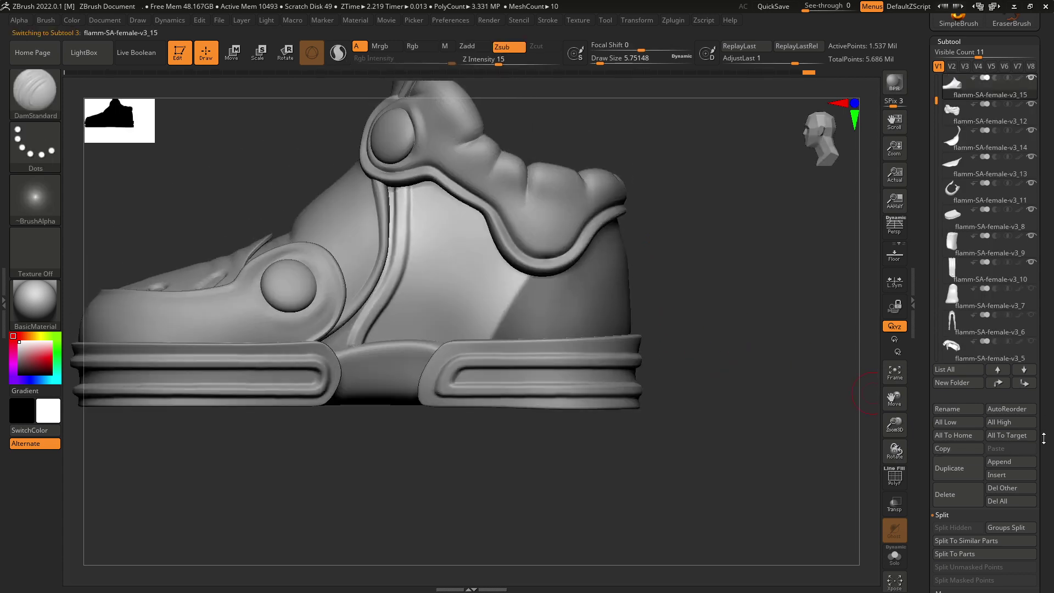
- Delete the duplicate's lower subdivision levels and split off its unmasked points
scroll(1033, 385, down, 3)
scroll(974, 341, down, 6)
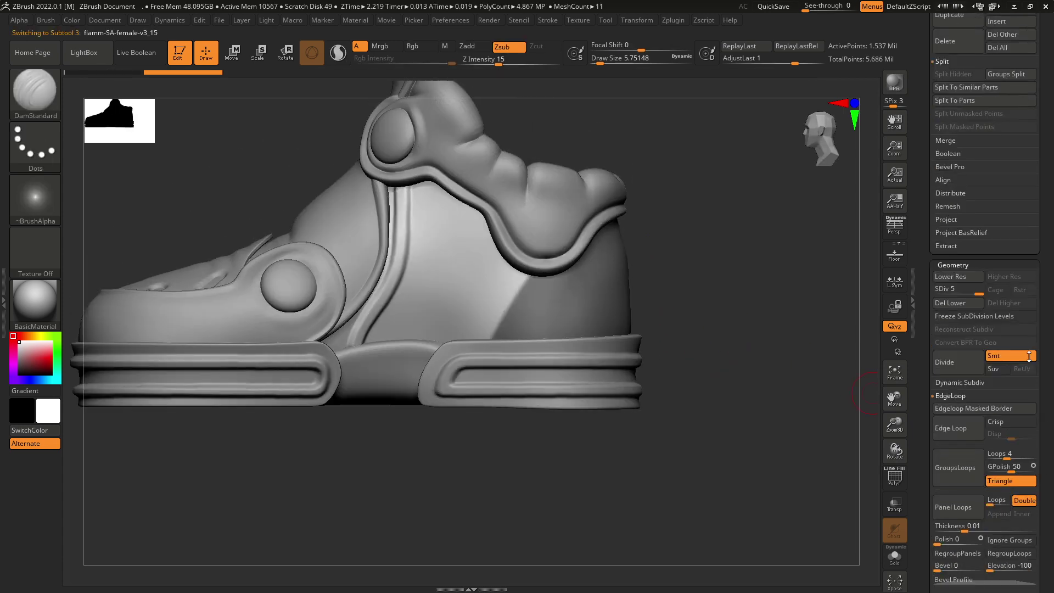
click(972, 314)
scroll(983, 264, up, 2)
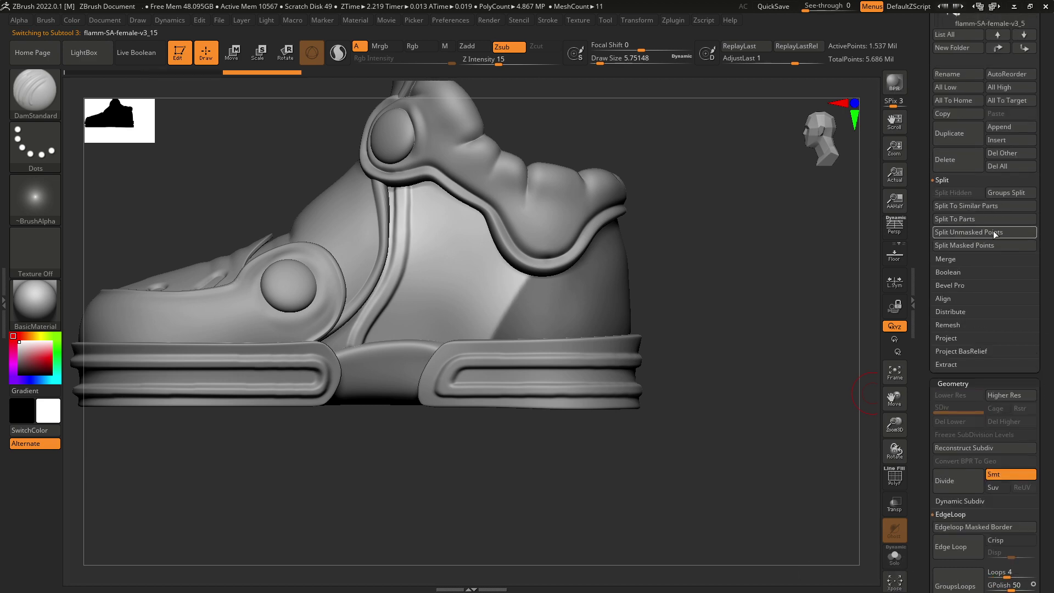
click(983, 233)
scroll(1035, 361, up, 2)
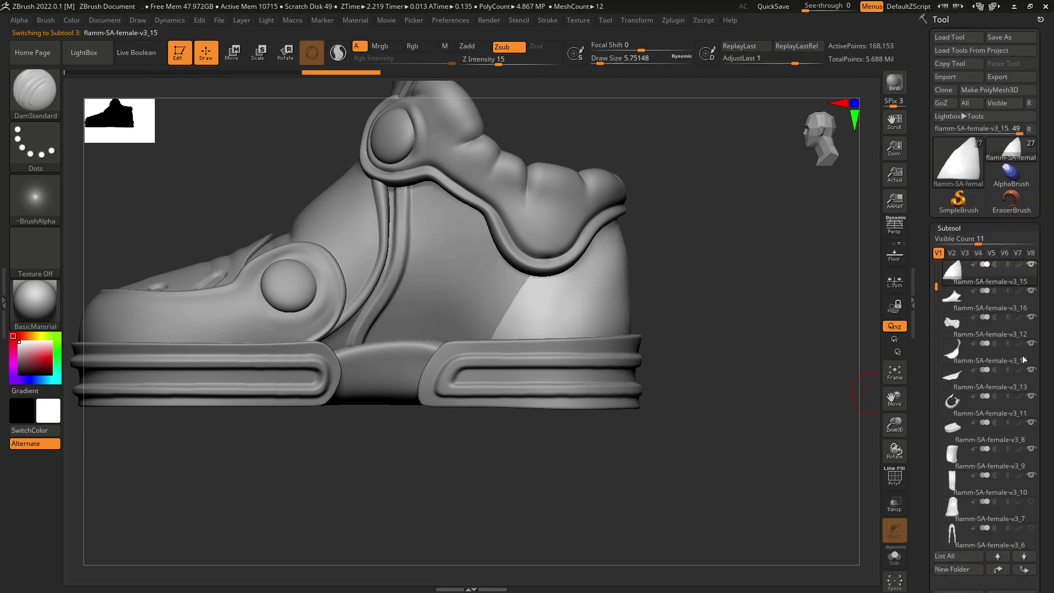
- Delete the split-off front part of the duplicate and select the remaining heel piece
click(957, 308)
drag(1036, 451, 1036, 109)
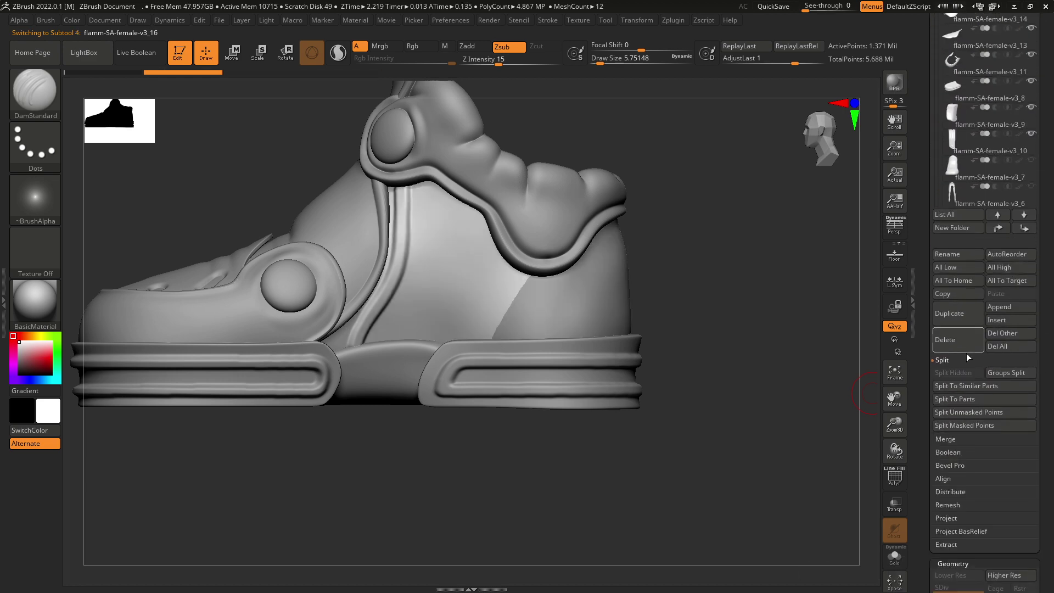
click(966, 351)
click(857, 364)
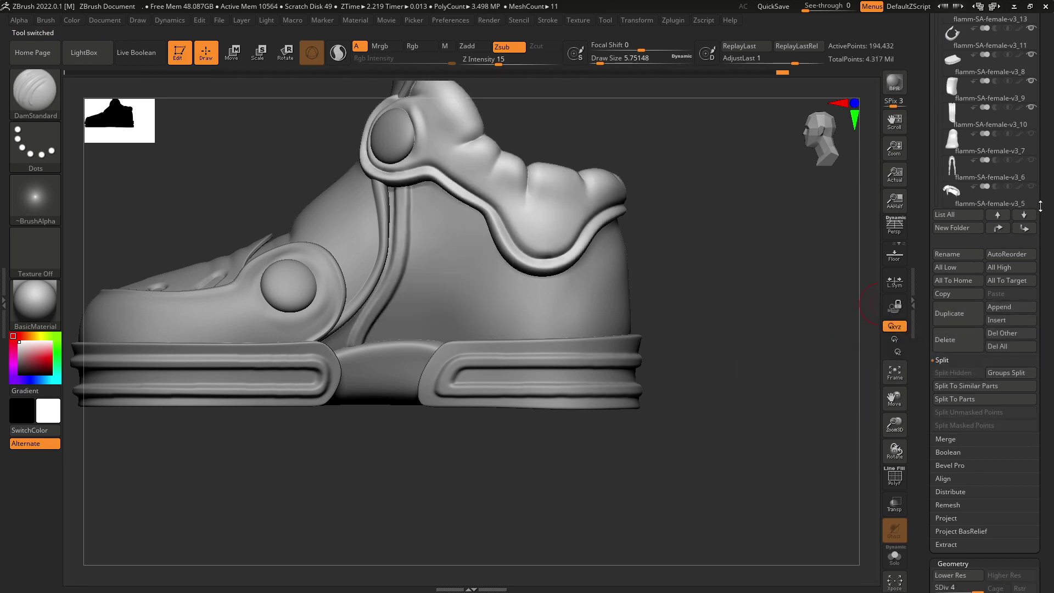
drag(1041, 206, 1019, 327)
click(967, 253)
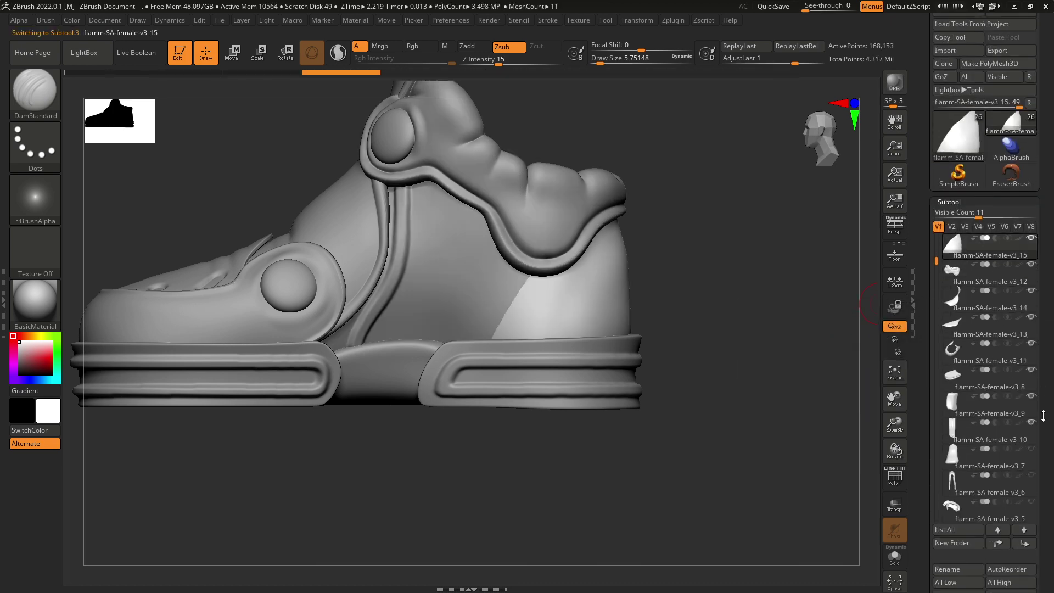
- Remesh the heel piece with ZRemesher at a target polygon count of about 0.43, show its wireframe, and remesh it again
drag(1044, 416, 995, 287)
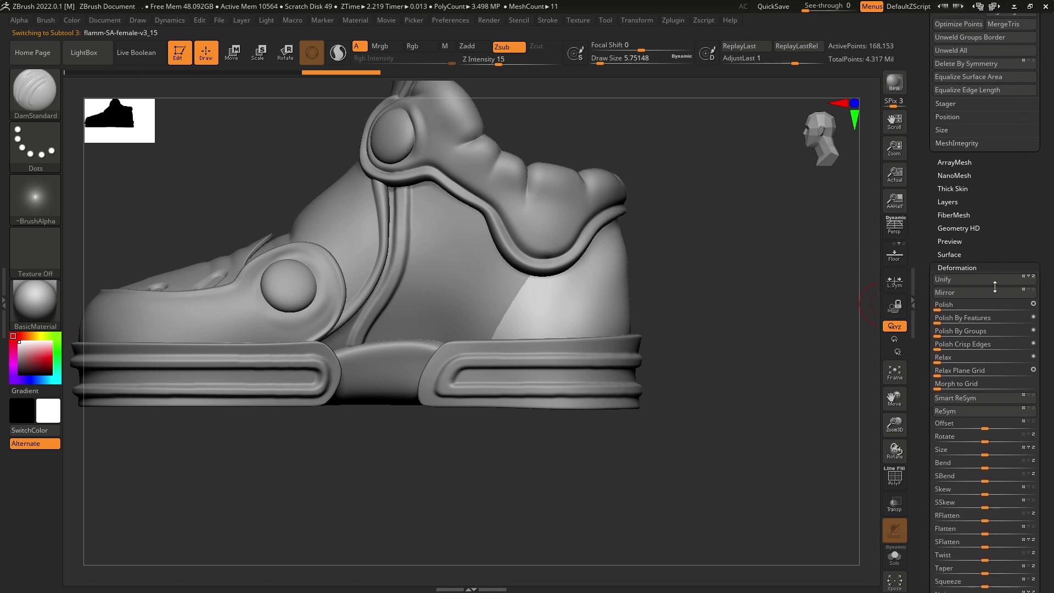
scroll(997, 325, up, 8)
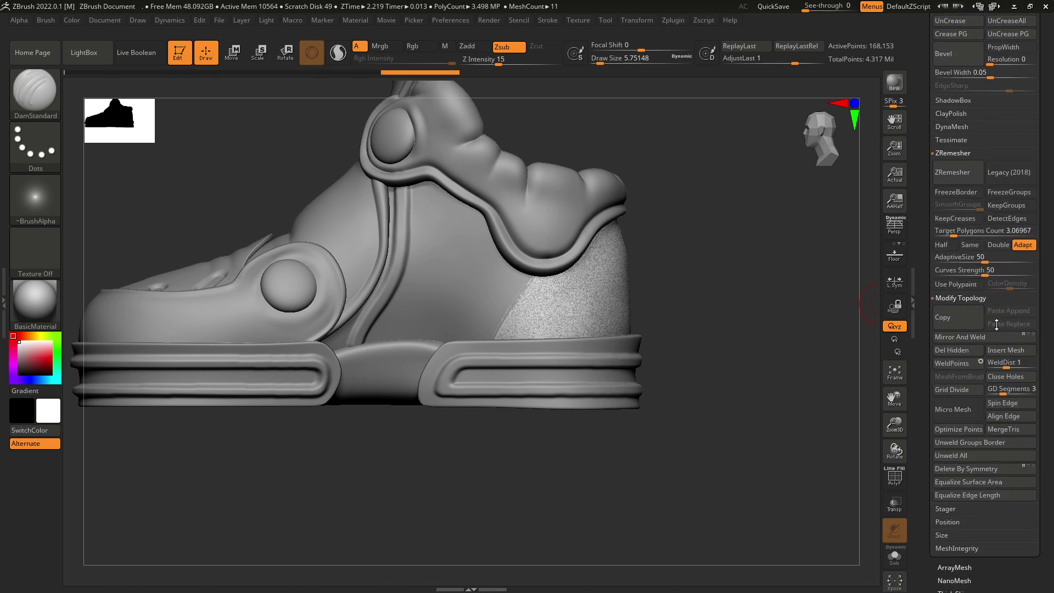
drag(997, 325, 996, 314)
scroll(1035, 327, up, 1)
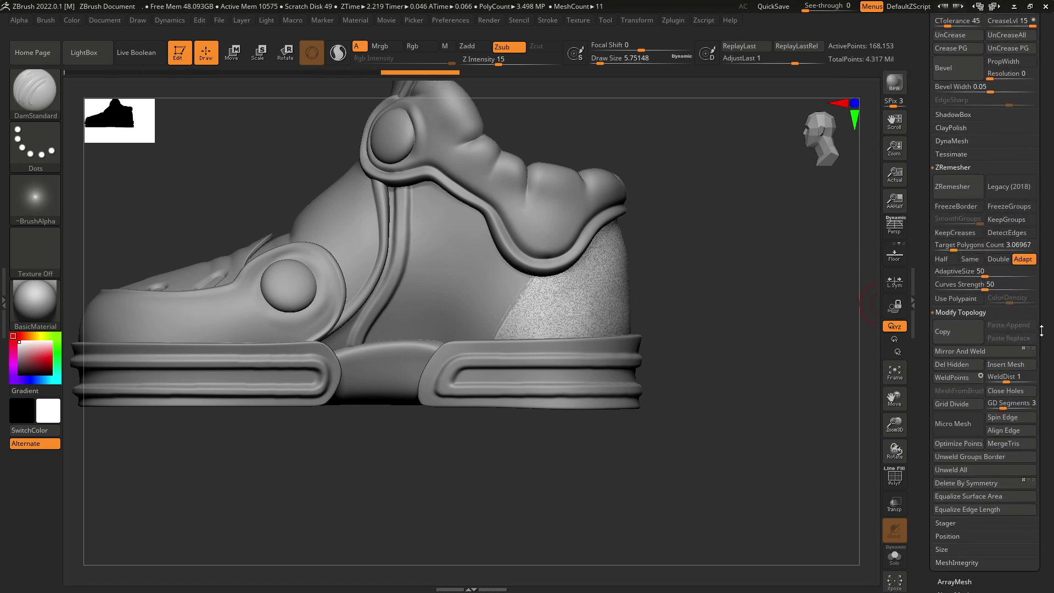
drag(952, 278, 945, 269)
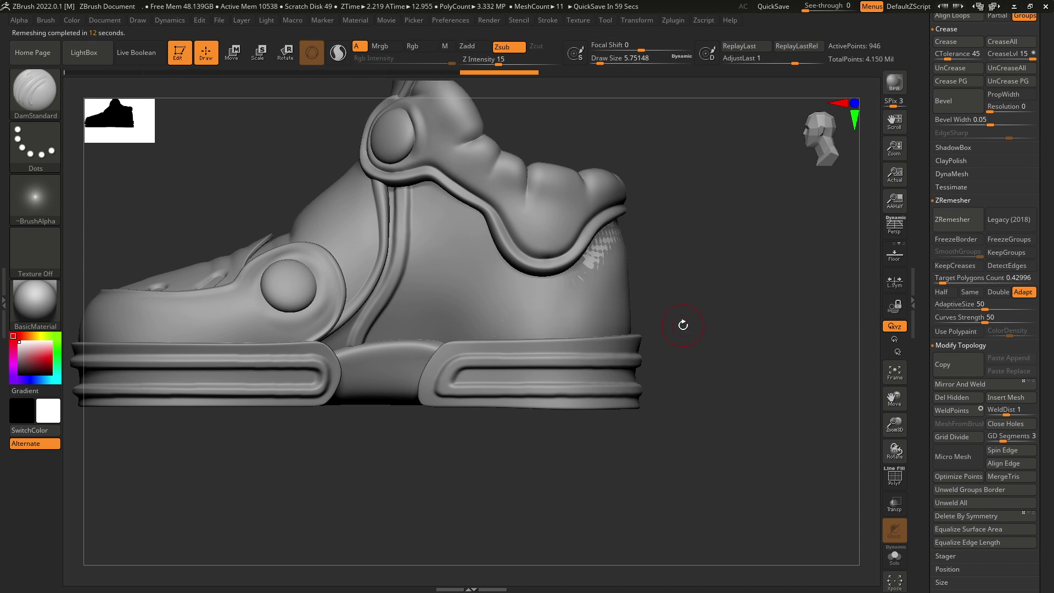
click(896, 478)
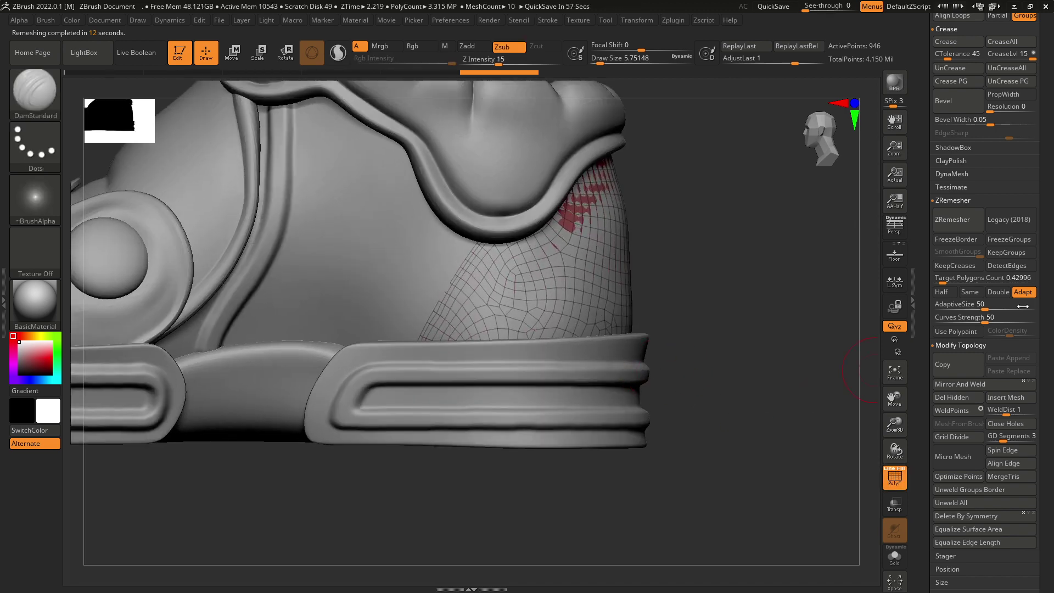
click(947, 217)
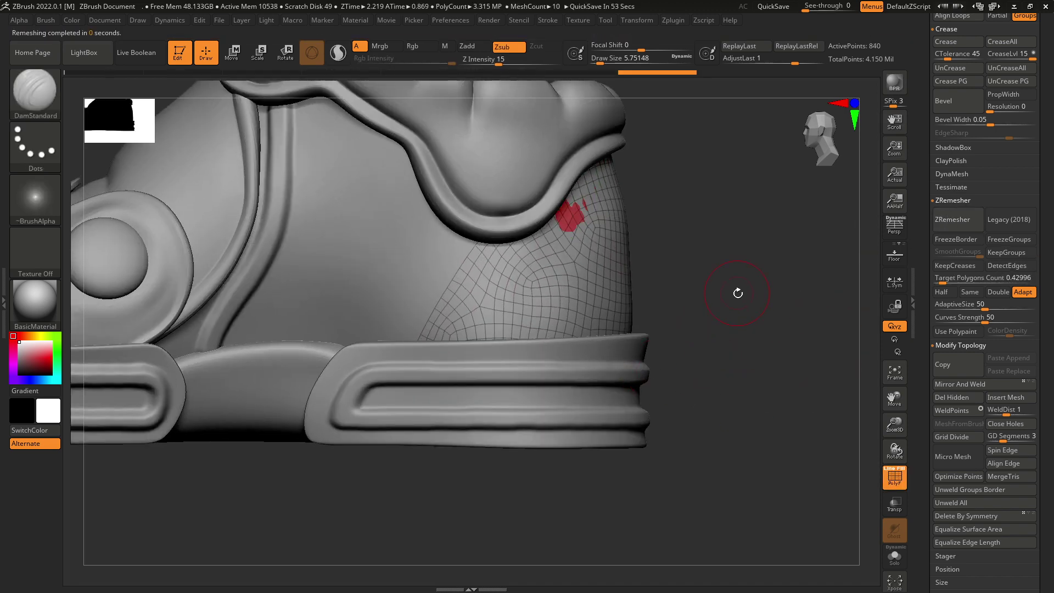
- Try thickening the heel piece with Panel Loops at thickness 0.01 and elevation -100, and undo it
scroll(1038, 218, up, 5)
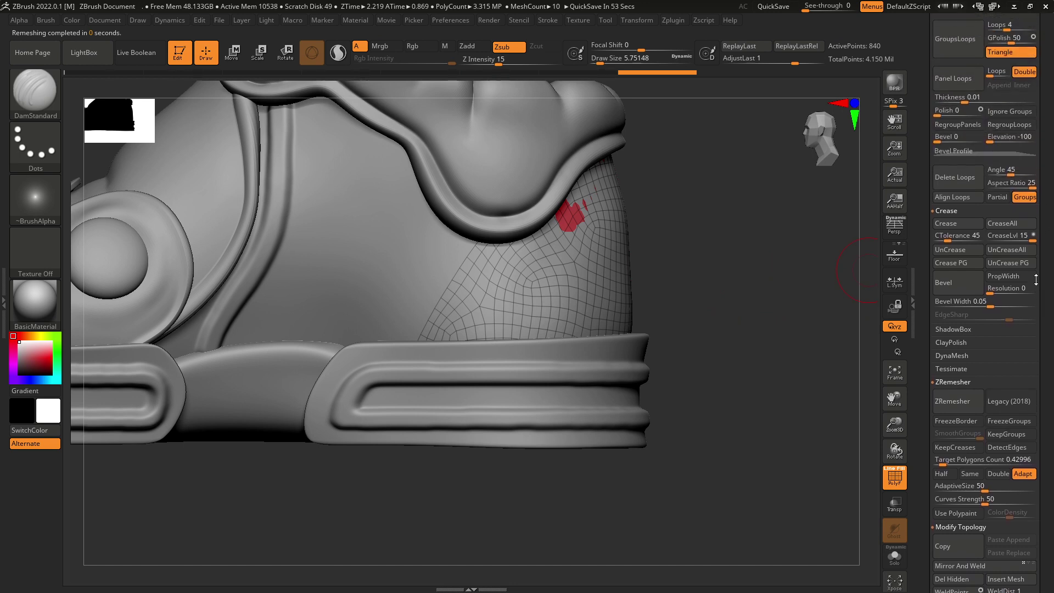
scroll(1032, 301, up, 3)
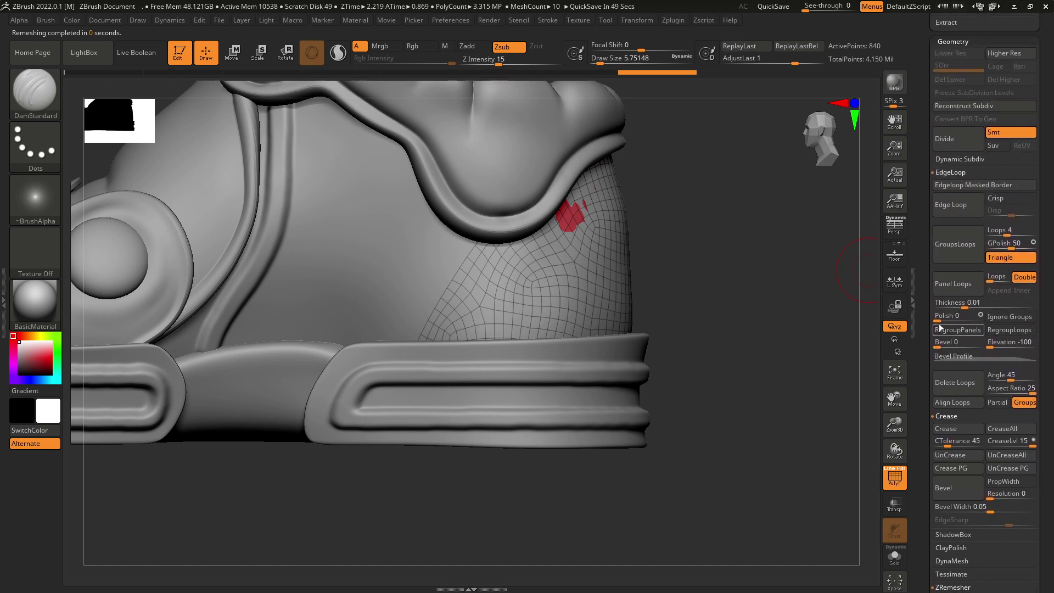
click(952, 289)
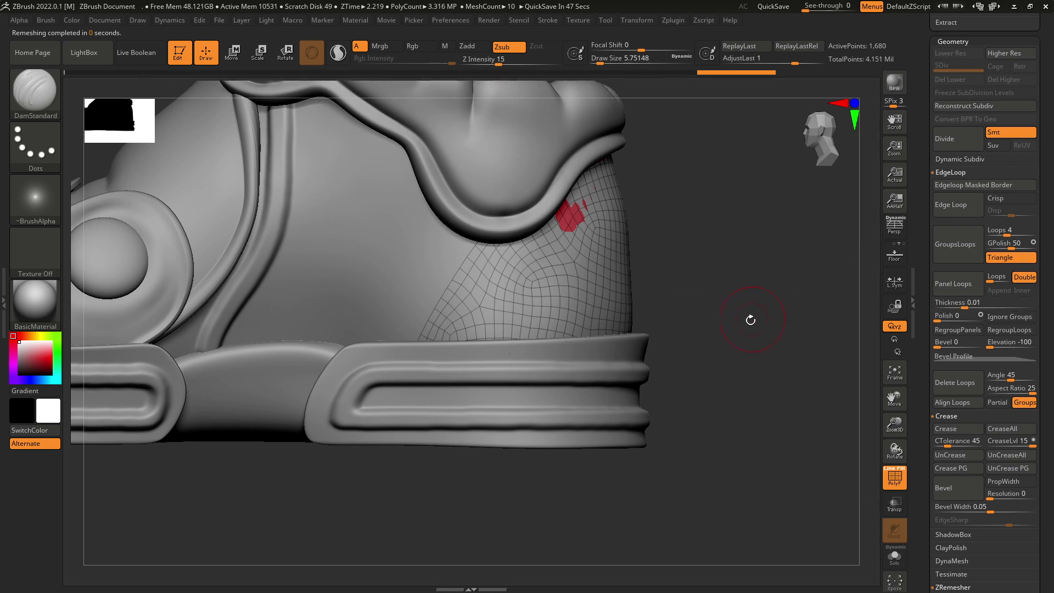
drag(751, 320, 744, 321)
key(ctrl+z)
- Thicken the heel piece with Panel Loops at elevation 100 and thickness about 0.004
click(996, 342)
key(Return)
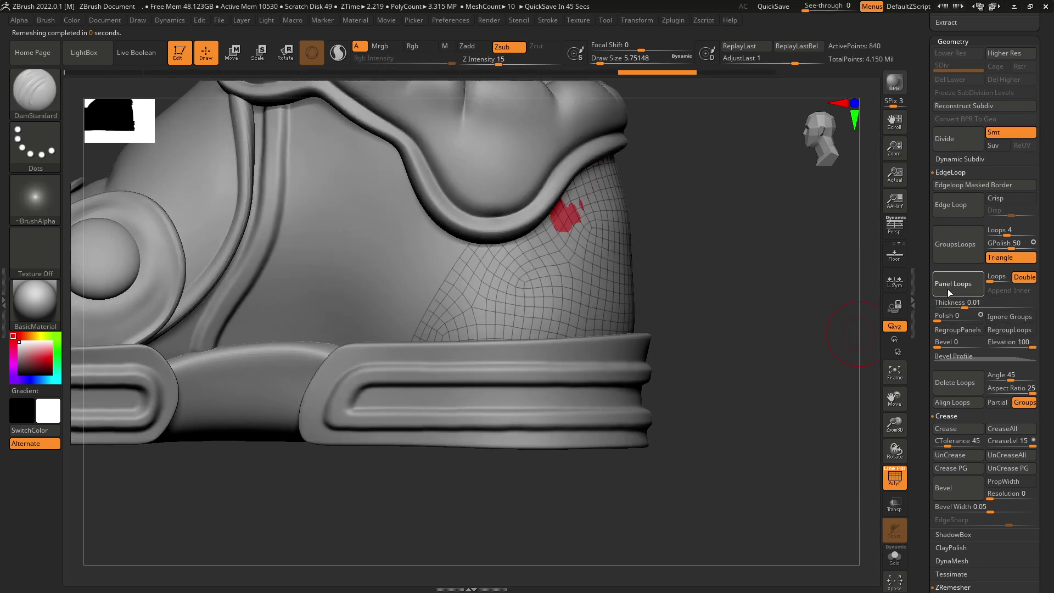
key(ctrl+shift+z)
click(966, 302)
drag(967, 304, 958, 304)
click(954, 284)
mouse_move(769, 310)
mouse_down()
mouse_move(813, 306)
mouse_move(752, 307)
mouse_up()
- Tuck the heel piece's edges behind the sole and collar using the Move brush at a draw size of about 17
click(226, 55)
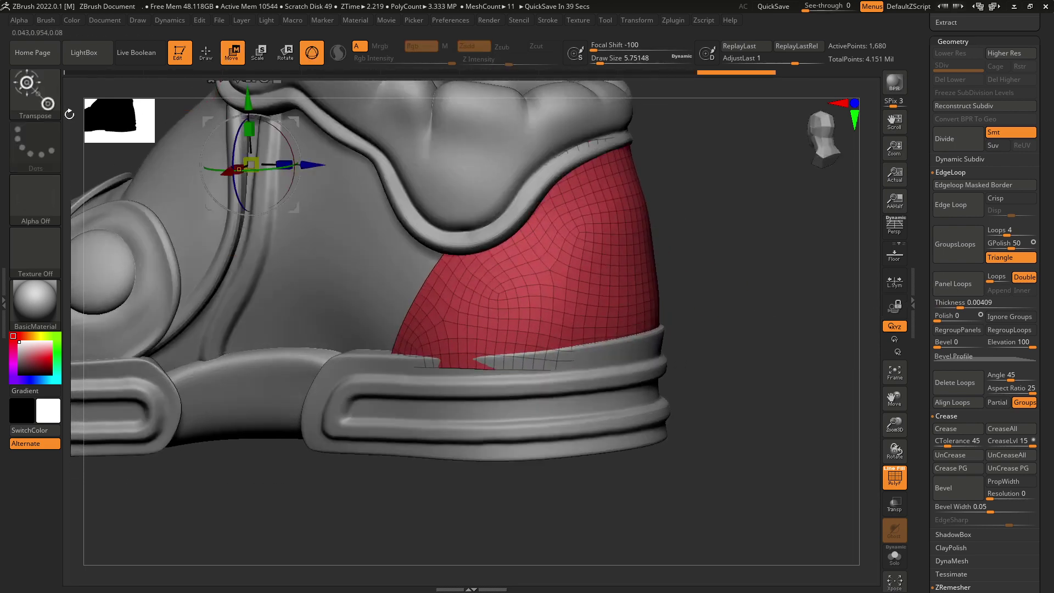
key(b)
key(m)
key(v)
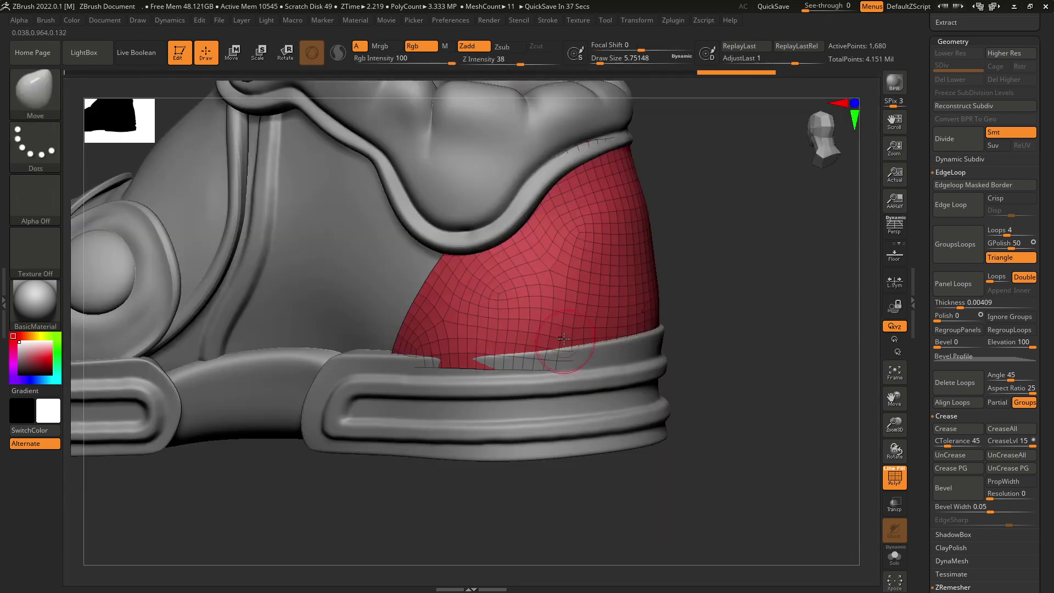
drag(467, 401, 466, 399)
drag(530, 360, 545, 379)
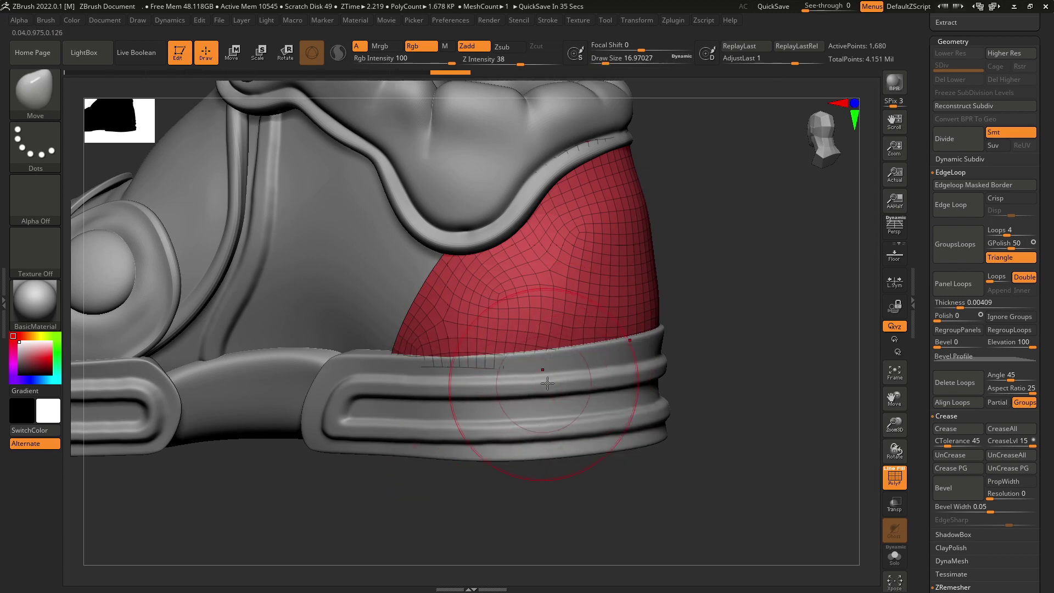
drag(785, 351, 698, 346)
drag(742, 340, 750, 357)
drag(484, 457, 610, 453)
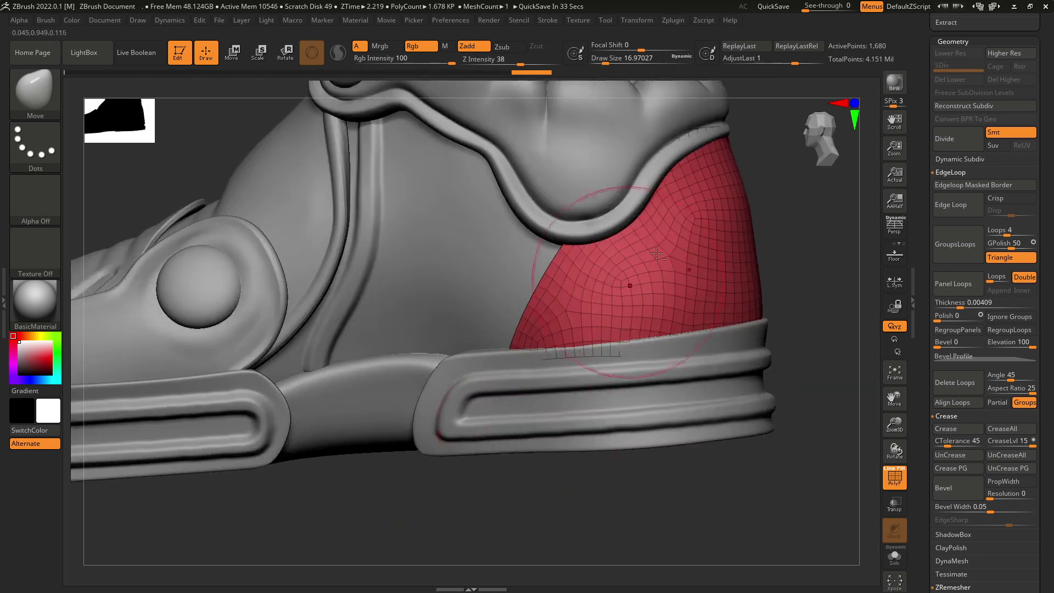
alt+drag(630, 285, 618, 340)
drag(674, 184, 675, 182)
mouse_move(761, 250)
mouse_down()
mouse_move(732, 254)
mouse_move(723, 271)
mouse_move(714, 245)
mouse_up()
mouse_move(785, 338)
mouse_down()
mouse_move(795, 320)
mouse_move(786, 296)
mouse_up()
mouse_move(633, 378)
mouse_down()
mouse_move(539, 313)
mouse_move(478, 247)
mouse_up()
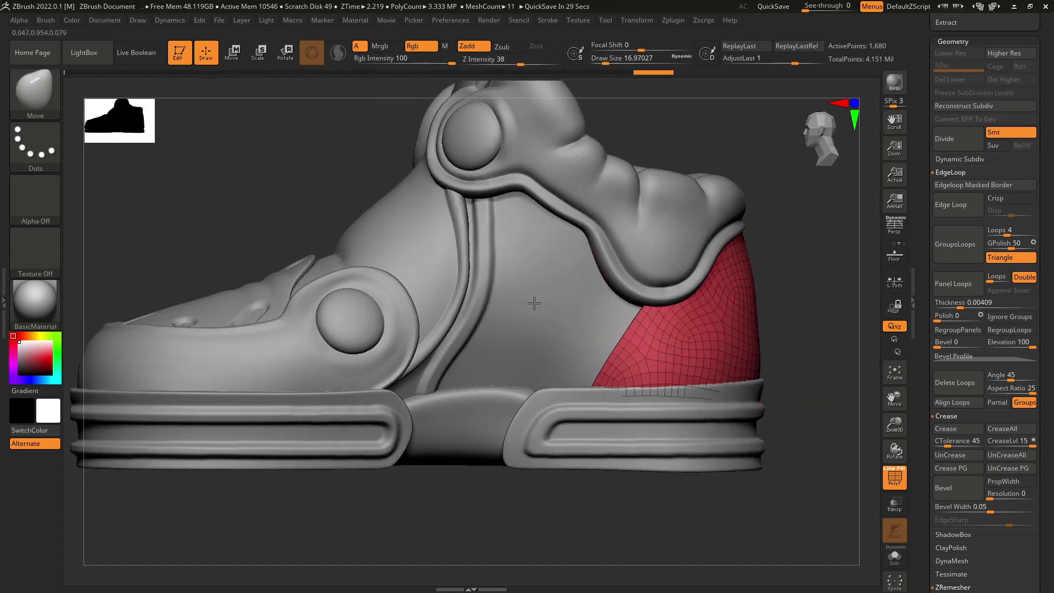
- Select the original side panel and undo its raised front stripe along with the masking used for it
alt+click(472, 236)
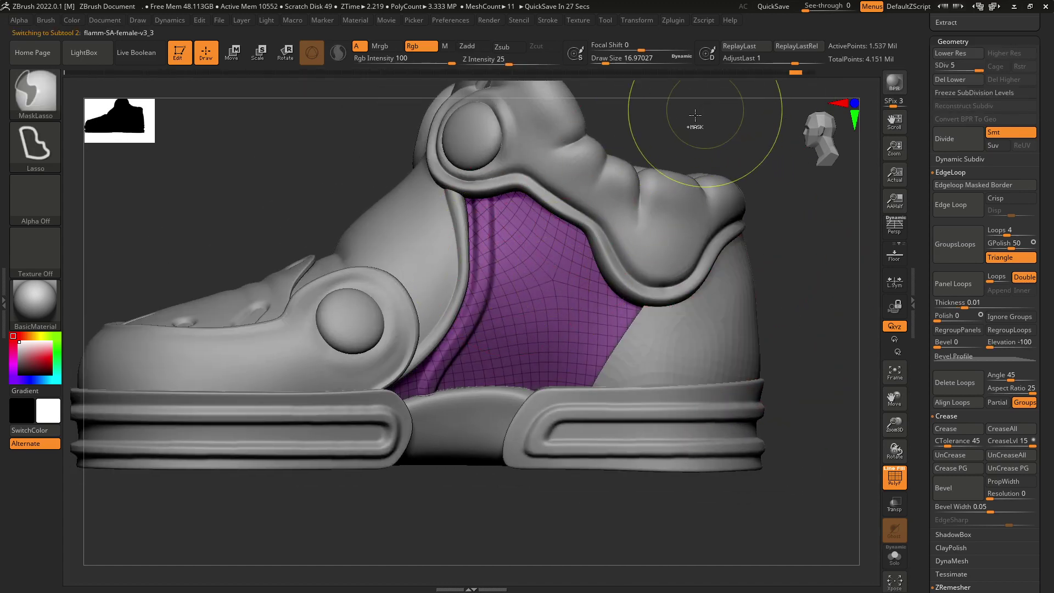
key(ctrl+z)
key(ctrl+z)
key(ctrl+z)
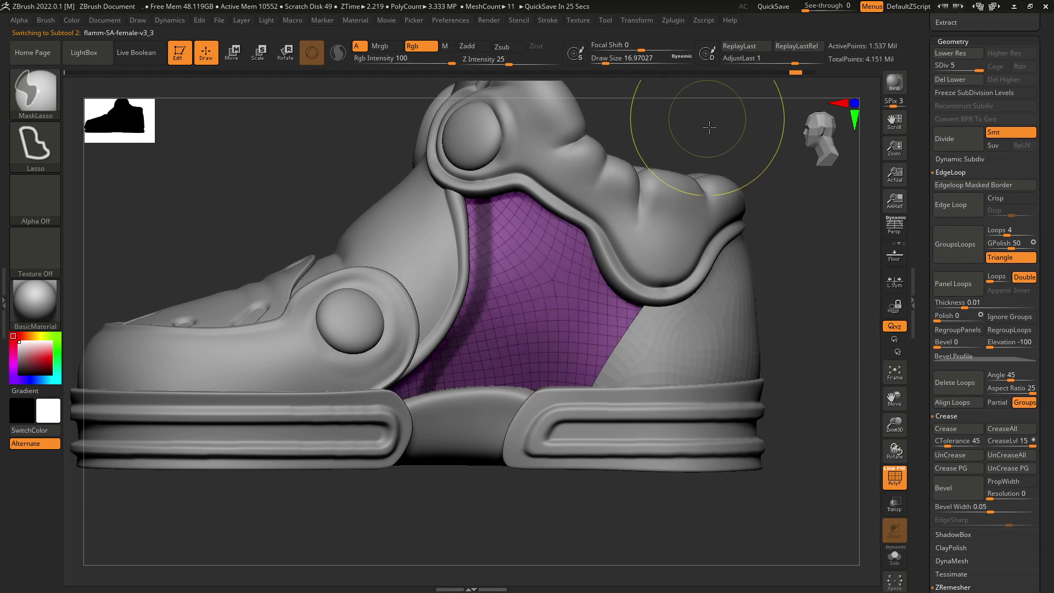
alt+drag(773, 276, 692, 233)
drag(742, 301, 555, 282)
- Crease the heel piece's polygroup borders at crease level 2 and subdivide the piece to a high resolution
alt+click(656, 279)
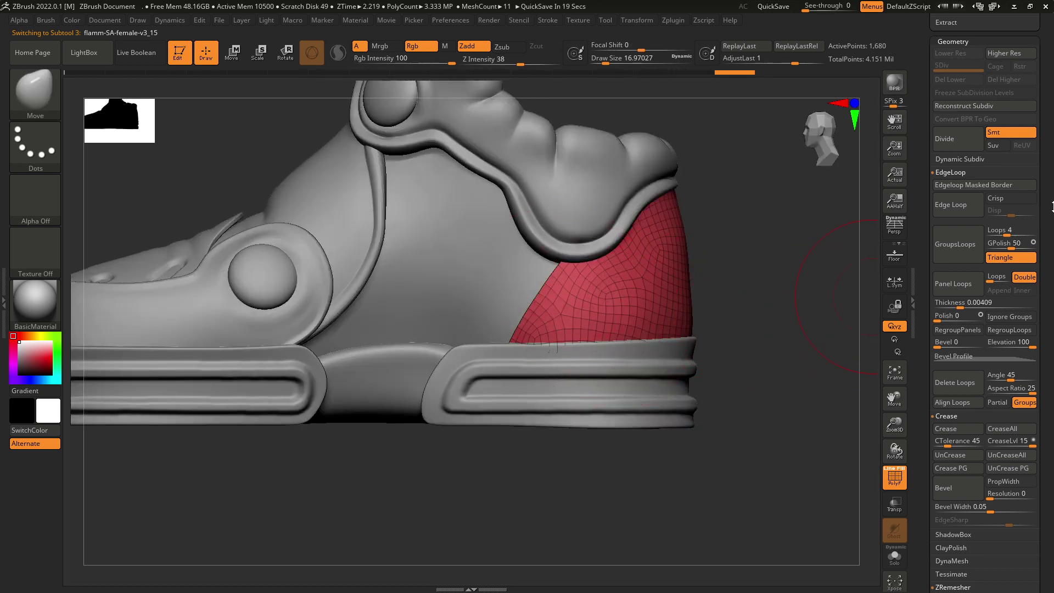
drag(1048, 236, 1036, 282)
scroll(980, 306, down, 10)
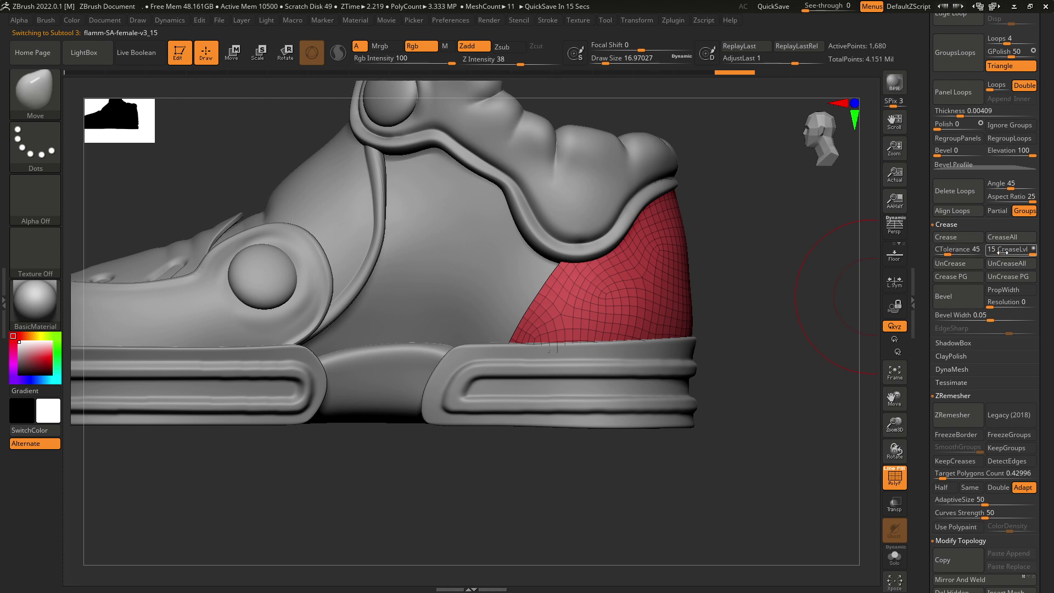
click(969, 276)
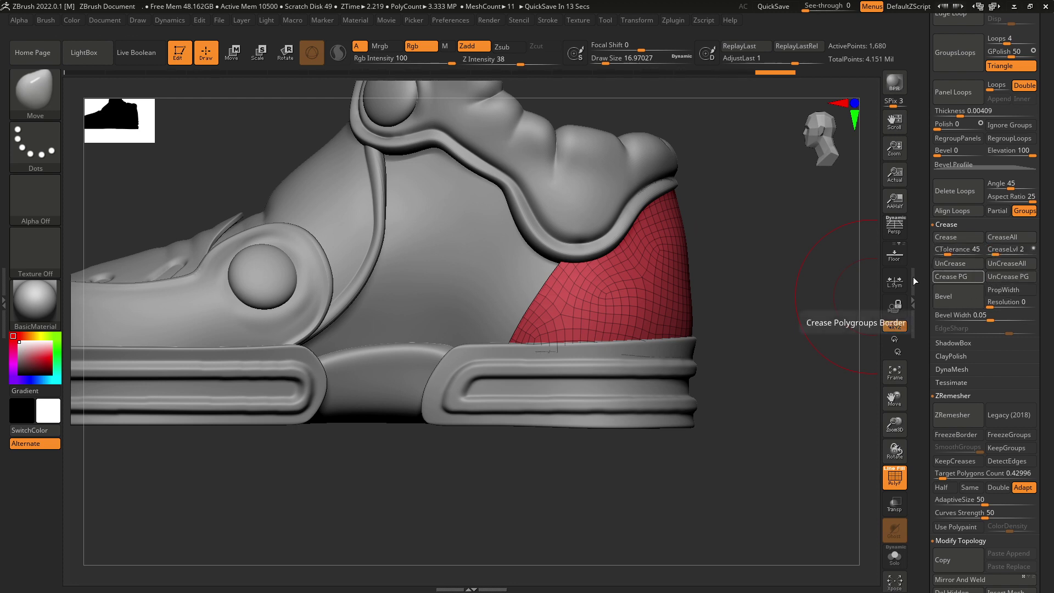
key(ctrl)
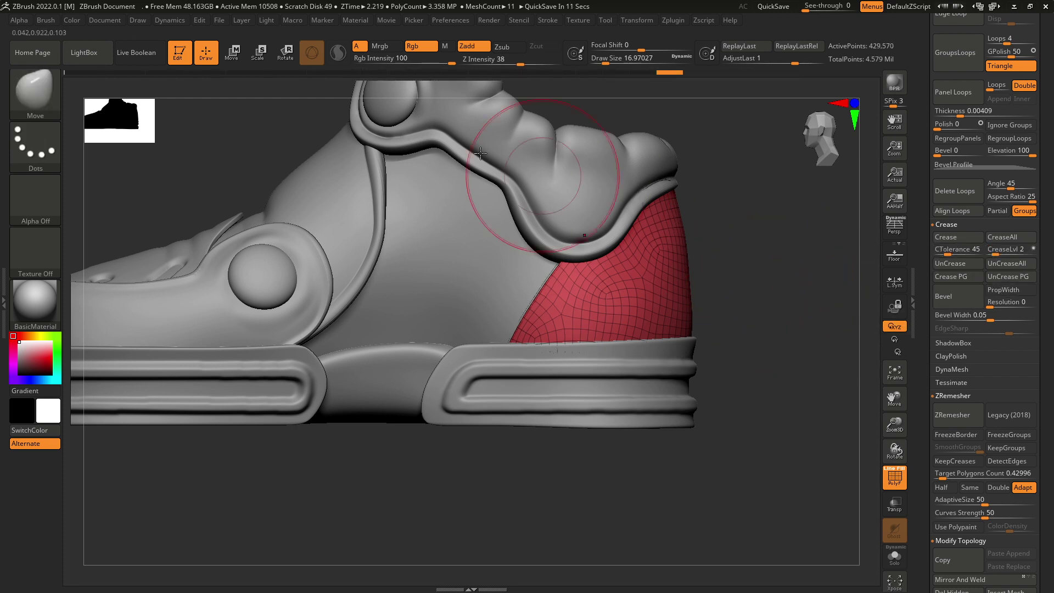
- Center the gizmo on the heel piece and mask its outer surface, leaving the narrow front edge free
click(232, 54)
alt+drag(780, 236, 781, 285)
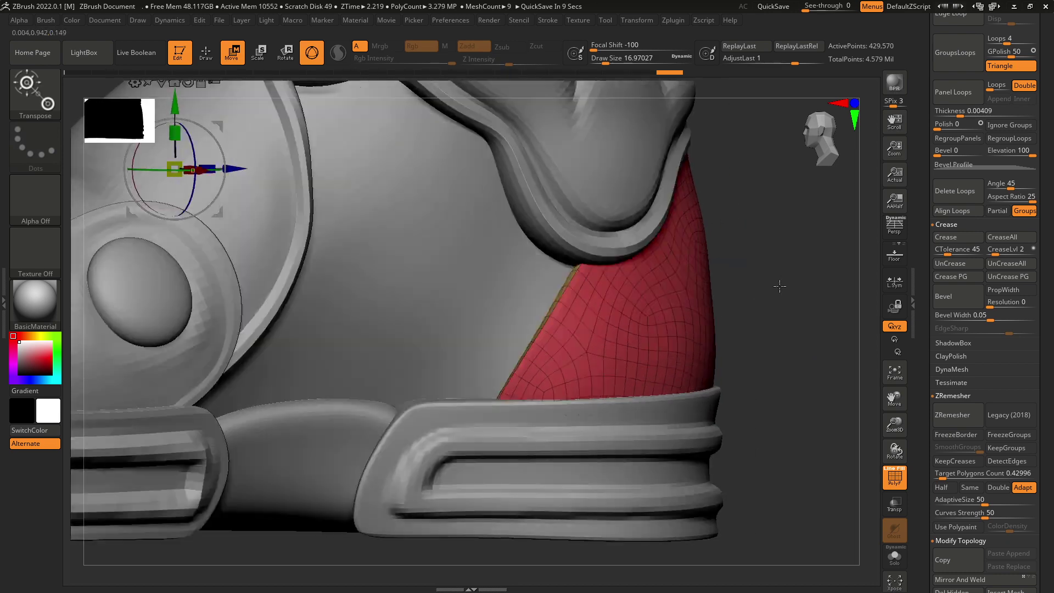
alt+click(619, 328)
key(ctrl)
ctrl+click(759, 309)
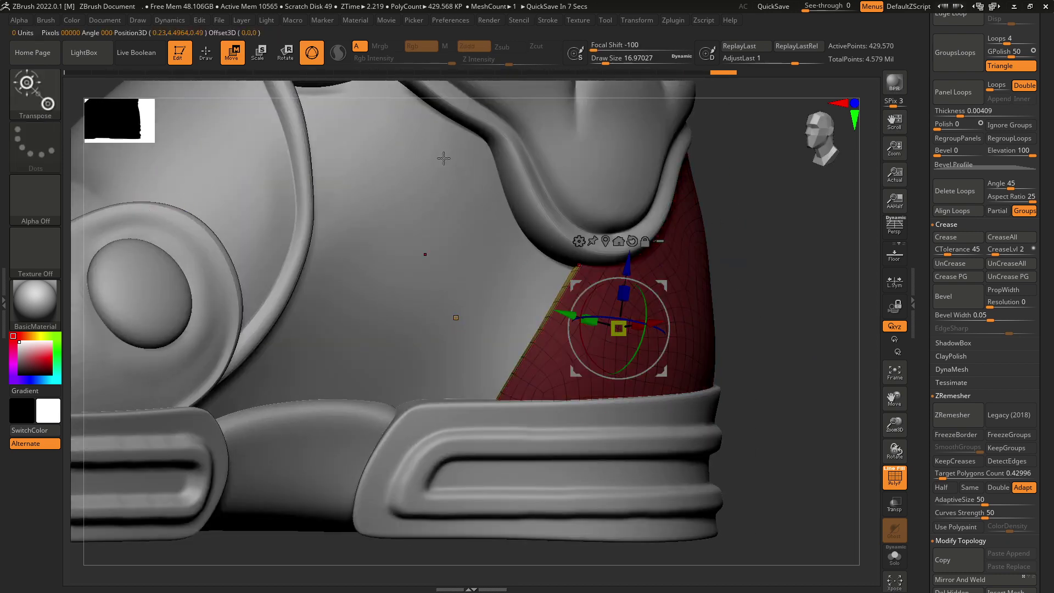
click(215, 59)
key(ctrl)
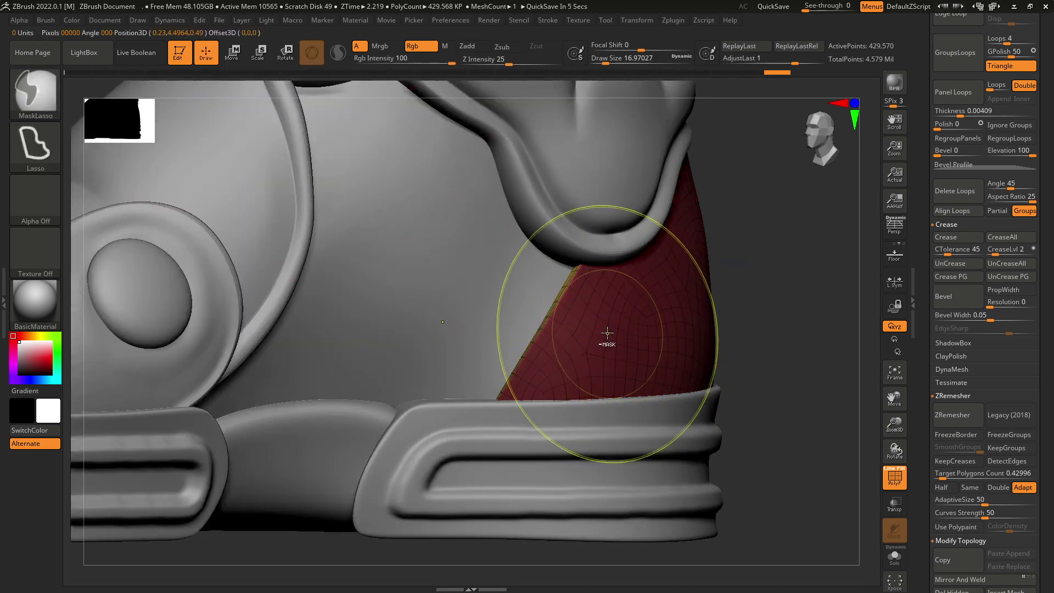
- Blur the heel piece's mask repeatedly to soften its transition along the front edge
ctrl+click(613, 331)
ctrl+click(613, 331)
ctrl+click(615, 330)
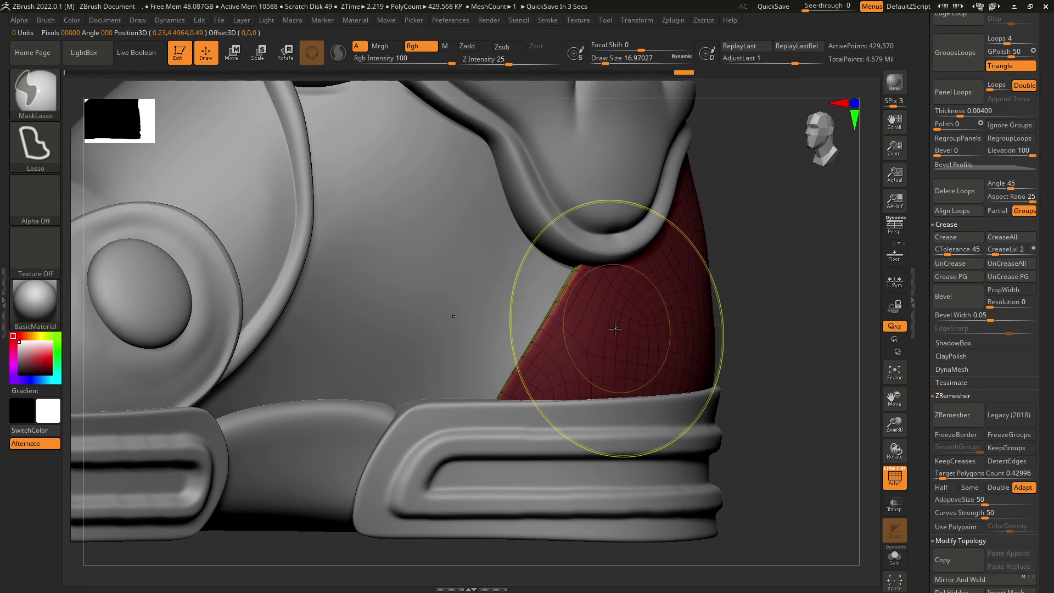
ctrl+click(617, 331)
ctrl+click(617, 331)
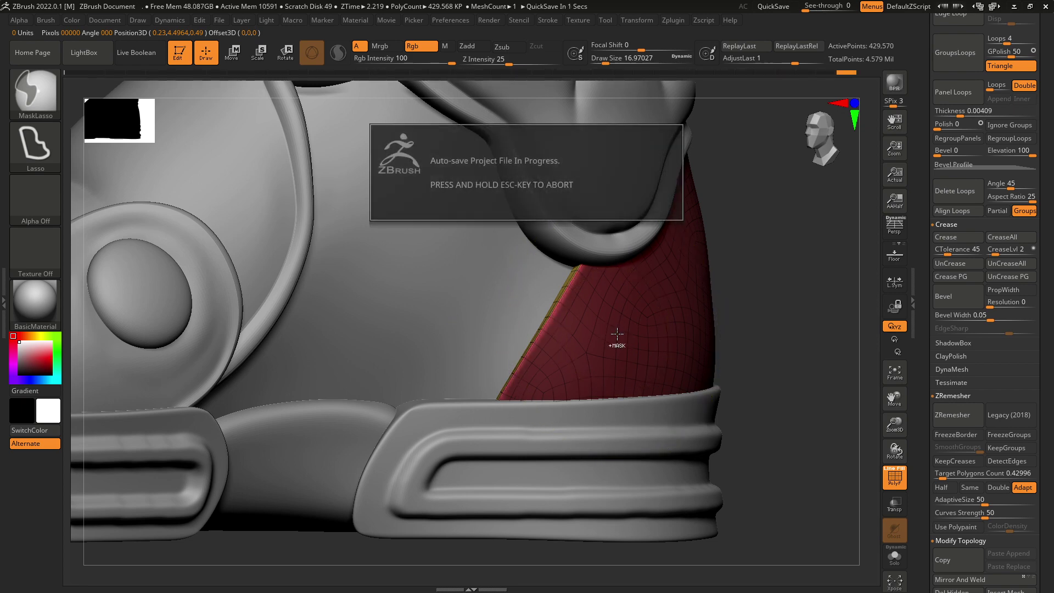
ctrl+click(613, 333)
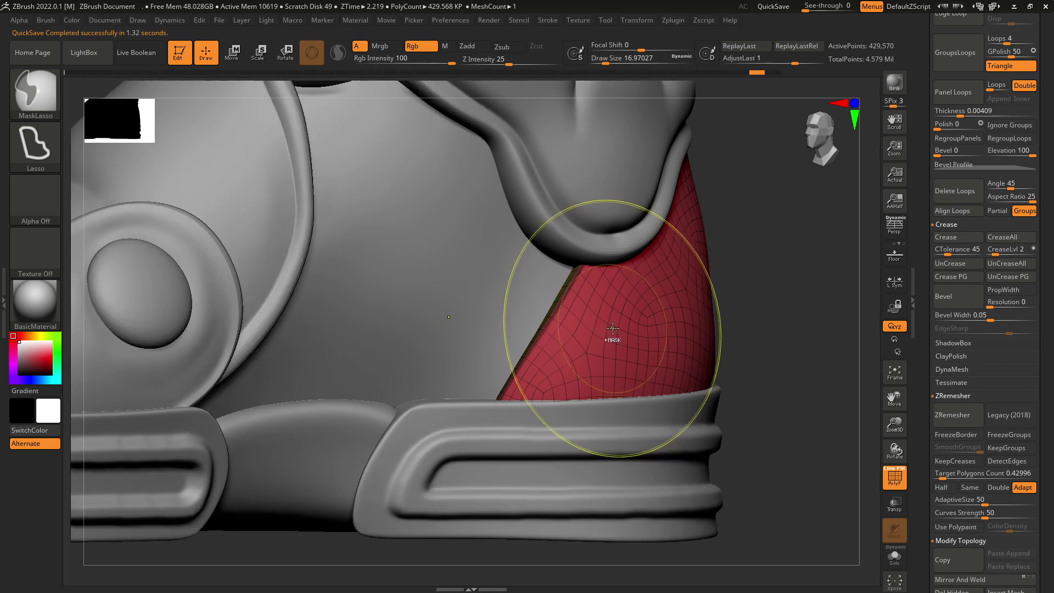
ctrl+click(729, 310)
ctrl+click(610, 341)
ctrl+click(611, 337)
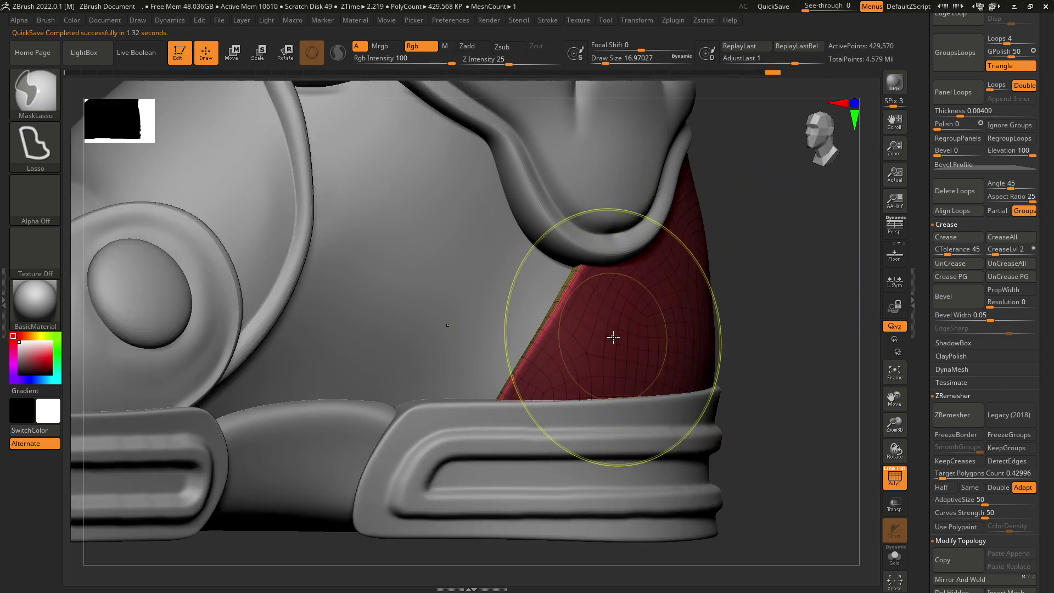
ctrl+click(612, 336)
key(ctrl+z)
key(ctrl+z)
key(ctrl+z)
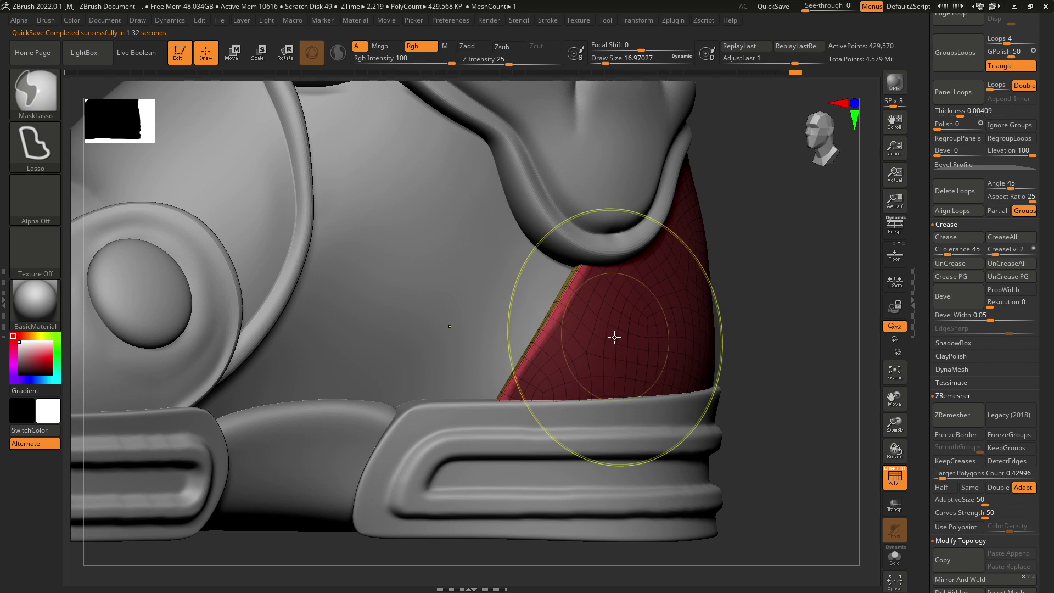
- Scale the unmasked front edge of the heel piece outward and smooth it lightly
key(e)
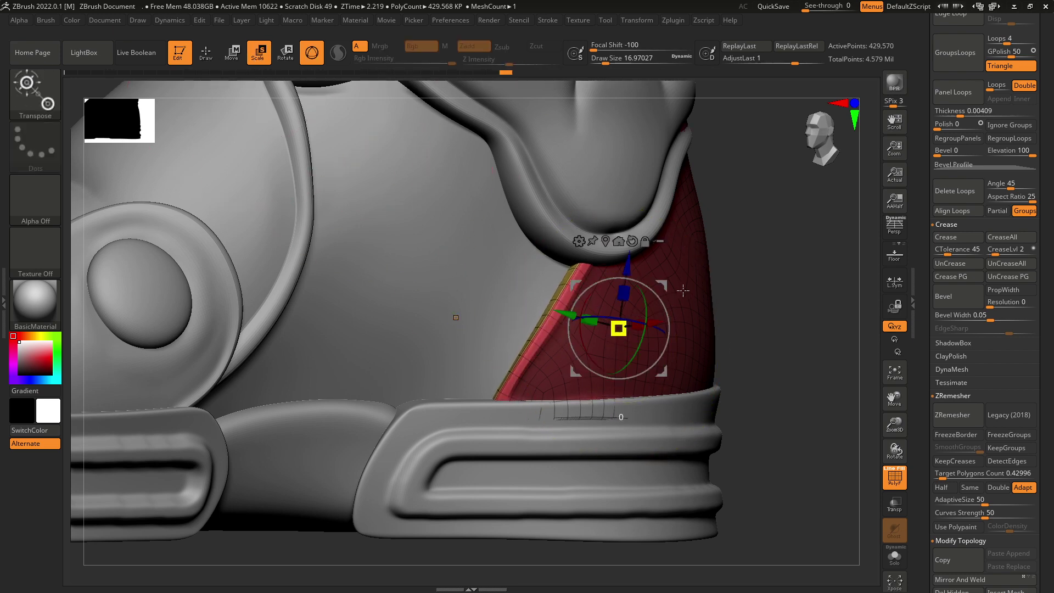
drag(896, 451, 669, 314)
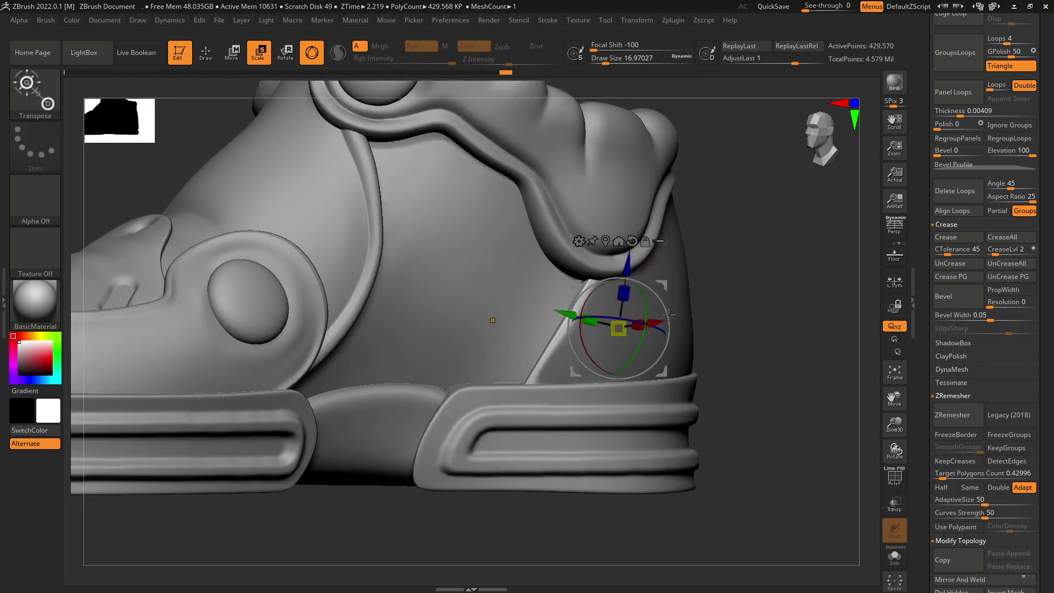
click(213, 59)
ctrl+right_drag(541, 294, 550, 311)
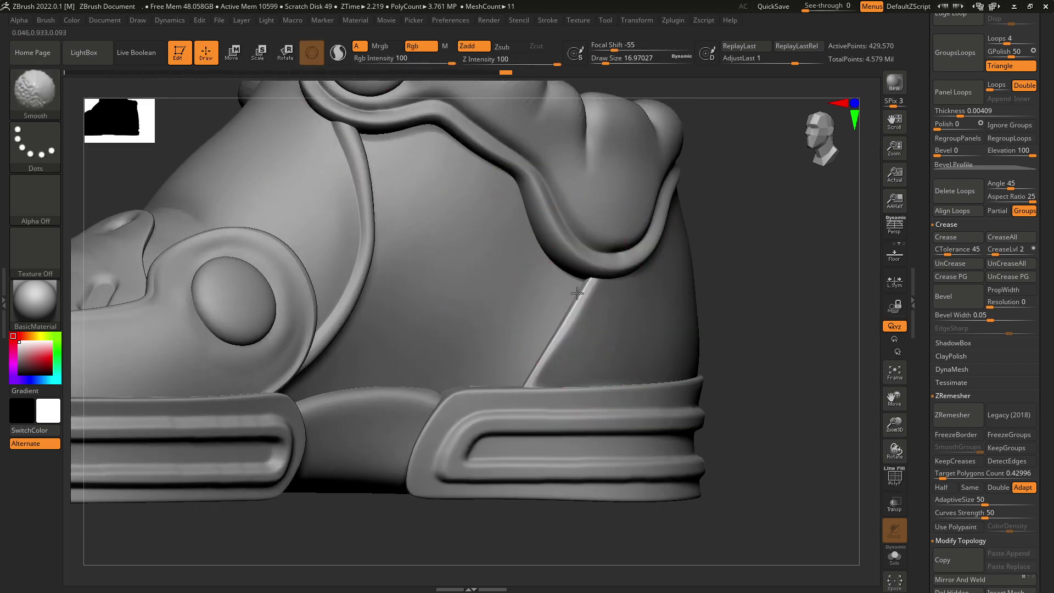
shift+drag(560, 330, 565, 319)
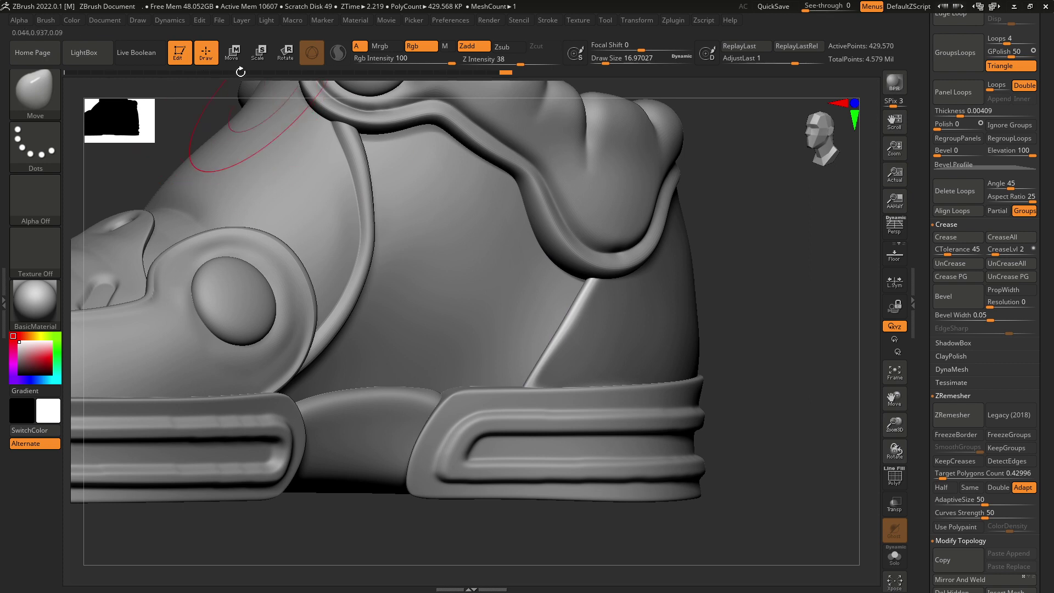
- Widen the heel piece's front edge into a more distinct rim with the Move and Scale gizmos
click(232, 53)
ctrl+right_drag(708, 322, 721, 366)
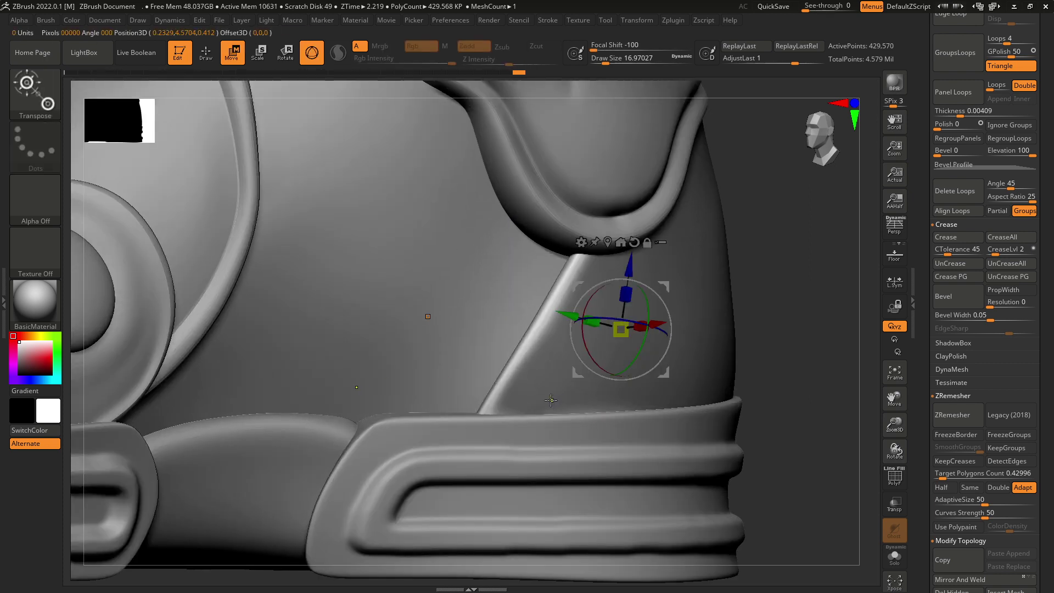
click(205, 55)
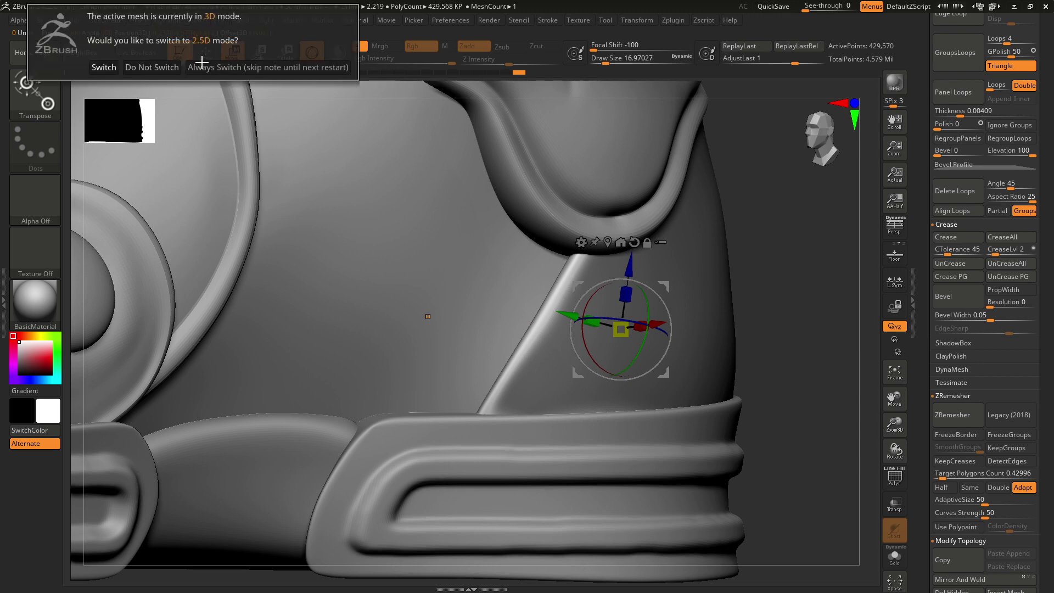
click(202, 64)
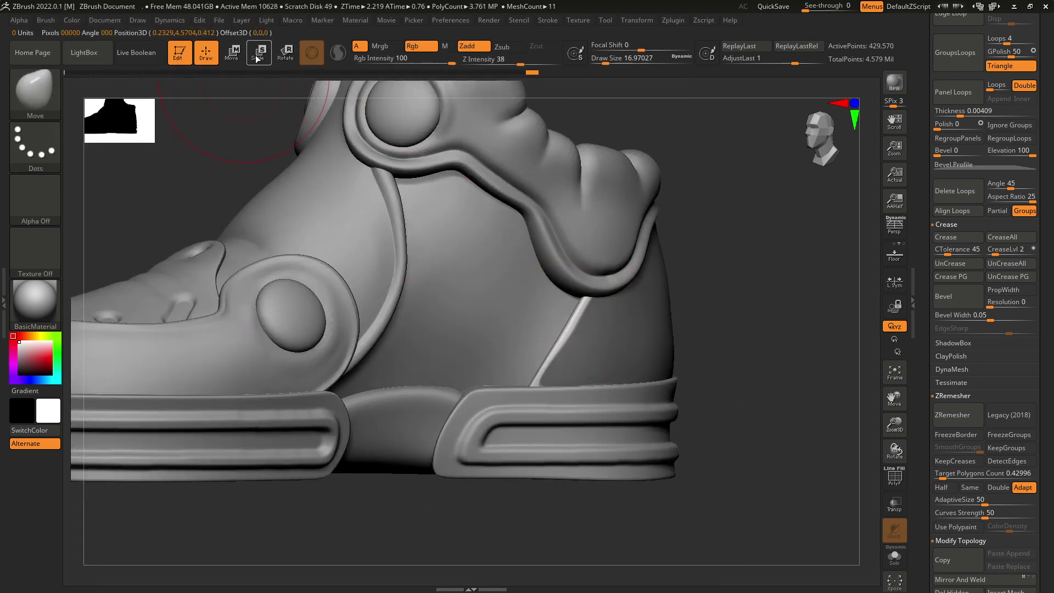
click(258, 55)
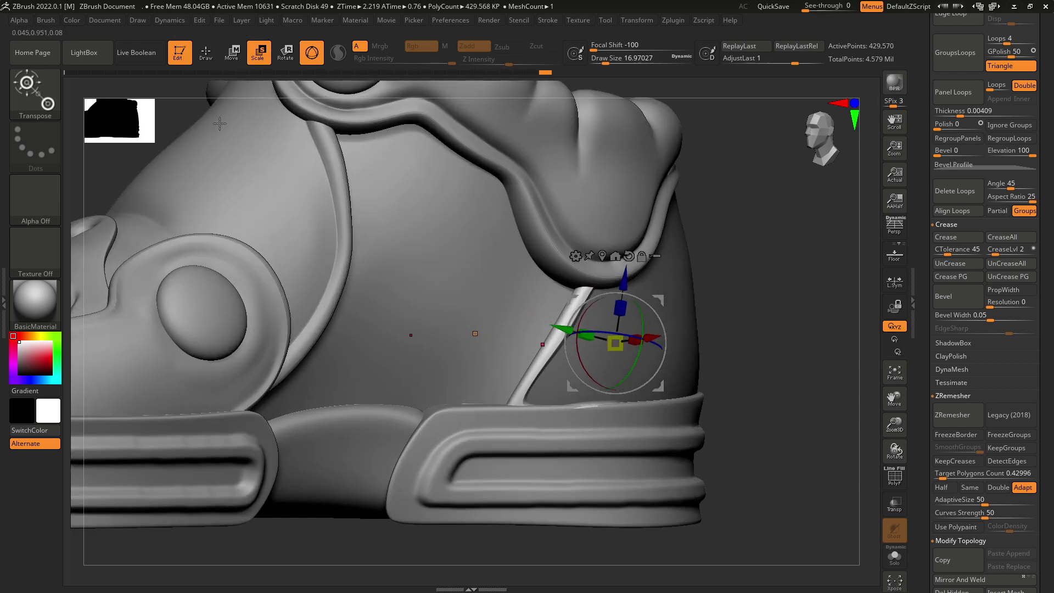
- Slim the heel piece's front rim and tuck its lower edge behind the sole using the Move brush at draw sizes of about 4 to 10.5
key(q)
key(space)
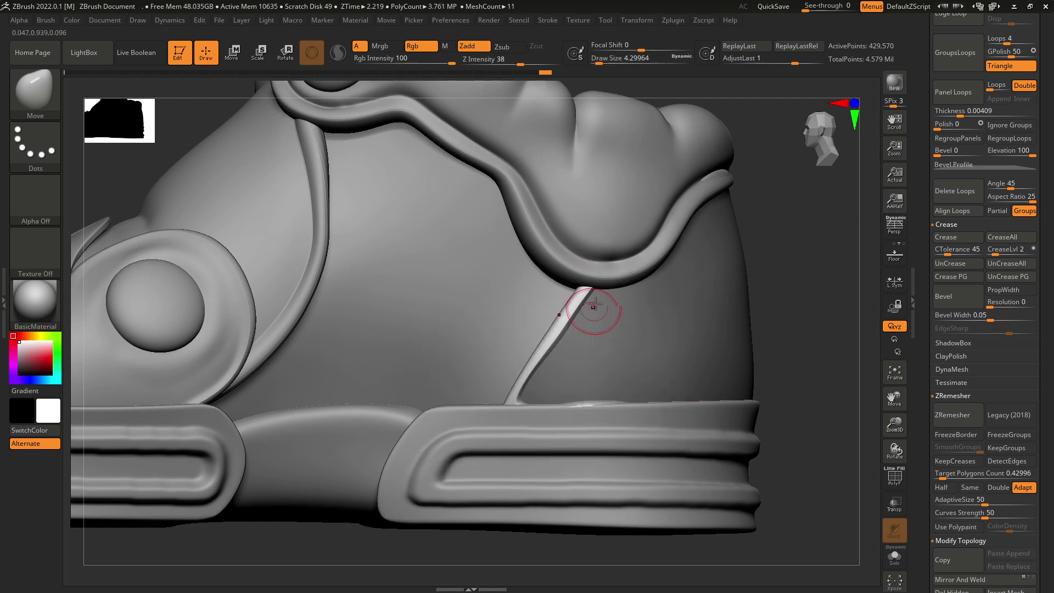
key(shift)
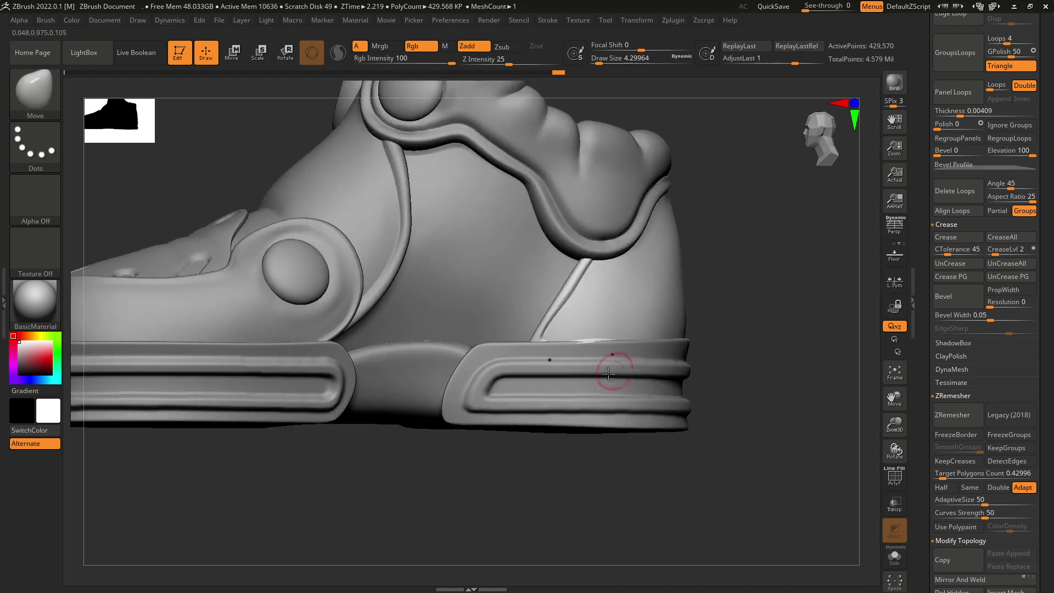
key(space)
click(594, 340)
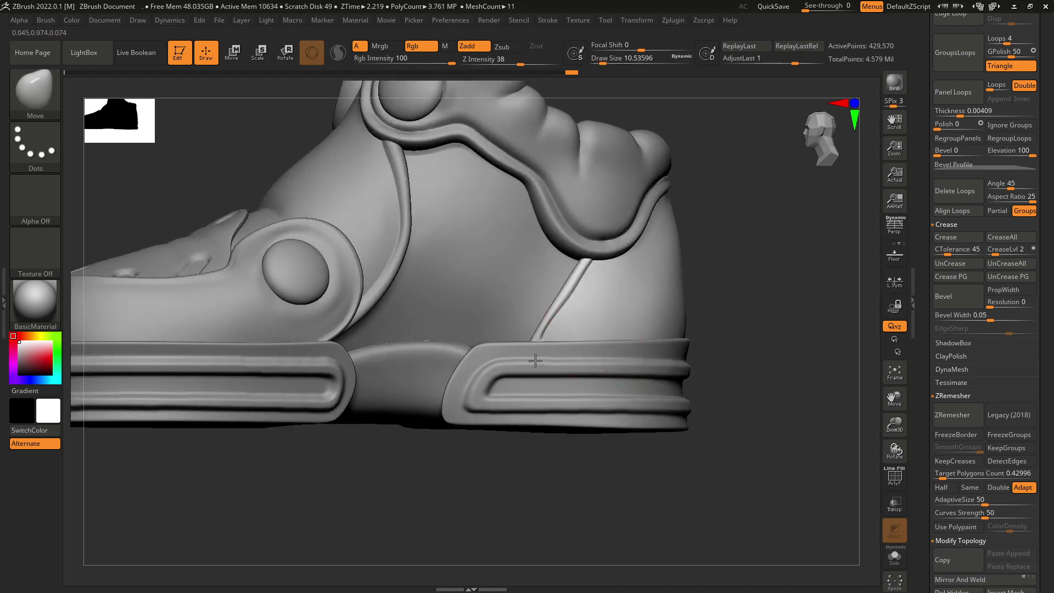
key(space)
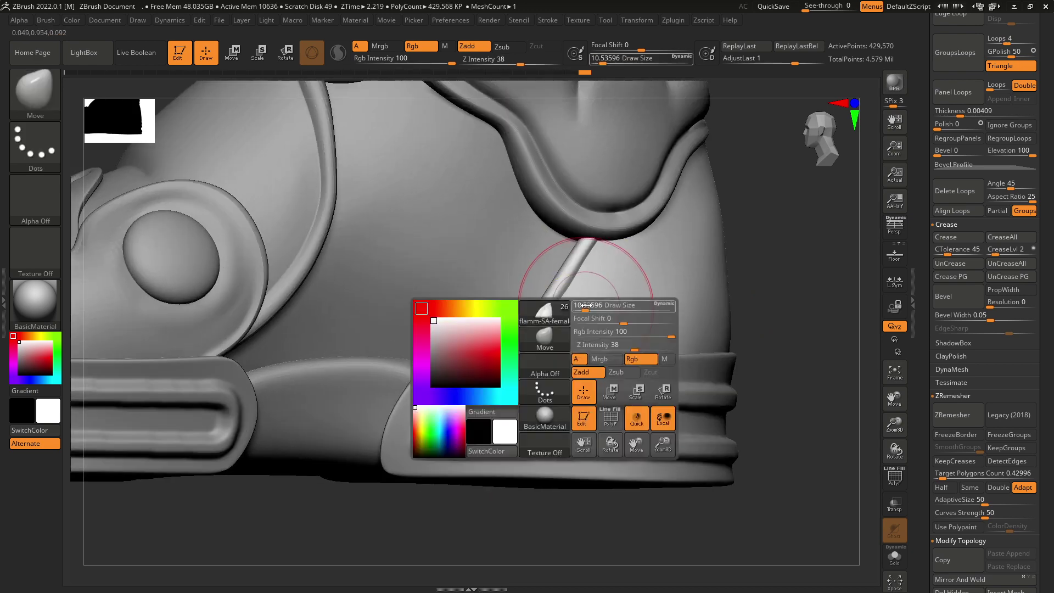
click(574, 299)
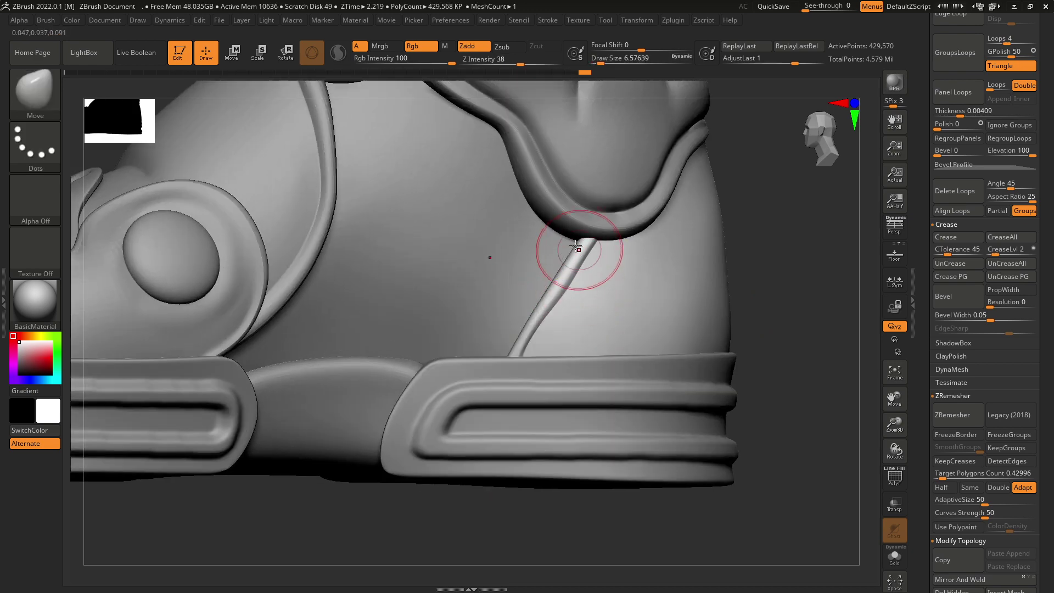
key(space)
- Lasso-mask the narrow rim along the heel piece's front edge, undoing and redrawing the selection where needed
key(ctrl)
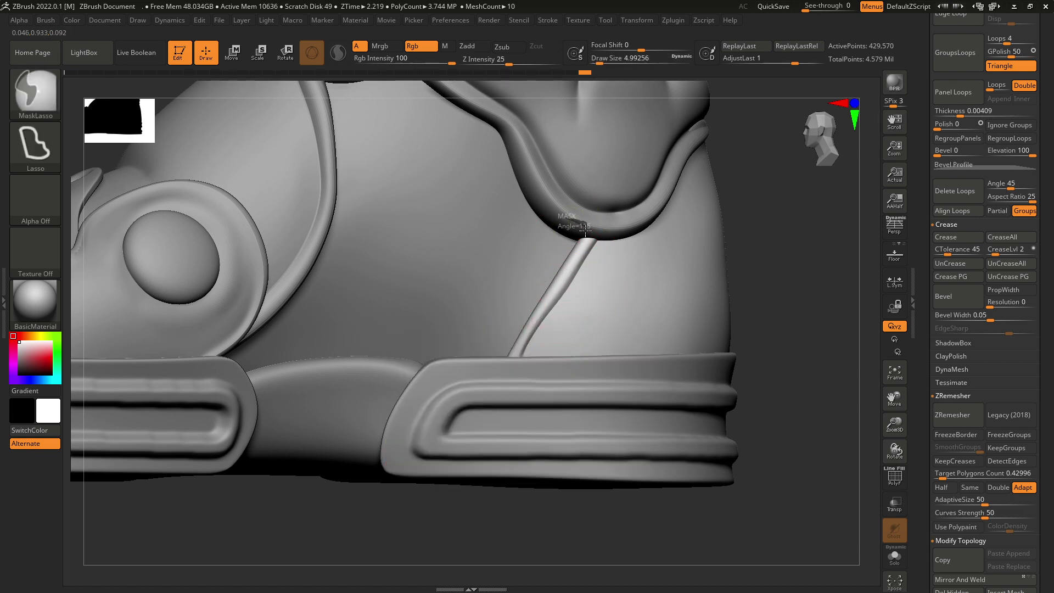
ctrl+drag(515, 364, 509, 374)
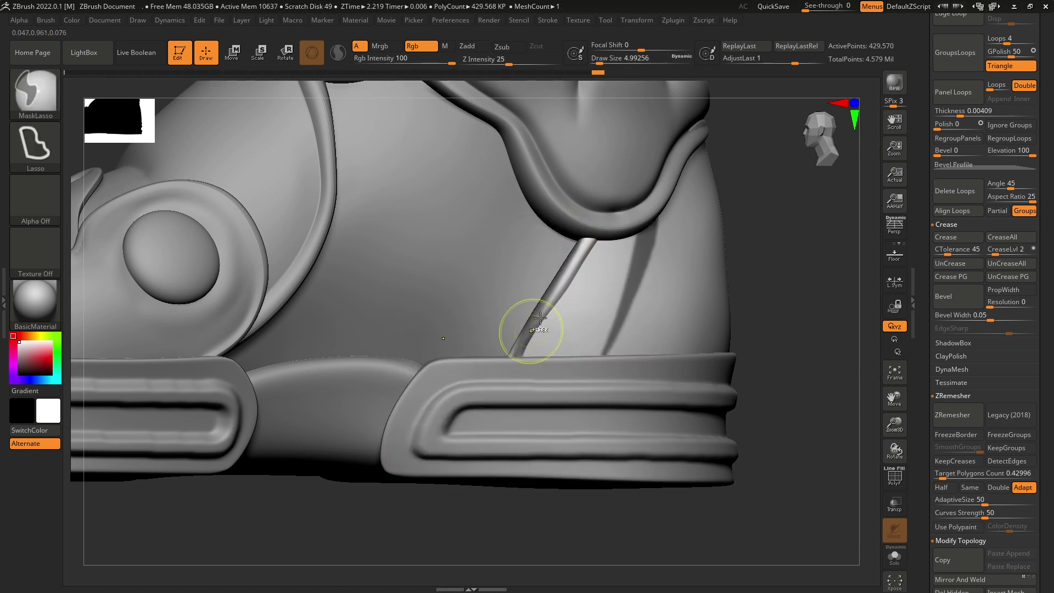
key(ctrl+z)
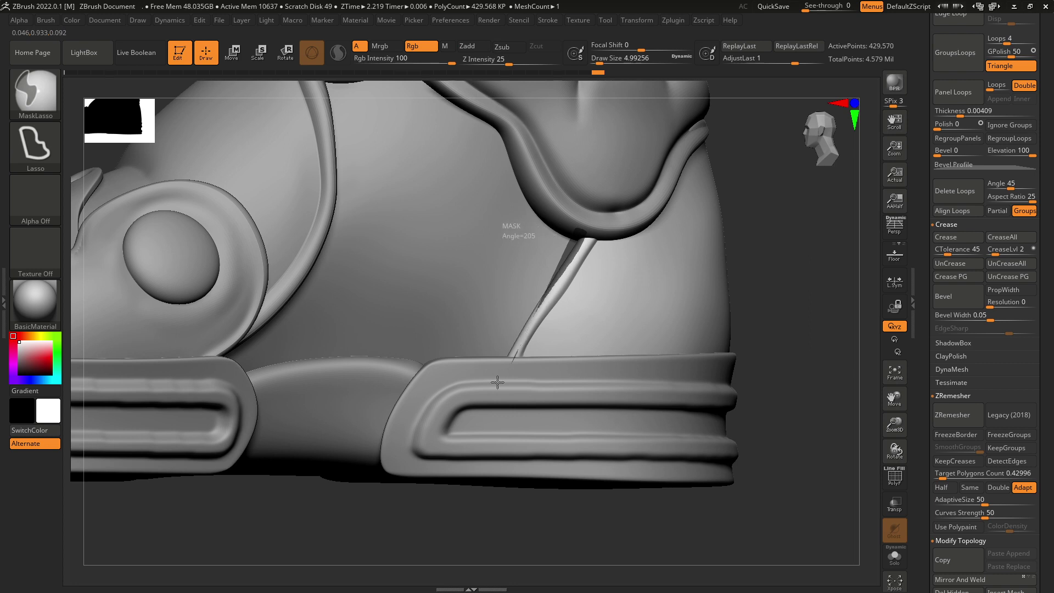
drag(753, 294, 577, 238)
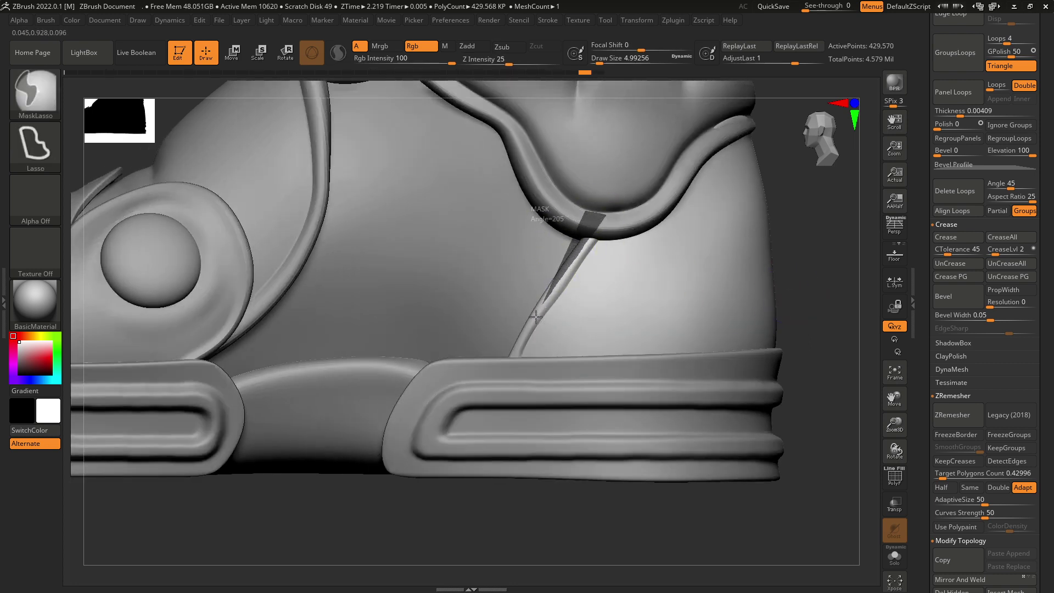
ctrl+drag(515, 351, 421, 324)
ctrl+click(542, 400)
- Straighten the heel piece's front rim down to the sole with the Move brush at a draw size of about 7.5
key(space)
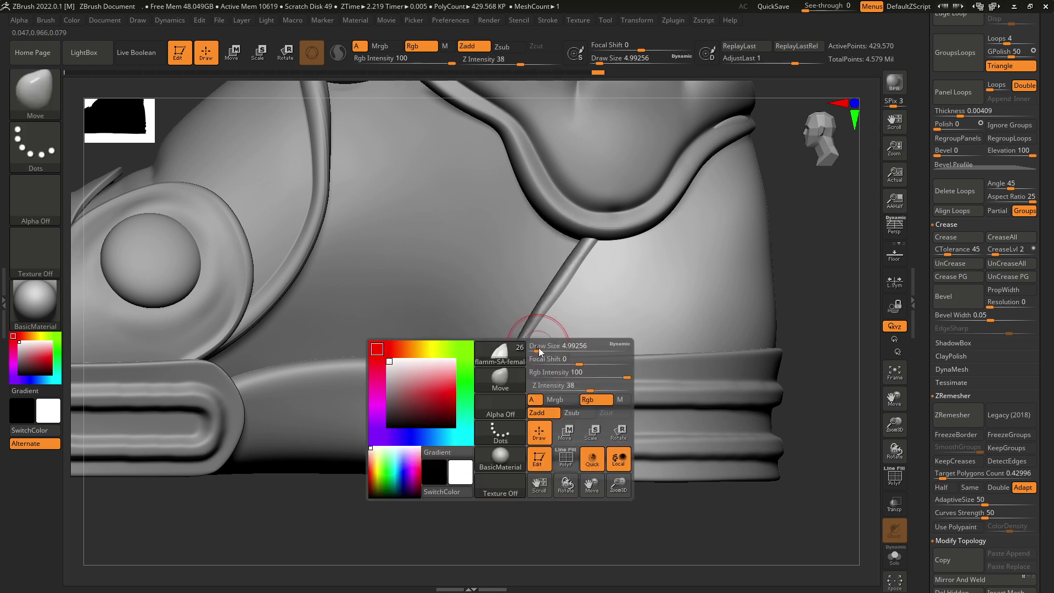
drag(538, 350, 540, 350)
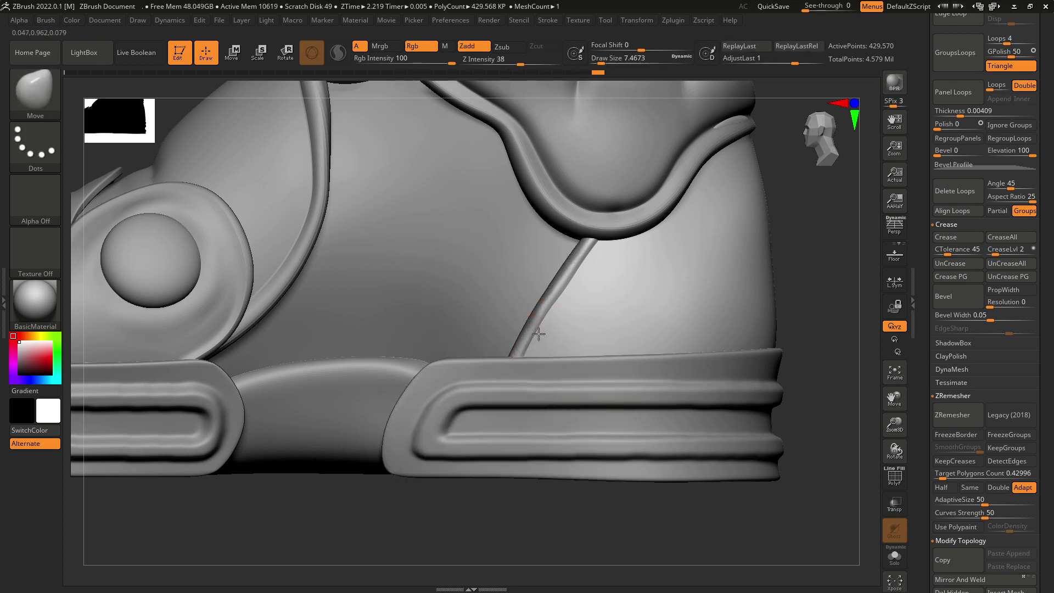
drag(543, 321, 547, 312)
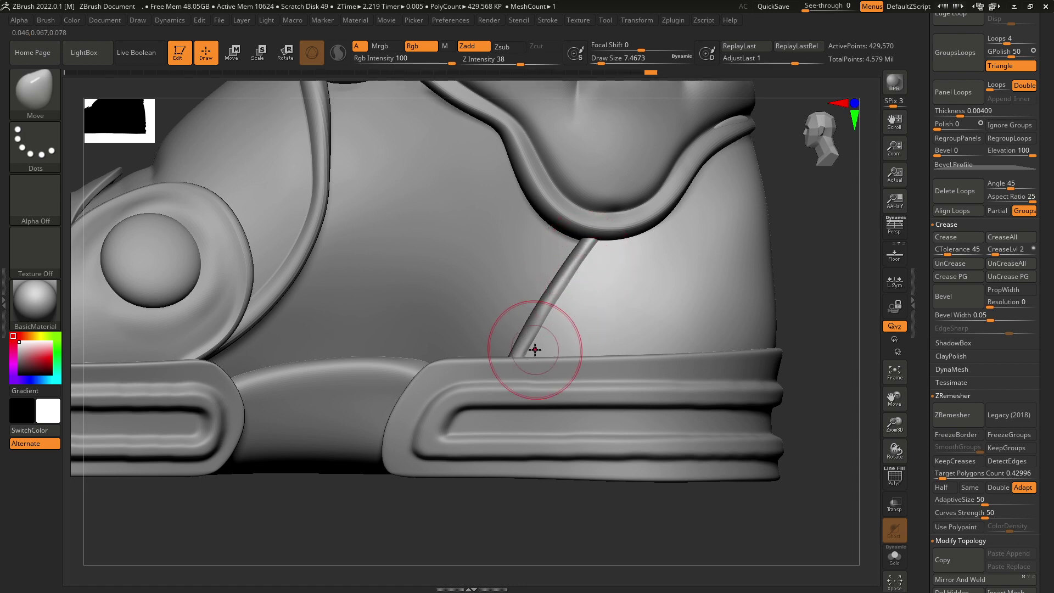
drag(879, 294, 631, 335)
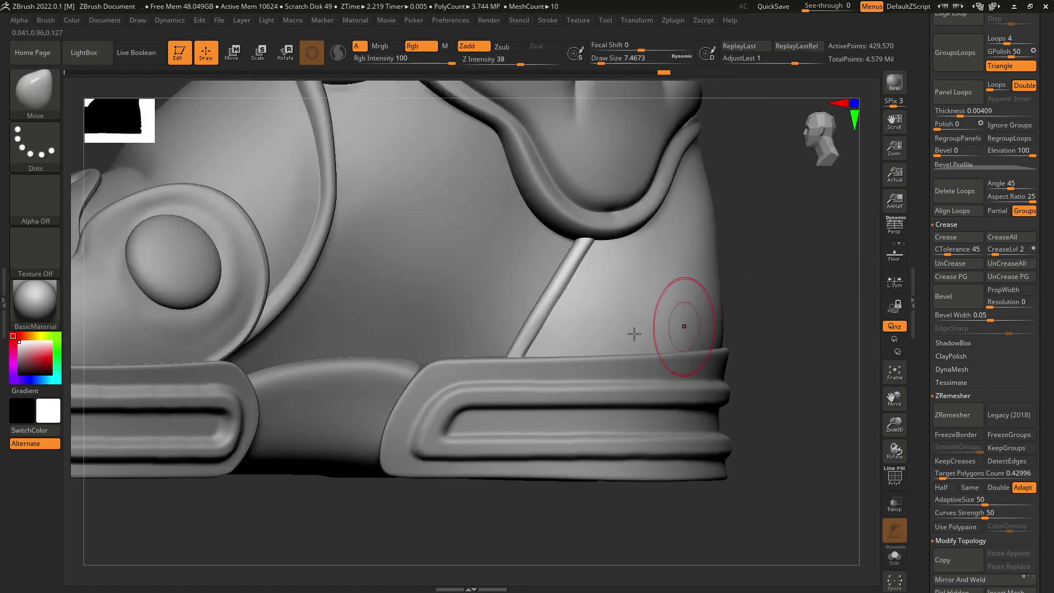
key(shift)
key(f)
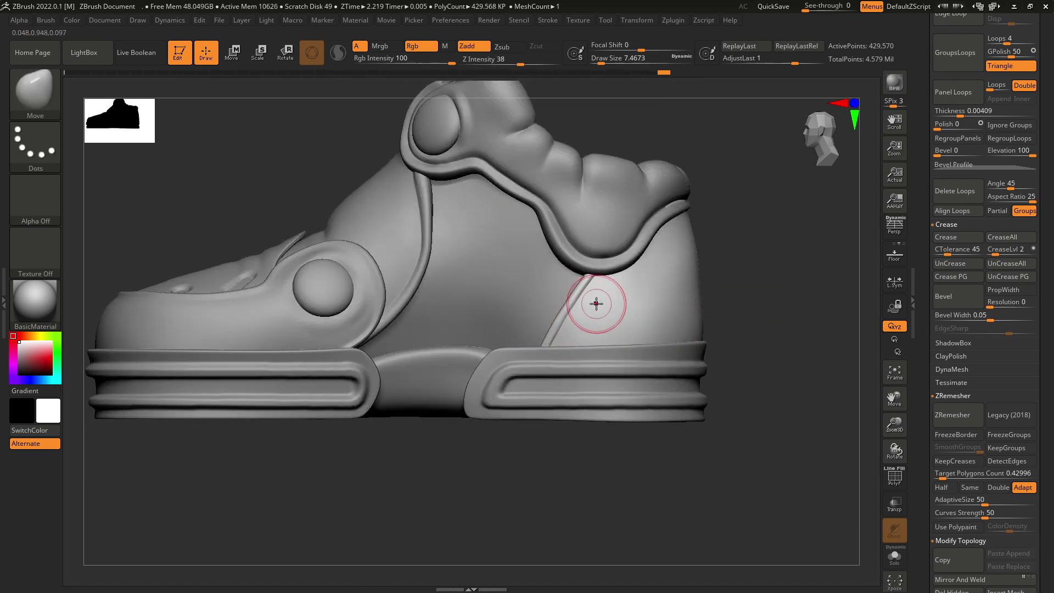
- Select the side panel and switch to the DamStandard brush with a draw size of about 15.5
mouse_move(597, 304)
ctrl+right_down()
mouse_move(668, 298)
mouse_move(668, 384)
mouse_move(631, 400)
mouse_move(483, 294)
ctrl+right_up()
alt+click(483, 294)
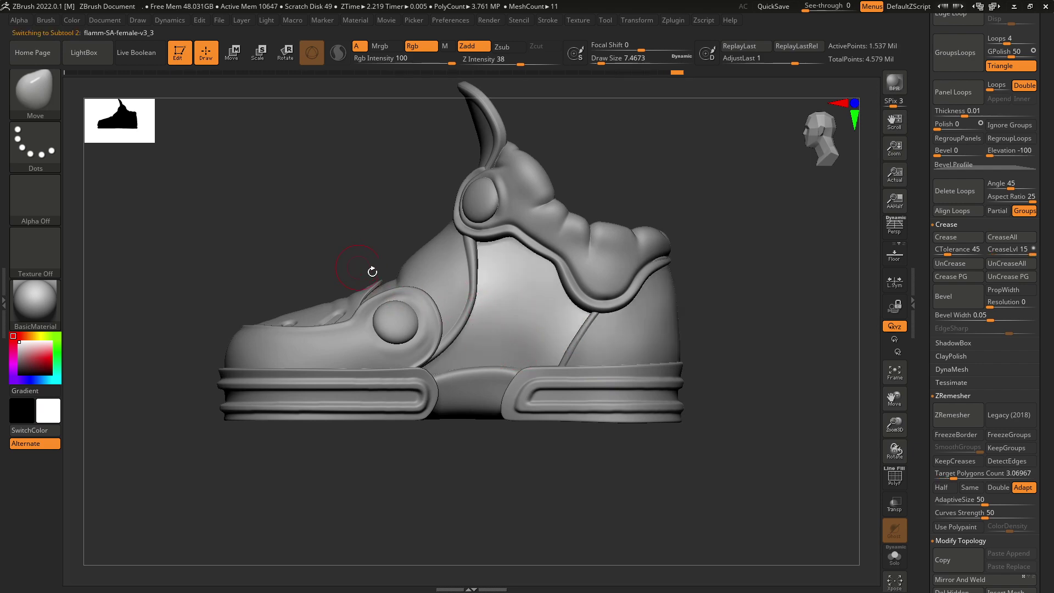
click(49, 100)
mouse_move(838, 317)
ctrl+right_down()
mouse_move(683, 428)
mouse_move(695, 387)
mouse_move(520, 355)
ctrl+right_up()
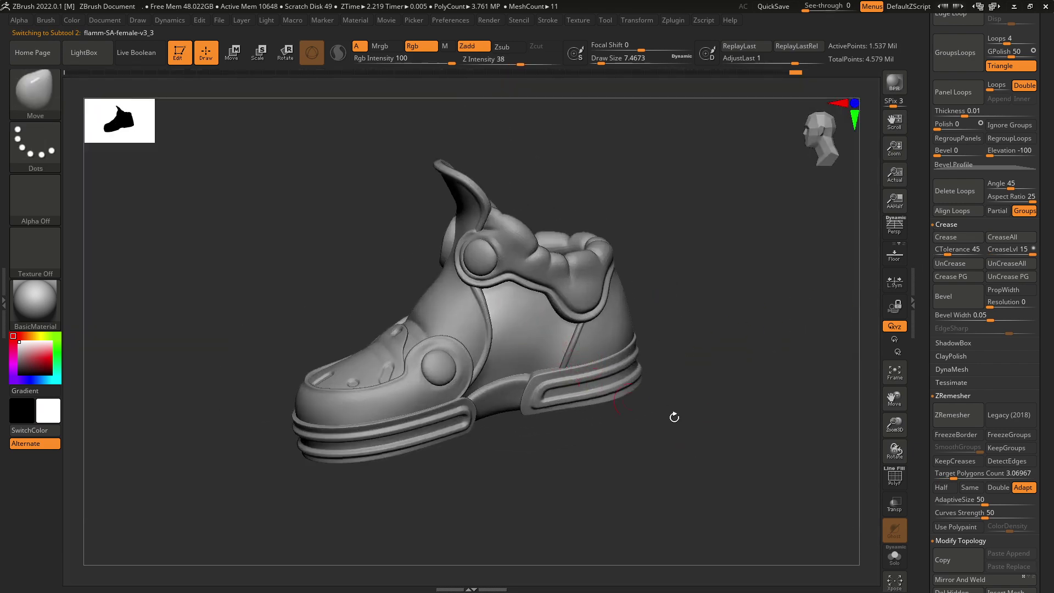
right_drag(675, 417, 495, 304)
click(54, 100)
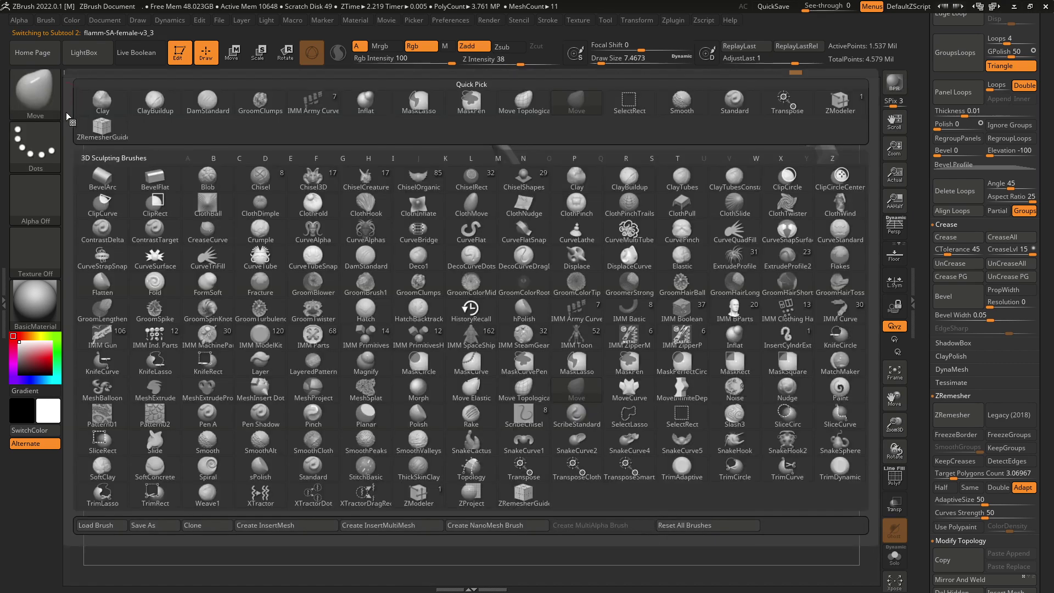
key(d)
click(366, 256)
key(space)
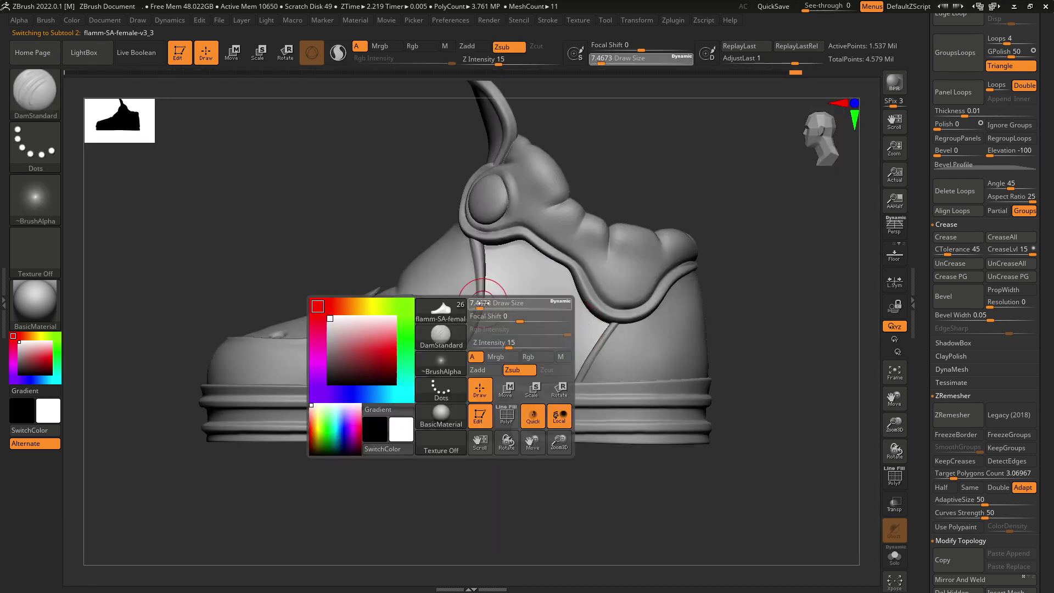
key(space)
drag(431, 312, 449, 311)
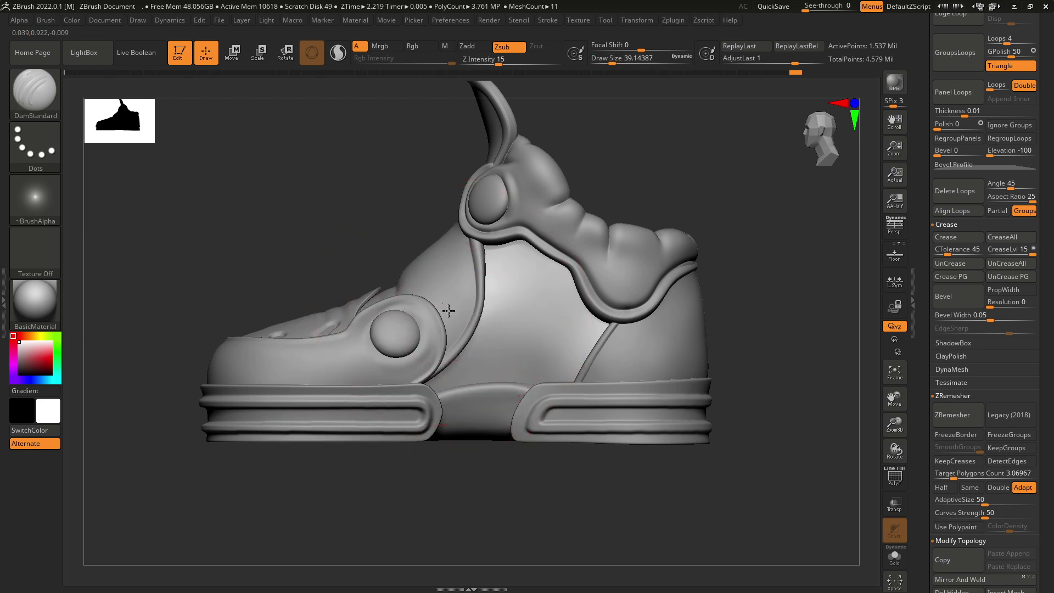
key(space)
drag(509, 344, 484, 344)
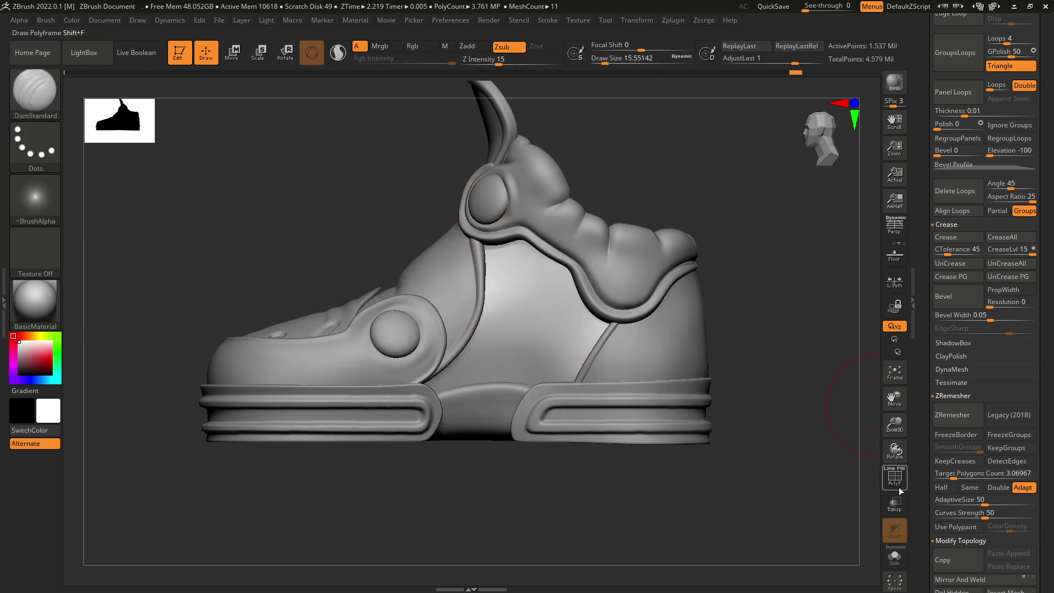
- Carve a soft crease into the side panel's lower front area, turning transparency on to see the panel and off when done
click(894, 505)
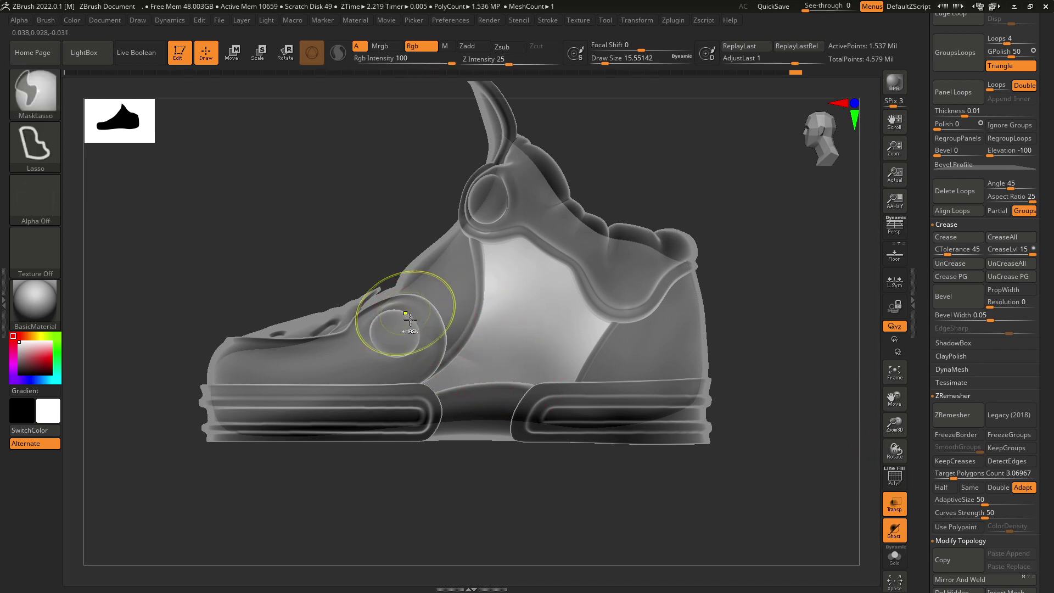
right_drag(421, 328, 489, 367)
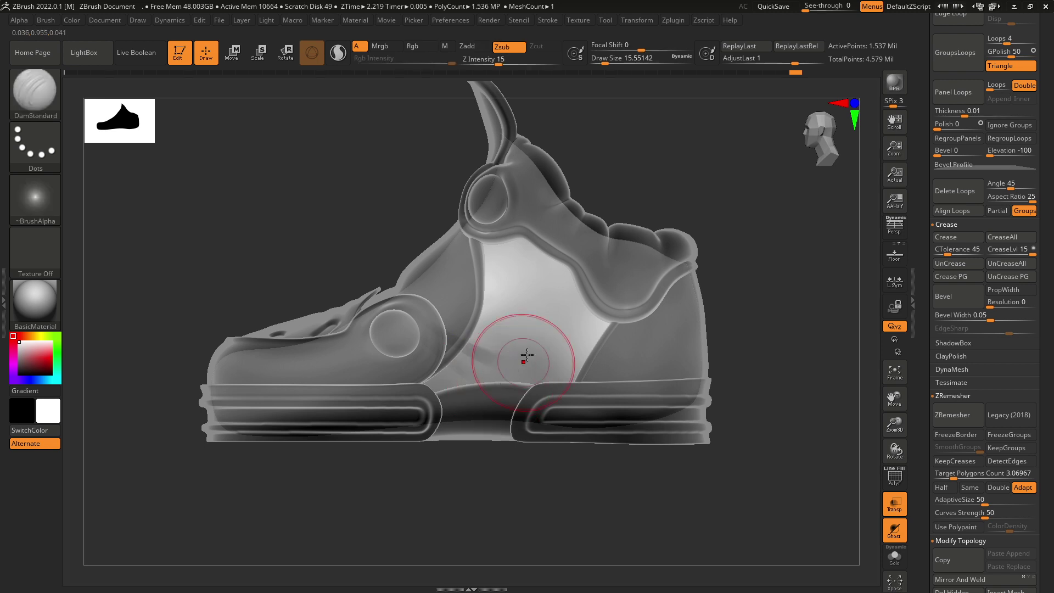
alt+click(557, 269)
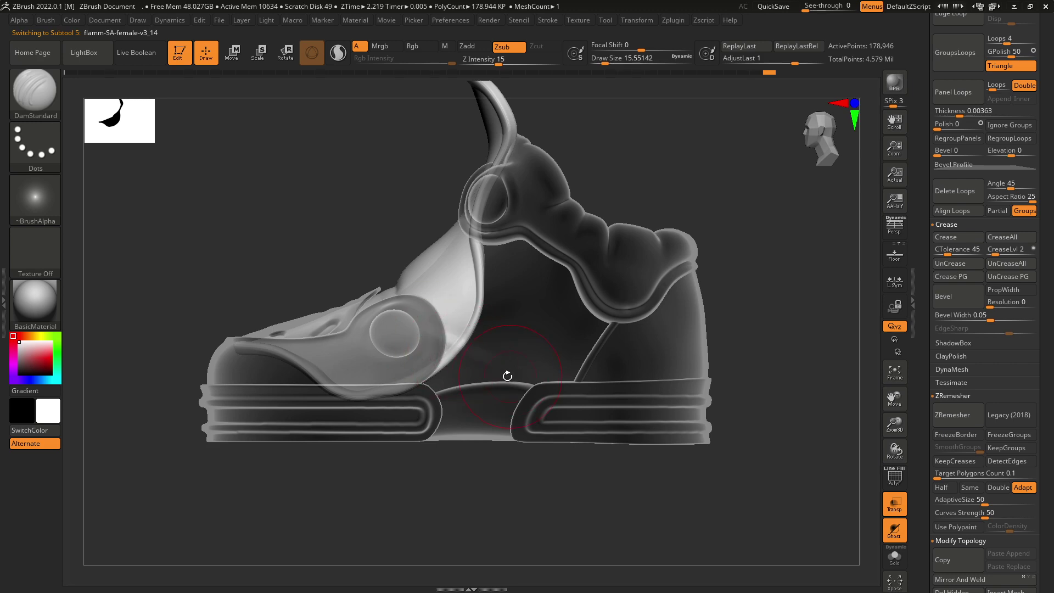
click(889, 505)
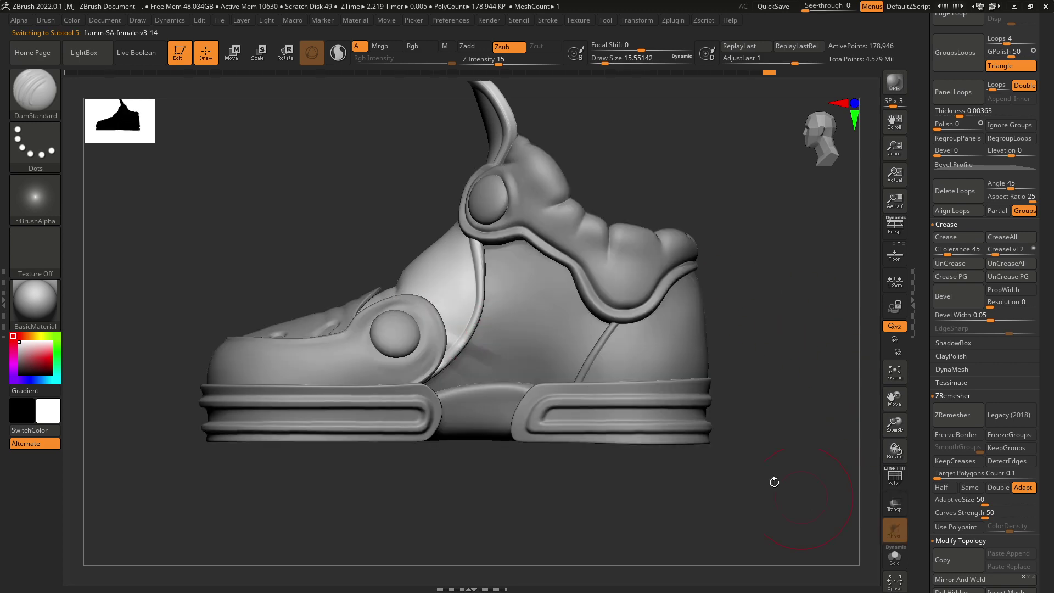
- Reselect the side panel, carve a diagonal crease below the collar trim with DamStandard, and soften it with Smooth
drag(777, 483, 511, 367)
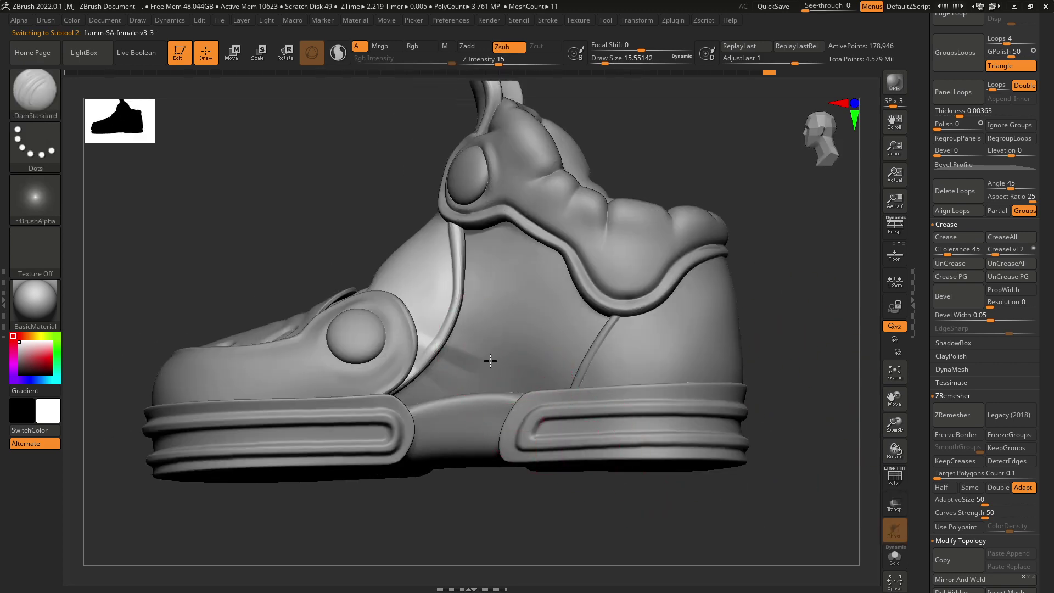
alt+click(490, 360)
drag(714, 138, 683, 188)
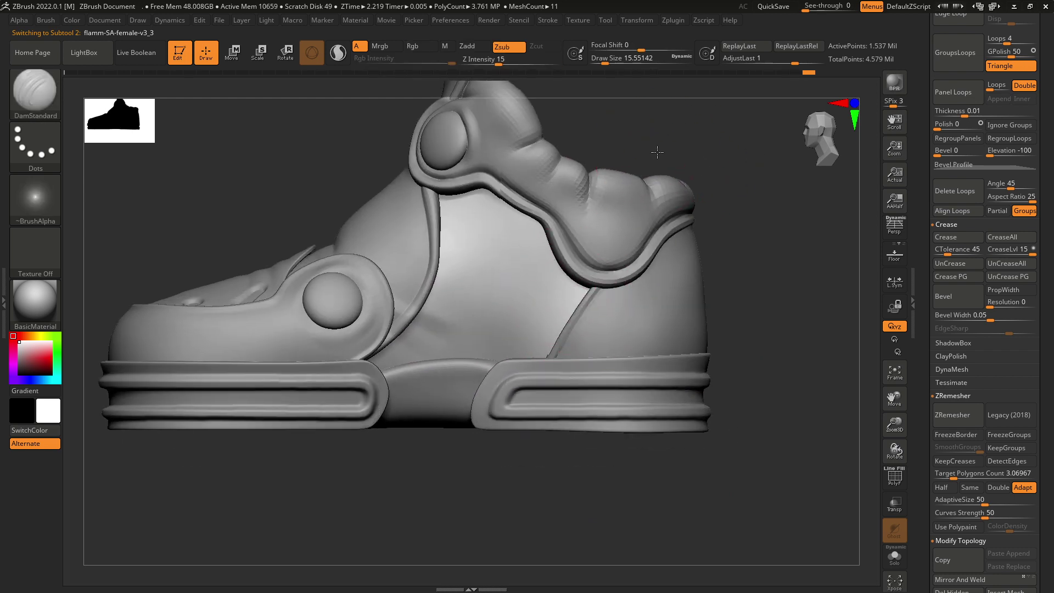
ctrl+shift+click(504, 268)
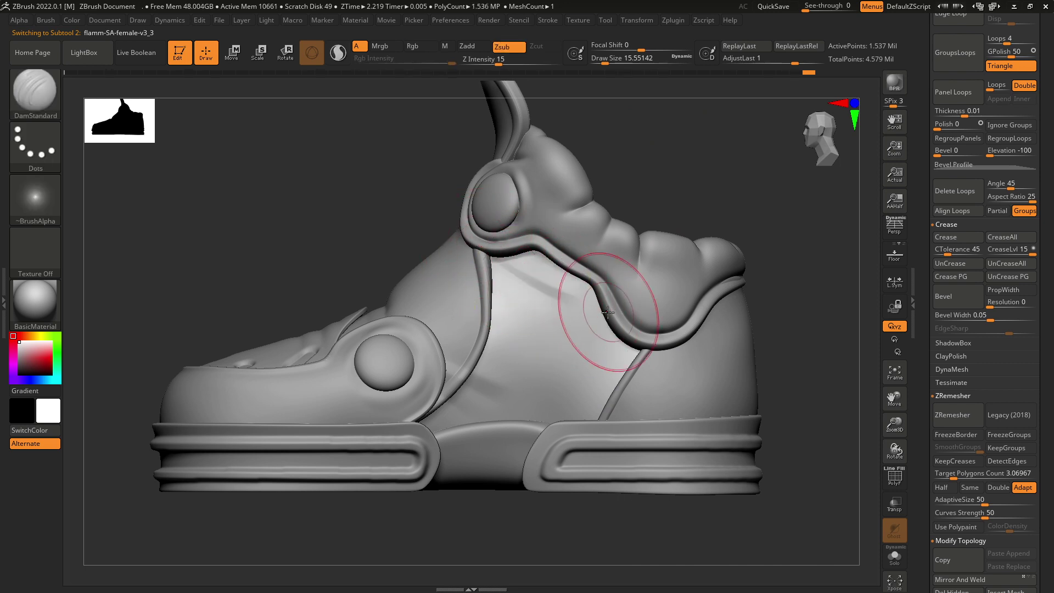
key(shift)
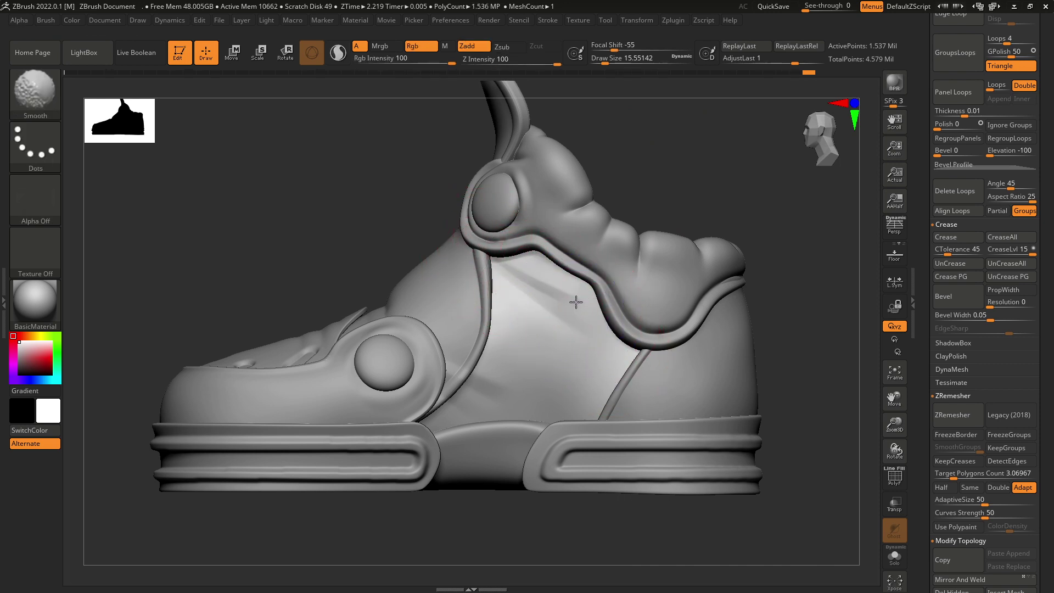
mouse_move(550, 279)
ctrl+right_down()
mouse_move(648, 243)
mouse_move(679, 305)
mouse_move(653, 330)
mouse_move(622, 335)
mouse_move(564, 303)
ctrl+right_up()
key(ctrl)
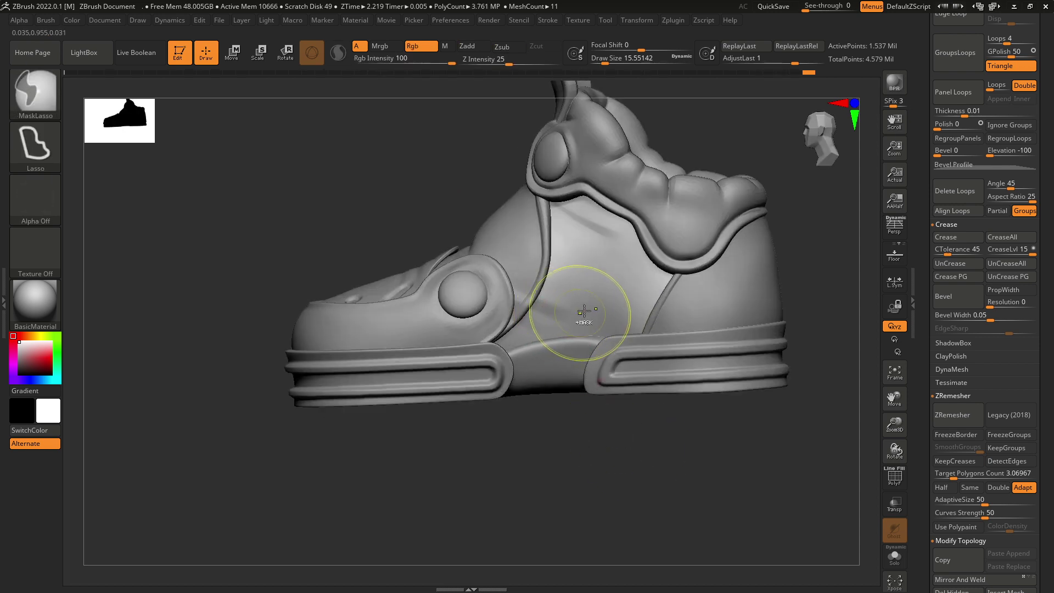
- Select the heel piece and smooth its rear surface up to the collar trim
alt+click(533, 280)
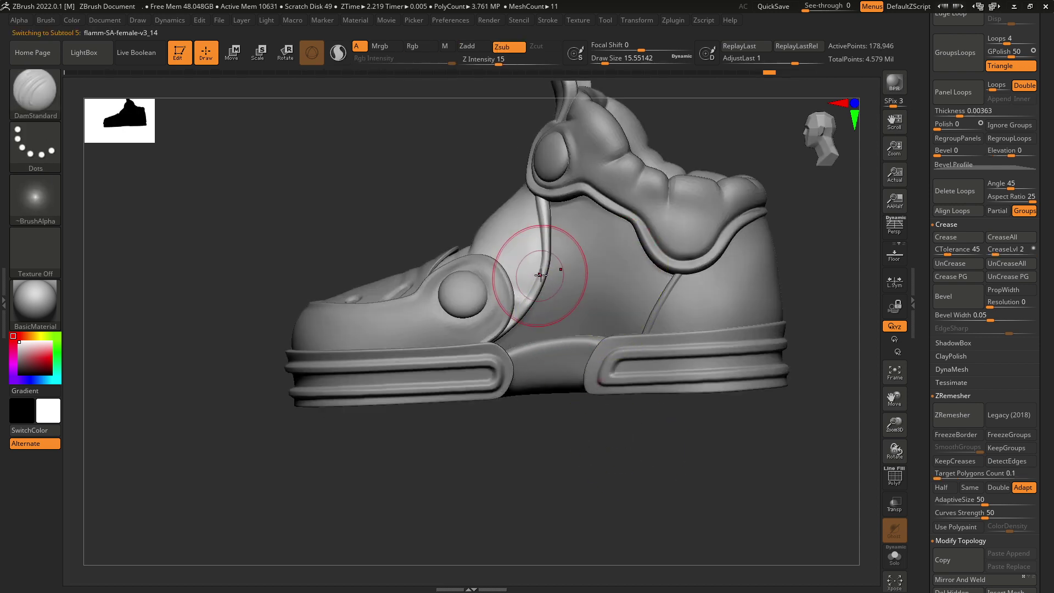
ctrl+right_drag(626, 277, 654, 291)
ctrl+right_drag(653, 291, 659, 319)
ctrl+right_drag(624, 266, 659, 308)
mouse_move(659, 308)
right_down()
mouse_move(687, 310)
mouse_move(654, 325)
mouse_move(684, 299)
right_up()
alt+click(603, 306)
mouse_move(685, 299)
ctrl+right_down()
mouse_move(694, 337)
mouse_move(679, 329)
ctrl+right_up()
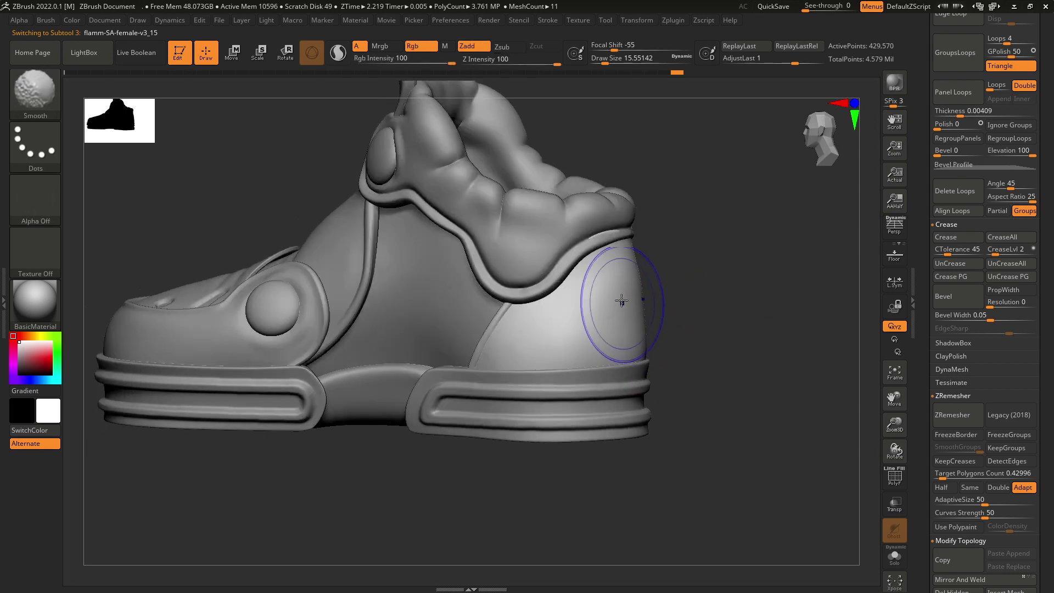
shift+drag(601, 343, 614, 263)
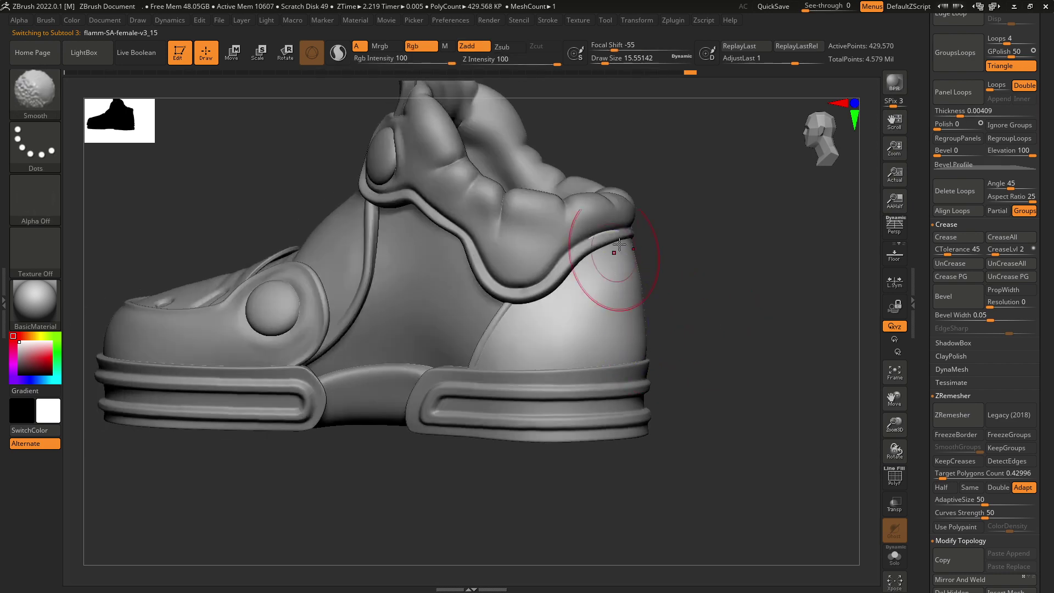
mouse_move(667, 233)
right_down()
mouse_move(685, 229)
mouse_move(675, 192)
right_up()
mouse_move(676, 192)
right_down()
mouse_move(693, 307)
mouse_move(681, 269)
right_up()
ctrl+right_drag(681, 269, 689, 313)
click(236, 58)
right_drag(700, 211, 678, 198)
click(23, 87)
key(m)
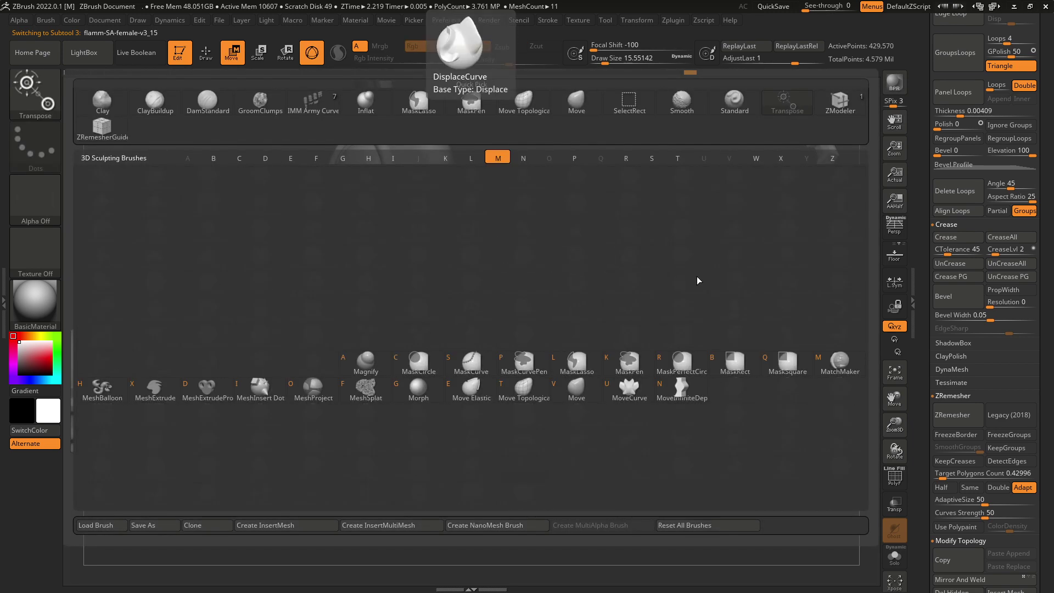
key(v)
key(space)
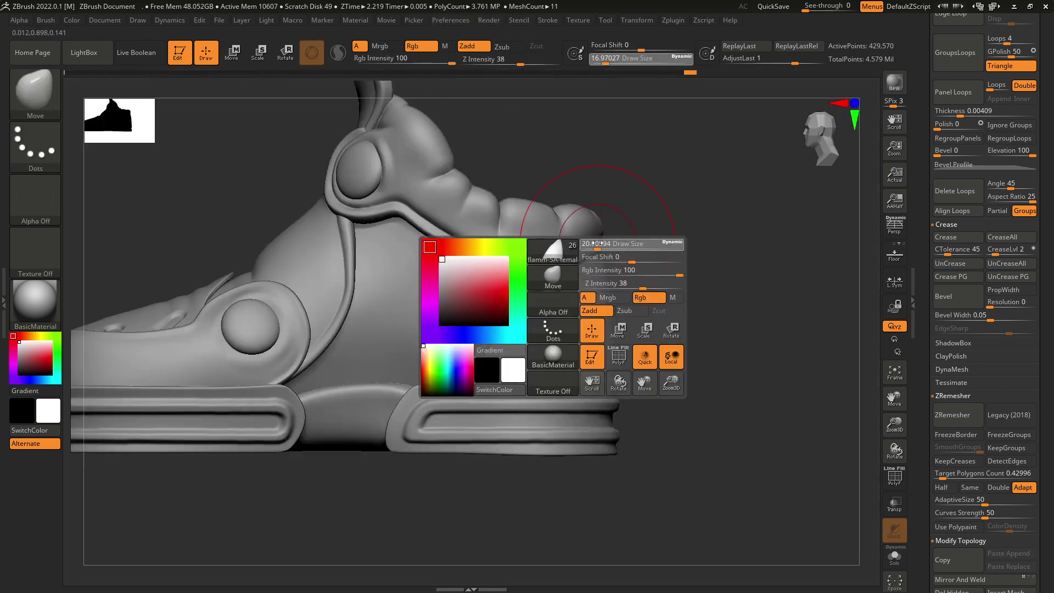
right_drag(645, 264, 605, 280)
- Try to carve the back of the heel piece with the DamStandard brush at a draw size of about 9.4, then undo it
key(b)
key(d)
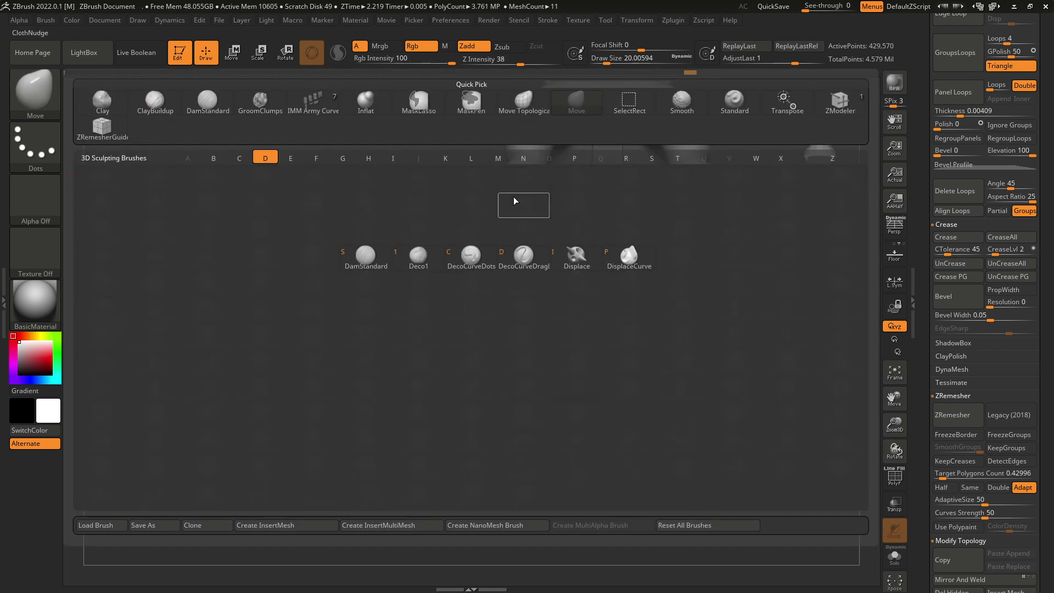
key(s)
key(space)
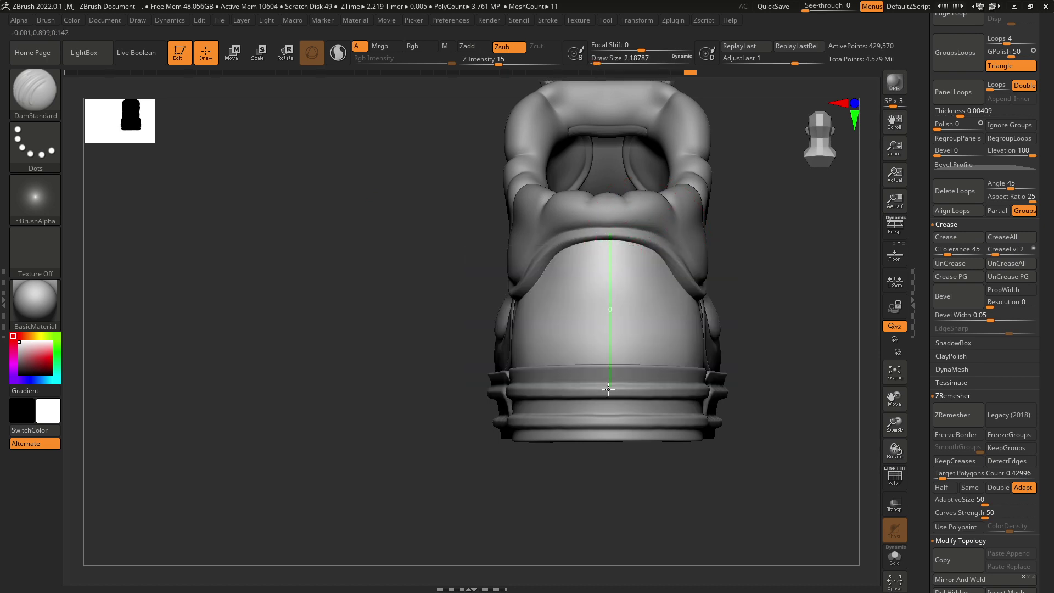
key(space)
drag(611, 347, 616, 347)
key(shift)
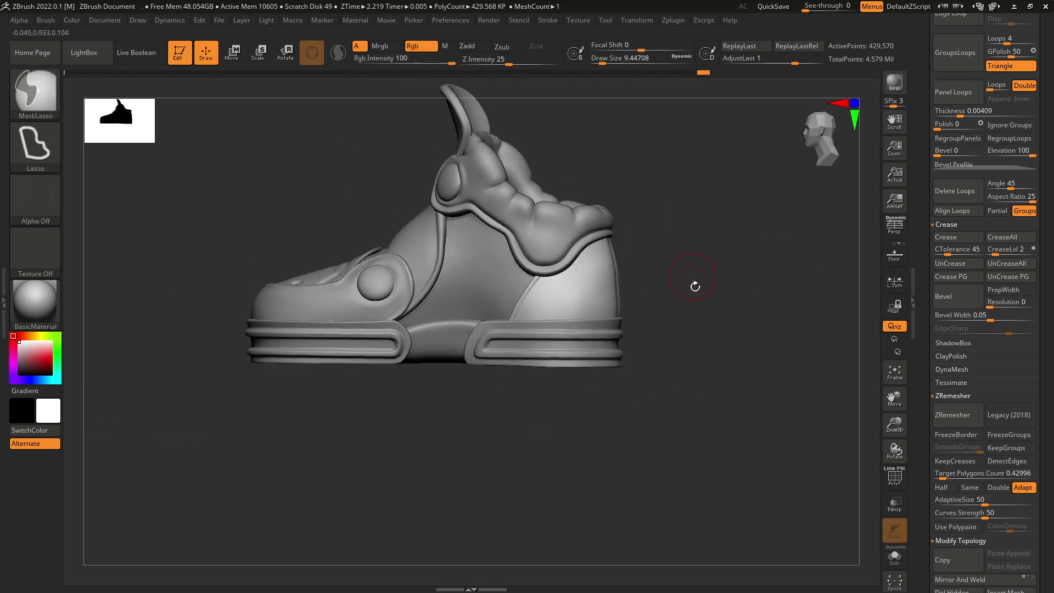
drag(694, 284, 681, 350)
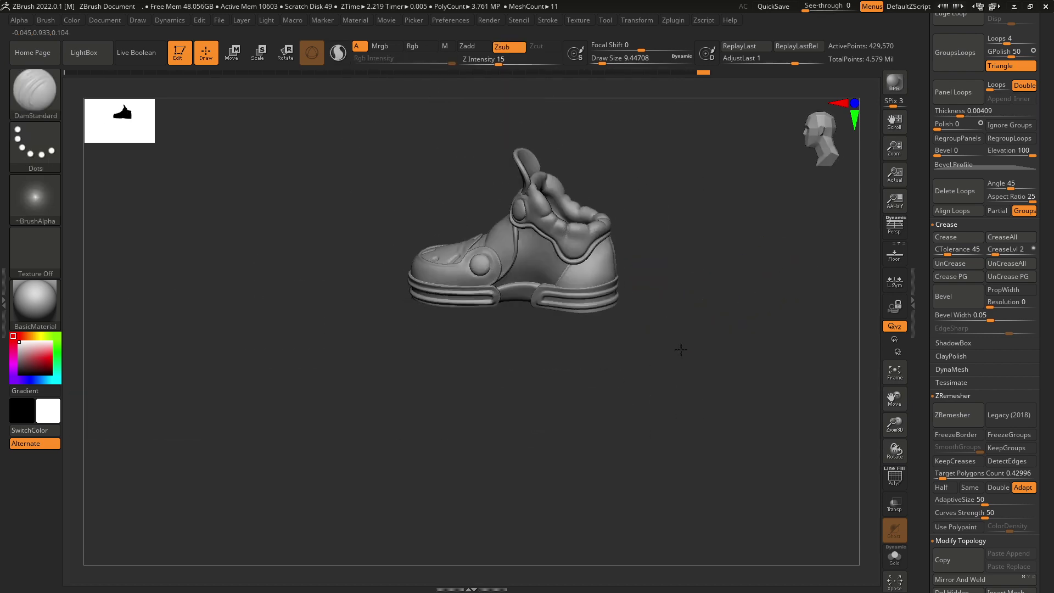
mouse_move(681, 350)
right_down()
mouse_move(659, 306)
mouse_move(678, 331)
mouse_move(610, 291)
right_up()
ctrl+right_drag(610, 291, 605, 306)
key(ctrl+z)
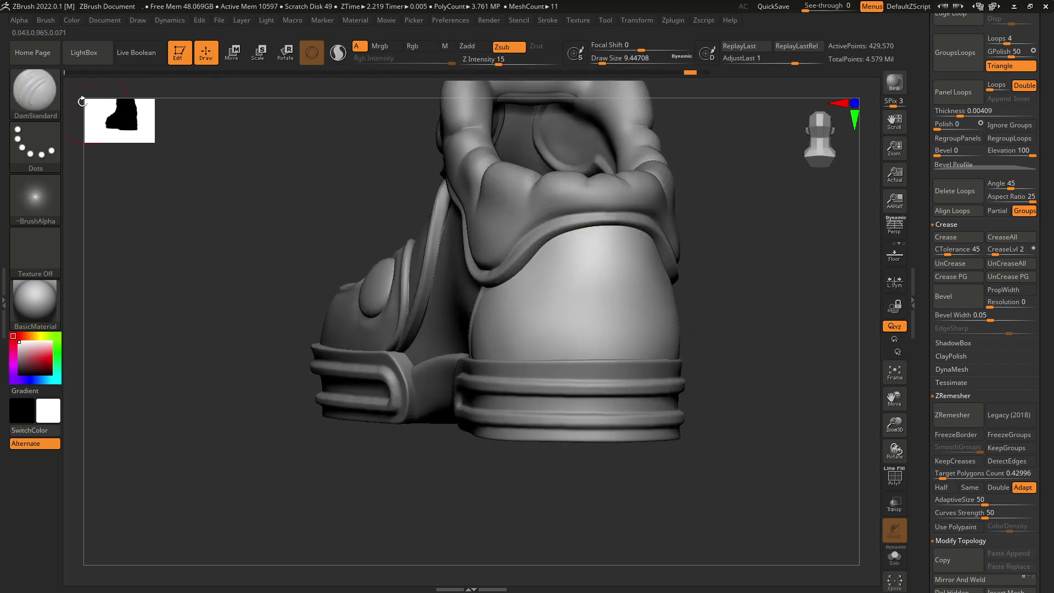
- Set masking to the MaskPen brush and reduce the draw size to about 3.1, undoing the trial mask on the heel piece
click(232, 53)
click(206, 58)
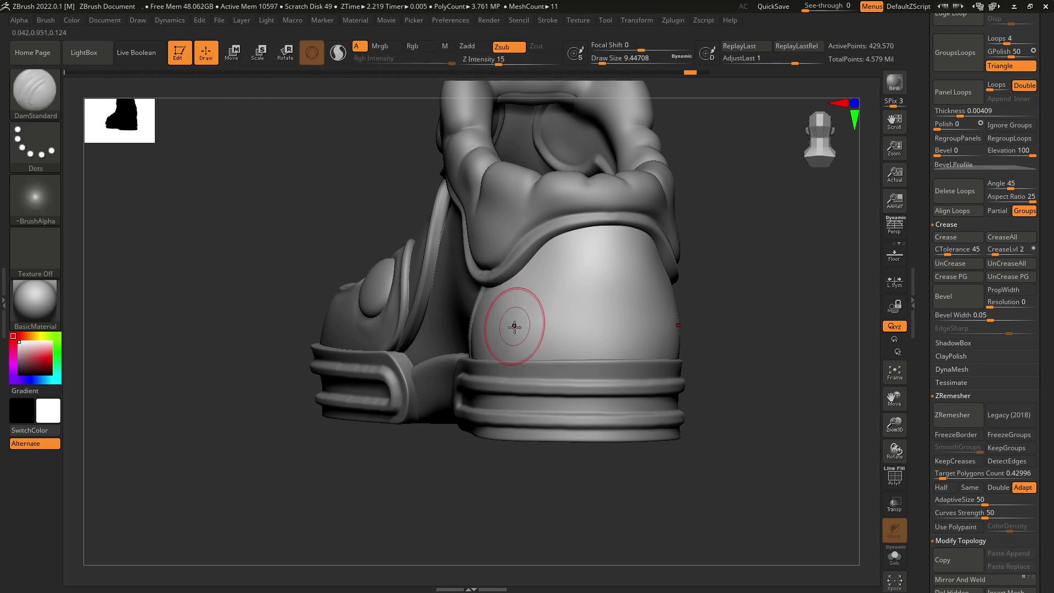
key(space)
drag(513, 326, 511, 325)
mouse_move(758, 282)
mouse_down()
mouse_move(789, 388)
mouse_move(710, 493)
mouse_move(694, 381)
mouse_move(669, 308)
mouse_up()
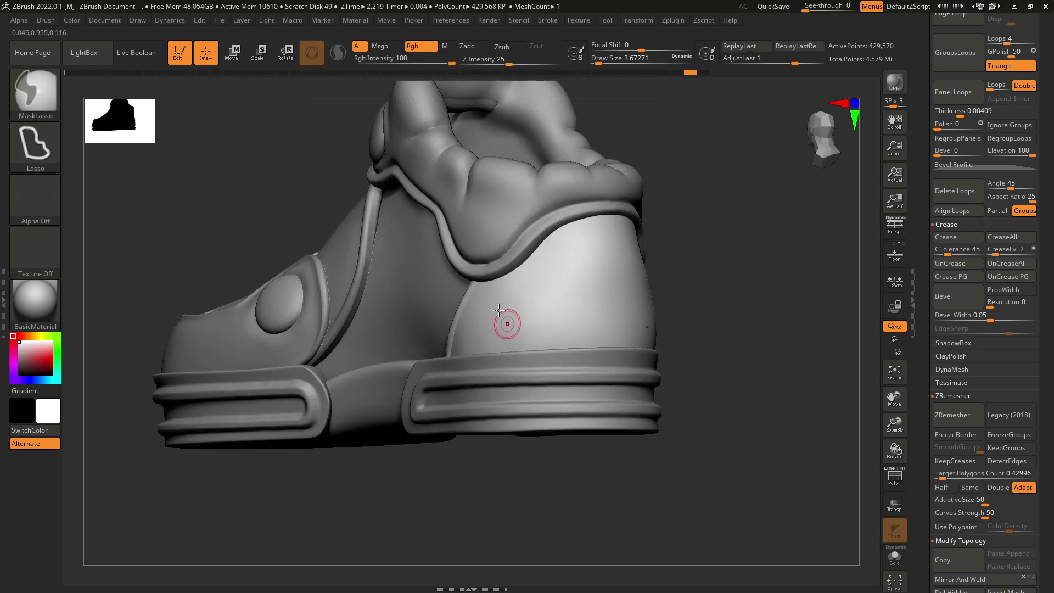
ctrl+click(44, 90)
click(155, 103)
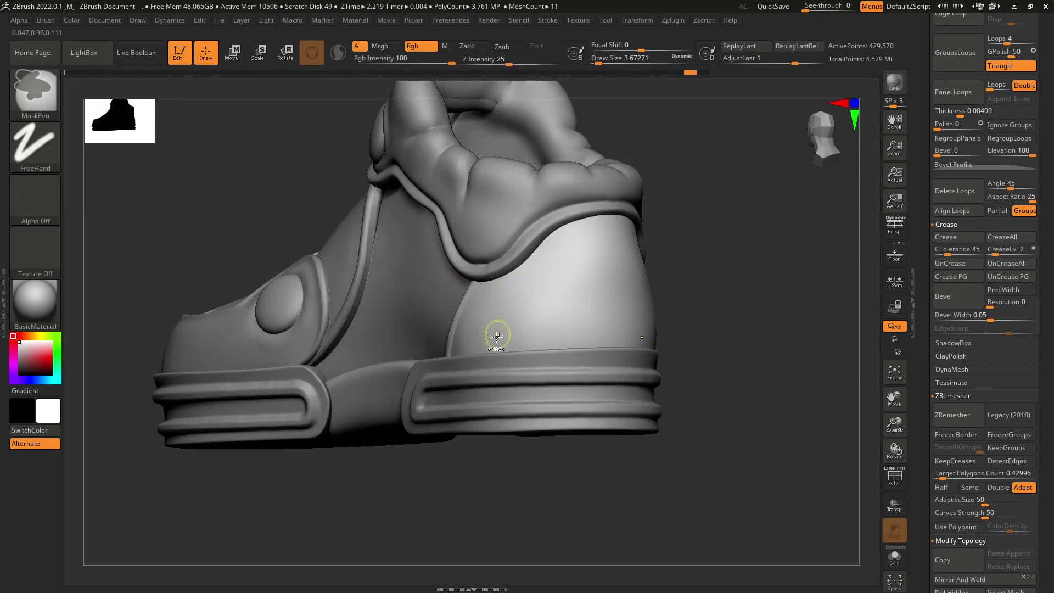
key(ctrl+z)
key(space)
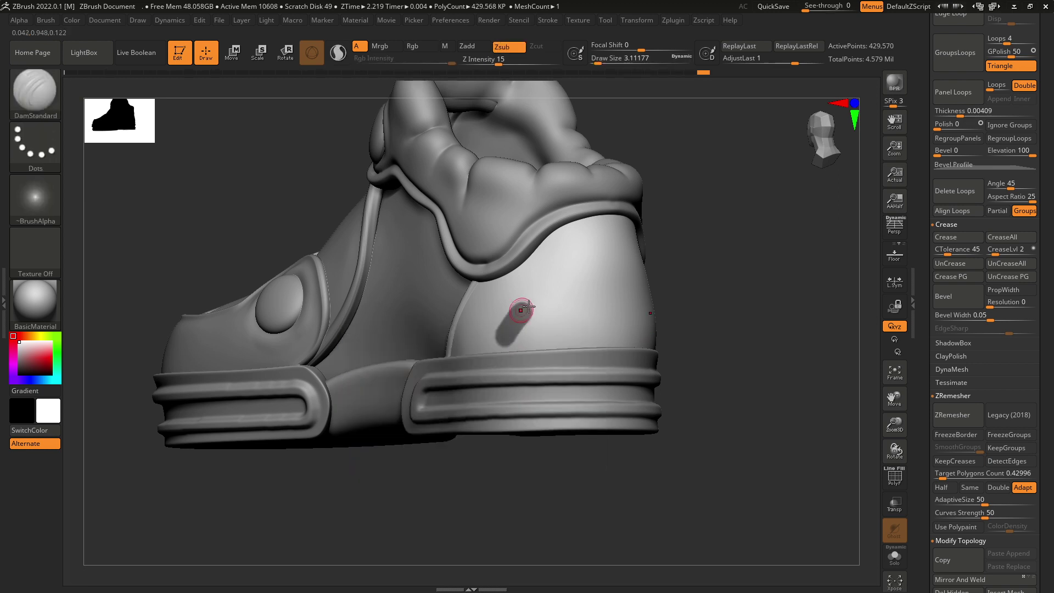
- Paint symmetrical mask spots on the heel piece: slanted bars and dots on both sides, plus a vertical bar and a dot along the centre
mouse_move(516, 310)
ctrl+right_down()
mouse_move(681, 299)
mouse_move(615, 325)
mouse_move(610, 377)
mouse_move(584, 348)
mouse_move(633, 384)
mouse_move(548, 240)
ctrl+right_up()
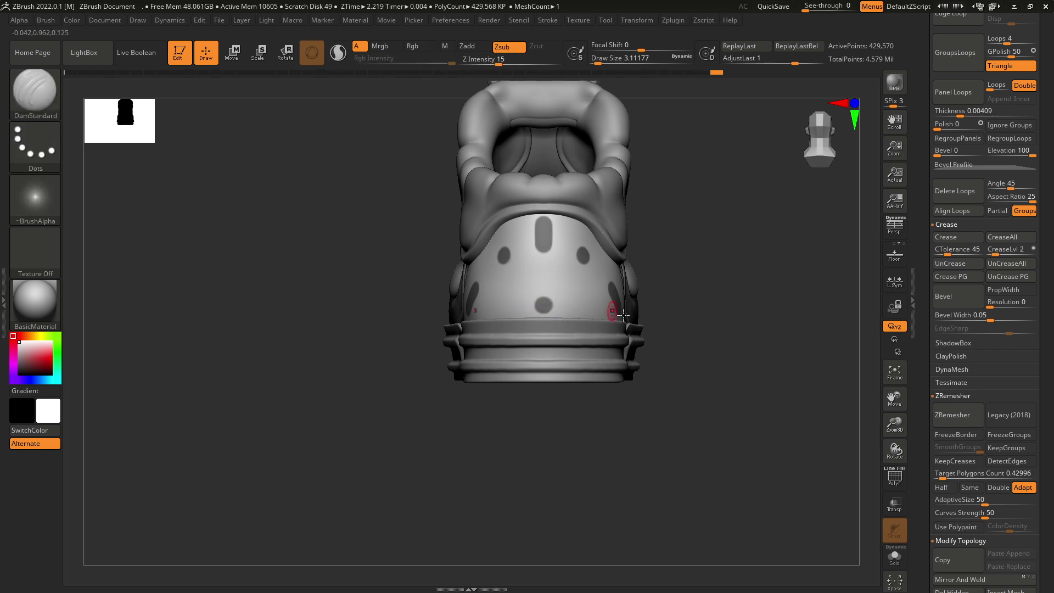
key(ctrl+z)
scroll(544, 305, up, 4)
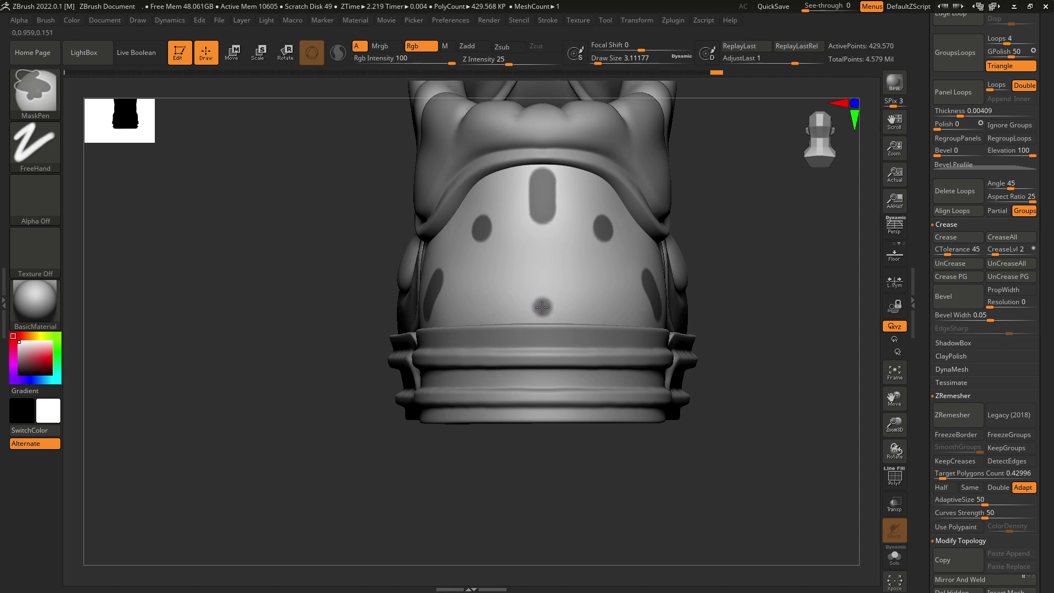
scroll(565, 305, down, 5)
drag(699, 329, 612, 330)
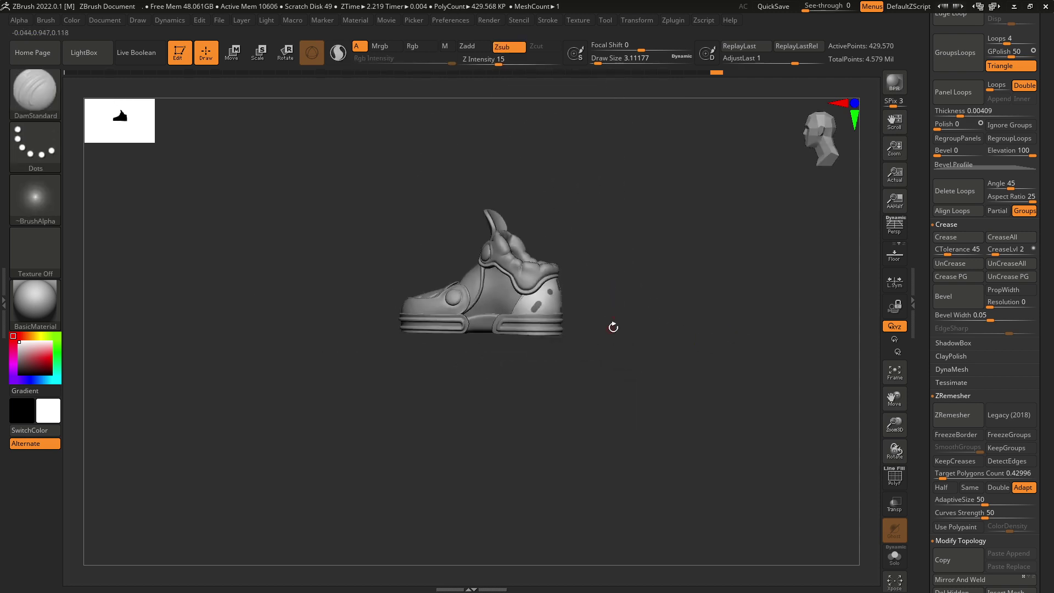
scroll(605, 420, up, 4)
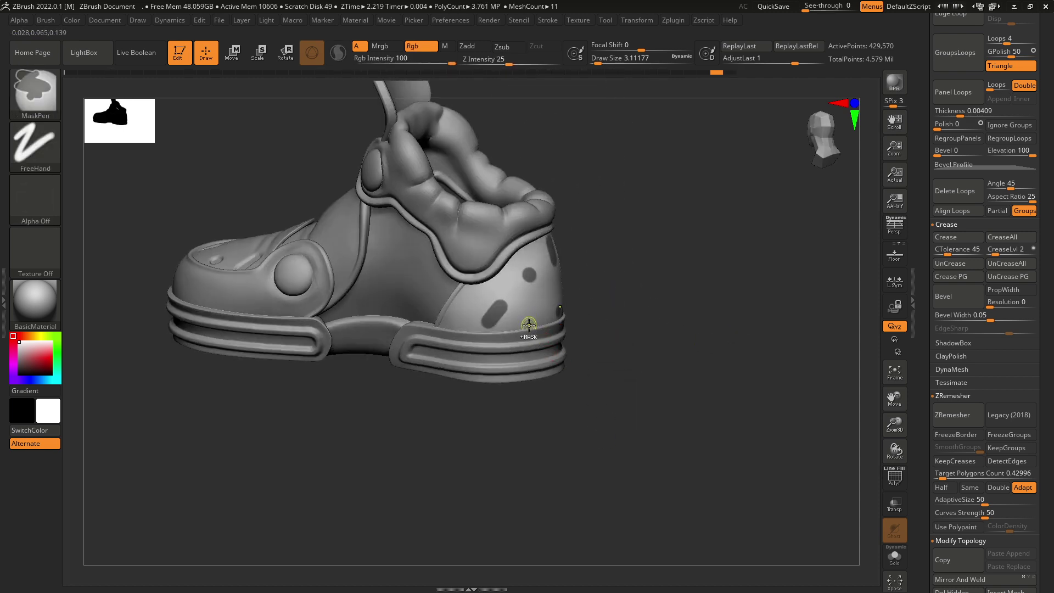
- Invert the heel piece's mask, scale the unmasked bars and dots into recesses, and clear the mask
key(ctrl+i)
scroll(543, 315, up, 4)
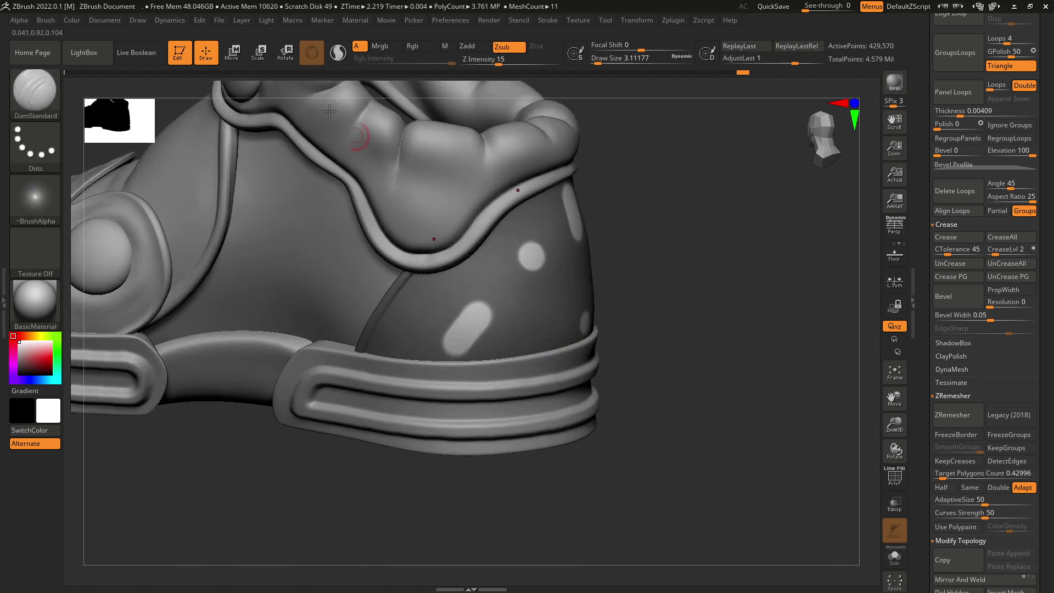
click(264, 54)
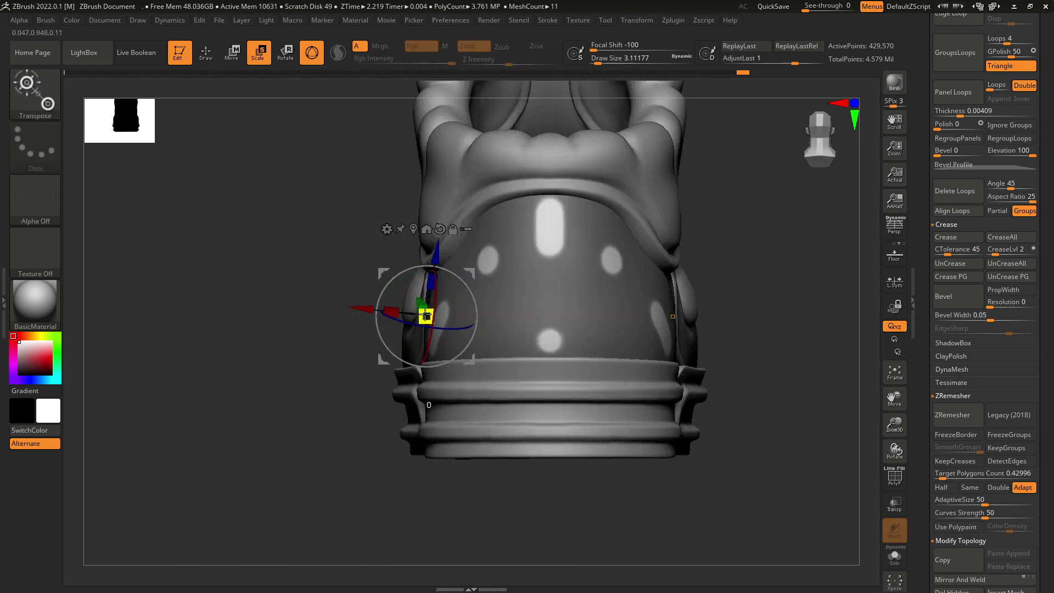
drag(427, 317, 385, 330)
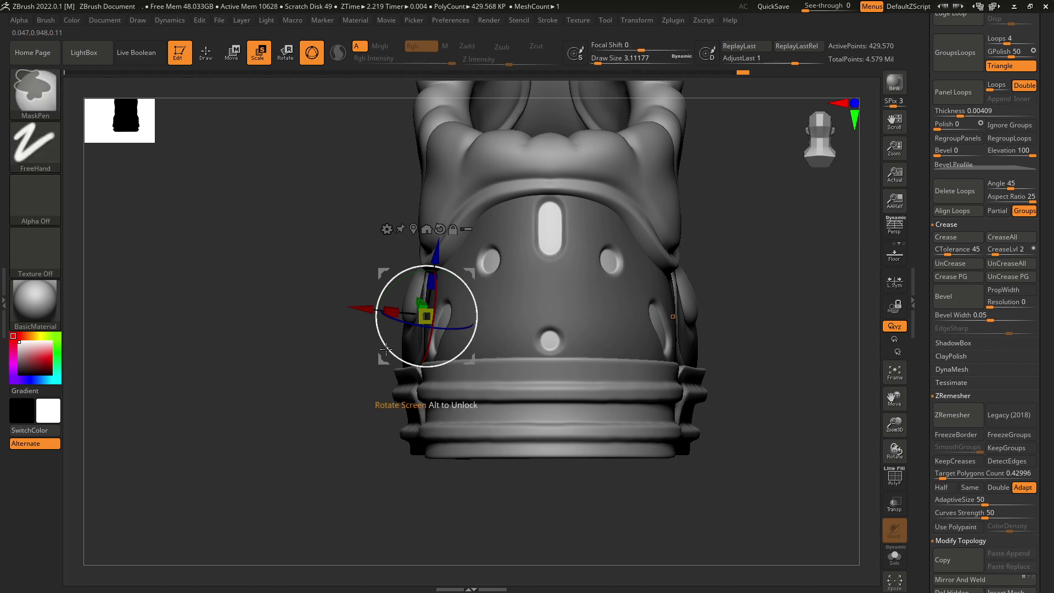
right_drag(598, 291, 650, 237)
ctrl+drag(639, 325, 621, 343)
mouse_move(610, 345)
ctrl+right_down()
mouse_move(550, 352)
mouse_move(610, 403)
mouse_move(582, 374)
mouse_move(553, 418)
mouse_move(647, 358)
mouse_move(697, 349)
mouse_move(624, 370)
mouse_move(758, 259)
mouse_move(666, 216)
mouse_move(667, 199)
mouse_move(648, 307)
ctrl+right_up()
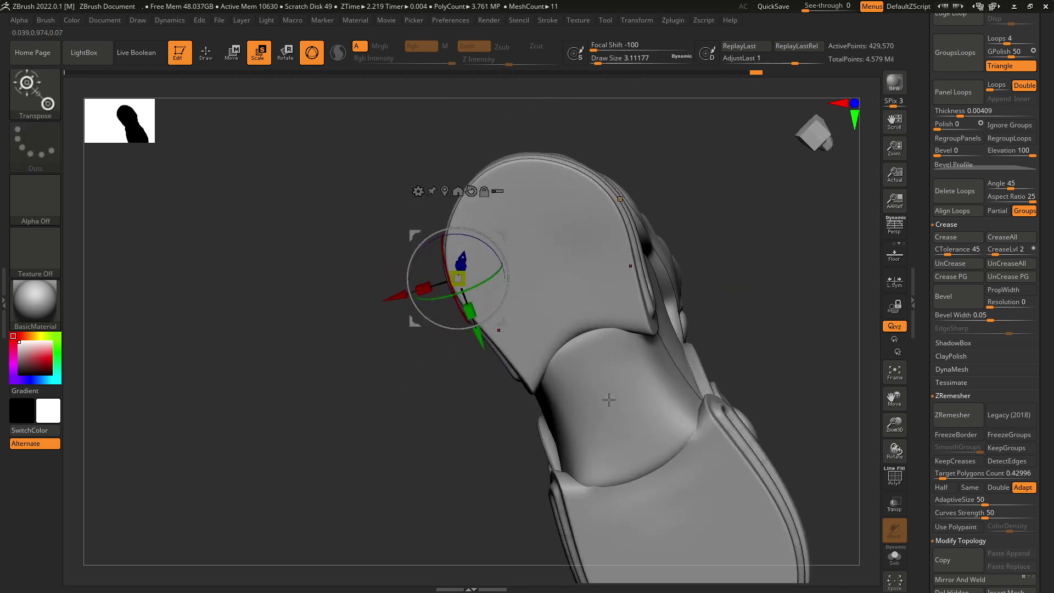
- Select the arch piece between the heel and forefoot soles and switch to the Move brush
alt+click(609, 401)
alt+right_drag(633, 453, 511, 420)
click(204, 51)
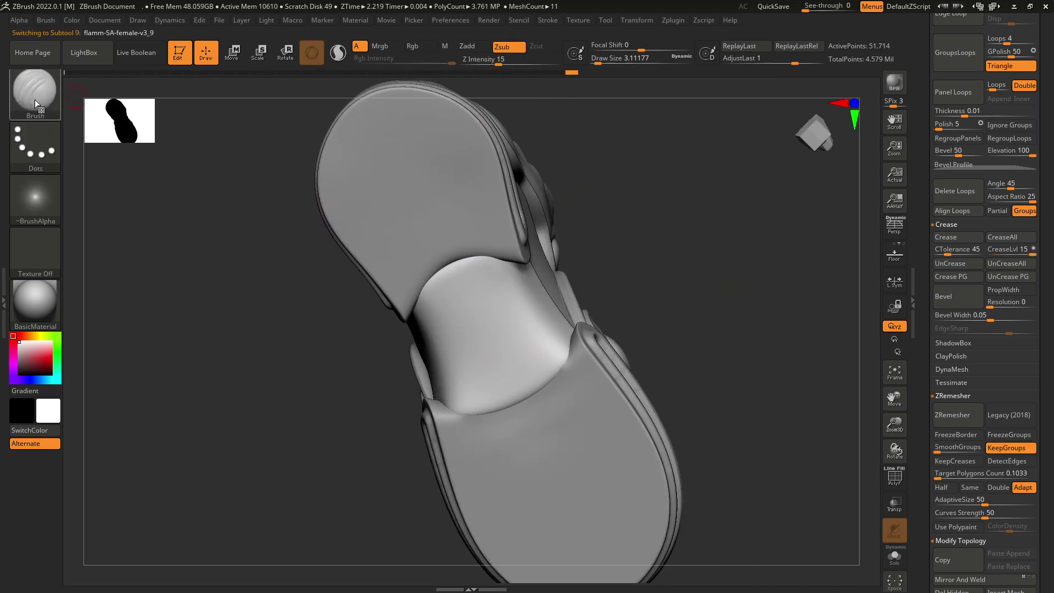
click(35, 100)
key(m)
click(579, 387)
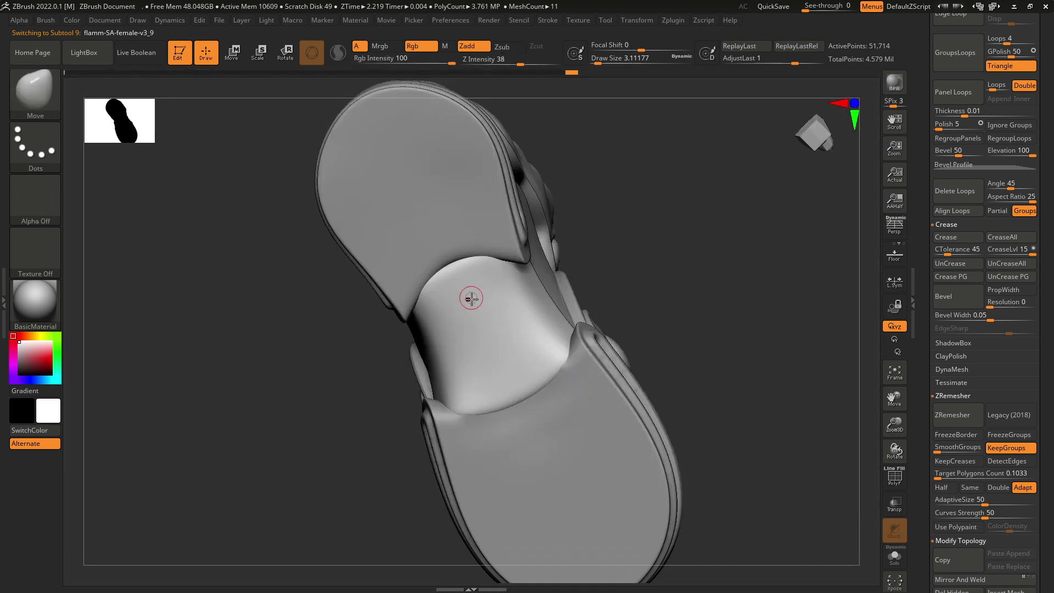
- Set the Move brush's draw size to about 26.9, and reduce it to about 10.5 for the arch piece
key(space)
drag(469, 300, 452, 269)
key(space)
mouse_move(632, 286)
right_down()
mouse_move(641, 354)
mouse_move(513, 390)
right_up()
shift+right_drag(640, 264, 619, 339)
ctrl+right_drag(464, 288, 501, 334)
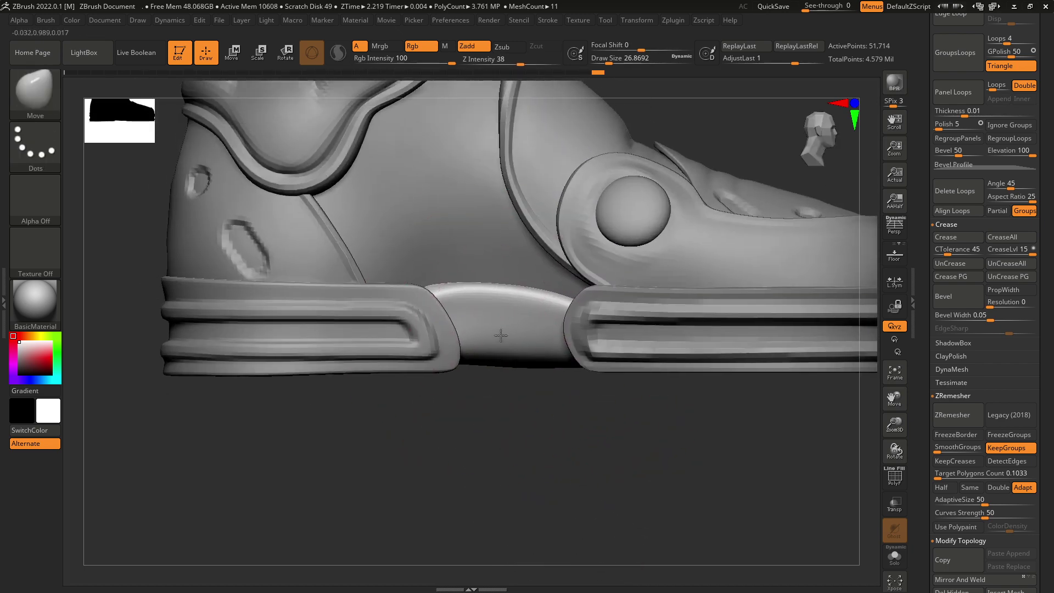
key(space)
drag(467, 300, 460, 300)
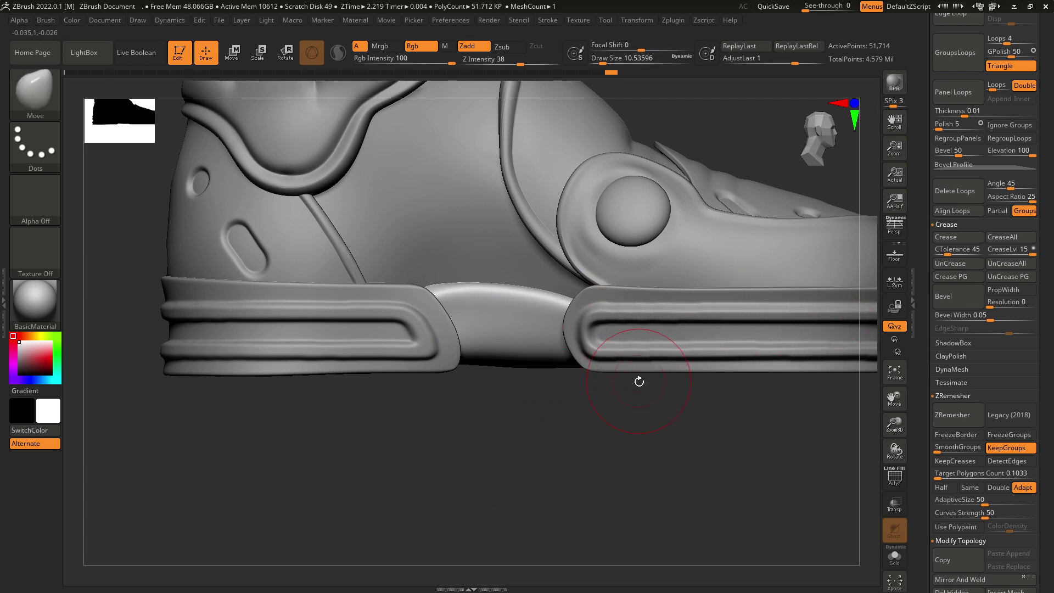
- Select the toe cap piece and inspect the whole shoe from several sides
ctrl+right_drag(640, 382, 642, 332)
alt+click(654, 274)
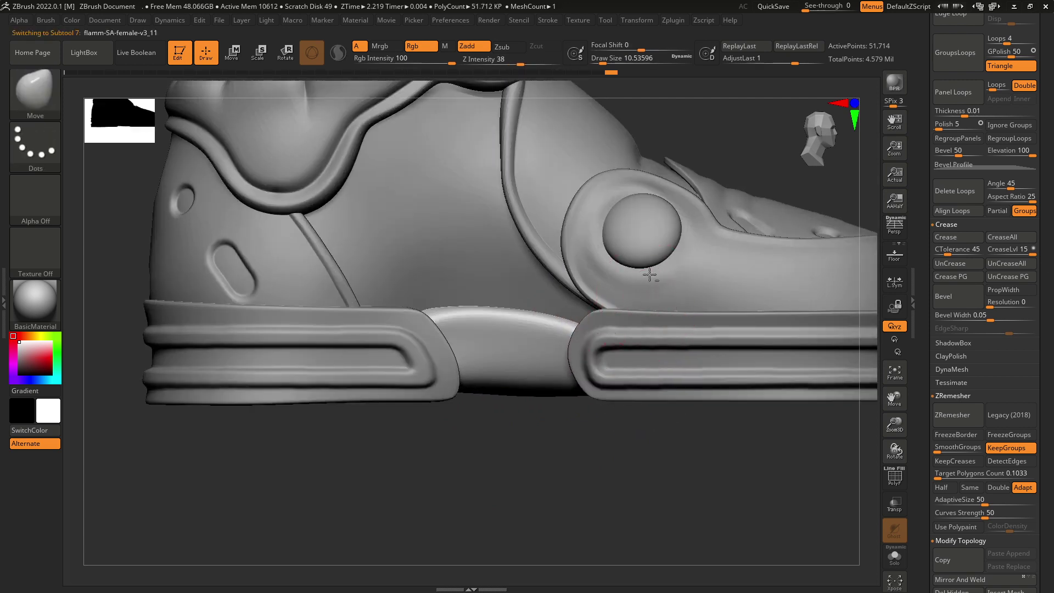
ctrl+right_drag(651, 231, 661, 192)
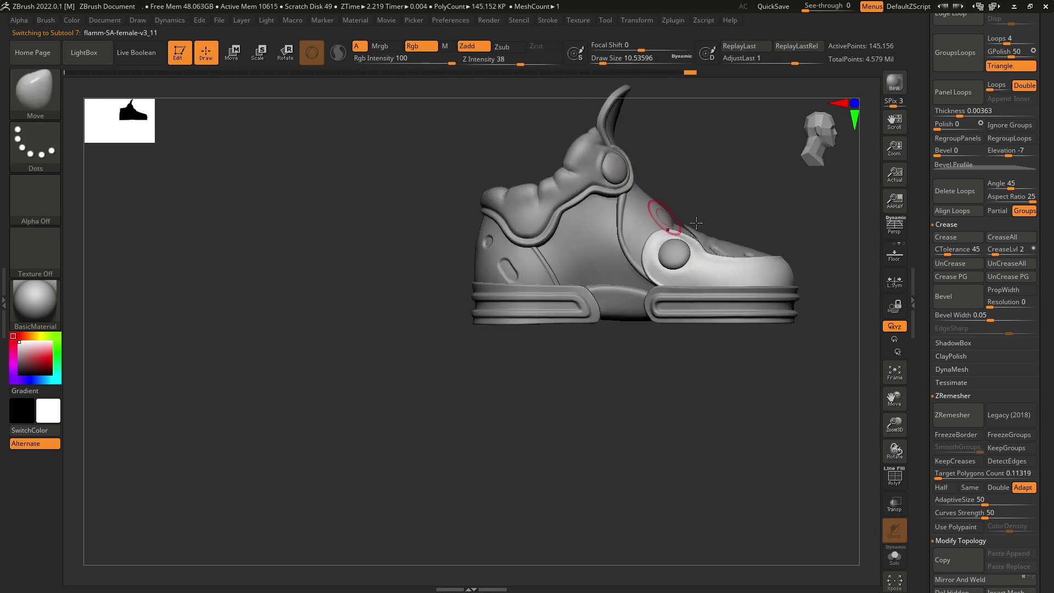
right_drag(796, 220, 540, 335)
right_drag(718, 327, 643, 357)
mouse_move(654, 403)
ctrl+right_down()
mouse_move(658, 364)
mouse_move(654, 437)
mouse_move(669, 395)
mouse_move(714, 394)
mouse_move(706, 456)
mouse_move(787, 319)
ctrl+right_up()
- Create a subtool folder named Shoes containing the toe cap piece
scroll(1038, 211, up, 15)
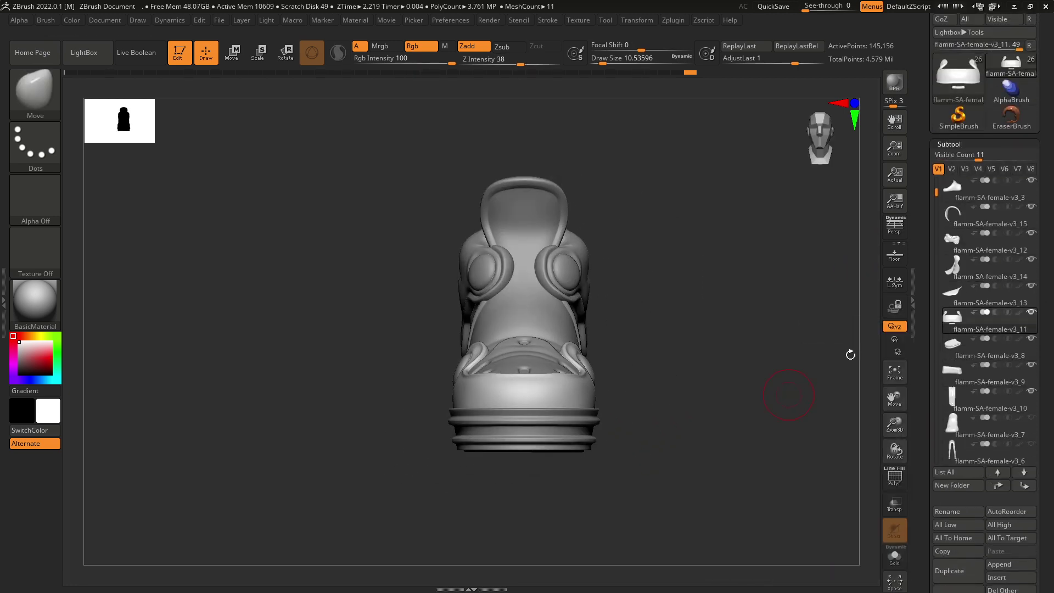
click(954, 352)
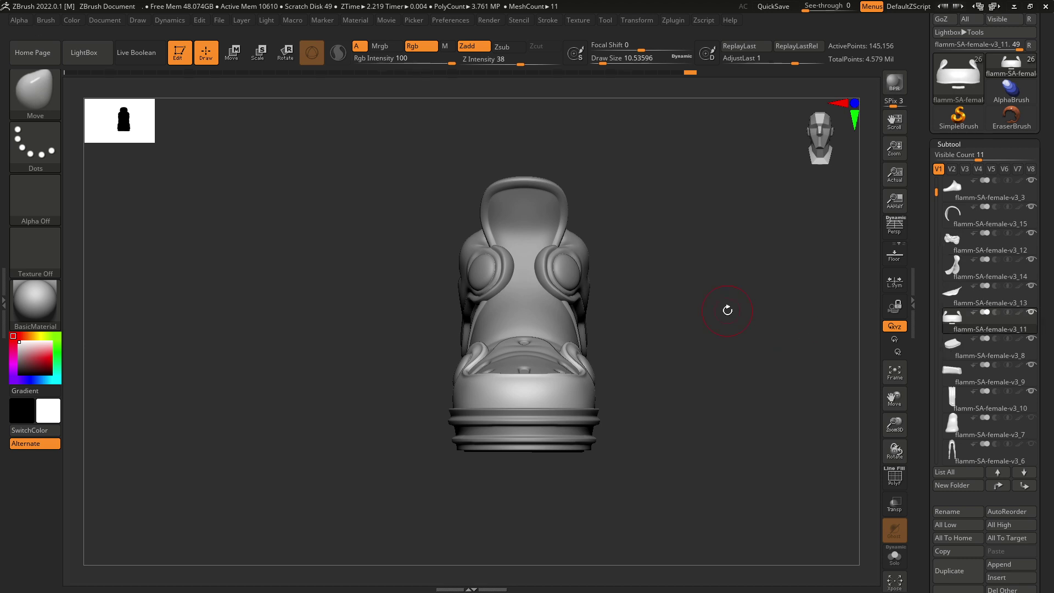
mouse_move(728, 310)
mouse_down()
mouse_move(673, 374)
mouse_move(685, 405)
mouse_move(811, 426)
mouse_up()
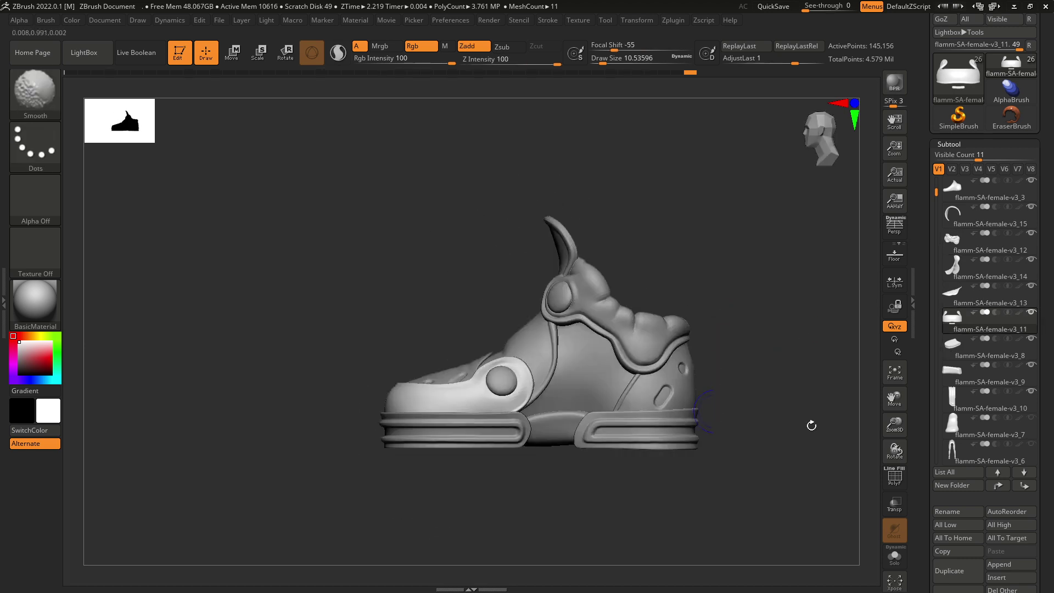
click(967, 485)
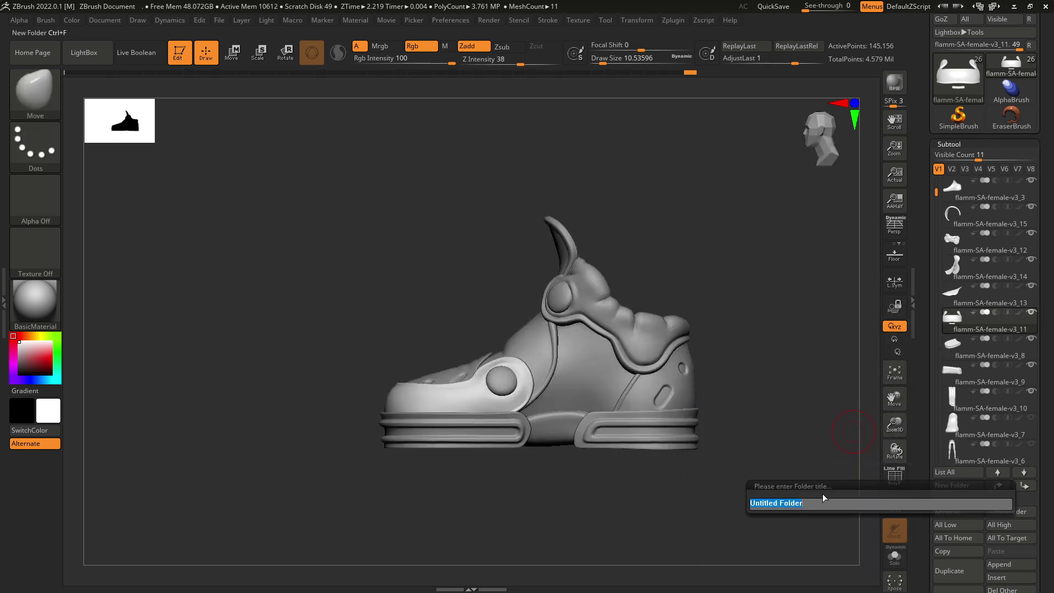
text(Shoes)
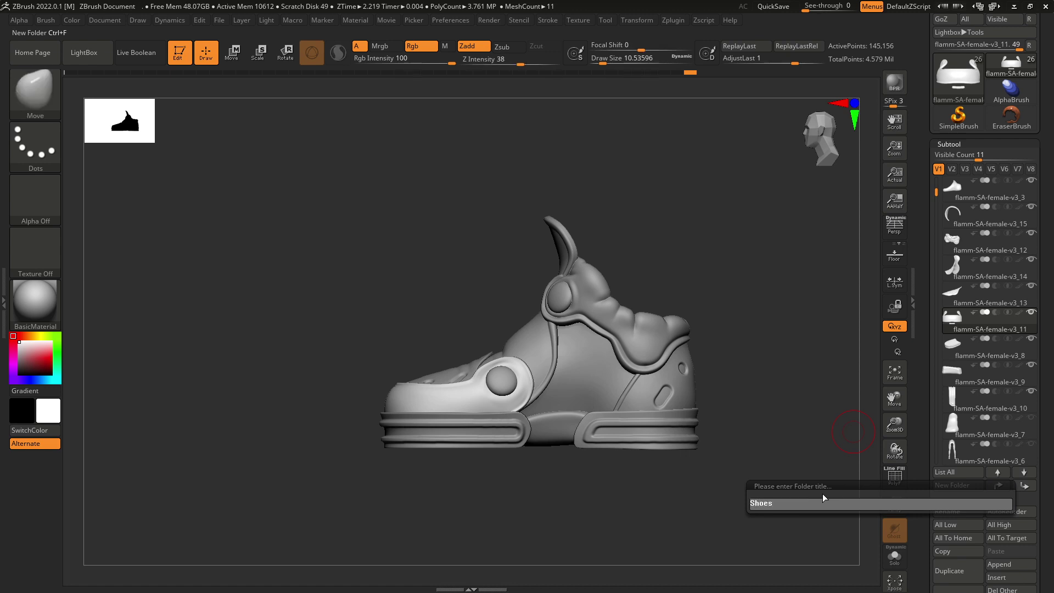
key(Return)
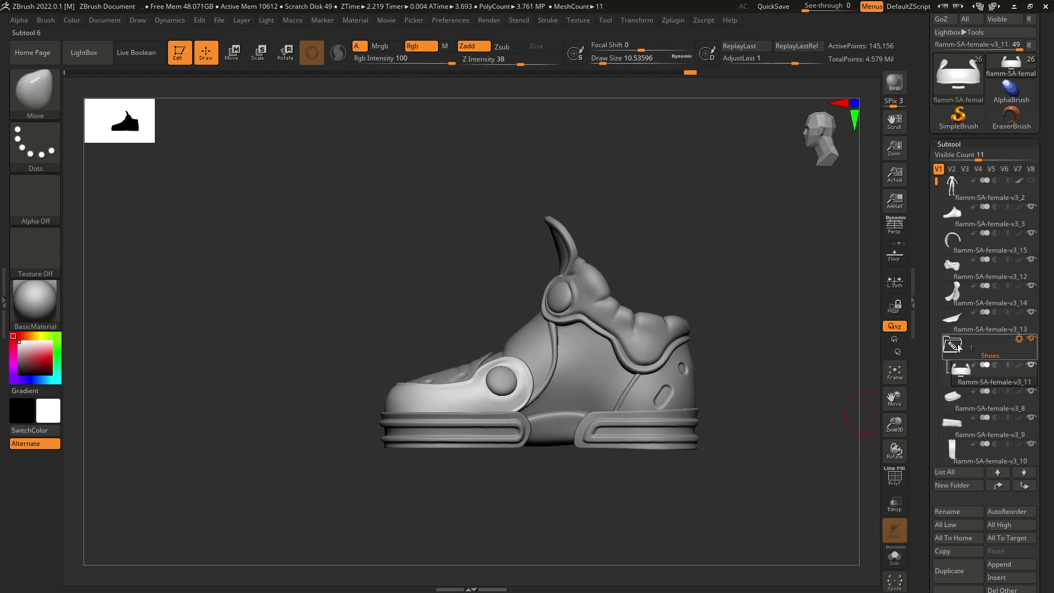
- Move the remaining flamm-SA-female-v3 shoe pieces (3, 15, 12, 14, 13, 8, 9 and 10) into the Shoes folder
click(962, 322)
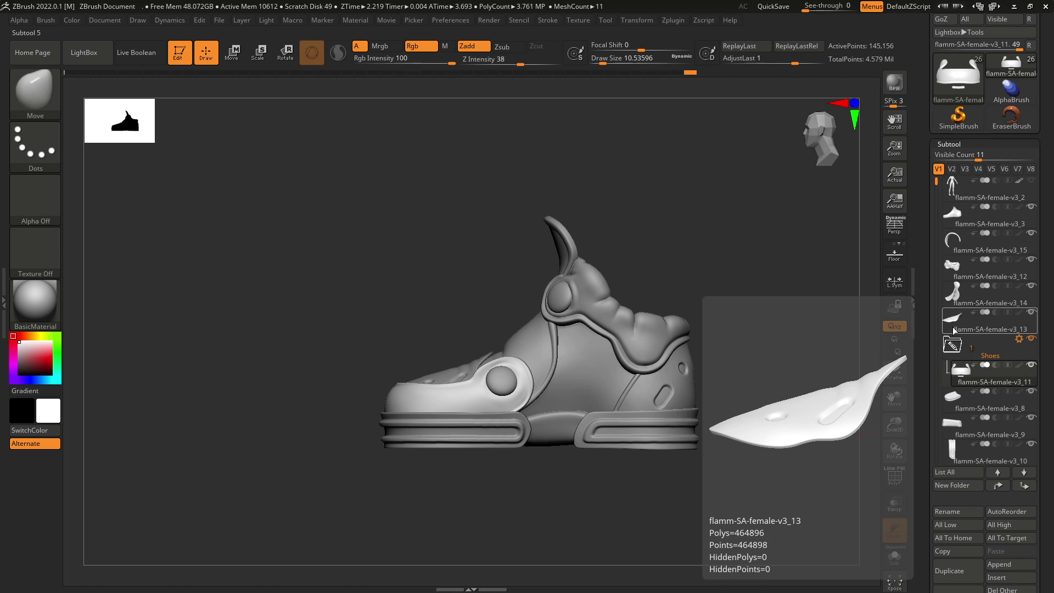
click(957, 295)
drag(954, 300, 960, 348)
drag(957, 268, 957, 300)
drag(957, 216, 960, 269)
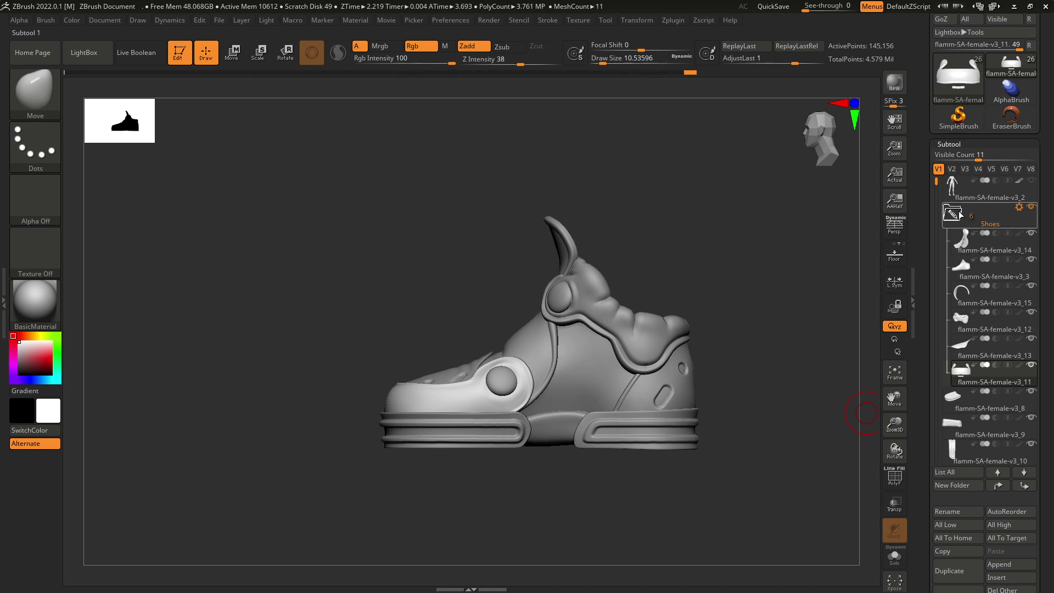
click(966, 351)
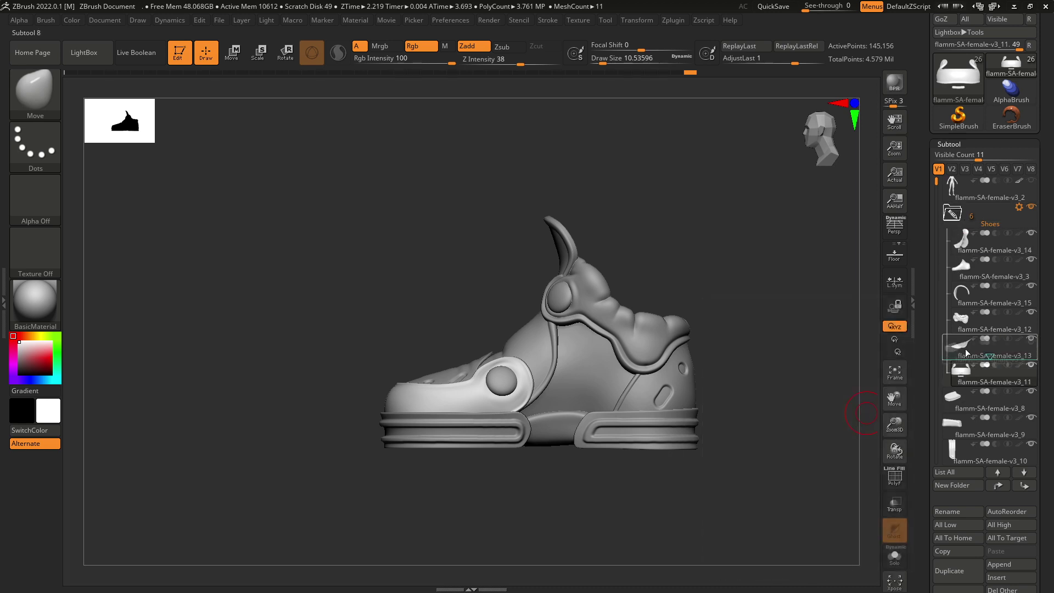
drag(966, 353, 966, 354)
drag(956, 422, 961, 382)
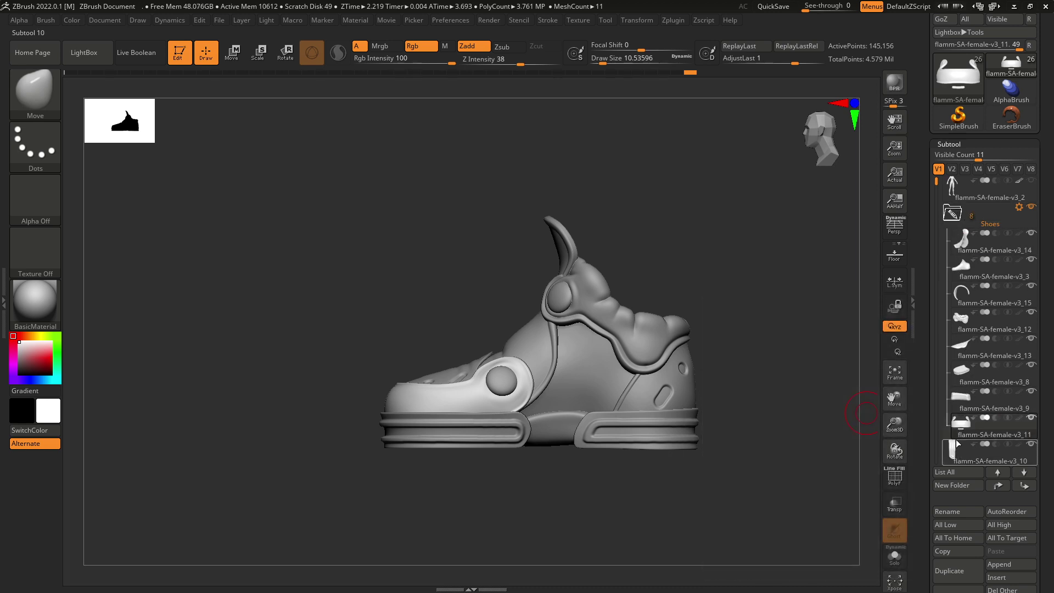
drag(957, 444, 958, 420)
- Move the Shoes folder to the end of the subtool list and add PM3D_Sphere3D1_4 and PM3D_Sphere3D1_5 to it
mouse_move(936, 185)
mouse_down()
mouse_move(932, 204)
mouse_move(932, 182)
mouse_up()
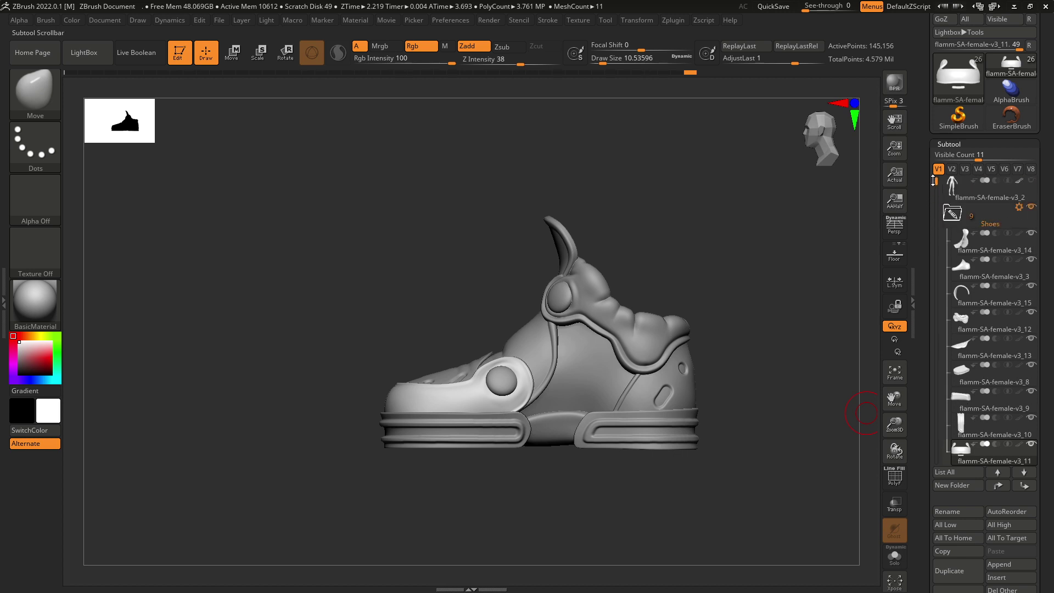
click(952, 216)
click(1024, 486)
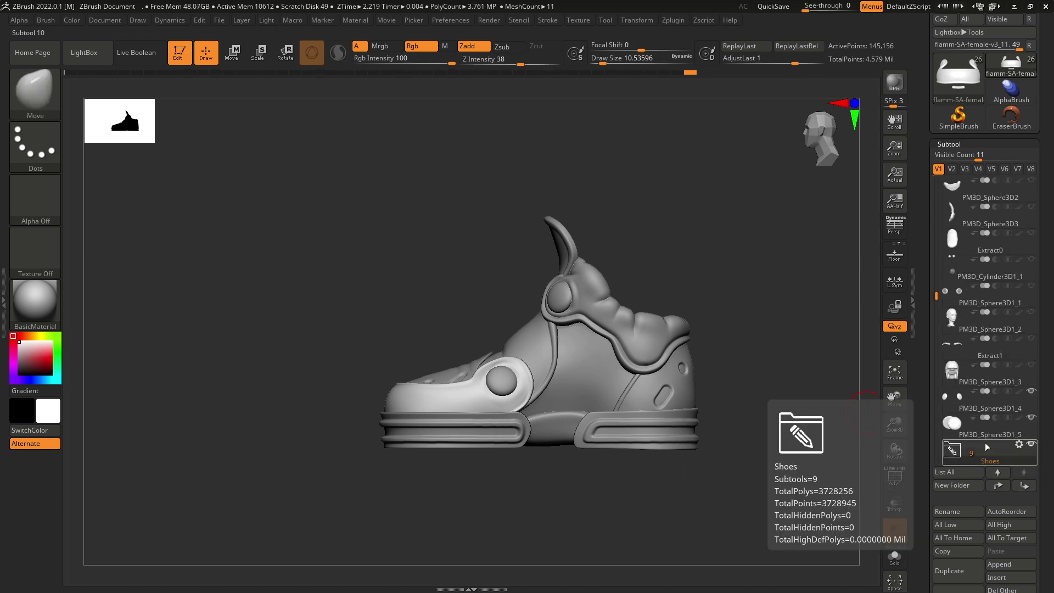
drag(939, 261, 930, 289)
drag(950, 366, 951, 396)
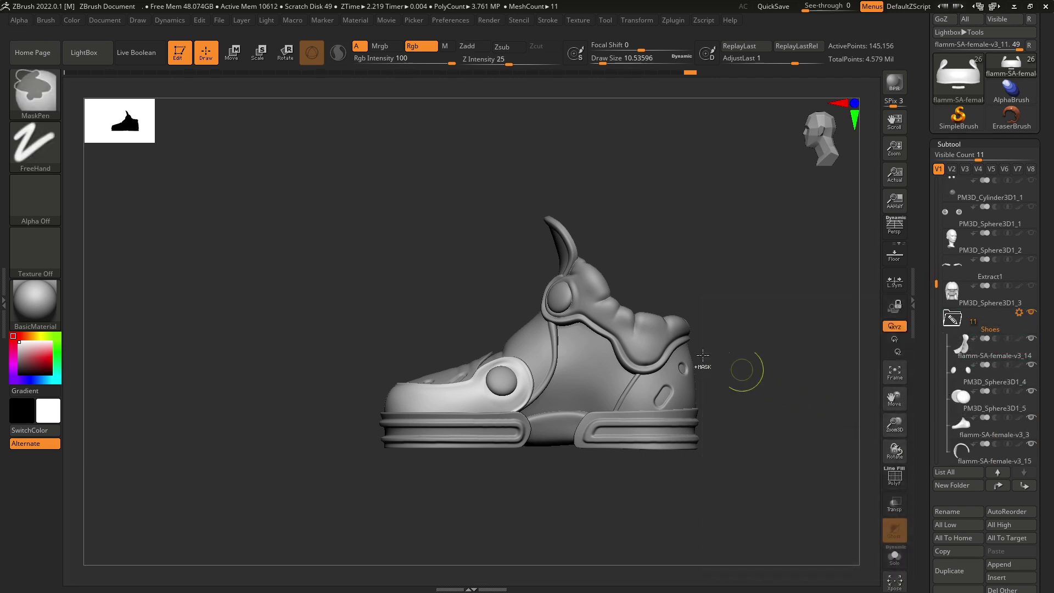
- Select the front upper piece, flamm-SA-female-v3_14, and reduce the draw size to about 2.2
drag(702, 360, 570, 365)
alt+click(597, 312)
drag(709, 304, 723, 341)
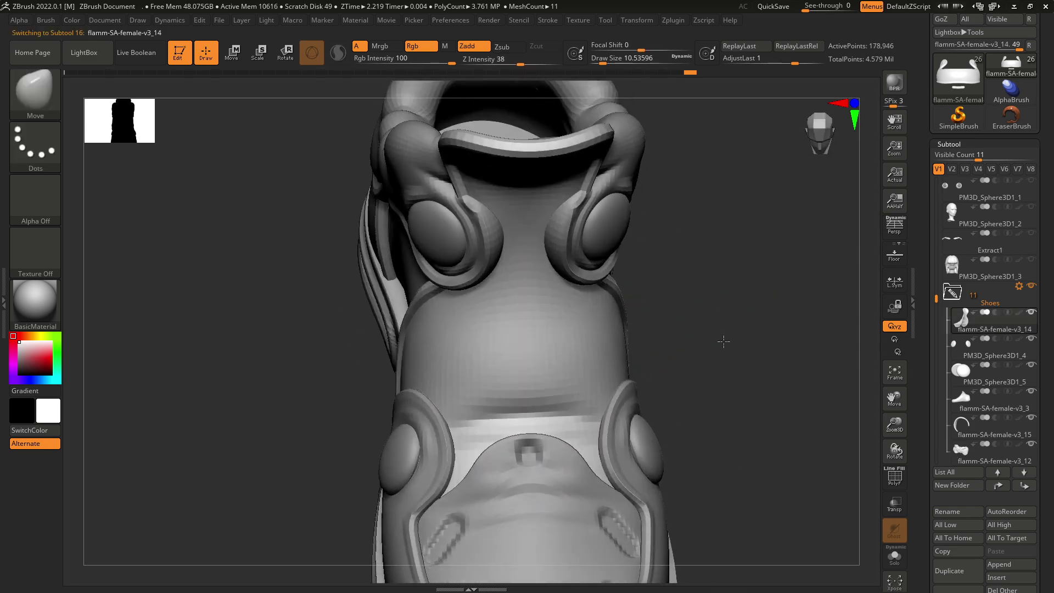
key(space)
drag(483, 362, 477, 358)
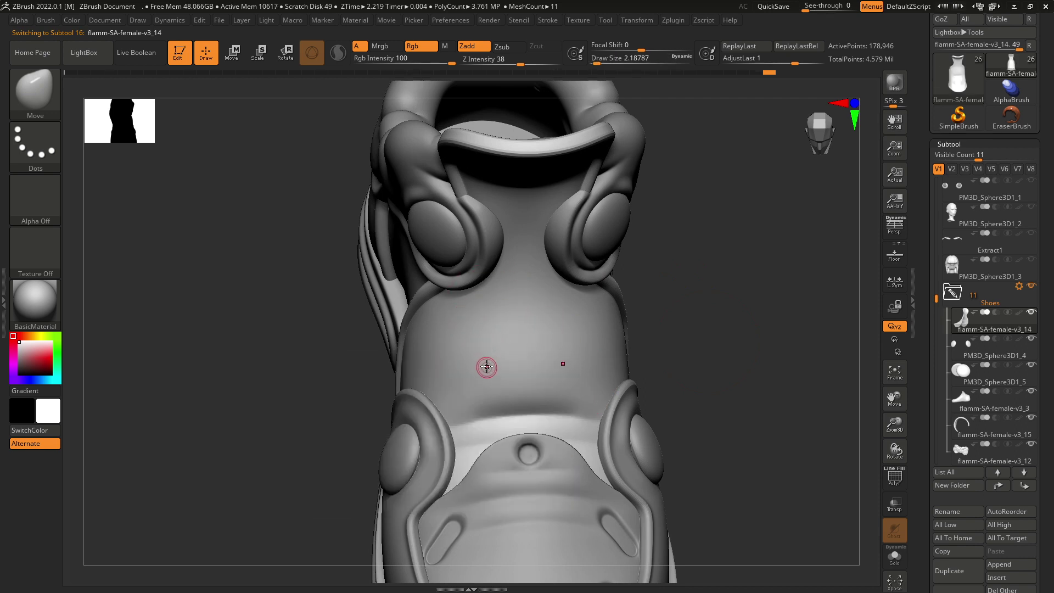
key(ctrl)
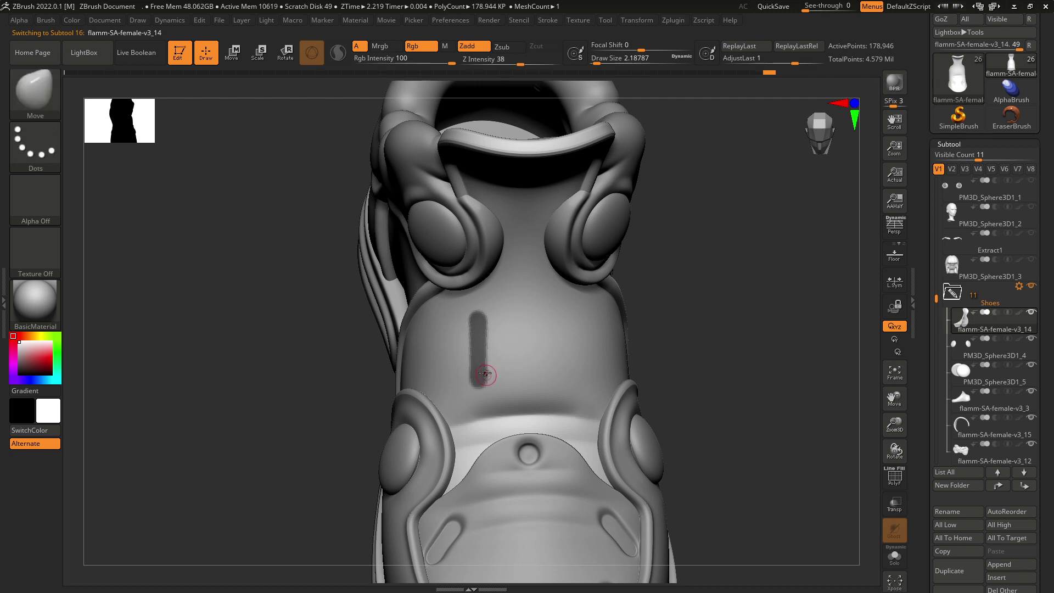
ctrl+drag(486, 319, 540, 372)
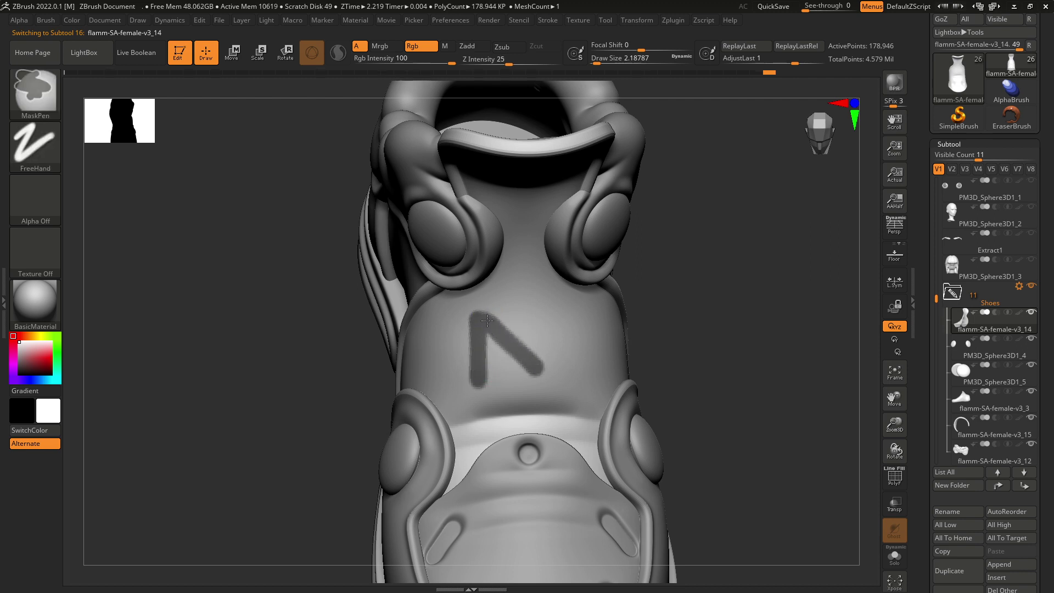
key(ctrl+z)
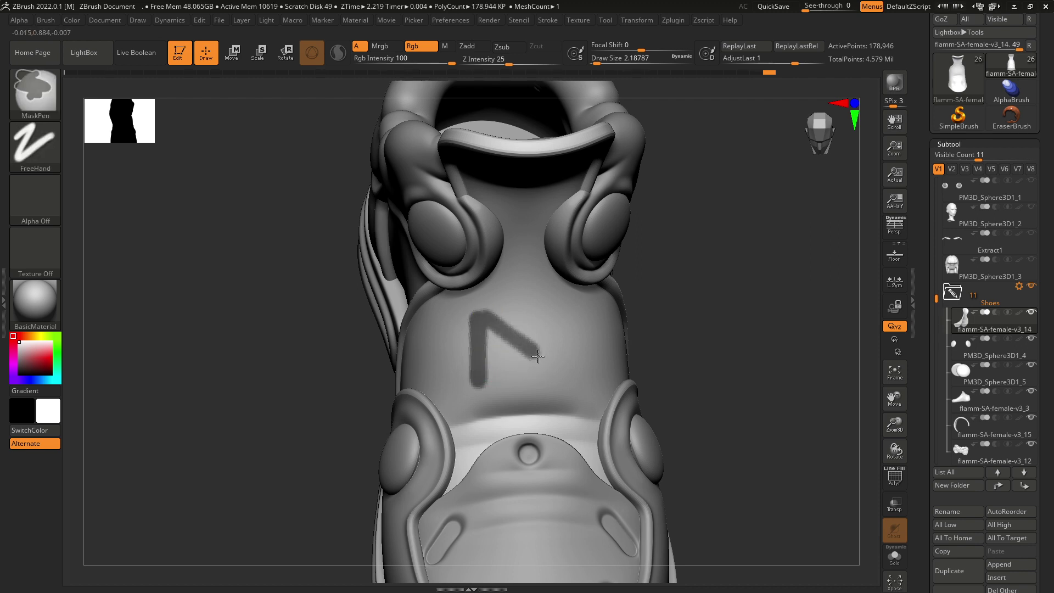
key(ctrl+z)
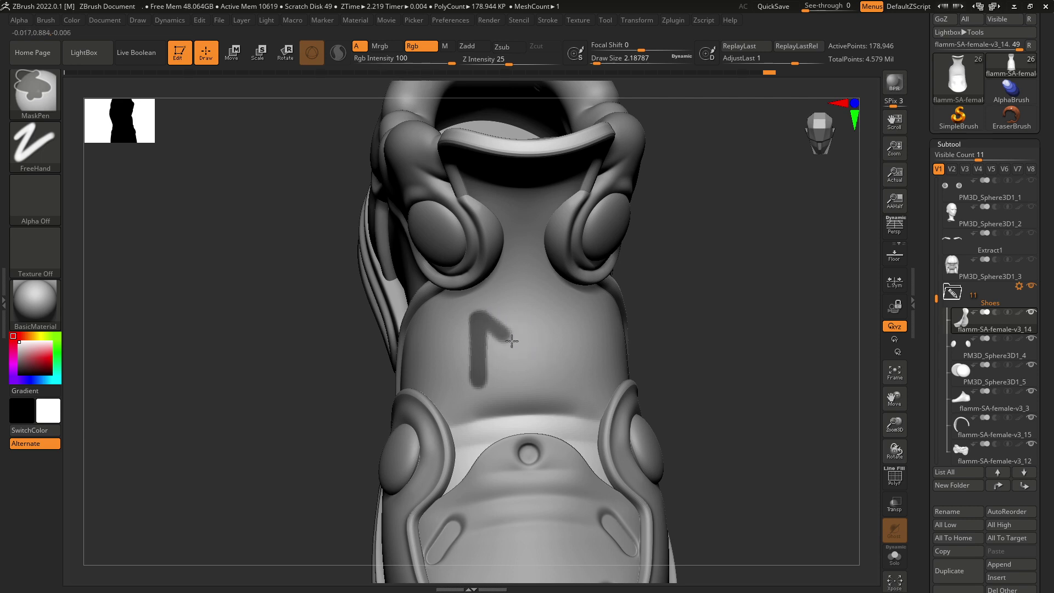
key(ctrl+shift+z)
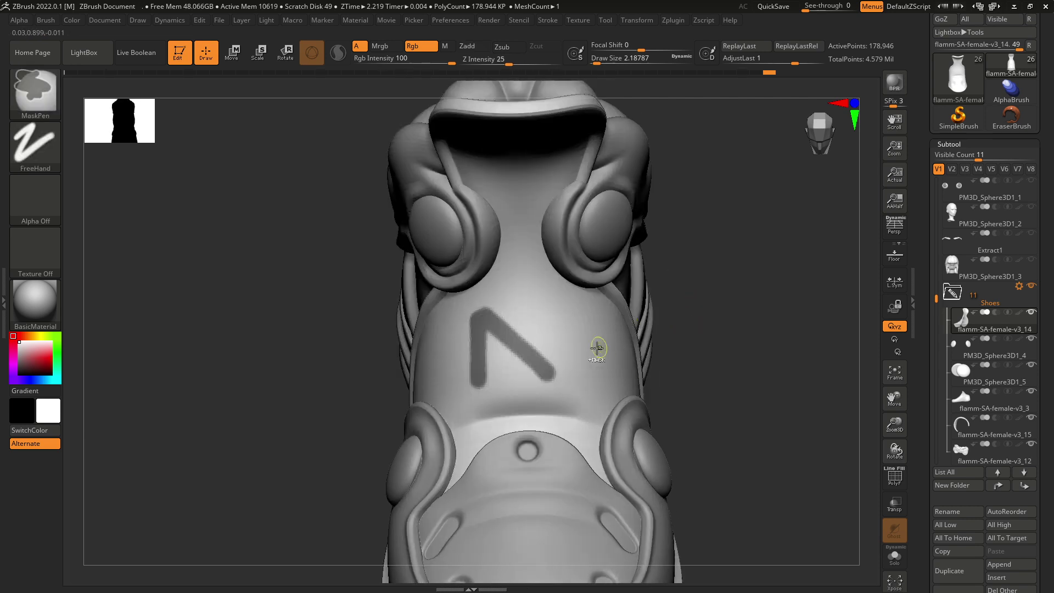
ctrl+drag(559, 373, 560, 302)
key(ctrl+z)
key(ctrl+z)
key(ctrl+z)
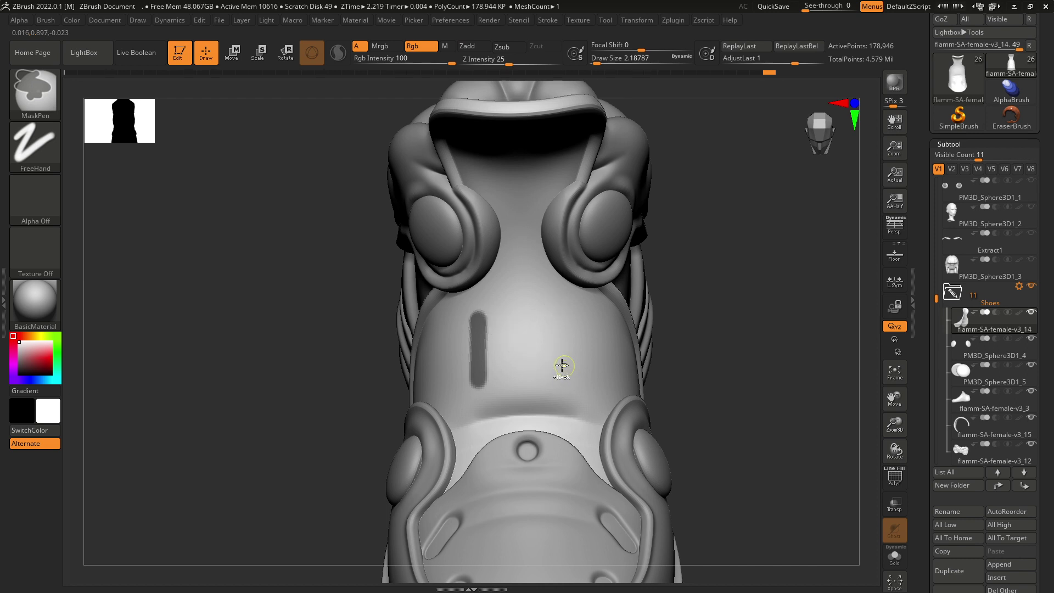
key(ctrl+z)
key(ctrl)
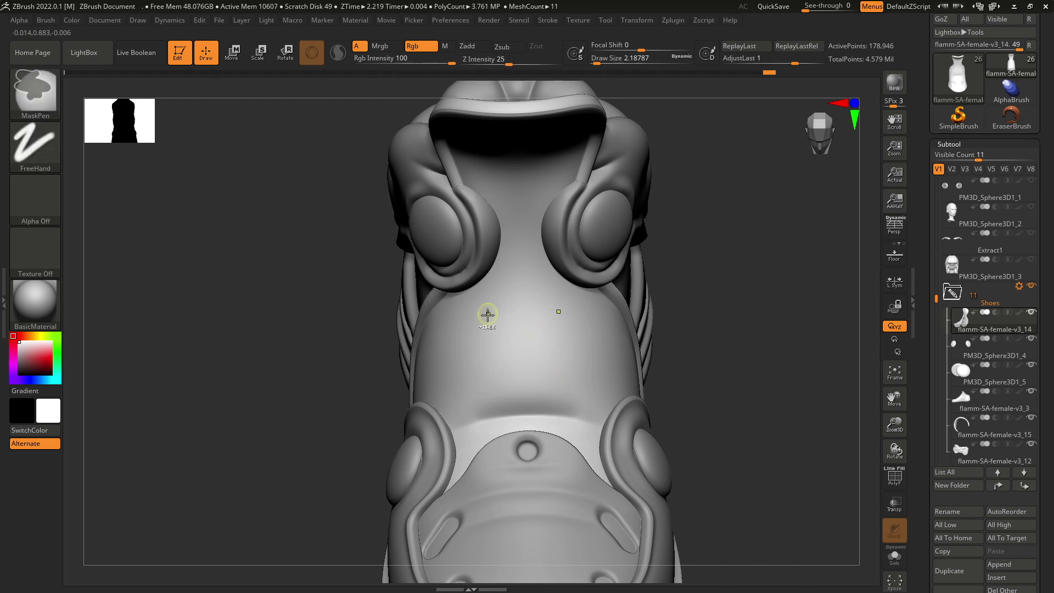
ctrl+drag(477, 385, 475, 313)
key(ctrl+z)
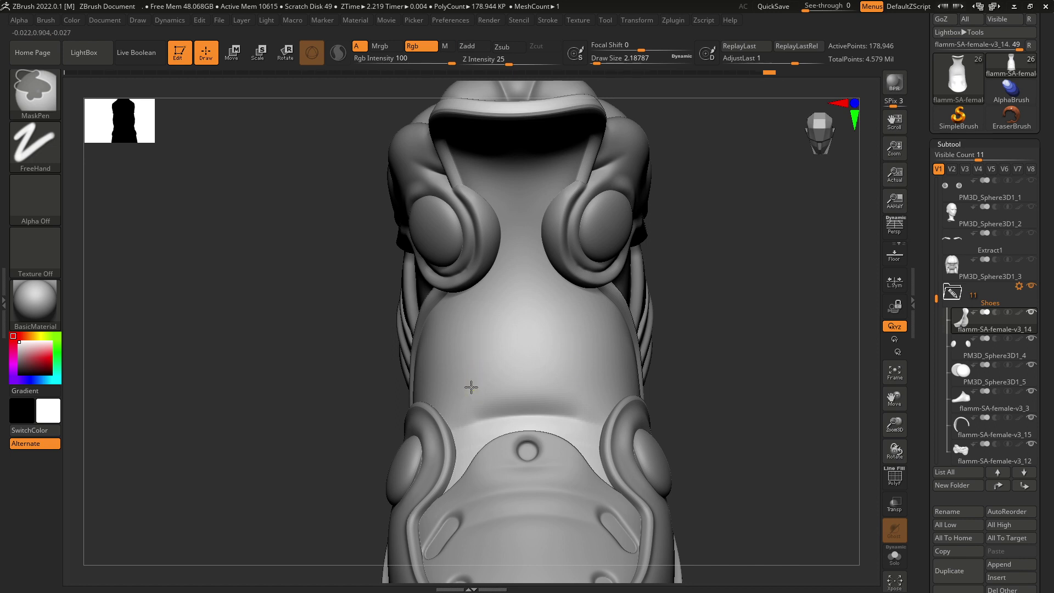
- Paint a symmetrical mask on the front upper piece above the toe: two side bars with inner diagonals crossing at the centre
ctrl+drag(471, 383, 476, 321)
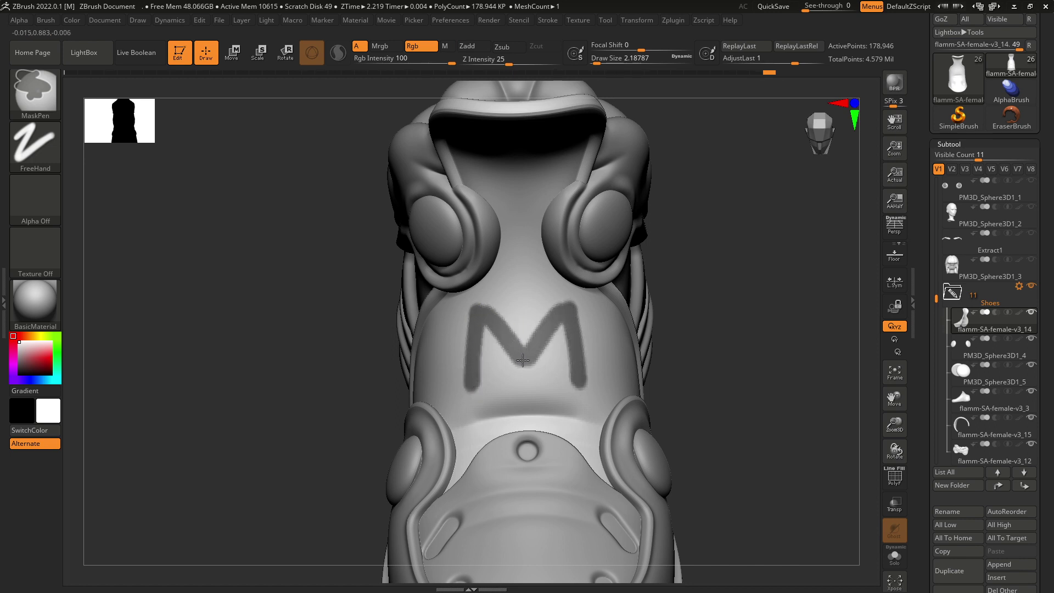
key(ctrl+z)
ctrl+drag(481, 307, 552, 394)
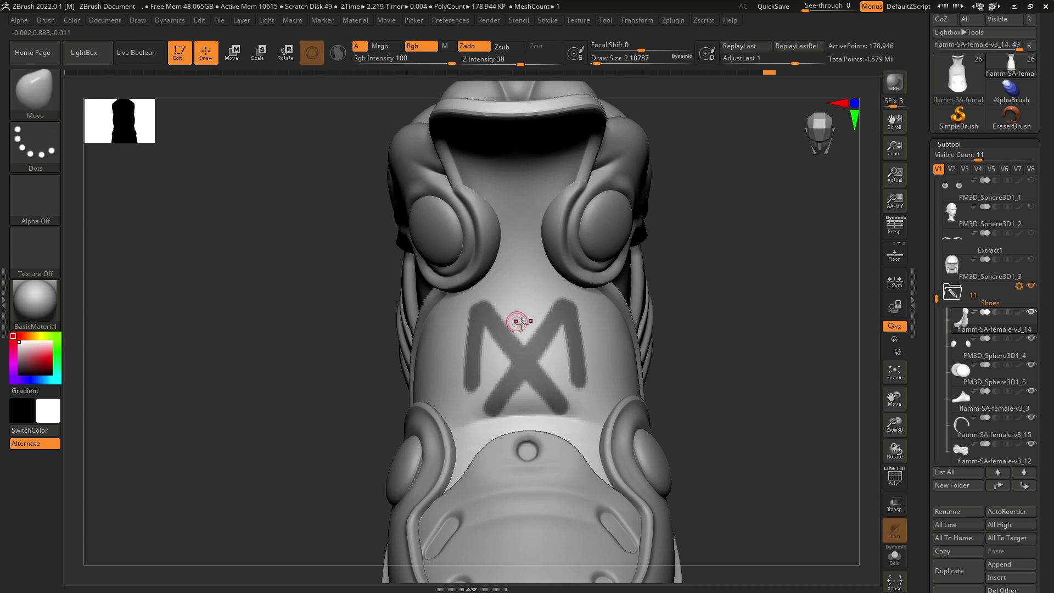
- Clear the emblem mask and subdivide the front upper piece for a denser mesh
mouse_move(714, 307)
mouse_down()
mouse_move(733, 301)
mouse_move(729, 326)
mouse_up()
key(ctrl)
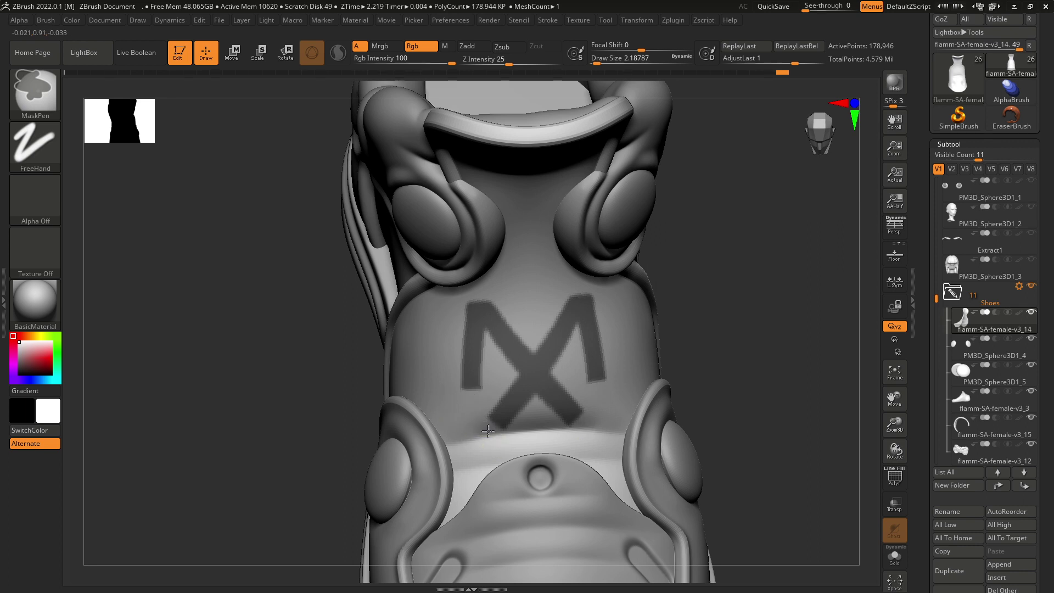
key(f)
mouse_move(621, 407)
mouse_down()
mouse_move(631, 412)
mouse_move(641, 372)
mouse_move(646, 427)
mouse_move(682, 392)
mouse_move(659, 426)
mouse_up()
right_drag(571, 378, 614, 415)
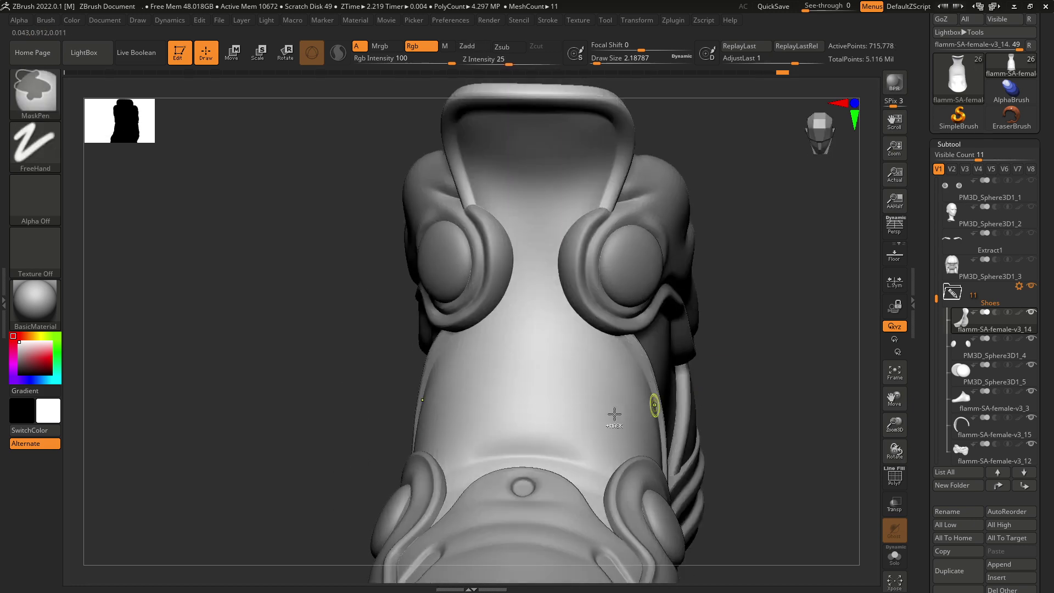
- Subdivide the front upper once more and repaint the symmetrical emblem mask with side bars and crossing diagonals
ctrl+drag(585, 421, 594, 358)
key(ctrl+z)
key(ctrl+d)
ctrl+drag(584, 435, 593, 368)
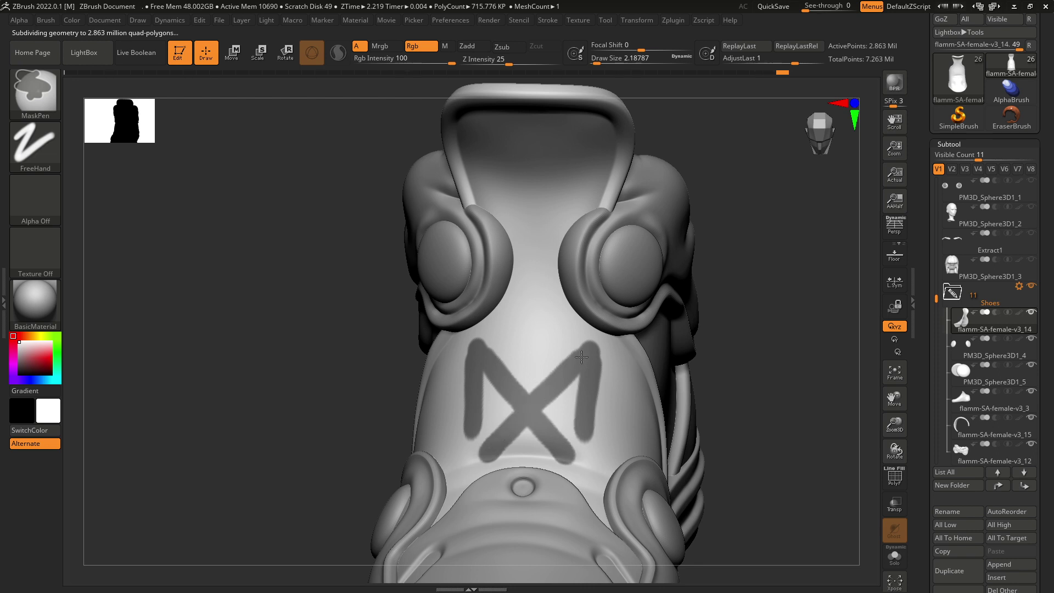
- Trim the emblem mask's rounded upper corners and bar ends into clean angular cuts
right_drag(592, 356, 621, 371)
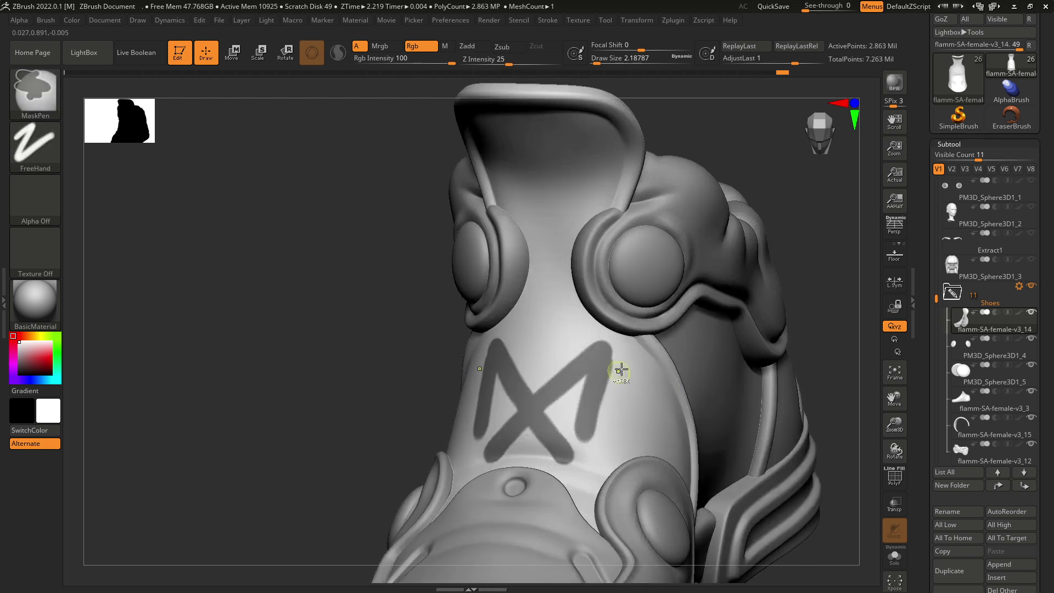
ctrl+click(625, 366)
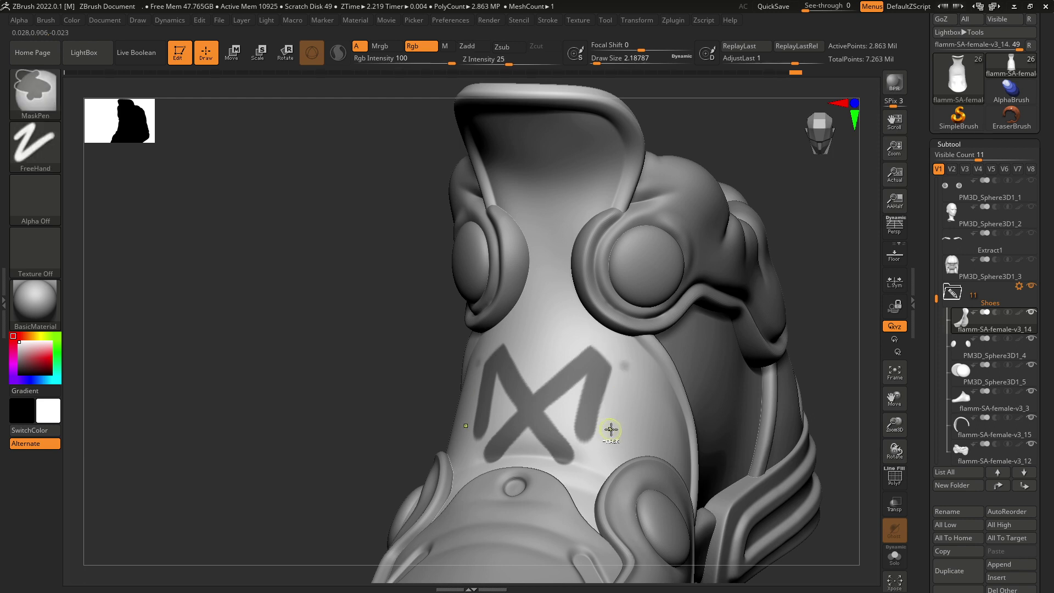
key(ctrl+z)
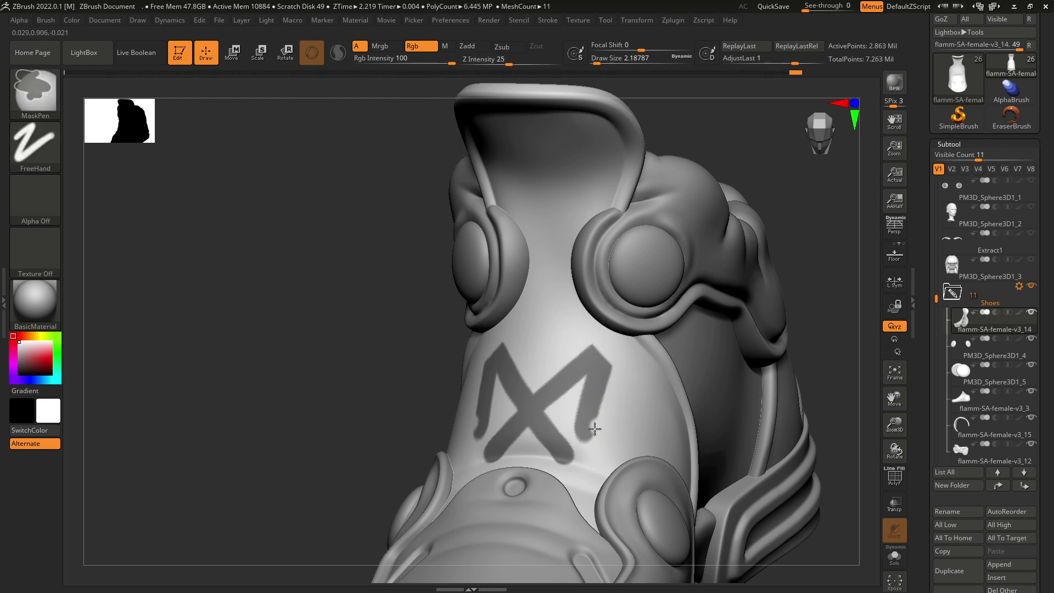
ctrl+click(588, 442)
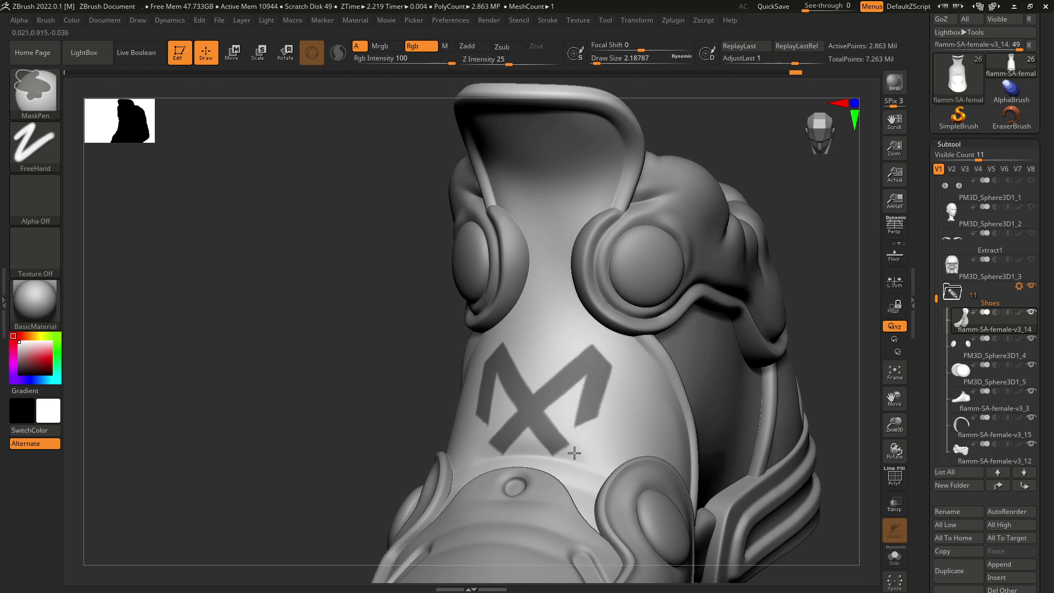
mouse_move(819, 289)
right_down()
mouse_move(795, 336)
mouse_move(707, 426)
mouse_move(688, 364)
mouse_move(594, 425)
right_up()
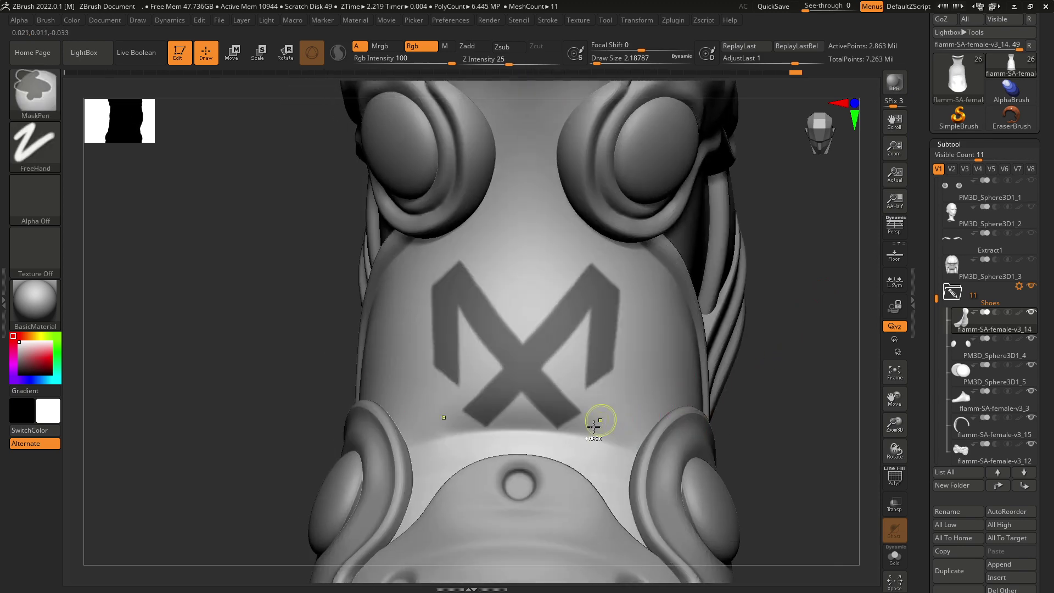
ctrl+click(556, 441)
mouse_move(590, 428)
ctrl+right_down()
mouse_move(602, 392)
mouse_move(644, 459)
mouse_move(618, 439)
ctrl+right_up()
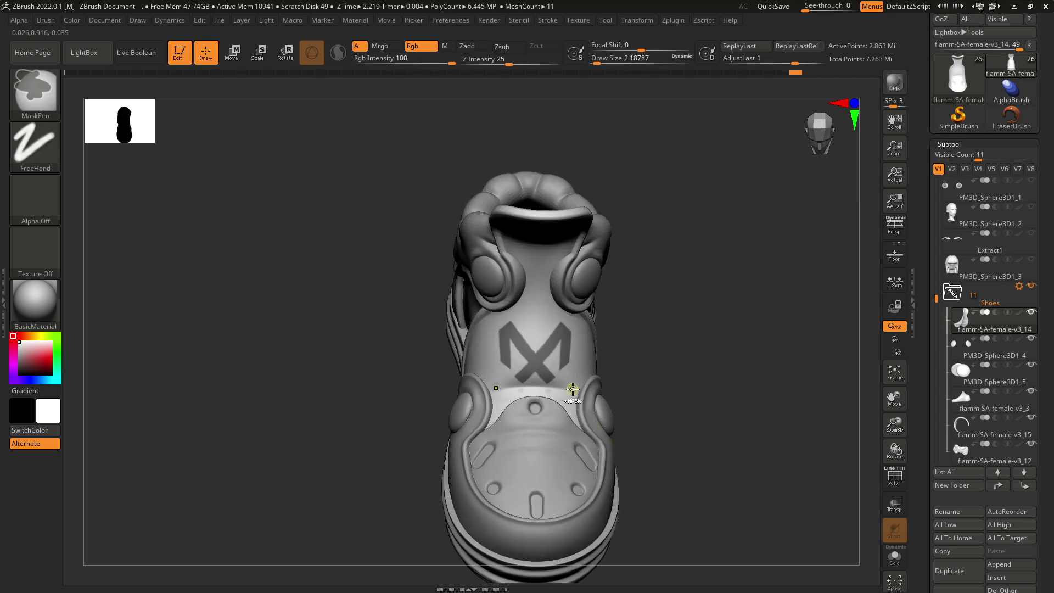
ctrl+right_drag(572, 385, 545, 397)
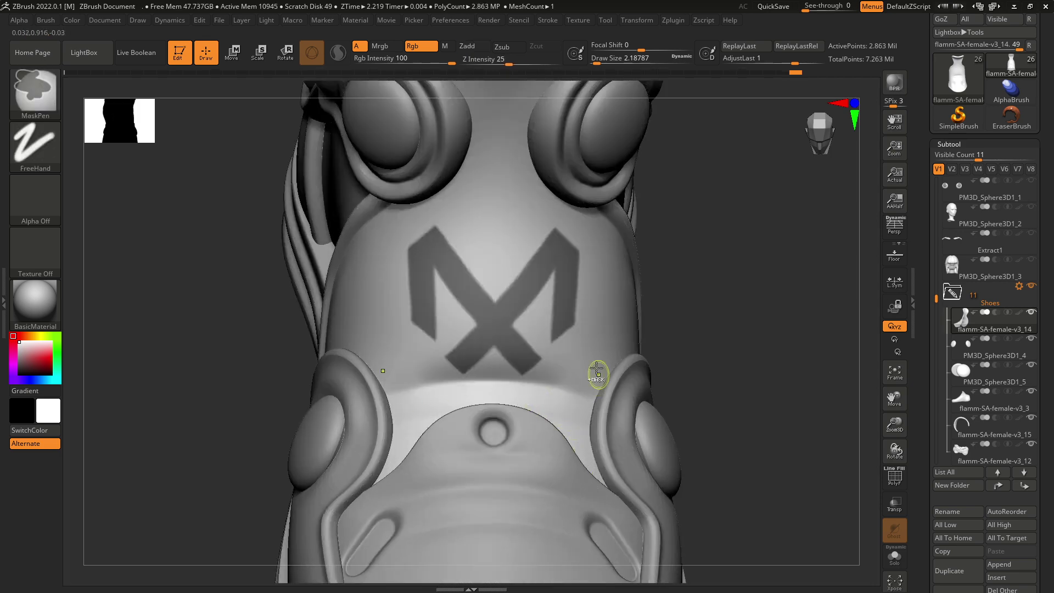
- Invert the emblem mask and prepare the move gizmo on the front upper piece, flamm-SA-female-v3_14
ctrl+click(683, 315)
drag(683, 315, 656, 275)
click(244, 56)
alt+click(604, 136)
alt+drag(659, 350, 654, 377)
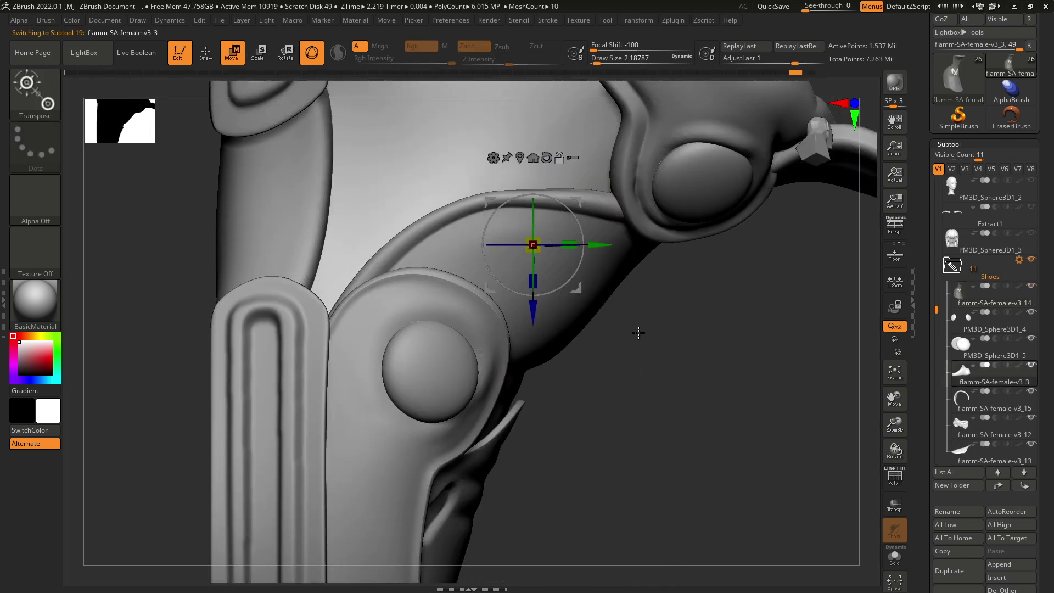
alt+click(596, 307)
alt+drag(646, 142, 610, 245)
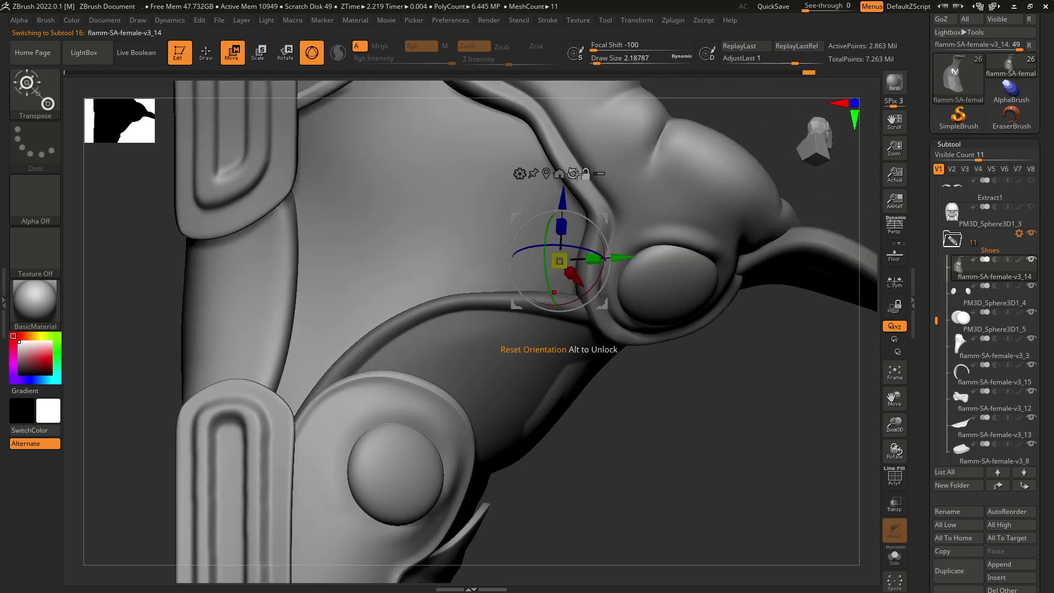
alt+drag(611, 461, 607, 384)
- Move the unmasked emblem outward so it stands raised from the front upper, and clear the mask
drag(608, 379, 620, 290)
shift+drag(637, 341, 641, 341)
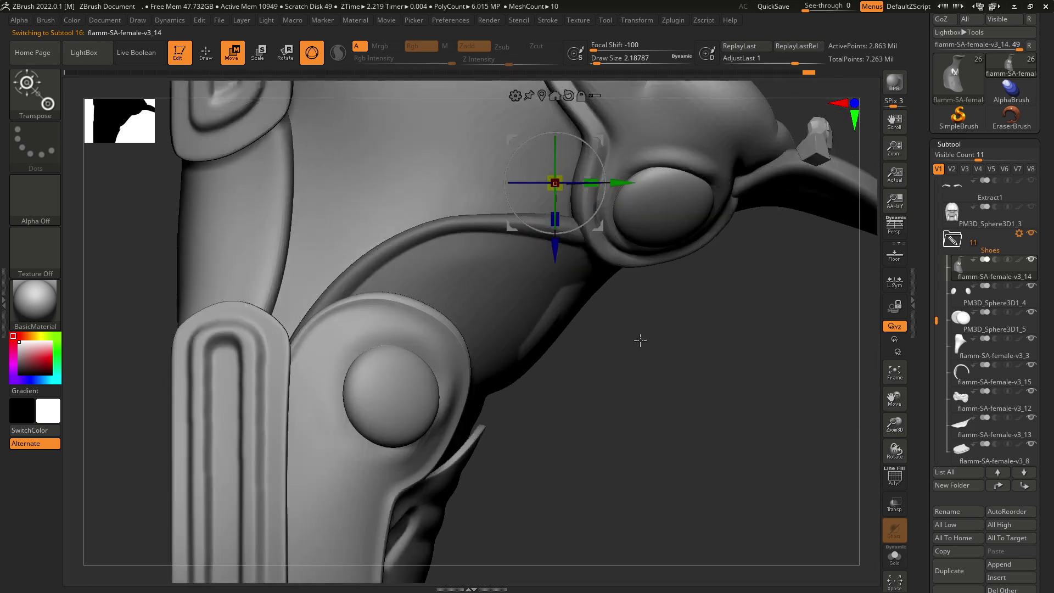
drag(599, 139, 605, 142)
shift+drag(714, 307, 670, 247)
drag(670, 247, 680, 202)
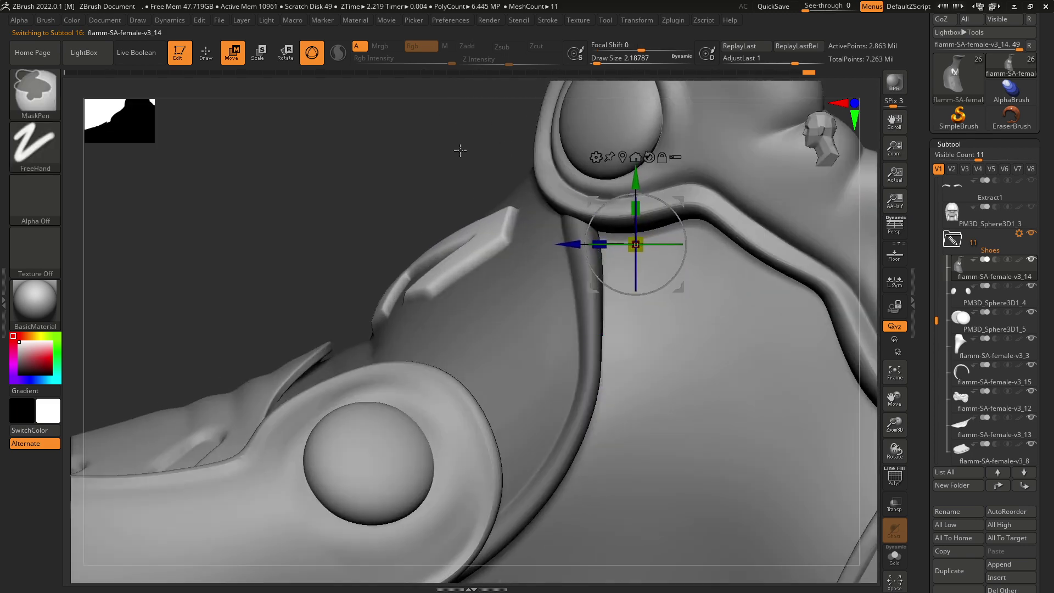
shift+drag(460, 151, 455, 151)
mouse_move(454, 151)
alt+mouse_down()
mouse_move(430, 162)
mouse_move(608, 370)
mouse_move(624, 348)
mouse_move(614, 371)
mouse_move(626, 384)
mouse_move(680, 399)
mouse_move(626, 337)
mouse_move(702, 377)
mouse_move(612, 385)
mouse_move(619, 412)
mouse_move(594, 372)
mouse_move(631, 369)
mouse_move(588, 322)
mouse_move(619, 341)
mouse_move(625, 413)
alt+mouse_up()
click(205, 52)
mouse_move(625, 413)
alt+right_down()
mouse_move(608, 376)
mouse_move(634, 374)
alt+right_up()
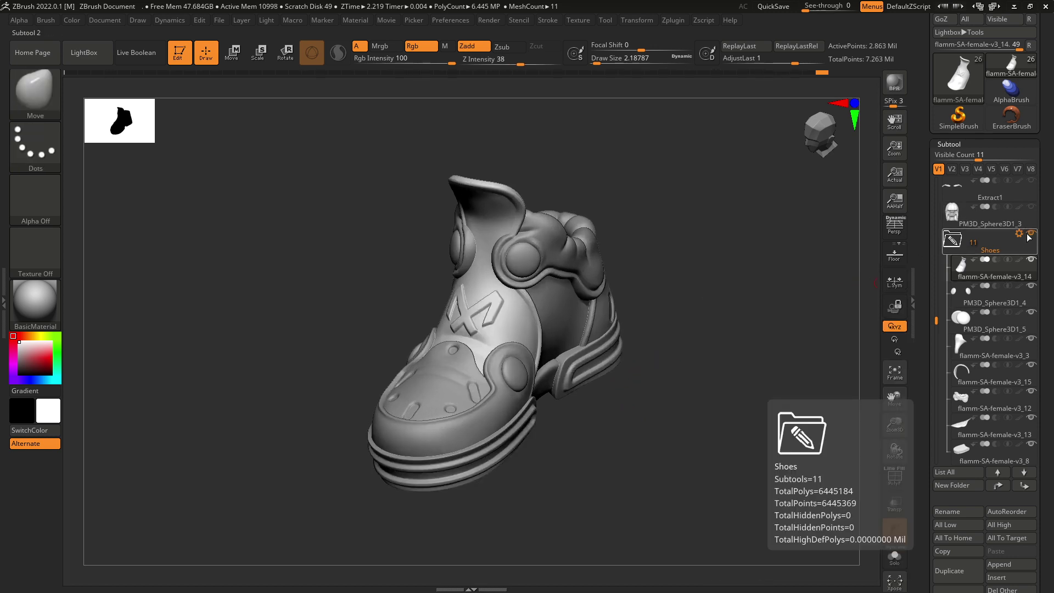
- Show the character's body with the shoe and apply Transpose Set to the Shoes folder
click(1030, 211)
shift+click(1032, 211)
ctrl+right_drag(720, 285, 881, 282)
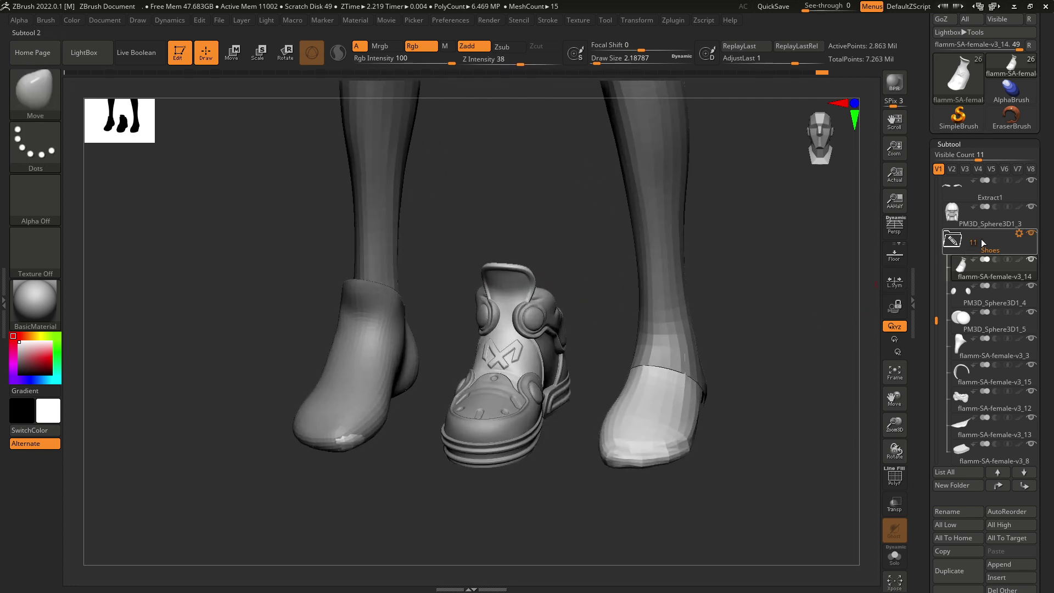
click(1019, 234)
click(1020, 235)
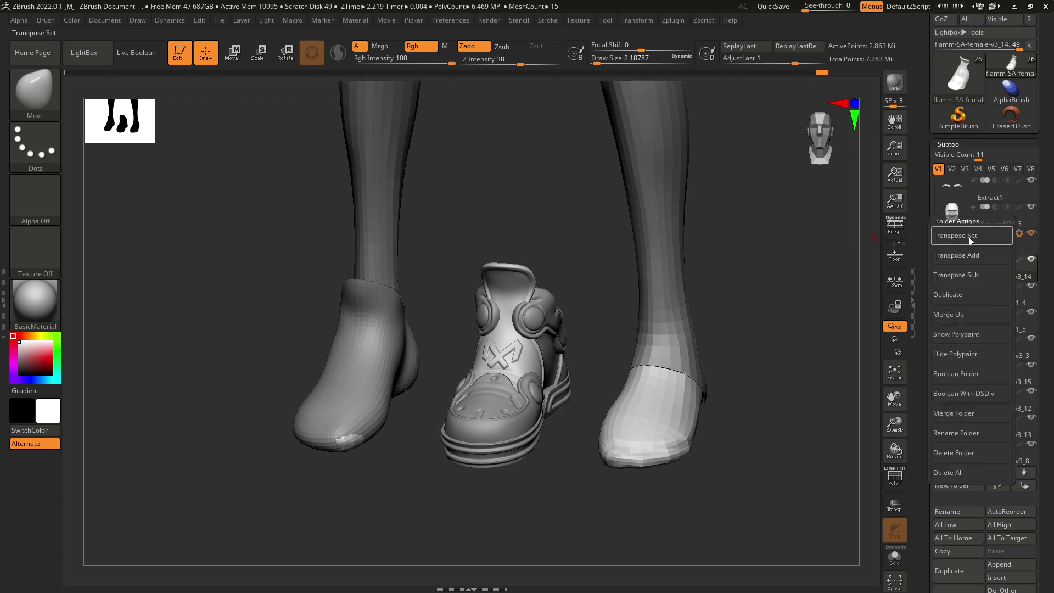
click(970, 237)
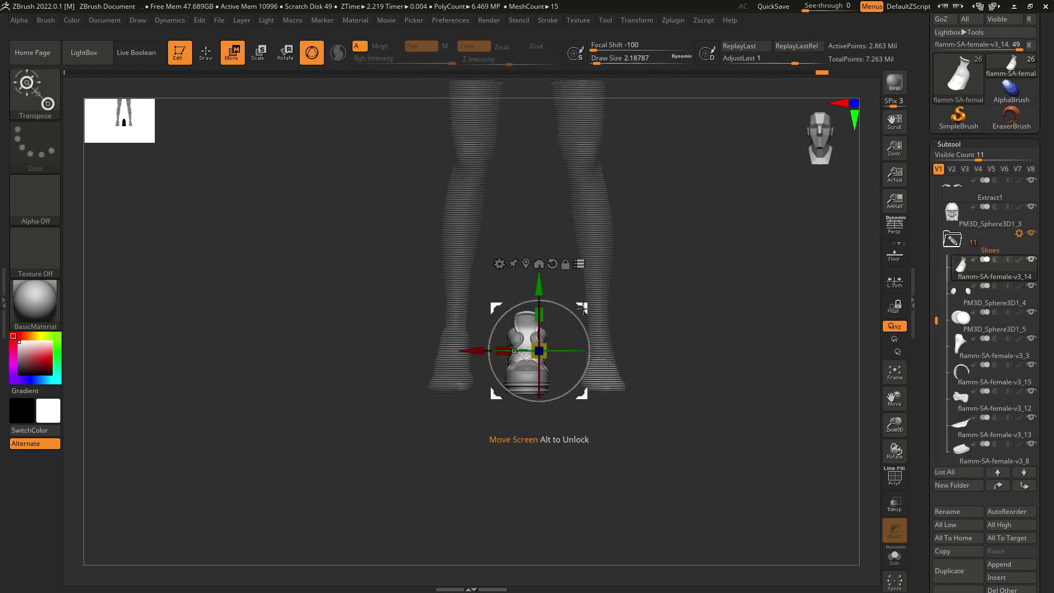
- Move the whole shoe over onto the character's foot, aligning it sideways and along its length
drag(582, 308, 662, 321)
alt+drag(708, 330, 755, 483)
drag(590, 286, 587, 299)
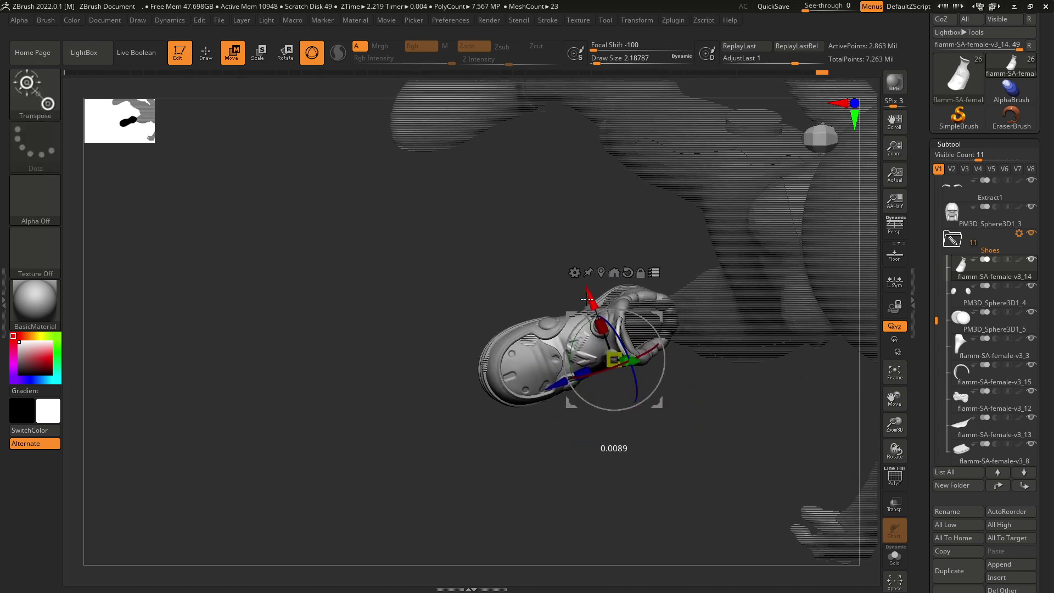
drag(703, 443, 690, 370)
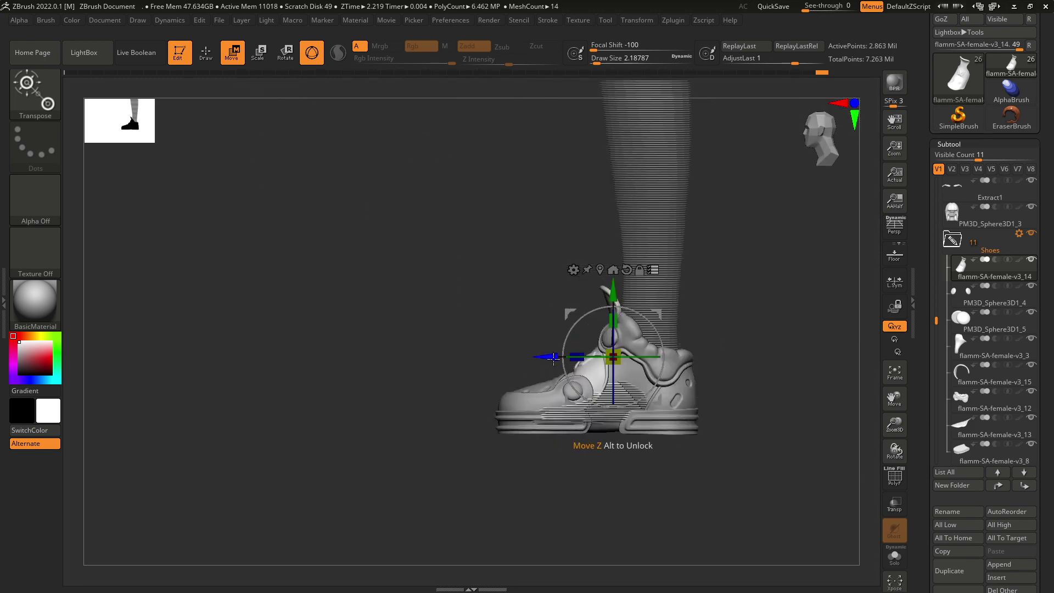
drag(554, 358, 549, 357)
- Rotate the shoe about 3 degrees around the vertical axis and nudge it sideways to centre it around the ankle
drag(703, 370, 660, 364)
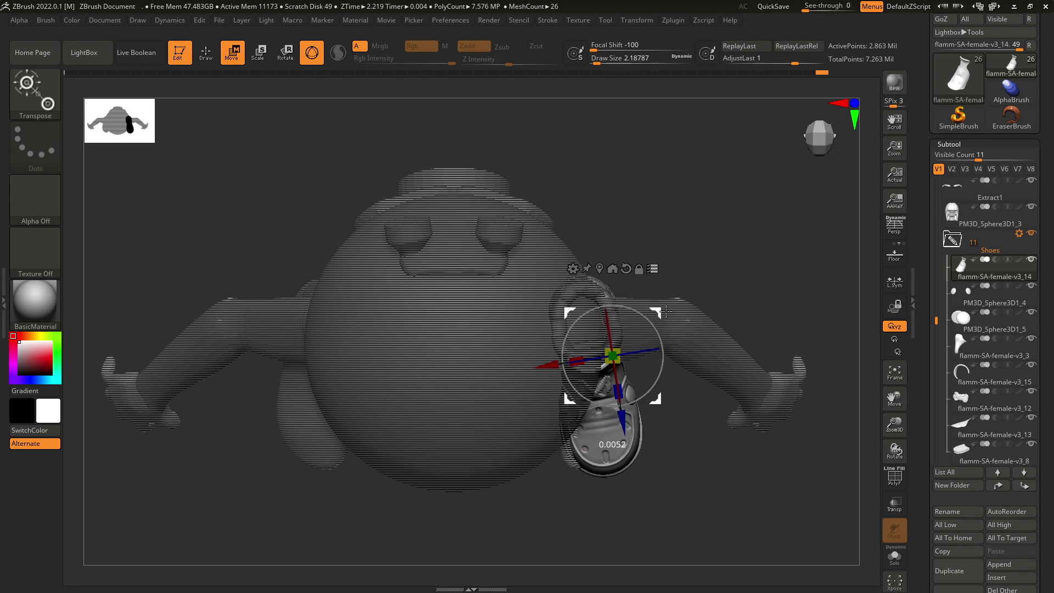
drag(704, 443, 675, 395)
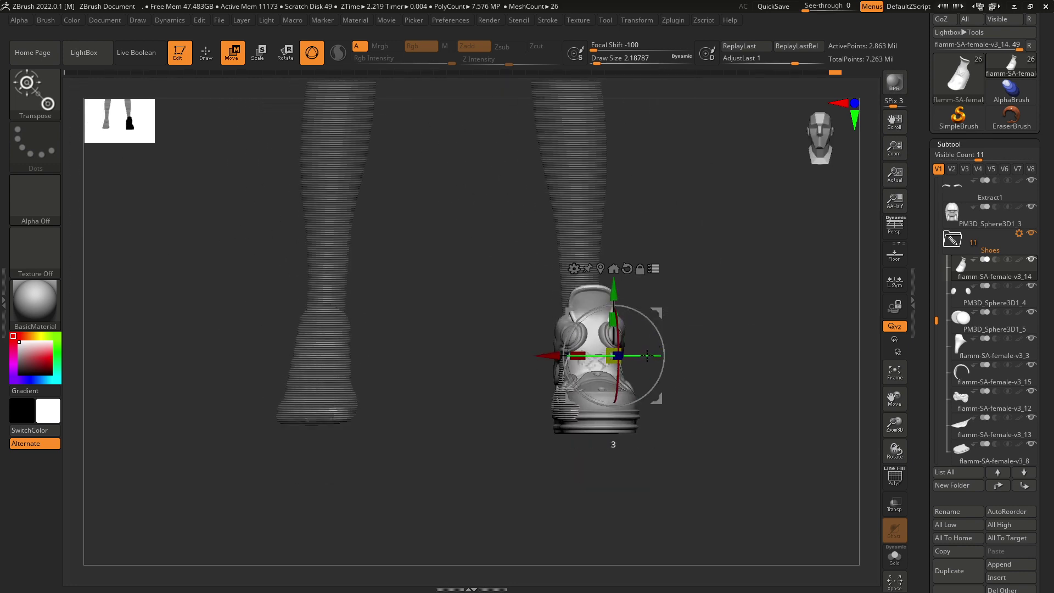
drag(700, 326, 681, 417)
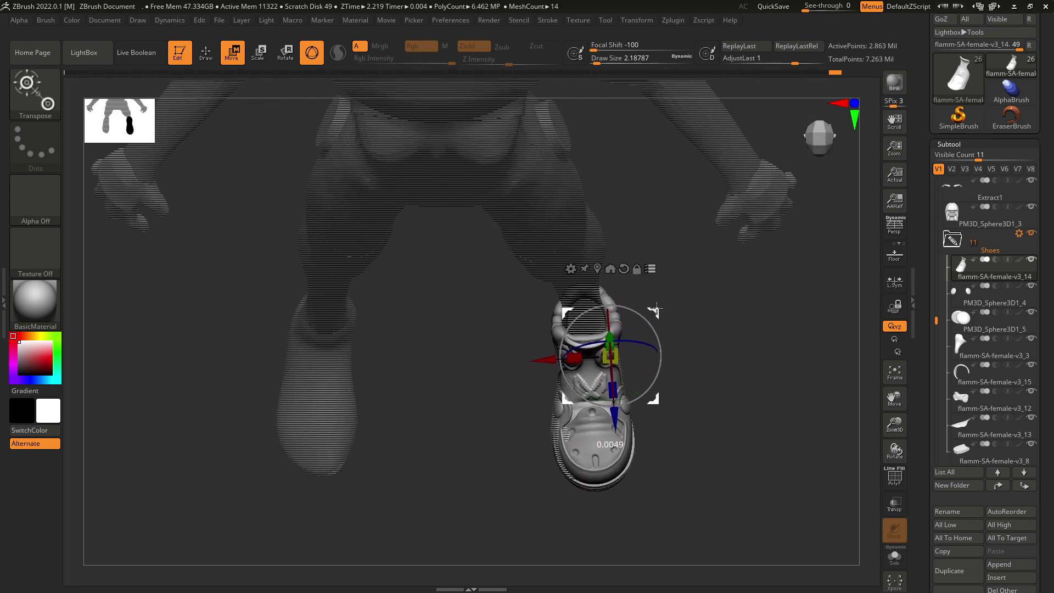
drag(655, 310, 697, 348)
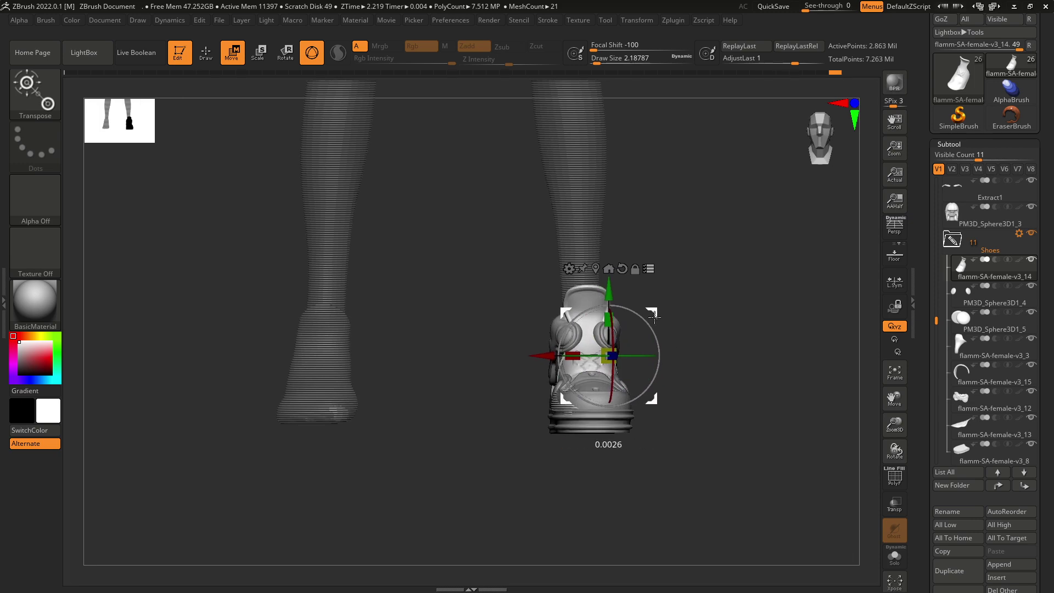
drag(655, 314, 685, 480)
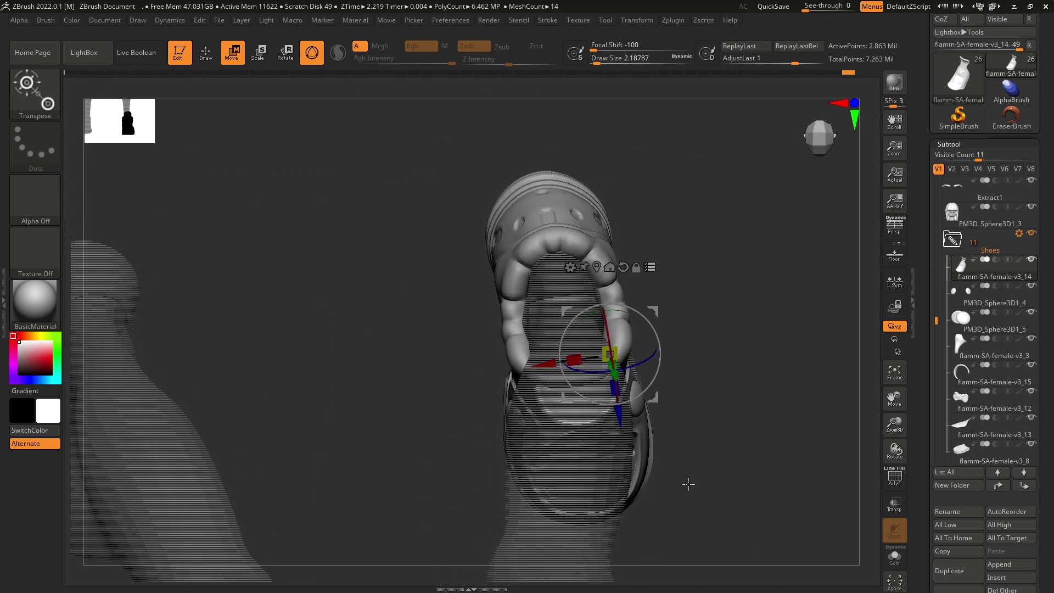
drag(551, 363, 548, 364)
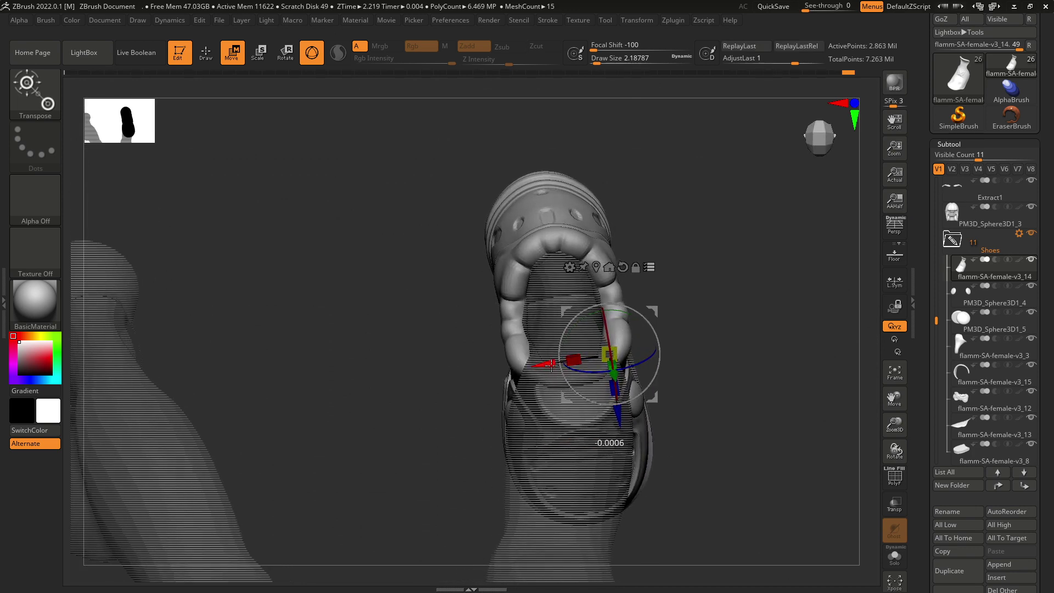
right_drag(730, 407, 662, 425)
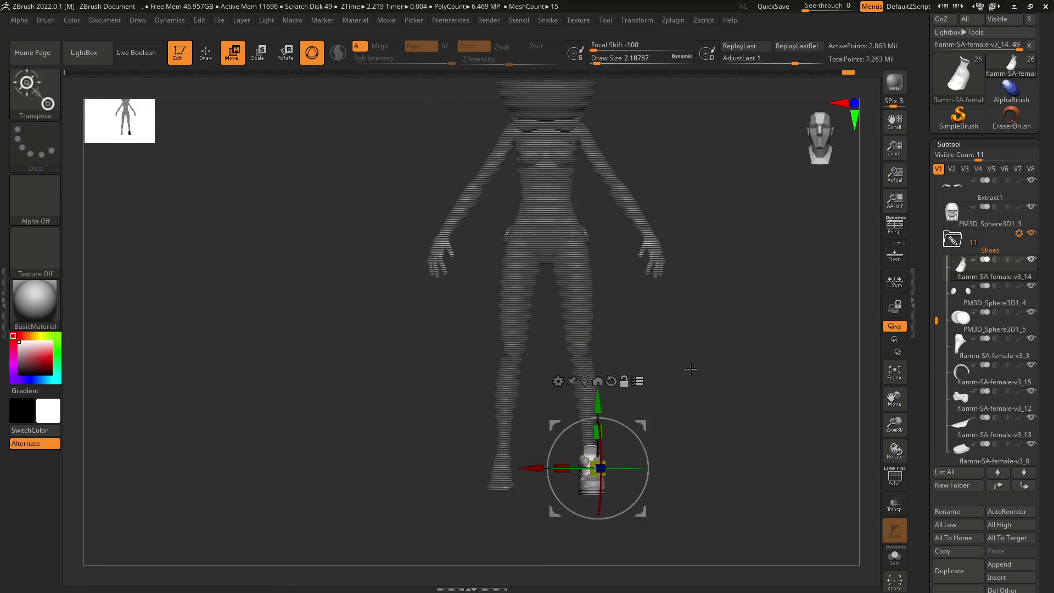
- Lower the shoe by about 0.009 along the Y axis and return to Draw mode
right_drag(690, 367, 692, 337)
alt+right_drag(692, 337, 675, 290)
drag(616, 406, 613, 405)
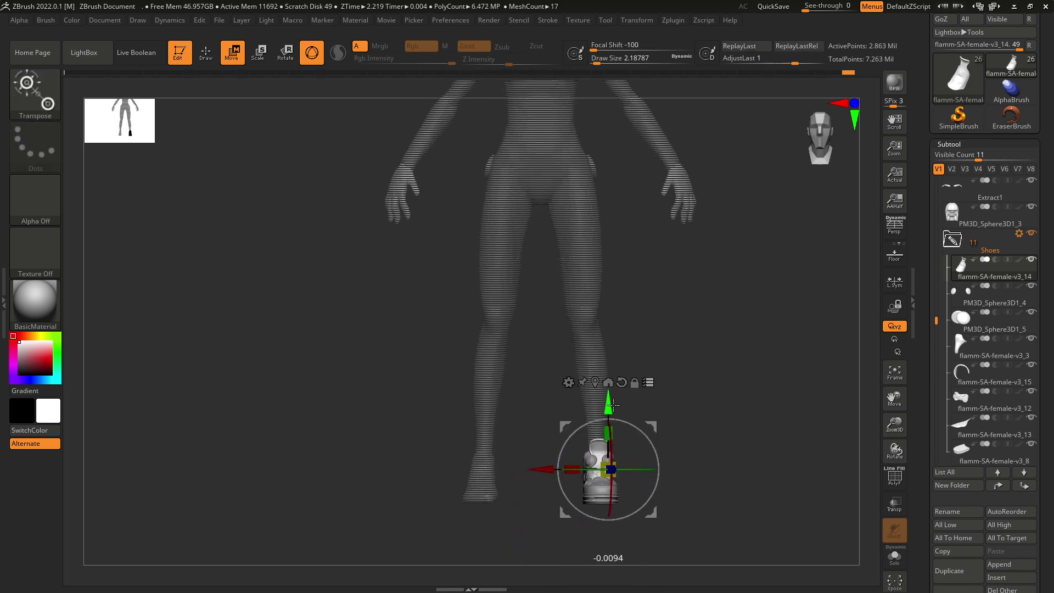
right_drag(687, 405, 814, 327)
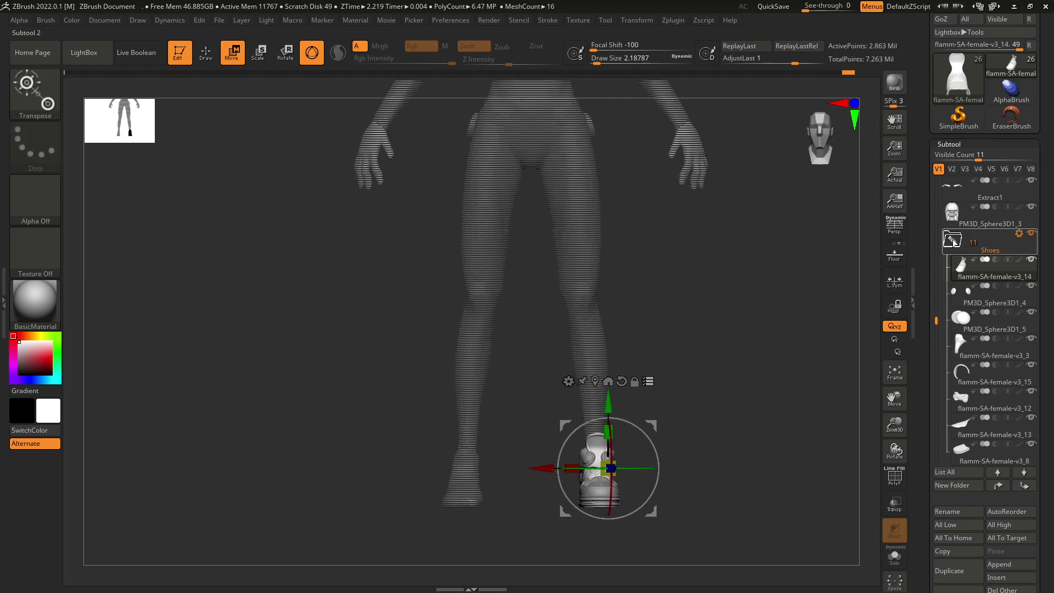
click(213, 54)
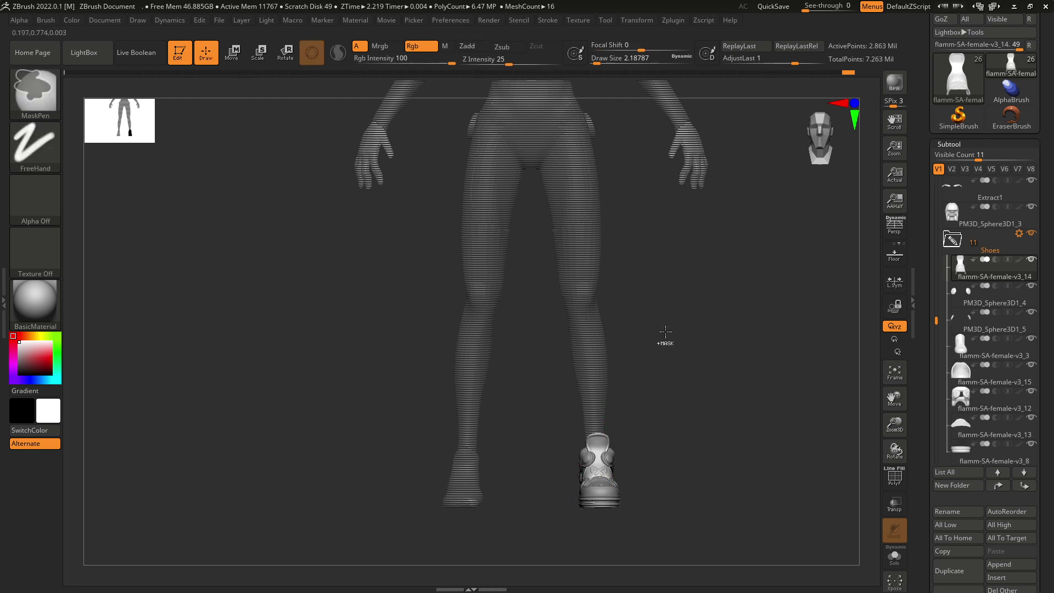
- Clear the mask from the unselected subtools and select the body, flamm-SA-female-v3_2
ctrl+right_drag(664, 340, 721, 353)
mouse_move(672, 394)
right_down()
mouse_move(612, 402)
mouse_move(654, 421)
mouse_move(648, 440)
mouse_move(586, 387)
mouse_move(591, 417)
right_up()
alt+click(629, 296)
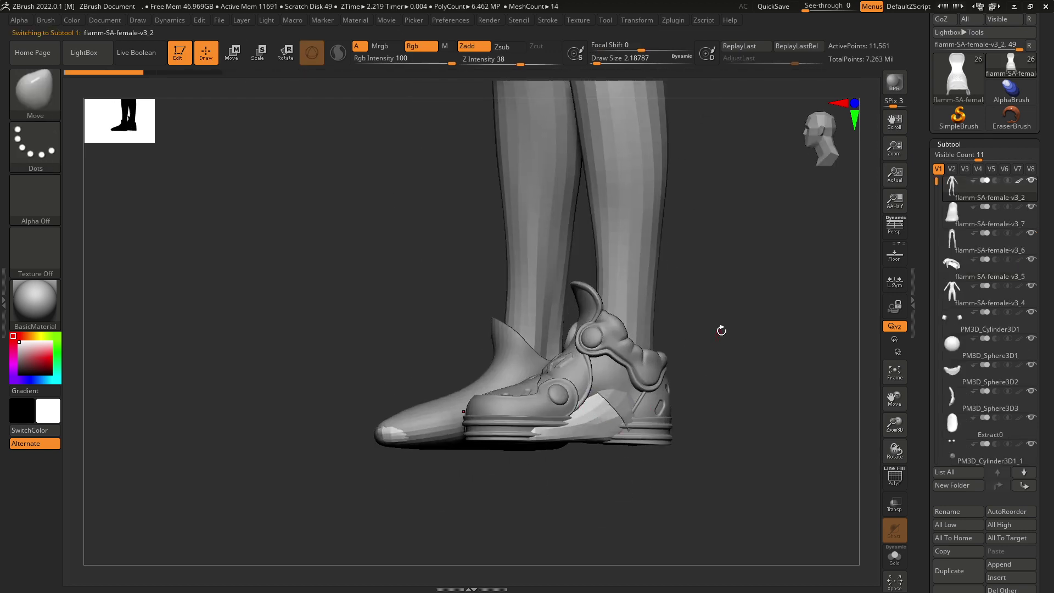
- Push the protruding foot mesh inside the shoe using the Move Topological brush at a draw size of about 56
right_drag(720, 329, 698, 382)
click(232, 53)
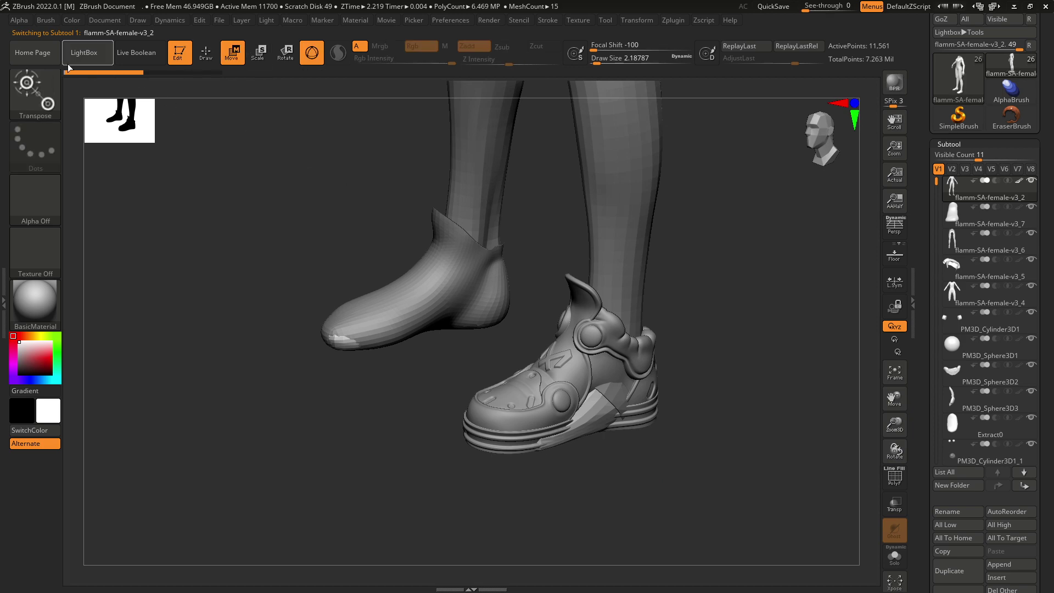
key(b)
key(m)
click(524, 391)
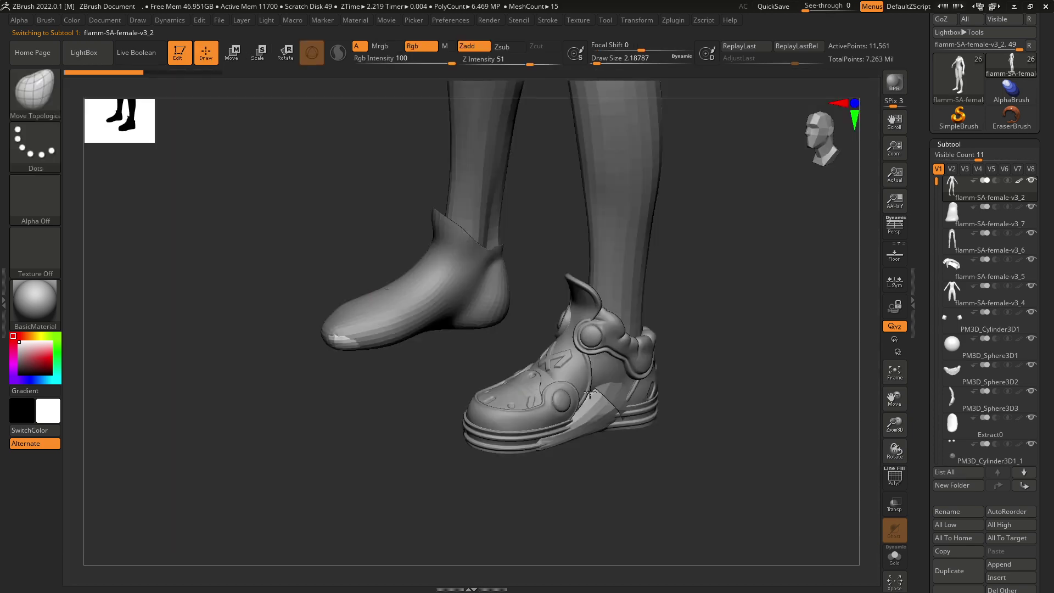
key(space)
mouse_move(583, 416)
mouse_down()
mouse_move(614, 420)
mouse_move(598, 400)
mouse_up()
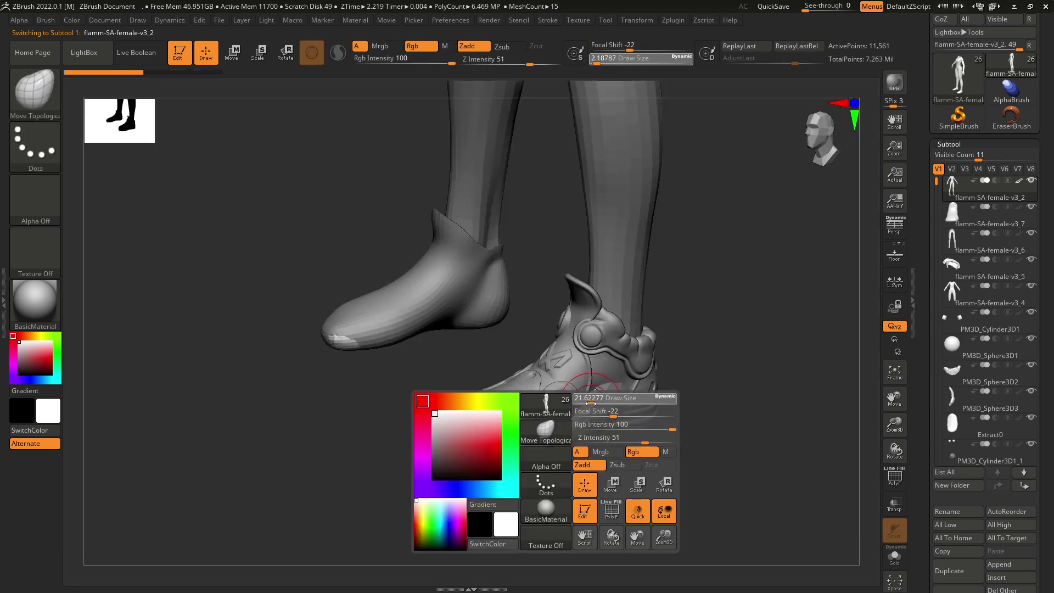
mouse_move(552, 427)
mouse_down()
mouse_move(592, 420)
mouse_move(579, 414)
mouse_up()
drag(610, 483, 546, 392)
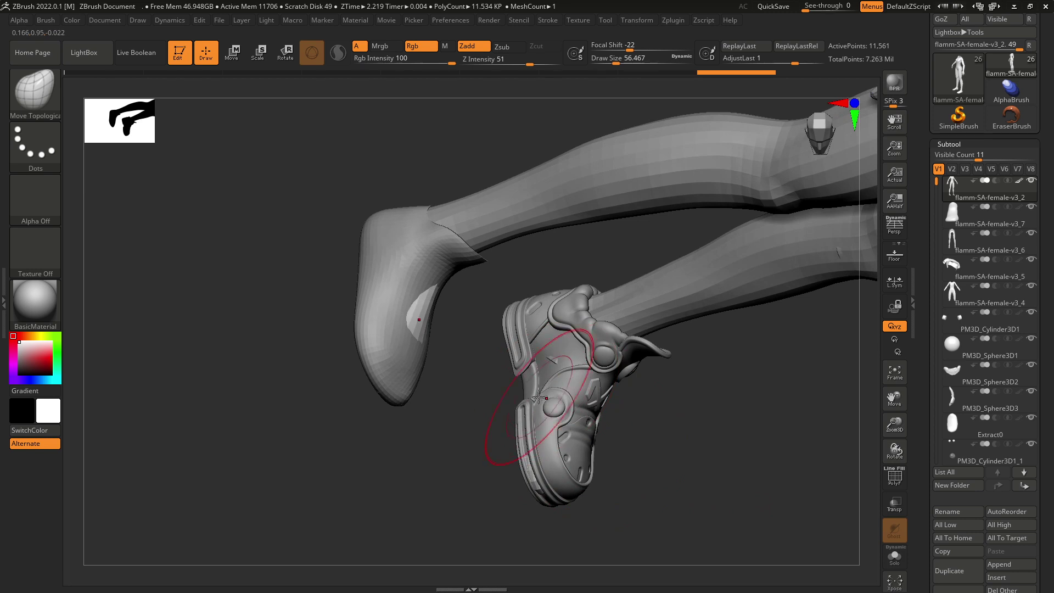
- Refine the body's foot mesh, then select the legs subtool flamm-SA-female-v3_6 and tuck its protruding corner inside the shoe
key(ctrl+z)
key(ctrl+z)
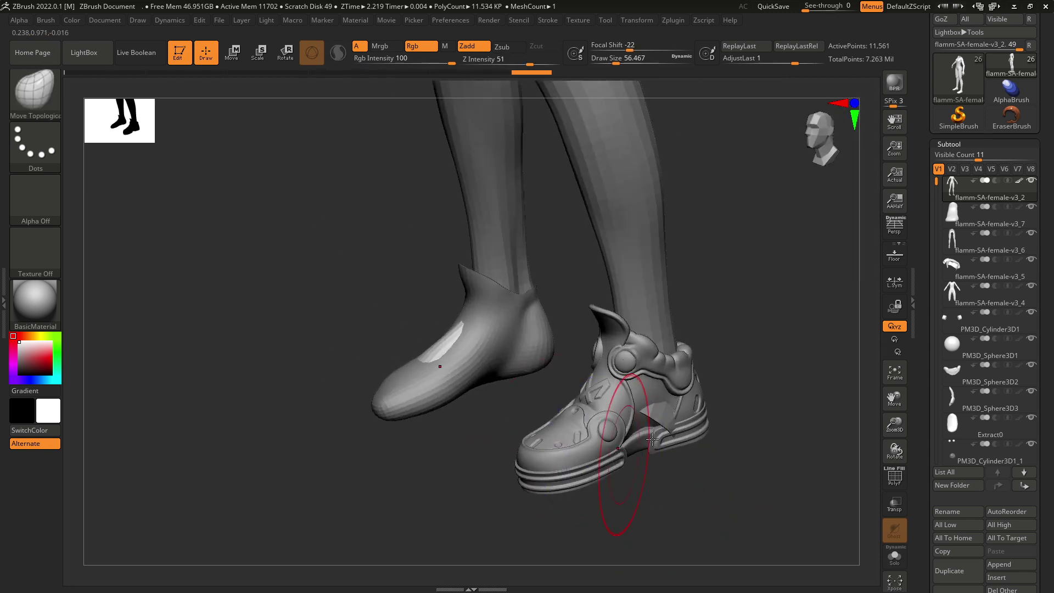
alt+click(669, 418)
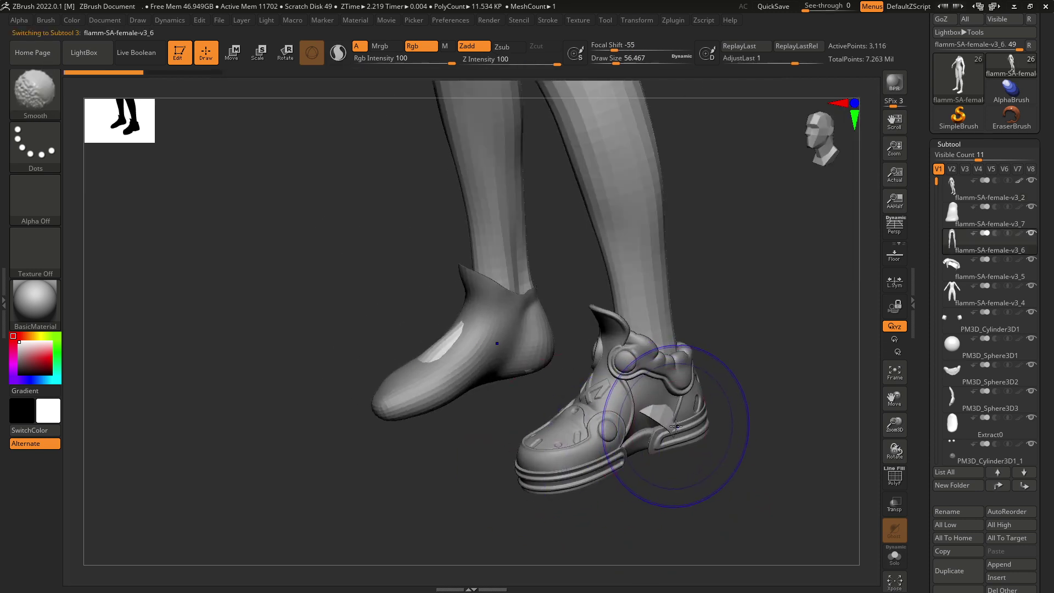
key(ctrl+z)
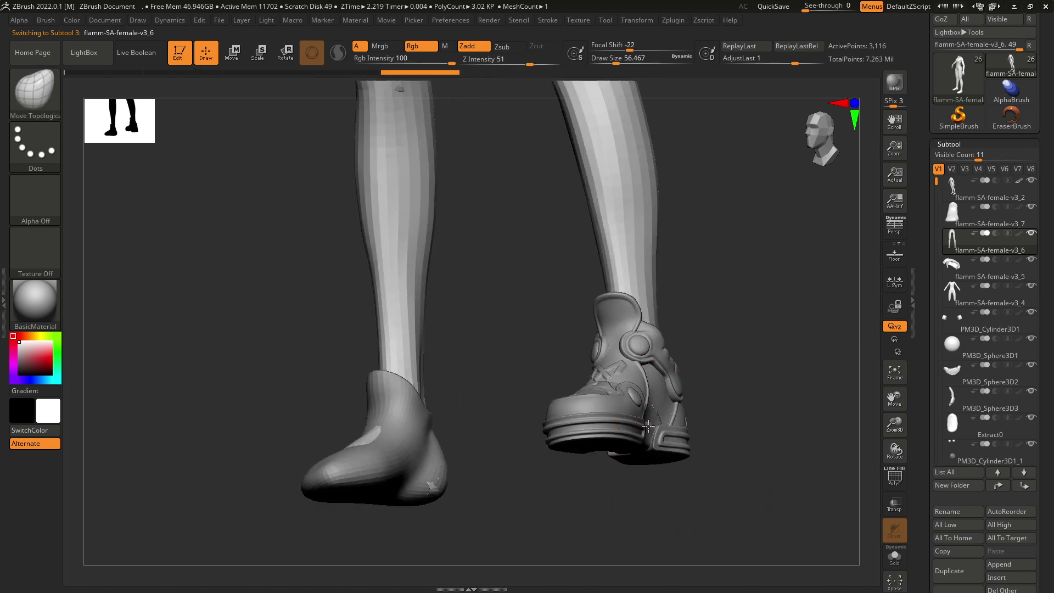
key(ctrl+shift+z)
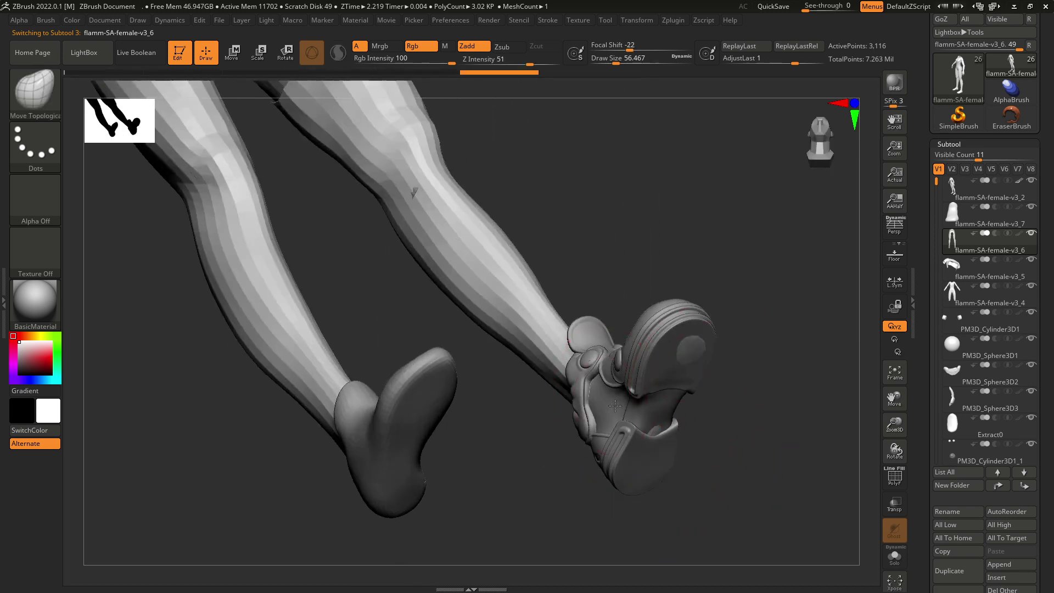
- Reselect the body, flamm-SA-female-v3_2, and push the remaining foot mesh inside the shoe with the Move Topological brush
key(ctrl+shift+z)
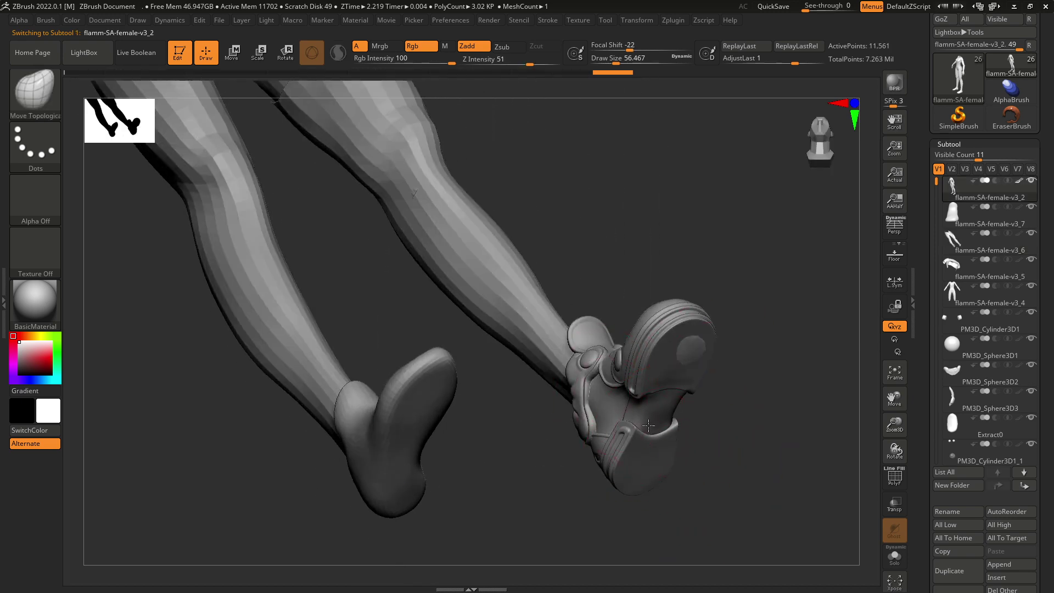
key(ctrl+shift+z)
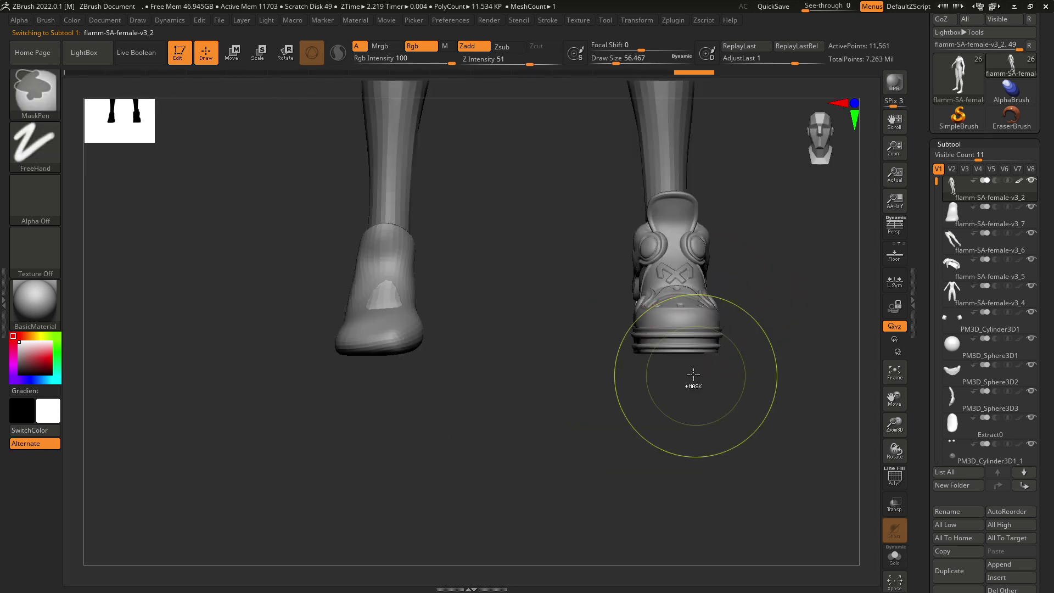
key(ctrl+shift+z)
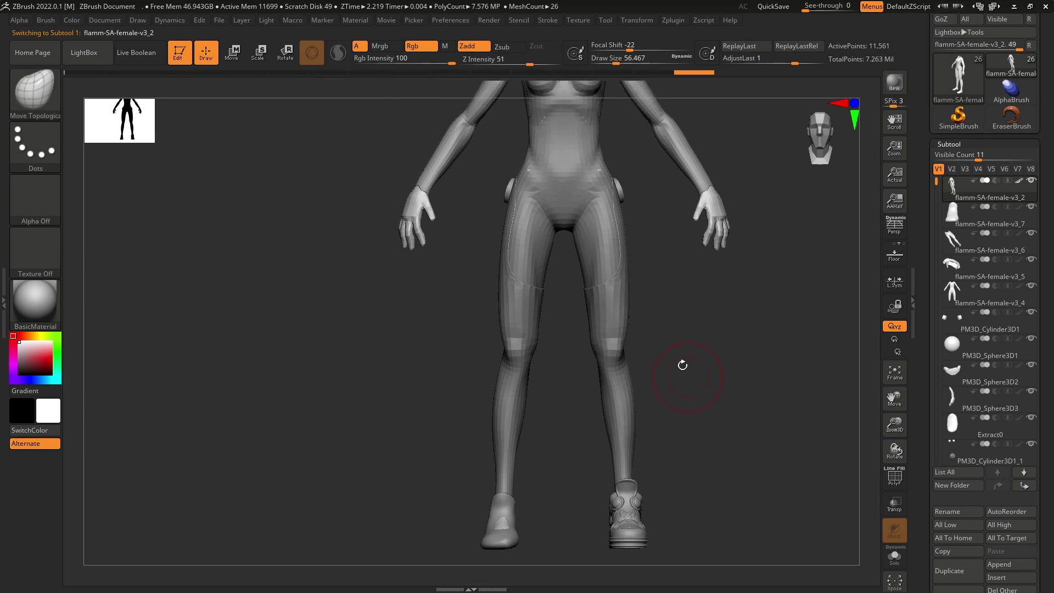
- Hide the large head sphere PM3D_Sphere3D1, select flamm-SA-female-v3_4, and inspect the fitted shoe up close
alt+click(603, 171)
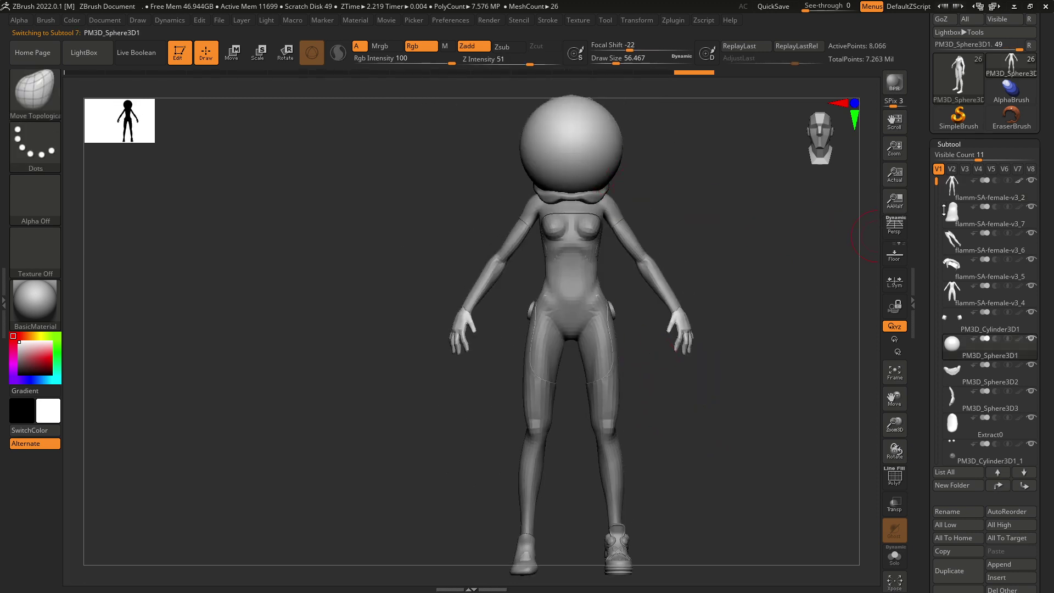
alt+click(596, 306)
drag(628, 344, 700, 419)
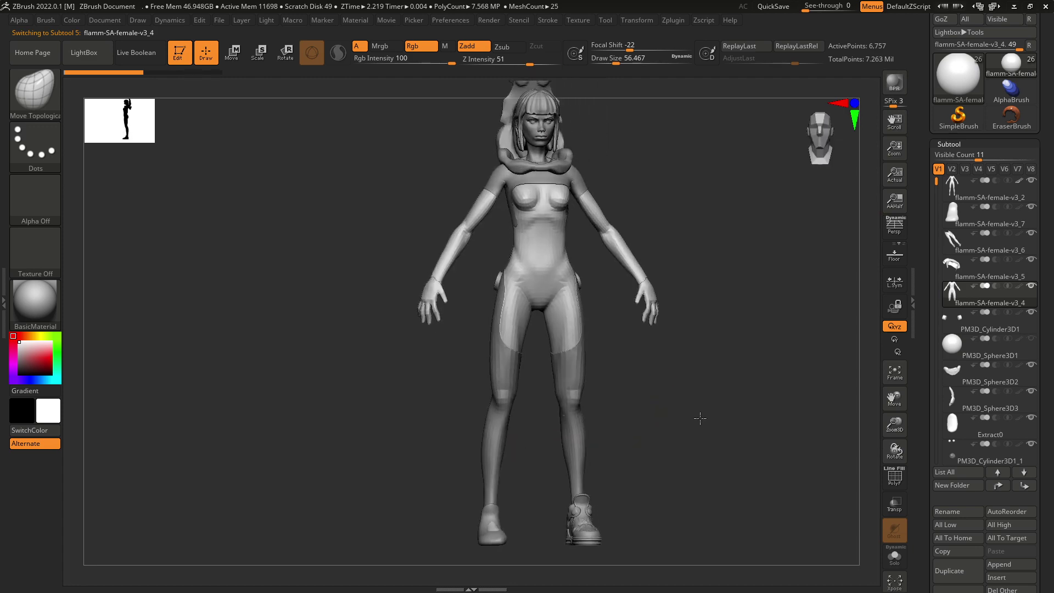
alt+drag(633, 361, 662, 402)
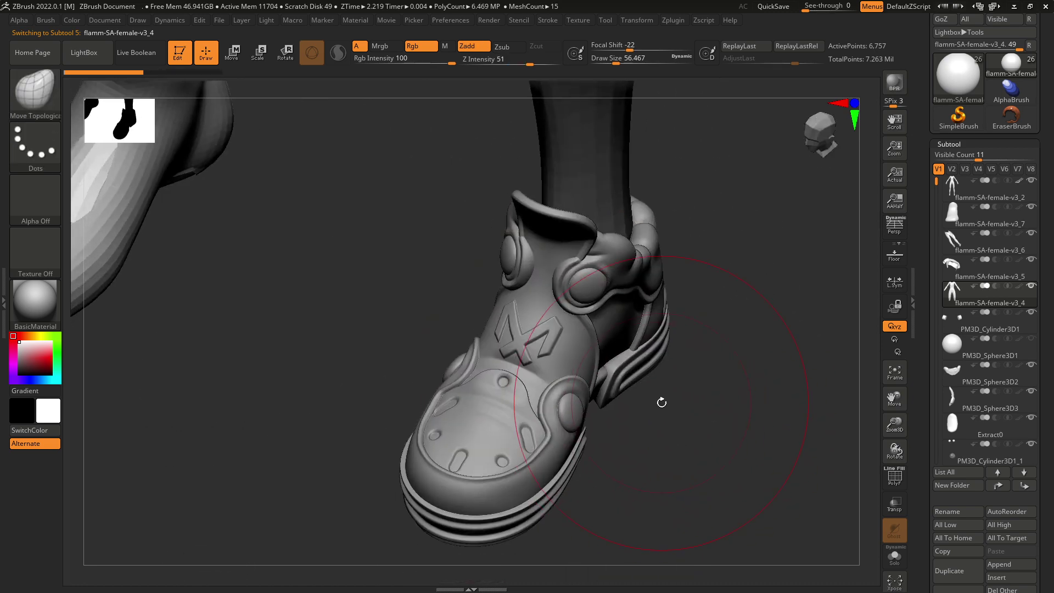